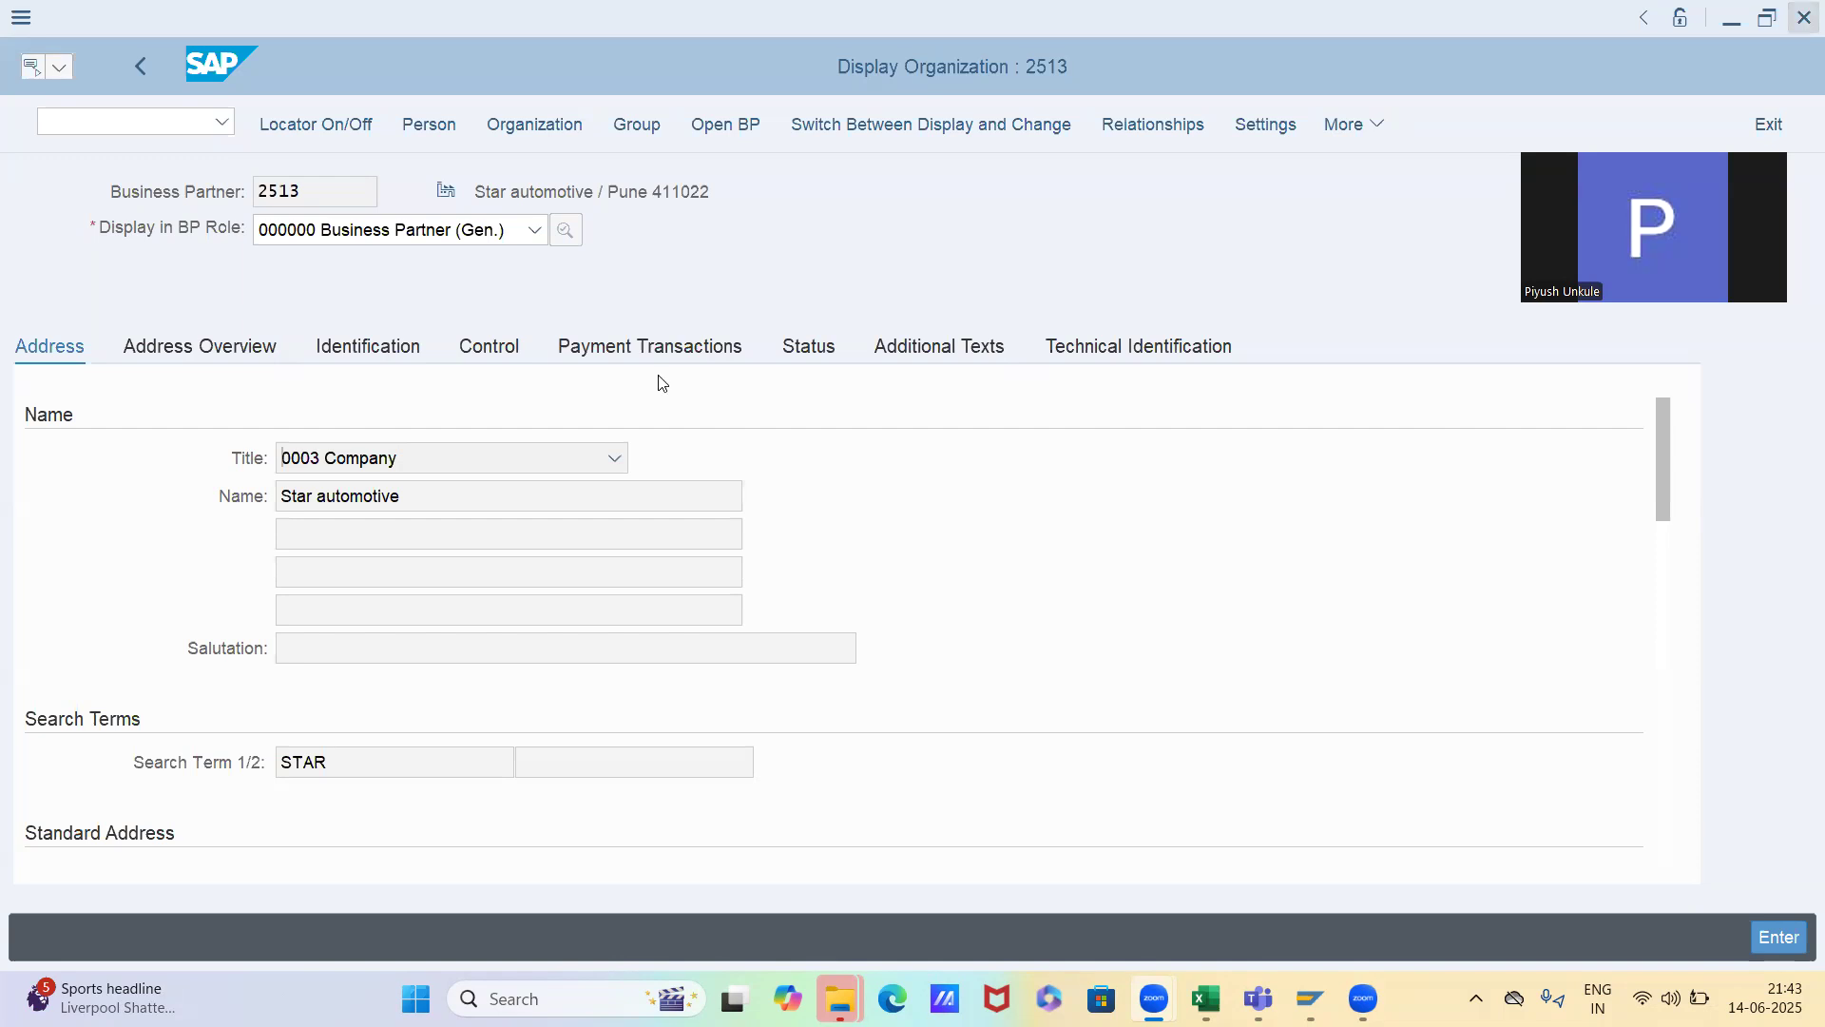
Switch the Star automotive business partner to change mode and assign it the role FLCU01 Customer
{"action": "left_click", "coordinate": [820, 126]}
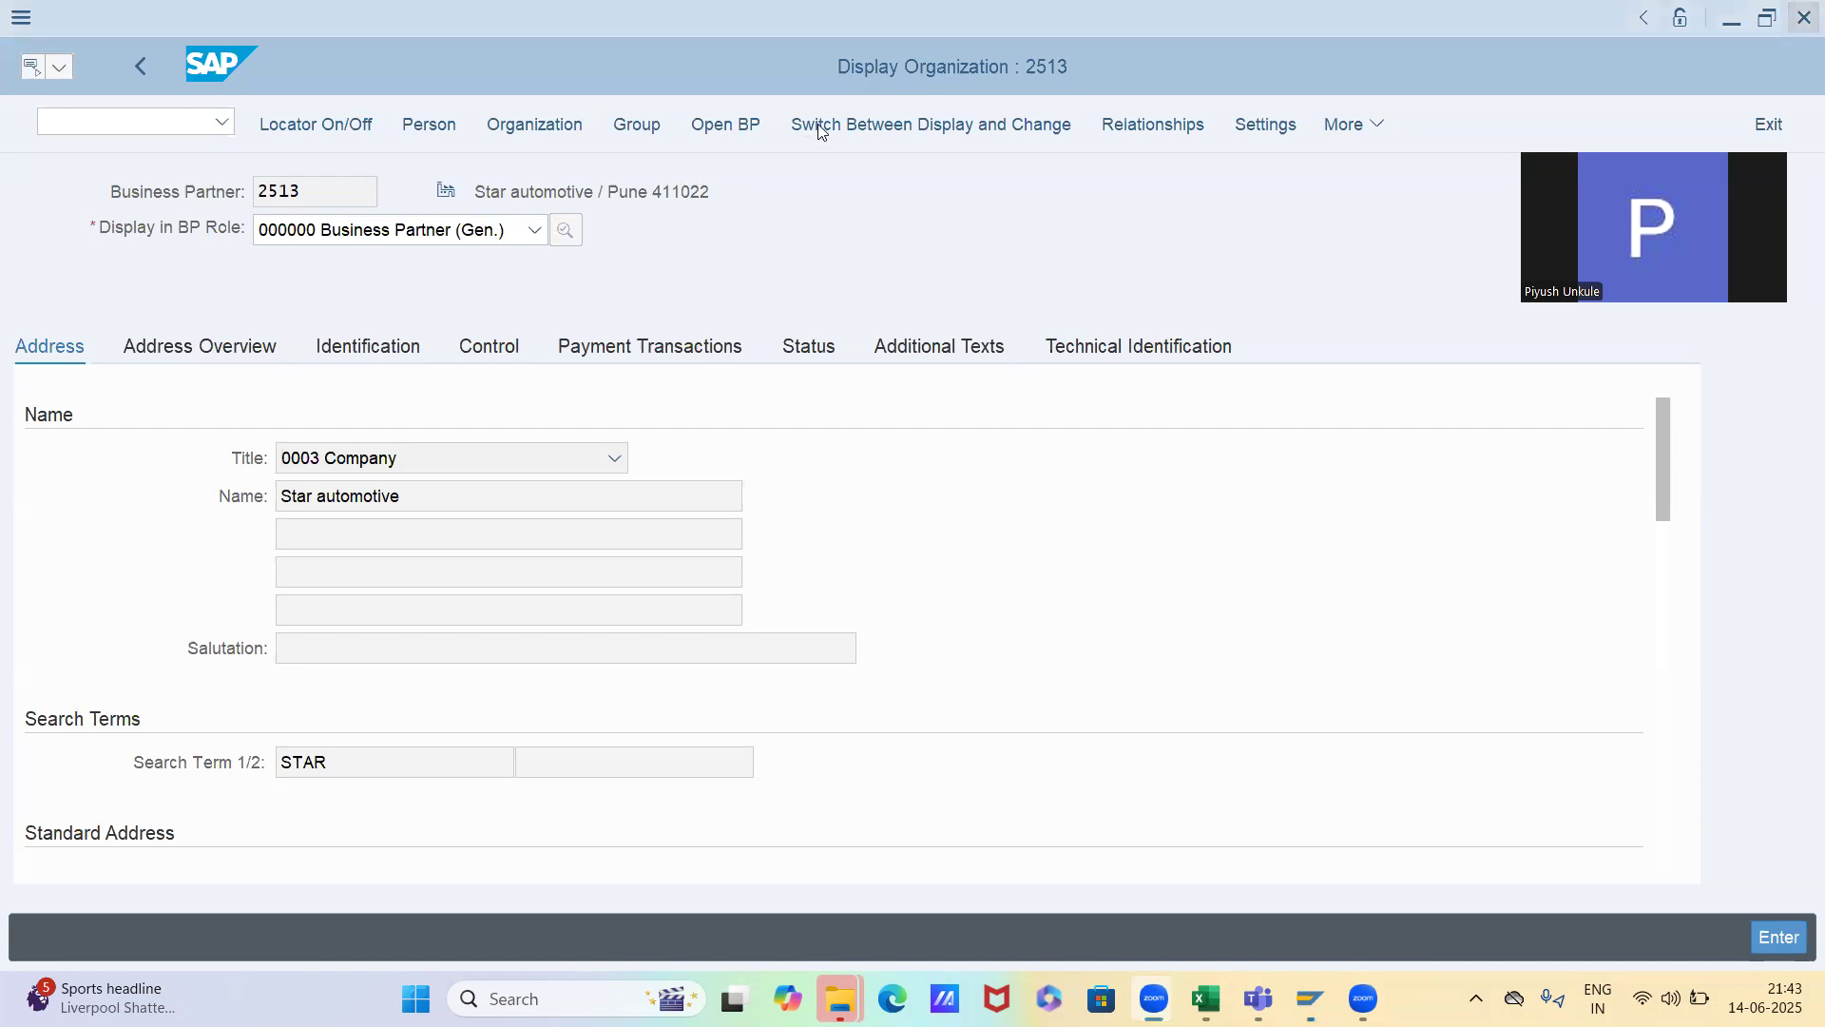
{"action": "left_click", "coordinate": [419, 232]}
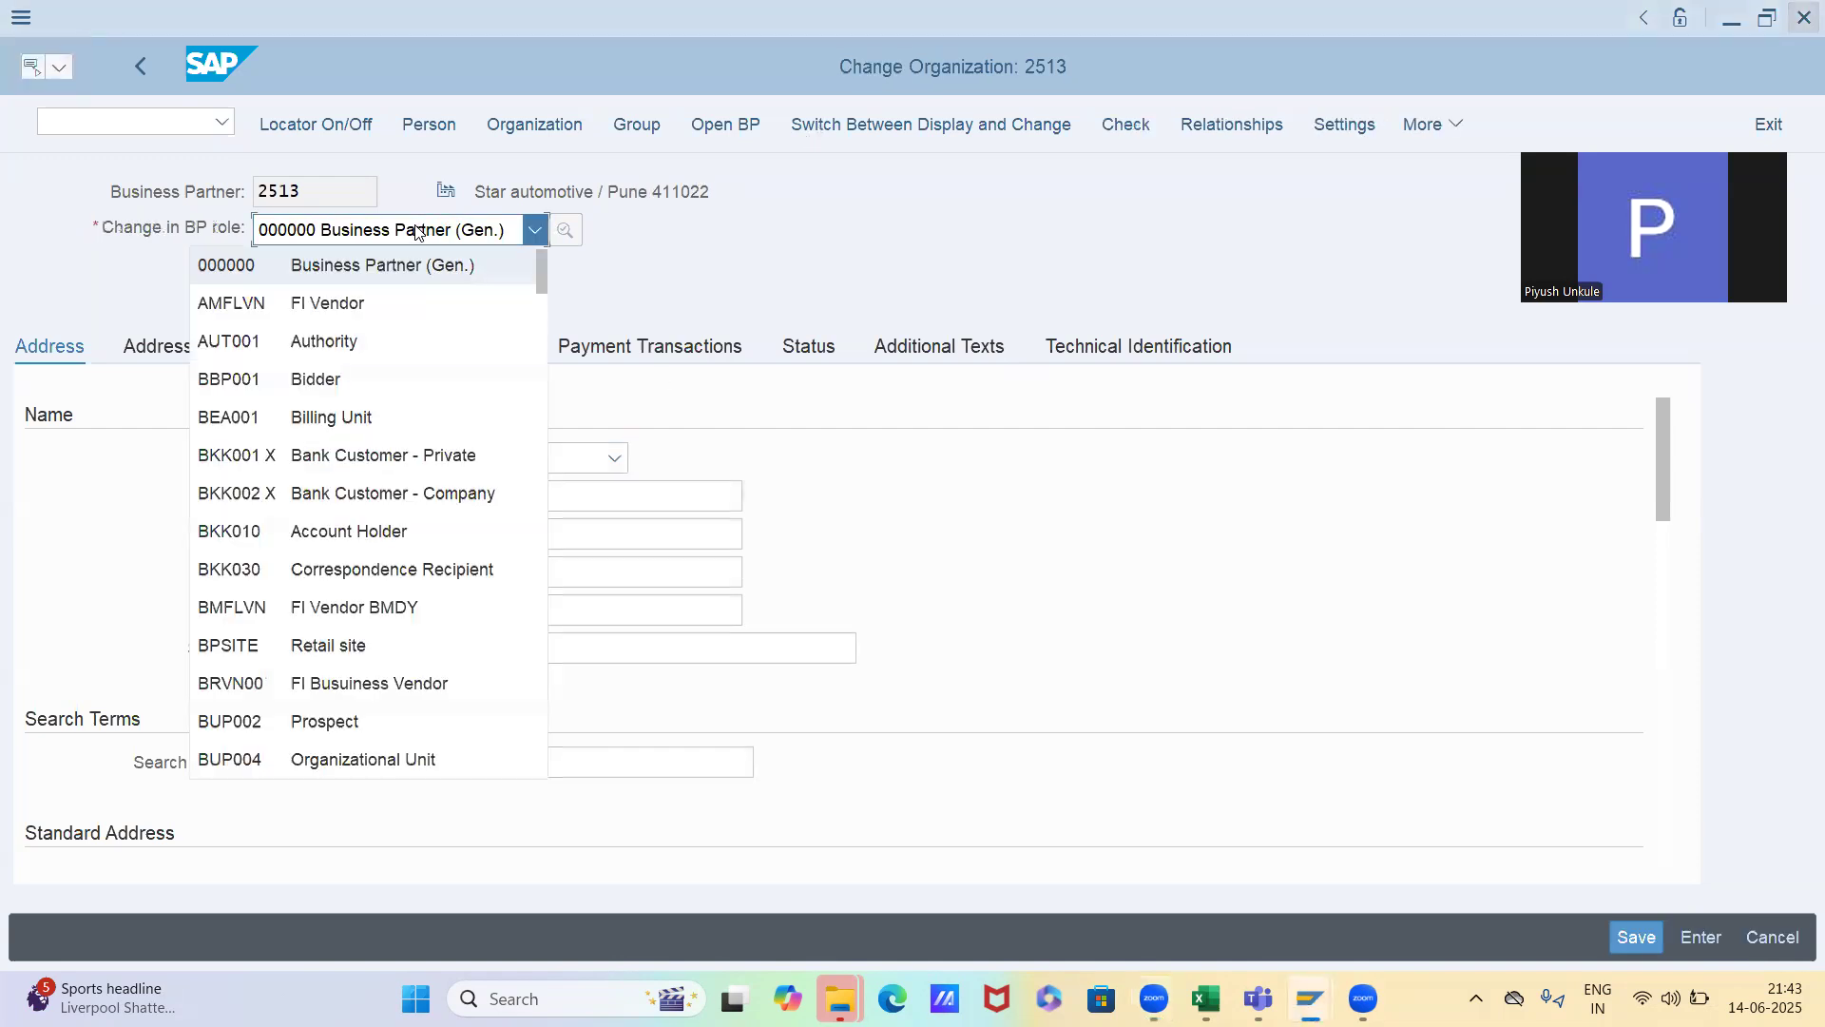
{"action": "scroll", "coordinate": [418, 232], "scroll_direction": "down", "scroll_amount": 5}
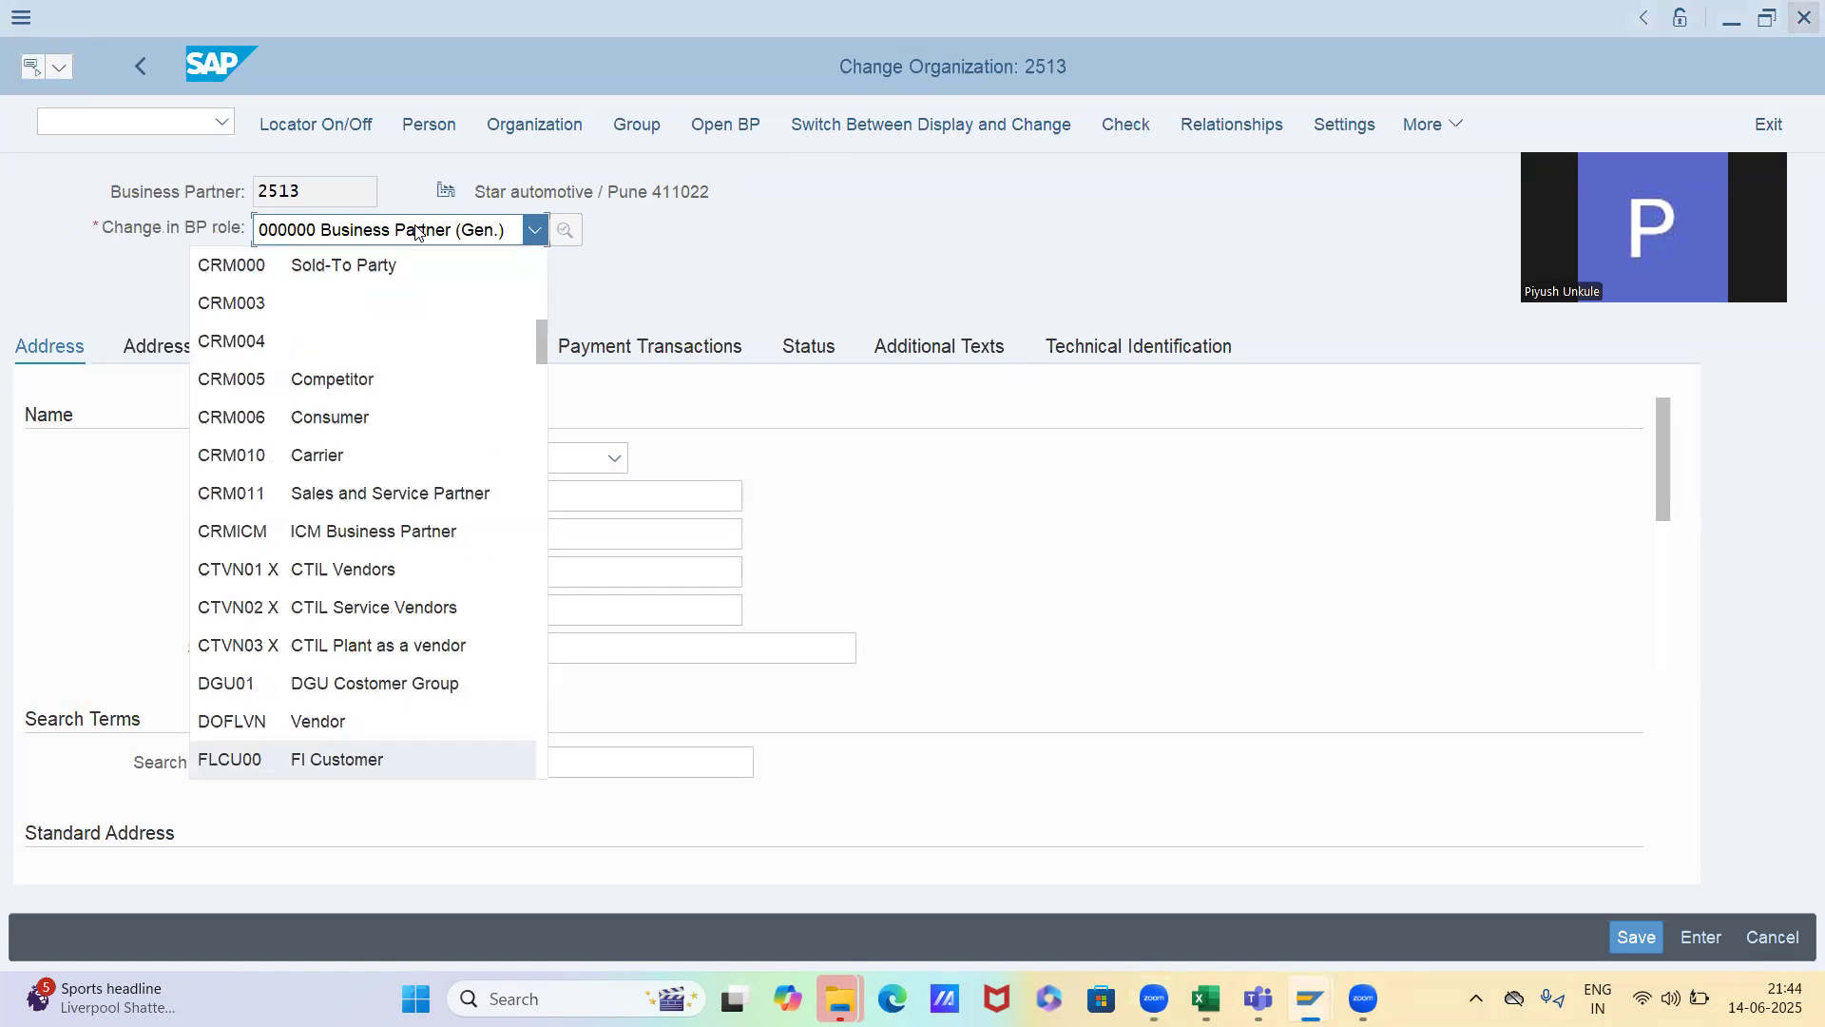
{"action": "scroll", "coordinate": [418, 232], "scroll_direction": "down", "scroll_amount": 1}
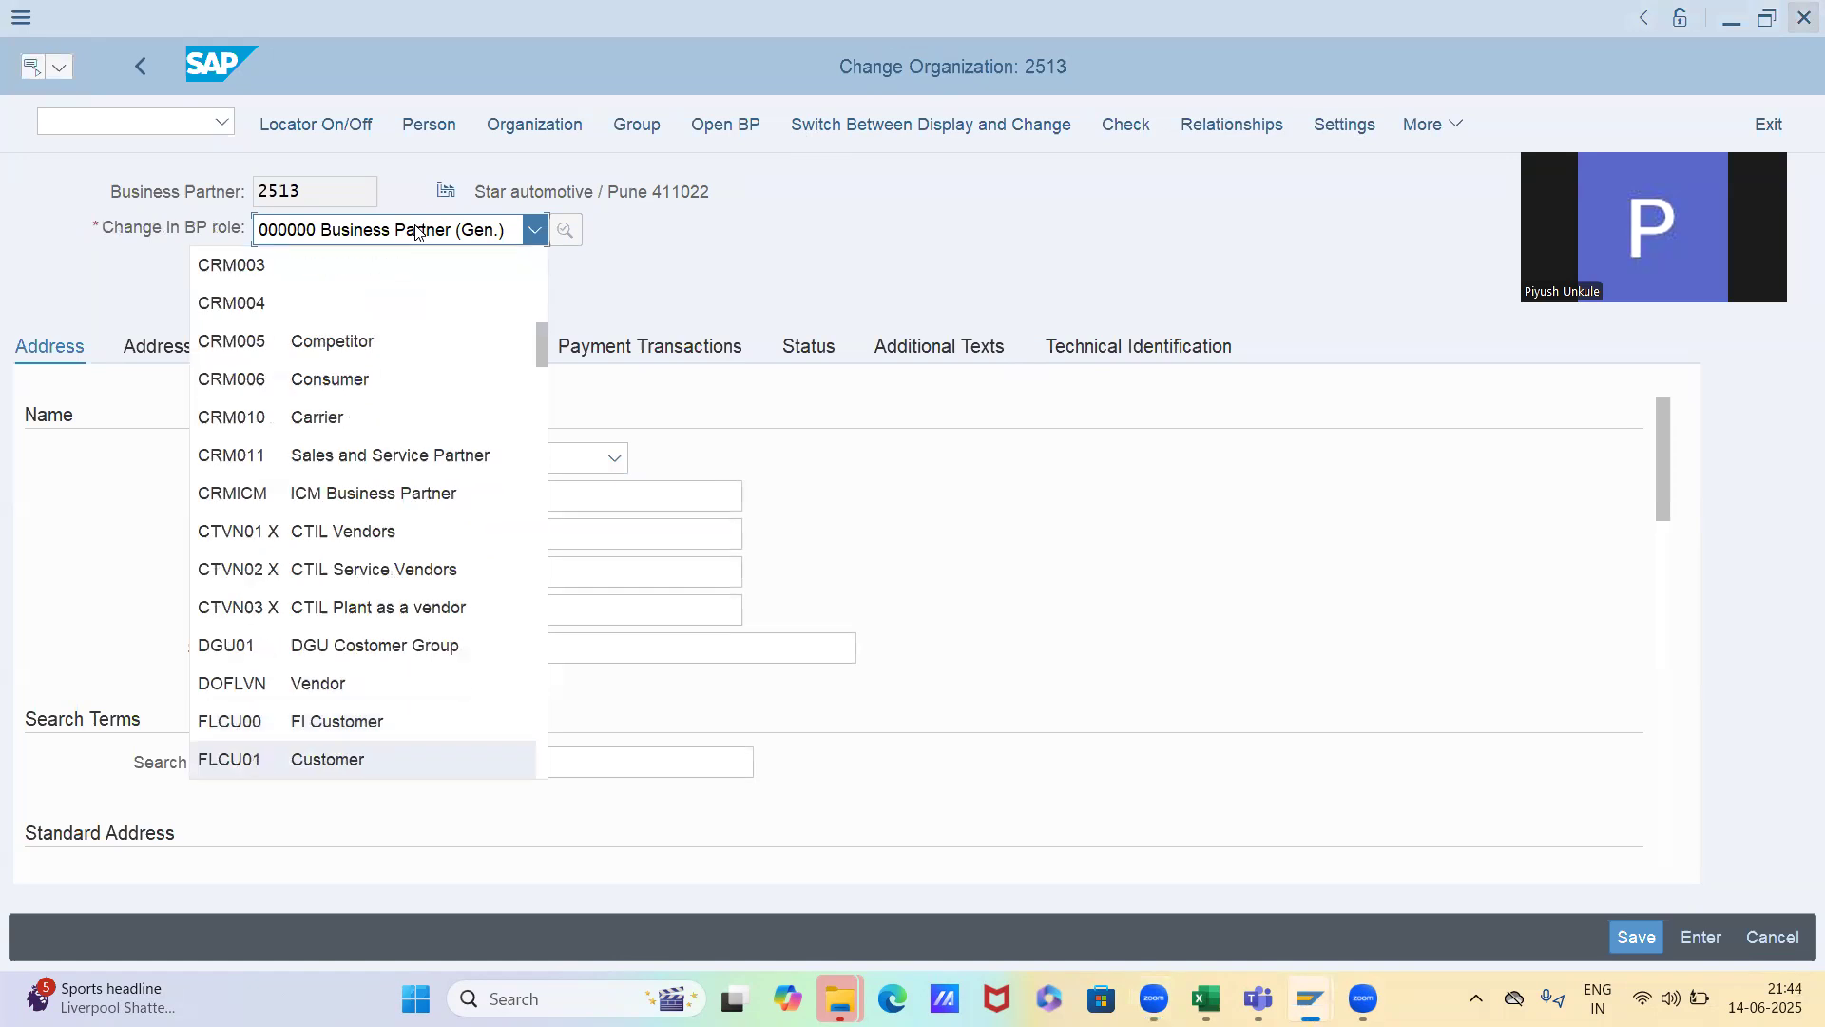
{"action": "key", "text": "Return"}
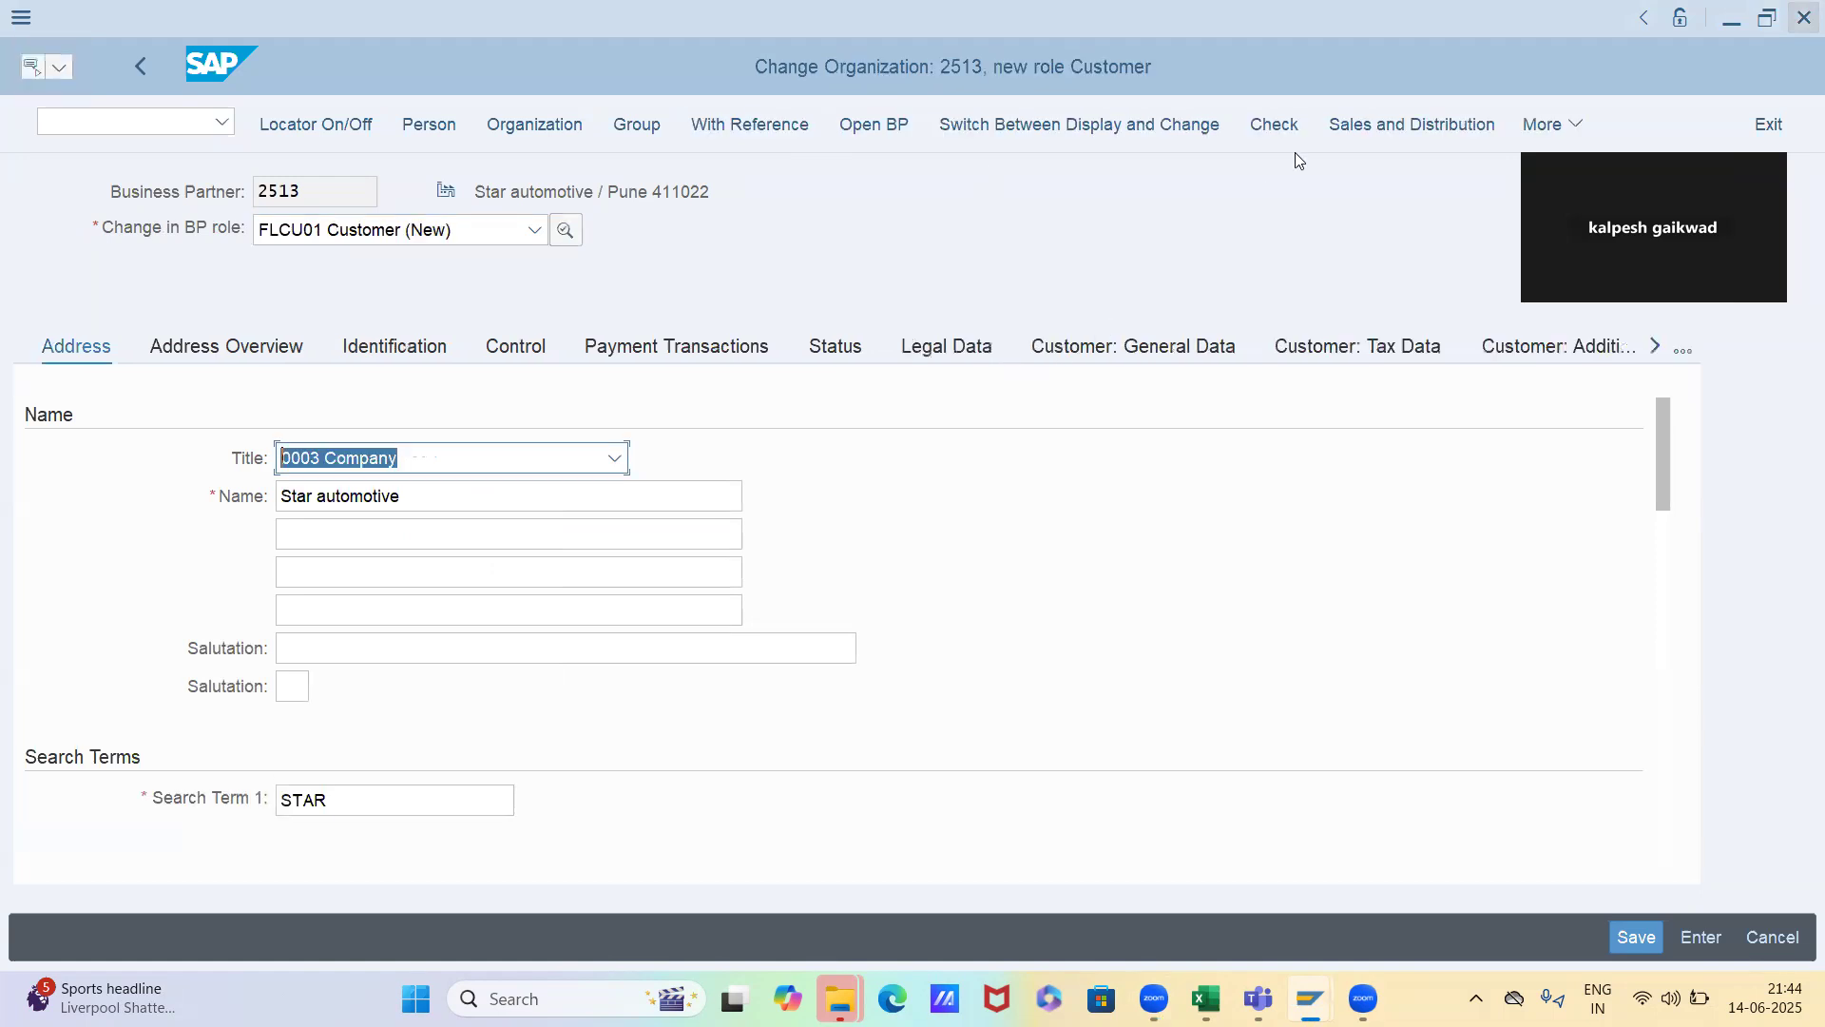
Open the customer's sales and distribution data for sales organization SKFS, distribution channel IS and division IB
{"action": "left_click", "coordinate": [1380, 128]}
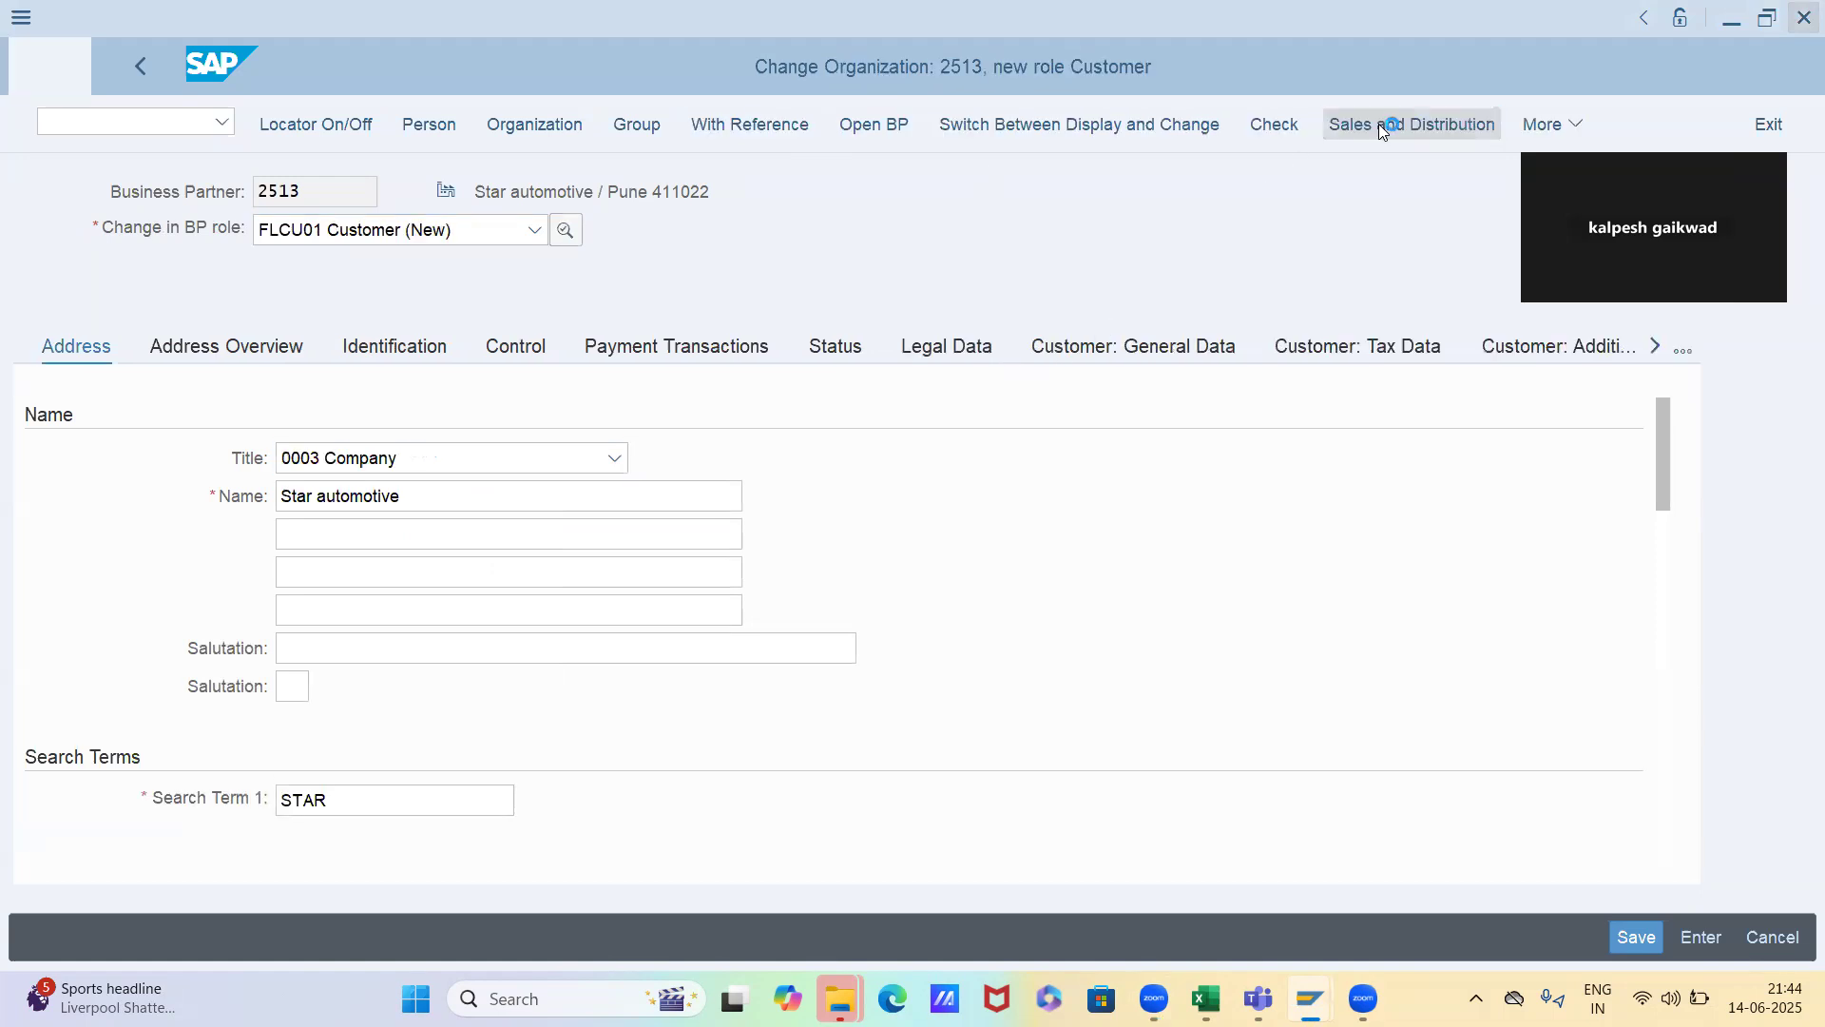
{"action": "left_click", "coordinate": [293, 378]}
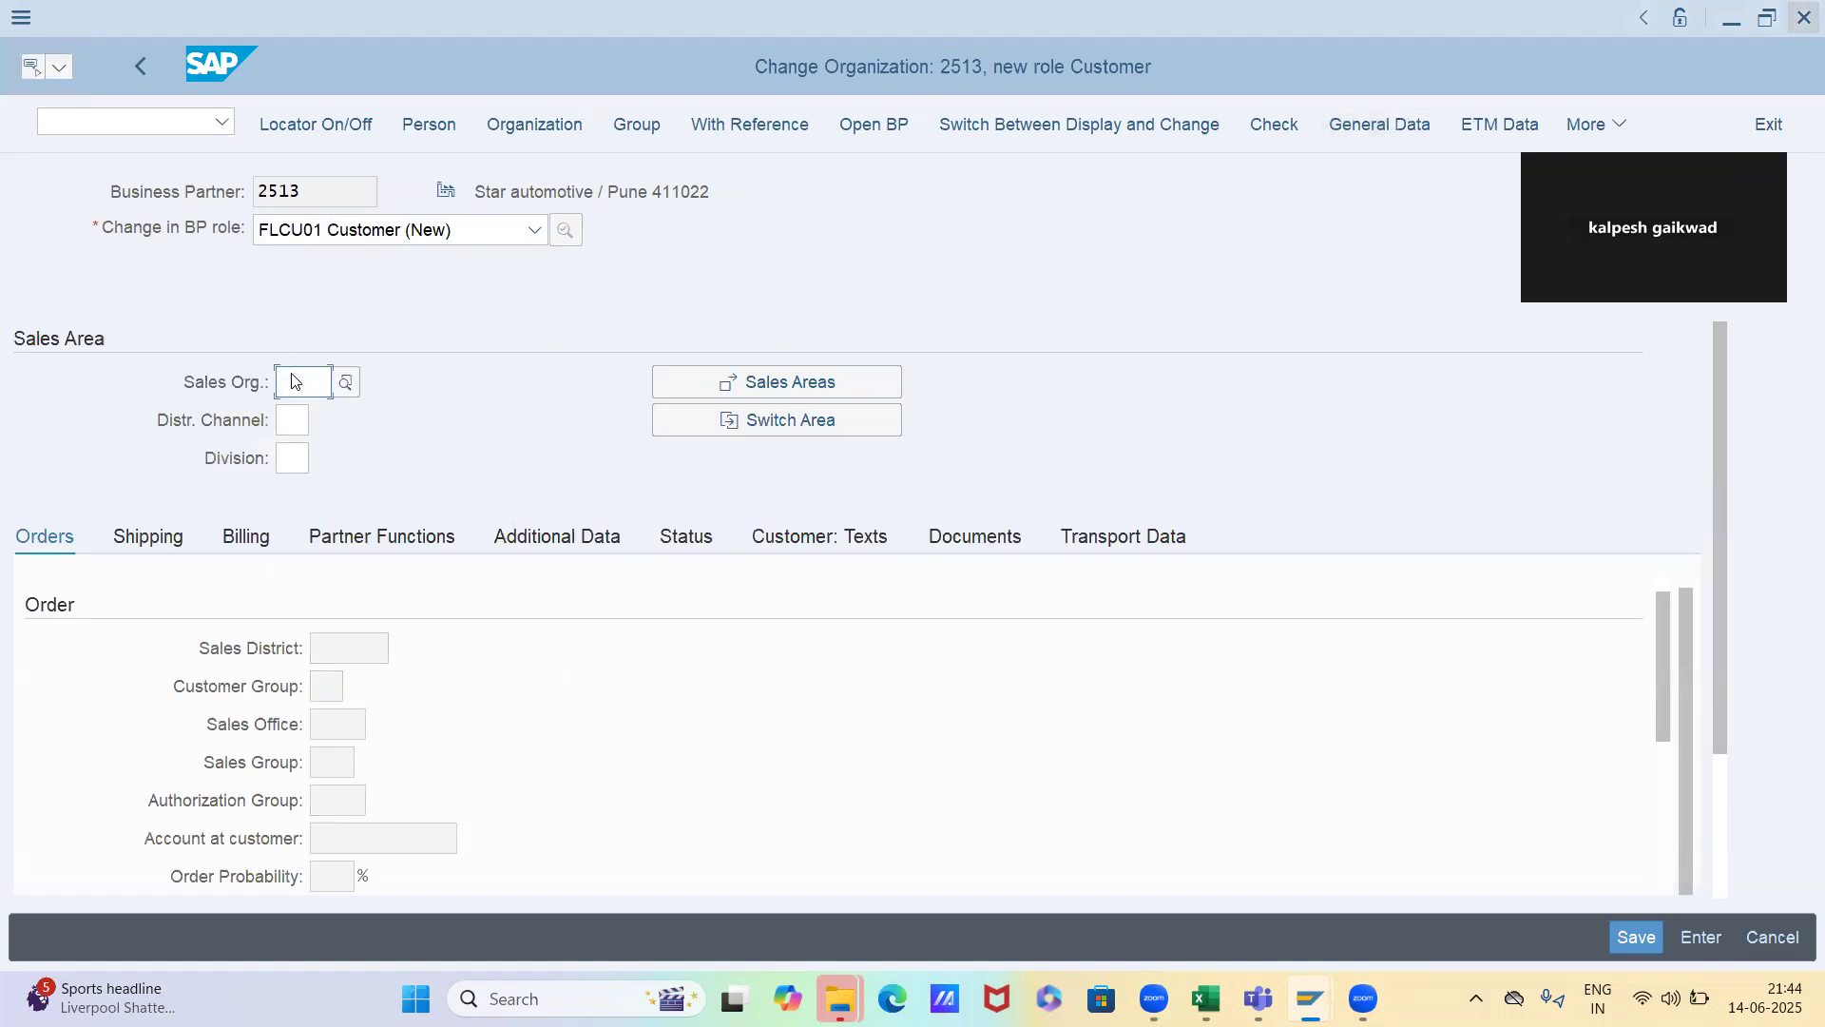
{"action": "type", "text": "SKFS"}
{"action": "key", "text": "Tab"}
{"action": "type", "text": "IS"}
{"action": "key", "text": "Tab"}
{"action": "type", "text": "IB"}
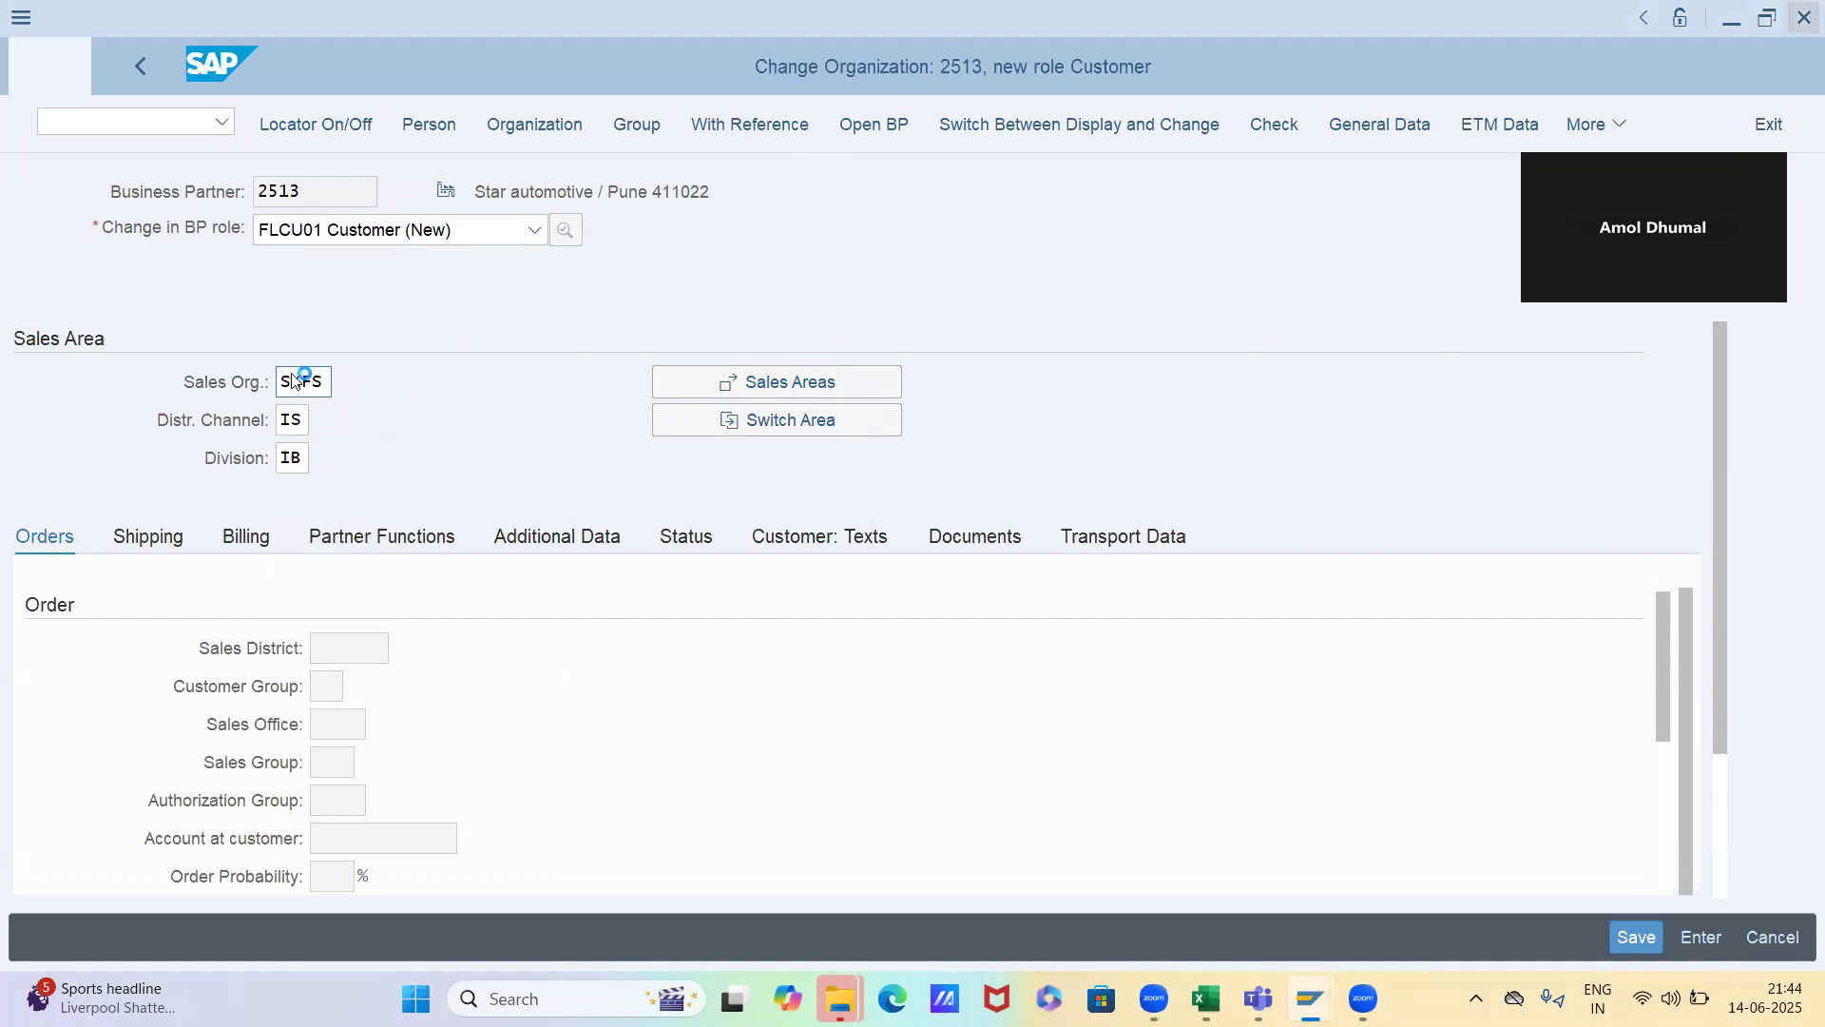
{"action": "key", "text": "Return"}
Set the sales district to AURANG in the order data
{"action": "left_click", "coordinate": [372, 649]}
{"action": "type", "text": "AURANG"}
{"action": "key", "text": "Tab"}
Set the sales office to SKFM and the sales group to SG1 in the order data
{"action": "key", "text": "Tab"}
{"action": "key", "text": "Tab"}
{"action": "key", "text": "shift+Tab"}
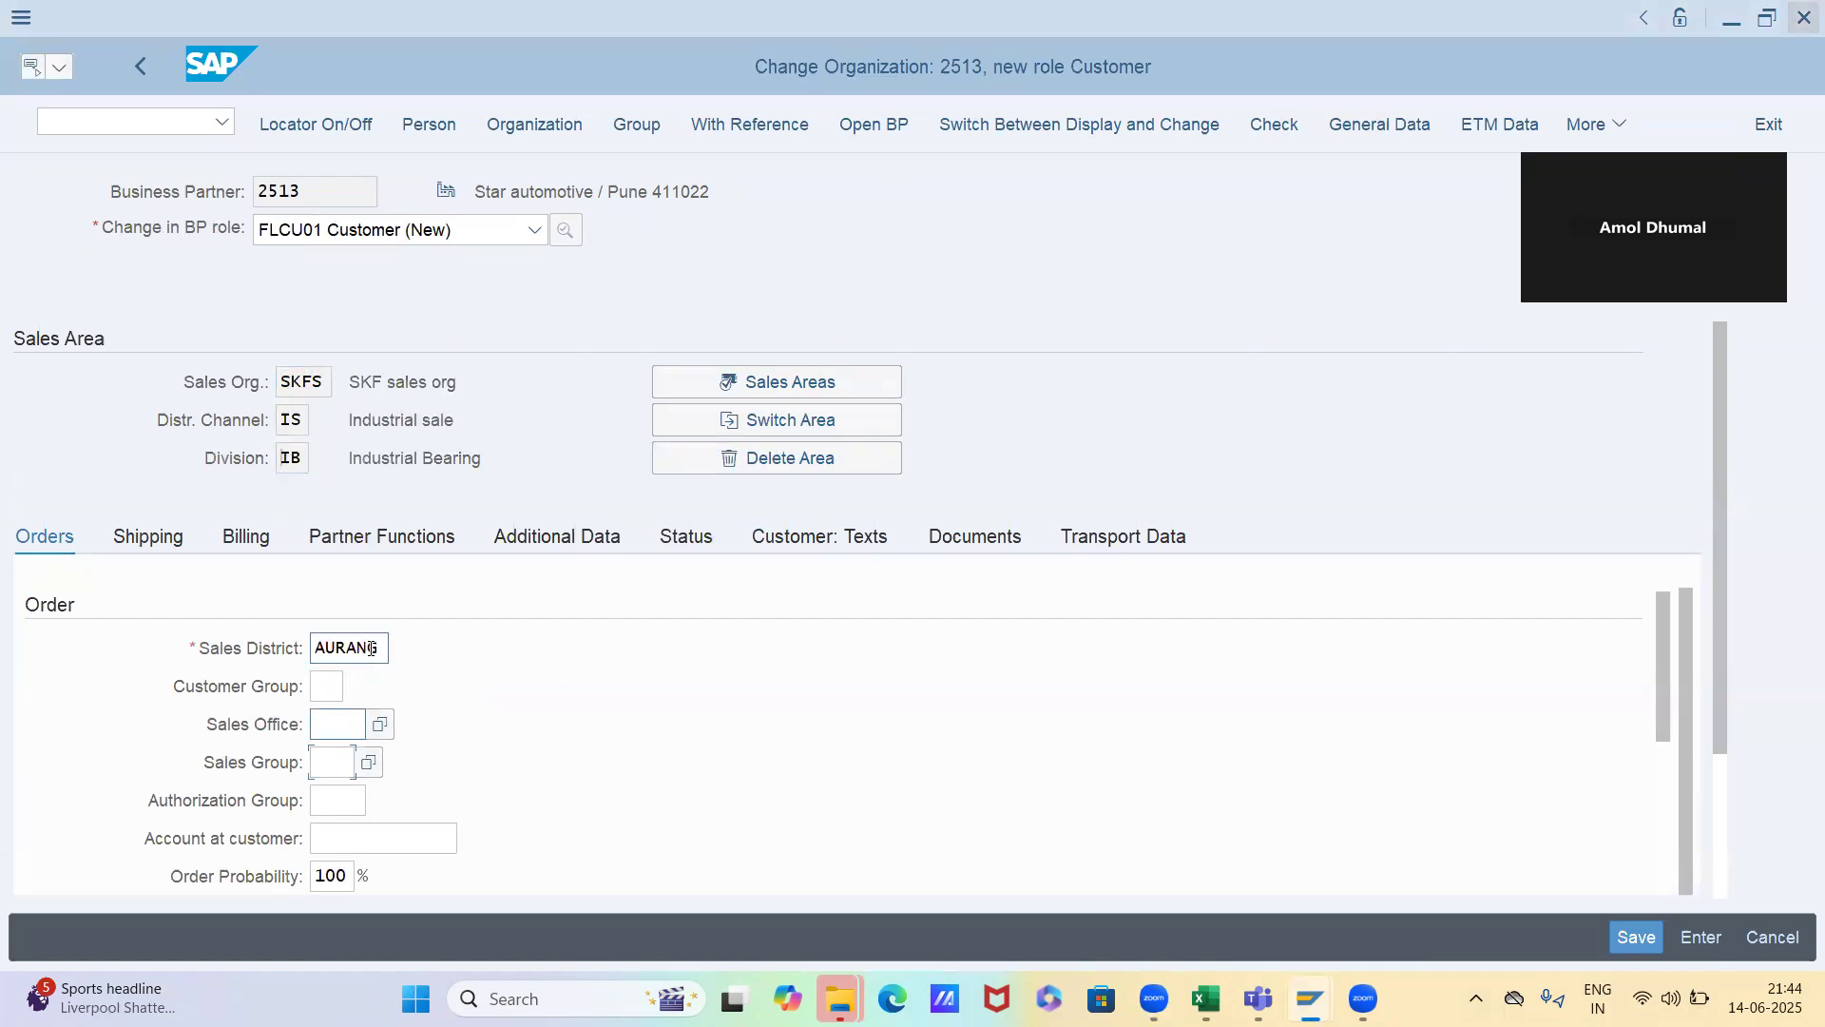
{"action": "key", "text": "Tab"}
{"action": "type", "text": "S"}
{"action": "key", "text": "Down"}
{"action": "key", "text": "Tab"}
{"action": "key", "text": "Down"}
{"action": "key", "text": "Tab"}
{"action": "key", "text": "Tab"}
{"action": "key", "text": "Tab"}
{"action": "key", "text": "Tab"}
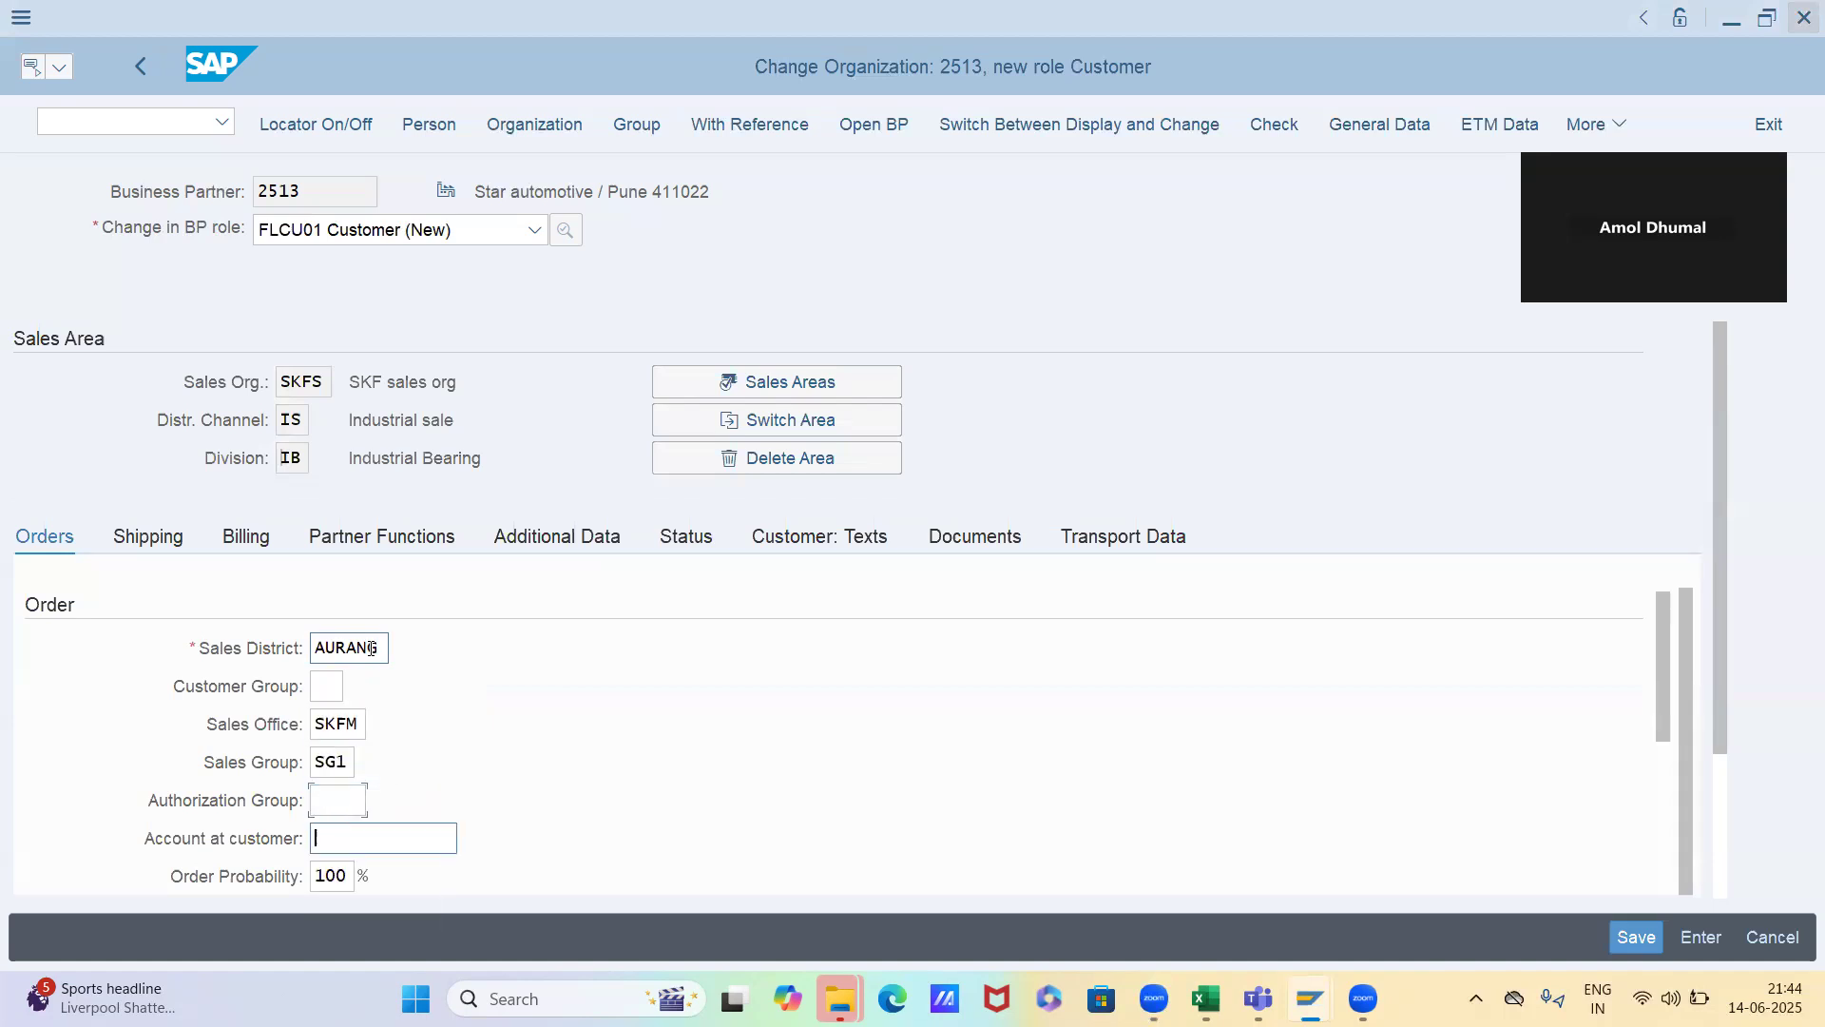
{"action": "key", "text": "Tab"}
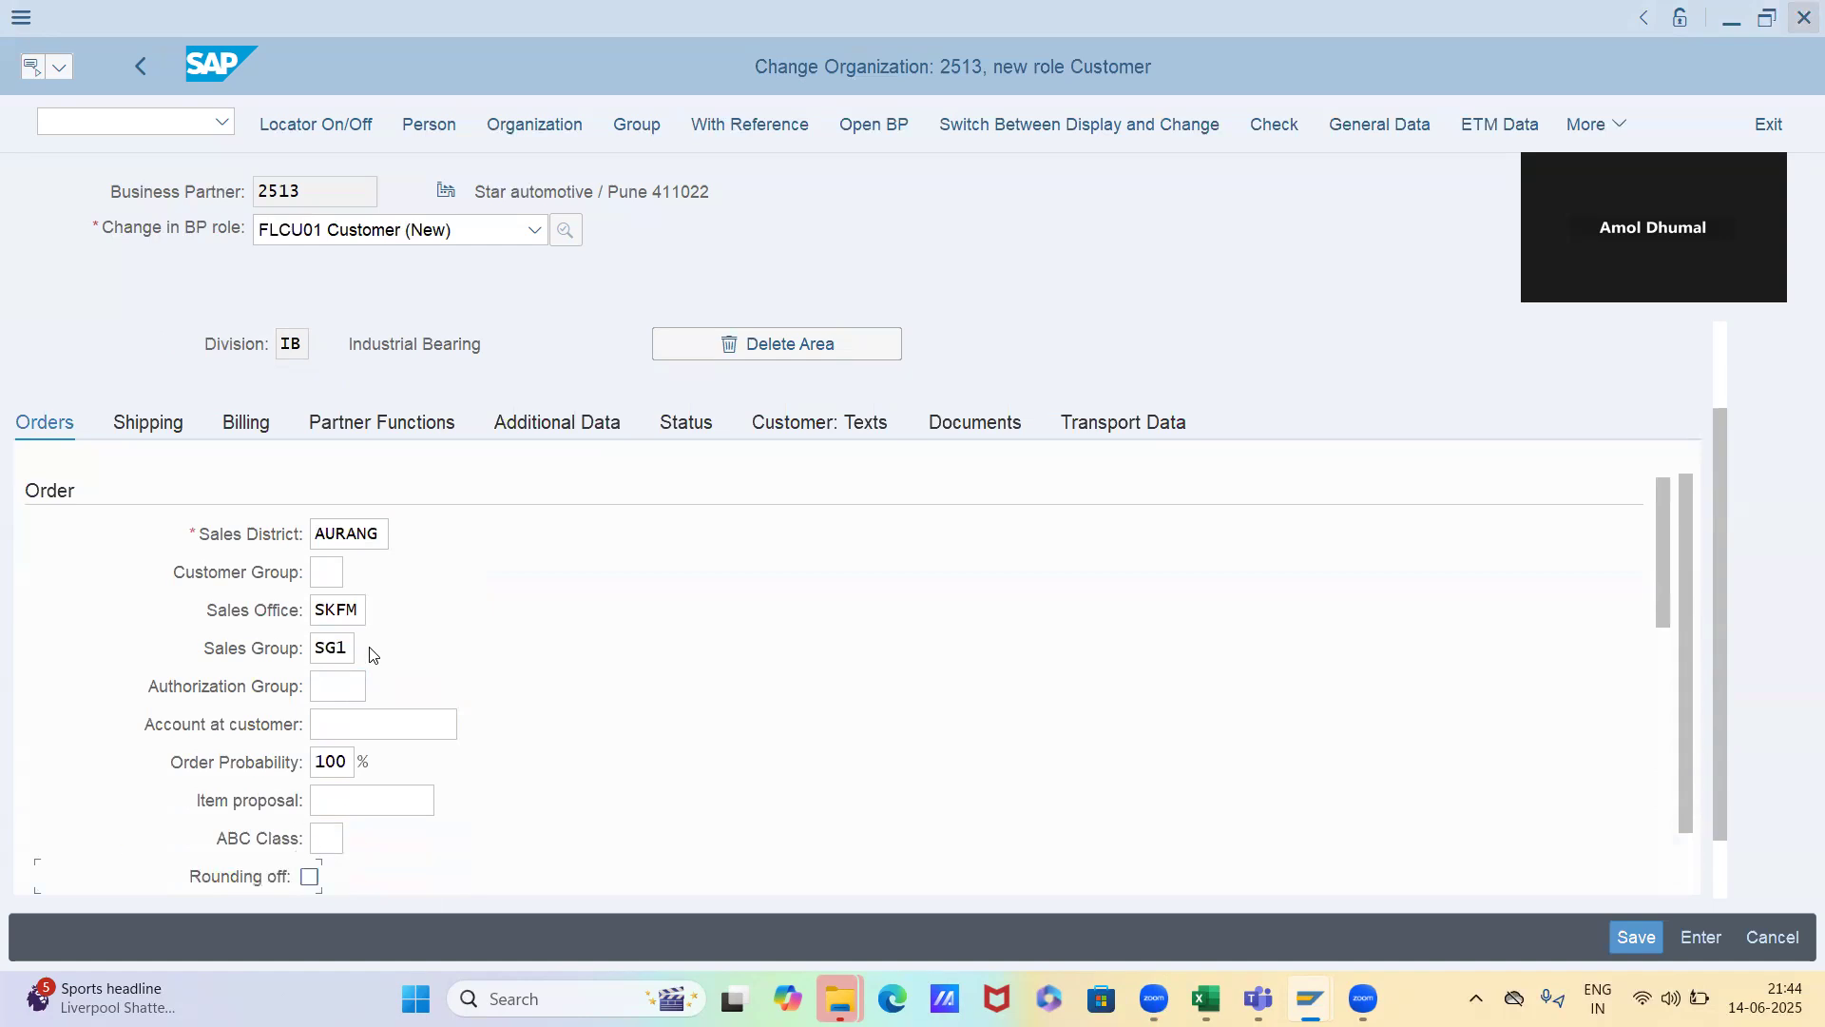
{"action": "key", "text": "Tab"}
{"action": "key", "text": "Tab"}
{"action": "key", "text": "Tab"}
{"action": "key", "text": "Tab"}
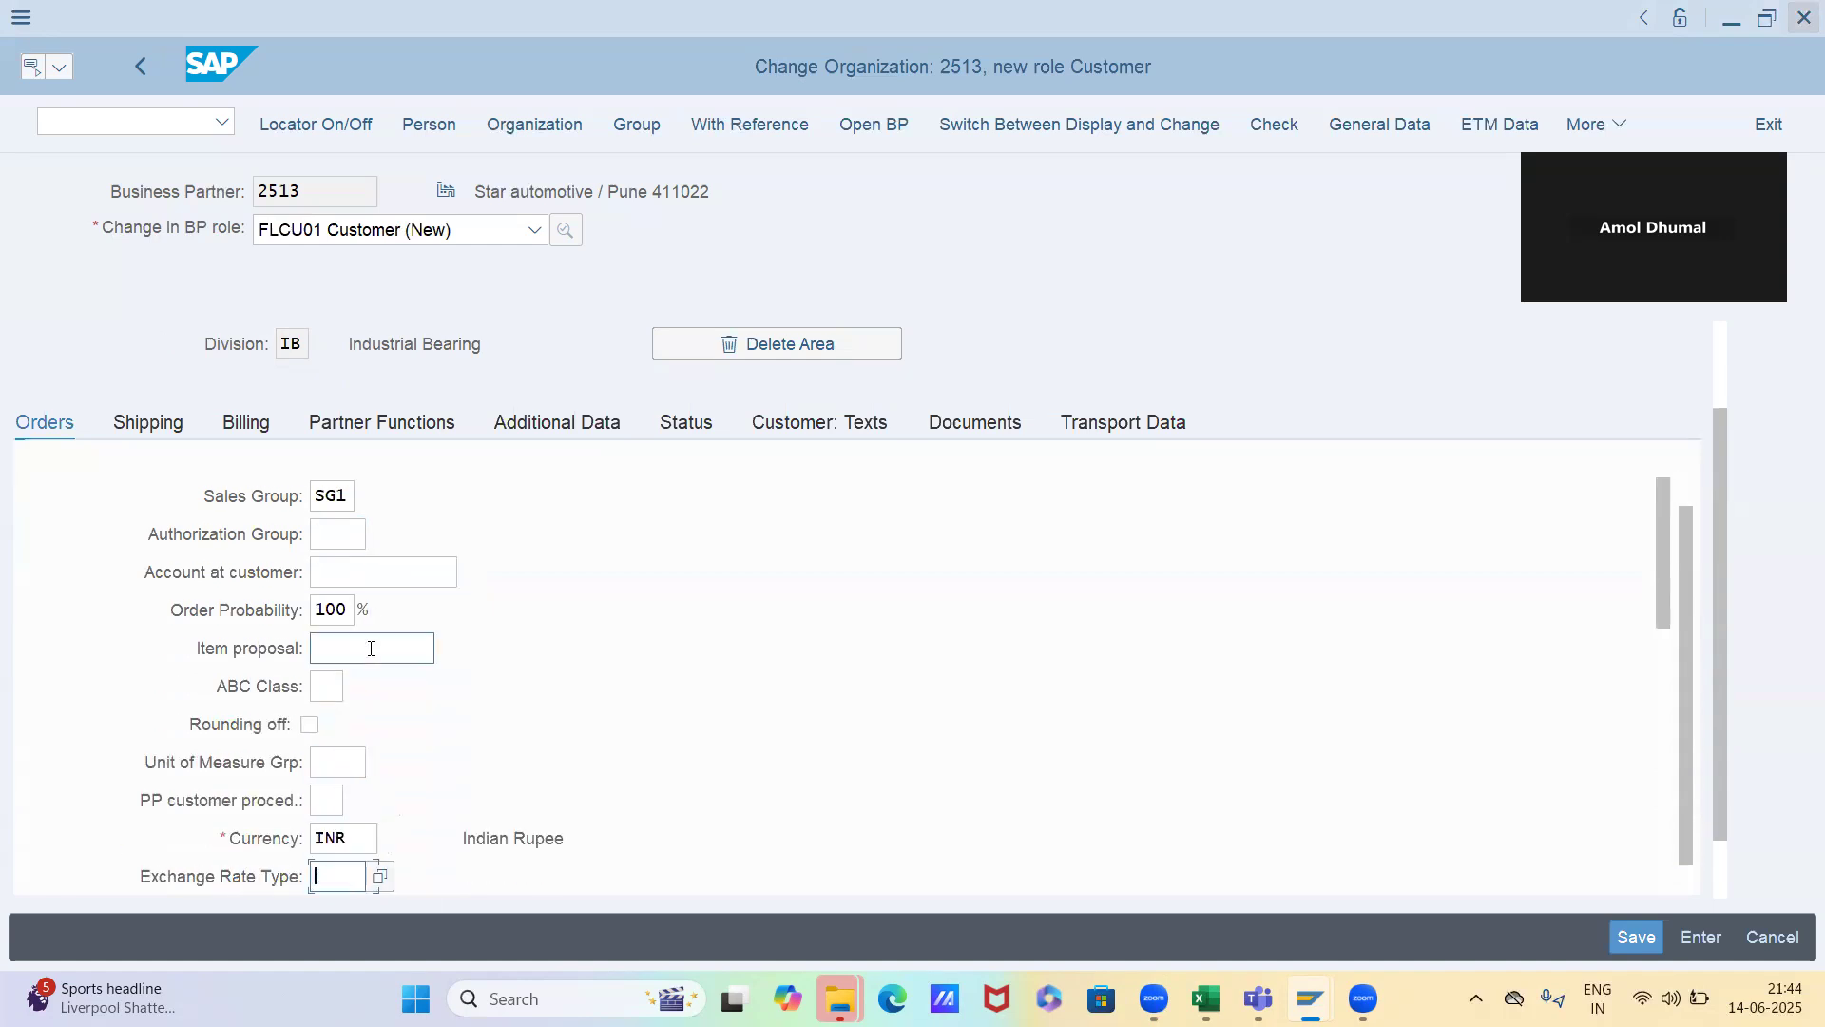
{"action": "key", "text": "Tab"}
{"action": "key", "text": "Tab"}
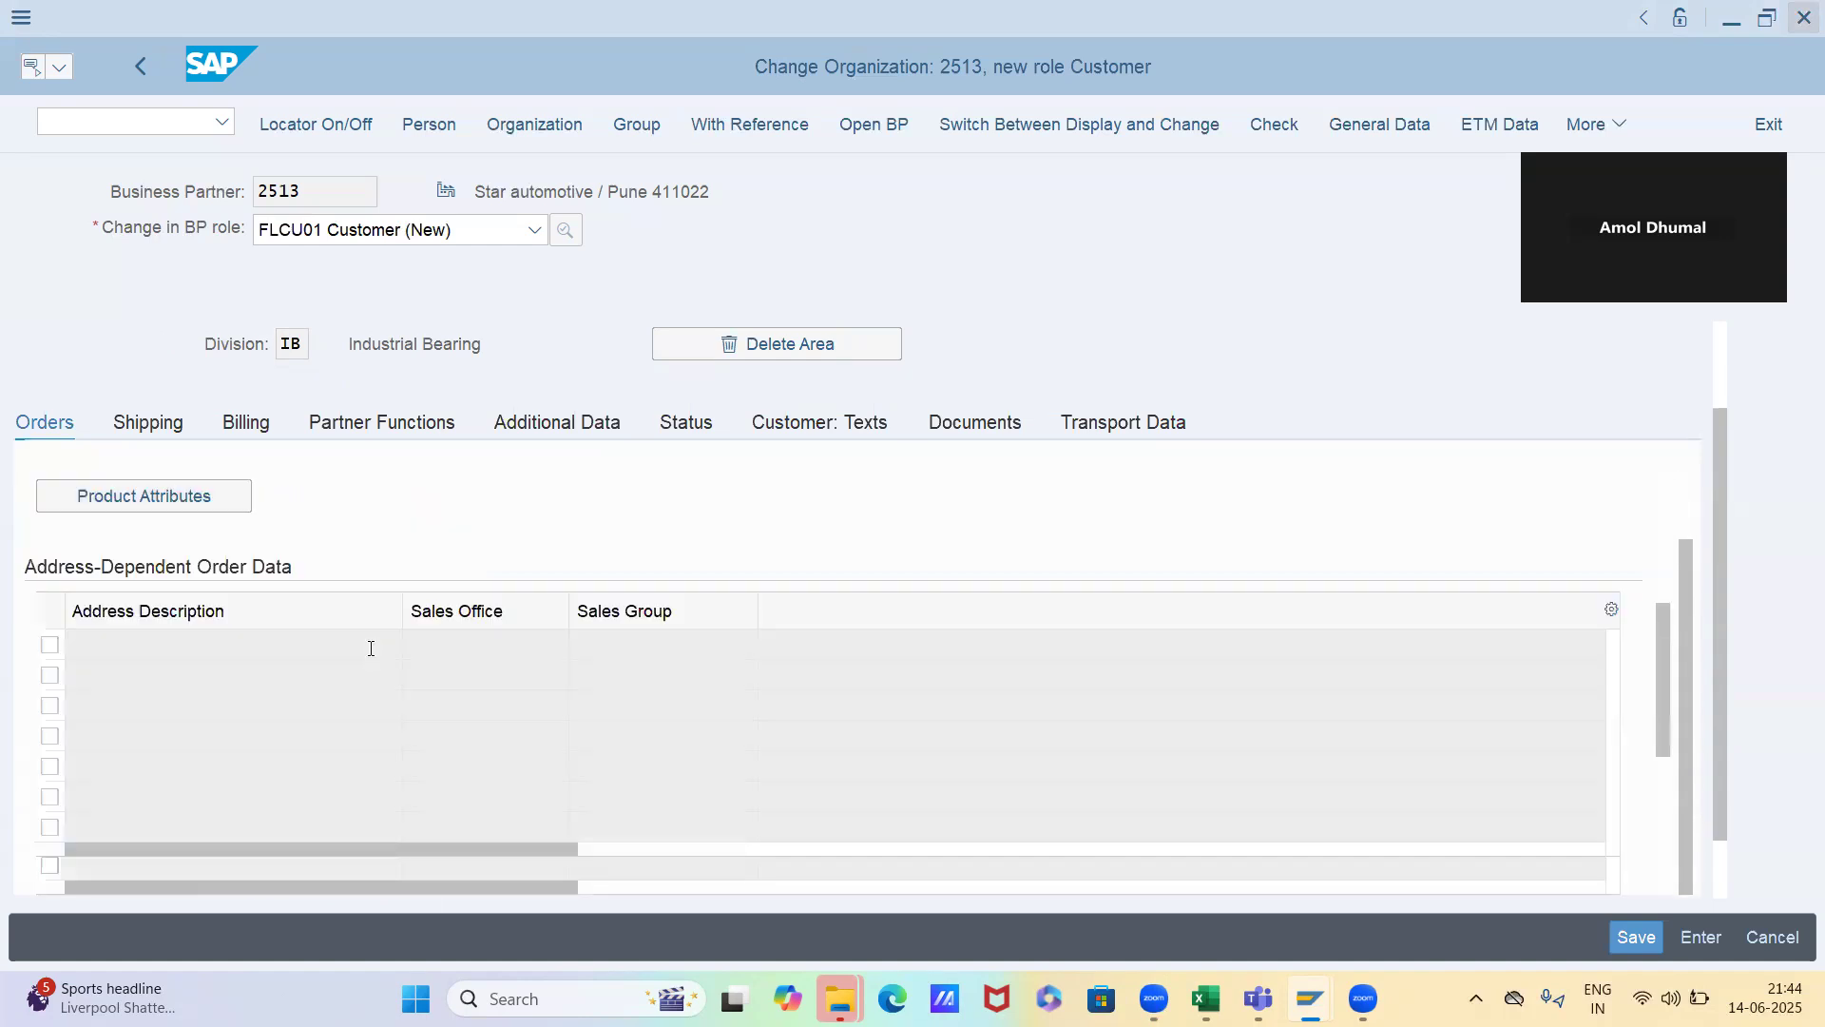
Set the delivering plant to SKFP and the shipping conditions to 01 in the shipping data
{"action": "left_click", "coordinate": [162, 424]}
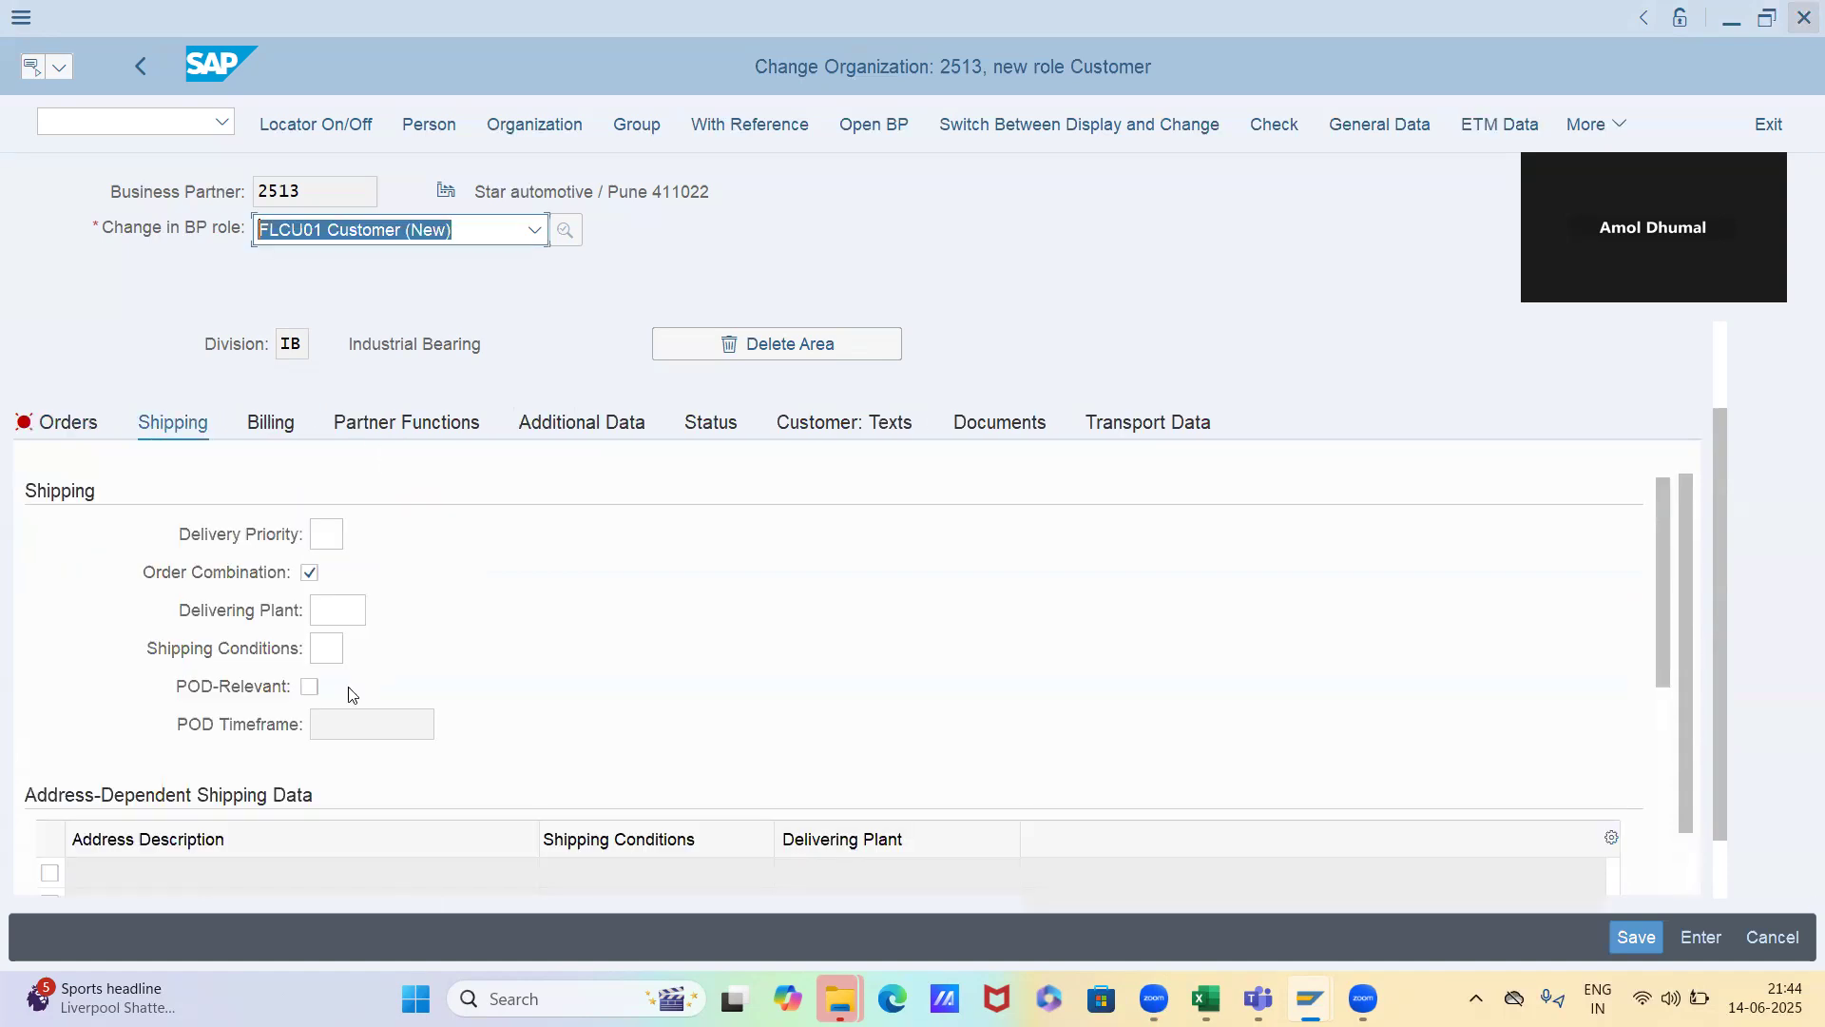
{"action": "left_click", "coordinate": [342, 613]}
{"action": "key", "text": "space"}
{"action": "key", "text": "Down"}
{"action": "key", "text": "Return"}
{"action": "key", "text": "Tab"}
{"action": "type", "text": "01"}
{"action": "key", "text": "Return"}
Set the customer price group to 01 in the pricing section of the order data
{"action": "left_click", "coordinate": [93, 422]}
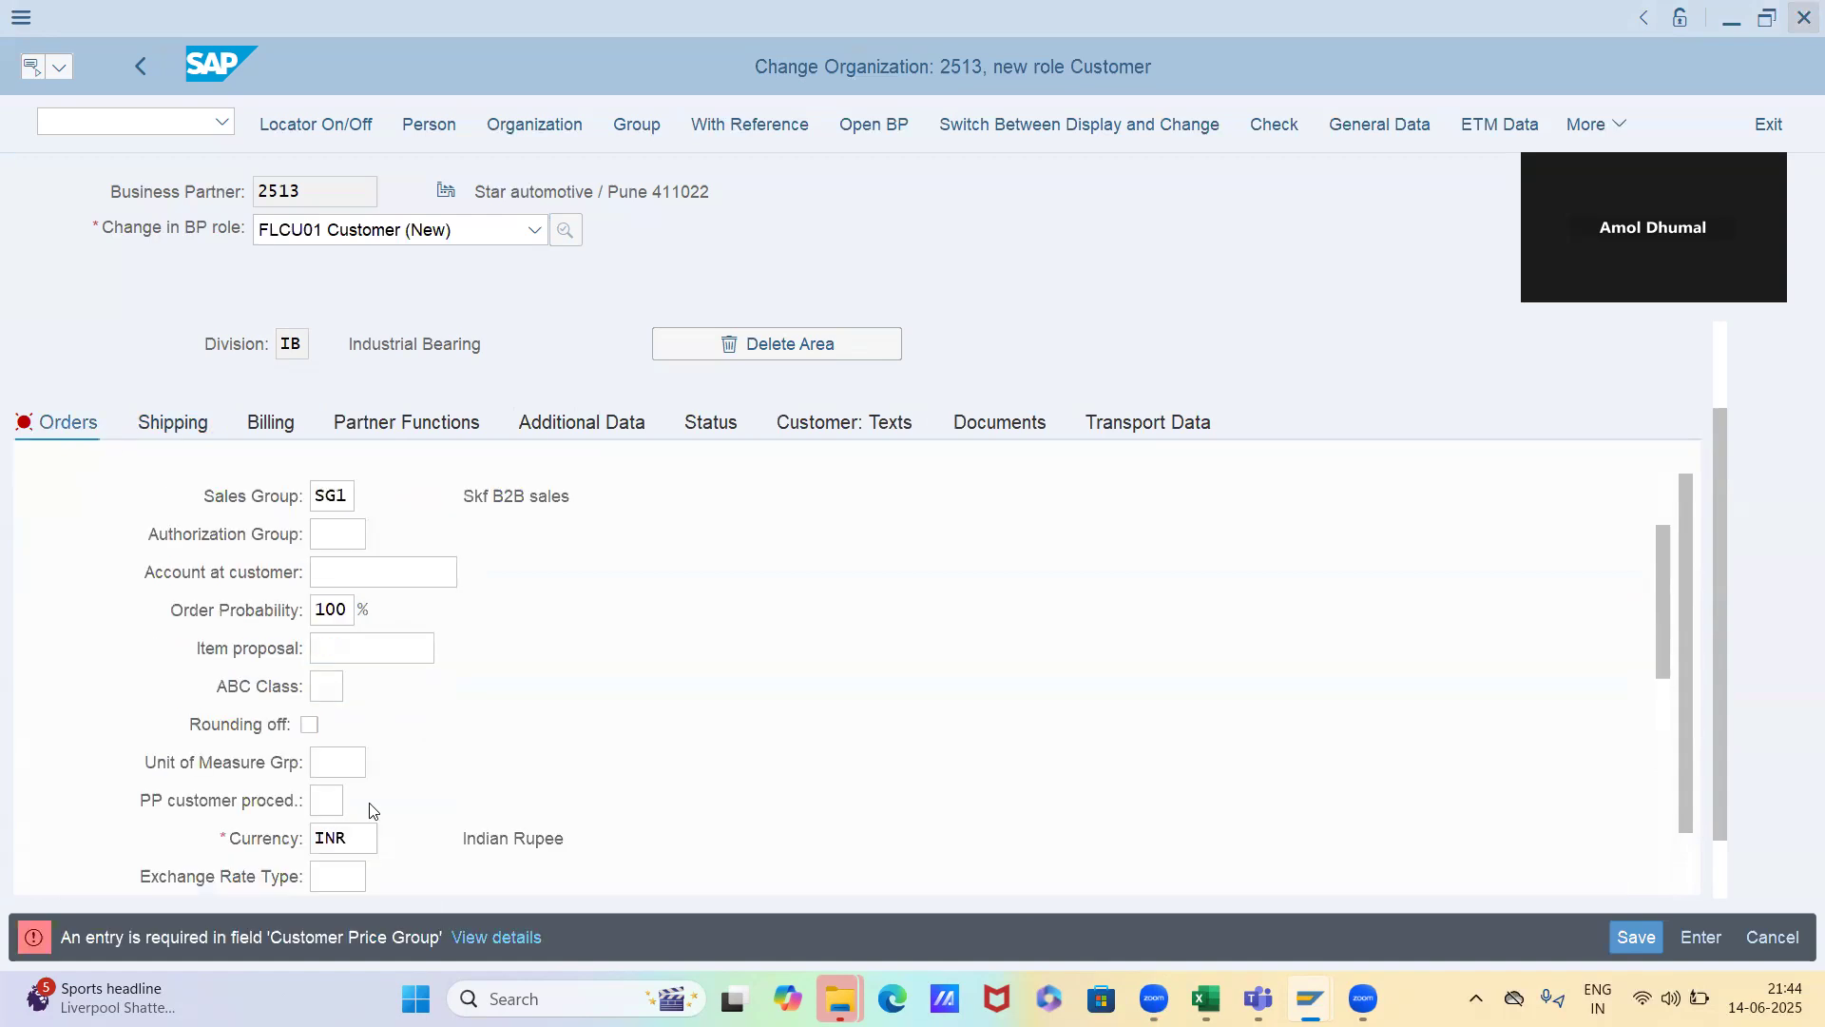
{"action": "scroll", "coordinate": [367, 808], "scroll_direction": "down", "scroll_amount": 5}
{"action": "left_click", "coordinate": [328, 497]}
{"action": "type", "text": "01"}
{"action": "key", "text": "Return"}
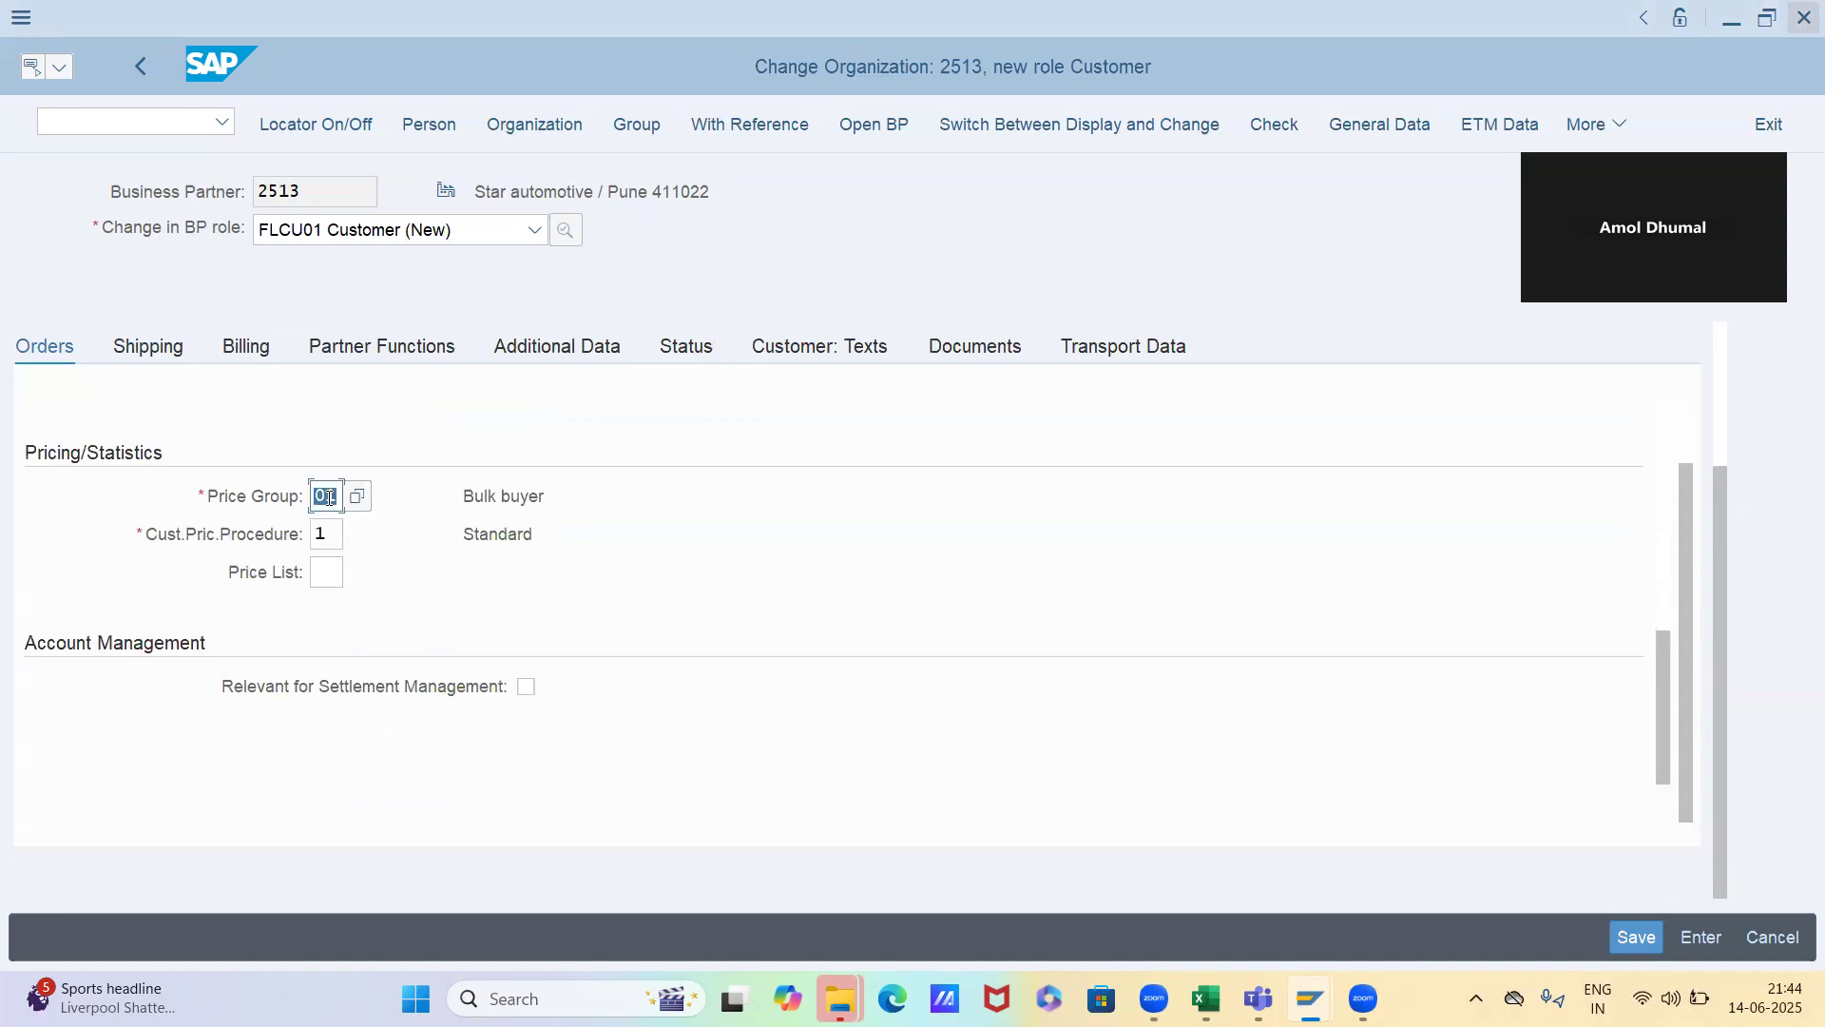
Set the Incoterms to CIF in the customer's billing data
{"action": "left_click", "coordinate": [167, 351]}
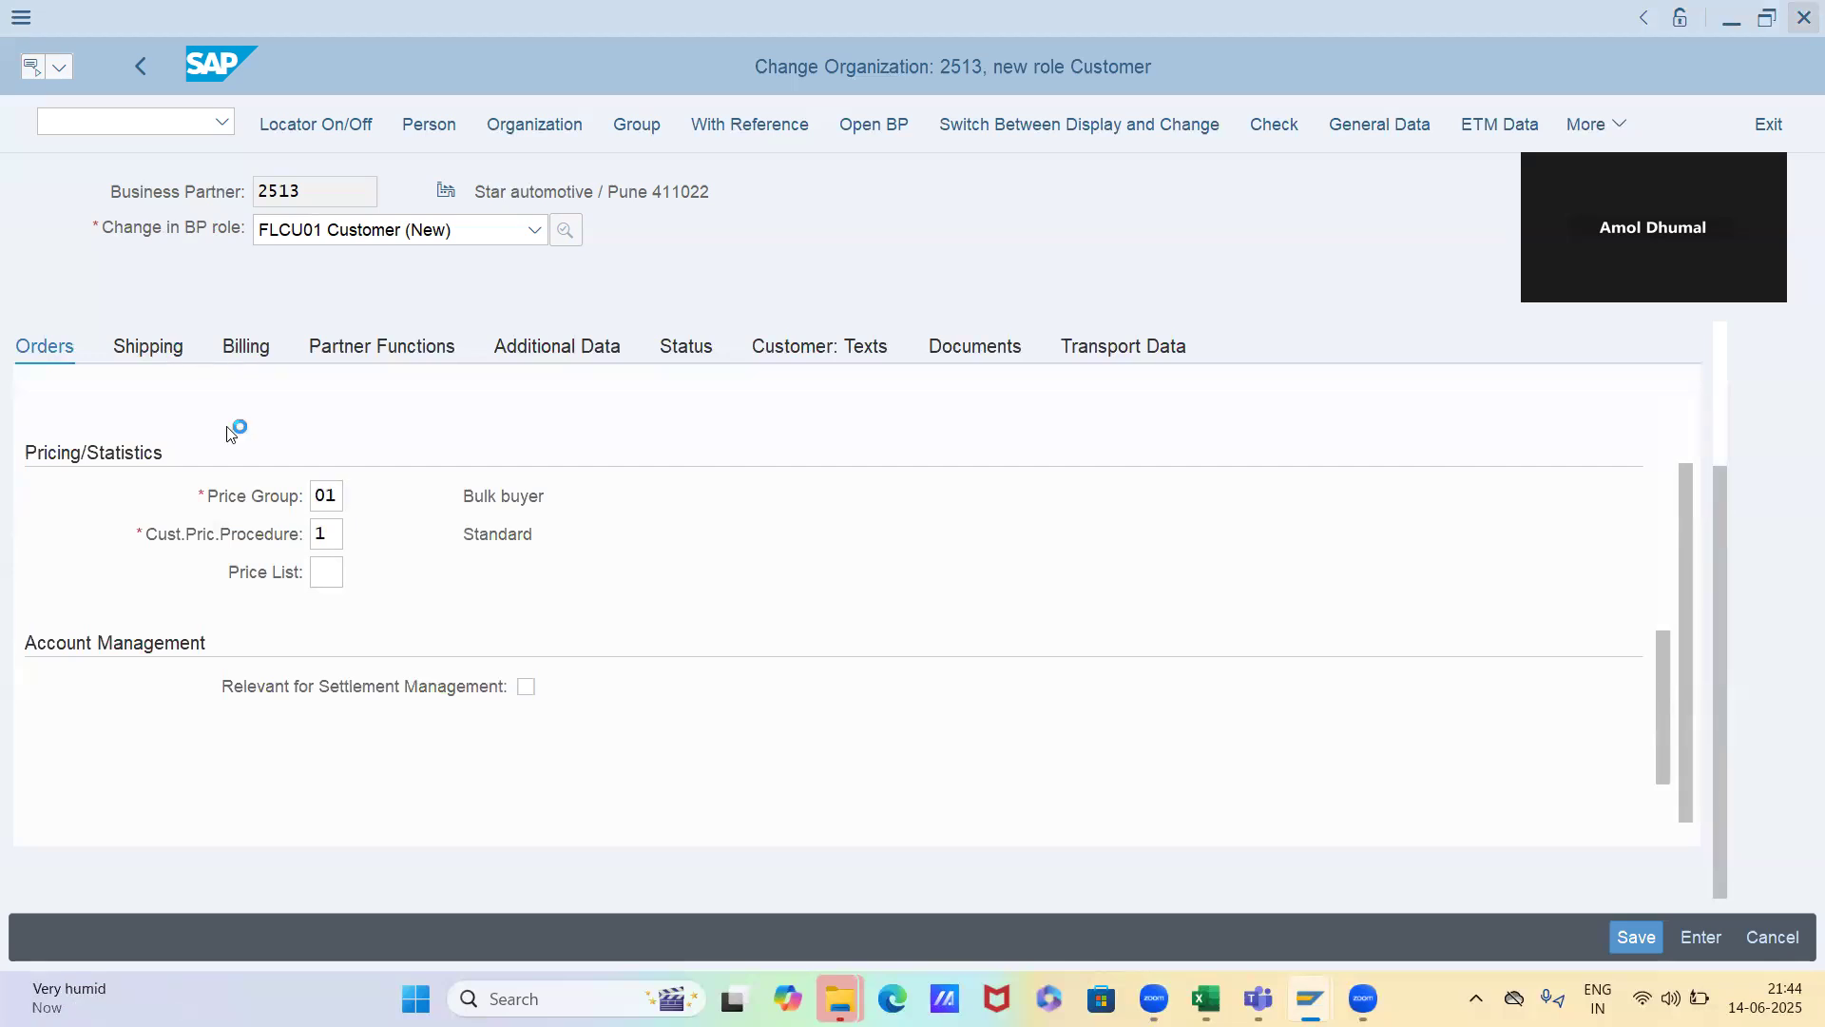
{"action": "left_click", "coordinate": [249, 348]}
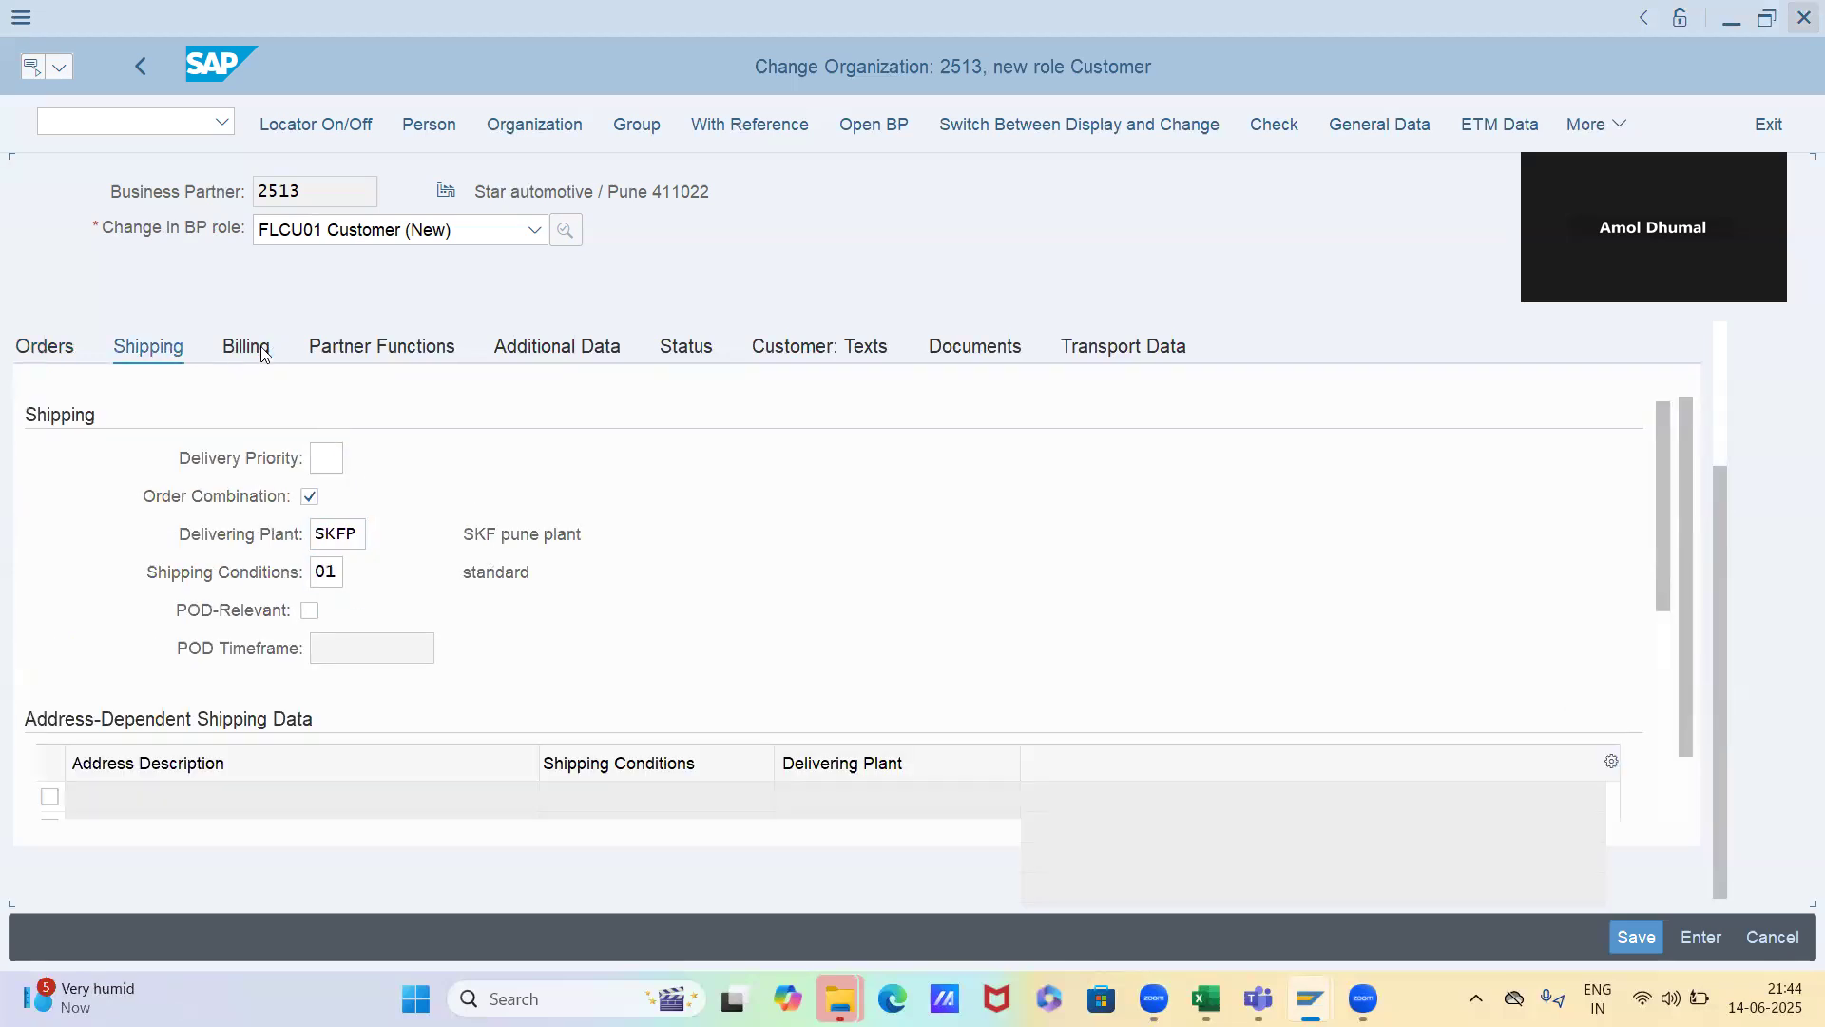
{"action": "left_click", "coordinate": [335, 613]}
{"action": "key", "text": "Tab"}
{"action": "key", "text": "Tab"}
{"action": "key", "text": "Down"}
{"action": "key", "text": "Down"}
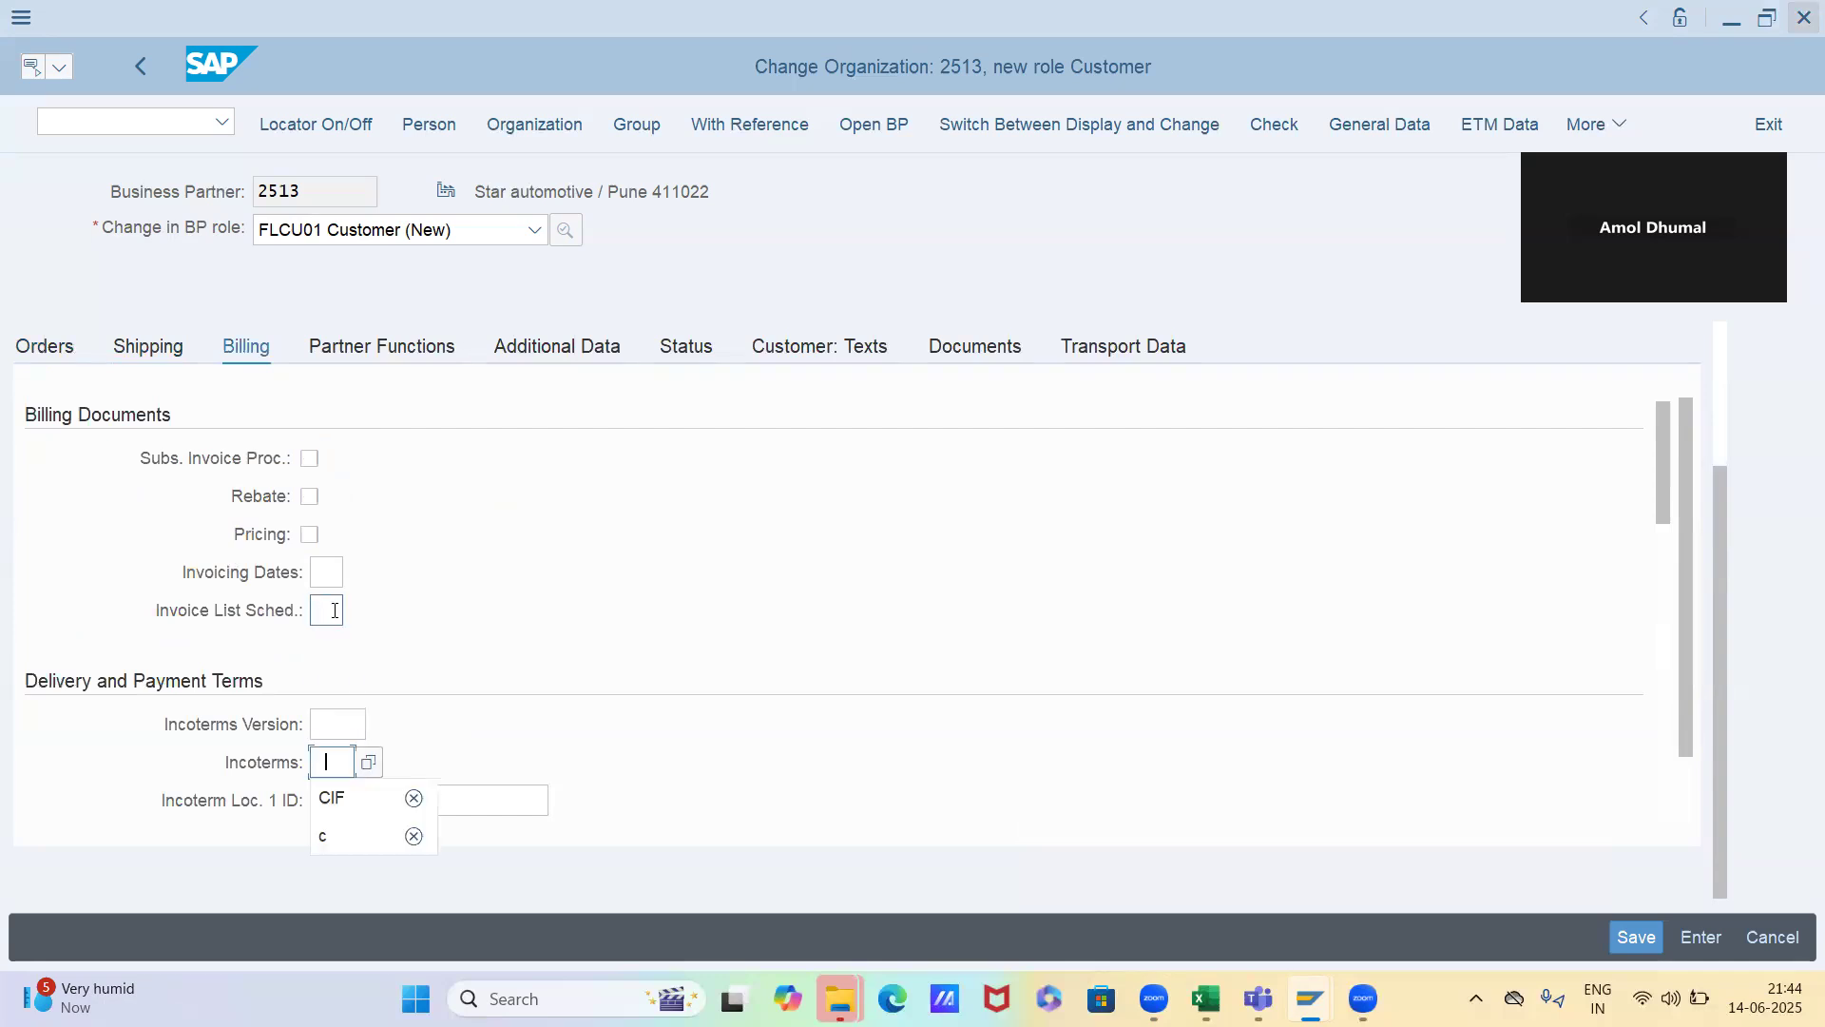
Set the terms of payment to 0002 and the Incoterms Location 1 to "asdfv"
{"action": "key", "text": "Tab"}
{"action": "key", "text": "Tab"}
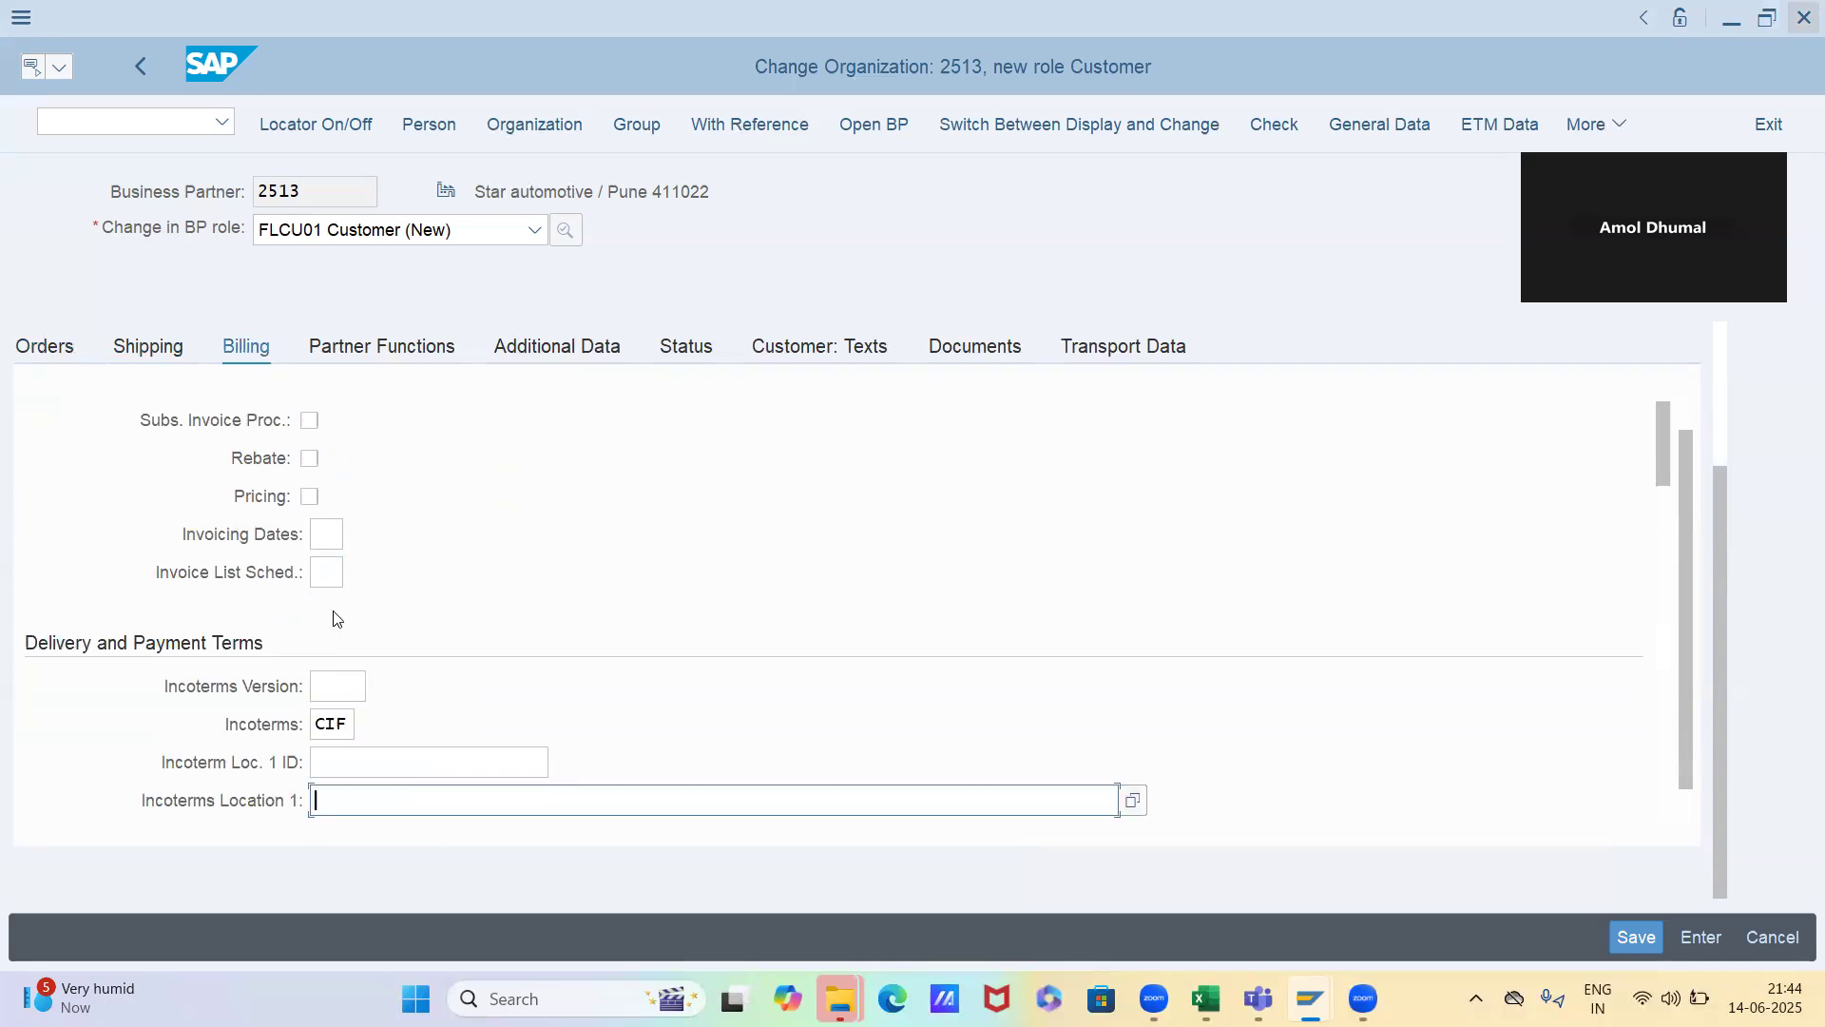
{"action": "key", "text": "Tab"}
{"action": "key", "text": "Down"}
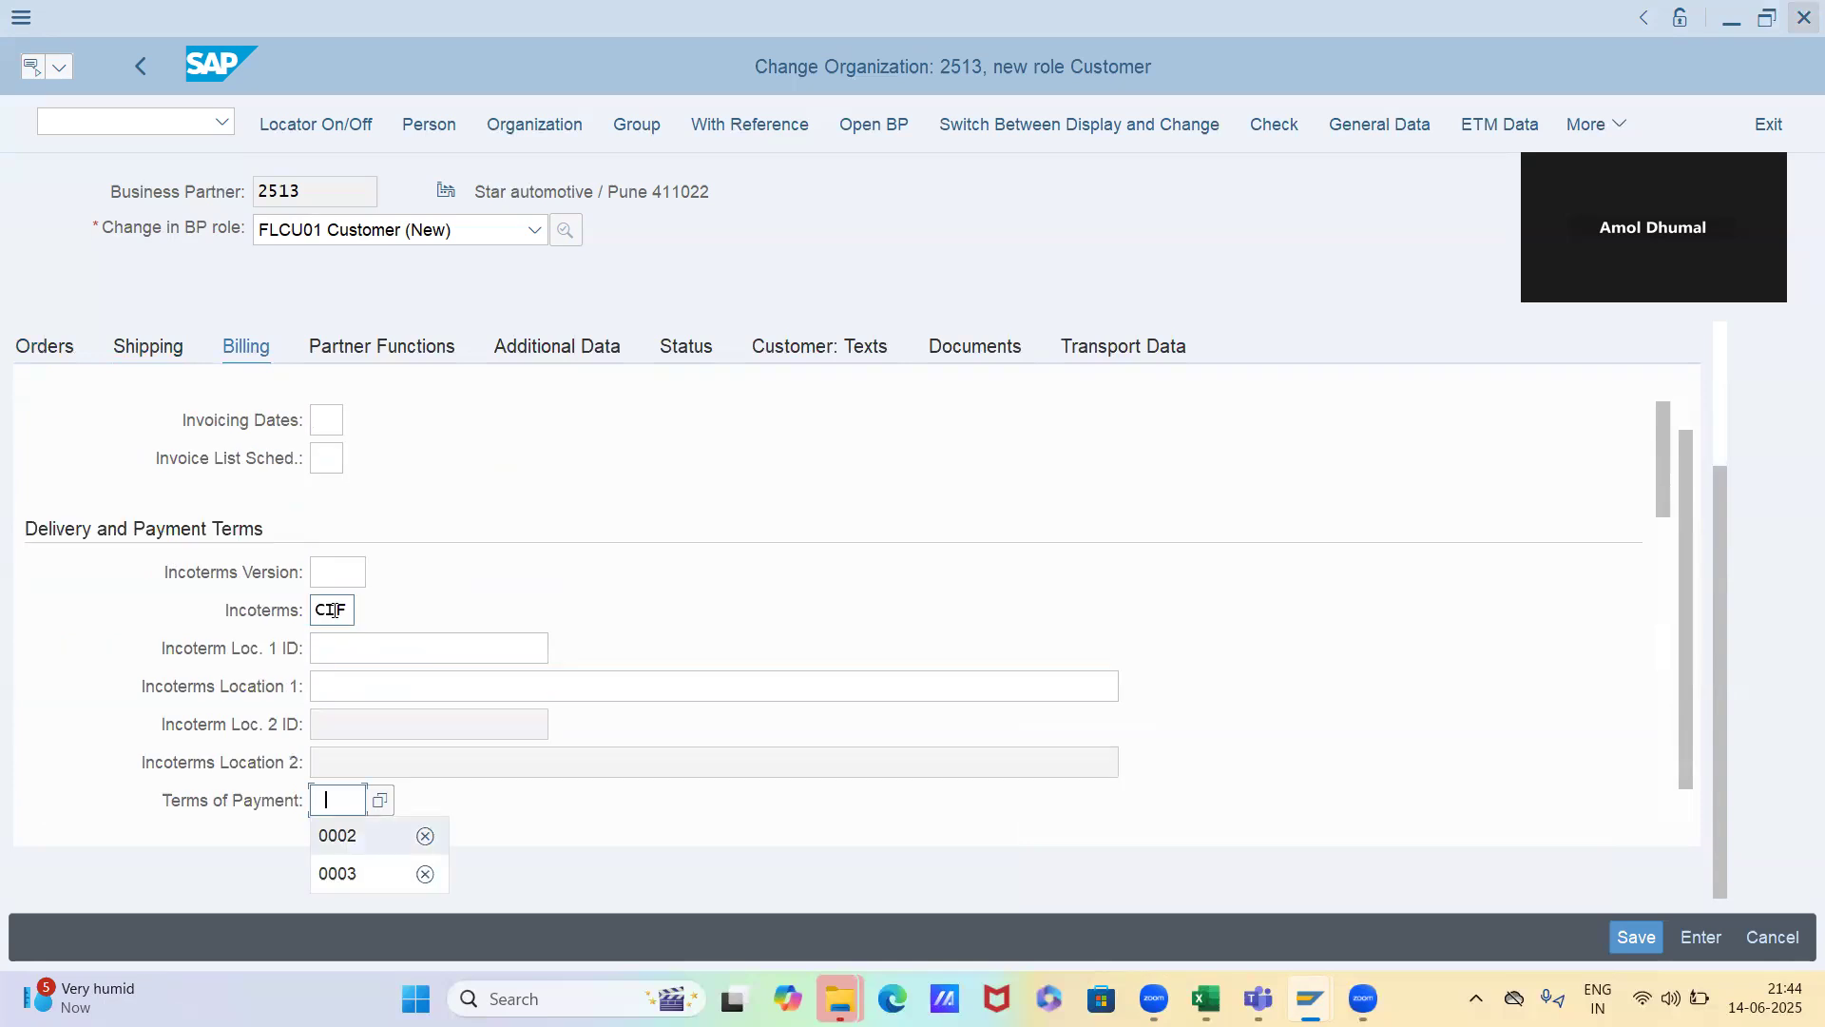
{"action": "key", "text": "Return"}
{"action": "key", "text": "Tab"}
{"action": "type", "text": "asdfv"}
{"action": "key", "text": "Return"}
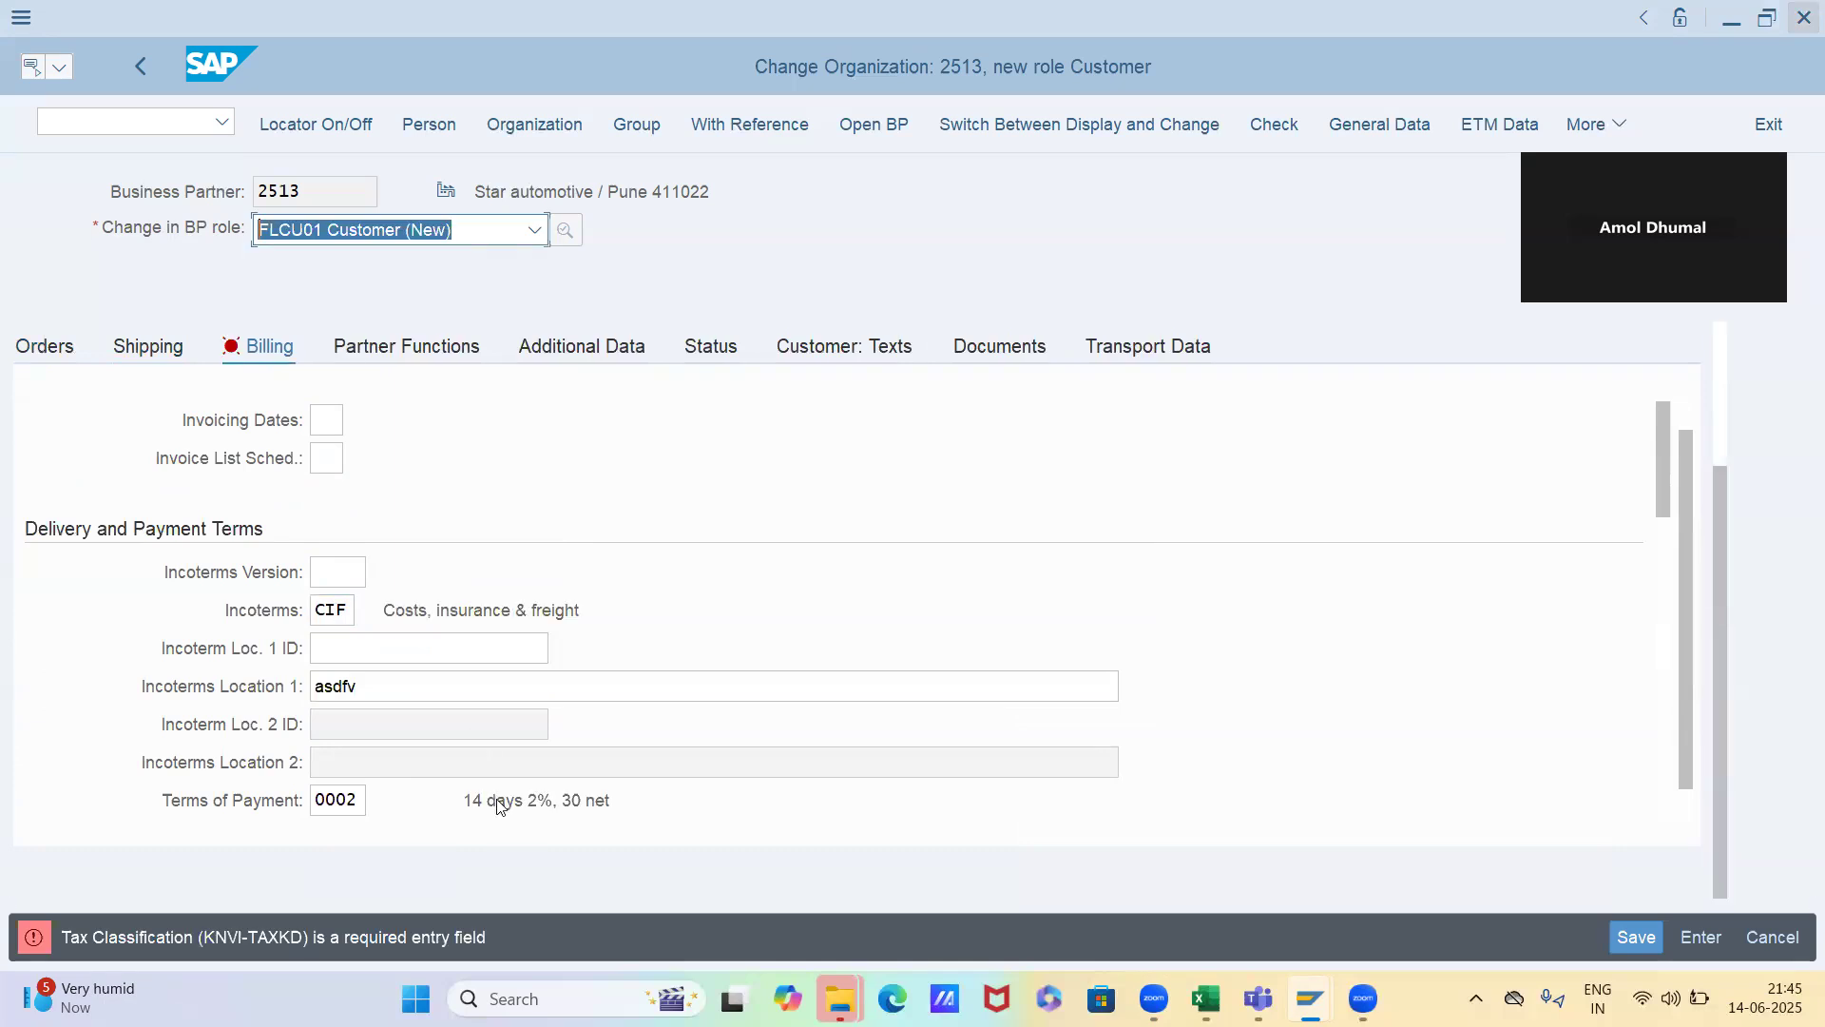
Set the customer's account assignment group to 01 in the accounting section of the billing data
{"action": "left_click", "coordinate": [330, 799]}
{"action": "key", "text": "Tab"}
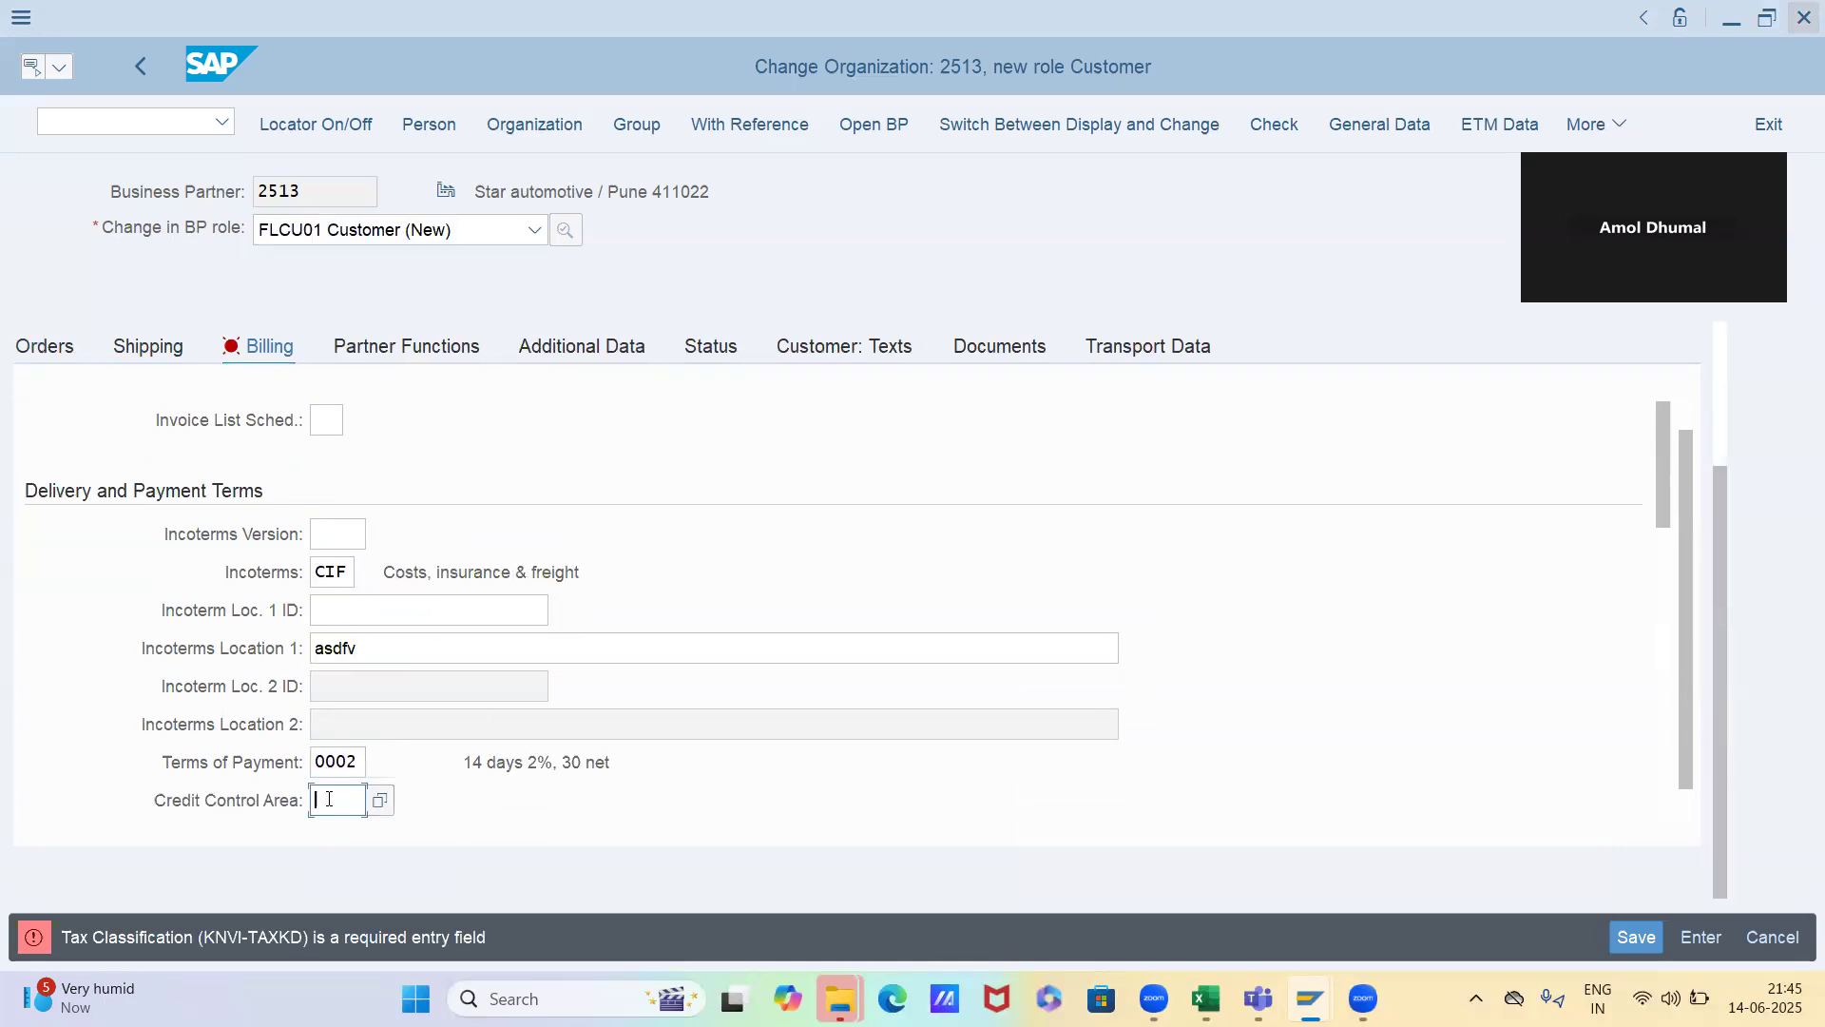
{"action": "key", "text": "Tab"}
{"action": "key", "text": "Tab"}
{"action": "key", "text": "Tab"}
{"action": "key", "text": "Tab"}
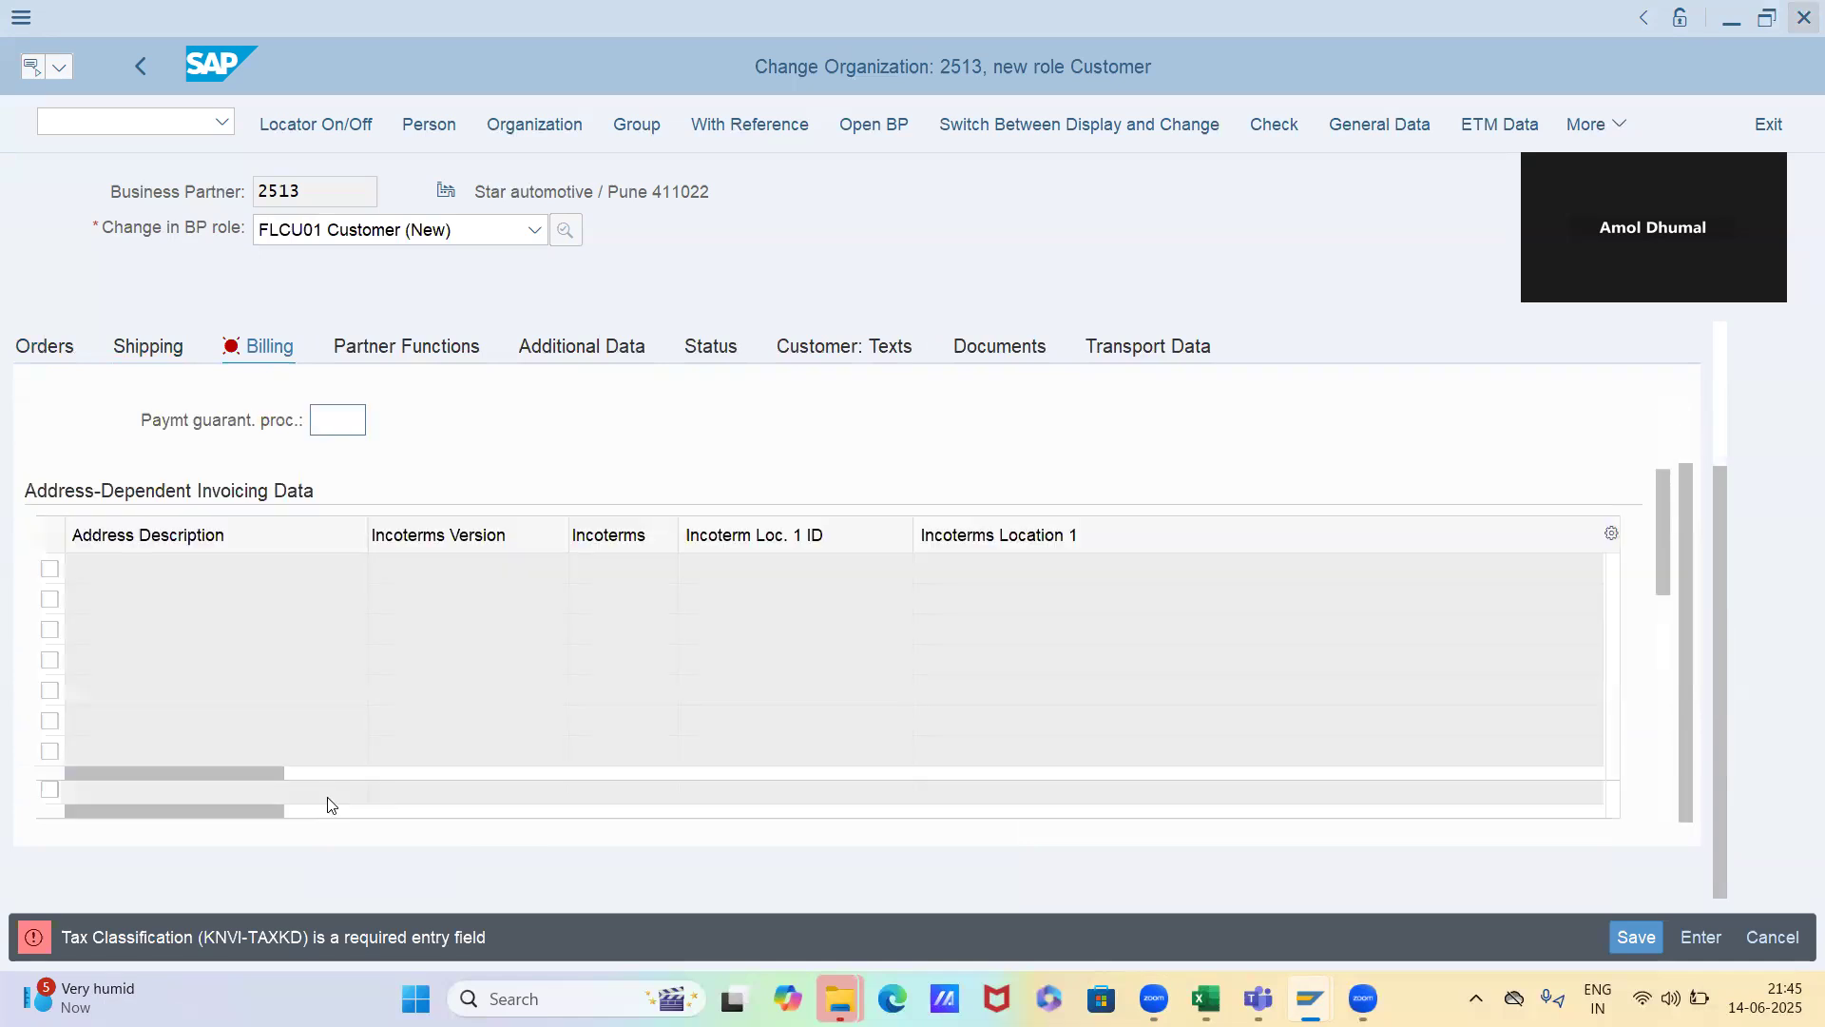
{"action": "scroll", "coordinate": [329, 805], "scroll_direction": "down", "scroll_amount": 4}
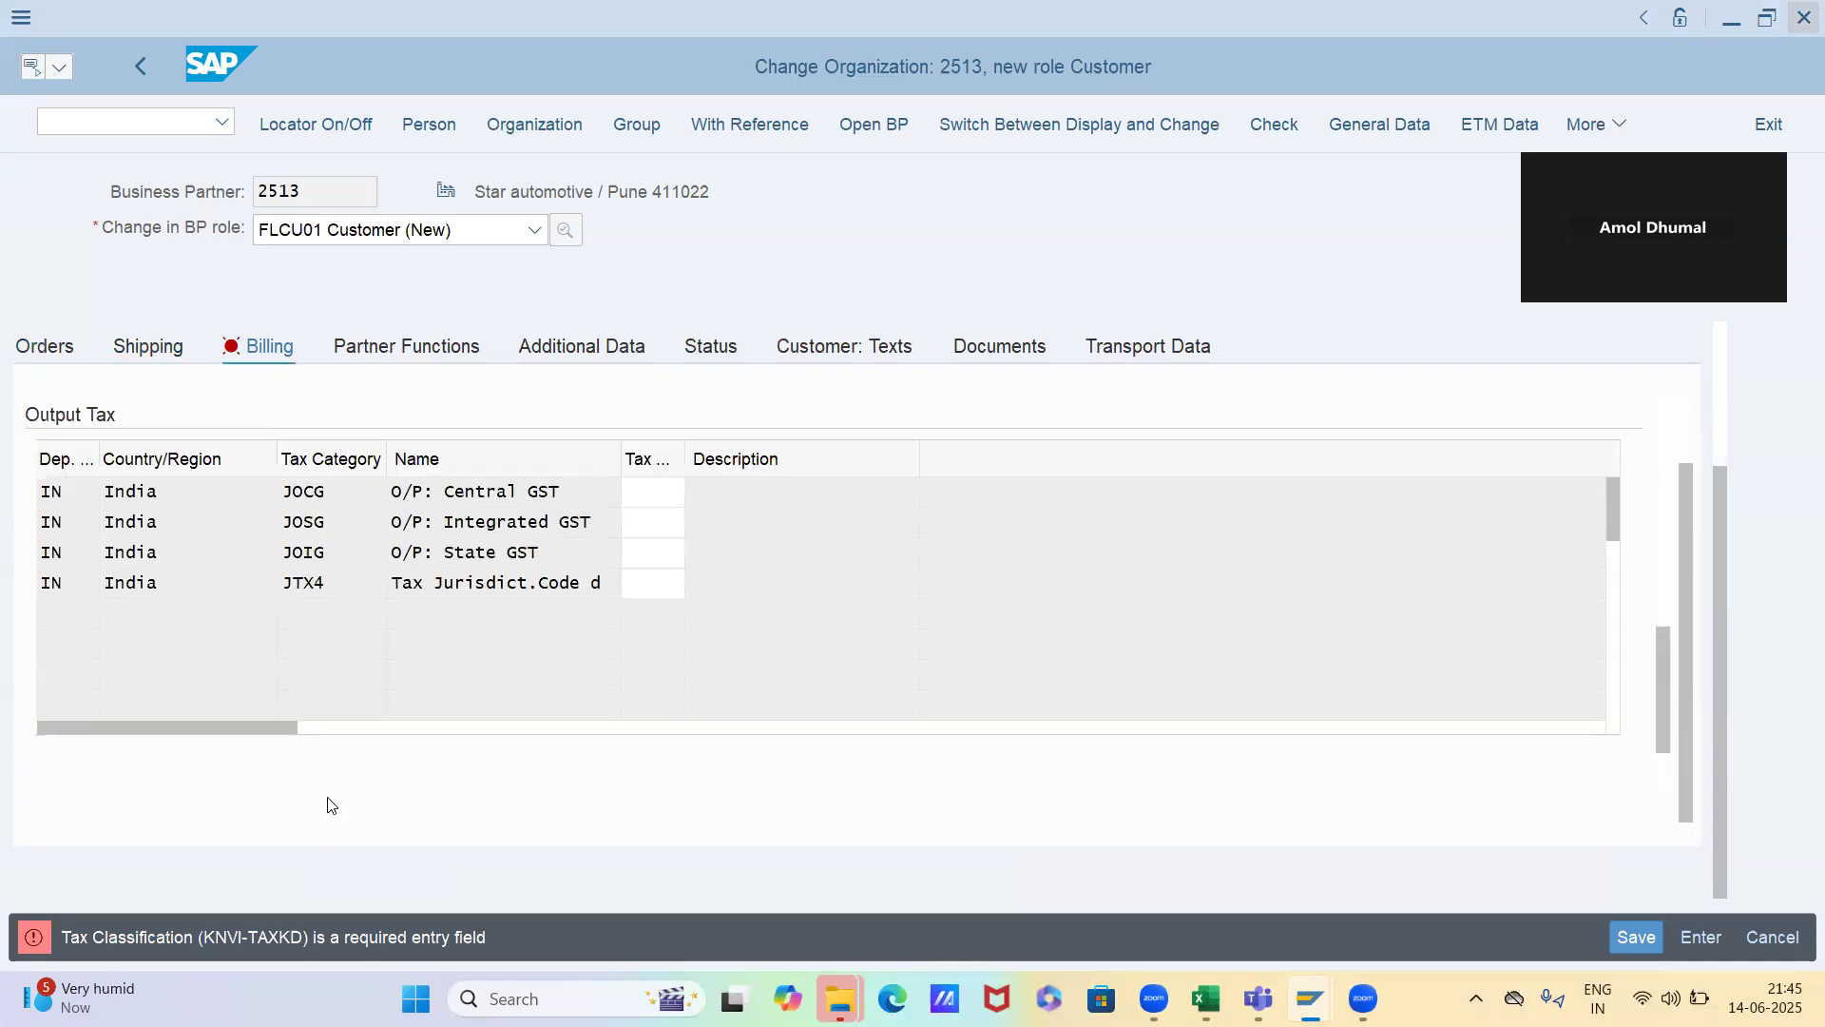
{"action": "scroll", "coordinate": [598, 509], "scroll_direction": "up", "scroll_amount": 3}
{"action": "left_click", "coordinate": [328, 611]}
{"action": "type", "text": "01"}
Set the tax classification to 1 for the output tax categories JOCG, JOSG, JOIG and JTX4
{"action": "key", "text": "Tab"}
{"action": "type", "text": "1"}
{"action": "key", "text": "Tab"}
{"action": "type", "text": "1"}
{"action": "key", "text": "Tab"}
{"action": "type", "text": "1"}
{"action": "key", "text": "Tab"}
{"action": "type", "text": "1"}
{"action": "key", "text": "Return"}
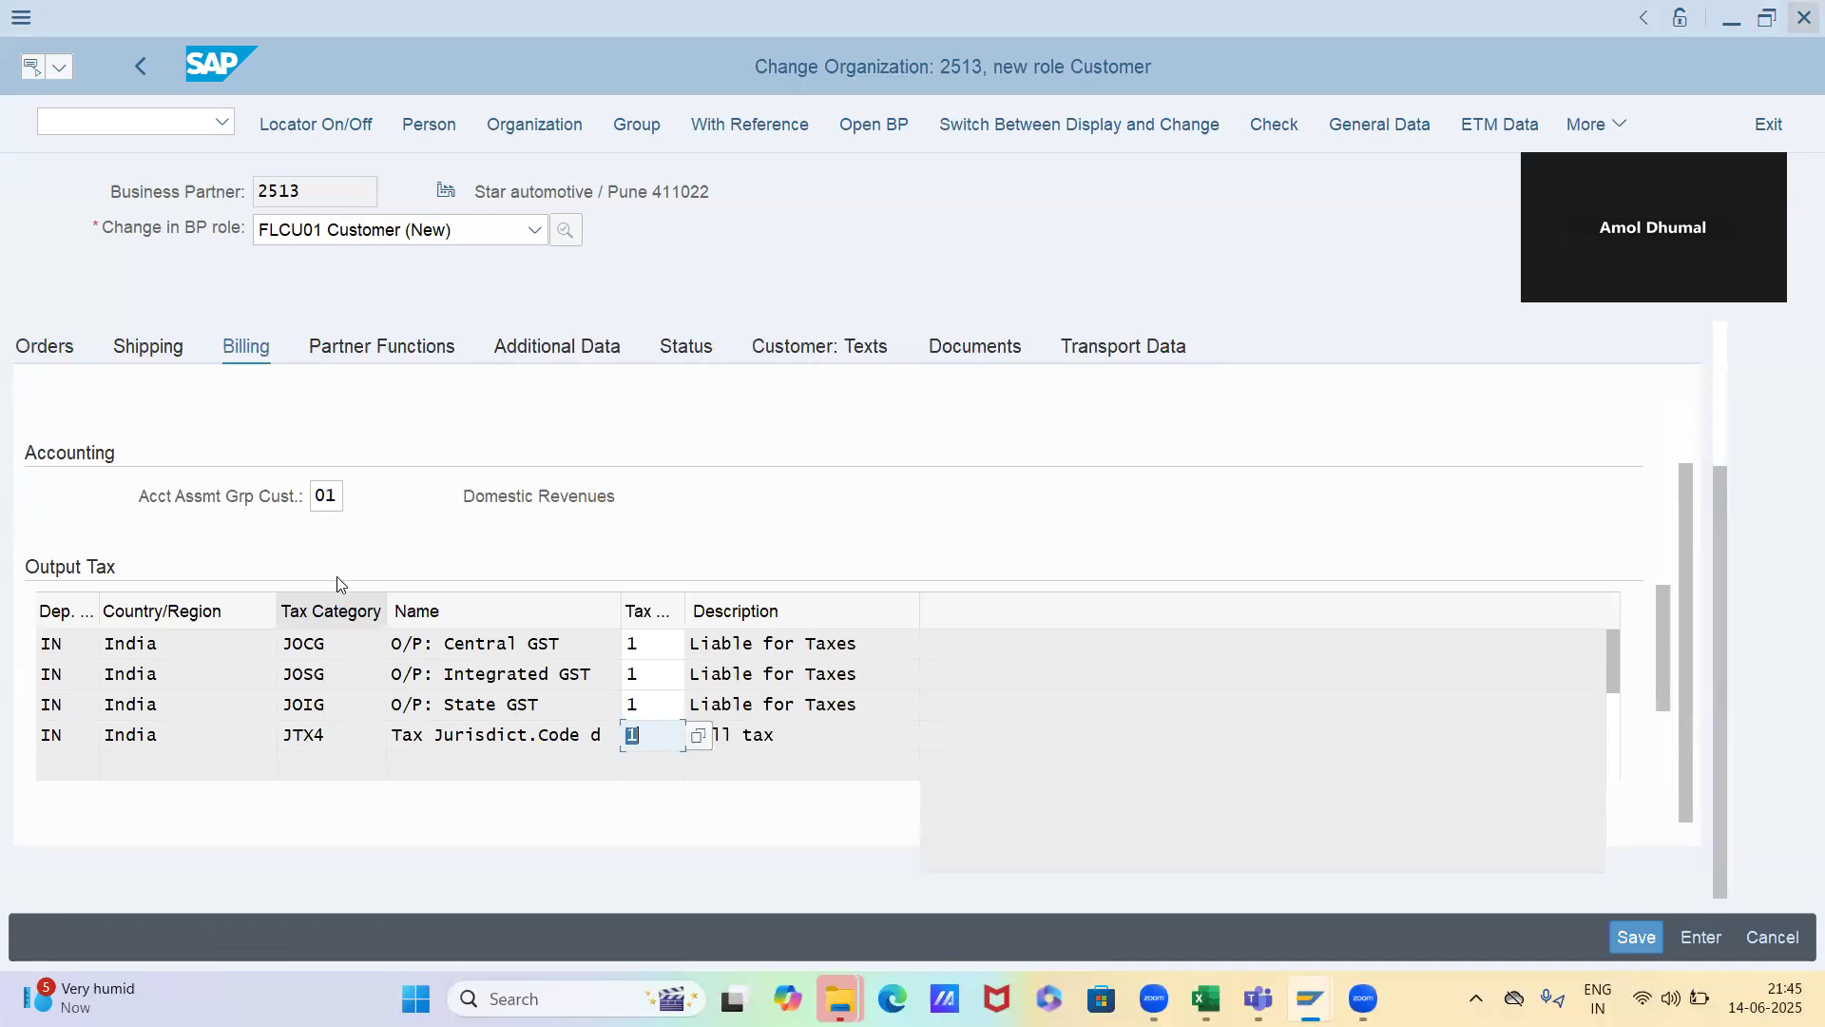
Open the partner functions and try to save the business partner with its new customer role
{"action": "left_click", "coordinate": [385, 350]}
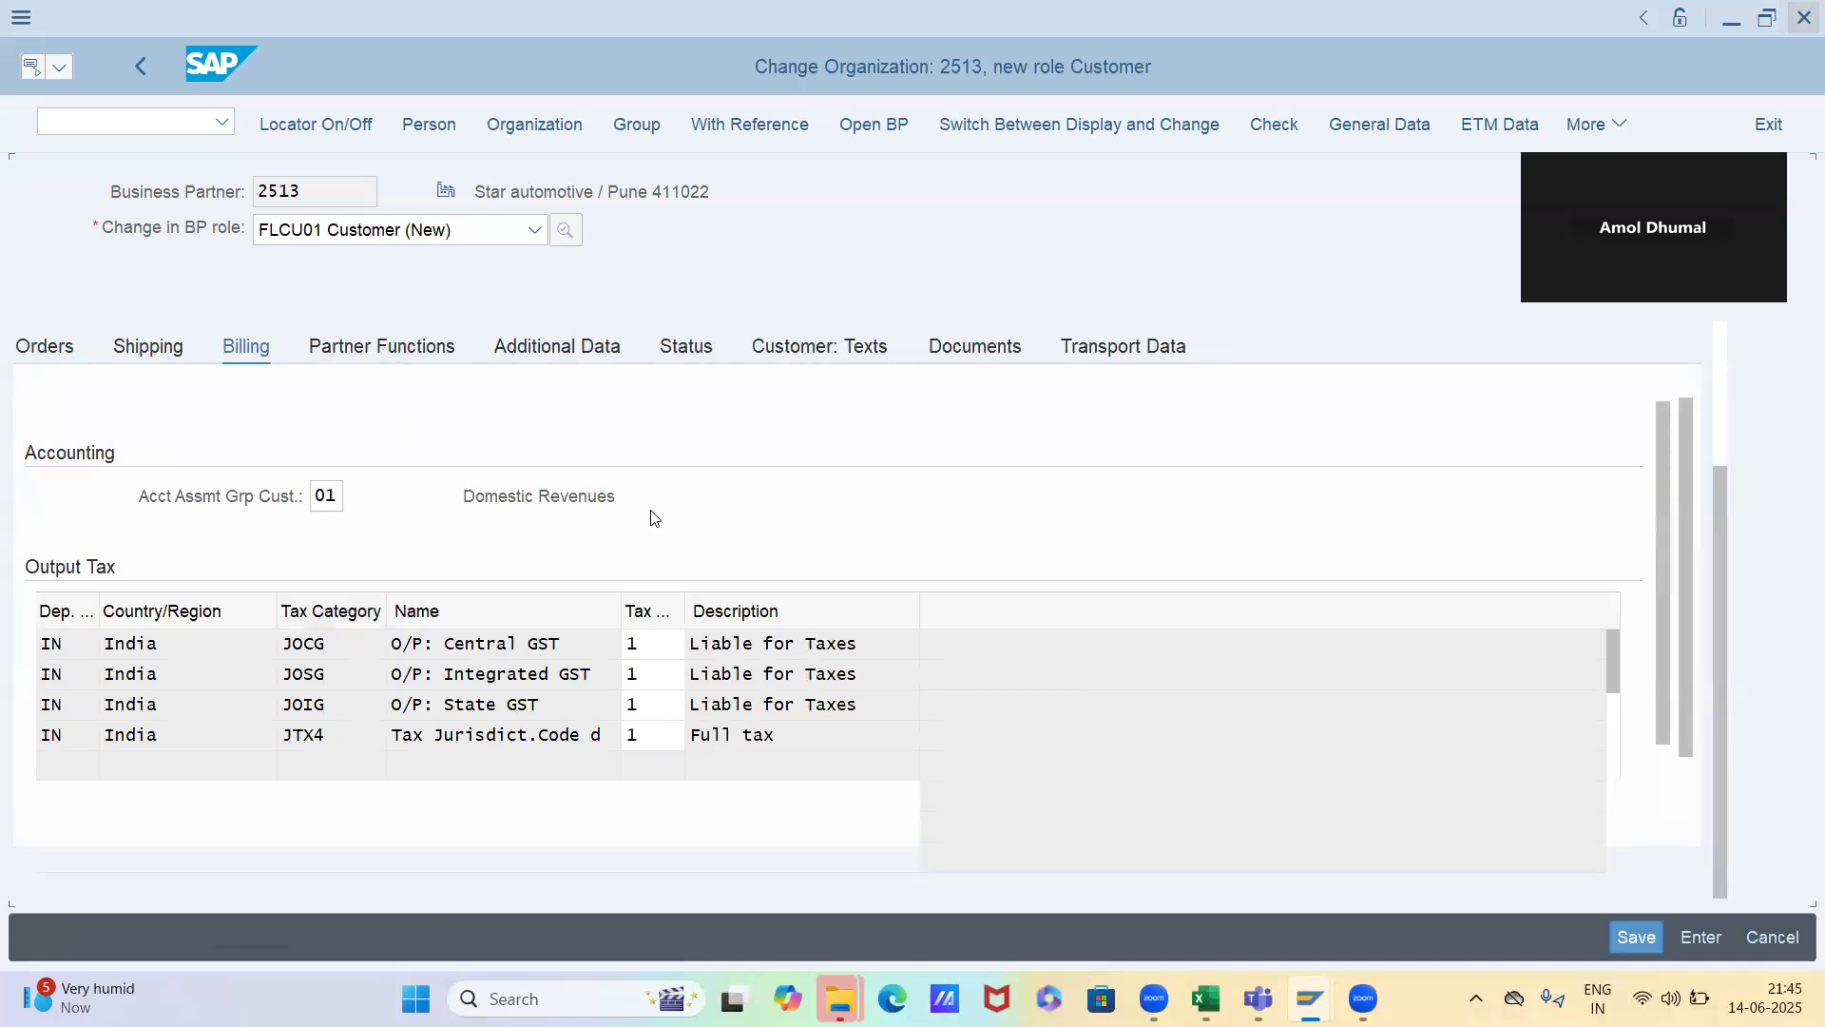
{"action": "left_click", "coordinate": [1635, 937]}
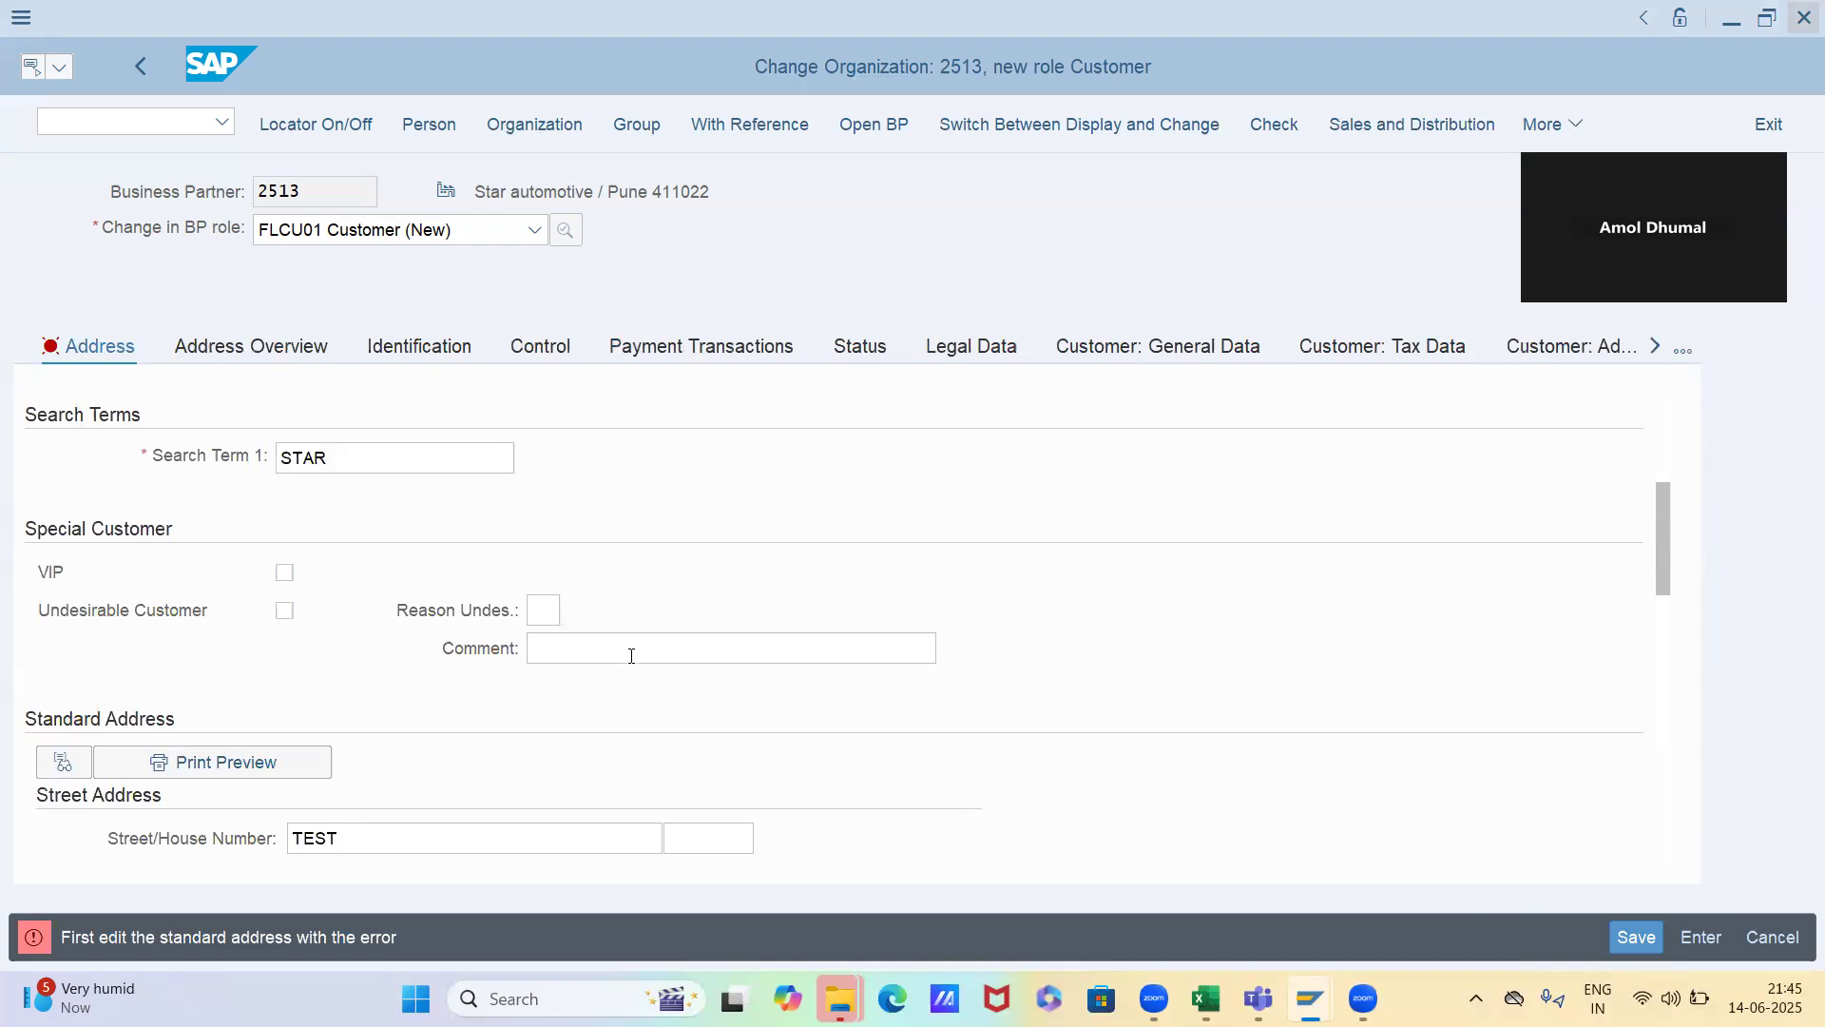
Enter house number 1 in the street address of the business partner's standard address
{"action": "scroll", "coordinate": [631, 656], "scroll_direction": "down", "scroll_amount": 4}
{"action": "scroll", "coordinate": [631, 656], "scroll_direction": "down", "scroll_amount": 7}
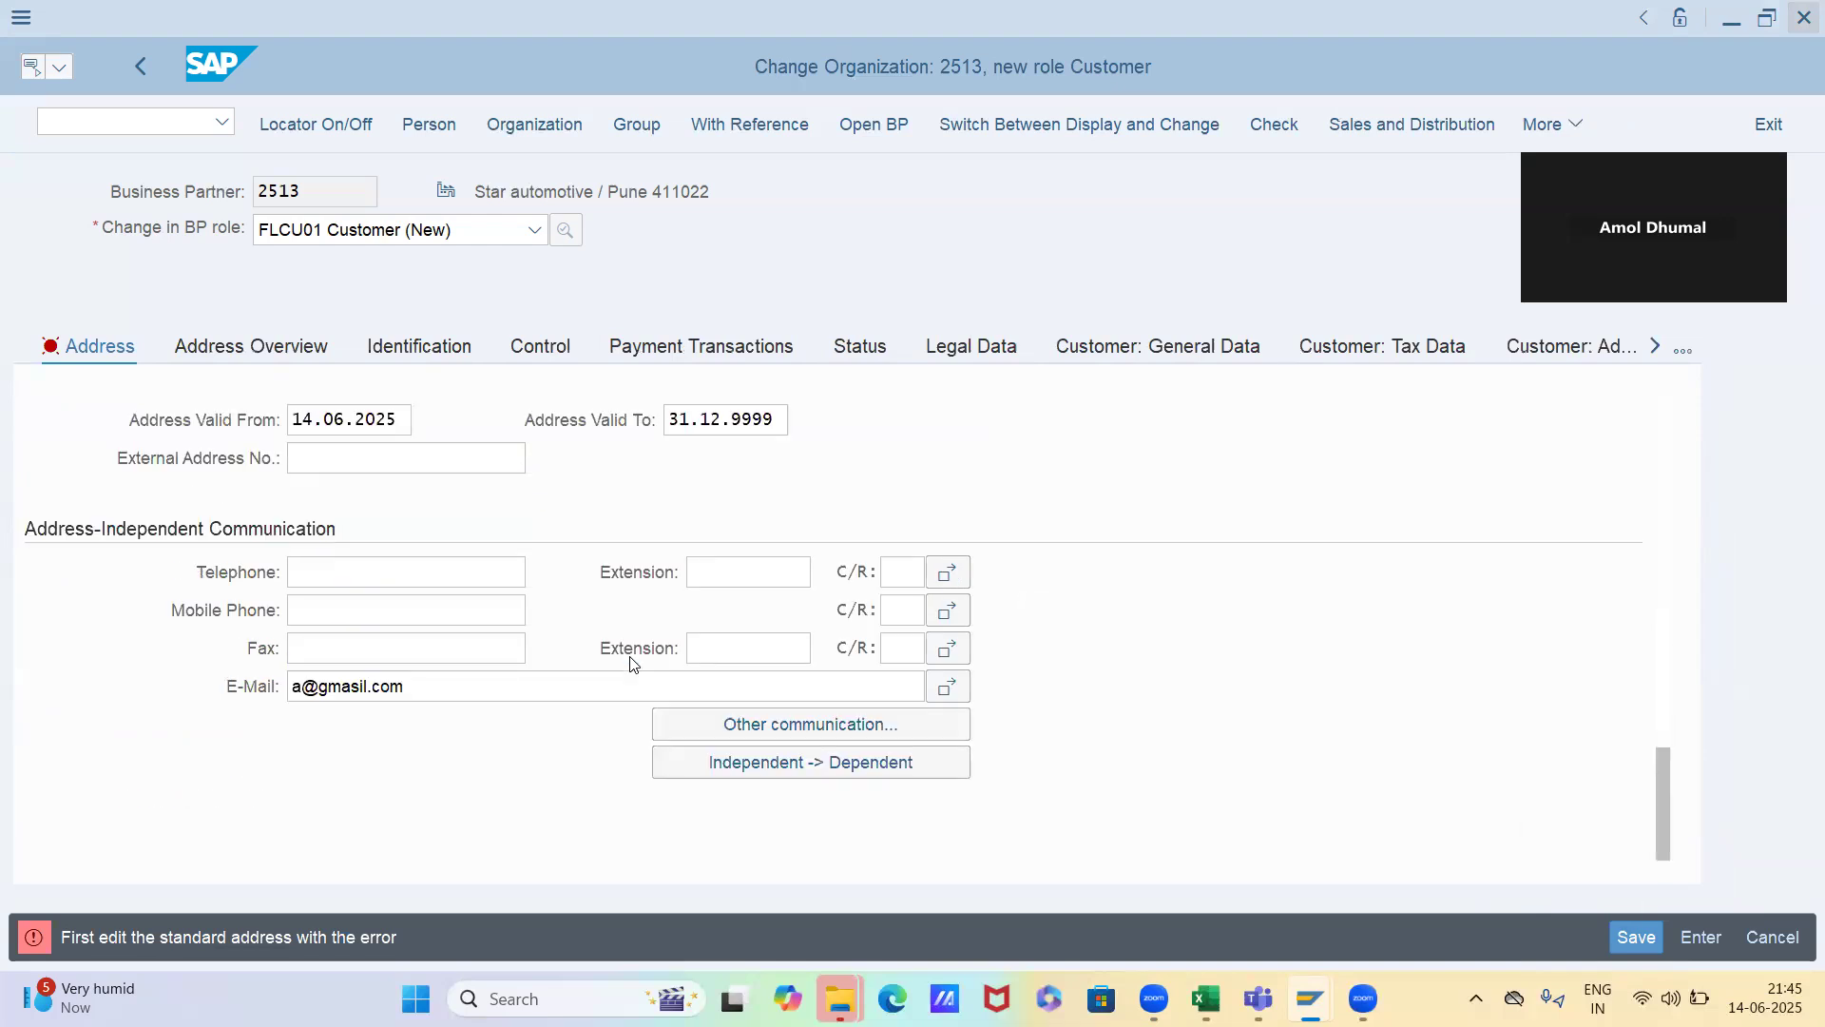
{"action": "scroll", "coordinate": [307, 694], "scroll_direction": "up", "scroll_amount": 10}
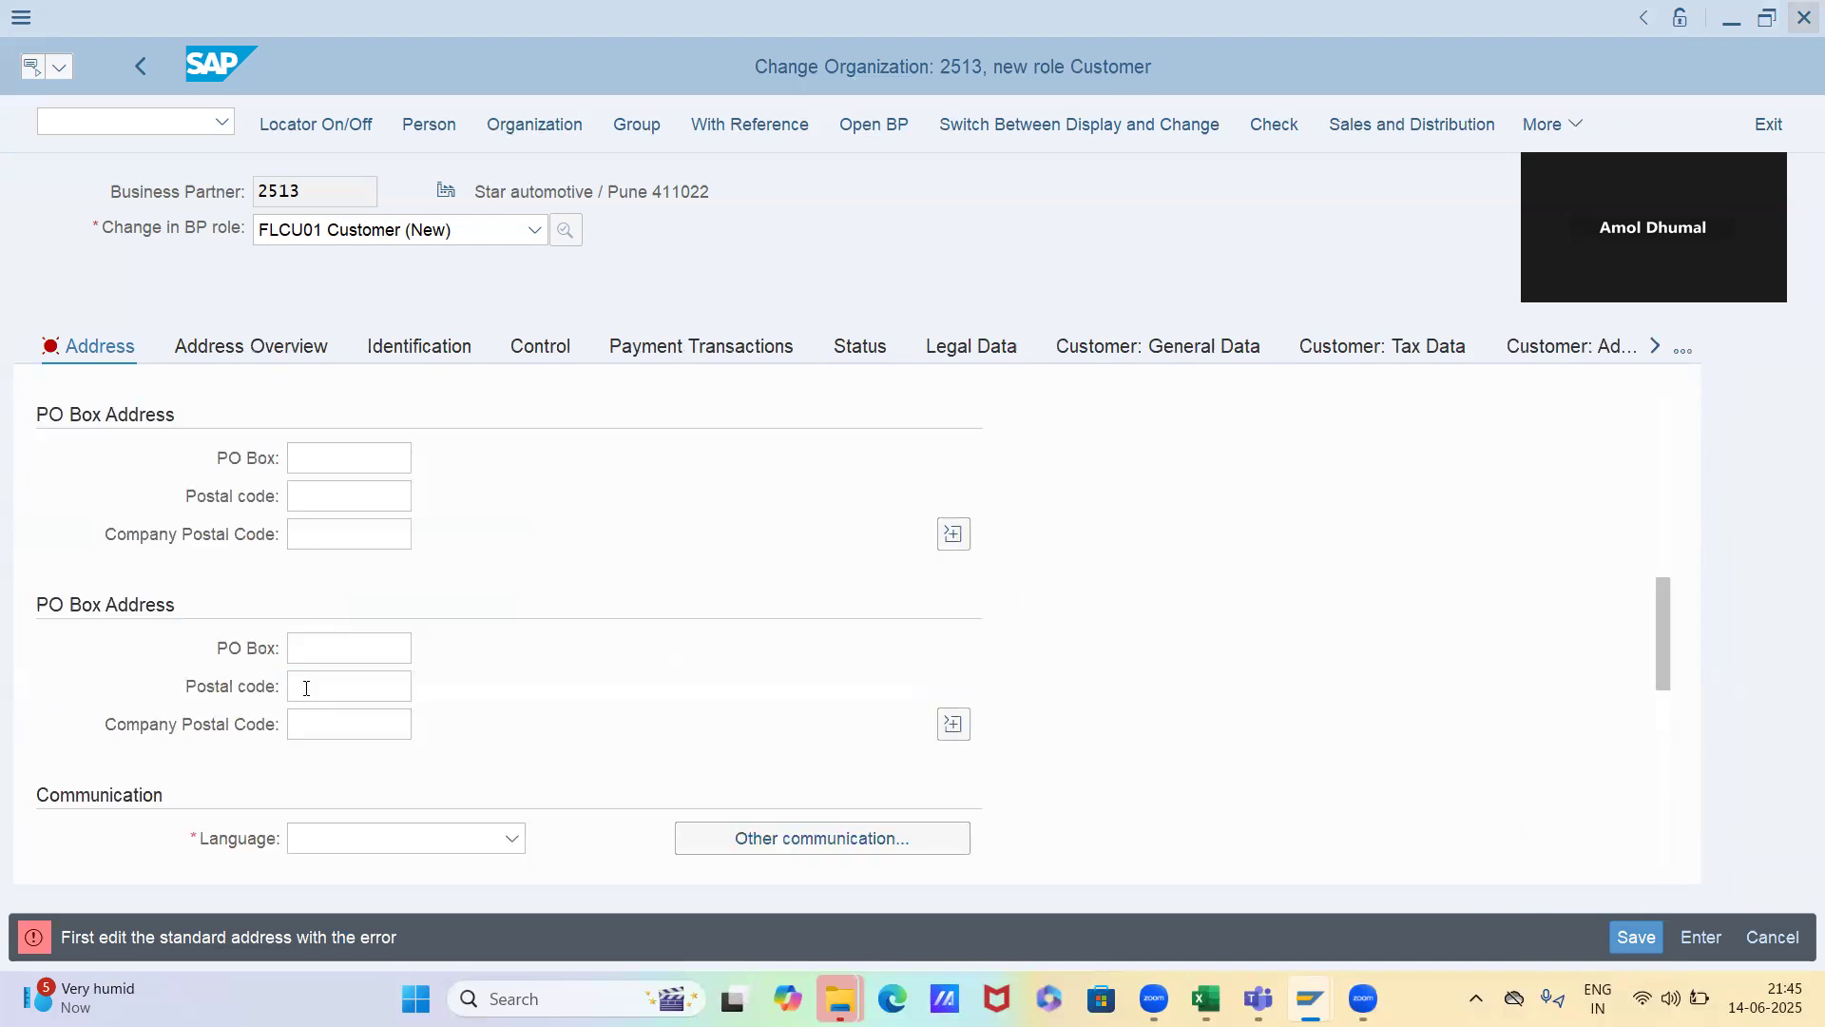
{"action": "scroll", "coordinate": [306, 691], "scroll_direction": "up", "scroll_amount": 3}
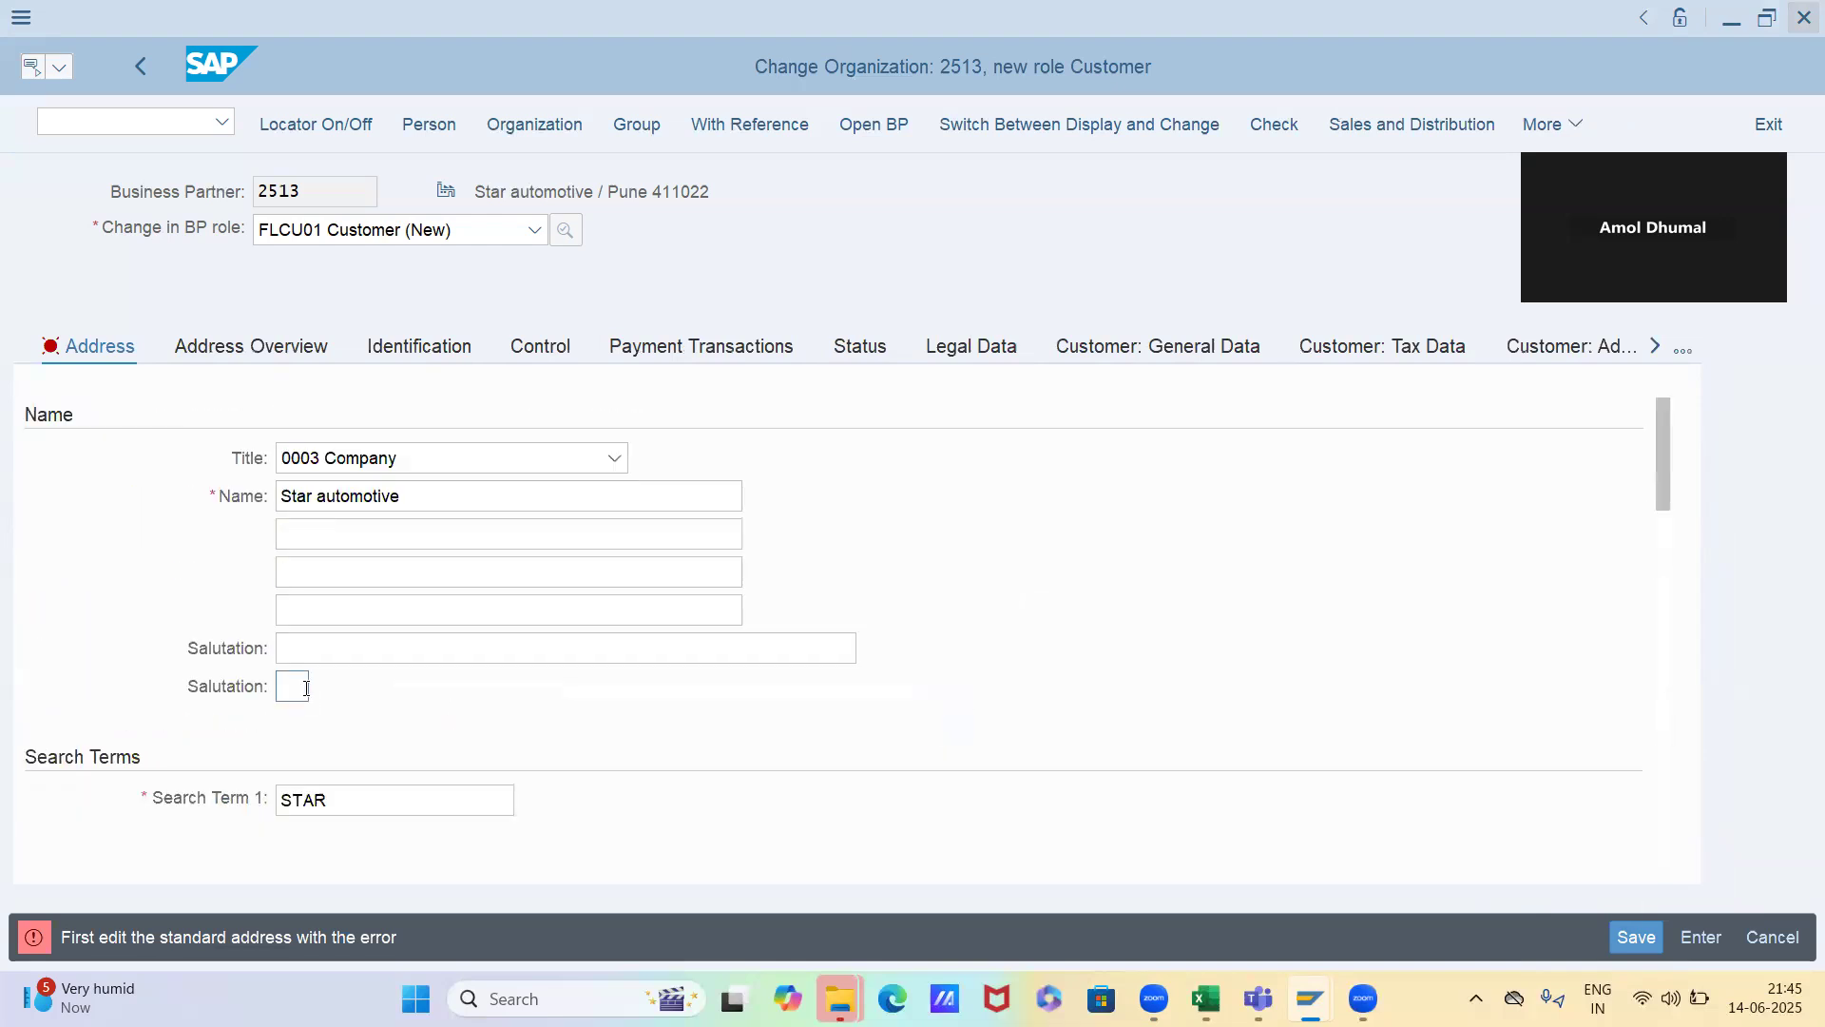
{"action": "scroll", "coordinate": [306, 690], "scroll_direction": "down", "scroll_amount": 1}
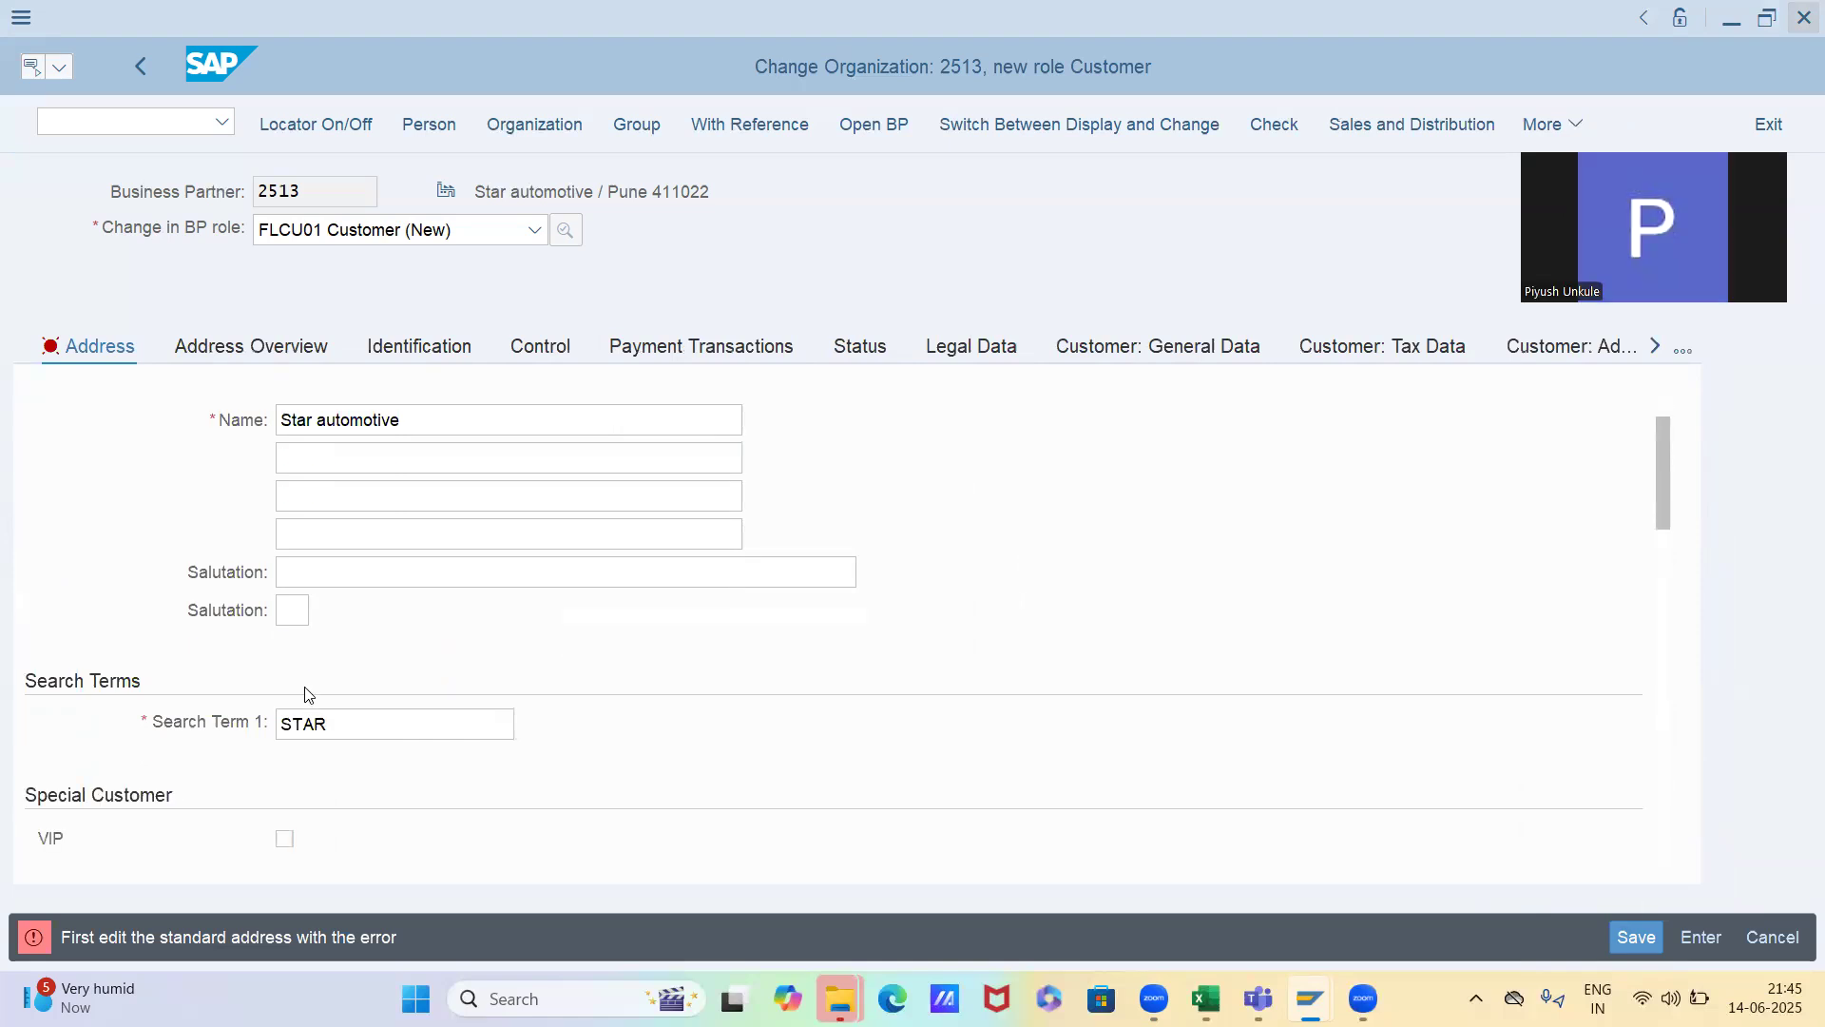
{"action": "scroll", "coordinate": [306, 691], "scroll_direction": "up", "scroll_amount": 1}
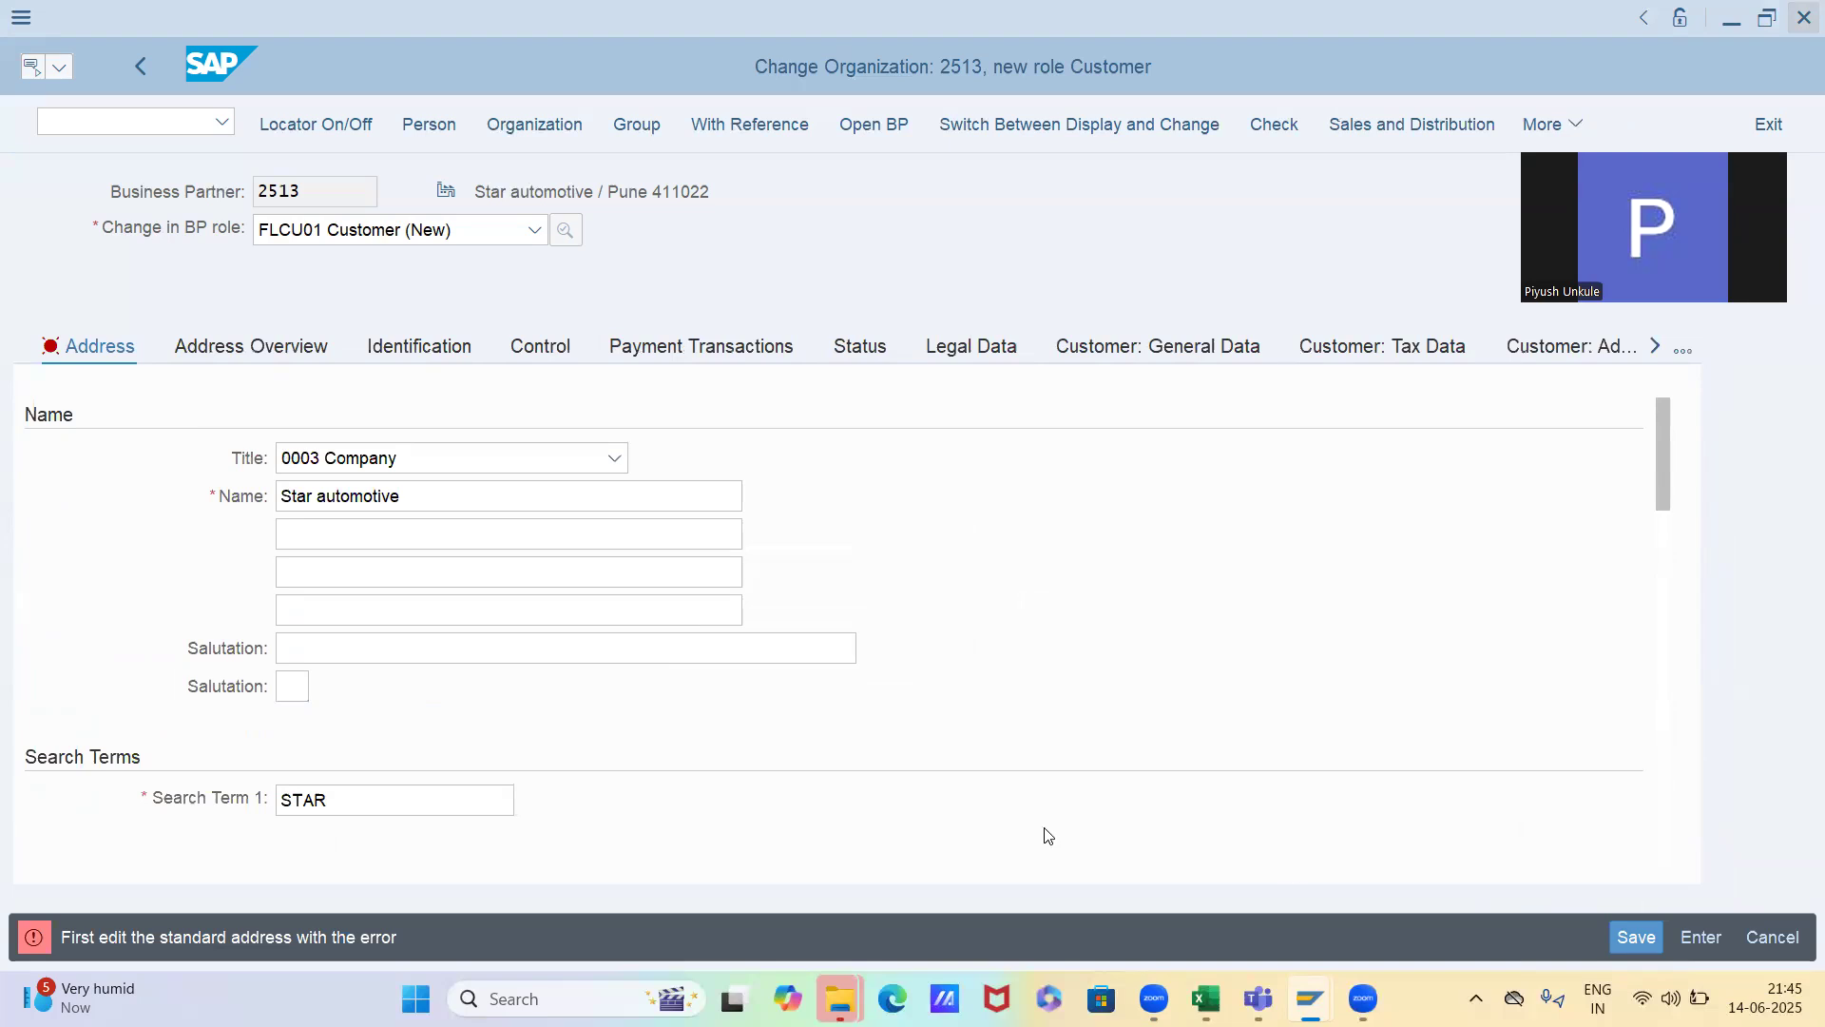
{"action": "scroll", "coordinate": [1023, 716], "scroll_direction": "down", "scroll_amount": 1}
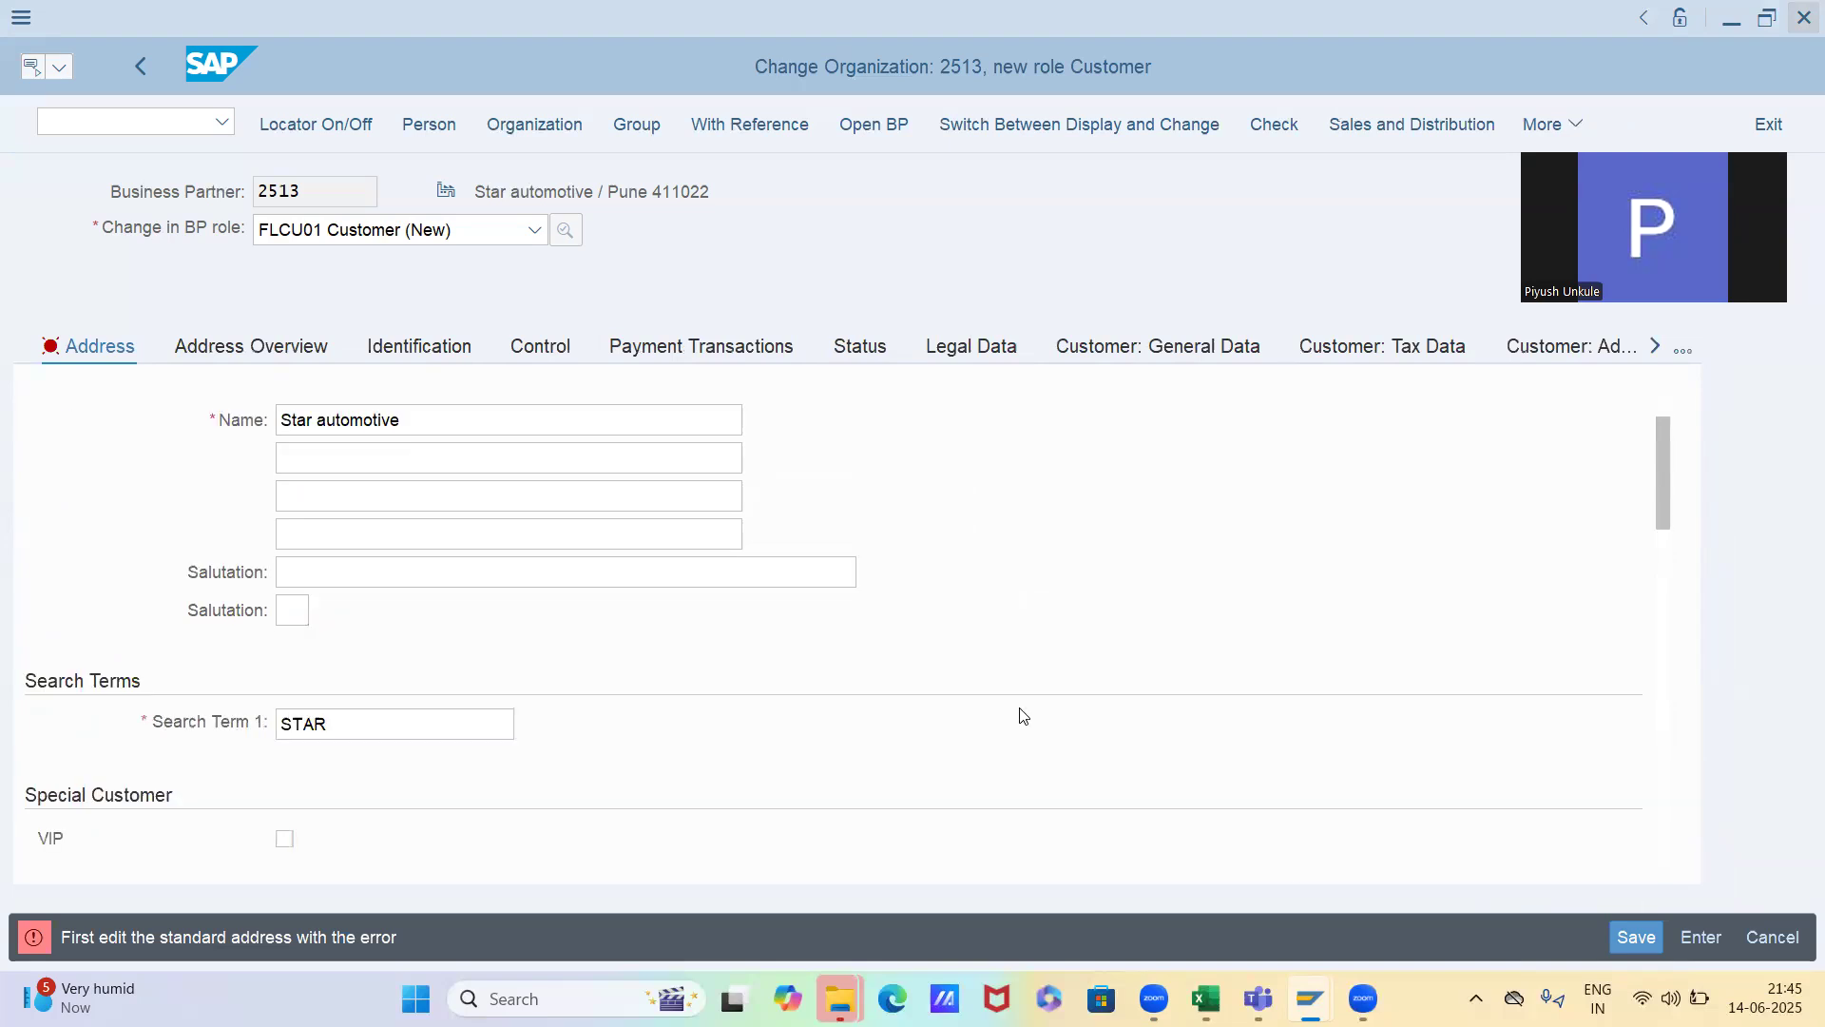
{"action": "scroll", "coordinate": [1023, 716], "scroll_direction": "down", "scroll_amount": 4}
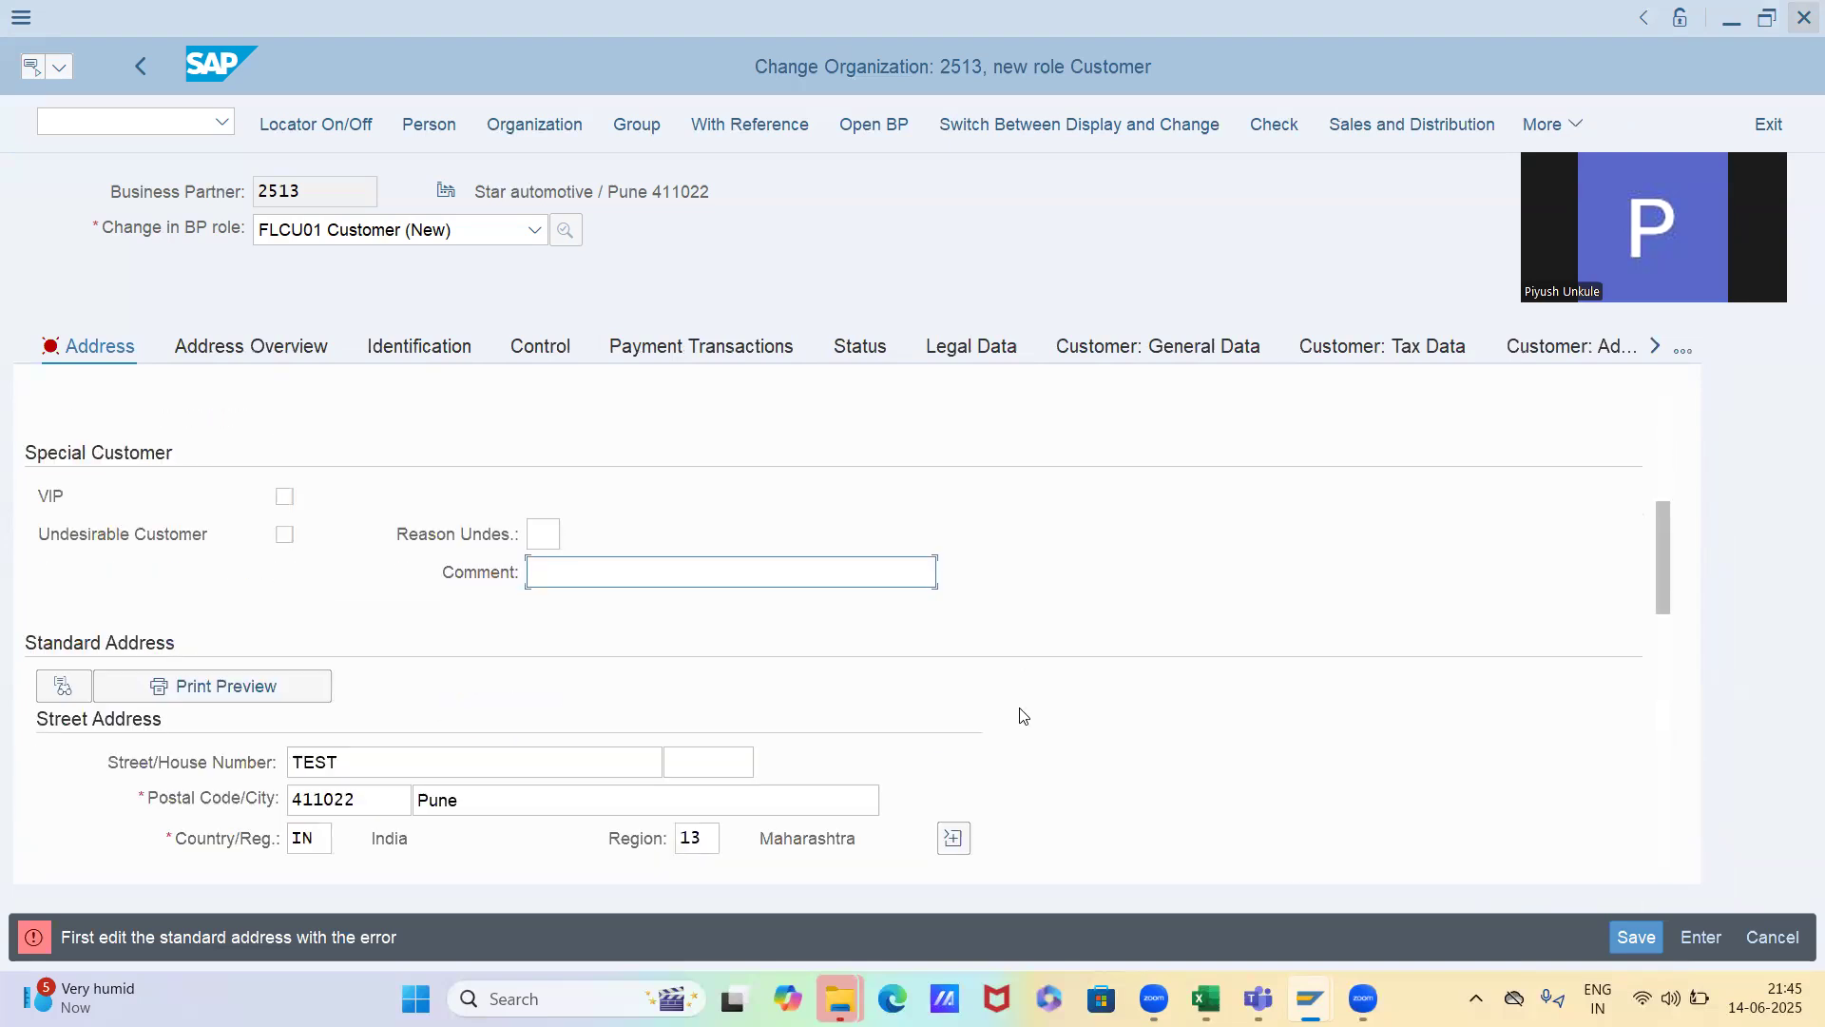
{"action": "left_click", "coordinate": [733, 751]}
{"action": "type", "text": "1"}
Change the e-mail in the address-independent communication data and validate the address entries
{"action": "scroll", "coordinate": [733, 758], "scroll_direction": "down", "scroll_amount": 2}
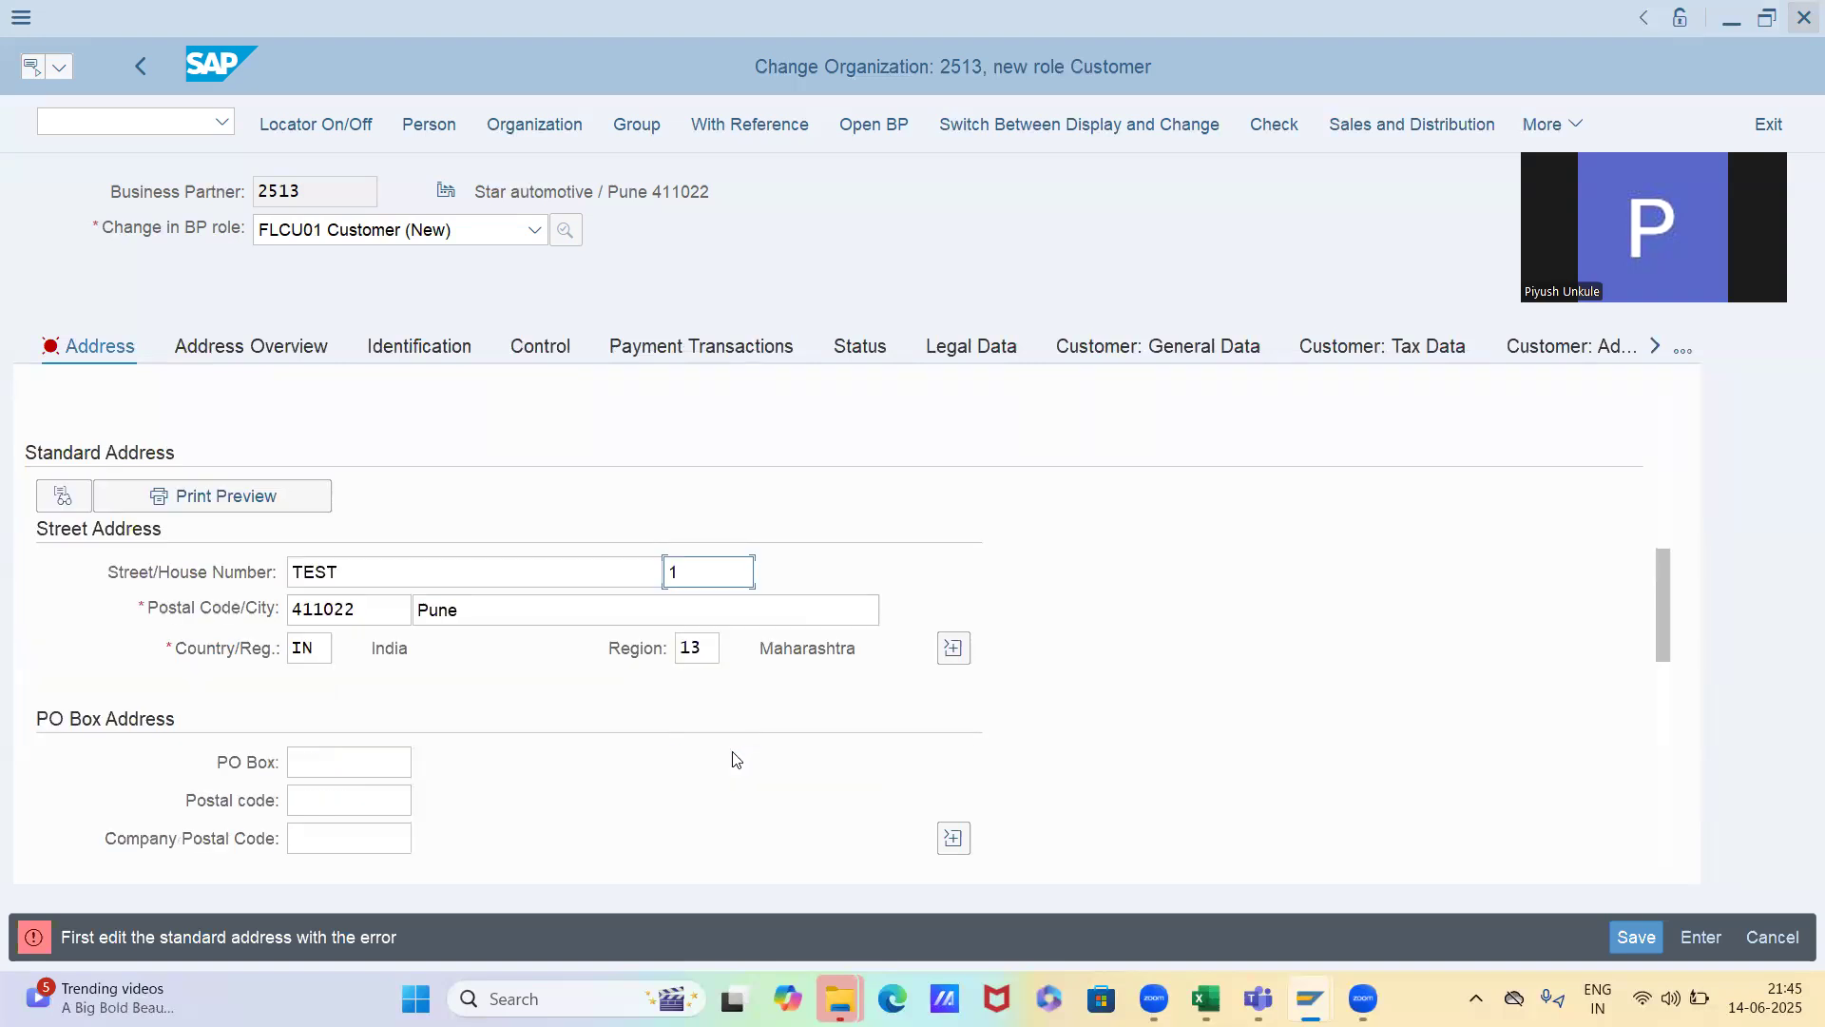
{"action": "scroll", "coordinate": [734, 758], "scroll_direction": "down", "scroll_amount": 1}
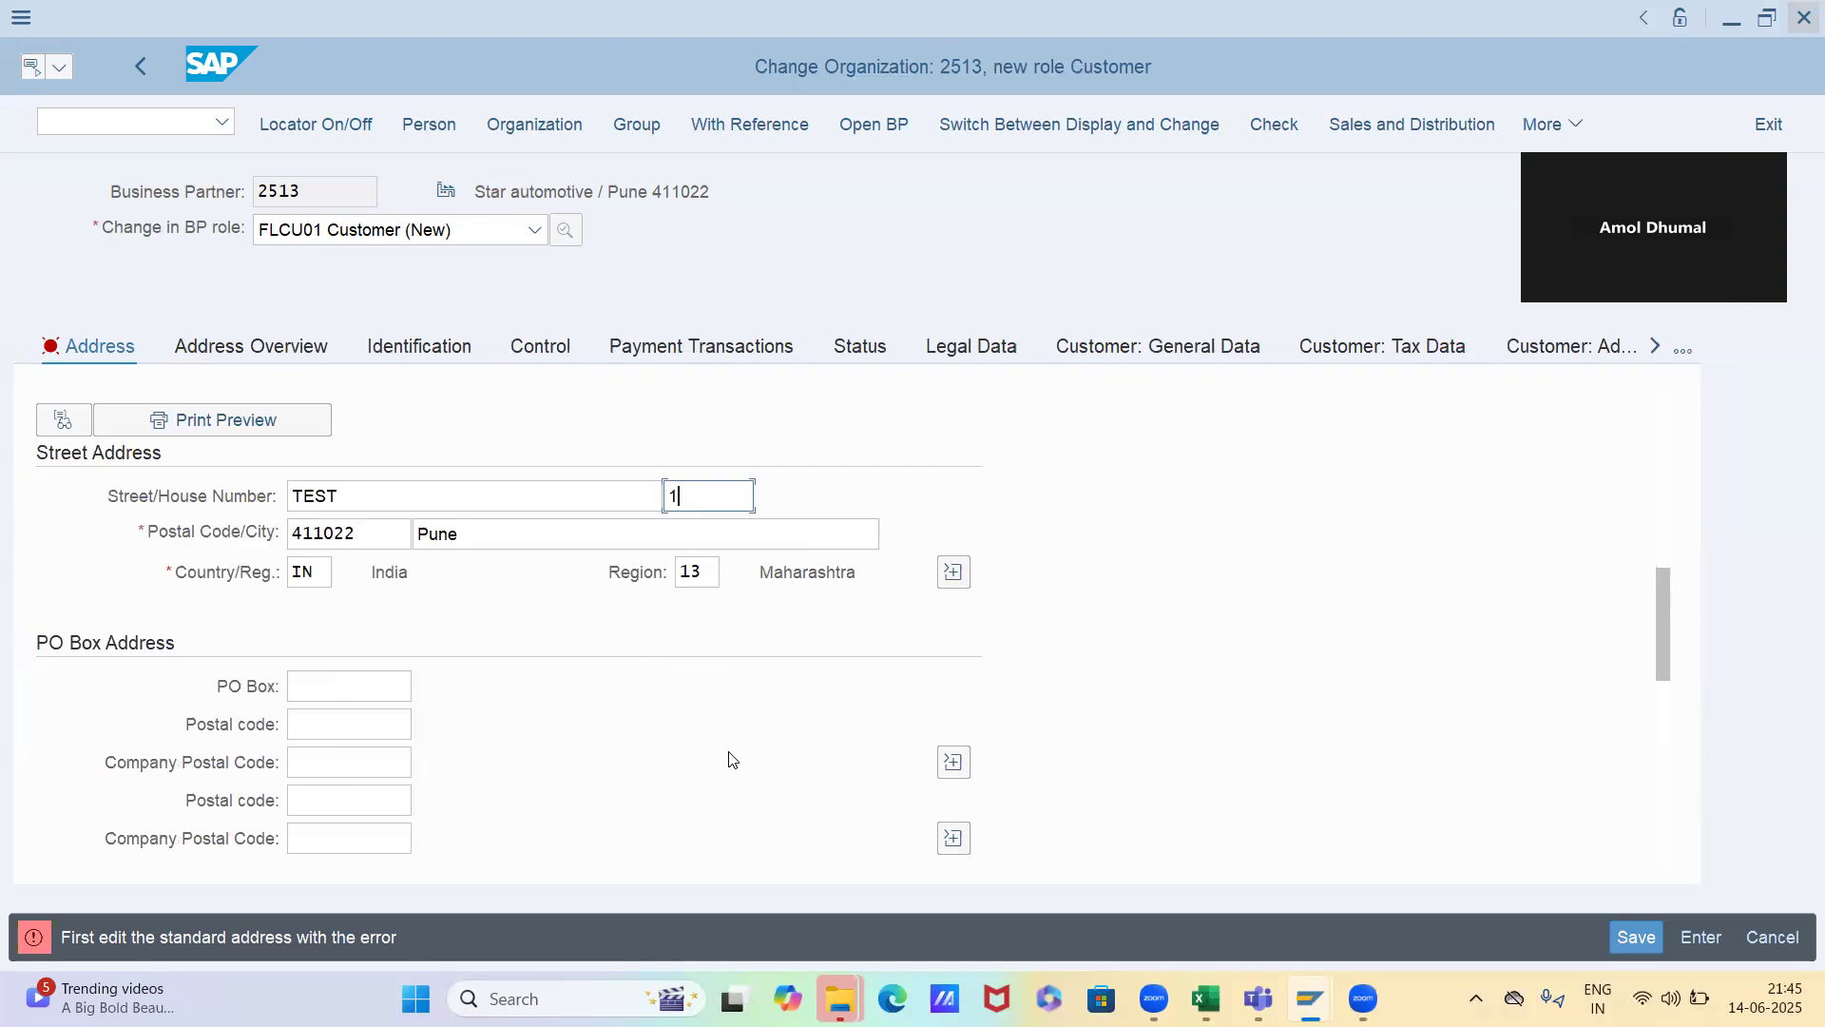
{"action": "scroll", "coordinate": [732, 758], "scroll_direction": "down", "scroll_amount": 5}
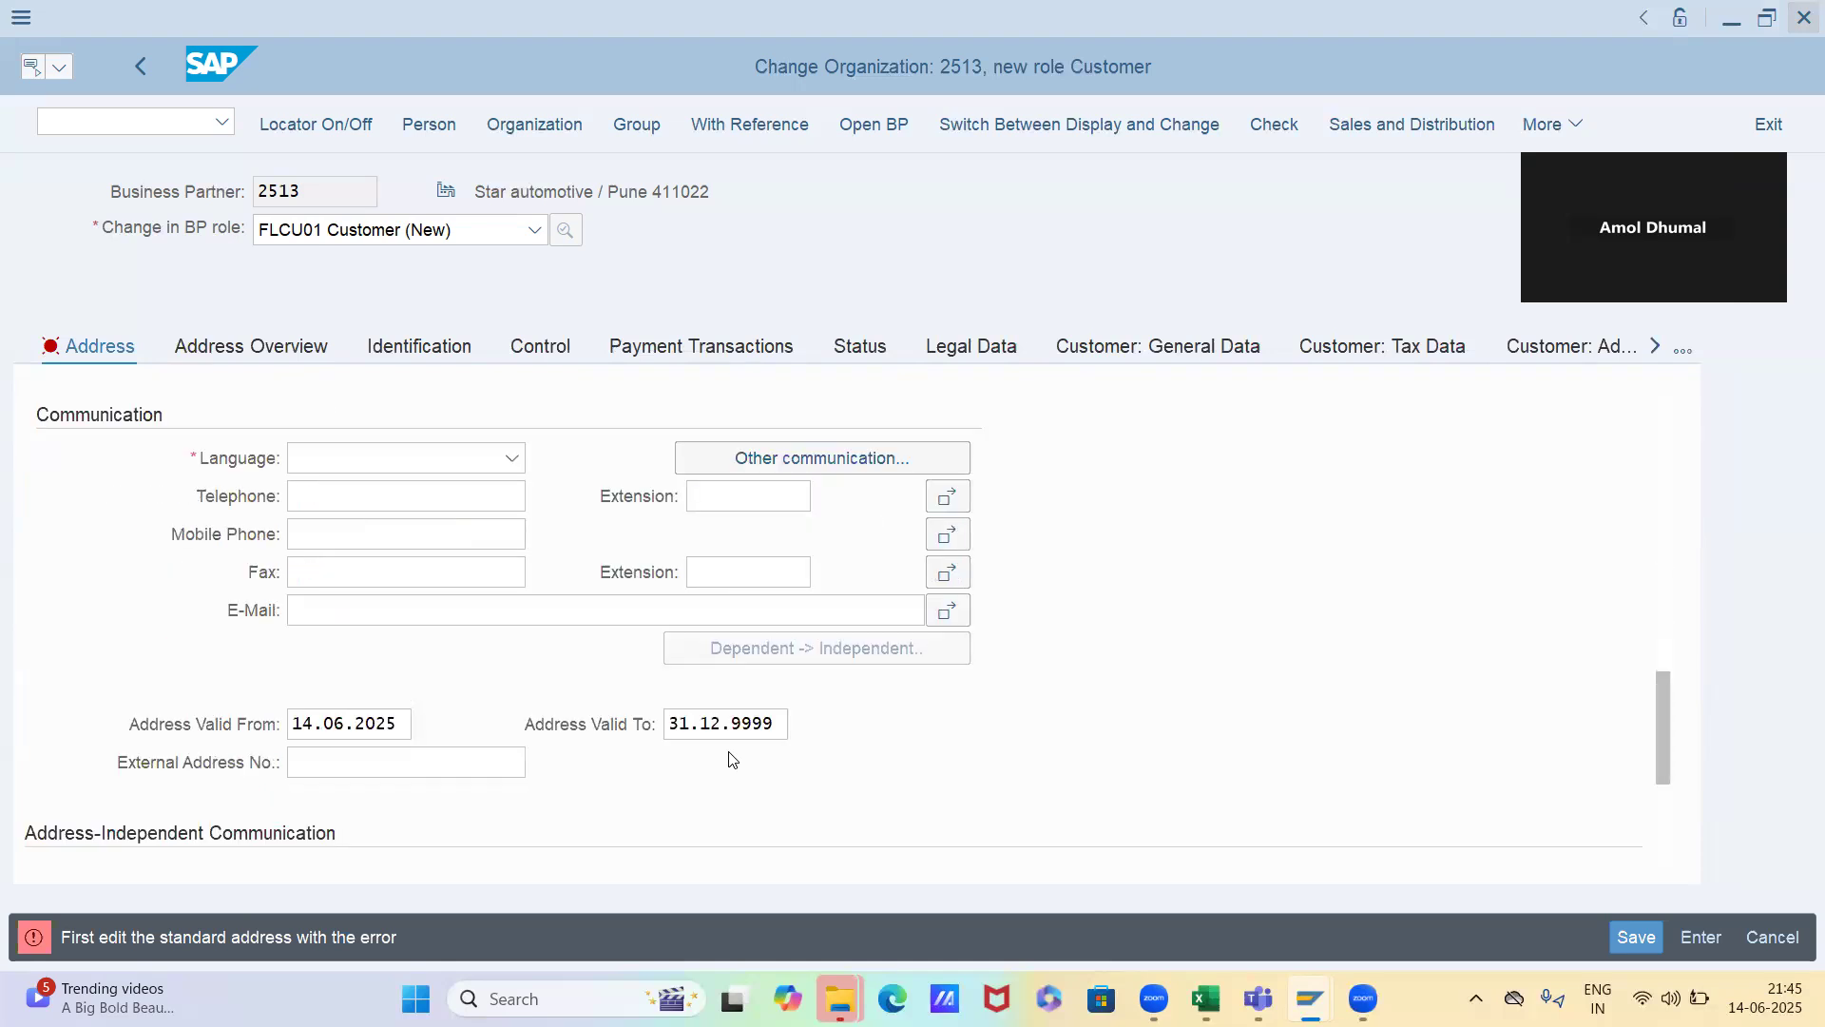
{"action": "scroll", "coordinate": [732, 759], "scroll_direction": "down", "scroll_amount": 2}
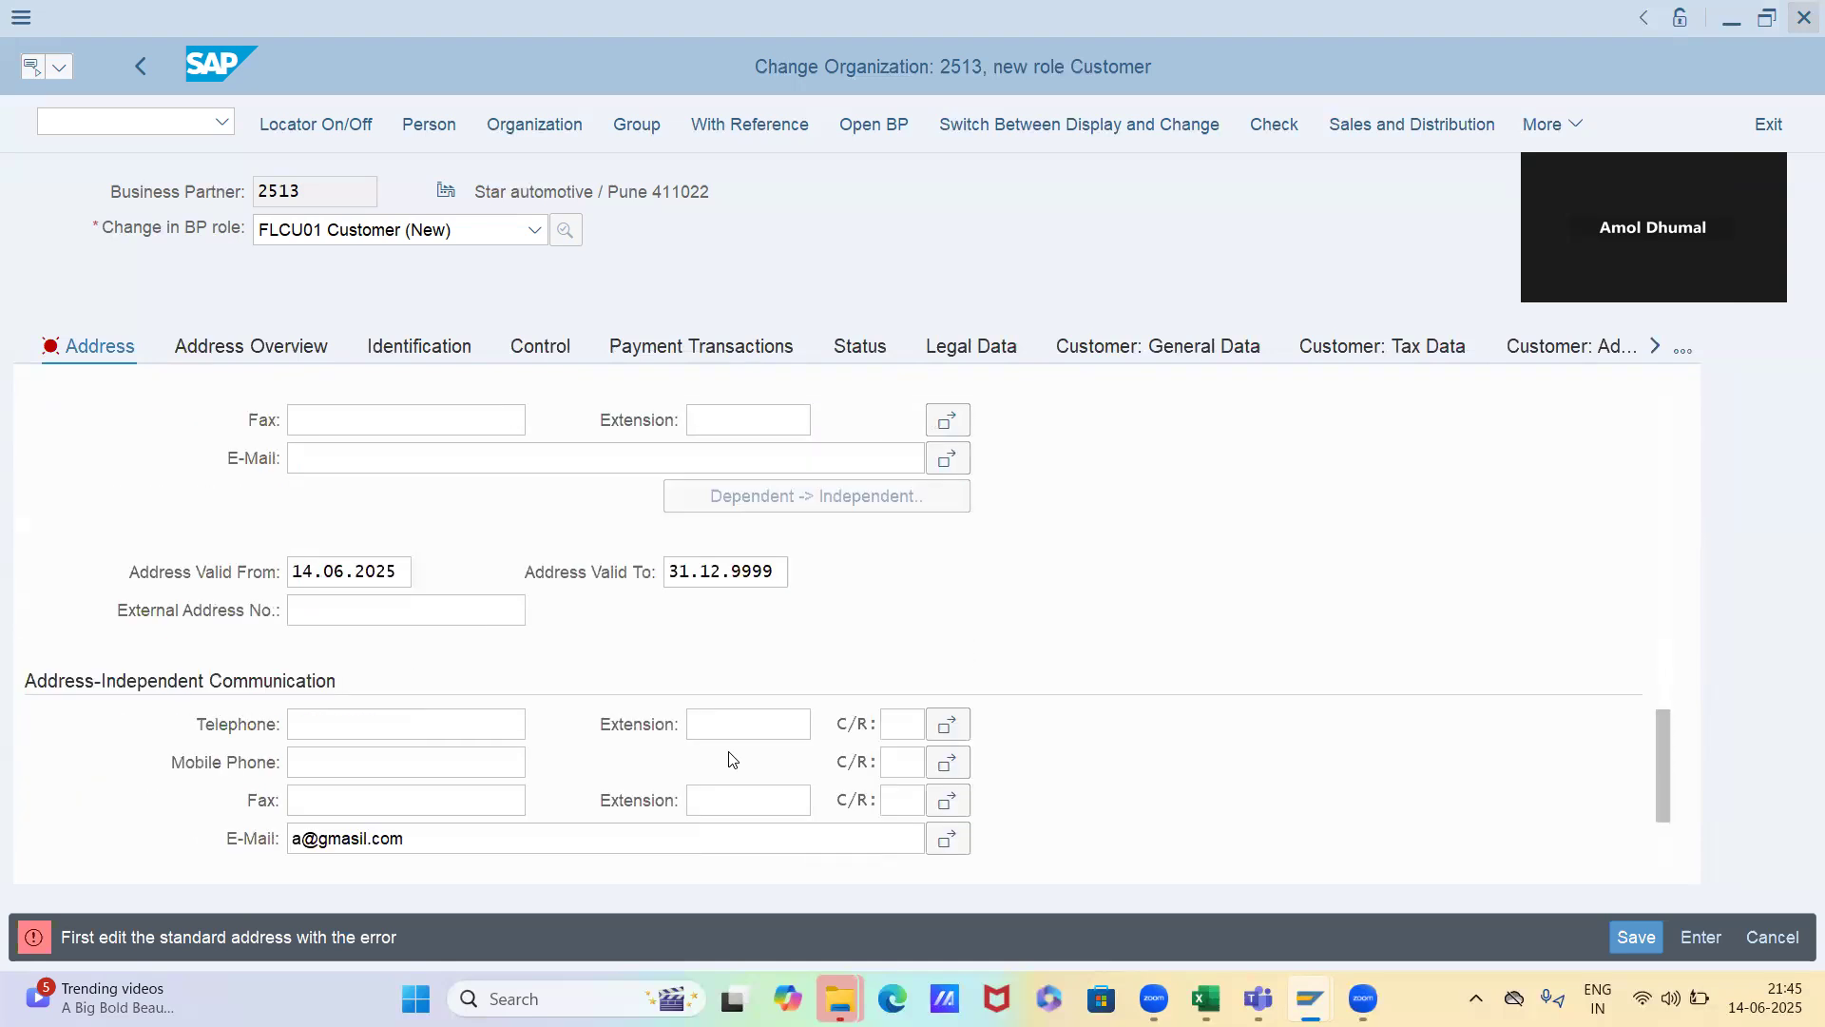
{"action": "scroll", "coordinate": [732, 758], "scroll_direction": "down", "scroll_amount": 2}
{"action": "left_click", "coordinate": [300, 687]}
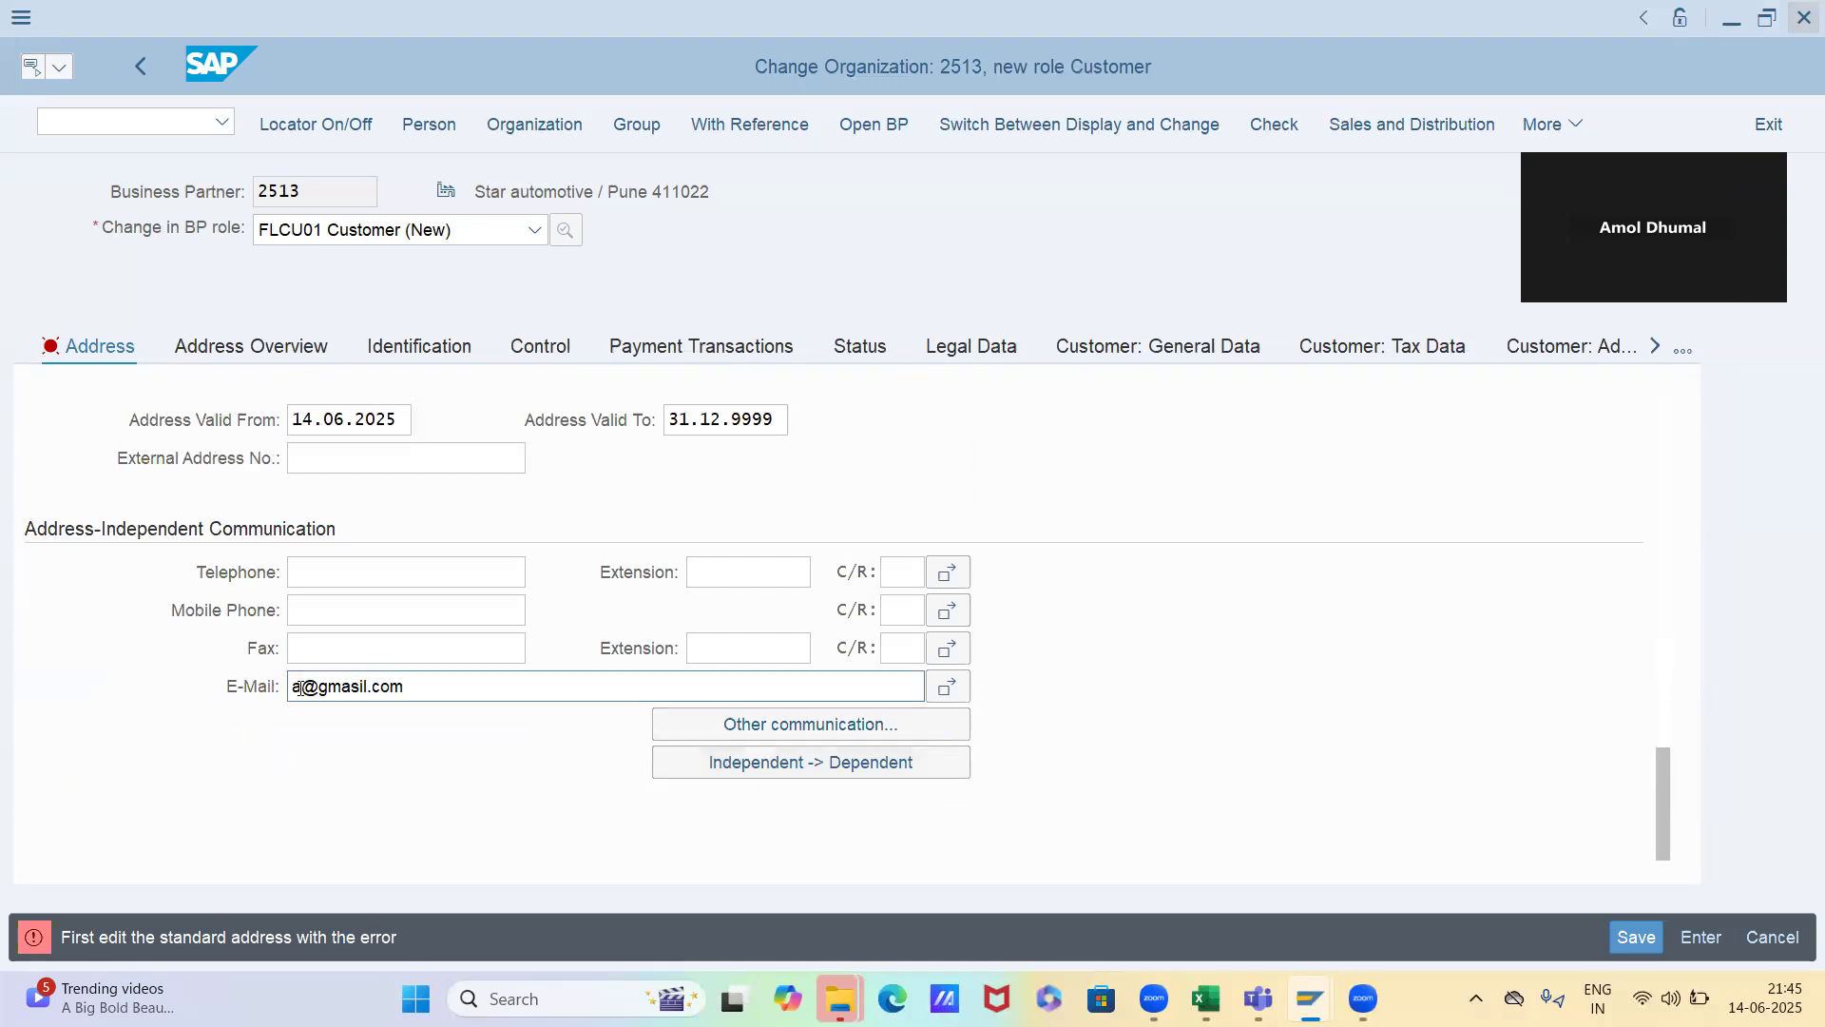
{"action": "type", "text": "vjhkhkh"}
{"action": "key", "text": "Return"}
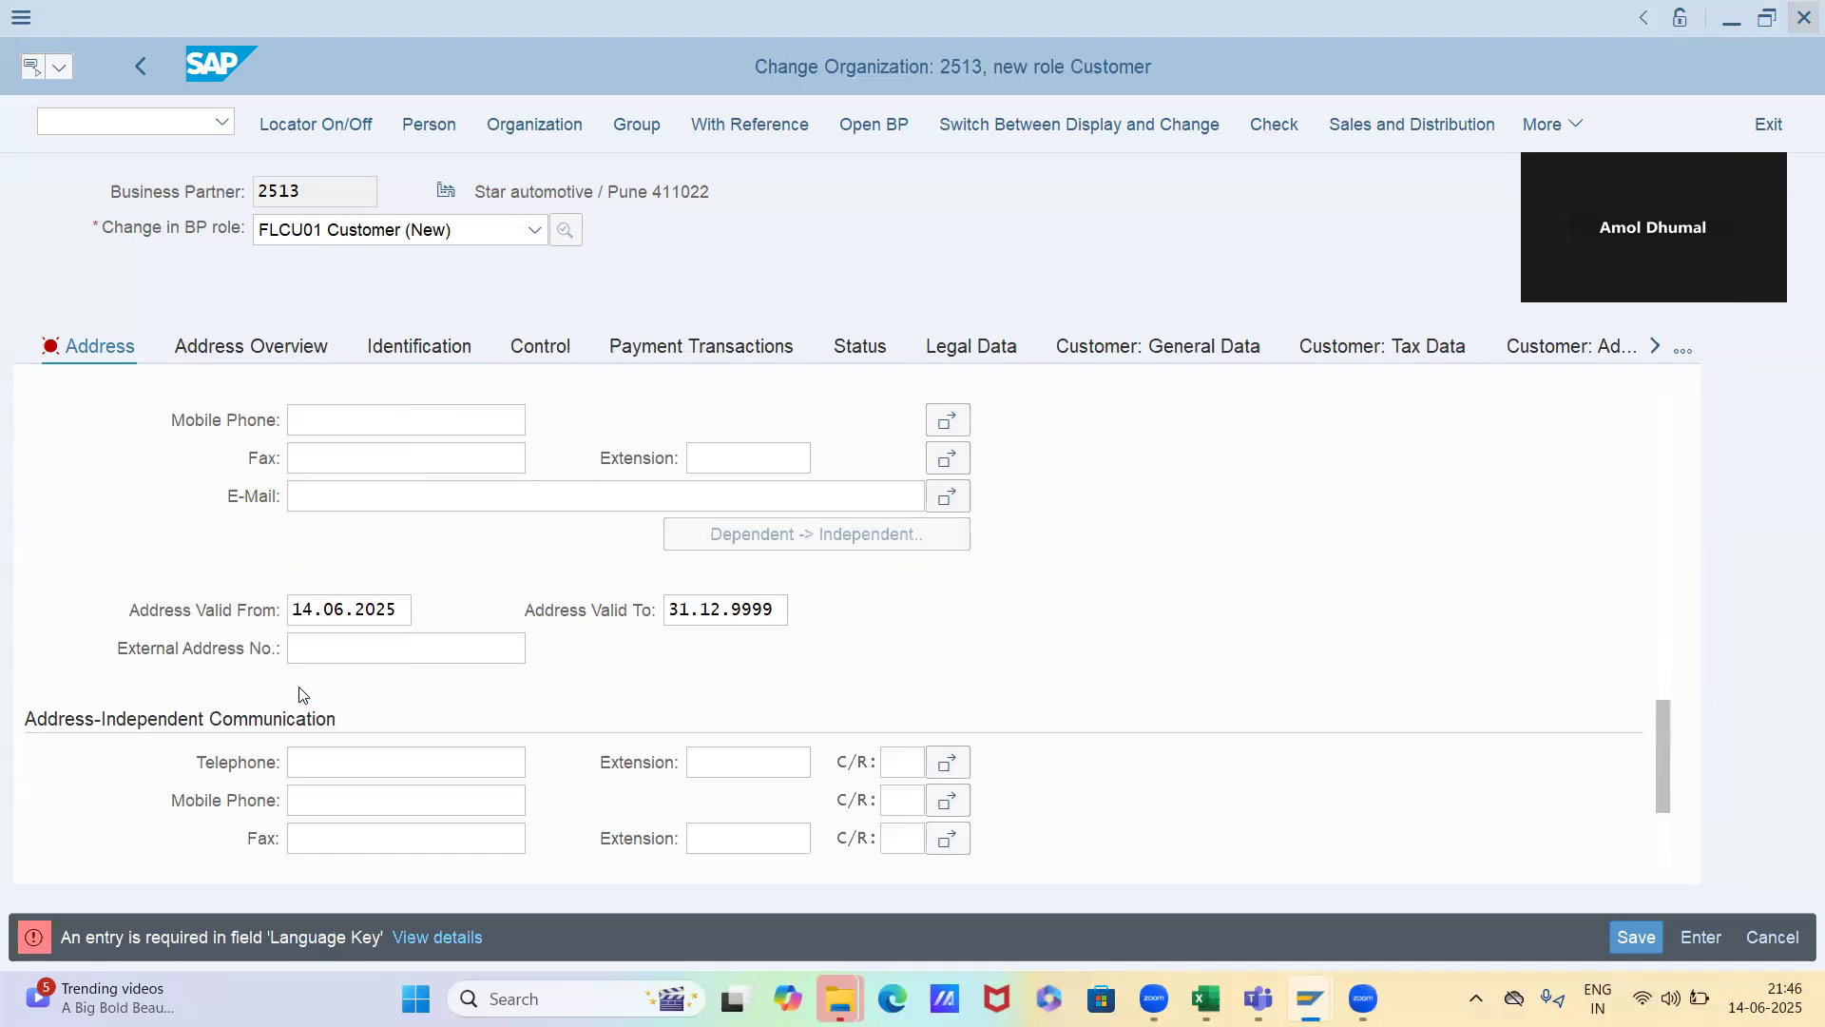
Set the required communication language of the standard address to EN English and validate the entry
{"action": "scroll", "coordinate": [454, 720], "scroll_direction": "down", "scroll_amount": 2}
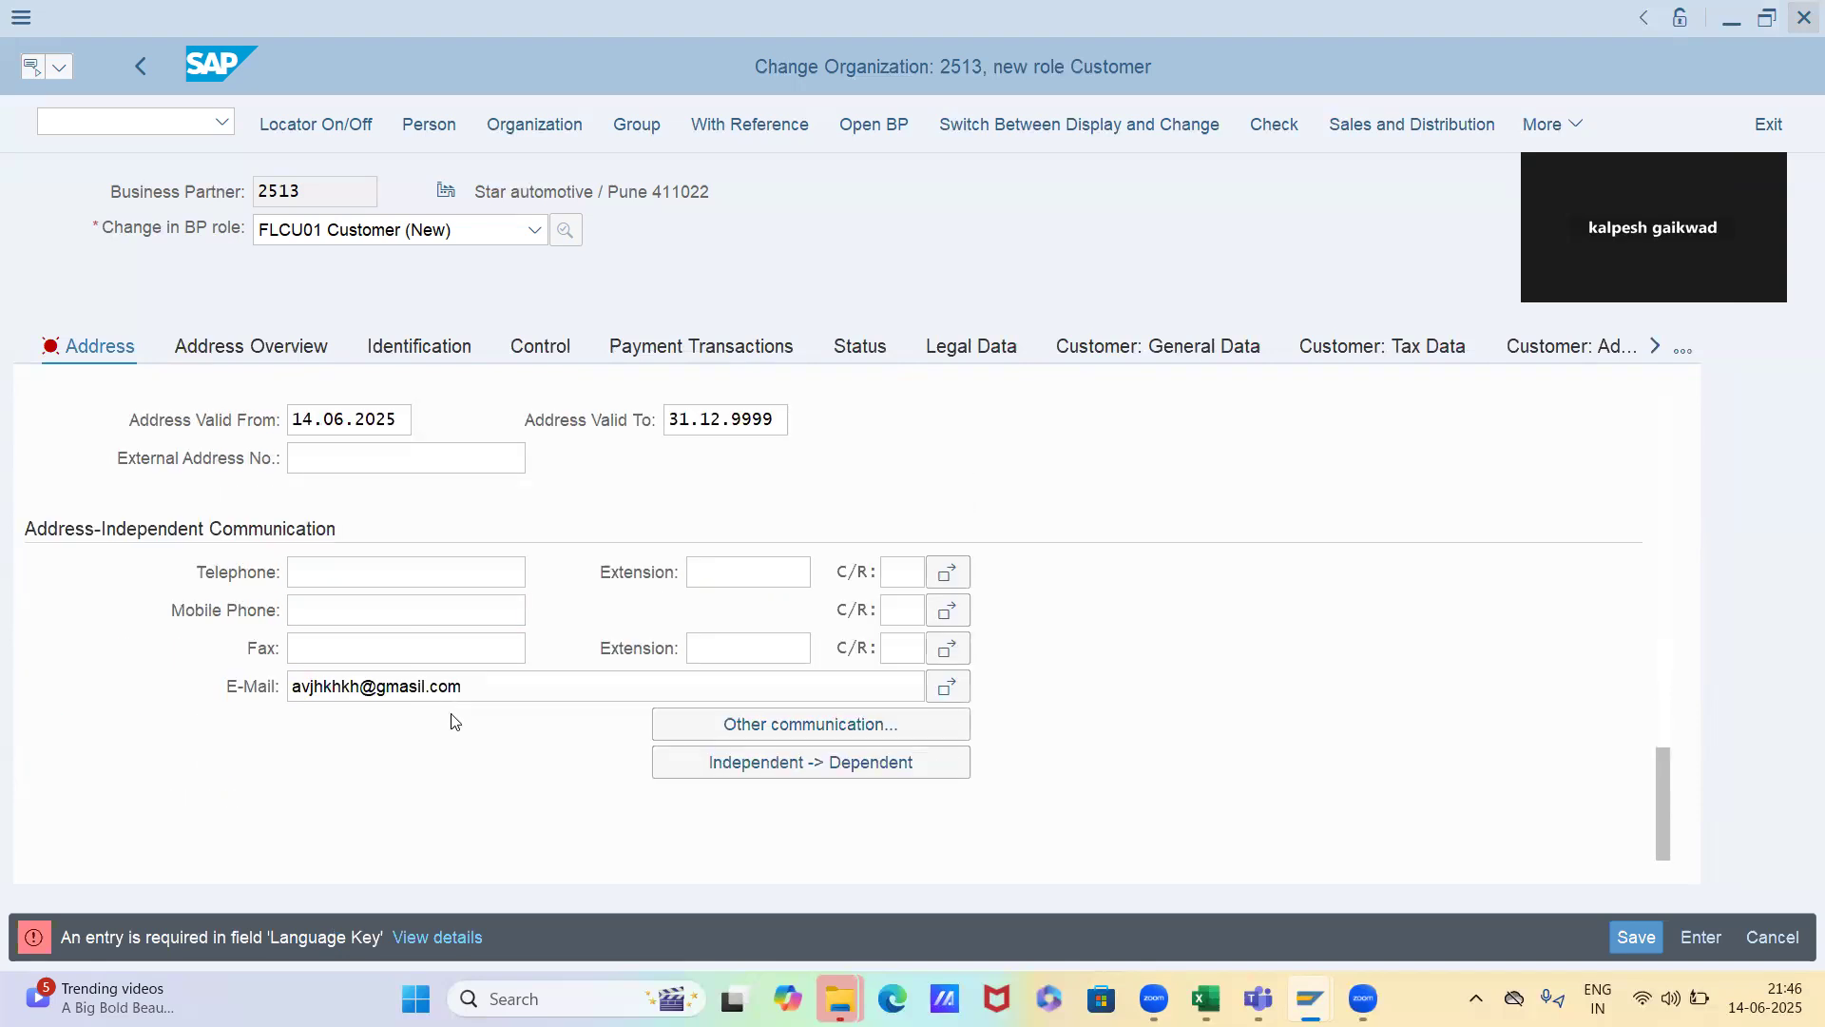
{"action": "left_click", "coordinate": [409, 639]}
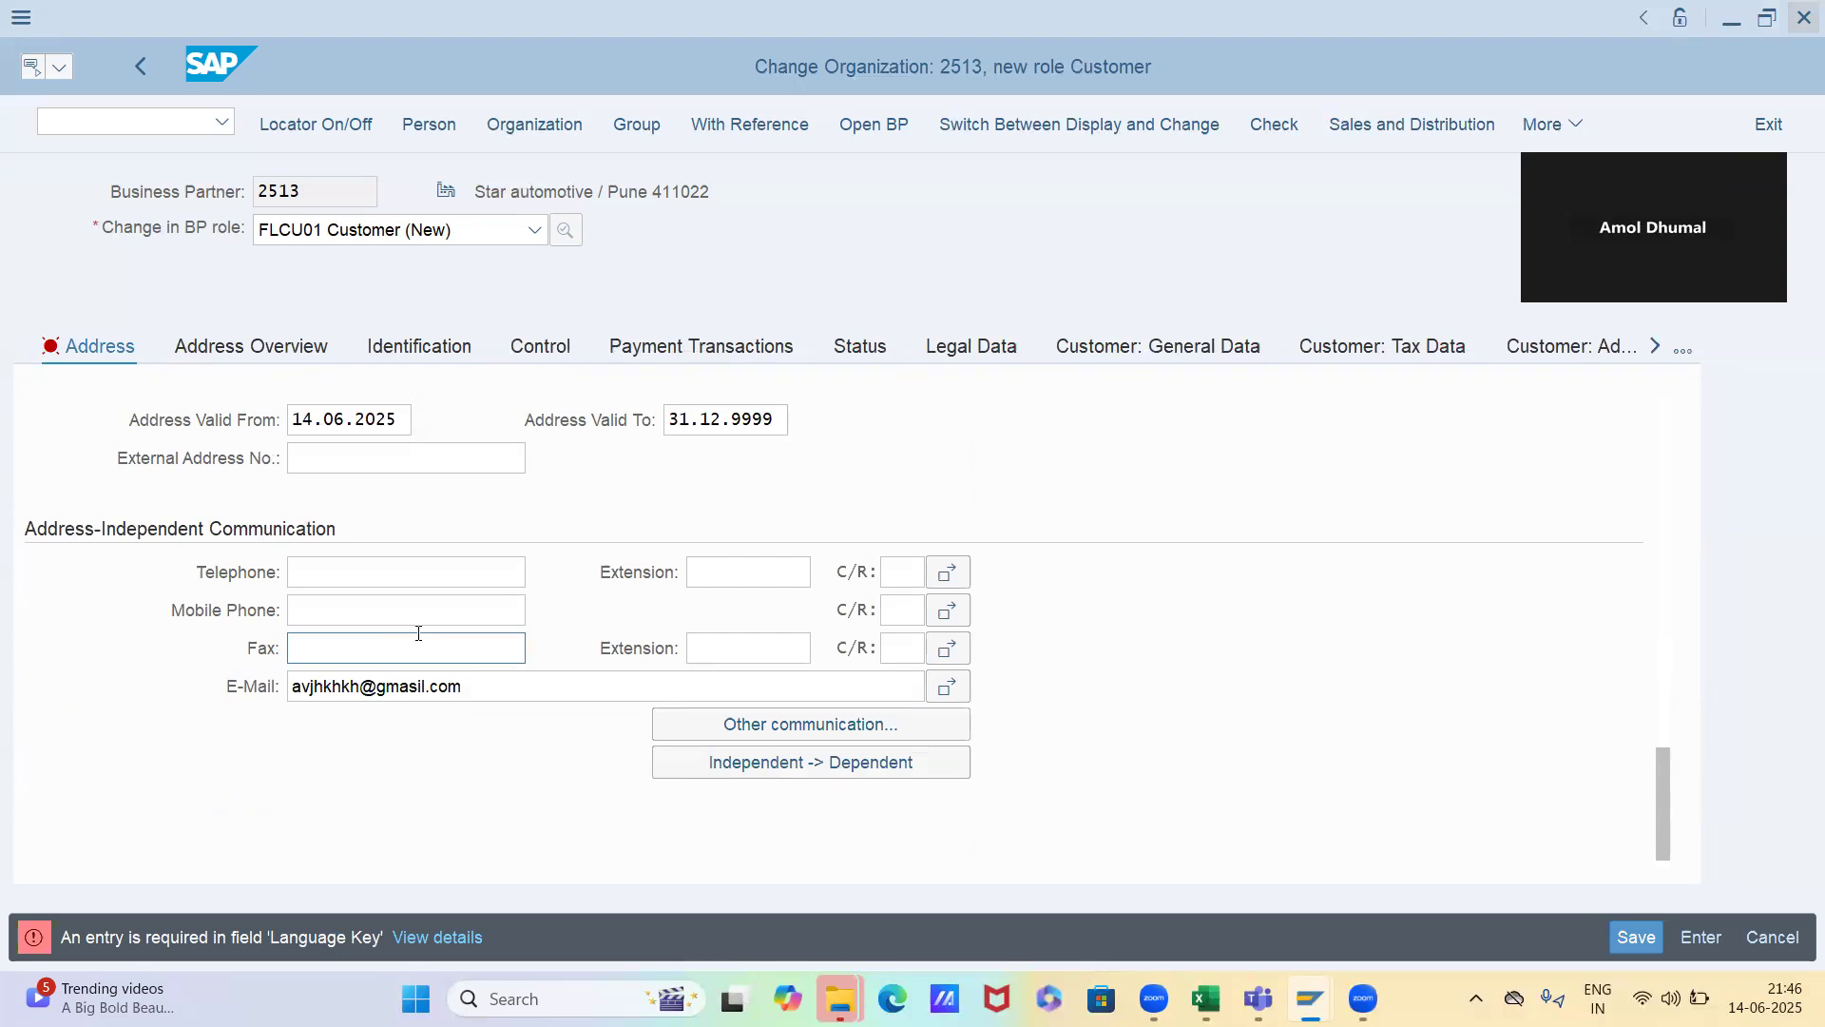
{"action": "scroll", "coordinate": [418, 633], "scroll_direction": "up", "scroll_amount": 2}
{"action": "scroll", "coordinate": [418, 633], "scroll_direction": "down", "scroll_amount": 2}
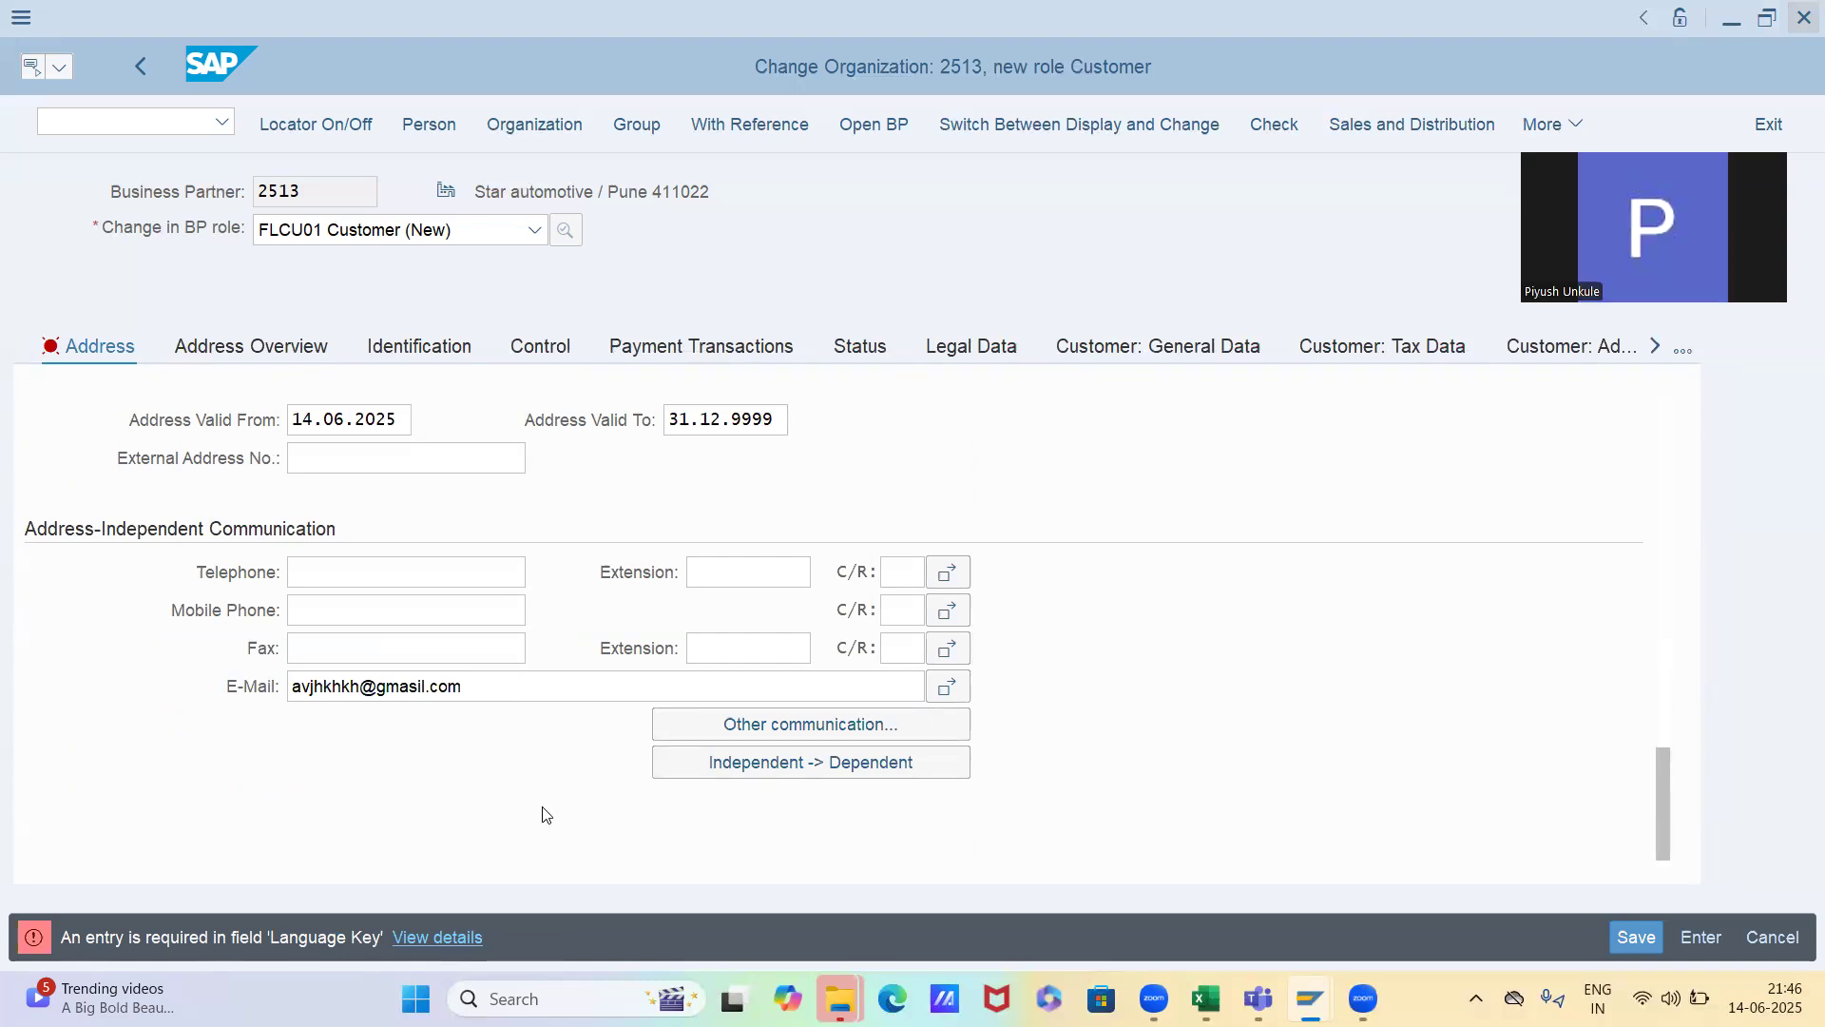
{"action": "scroll", "coordinate": [547, 815], "scroll_direction": "up", "scroll_amount": 2}
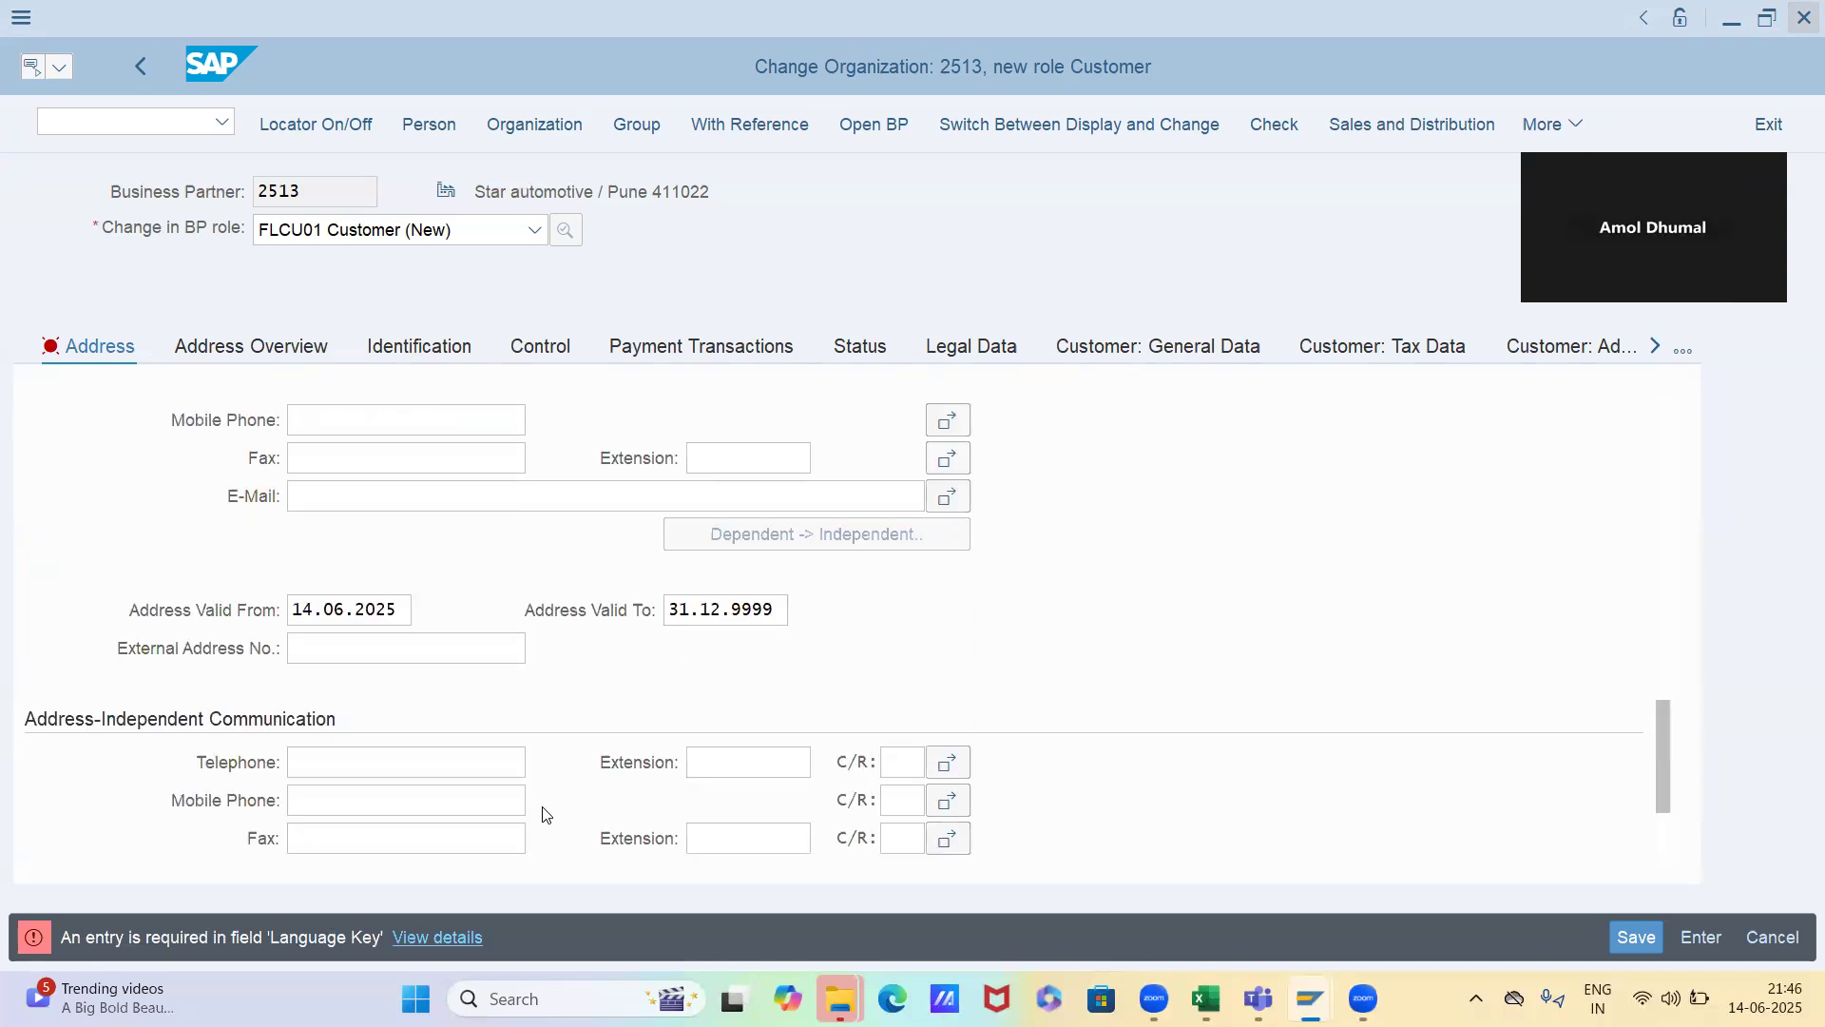
{"action": "scroll", "coordinate": [547, 814], "scroll_direction": "up", "scroll_amount": 1}
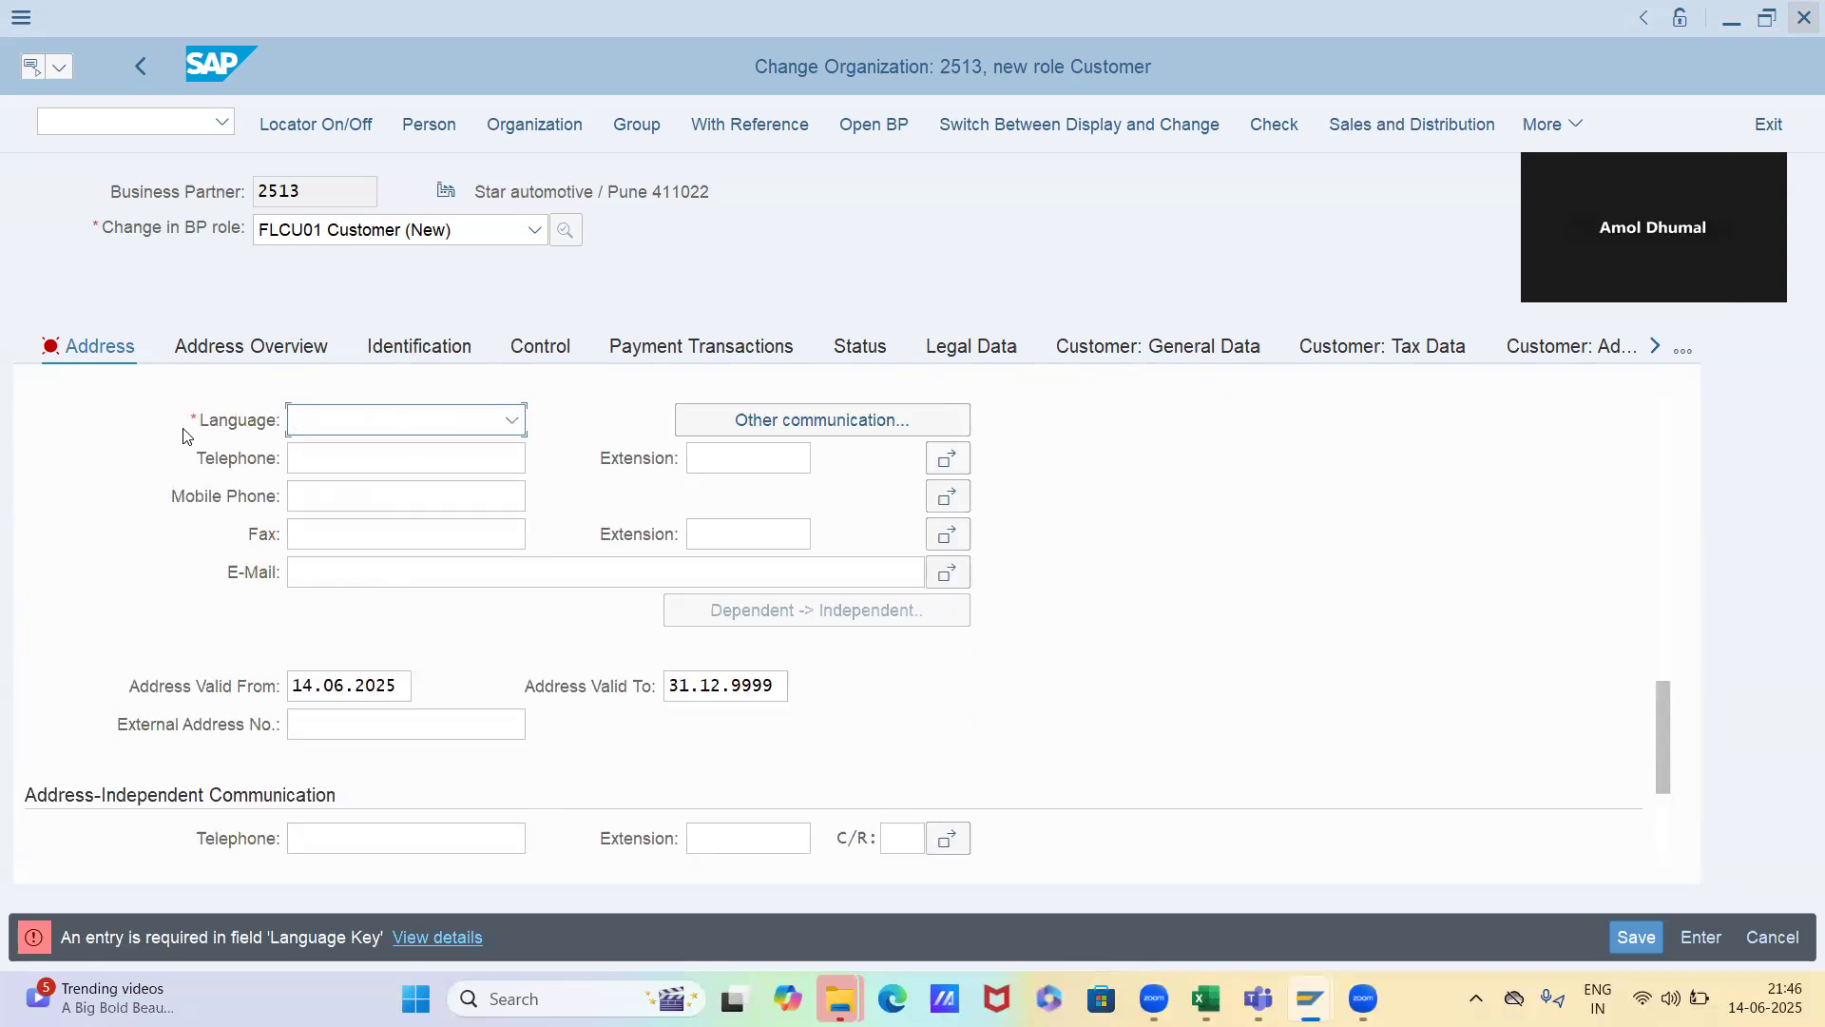
{"action": "type", "text": "EN English"}
{"action": "key", "text": "Return"}
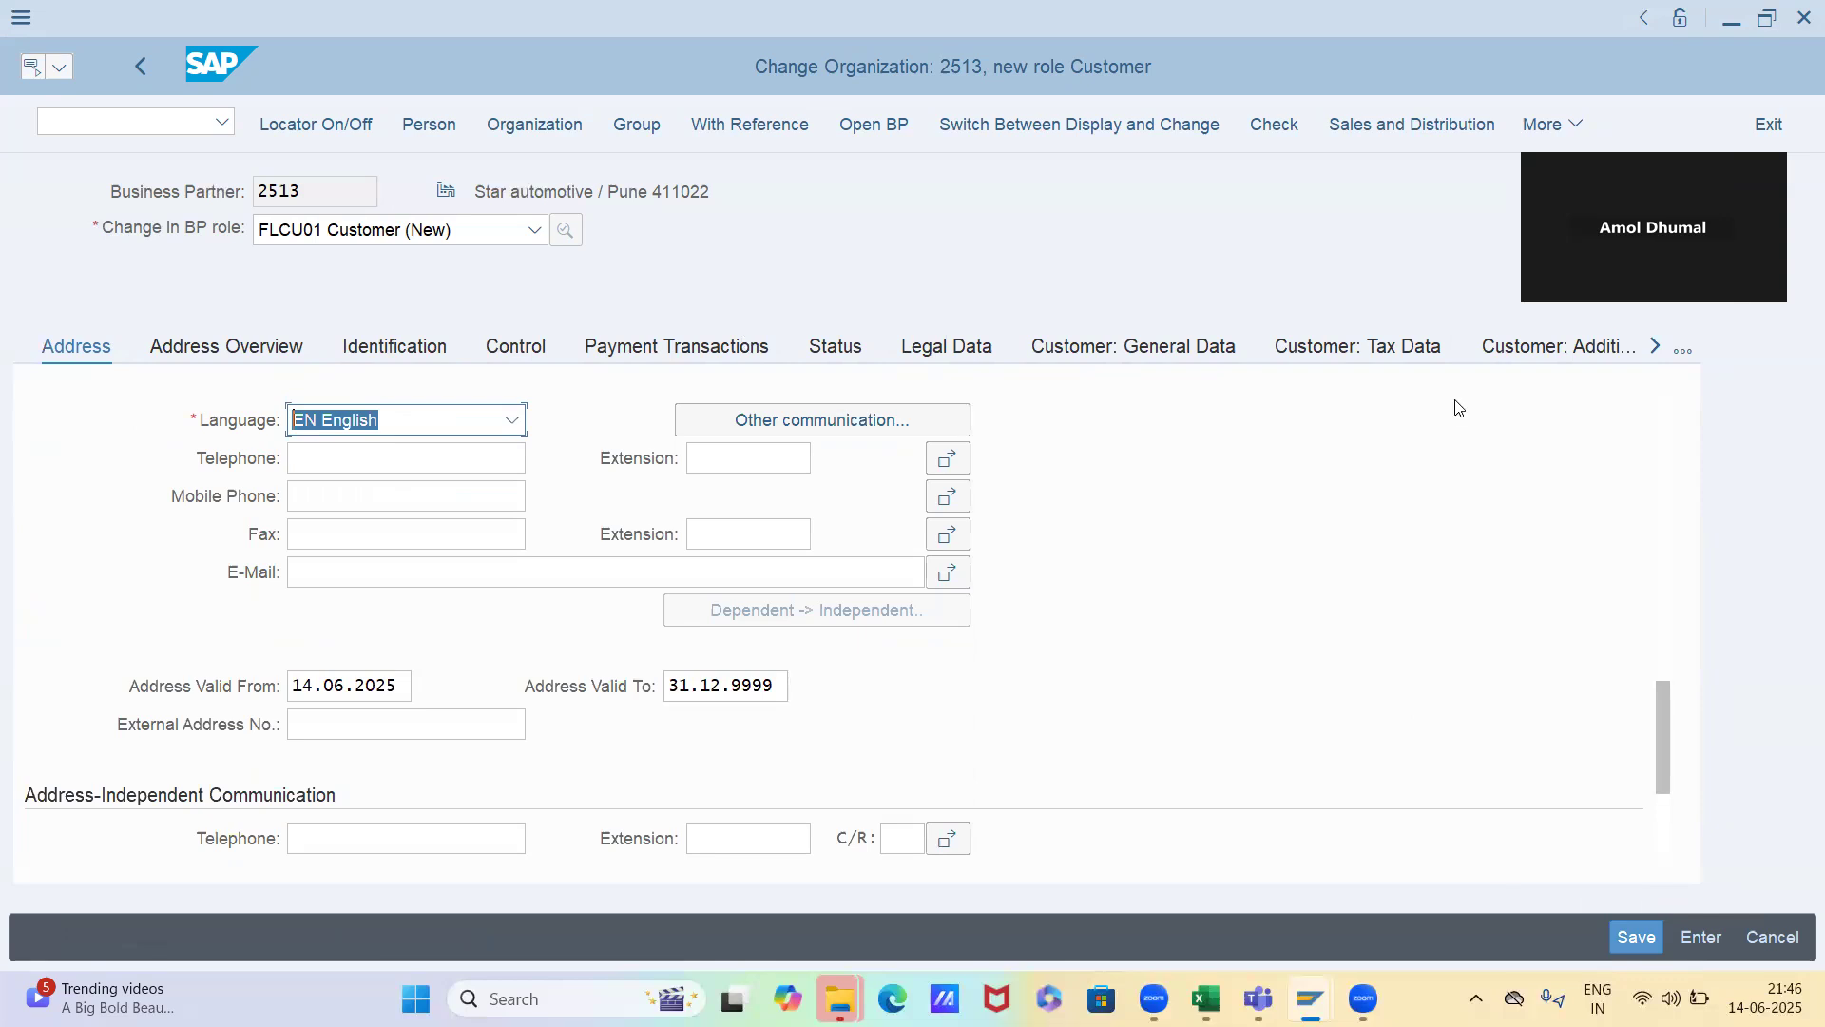
Save the business partner from the partner functions of its sales and distribution data and copy the sold-to party's customer number
{"action": "left_click", "coordinate": [1393, 125]}
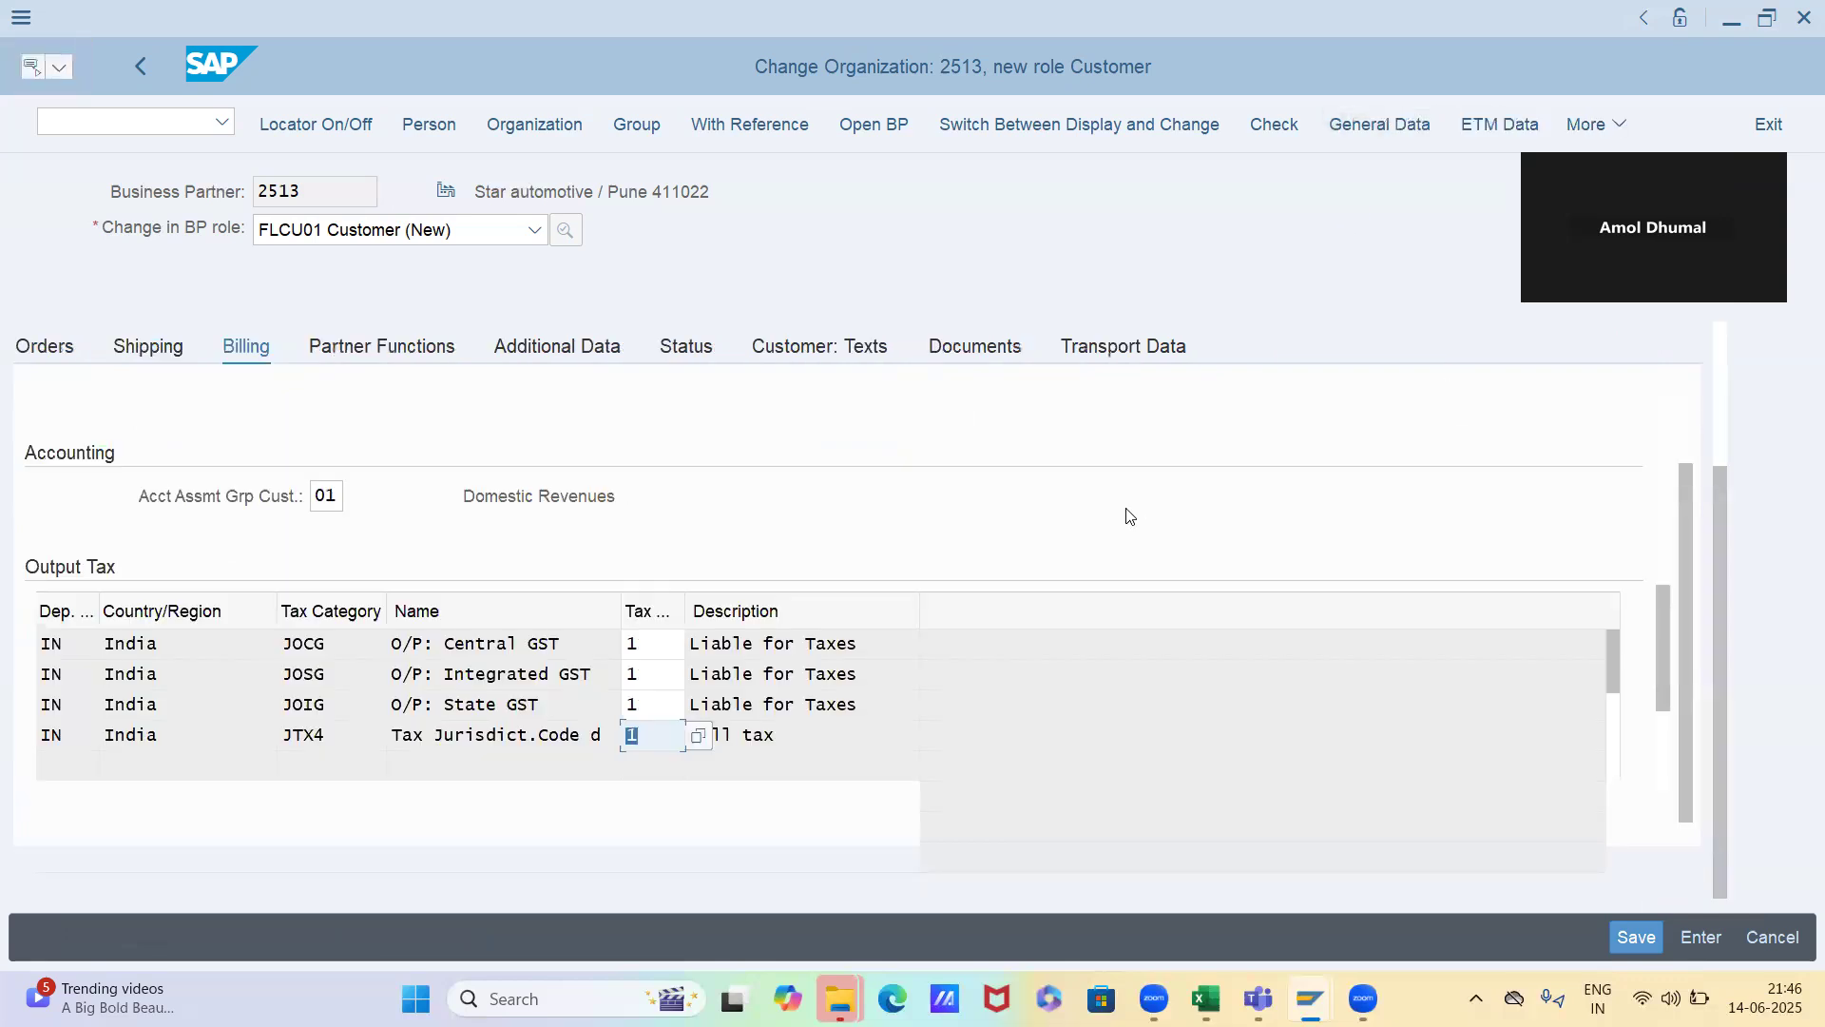
{"action": "left_click", "coordinate": [432, 355]}
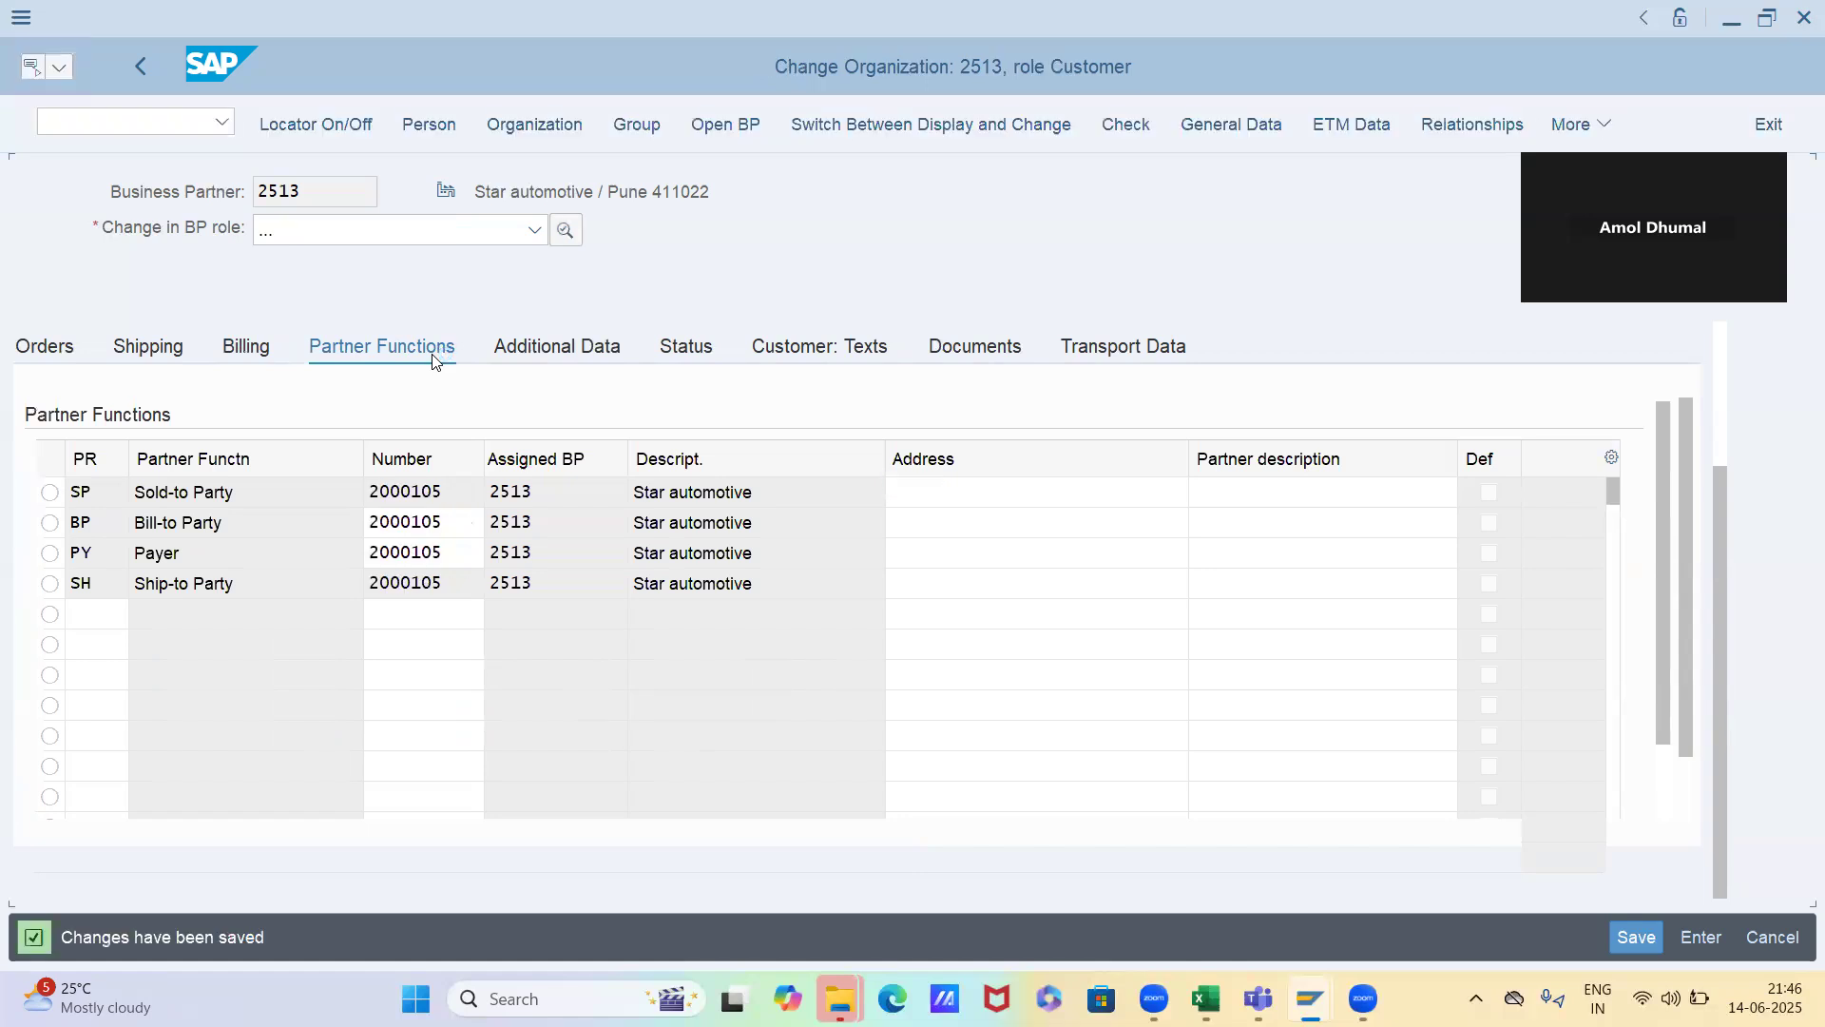
{"action": "left_click_drag", "start_coordinate": [435, 496], "coordinate": [346, 491]}
{"action": "key", "text": "ctrl+c"}
Switch the business partner to display mode and open transaction VA01 in a new session
{"action": "left_click", "coordinate": [149, 126]}
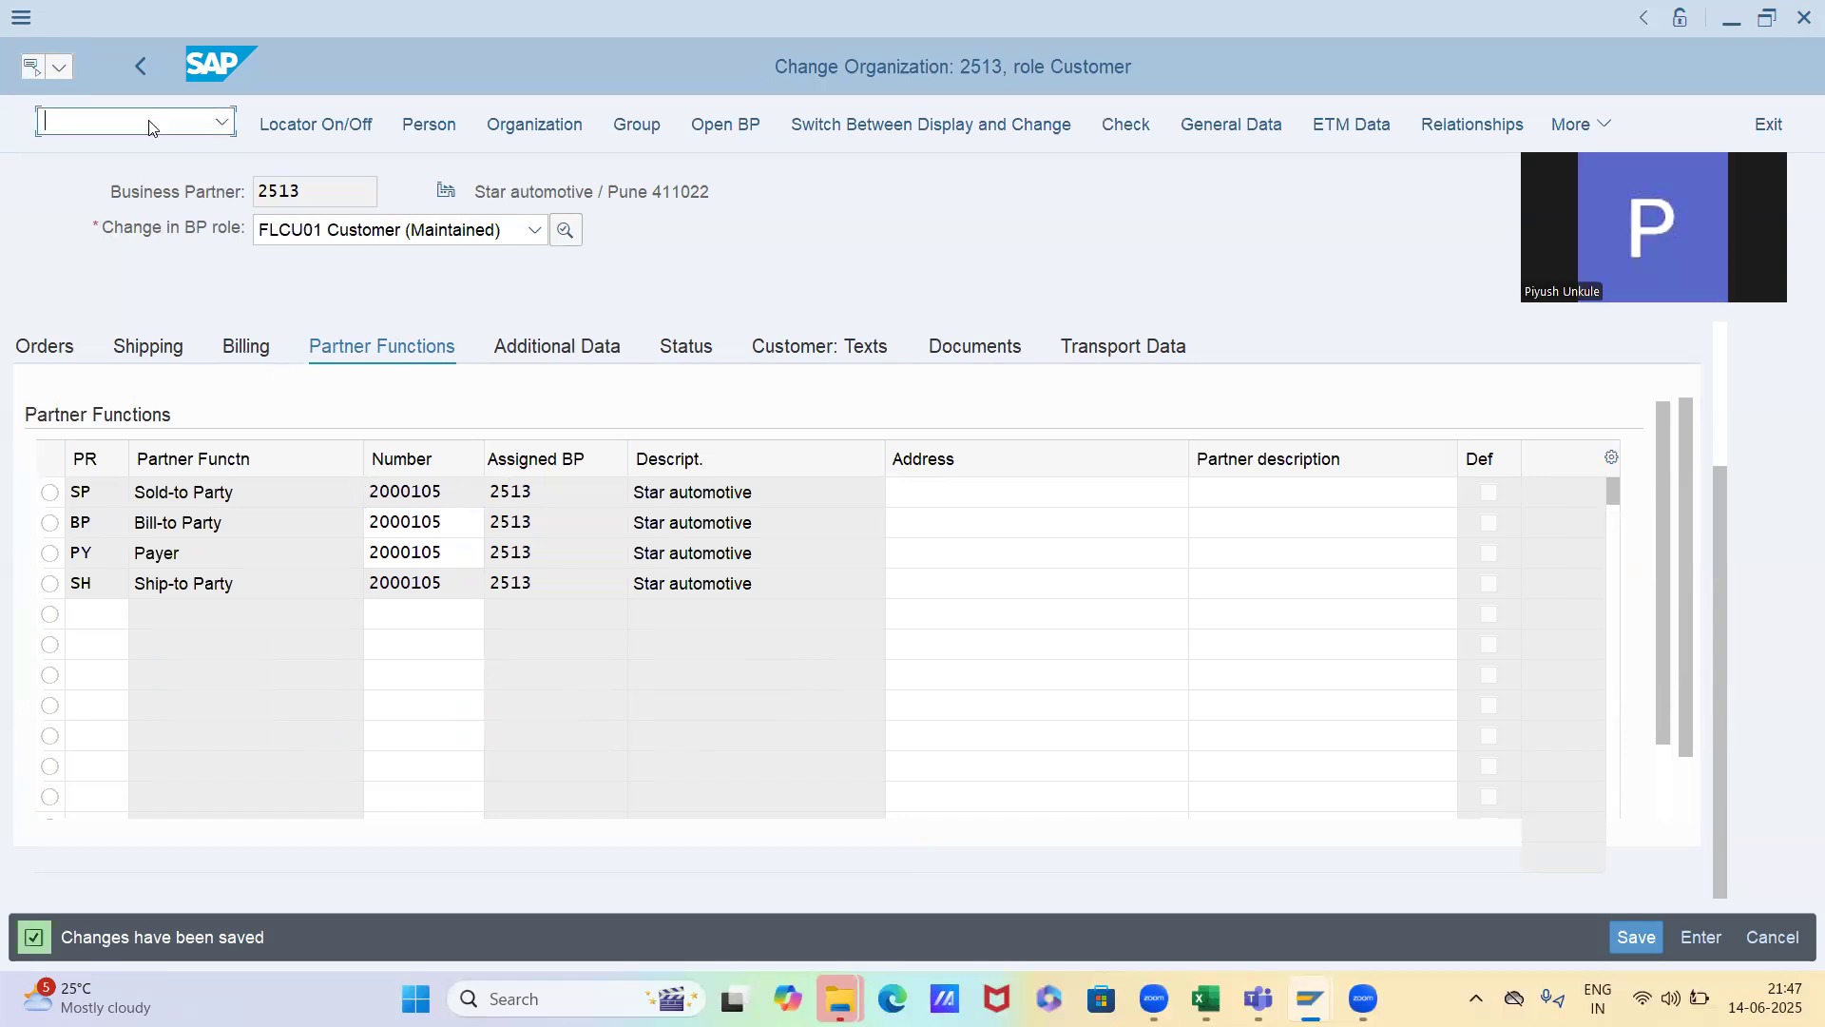
{"action": "left_click", "coordinate": [827, 131]}
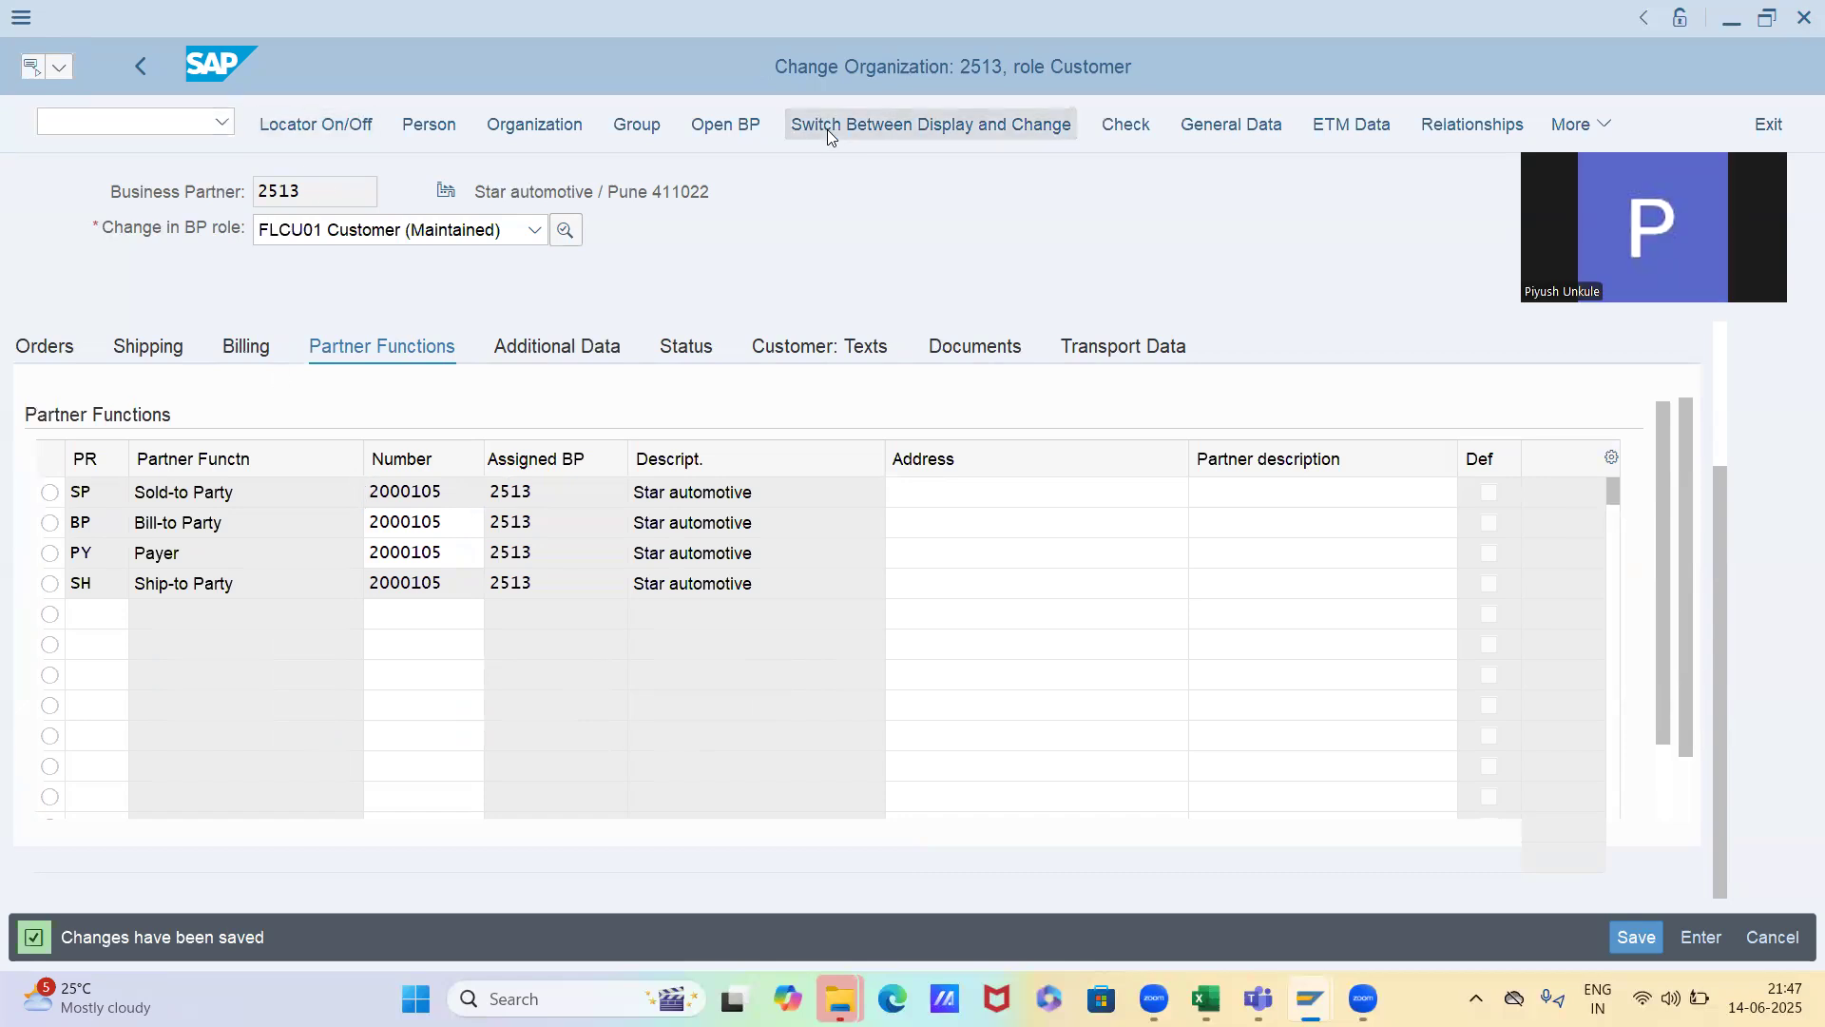
{"action": "left_click", "coordinate": [147, 132]}
{"action": "type", "text": "/ova01"}
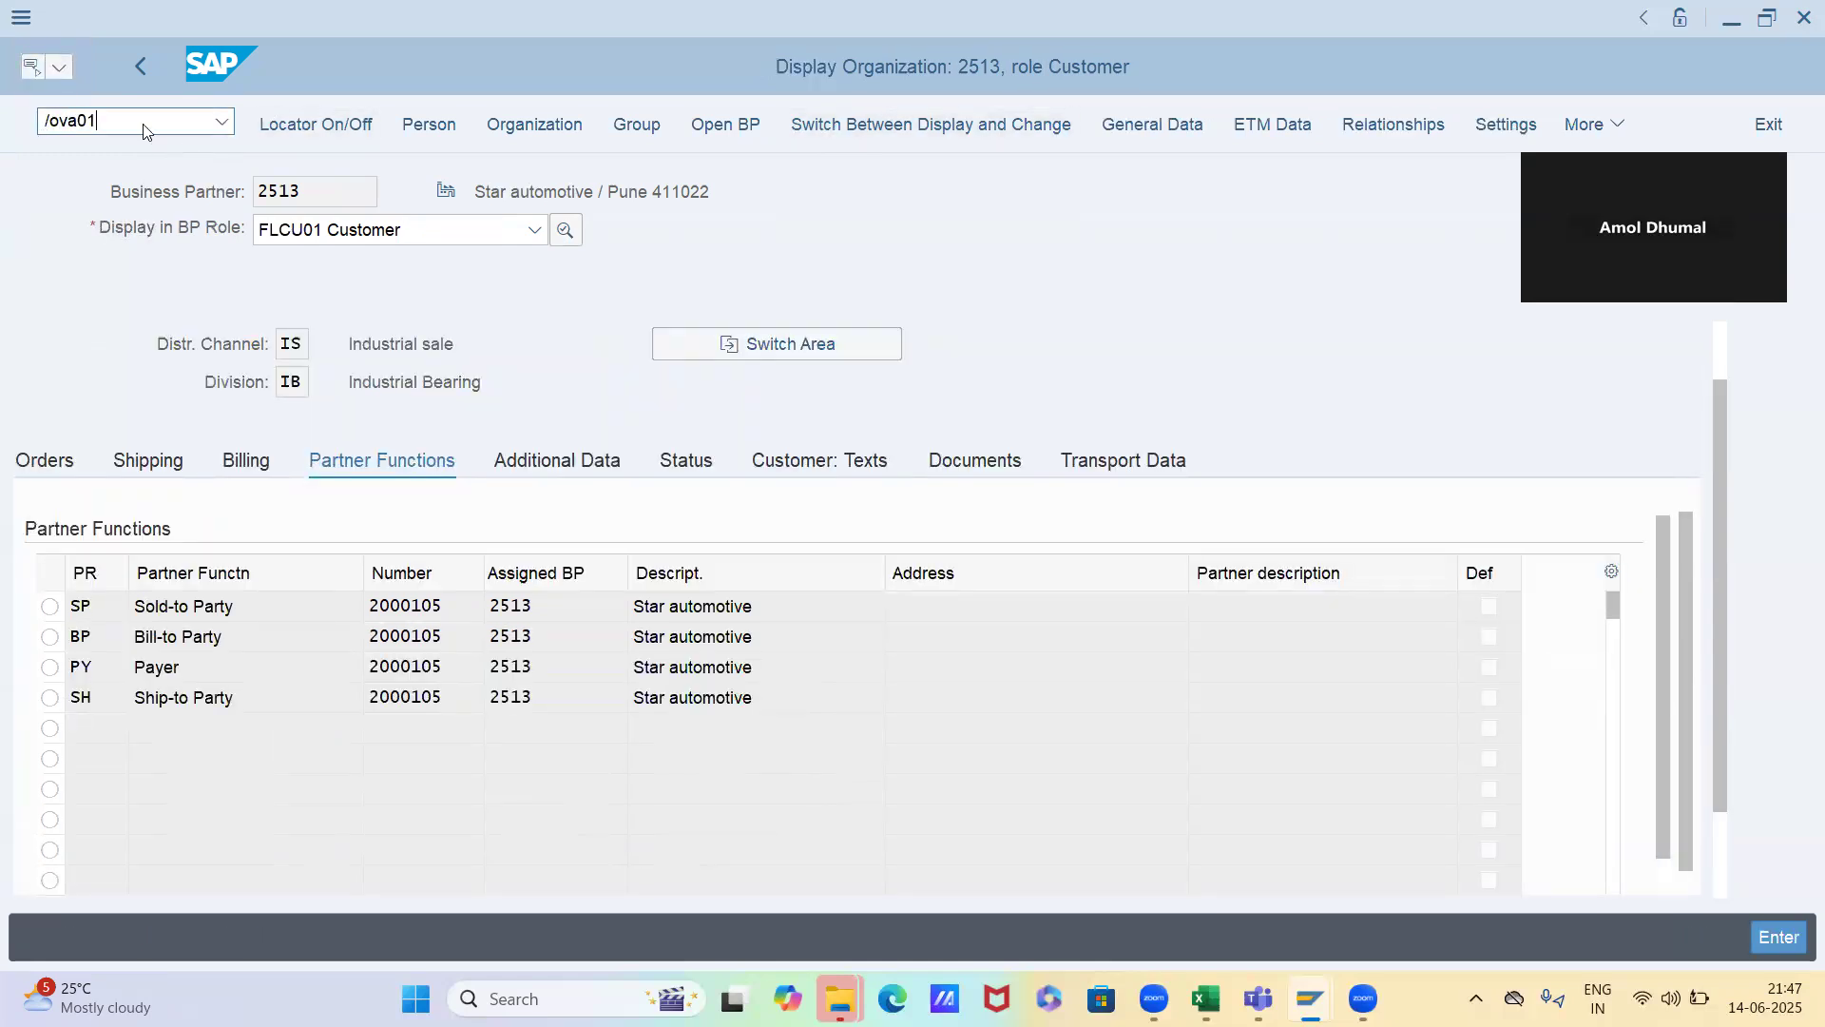
{"action": "key", "text": "Return"}
Start a sales order of type OR with the copied customer number as the sold-to party
{"action": "type", "text": "or"}
{"action": "key", "text": "Return"}
{"action": "key", "text": "ctrl+v"}
{"action": "key", "text": "Return"}
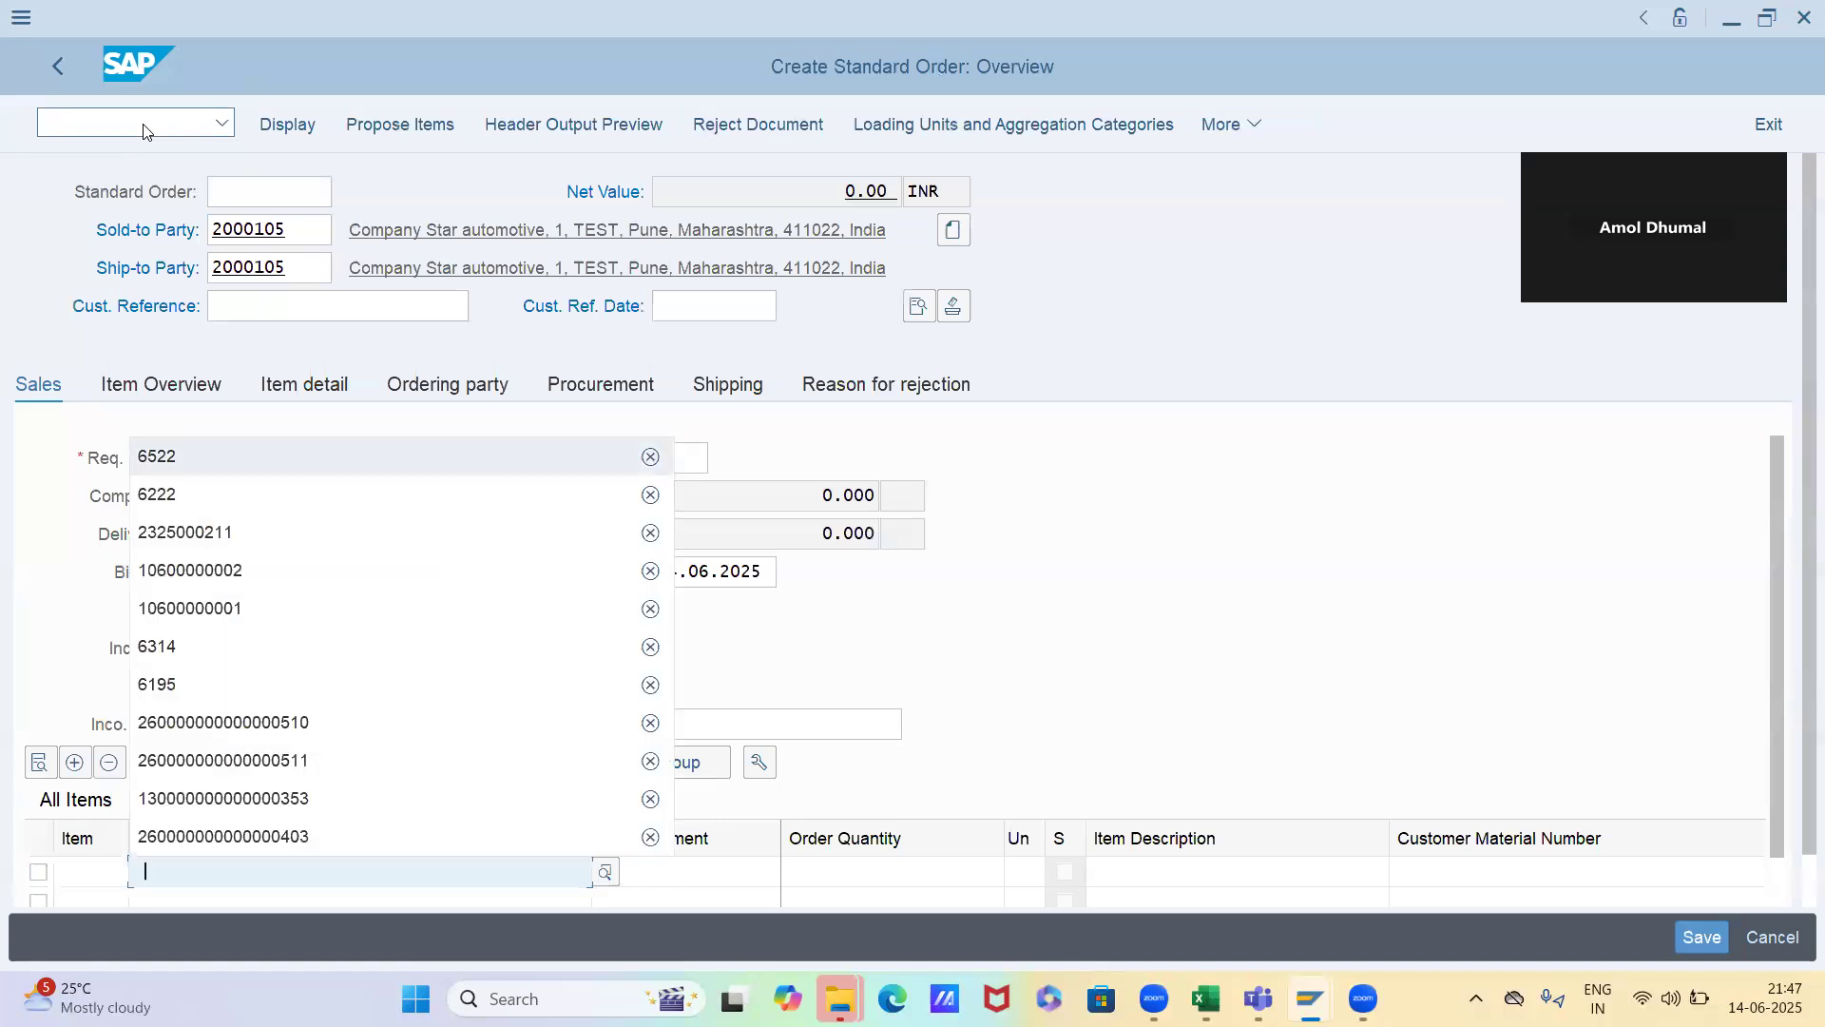
Add material 6522 with an order quantity of 1 as the order's first item
{"action": "type", "text": "6522"}
{"action": "key", "text": "Tab"}
{"action": "type", "text": "1"}
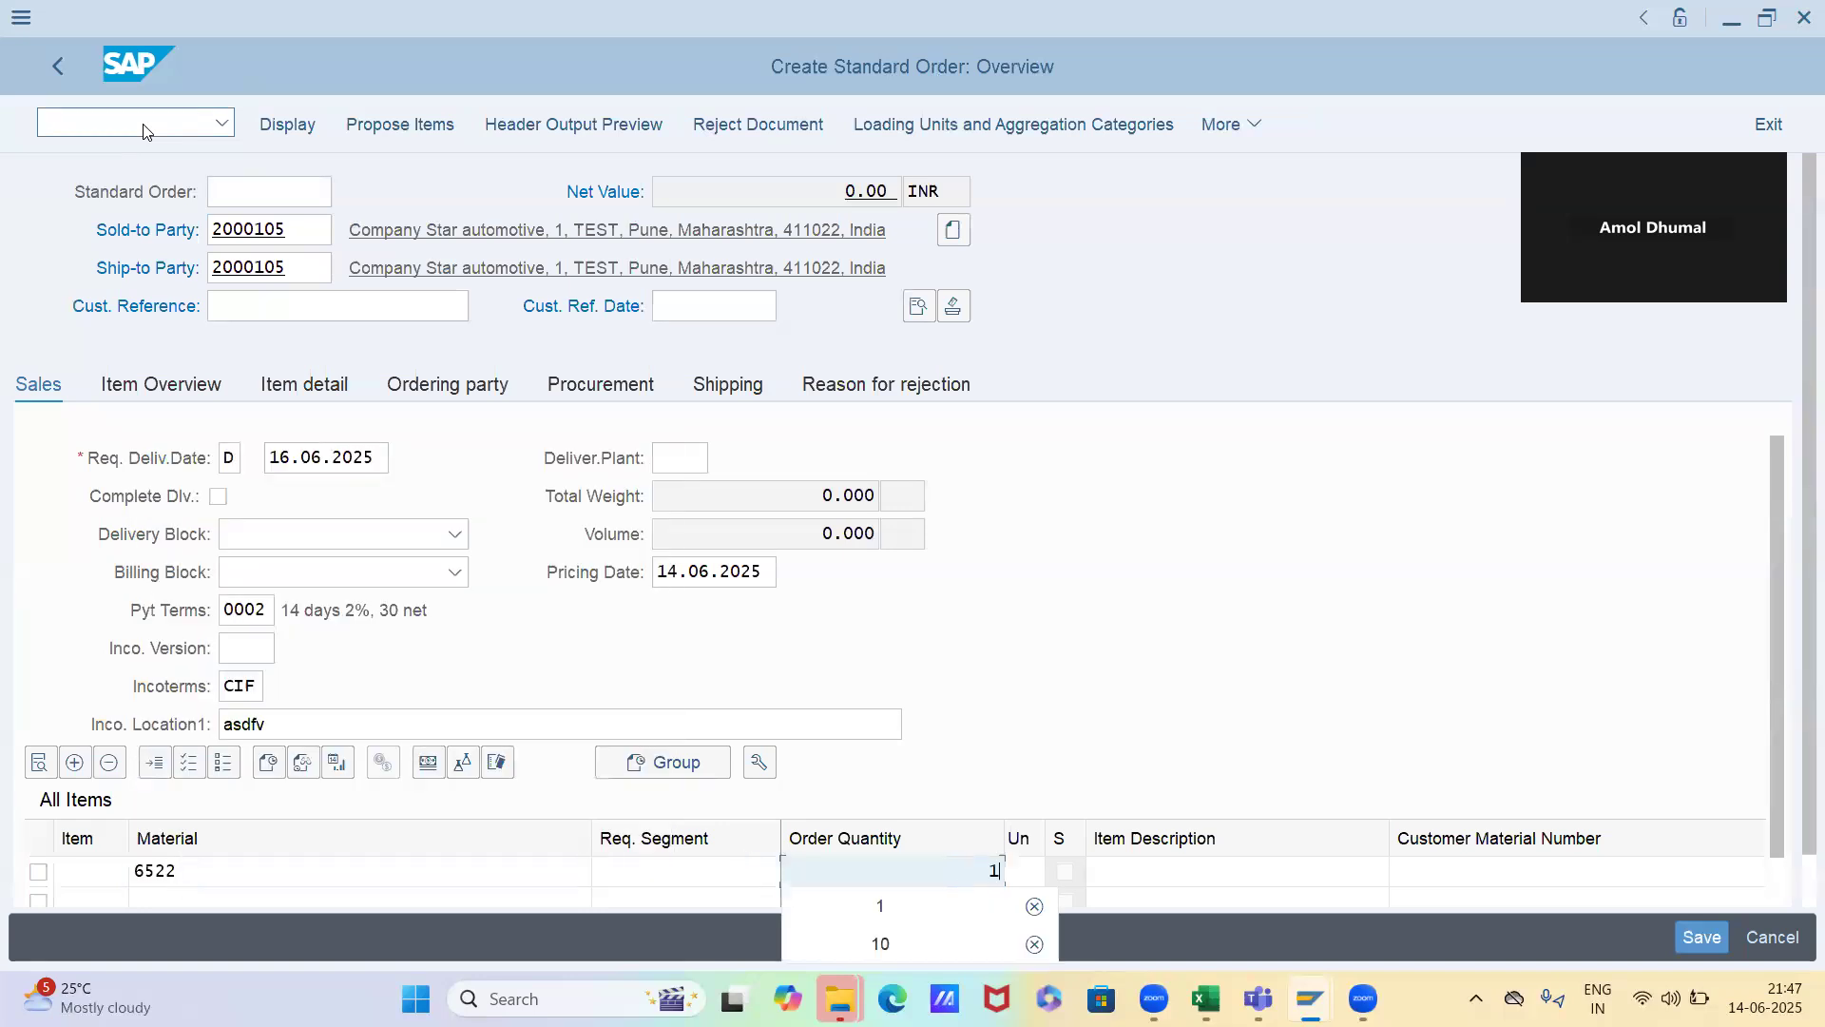
{"action": "key", "text": "Return"}
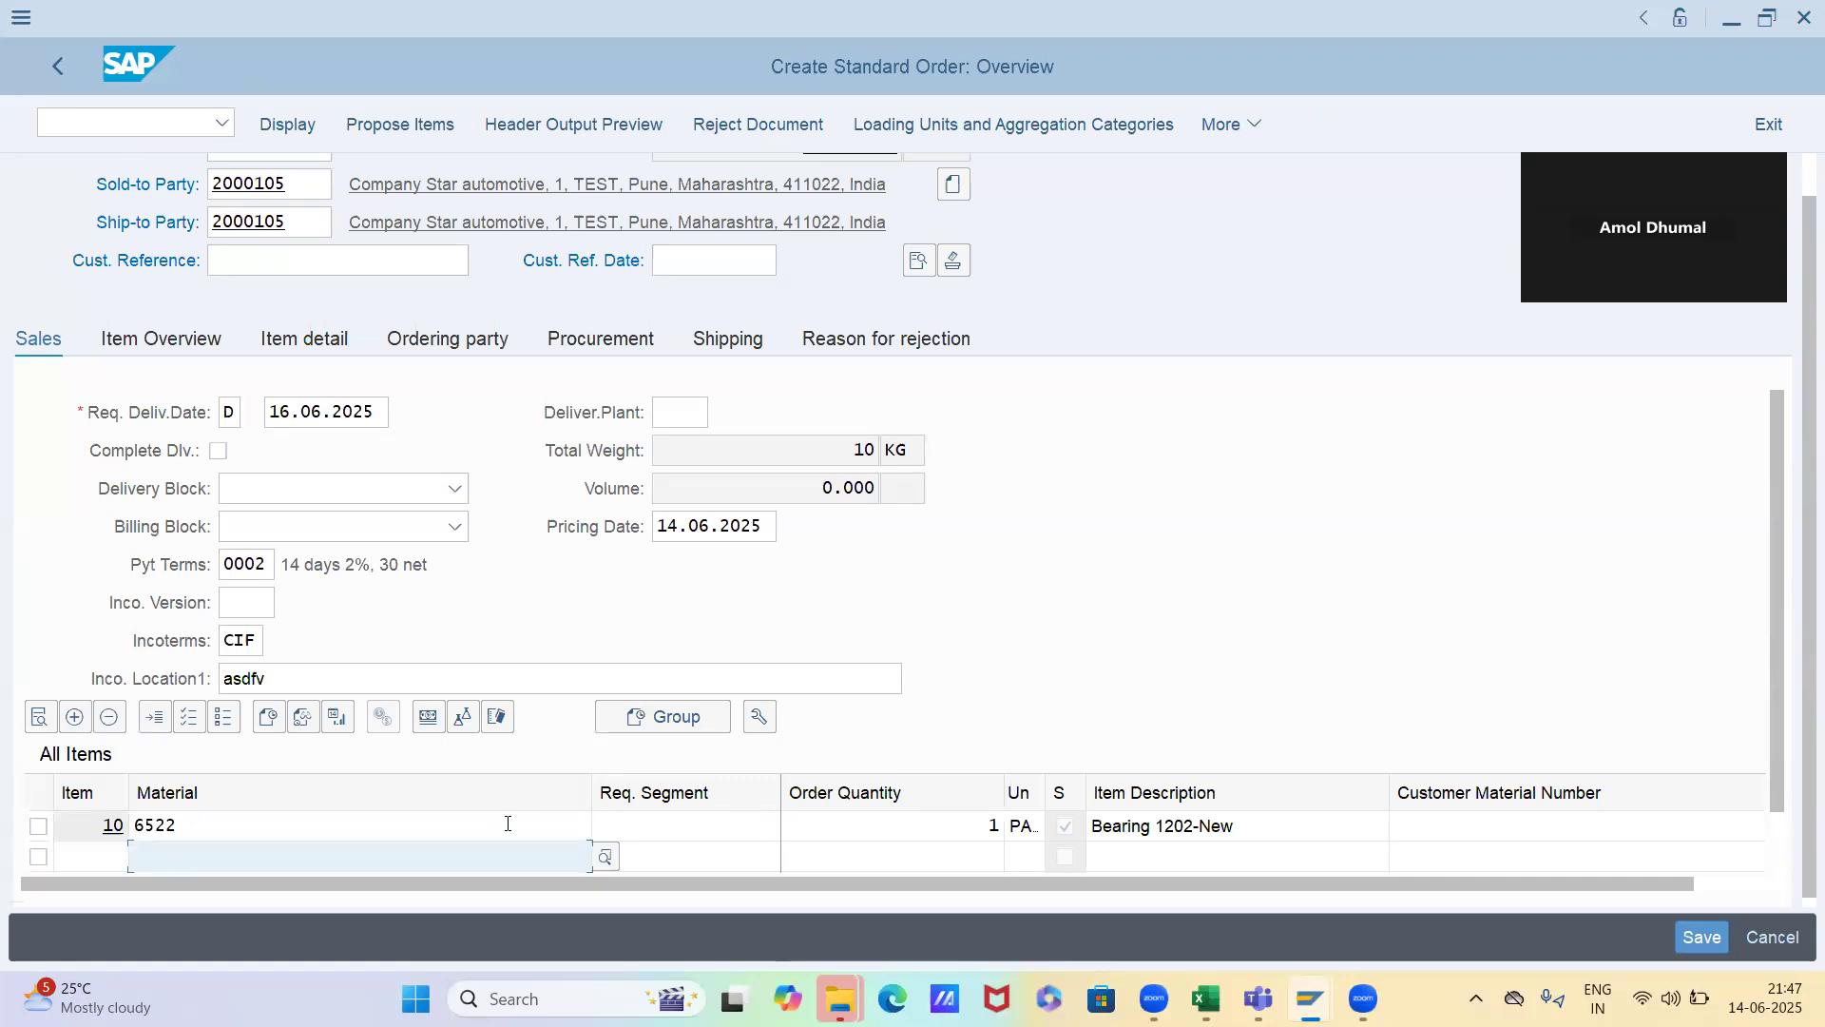
Open the pricing analysis from the conditions of item 10 and expand condition type PR00
{"action": "double_click", "coordinate": [507, 831]}
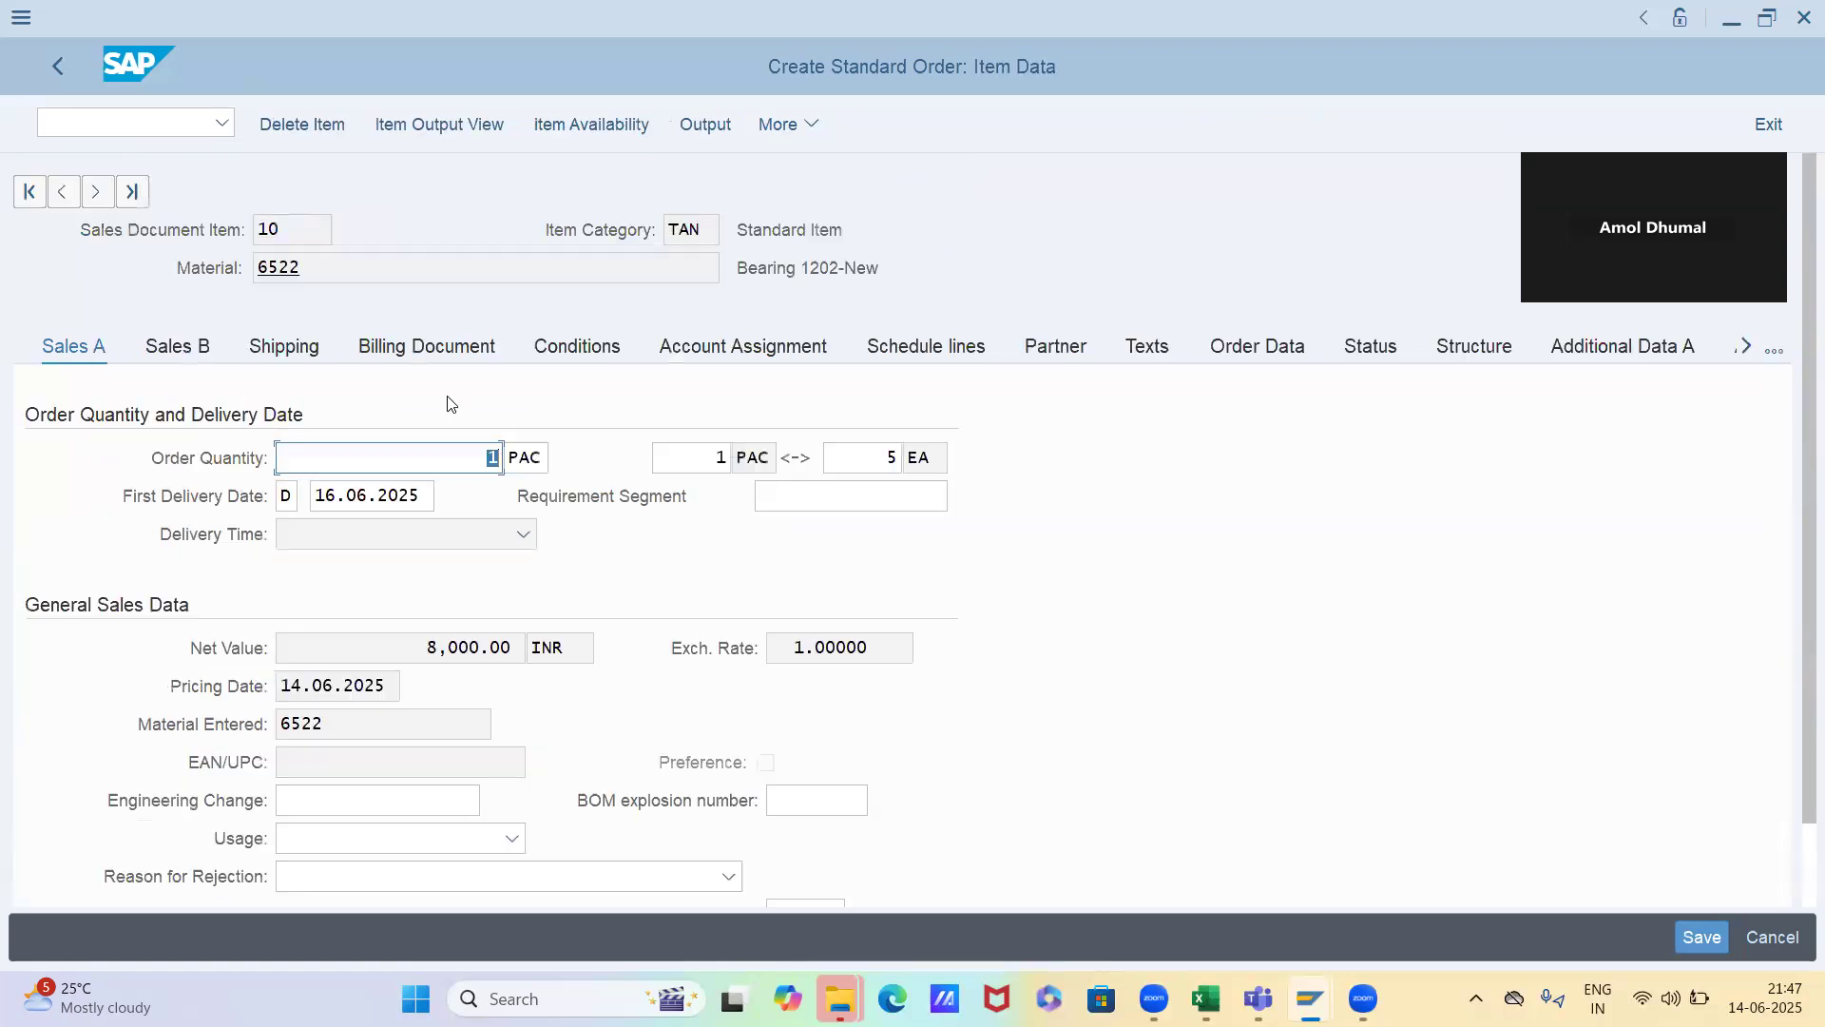
{"action": "left_click", "coordinate": [570, 354]}
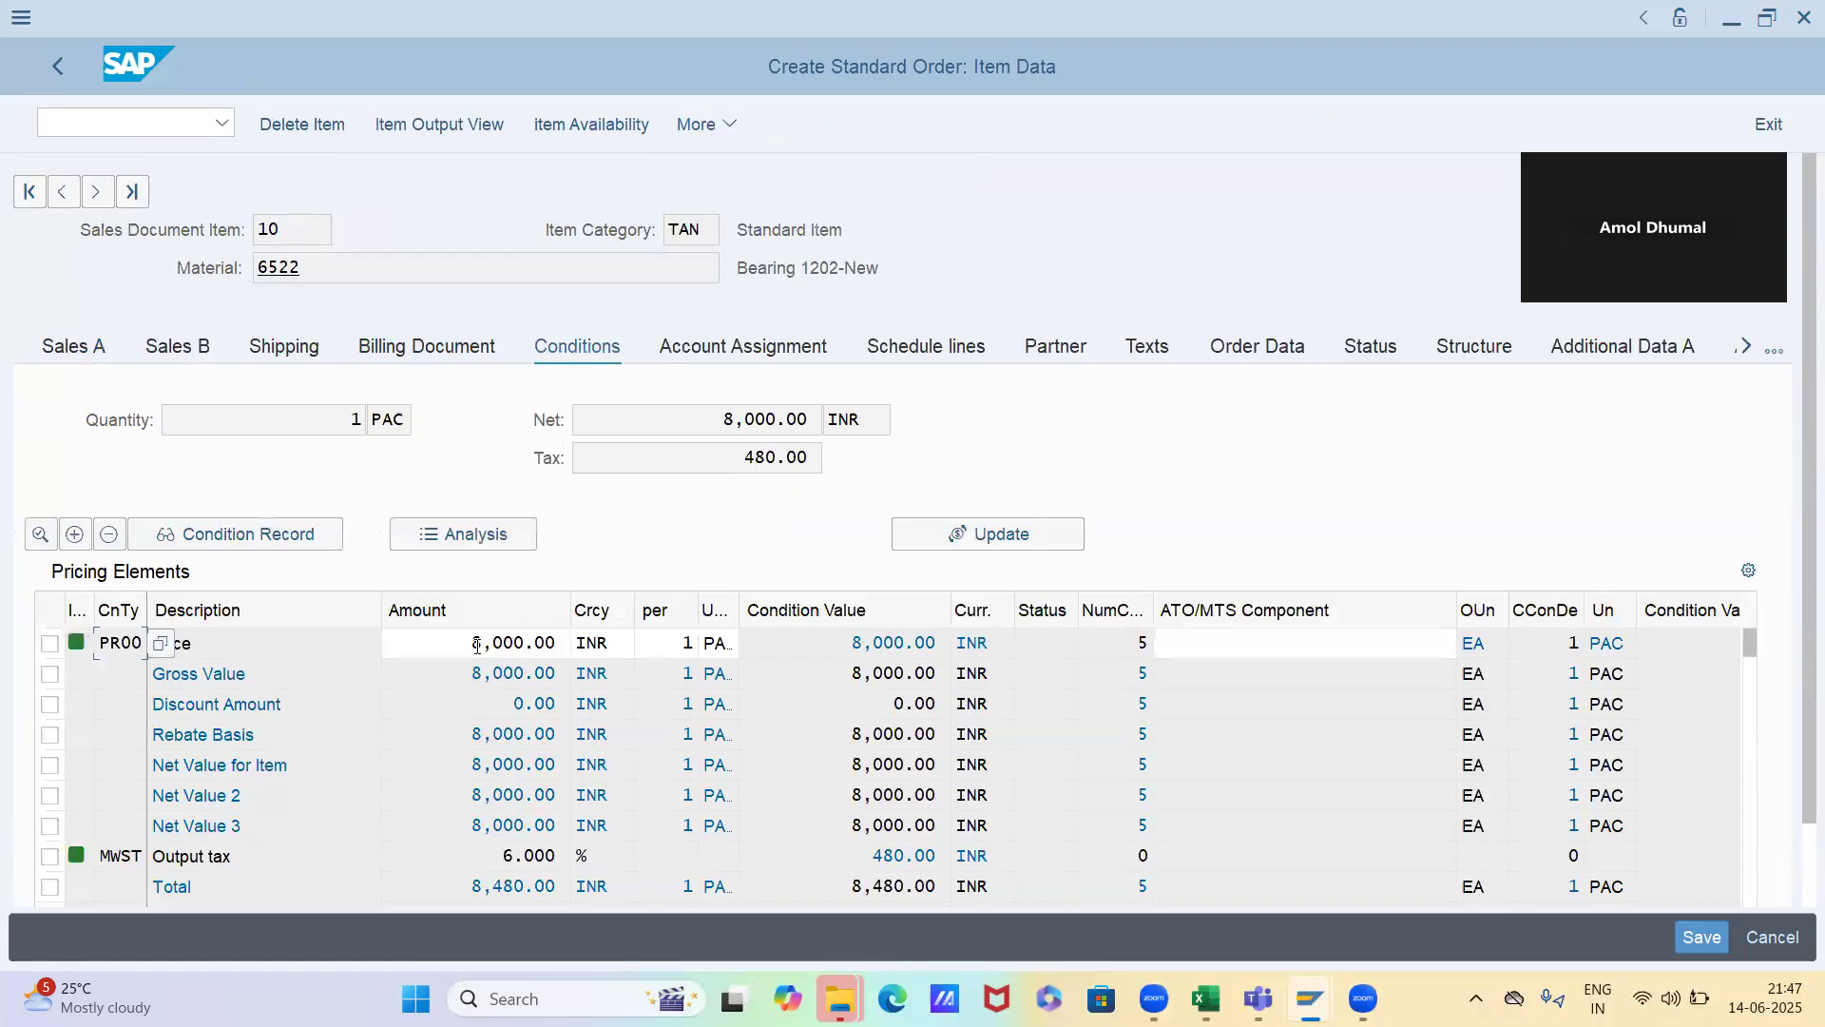
{"action": "left_click", "coordinate": [479, 538]}
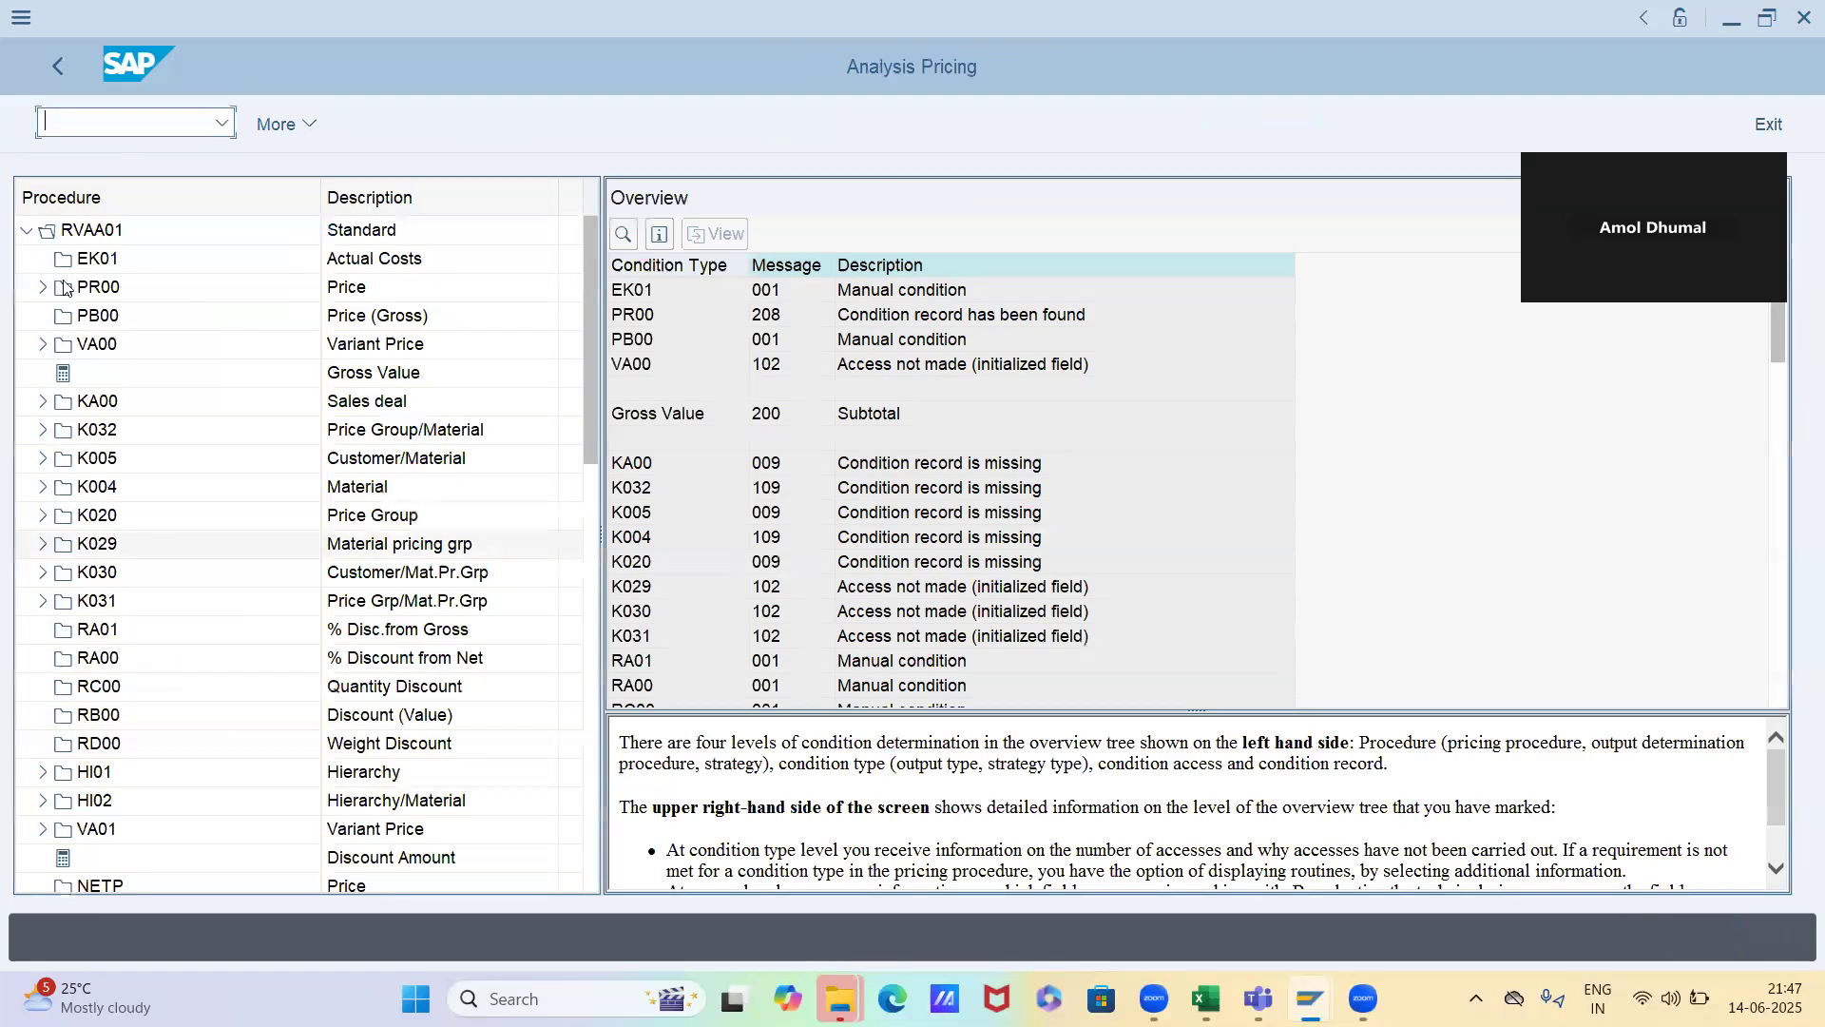
{"action": "left_click", "coordinate": [41, 289]}
Examine accesses 010 and 020 of PR00, comparing the sold-to party in access 010 with the business partner's partner functions
{"action": "left_click", "coordinate": [120, 323]}
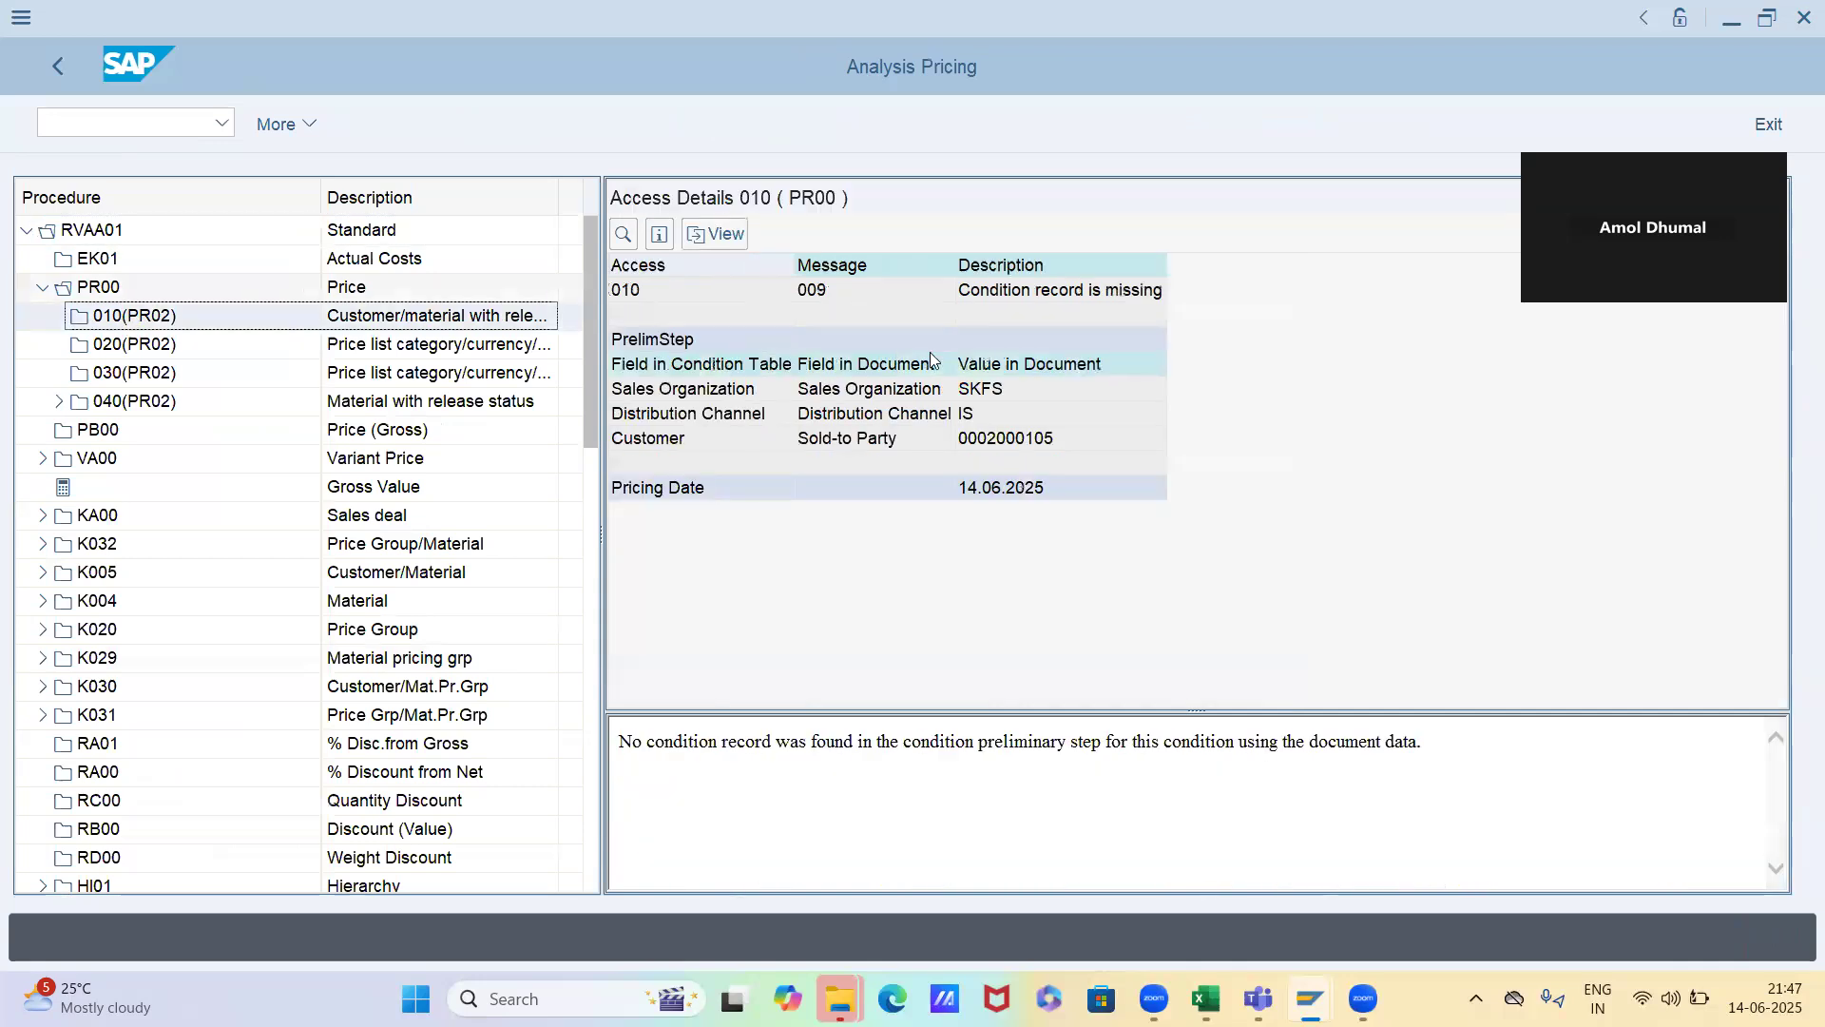
{"action": "left_click", "coordinate": [978, 389]}
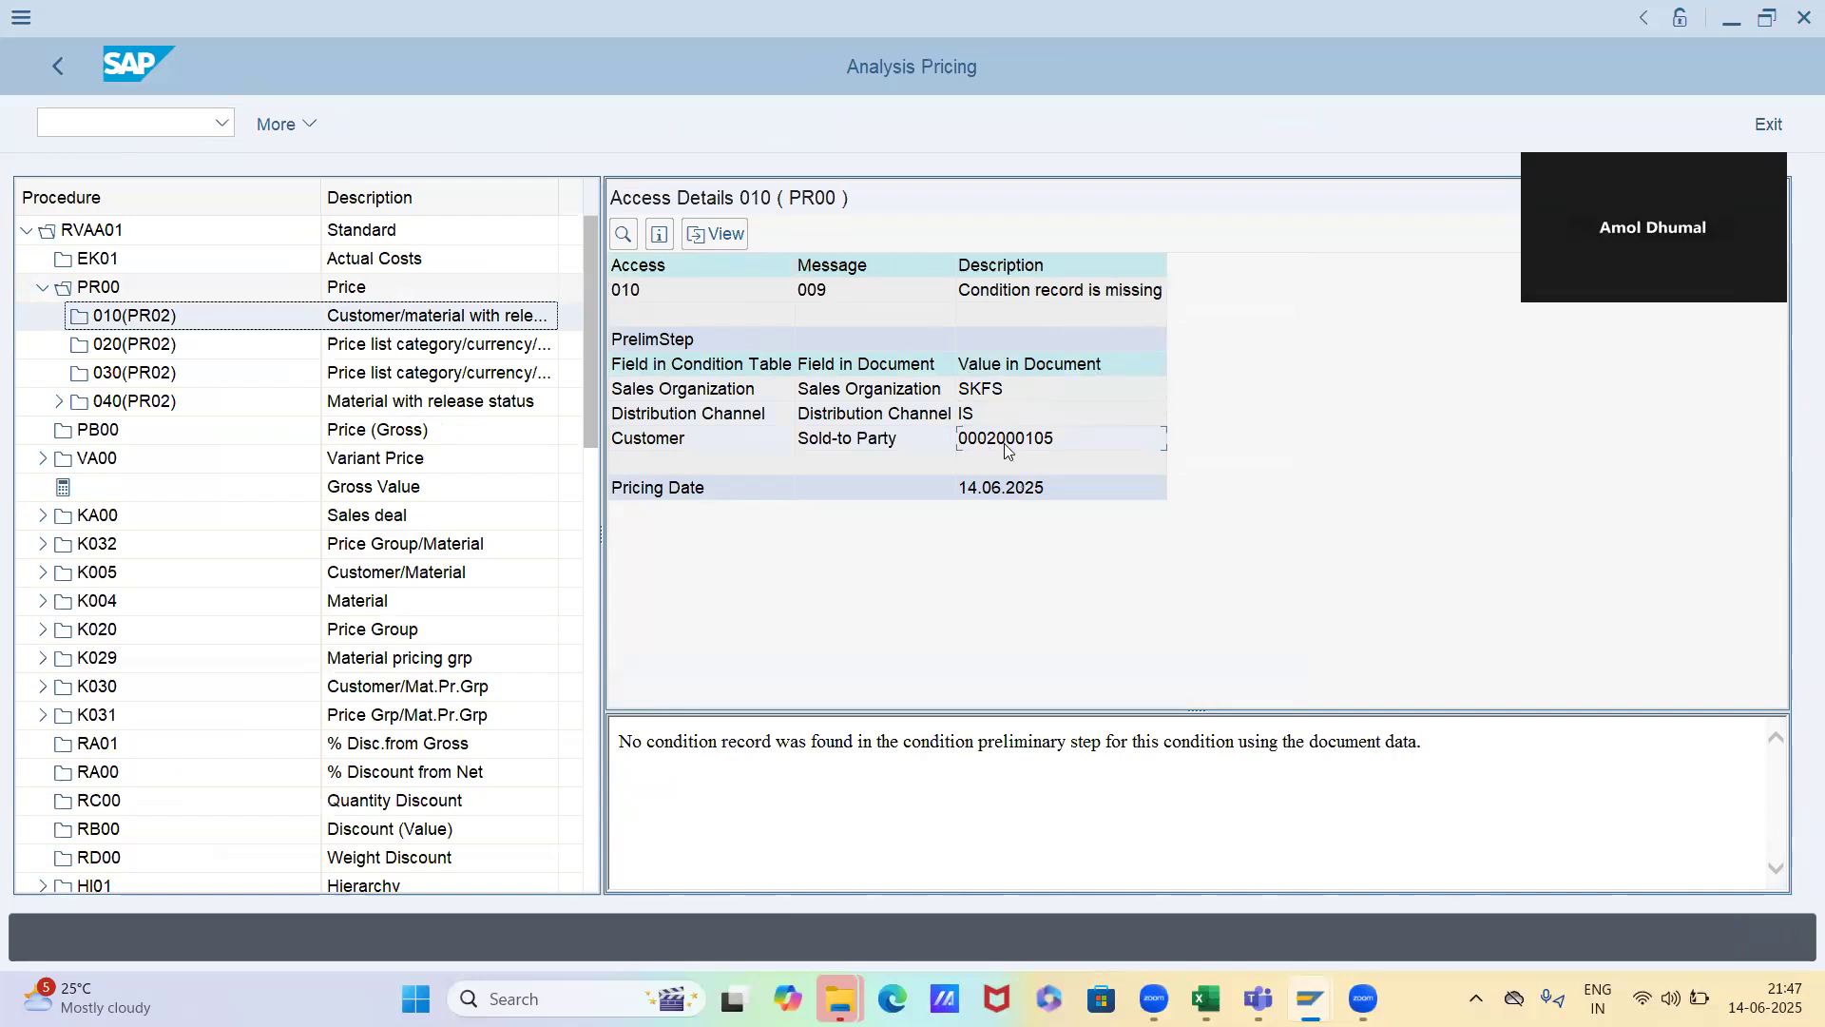
{"action": "key", "text": "alt+Tab"}
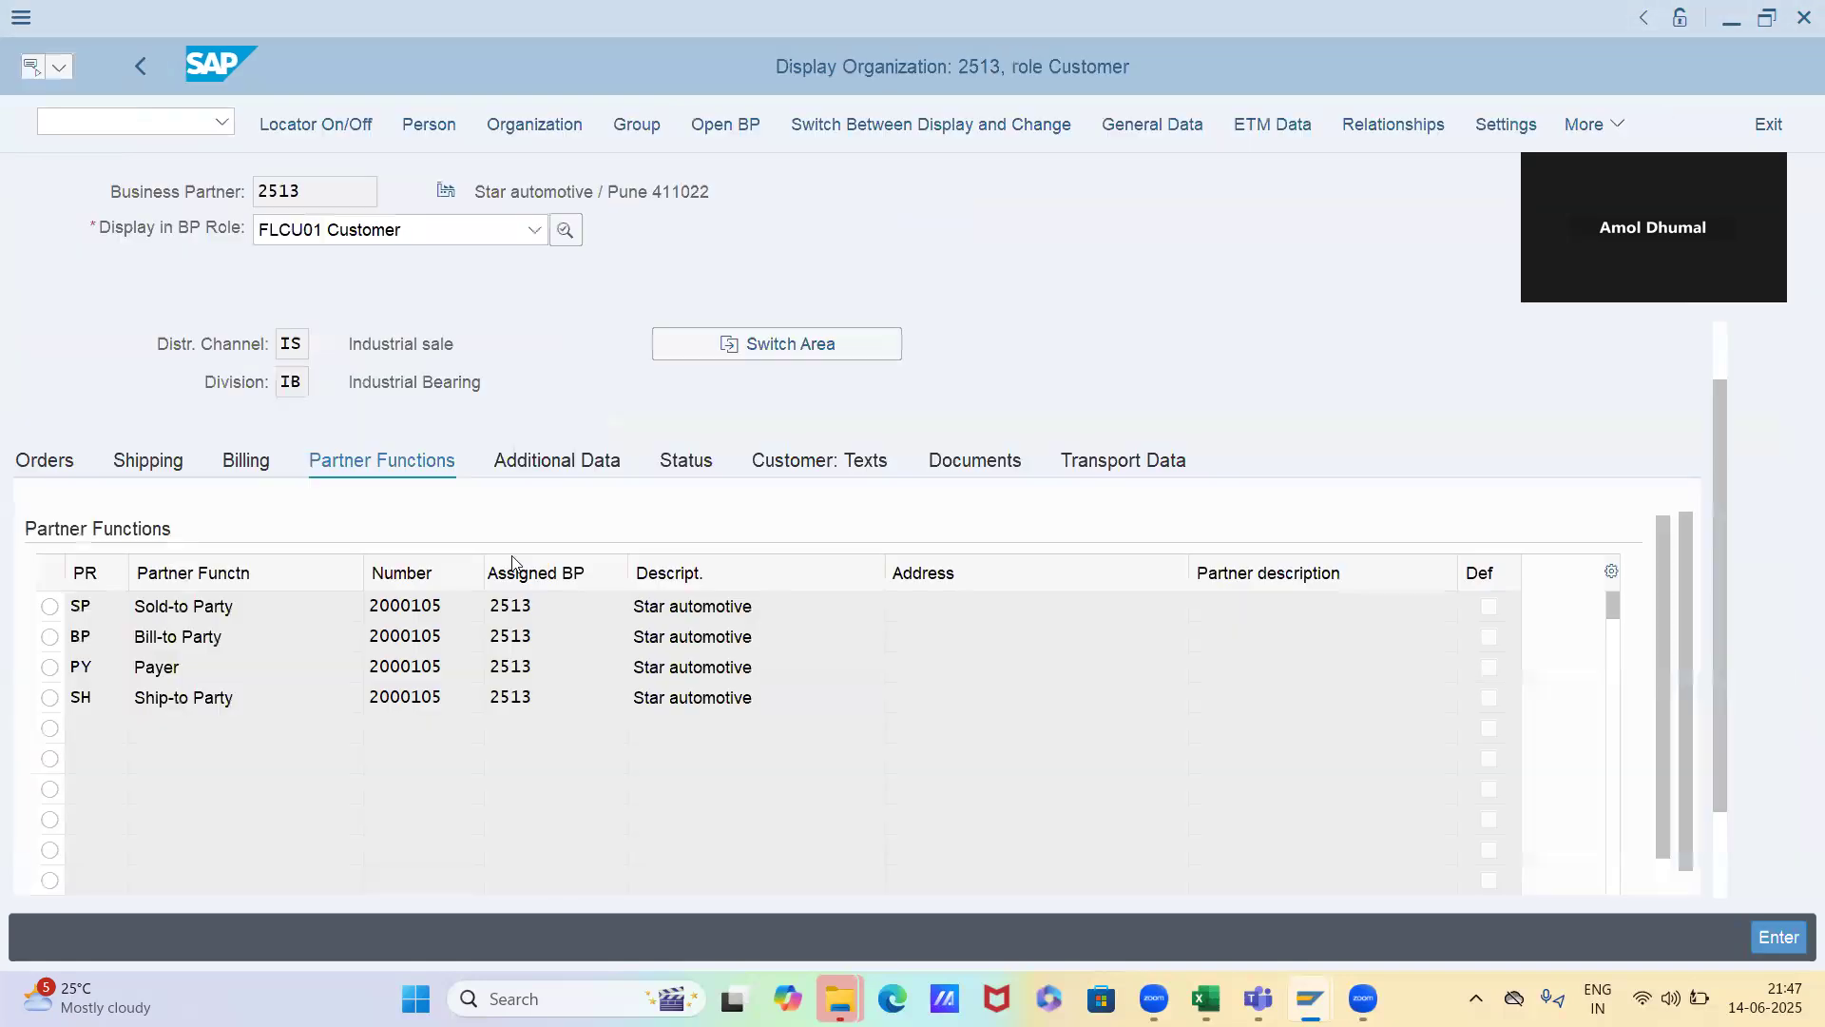
{"action": "key", "text": "alt+Tab"}
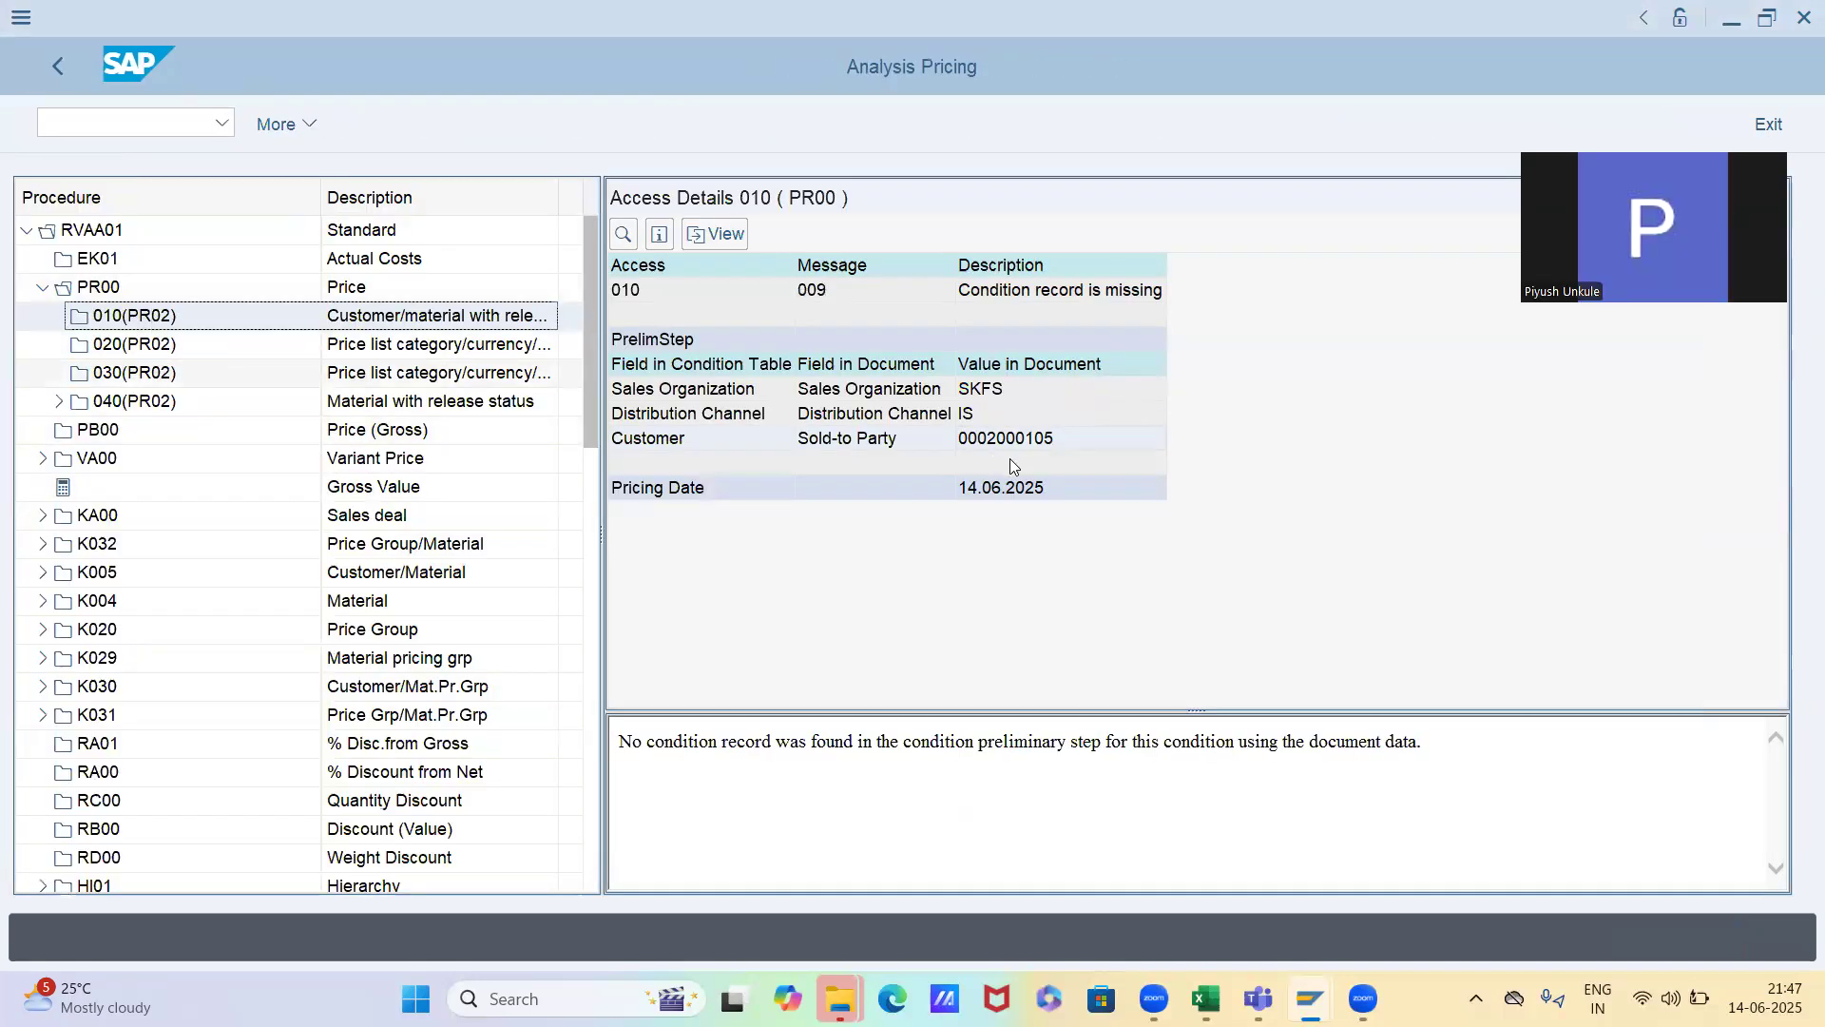
{"action": "left_click", "coordinate": [414, 347]}
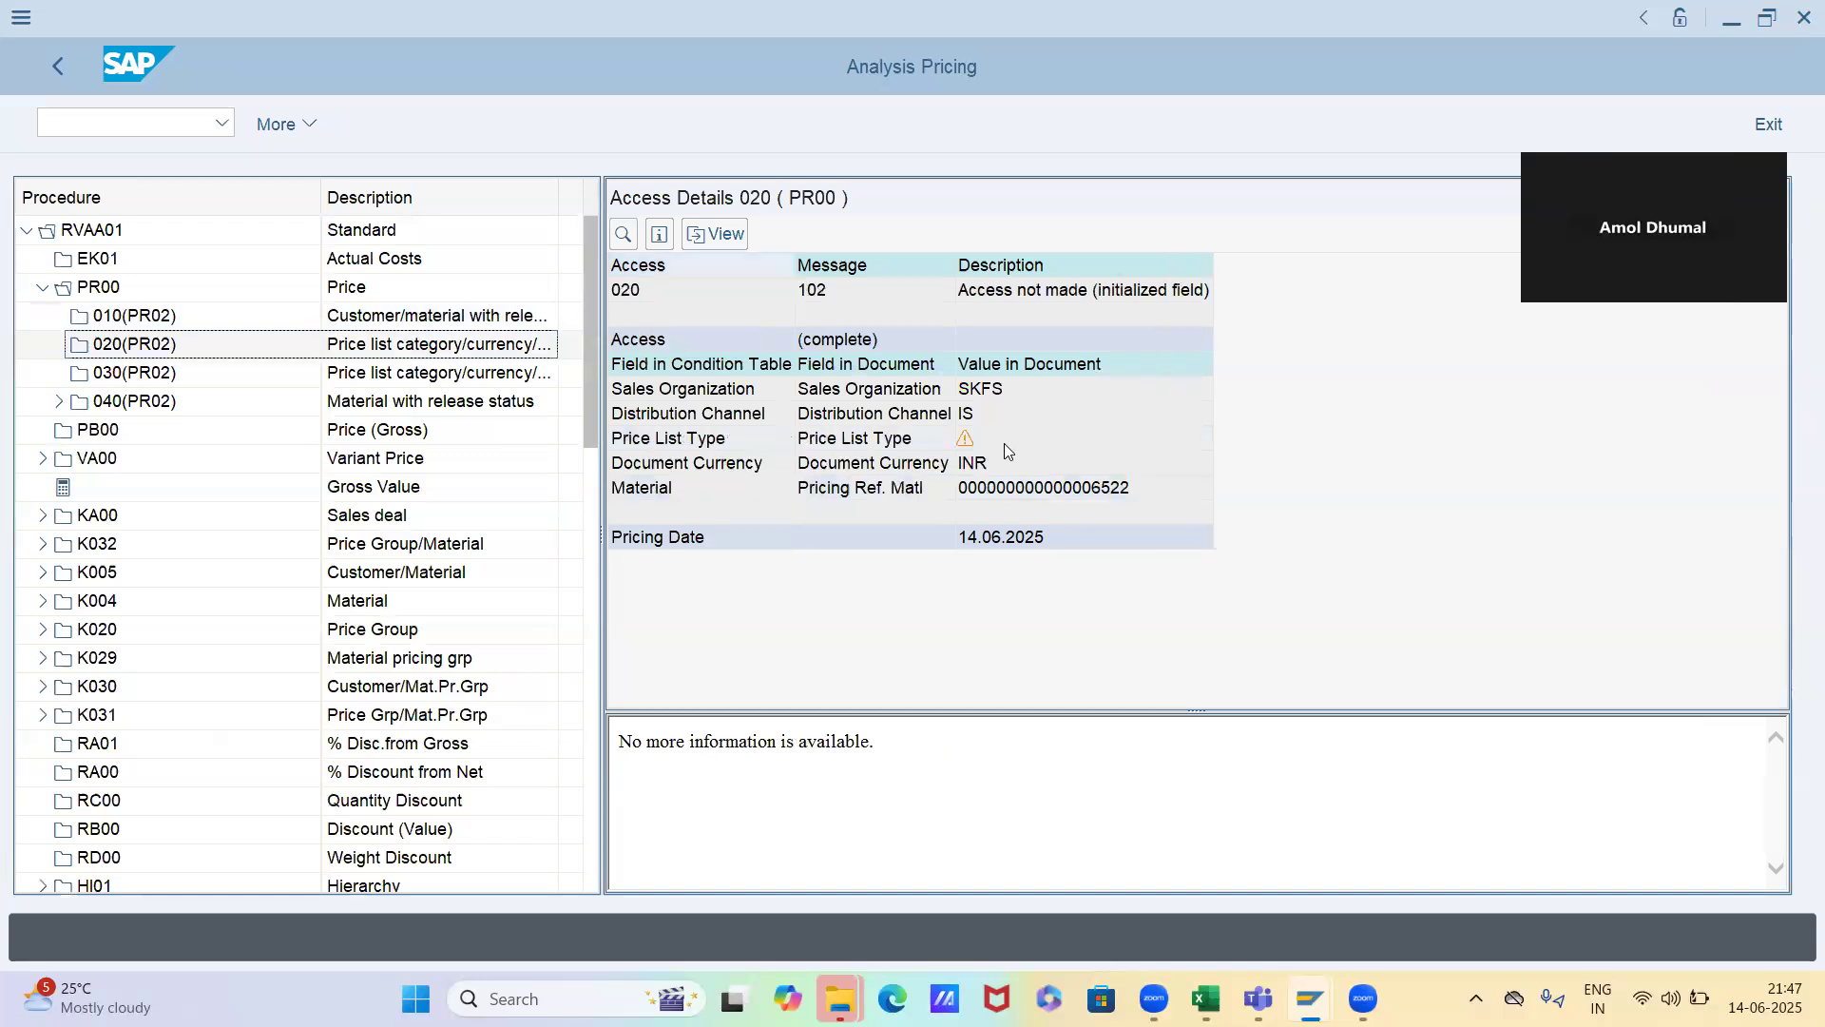
Examine accesses 030 and 040 of PR00, including the document values used for sales organization, distribution channel and material in access 040
{"action": "left_click", "coordinate": [513, 373]}
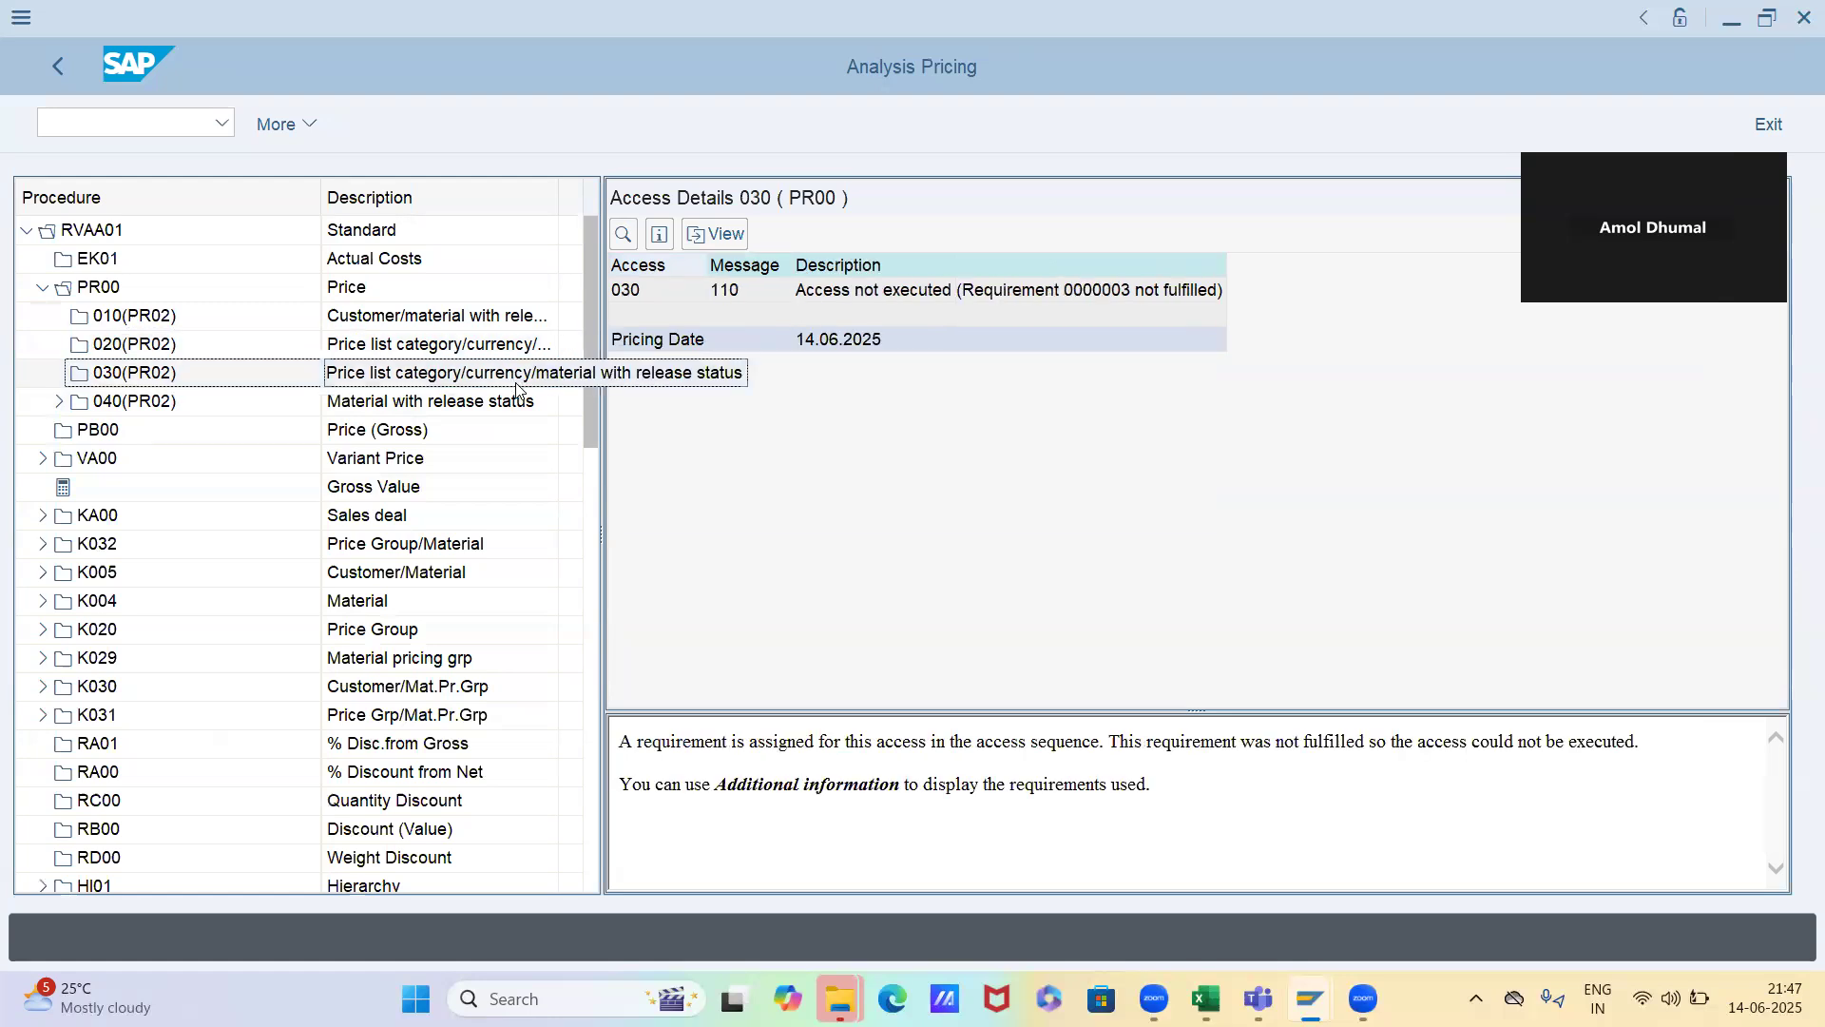
{"action": "double_click", "coordinate": [454, 402]}
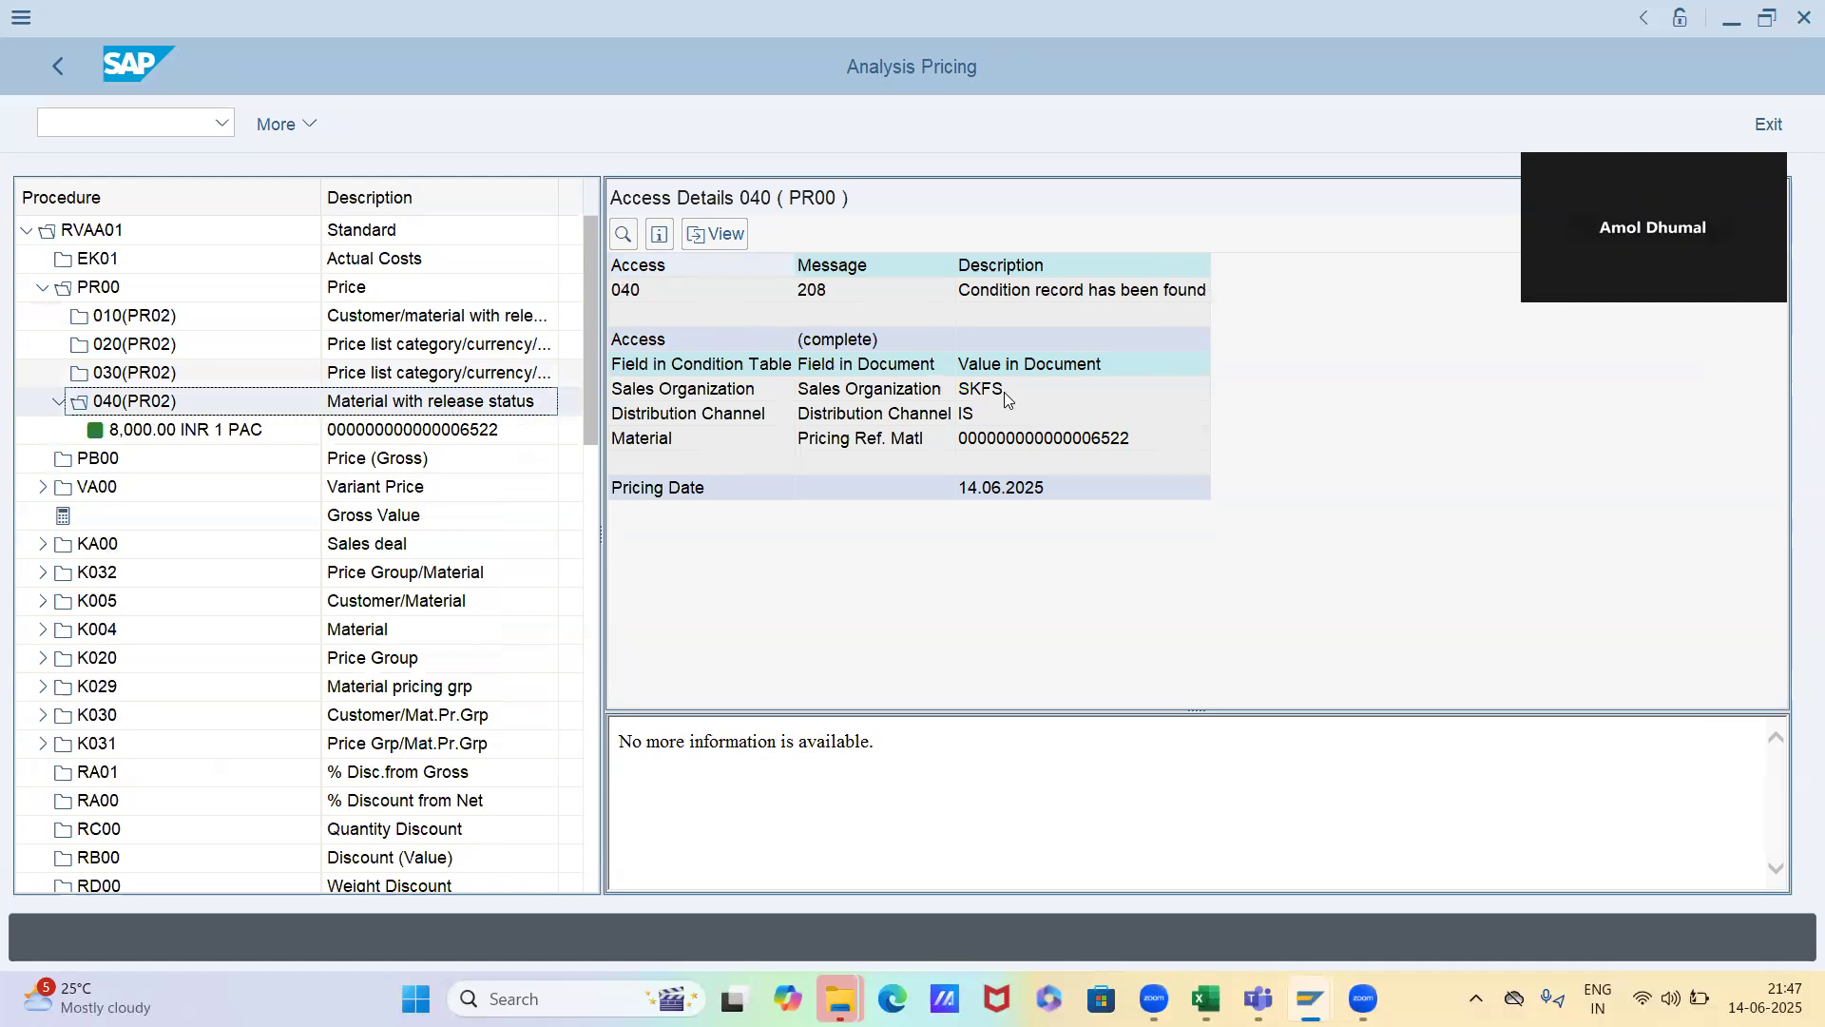
{"action": "left_click", "coordinate": [1004, 391]}
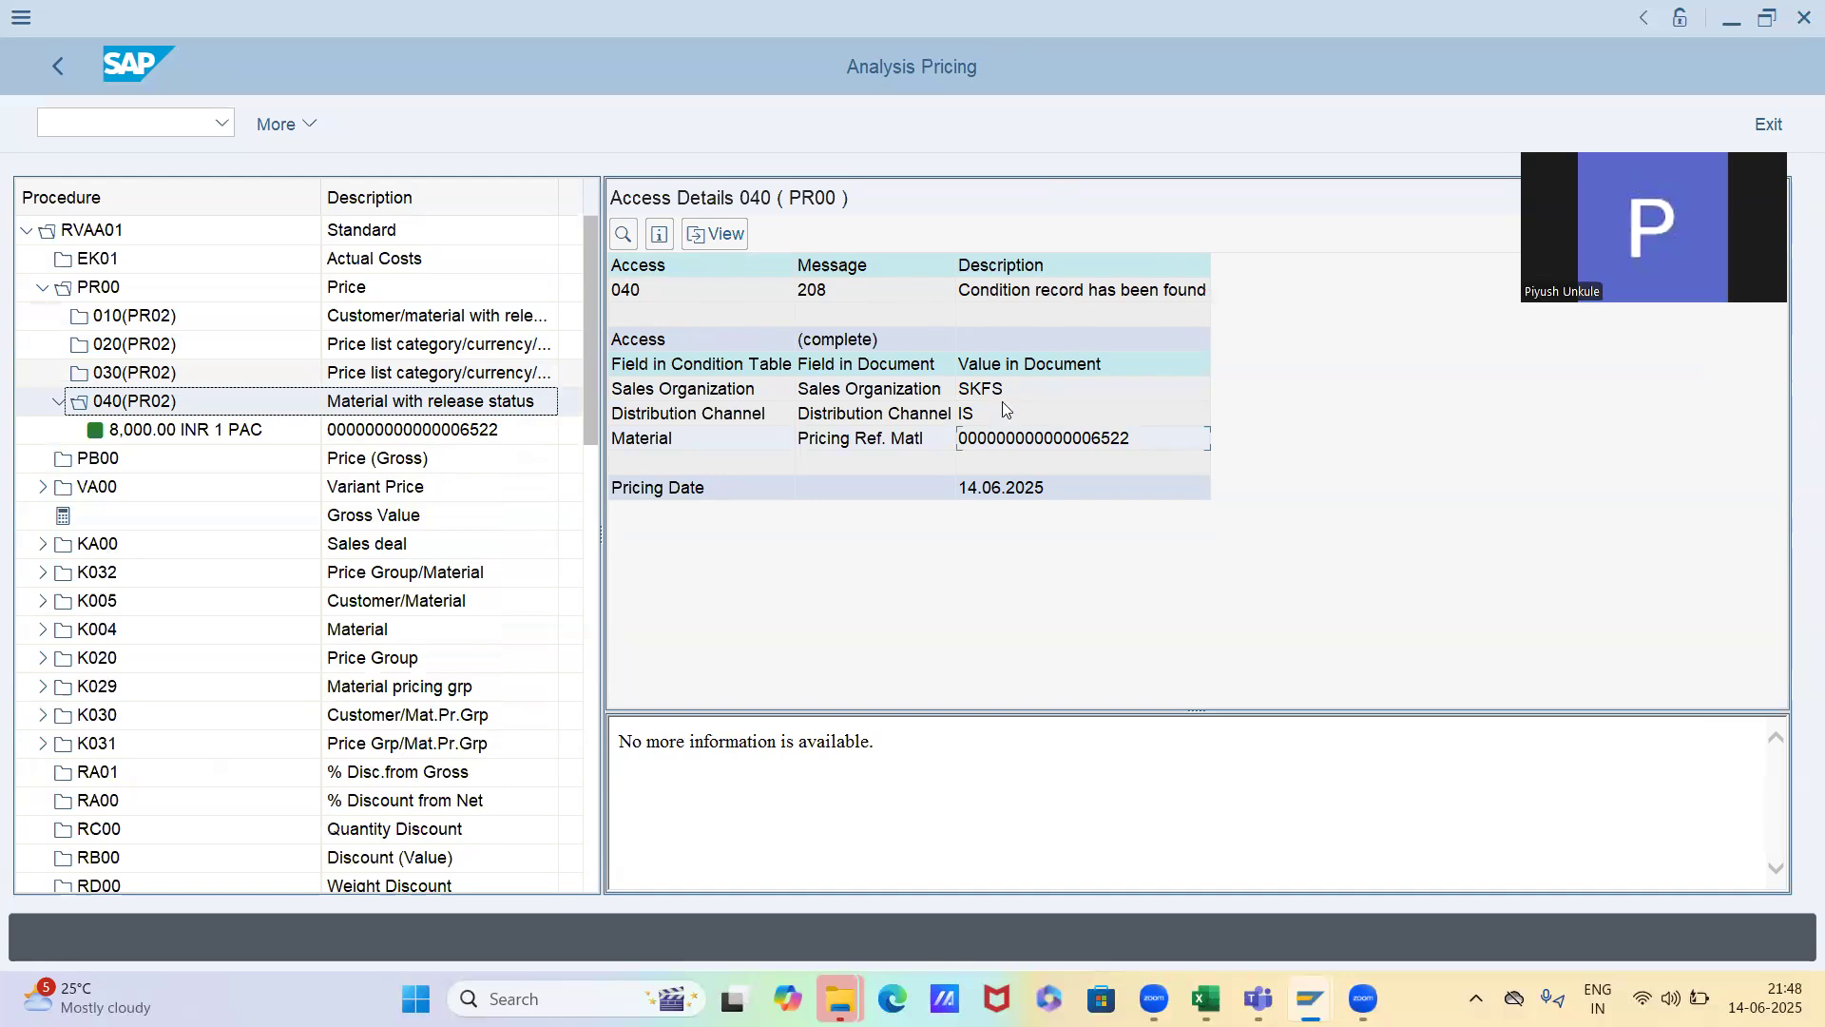
{"action": "left_click", "coordinate": [1040, 297]}
Start a sales order of type OR through transaction VA01 in a new session, with Novel chem Industries as the sold-to party
{"action": "left_click", "coordinate": [192, 125]}
{"action": "type", "text": "/o"}
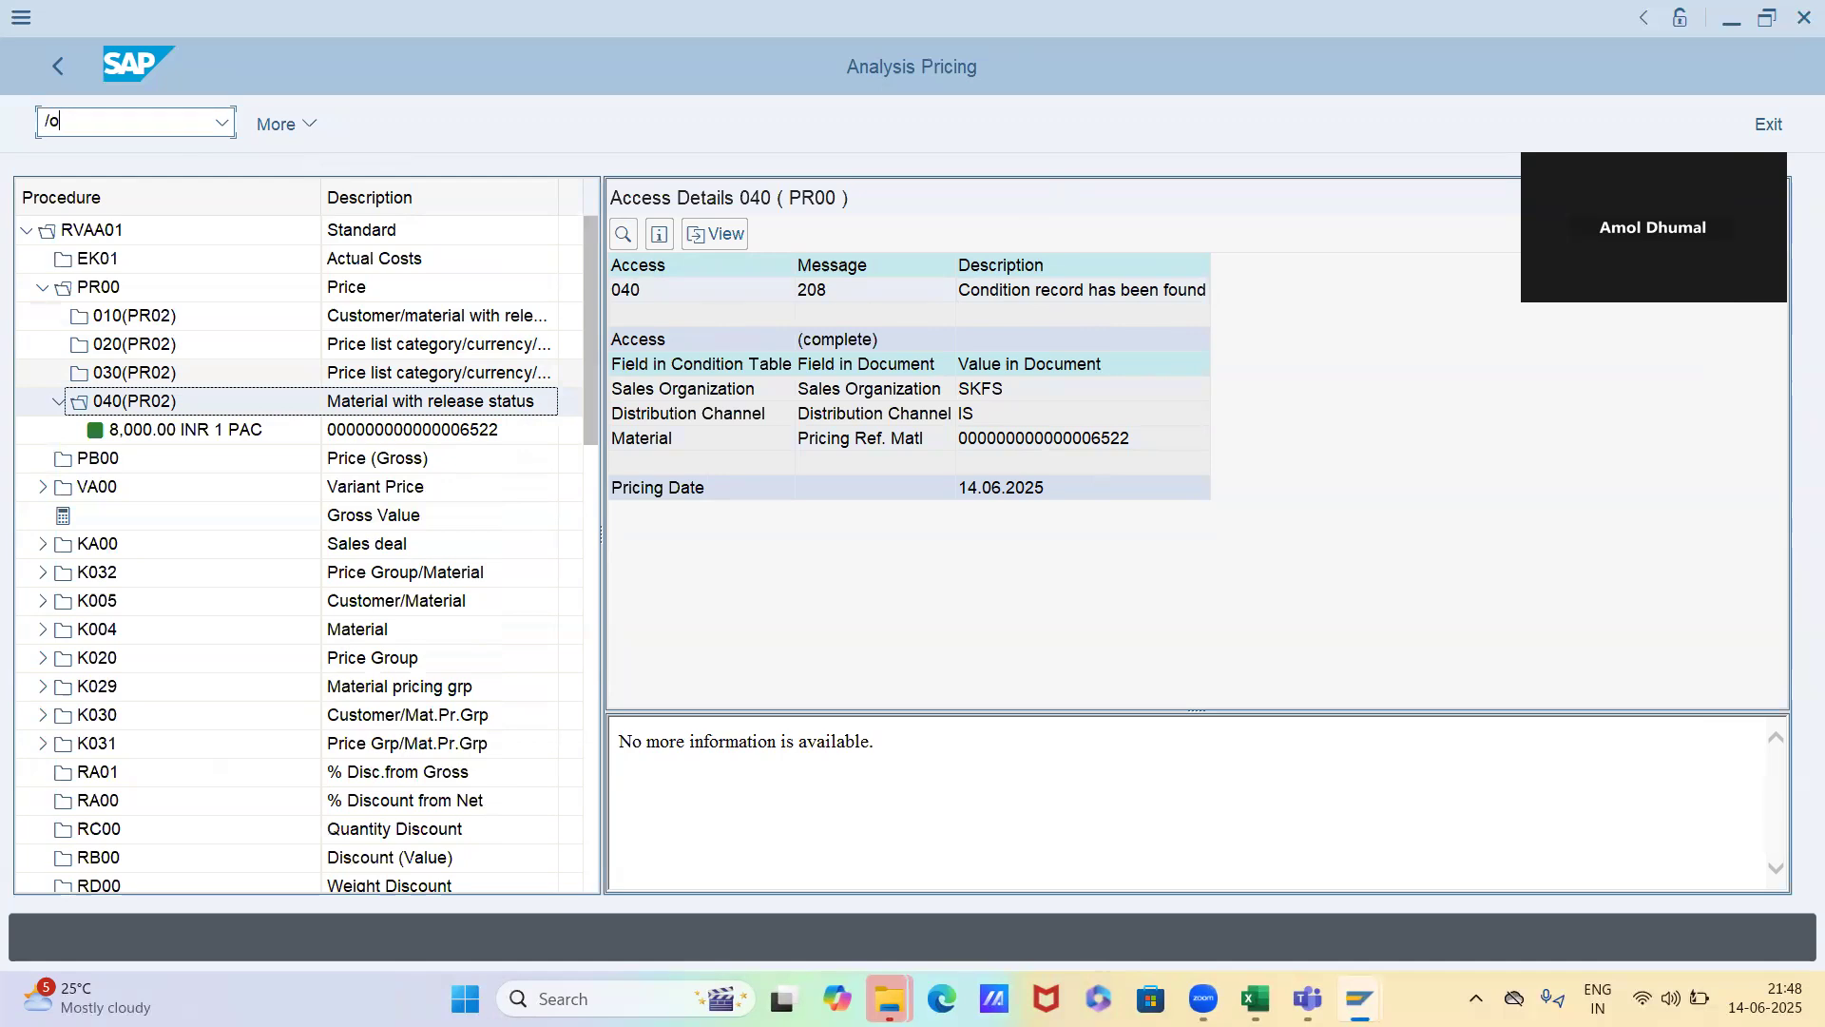
{"action": "type", "text": "va01"}
{"action": "key", "text": "Return"}
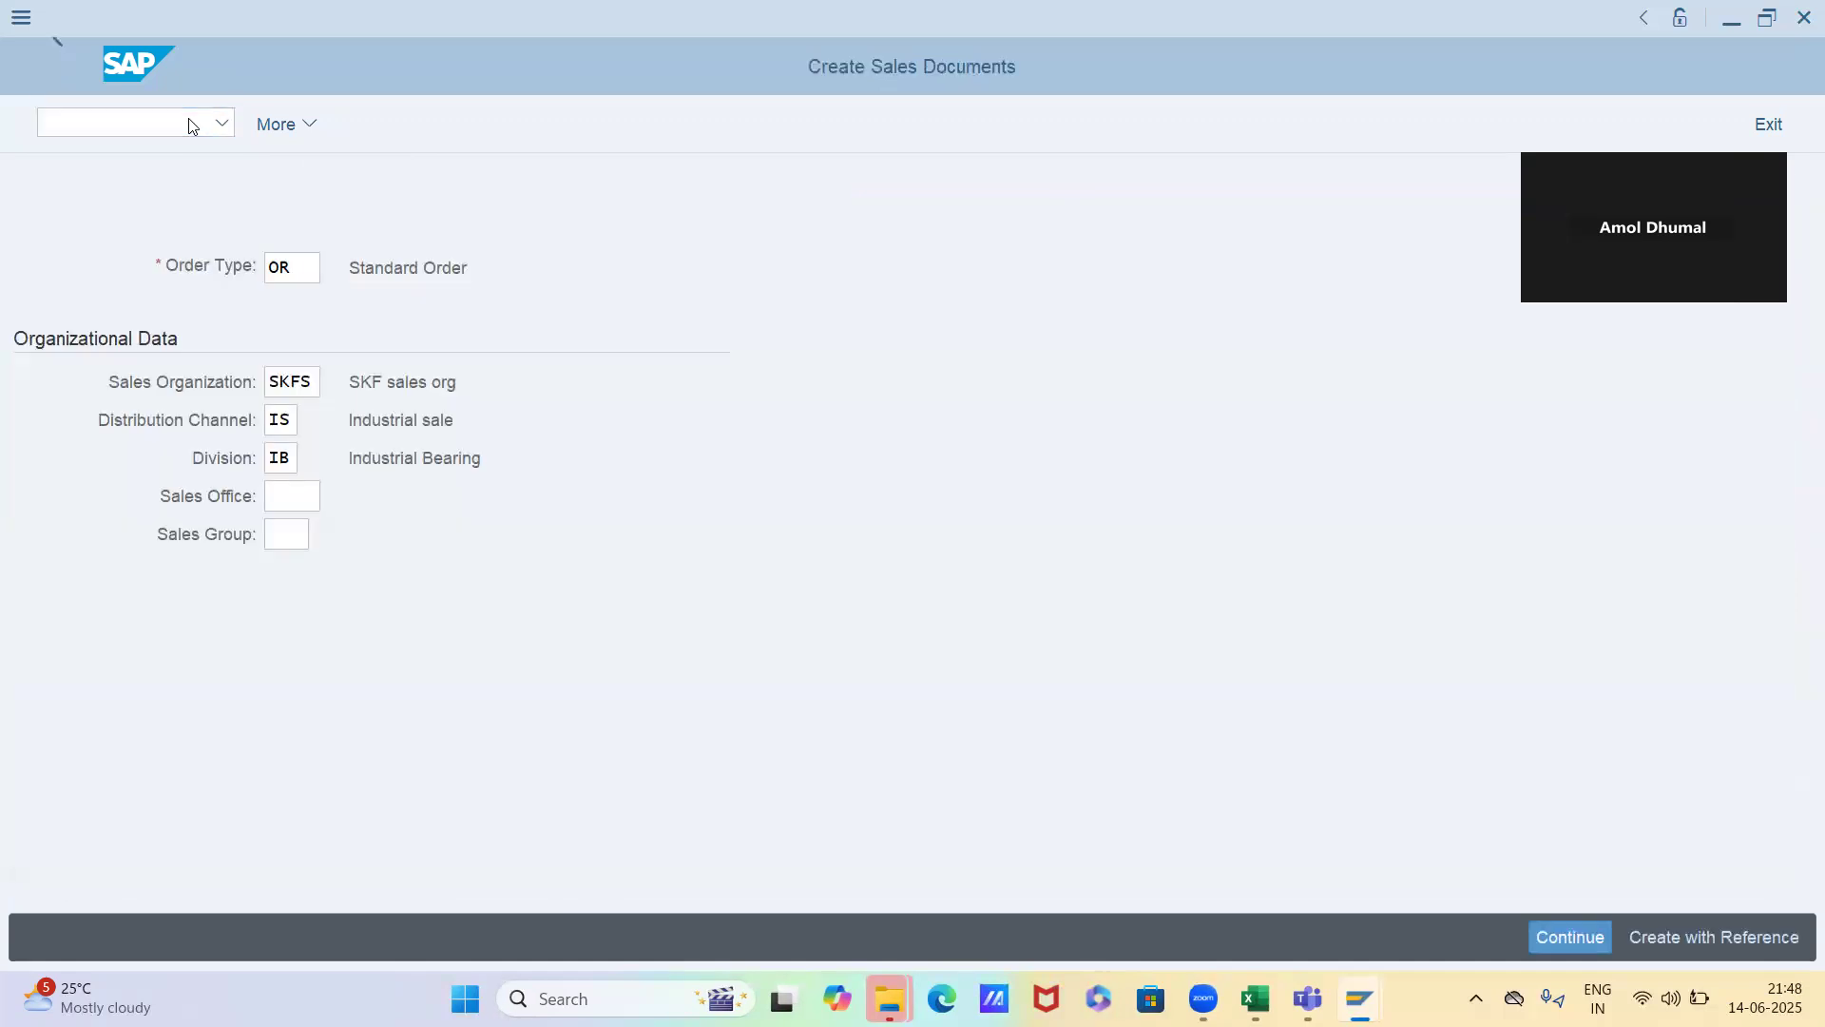
{"action": "key", "text": "Return"}
{"action": "key", "text": "Down"}
{"action": "key", "text": "Down"}
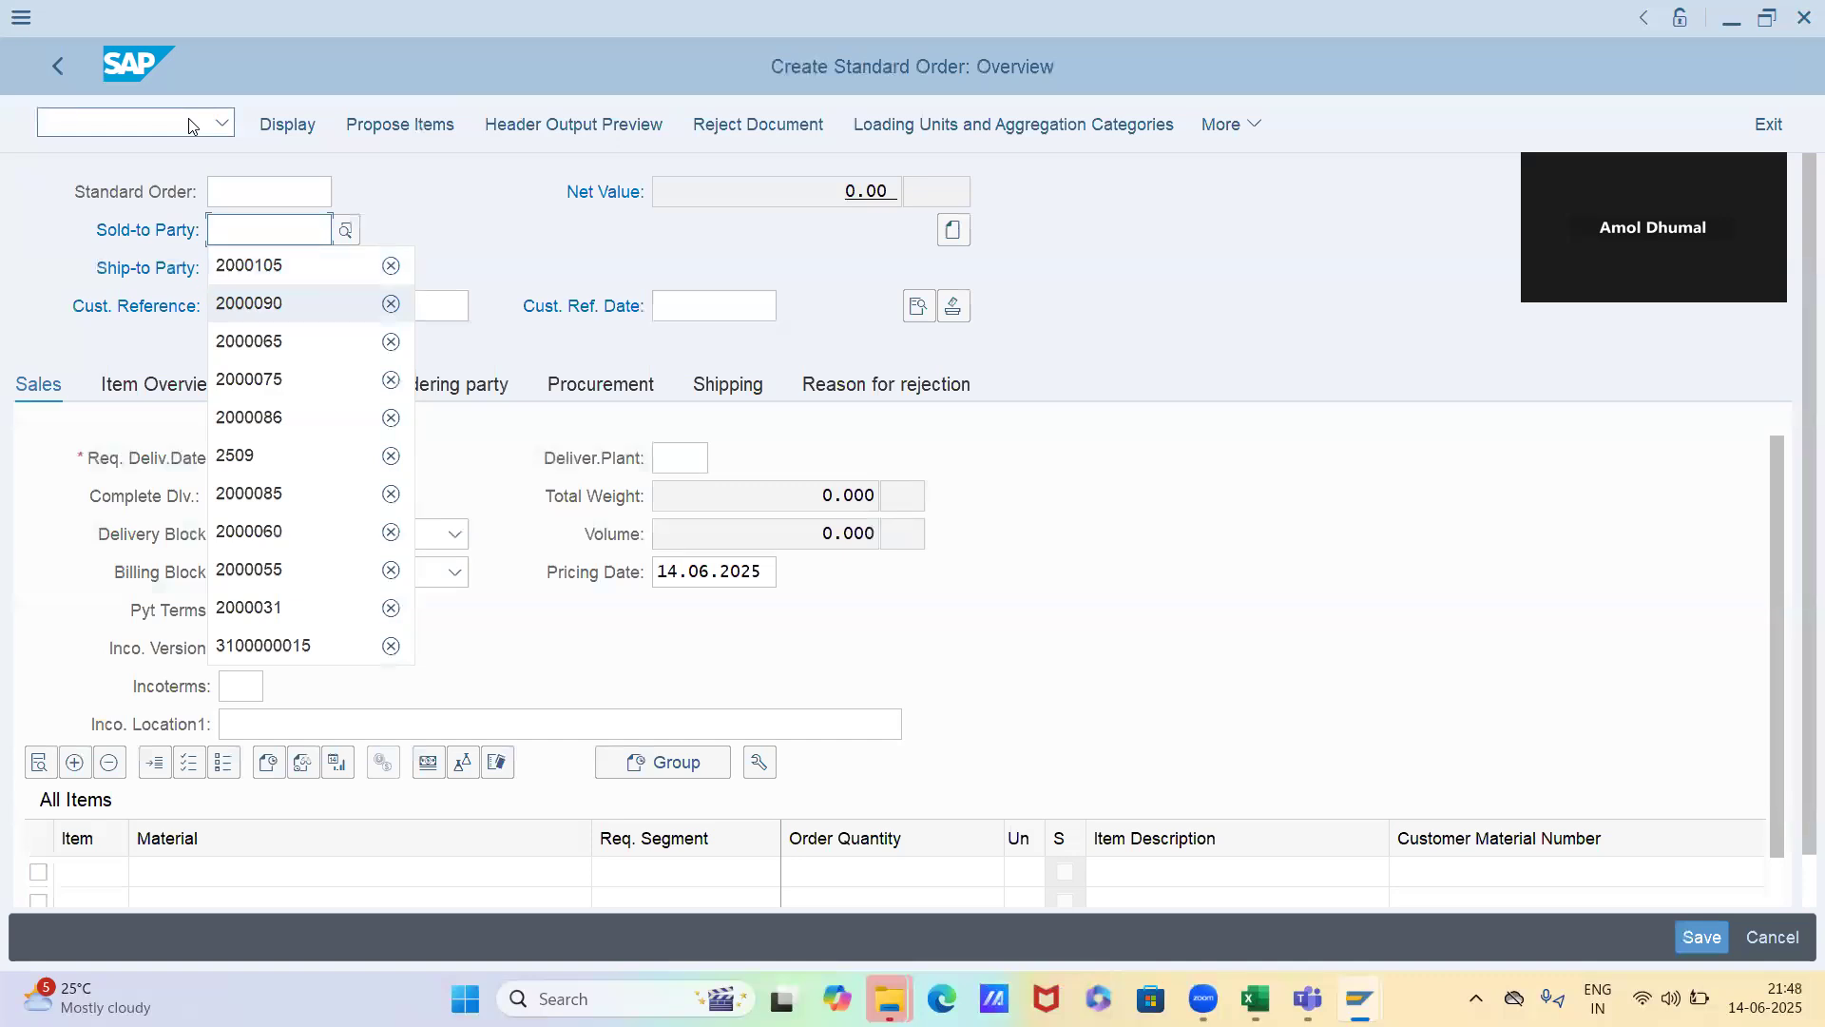
{"action": "key", "text": "Return"}
{"action": "key", "text": "Return"}
Add material 6522 with an order quantity of 1 as the first item of the Novel chem Industries order
{"action": "key", "text": "space"}
{"action": "key", "text": "Down"}
{"action": "key", "text": "Tab"}
{"action": "key", "text": "Tab"}
{"action": "type", "text": "1"}
{"action": "key", "text": "Return"}
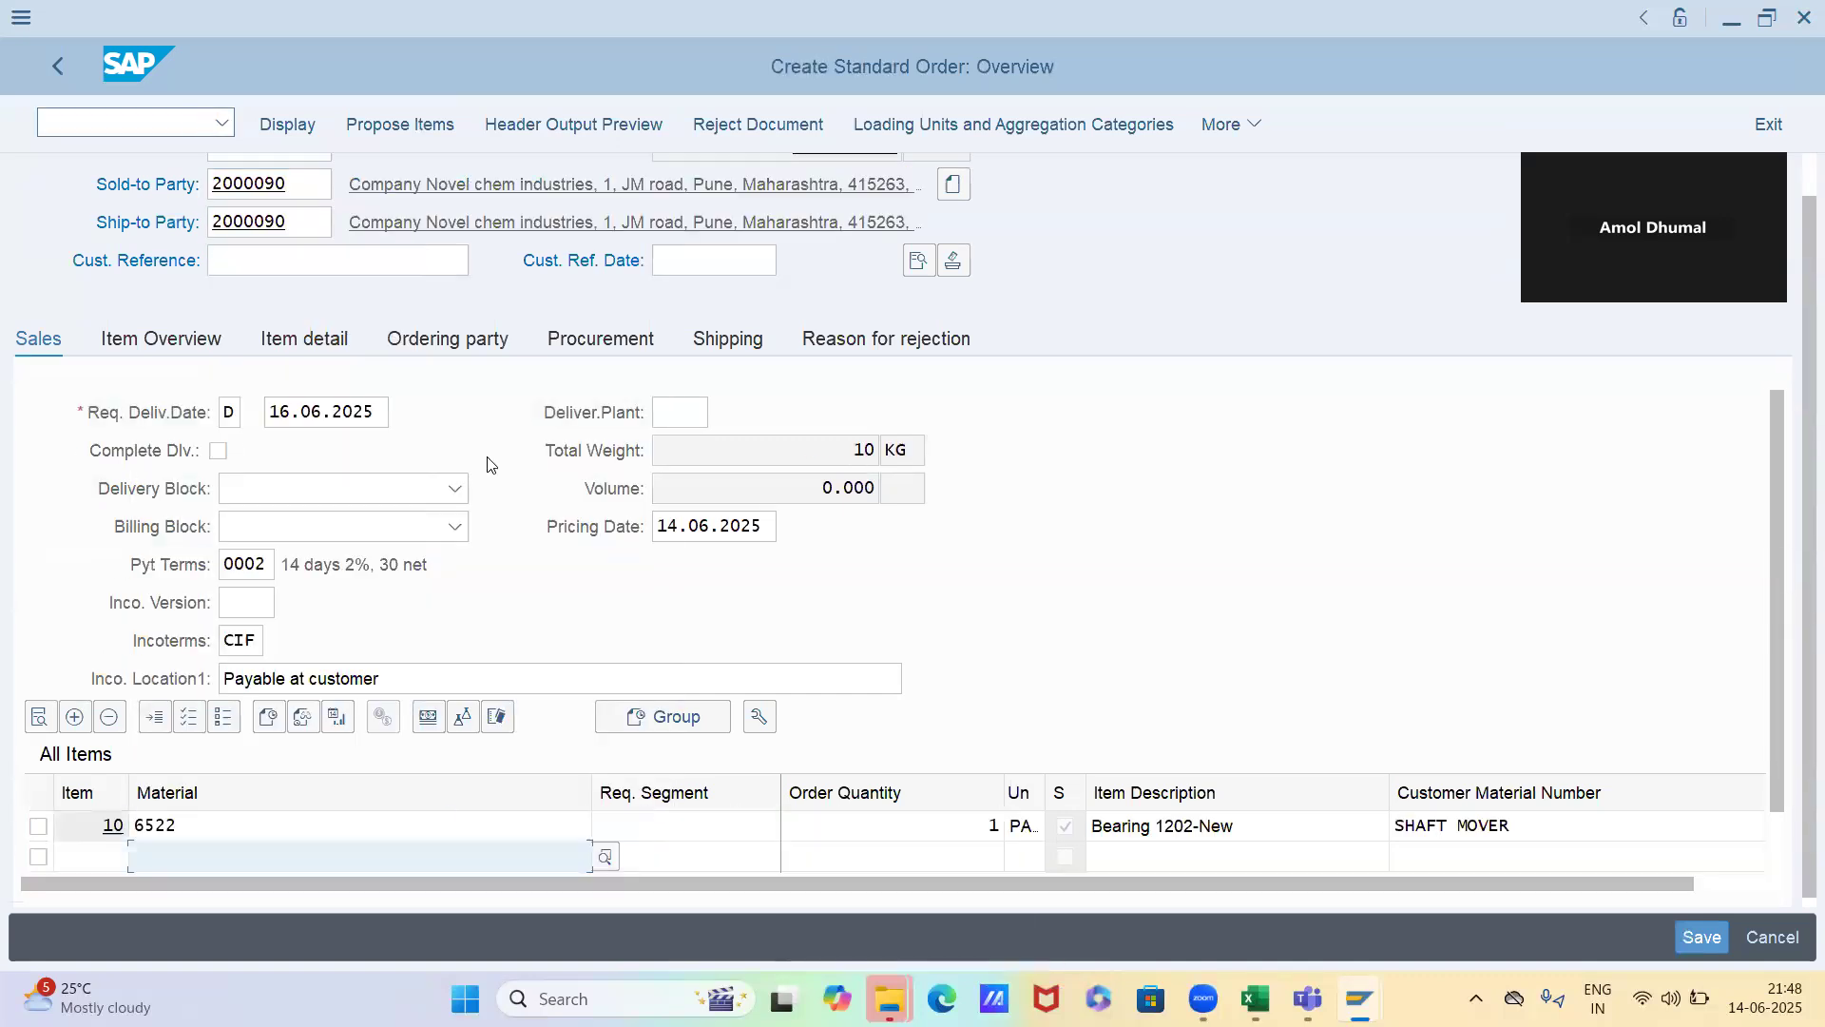
Open the pricing analysis from the conditions of item 10 in the Novel chem Industries order and expand condition type PR00
{"action": "double_click", "coordinate": [645, 826]}
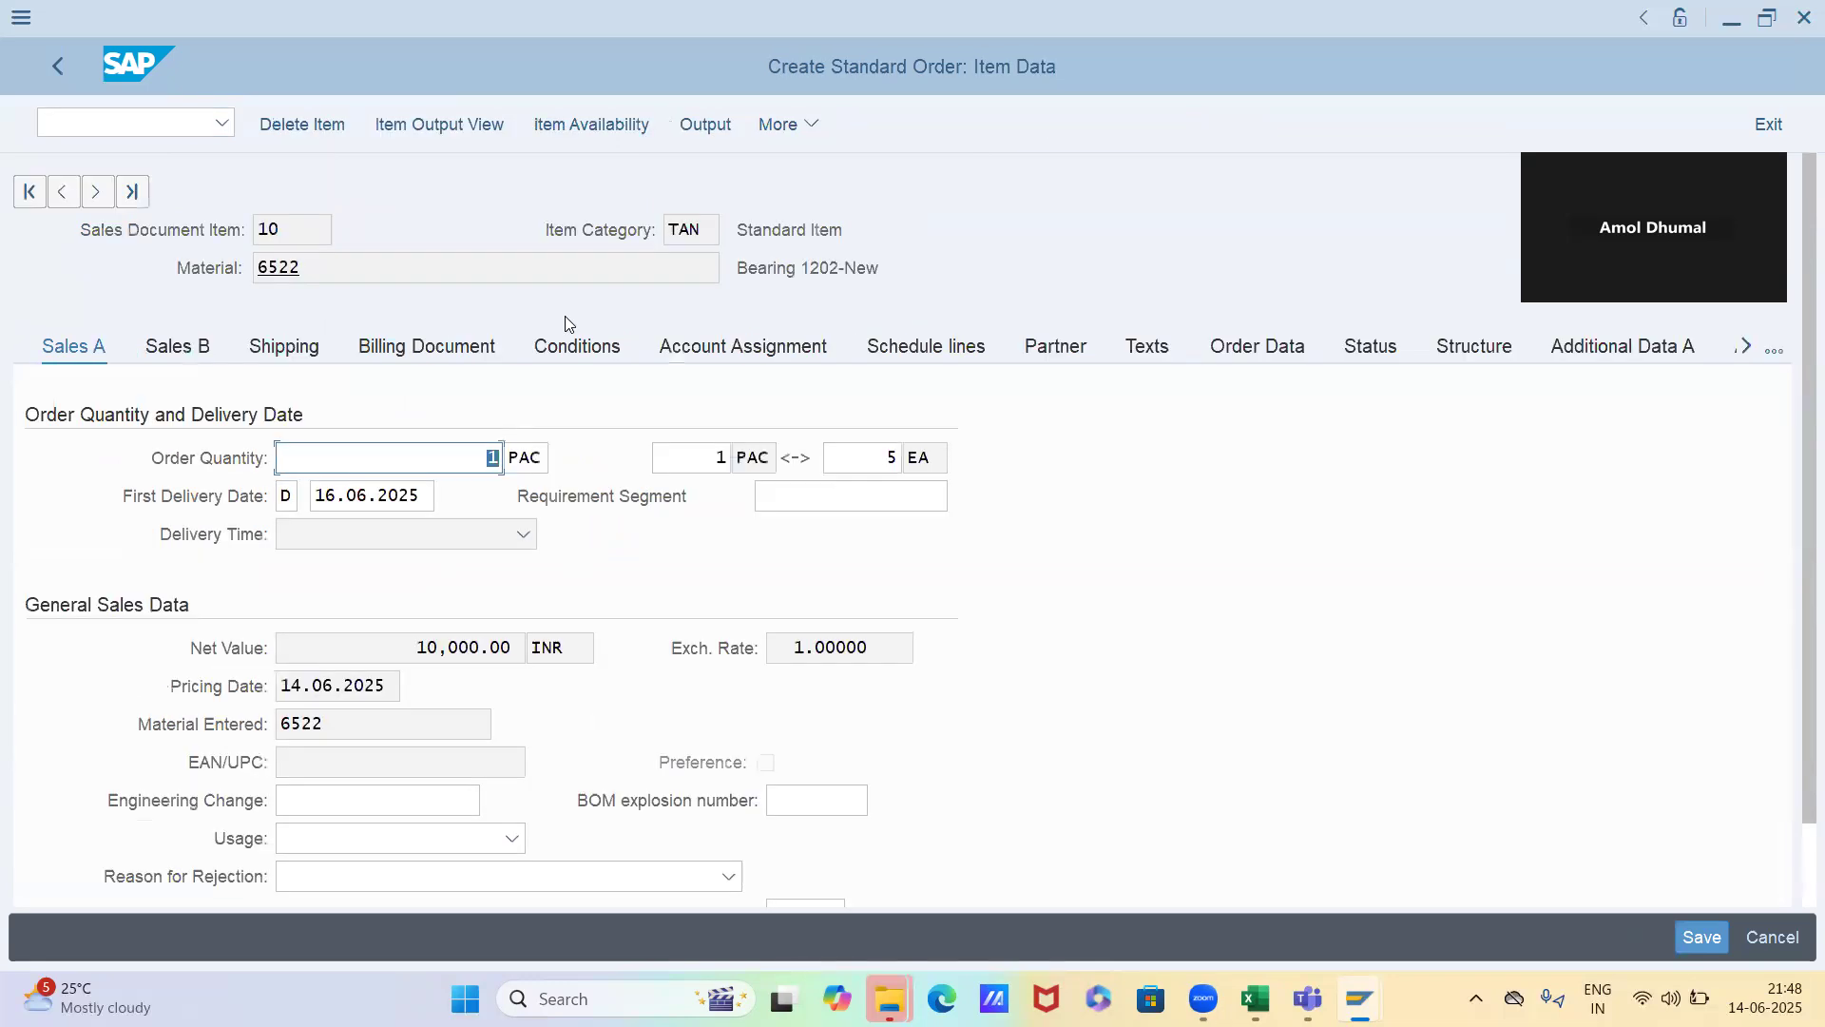
{"action": "left_click", "coordinate": [574, 348]}
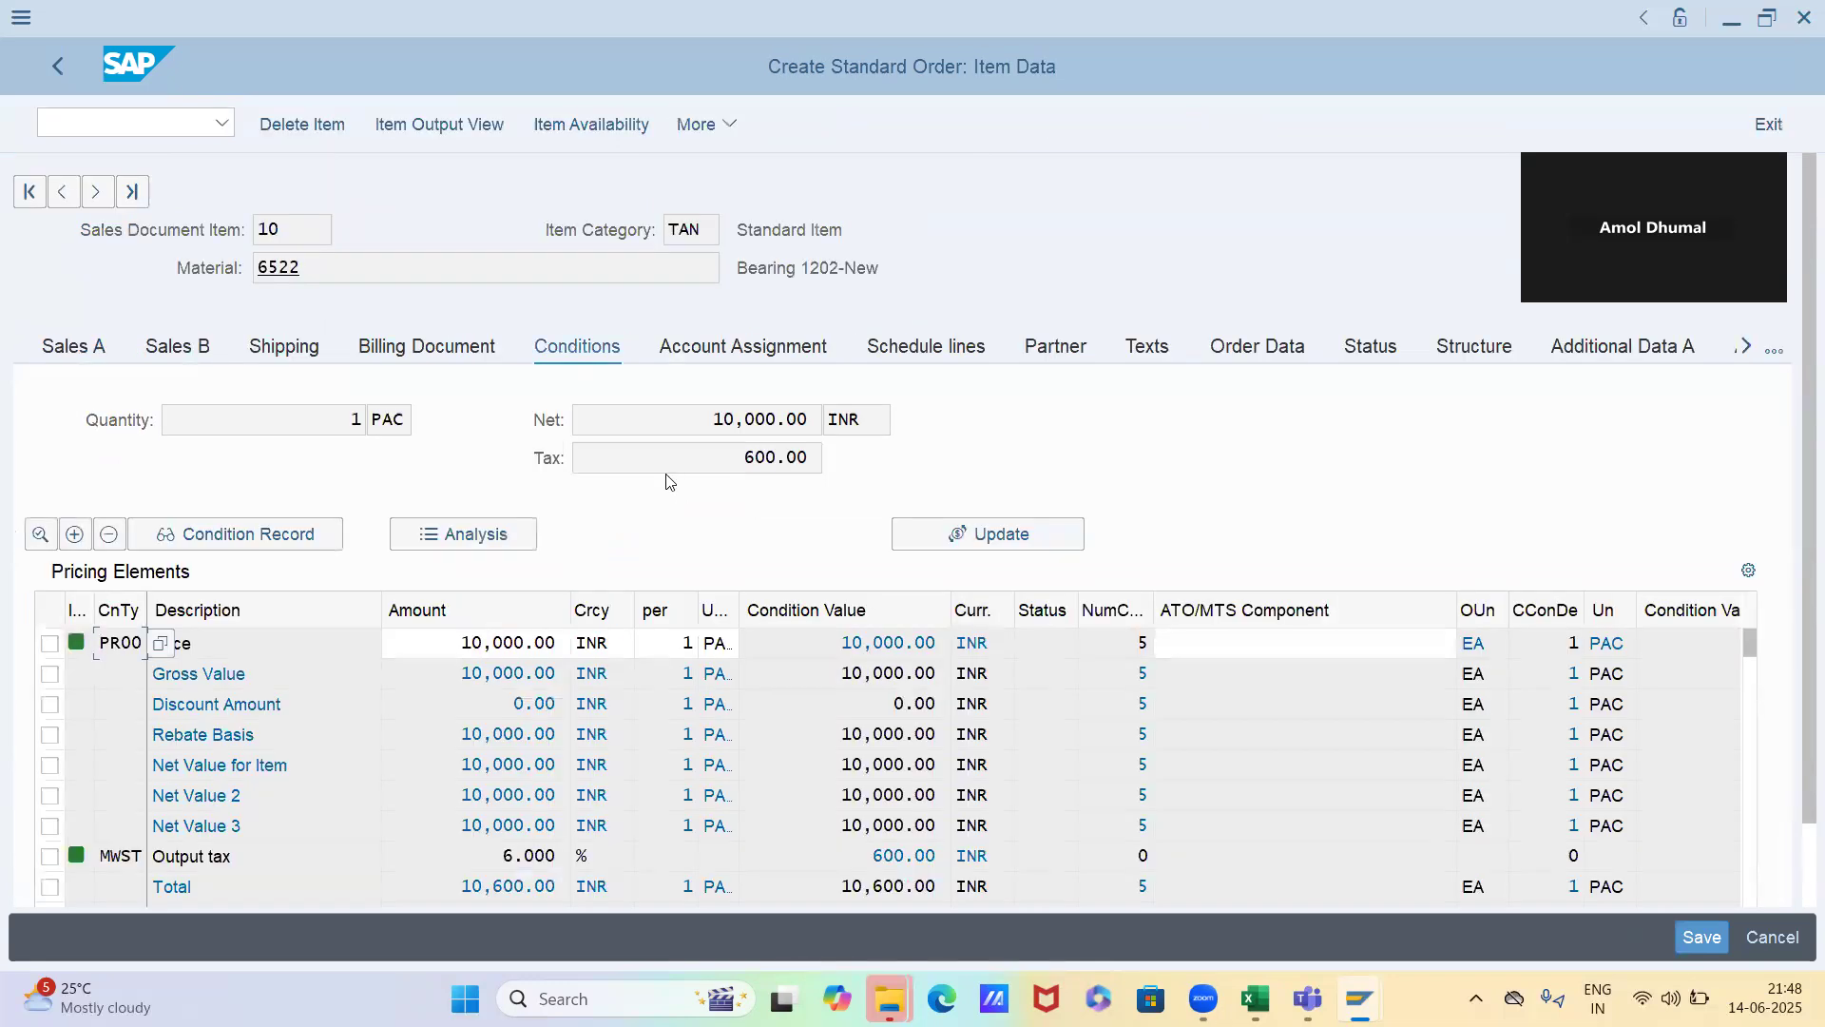
{"action": "left_click", "coordinate": [496, 641]}
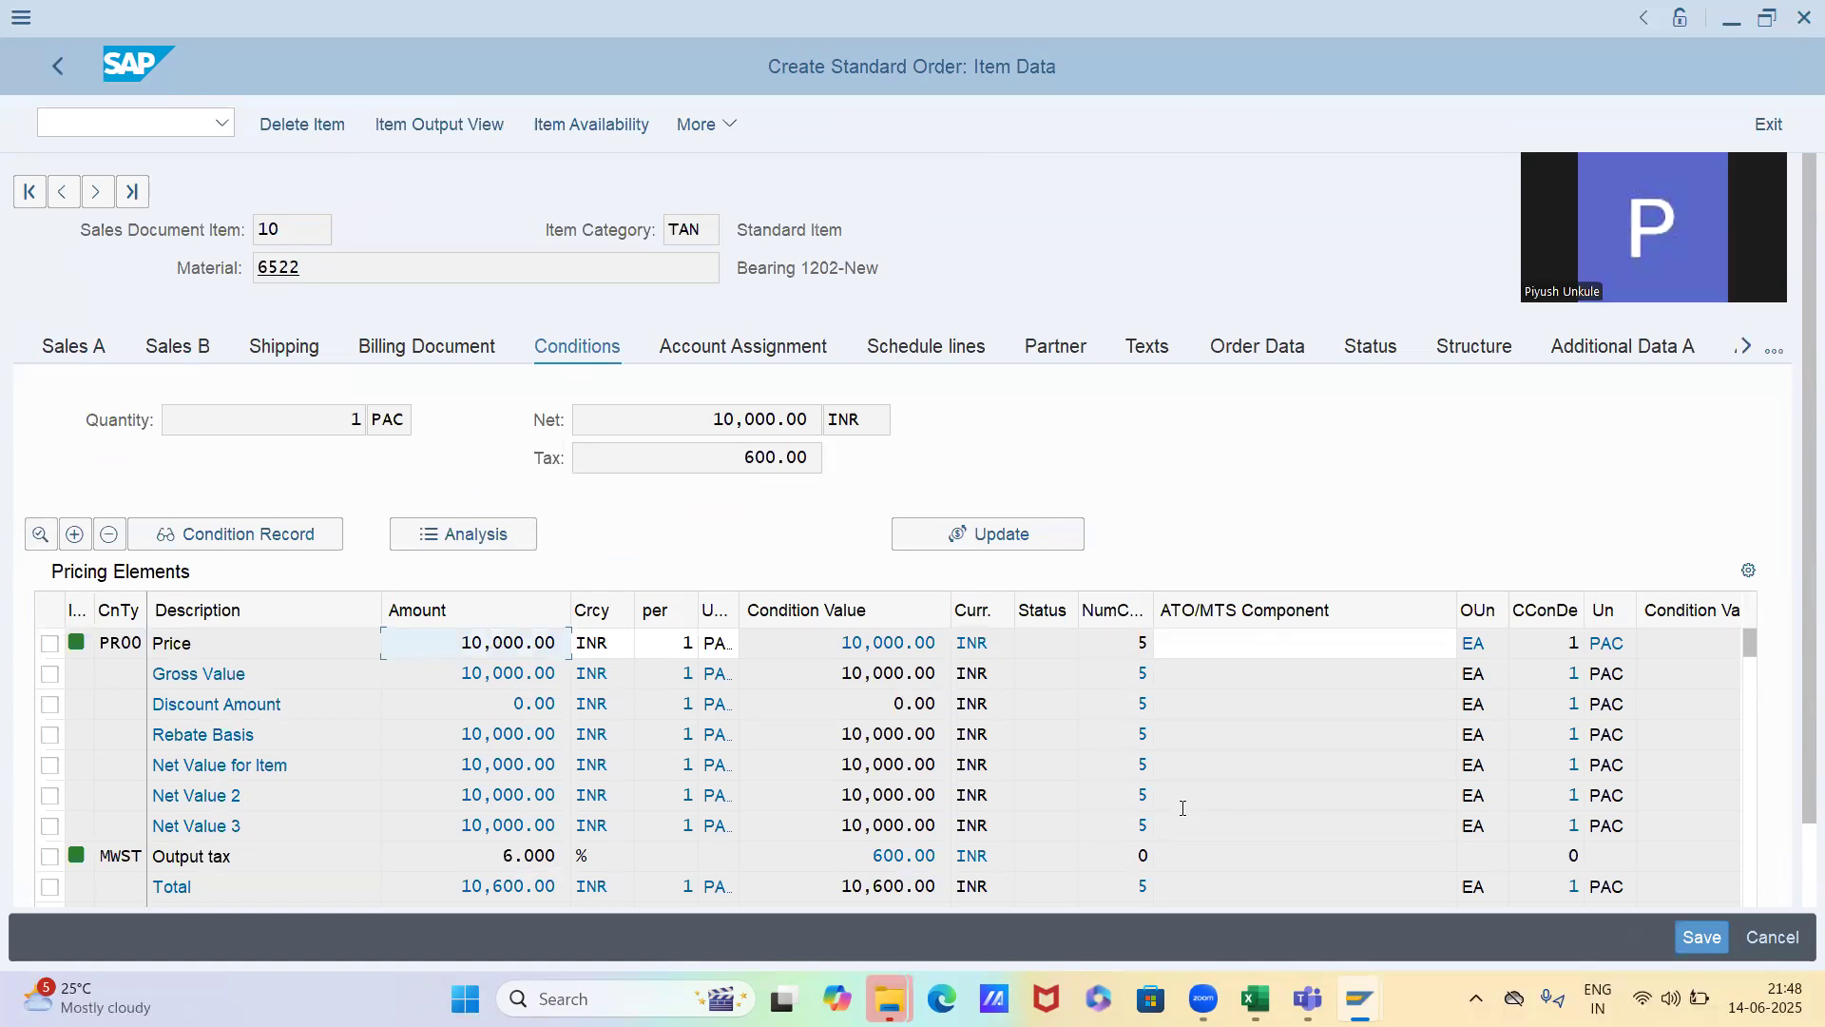
{"action": "left_click", "coordinate": [494, 535]}
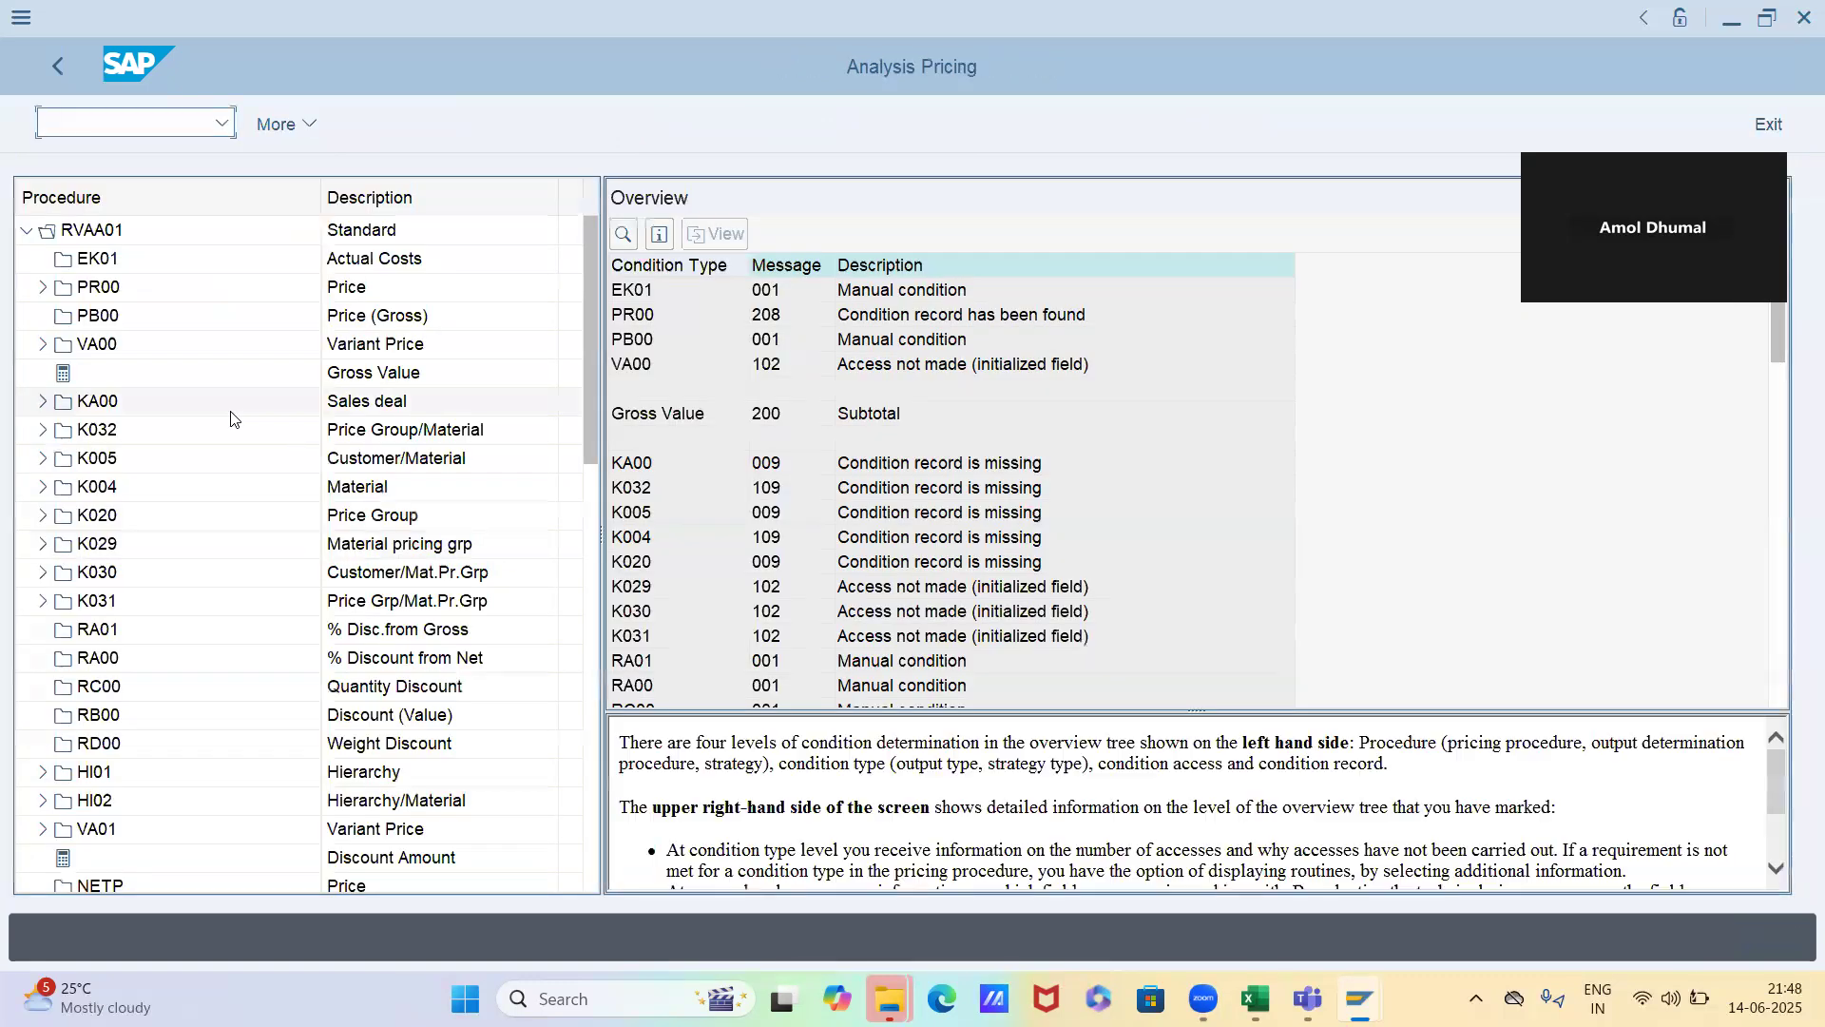
{"action": "double_click", "coordinate": [95, 287]}
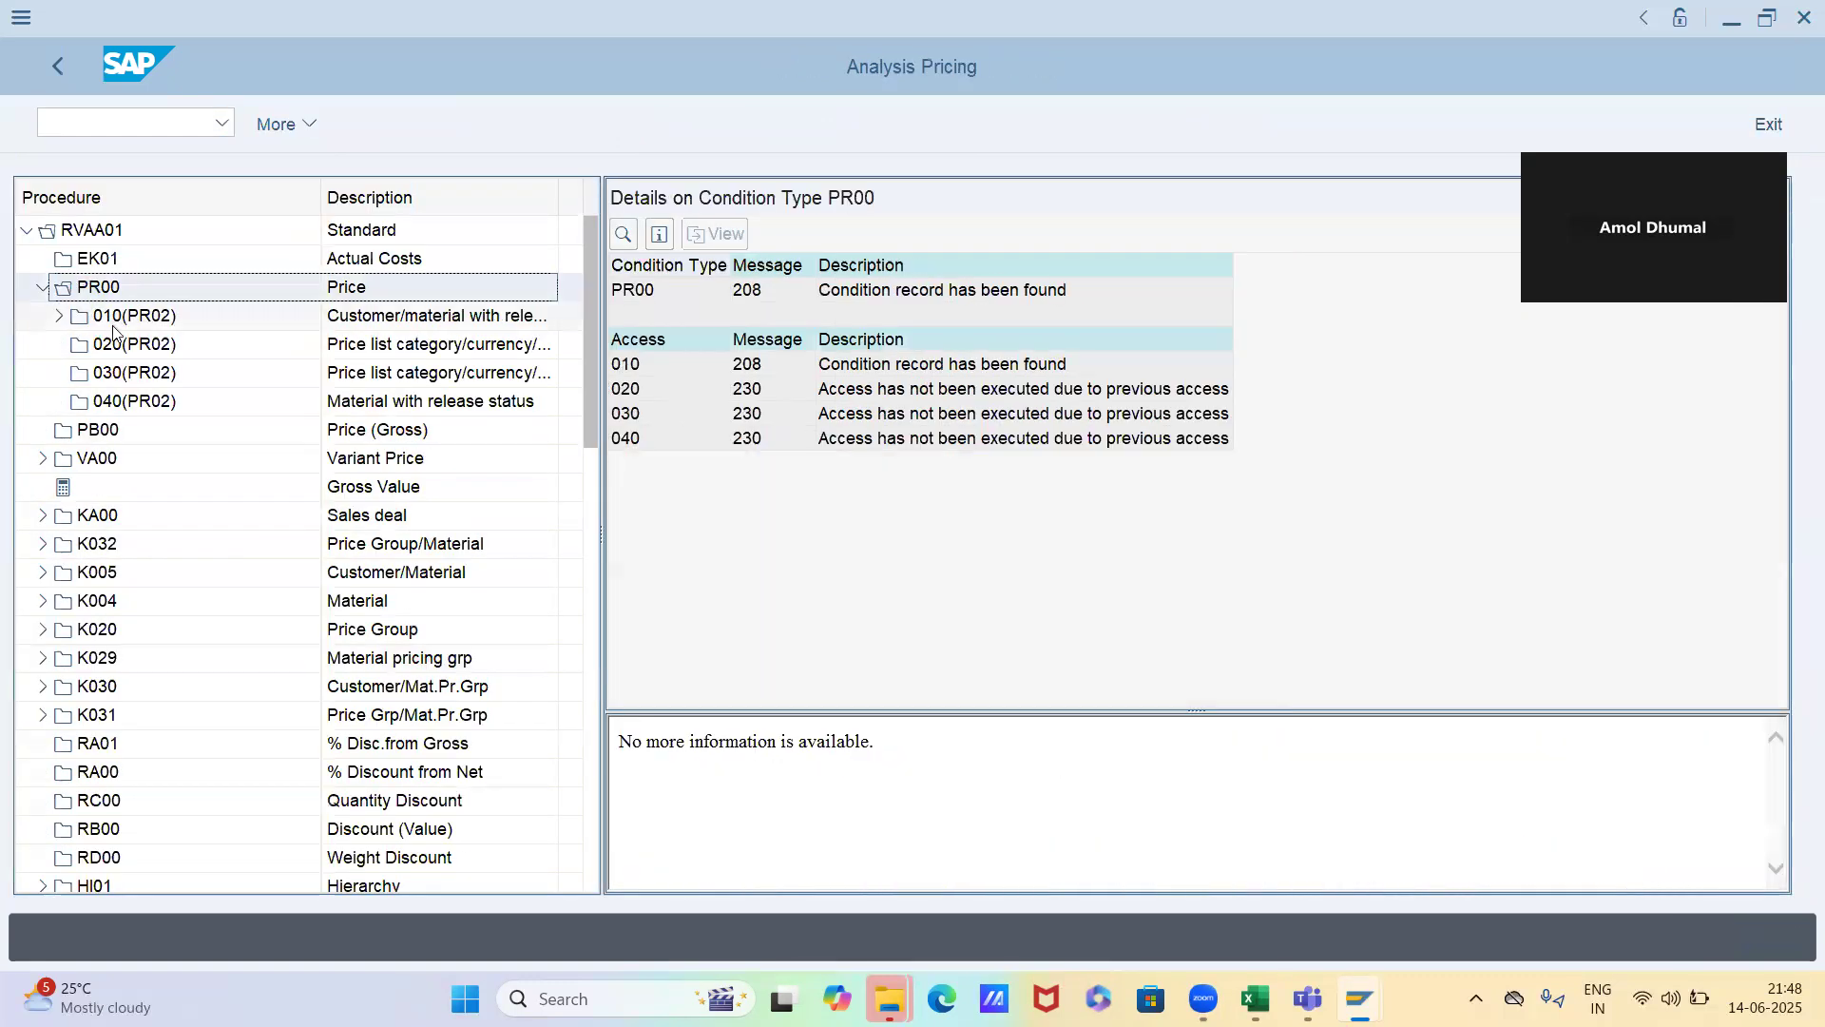
Examine access 010 of PR00, checking the sales organization, sold-to party and material used to find the condition record
{"action": "double_click", "coordinate": [113, 323]}
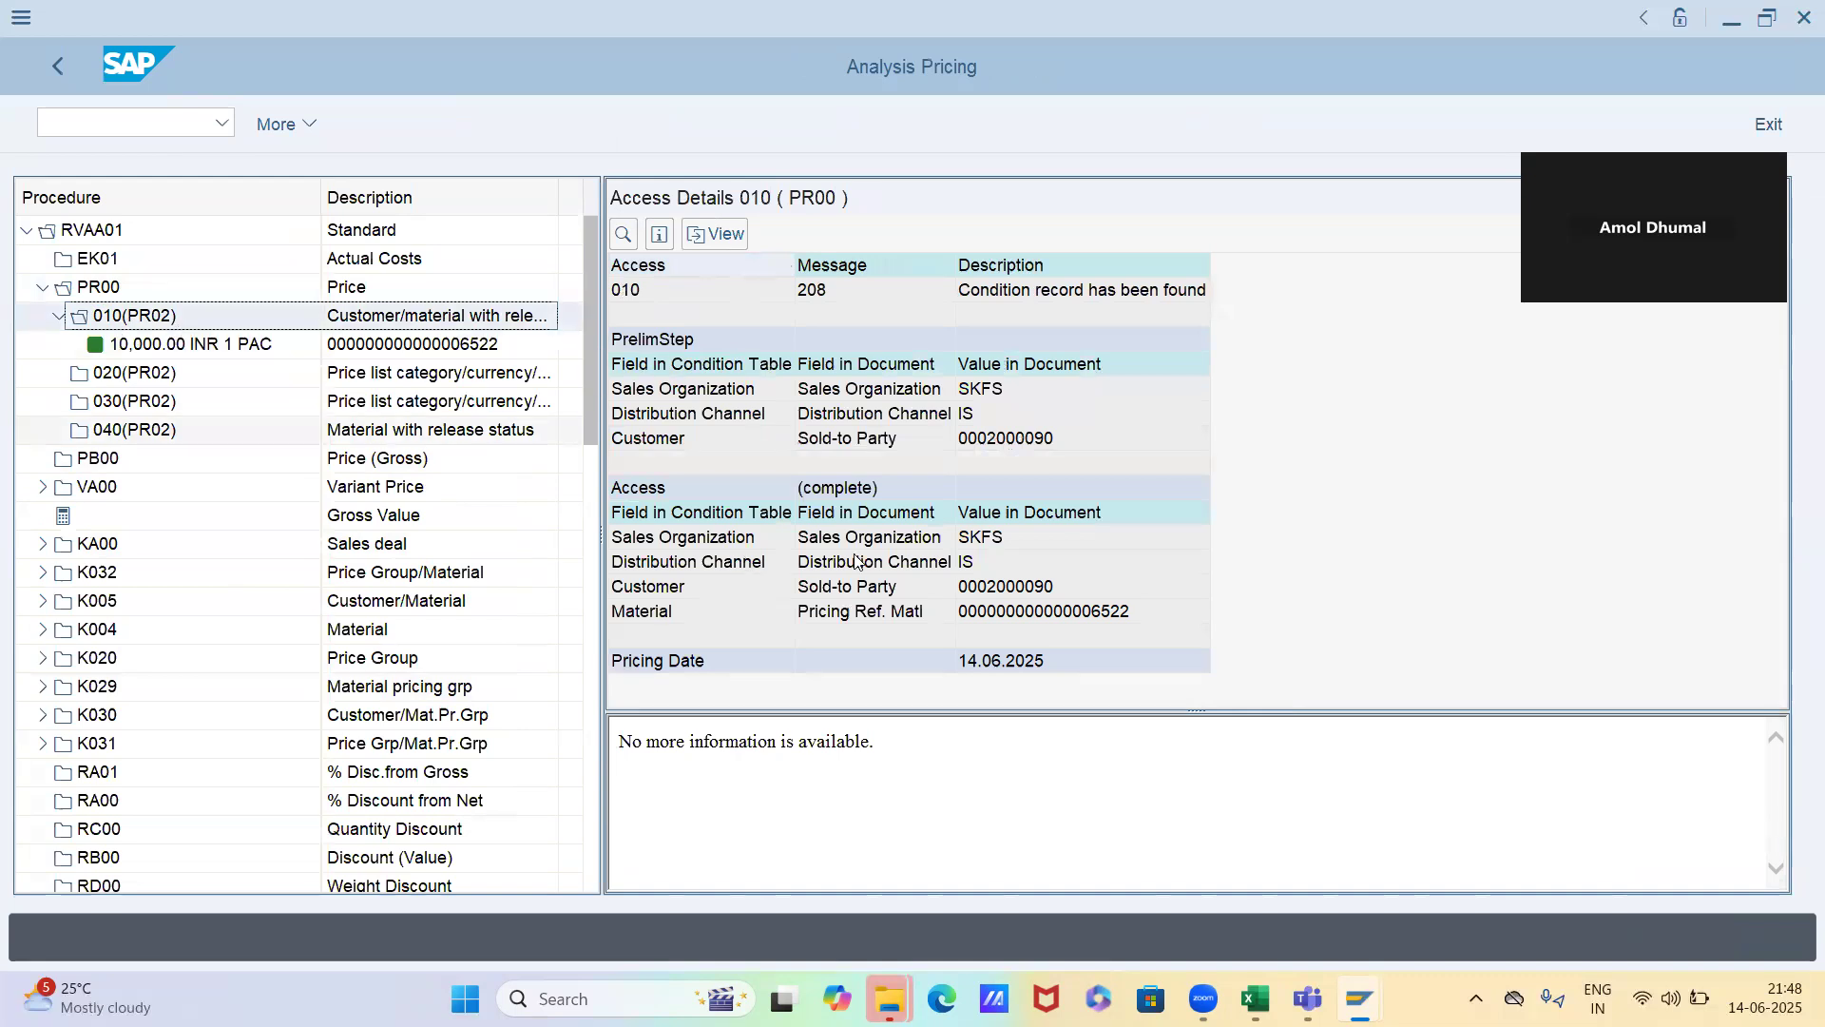
{"action": "left_click", "coordinate": [986, 540]}
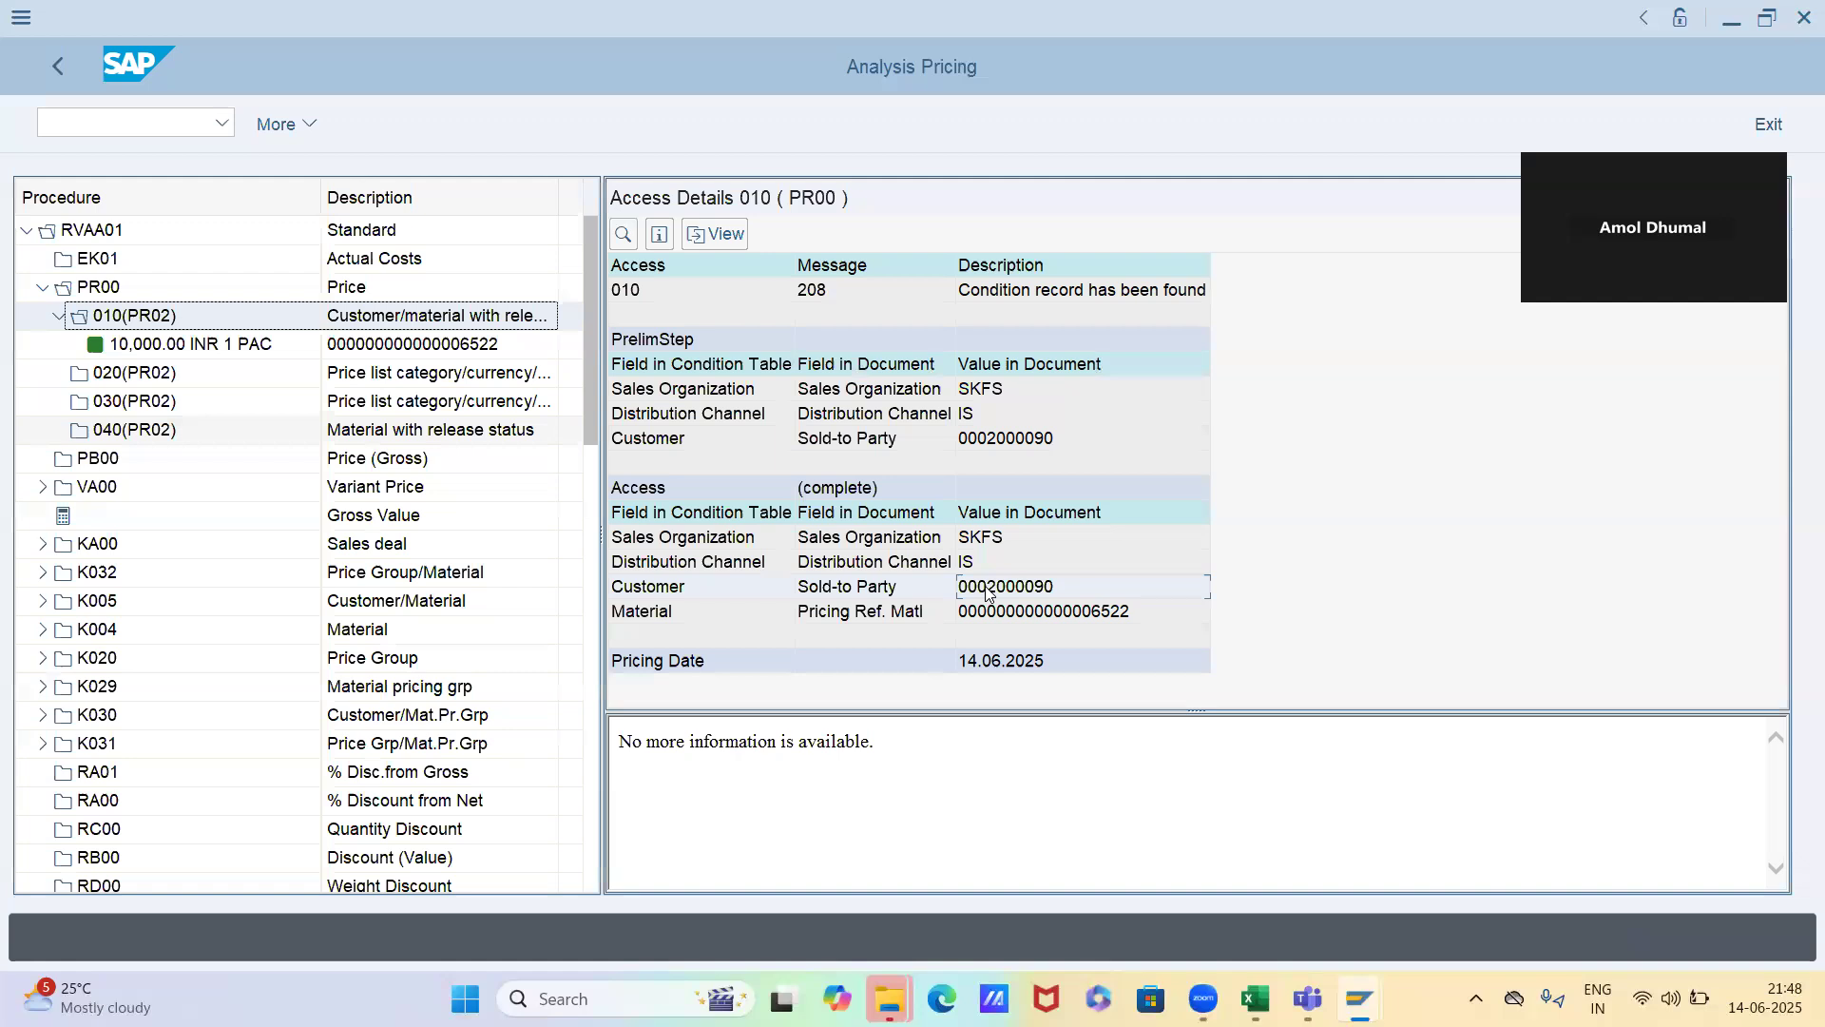
{"action": "left_click", "coordinate": [1001, 621]}
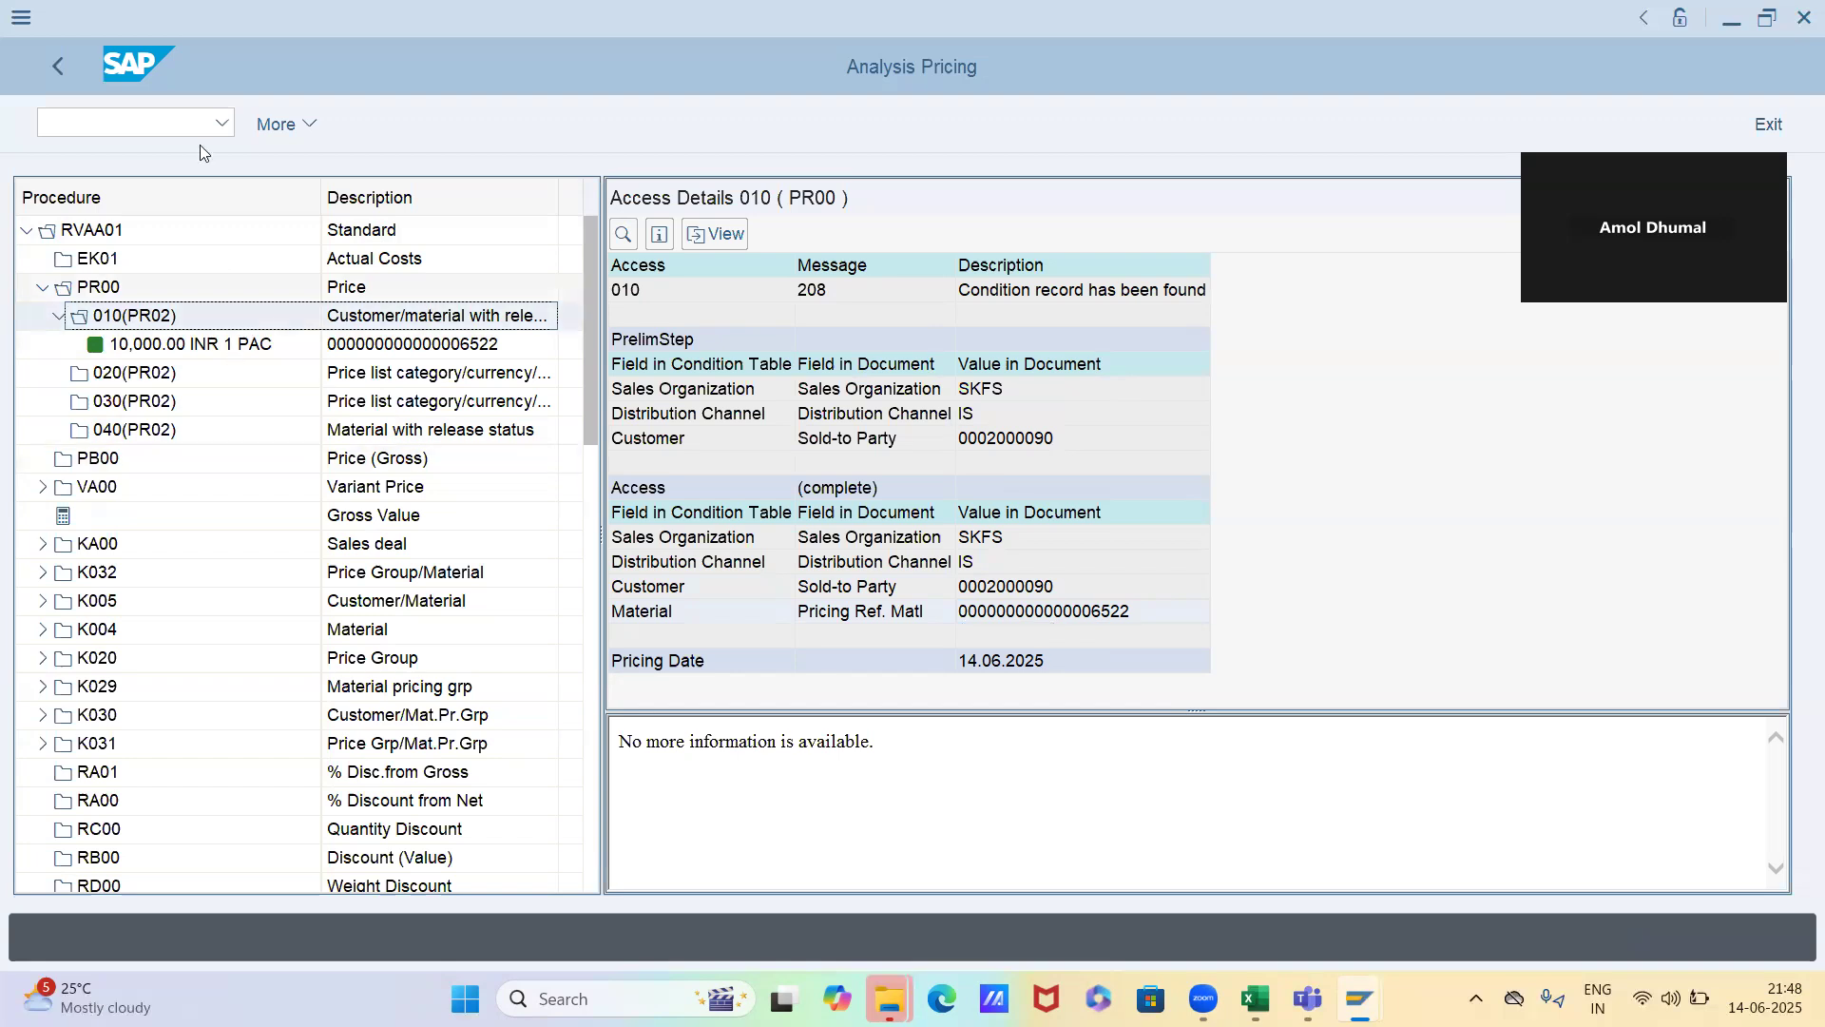
Reopen the pricing analysis from the item conditions and examine accesses 020, 030, 040 and 010 of PR00 in turn
{"action": "left_click", "coordinate": [58, 72]}
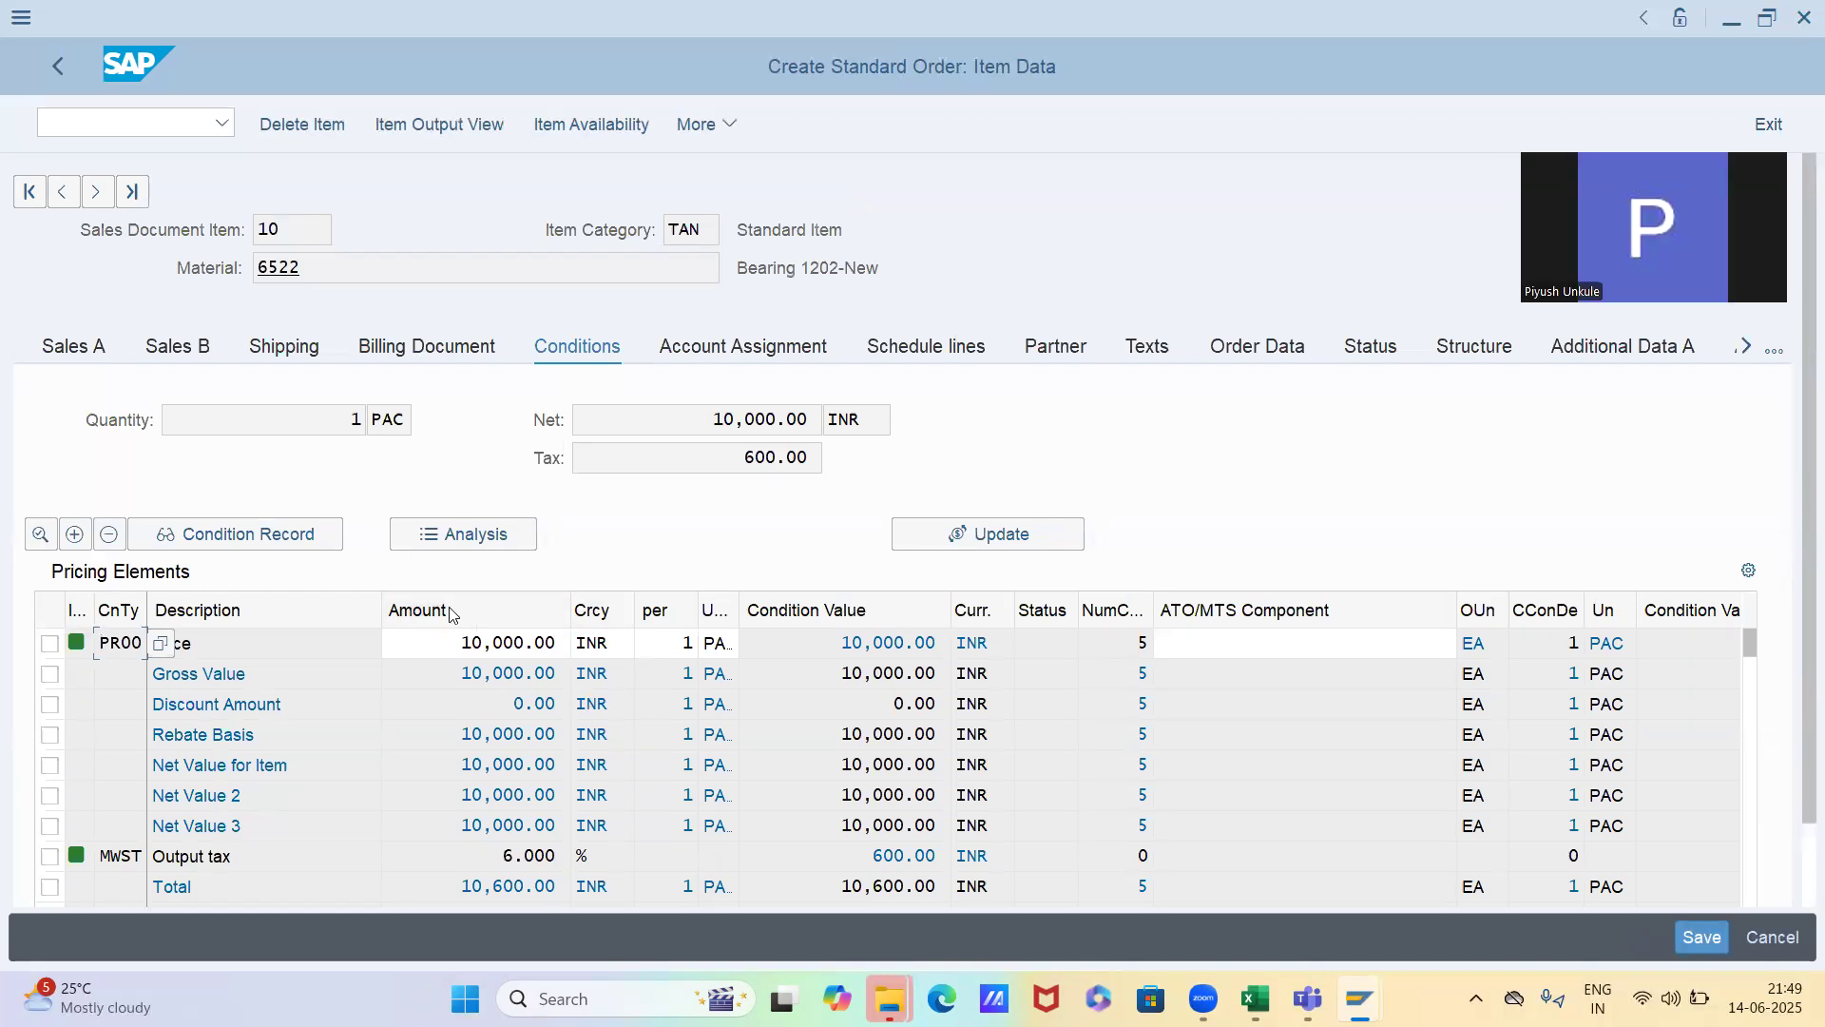
{"action": "left_click", "coordinate": [492, 538]}
{"action": "left_click", "coordinate": [90, 292]}
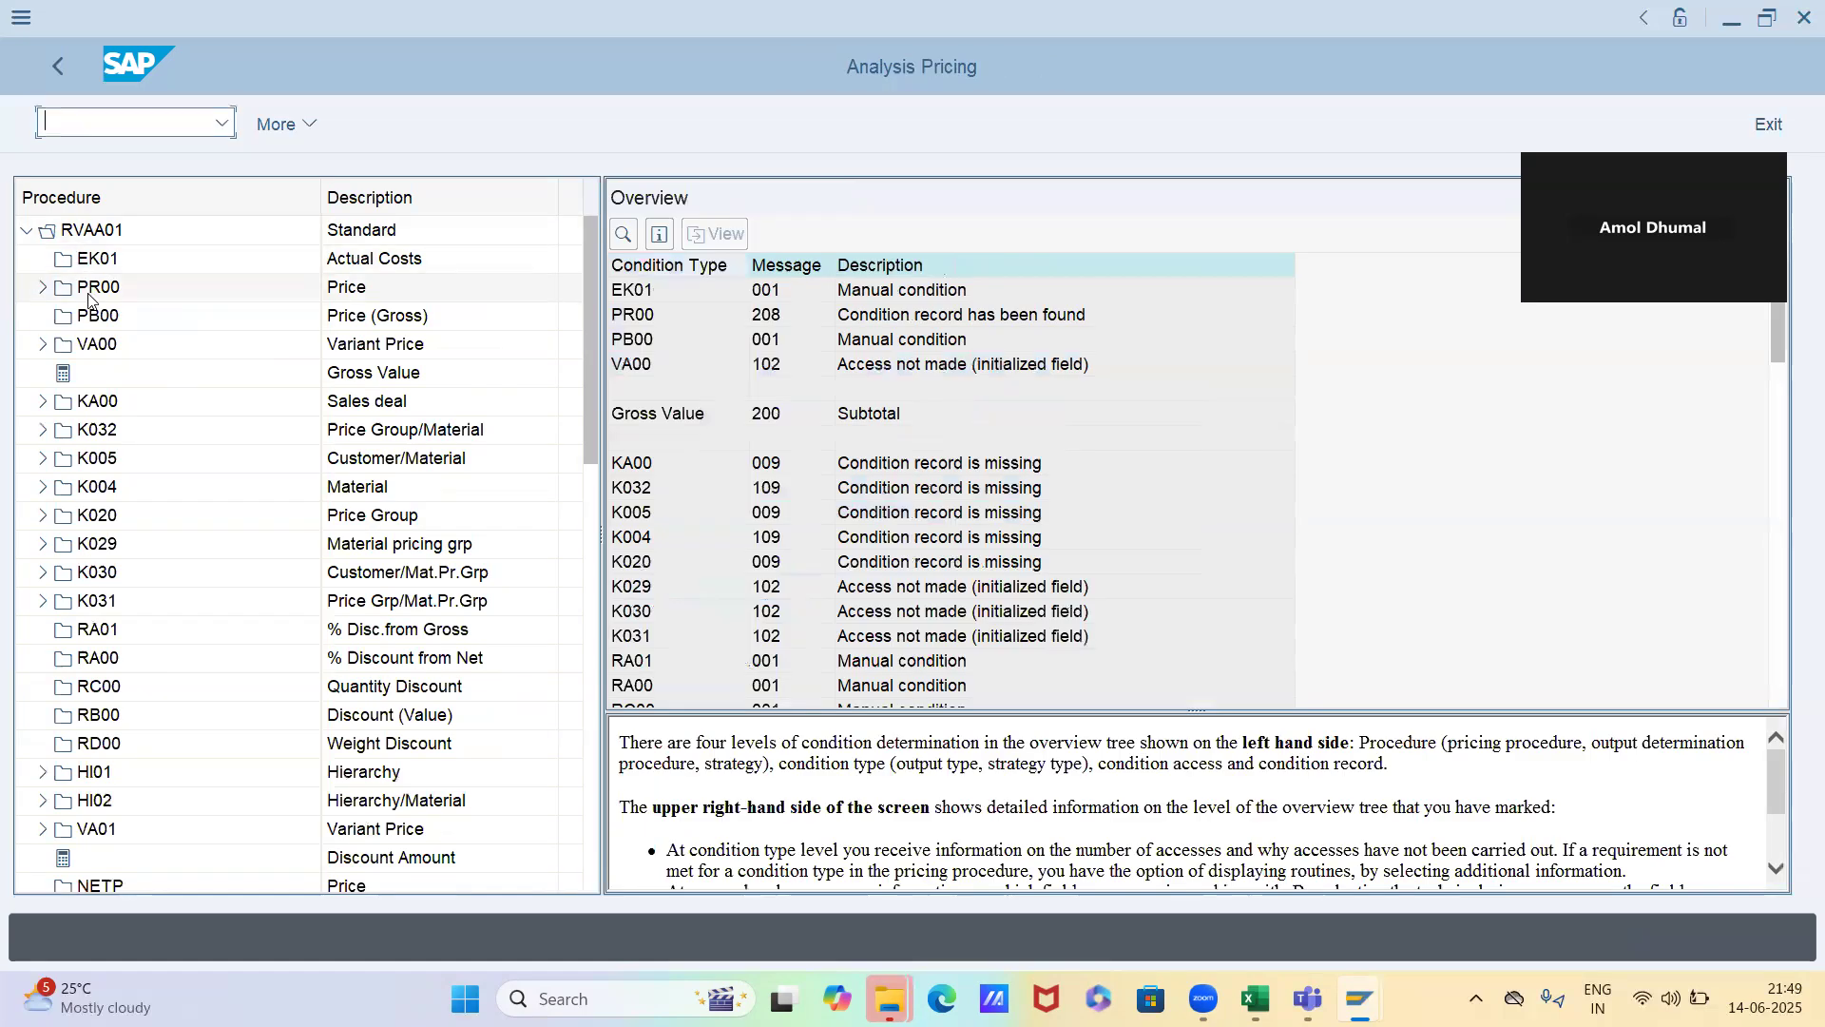
{"action": "left_click", "coordinate": [138, 346]}
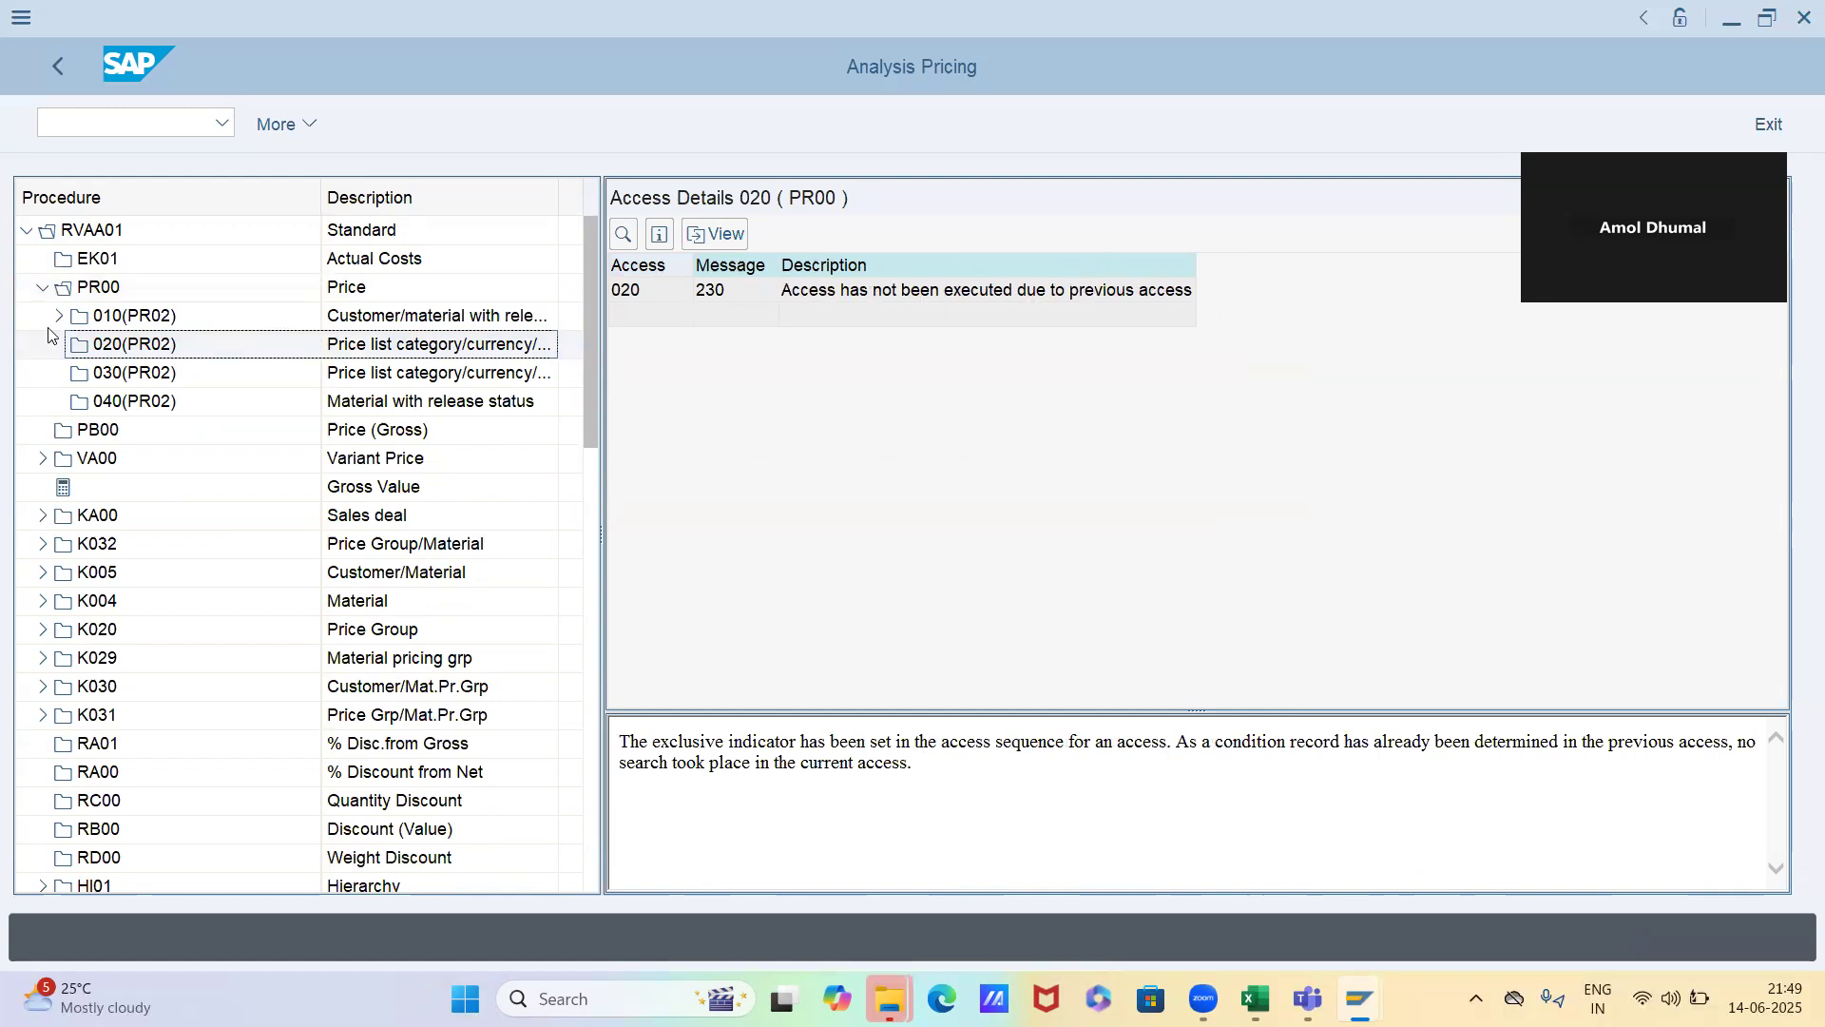
{"action": "left_click", "coordinate": [126, 370]}
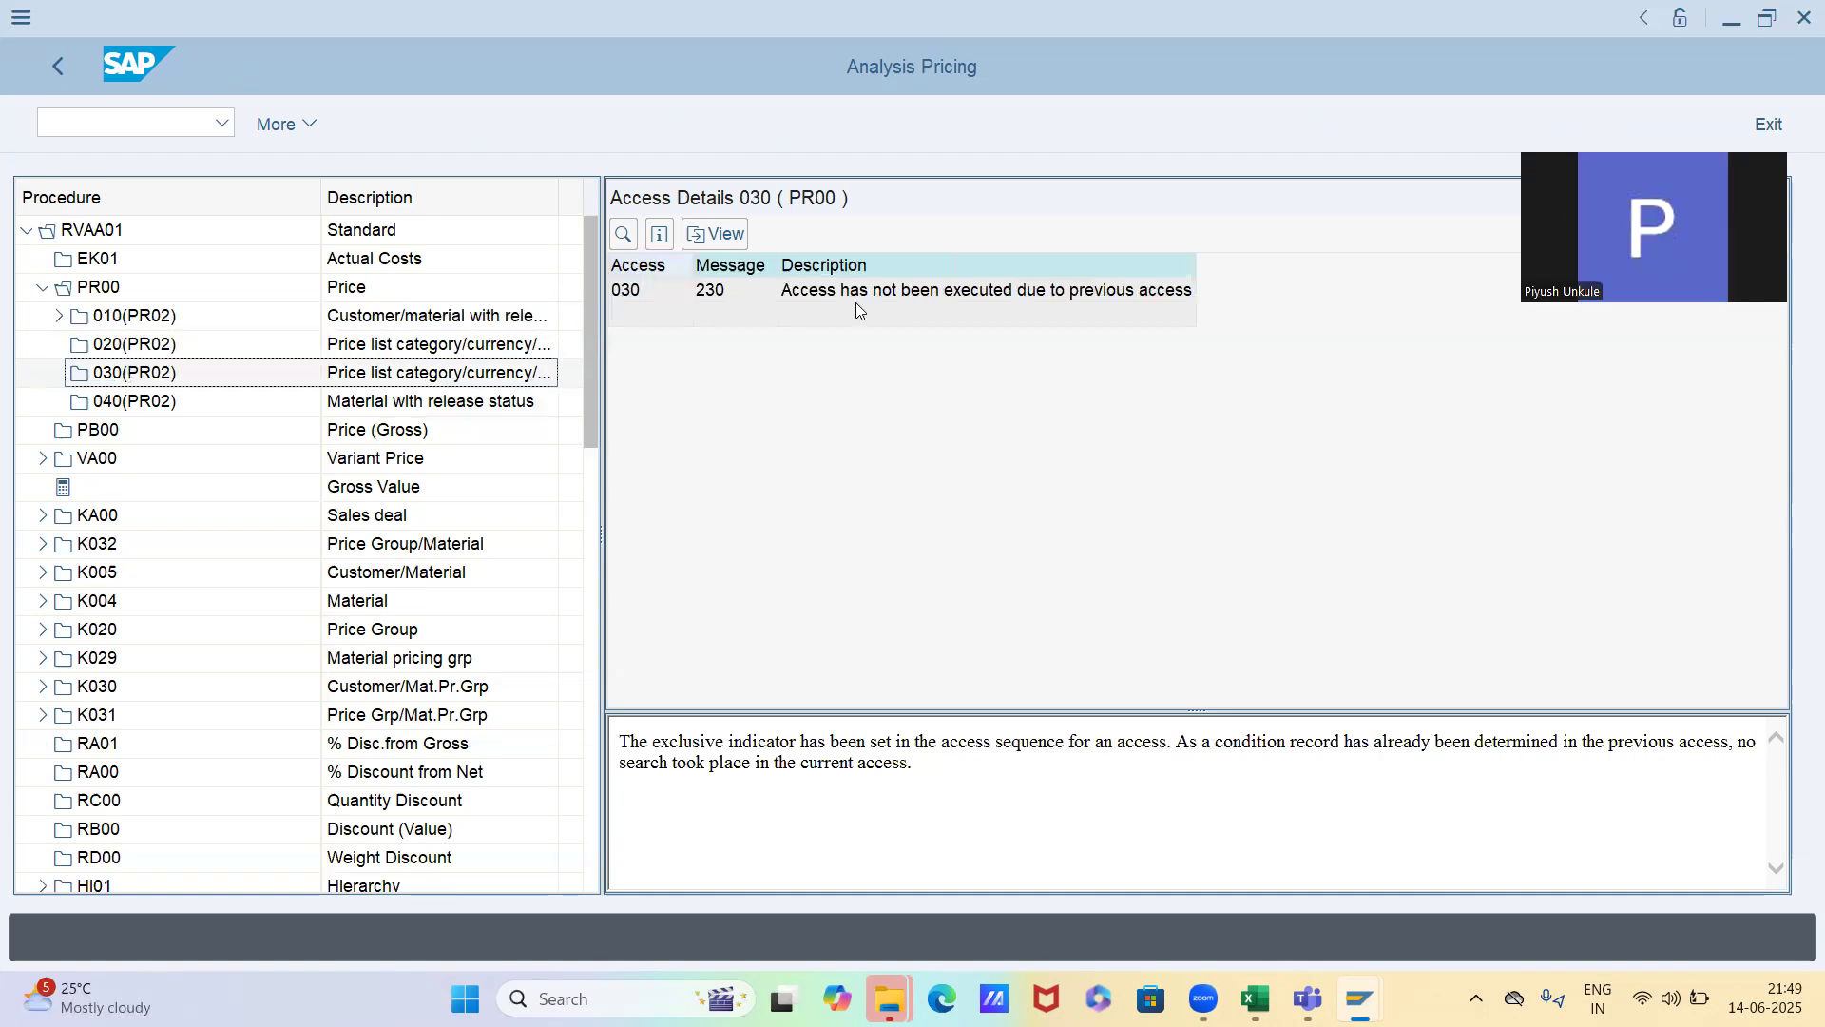
{"action": "left_click", "coordinate": [504, 404]}
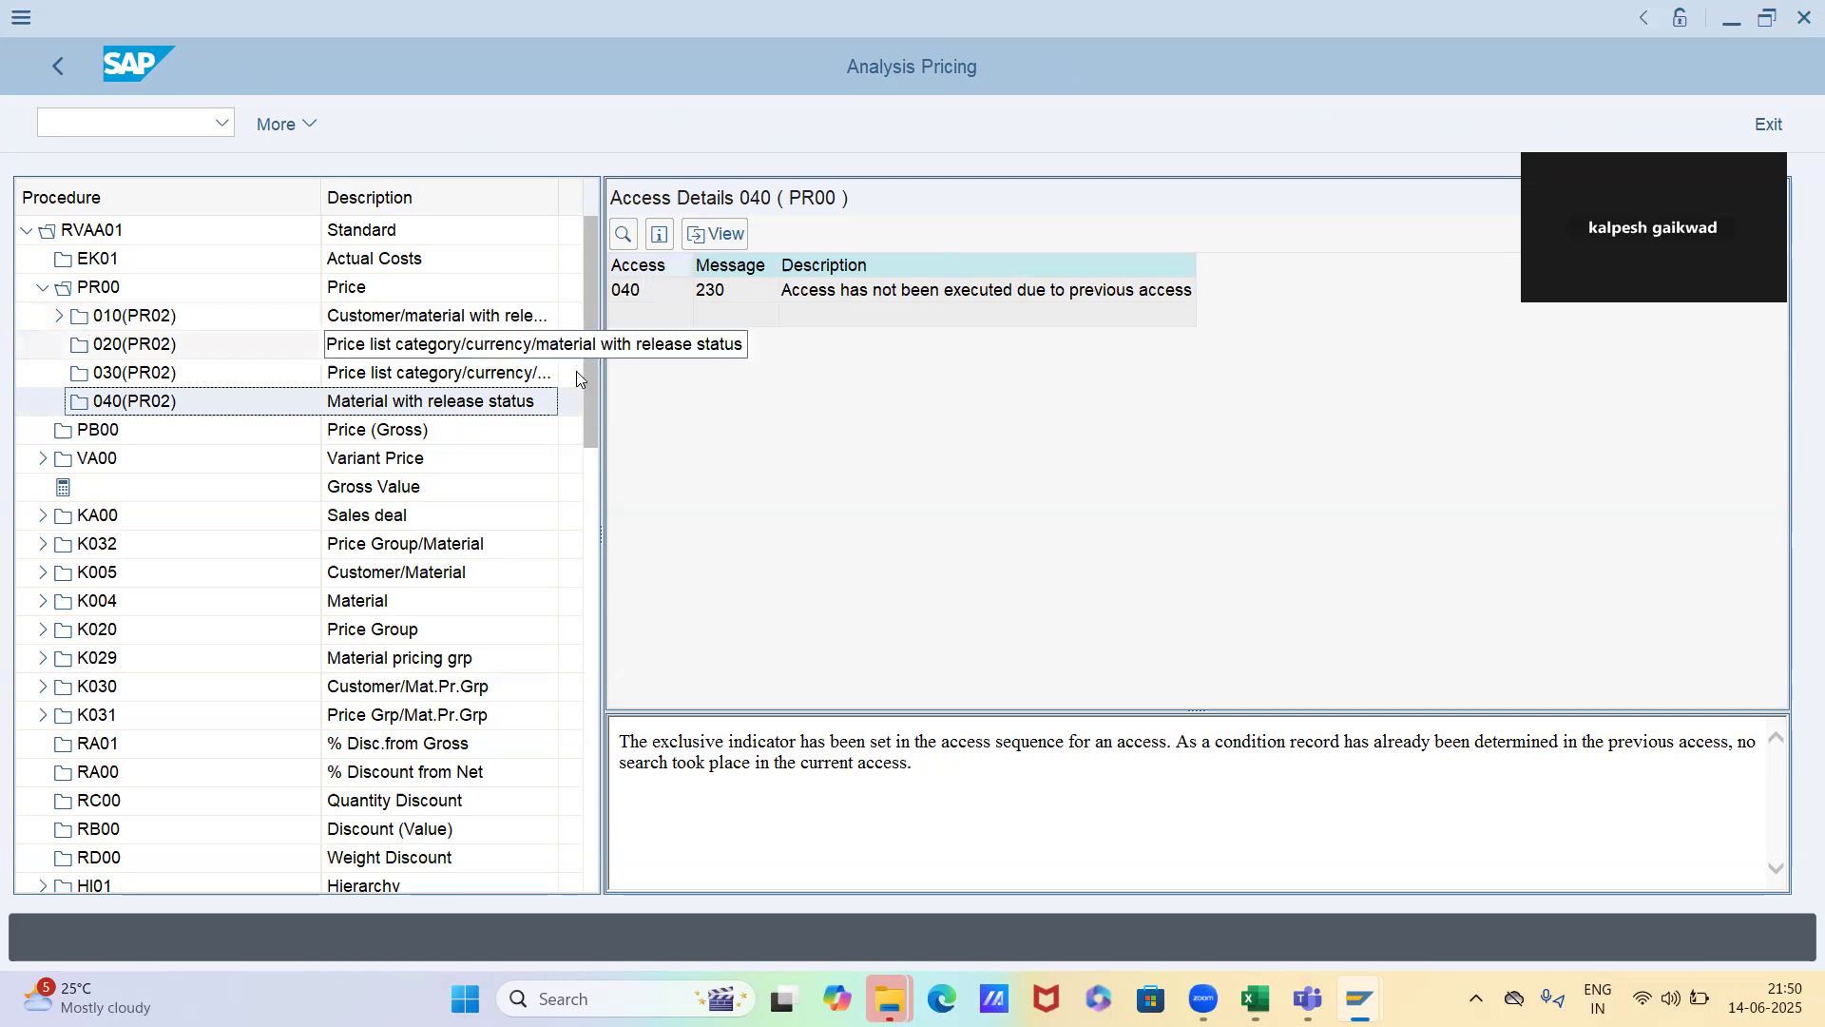
{"action": "double_click", "coordinate": [237, 315]}
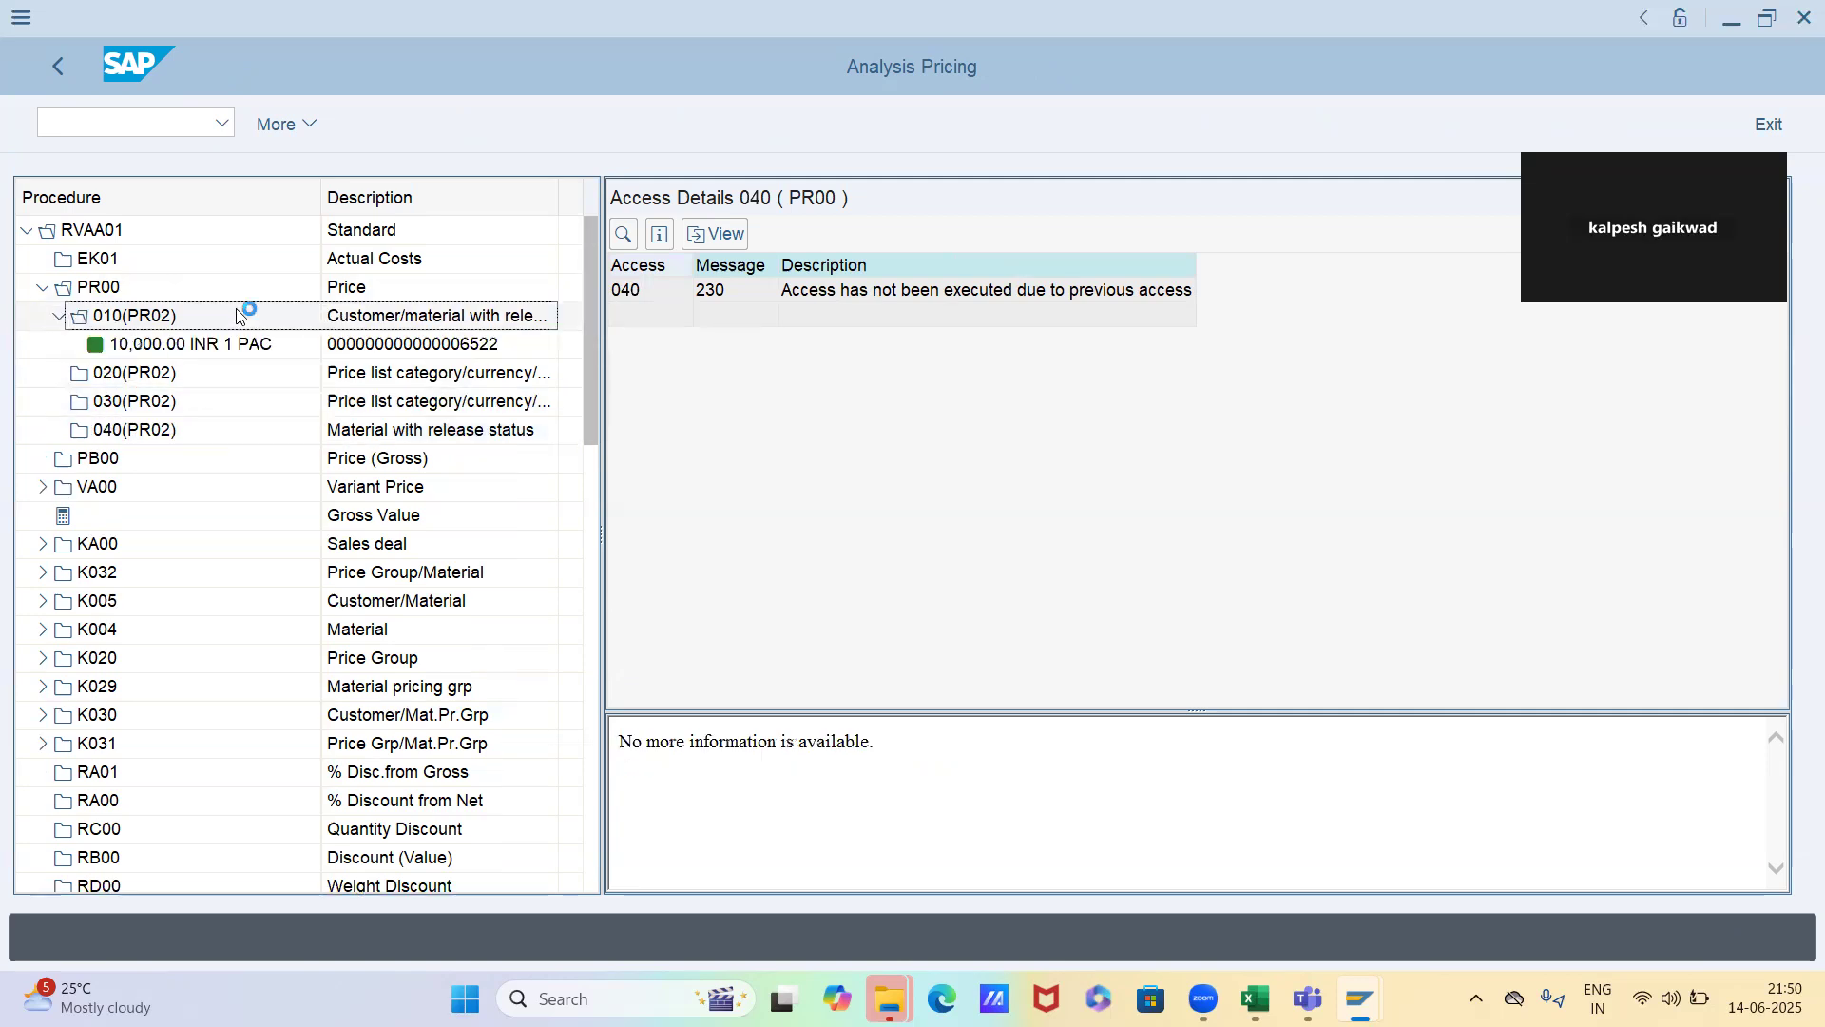
{"action": "left_click", "coordinate": [1050, 295]}
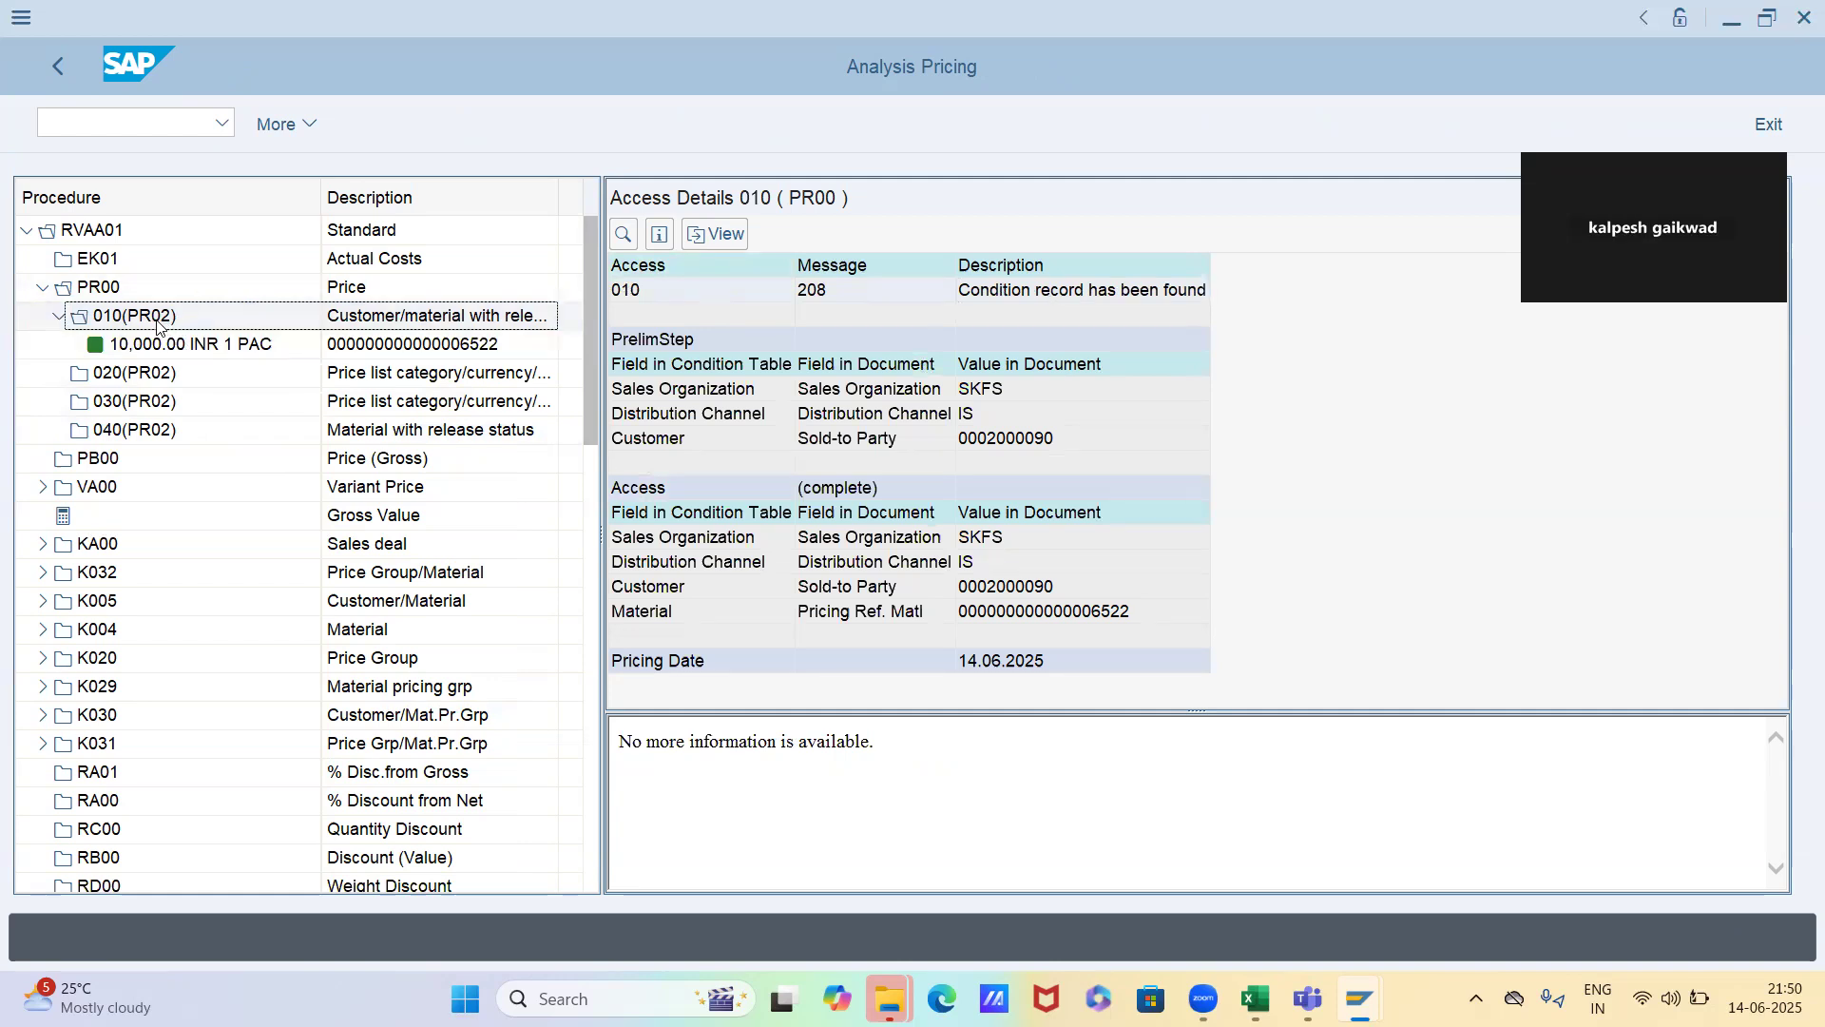
Switch to the first order's pricing analysis and review the PR00 overview and the details of accesses 010 and 040
{"action": "key", "text": "alt+Tab"}
{"action": "left_click", "coordinate": [58, 404]}
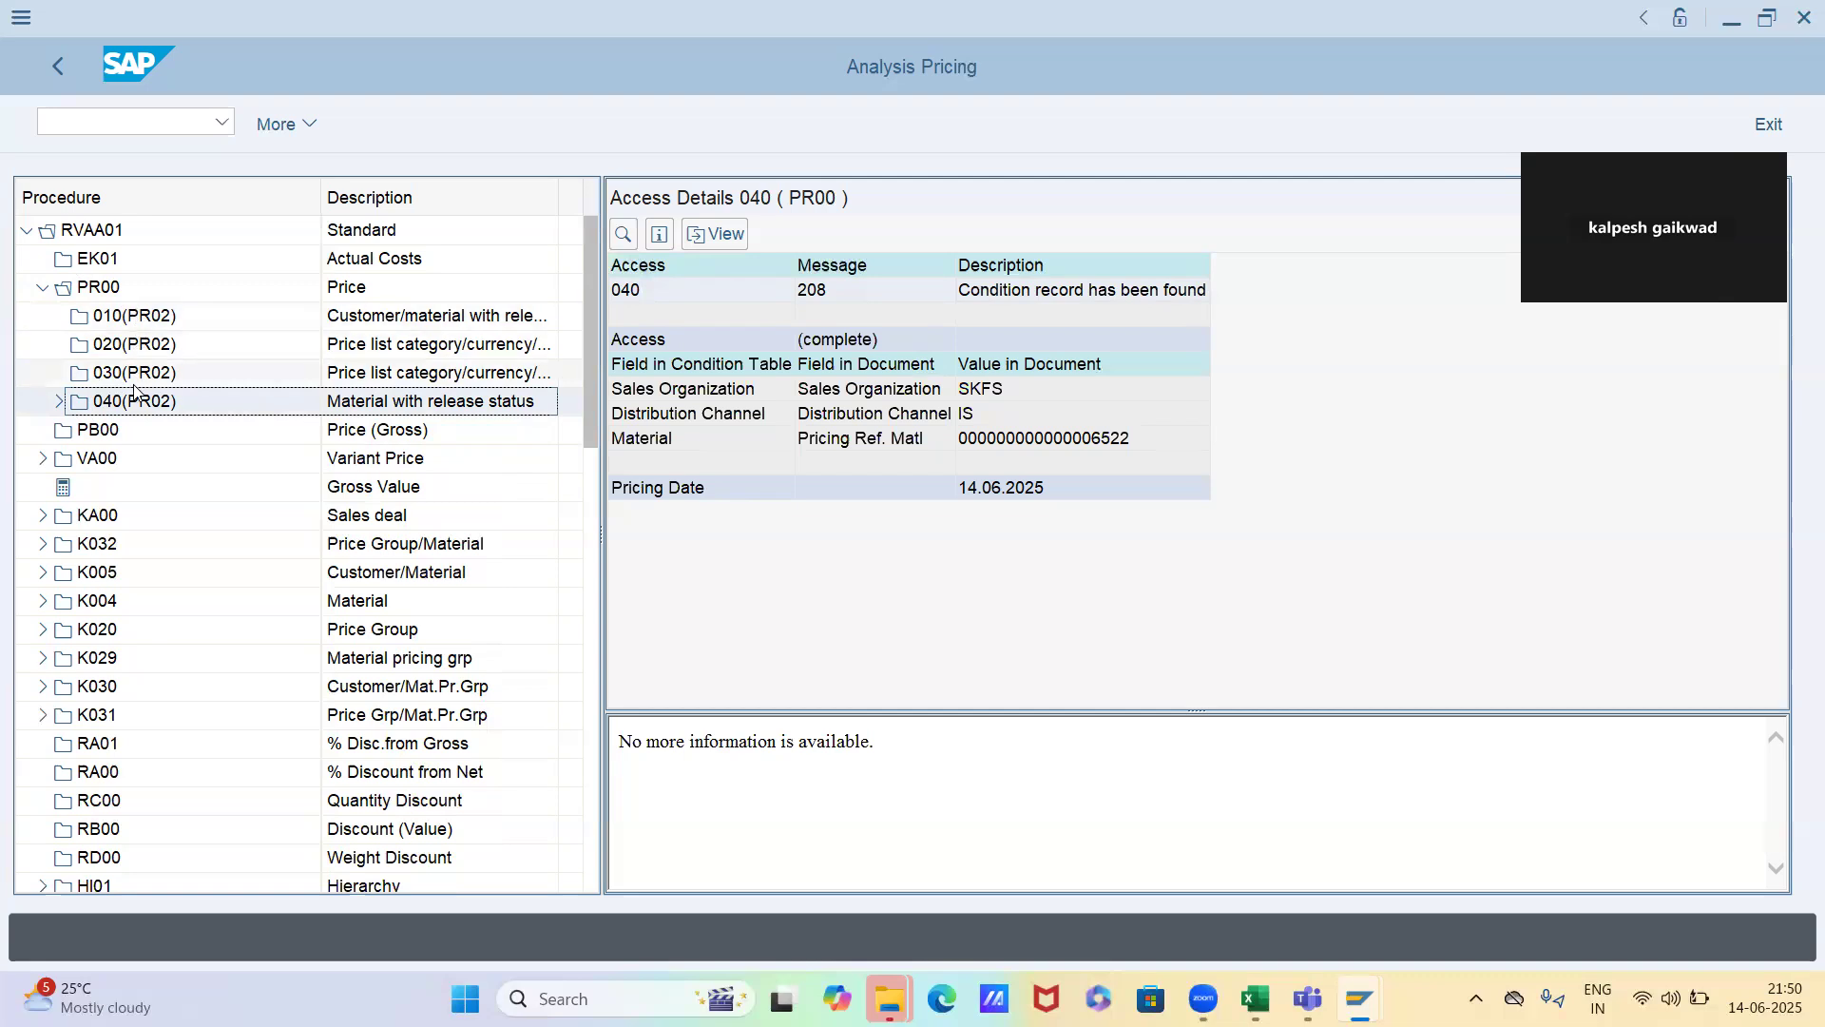
{"action": "left_click", "coordinate": [142, 288]}
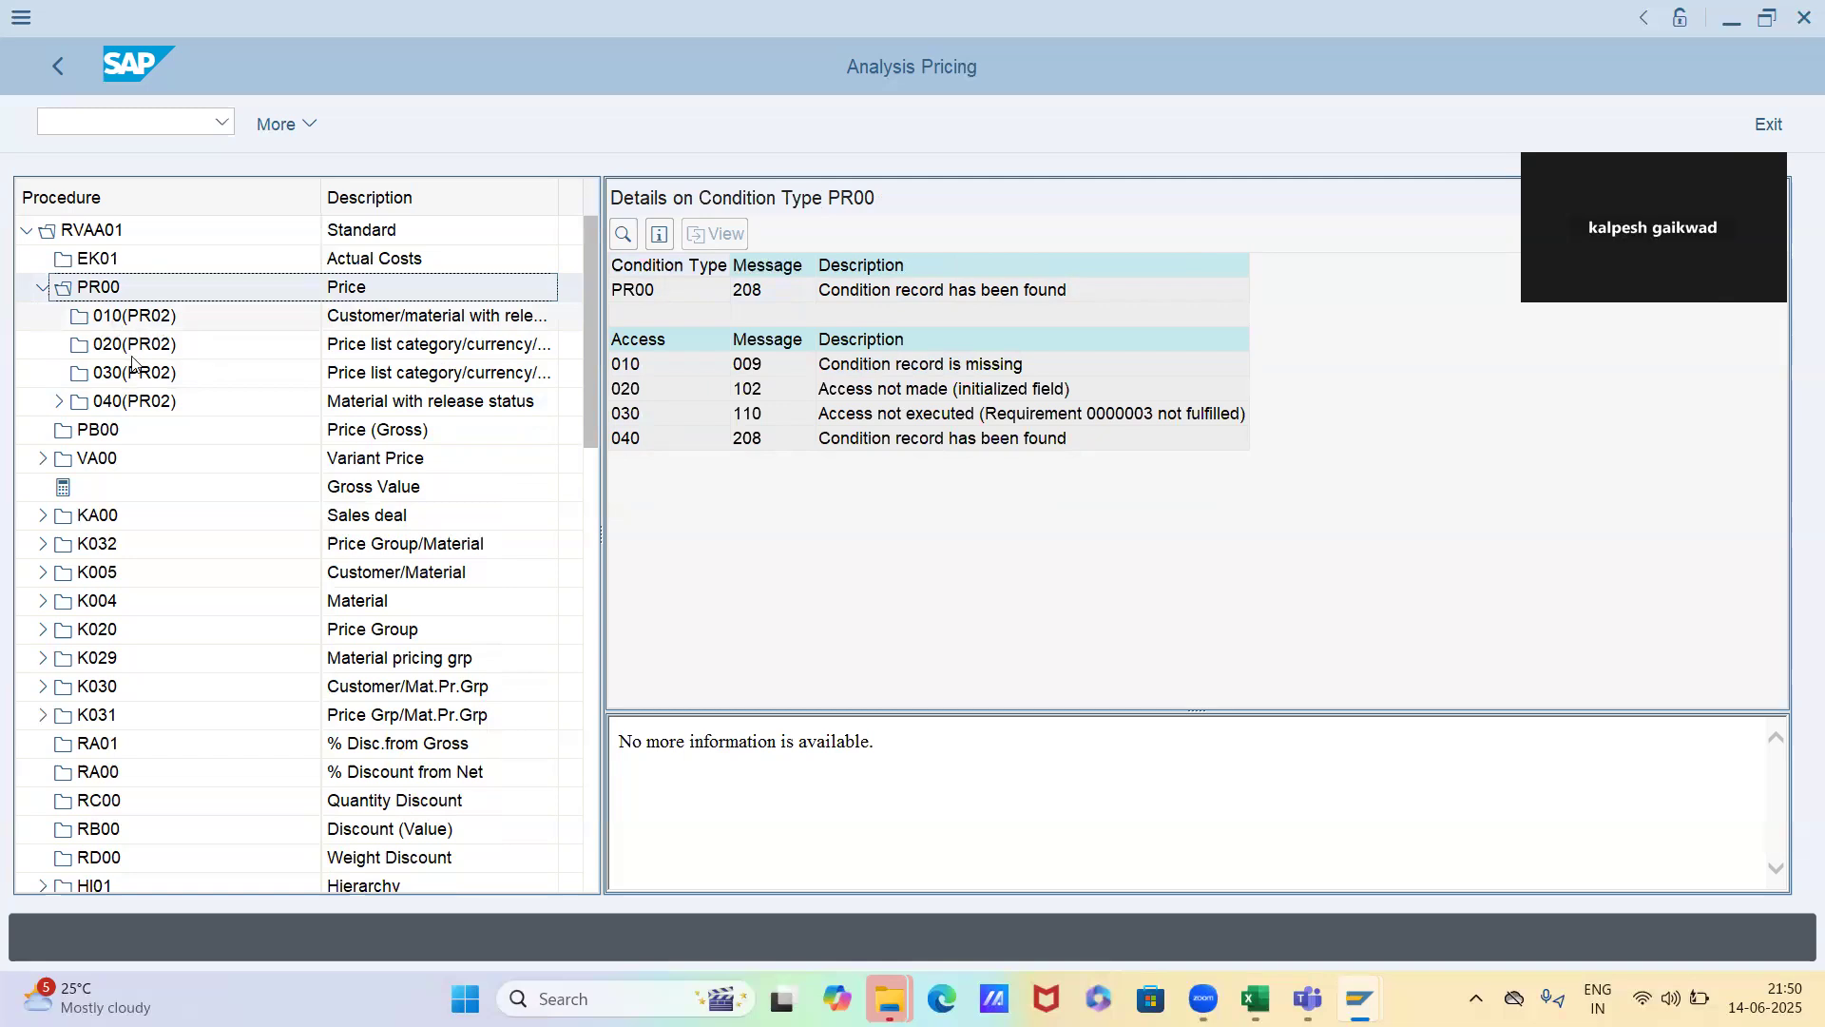
{"action": "left_click", "coordinate": [147, 316]}
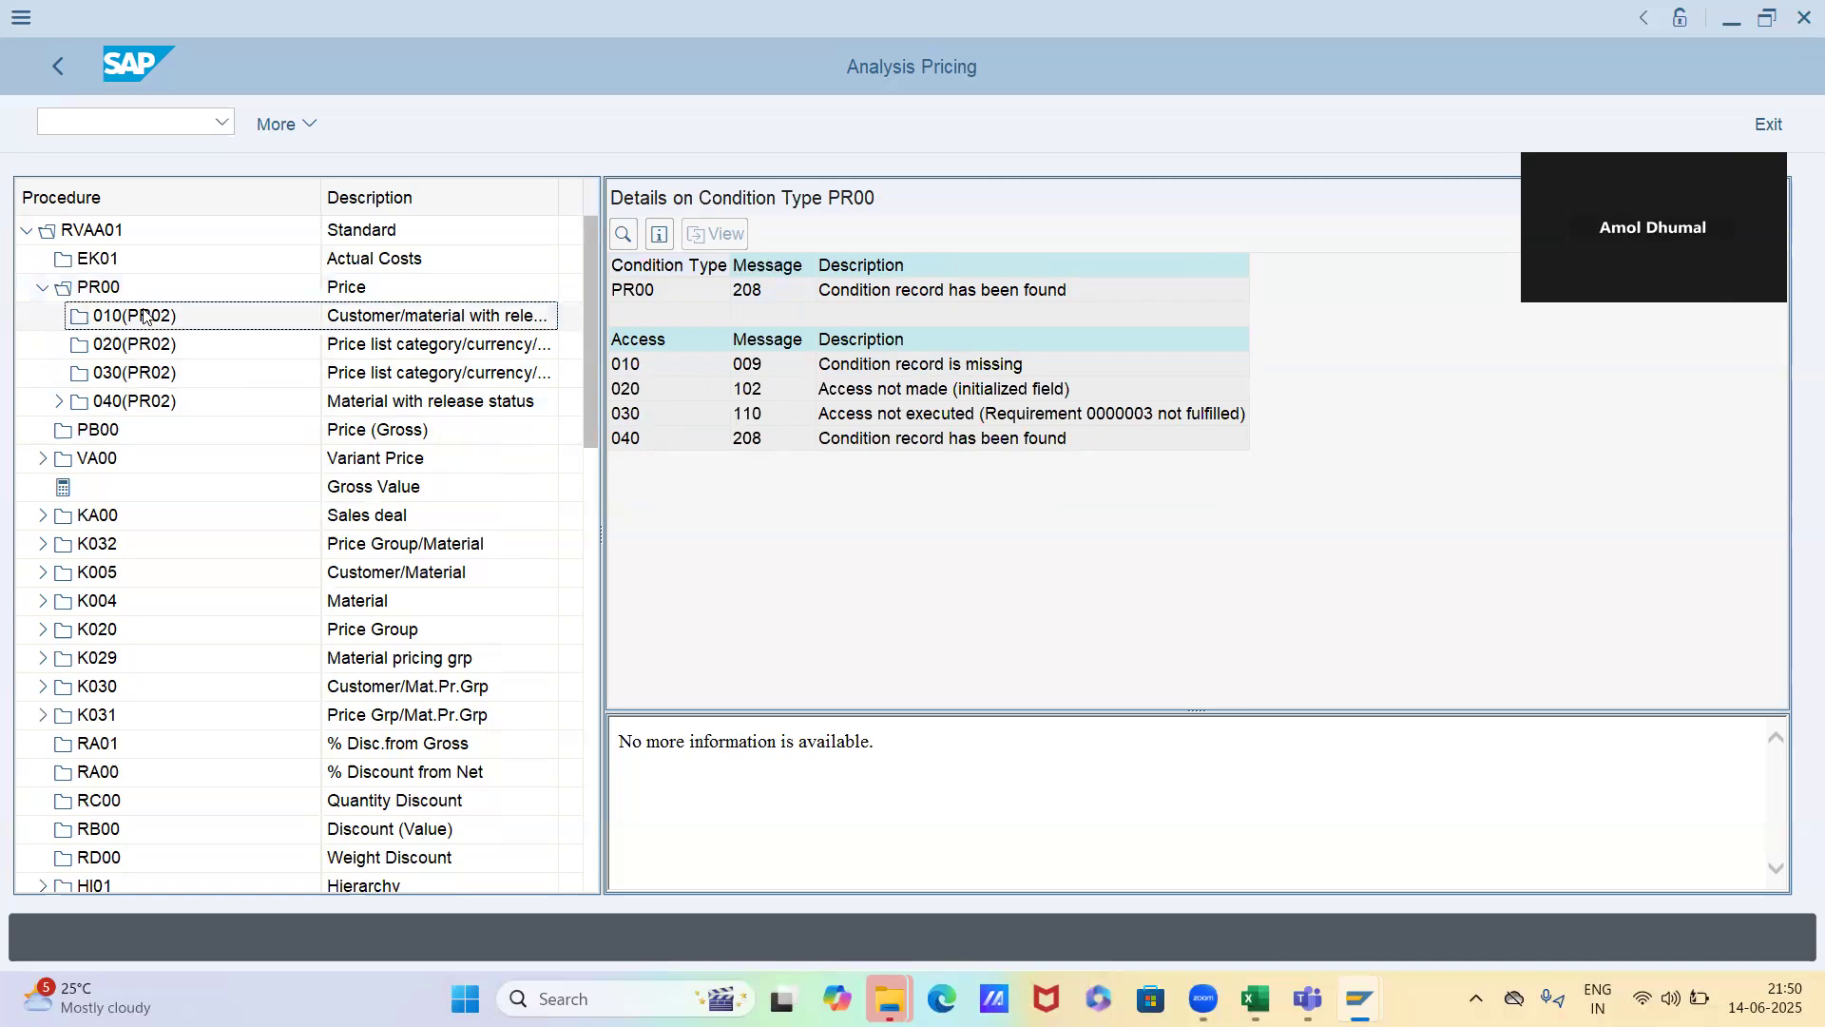
{"action": "left_click", "coordinate": [128, 401]}
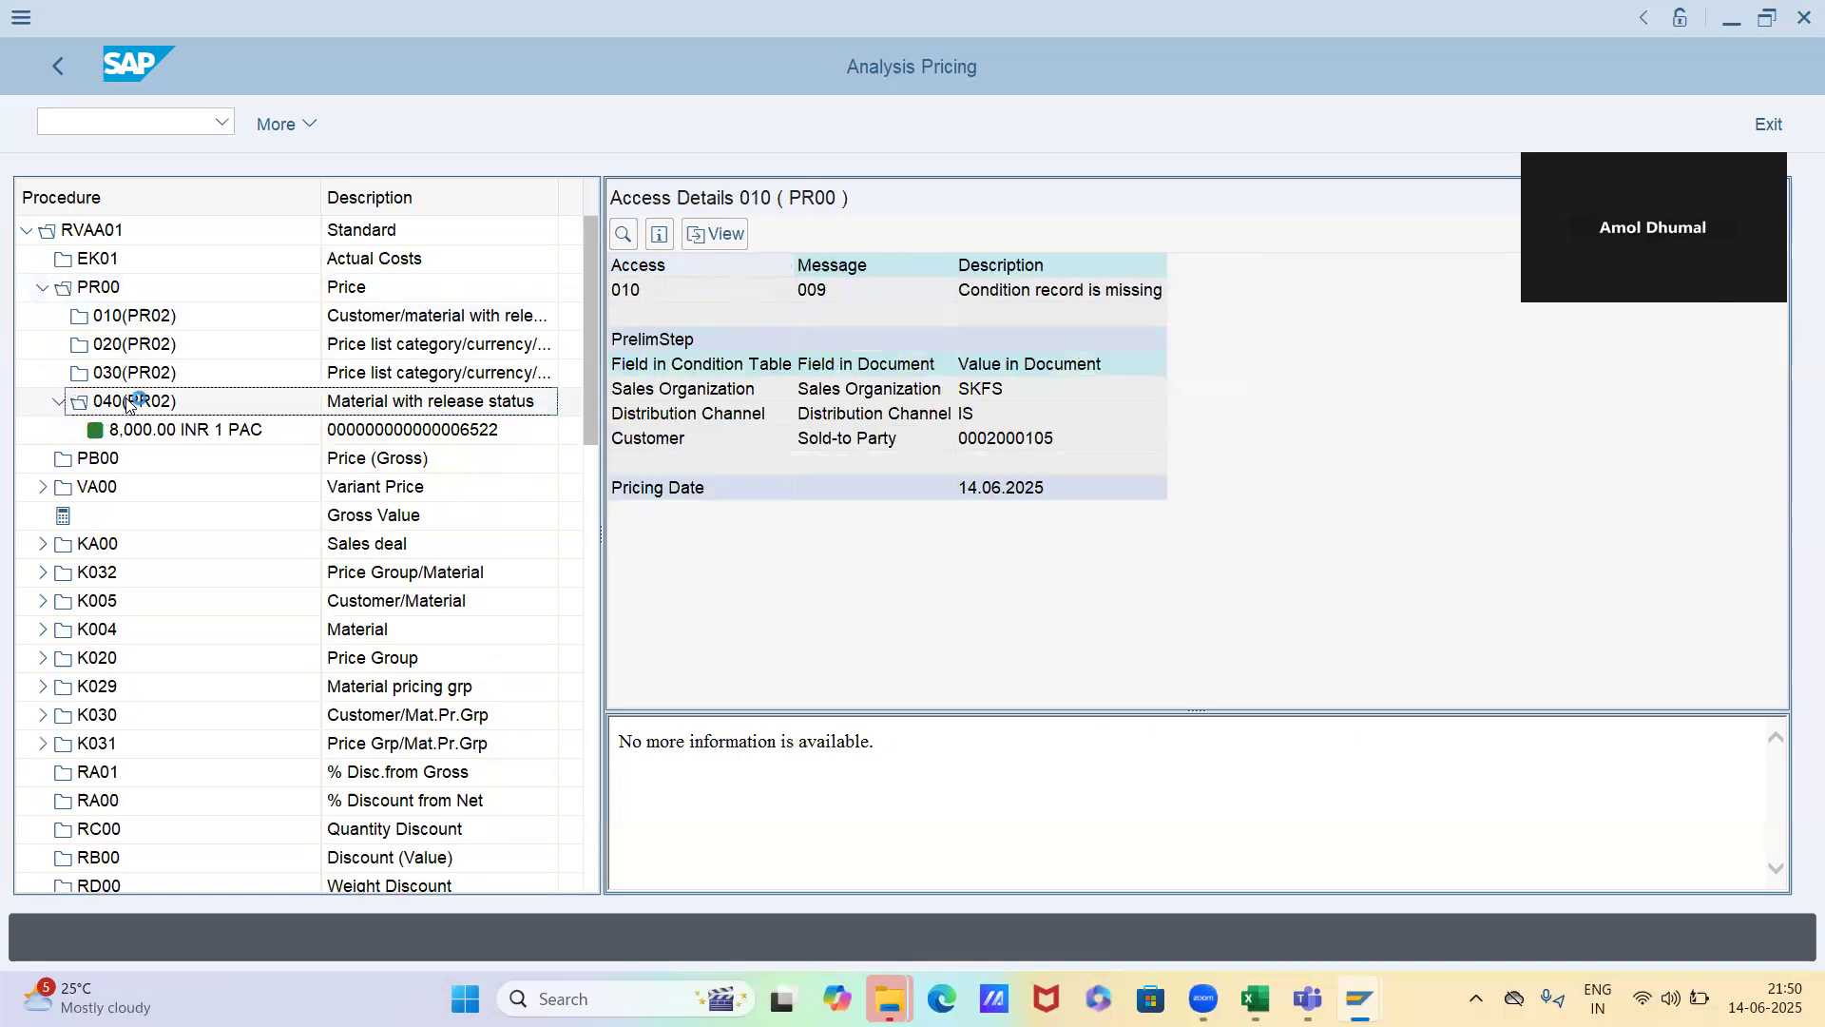
{"action": "left_click", "coordinate": [58, 401]}
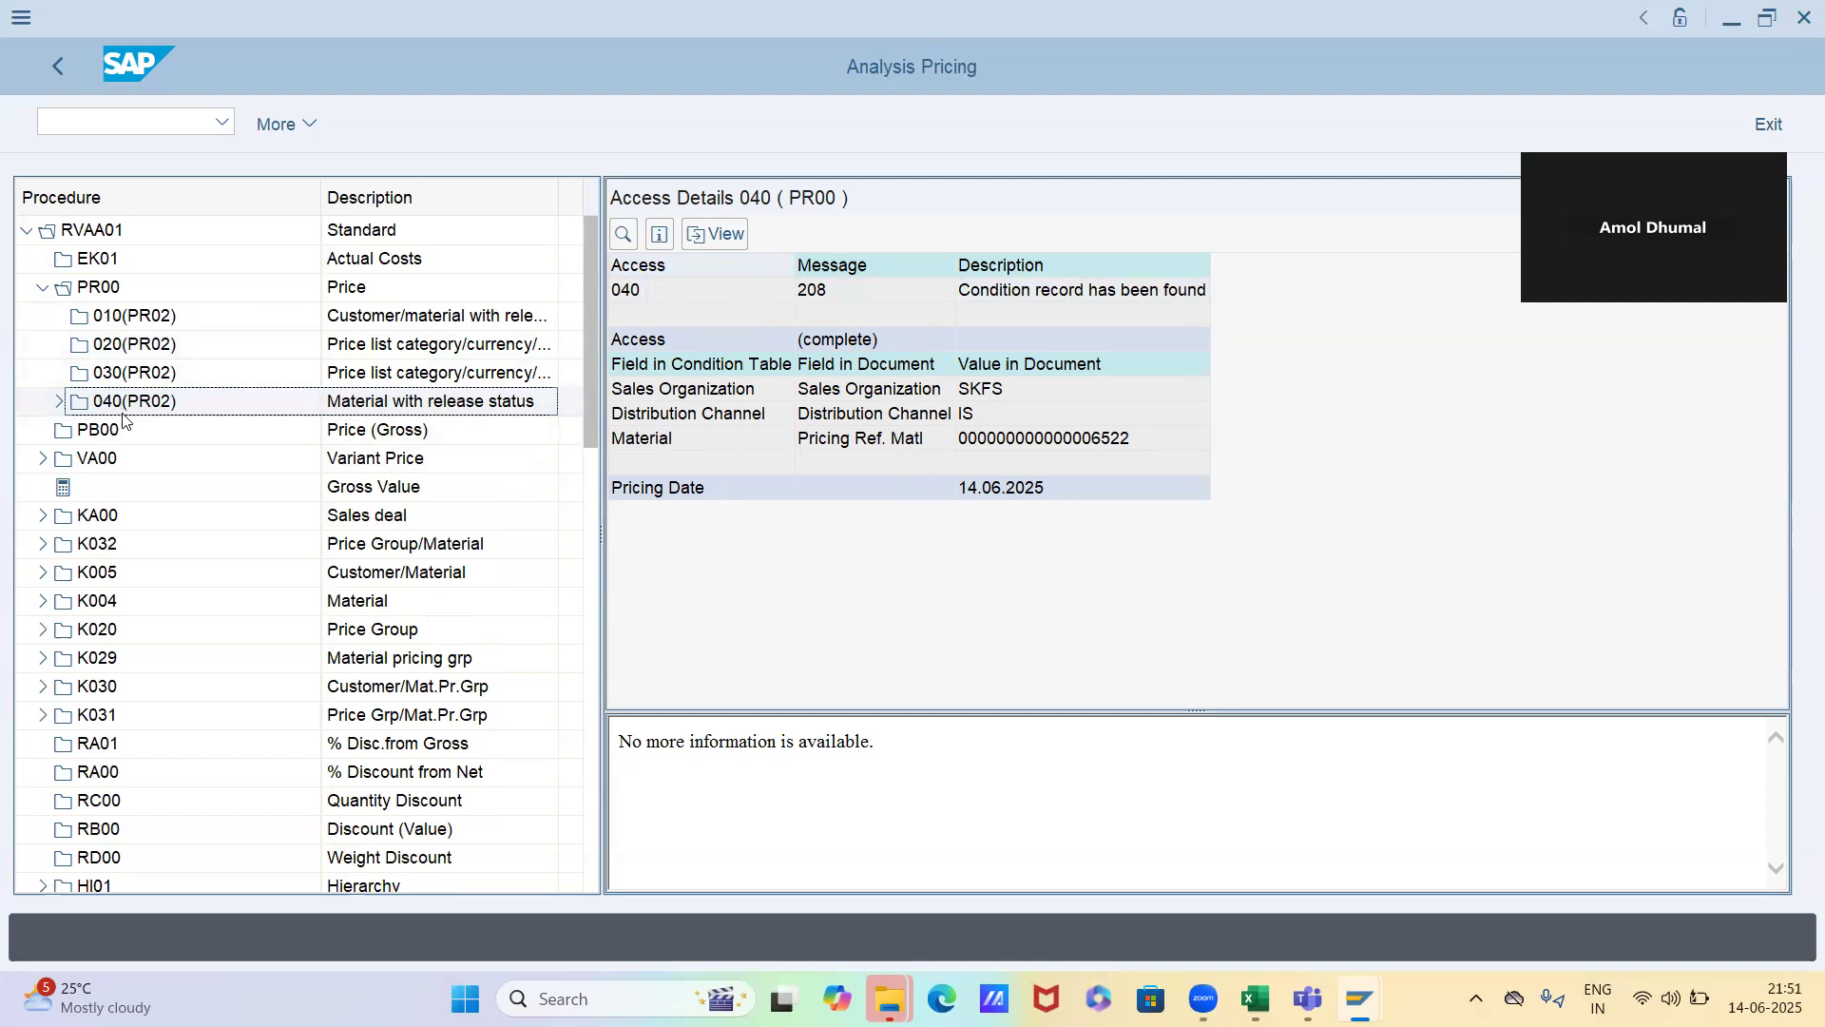
Review access 010 and the PR00 overview in the Novel chem Industries order's pricing analysis for comparison
{"action": "double_click", "coordinate": [121, 317]}
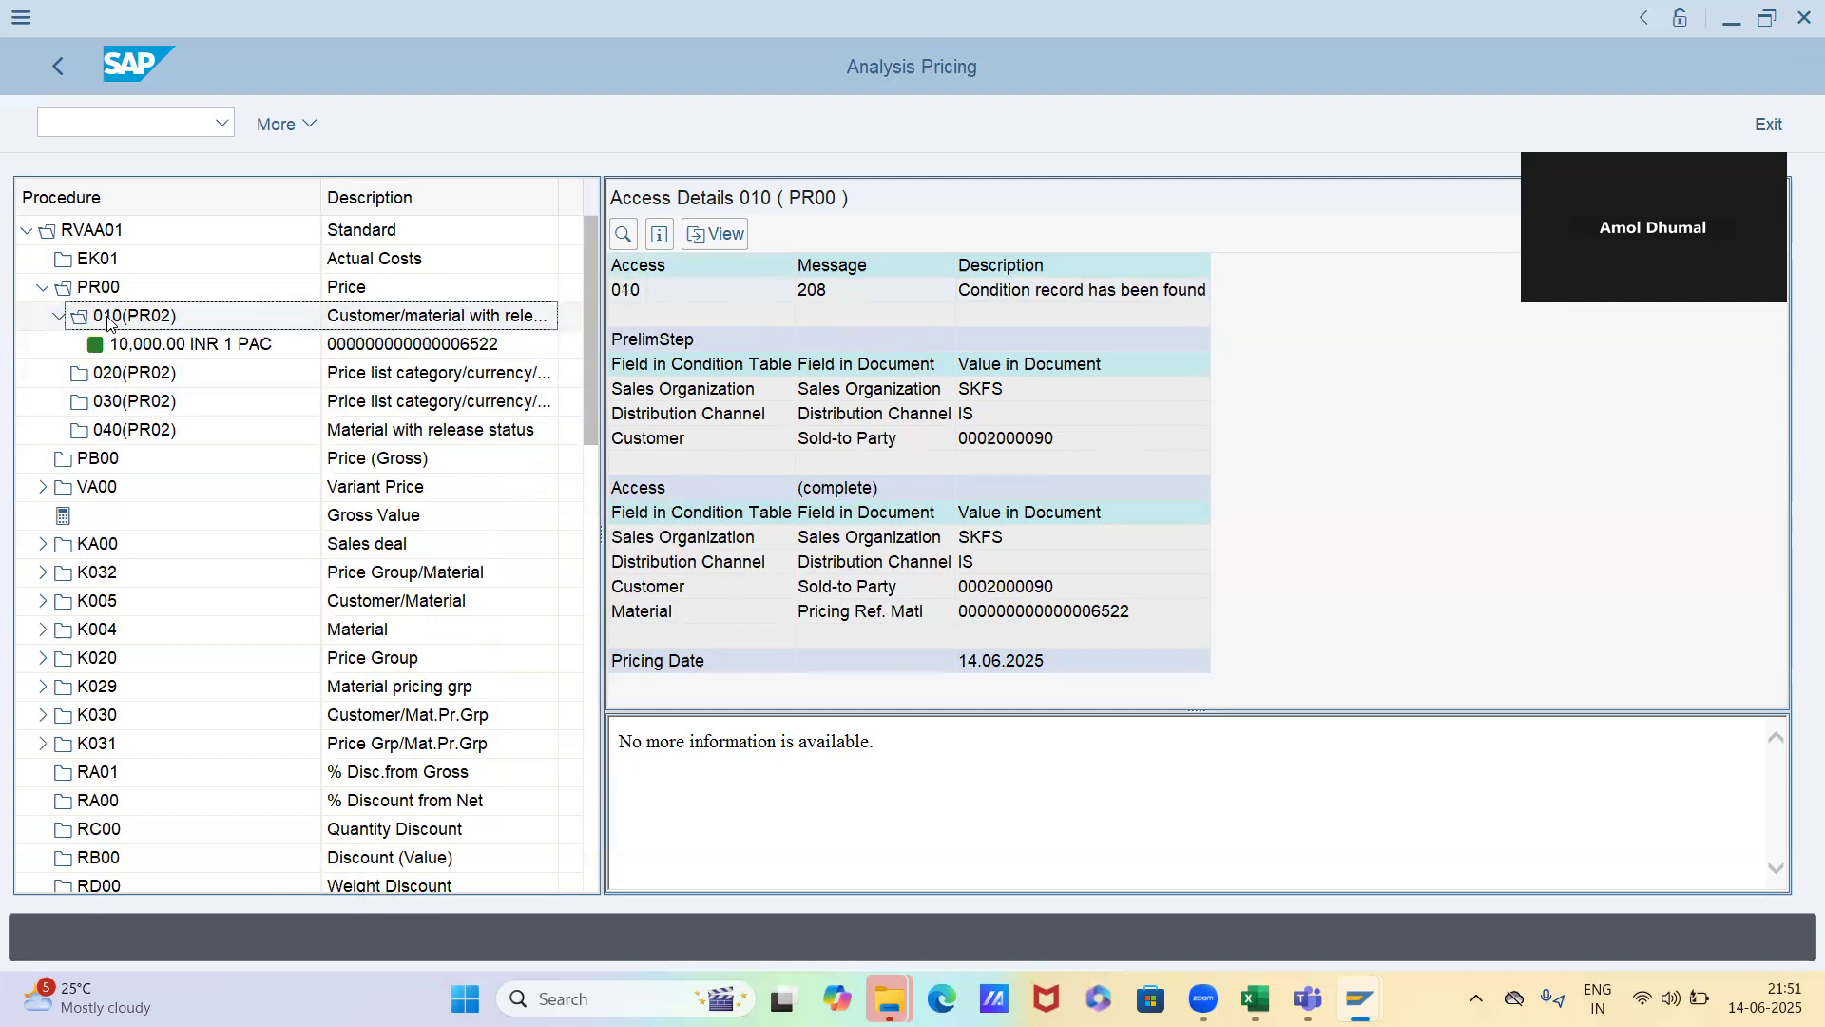
{"action": "left_click", "coordinate": [58, 318]}
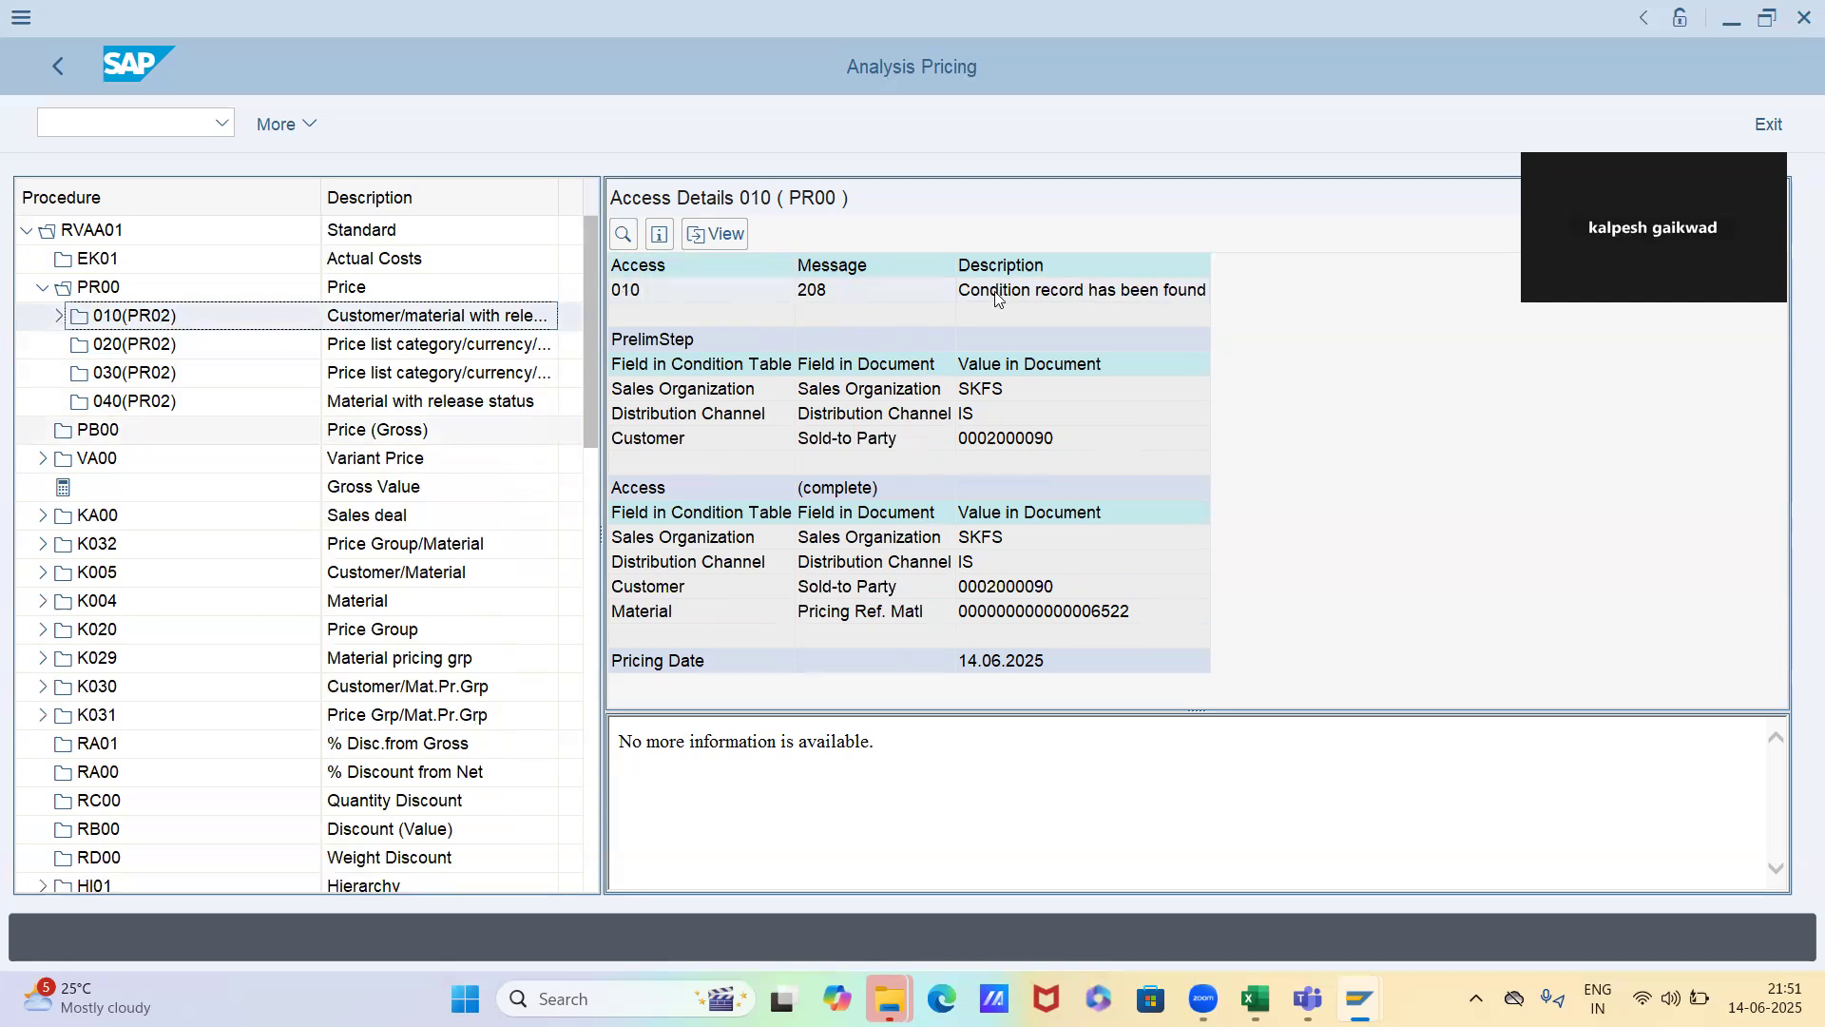
{"action": "left_click", "coordinate": [470, 295]}
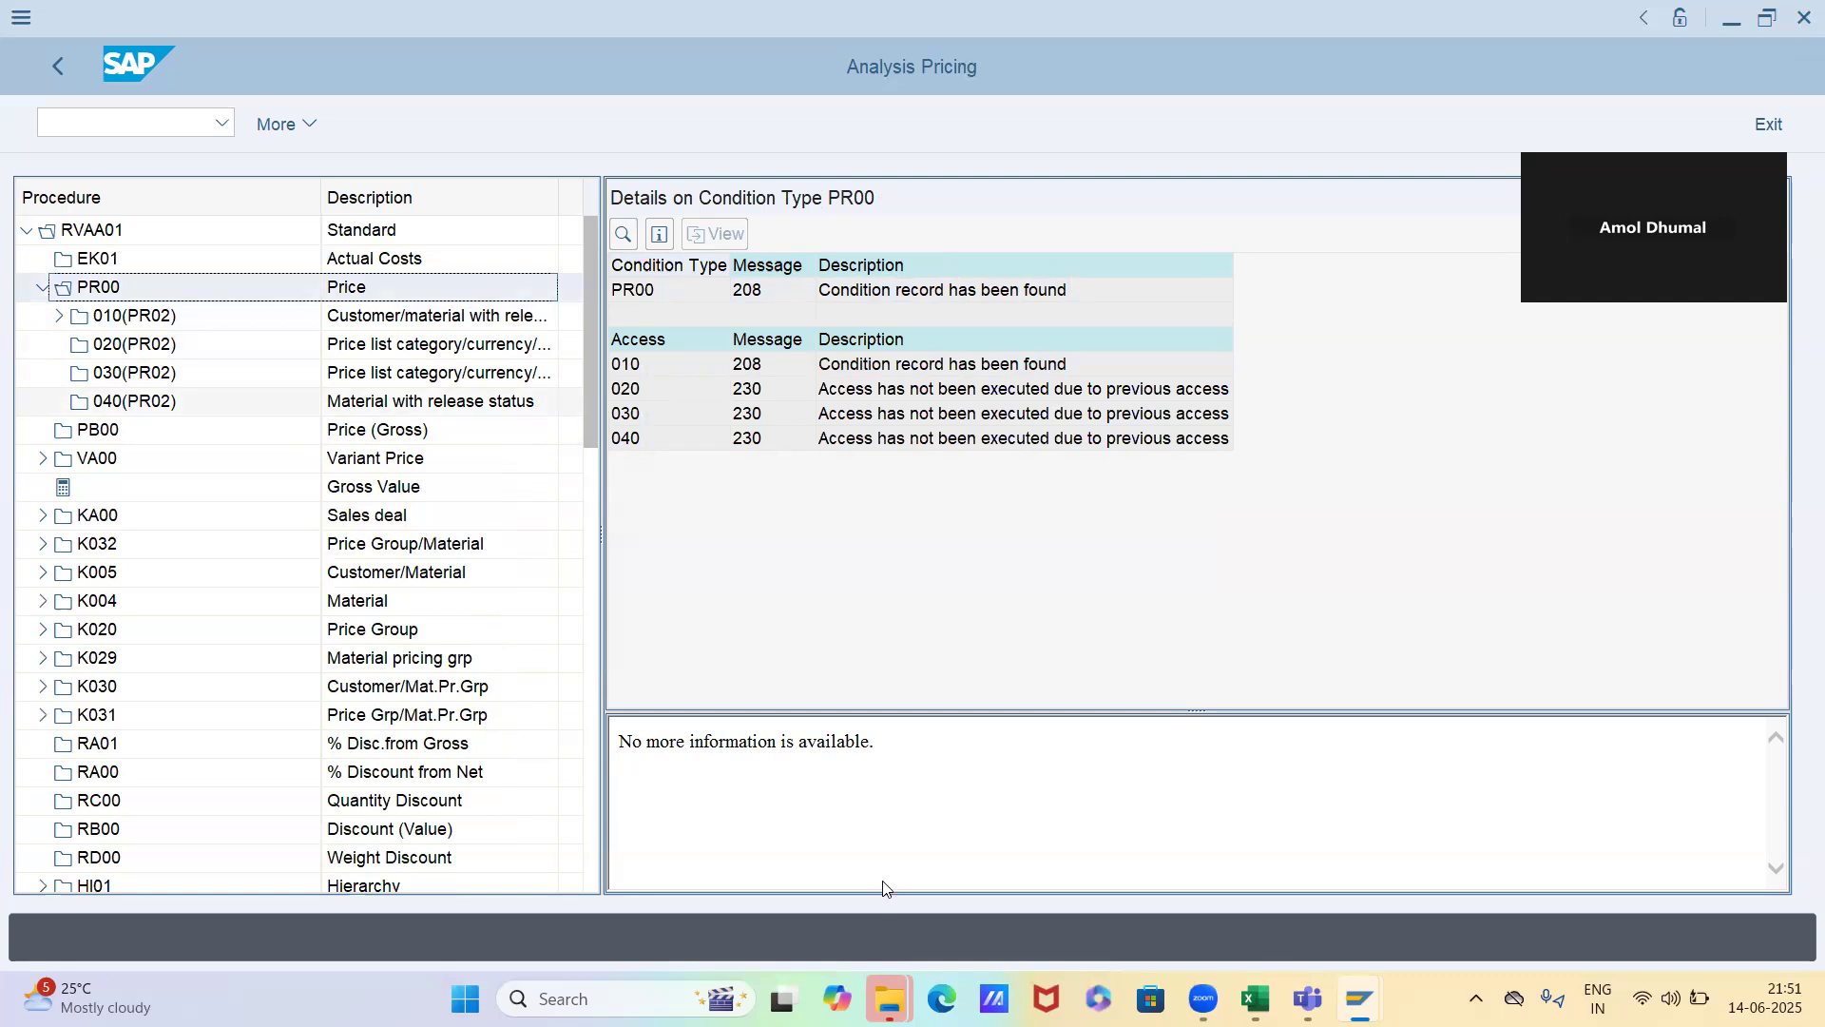
Check the condition technique for pricing topic in the Excel Timesheet sheet, and return to SAP to review access 010 in the PR00 details
{"action": "mouse_move", "coordinate": [1255, 998]}
{"action": "left_click", "coordinate": [1254, 884]}
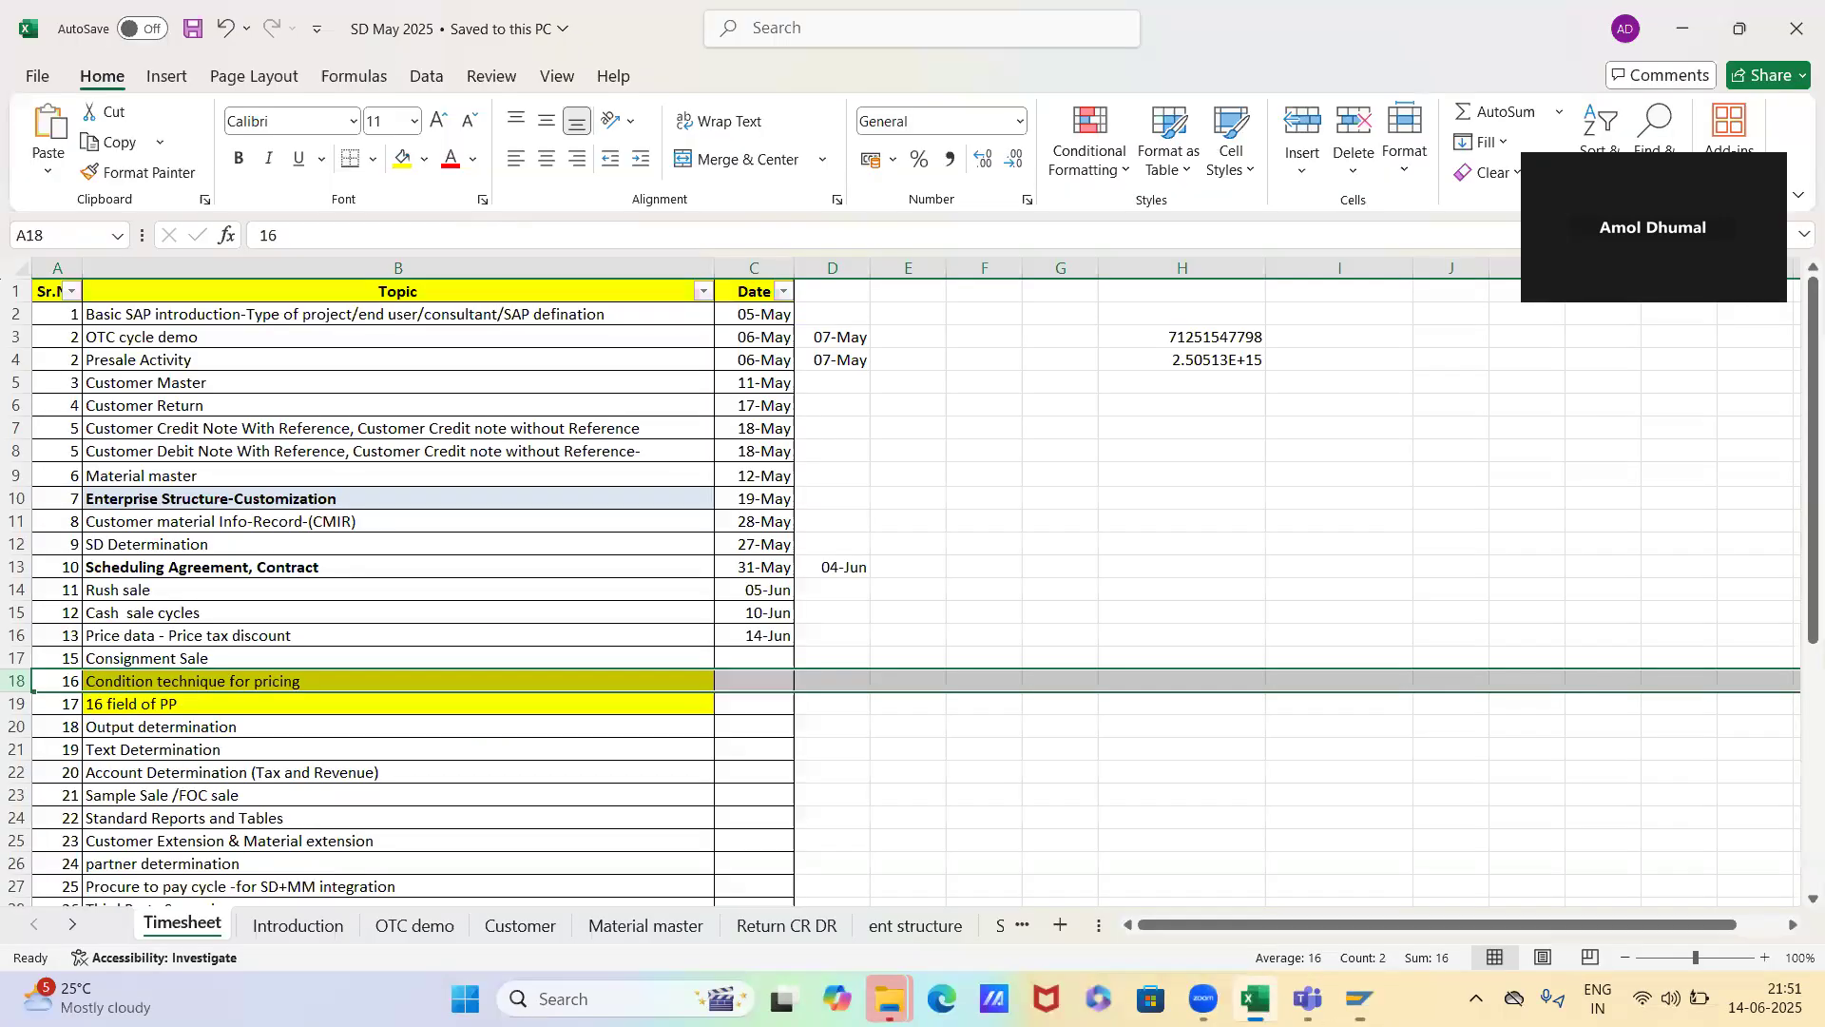
{"action": "left_click", "coordinate": [334, 675]}
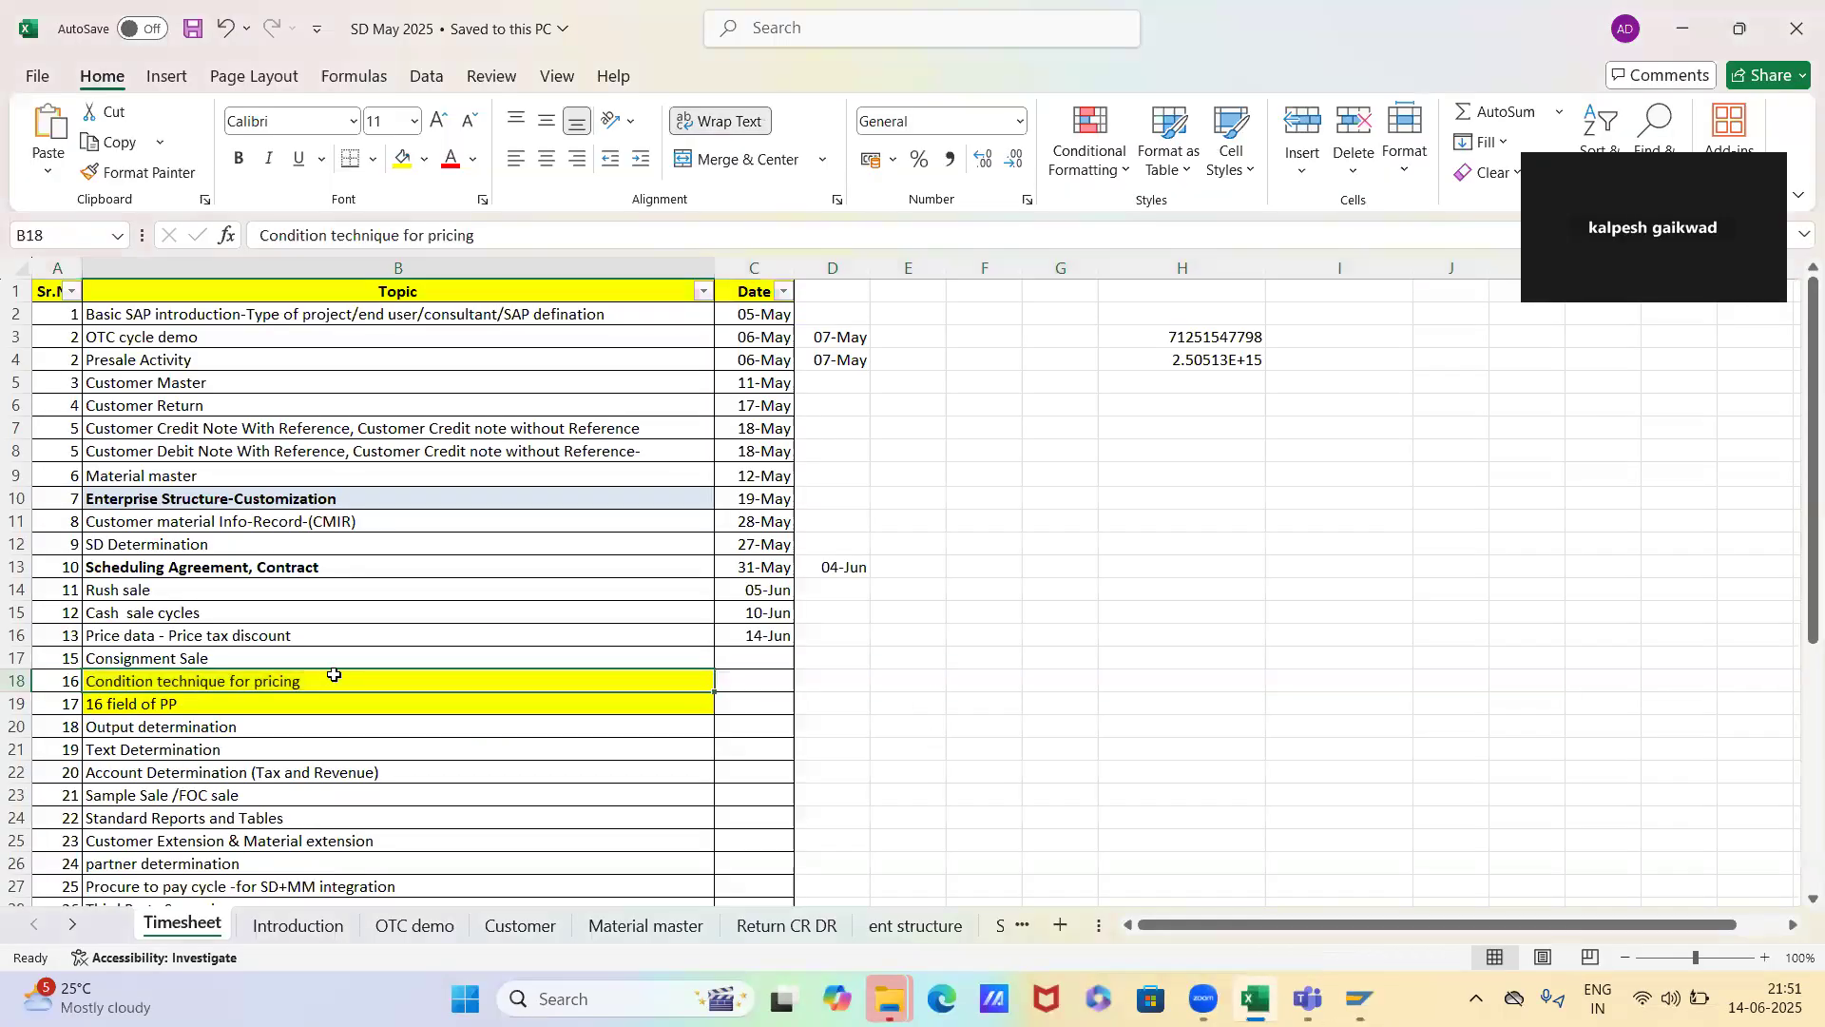
{"action": "left_click", "coordinate": [835, 681]}
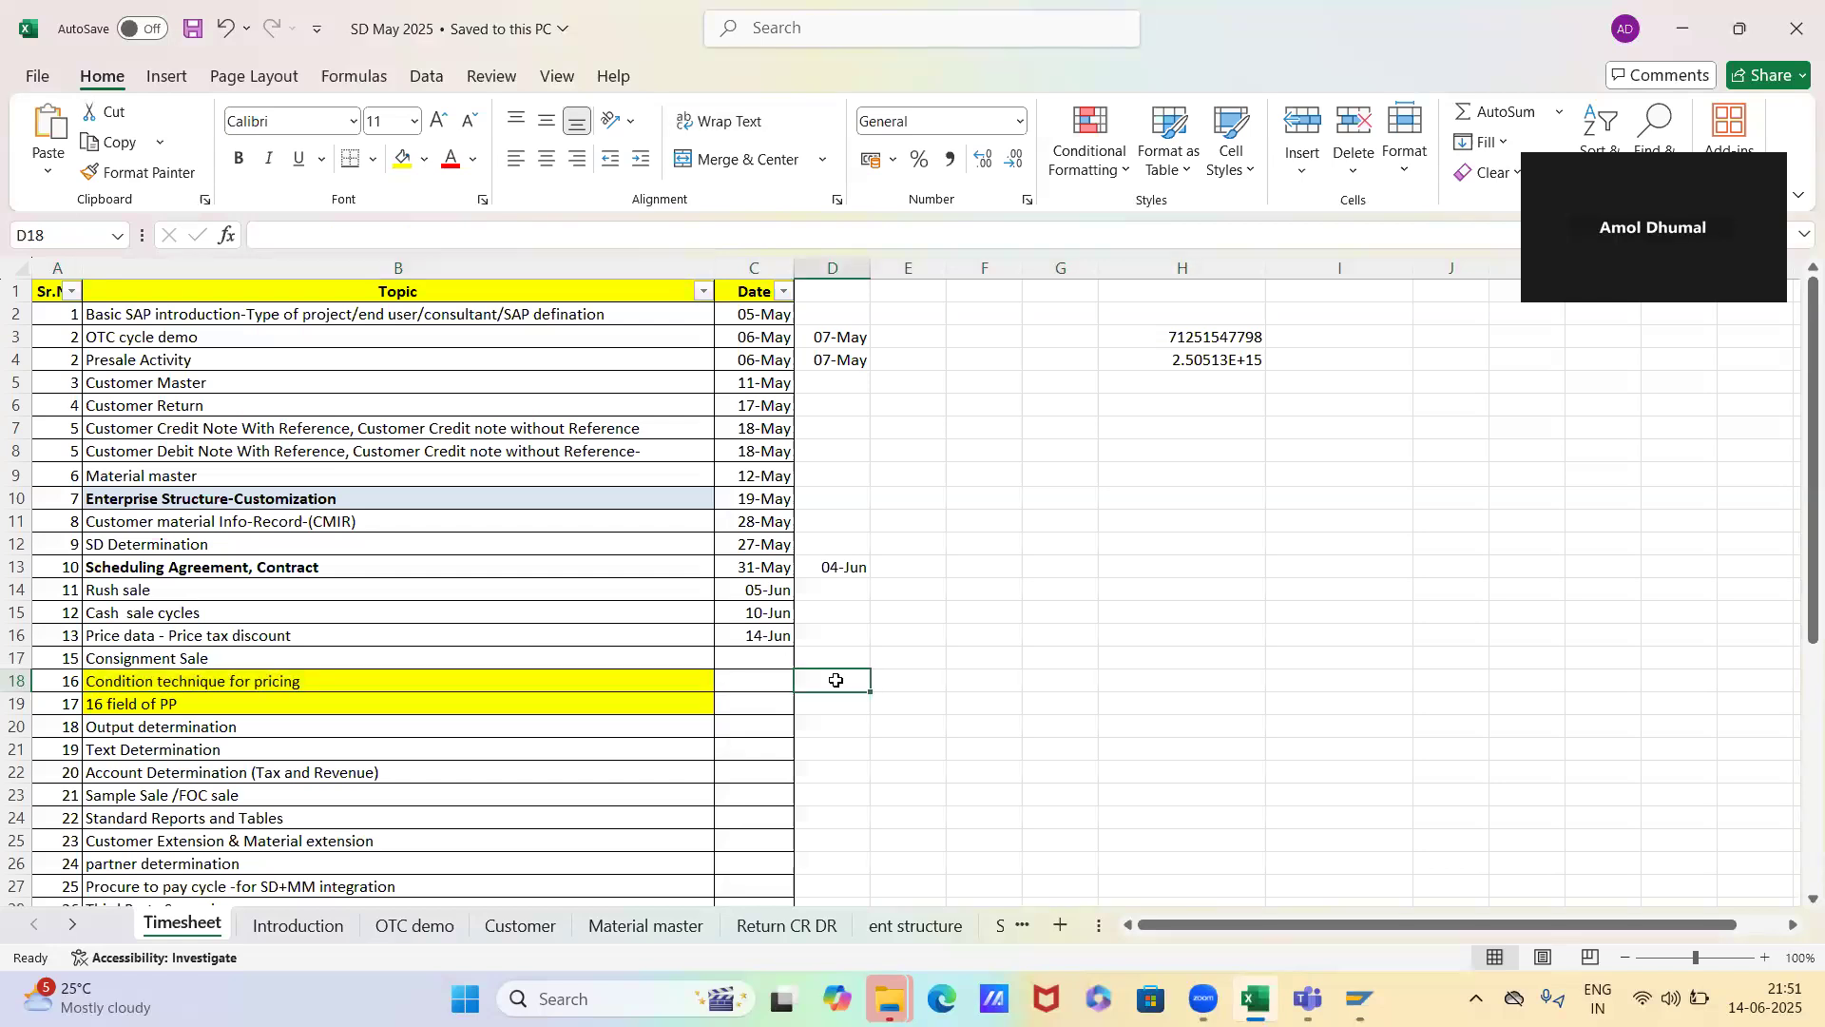
{"action": "key", "text": "alt+Tab"}
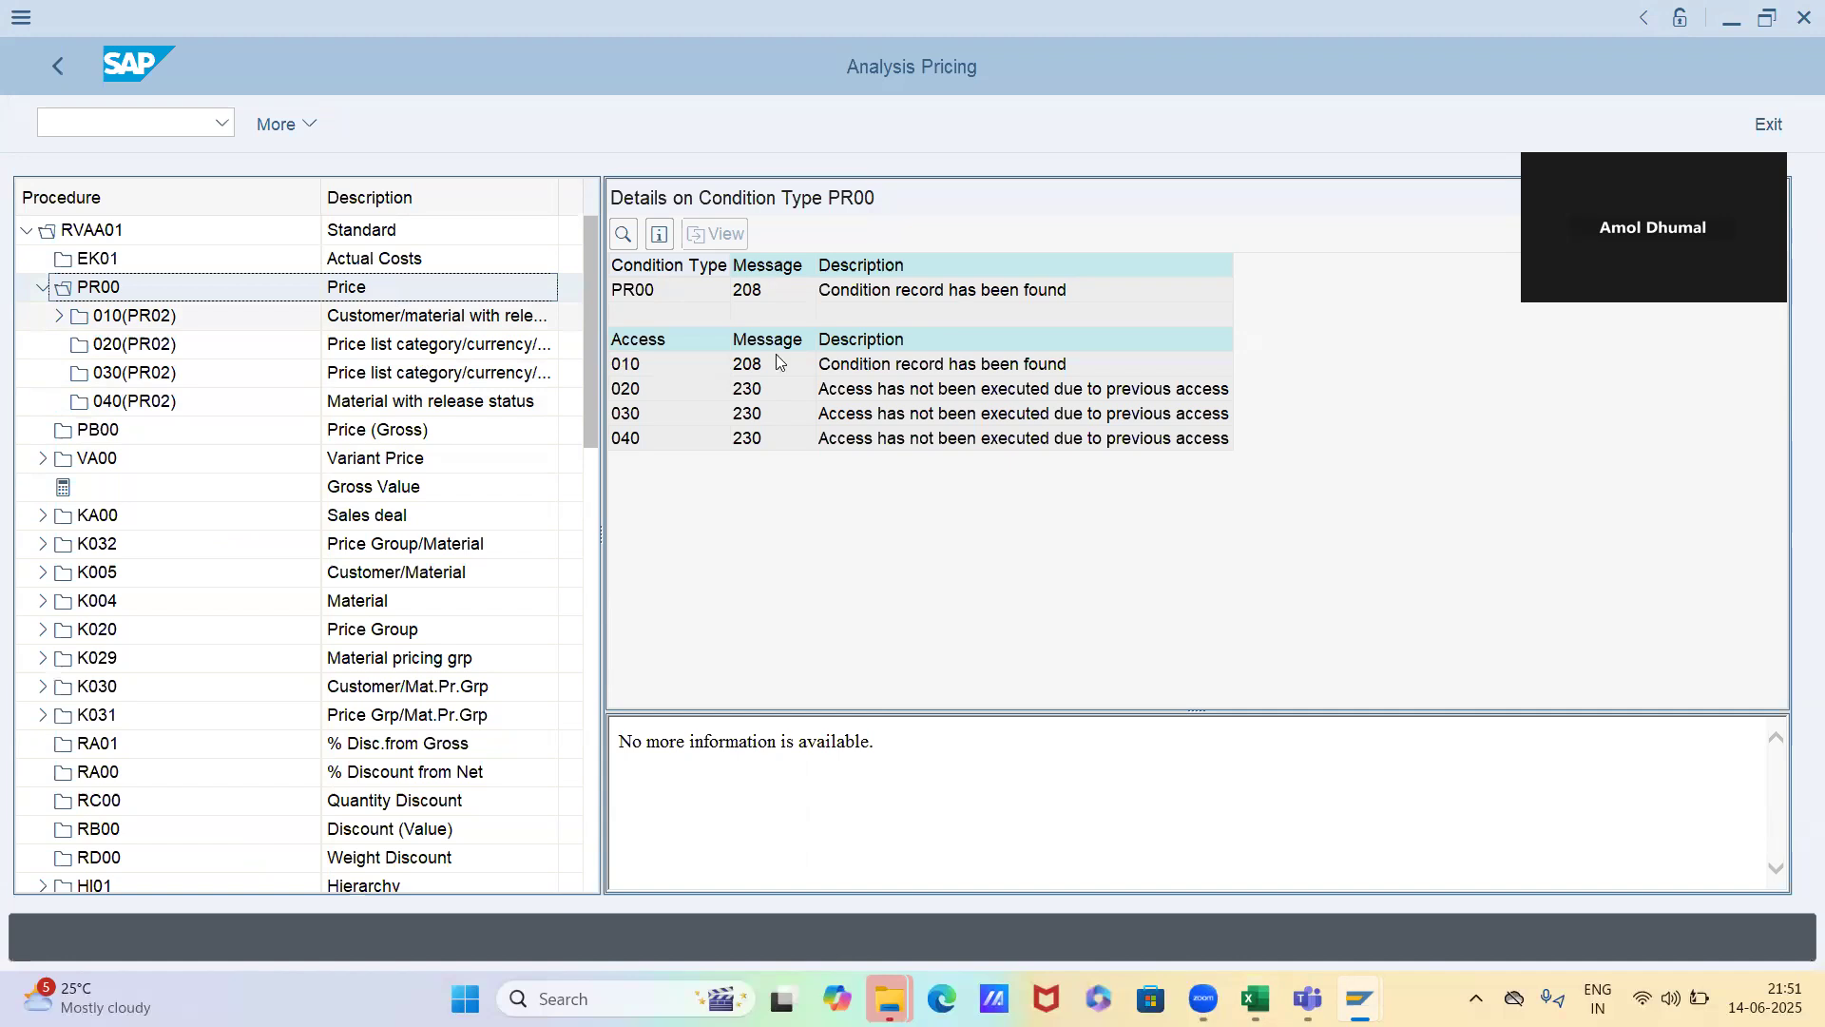
{"action": "left_click", "coordinate": [619, 371]}
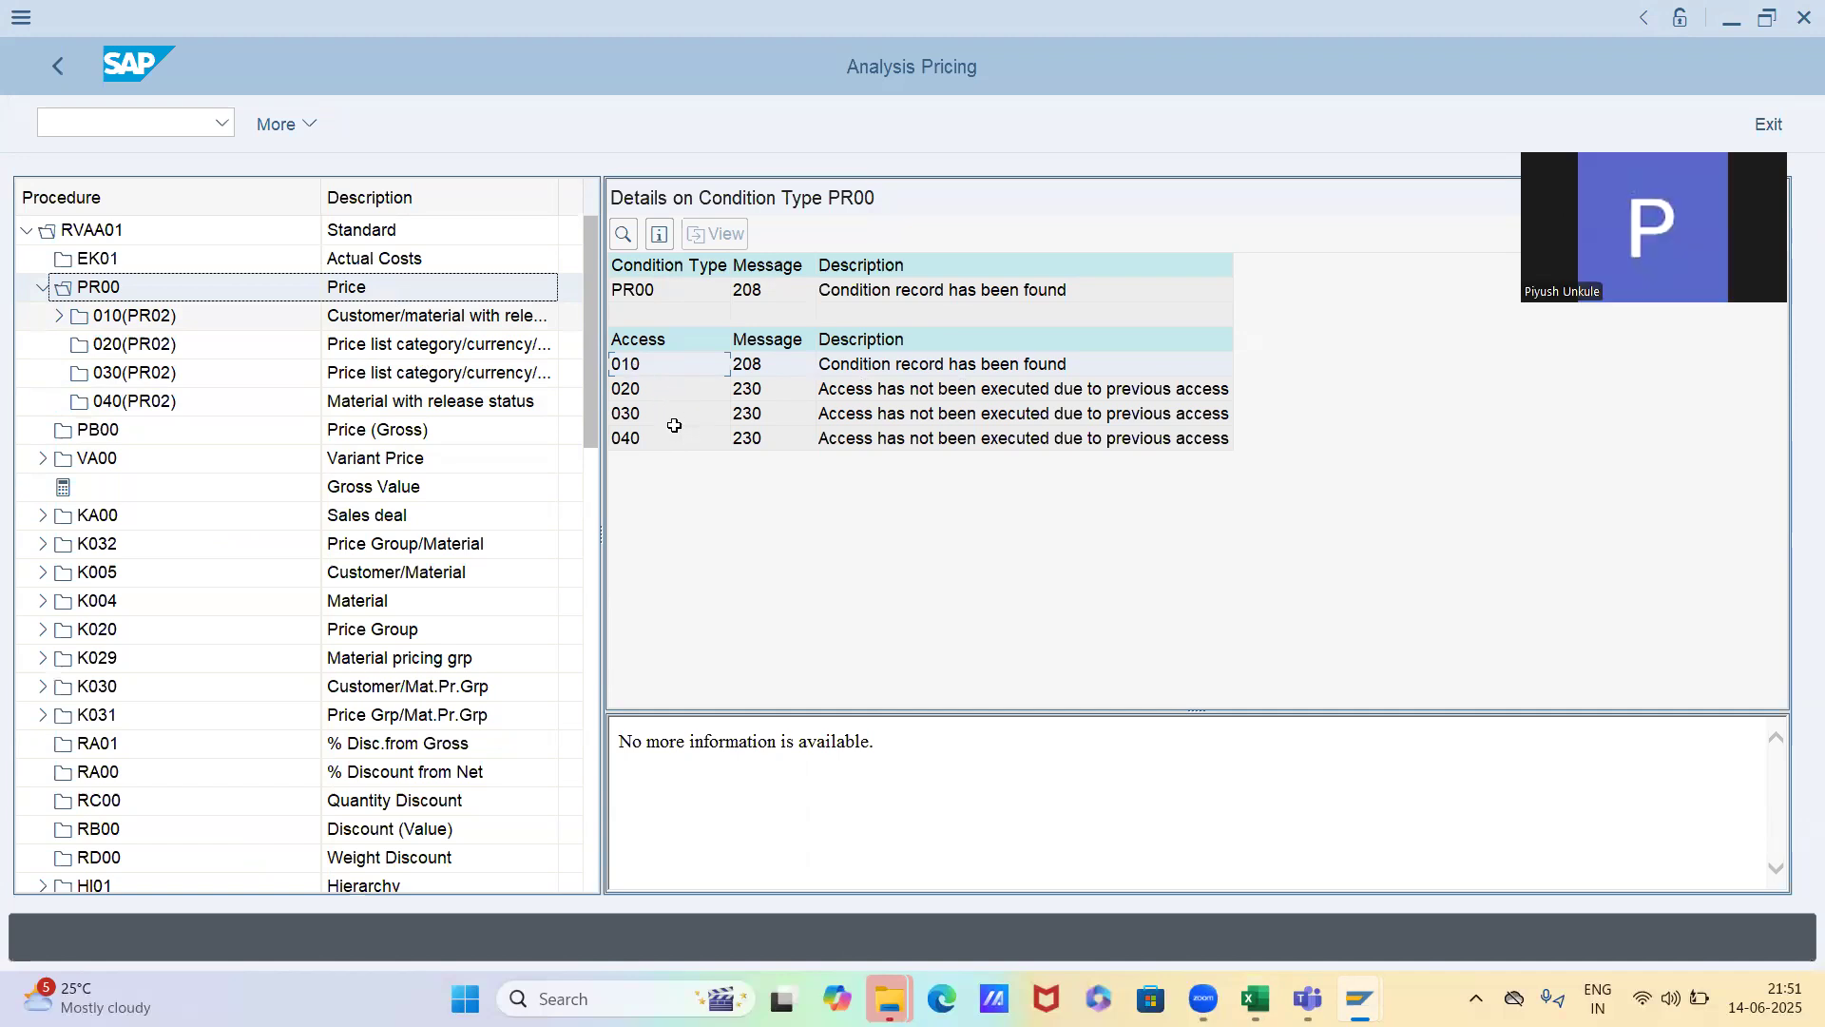
Switch to the first order's pricing analysis and review the PR00 overview and the details of access 040
{"action": "key", "text": "alt+Tab"}
{"action": "key", "text": "alt+Tab"}
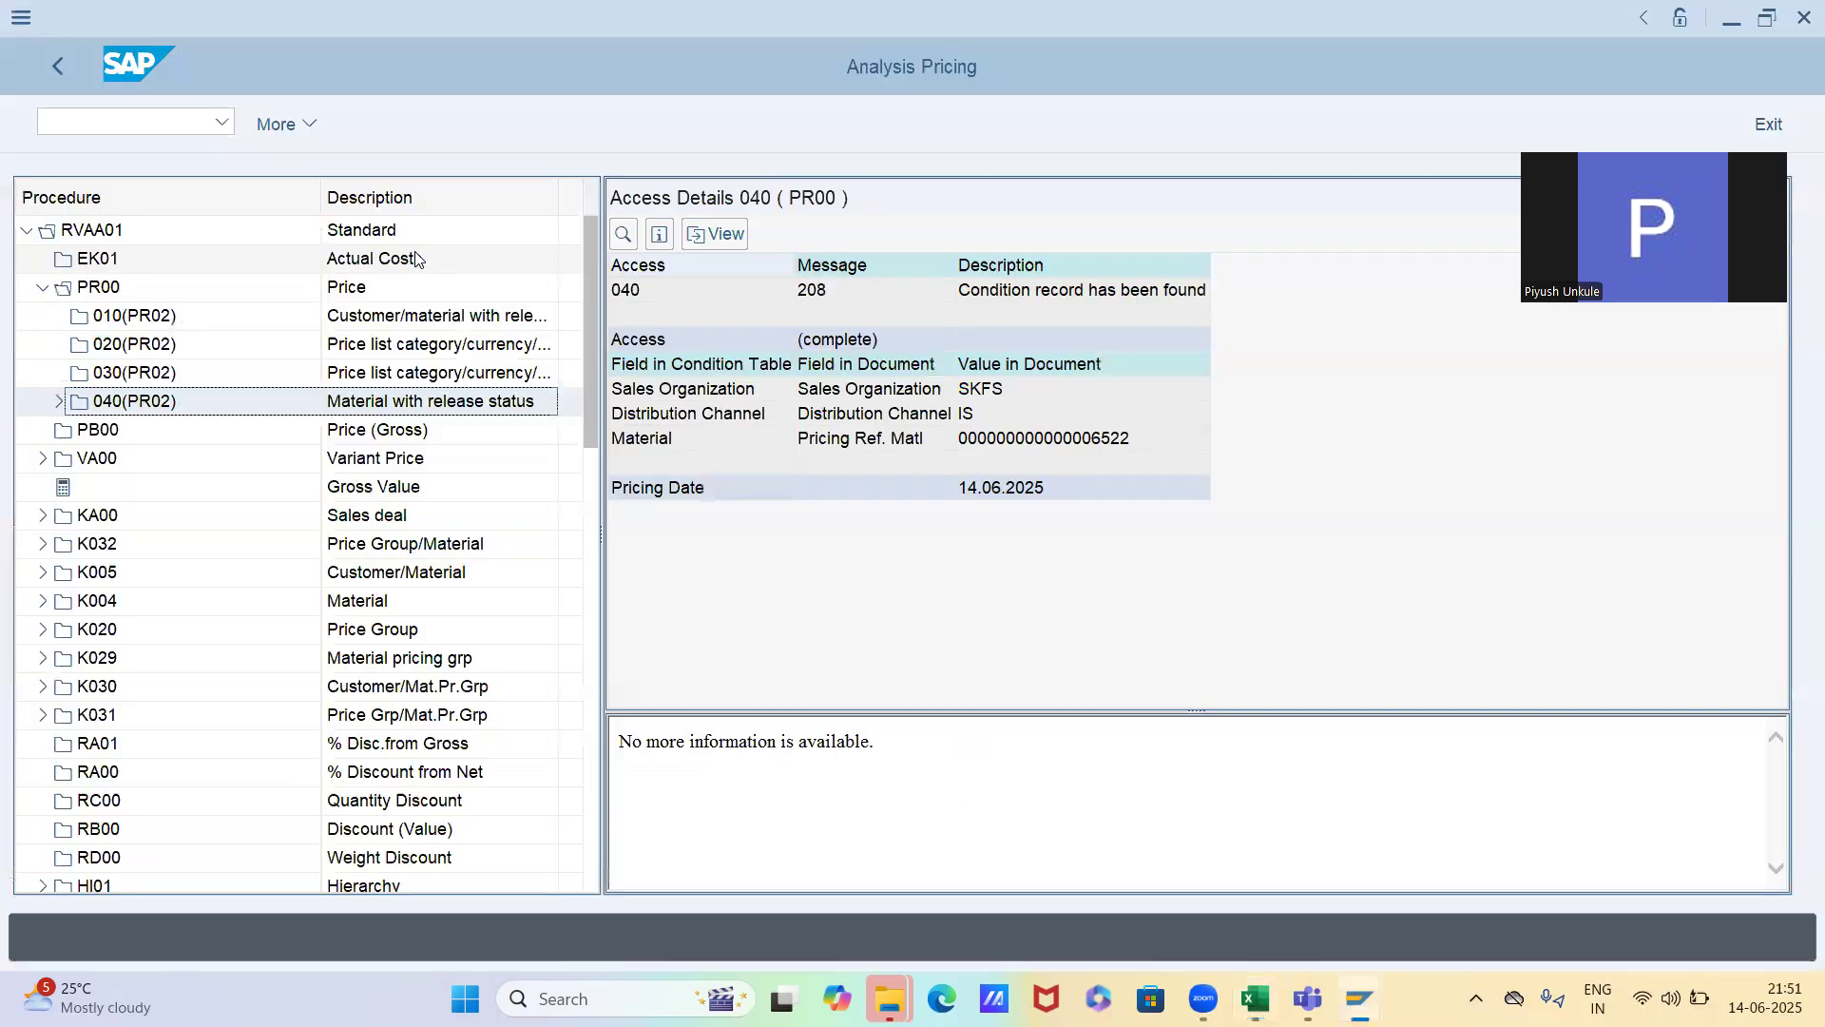
{"action": "left_click", "coordinate": [138, 288]}
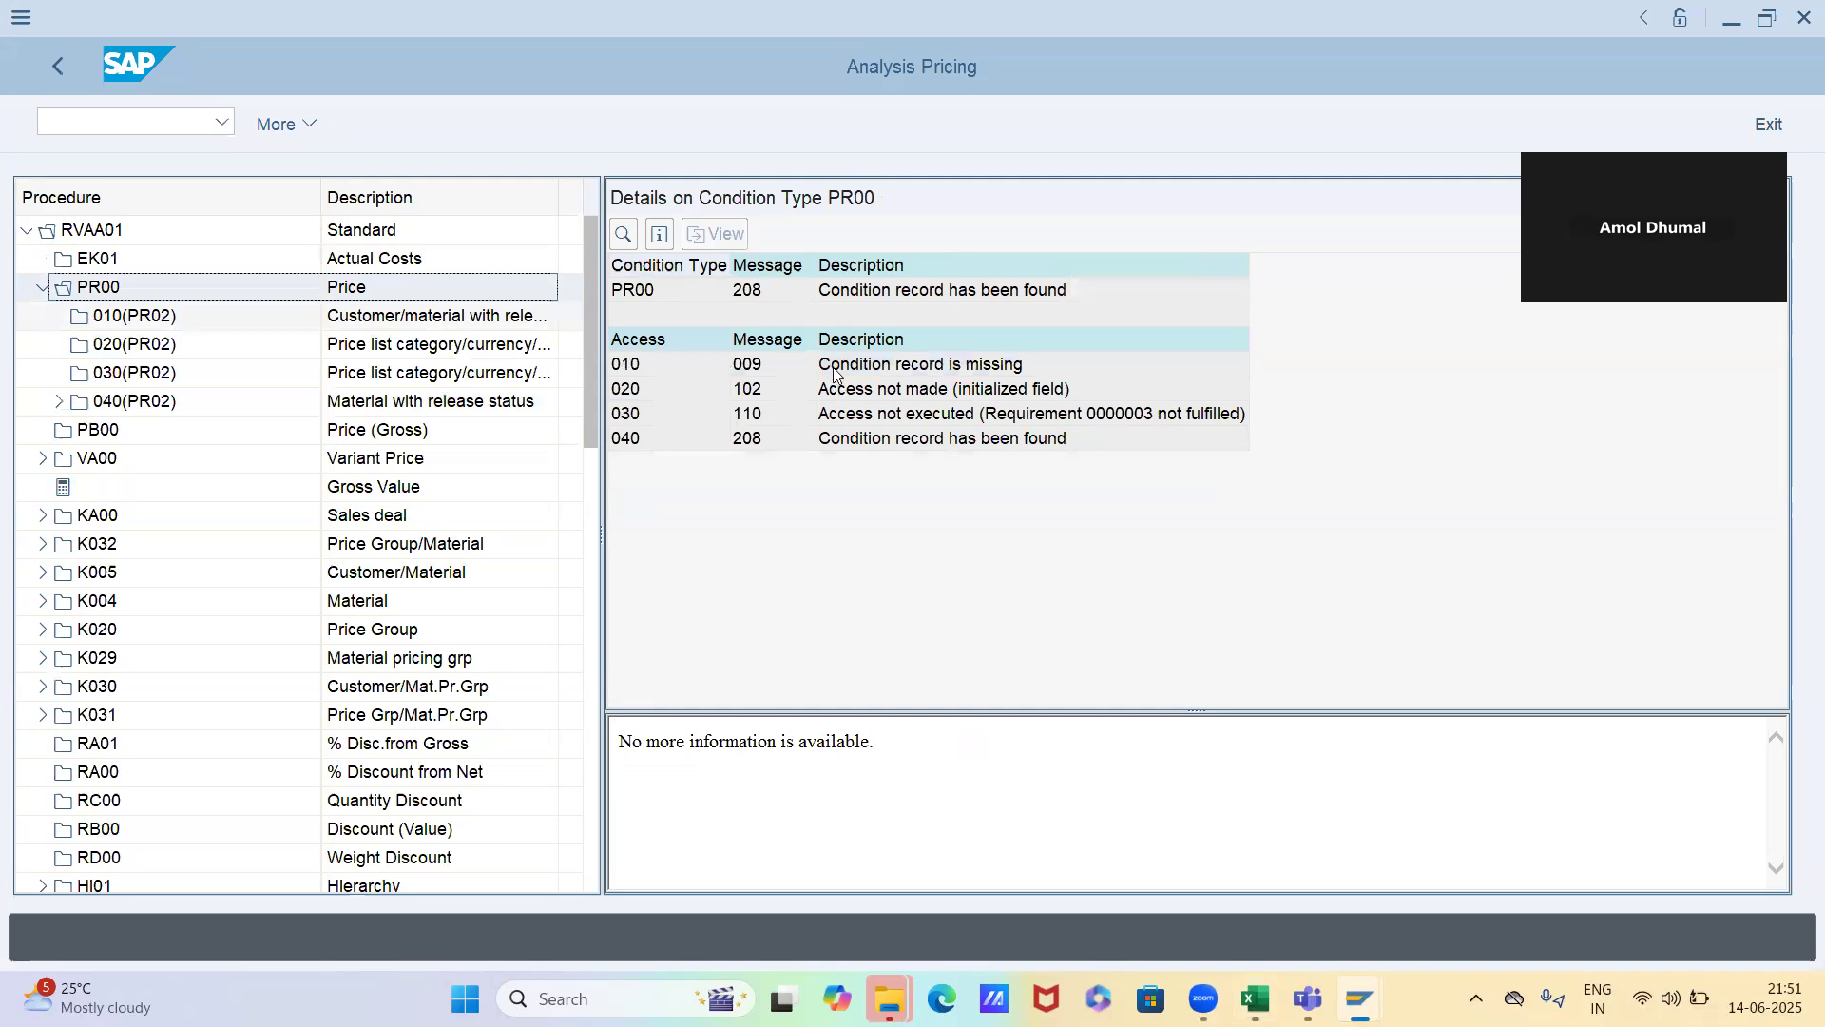
{"action": "left_click", "coordinate": [830, 374]}
{"action": "left_click", "coordinate": [863, 391]}
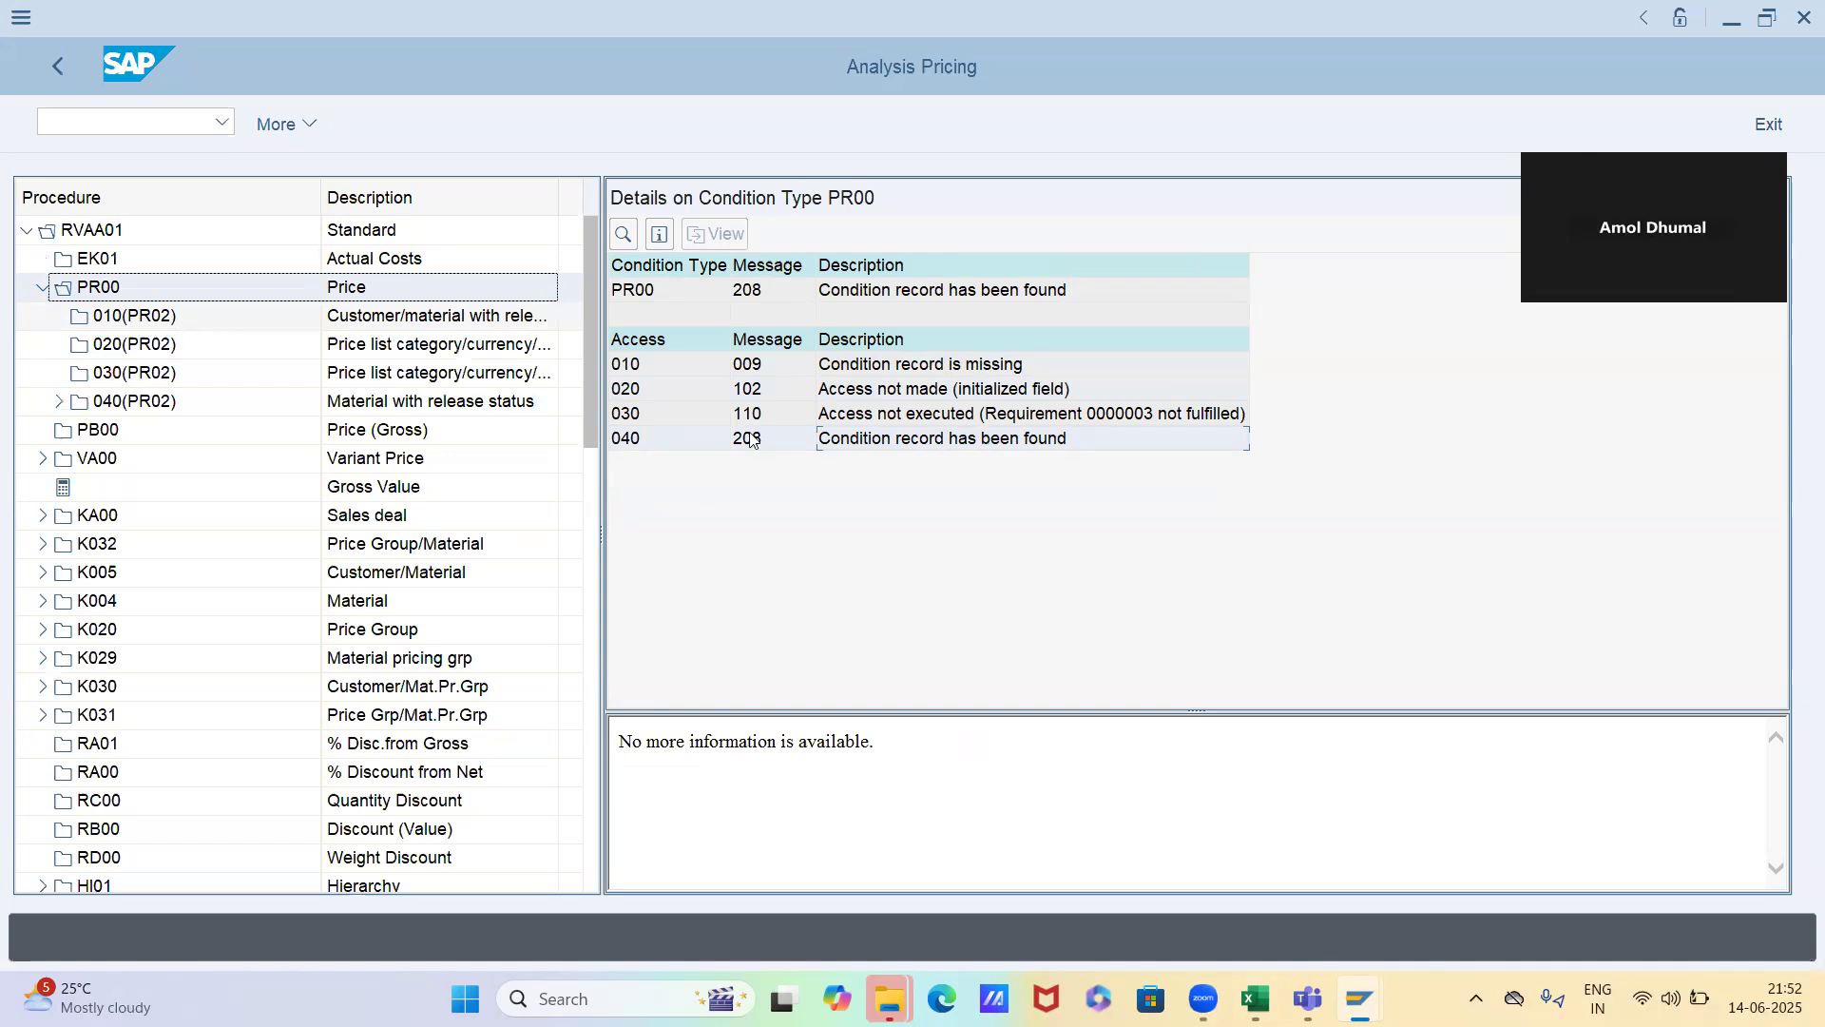
{"action": "double_click", "coordinate": [891, 441]}
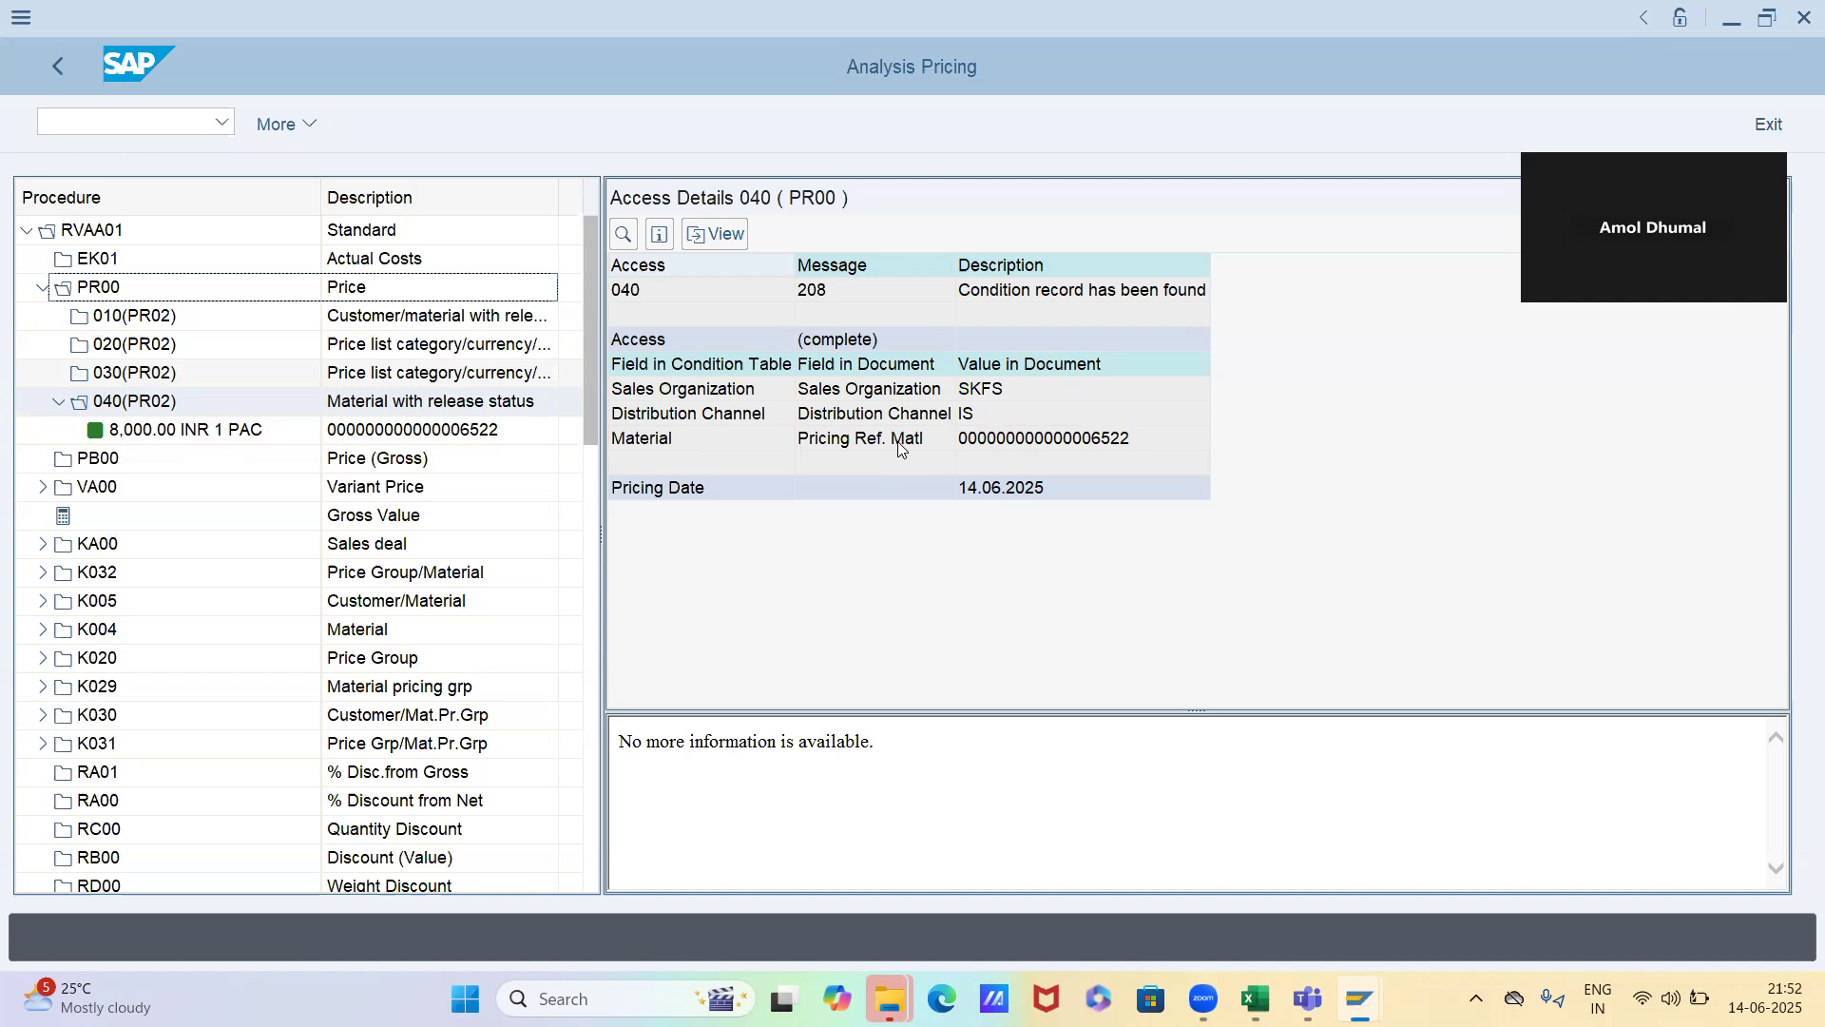
Switch to the Star automotive business partner session and start transaction VK12 for changing condition records
{"action": "key", "text": "alt+Tab"}
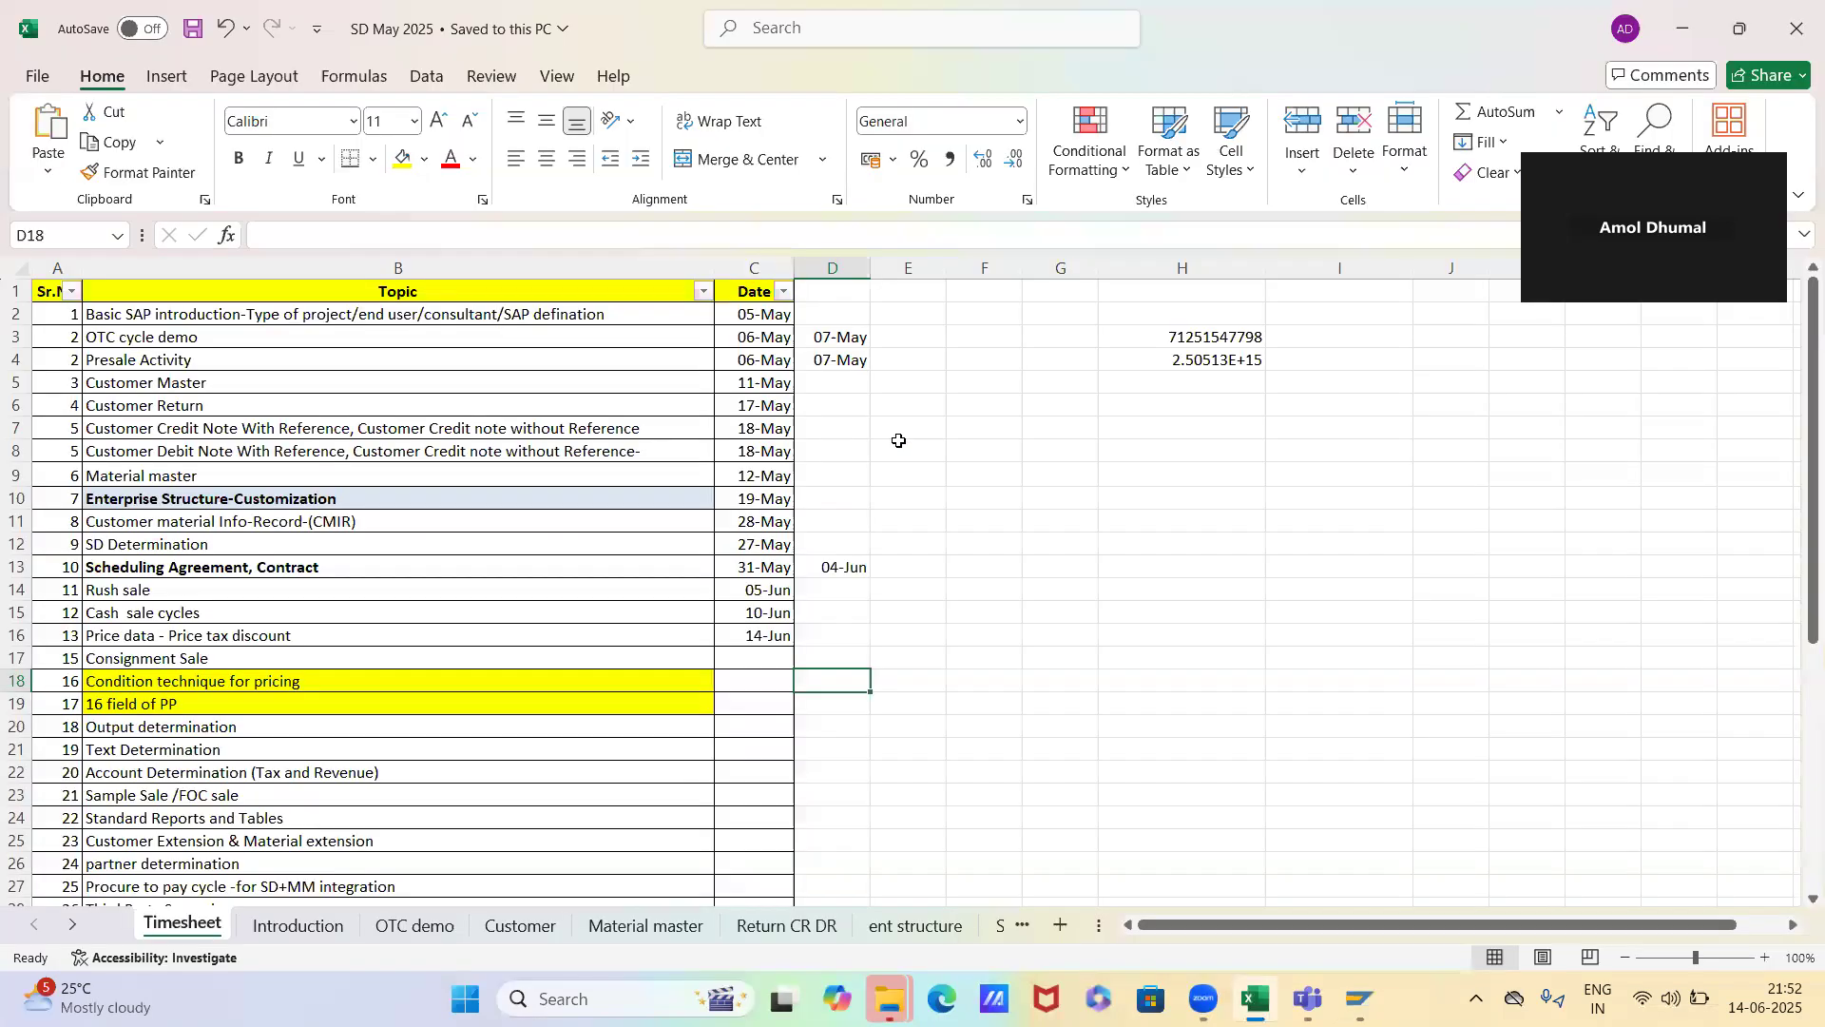
{"action": "key", "text": "alt+Tab"}
{"action": "key", "text": "alt+Tab"}
{"action": "key", "text": "alt+Tab"}
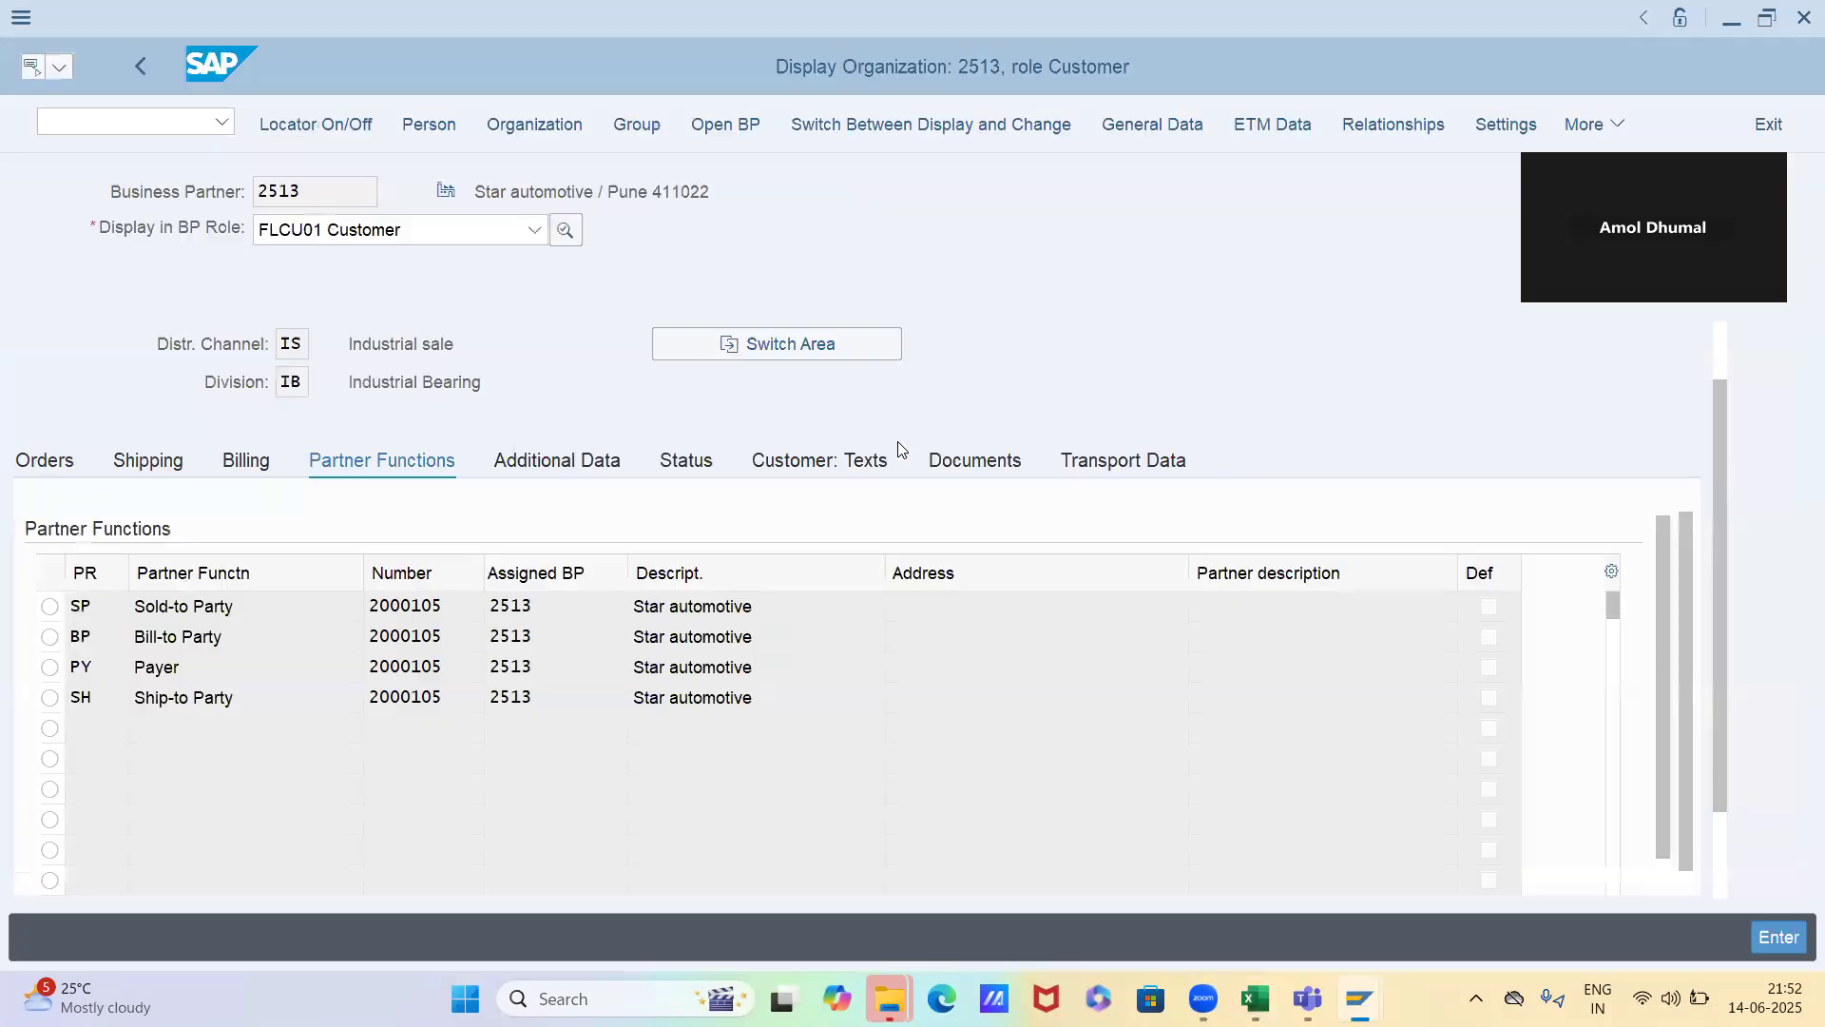
{"action": "left_click", "coordinate": [169, 115]}
{"action": "type", "text": "/nvk124"}
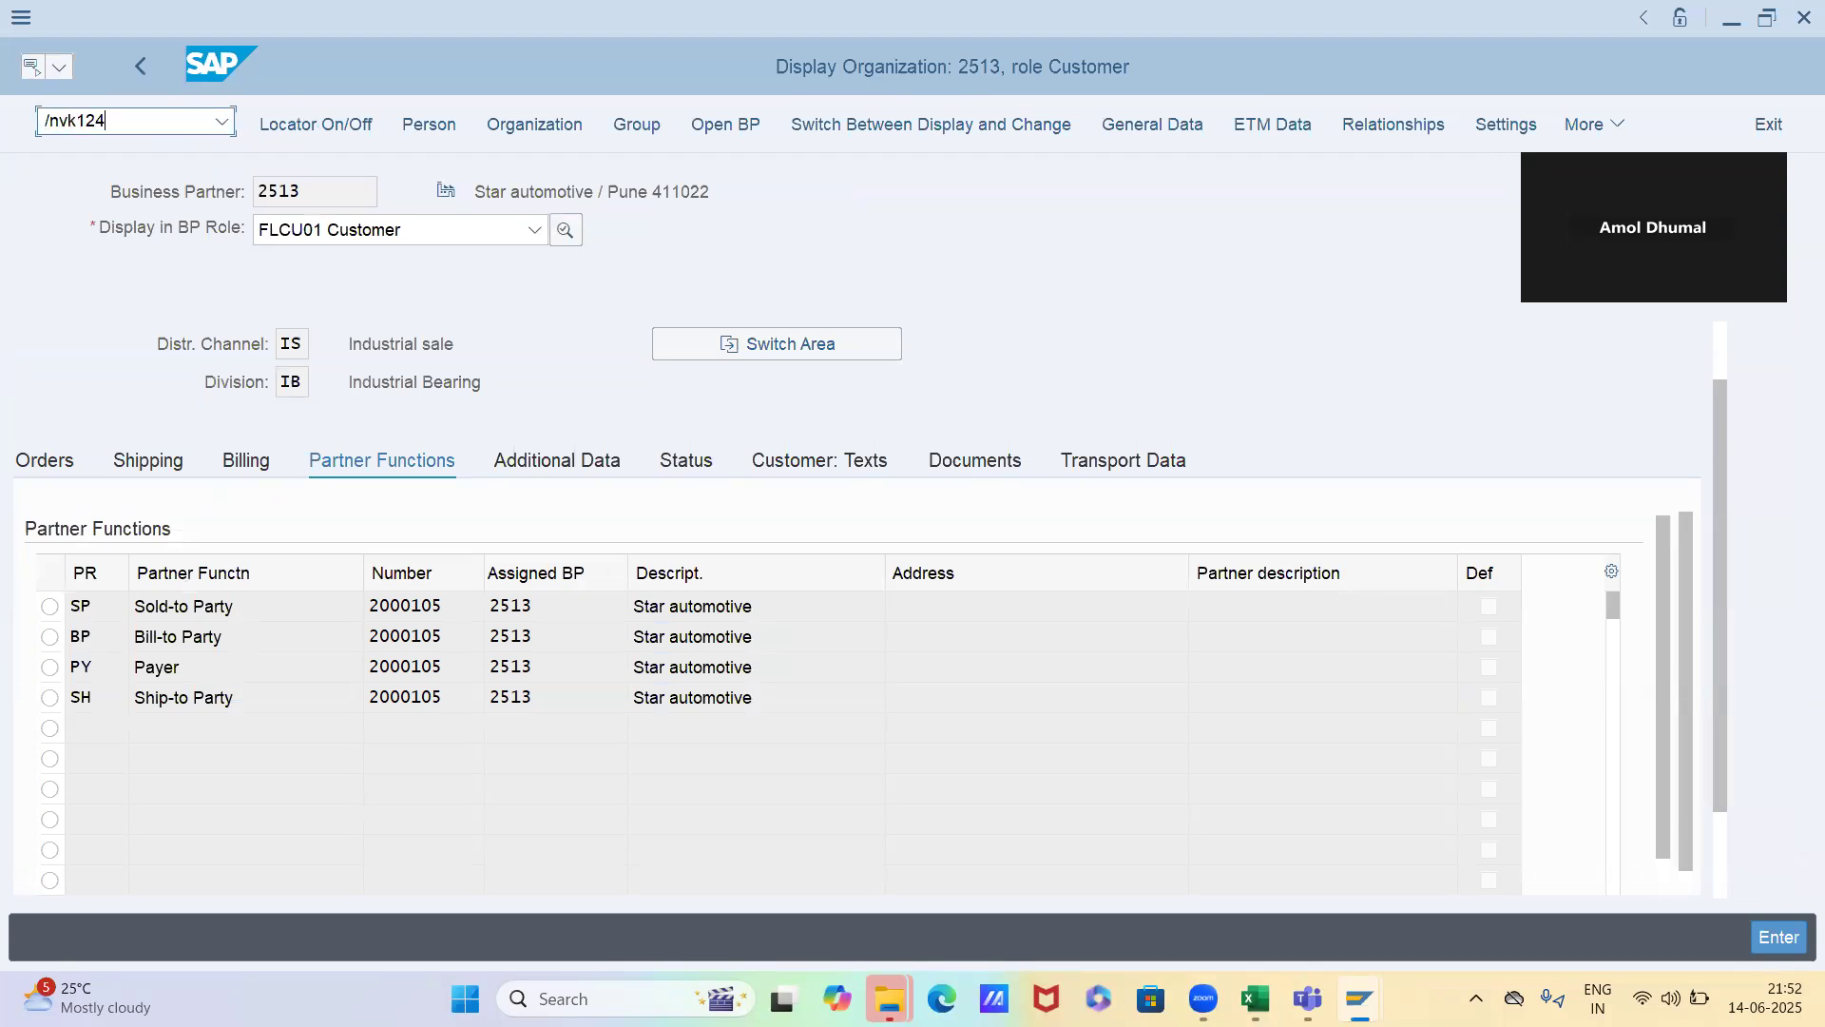
{"action": "key", "text": "Return"}
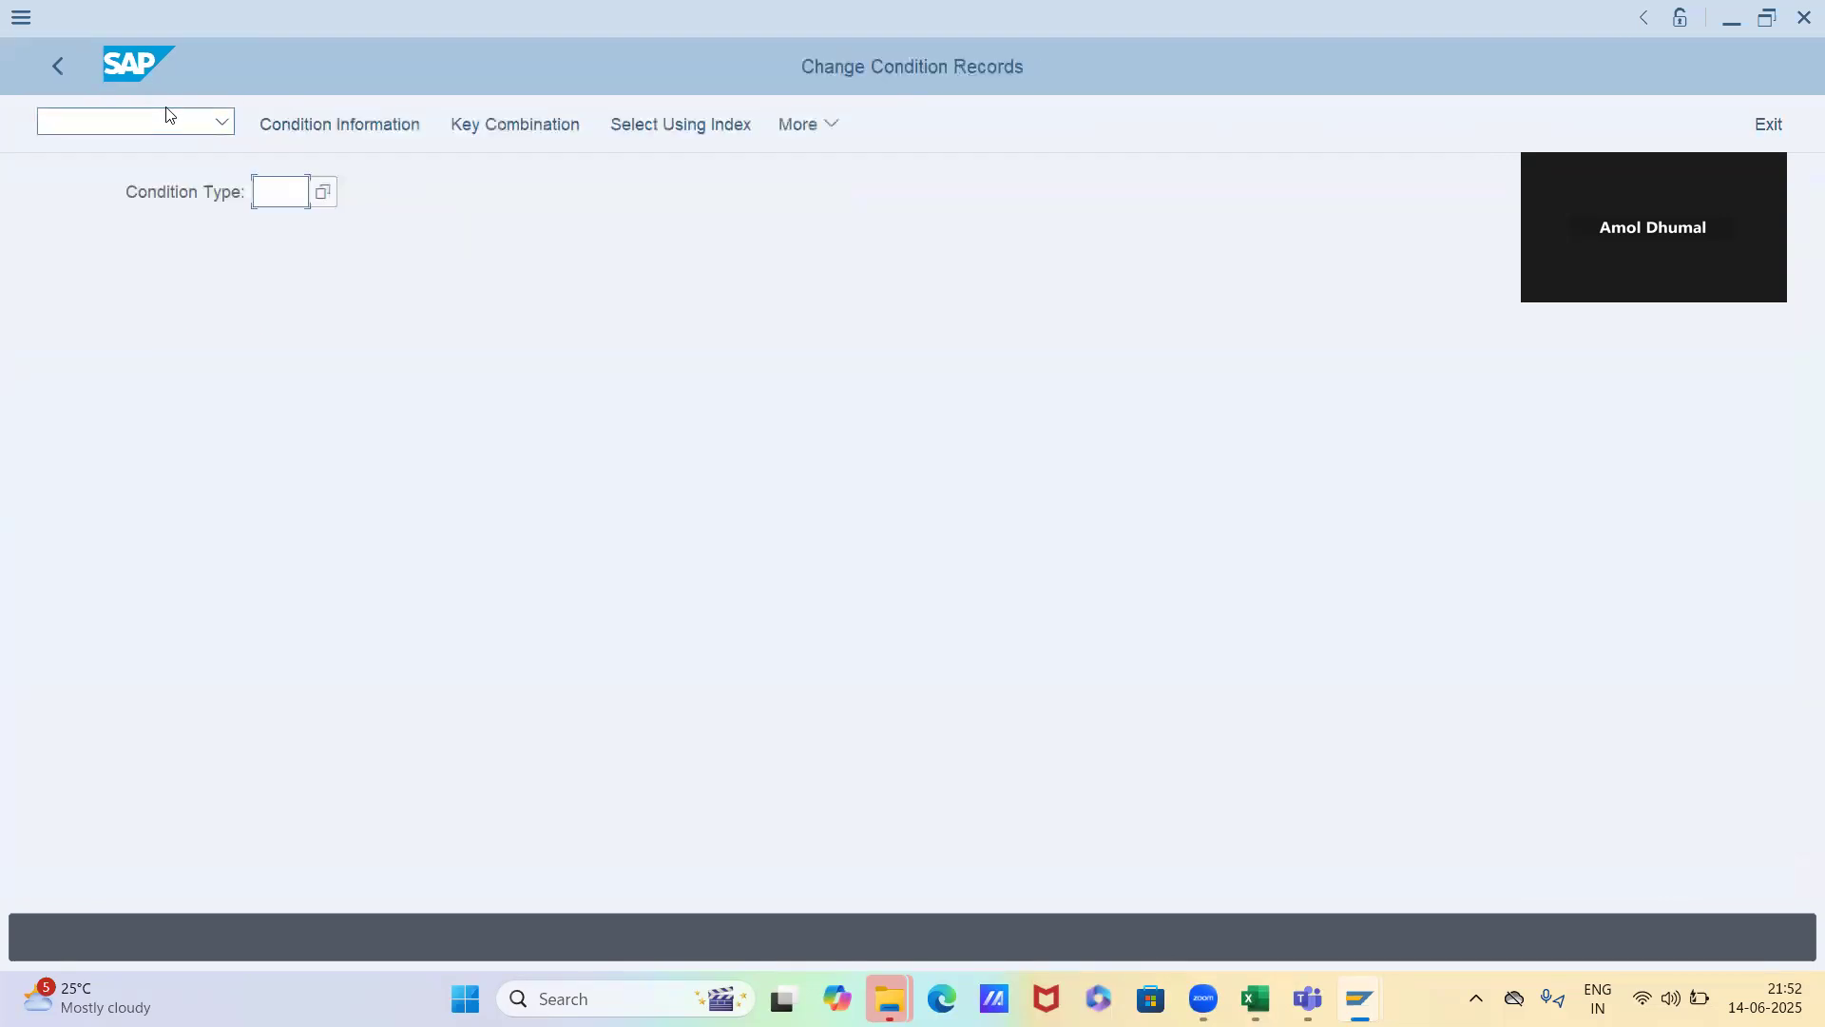
Display the PR00 condition records for Novel chem industries using the Customer/material with release status key combination
{"action": "left_click", "coordinate": [258, 195]}
{"action": "key", "text": "Down"}
{"action": "key", "text": "Return"}
{"action": "key", "text": "Return"}
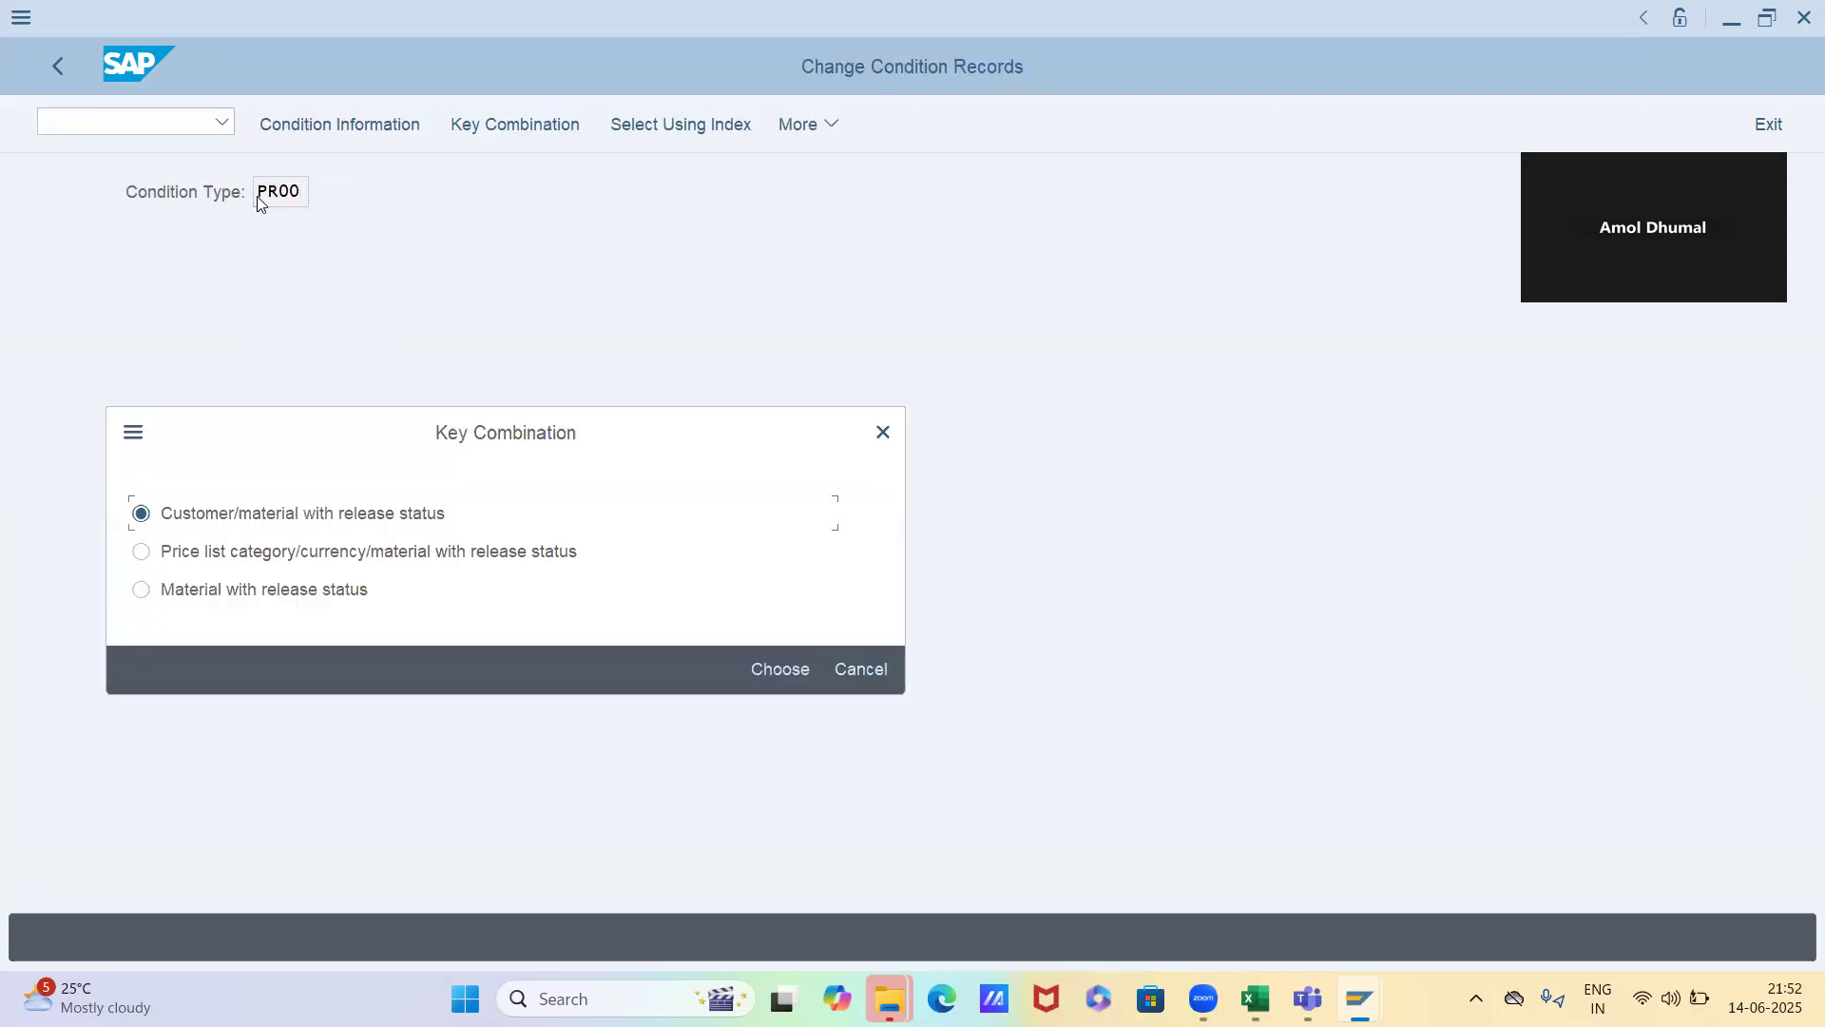
{"action": "left_click", "coordinate": [768, 670]}
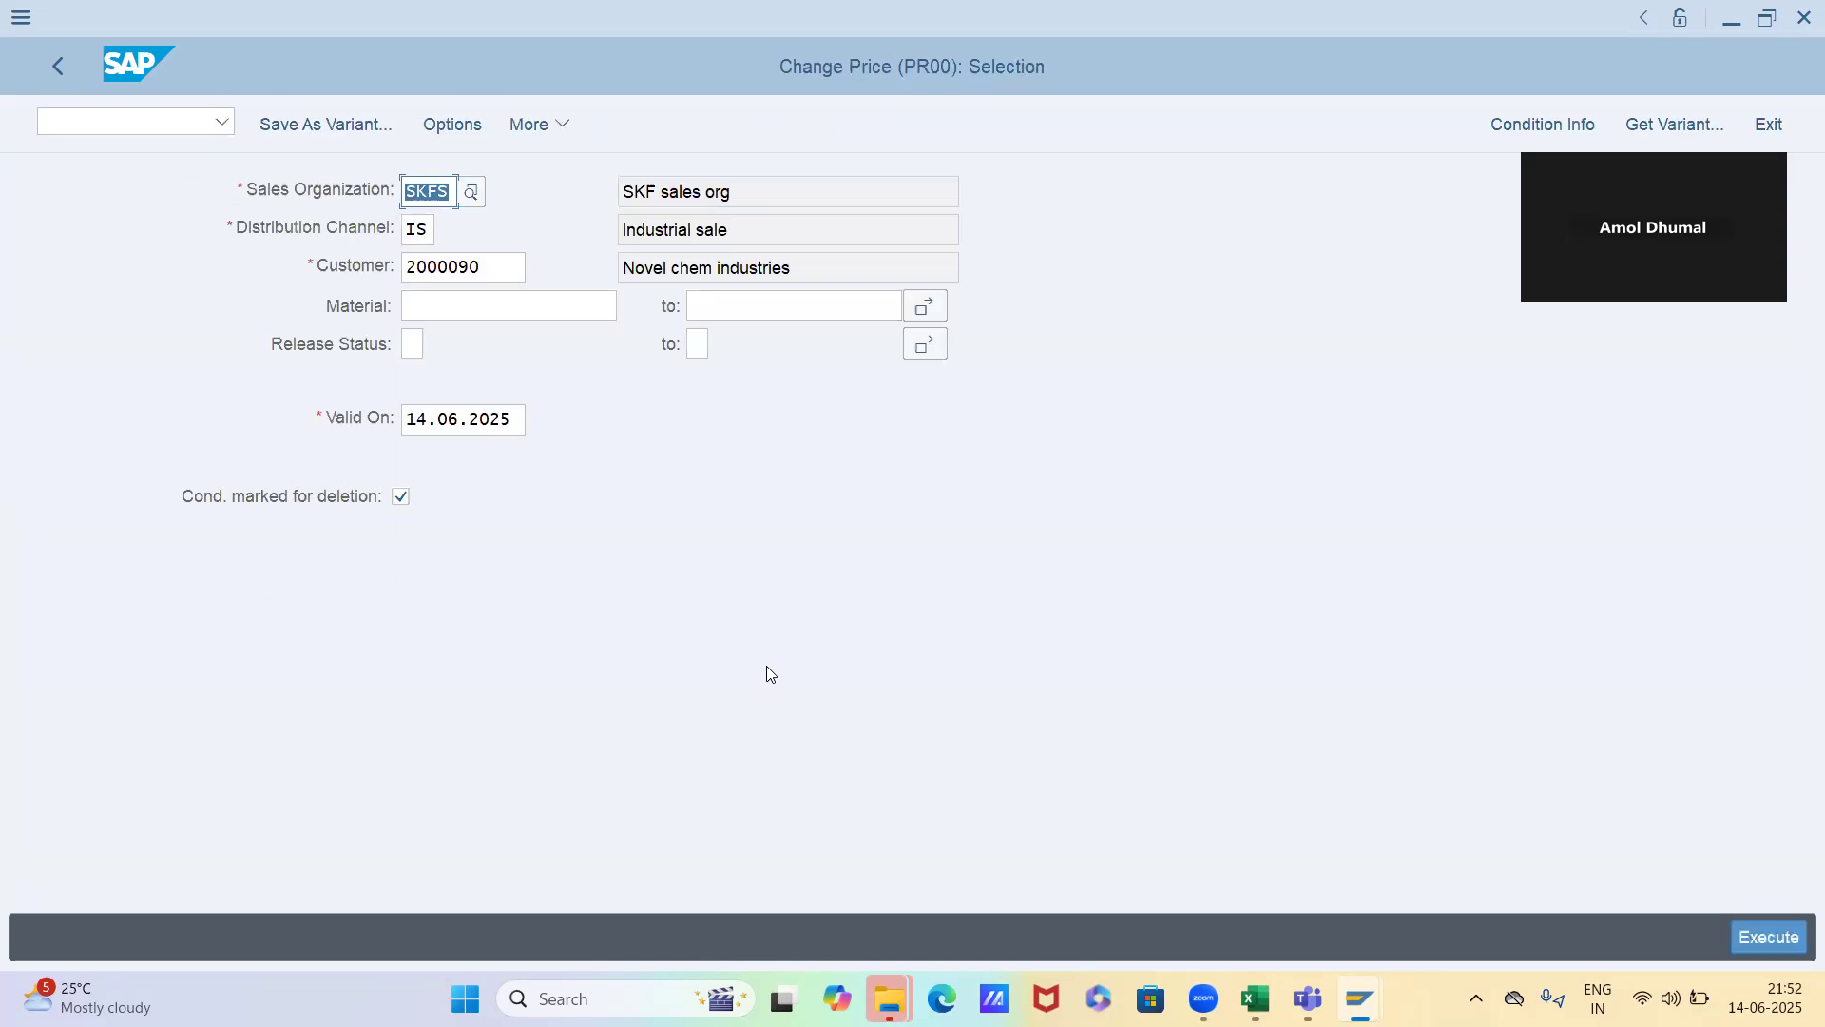
{"action": "key", "text": "F8"}
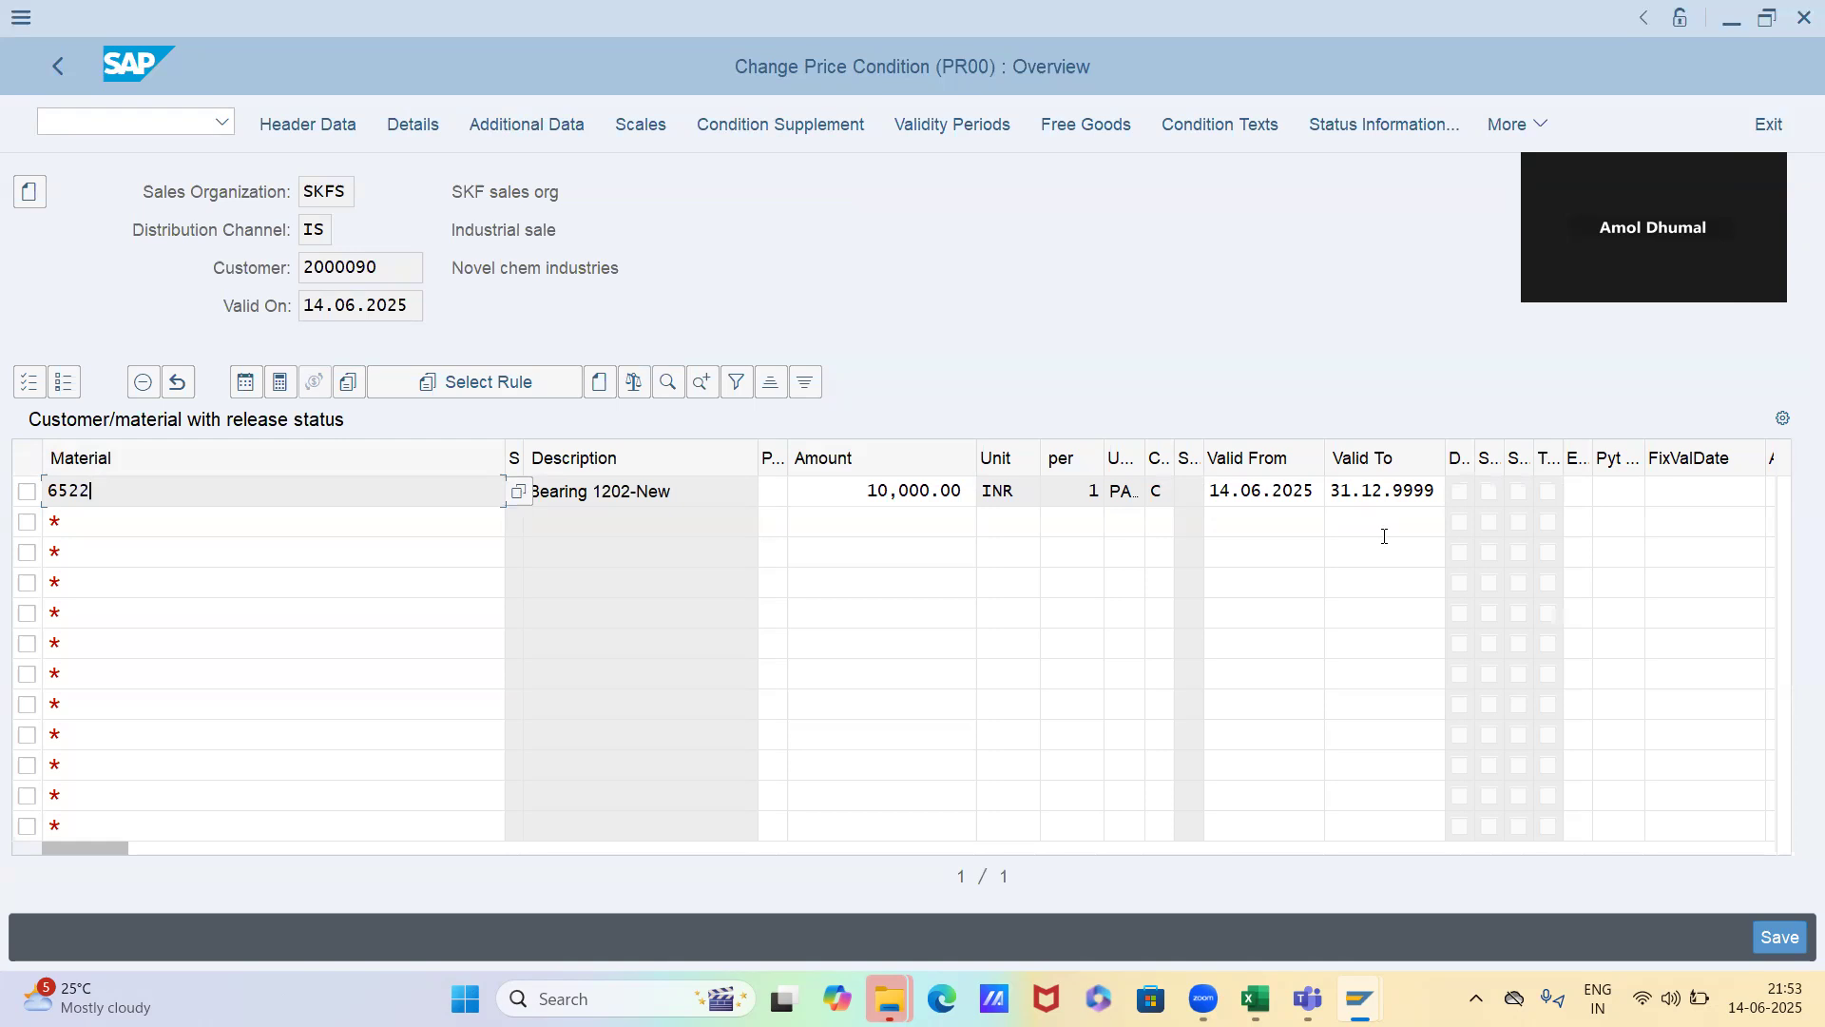
Try setting the customer/material price of material 6522 valid to 20.06.2025, and exit condition maintenance without saving
{"action": "left_click", "coordinate": [1335, 491]}
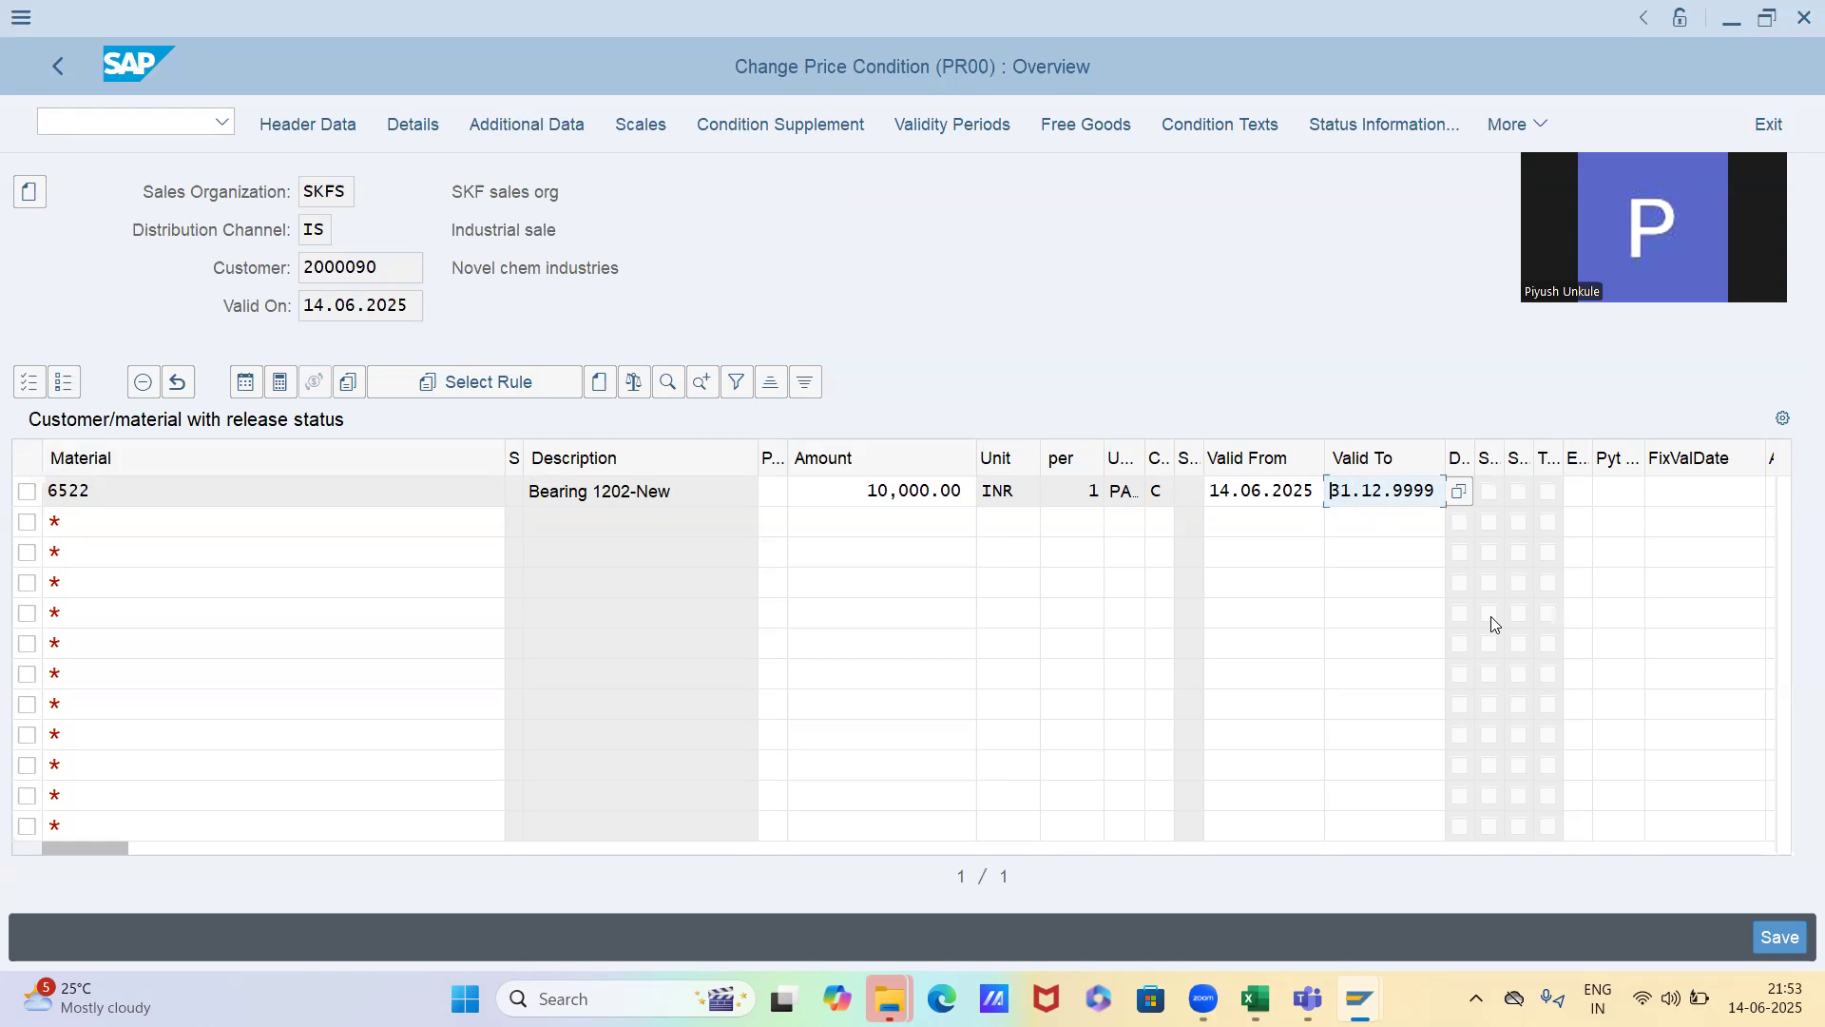
{"action": "key", "text": "shift+Right"}
{"action": "key", "text": "shift+Right"}
{"action": "key", "text": "shift+Right"}
{"action": "key", "text": "shift+Right"}
{"action": "key", "text": "shift+Right"}
{"action": "key", "text": "shift+Right"}
{"action": "key", "text": "shift+Right"}
{"action": "key", "text": "shift+Right"}
{"action": "key", "text": "shift+Right"}
{"action": "key", "text": "shift+Right"}
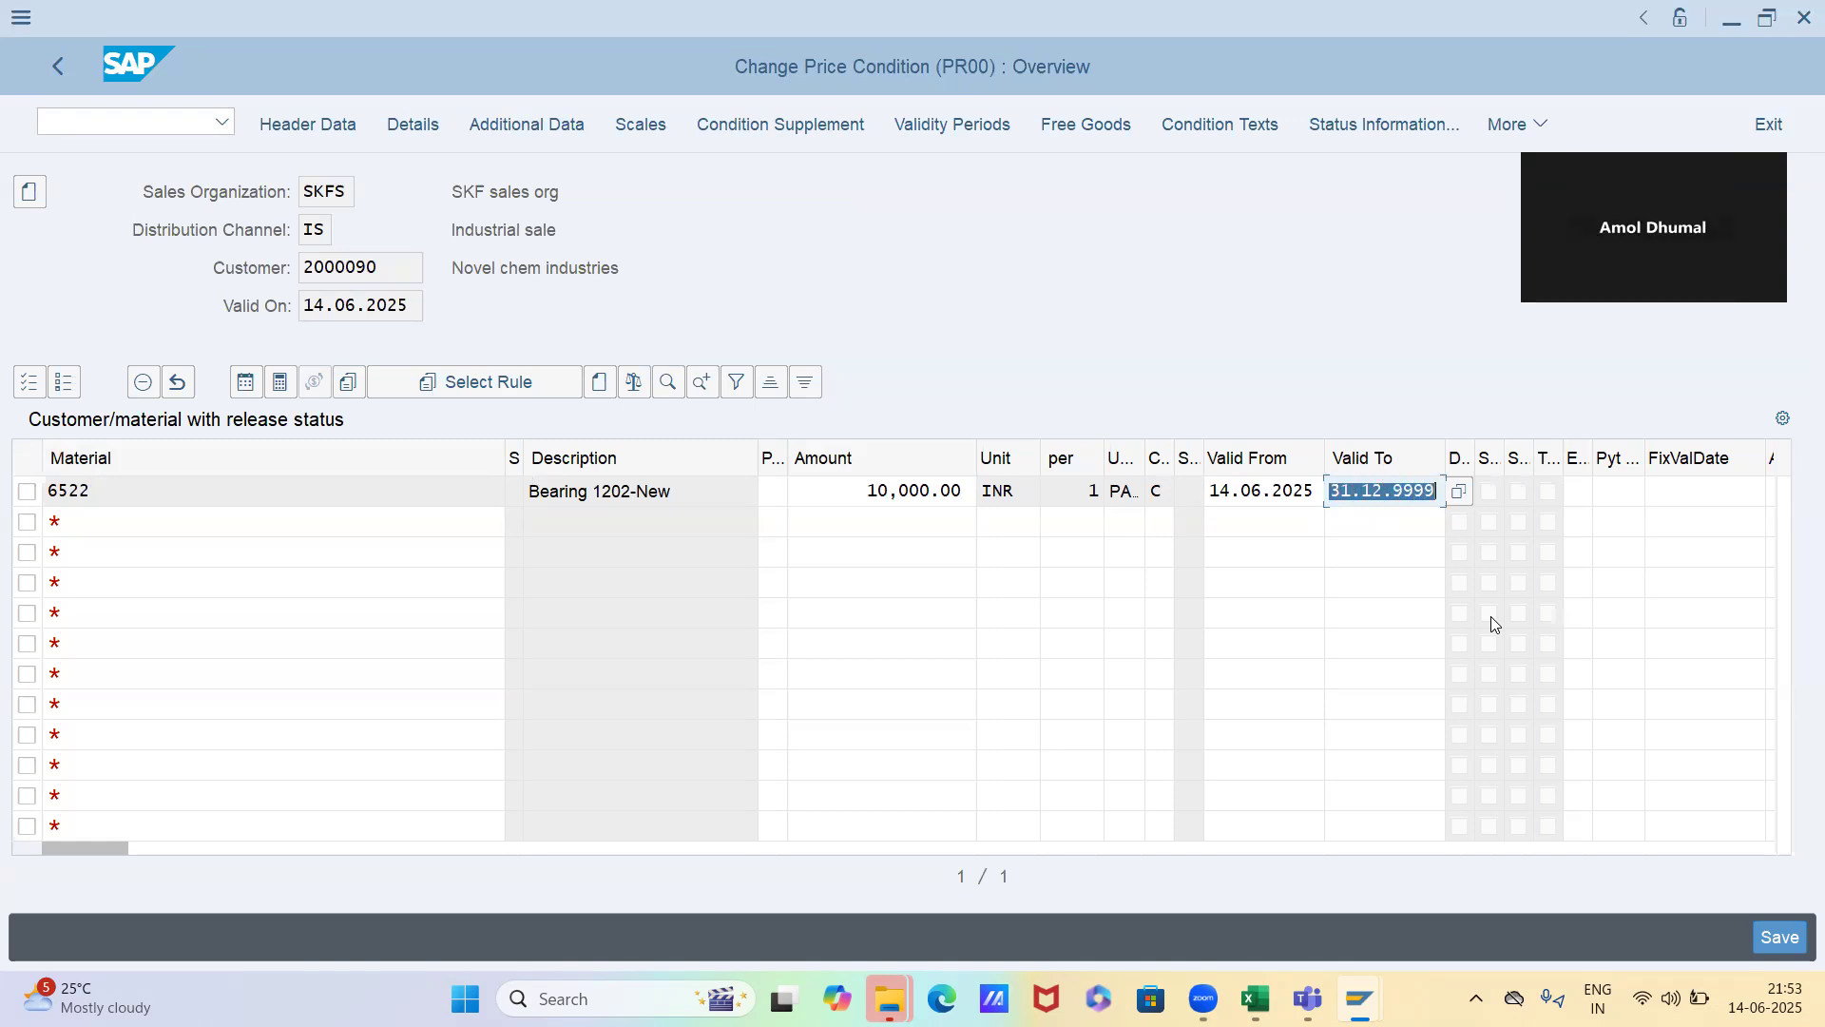
{"action": "type", "text": "20"}
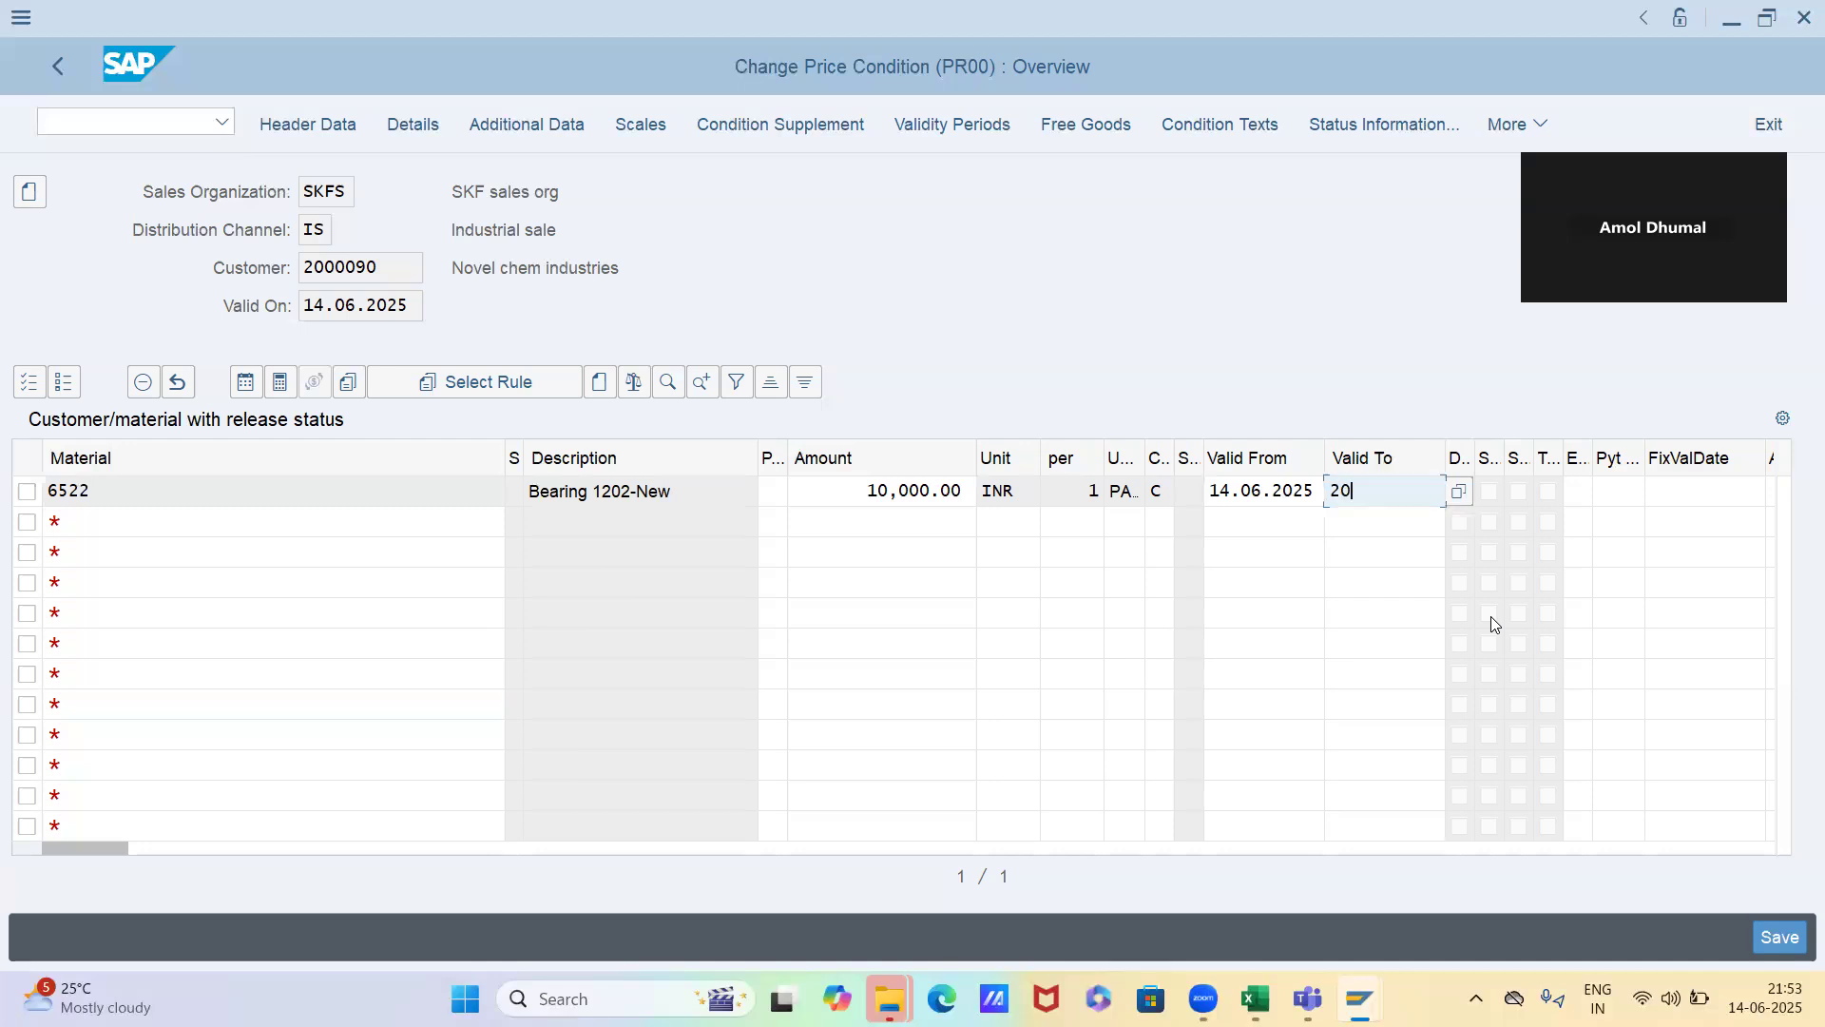
{"action": "type", "text": "0625"}
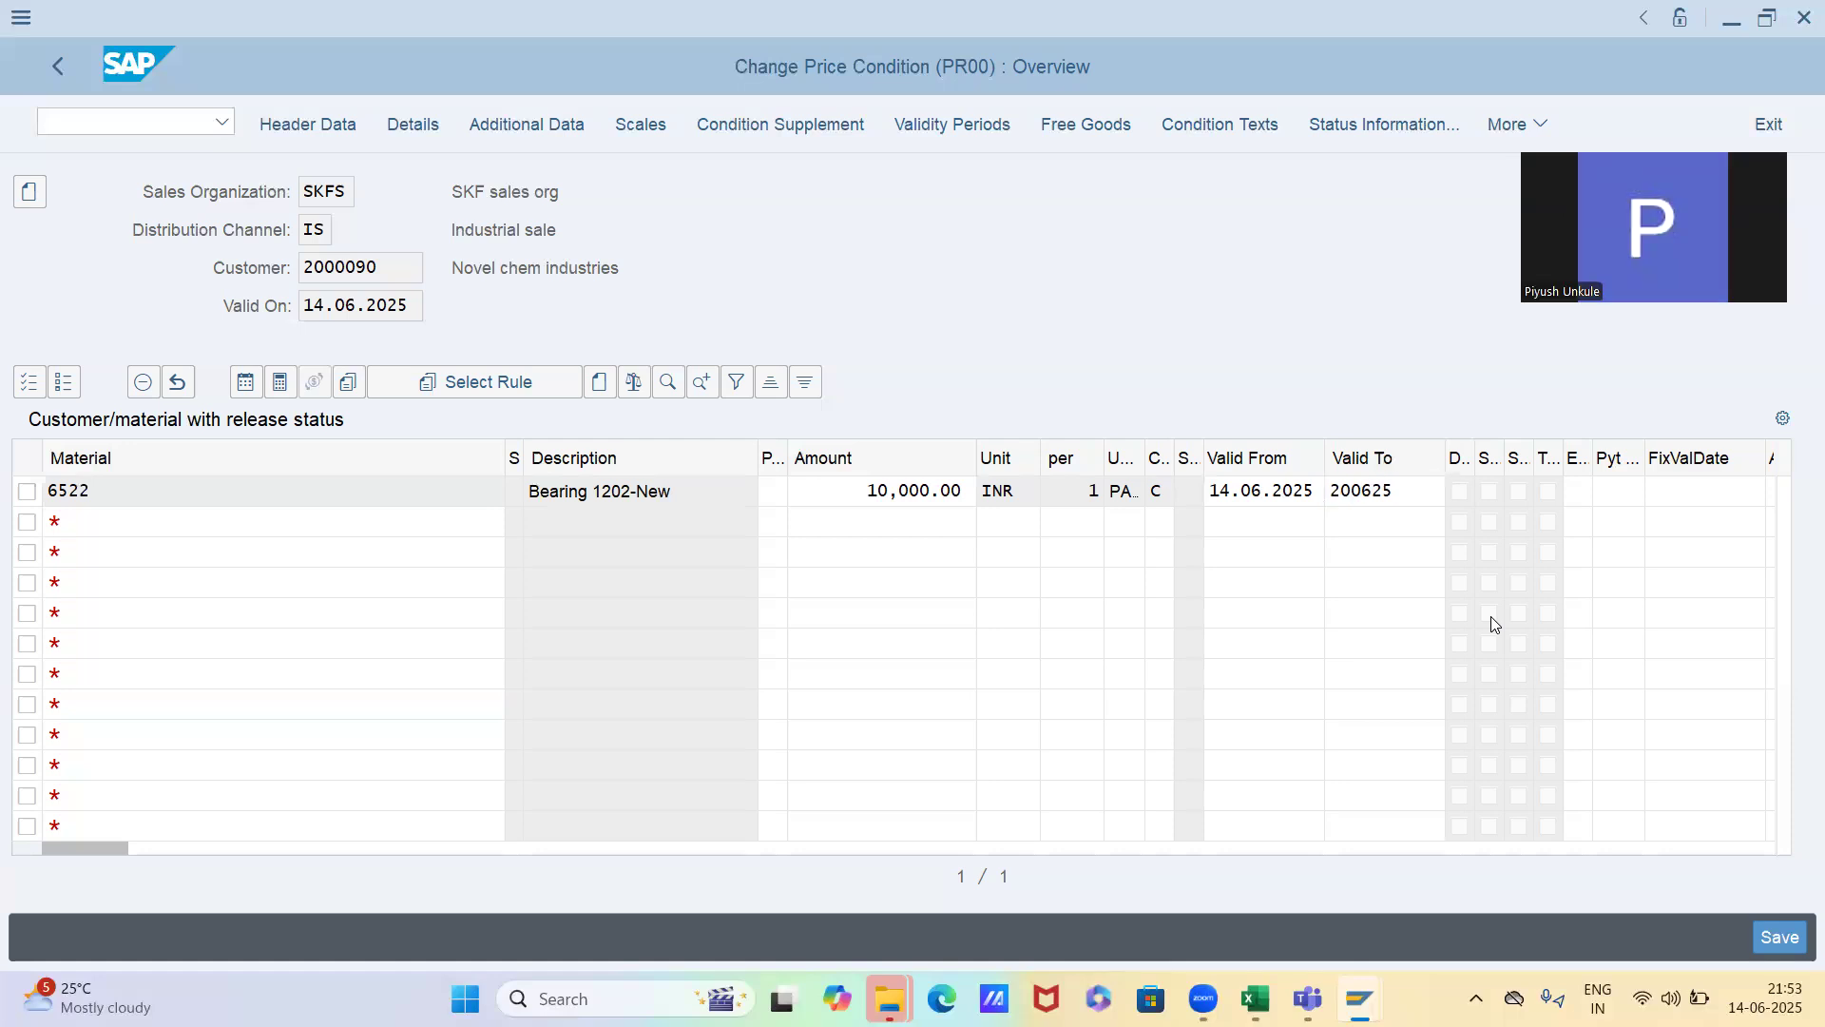
{"action": "key", "text": "Return"}
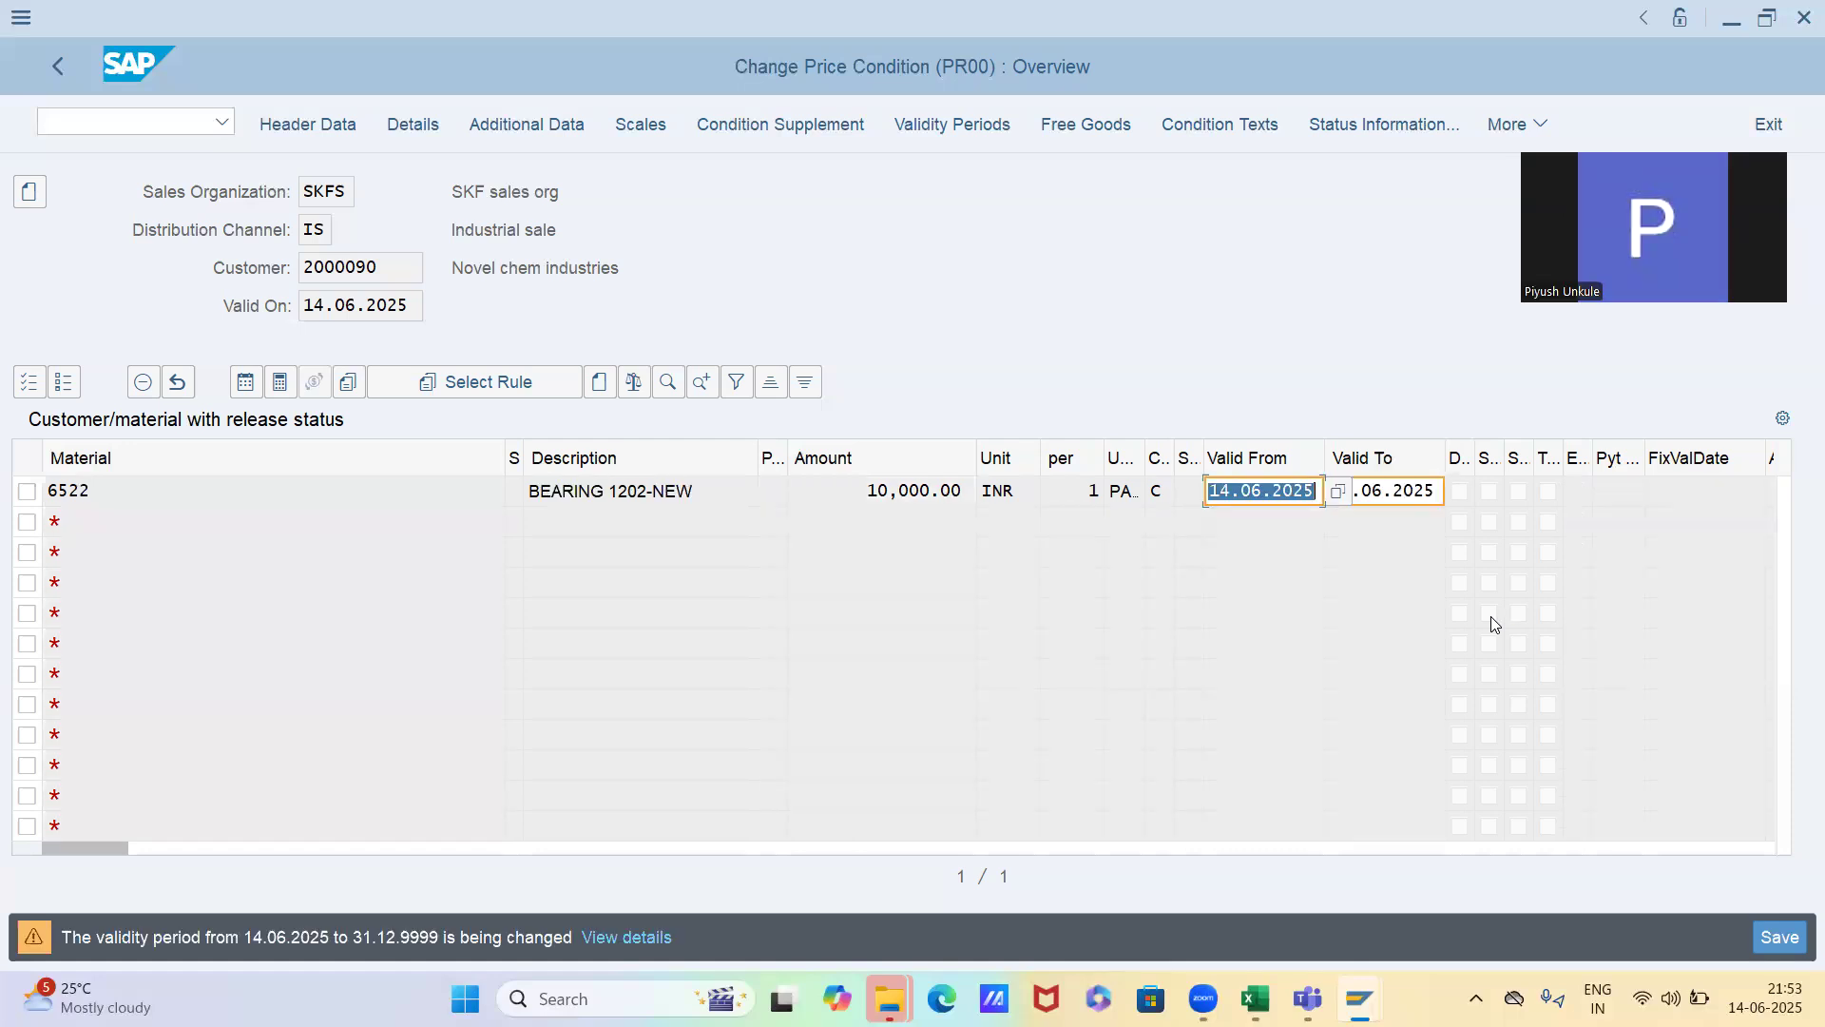
{"action": "key", "text": "Return"}
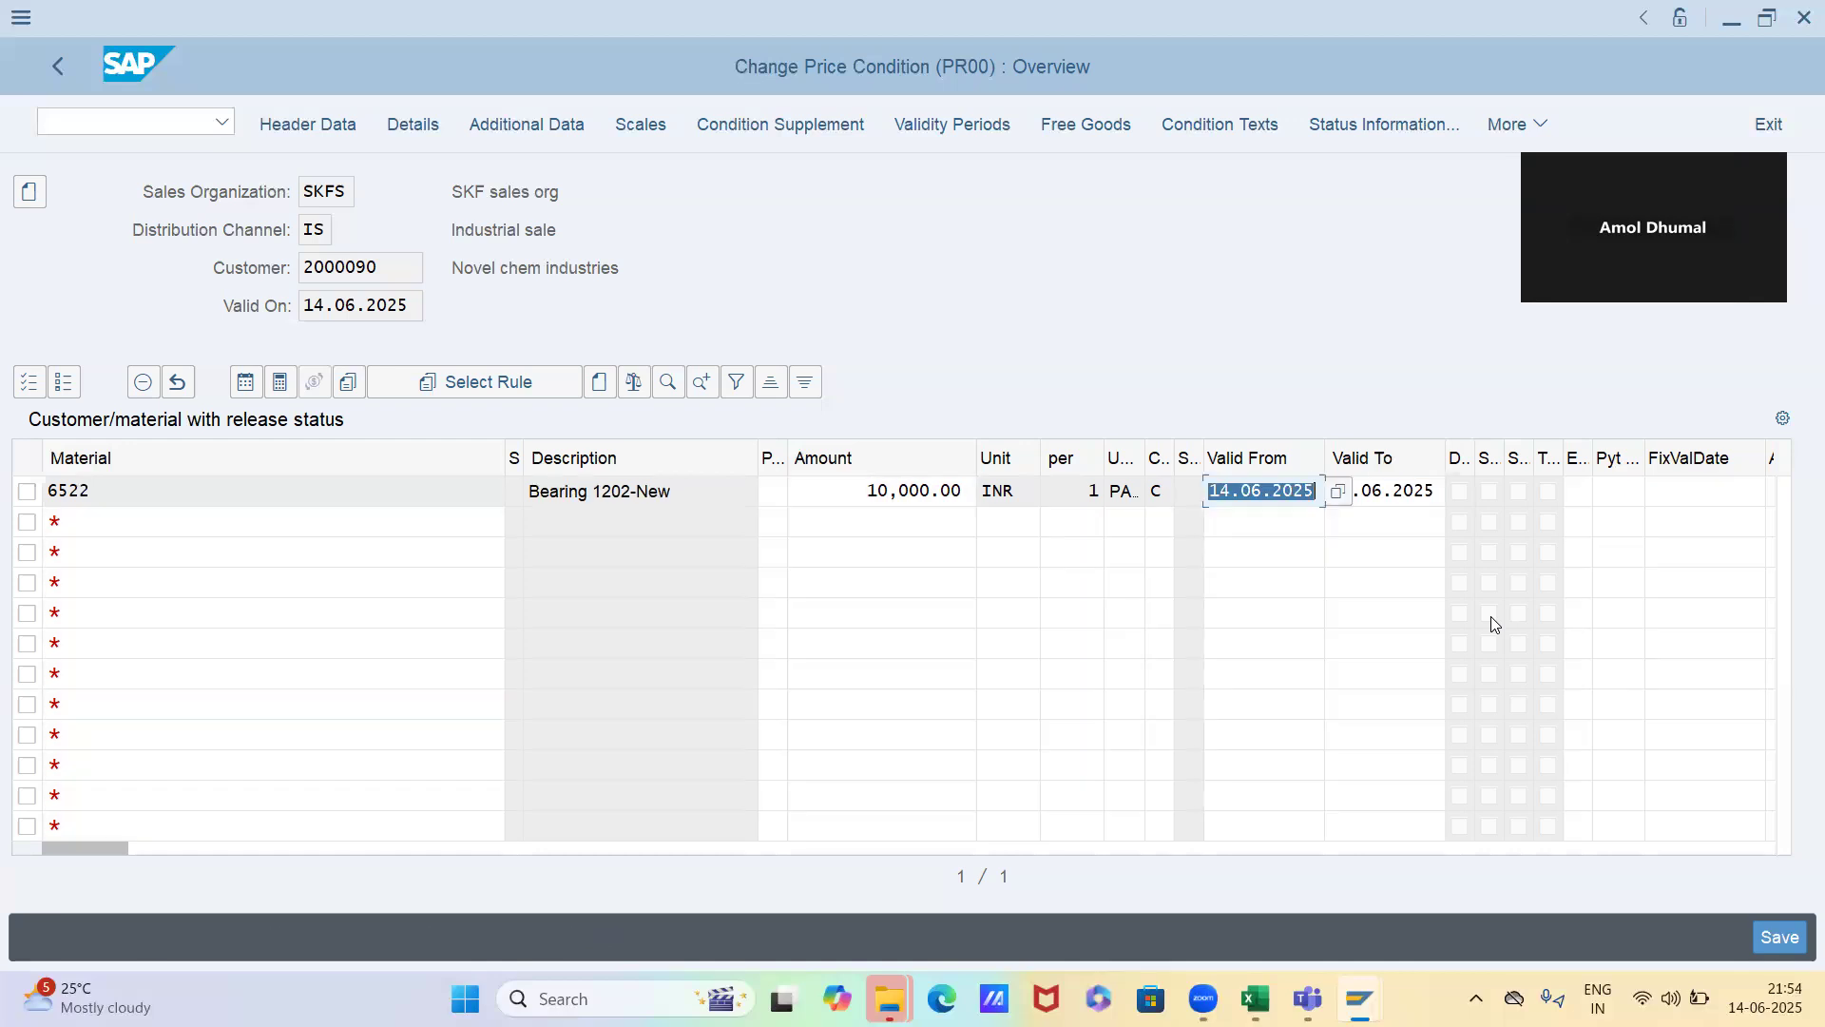
{"action": "left_click", "coordinate": [1399, 499]}
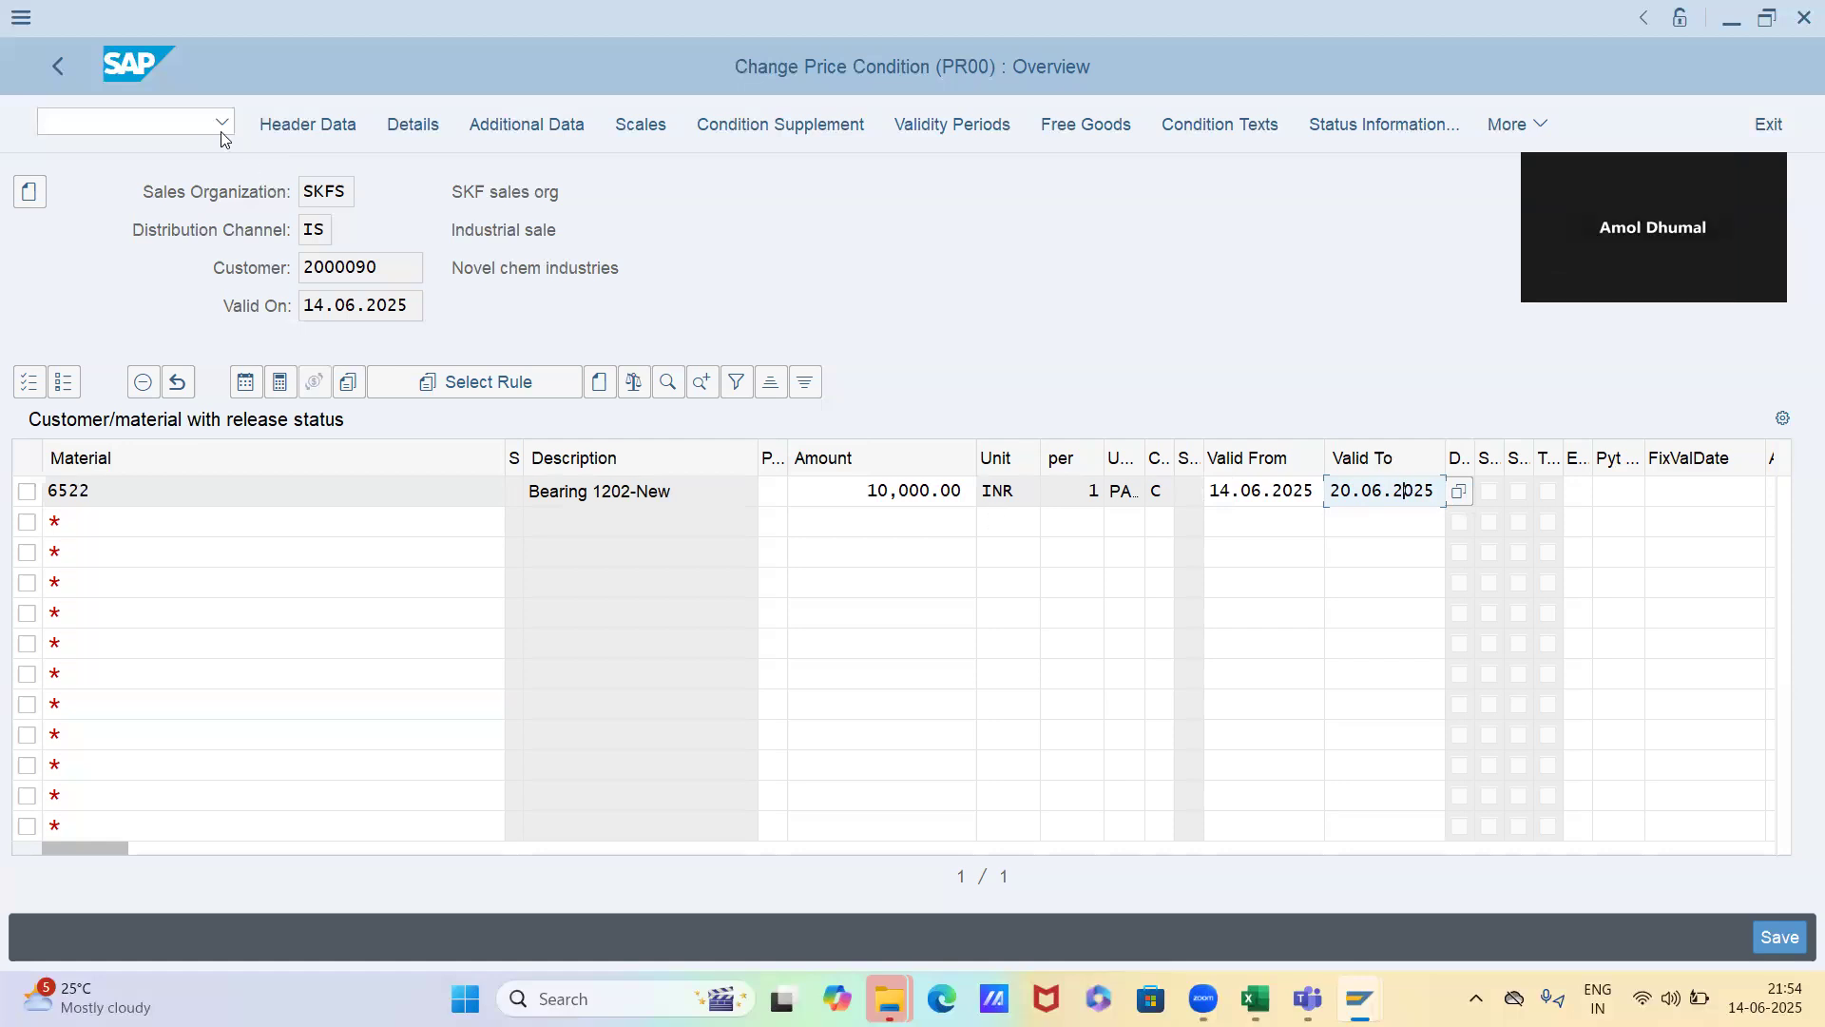
{"action": "left_click", "coordinate": [54, 69]}
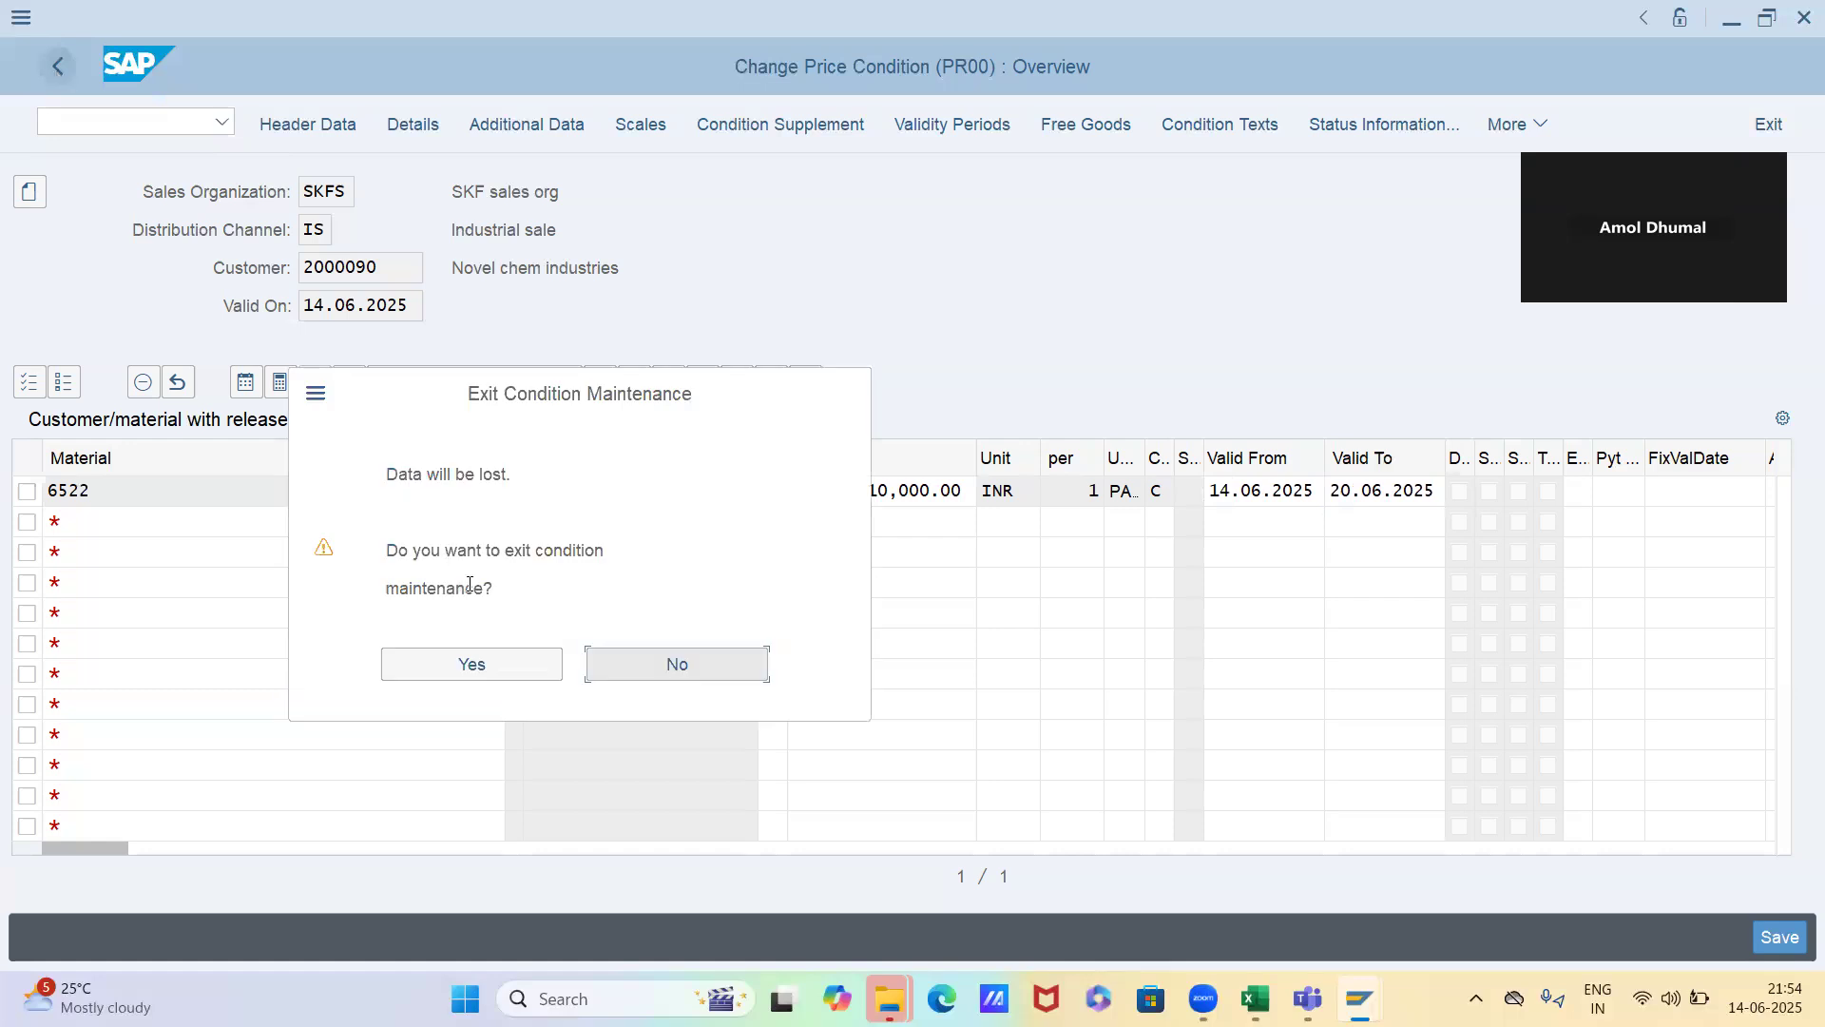
{"action": "left_click", "coordinate": [531, 671]}
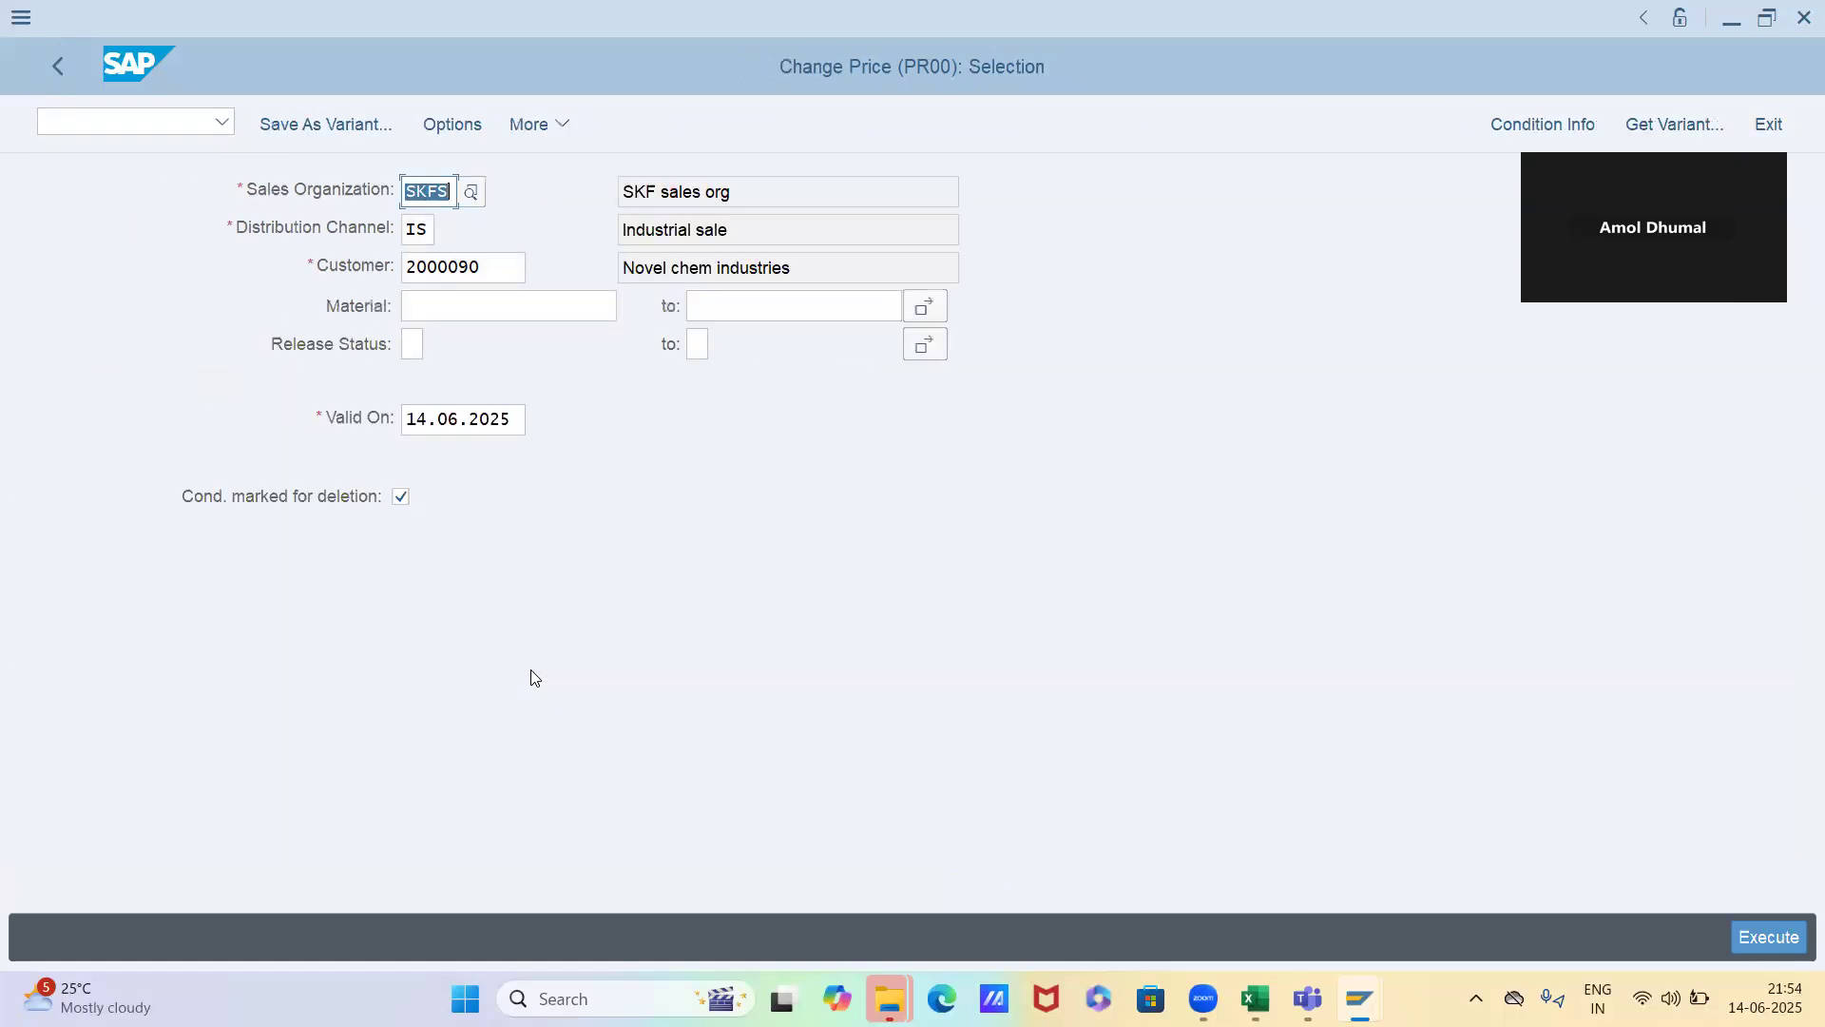
Display the PR00 records for sales organization SKFS and channel IS using the Material with release status key combination
{"action": "key", "text": "F3"}
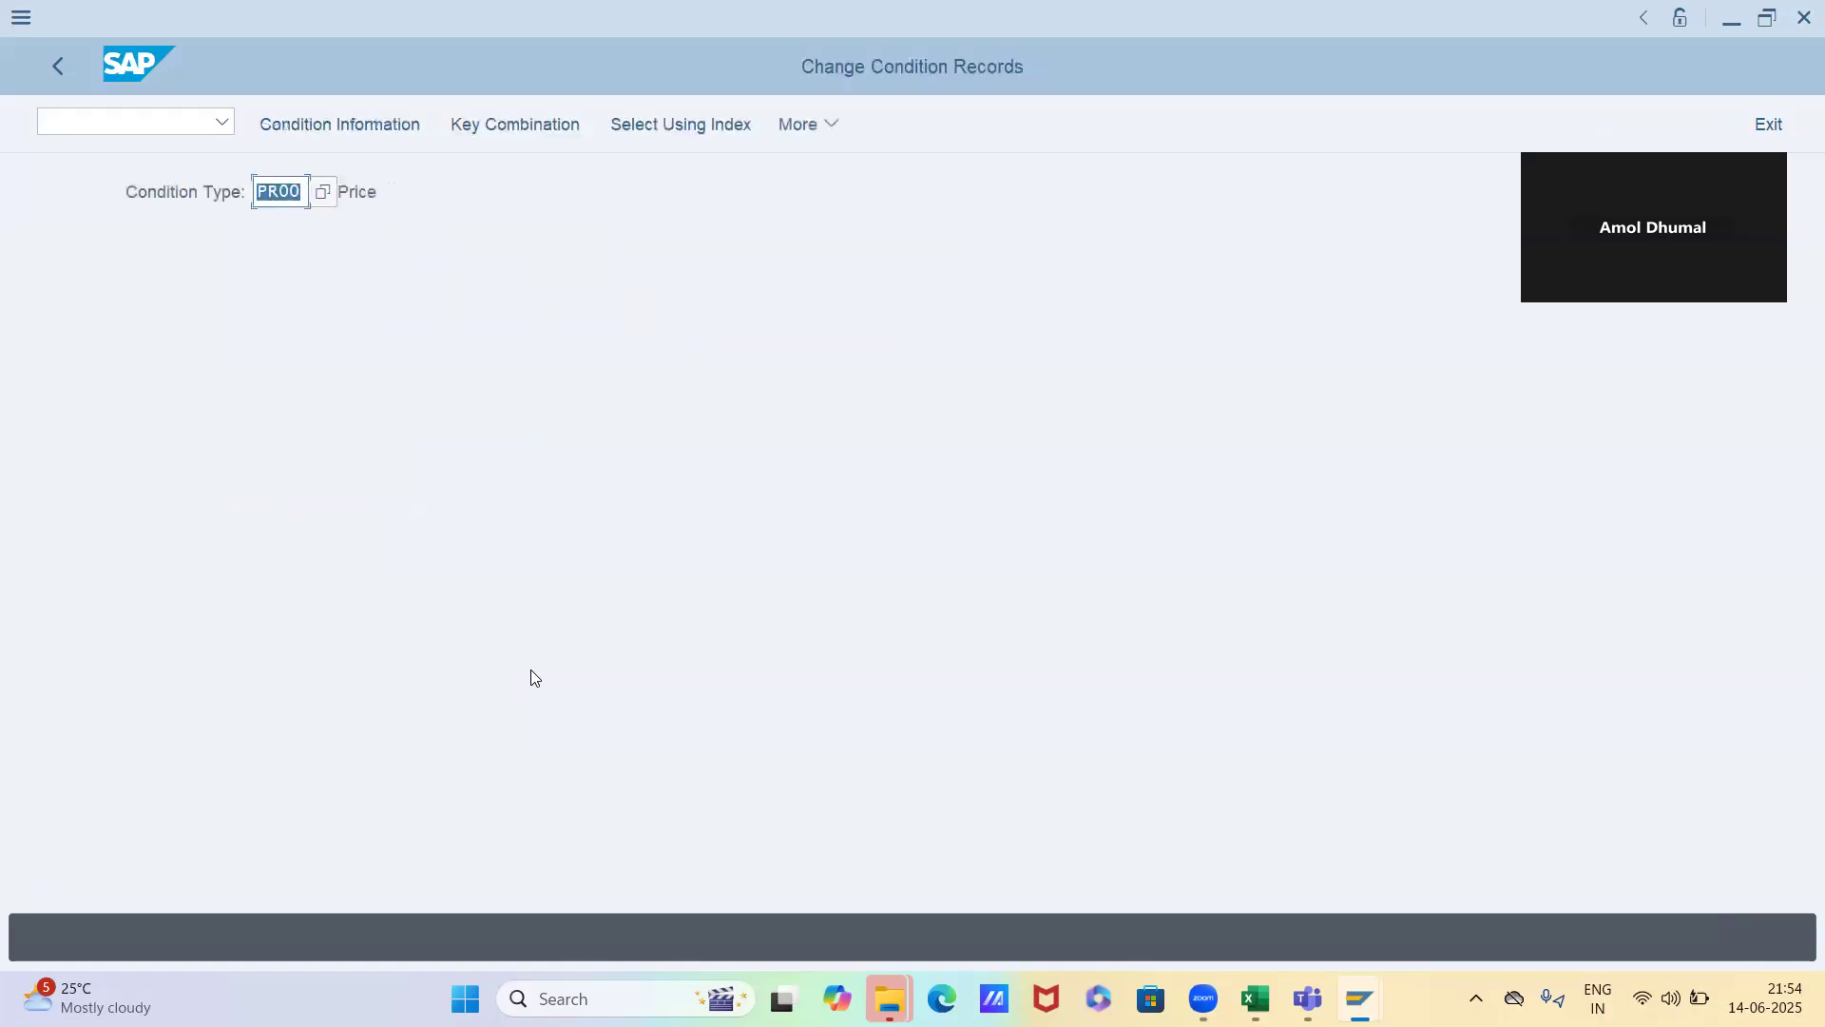
{"action": "left_click", "coordinate": [486, 133]}
{"action": "left_click", "coordinate": [334, 595]}
{"action": "key", "text": "Return"}
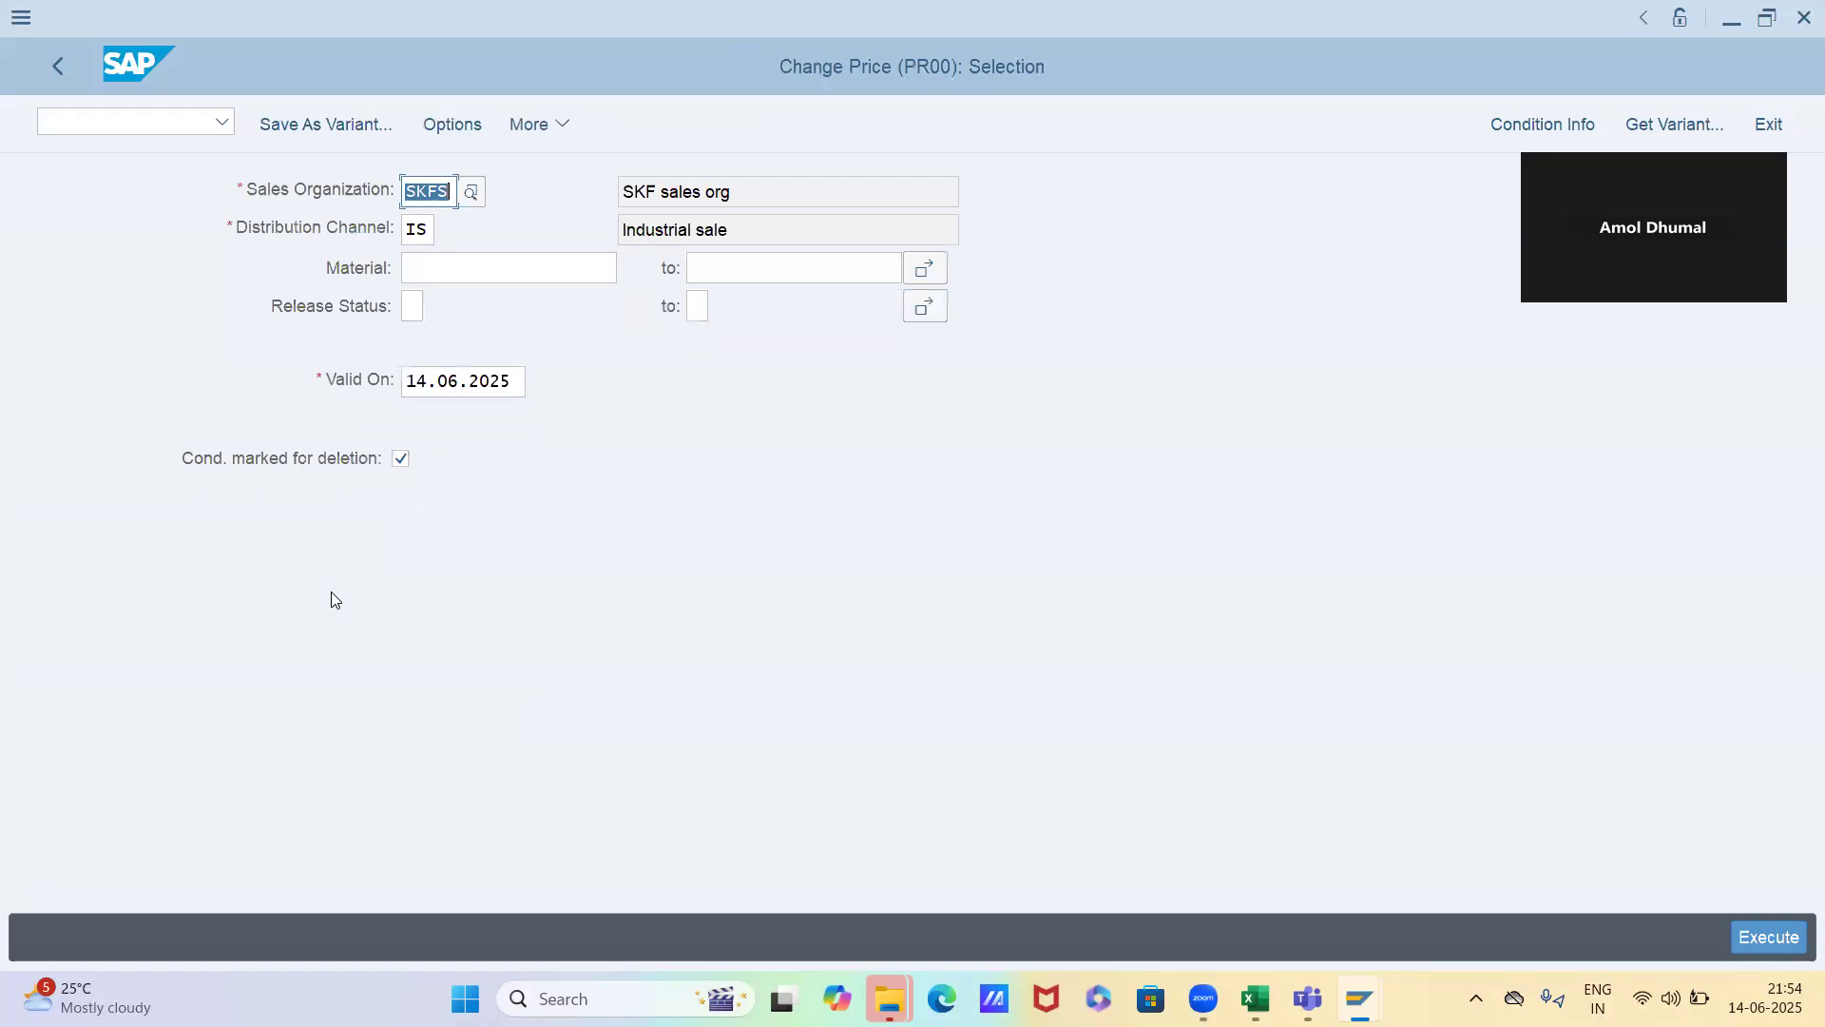
{"action": "key", "text": "F8"}
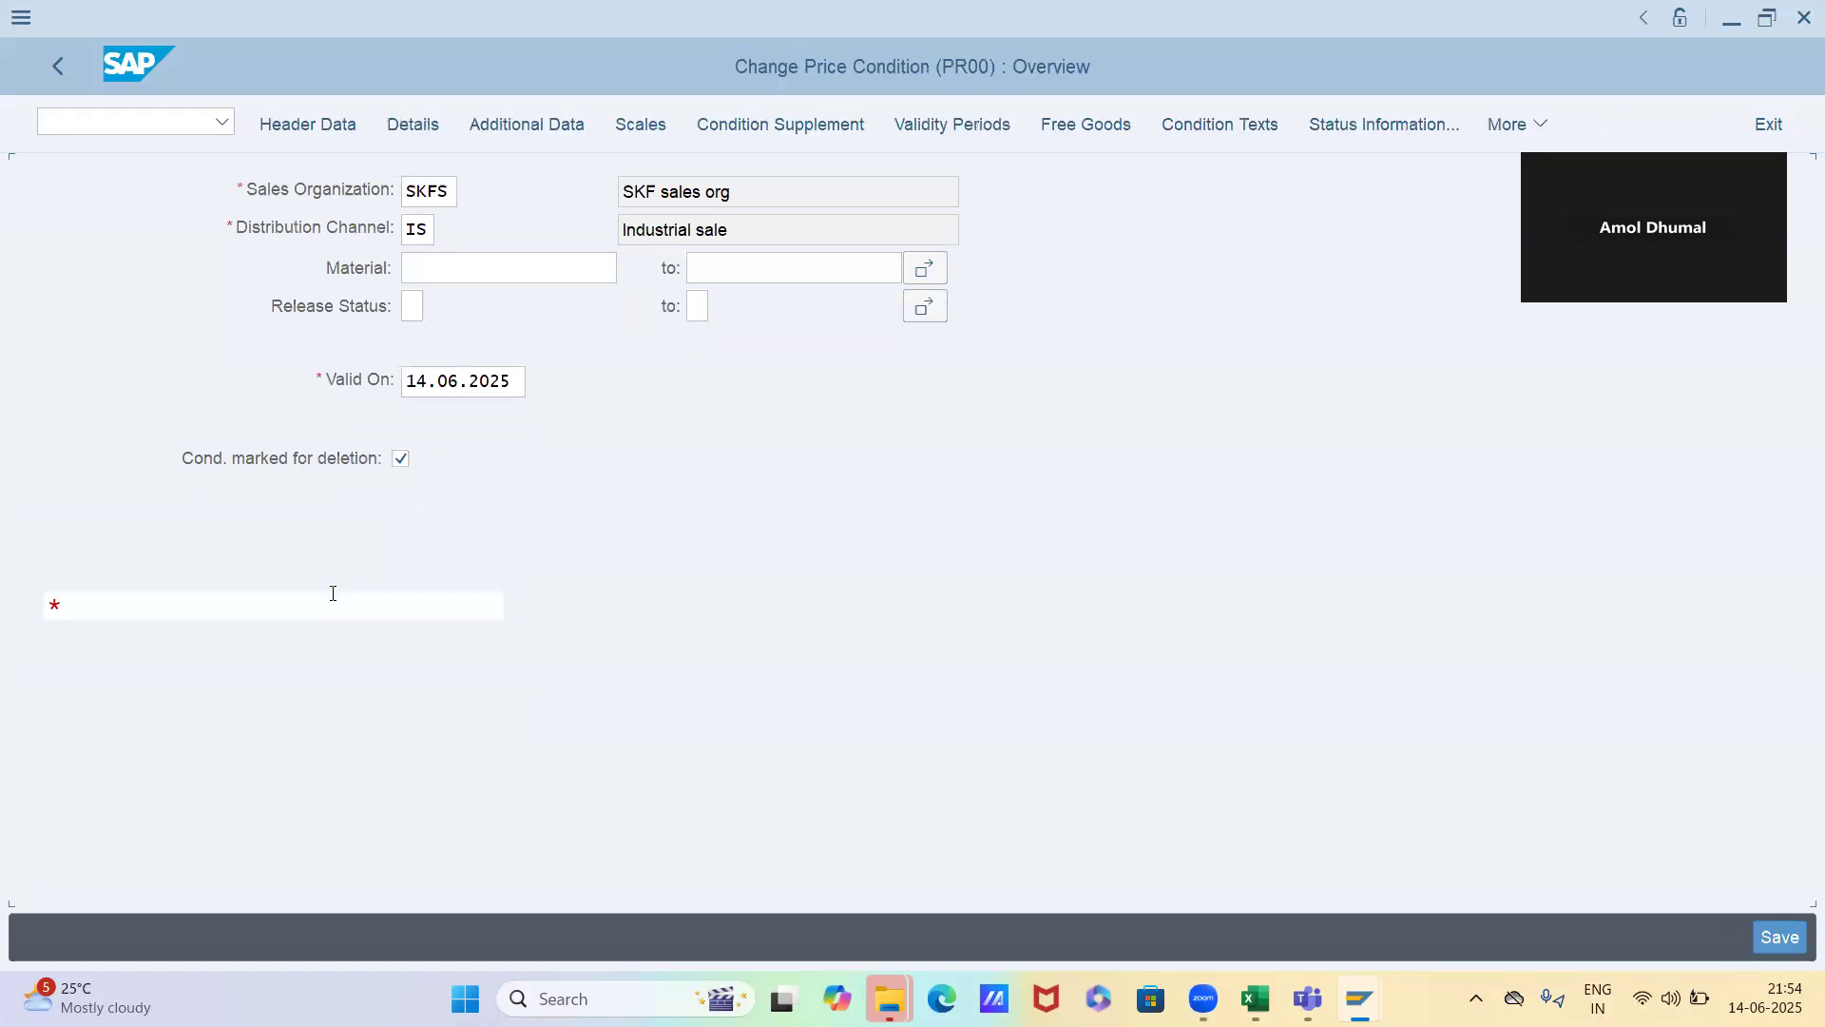
Set the Valid To date of material 6522's PR00 price to 20.06.2025, save the record and redisplay it
{"action": "double_click", "coordinate": [1337, 454]}
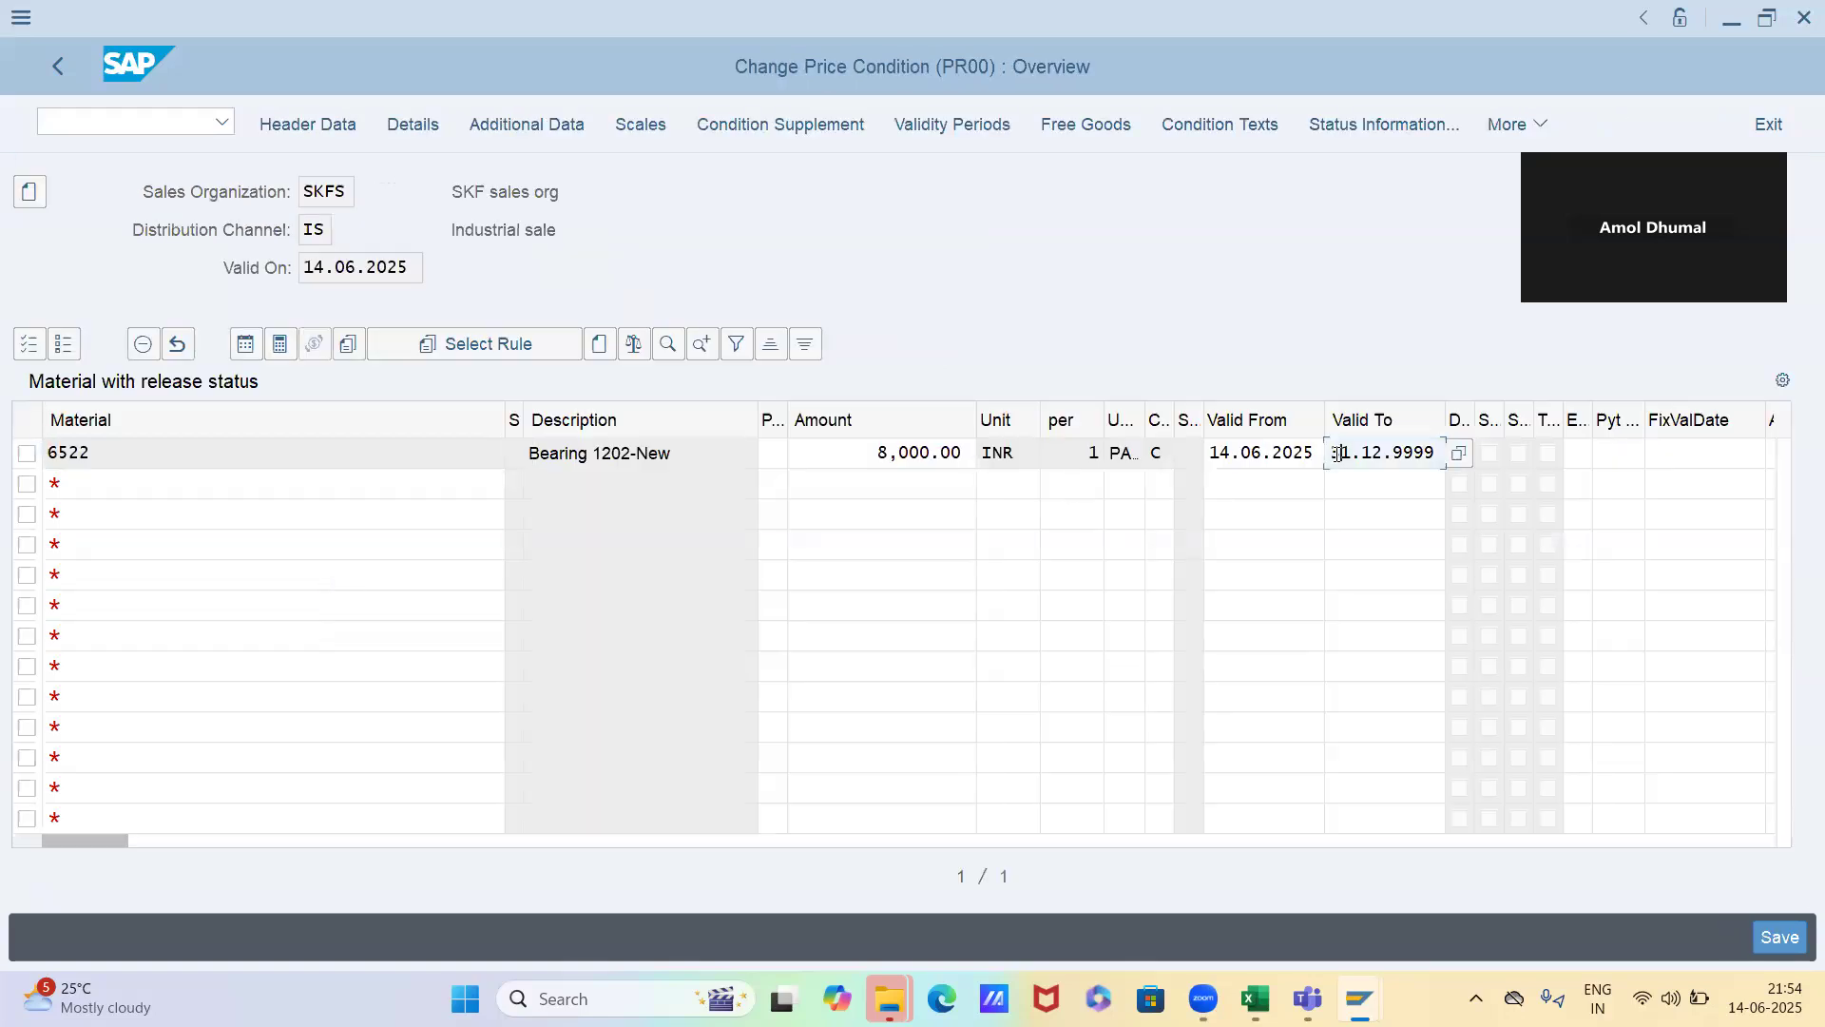
{"action": "key", "text": "BackSpace"}
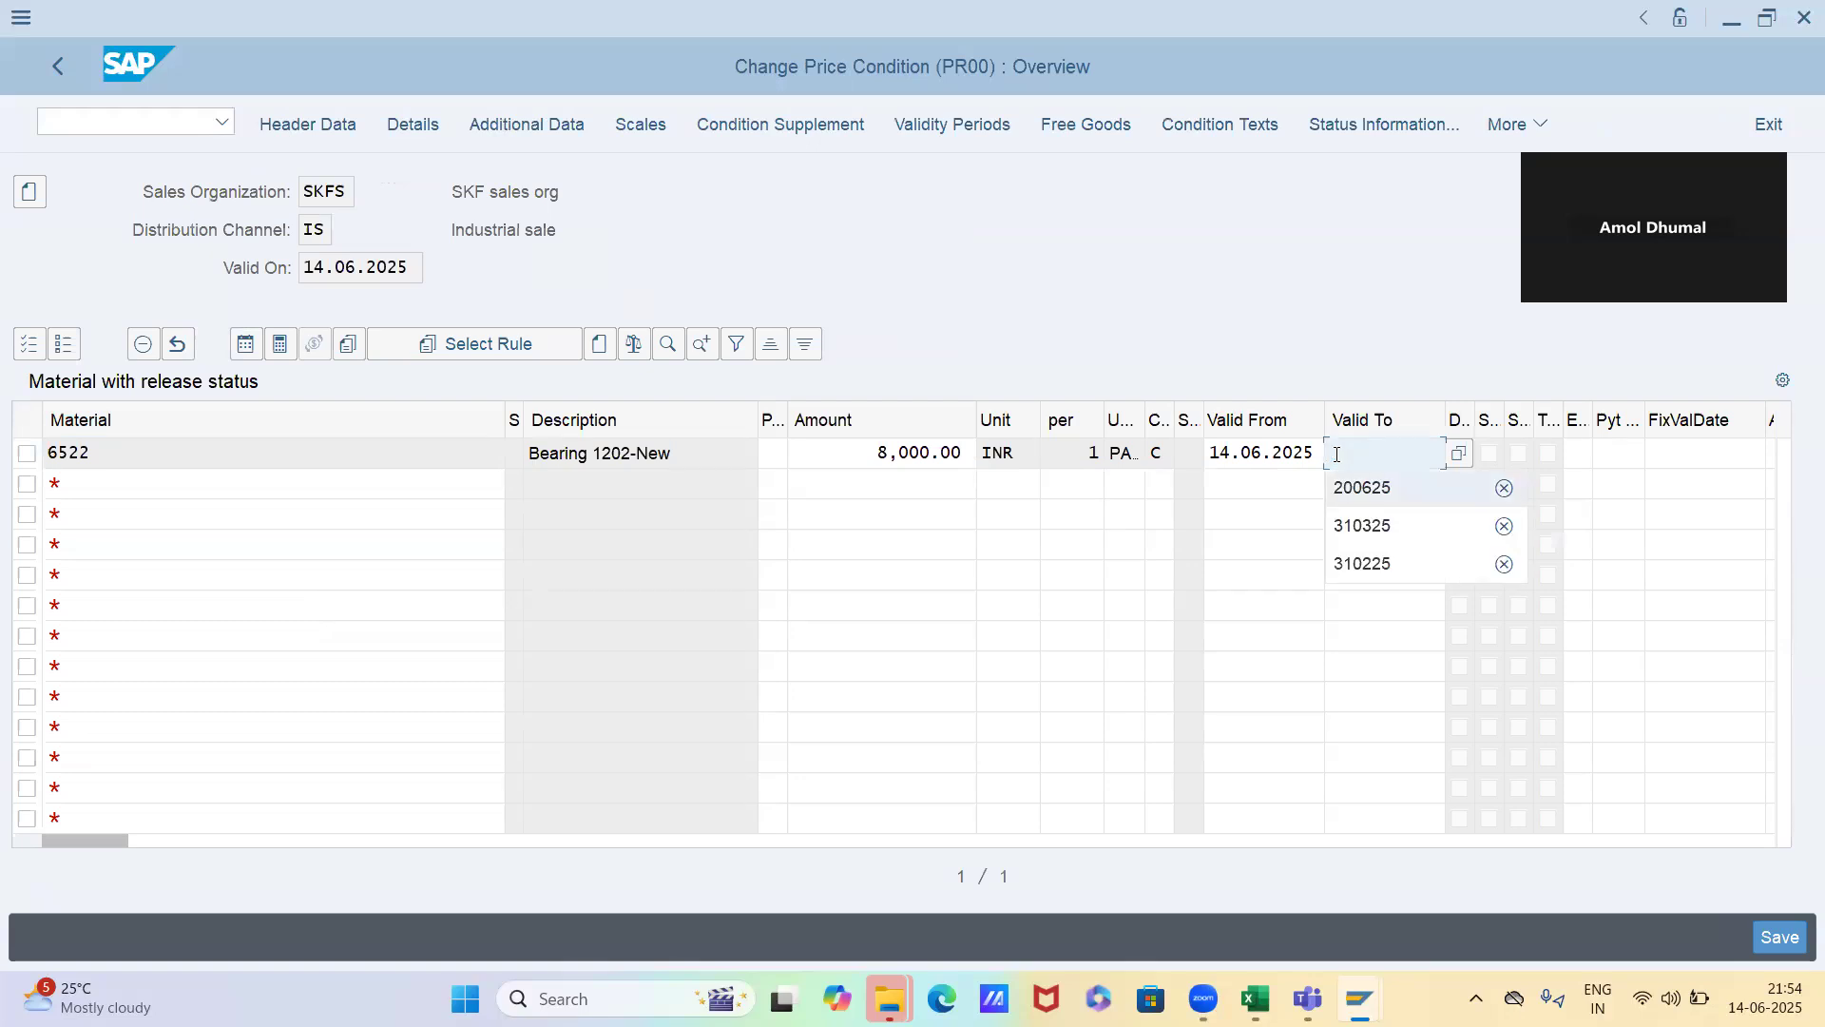
{"action": "type", "text": "200625"}
{"action": "key", "text": "Return"}
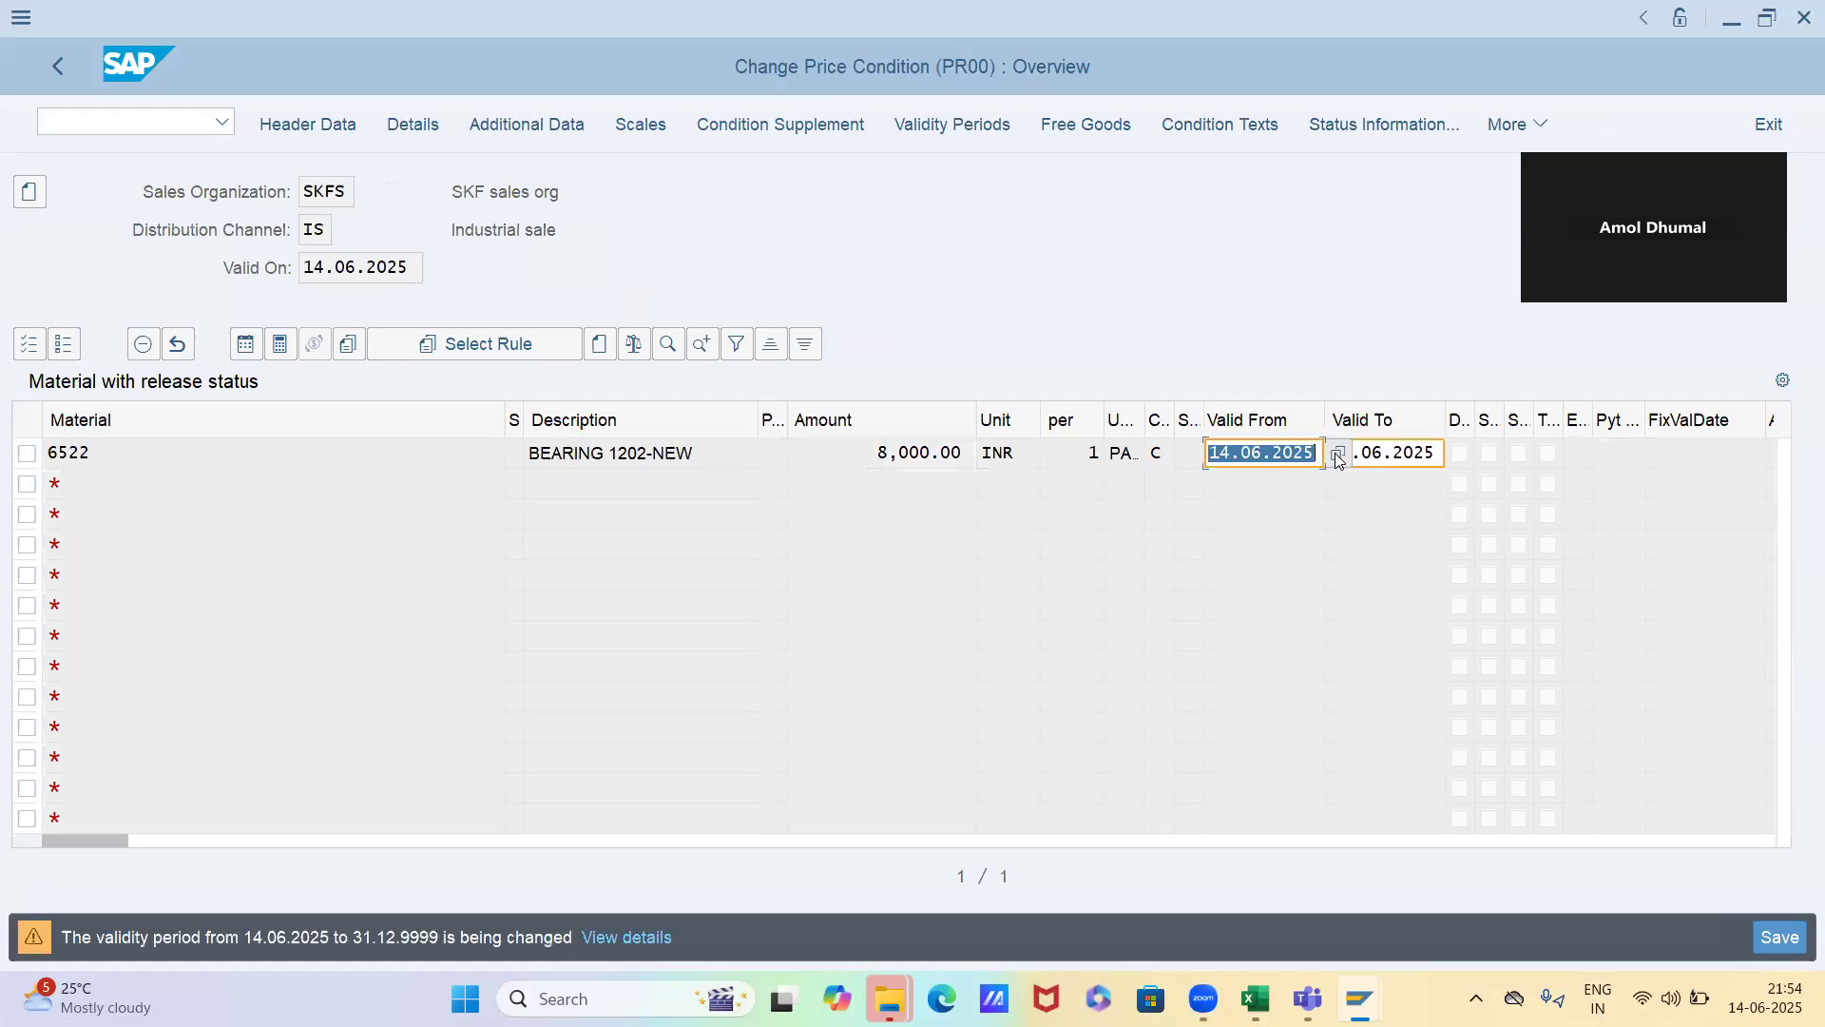
{"action": "key", "text": "Return"}
{"action": "key", "text": "Return"}
{"action": "key", "text": "ctrl+s"}
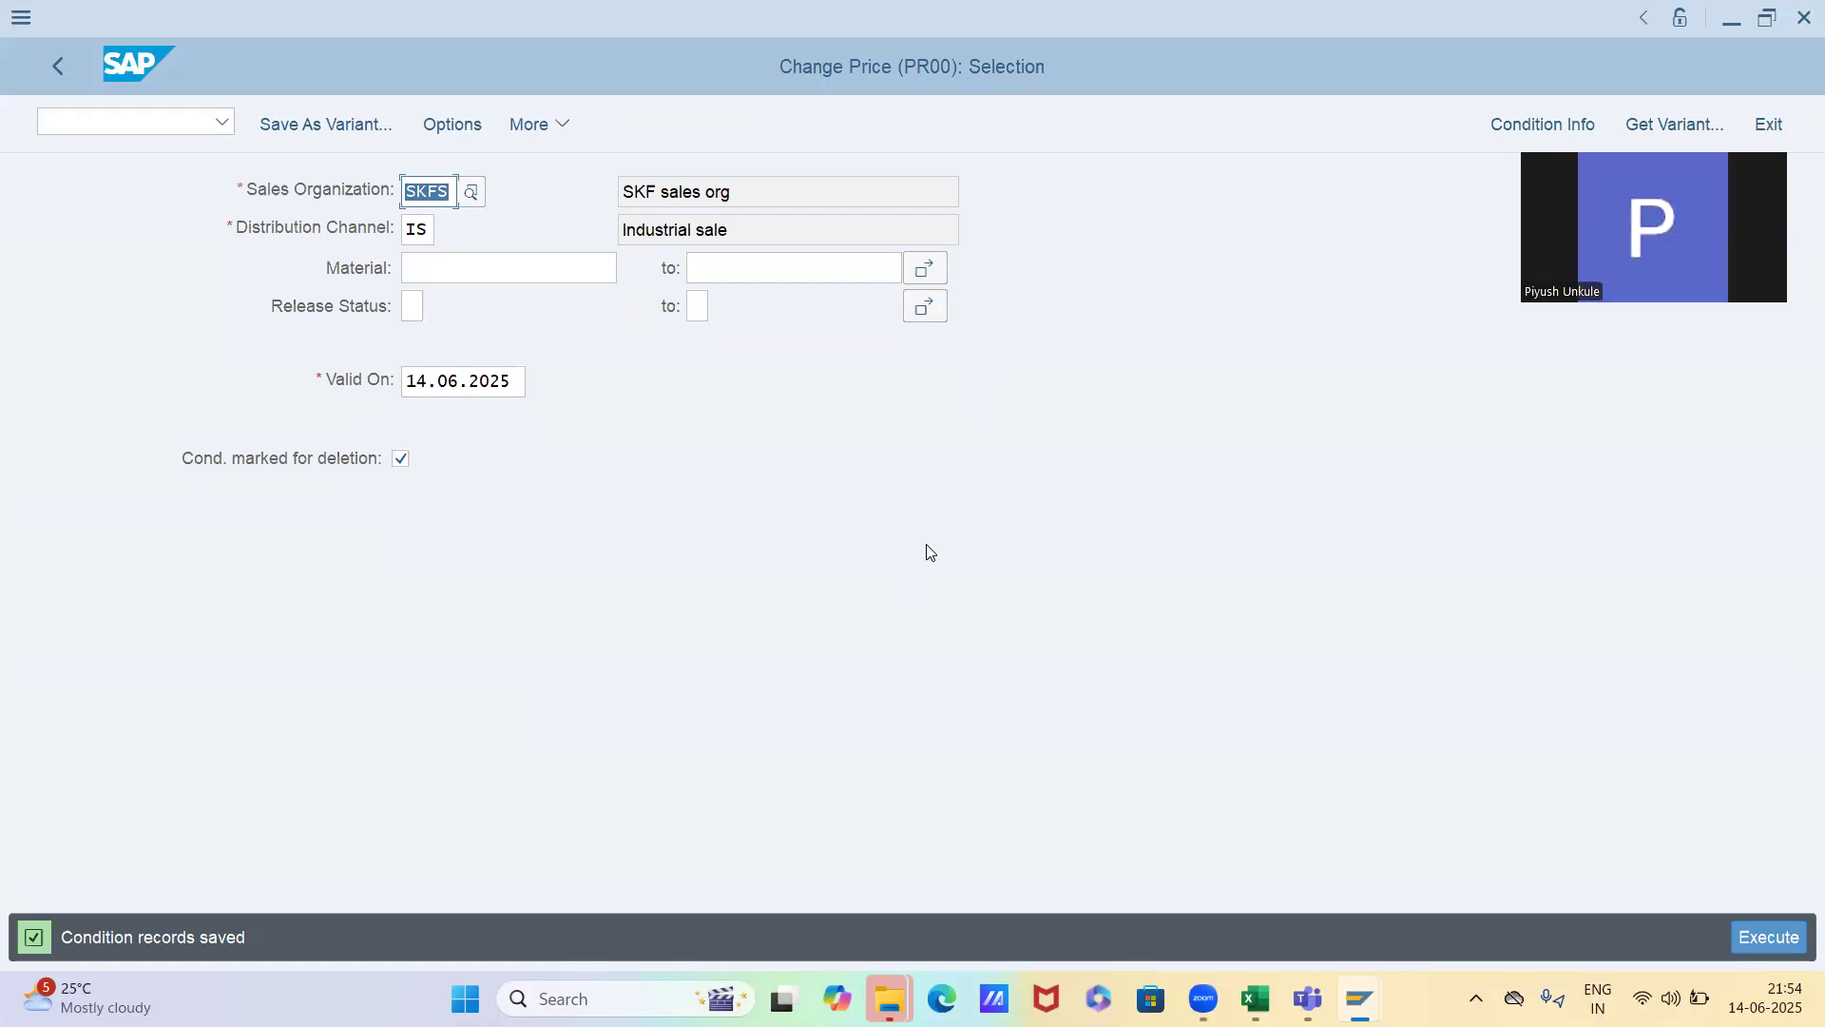
{"action": "left_click", "coordinate": [1769, 935]}
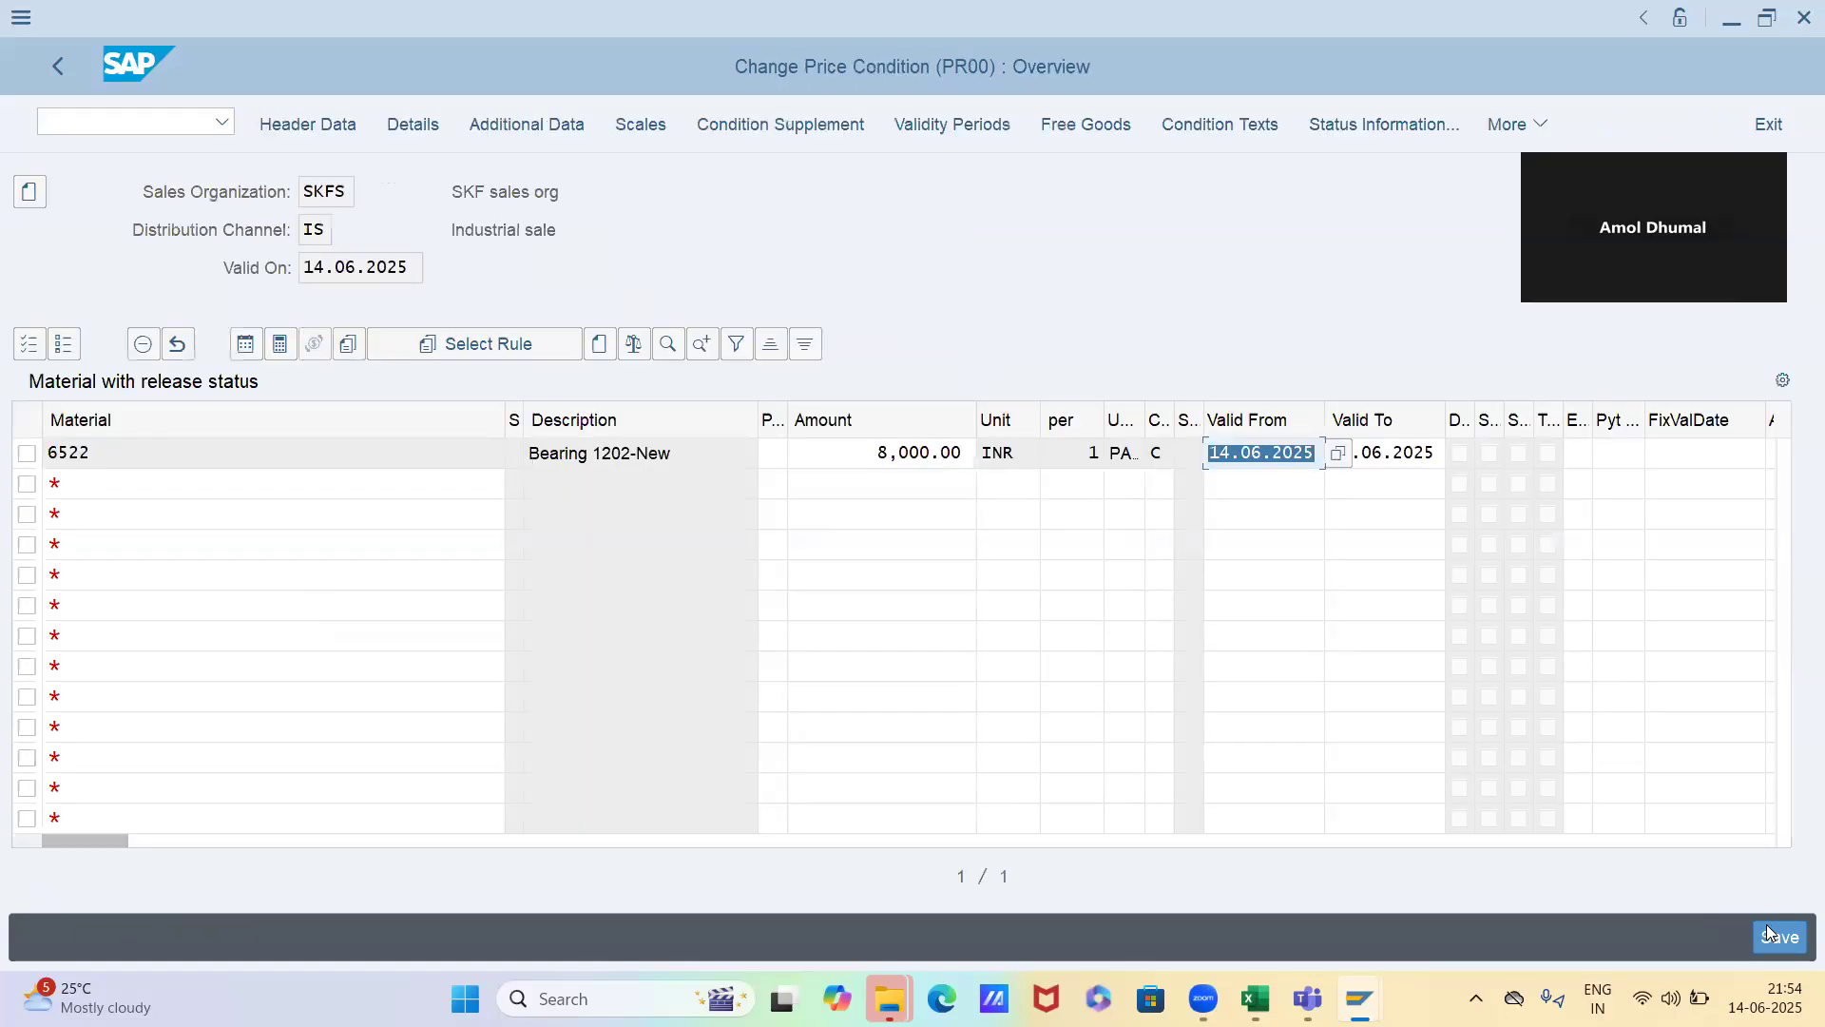
Leave condition maintenance for SAP Easy Access and close the other open SAP sessions
{"action": "key", "text": "shift+F3"}
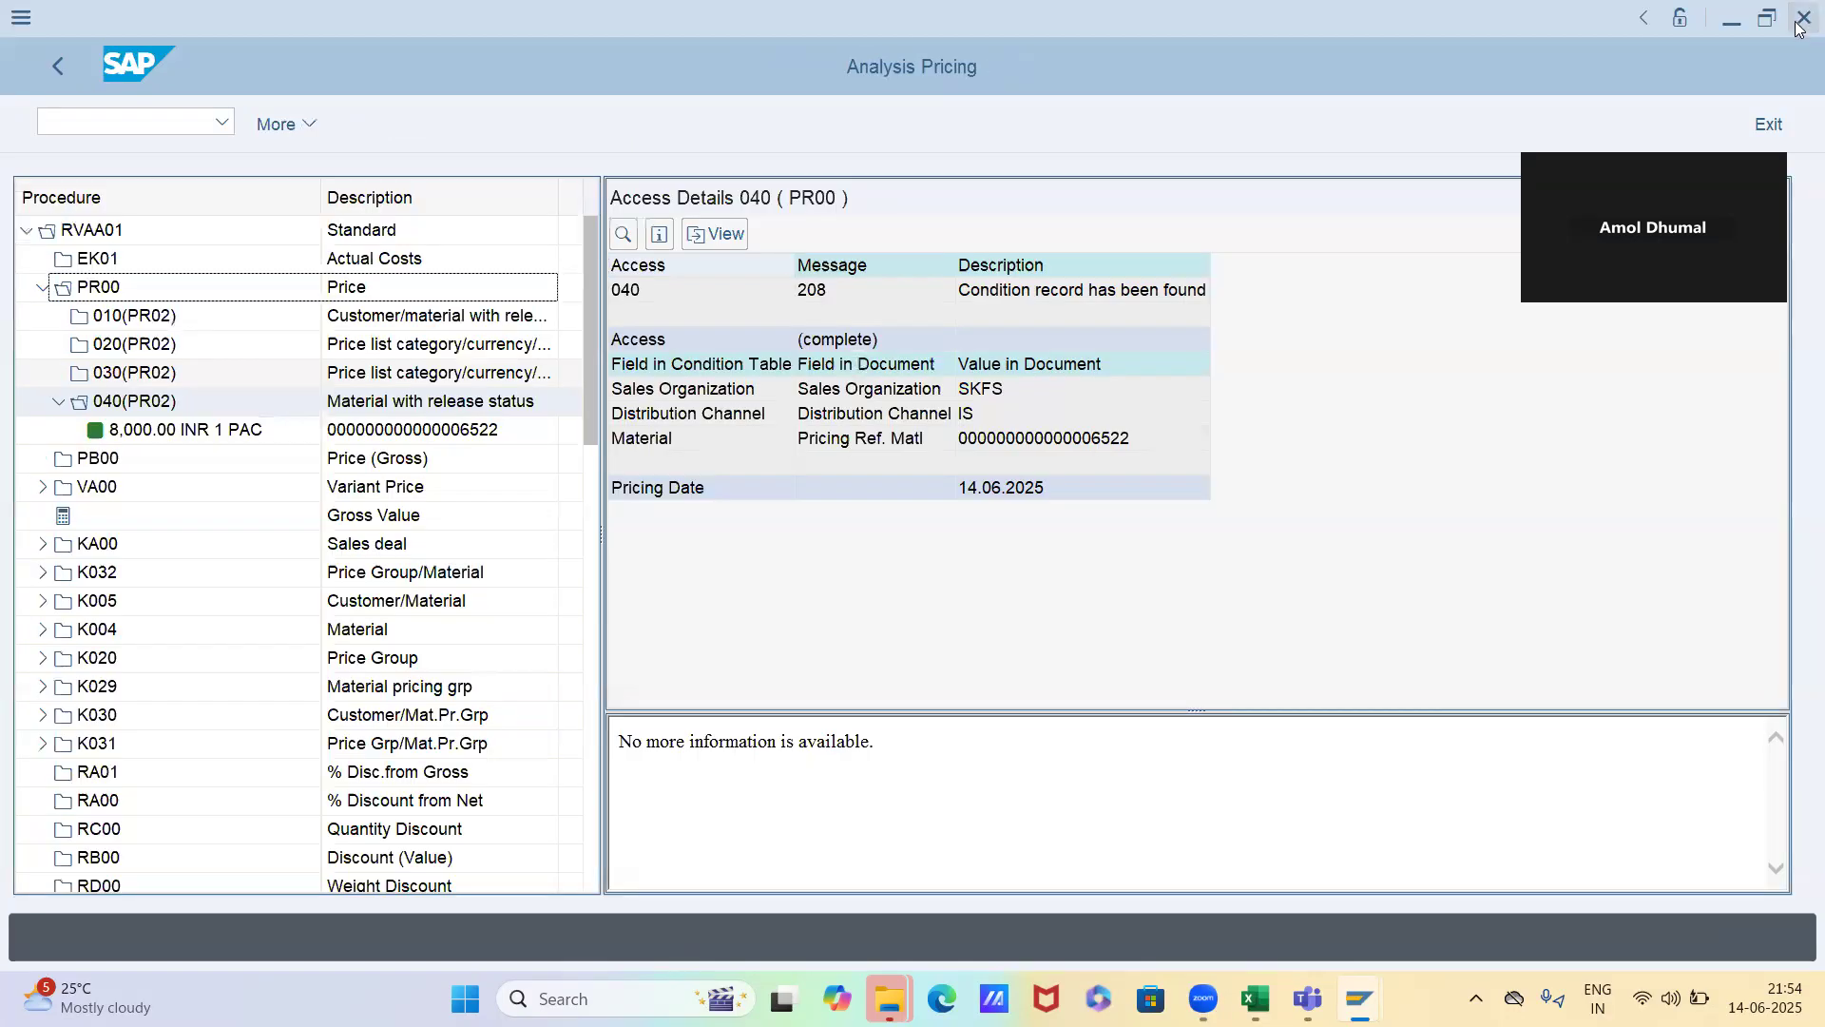
{"action": "left_click", "coordinate": [1802, 23]}
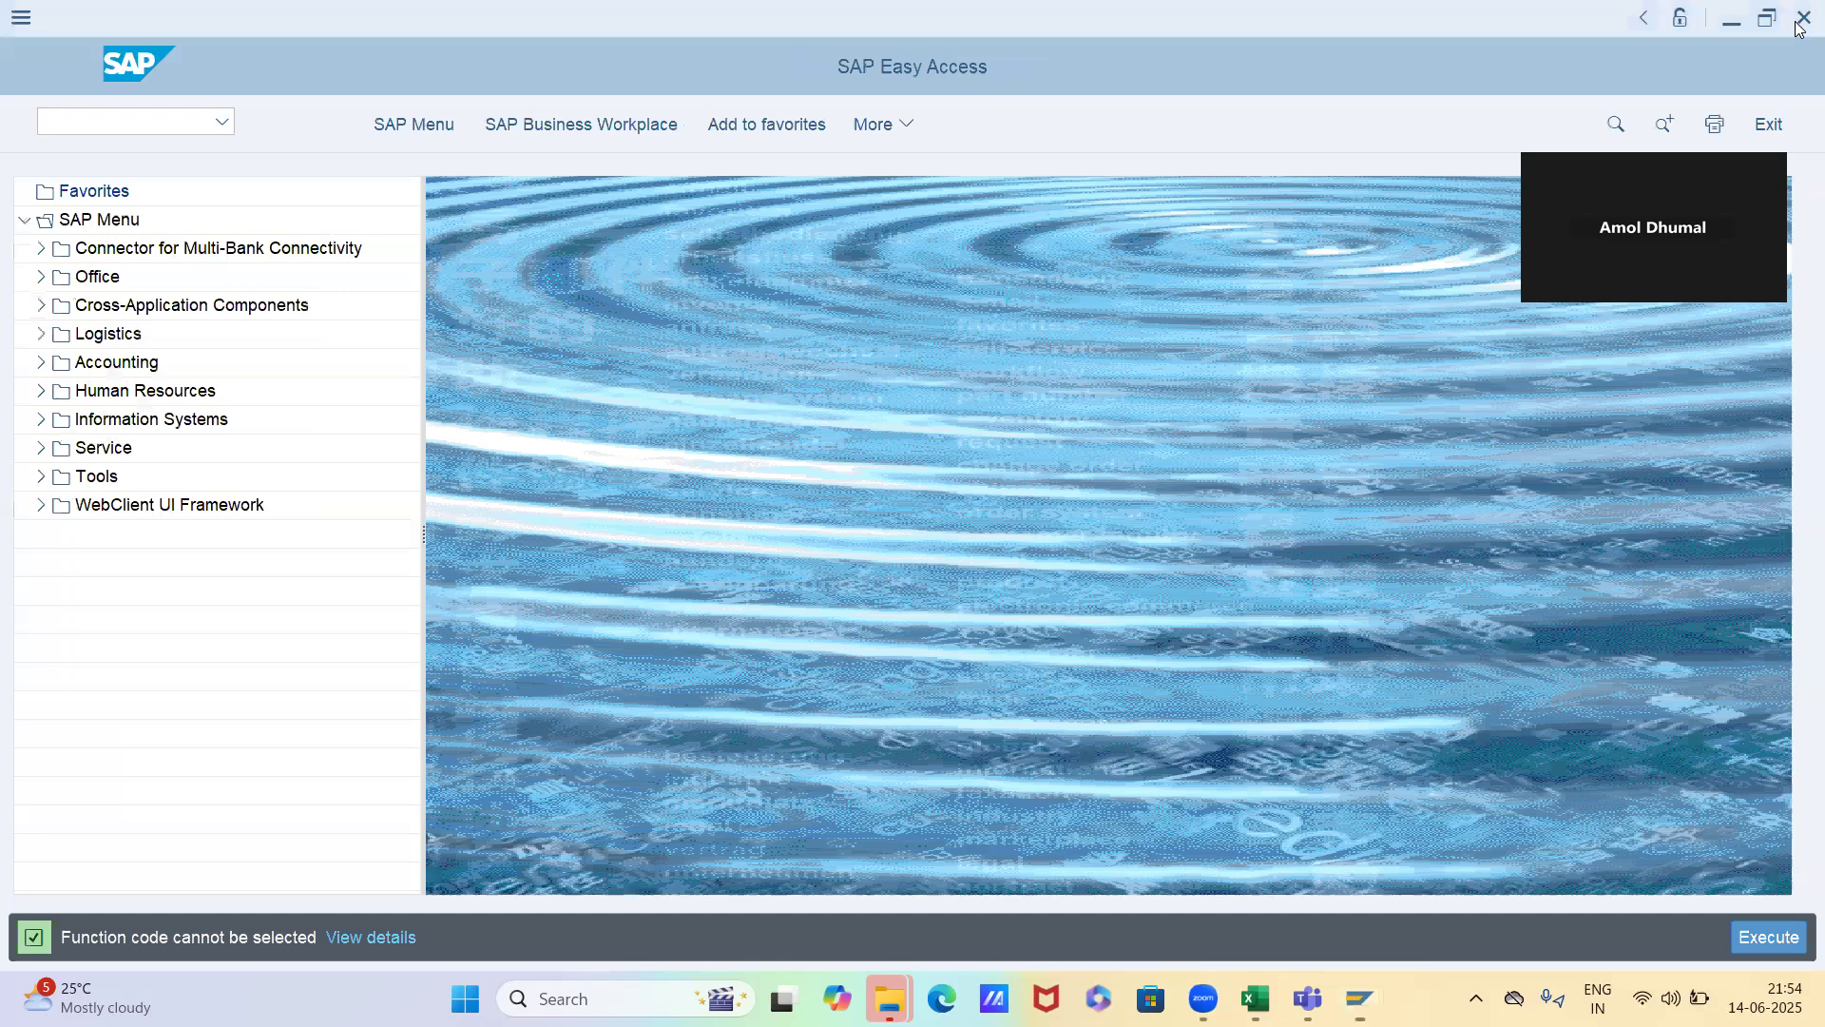
{"action": "key", "text": "alt+Tab"}
{"action": "key", "text": "alt+Tab"}
{"action": "key", "text": "alt+Tab"}
{"action": "left_click", "coordinate": [1799, 29]}
{"action": "key", "text": "alt+Tab"}
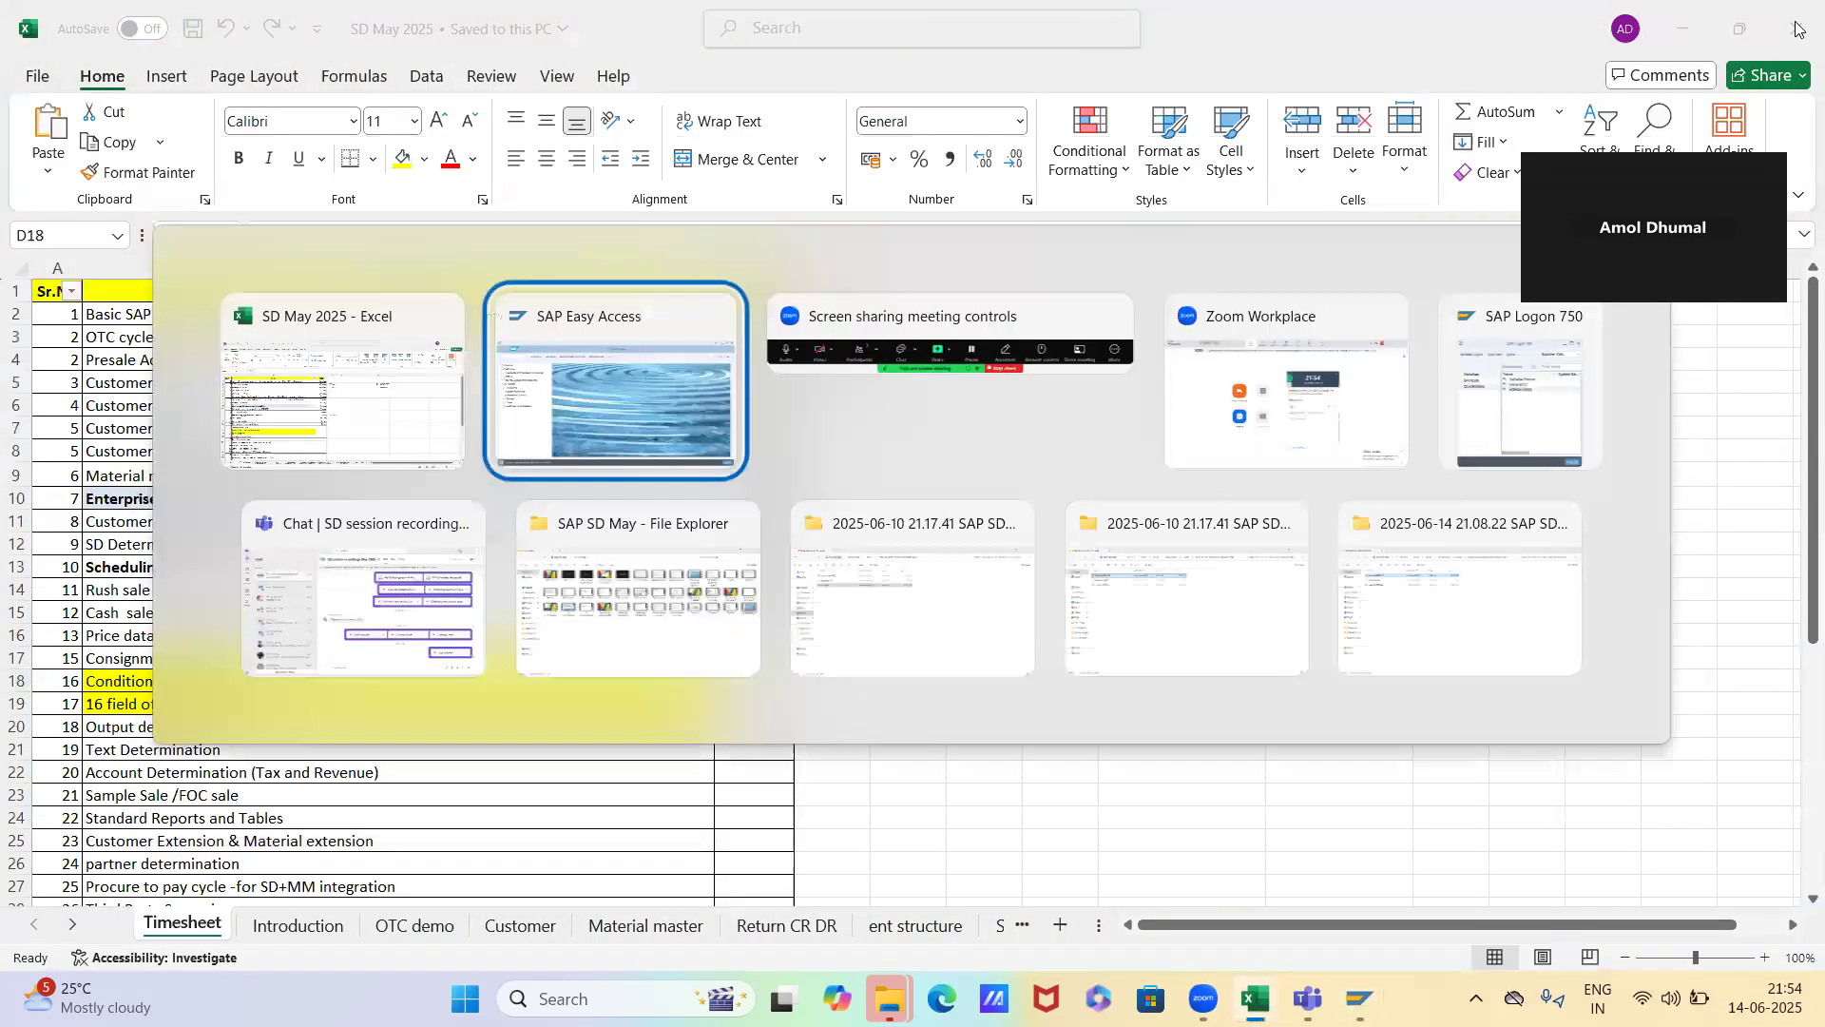
Start transaction VA01 and begin a new sales order of type OR
{"action": "type", "text": "va01"}
{"action": "key", "text": "Return"}
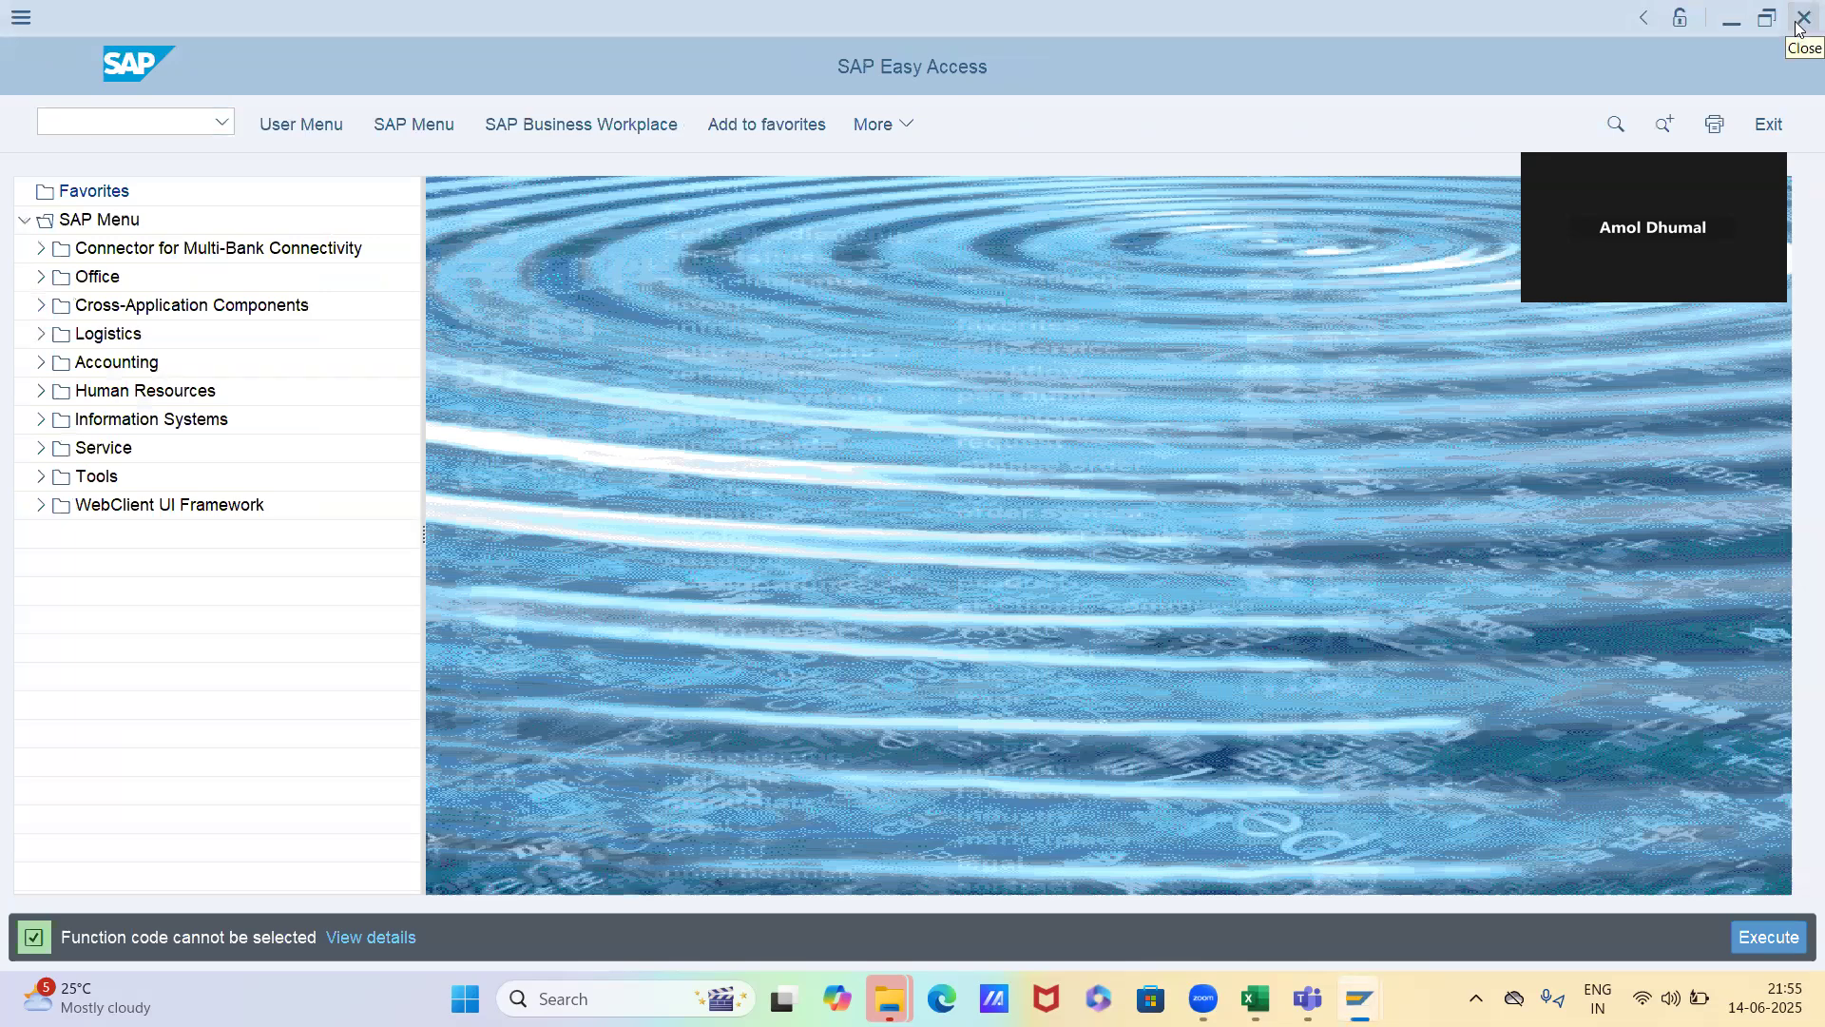
{"action": "type", "text": "OR"}
{"action": "key", "text": "Return"}
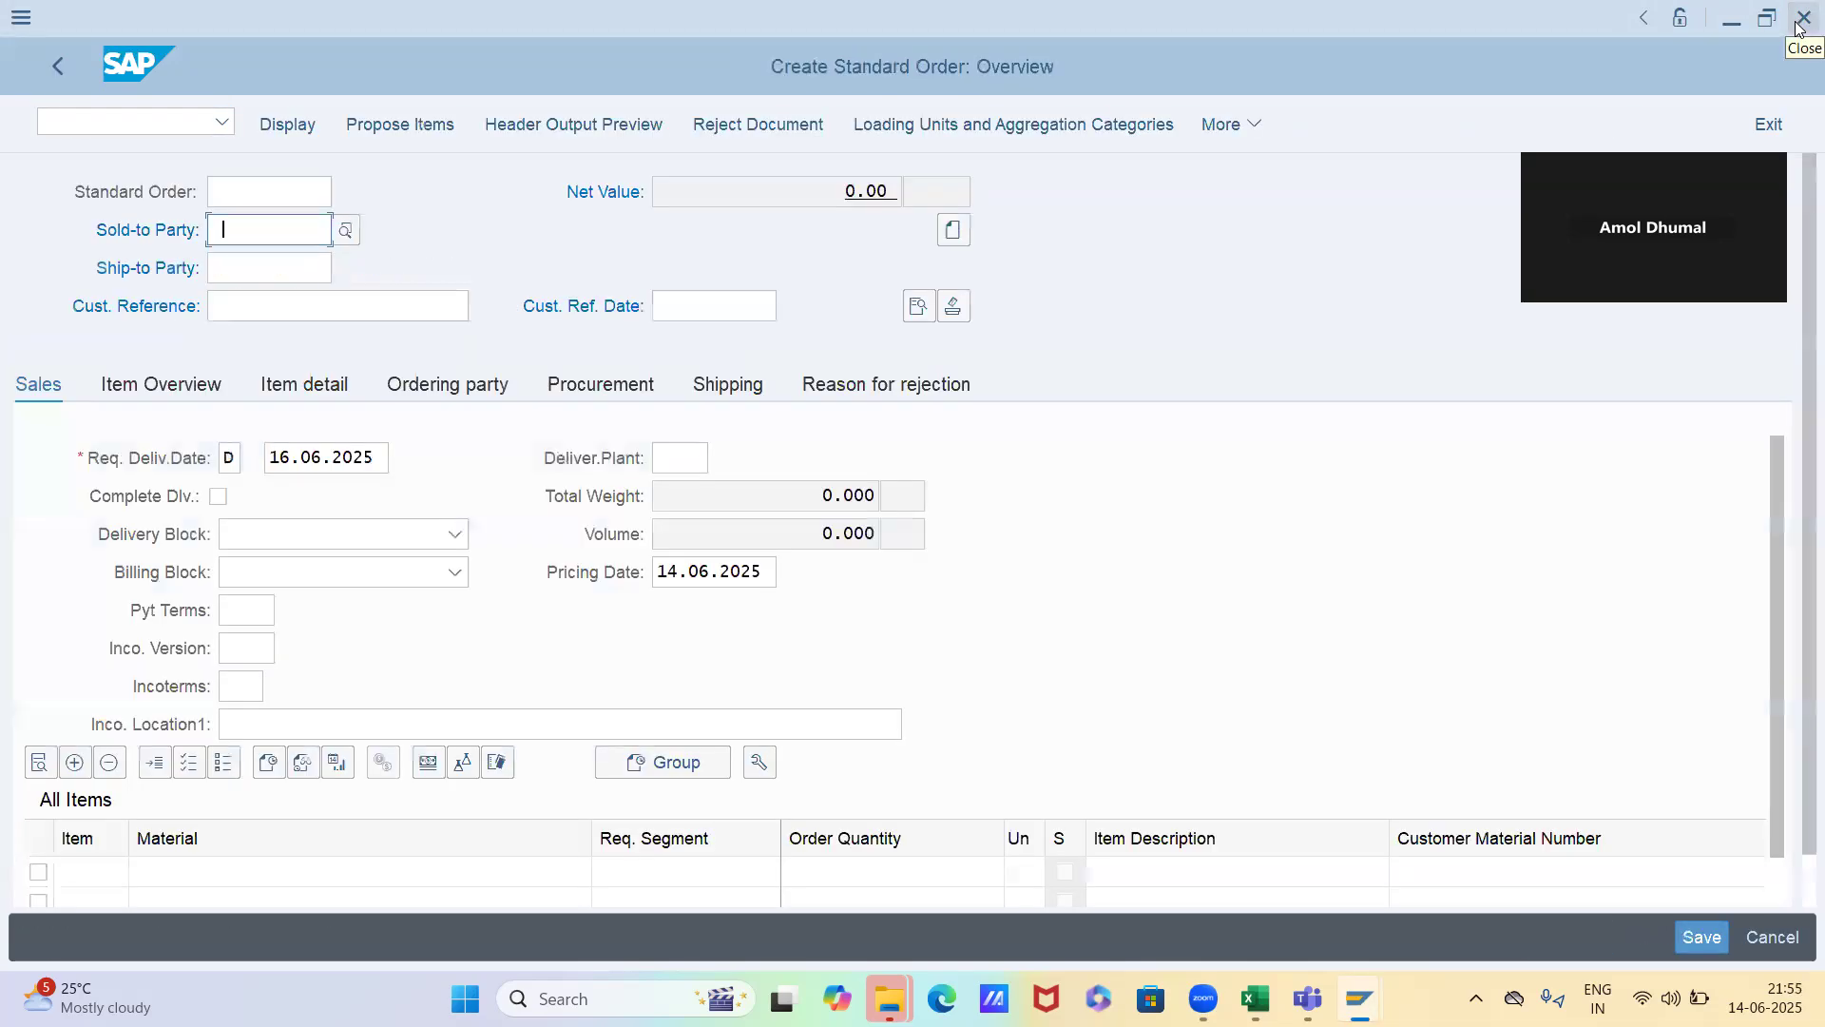
Find the sold-to party with the search term star and enter STAR AUTOMOTIVE as the order's customer
{"action": "key", "text": "Down"}
{"action": "key", "text": "Down"}
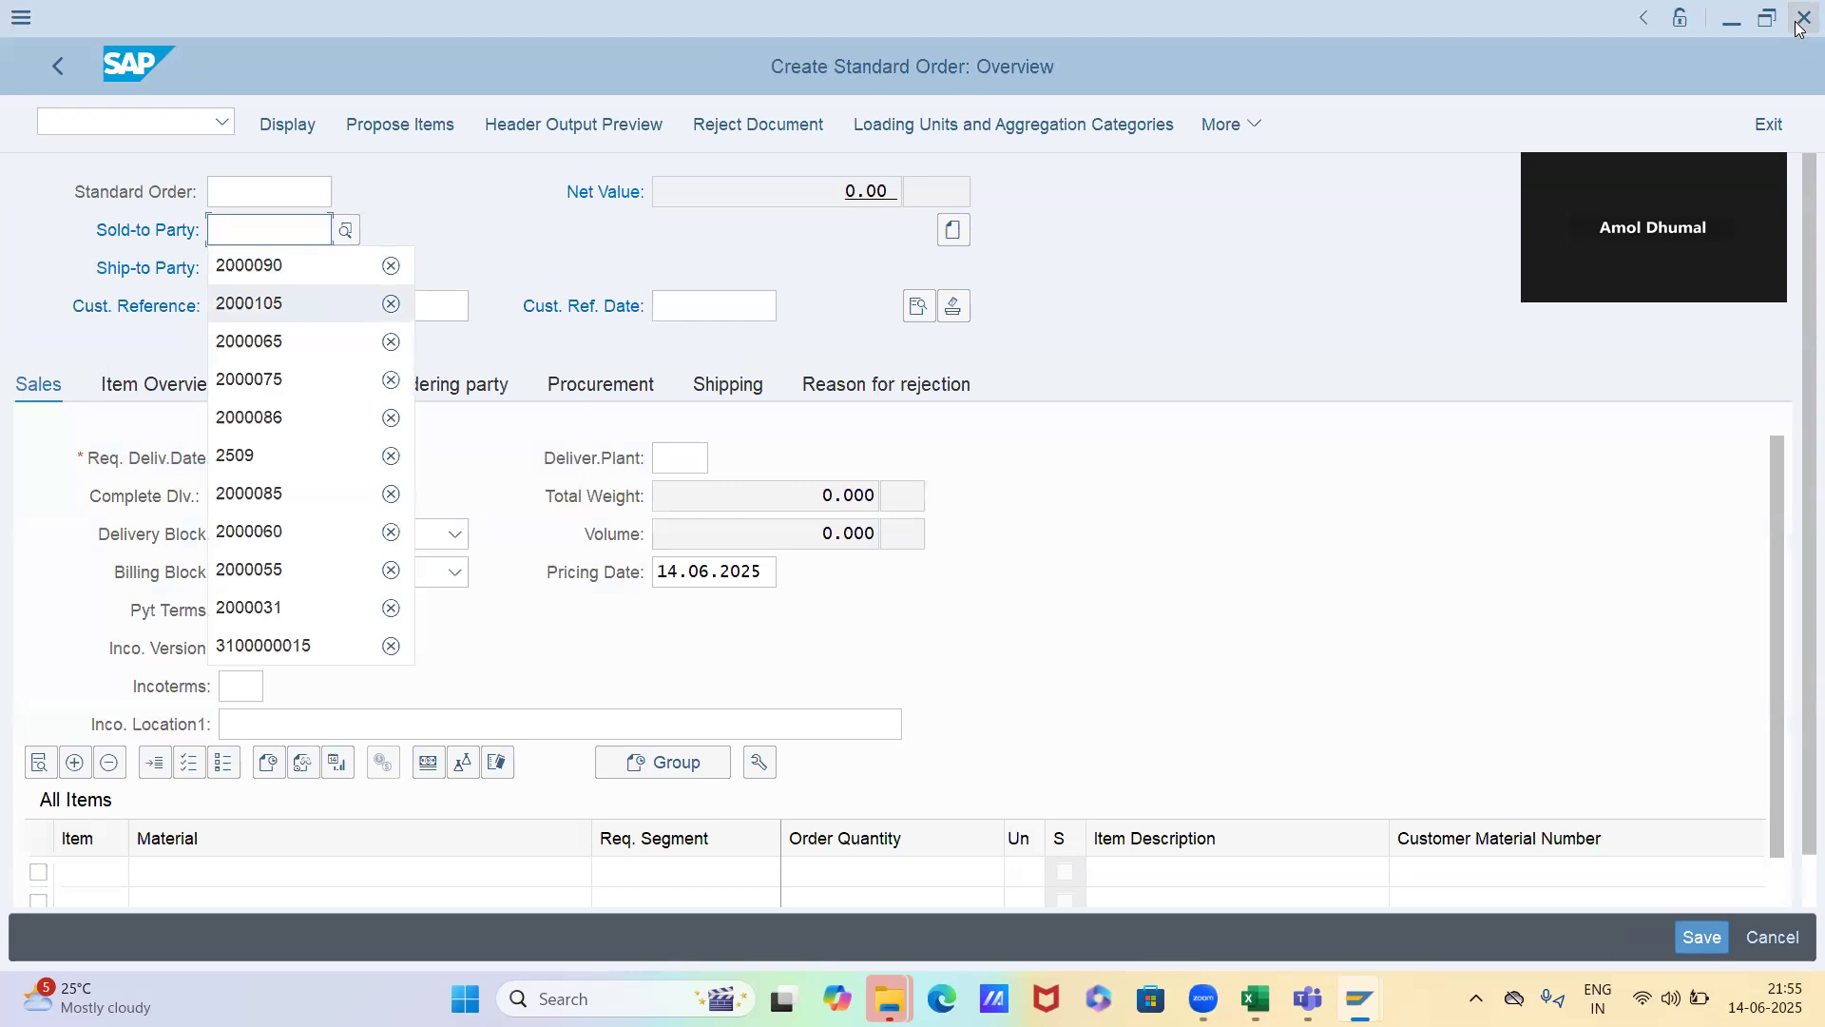
{"action": "key", "text": "Down"}
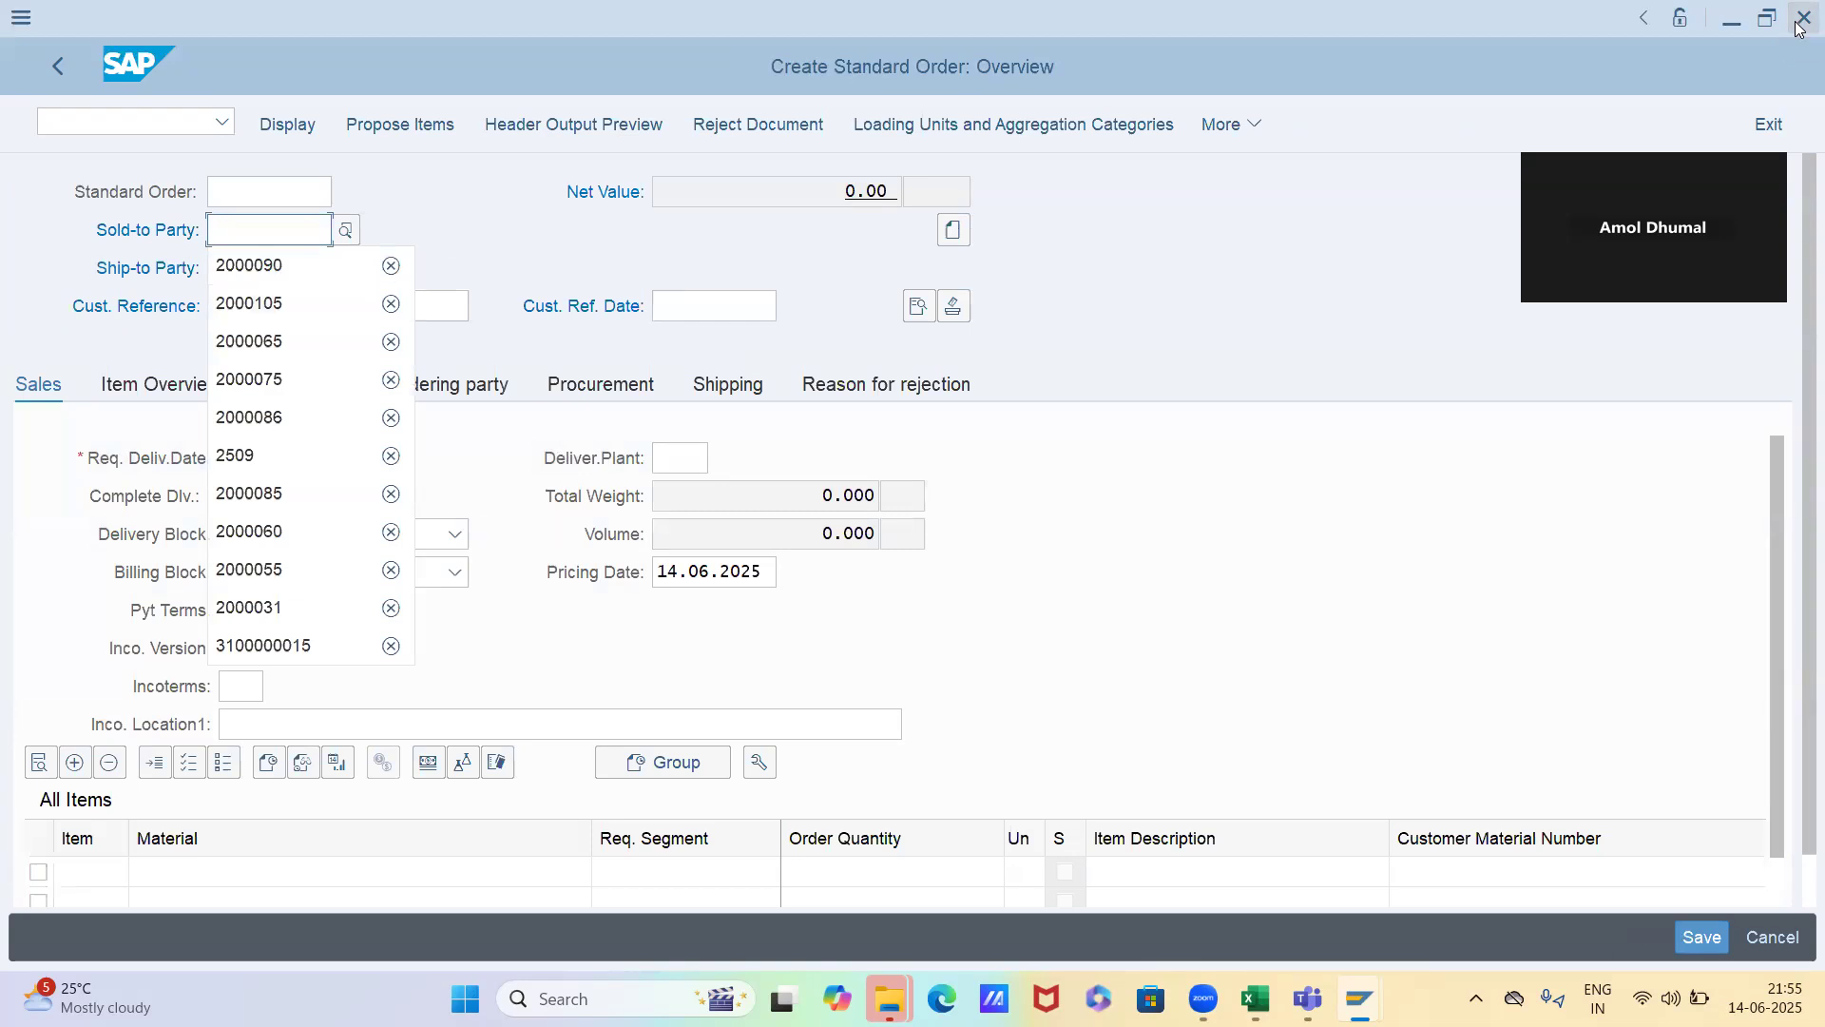
{"action": "key", "text": "F4"}
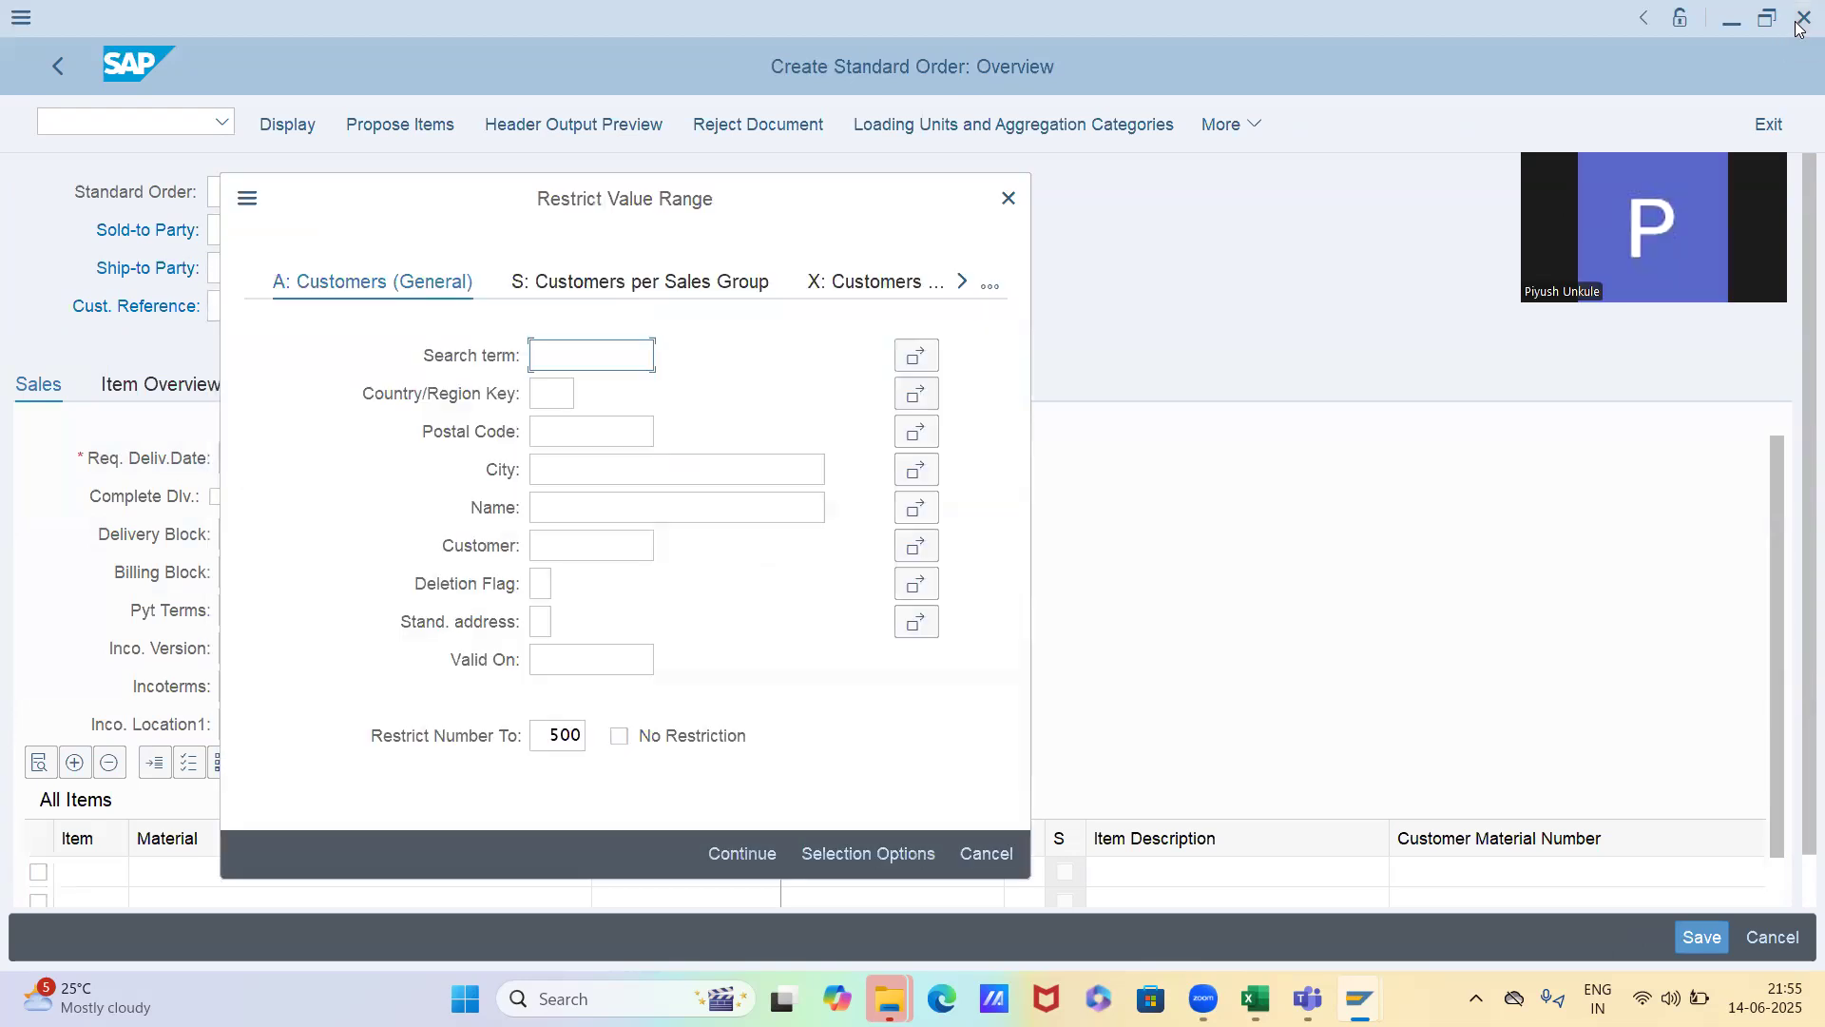
{"action": "type", "text": "star"}
{"action": "key", "text": "Return"}
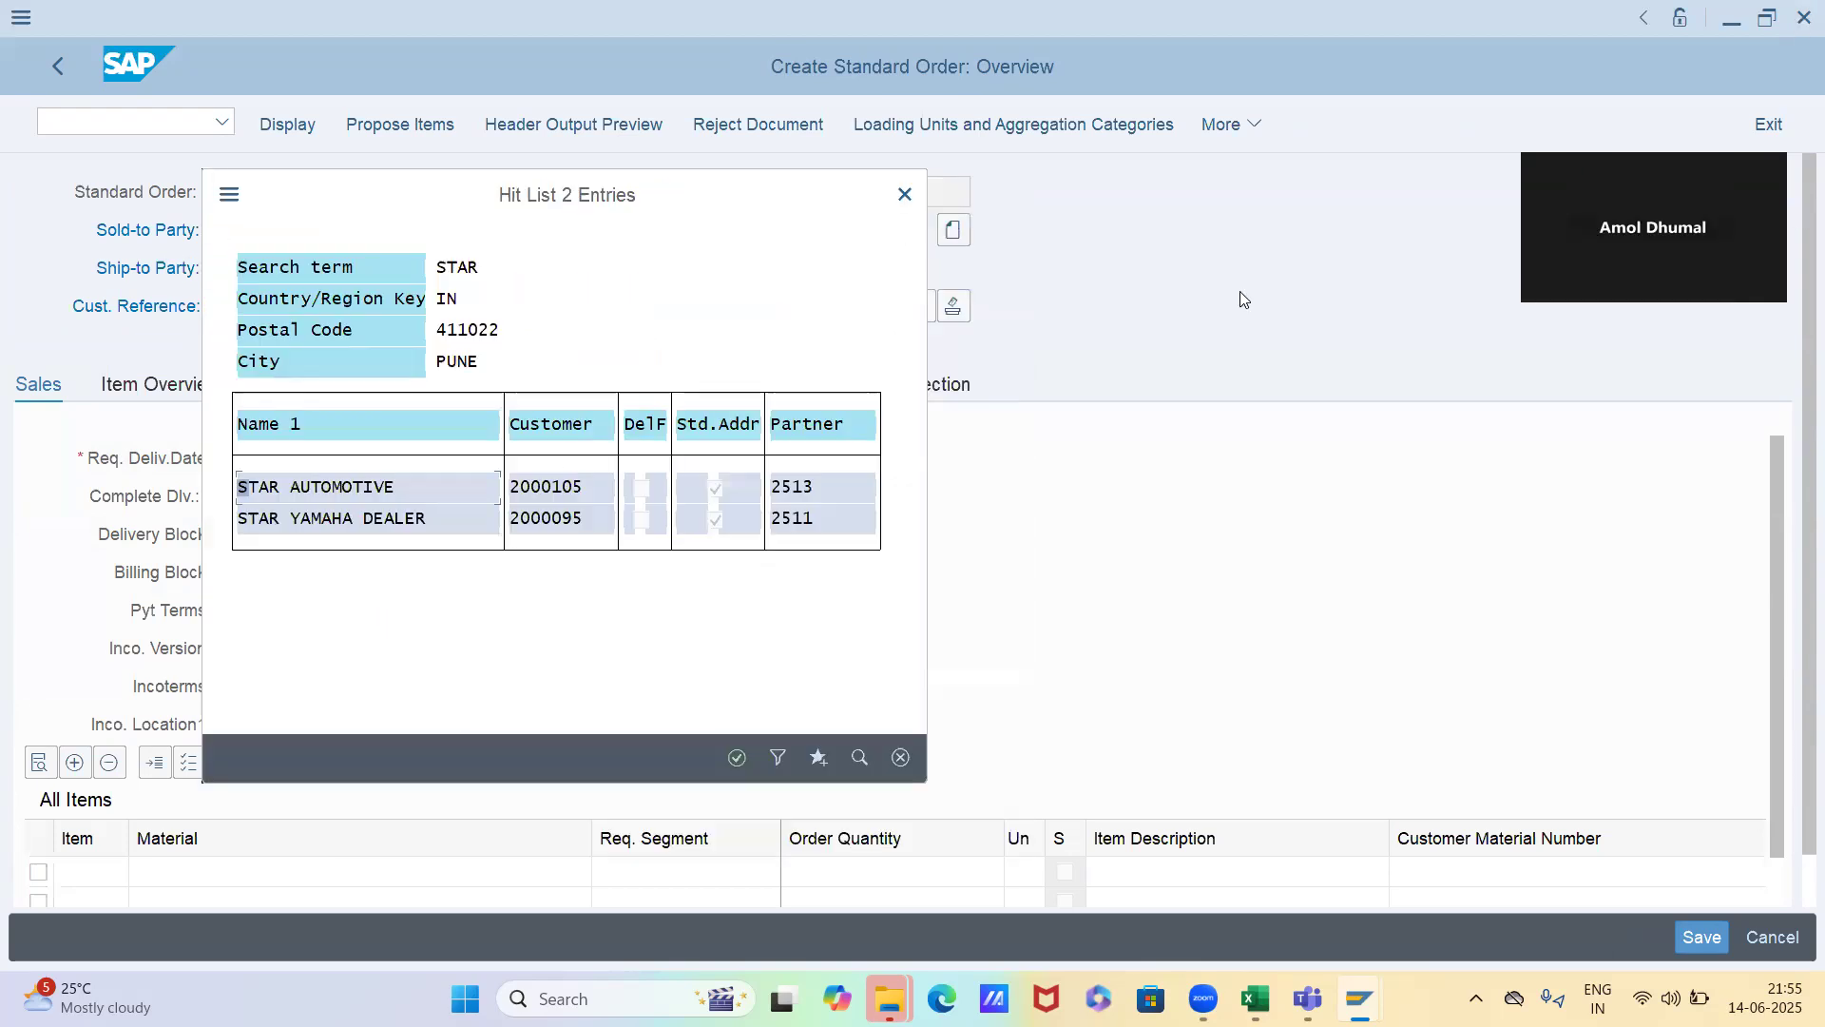
{"action": "double_click", "coordinate": [337, 490]}
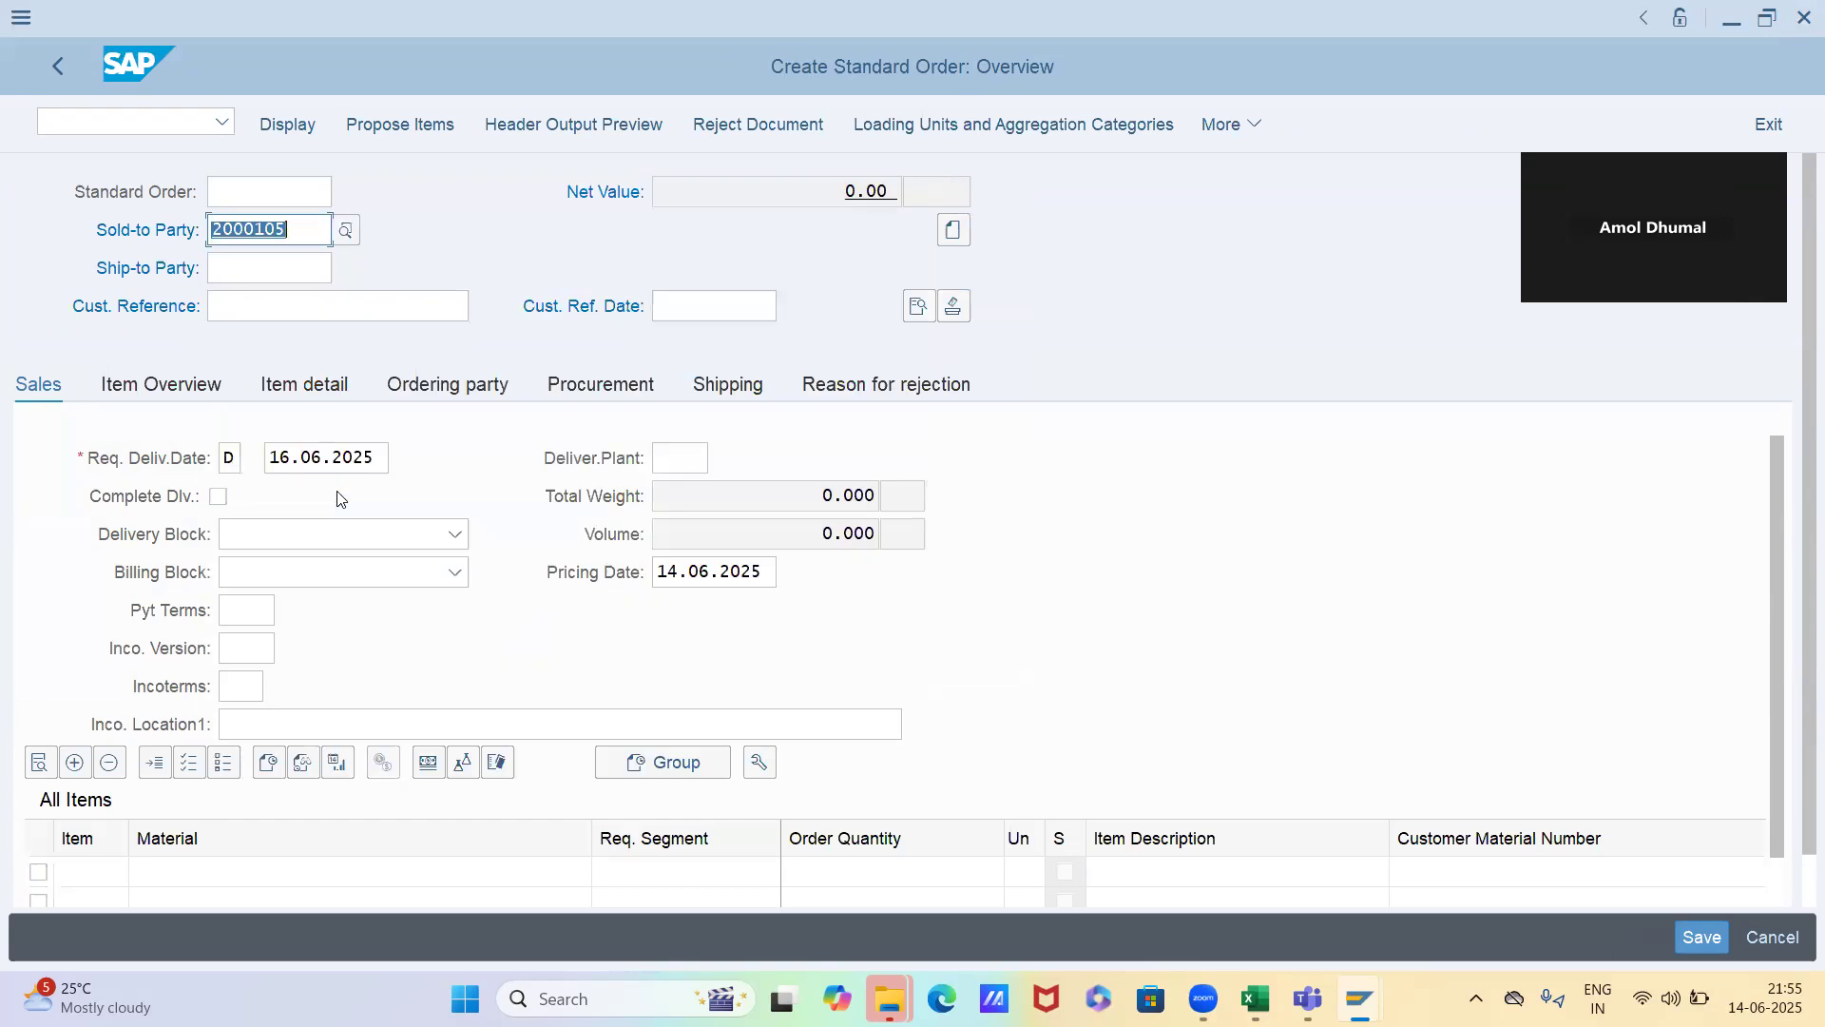
{"action": "key", "text": "Return"}
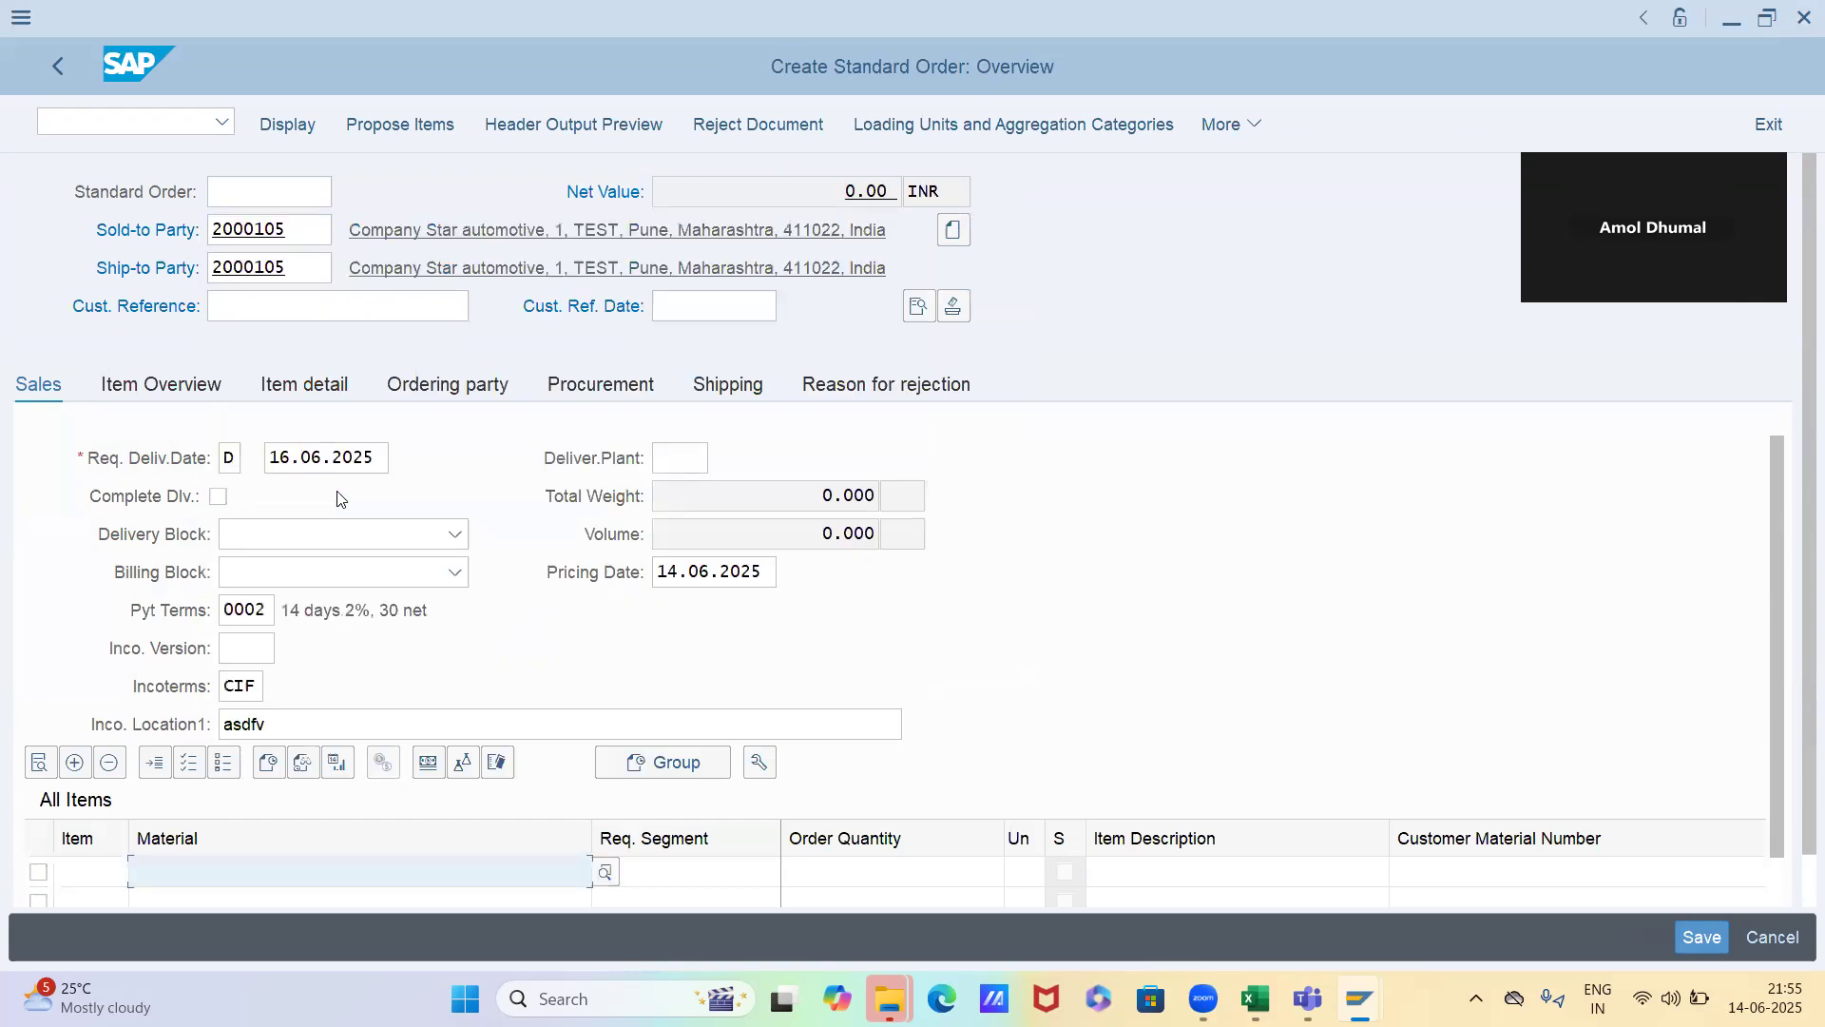
Add material 6522 to the order with a quantity of 1
{"action": "key", "text": "BackSpace"}
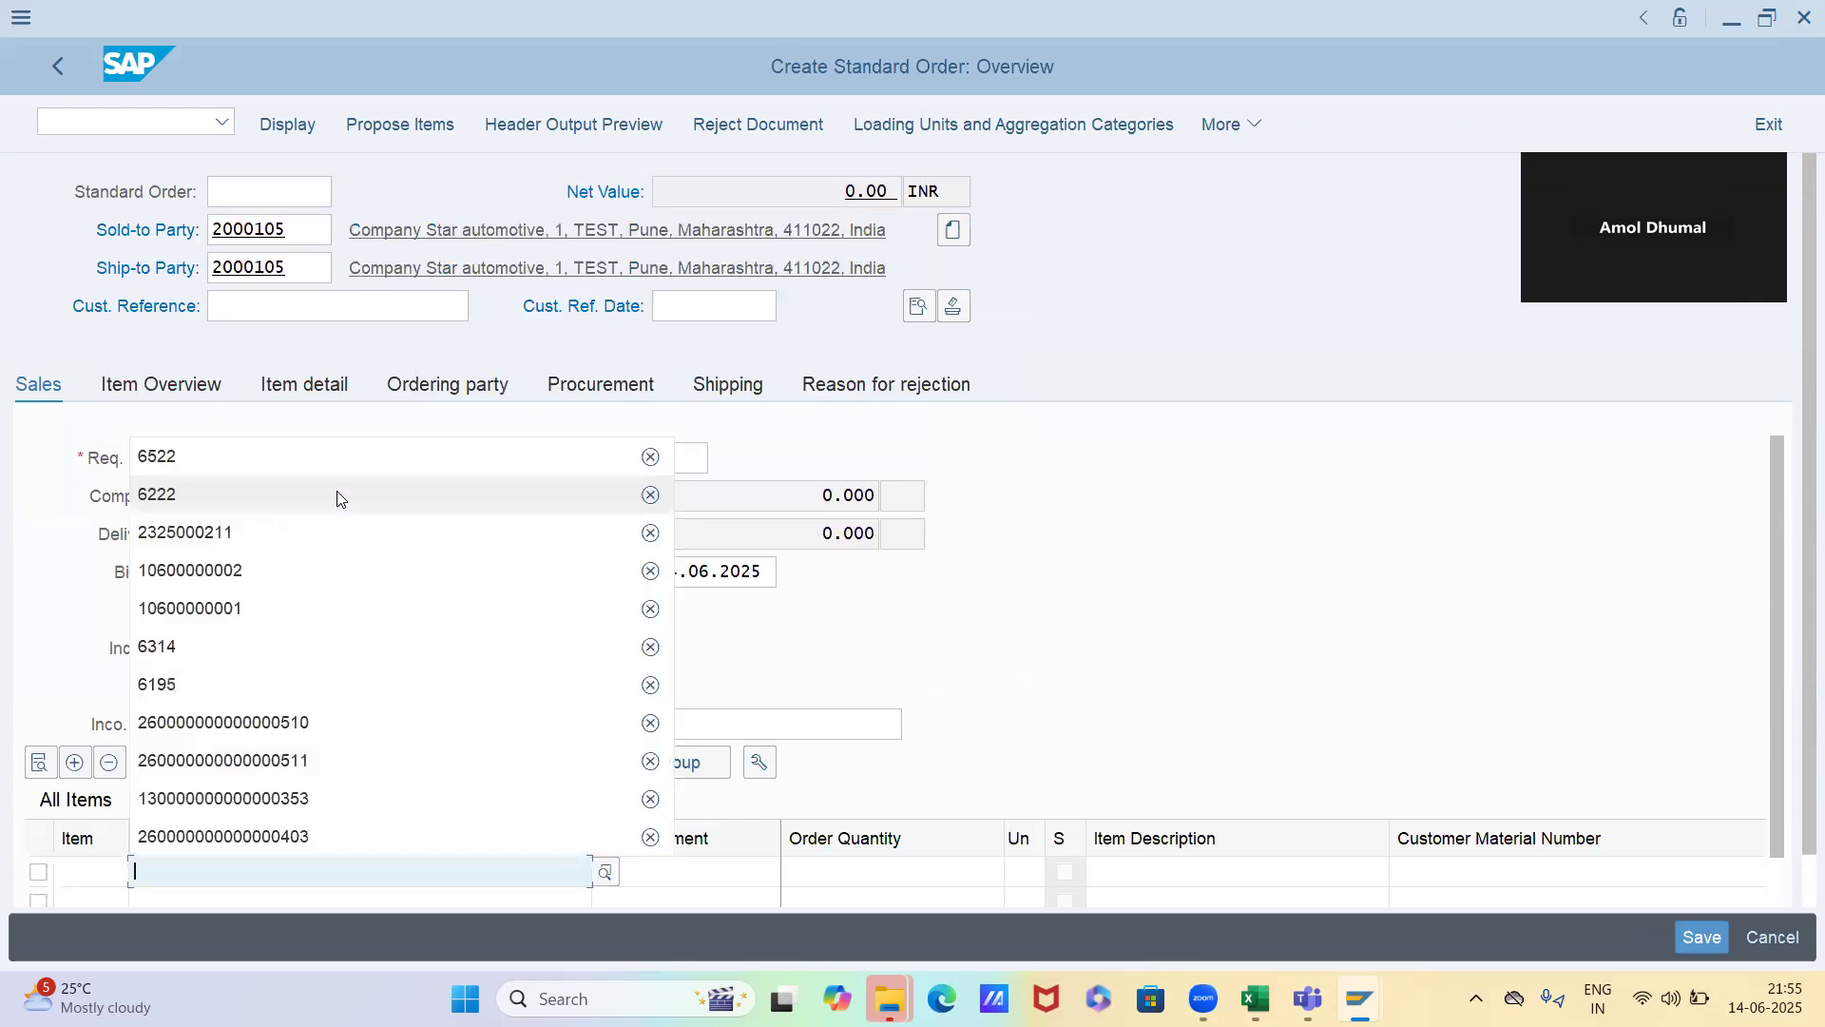
{"action": "key", "text": "Down"}
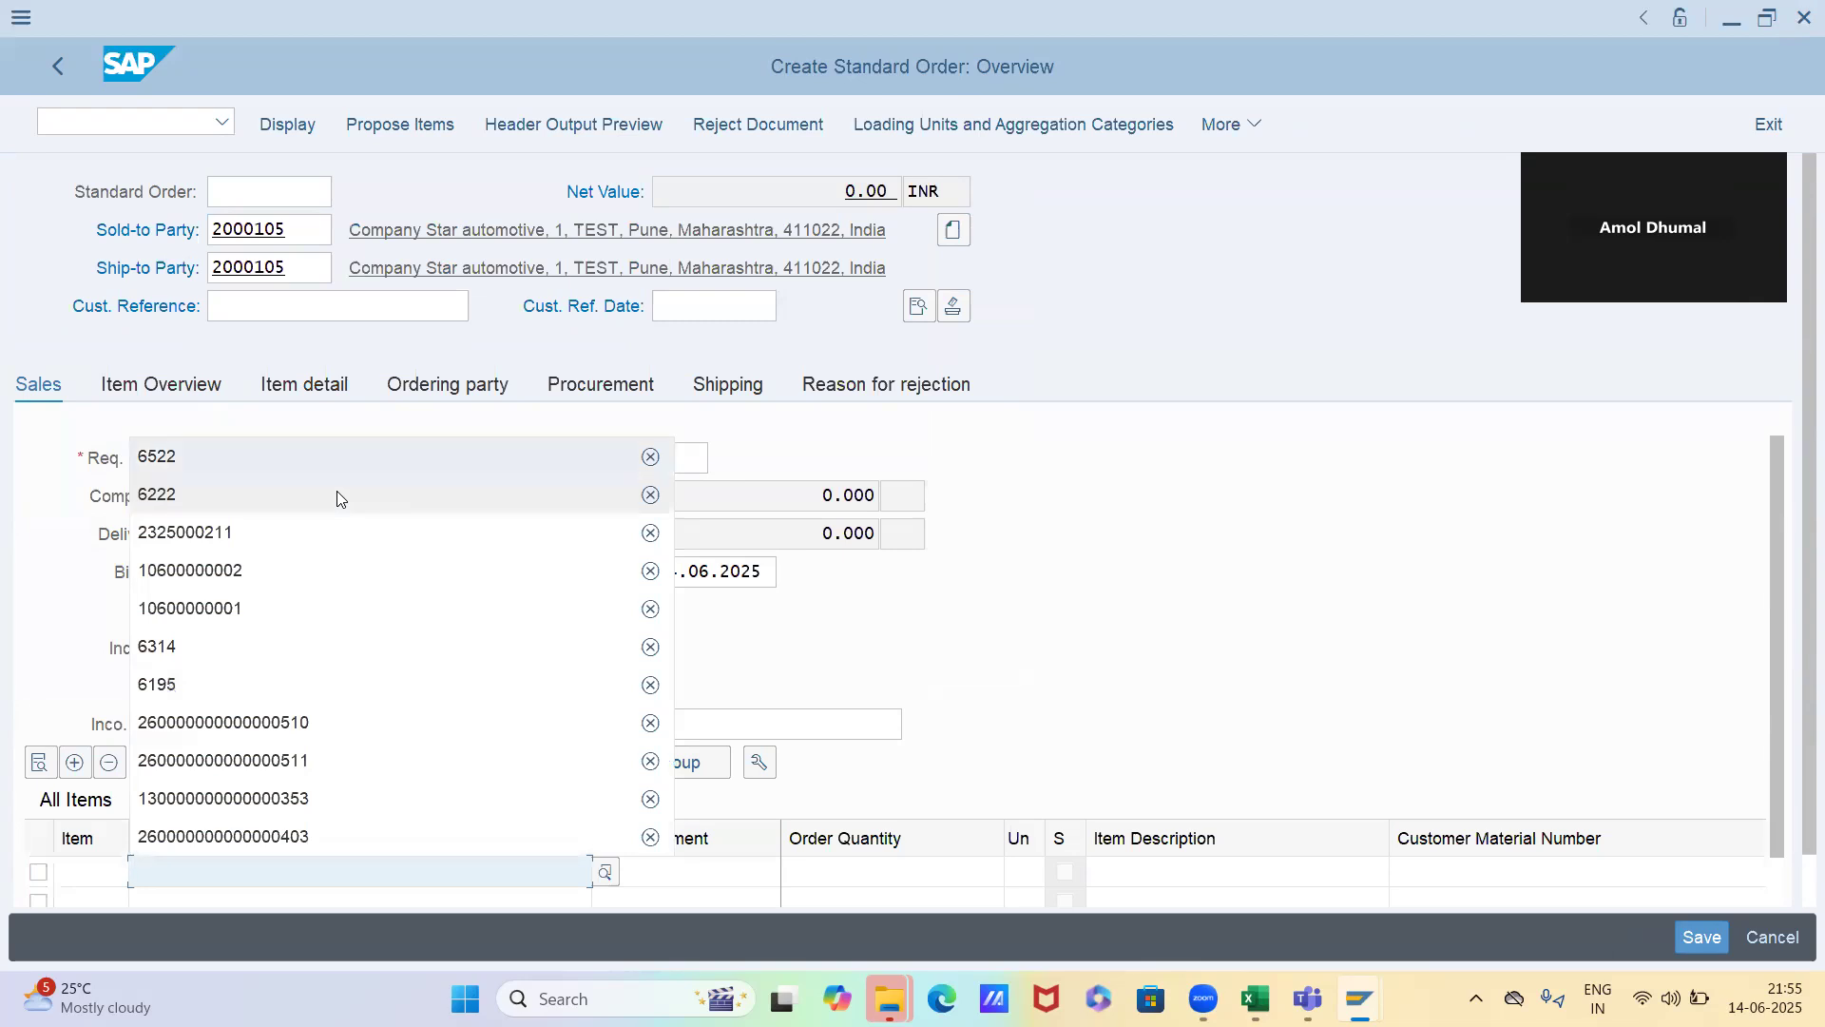
{"action": "key", "text": "Return"}
{"action": "key", "text": "Tab"}
{"action": "type", "text": "1"}
{"action": "key", "text": "Return"}
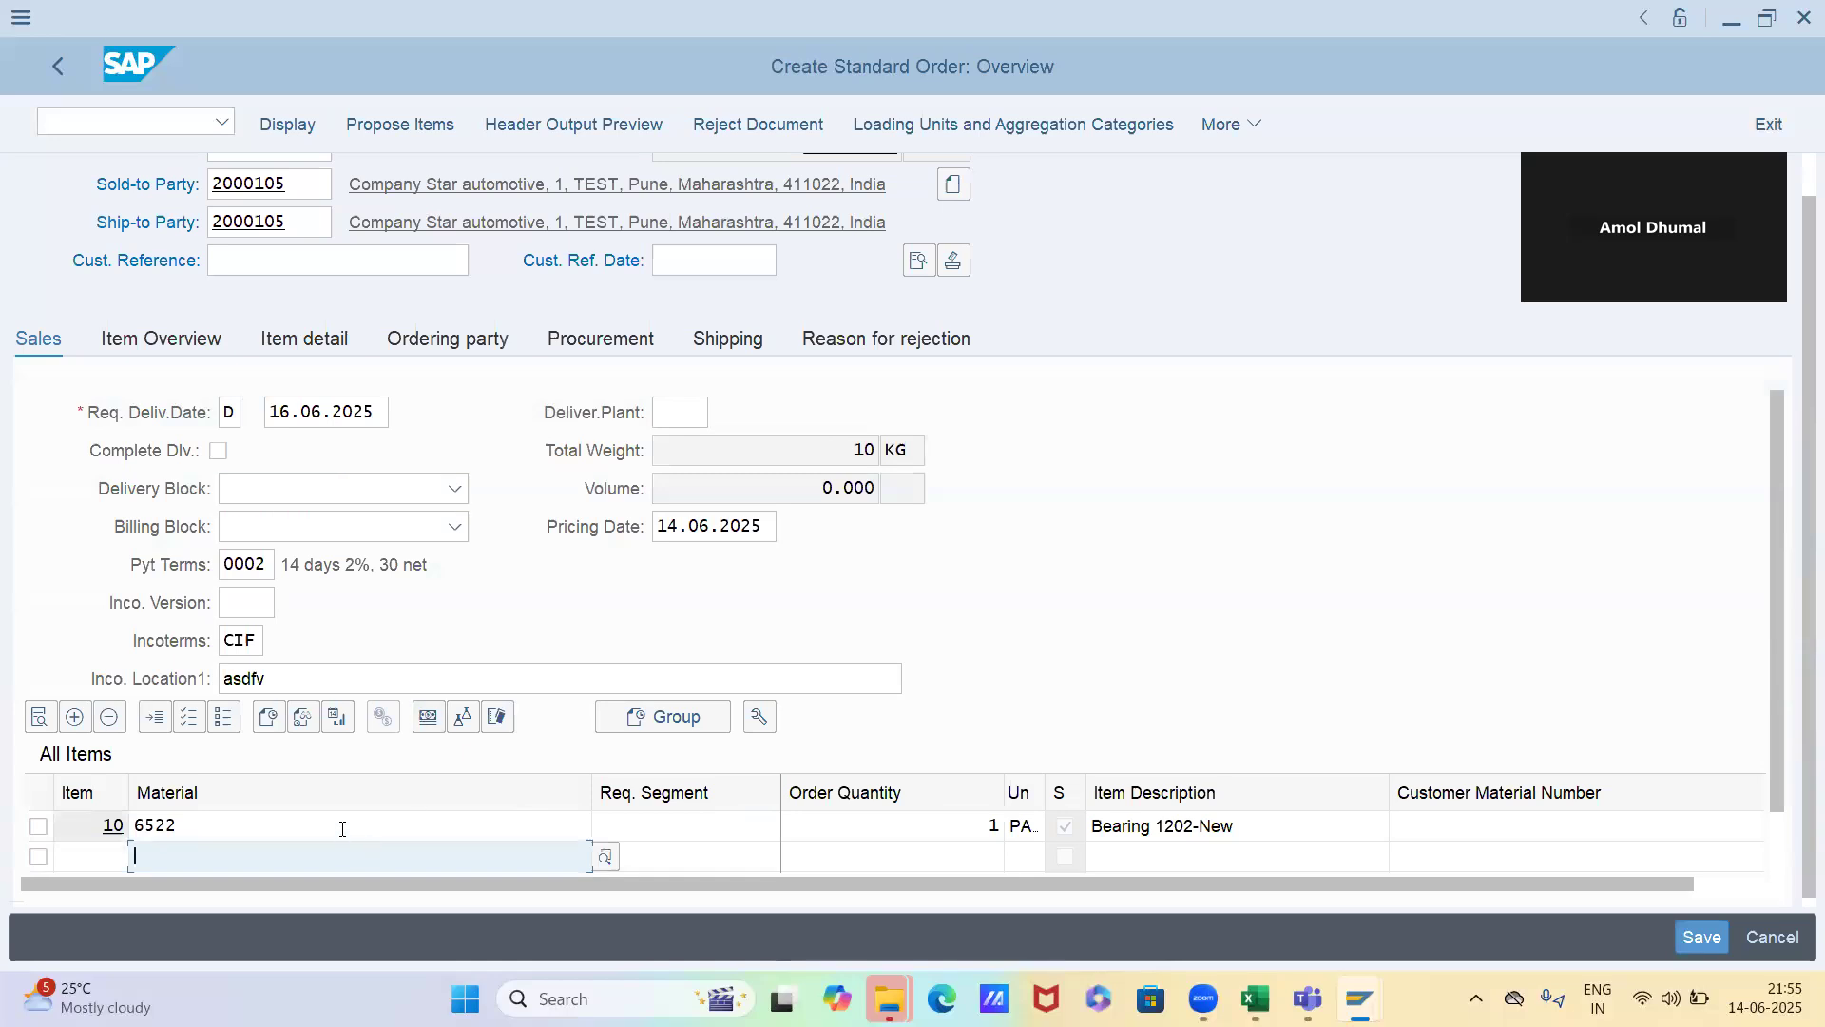
Examine the item's PR00 pricing analysis and the details of access 040, and return to the order overview
{"action": "double_click", "coordinate": [344, 824]}
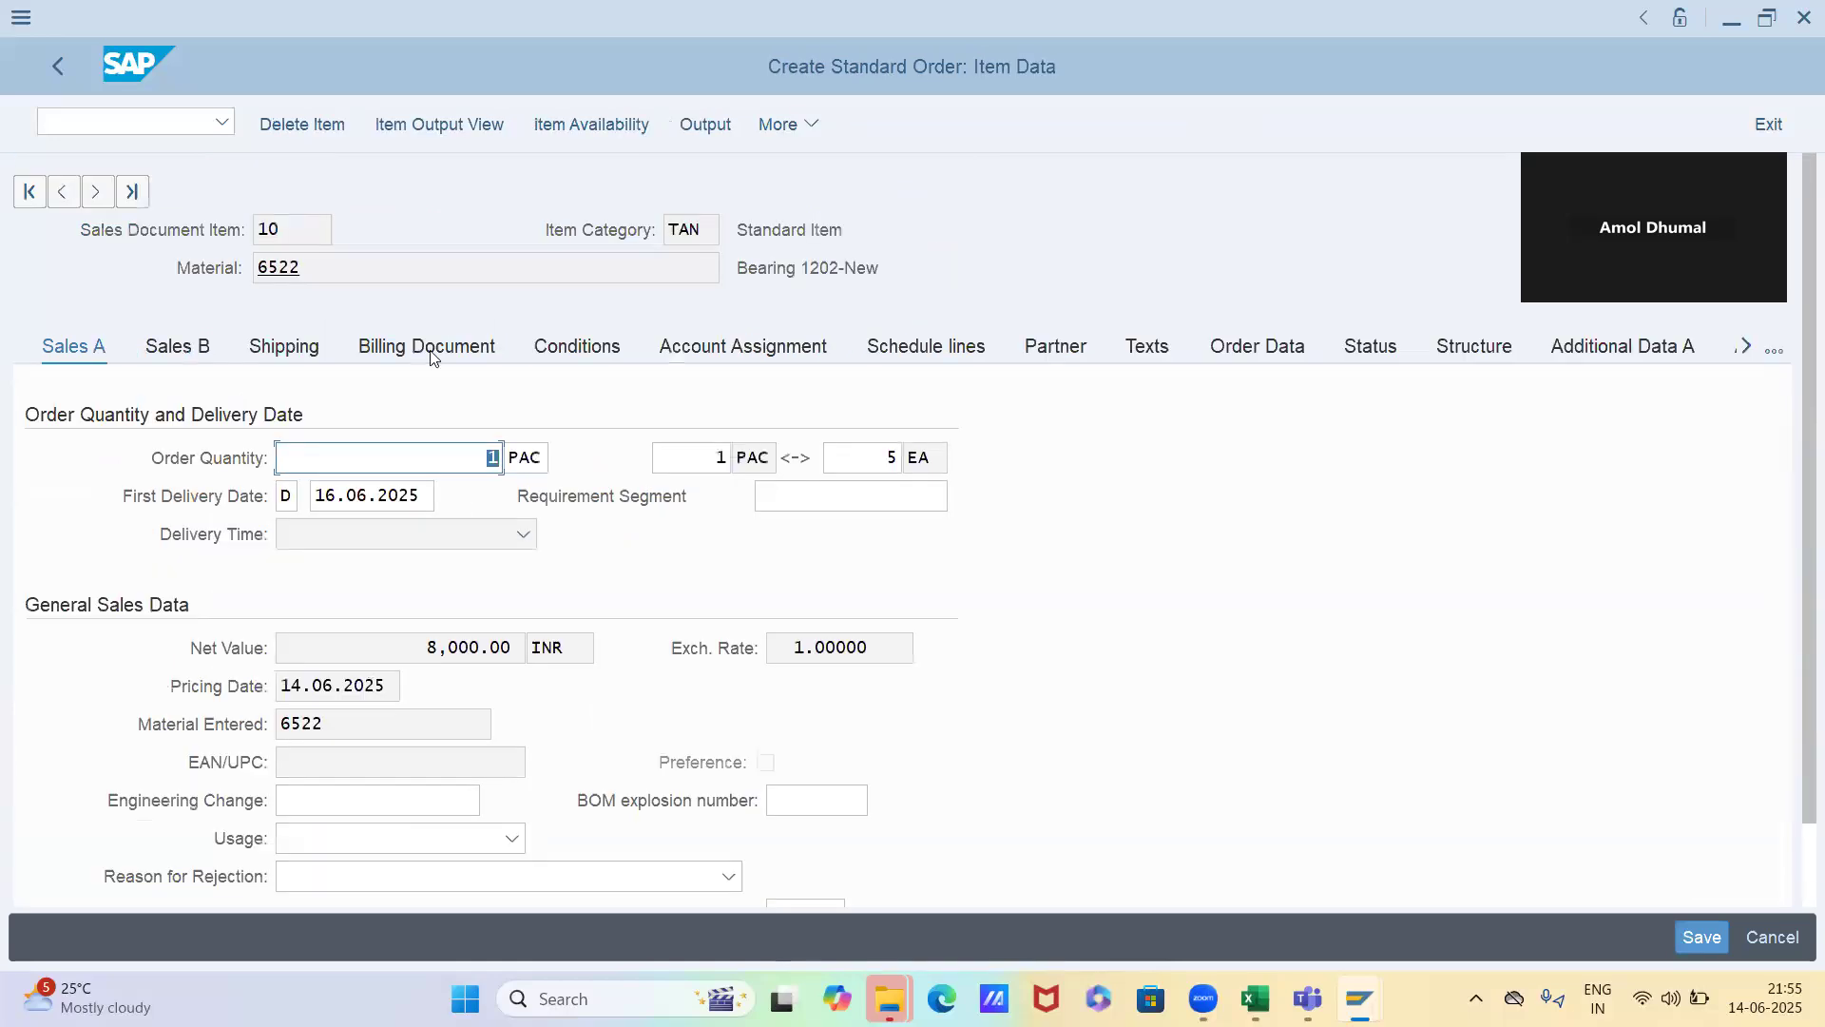
{"action": "left_click", "coordinate": [565, 350]}
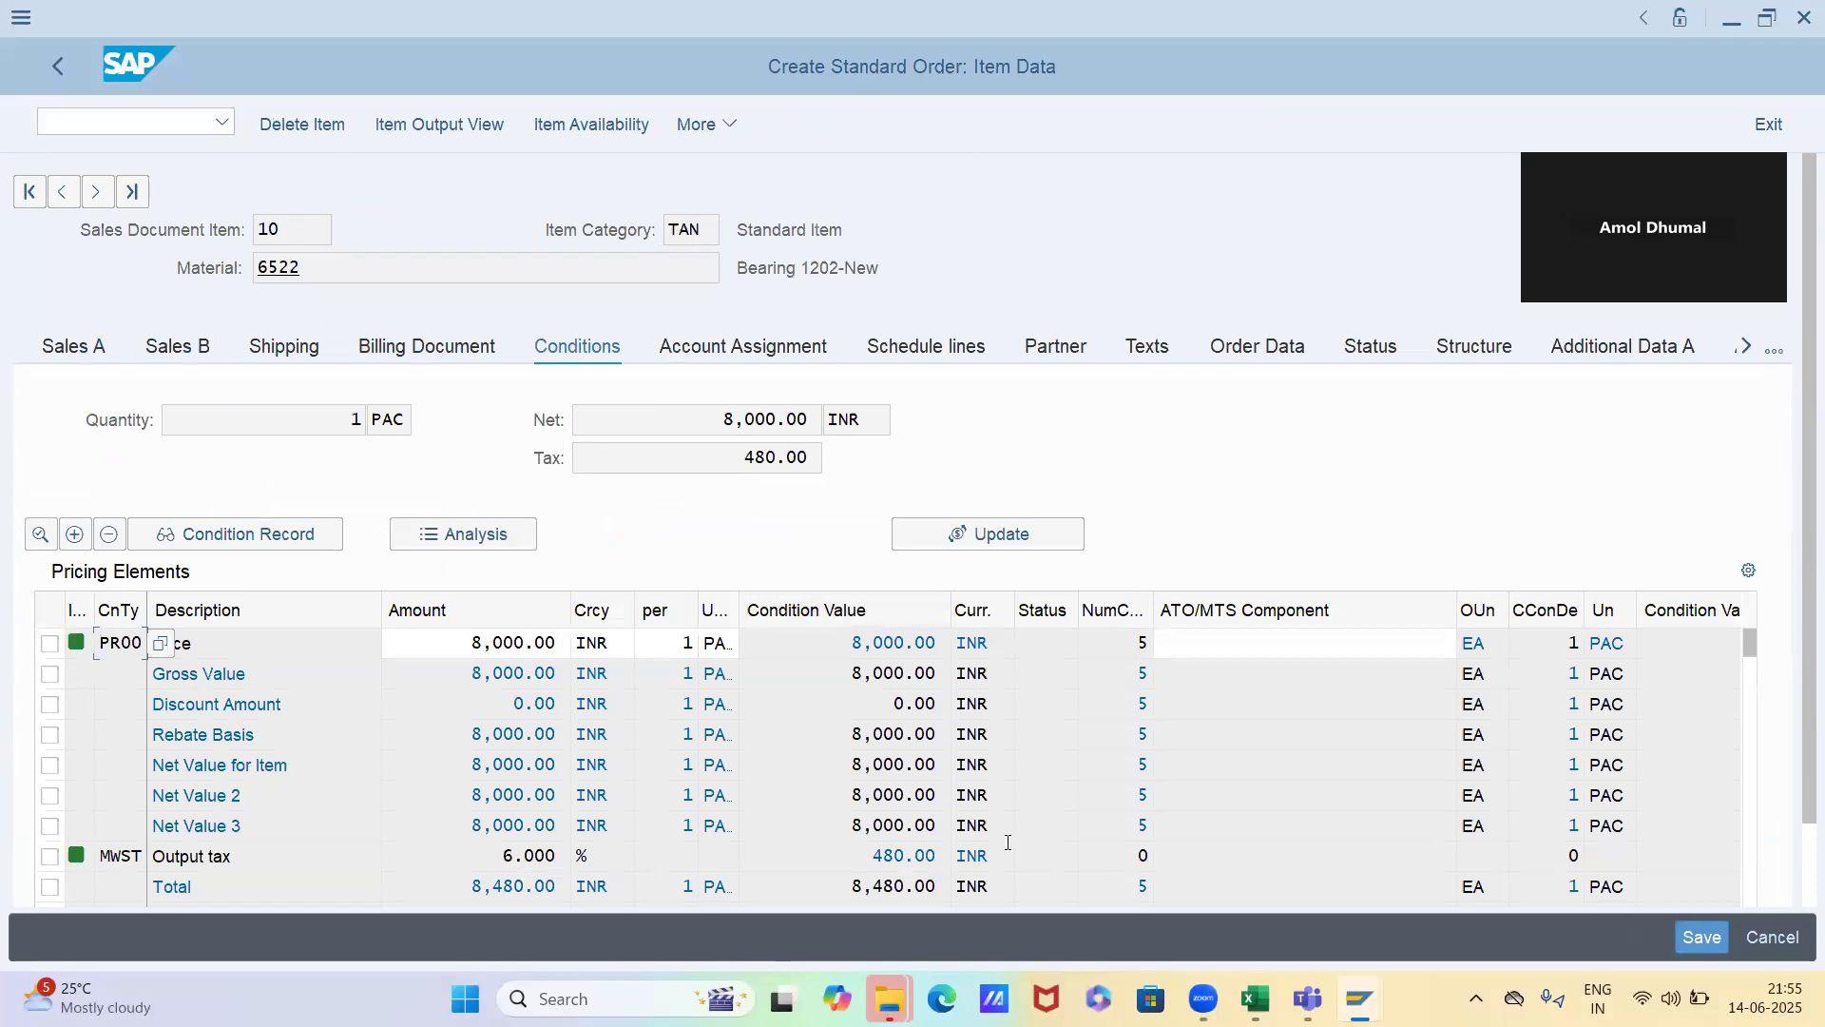
{"action": "left_click", "coordinate": [498, 536]}
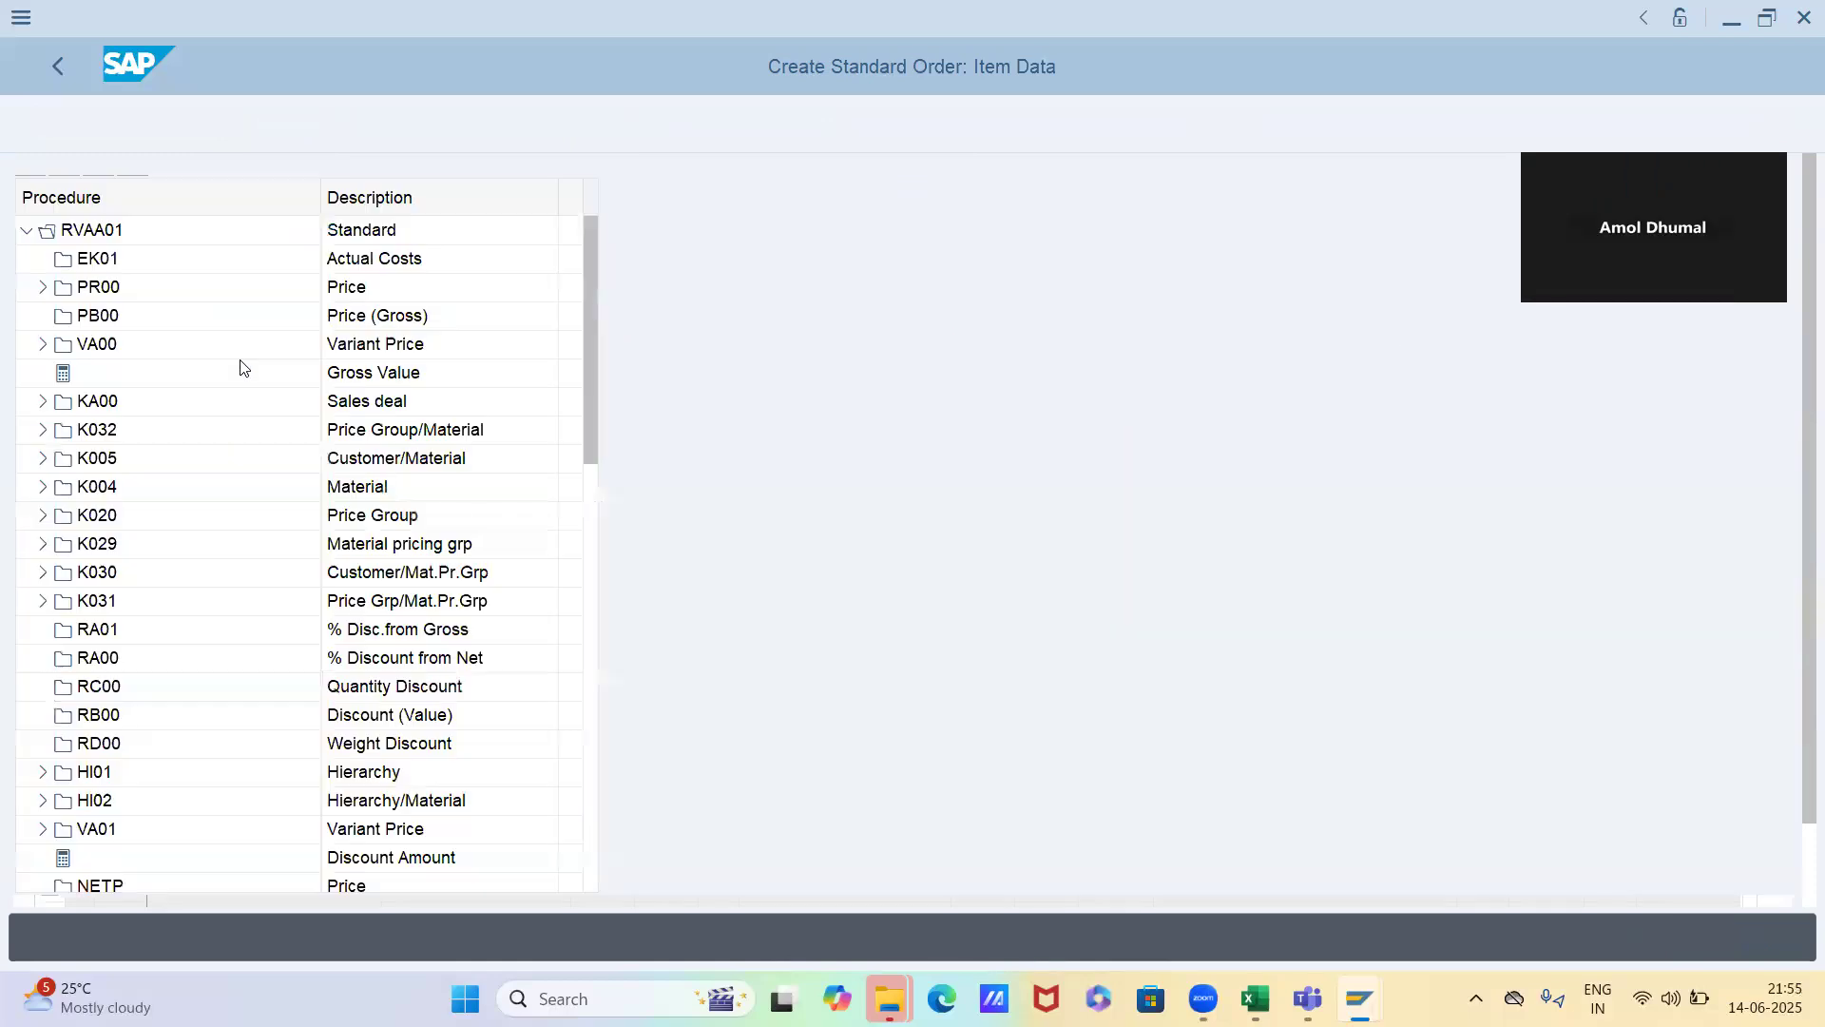
{"action": "double_click", "coordinate": [136, 289]}
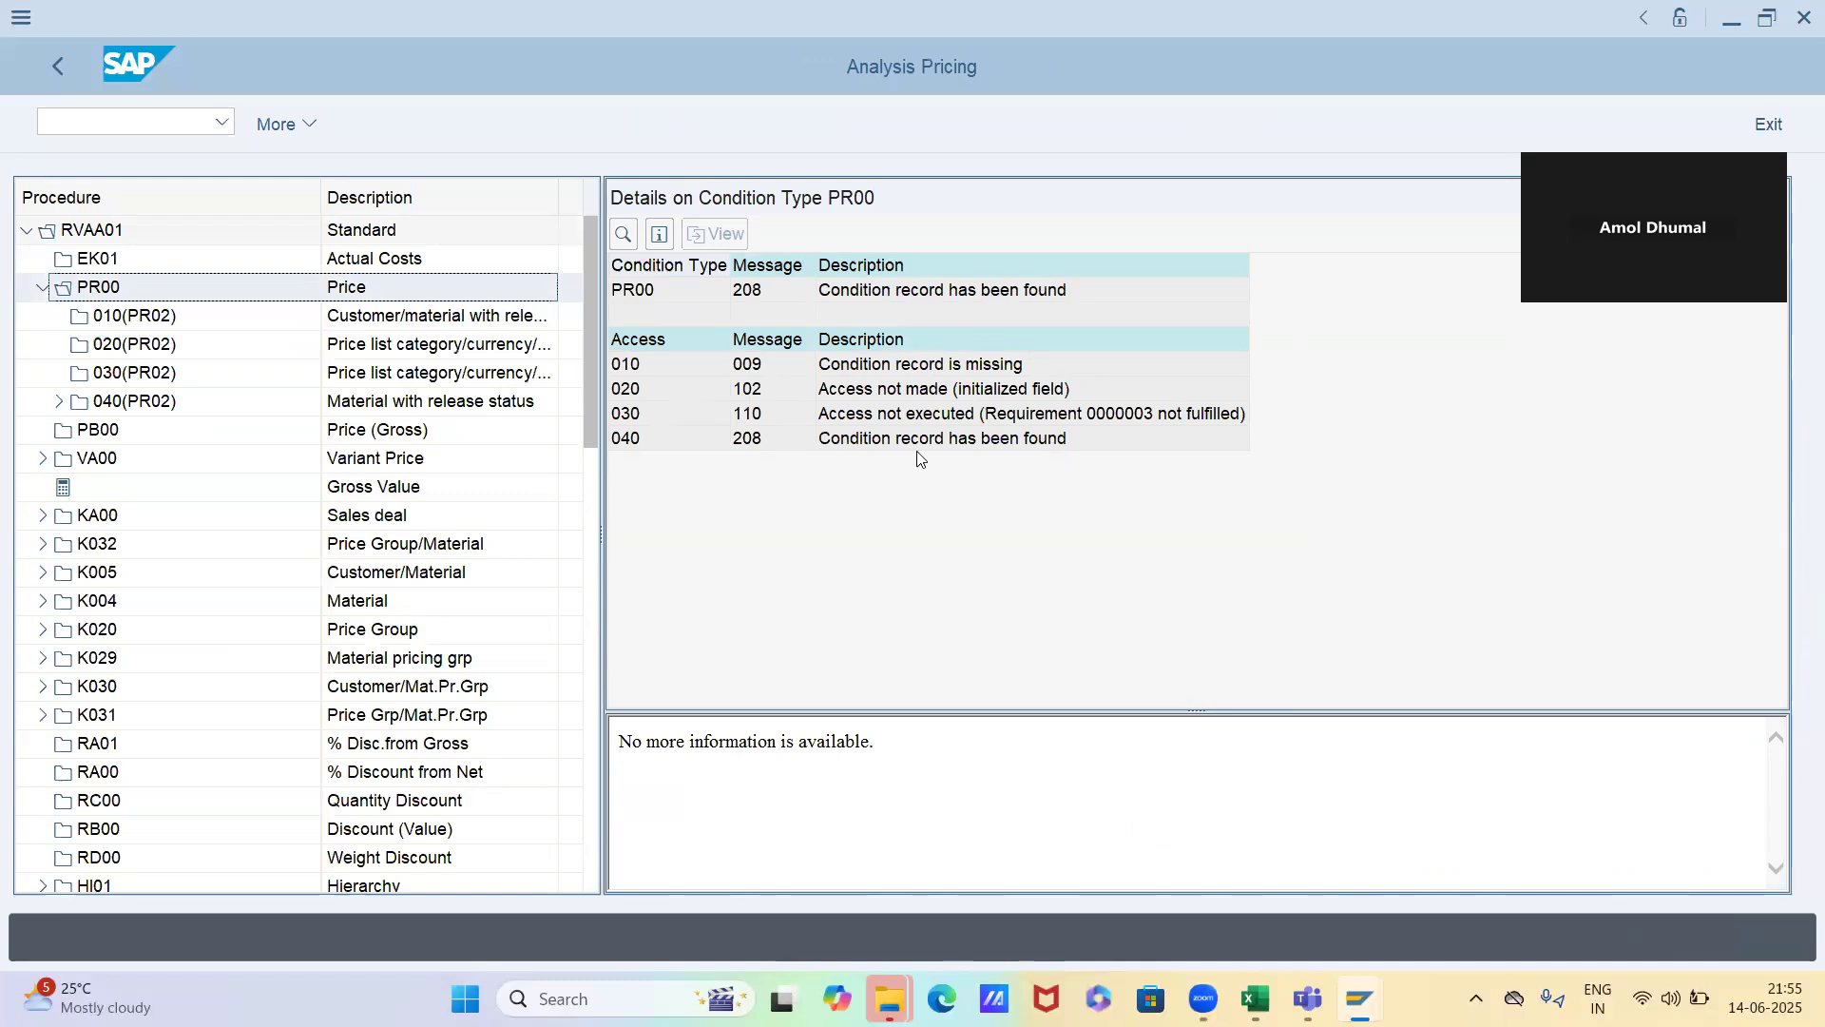
{"action": "left_click", "coordinate": [639, 447]}
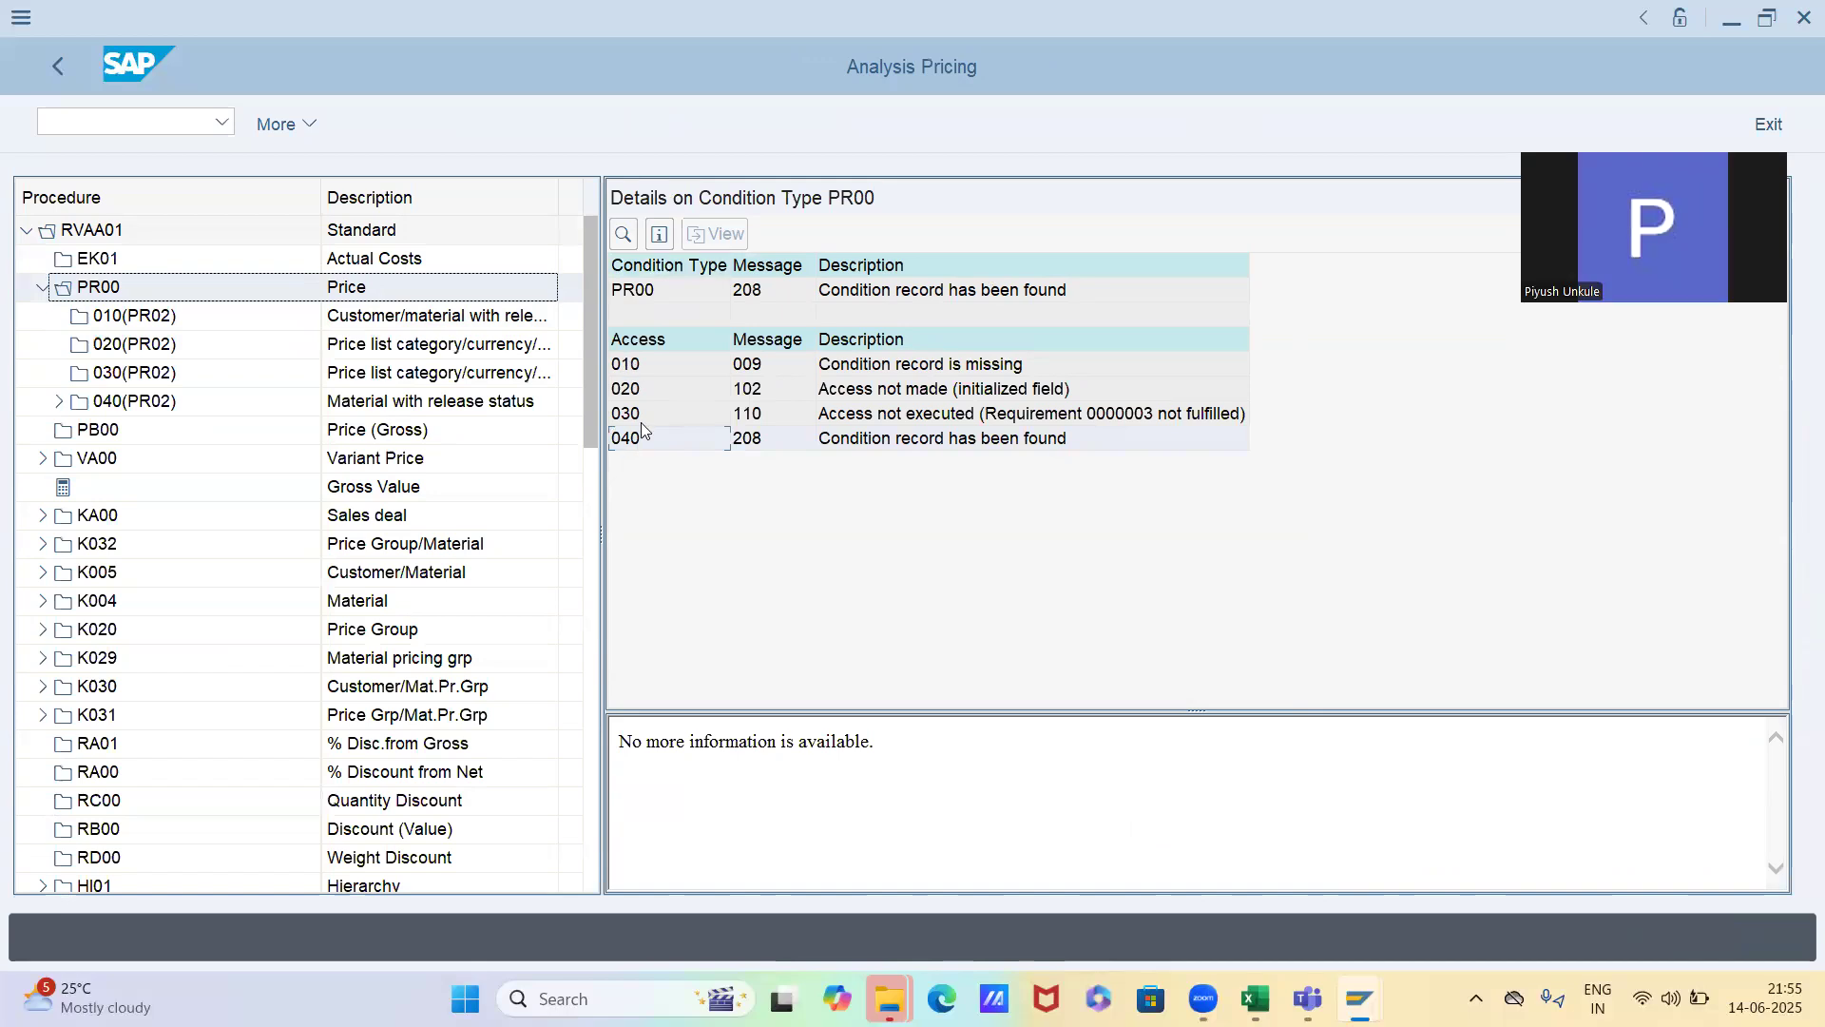
{"action": "double_click", "coordinate": [647, 437]}
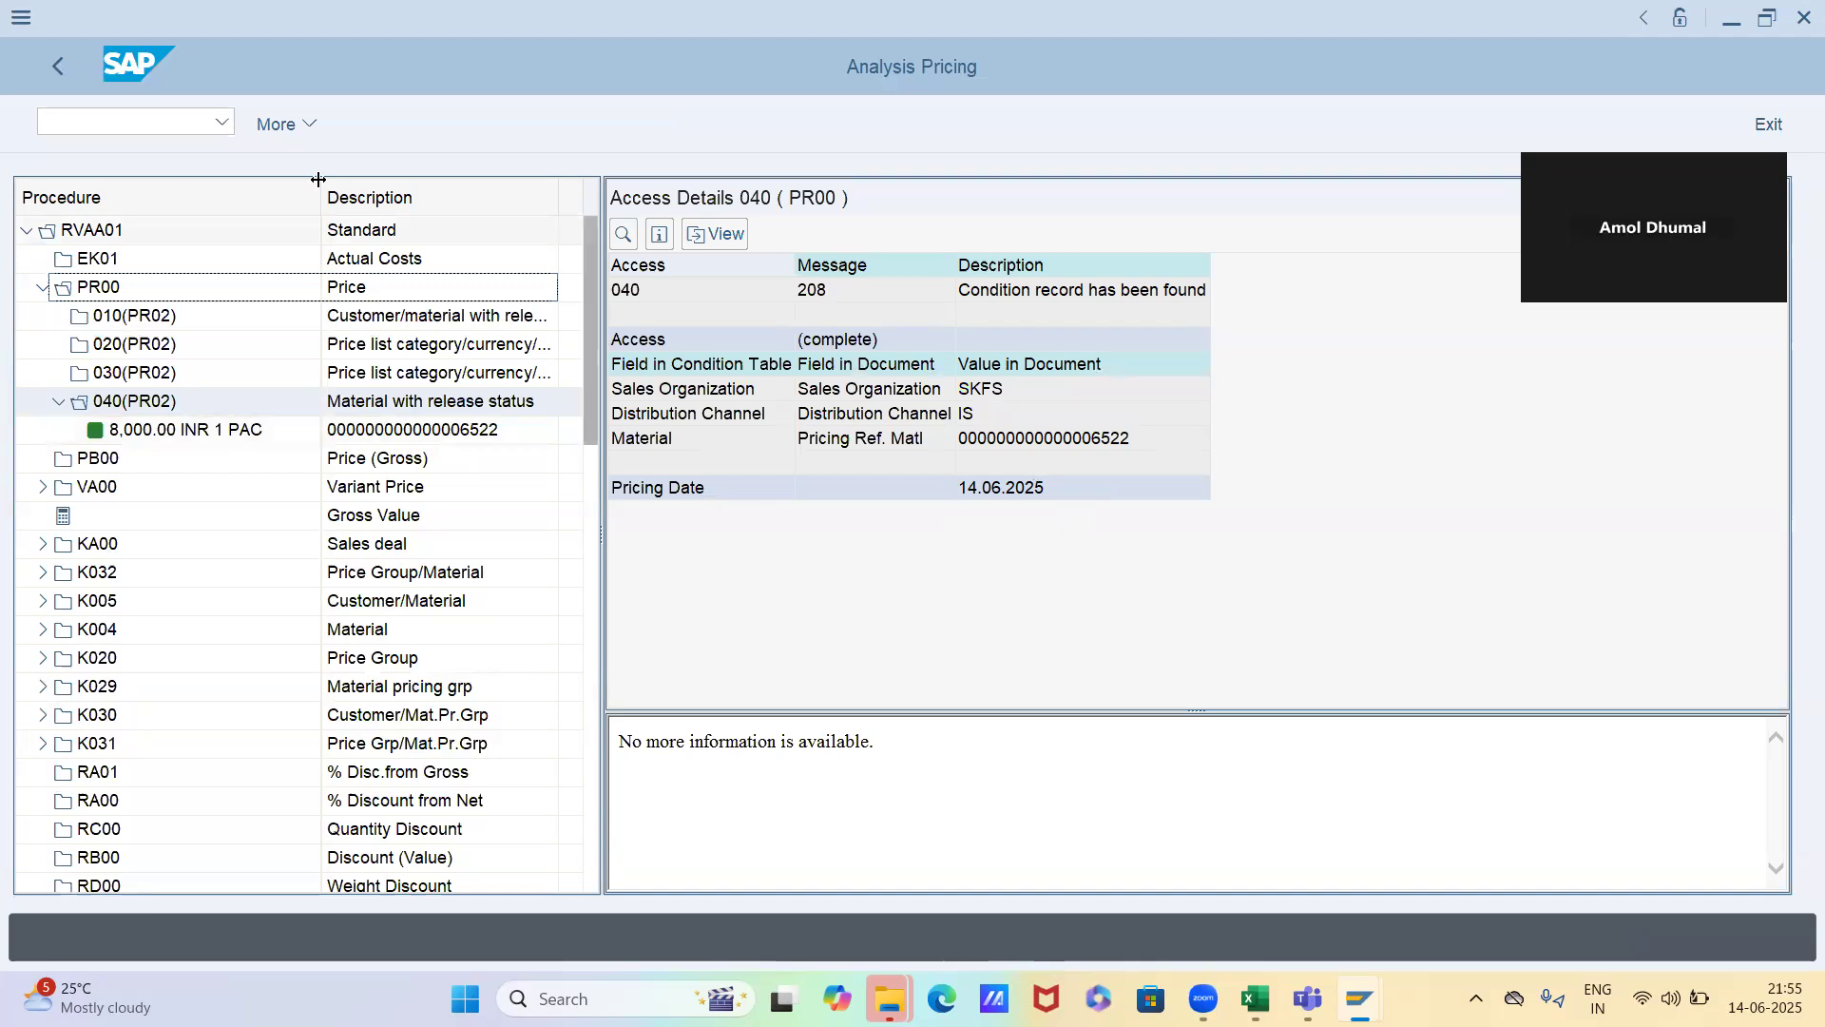
{"action": "left_click", "coordinate": [63, 55]}
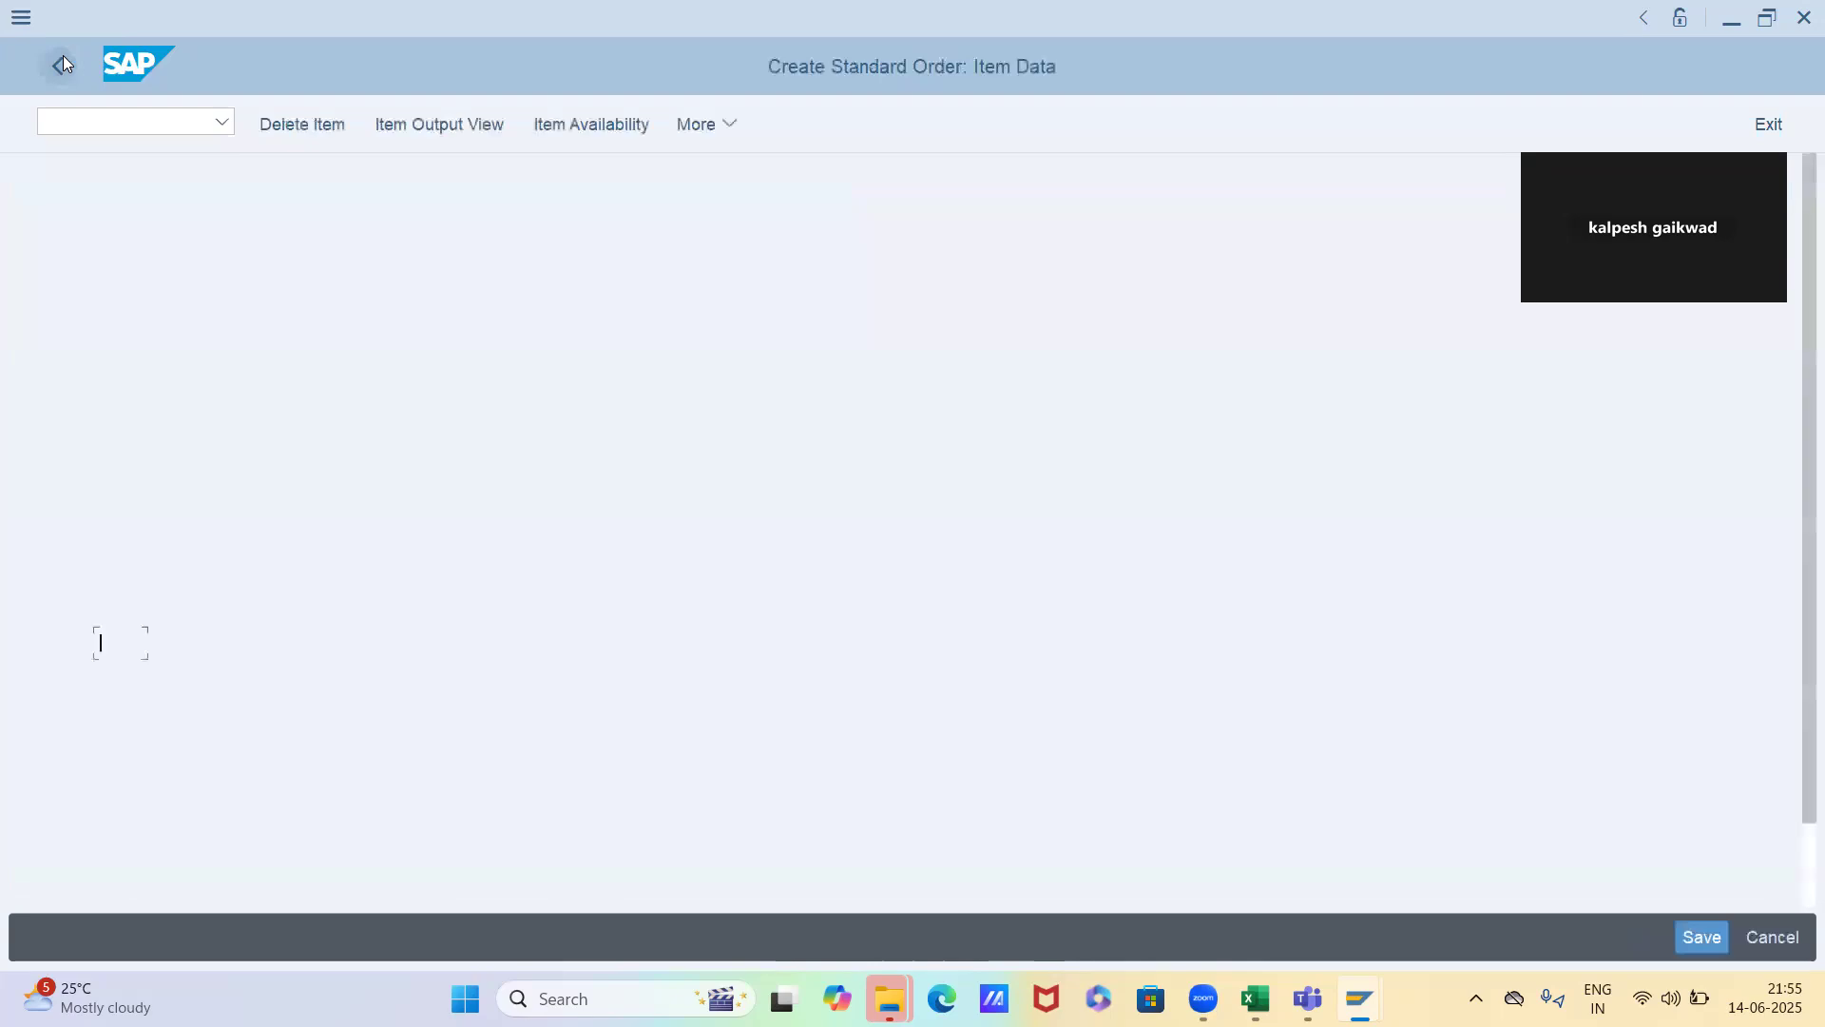
{"action": "left_click", "coordinate": [63, 64]}
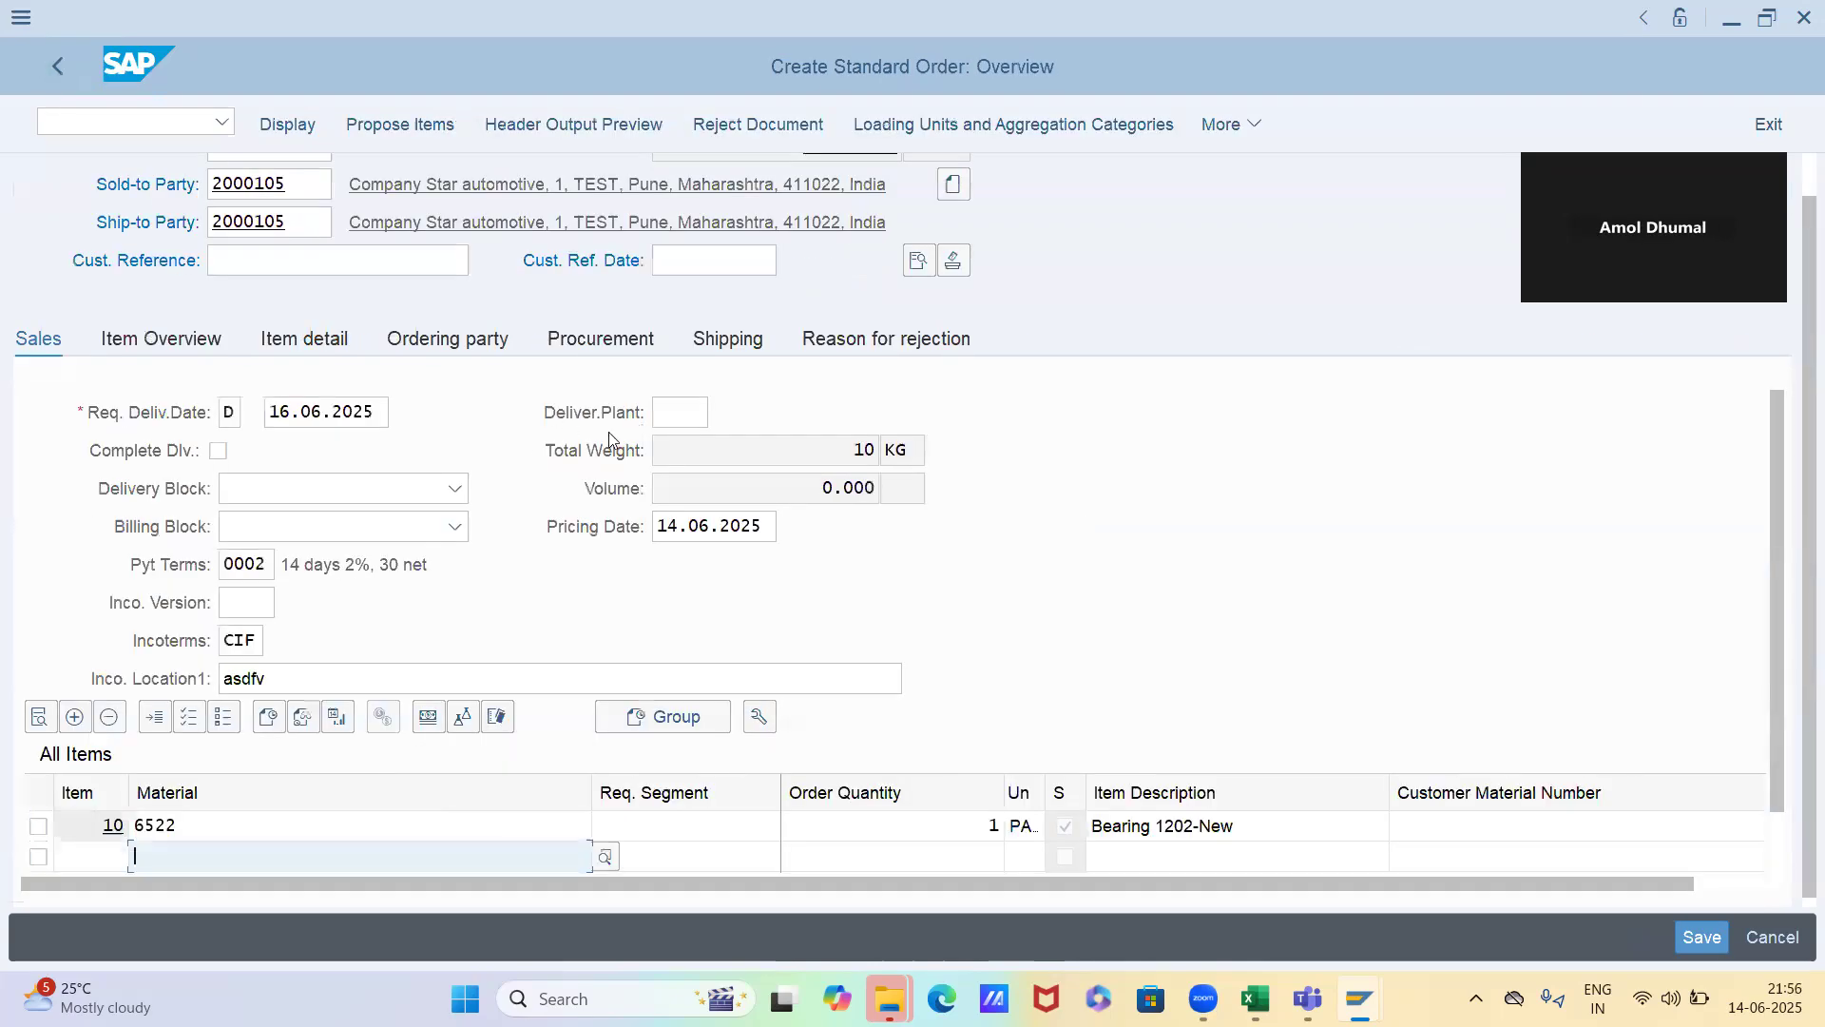
Set the order's pricing date to 22.06.2025
{"action": "left_click_drag", "start_coordinate": [656, 526], "coordinate": [679, 526]}
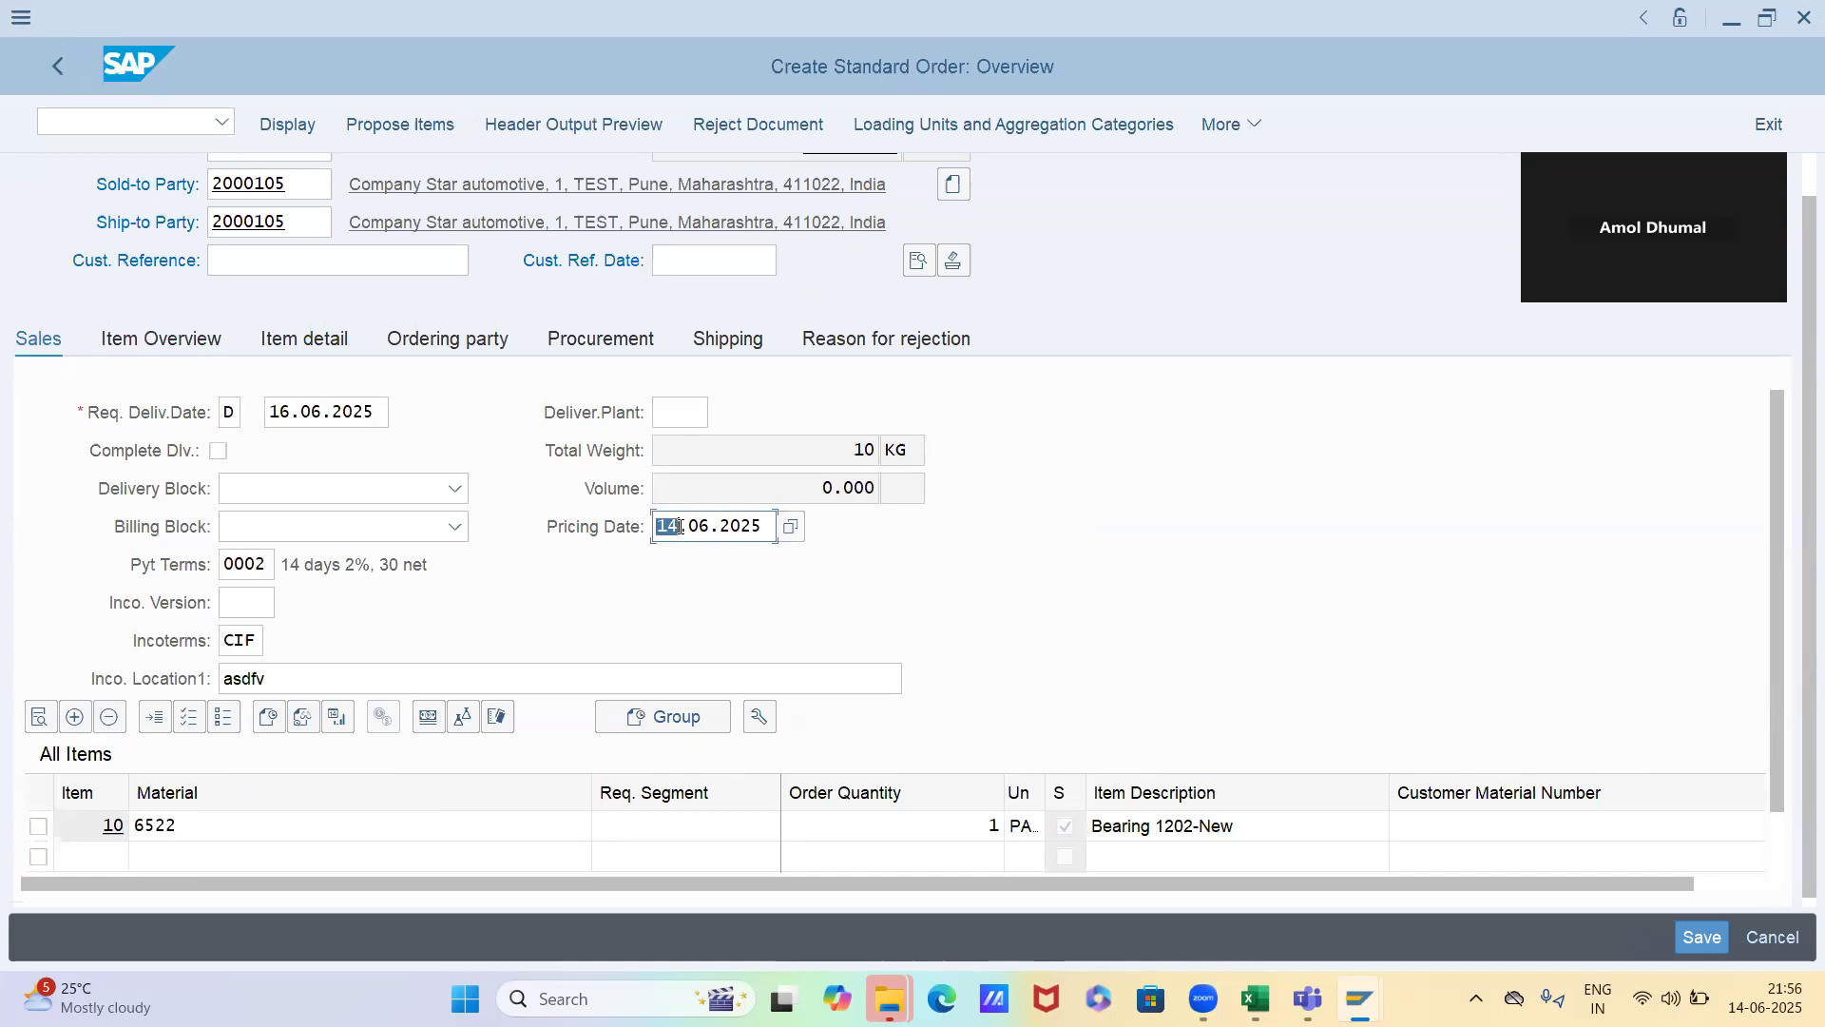
{"action": "type", "text": "22"}
{"action": "key", "text": "Return"}
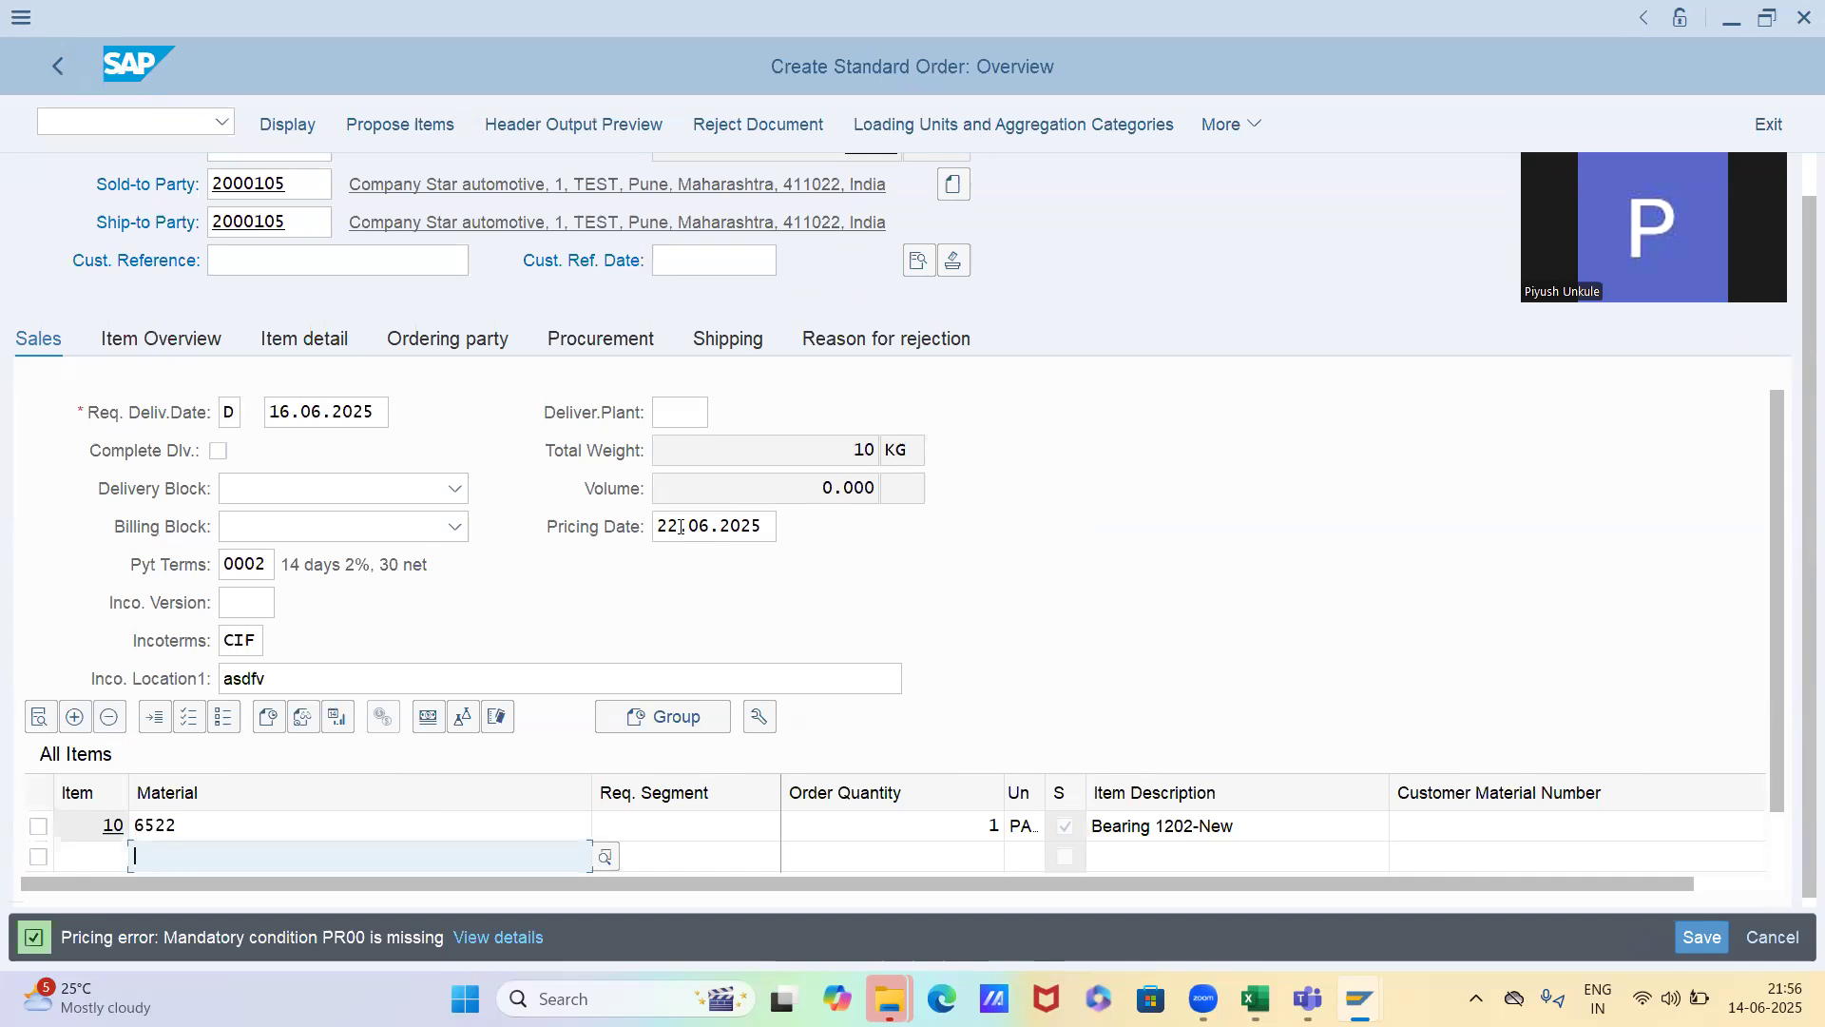
Analyze the PR00 pricing of item 10 for the pricing date 22.06.2025, check access 040, and return to the overview
{"action": "double_click", "coordinate": [898, 825]}
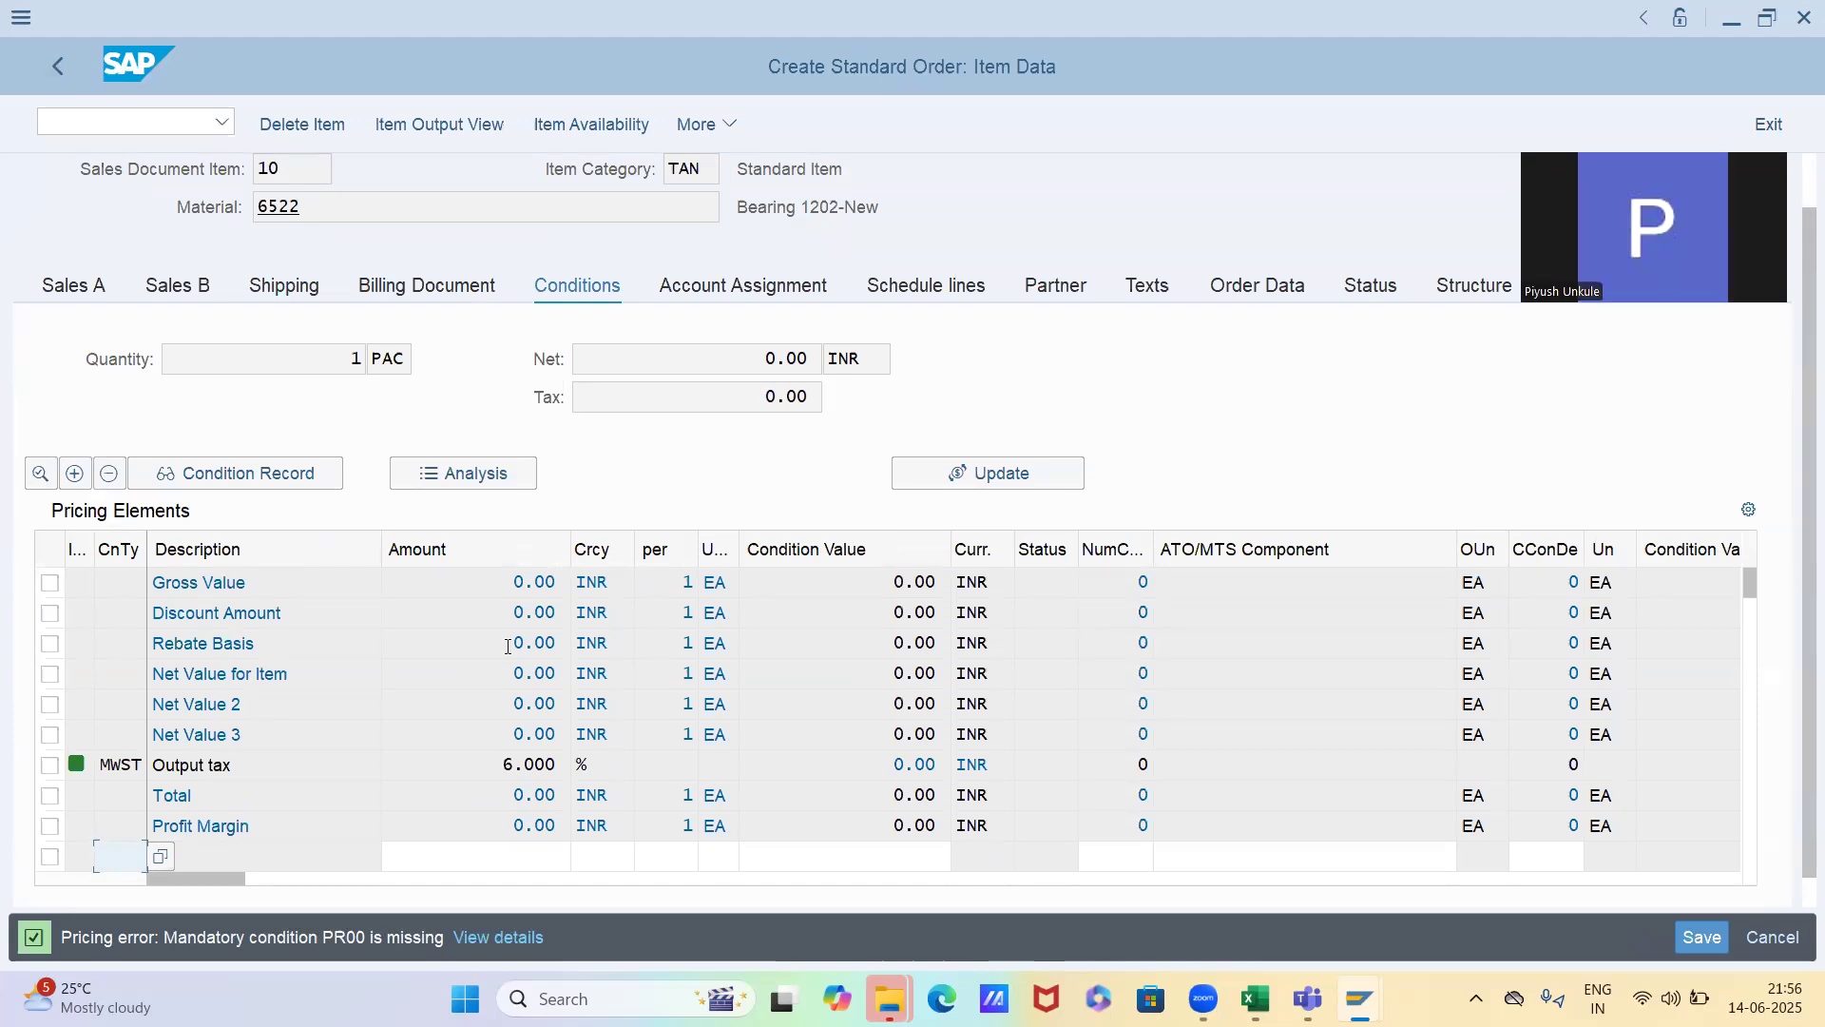
{"action": "left_click", "coordinate": [506, 476]}
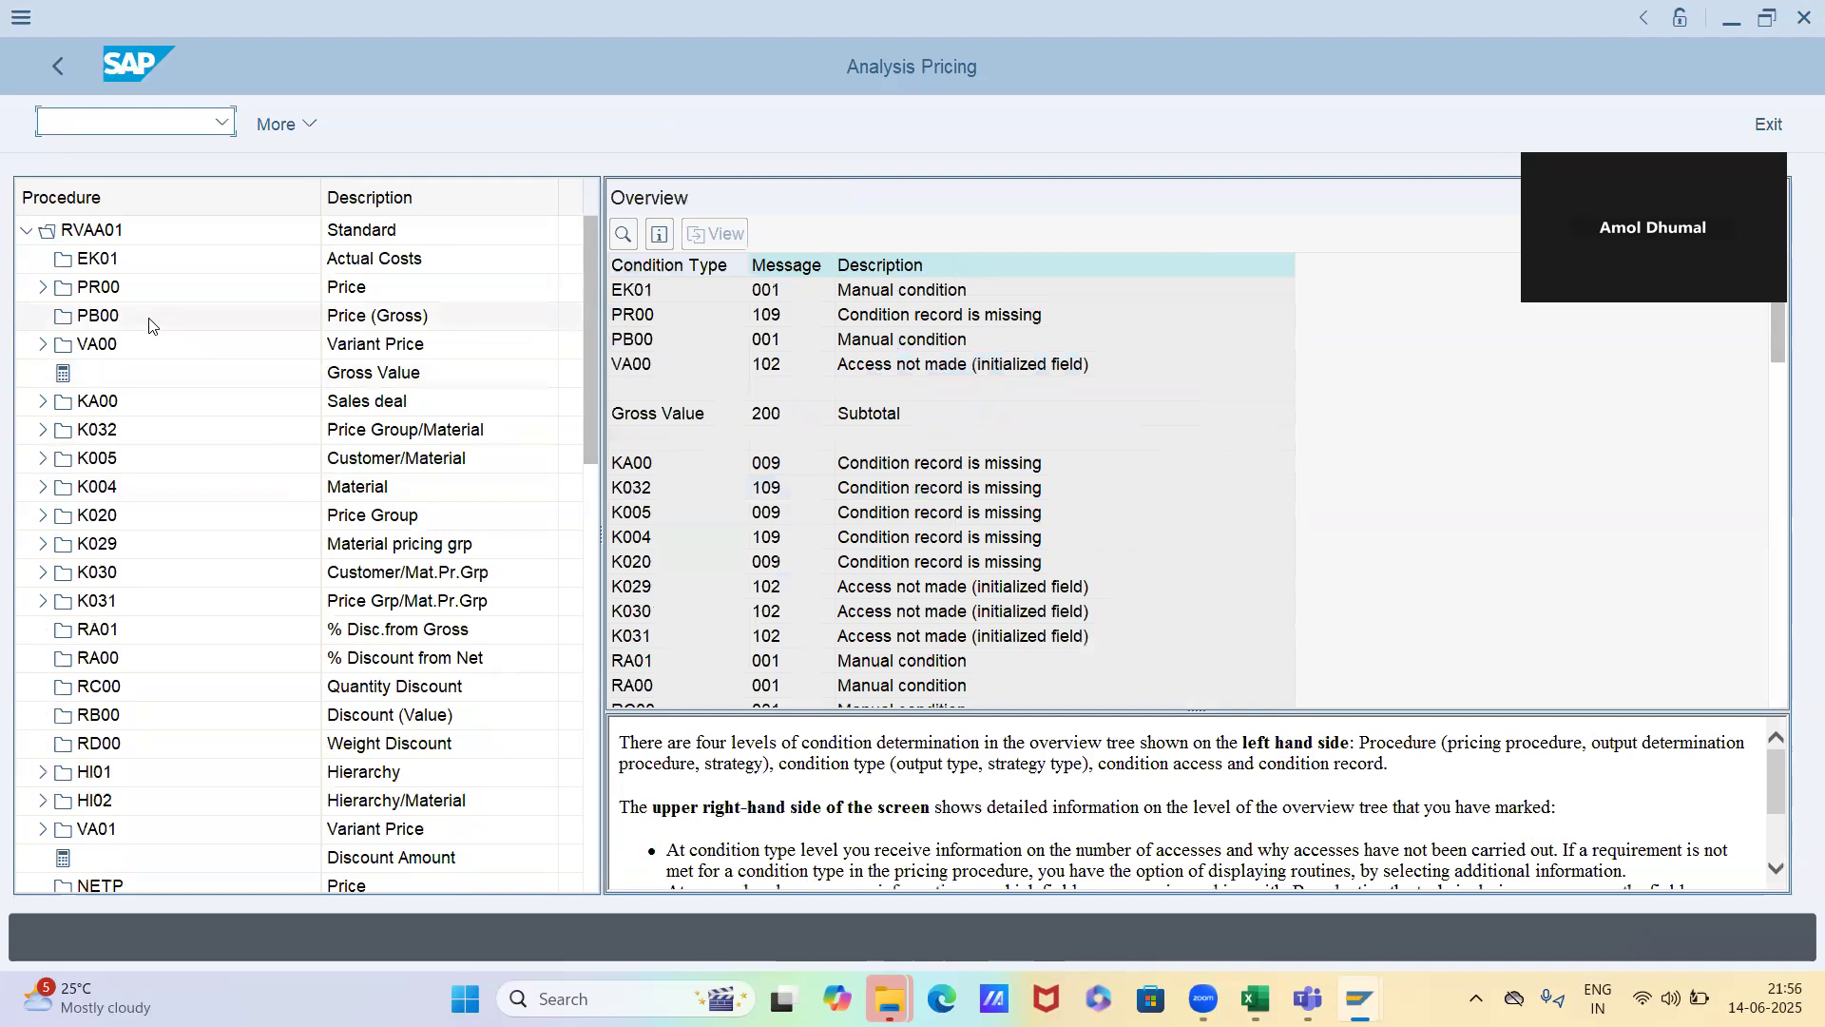
{"action": "double_click", "coordinate": [138, 288]}
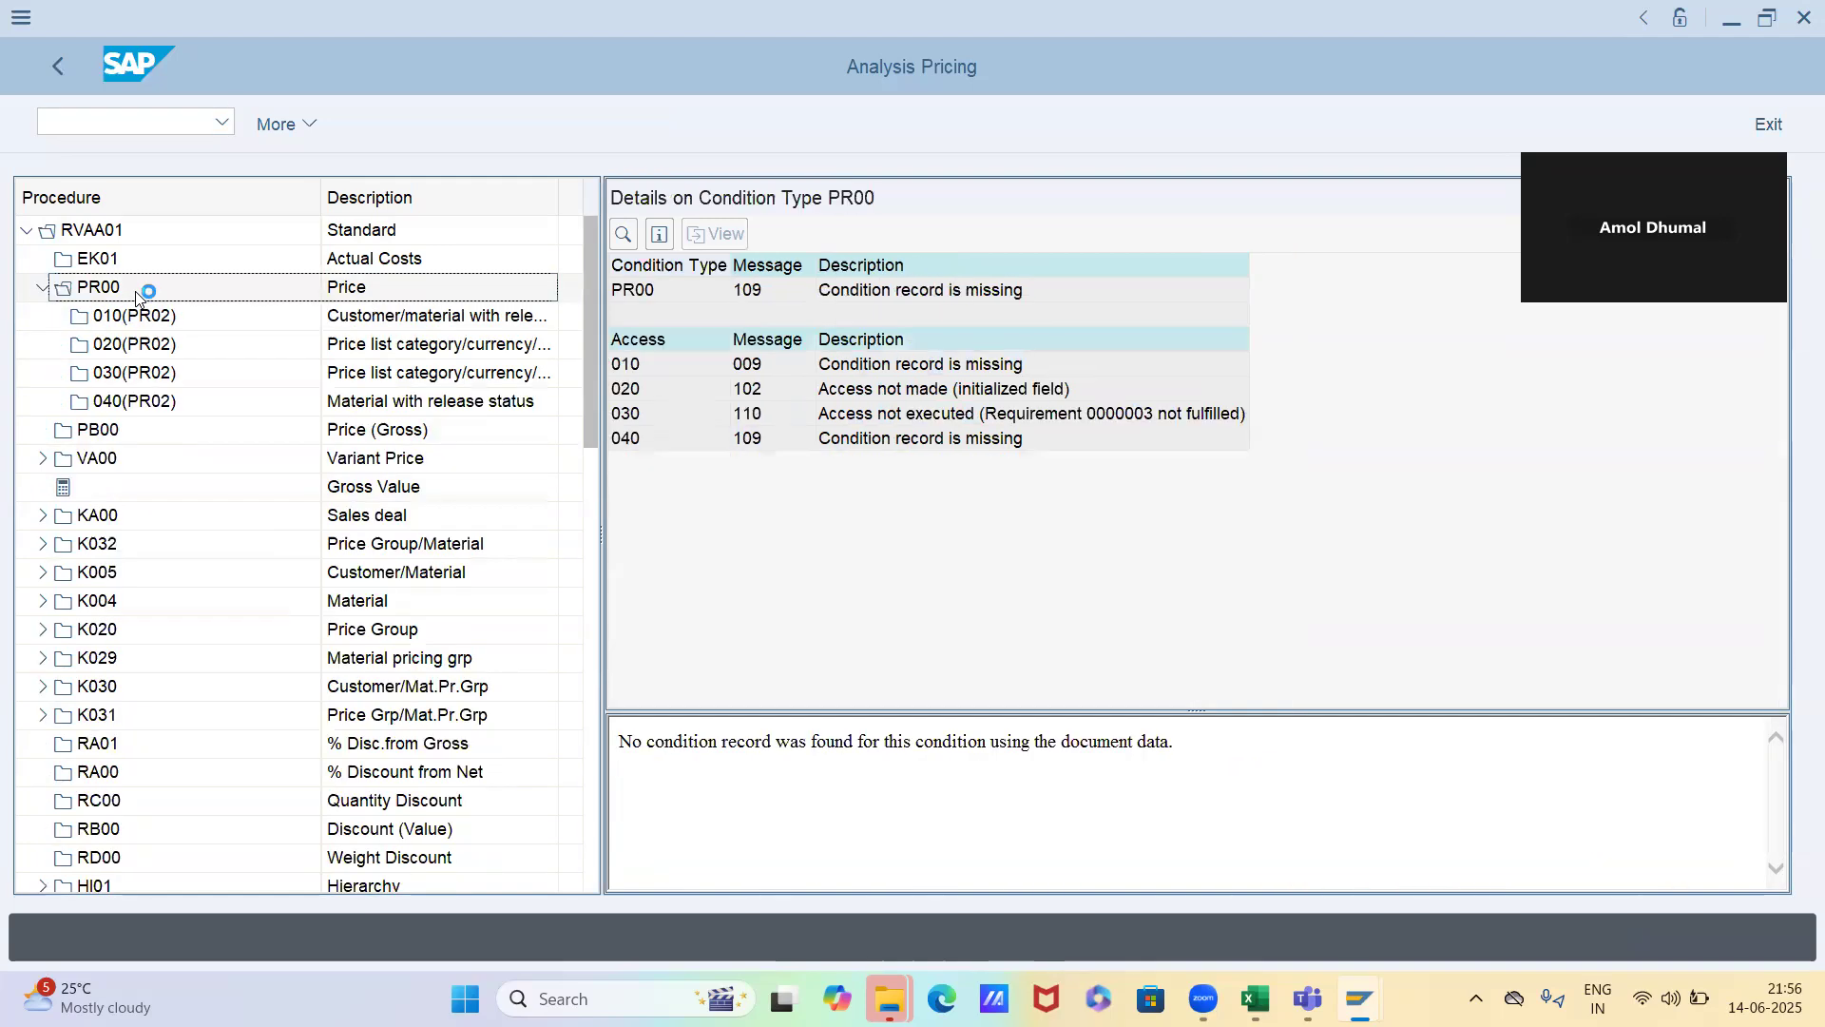
{"action": "double_click", "coordinate": [921, 438]}
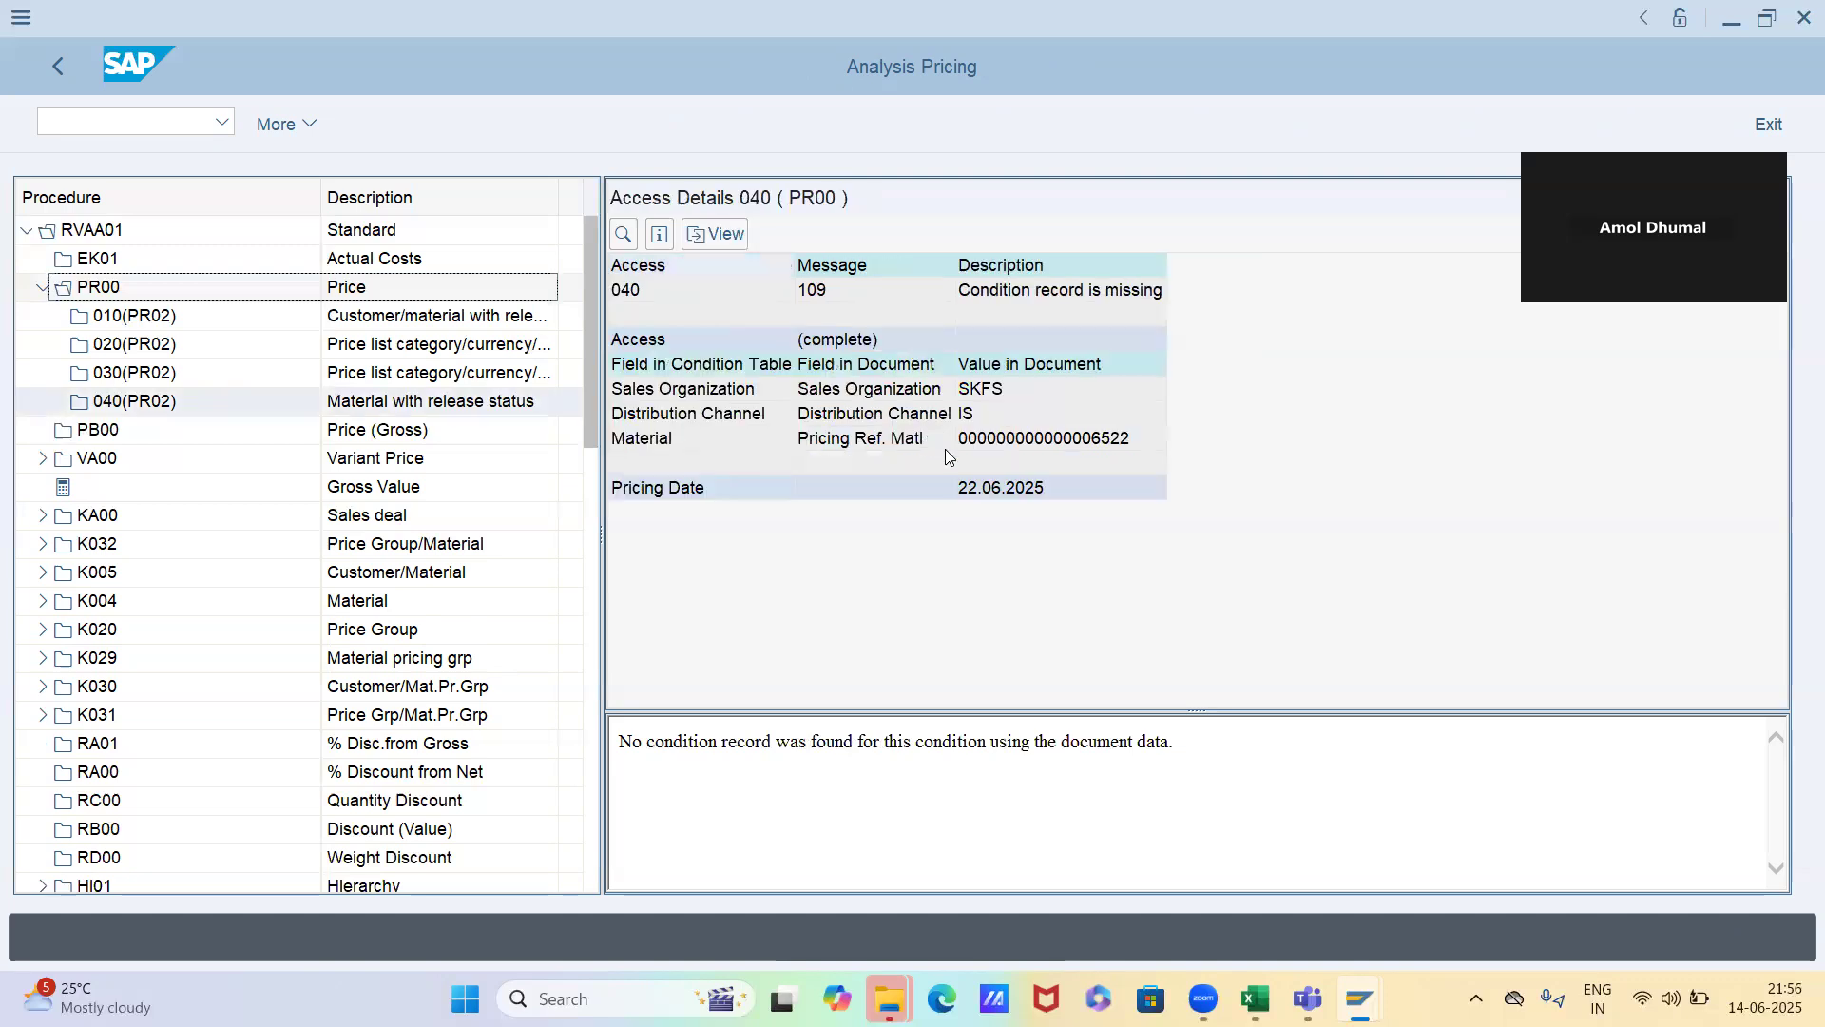
{"action": "left_click", "coordinate": [1029, 494]}
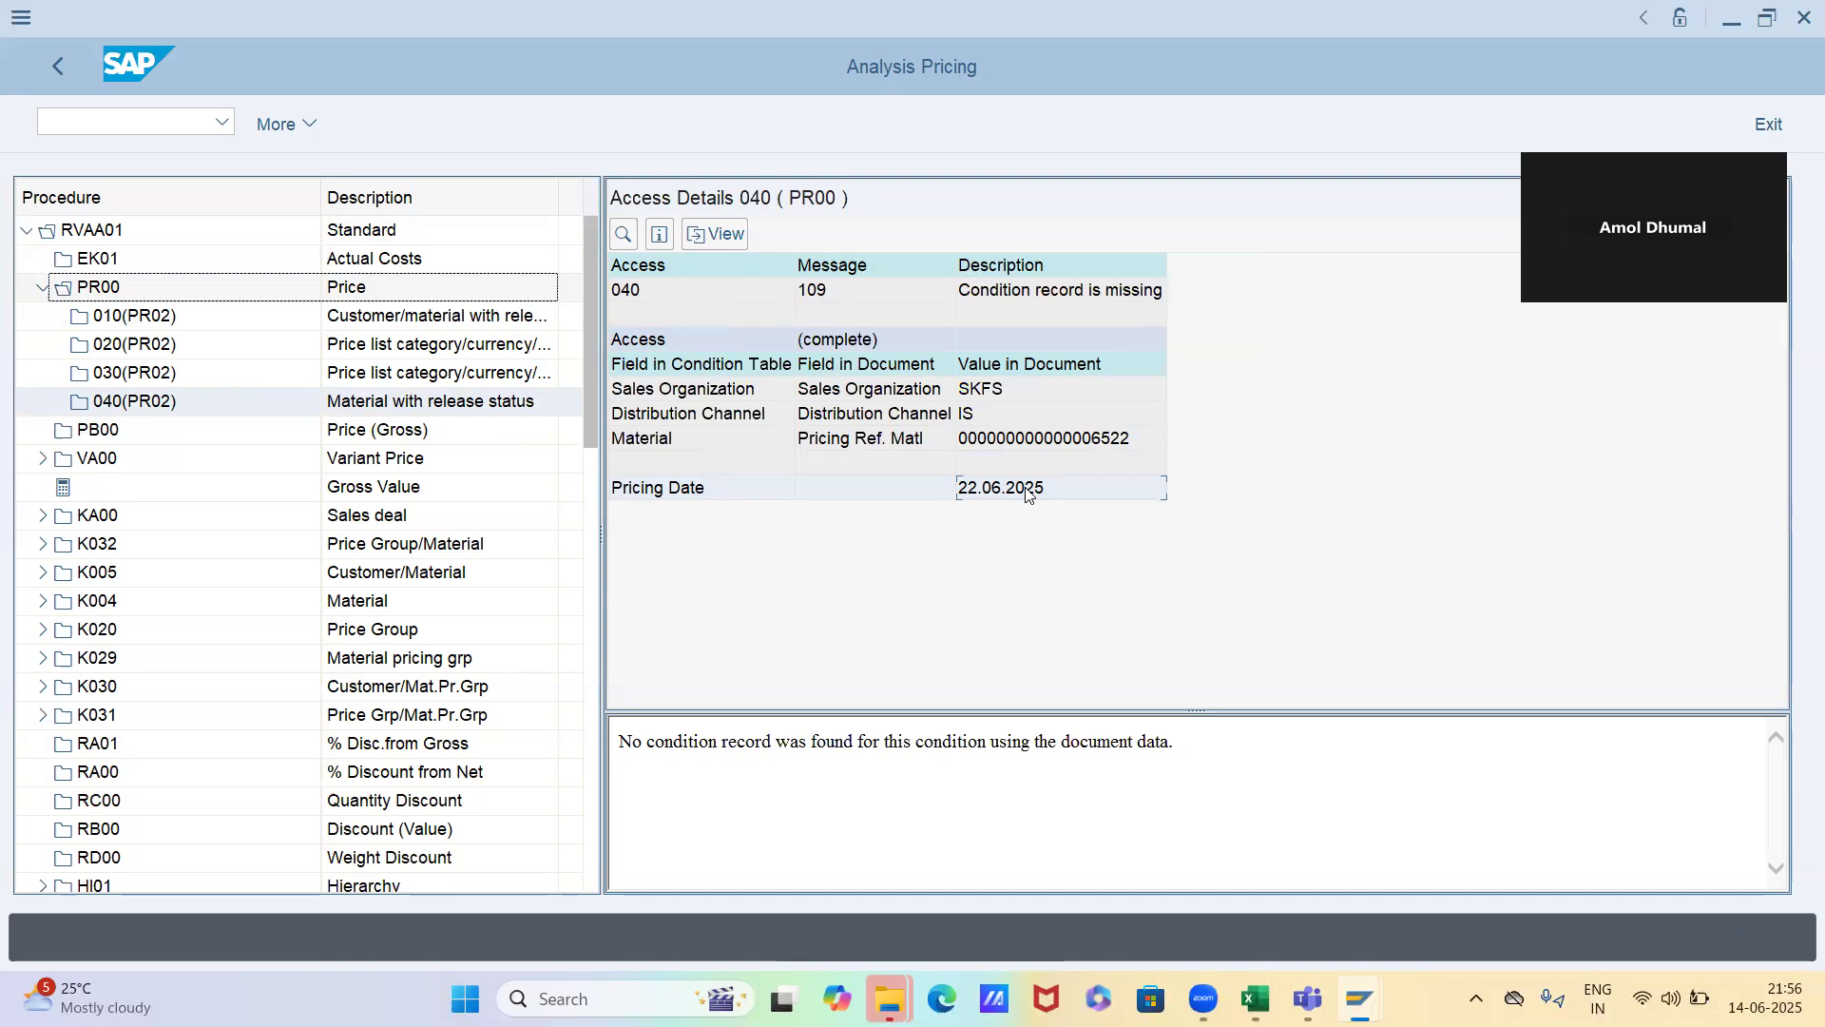
{"action": "key", "text": "F3"}
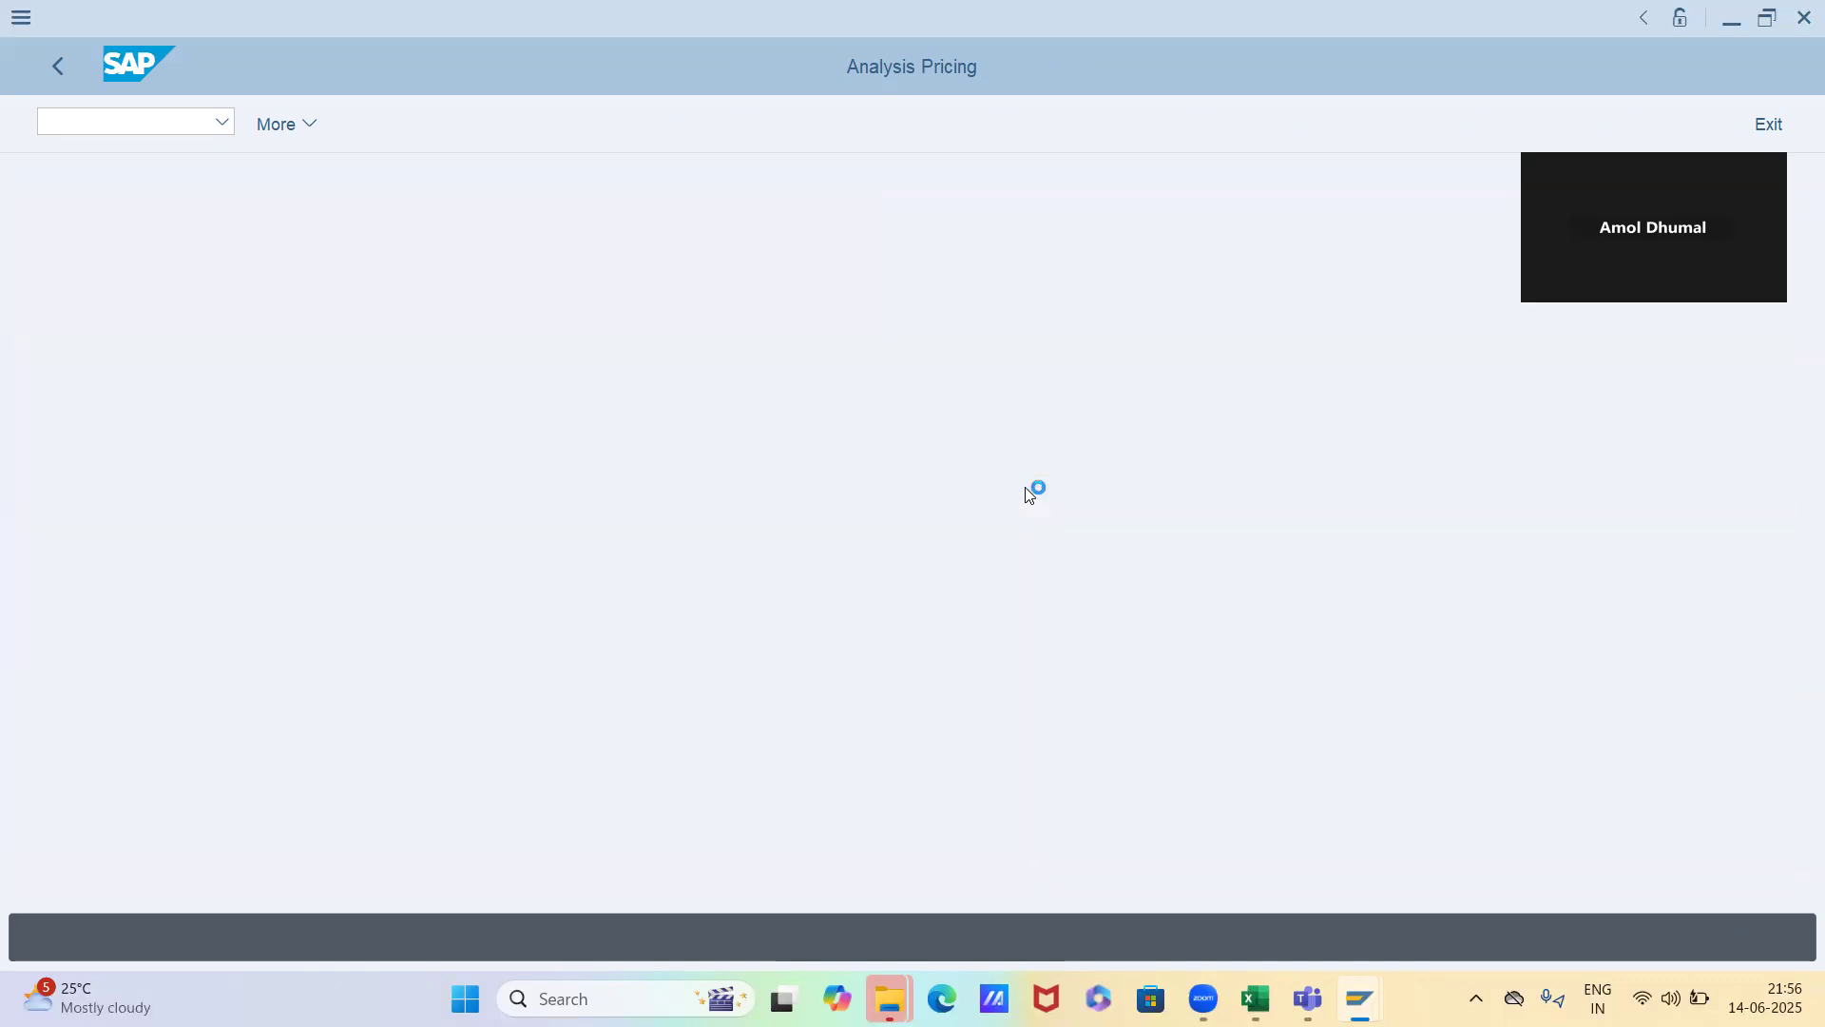
{"action": "key", "text": "F3"}
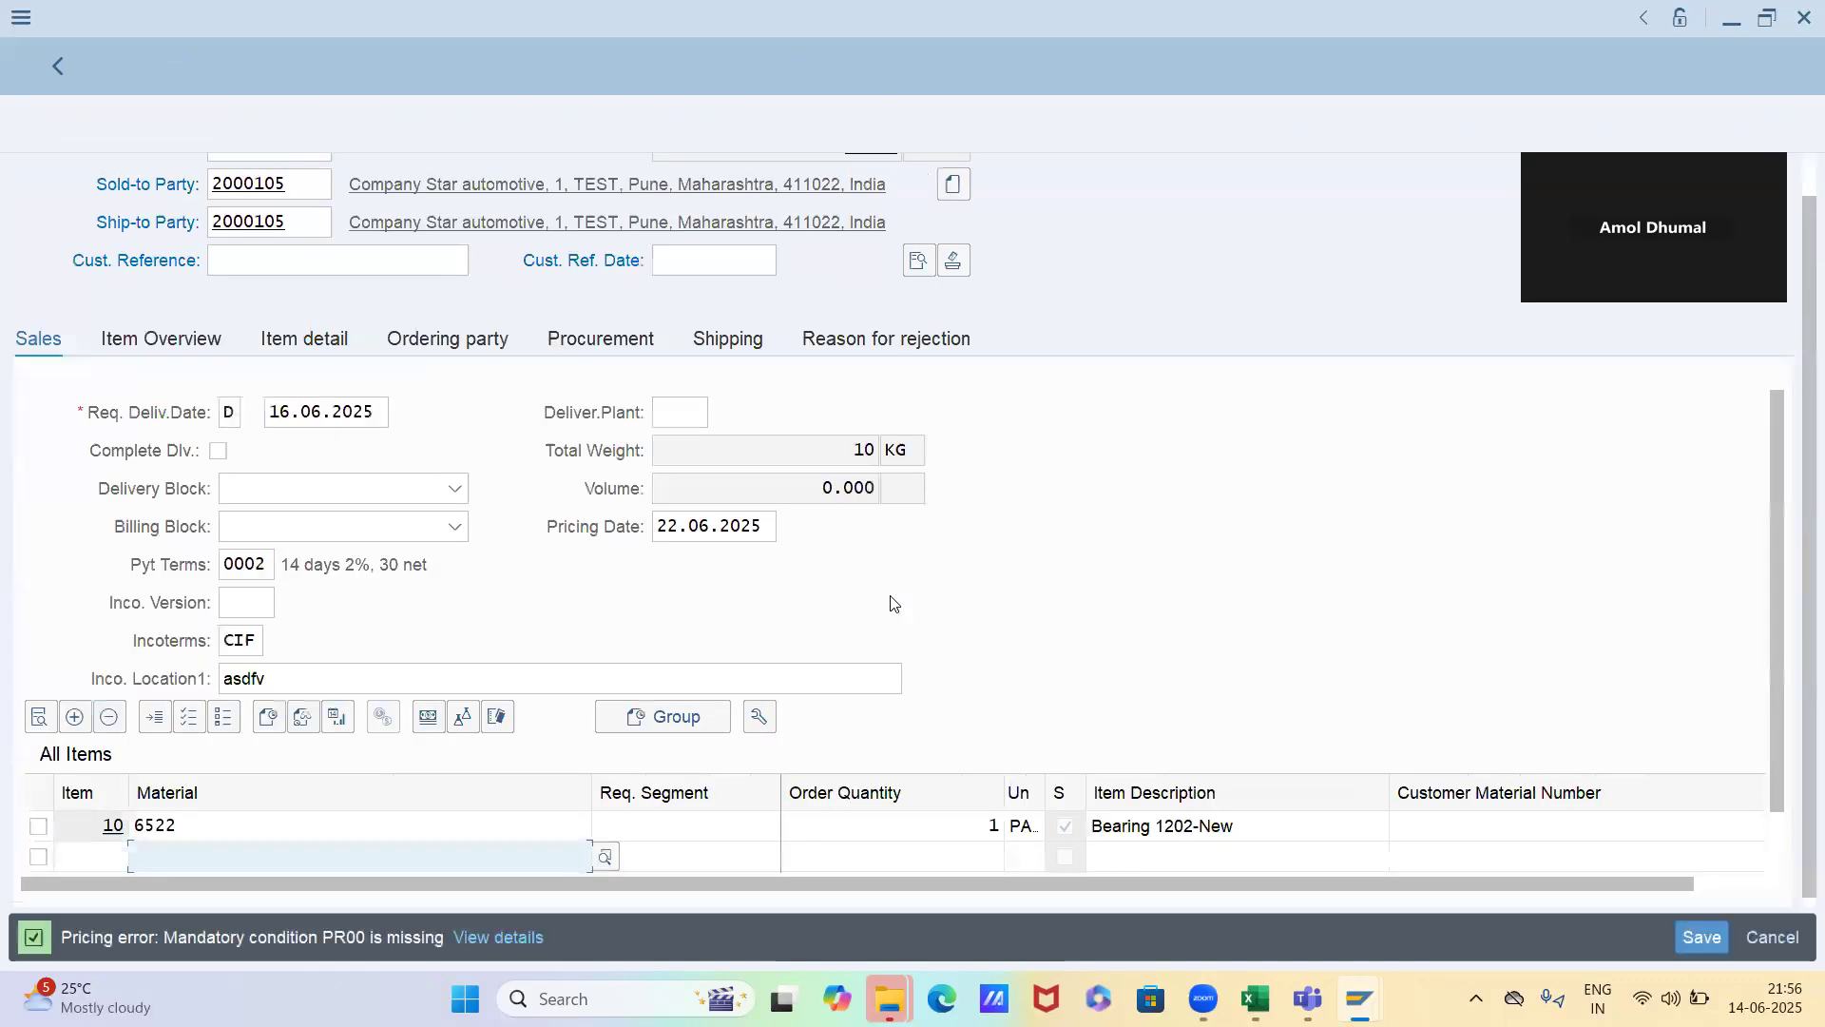
Set the order's pricing date to 20.06.2025
{"action": "left_click", "coordinate": [670, 530]}
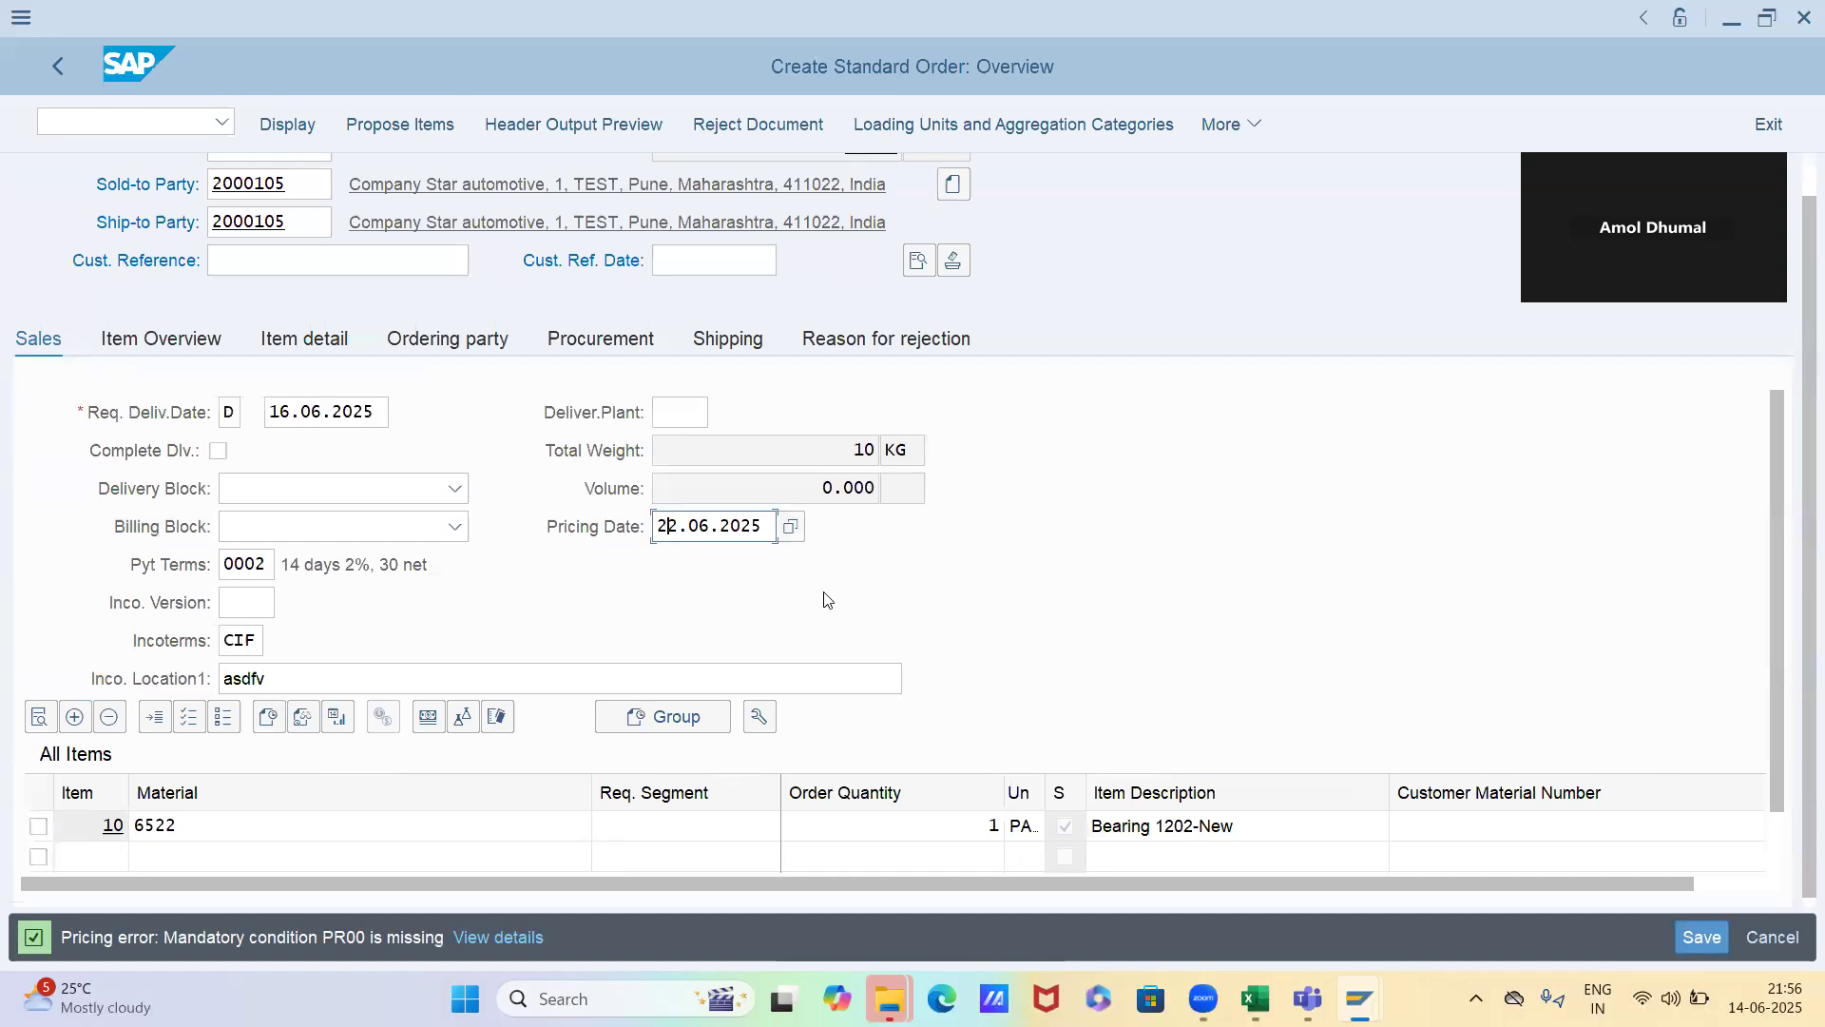
{"action": "key", "text": "shift+Right"}
{"action": "key", "text": "shift+Right"}
{"action": "type", "text": "20"}
{"action": "key", "text": "Return"}
Analyze the PR00 pricing of item 10 for the pricing date 20.06.2025, check access 040, and return to the conditions
{"action": "double_click", "coordinate": [865, 827]}
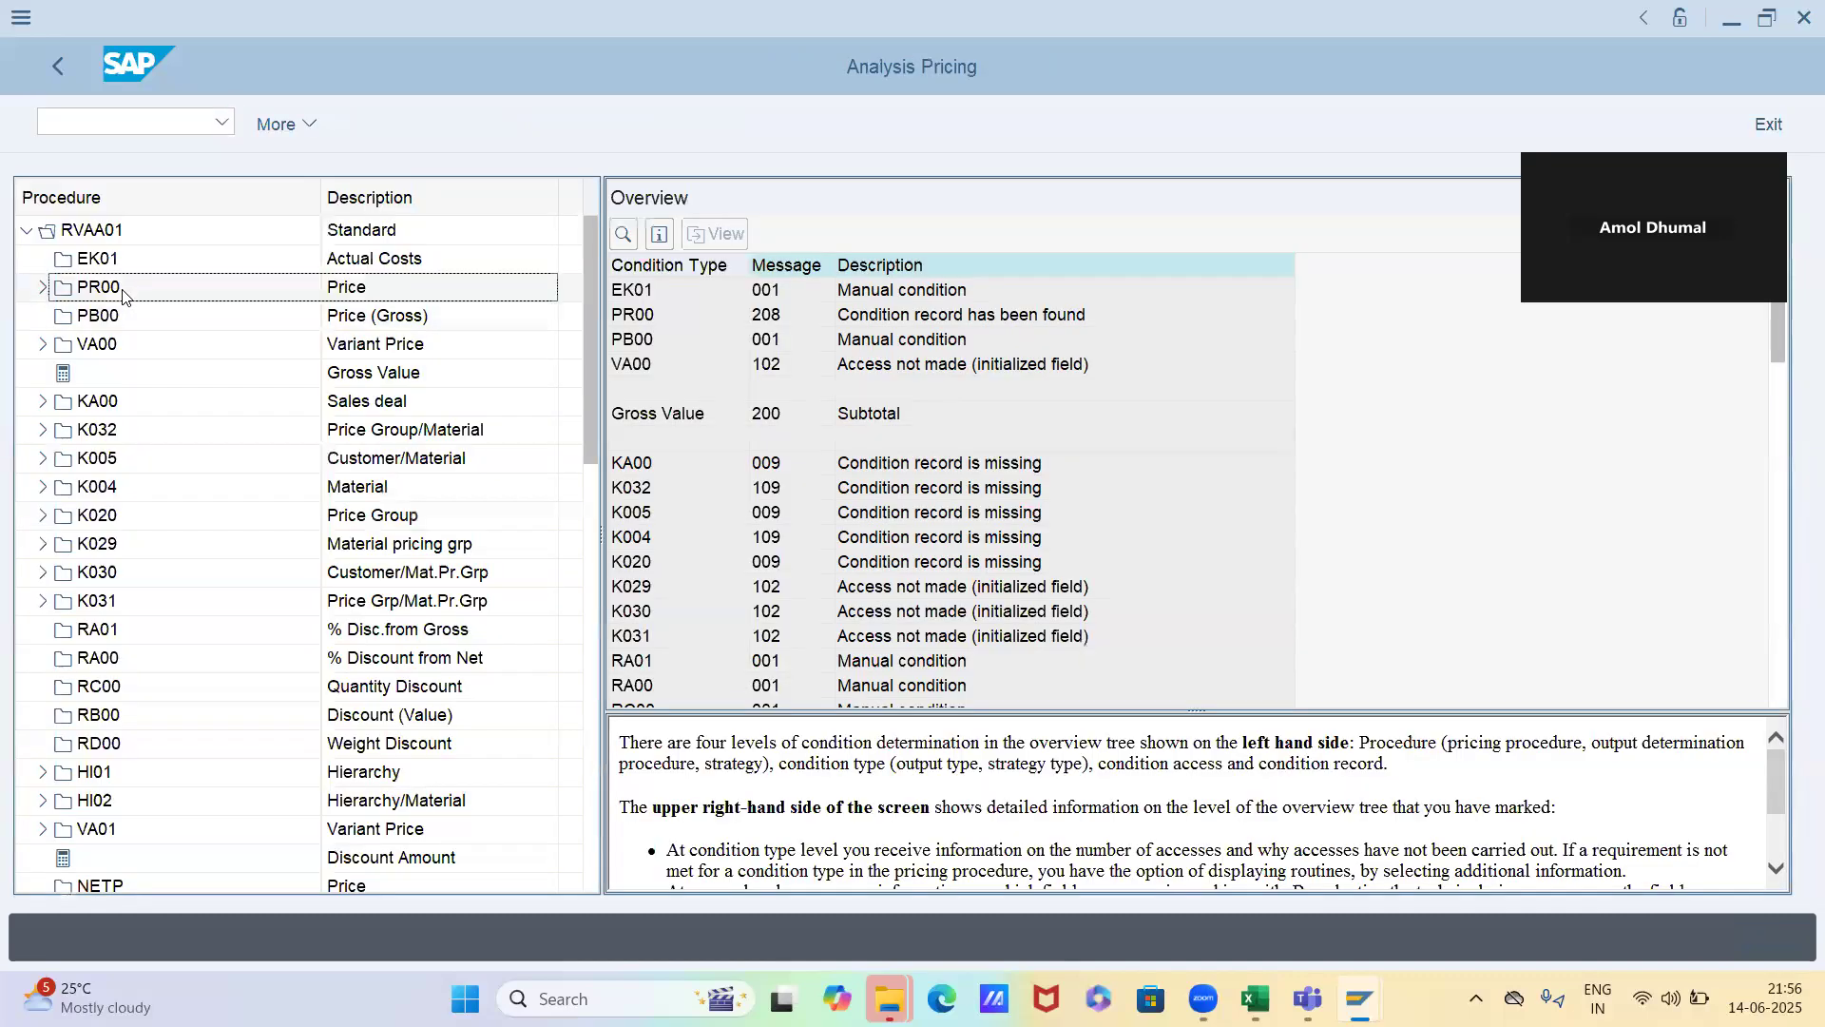
{"action": "double_click", "coordinate": [123, 296]}
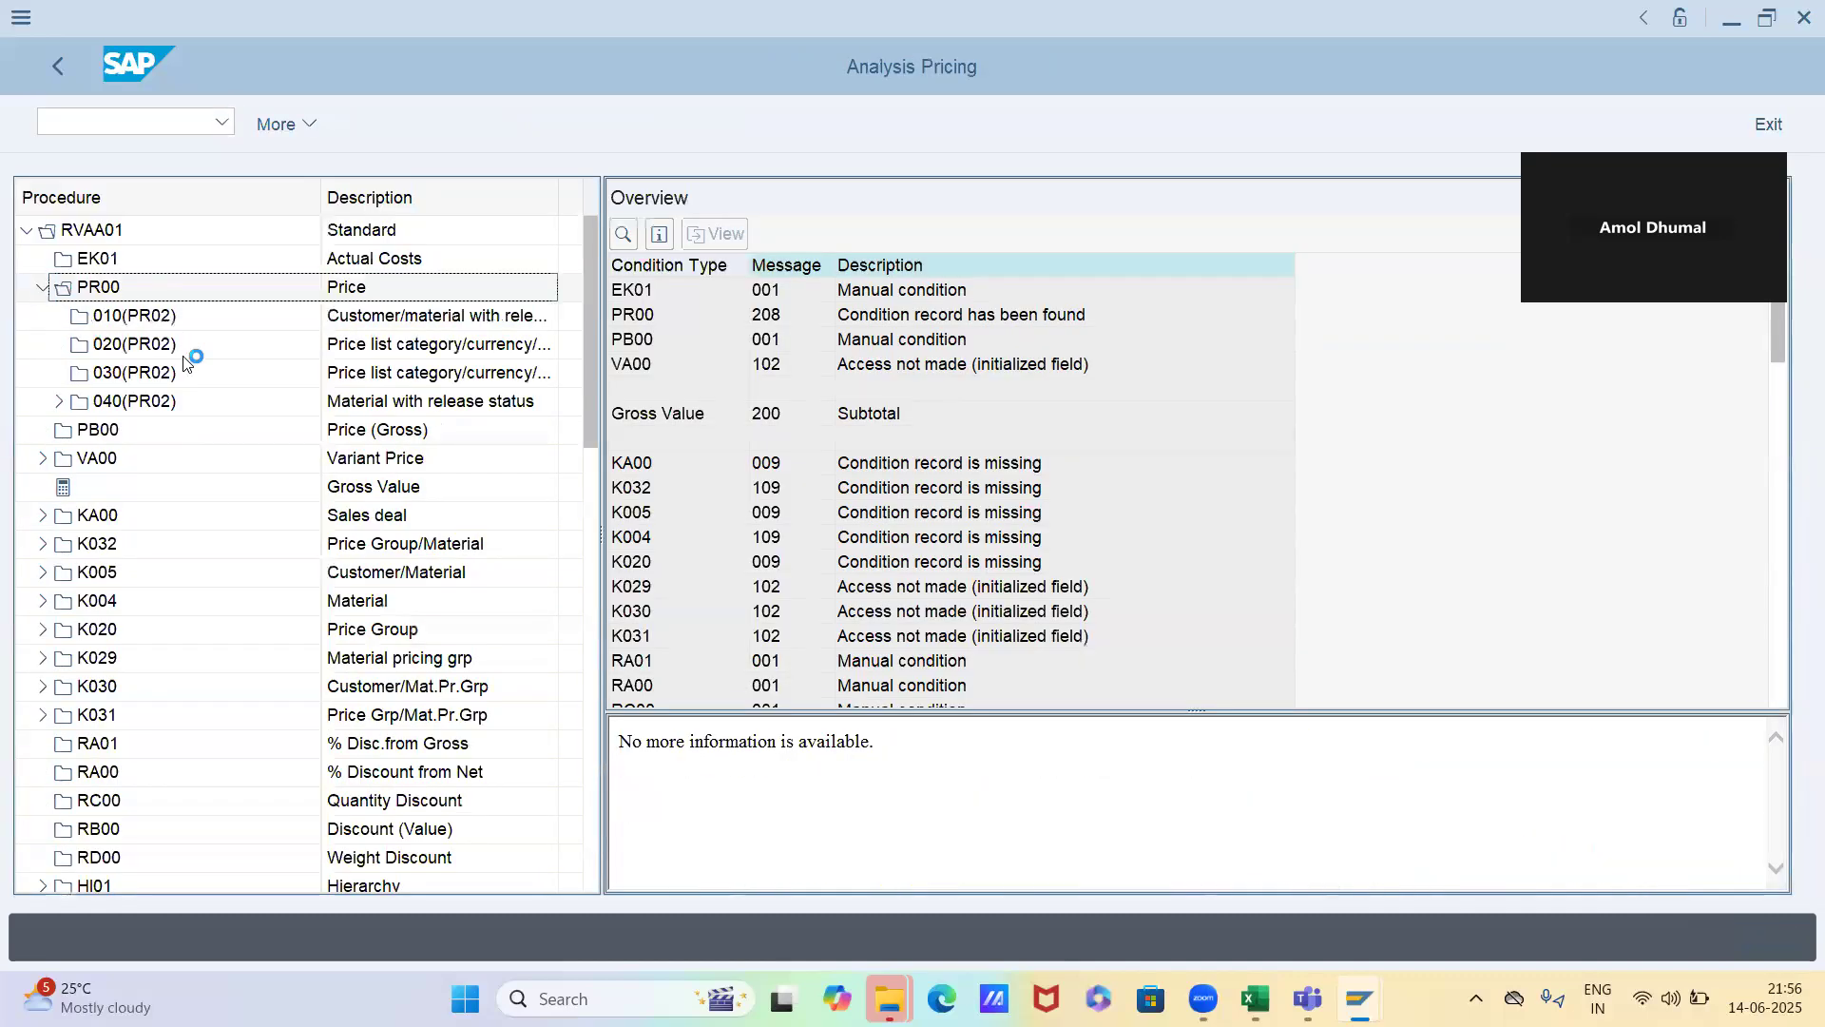
{"action": "double_click", "coordinate": [187, 401]}
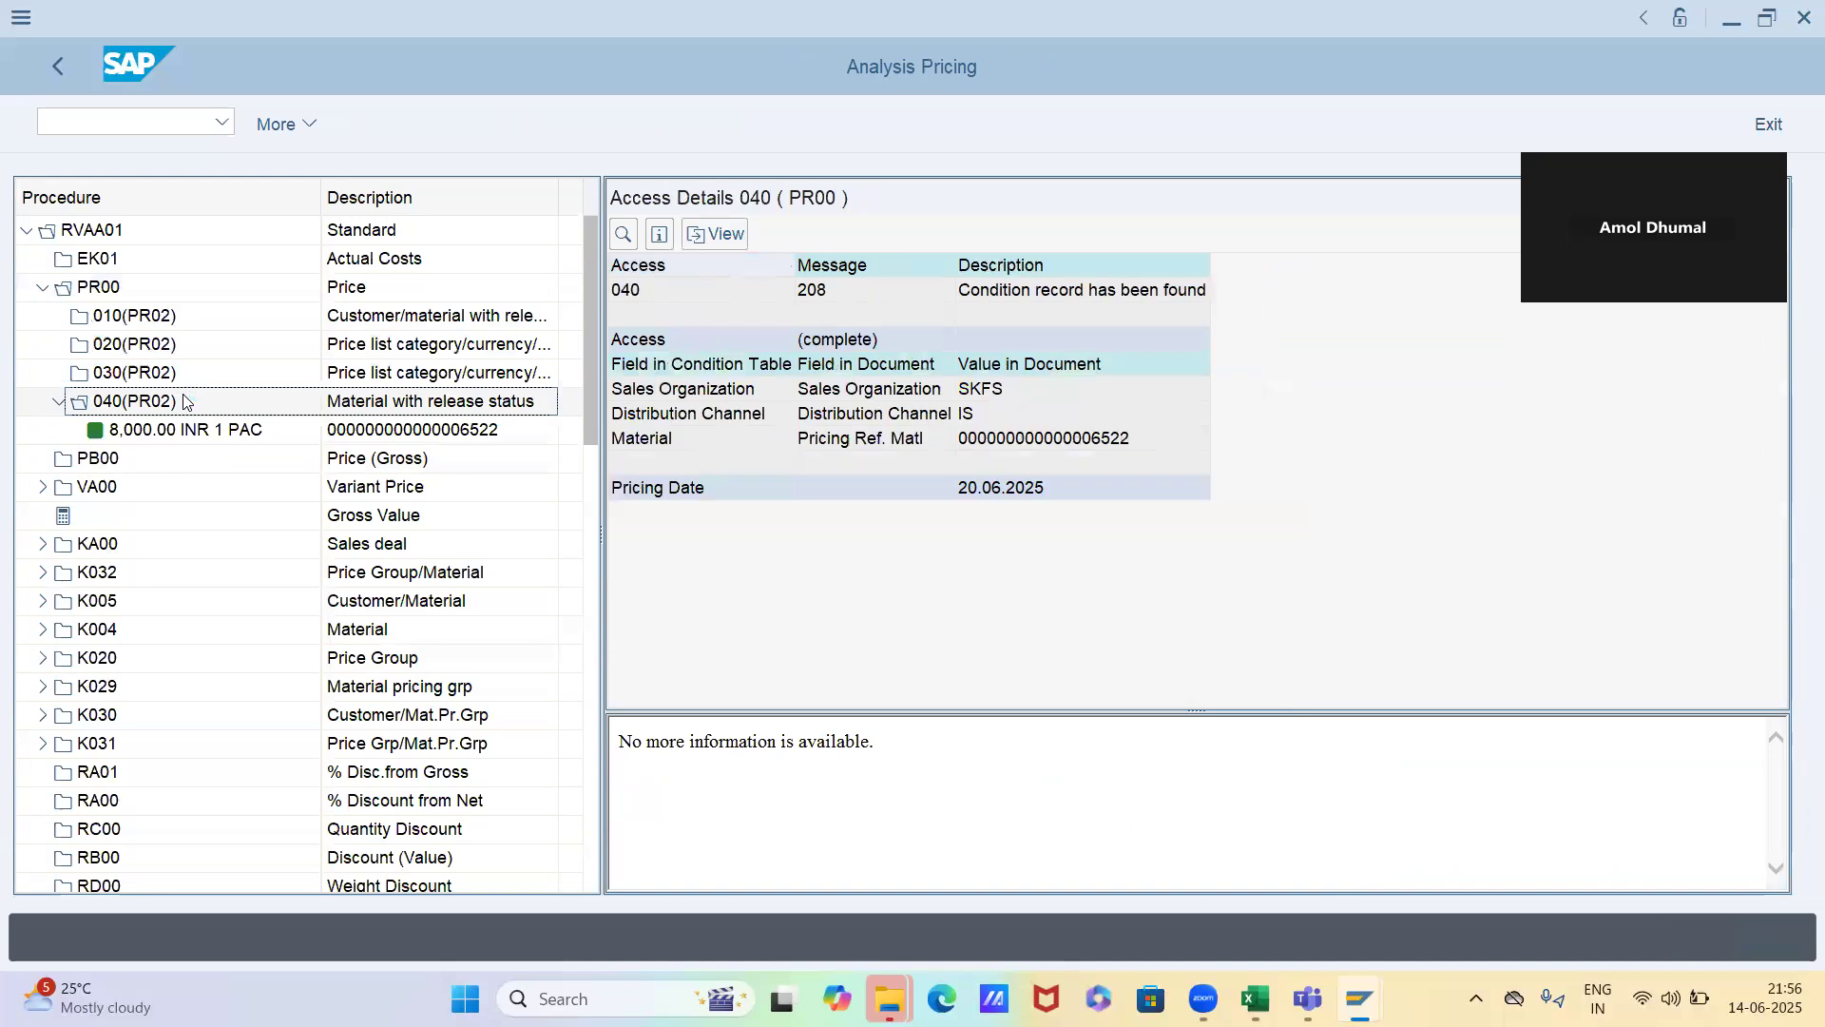
{"action": "left_click", "coordinate": [974, 496]}
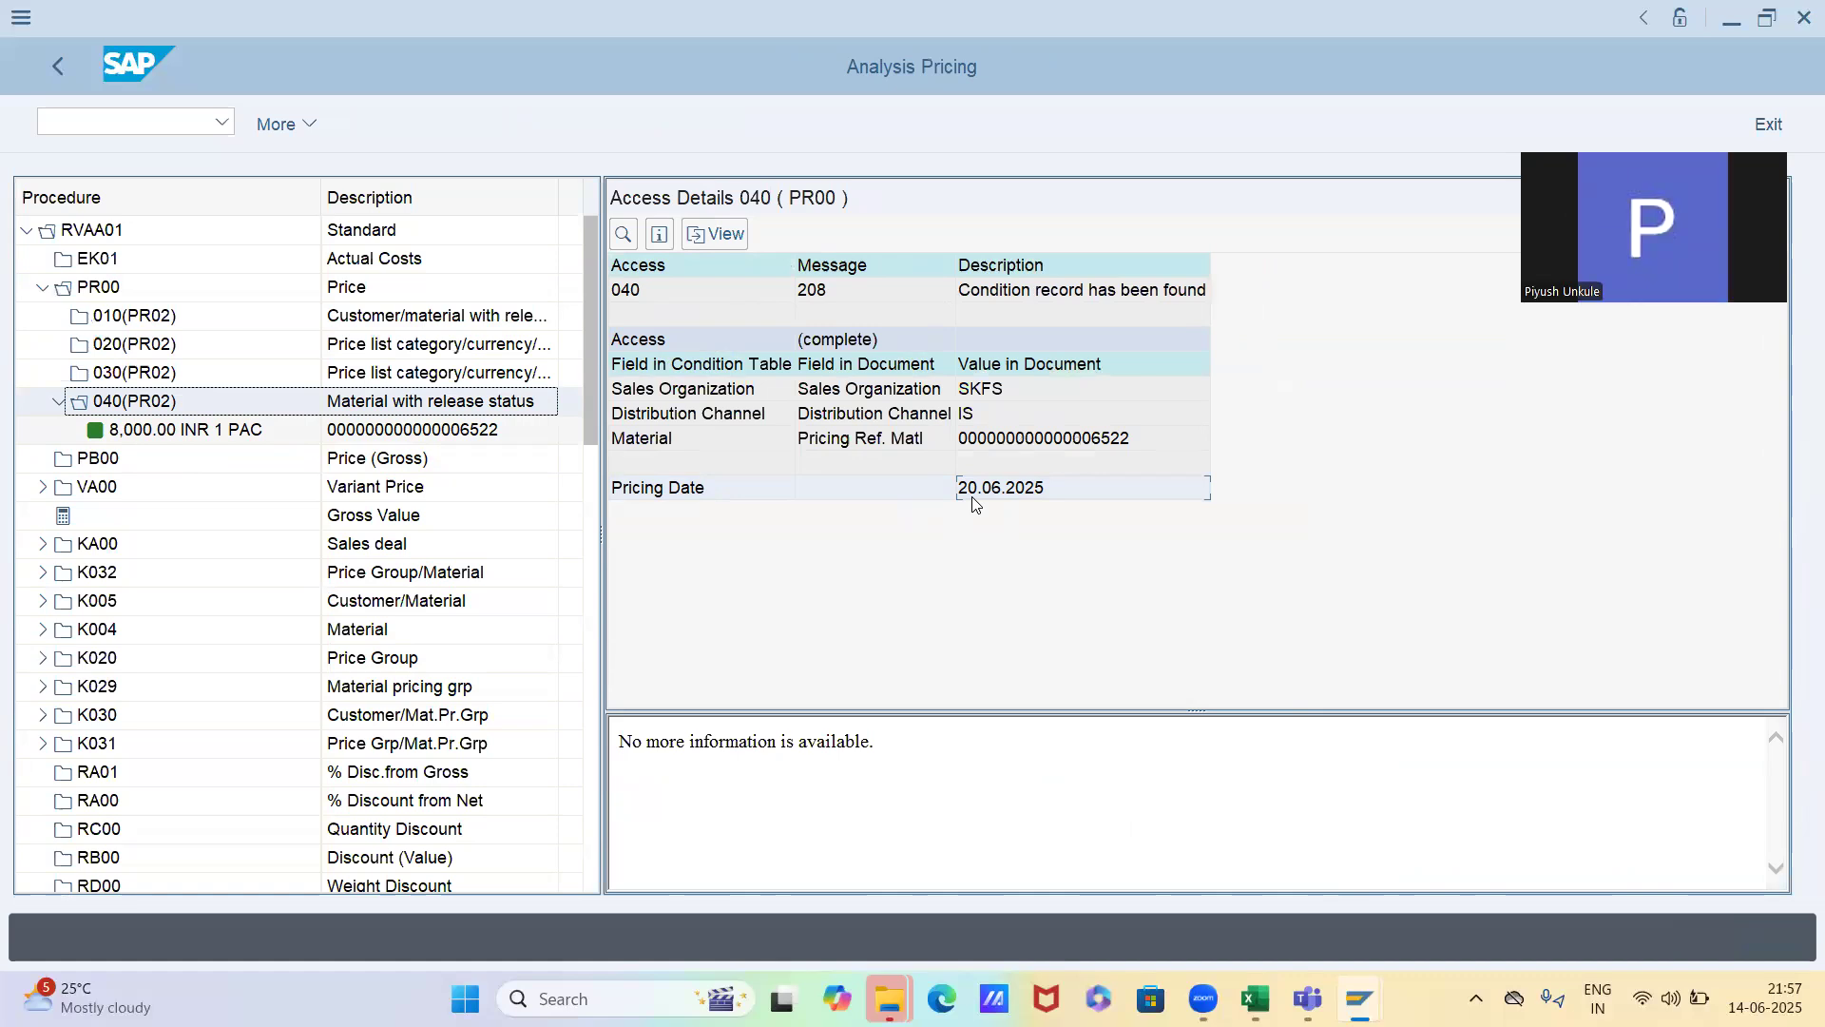
{"action": "left_click", "coordinate": [55, 74]}
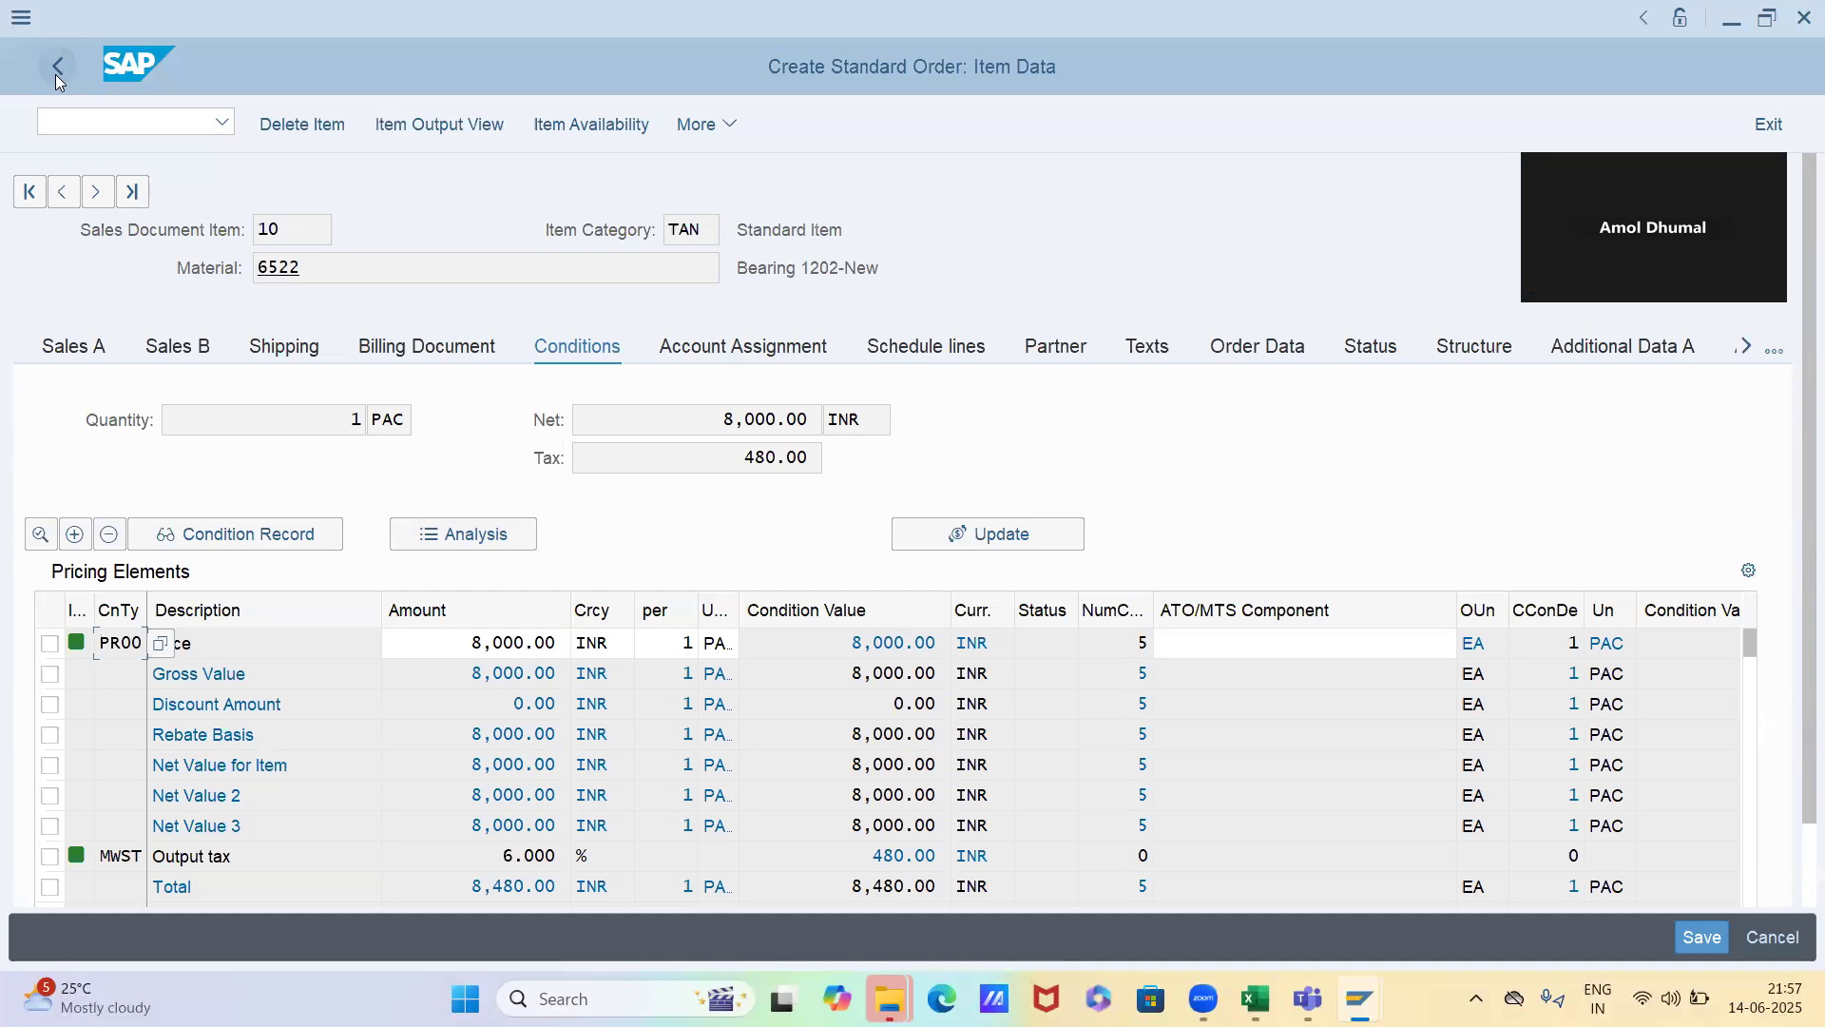
Open the PR00 condition records for changing, using the material with release status key combination
{"action": "key", "text": "alt+Tab"}
{"action": "key", "text": "alt+shift+Tab"}
{"action": "left_click", "coordinate": [95, 133]}
{"action": "type", "text": "/nvk11"}
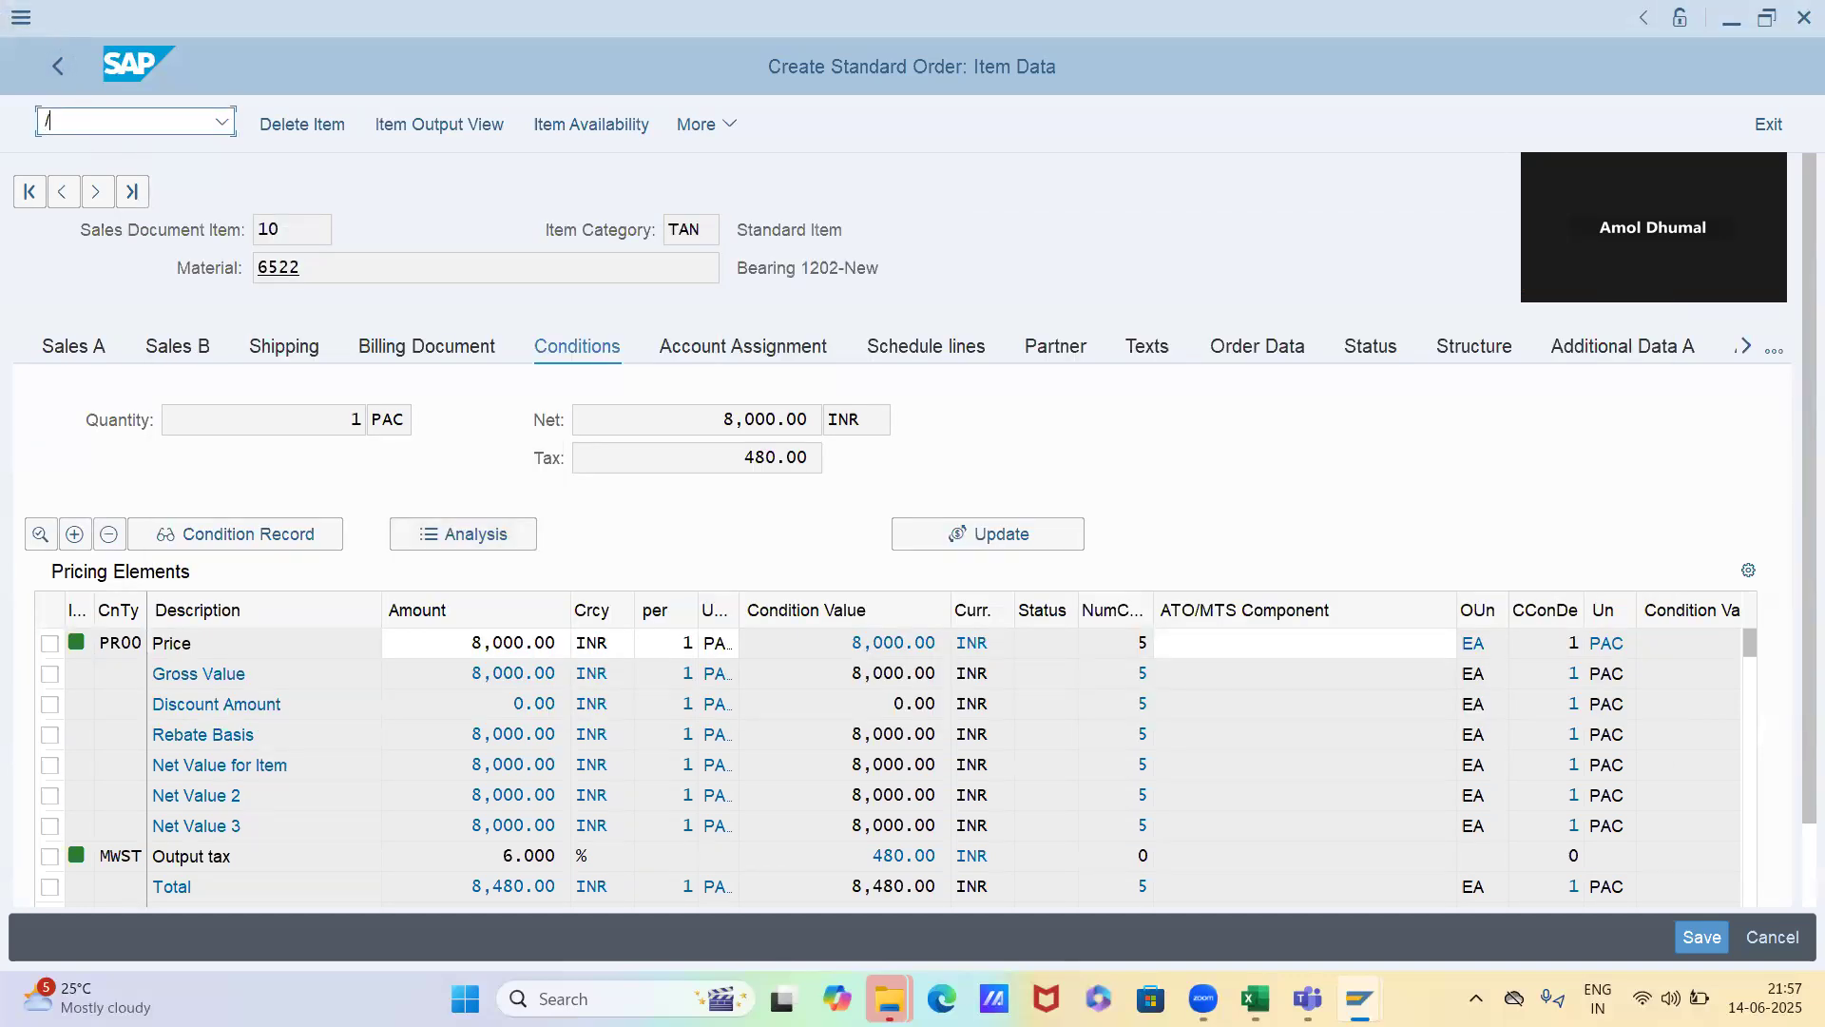
{"action": "key", "text": "Return"}
{"action": "key", "text": "Return"}
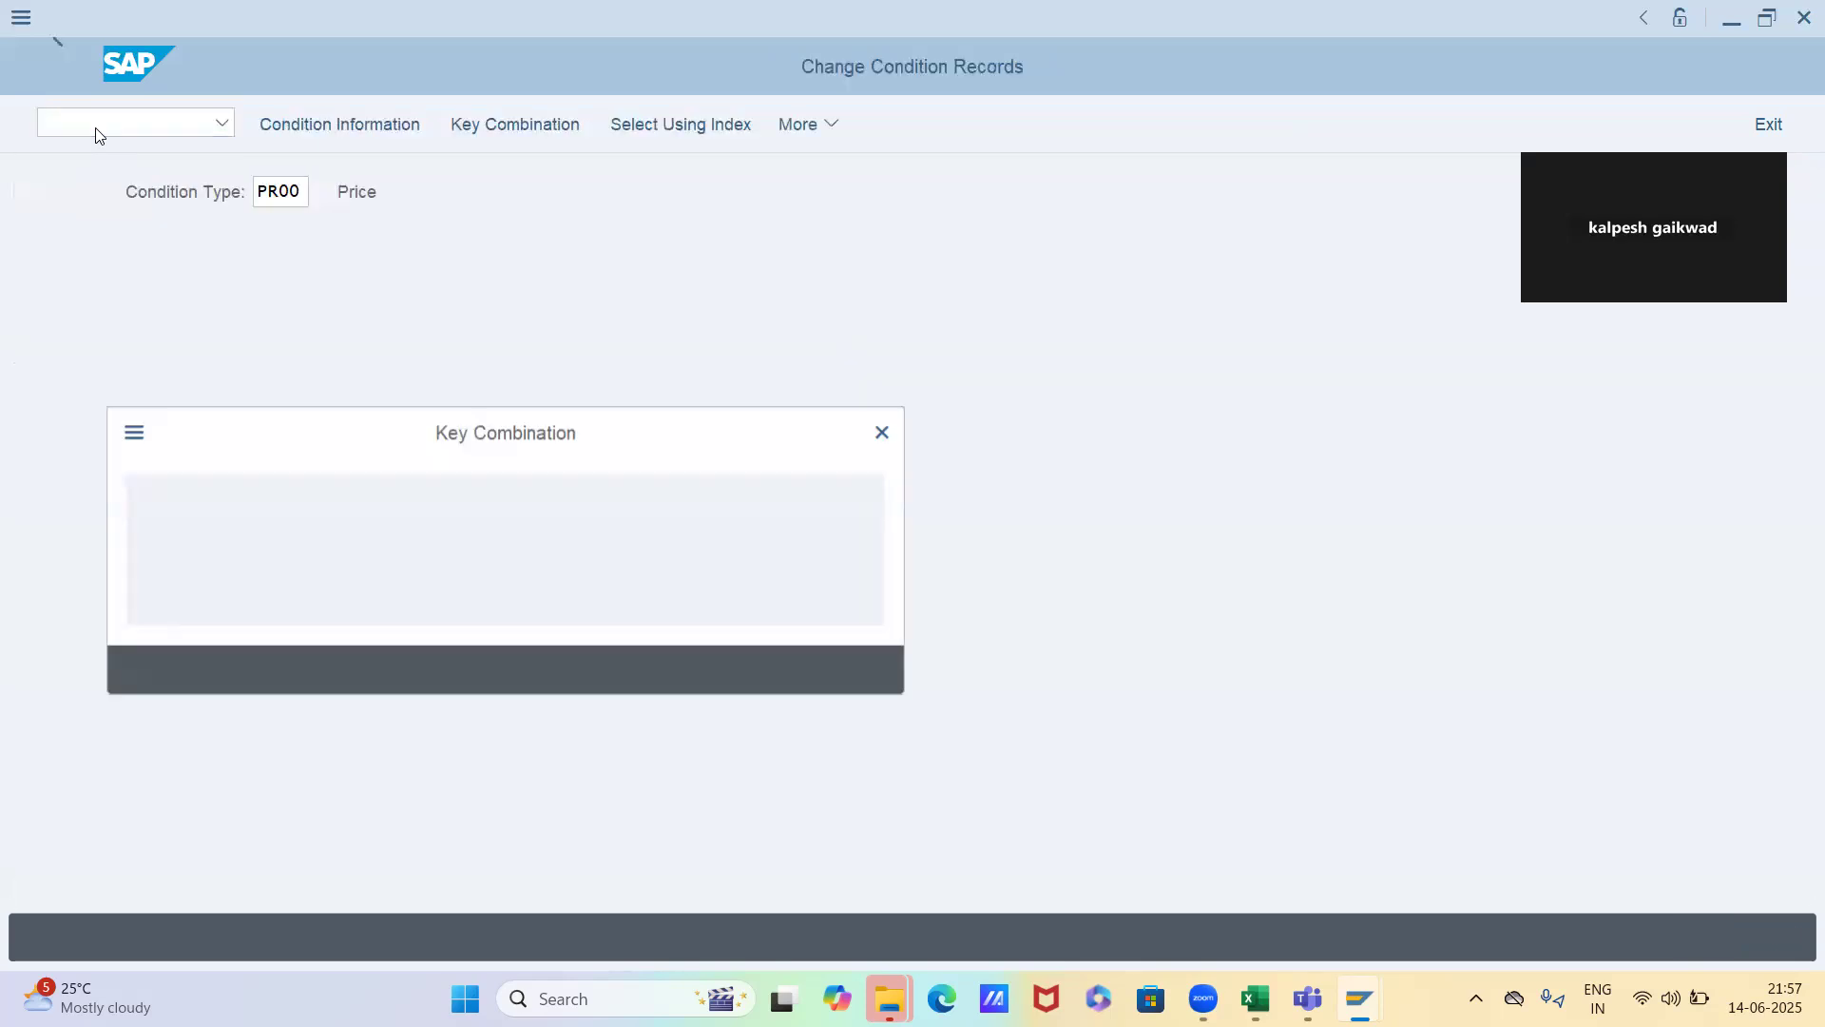
{"action": "key", "text": "Down"}
{"action": "key", "text": "Down"}
{"action": "key", "text": "Return"}
{"action": "key", "text": "F8"}
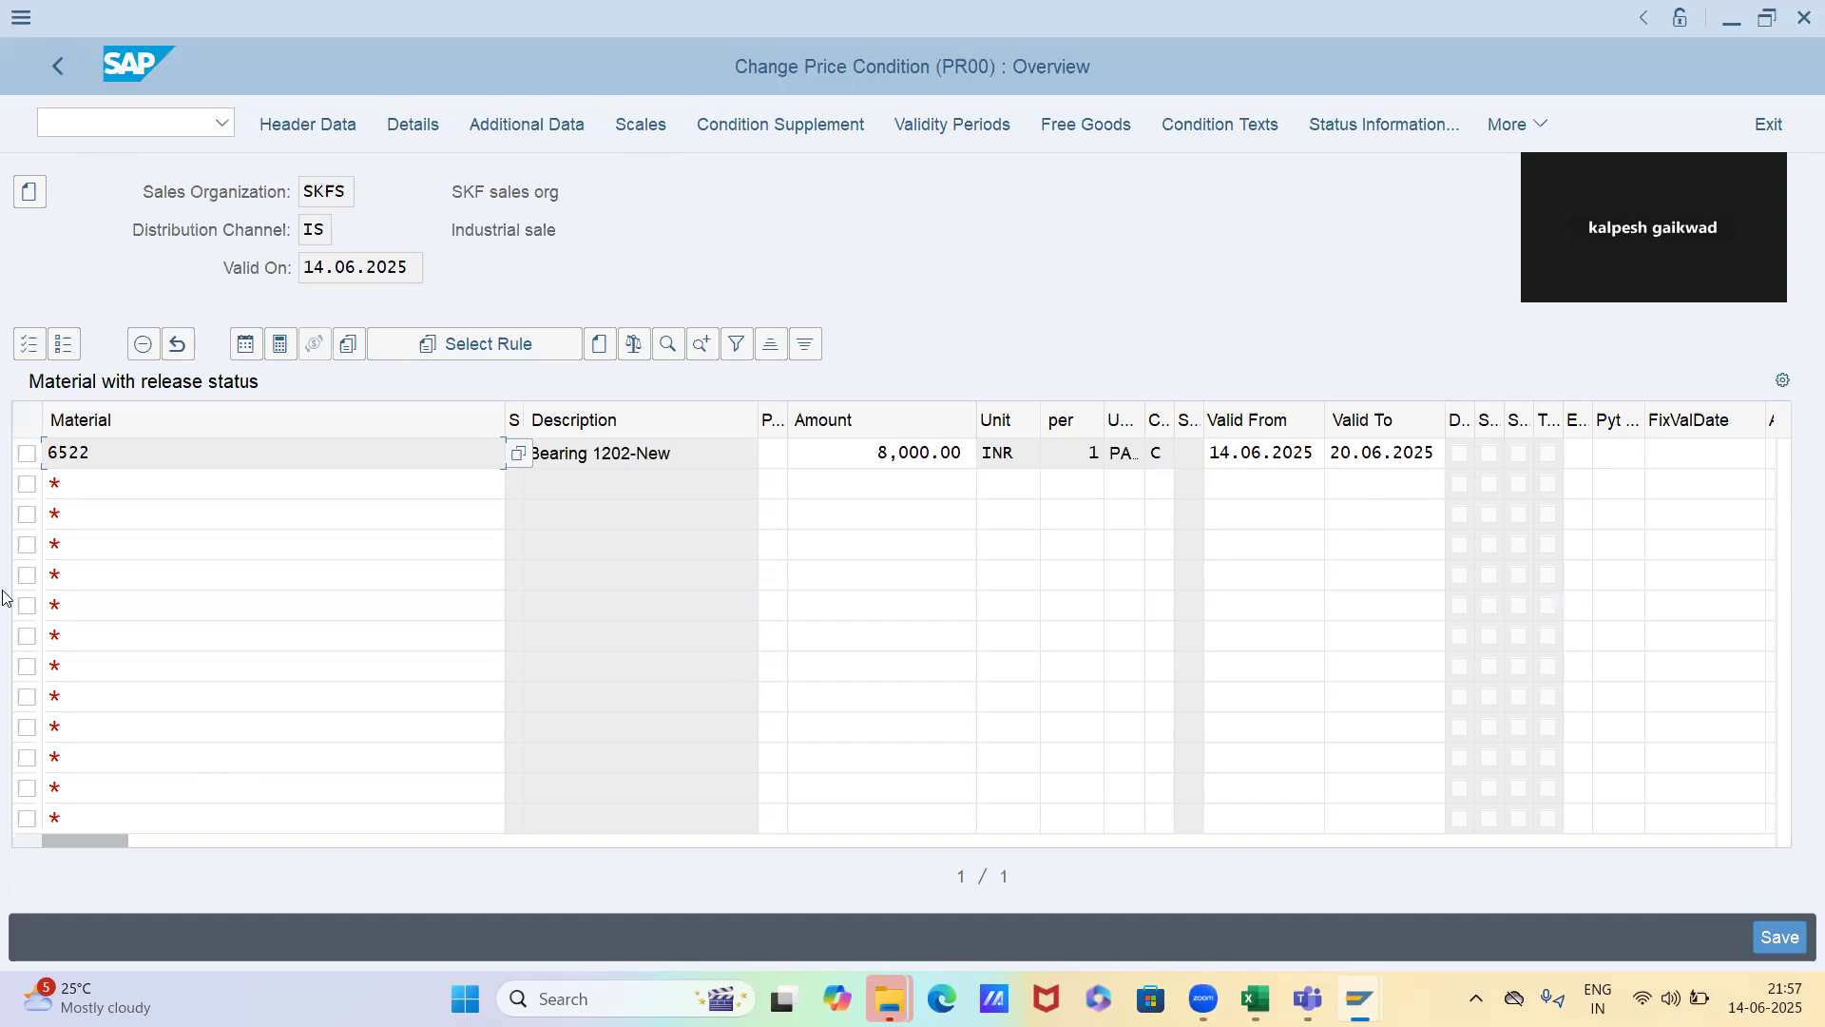
Set the deletion indicator on material 6522's PR00 price record and save the condition records
{"action": "left_click", "coordinate": [28, 456]}
{"action": "left_click", "coordinate": [144, 344]}
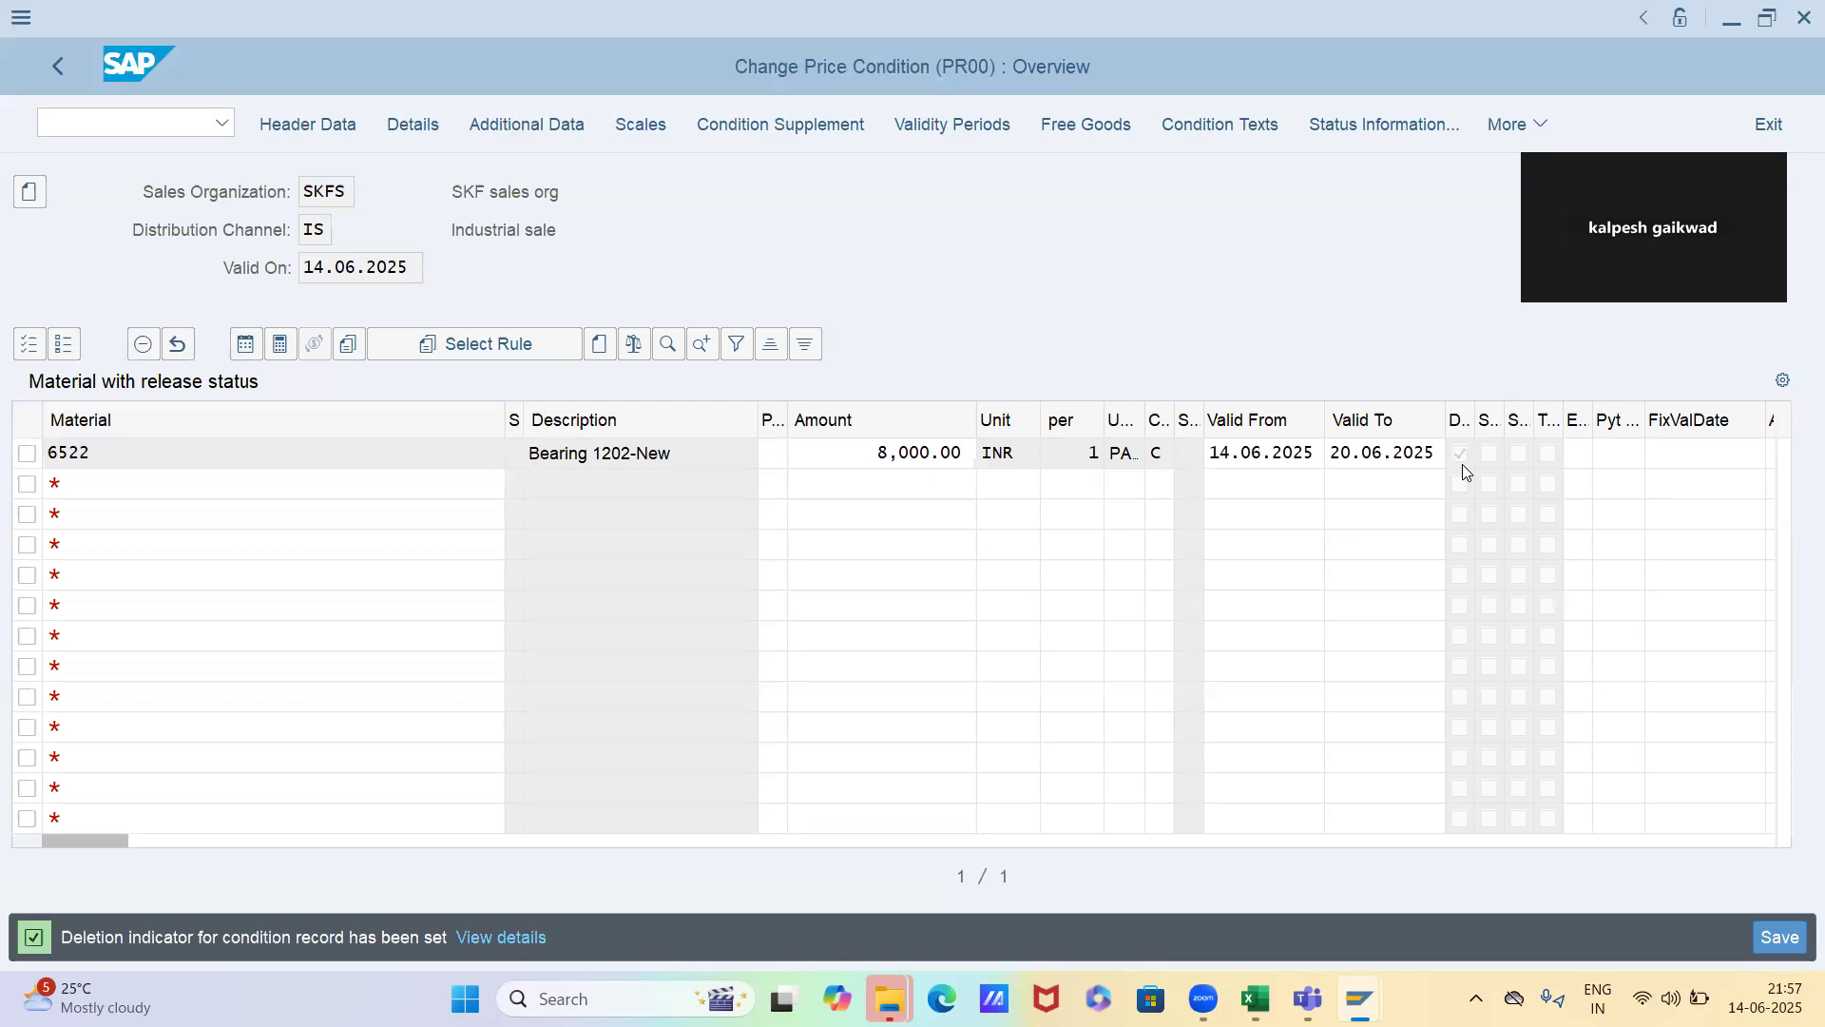
{"action": "key", "text": "ctrl+s"}
Switch to the order session, start a new standard order with VA01, and fill in the sold-to party
{"action": "key", "text": "alt+Tab"}
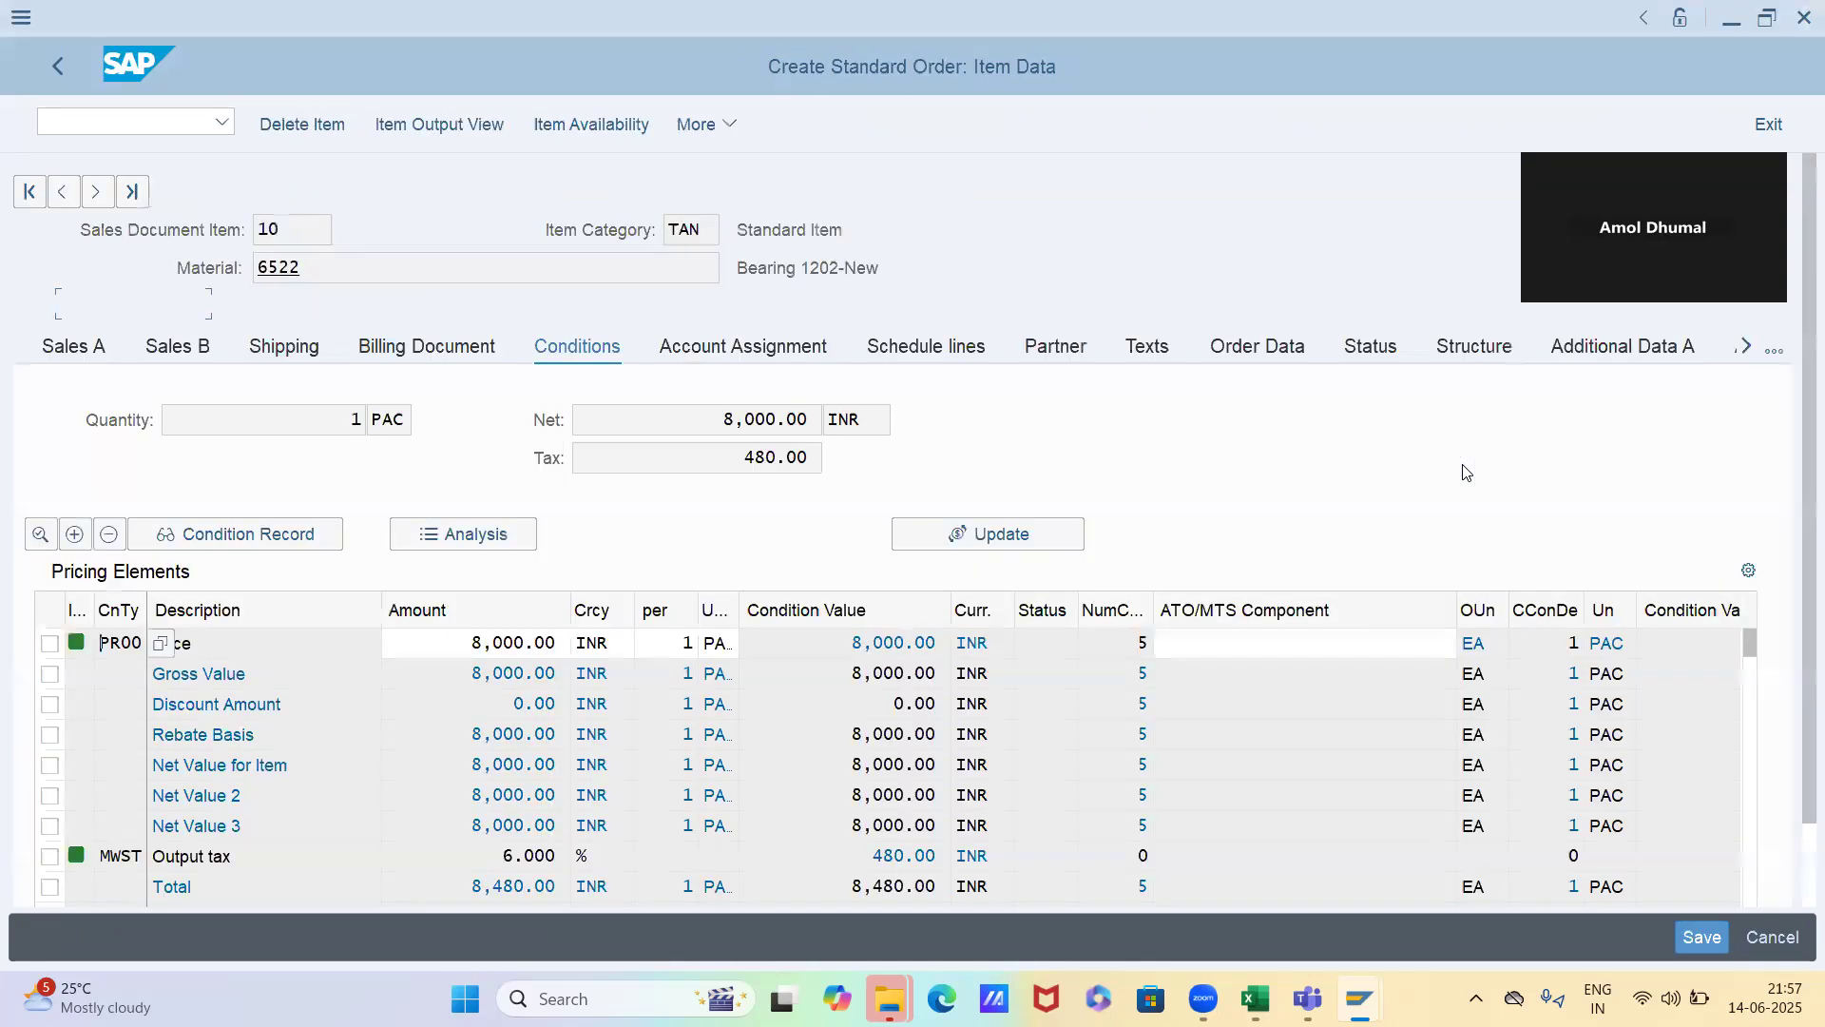
{"action": "left_click", "coordinate": [138, 128]}
{"action": "type", "text": "/nva01"}
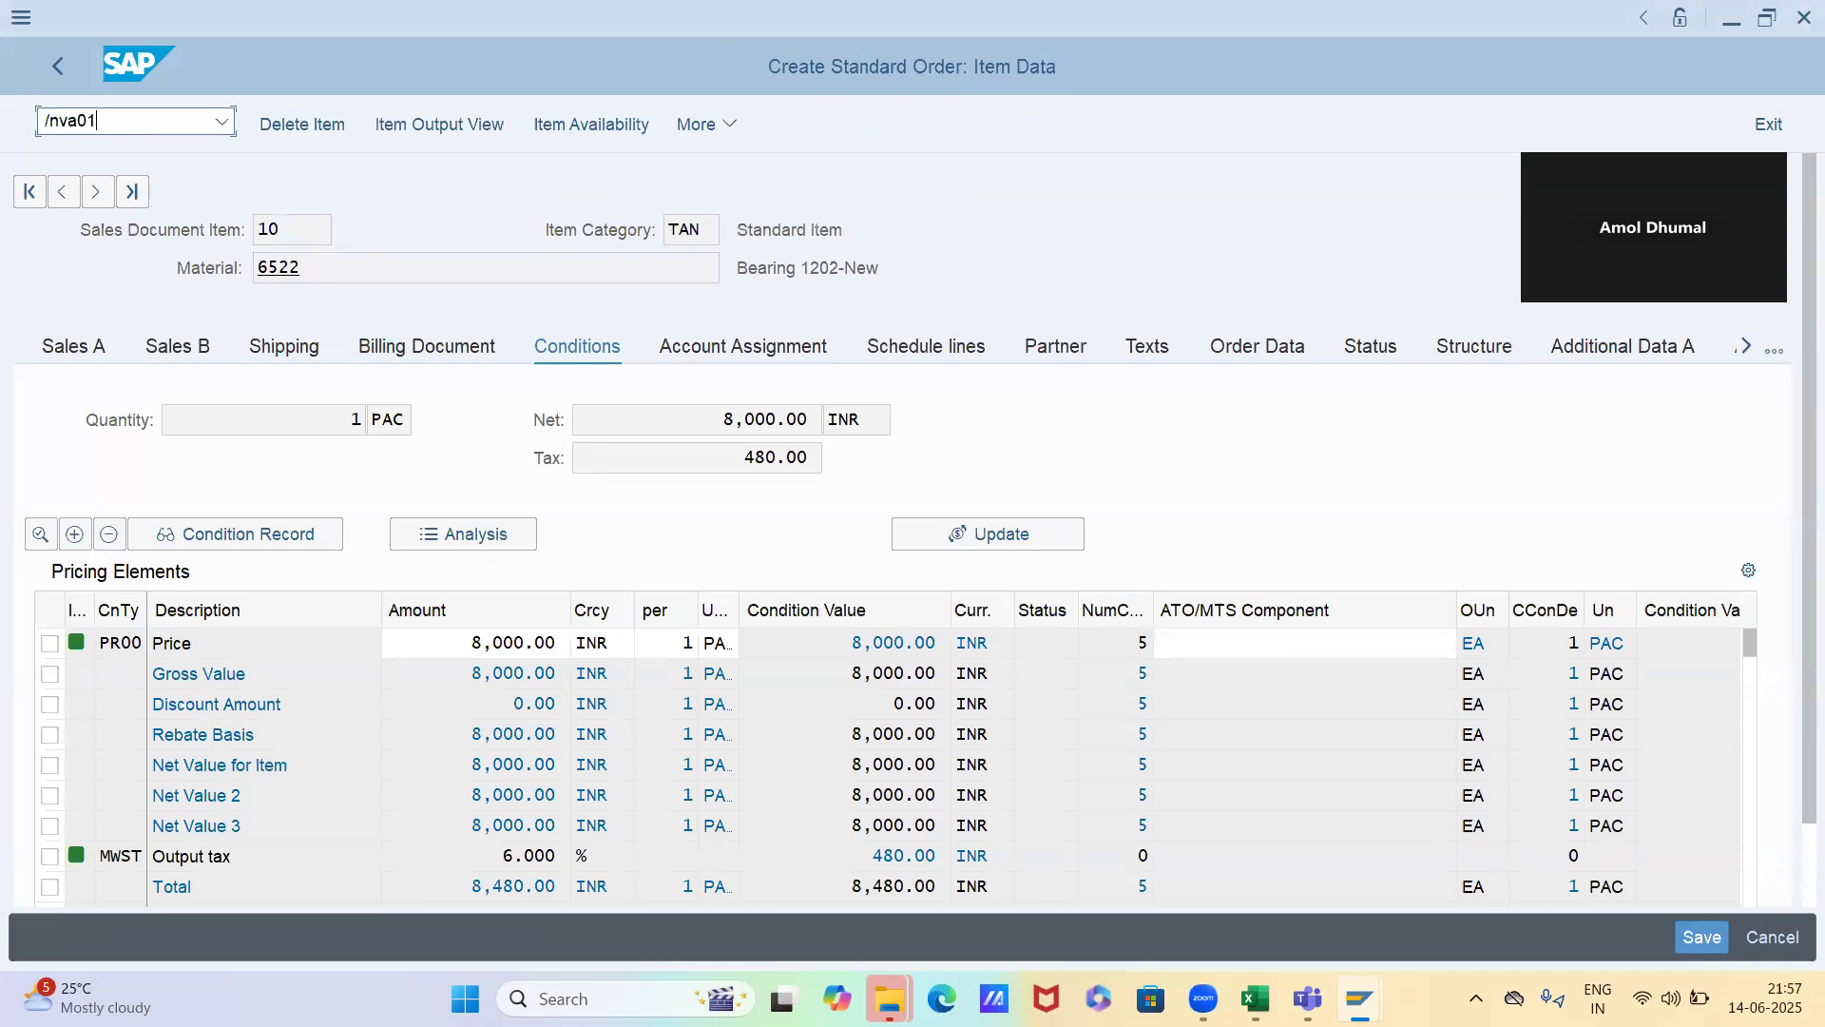
{"action": "key", "text": "Return"}
{"action": "key", "text": "Return"}
{"action": "key", "text": "space"}
{"action": "key", "text": "Down"}
{"action": "key", "text": "Return"}
{"action": "key", "text": "Return"}
Add material 6522 with an order quantity of 1 as the order's first item
{"action": "key", "text": "space"}
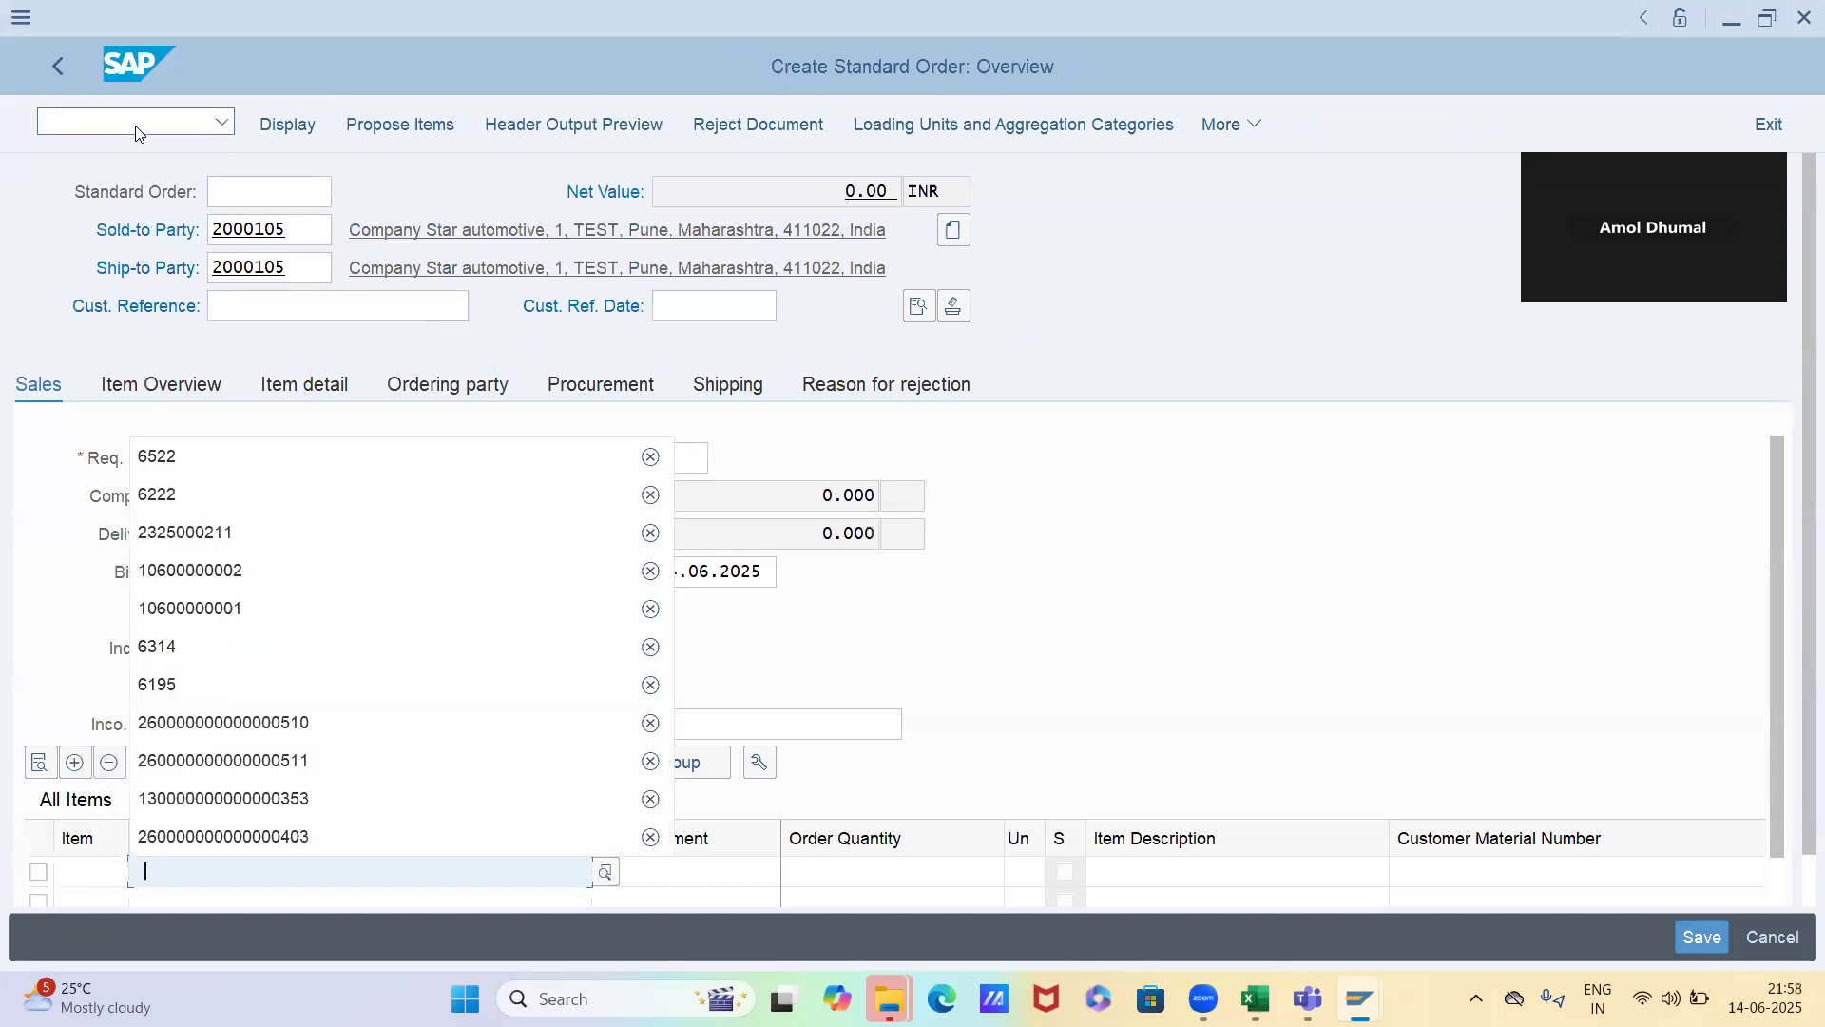
{"action": "key", "text": "Down"}
{"action": "key", "text": "Tab"}
{"action": "key", "text": "Tab"}
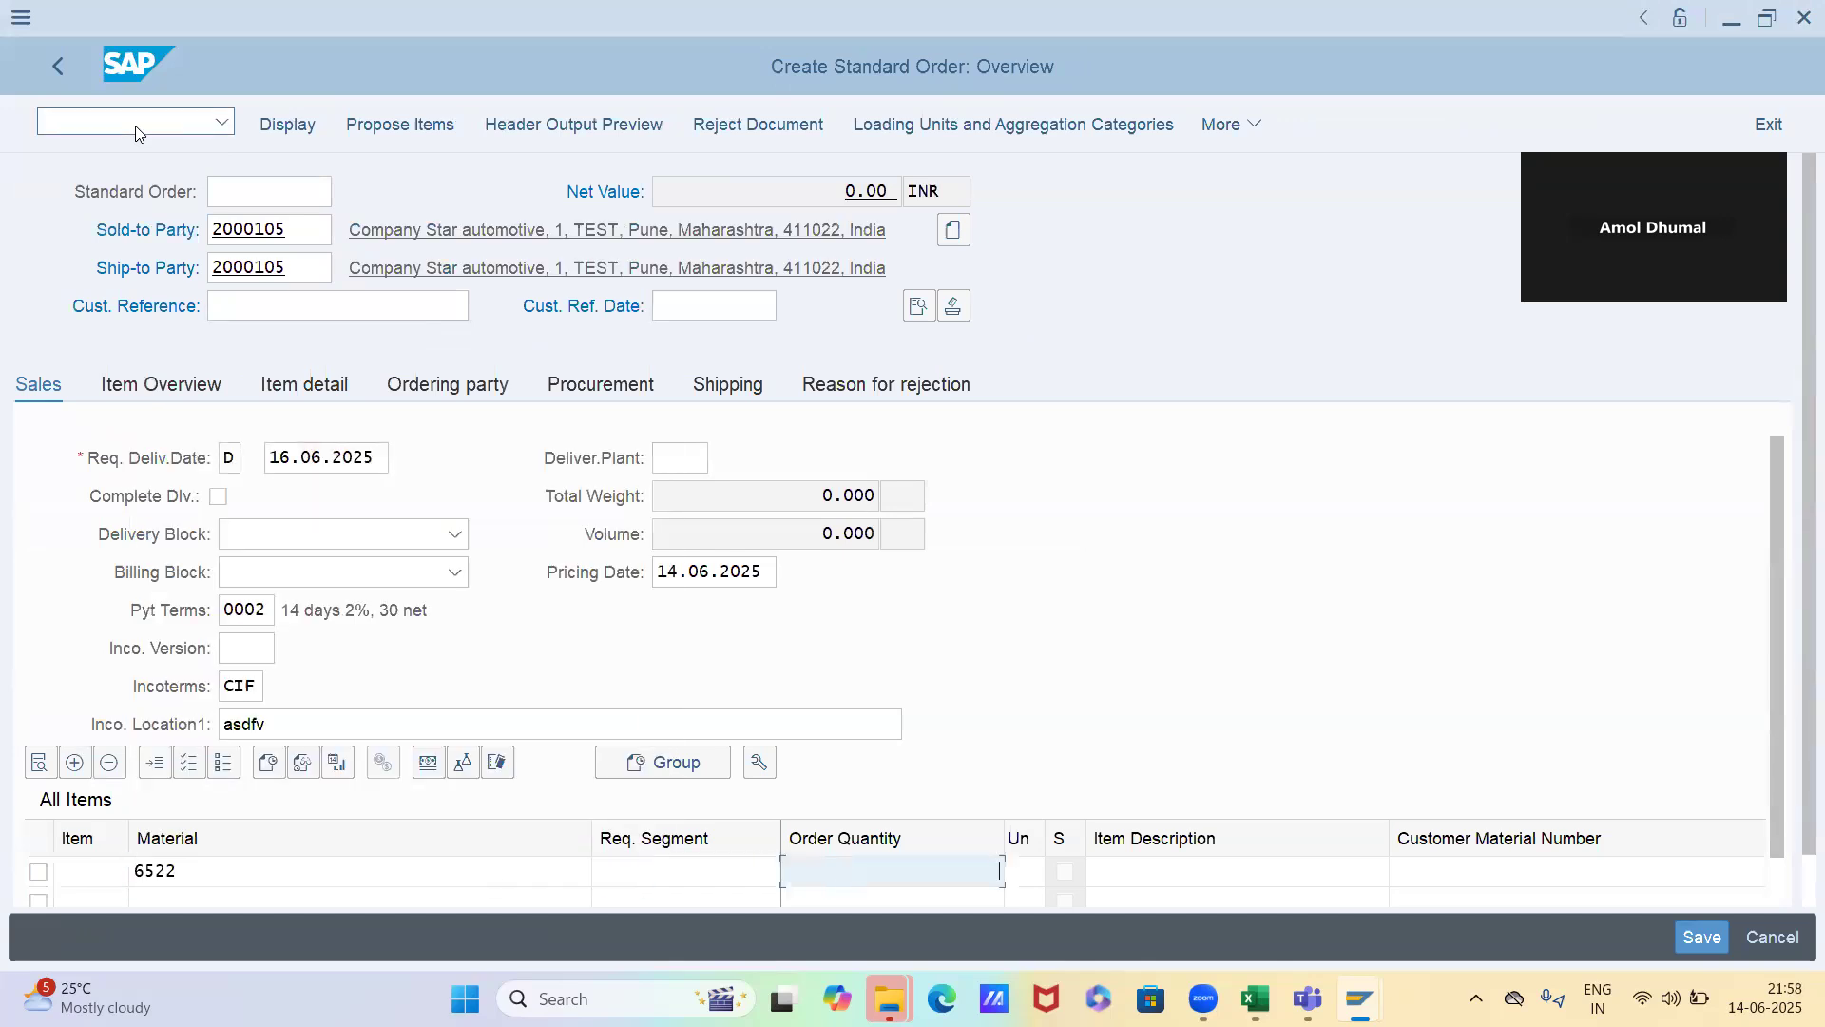
{"action": "type", "text": "1"}
{"action": "key", "text": "Return"}
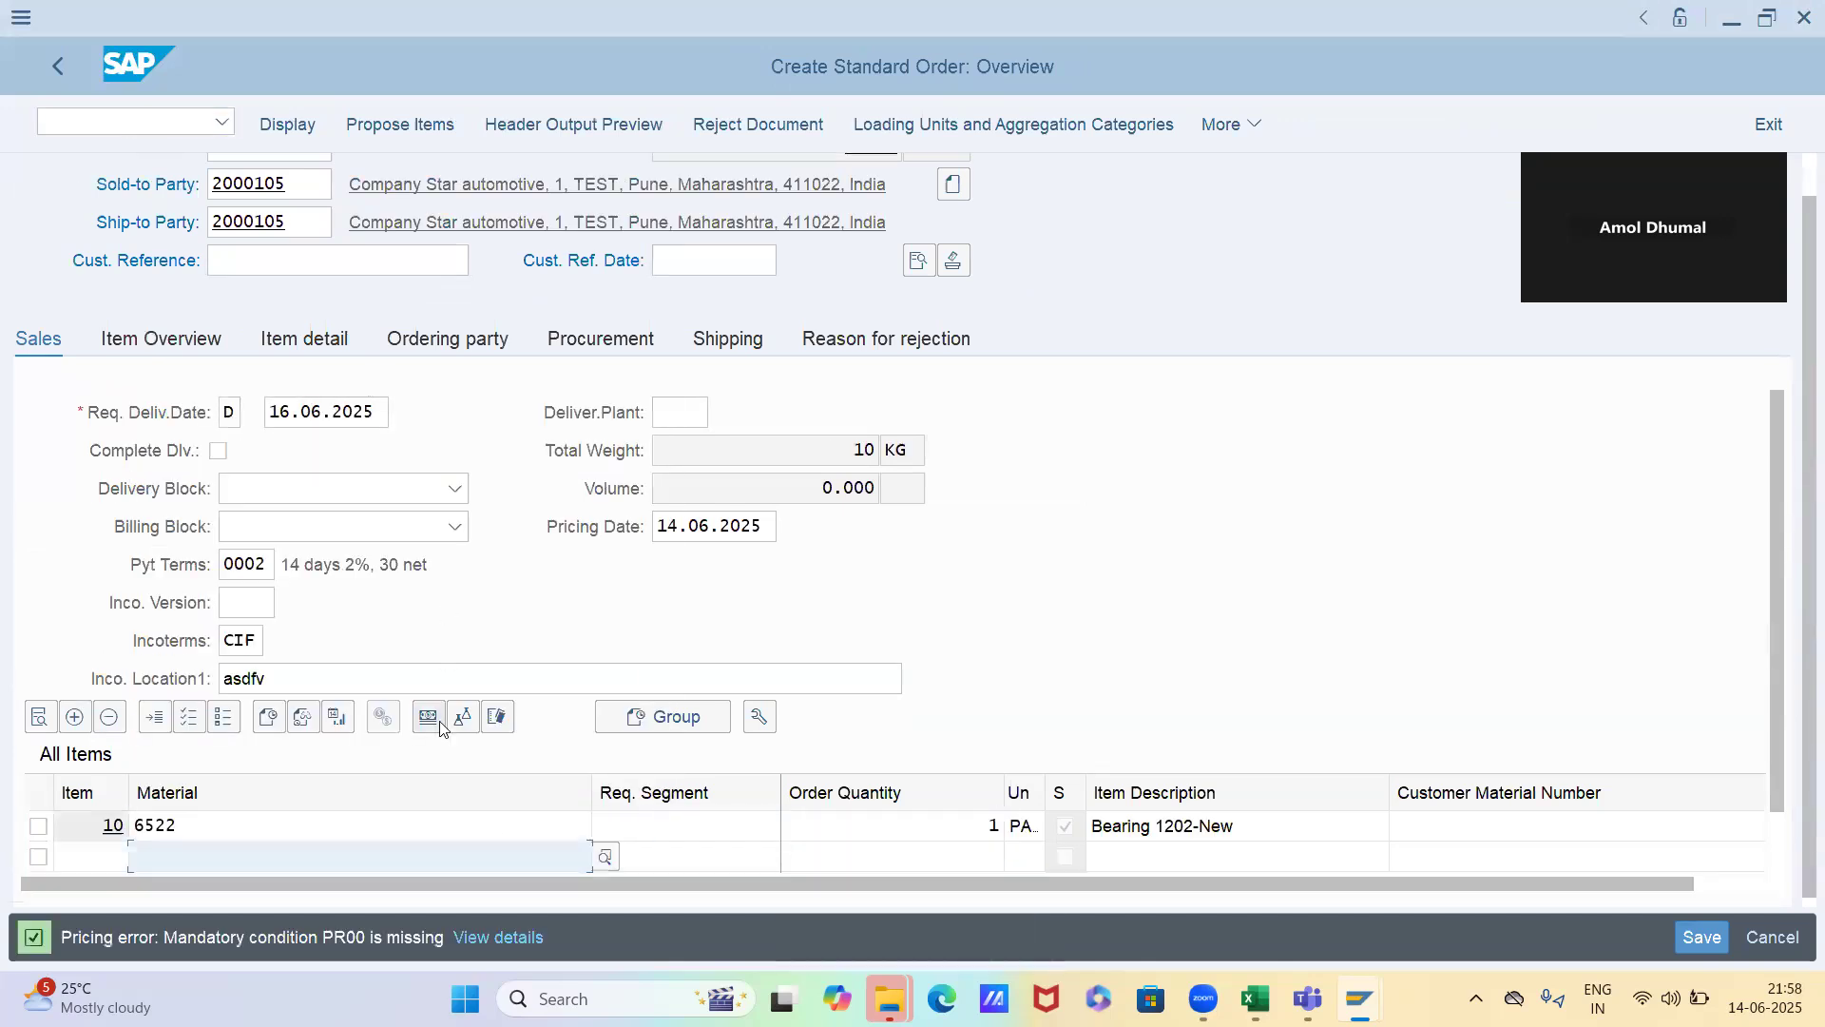
Analyze the PR00 pricing of item 10 from its conditions and check the details of access 040
{"action": "double_click", "coordinate": [399, 823]}
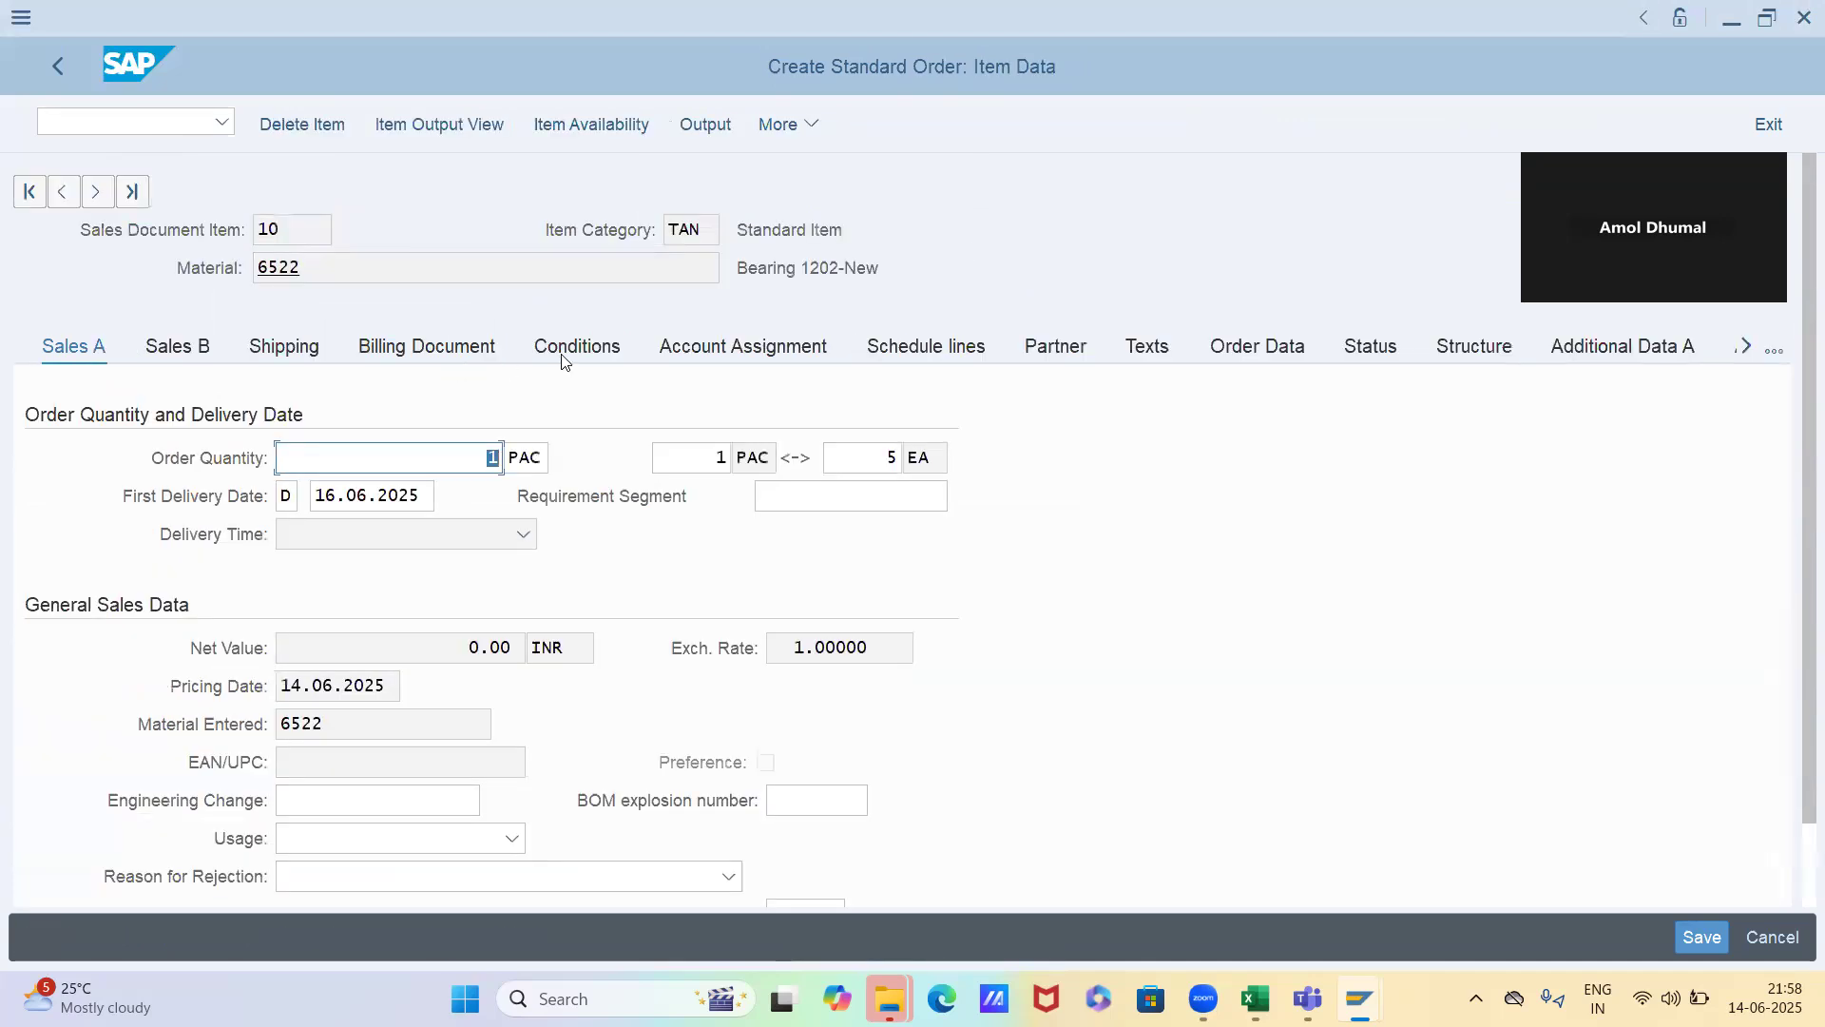
{"action": "left_click", "coordinate": [570, 348]}
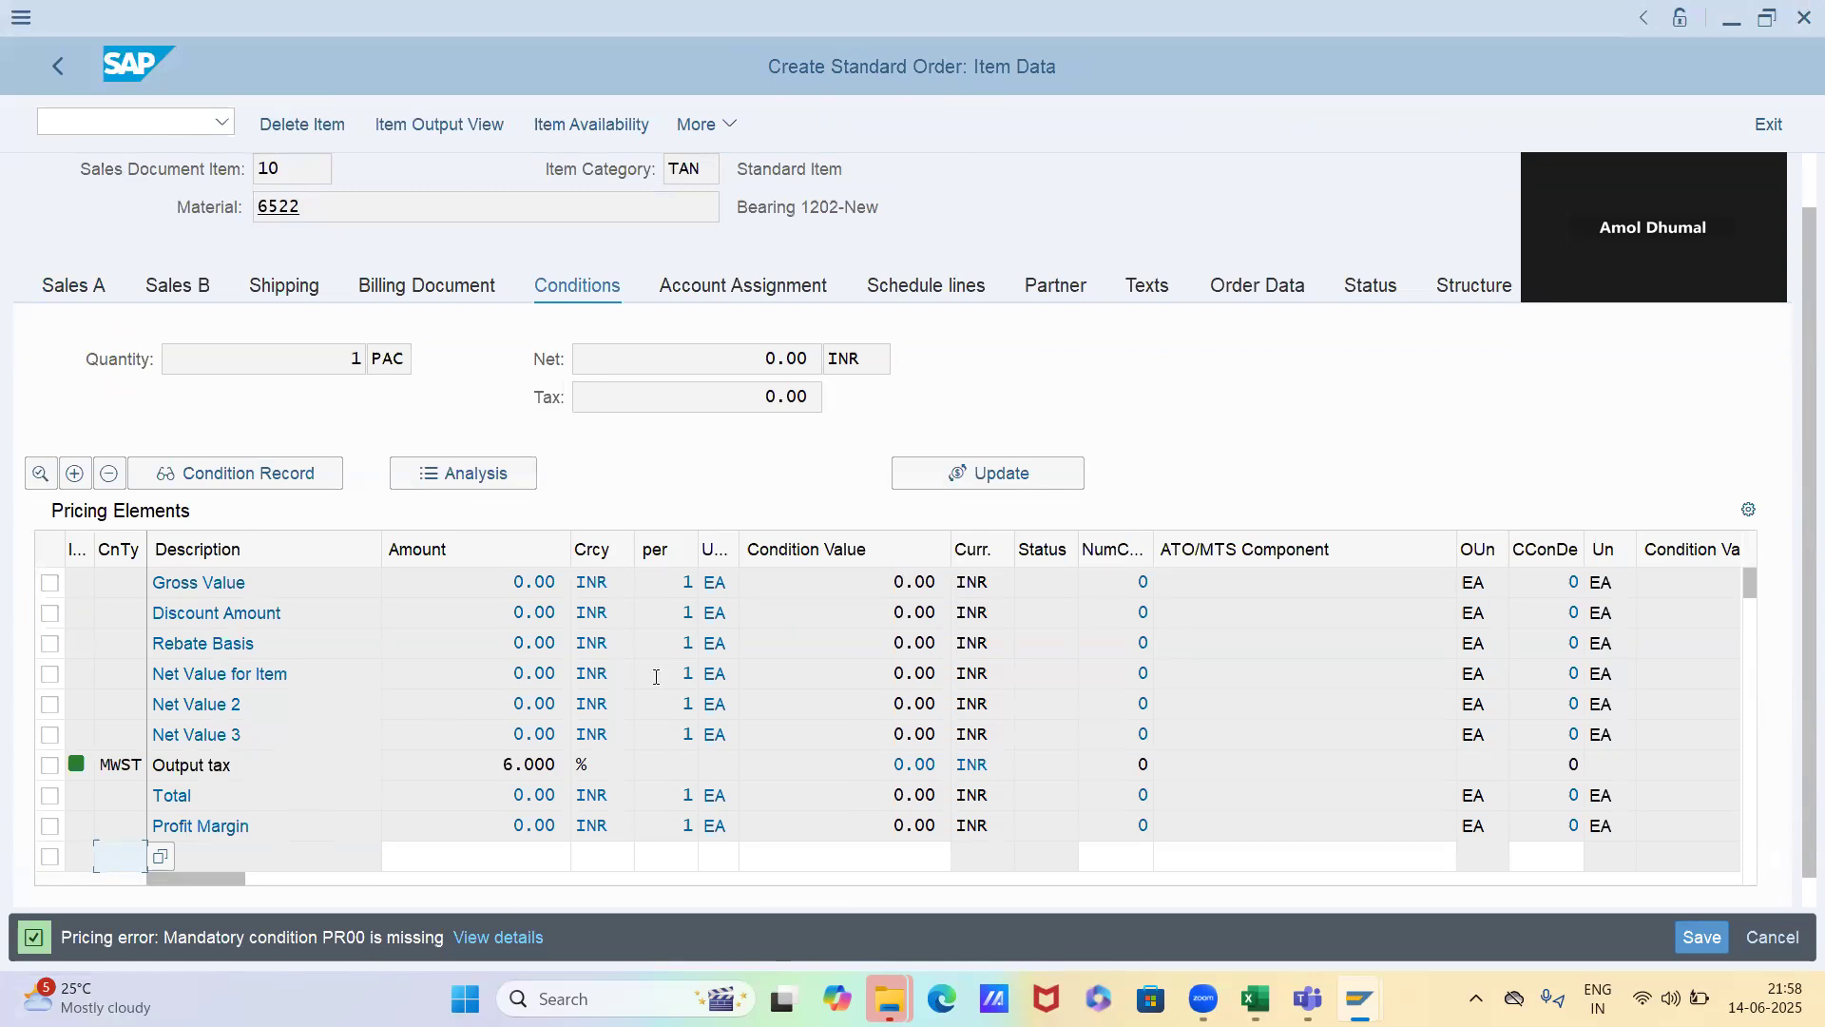
{"action": "left_click", "coordinate": [477, 479]}
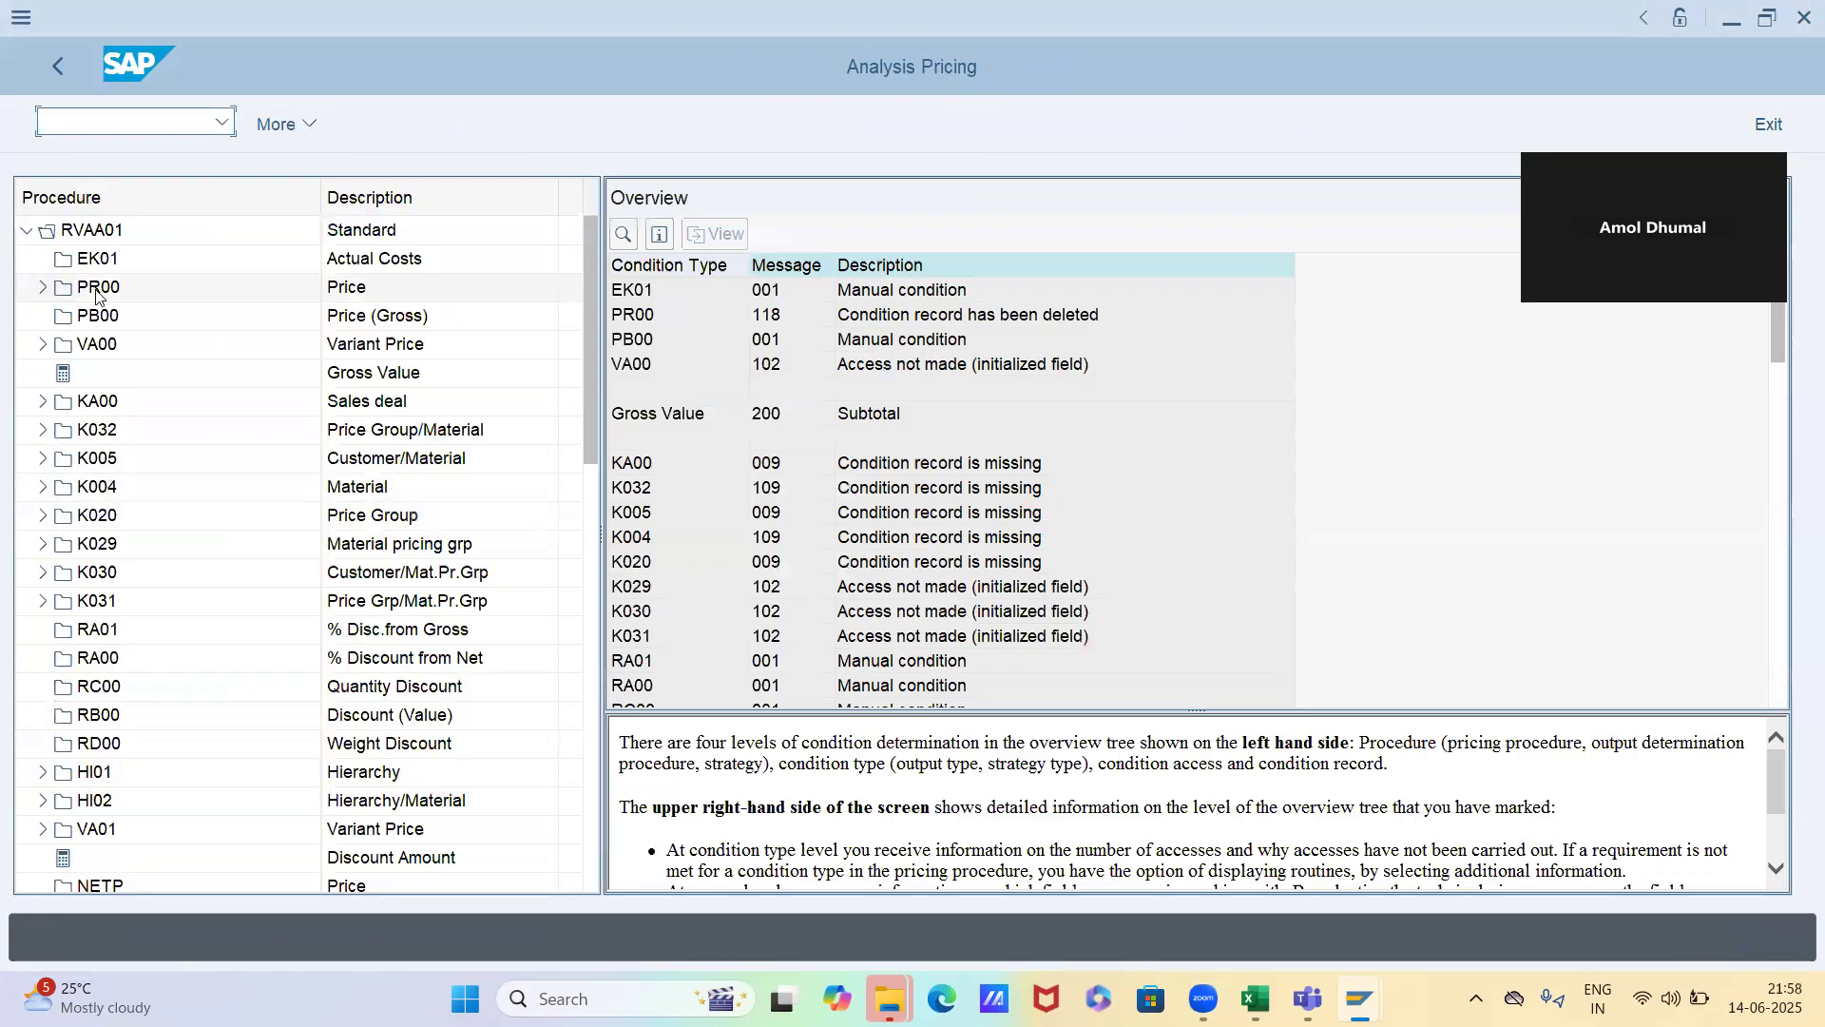
{"action": "double_click", "coordinate": [98, 290]}
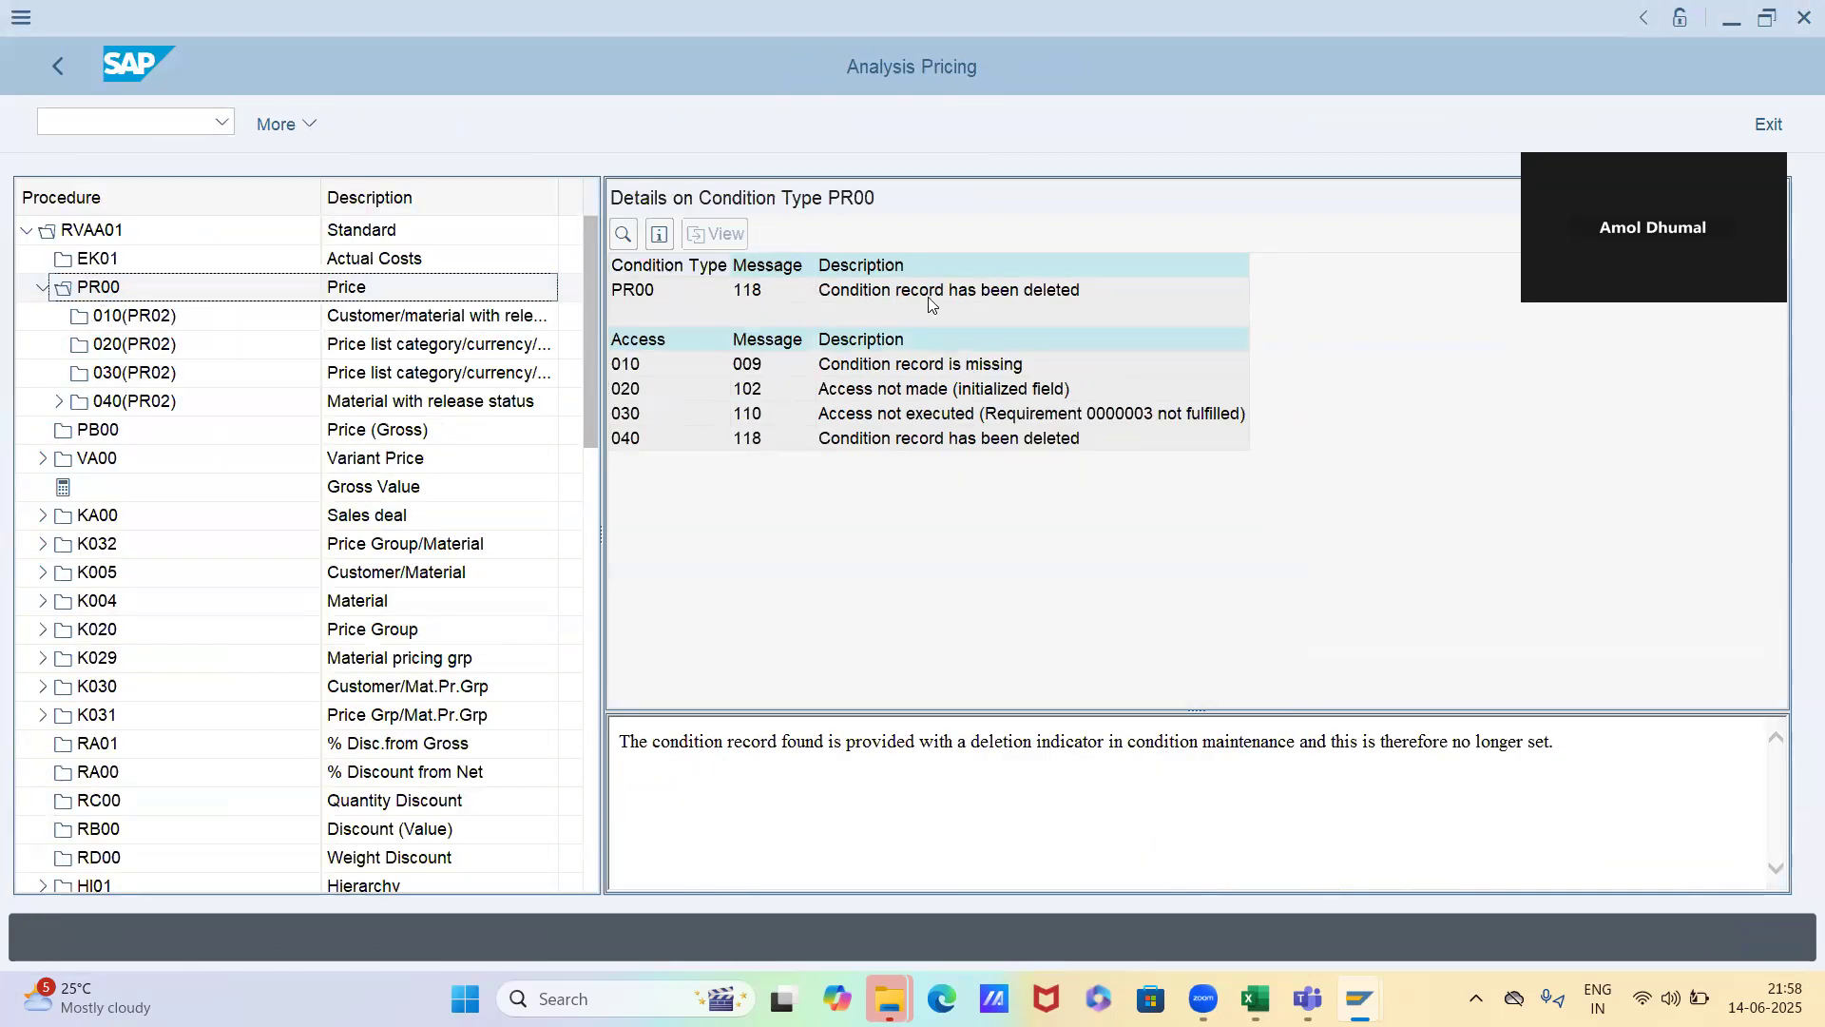
{"action": "left_click", "coordinate": [989, 294]}
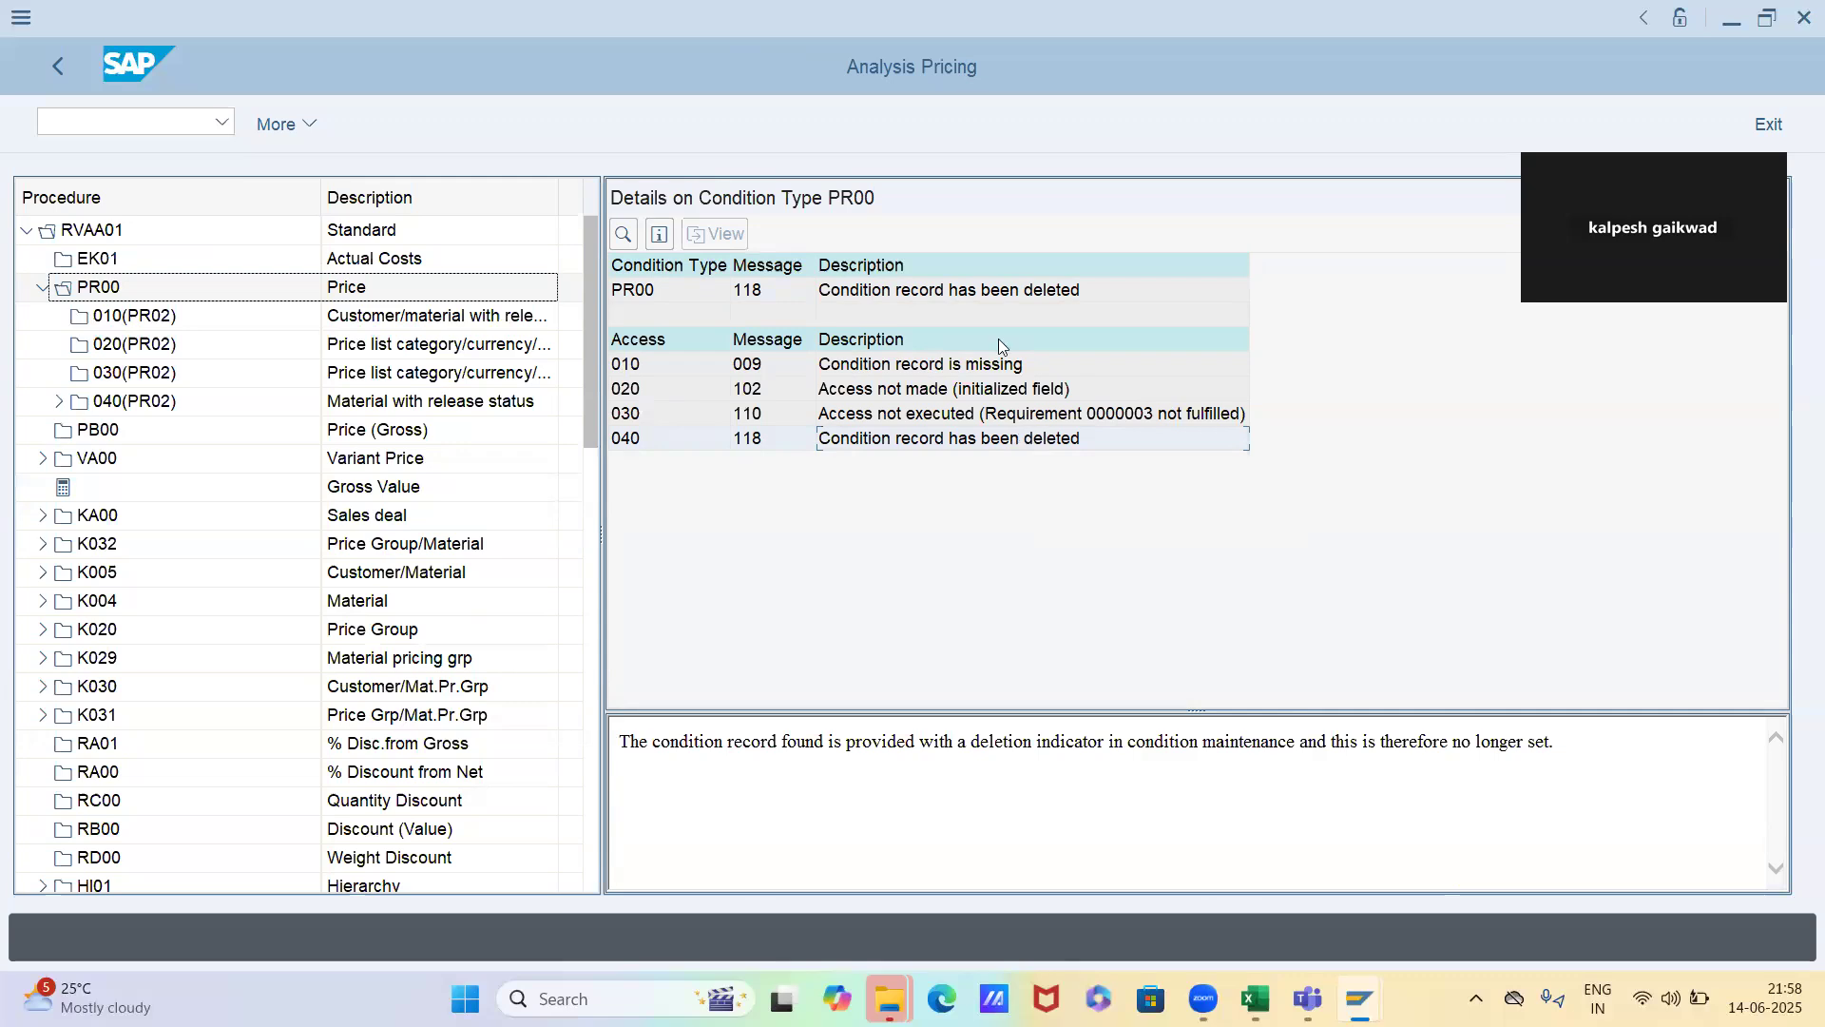
{"action": "double_click", "coordinate": [966, 442]}
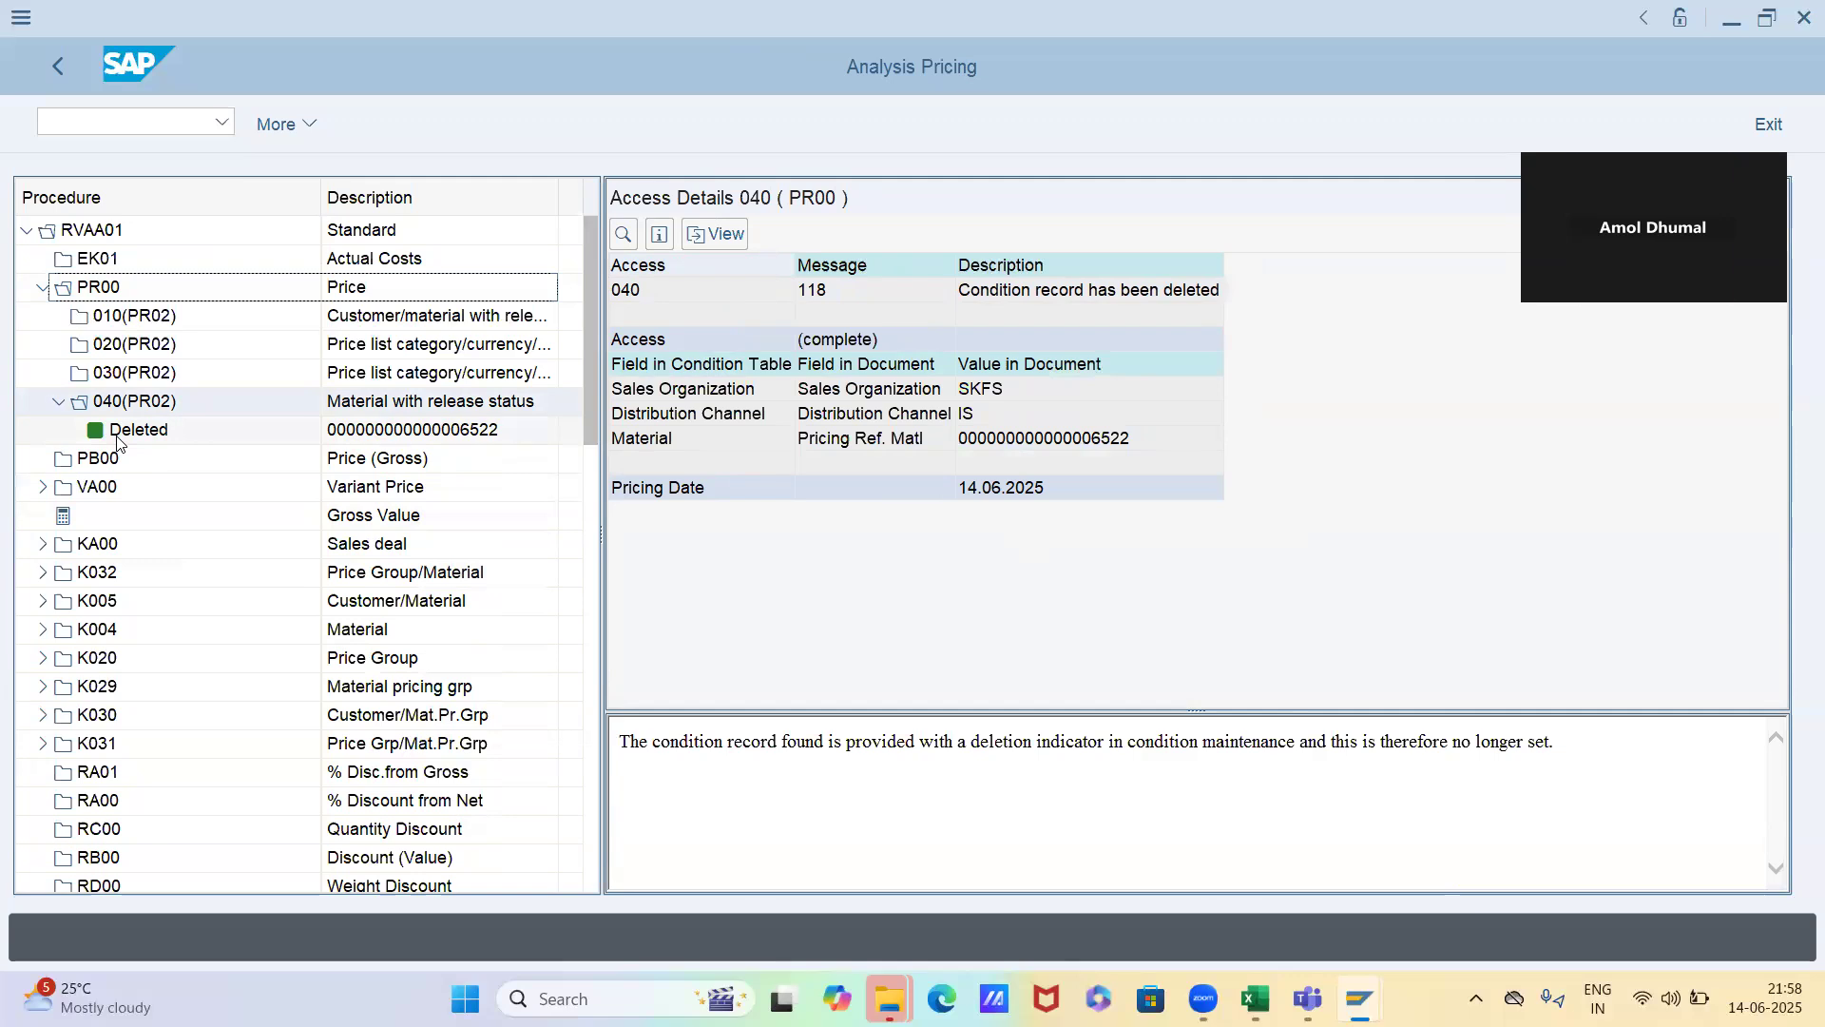
Reopen the PR00 price records in the condition session and undo the deletion of material 6522's record
{"action": "key", "text": "ctrl+s"}
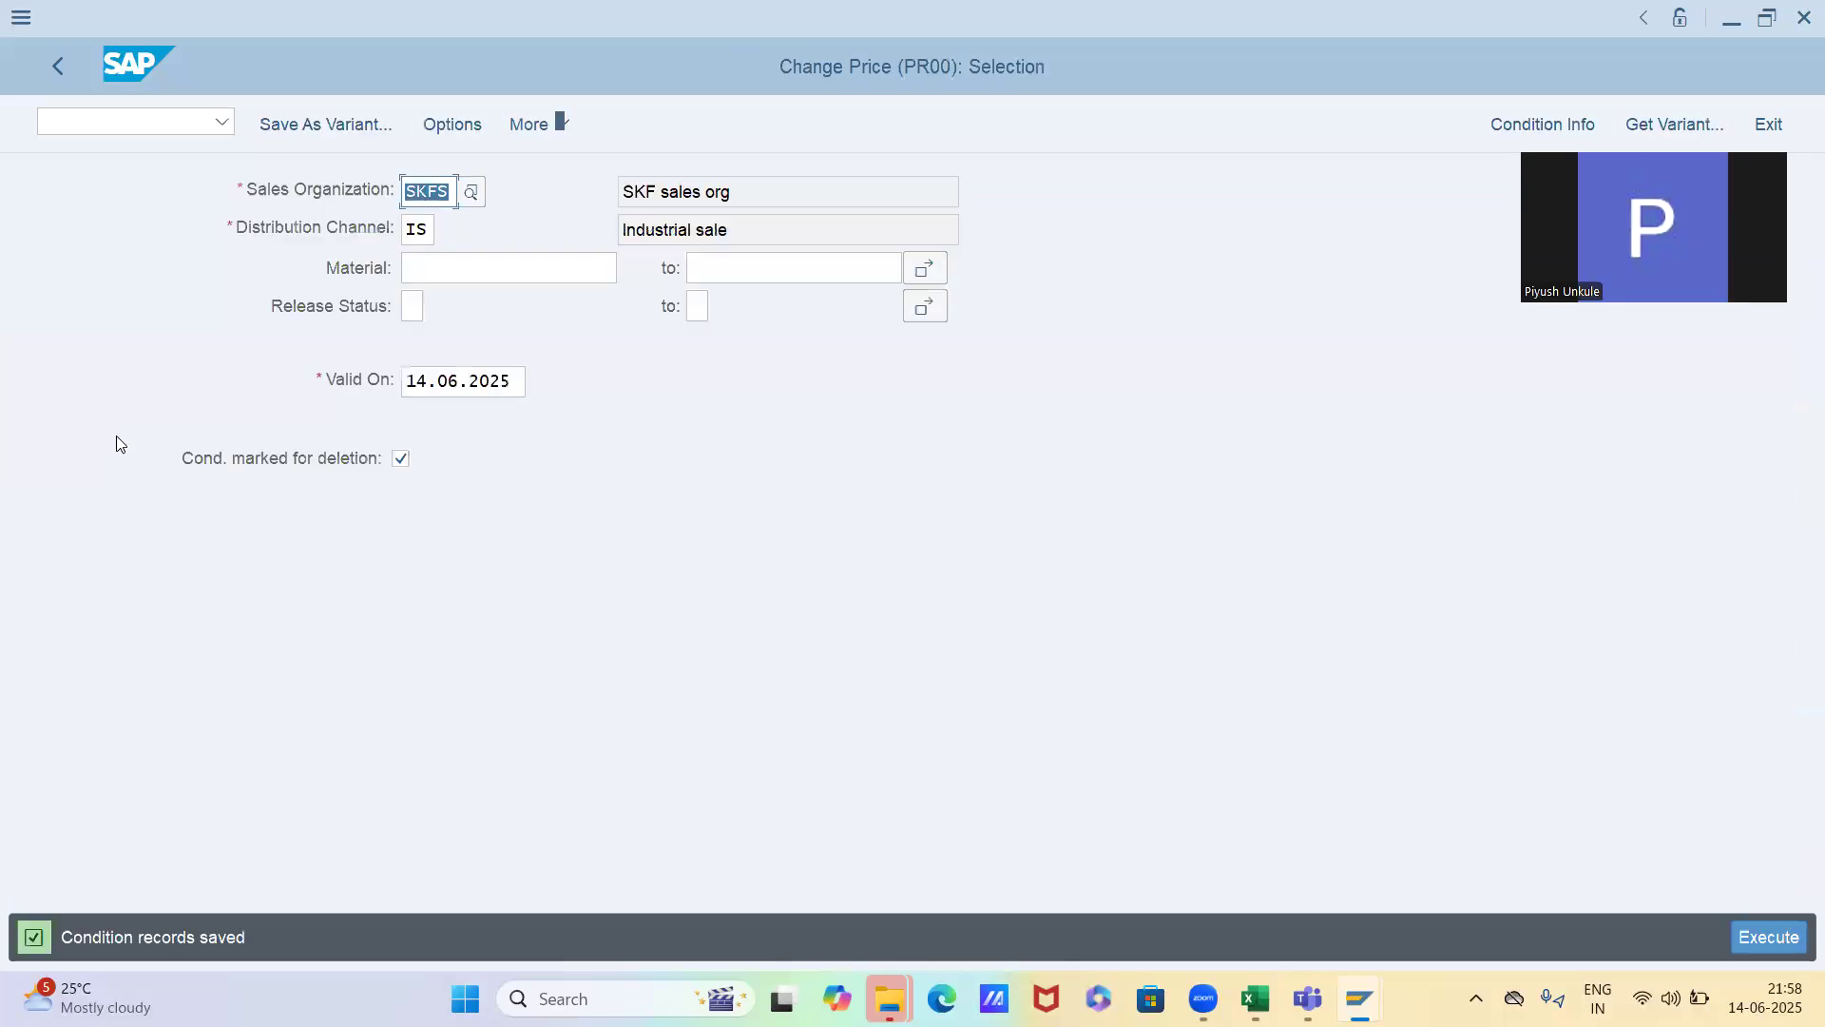
{"action": "key", "text": "F8"}
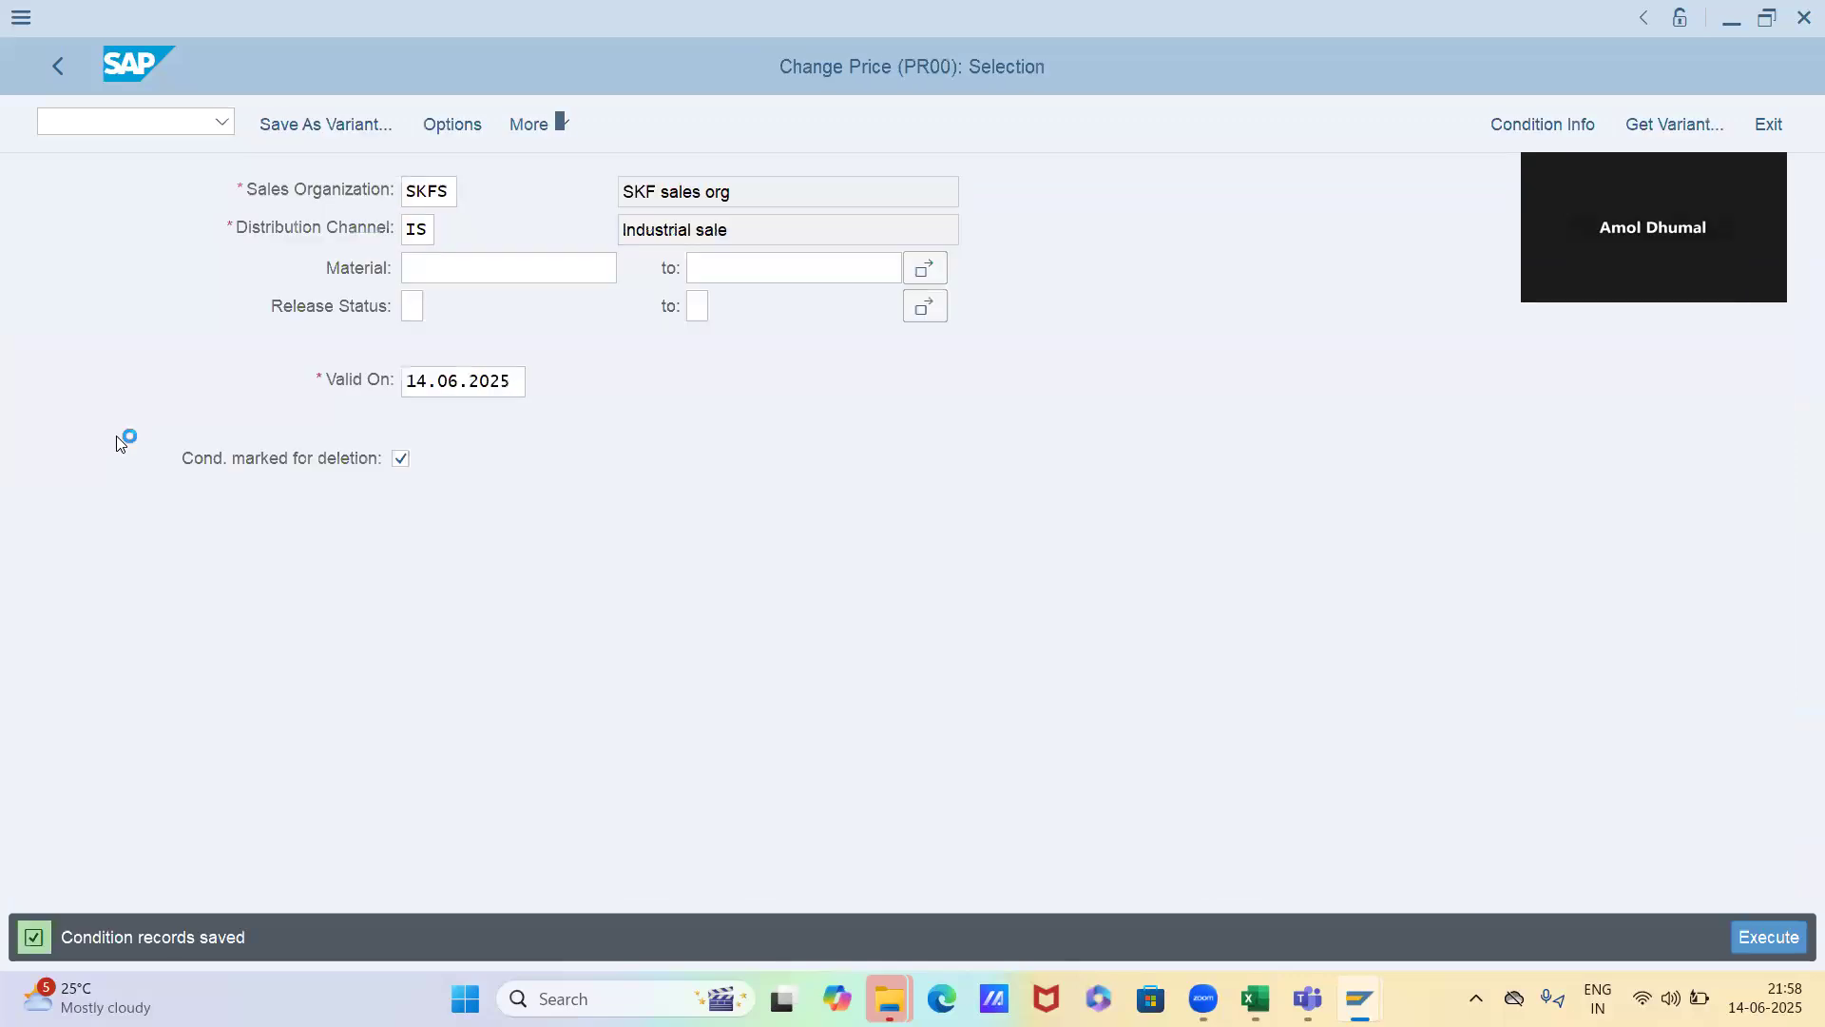
{"action": "left_click", "coordinate": [26, 453]}
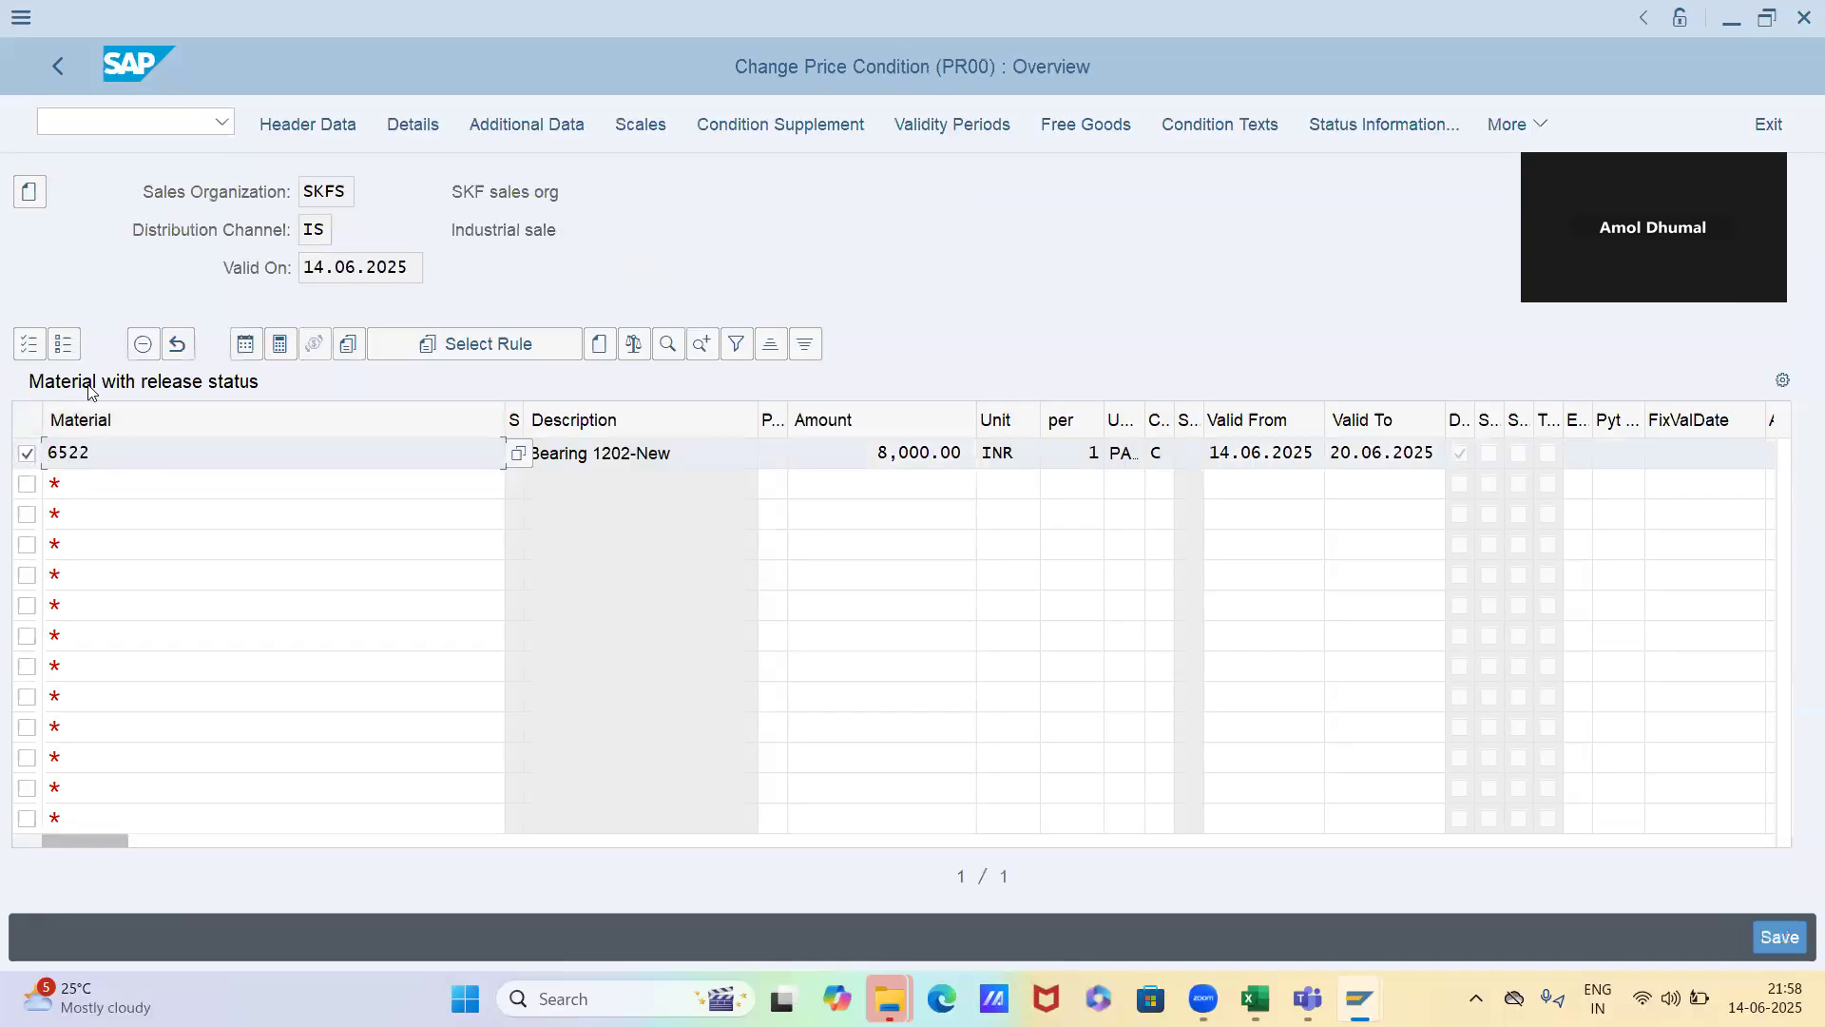
{"action": "left_click", "coordinate": [139, 348]}
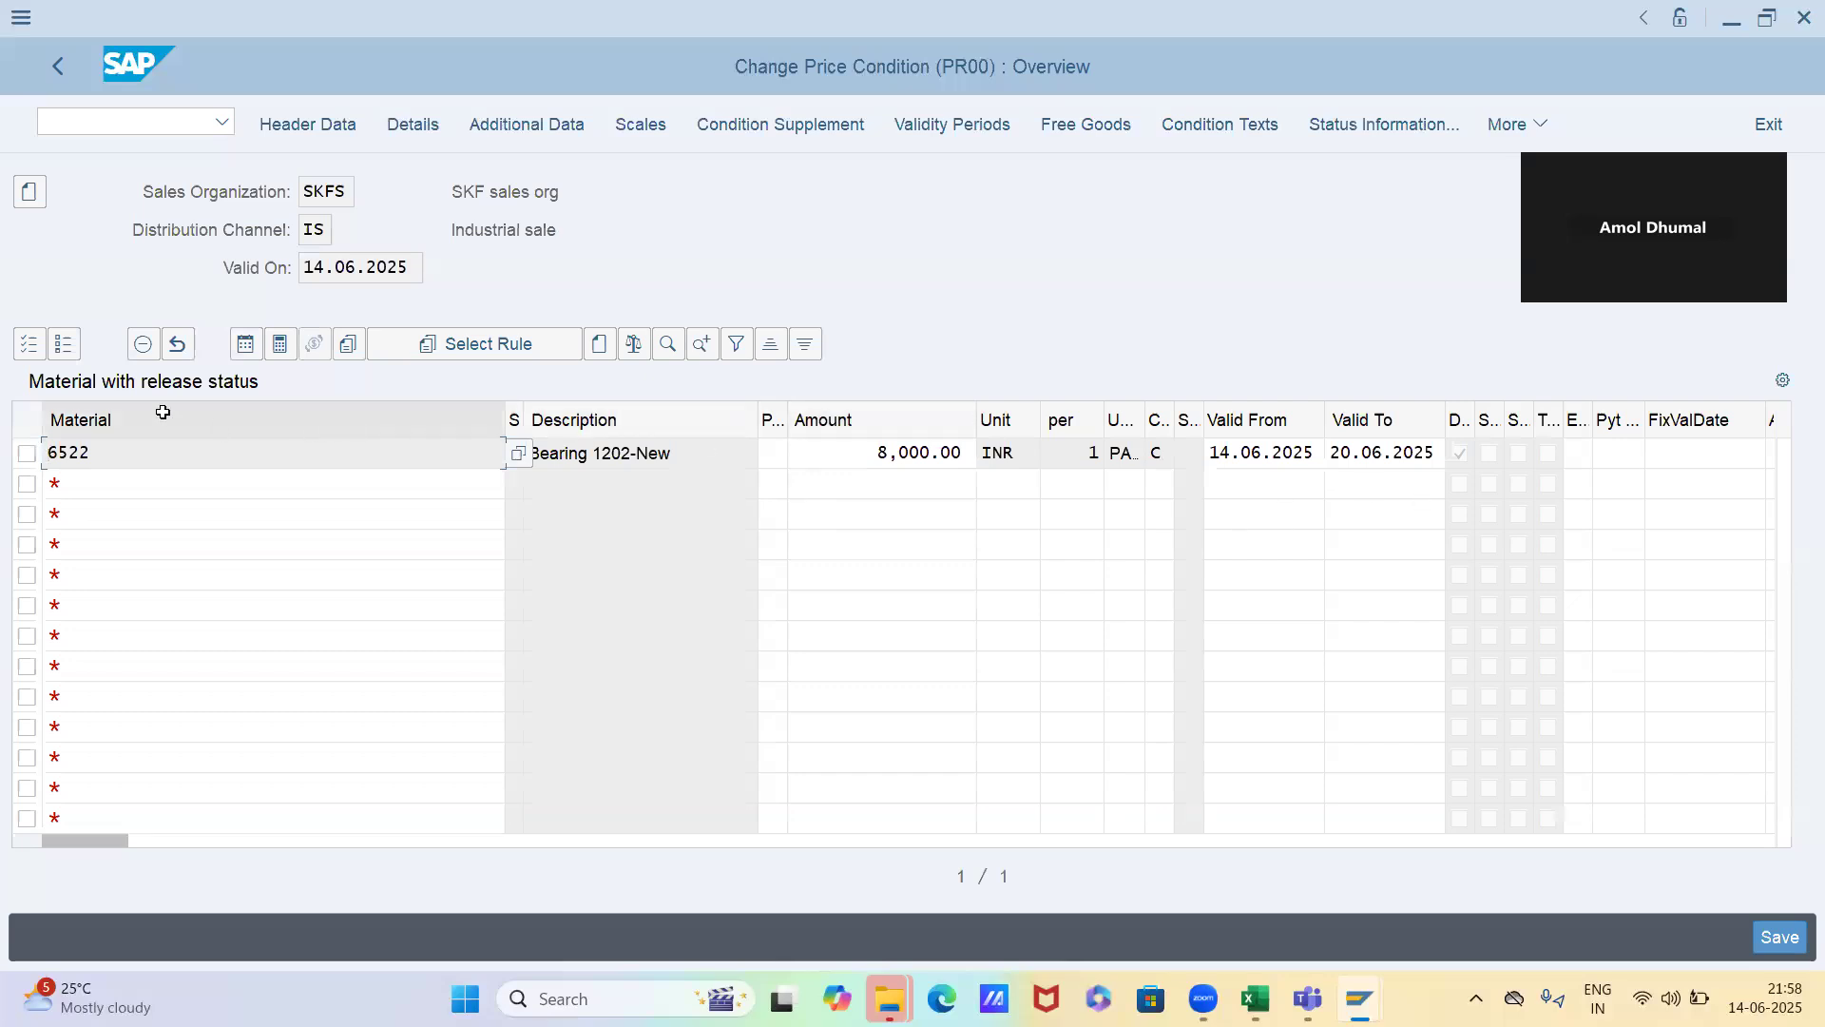
{"action": "left_click", "coordinate": [31, 453]}
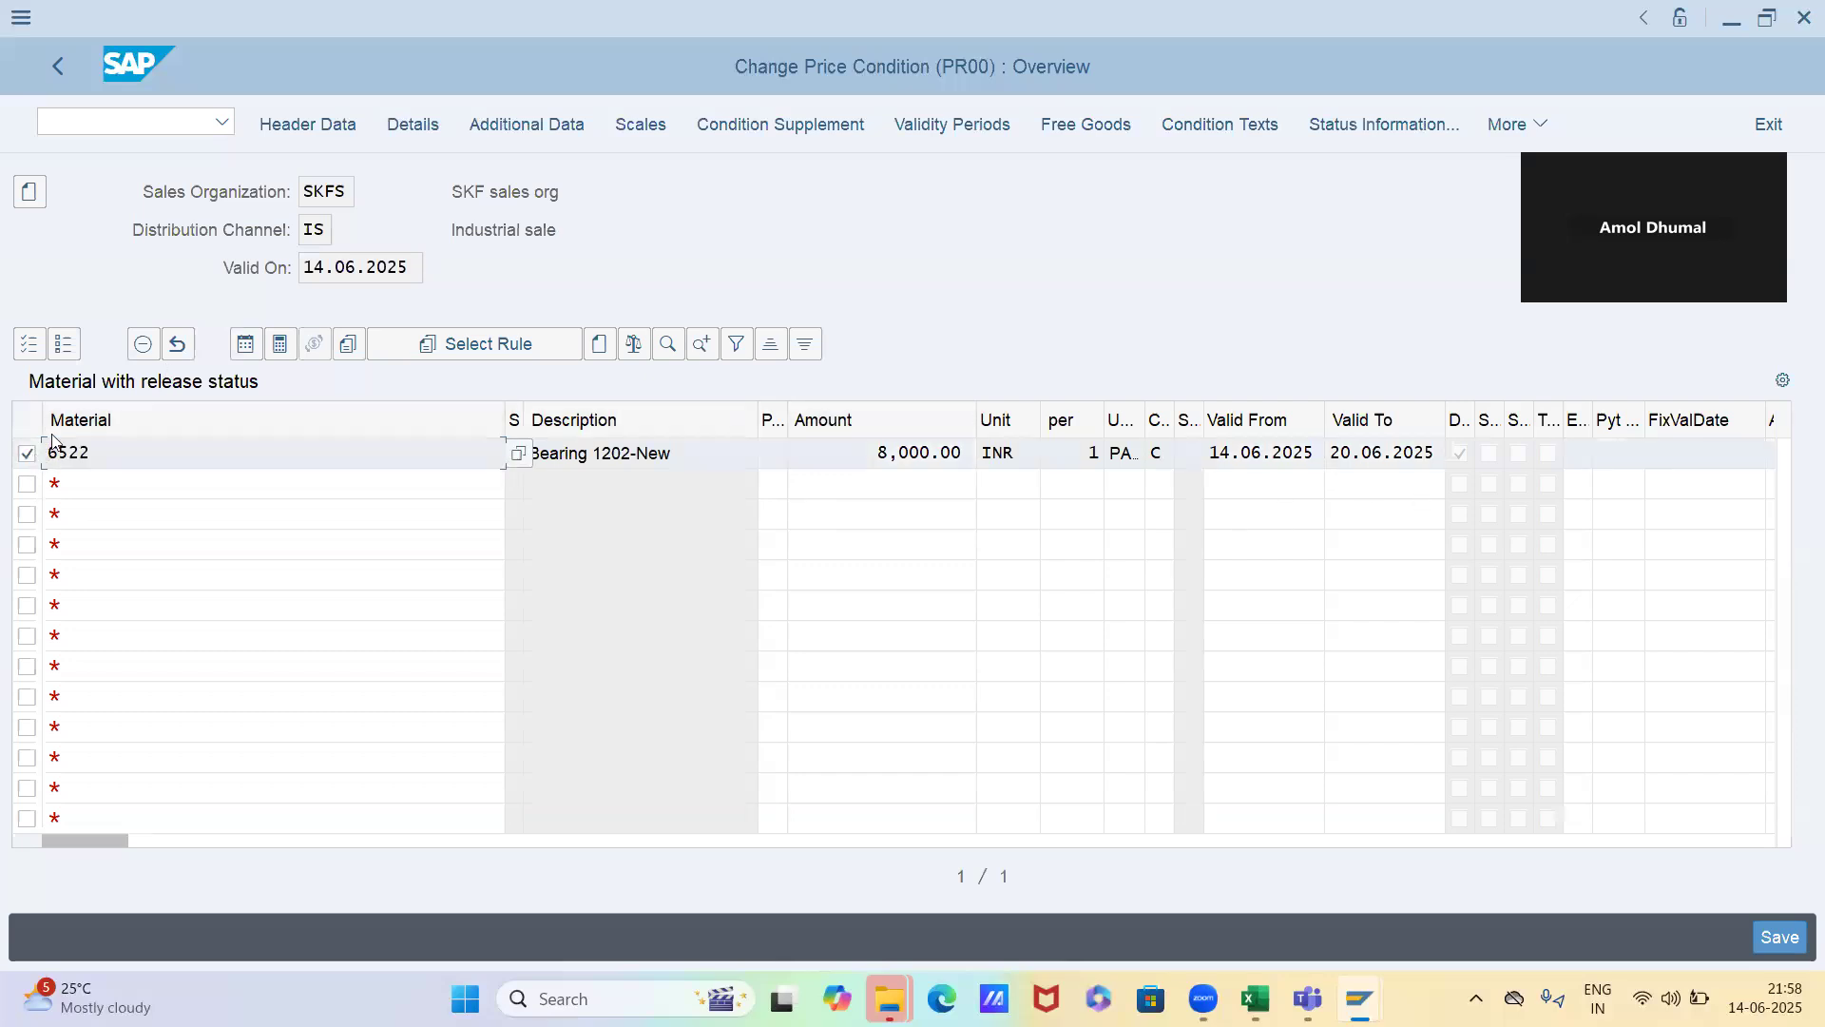
{"action": "left_click", "coordinate": [187, 350]}
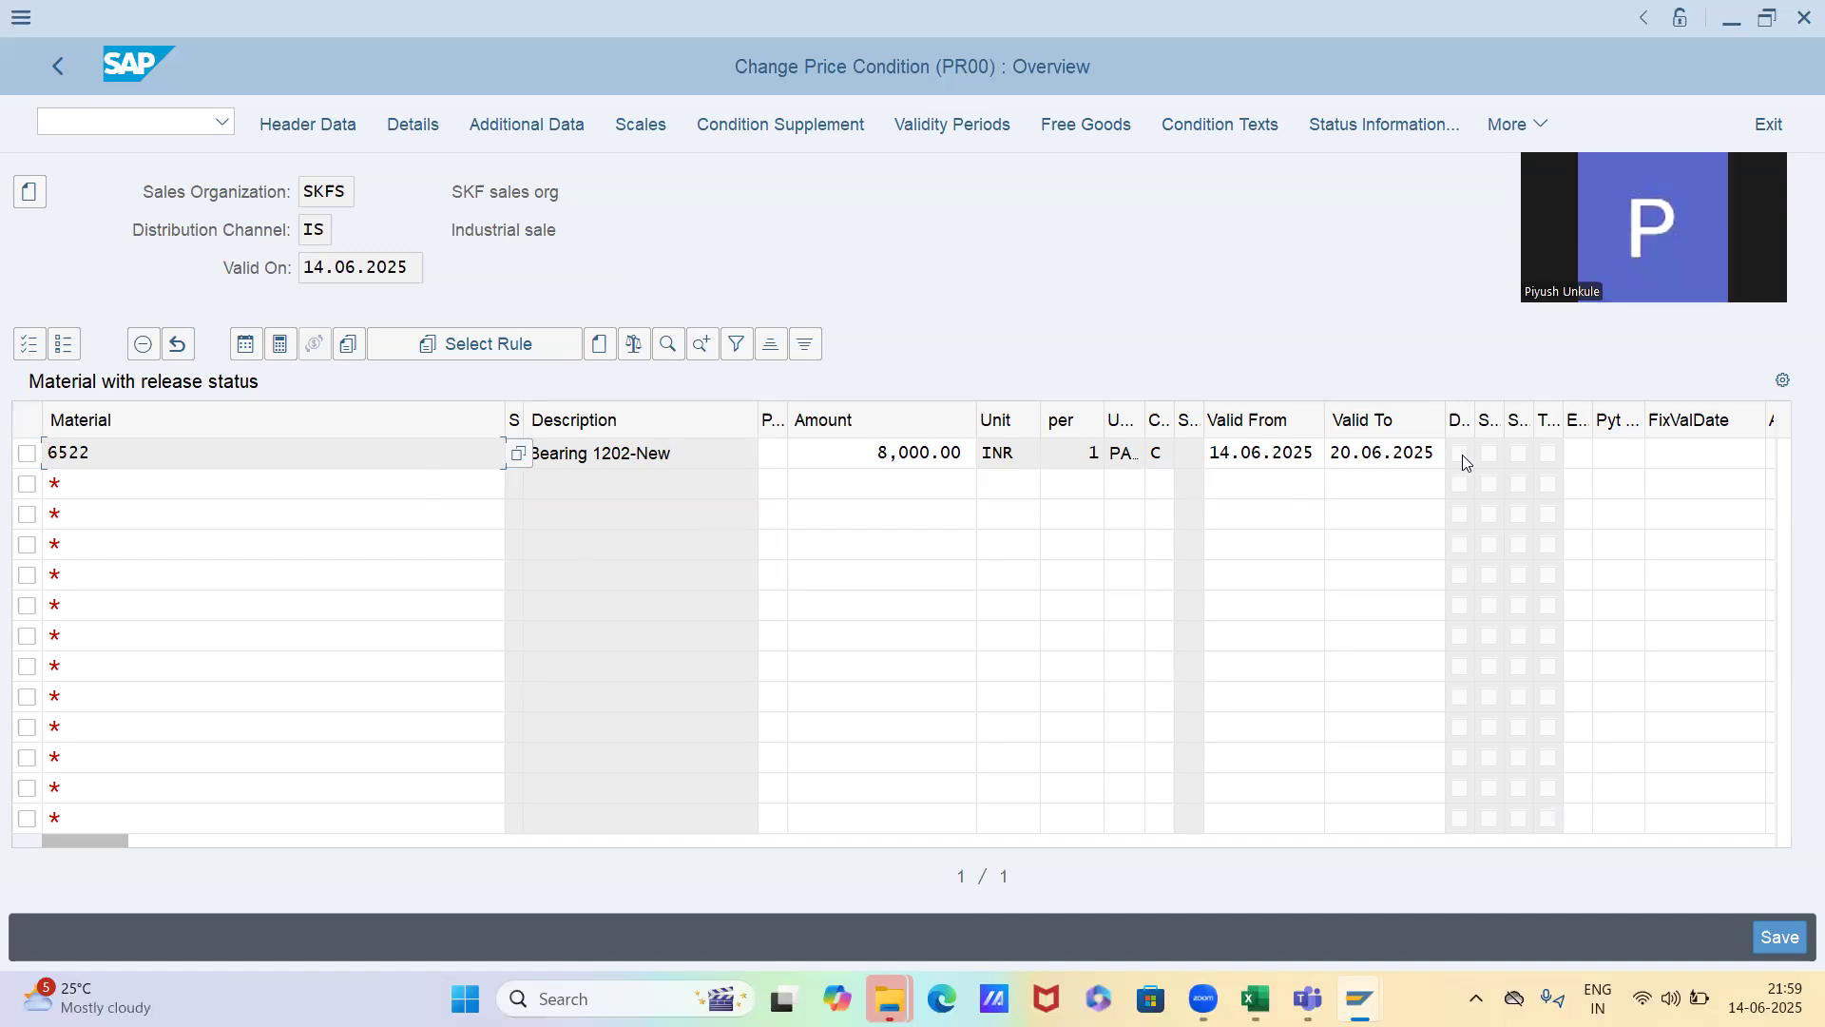
Return to the order overview and compare its pricing date with the validity period of material 6522's price record
{"action": "key", "text": "alt+Tab"}
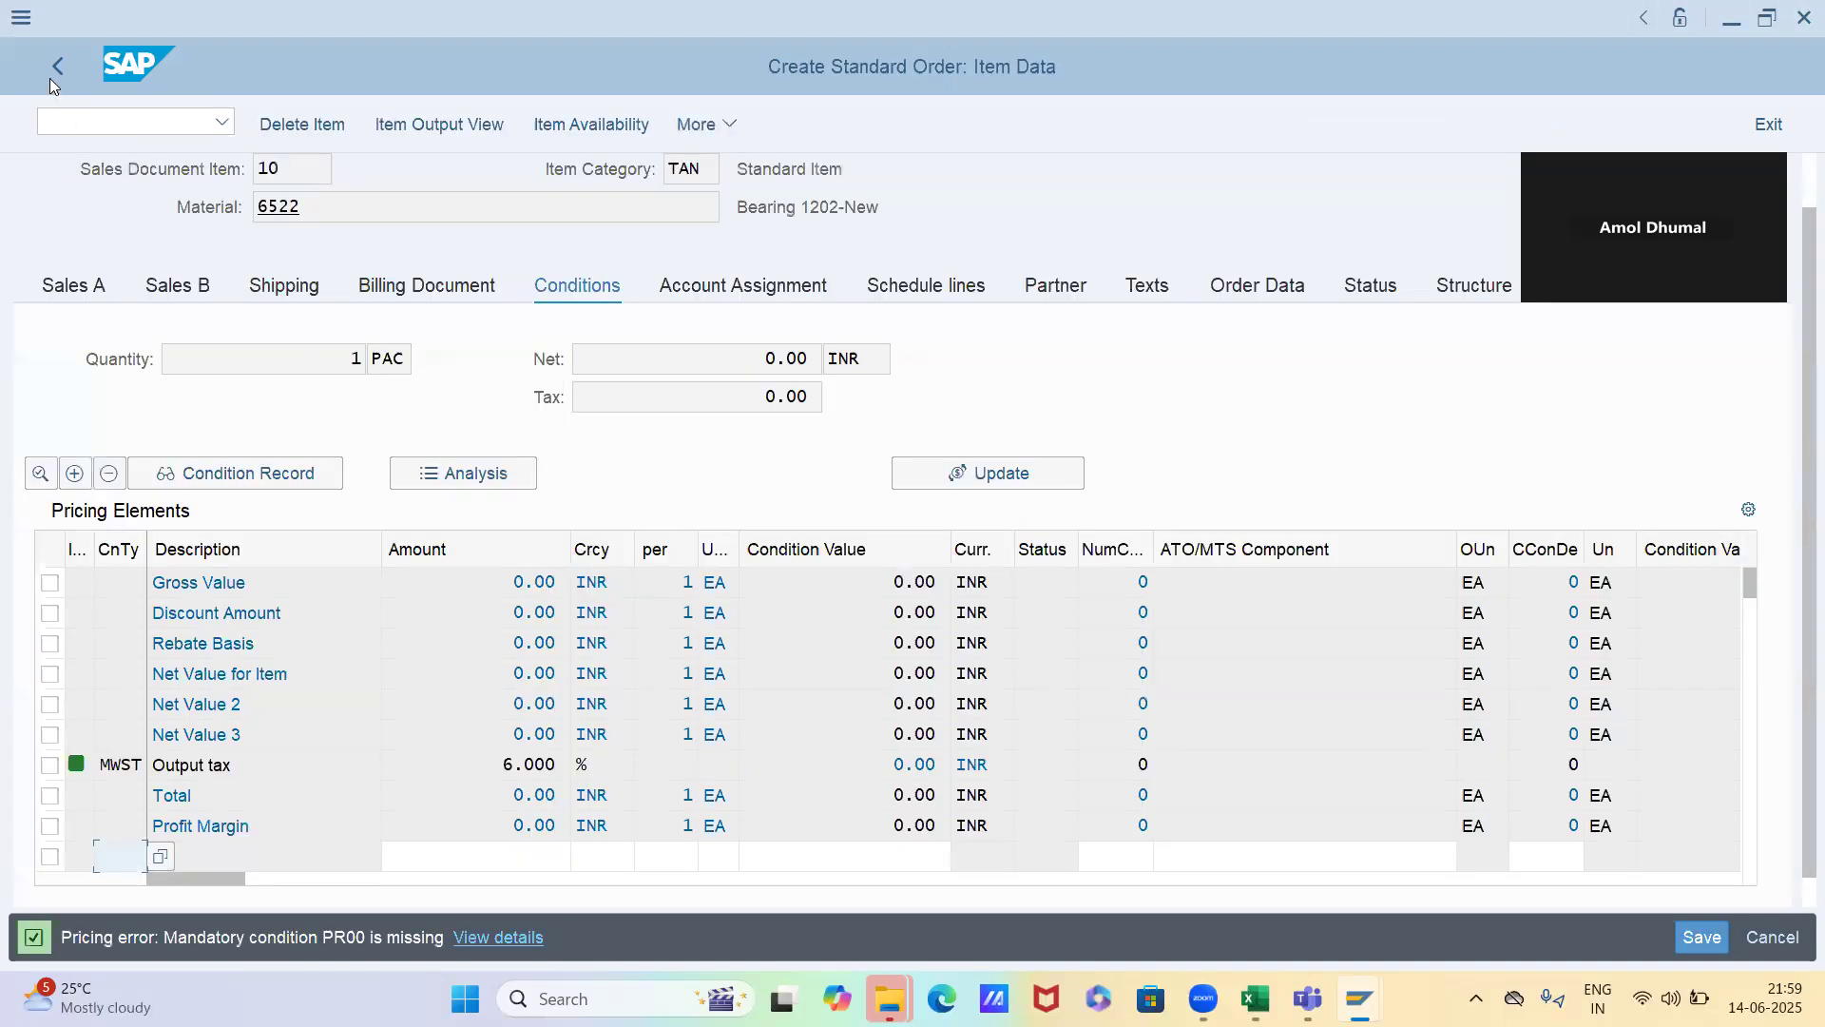
{"action": "left_click", "coordinate": [51, 72]}
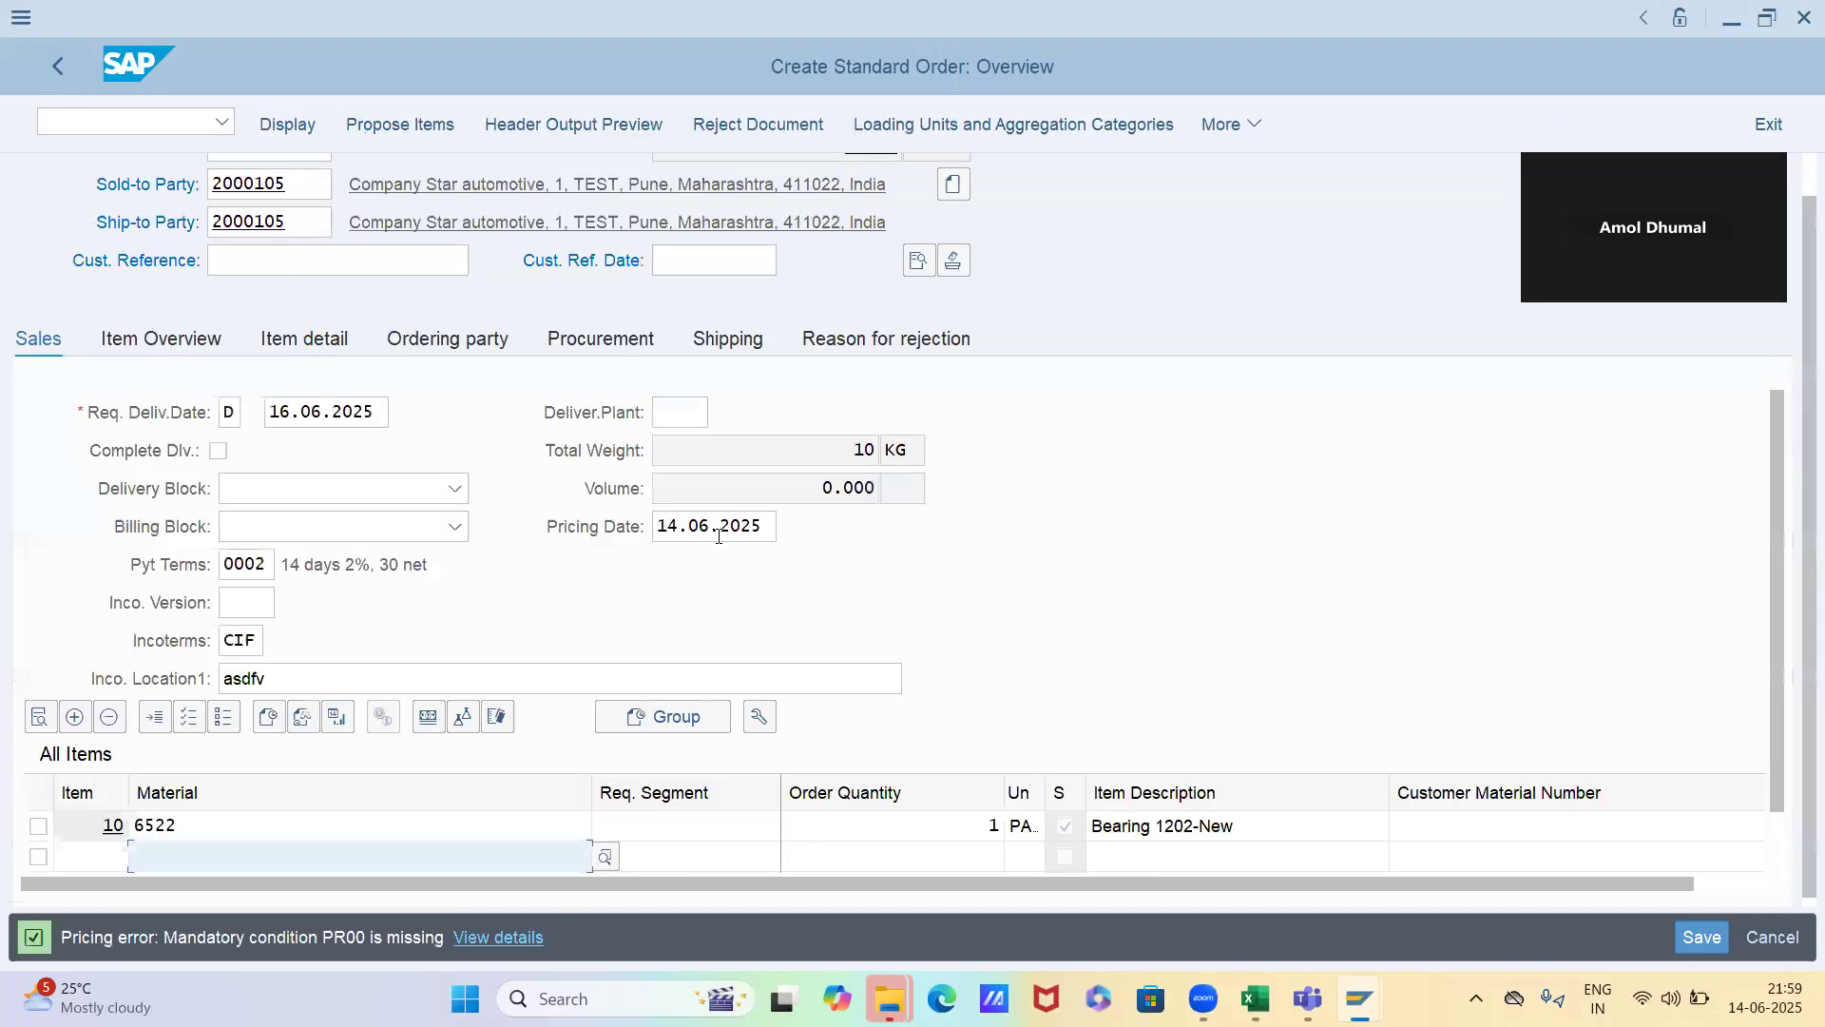
{"action": "left_click", "coordinate": [670, 524]}
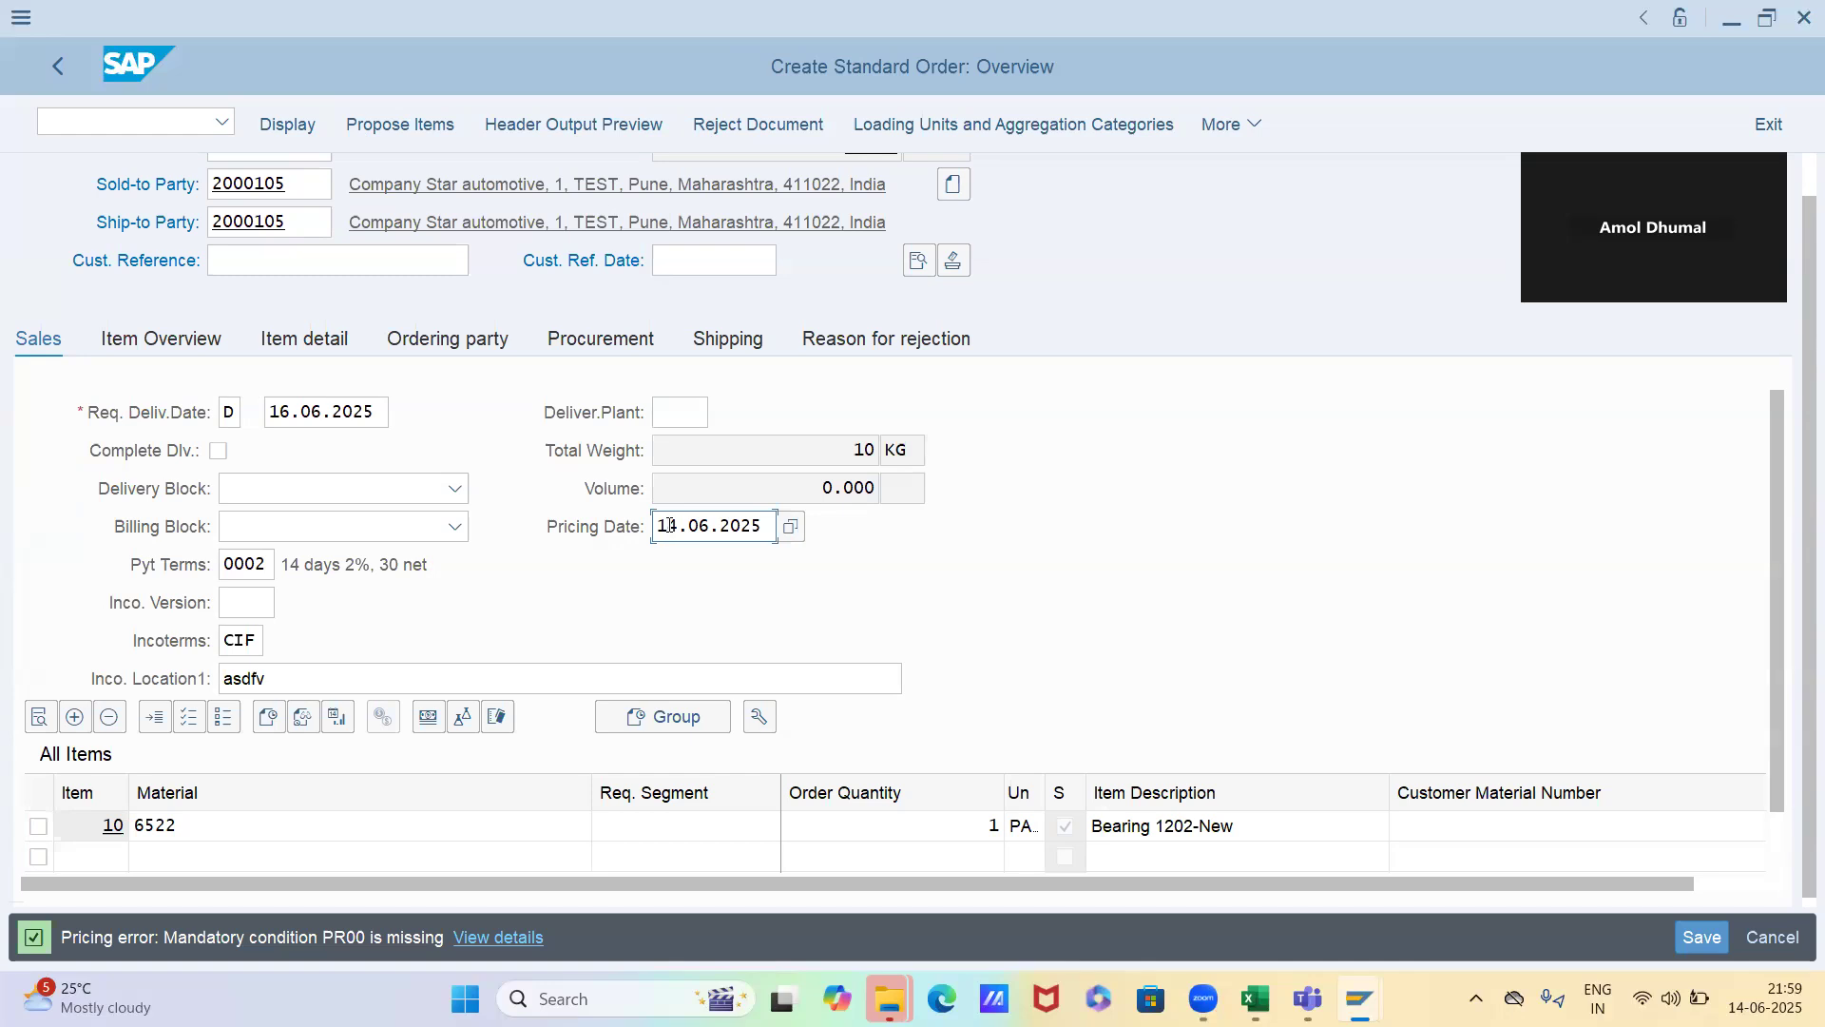
{"action": "key", "text": "alt+Tab"}
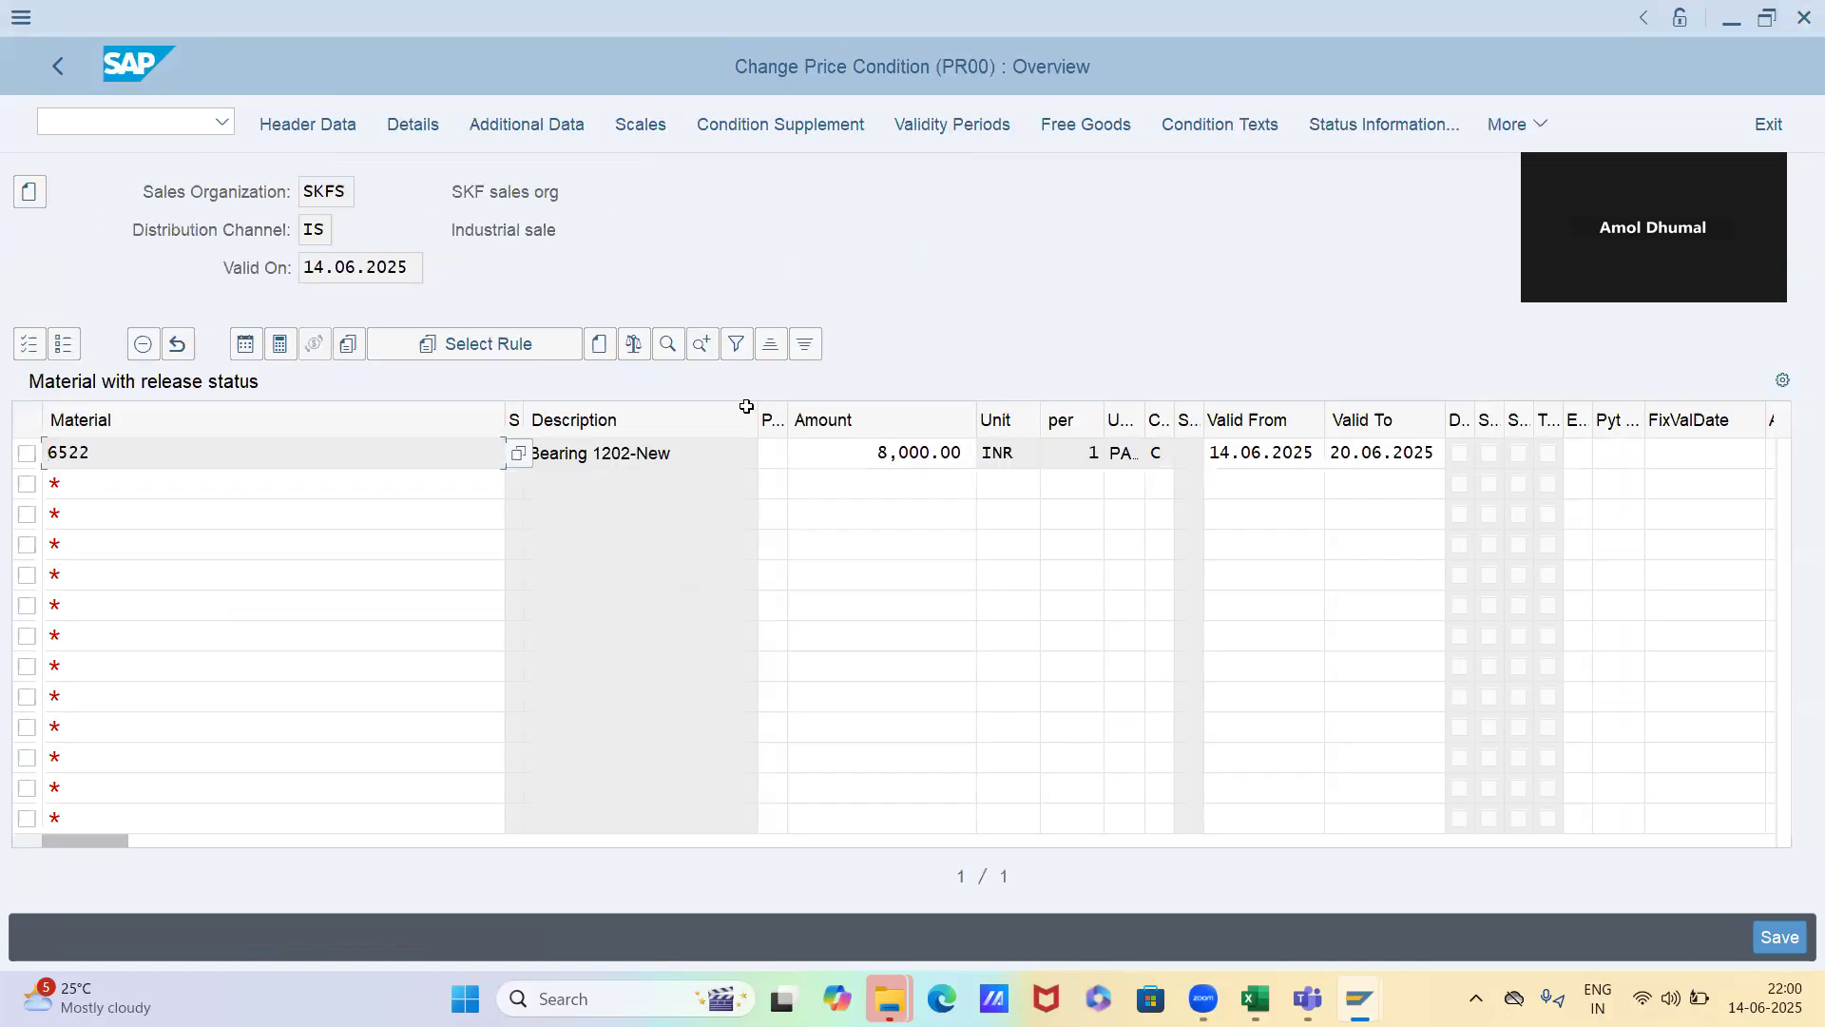
{"action": "key", "text": "alt+Tab"}
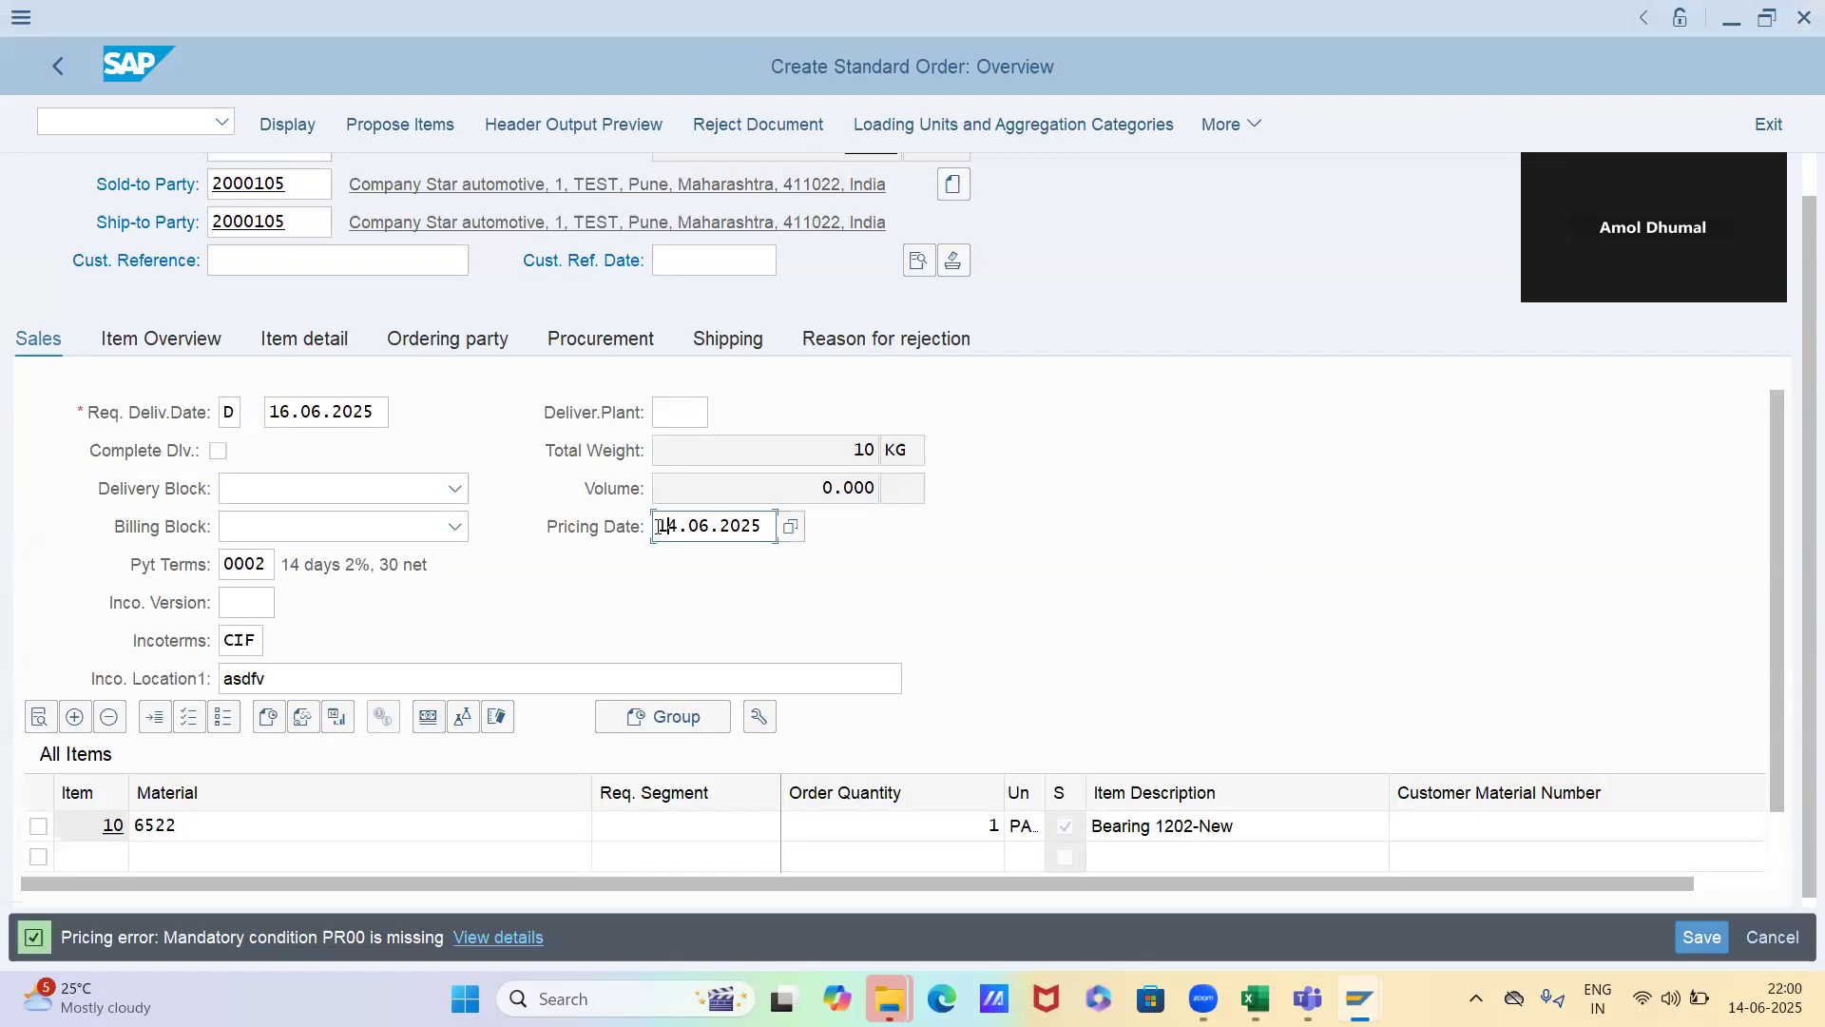
{"action": "key", "text": "shift+Right"}
{"action": "key", "text": "shift+Right"}
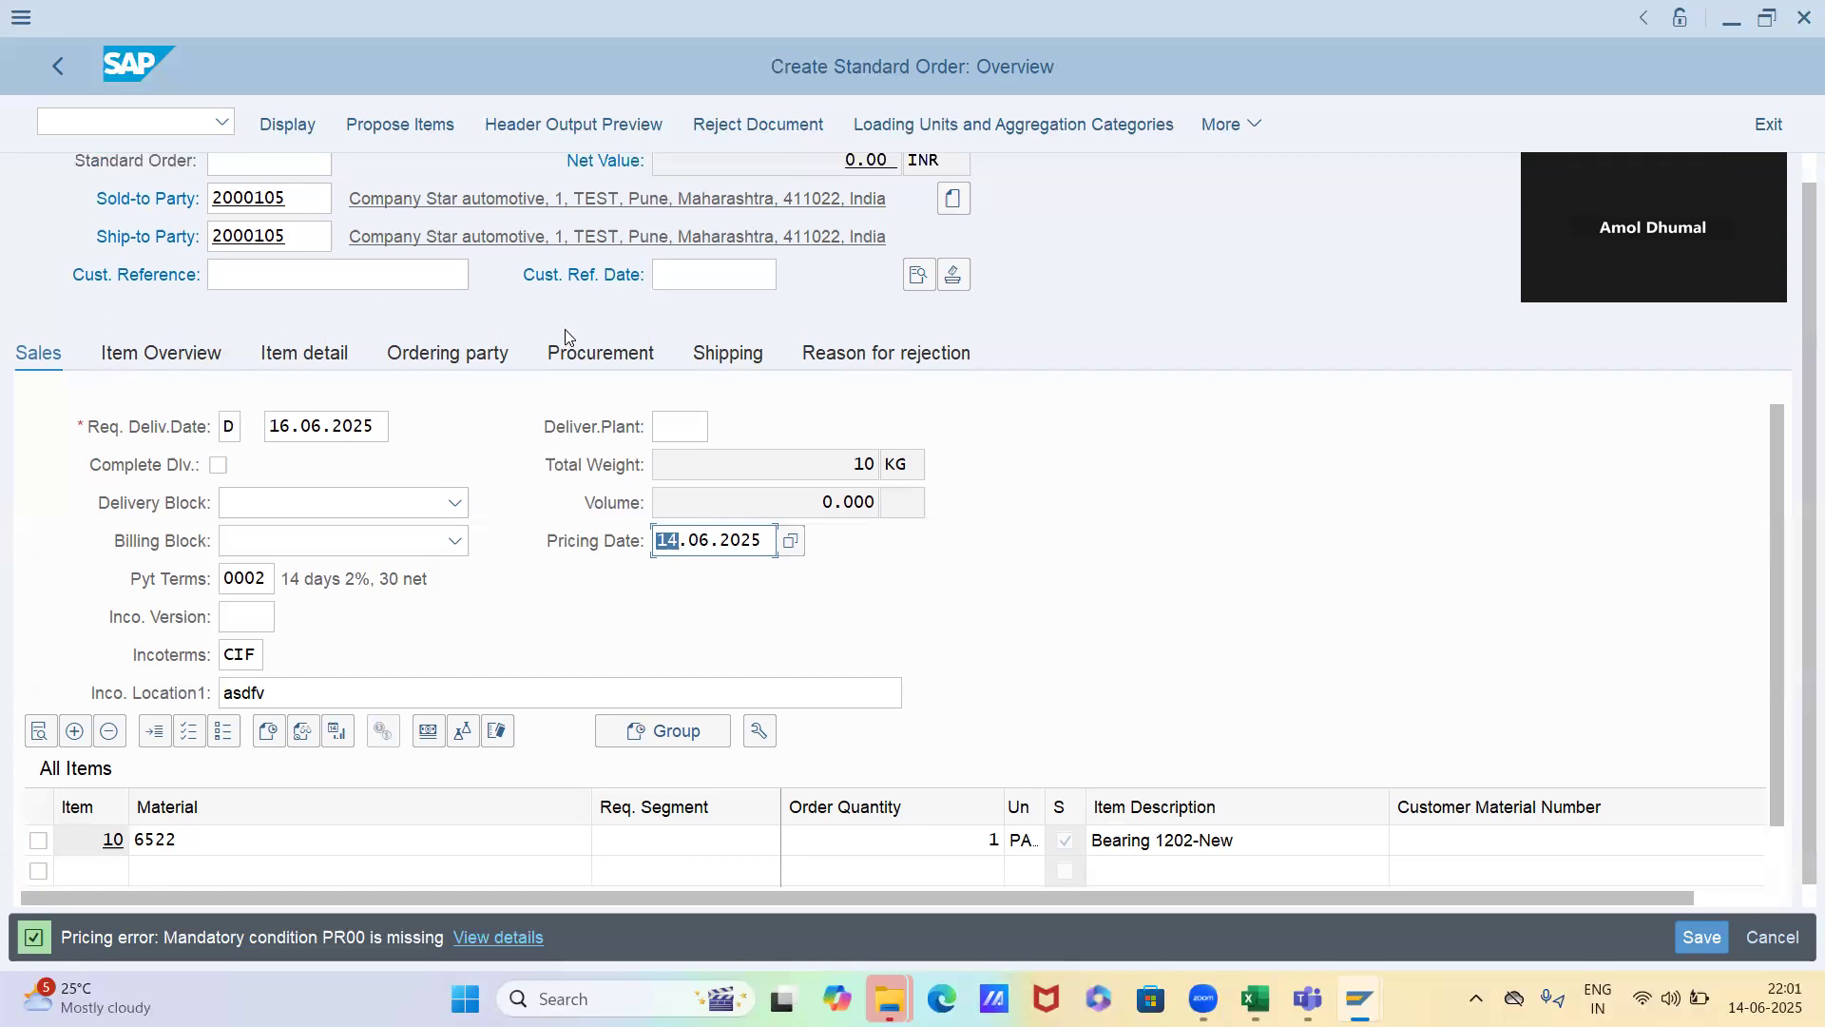
Enter the purchase order number as the order's customer reference and 13.06.2025 as the customer reference date
{"action": "scroll", "coordinate": [565, 337], "scroll_direction": "up", "scroll_amount": 1}
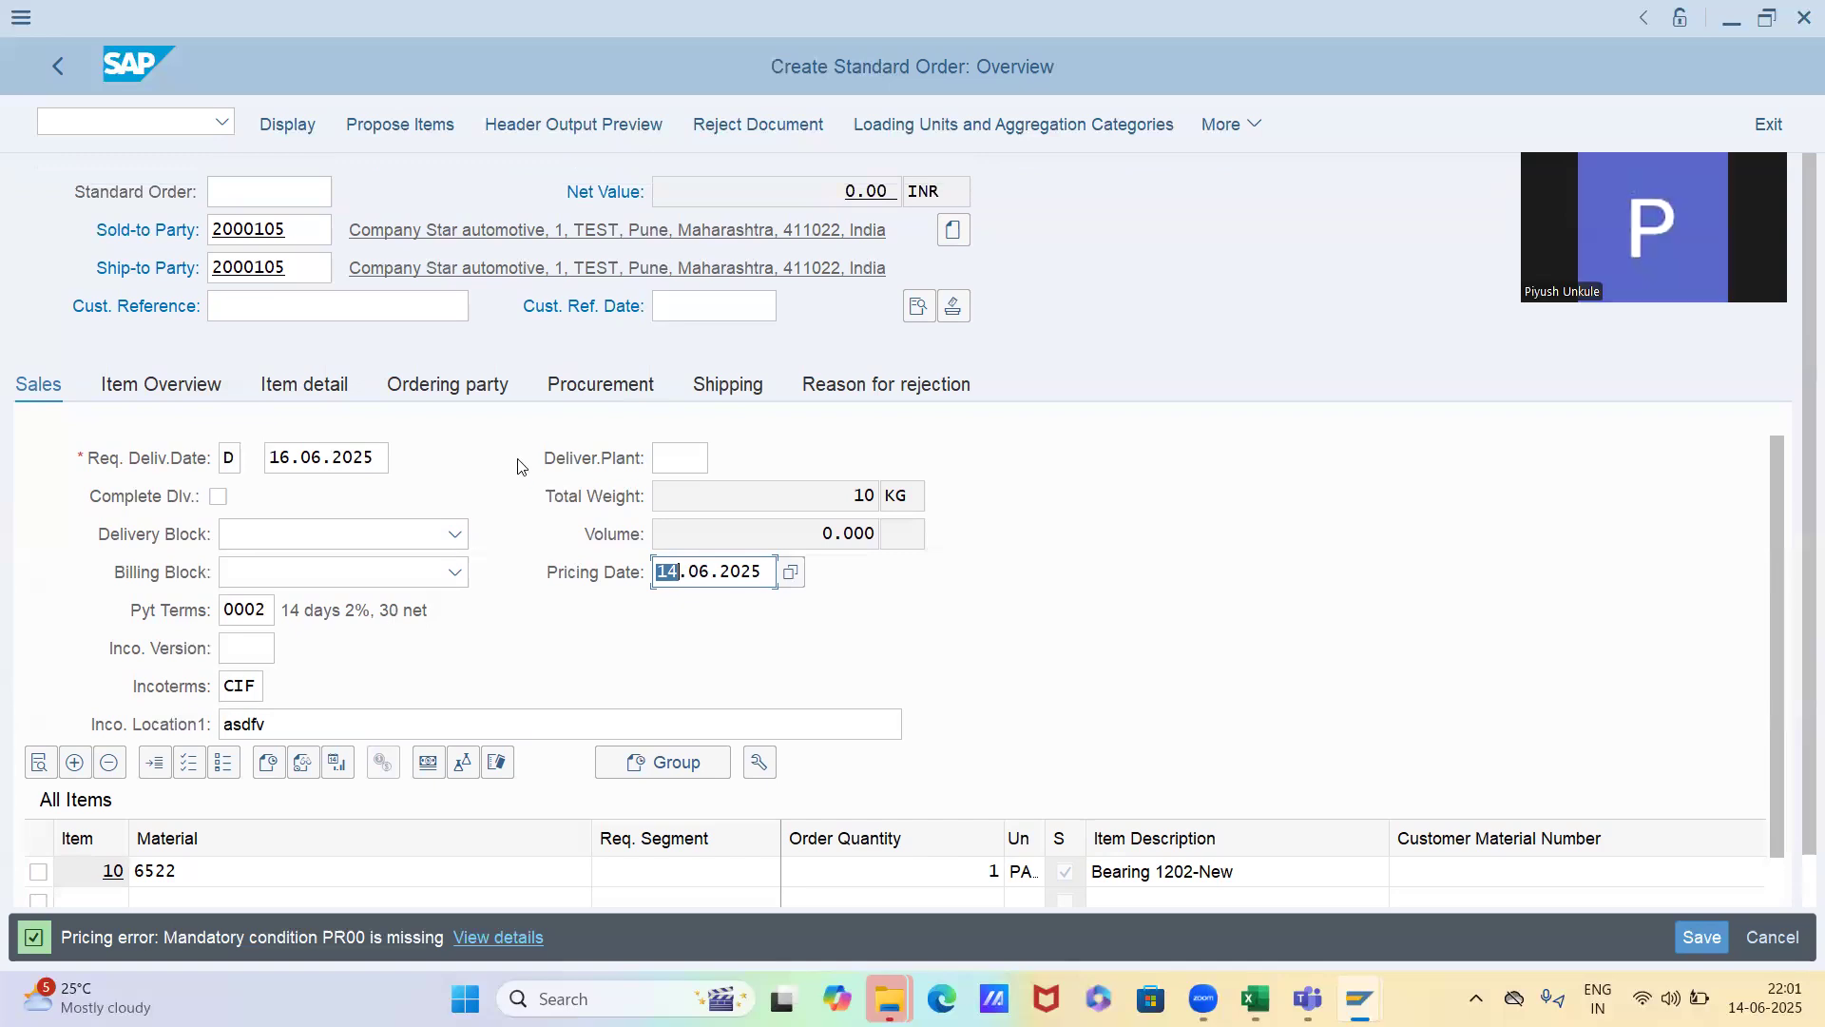
{"action": "left_click", "coordinate": [298, 314]}
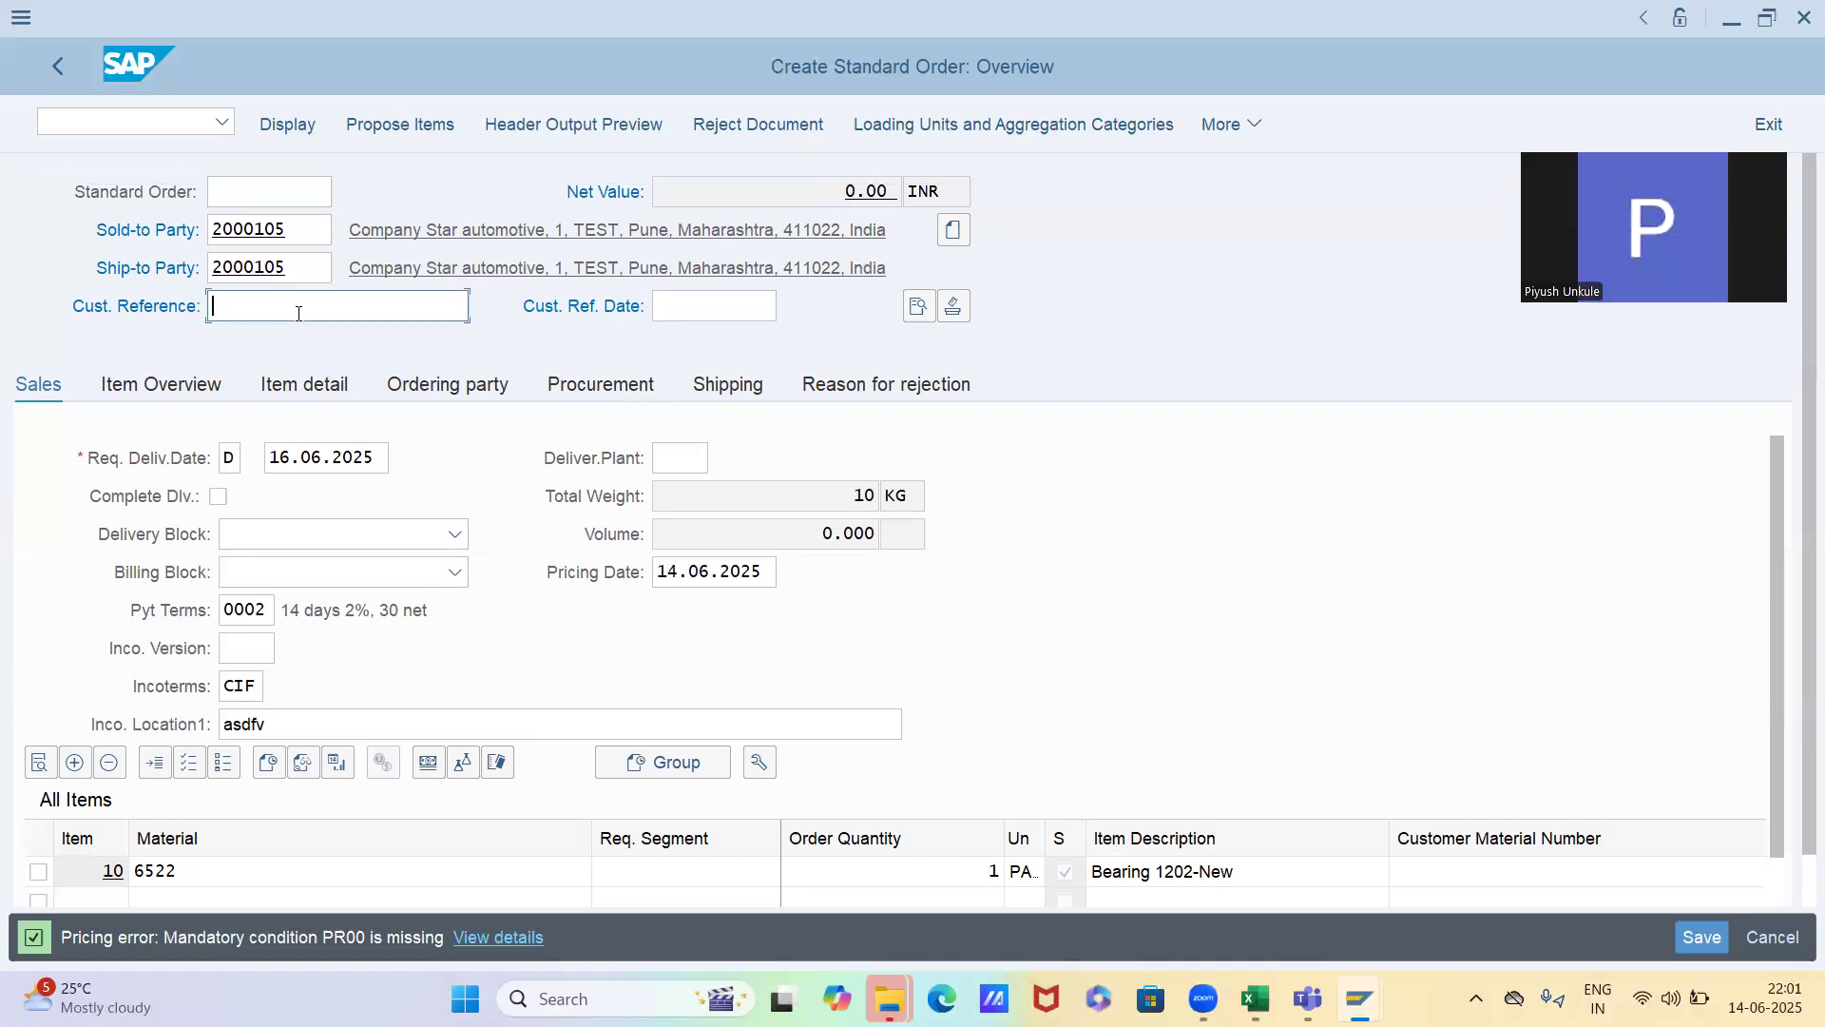
{"action": "type", "text": "pO112"}
{"action": "left_click", "coordinate": [751, 254]}
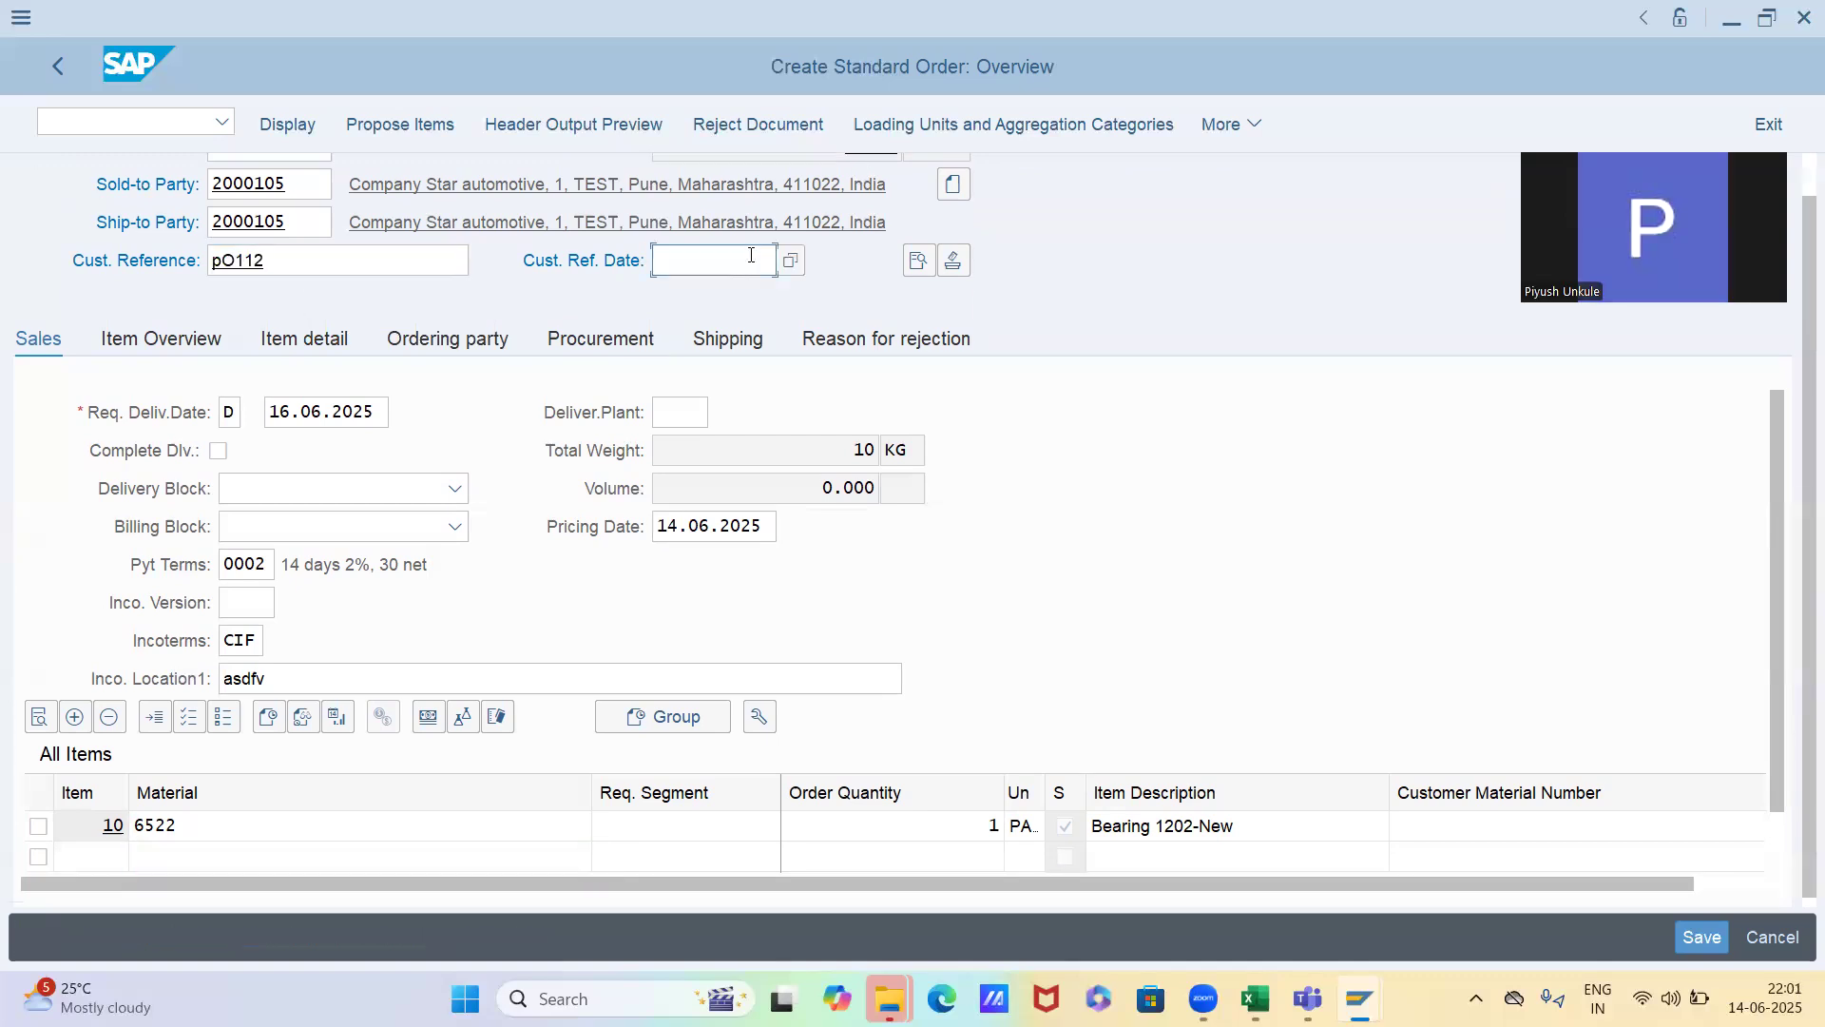
{"action": "type", "text": "1"}
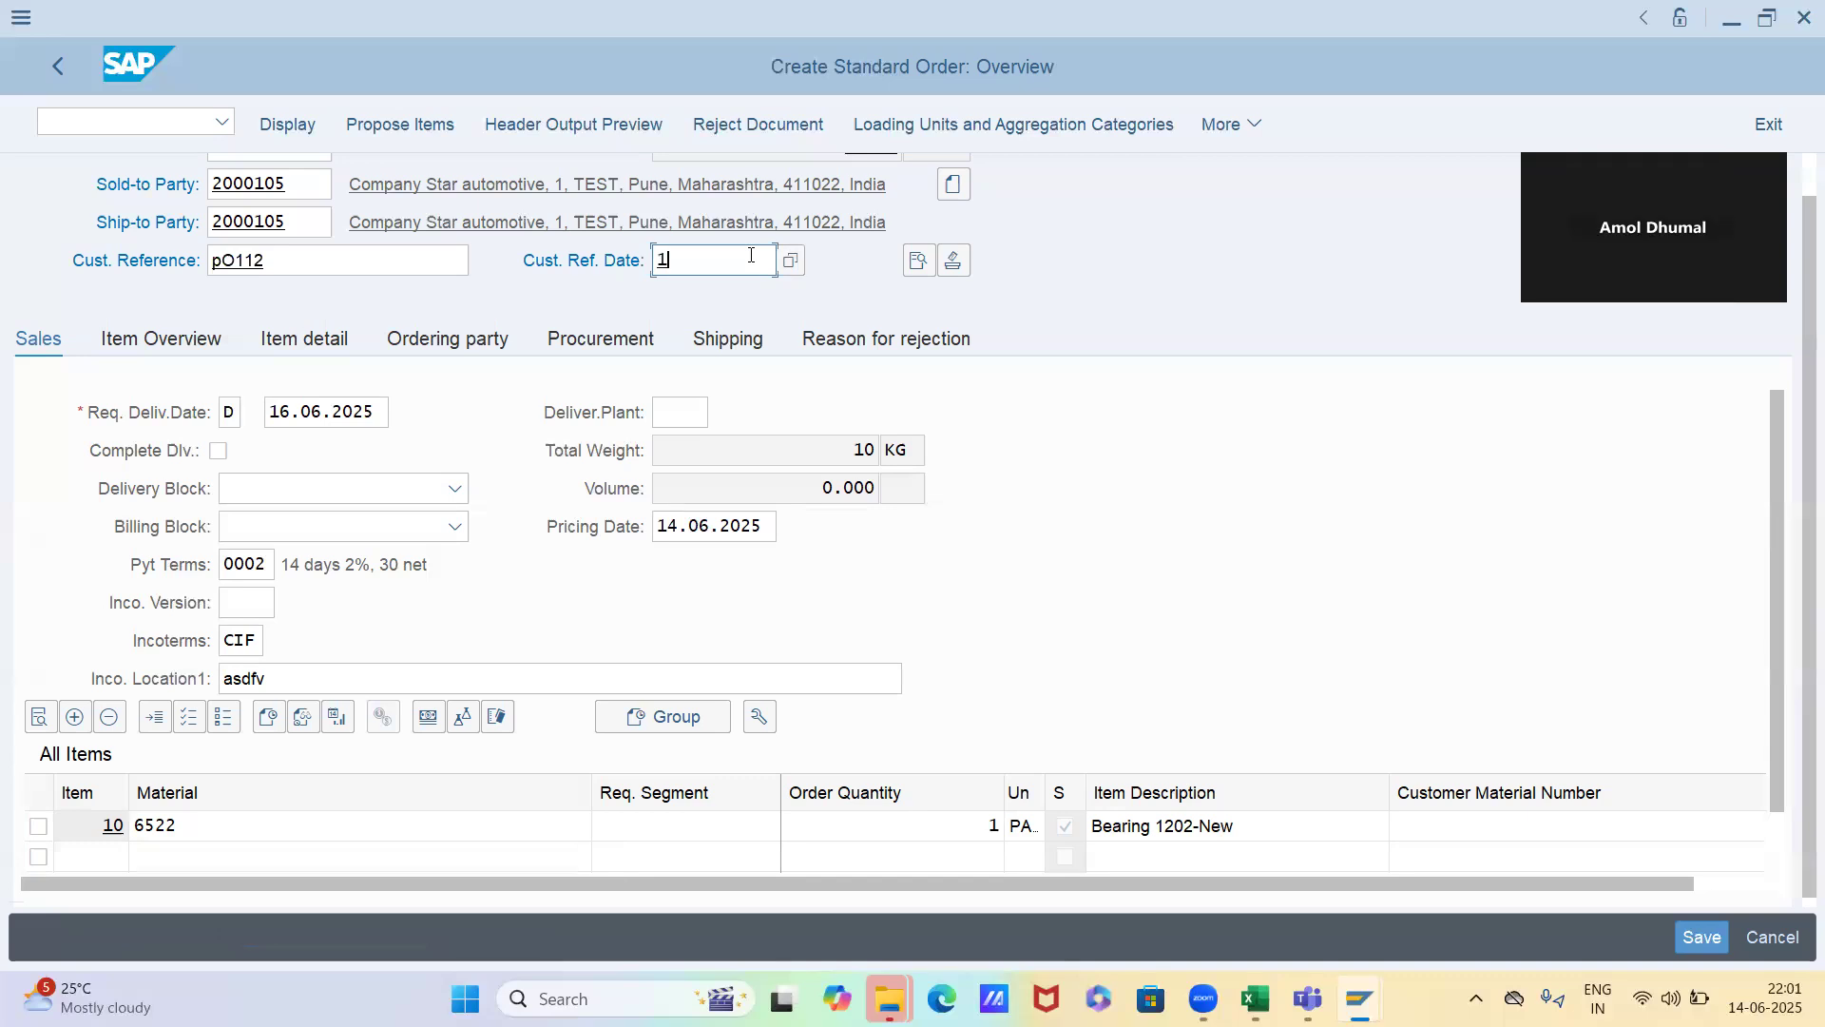
{"action": "type", "text": "3.06.2025"}
{"action": "key", "text": "Return"}
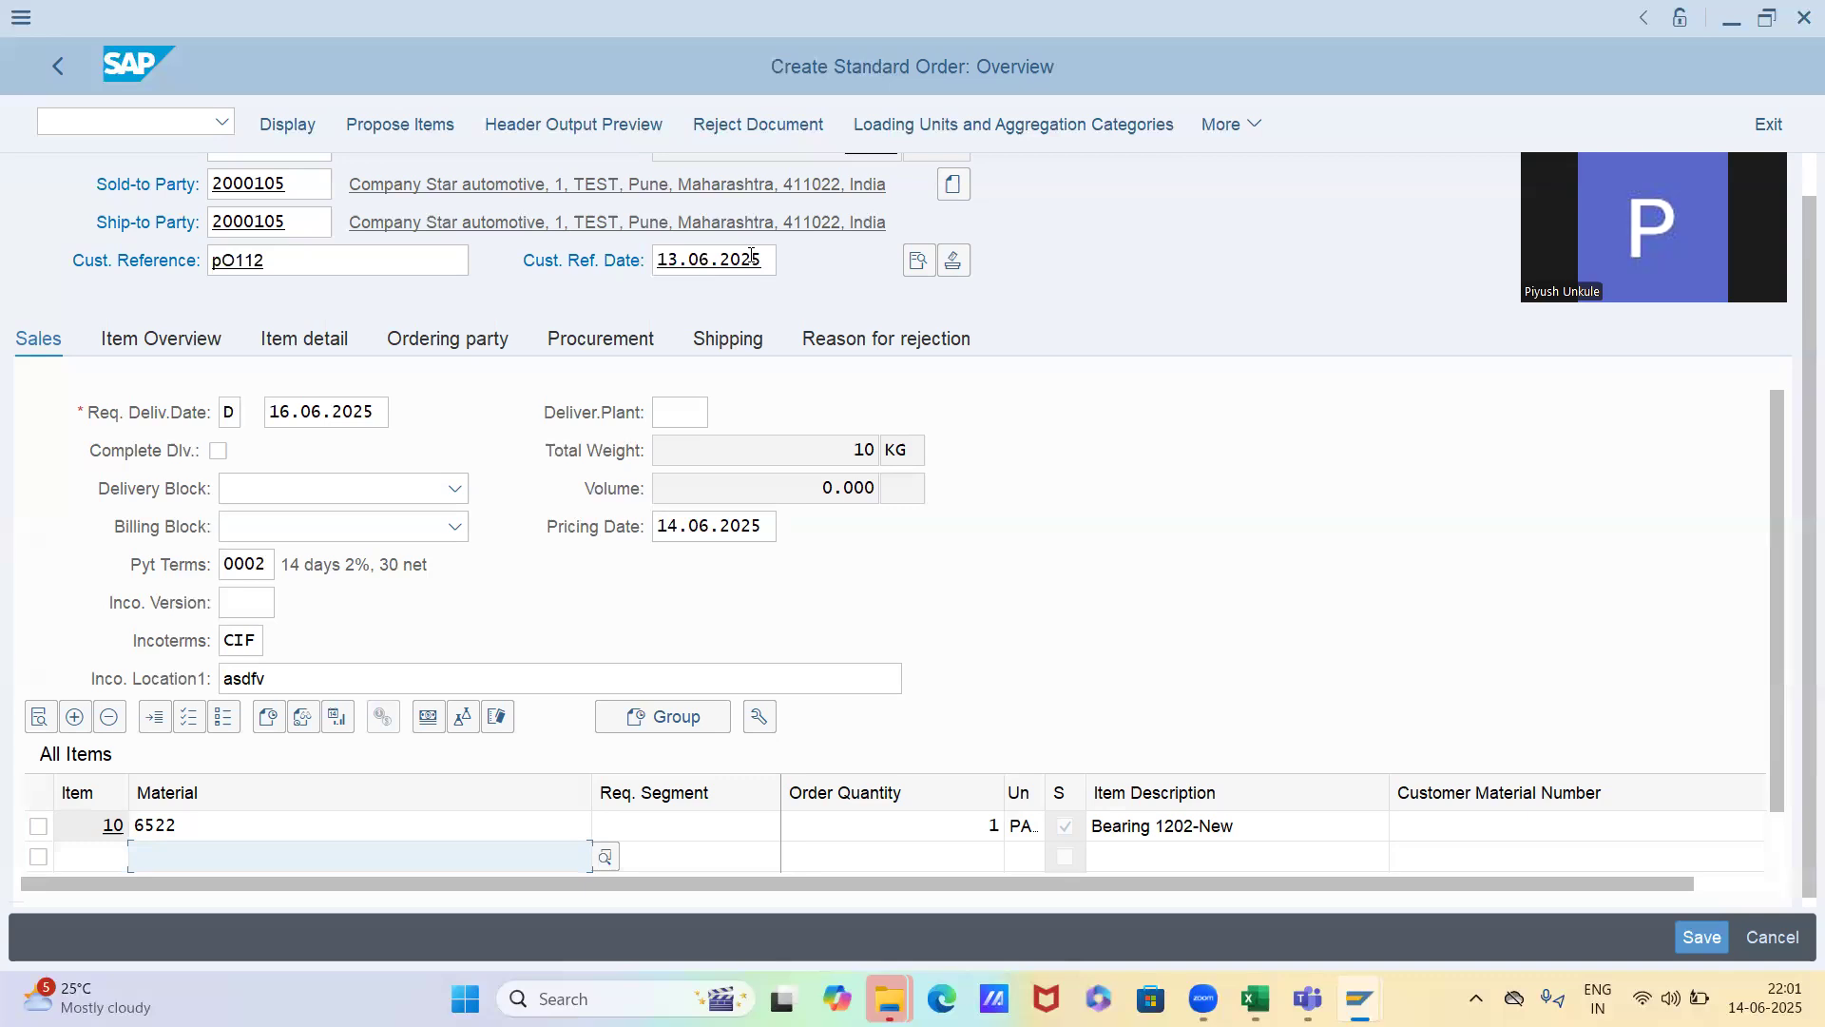
Check the order's pricing date, and set the valid-from date of material 6522's price record to 10.06.2025
{"action": "left_click", "coordinate": [678, 530]}
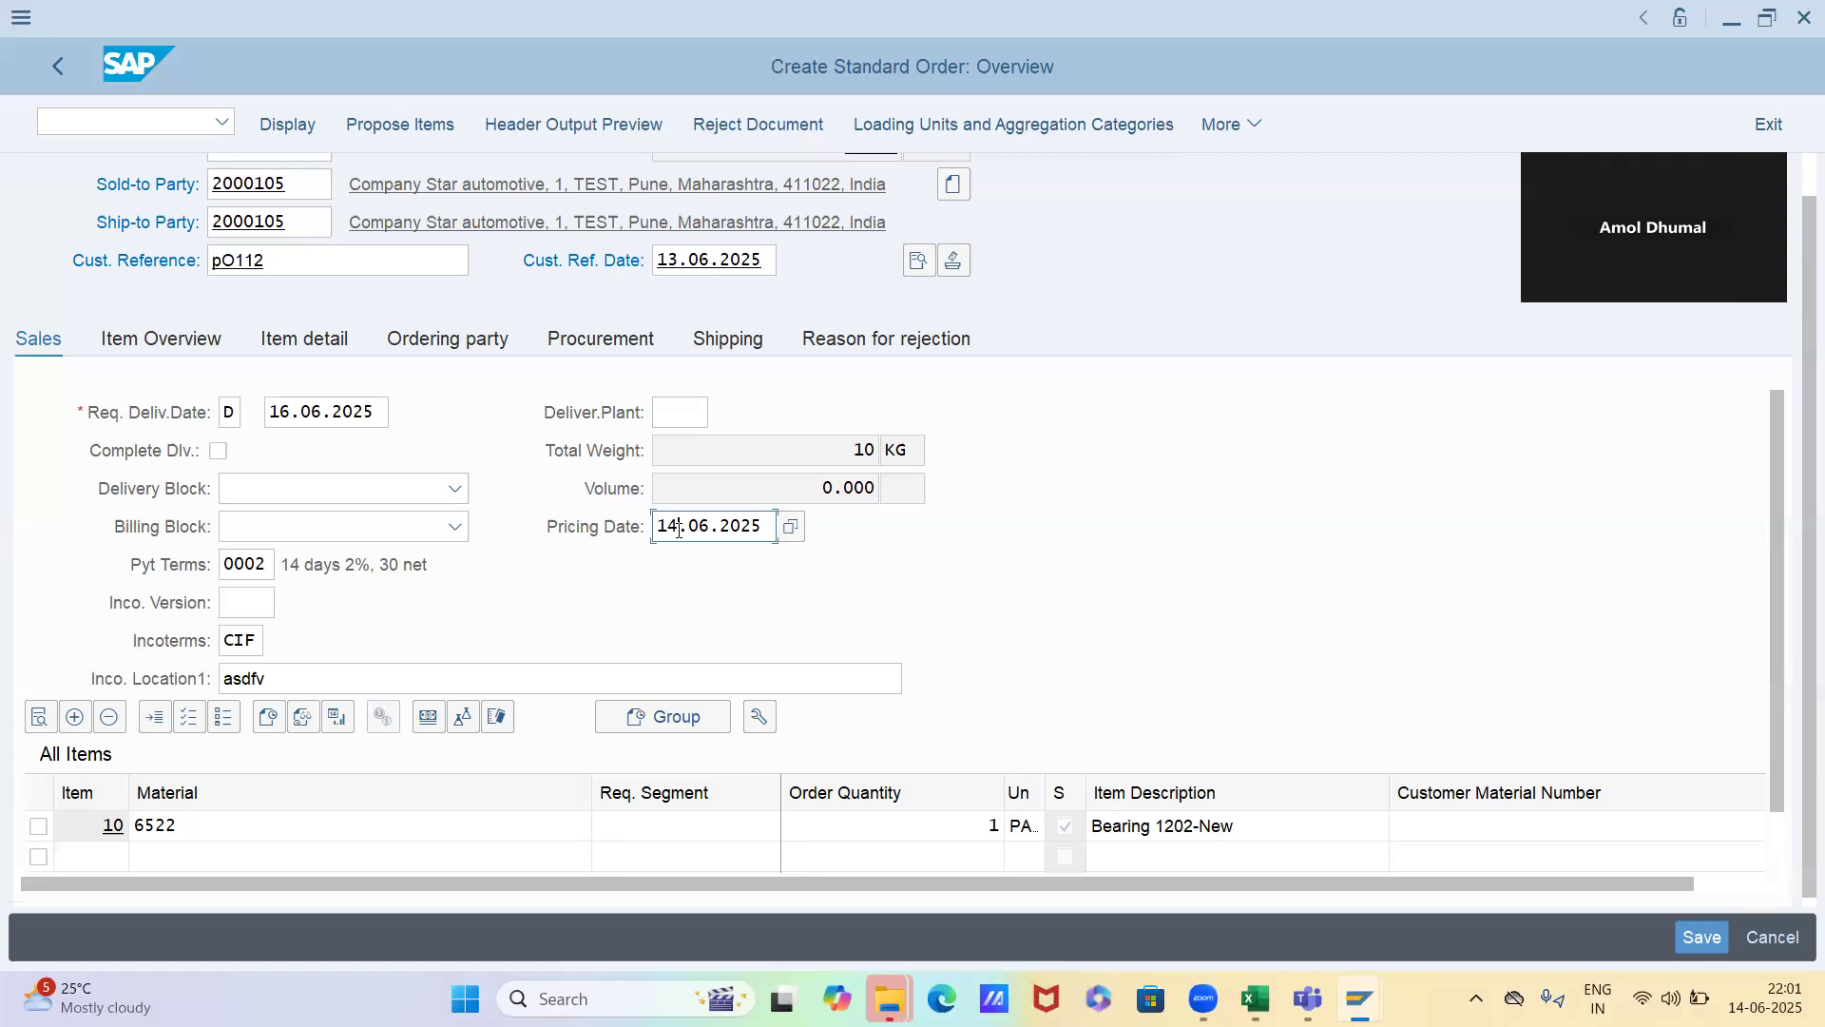
{"action": "key", "text": "alt+Tab"}
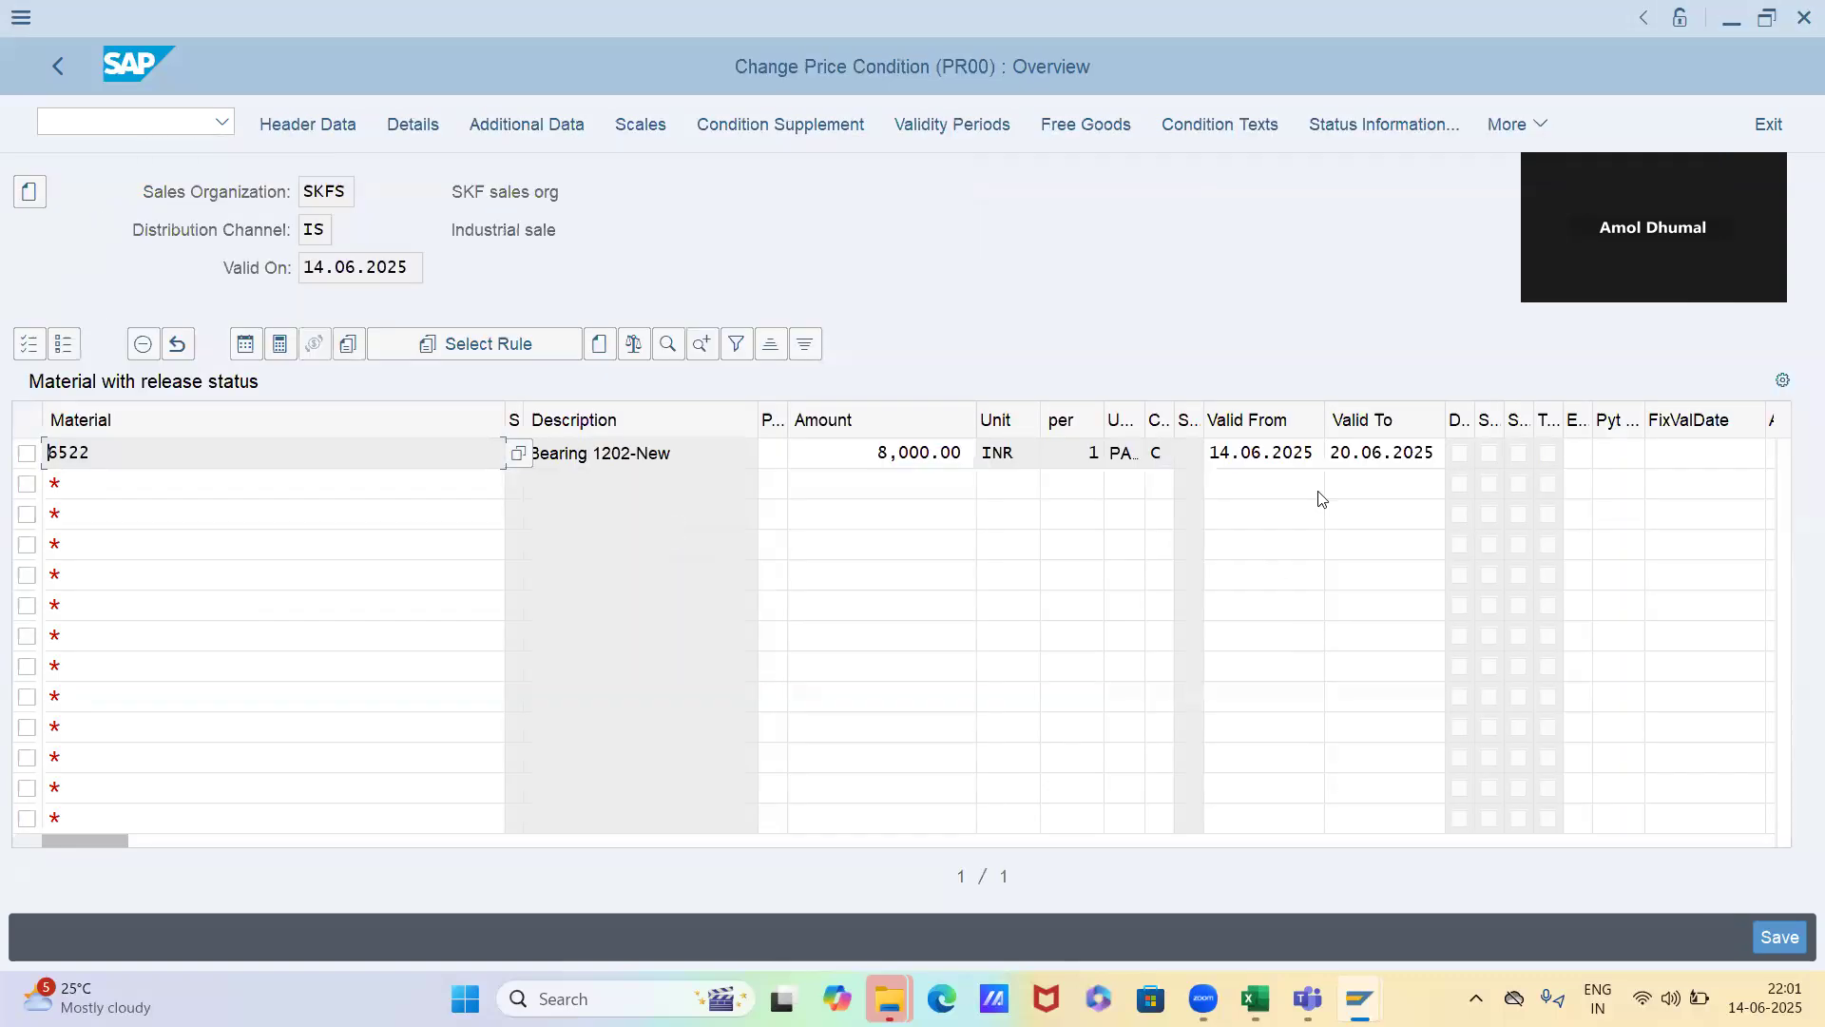
{"action": "left_click", "coordinate": [1216, 452]}
{"action": "key", "text": "shift+Right"}
{"action": "key", "text": "shift+Right"}
{"action": "type", "text": "10"}
{"action": "key", "text": "Tab"}
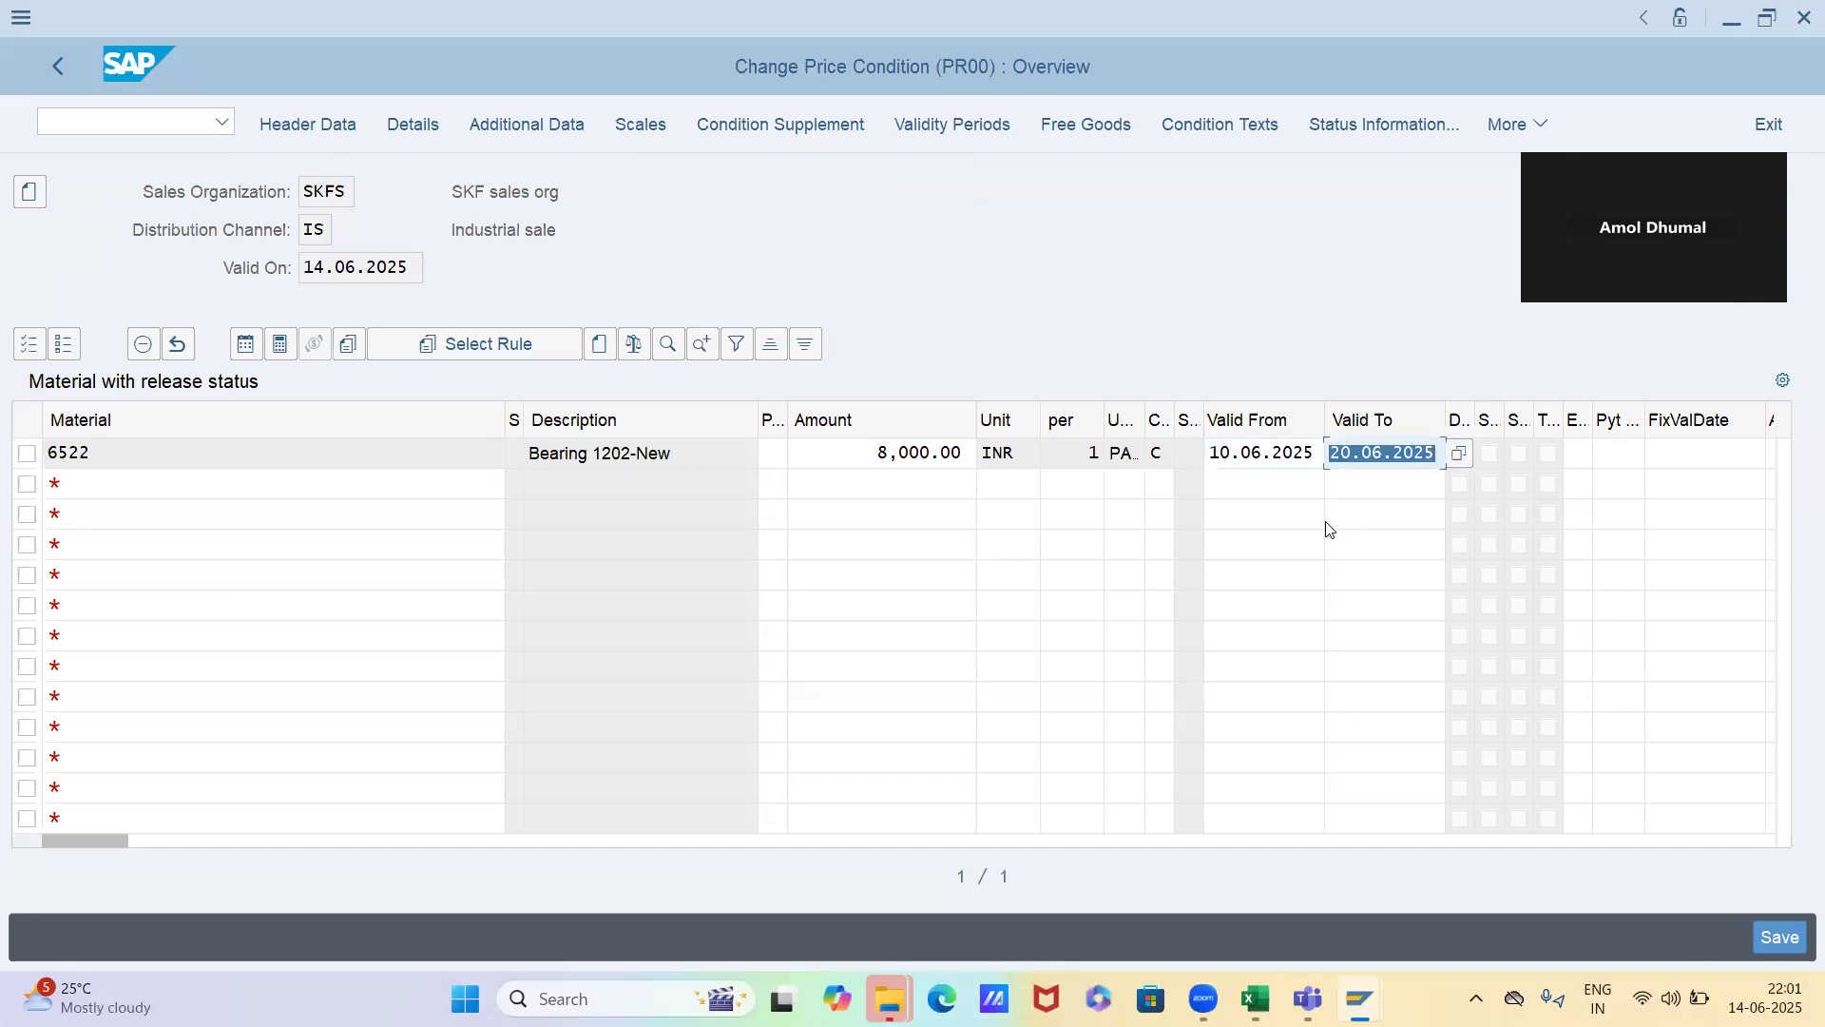
Set the valid-to date of material 6522's price record to 13.06.2025
{"action": "key", "text": "Left"}
{"action": "key", "text": "Left"}
{"action": "key", "text": "shift+Right"}
{"action": "key", "text": "shift+Right"}
{"action": "type", "text": "13"}
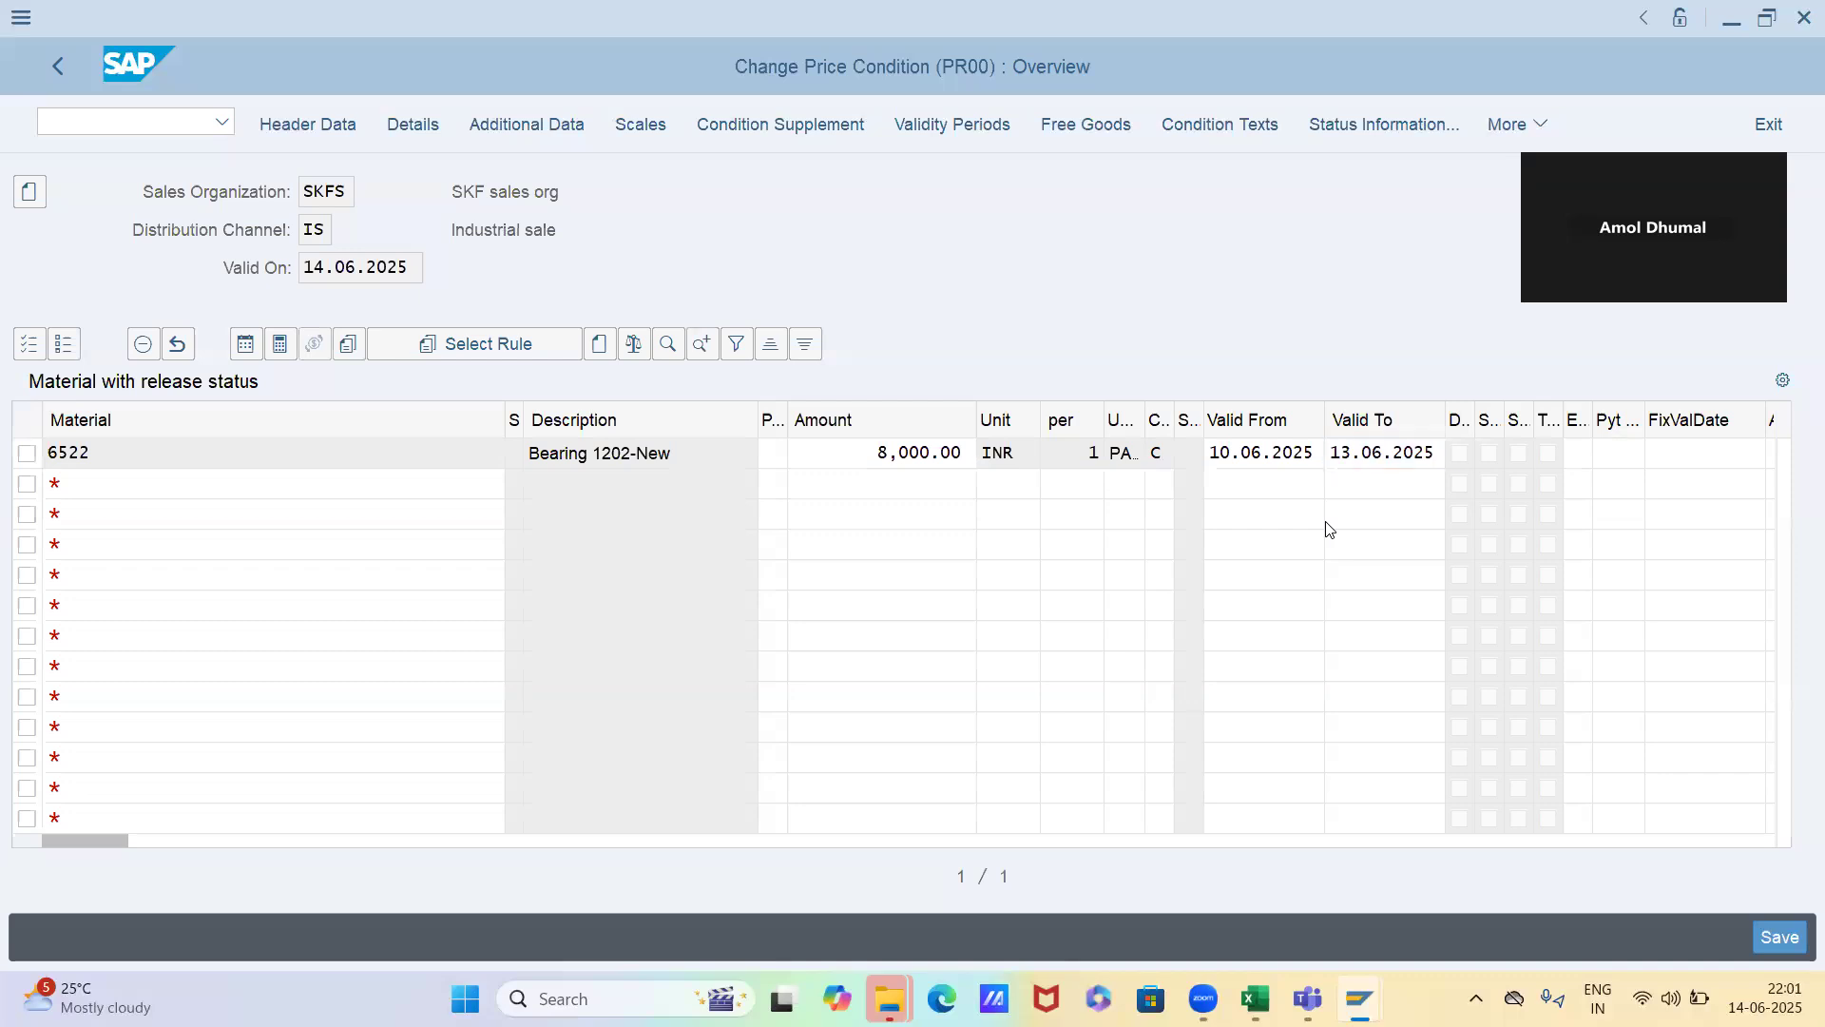
{"action": "key", "text": "Return"}
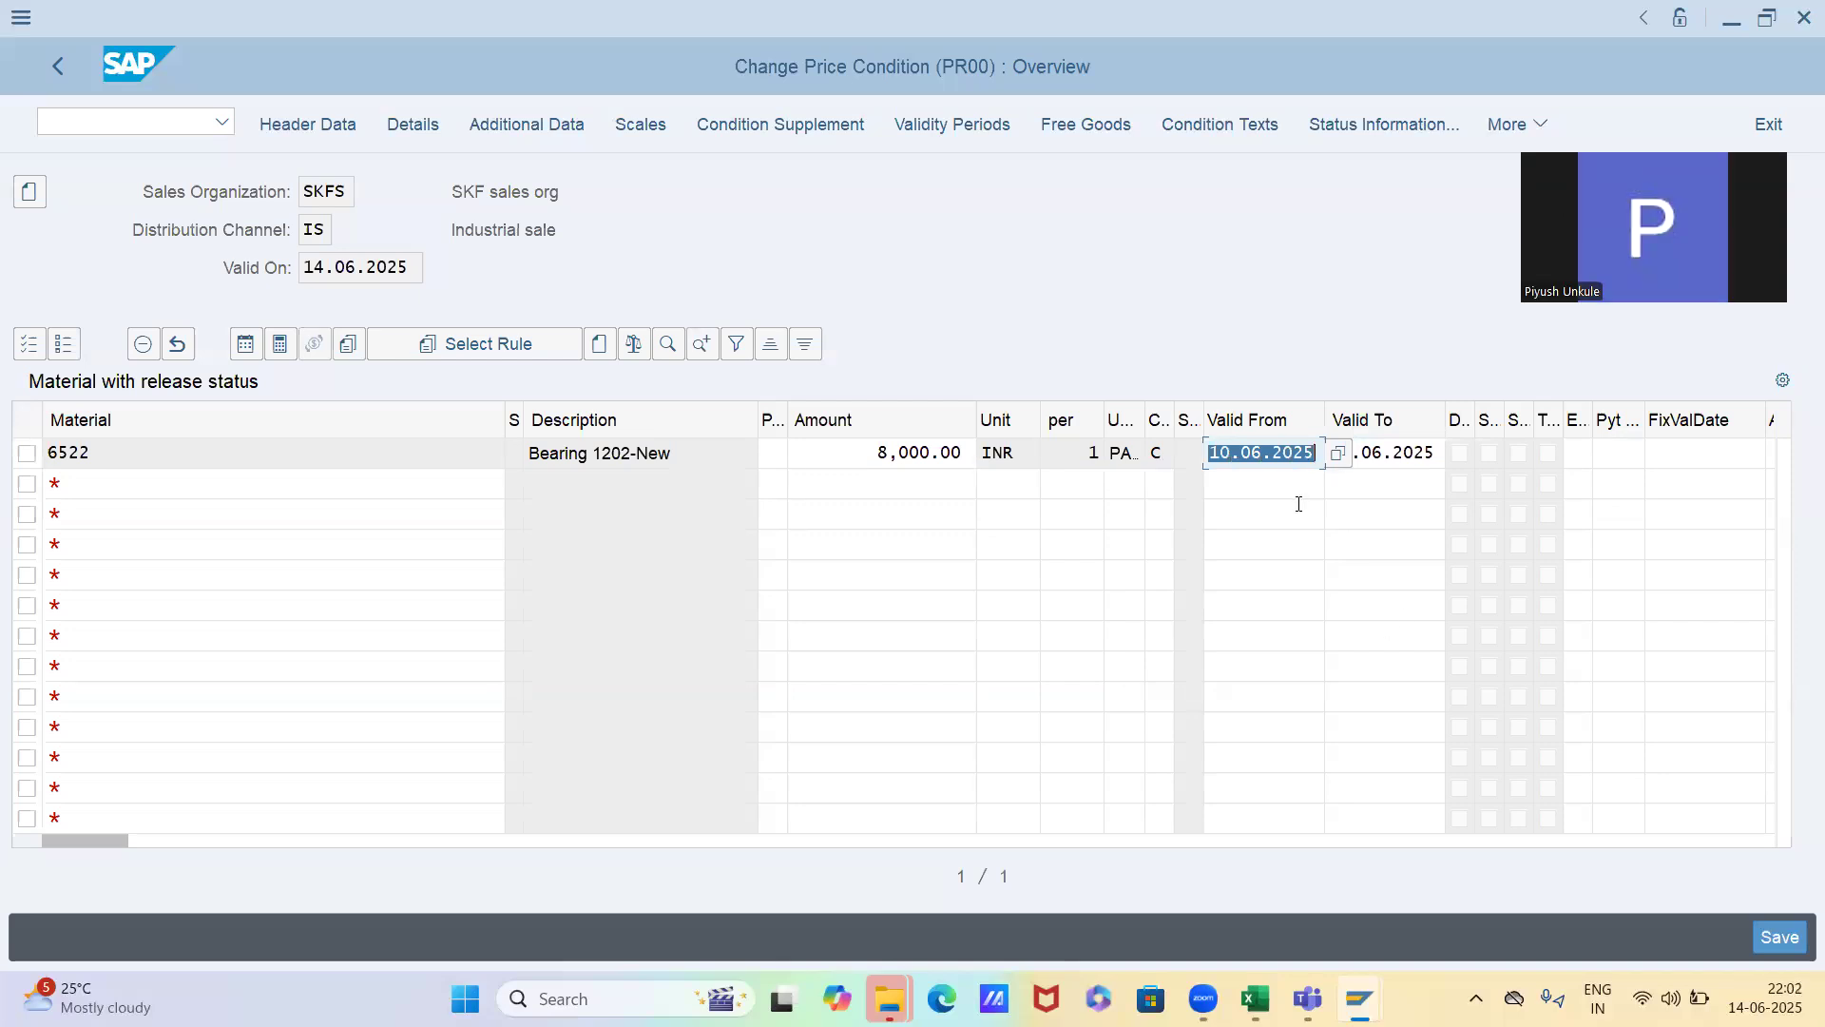
{"action": "left_click", "coordinate": [1295, 492]}
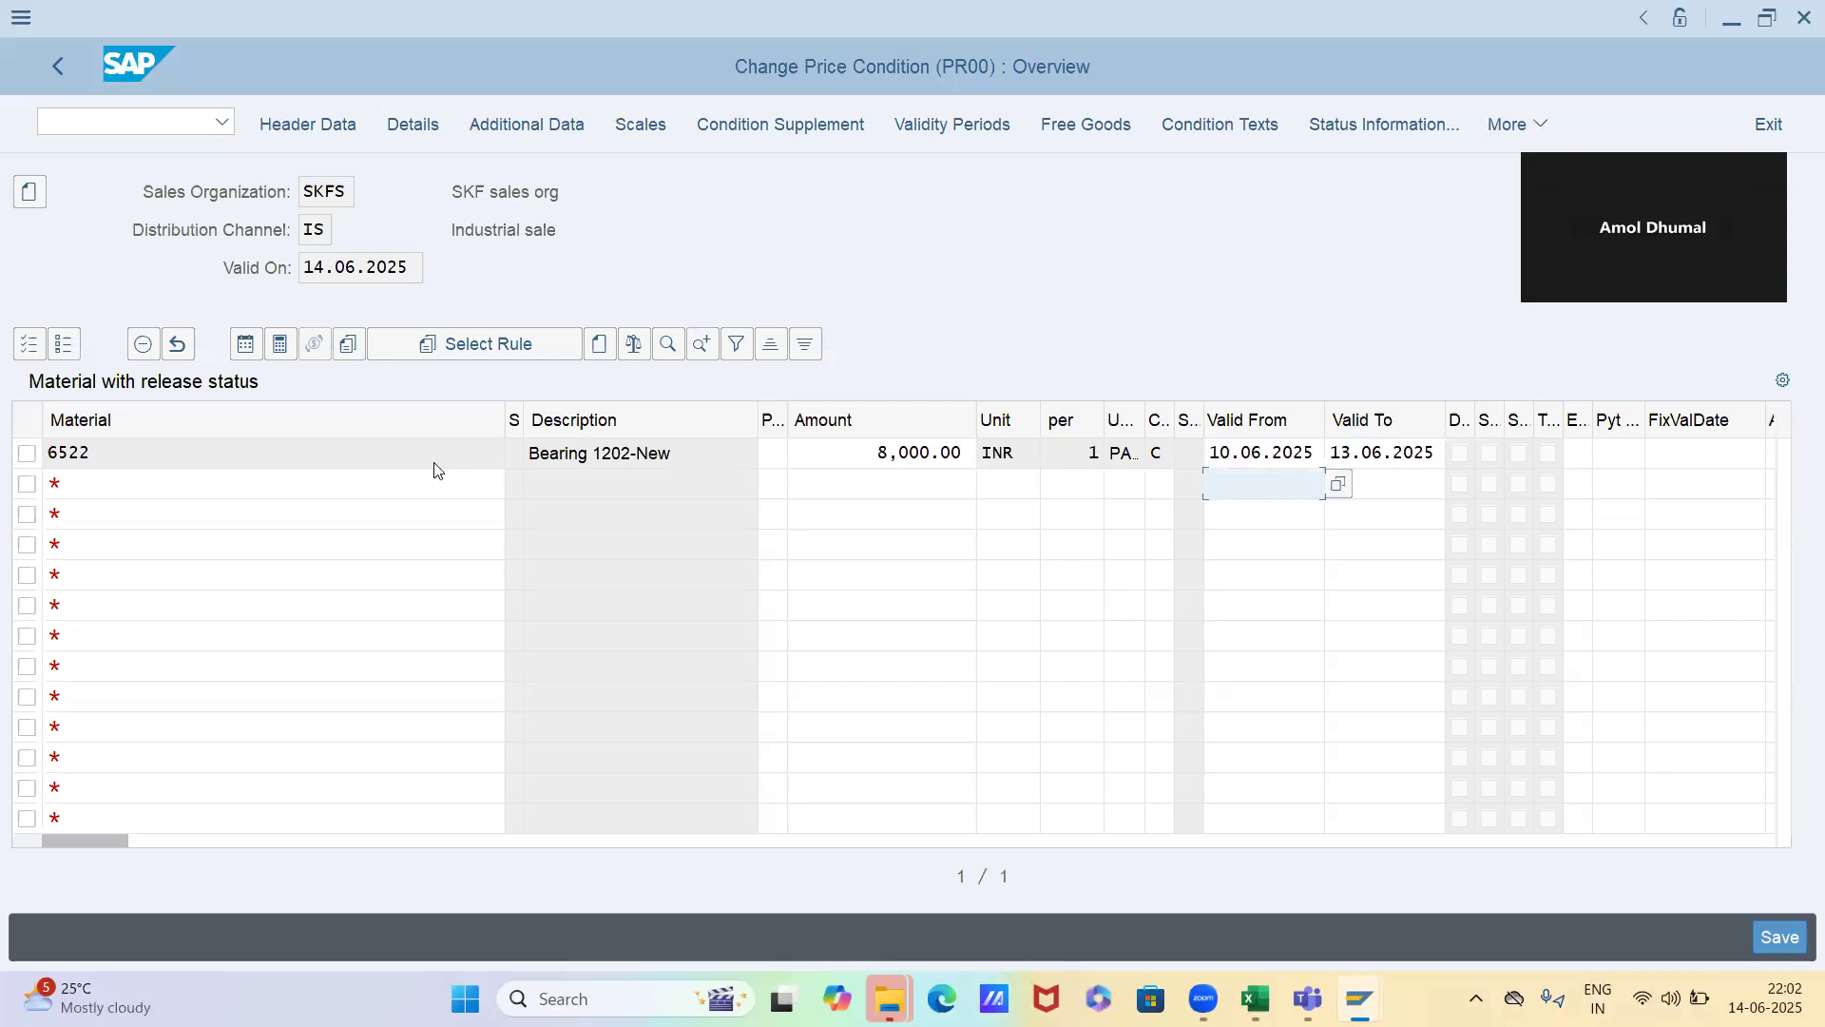
Try to add a second price record below the existing one with an amount of 12000, and begin its valid-from date
{"action": "left_click", "coordinate": [352, 485]}
{"action": "type", "text": "652"}
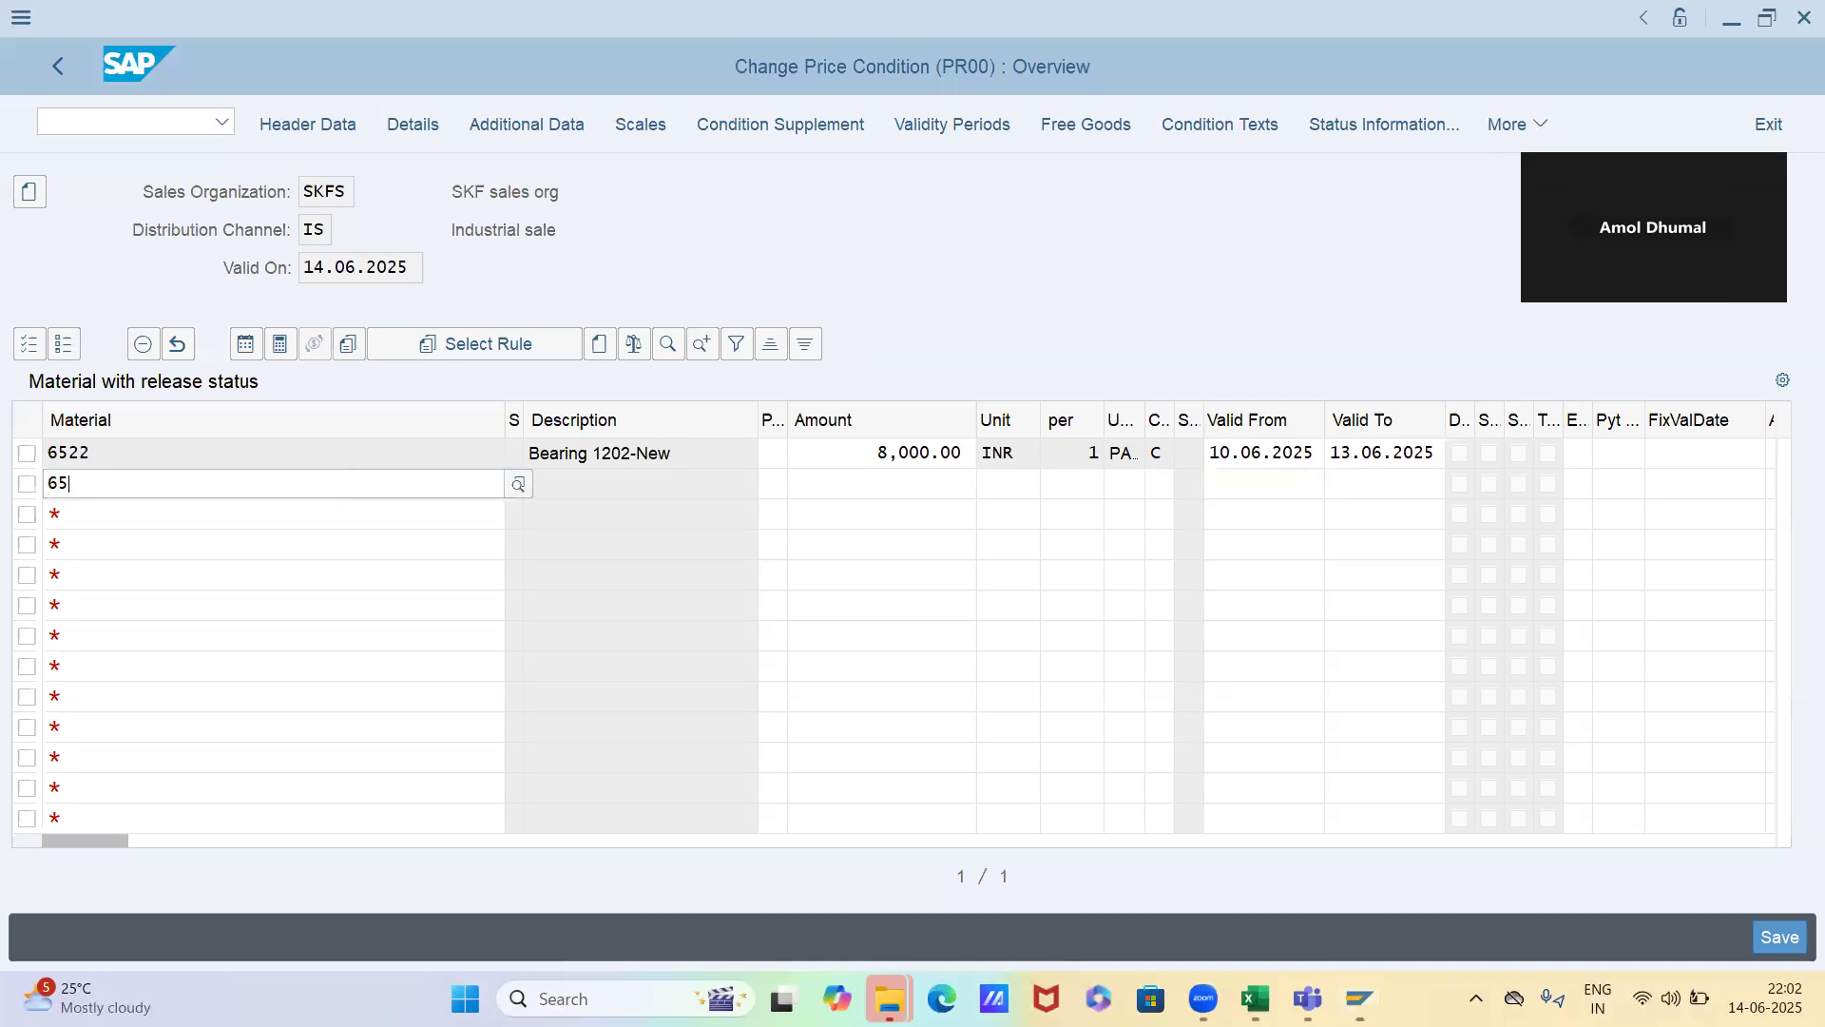
{"action": "key", "text": "Tab"}
{"action": "type", "text": "12000"}
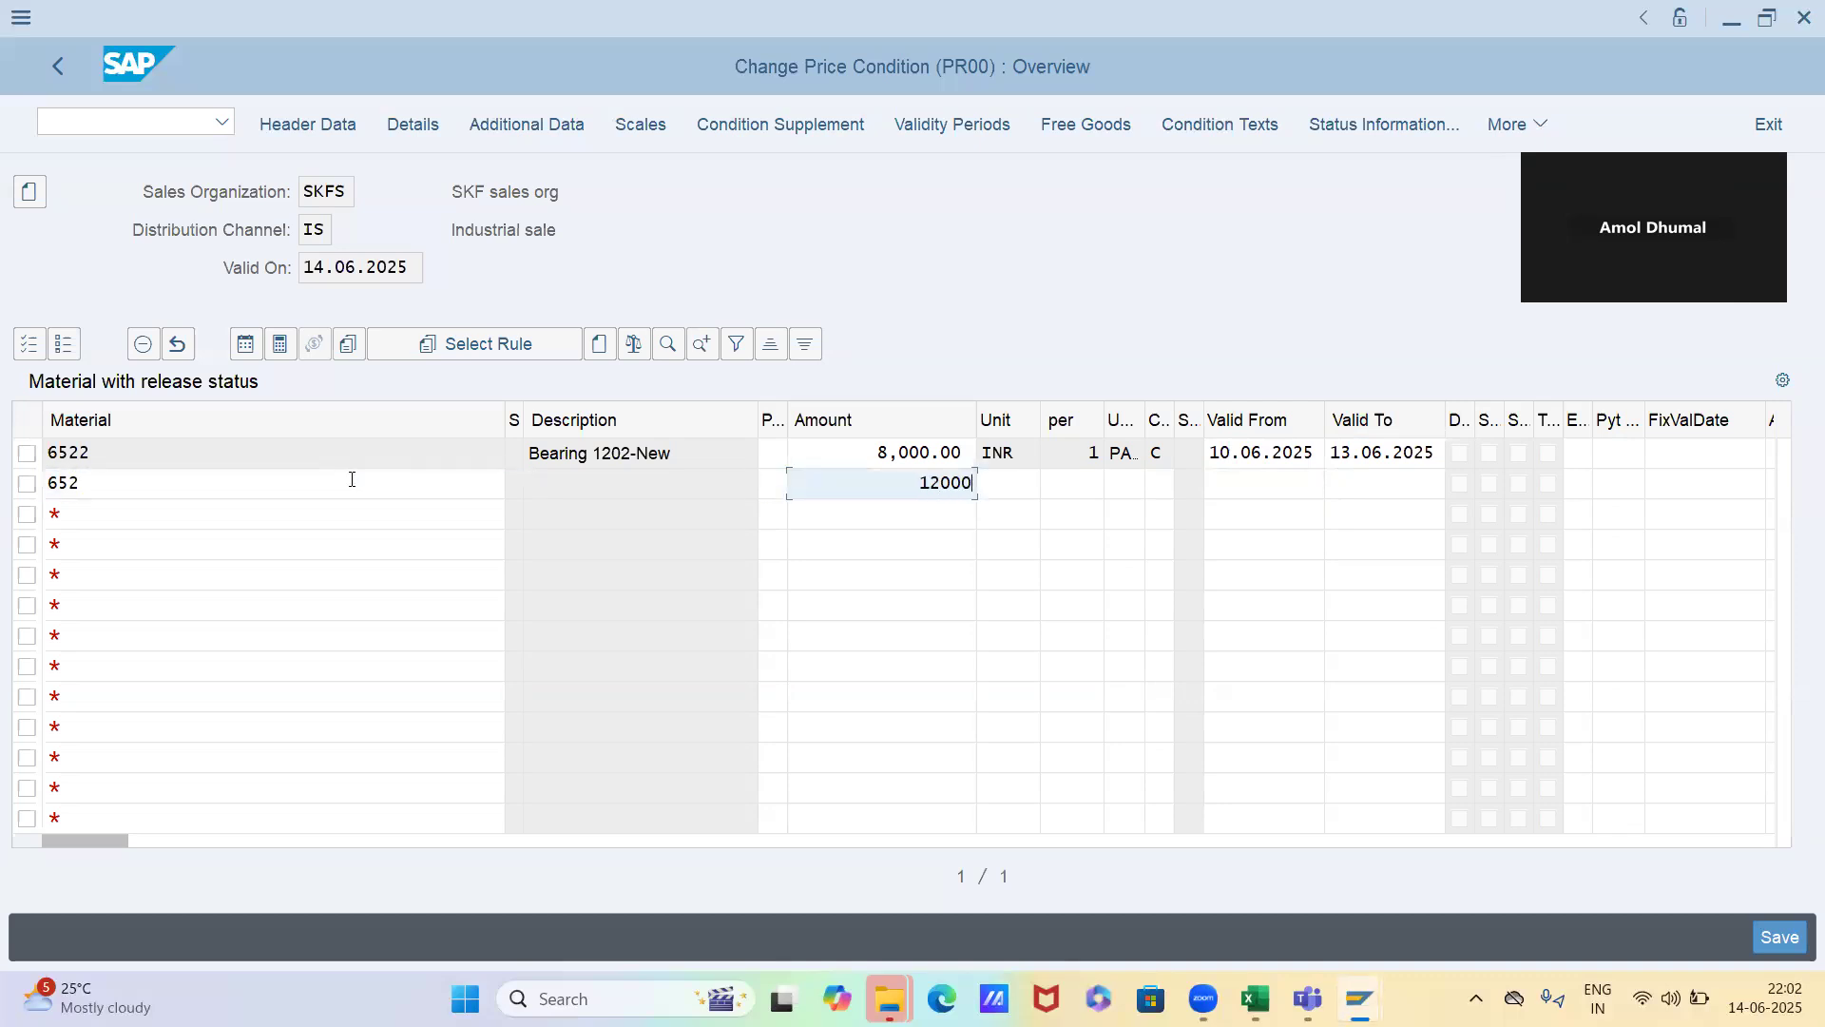
{"action": "key", "text": "Tab"}
Correct the second record's material to 6522, complete its valid-from date as 140625, and submit the line
{"action": "key", "text": "Tab"}
{"action": "key", "text": "Tab"}
{"action": "key", "text": "Tab"}
{"action": "key", "text": "Tab"}
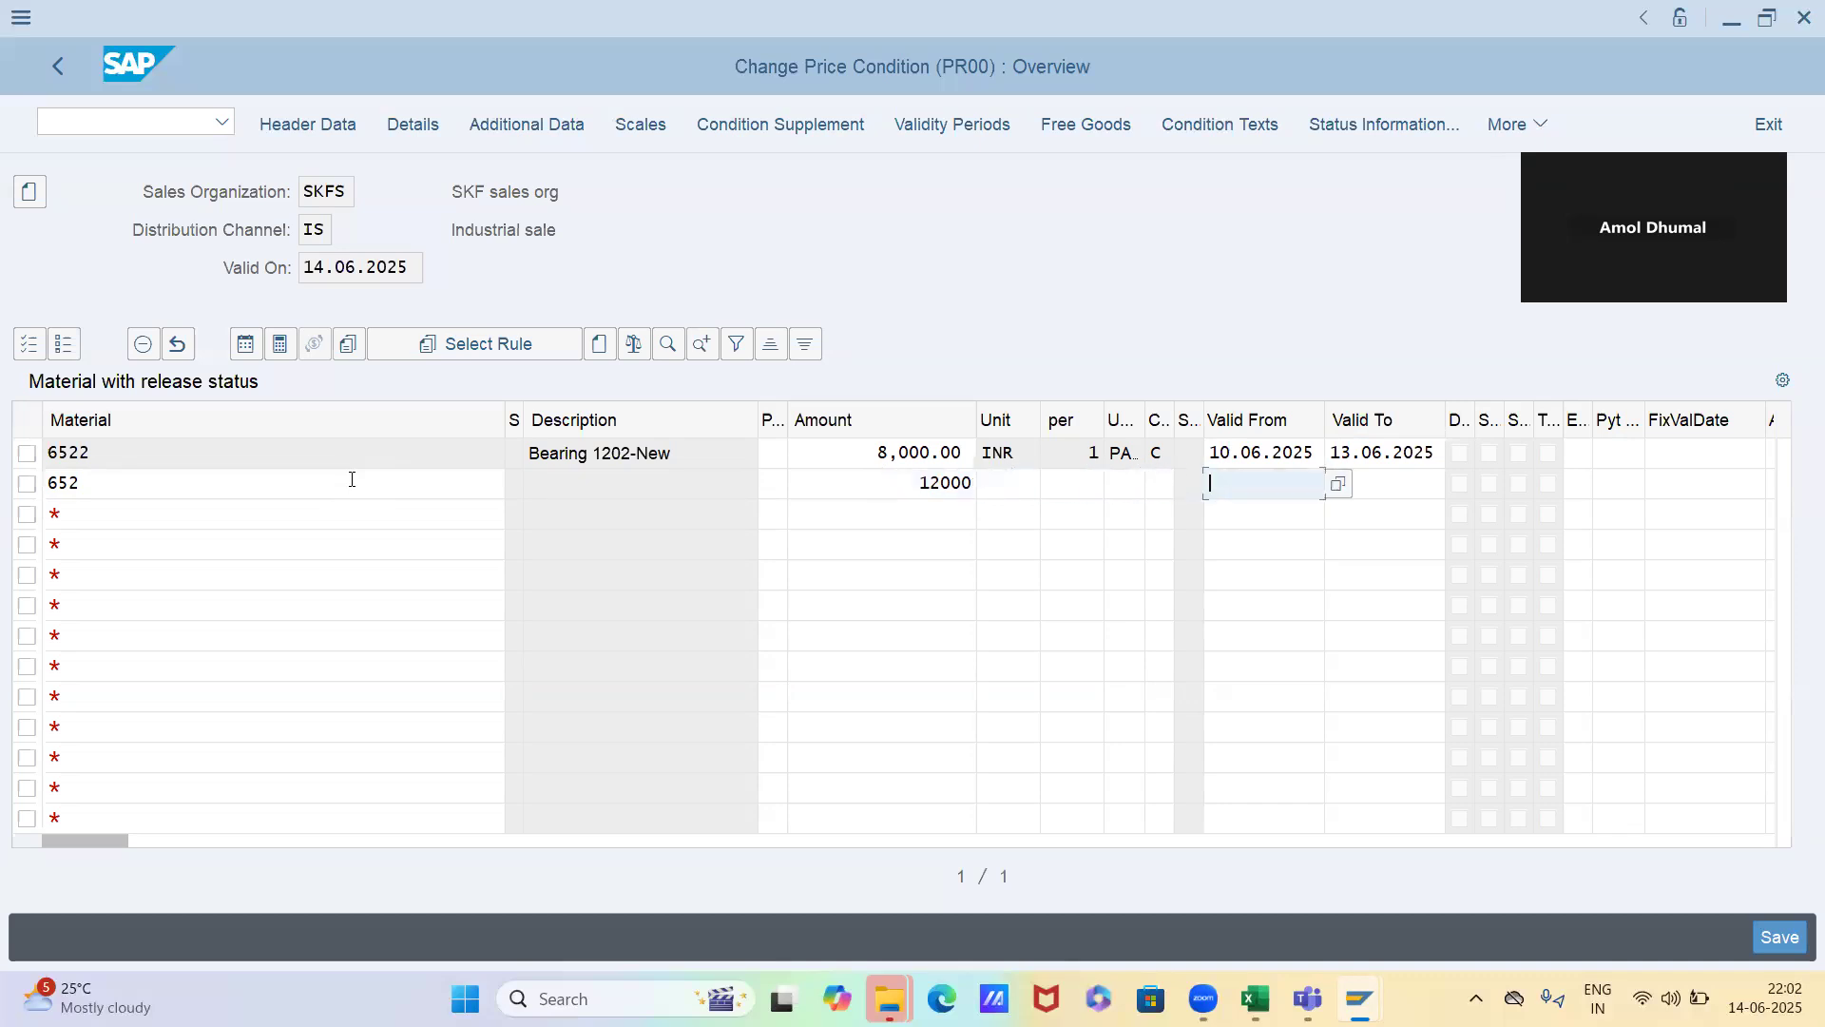
{"action": "type", "text": "1406"}
{"action": "left_click", "coordinate": [344, 482]}
{"action": "type", "text": "2"}
{"action": "key", "text": "Tab"}
{"action": "key", "text": "Tab"}
{"action": "key", "text": "Tab"}
{"action": "key", "text": "Tab"}
{"action": "key", "text": "Tab"}
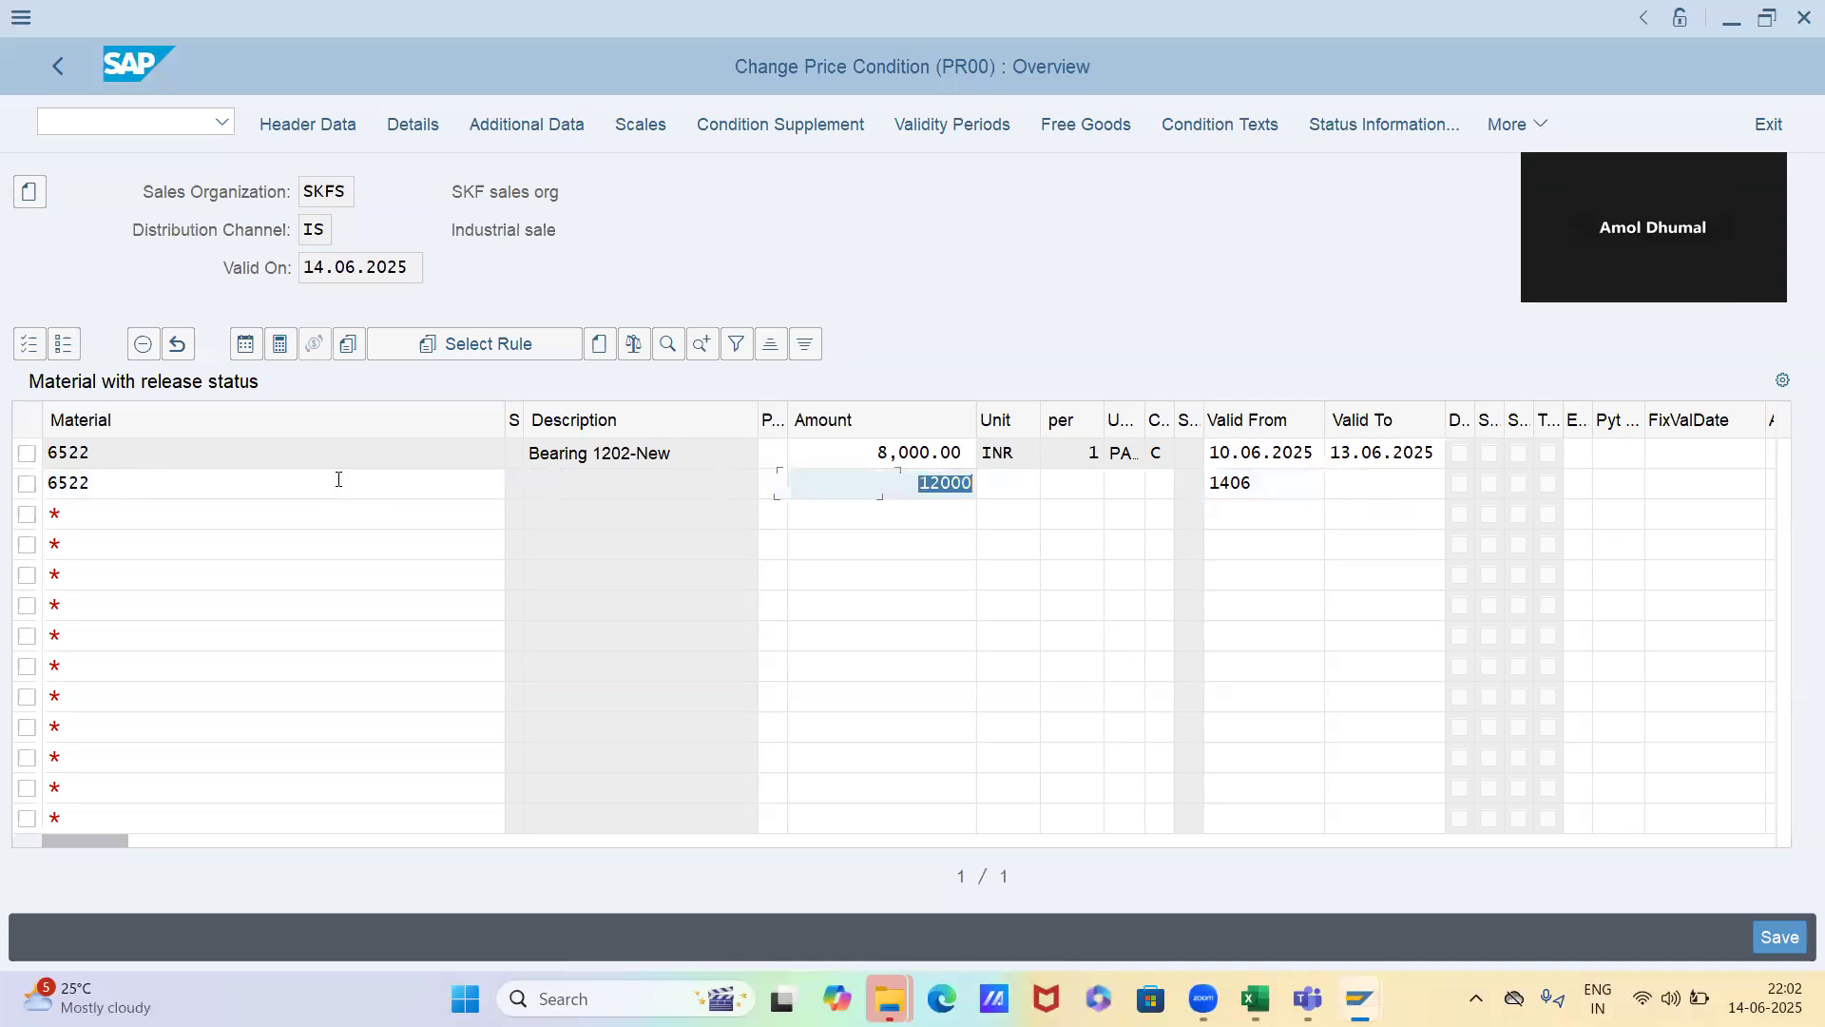
{"action": "key", "text": "Tab"}
{"action": "key", "text": "Tab"}
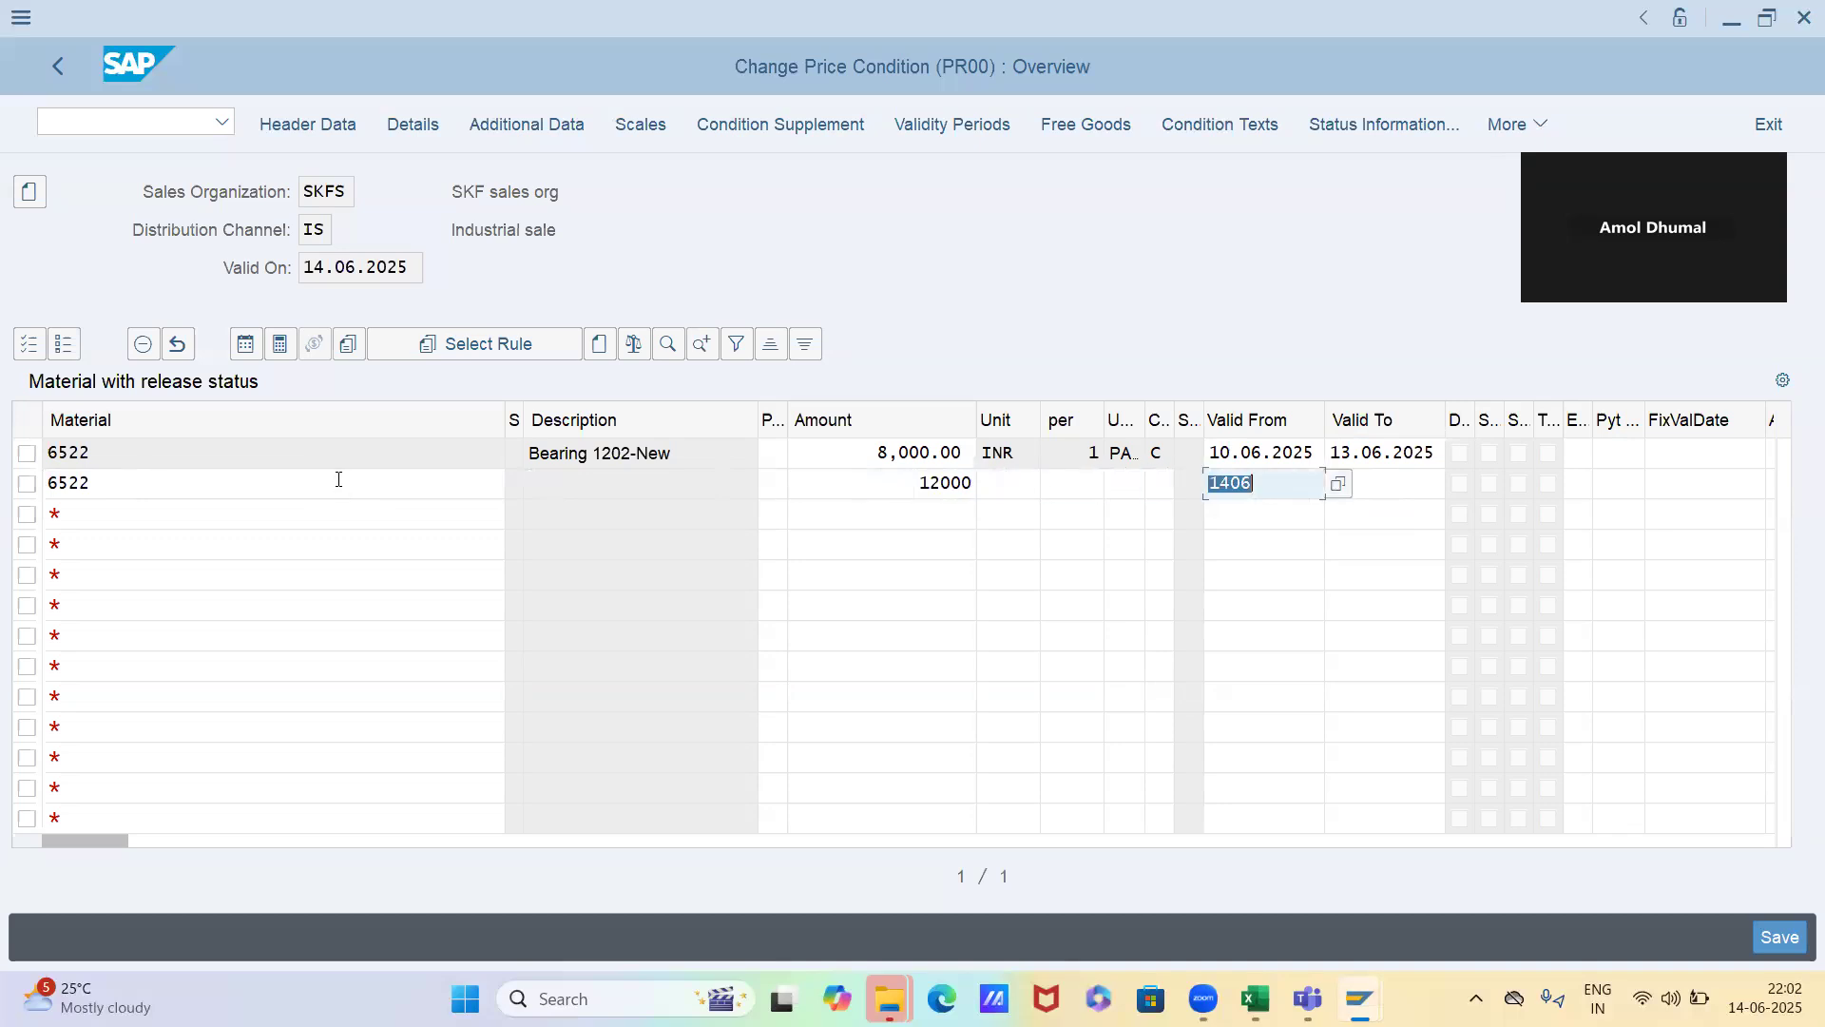
{"action": "key", "text": "End"}
{"action": "type", "text": "25"}
{"action": "key", "text": "Tab"}
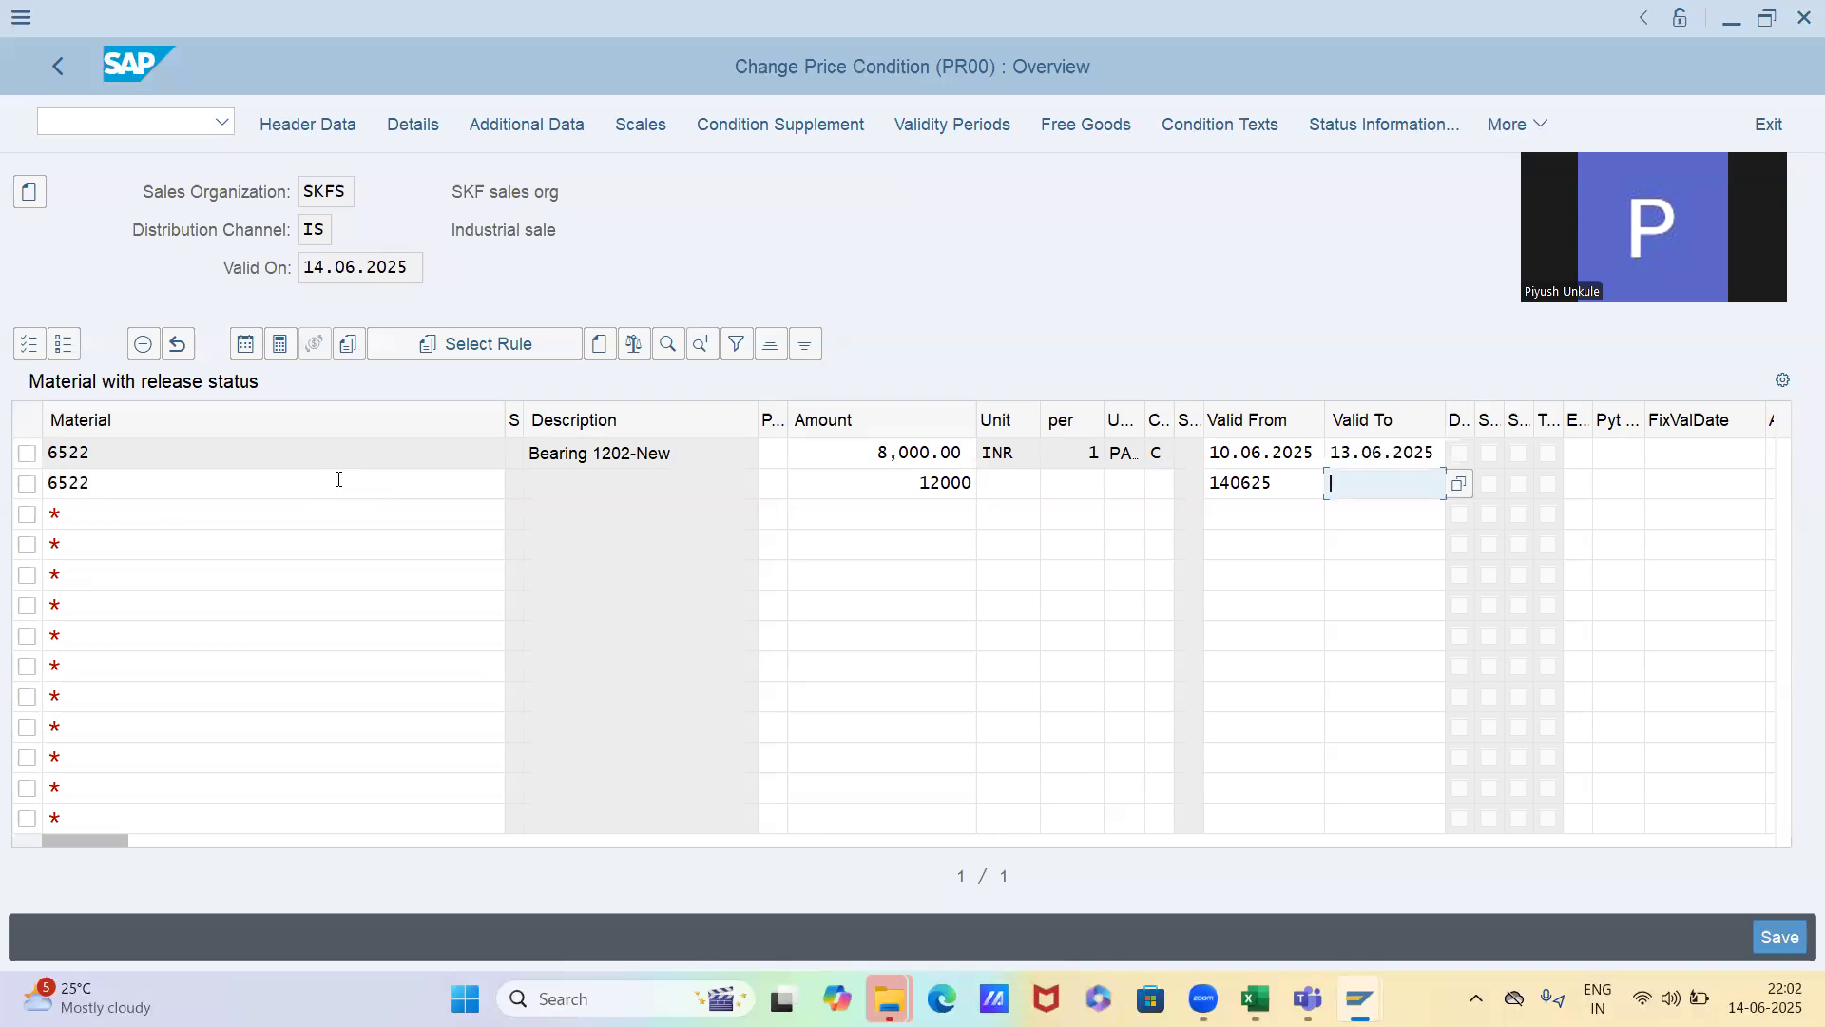
{"action": "key", "text": "Return"}
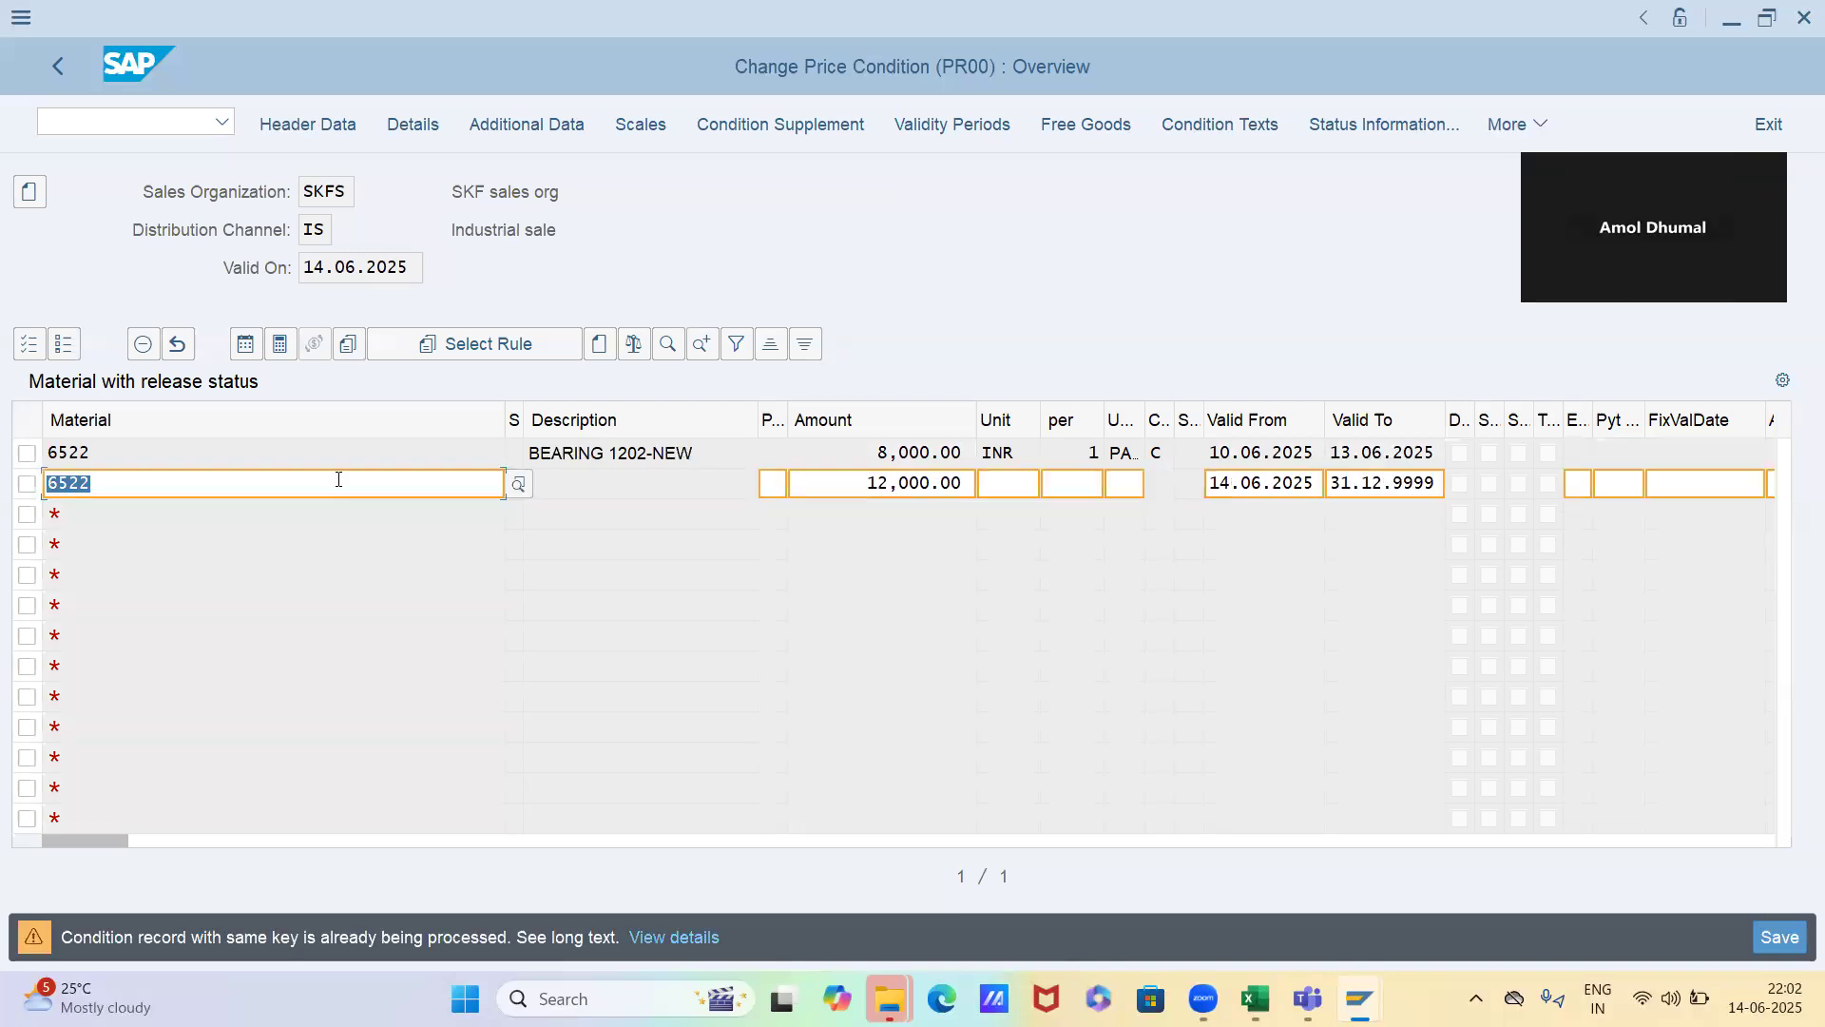
{"action": "key", "text": "Return"}
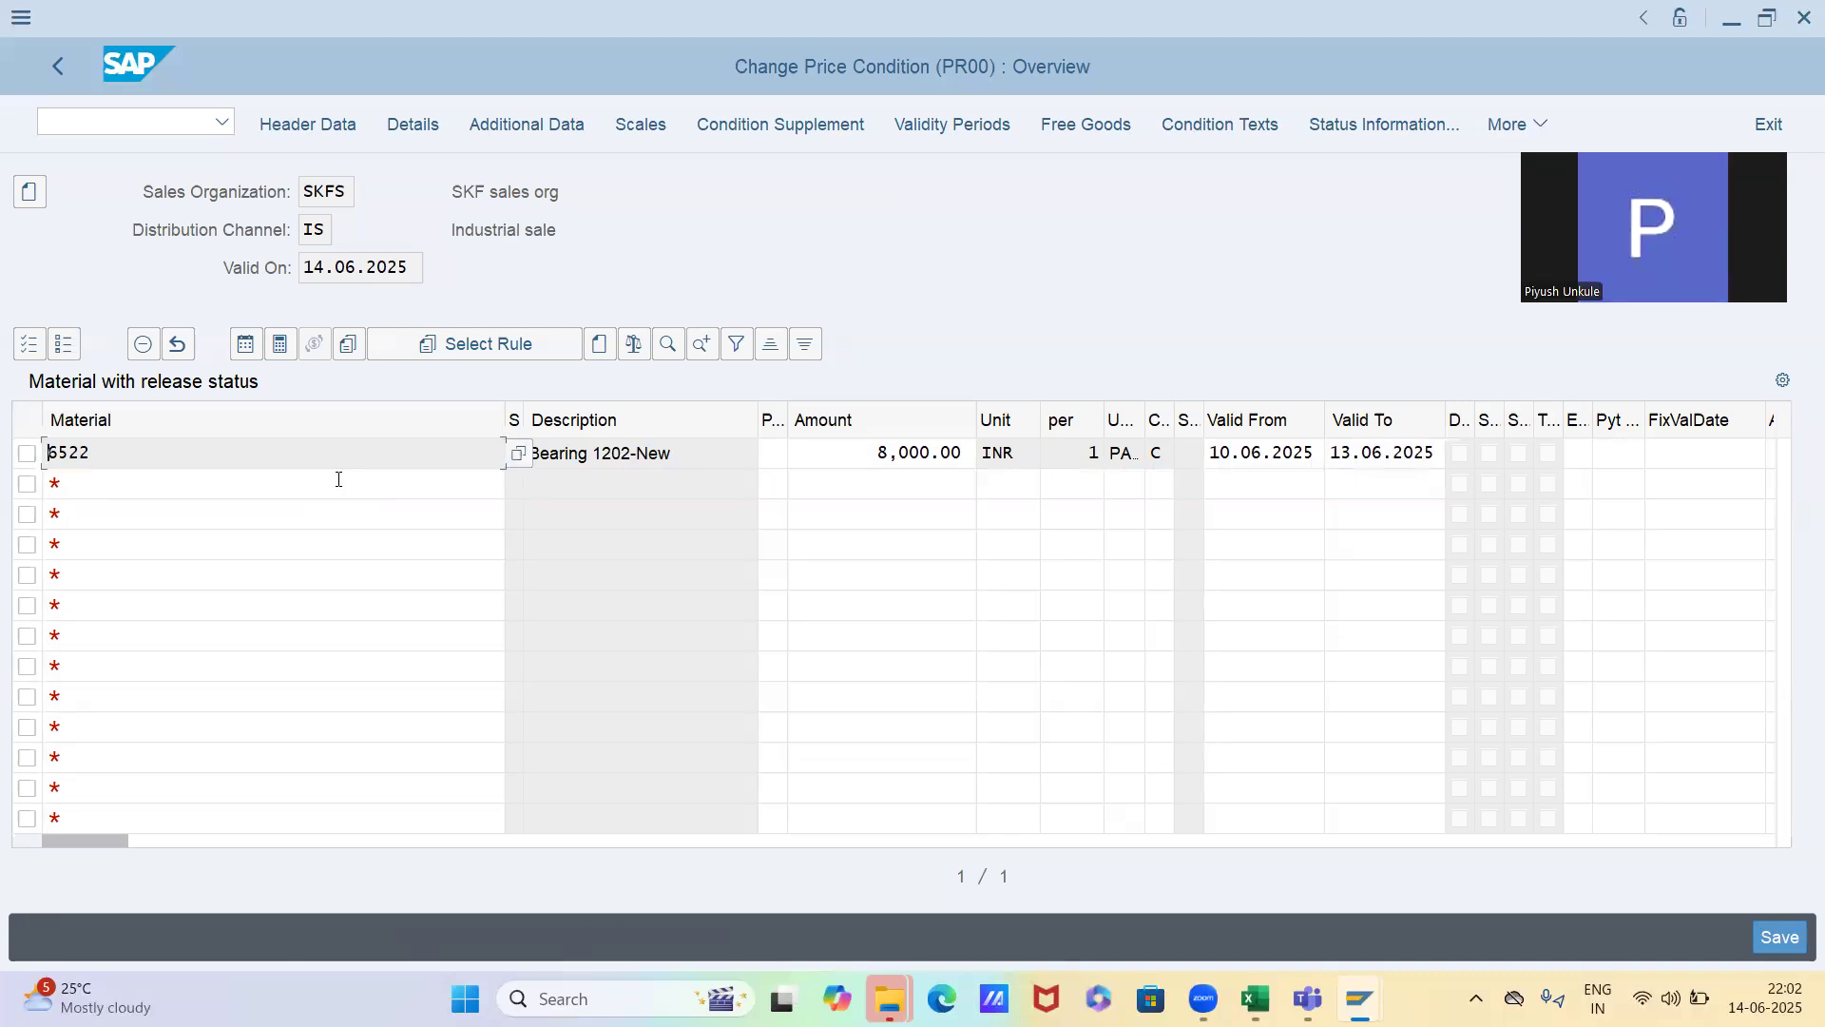
Save the changed price record and rerun the selection for material 6522 valid on 14.06.2025
{"action": "key", "text": "ctrl+s"}
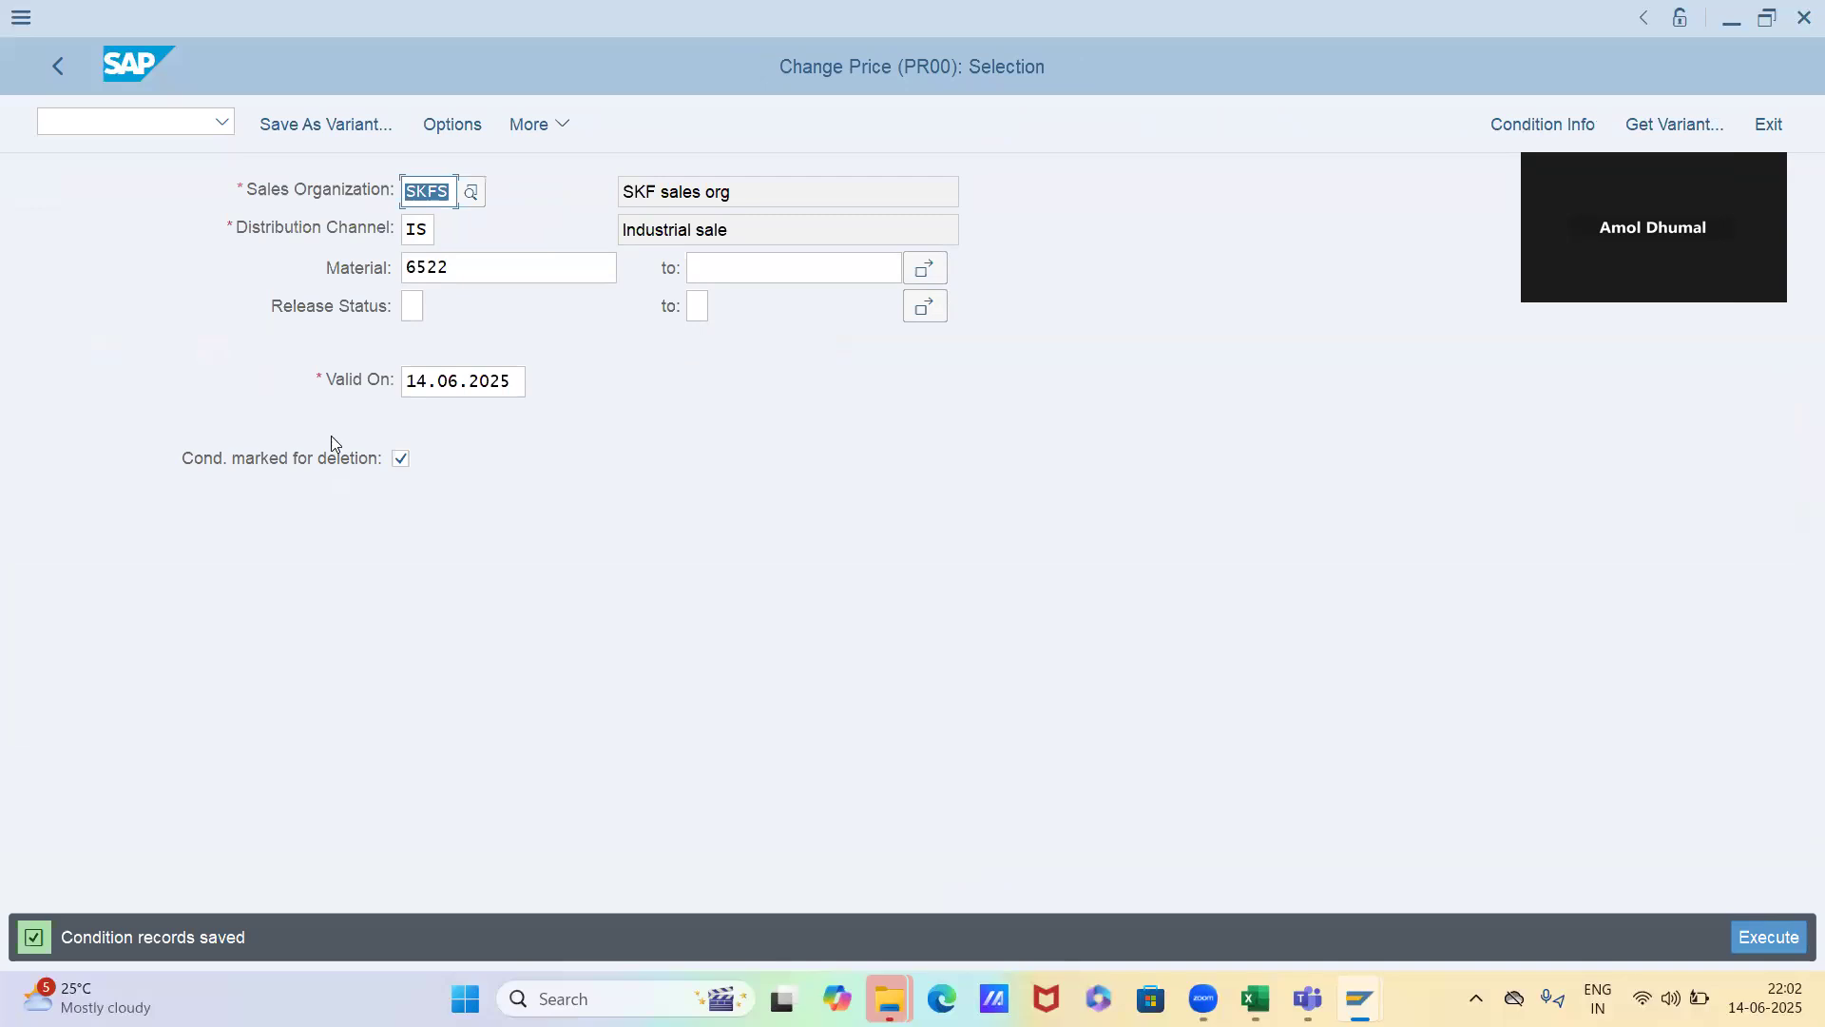
{"action": "left_click", "coordinate": [412, 379]}
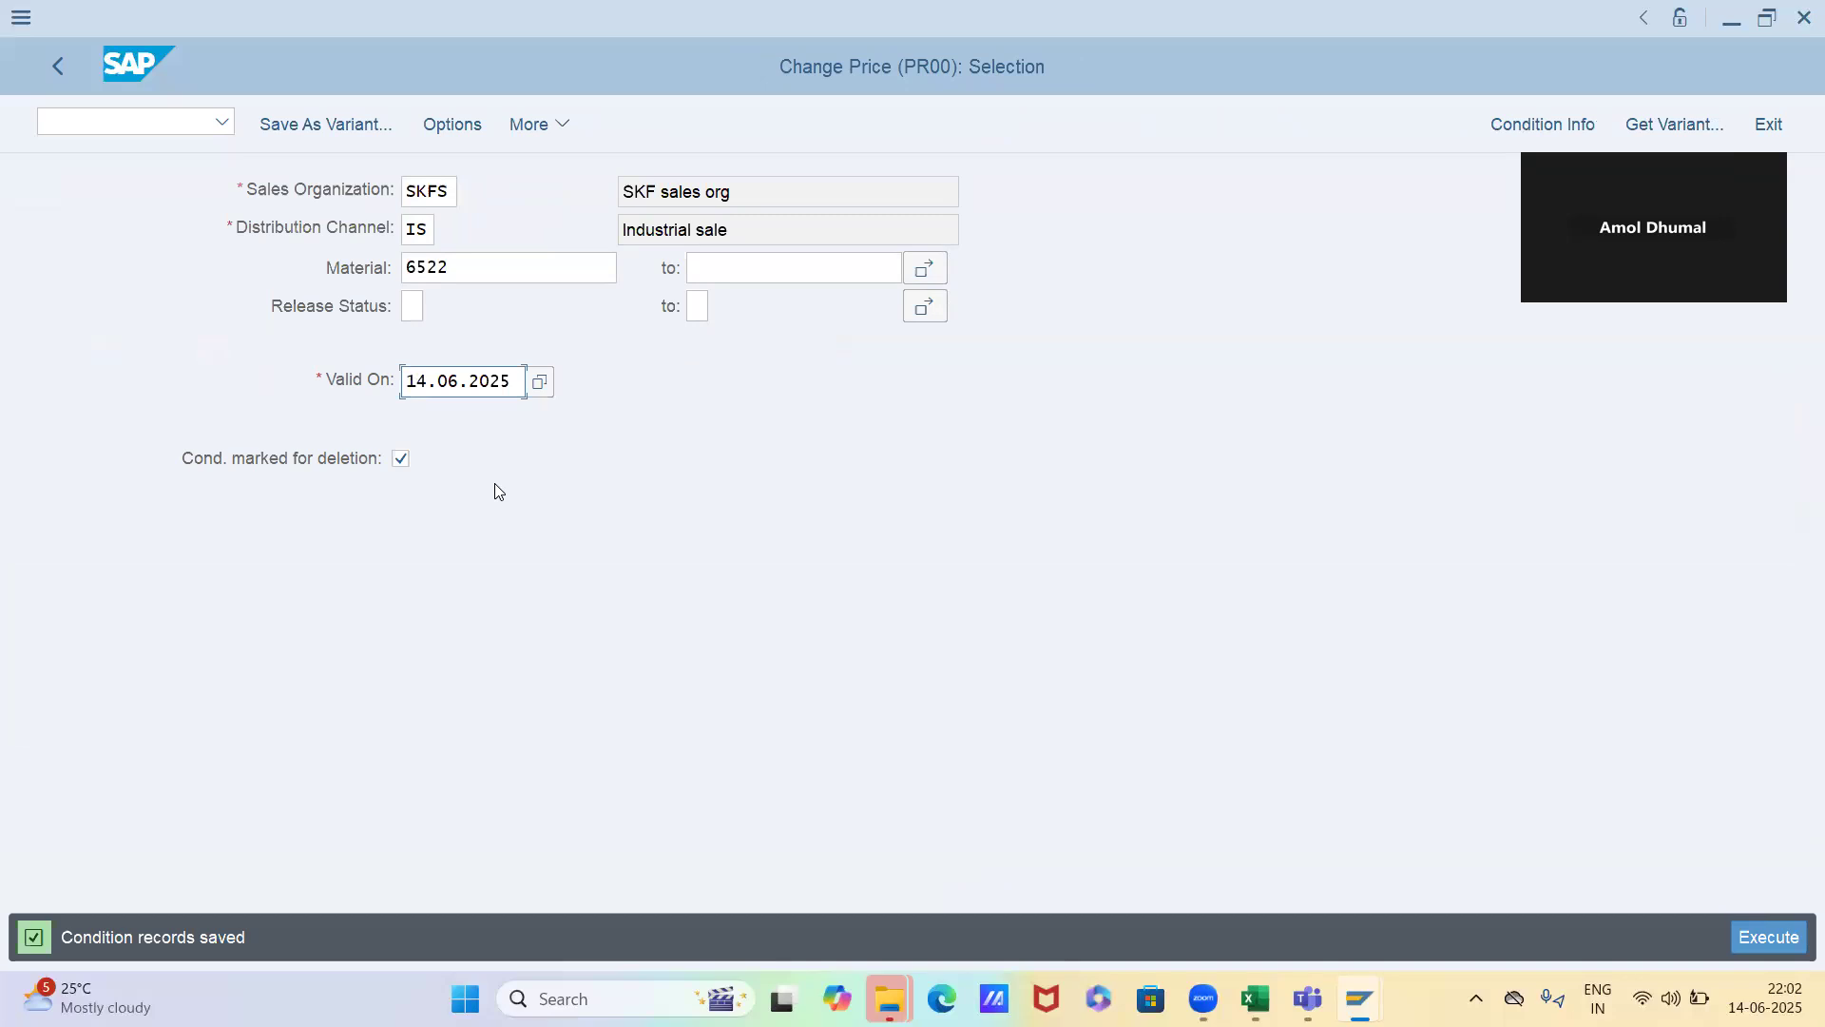
{"action": "key", "text": "F8"}
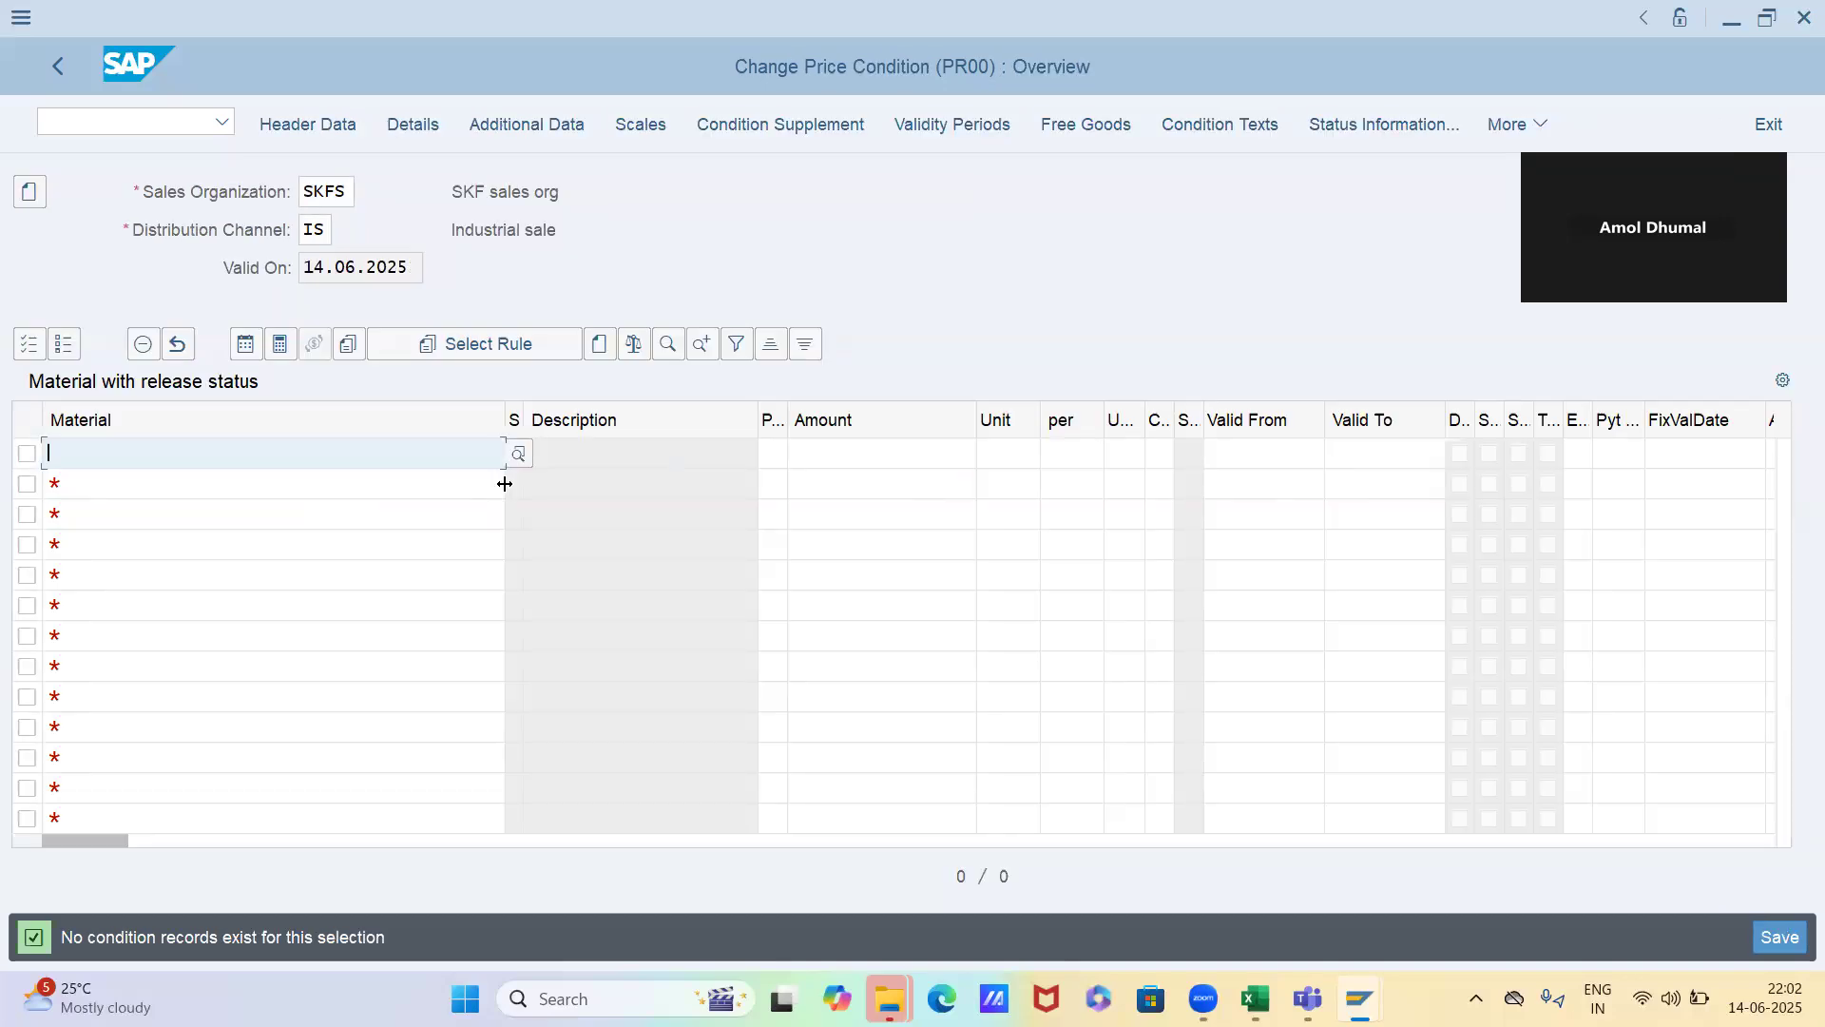
Enter a new price record for material 6522 with an amount of 12,000 INR valid from 14.06.2025, and save it
{"action": "key", "text": "space"}
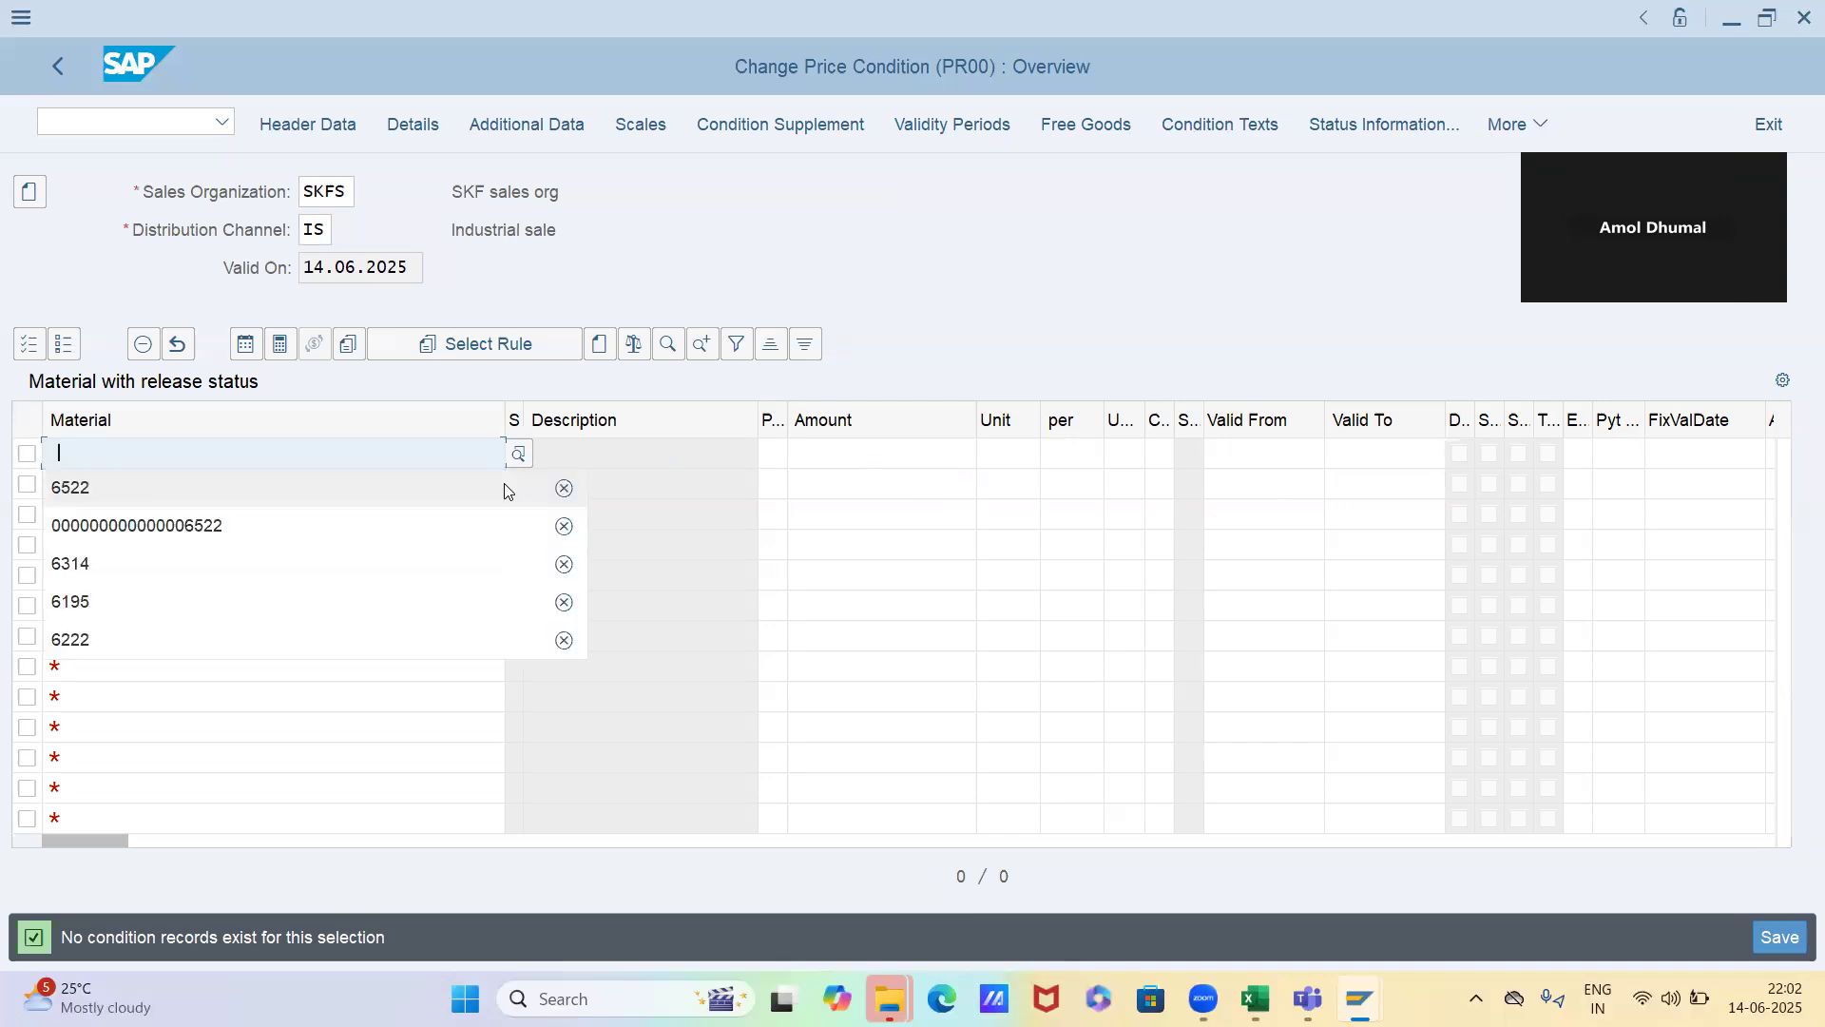
{"action": "left_click", "coordinate": [505, 483]}
{"action": "key", "text": "Tab"}
{"action": "type", "text": "12"}
{"action": "key", "text": "Down"}
{"action": "key", "text": "Return"}
{"action": "key", "text": "Tab"}
{"action": "key", "text": "Return"}
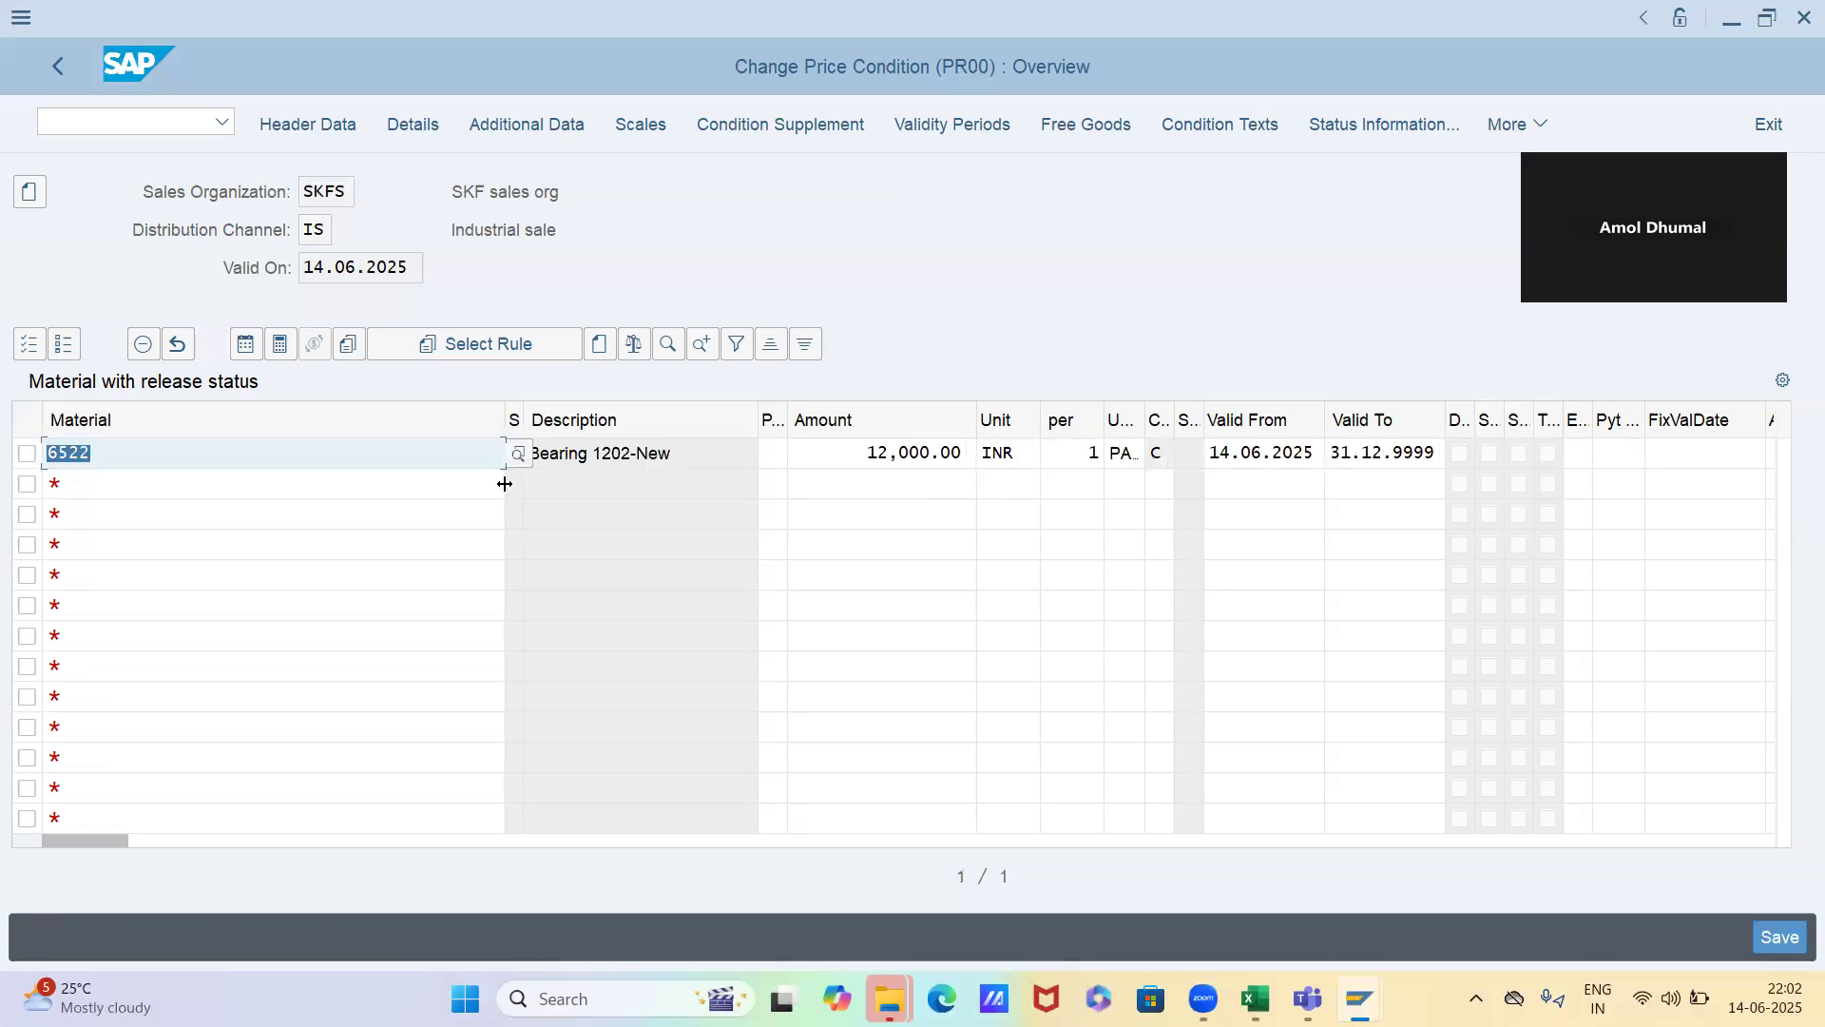
{"action": "key", "text": "ctrl+s"}
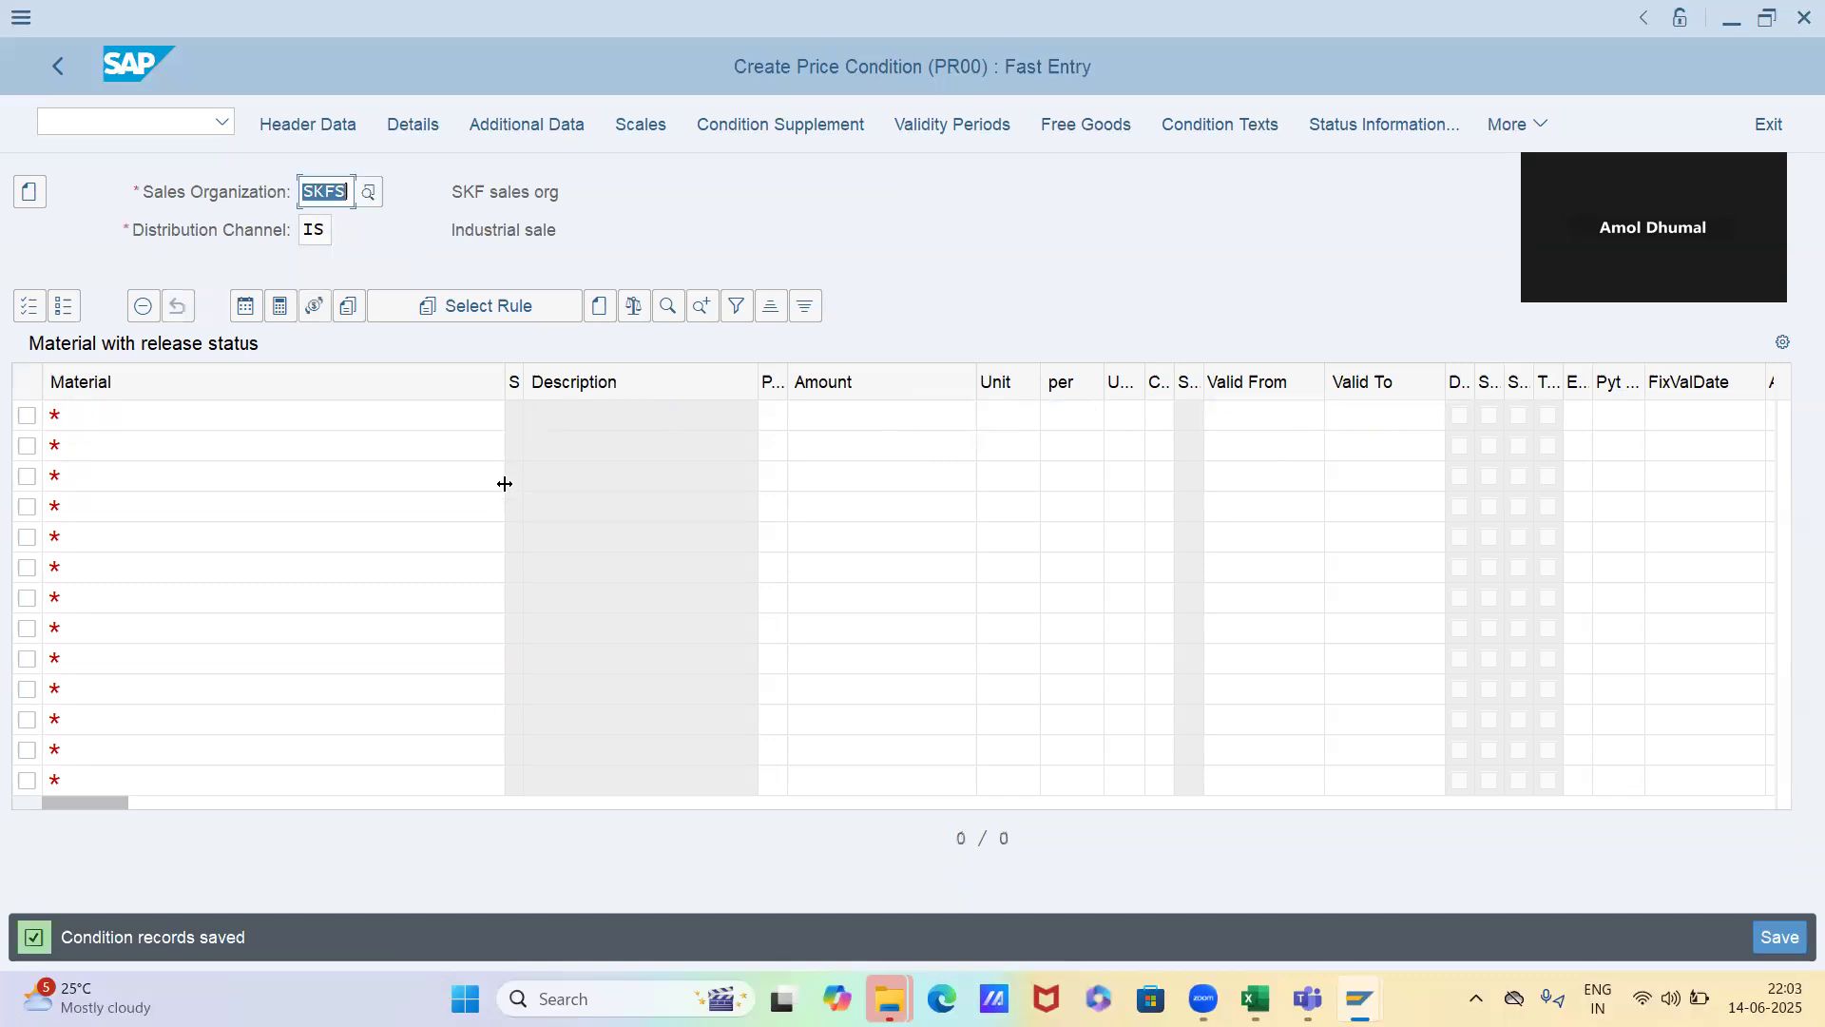
Leave condition record creation and open the PR00 condition record display with transaction VK13
{"action": "key", "text": "F3"}
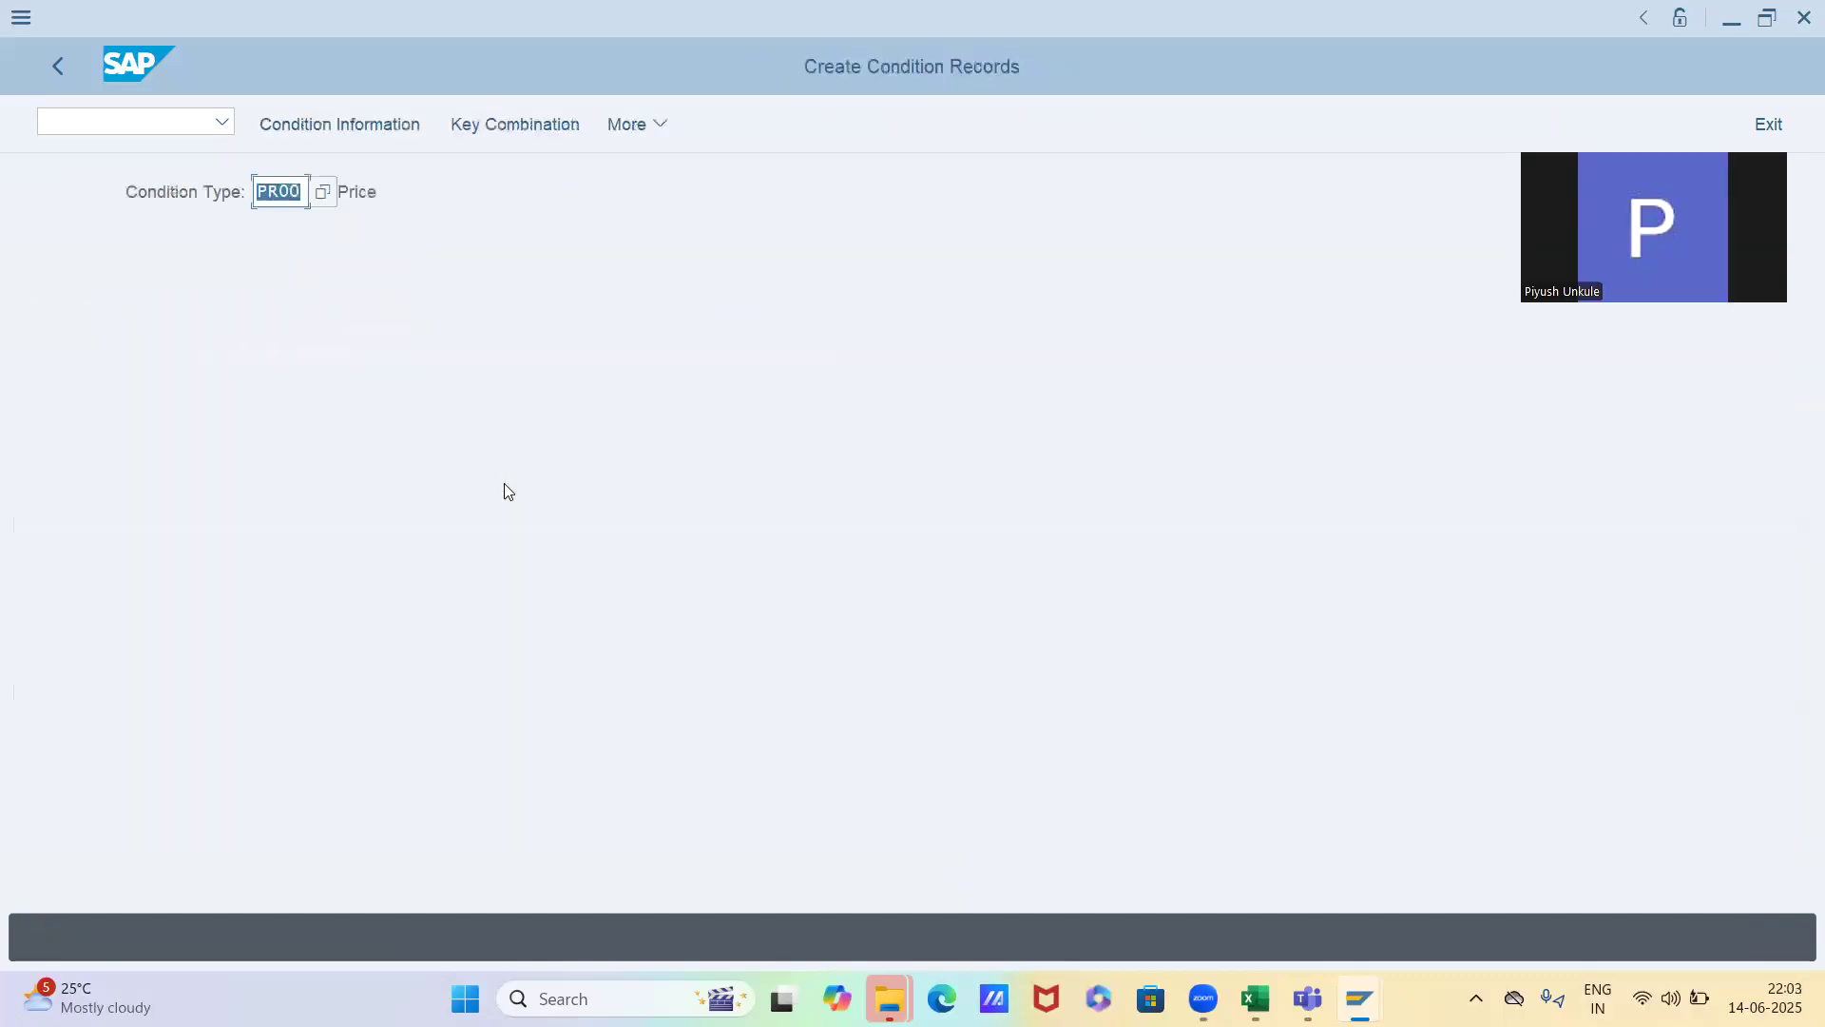
{"action": "key", "text": "Return"}
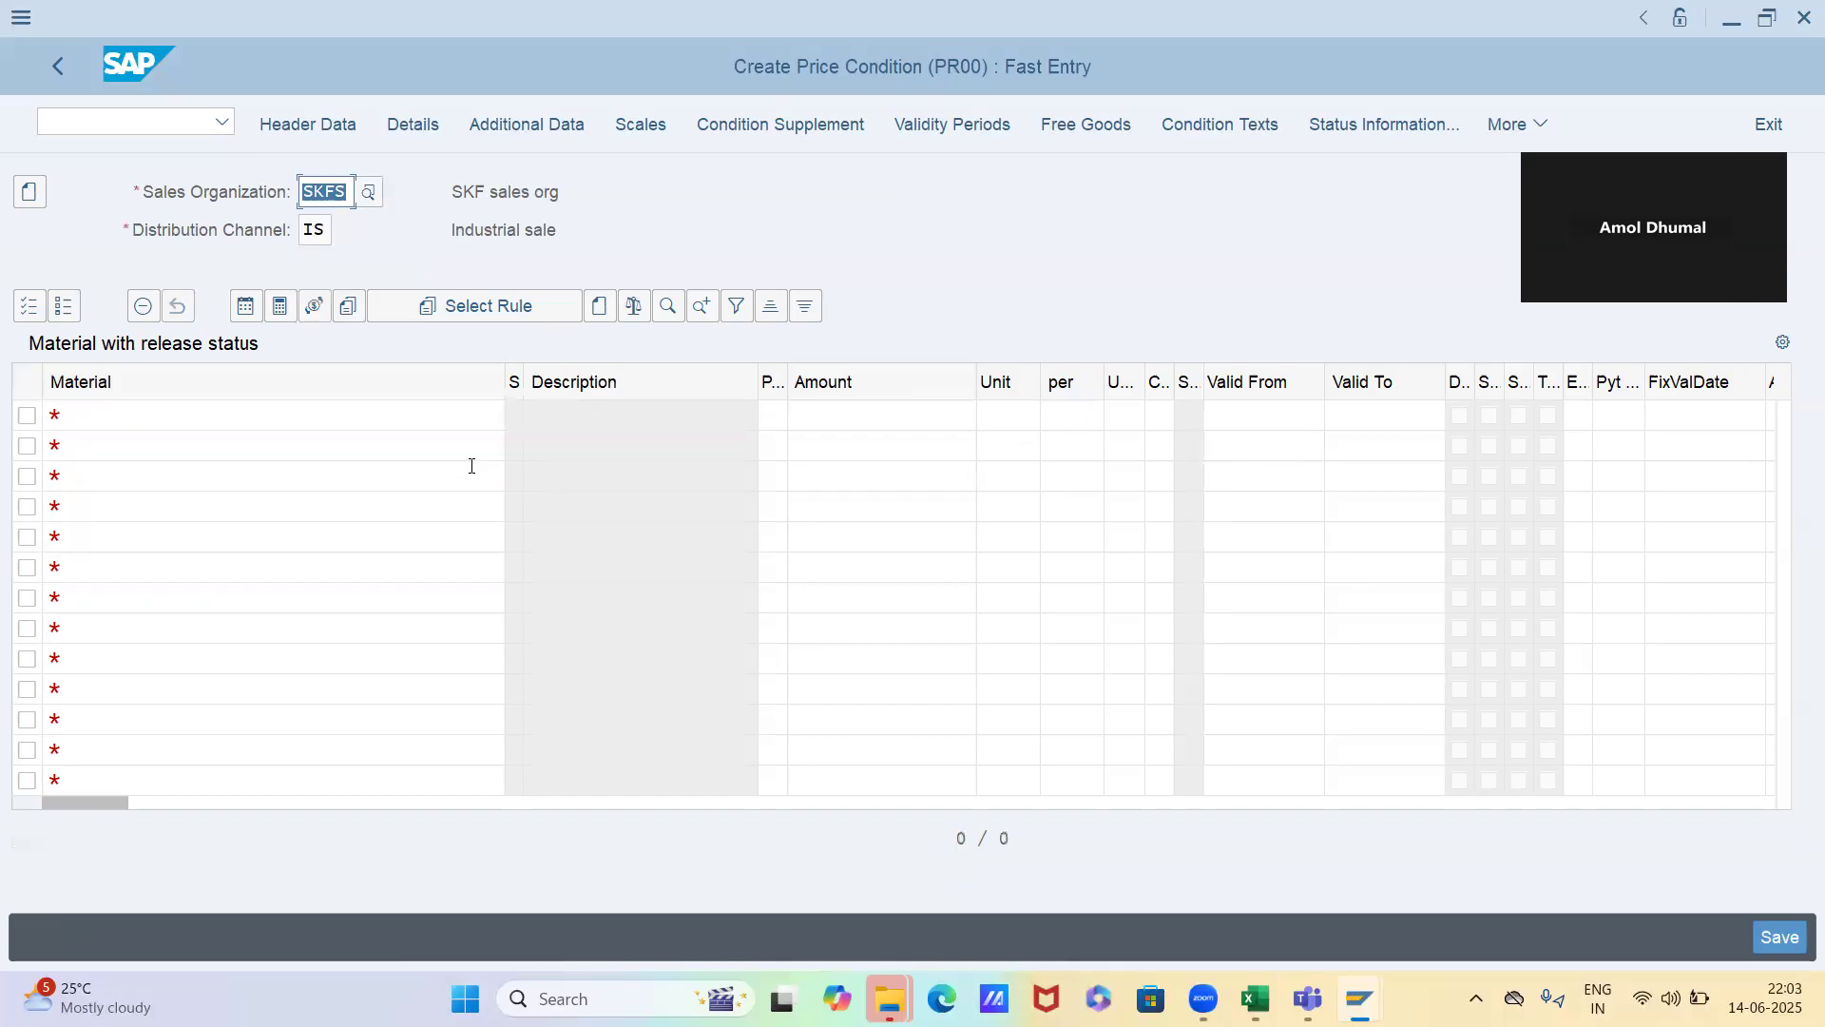
{"action": "key", "text": "F3"}
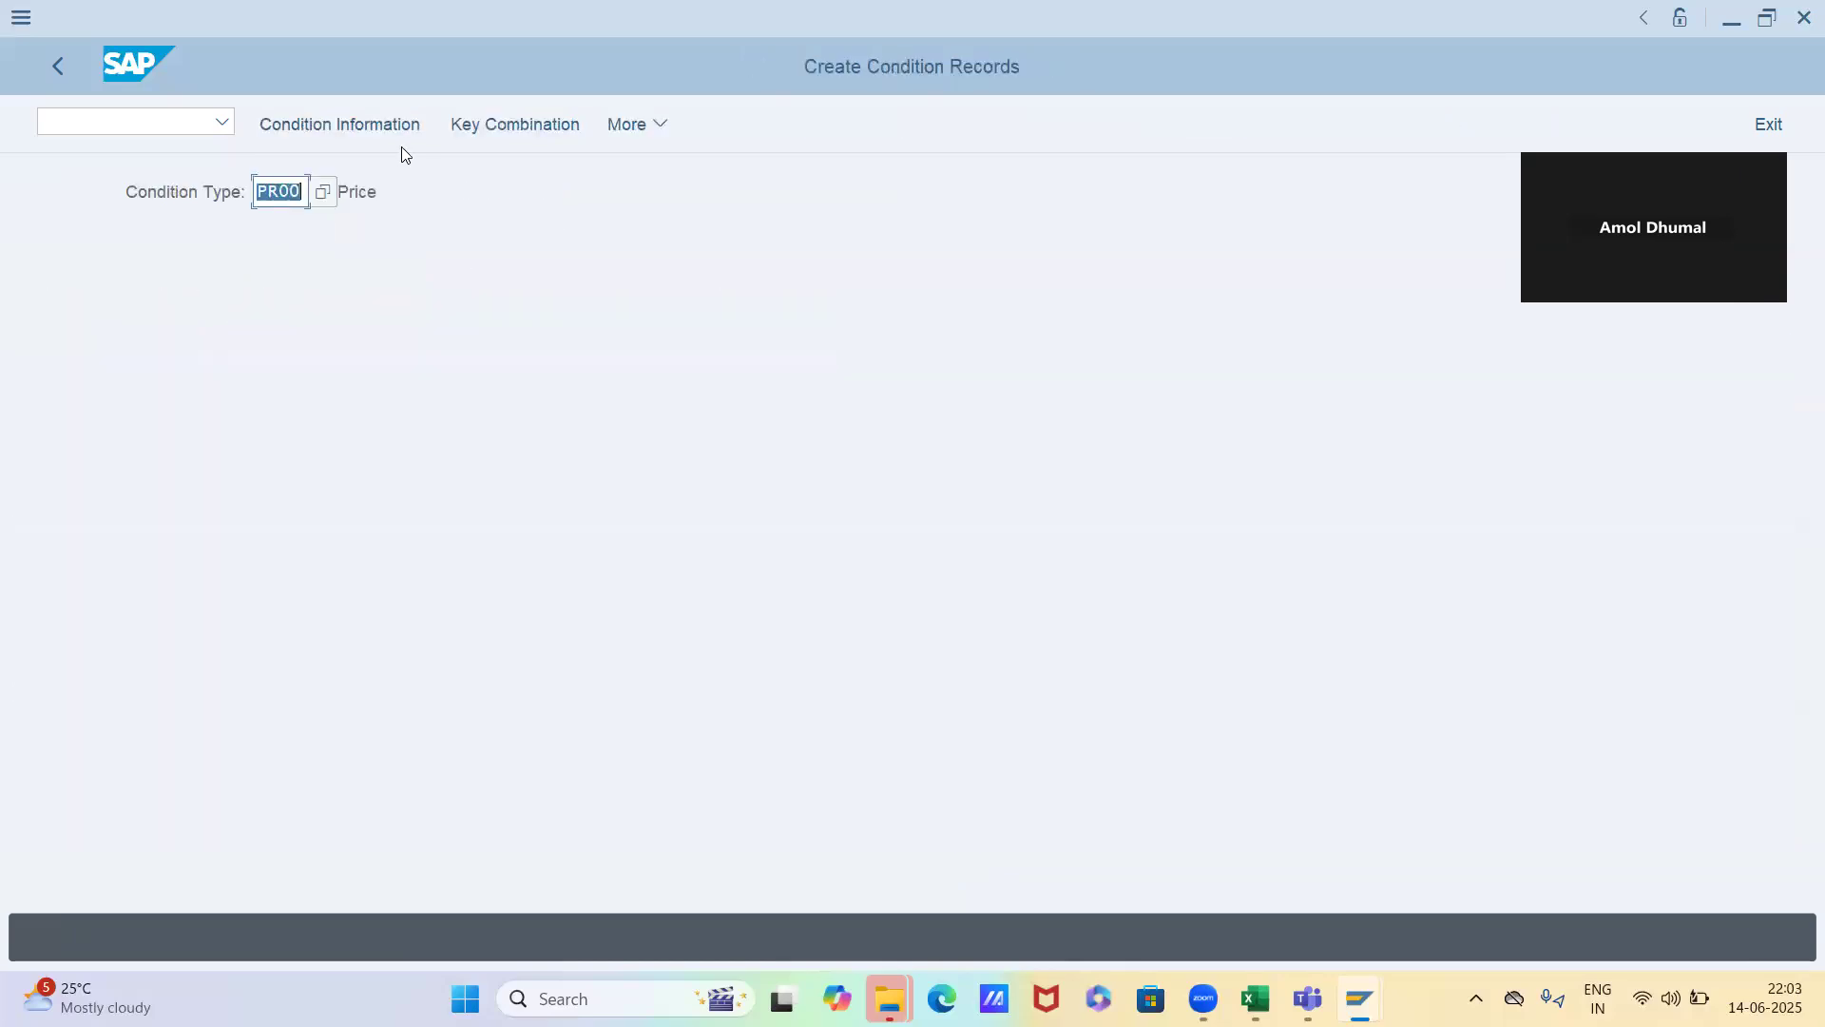
{"action": "left_click", "coordinate": [199, 128]}
{"action": "type", "text": "/mn"}
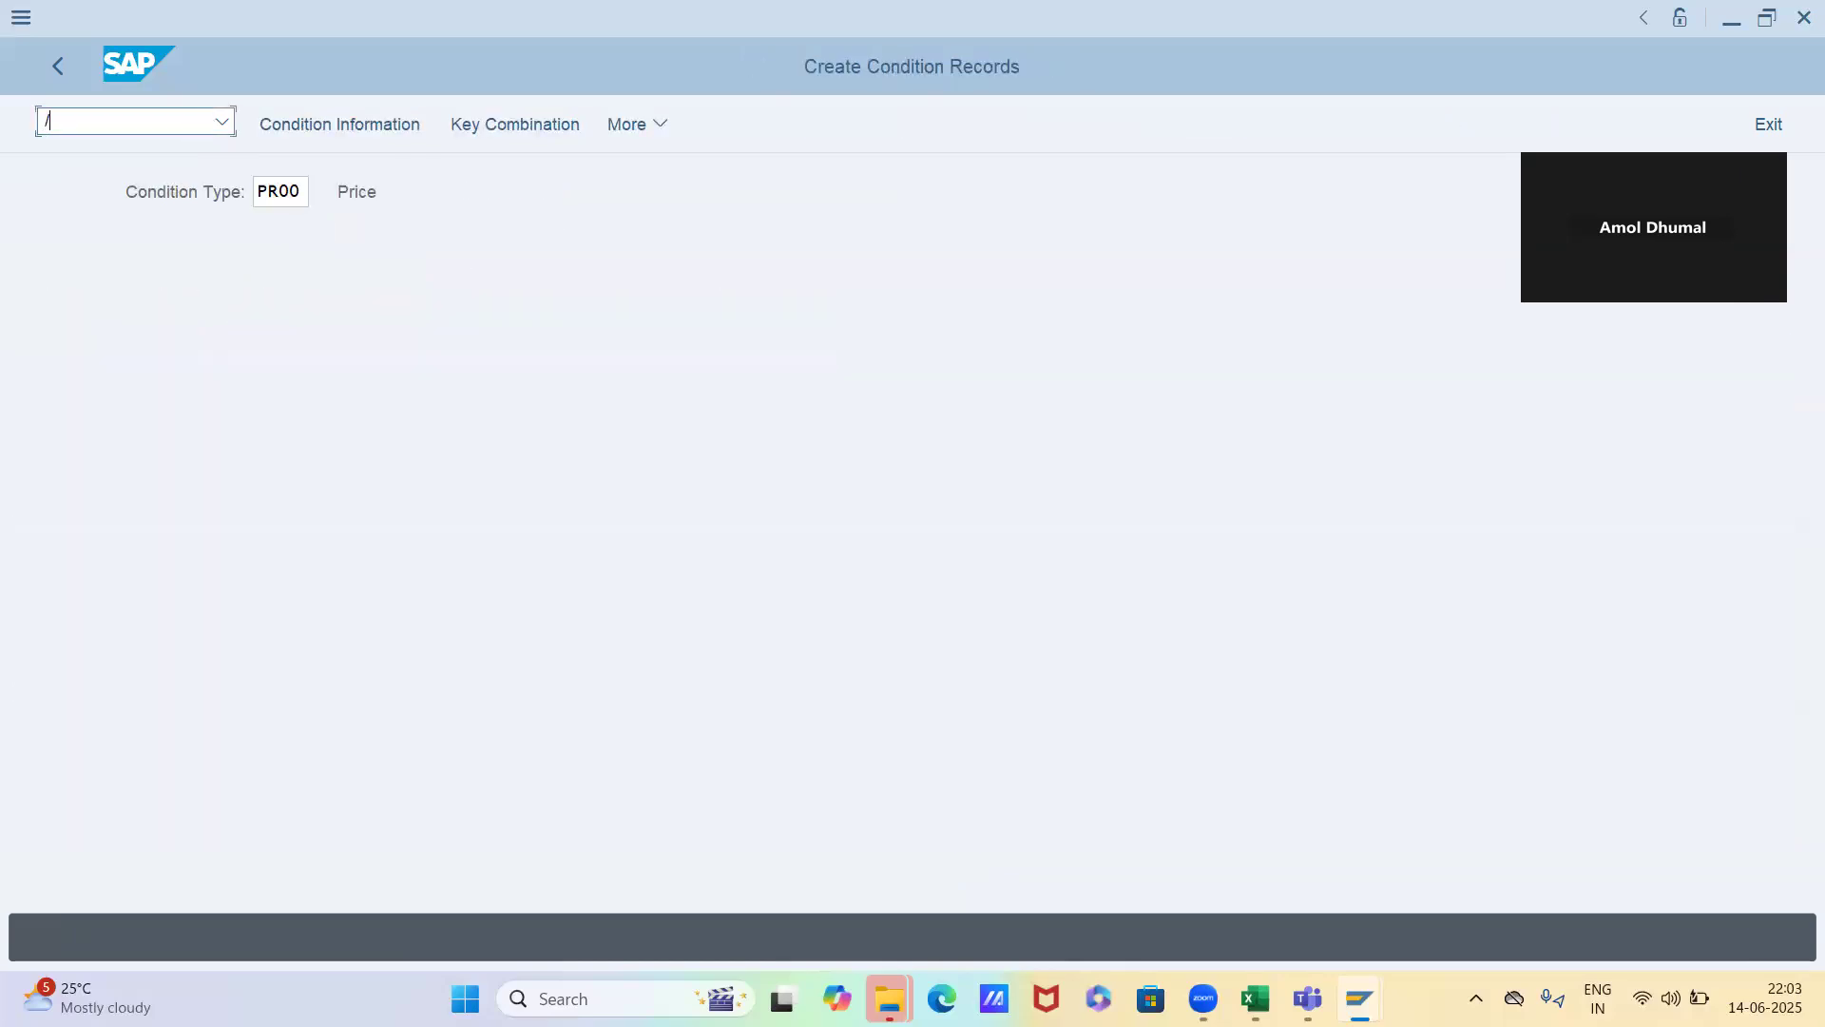
{"action": "key", "text": "BackSpace"}
{"action": "key", "text": "BackSpace"}
{"action": "type", "text": "nVK13"}
{"action": "key", "text": "Return"}
{"action": "key", "text": "Return"}
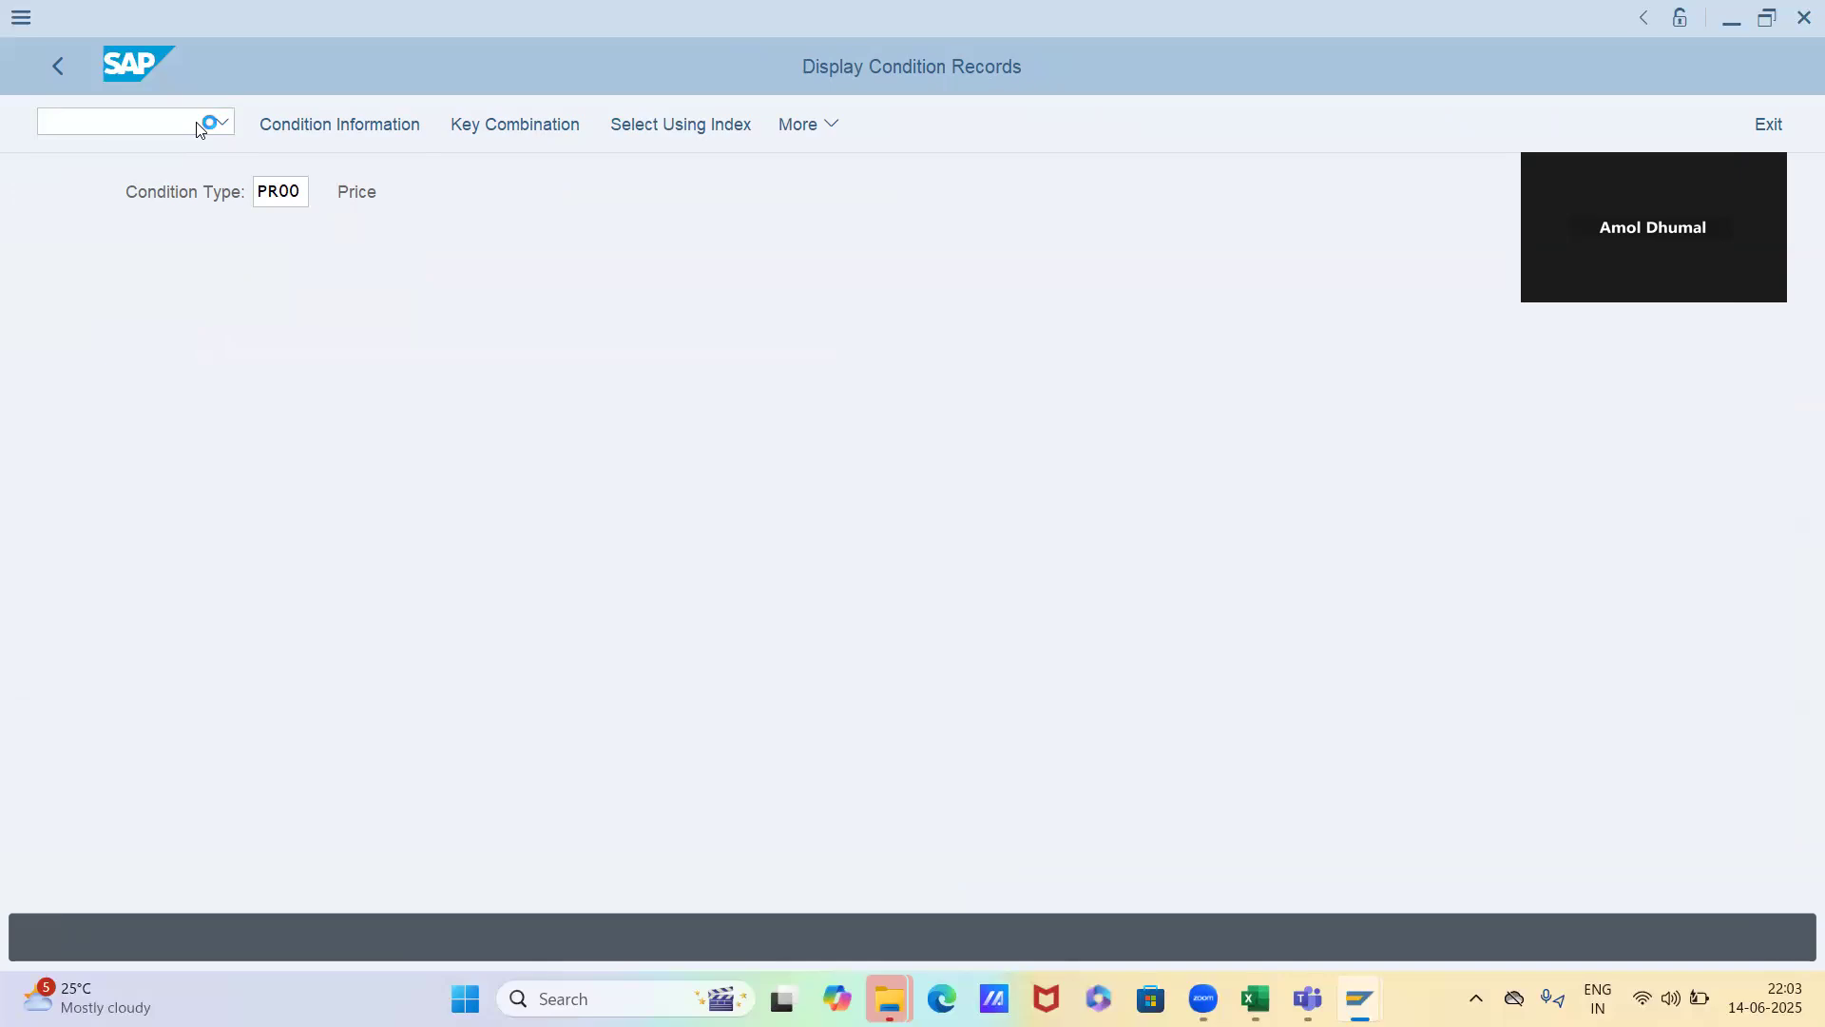
Display material 6522's price record valid on 14.06.2025, using the Material with release status key combination
{"action": "left_click", "coordinate": [306, 597]}
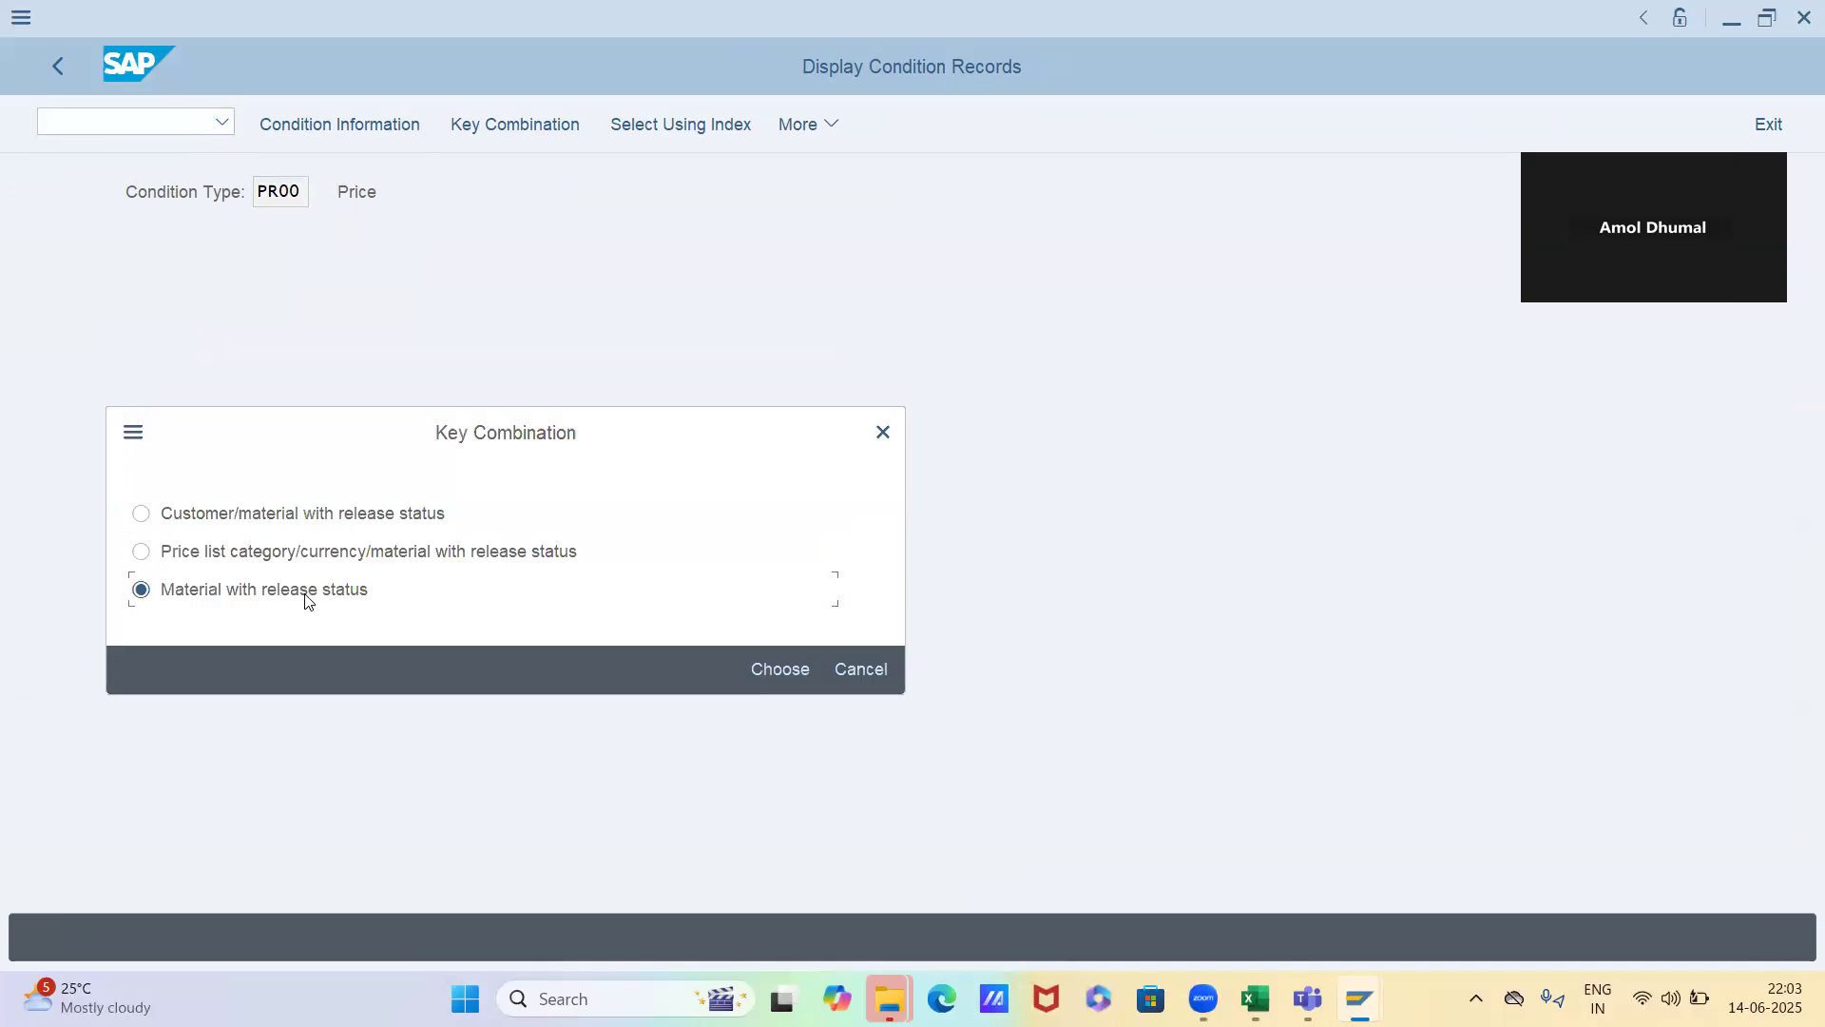
{"action": "key", "text": "Return"}
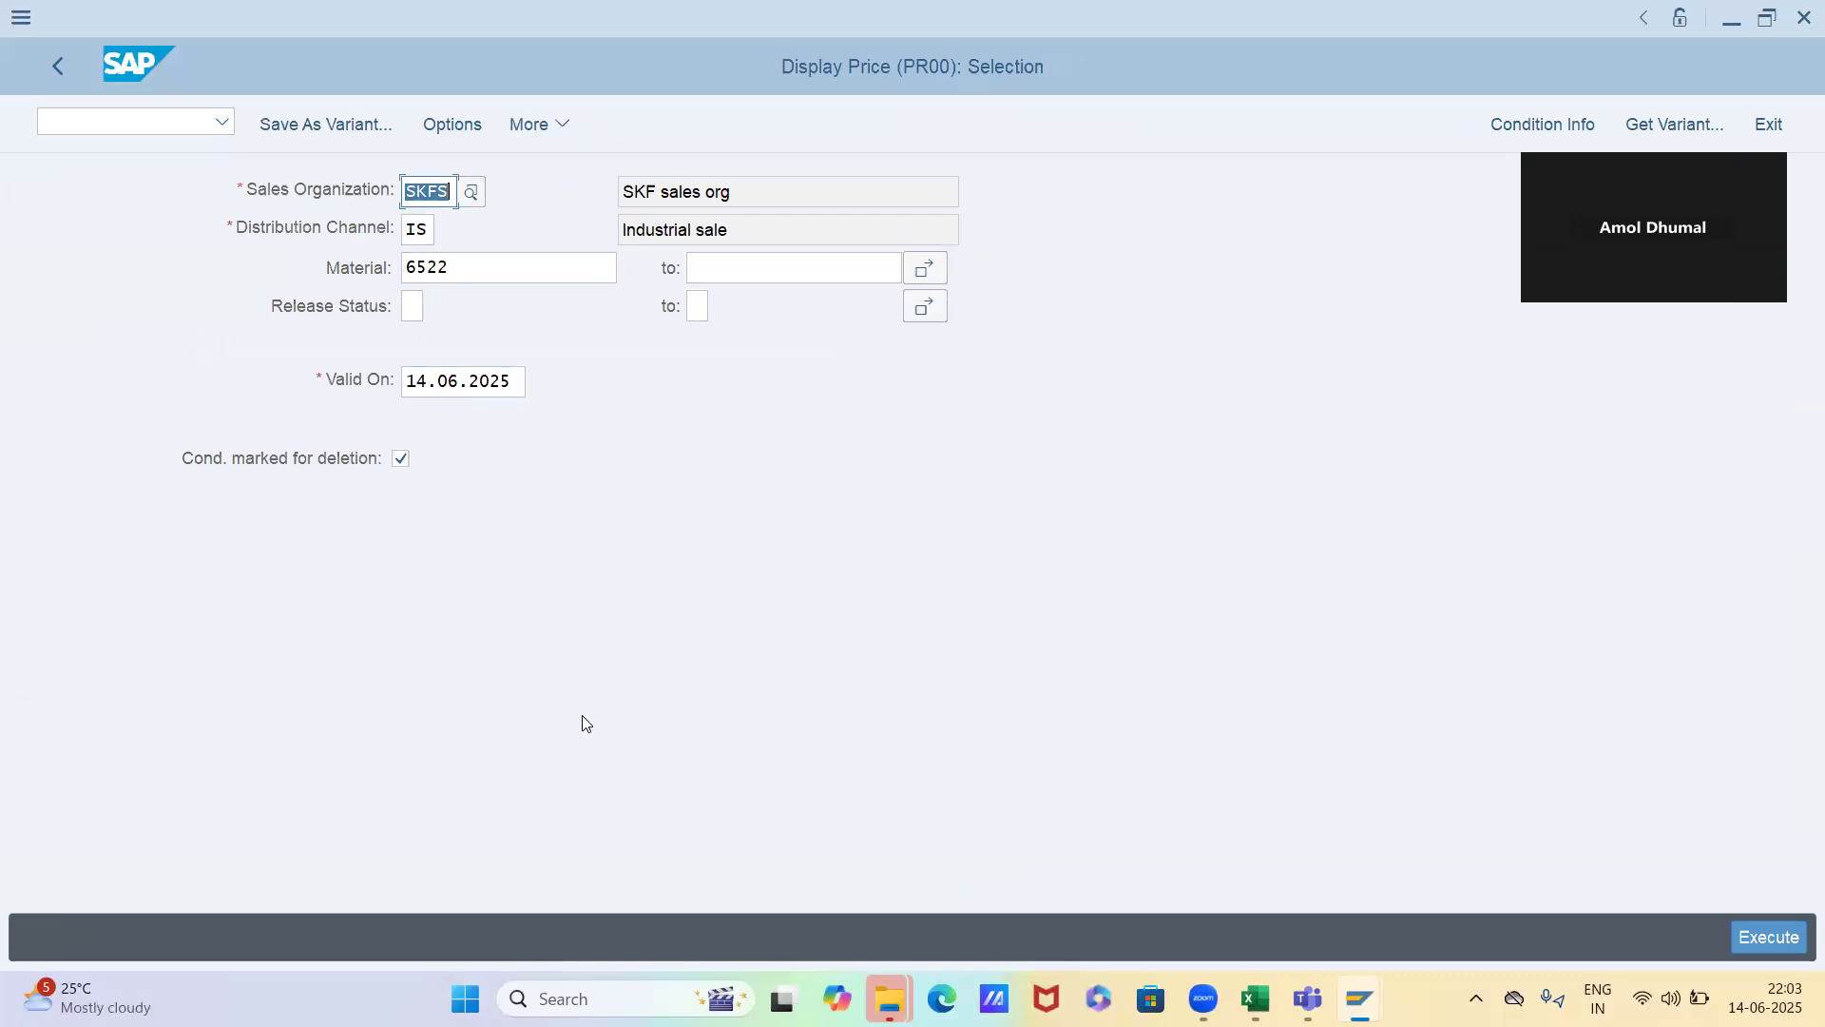
{"action": "left_click", "coordinate": [1737, 933]}
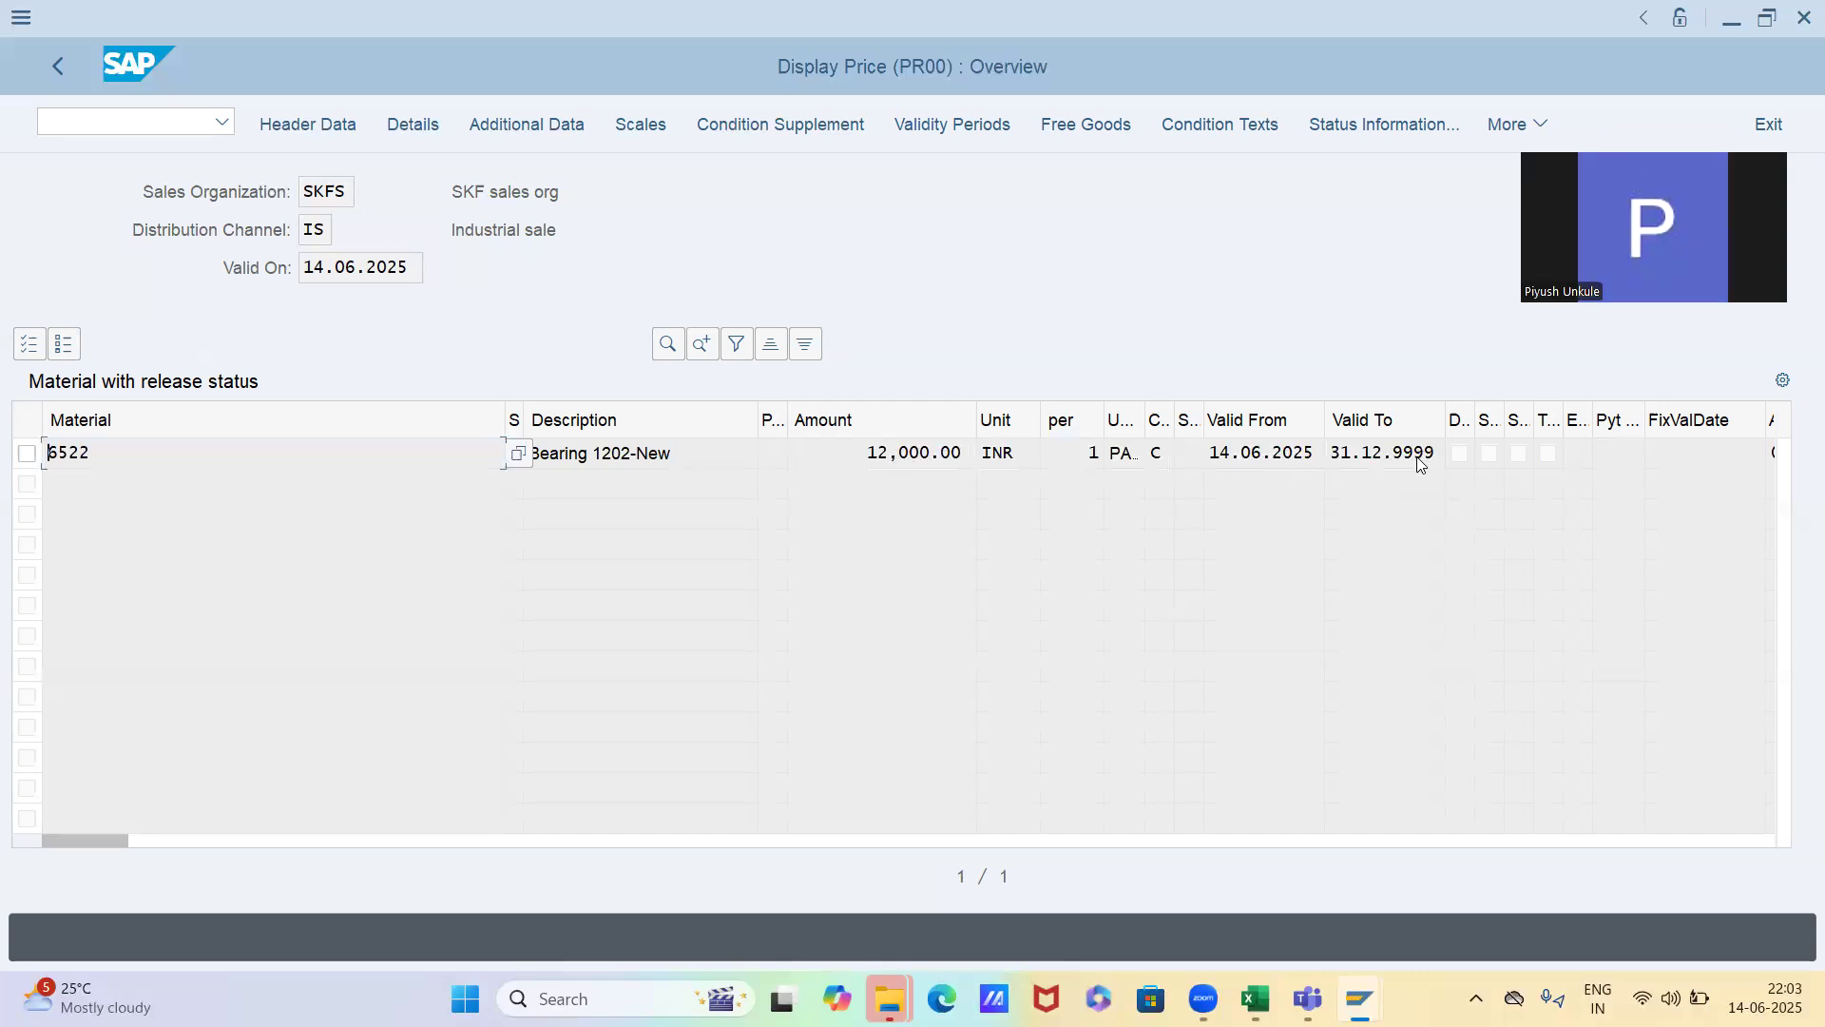
Return to the selection and display material 6522's price record valid on 13.06.2025
{"action": "key", "text": "F3"}
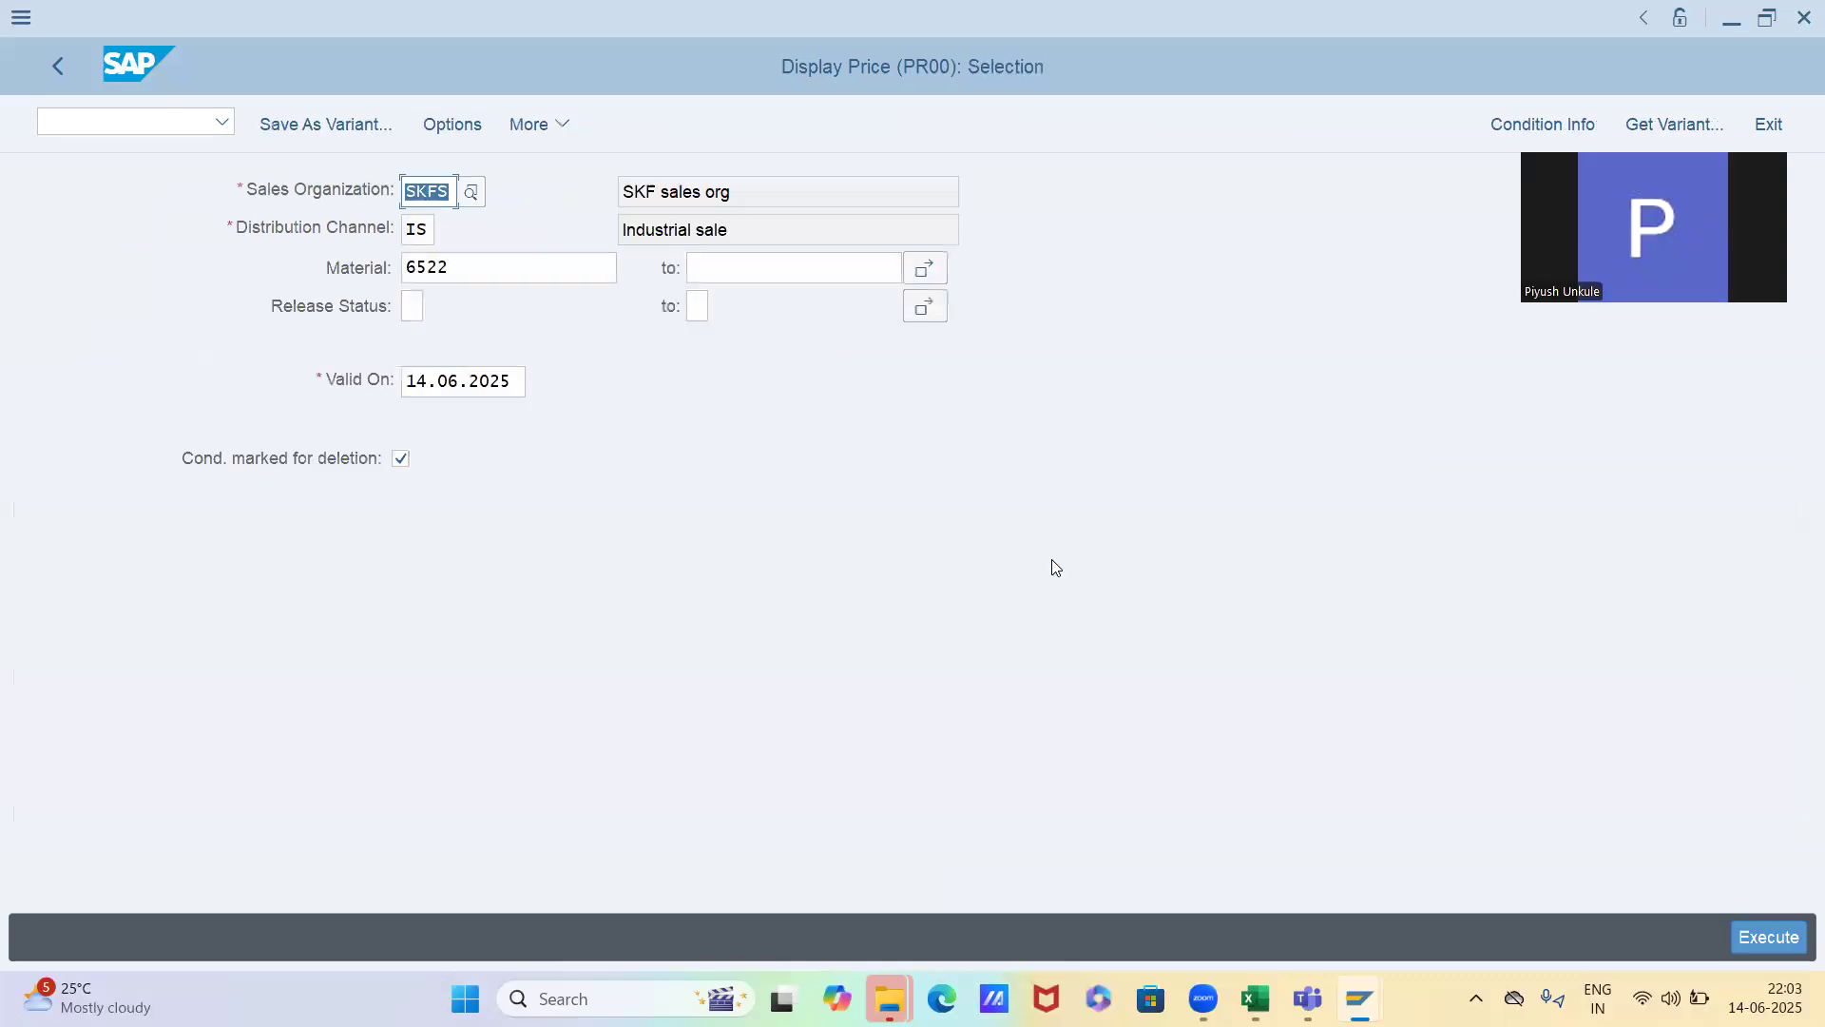
{"action": "left_click", "coordinate": [410, 380]}
{"action": "type", "text": "13"}
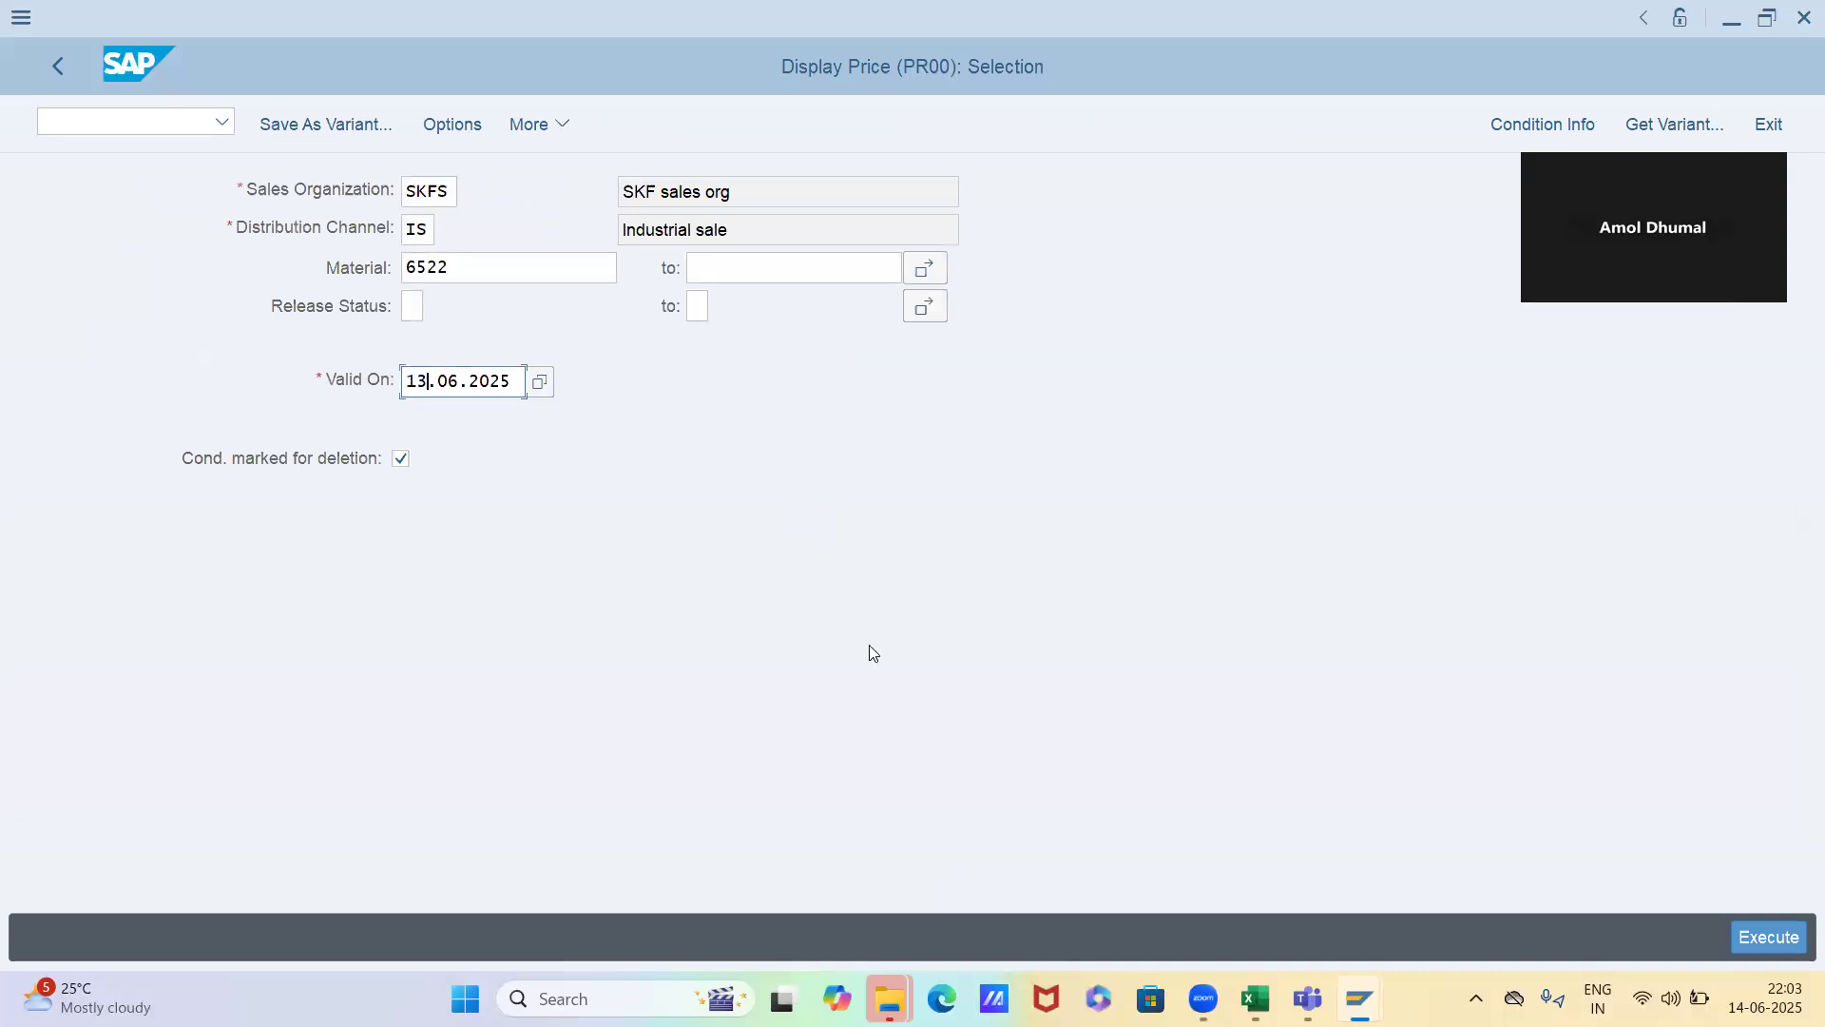
{"action": "key", "text": "F8"}
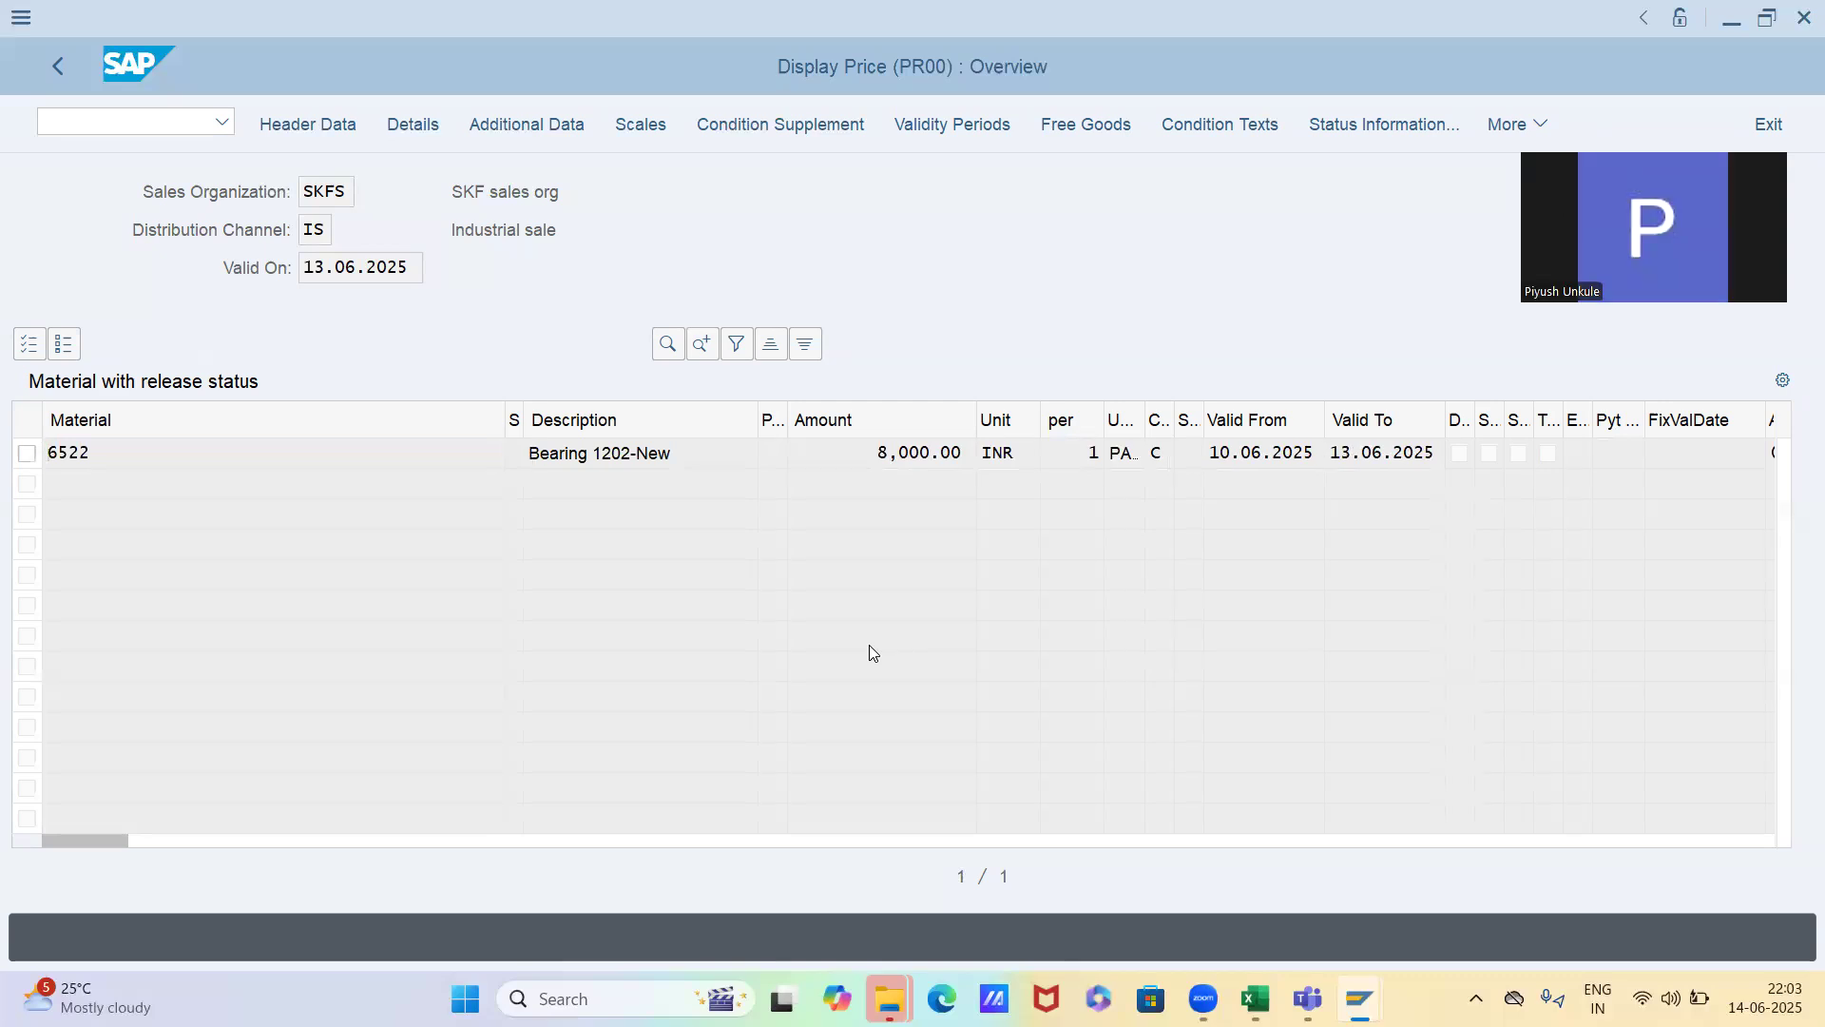
Exit the condition record display and return to the SAP Easy Access screen
{"action": "key", "text": "F3"}
{"action": "key", "text": "F3"}
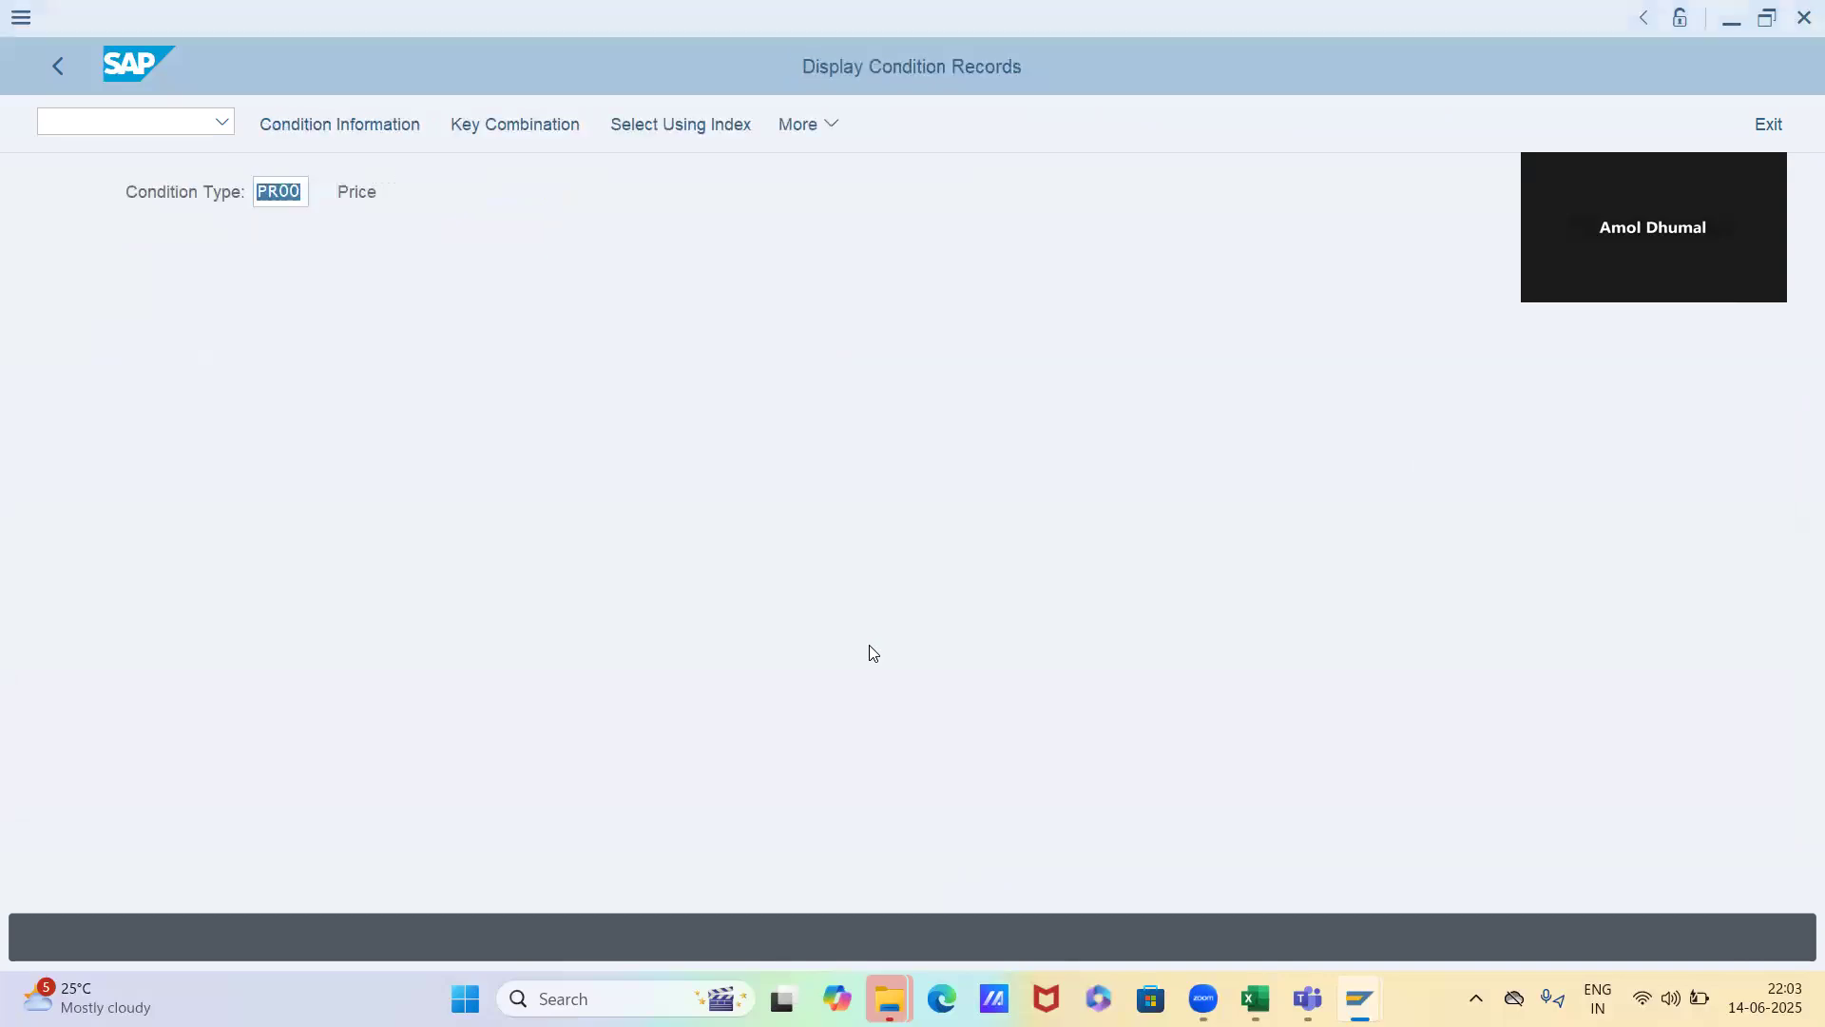
{"action": "key", "text": "F3"}
{"action": "key", "text": "F3"}
{"action": "key", "text": "Left"}
{"action": "key", "text": "Return"}
{"action": "key", "text": "F3"}
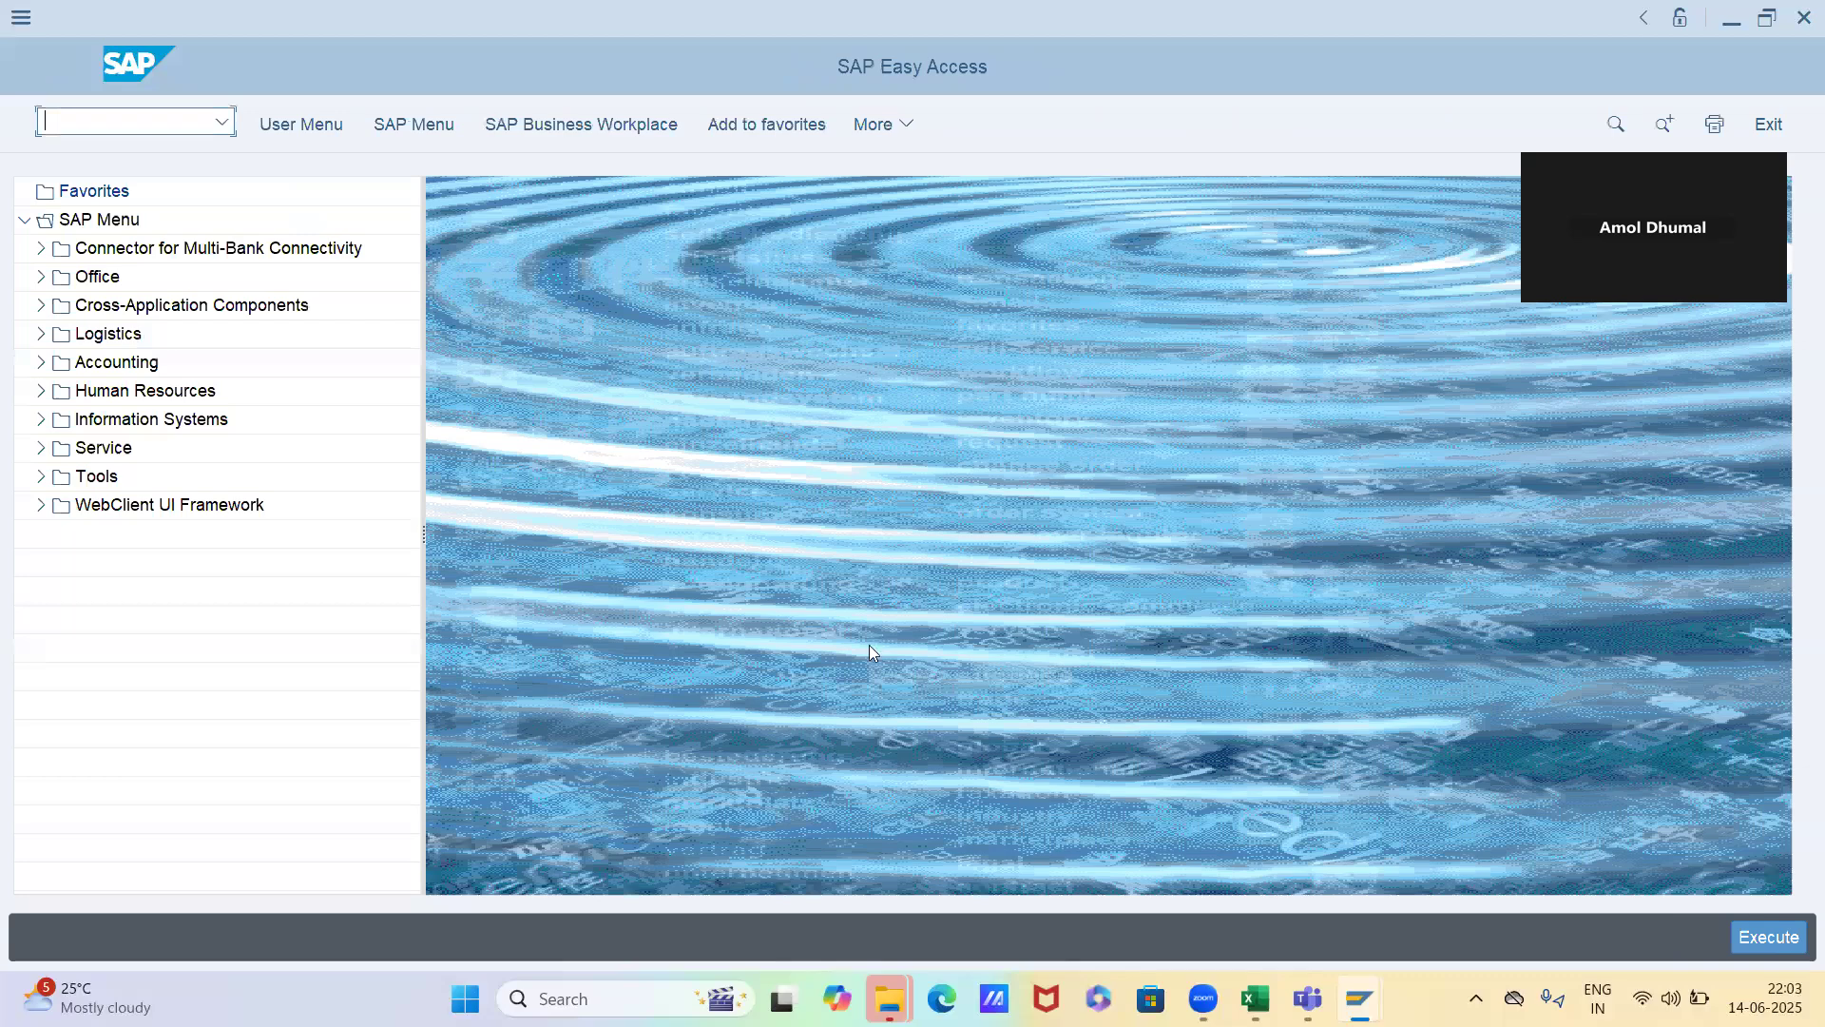
Start a new standard order with transaction VA01 for the customer Company Star automotive
{"action": "type", "text": "va01"}
{"action": "key", "text": "Return"}
{"action": "key", "text": "Return"}
{"action": "key", "text": "space"}
{"action": "key", "text": "Down"}
{"action": "key", "text": "Return"}
{"action": "key", "text": "Return"}
Add material 6522 to the order with an order quantity of 1
{"action": "type", "text": "6522"}
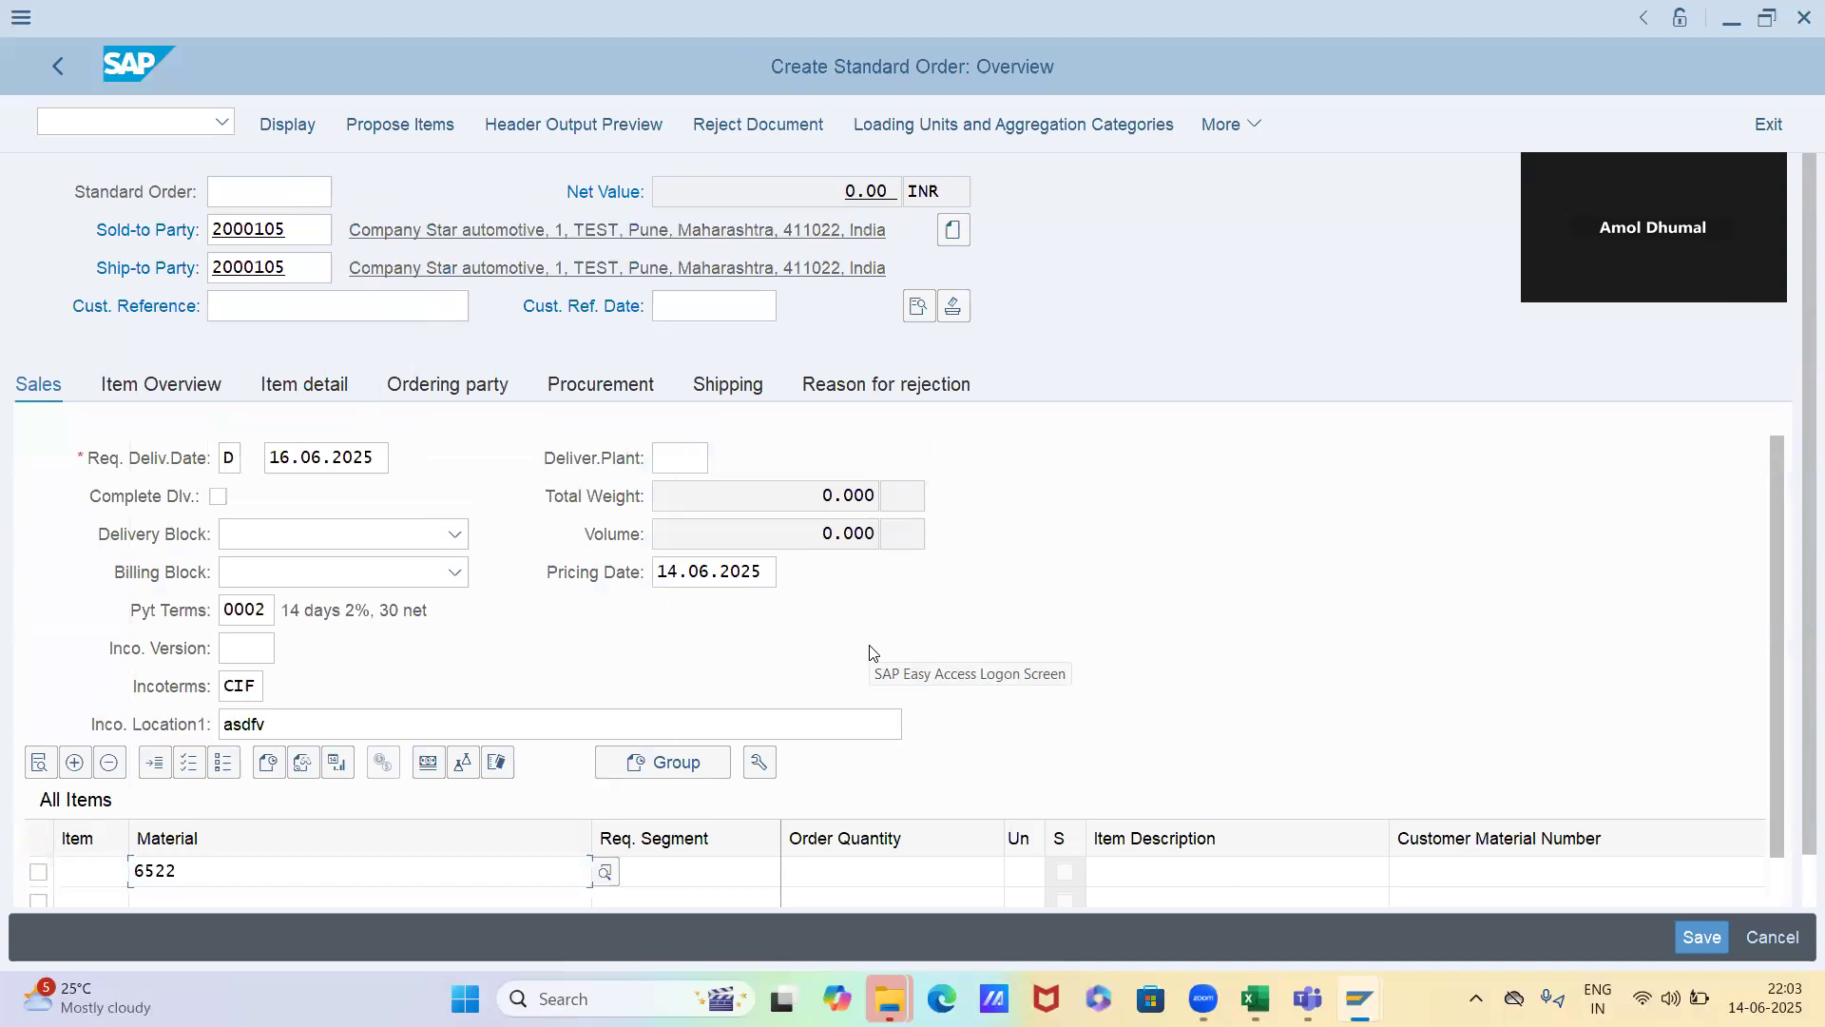
{"action": "key", "text": "Tab"}
{"action": "key", "text": "Tab"}
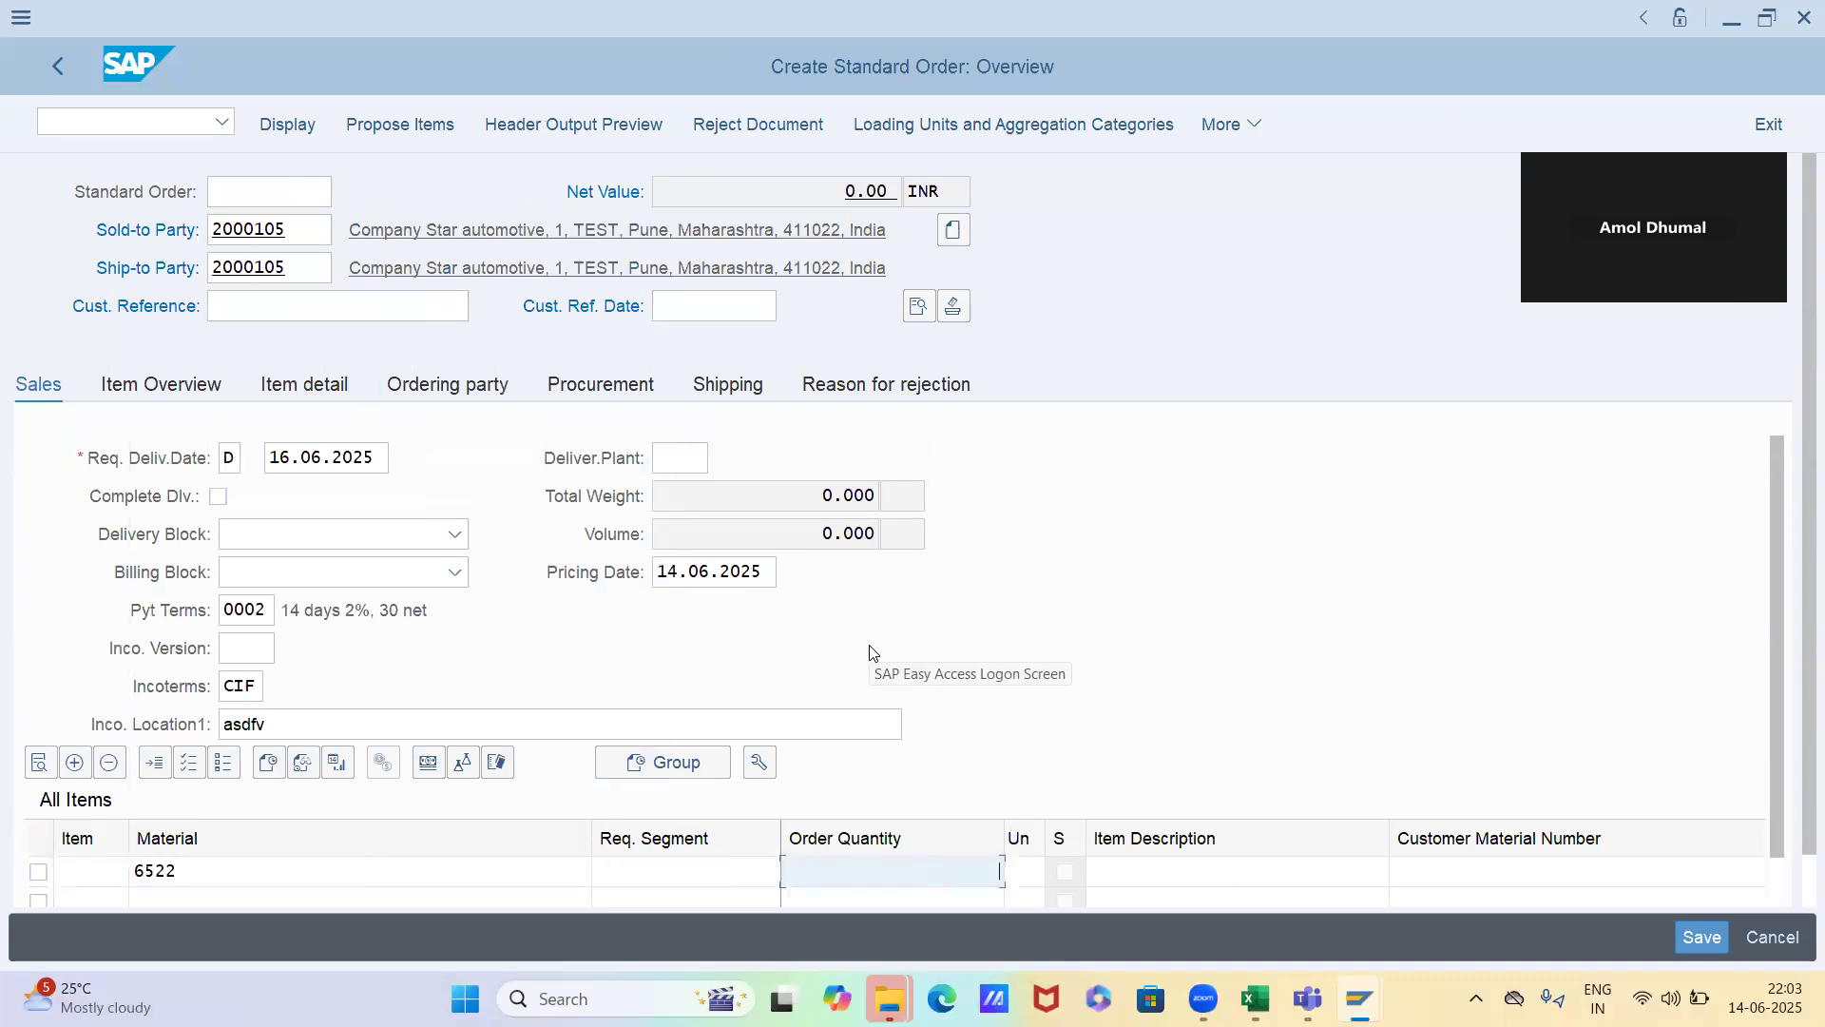
{"action": "type", "text": "1"}
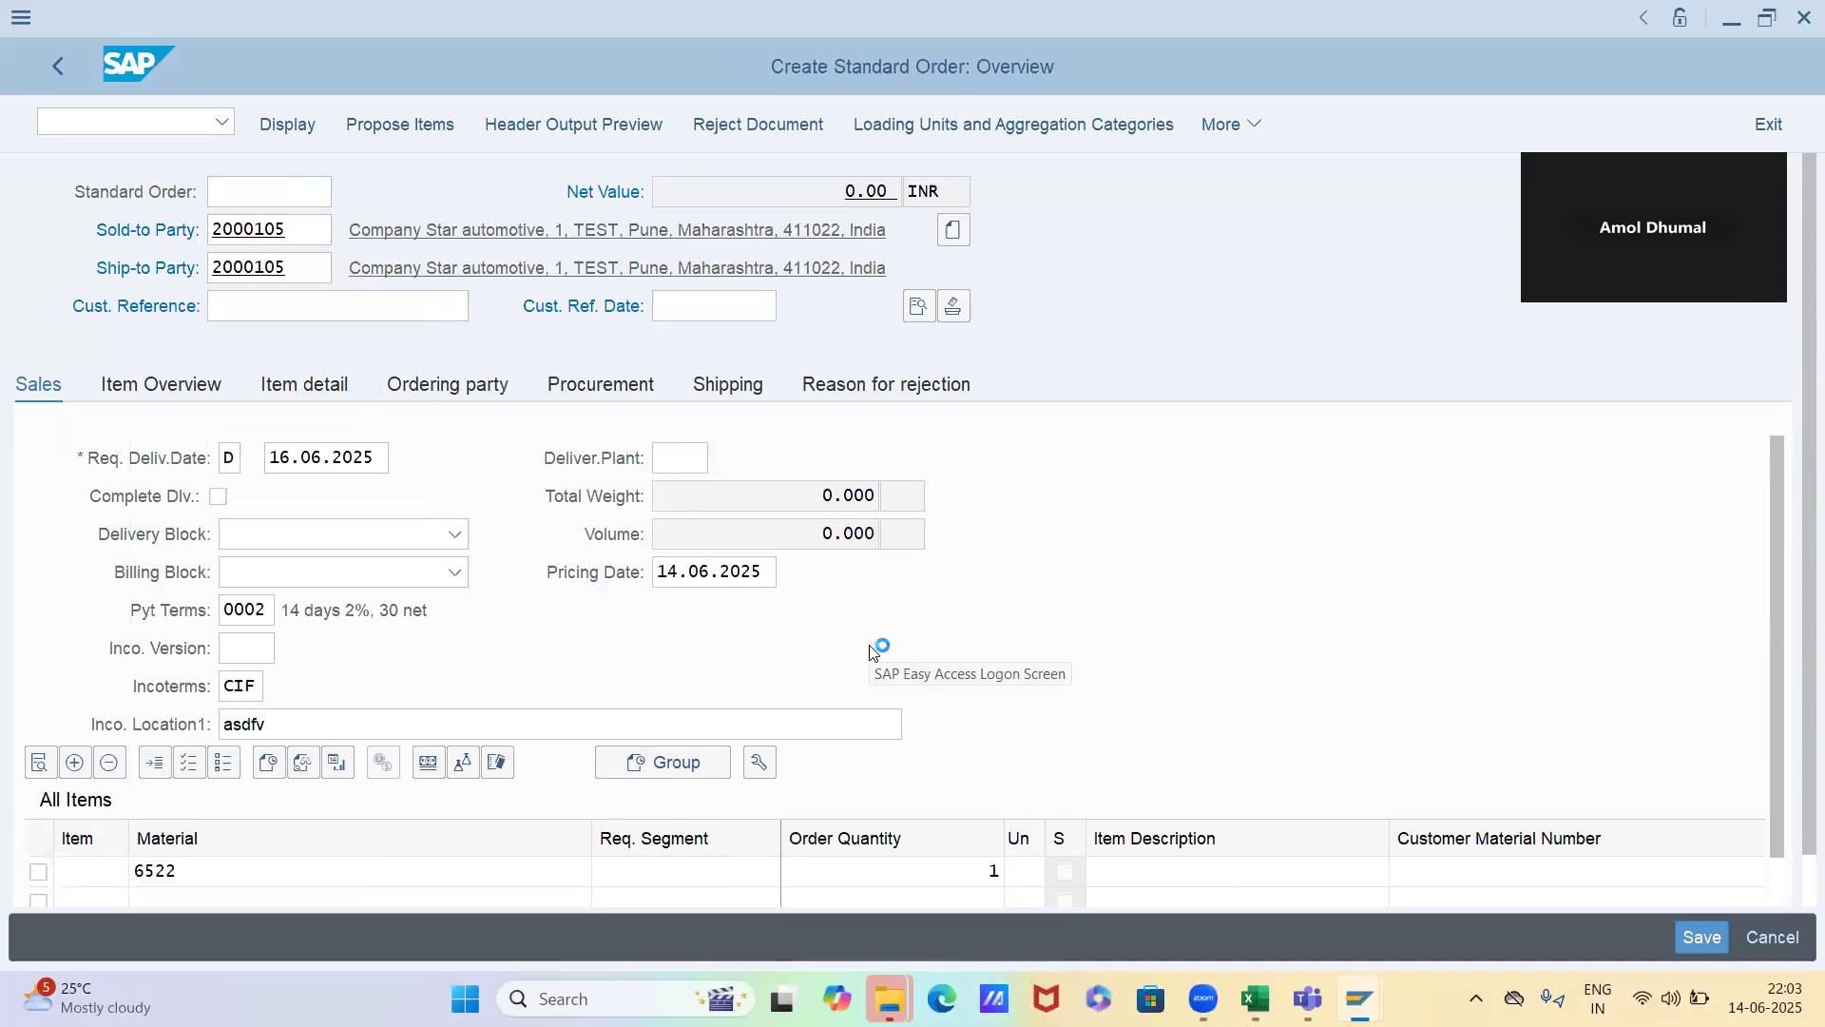
{"action": "key", "text": "Return"}
Examine the pricing conditions of order item 10 for the PR00 price, and return to the overview
{"action": "double_click", "coordinate": [979, 827]}
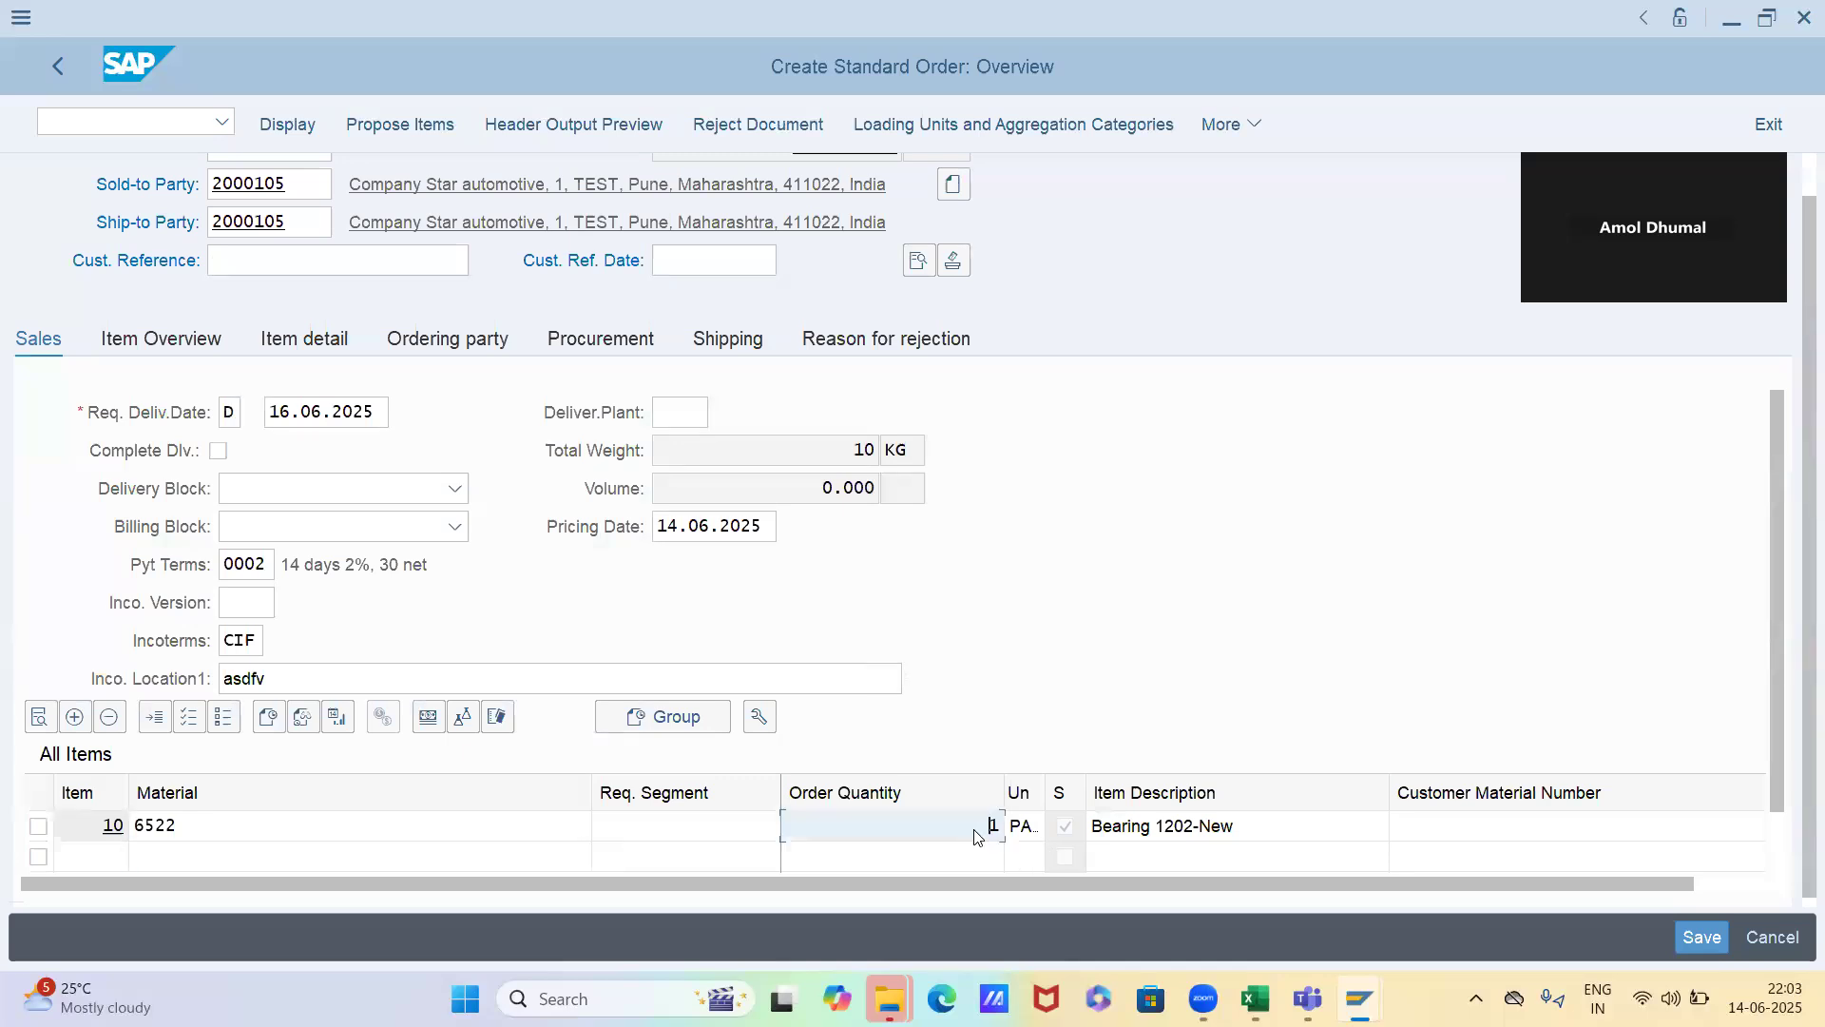
{"action": "left_click", "coordinate": [578, 346]}
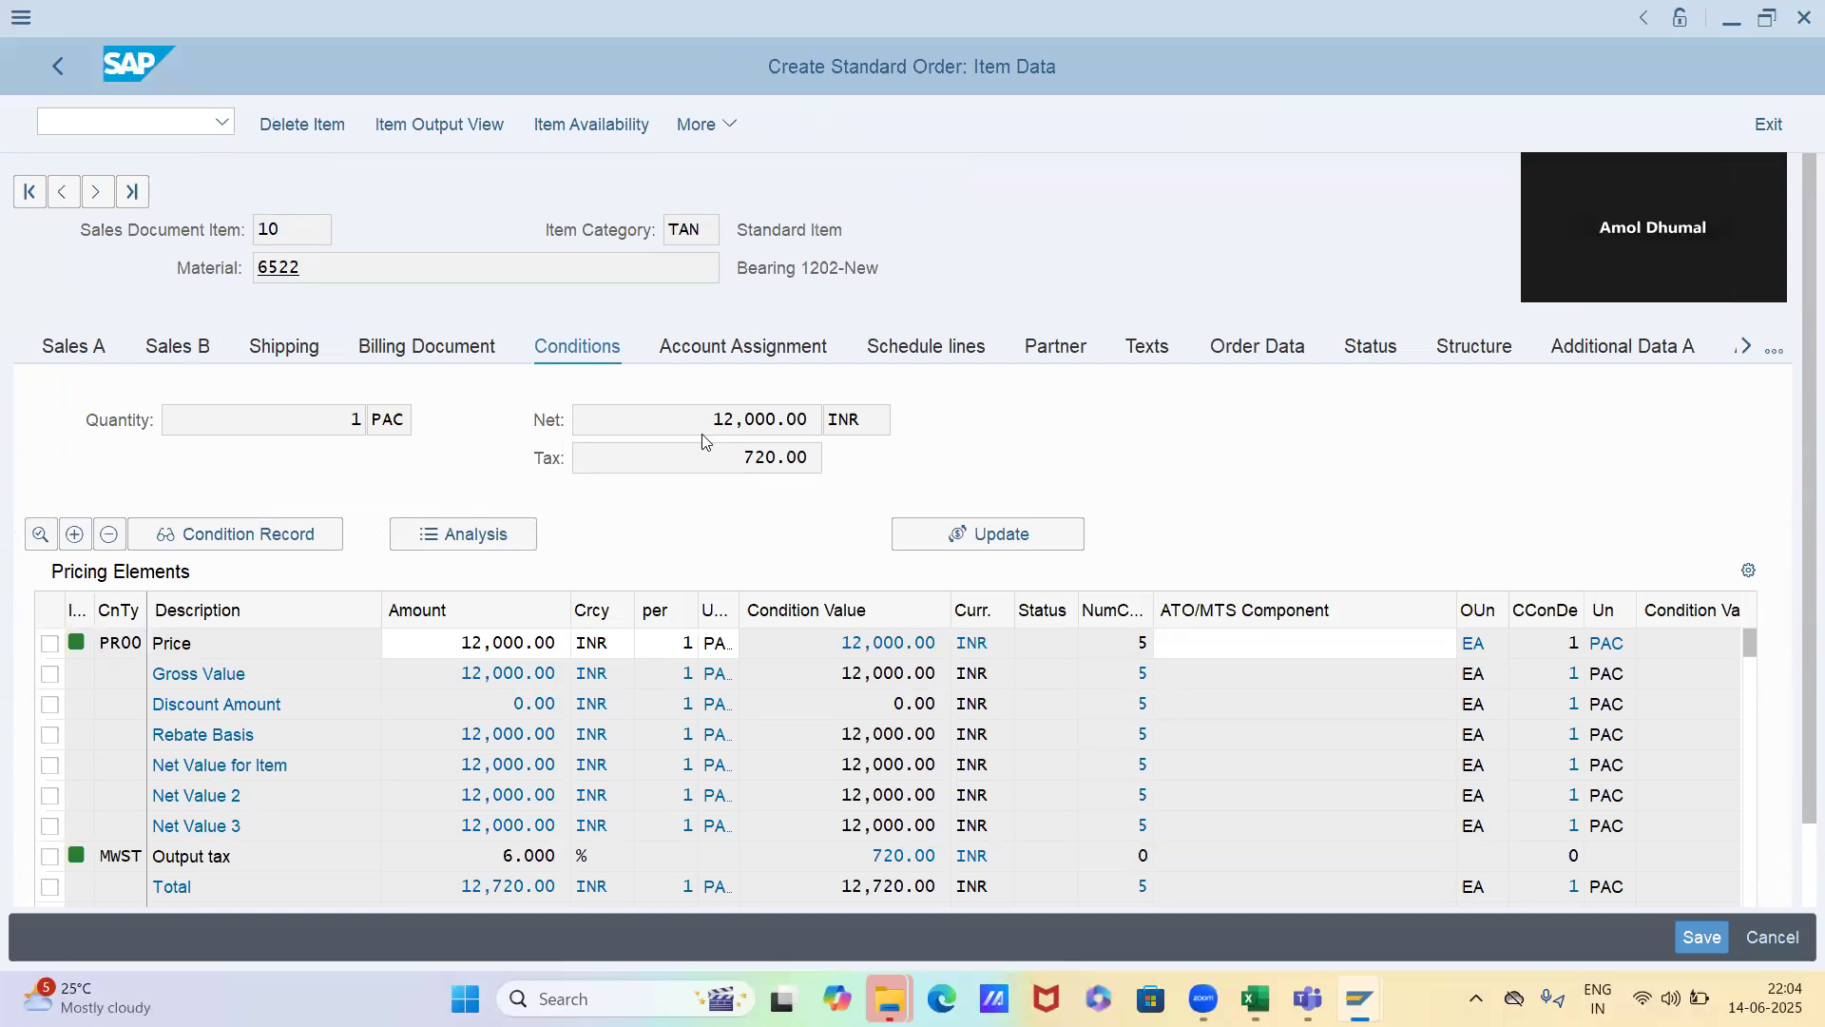
{"action": "key", "text": "F3"}
Set the order's pricing date to 13.06.2025 and accept the change
{"action": "left_click", "coordinate": [664, 529]}
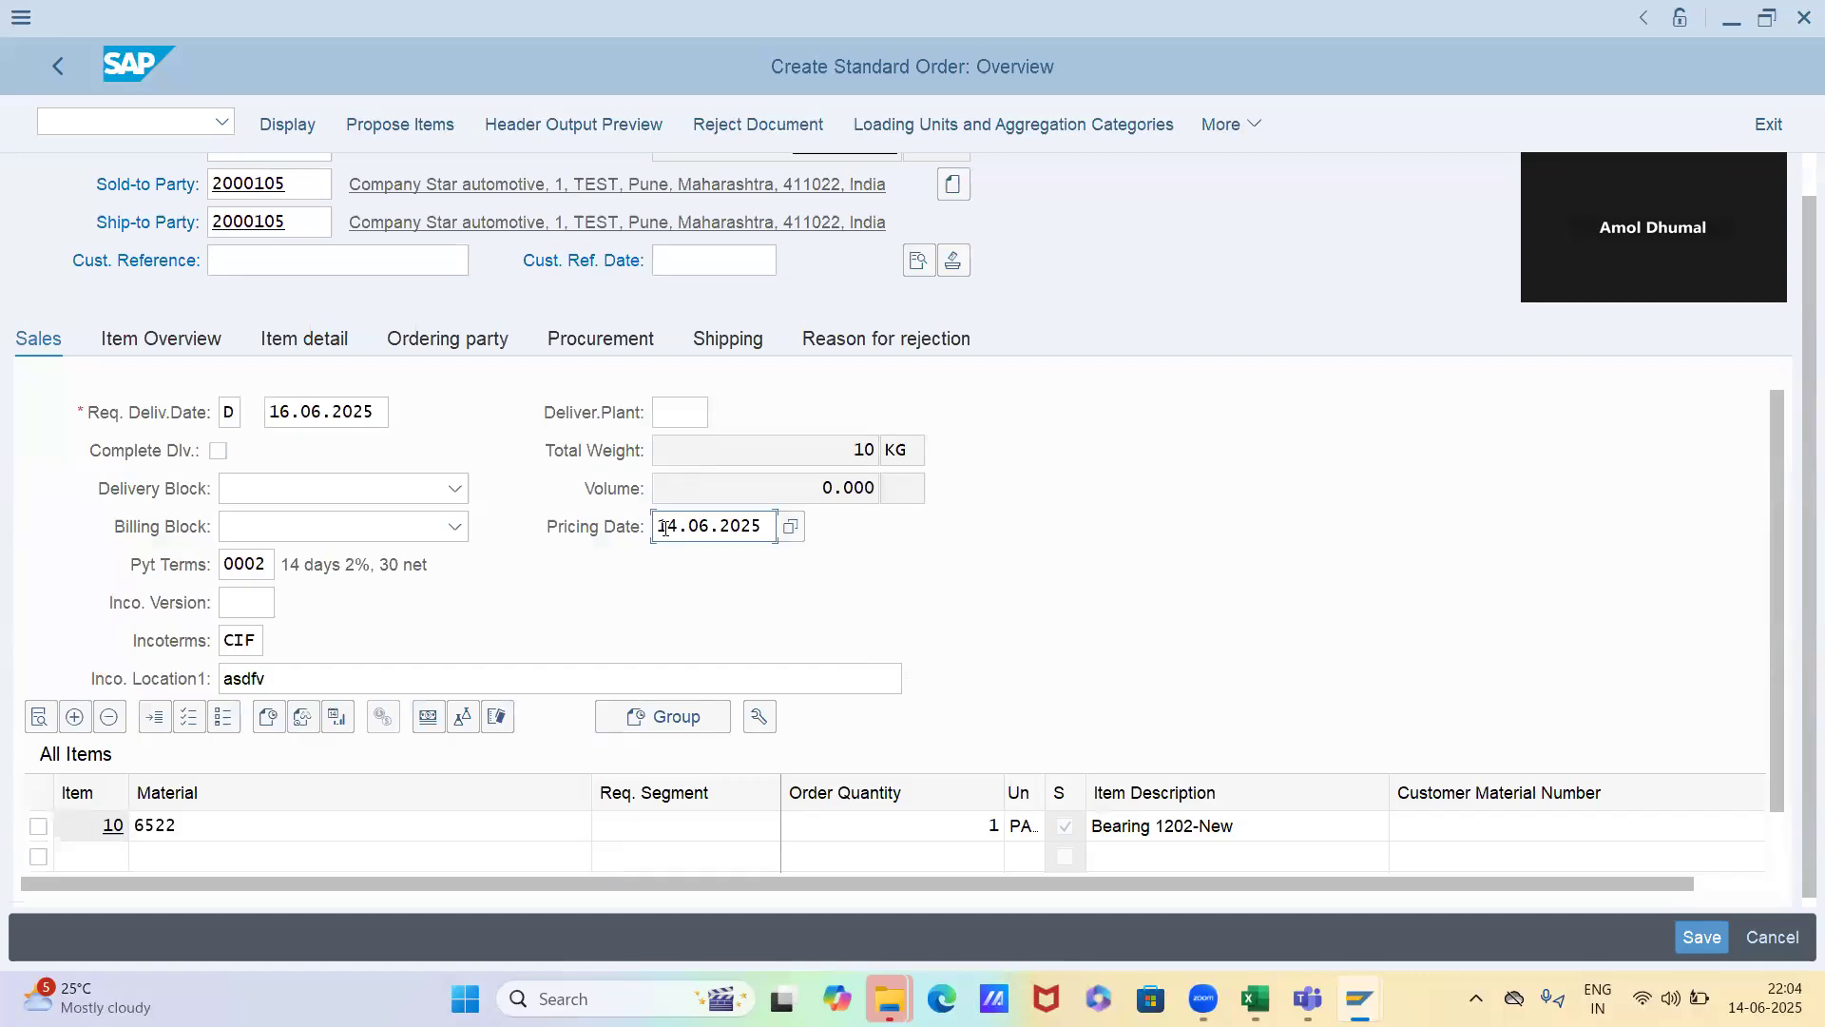
{"action": "key", "text": "Delete"}
{"action": "type", "text": "3"}
{"action": "key", "text": "Return"}
{"action": "key", "text": "Return"}
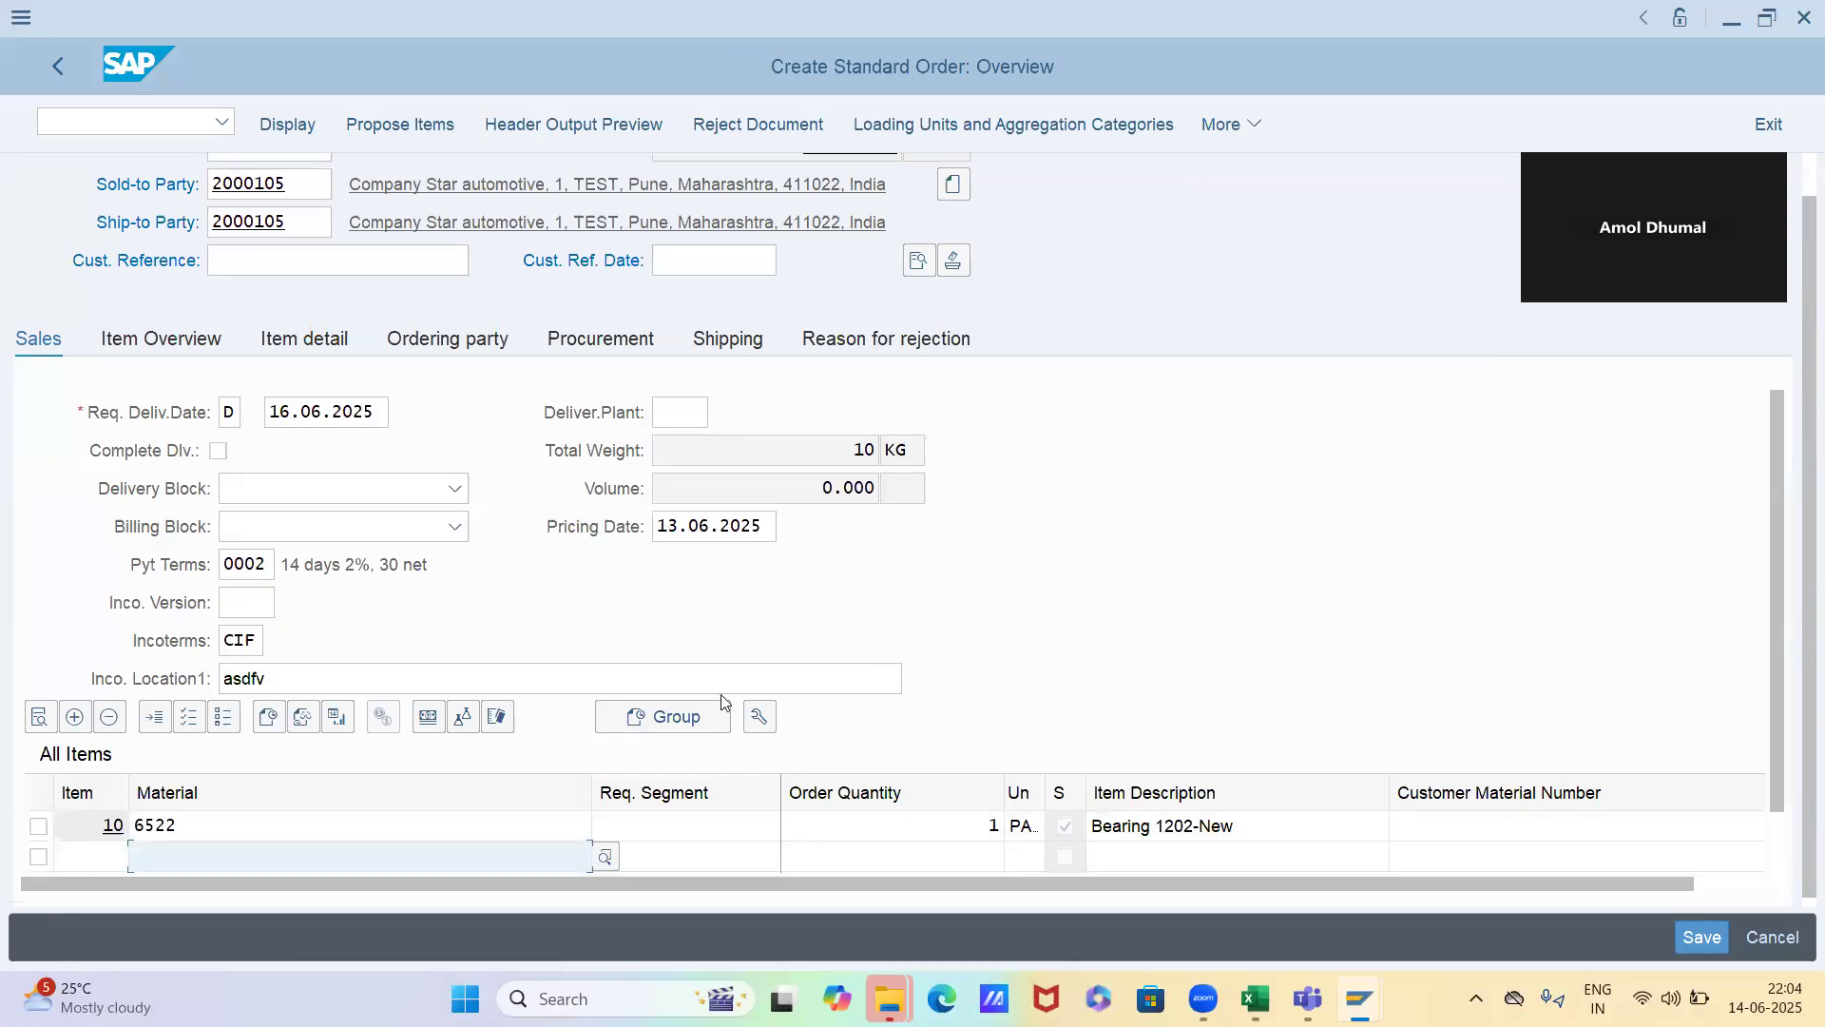
Check item 10's PR00 price under the changed pricing date, and return to the pricing date in the order overview
{"action": "left_click", "coordinate": [962, 829]}
{"action": "double_click", "coordinate": [962, 829]}
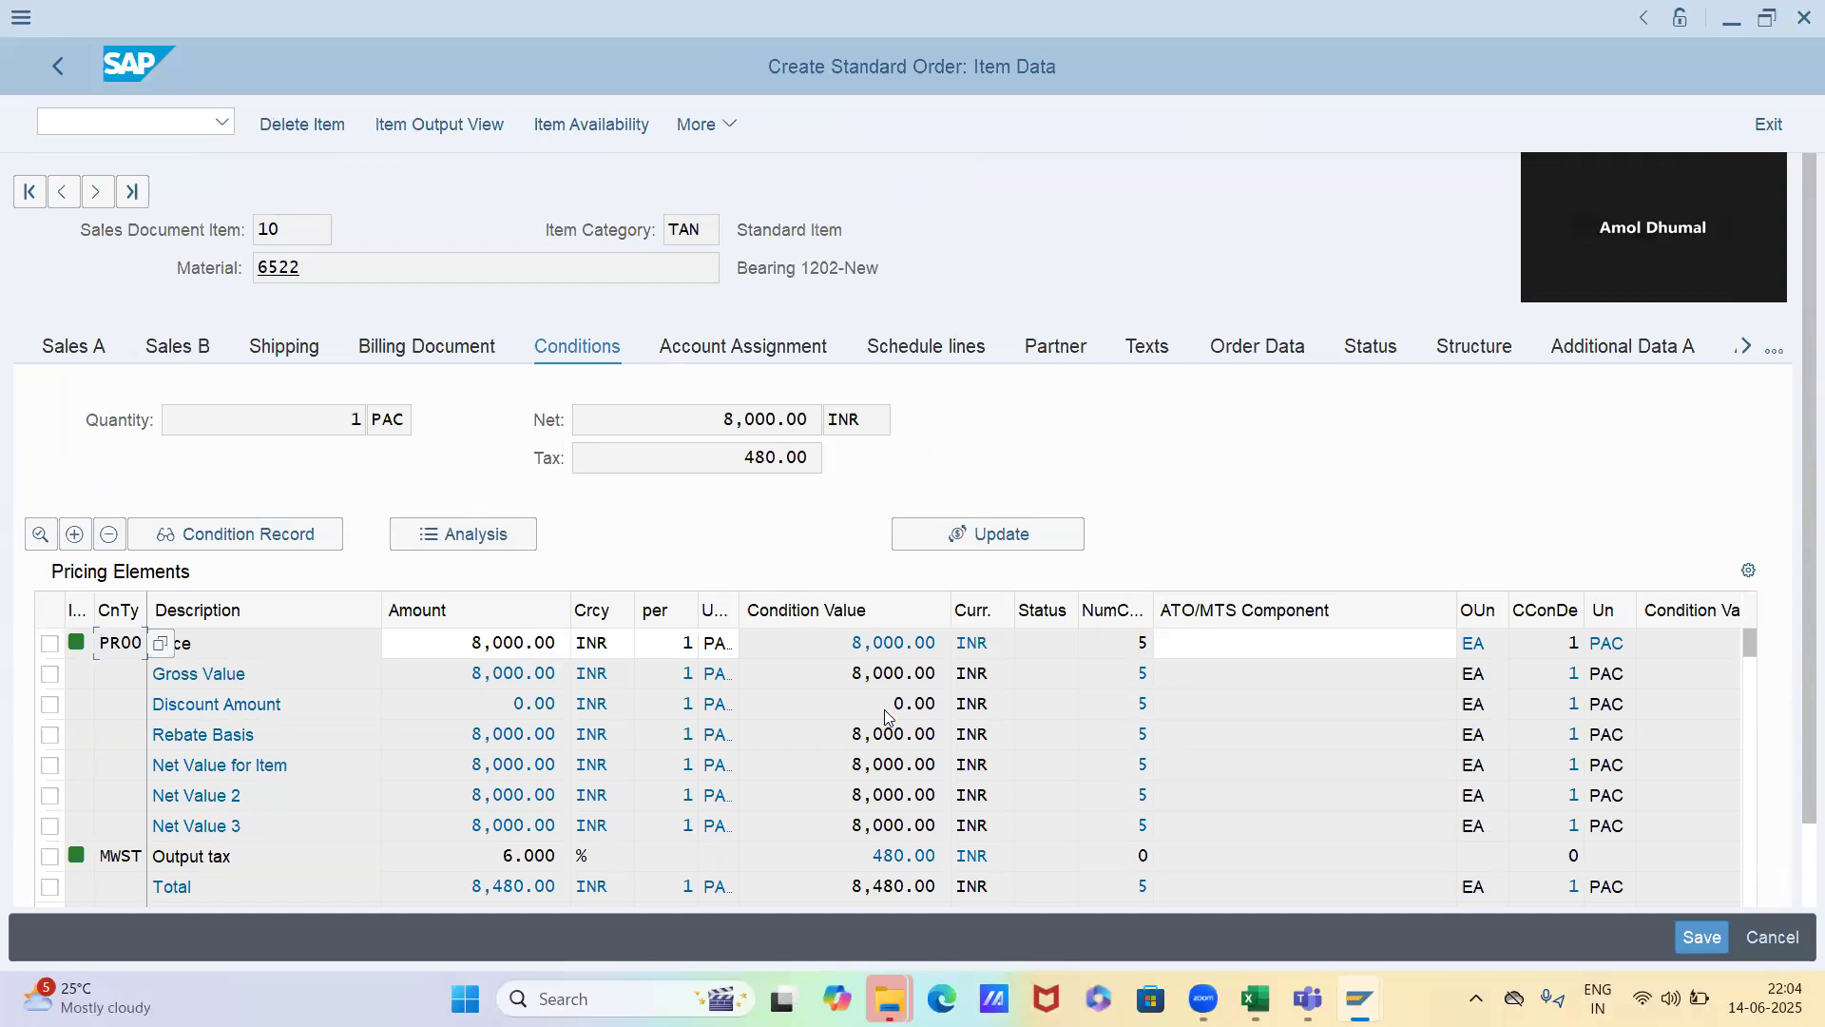
{"action": "left_click", "coordinate": [884, 646]}
{"action": "key", "text": "F3"}
{"action": "left_click", "coordinate": [729, 528]}
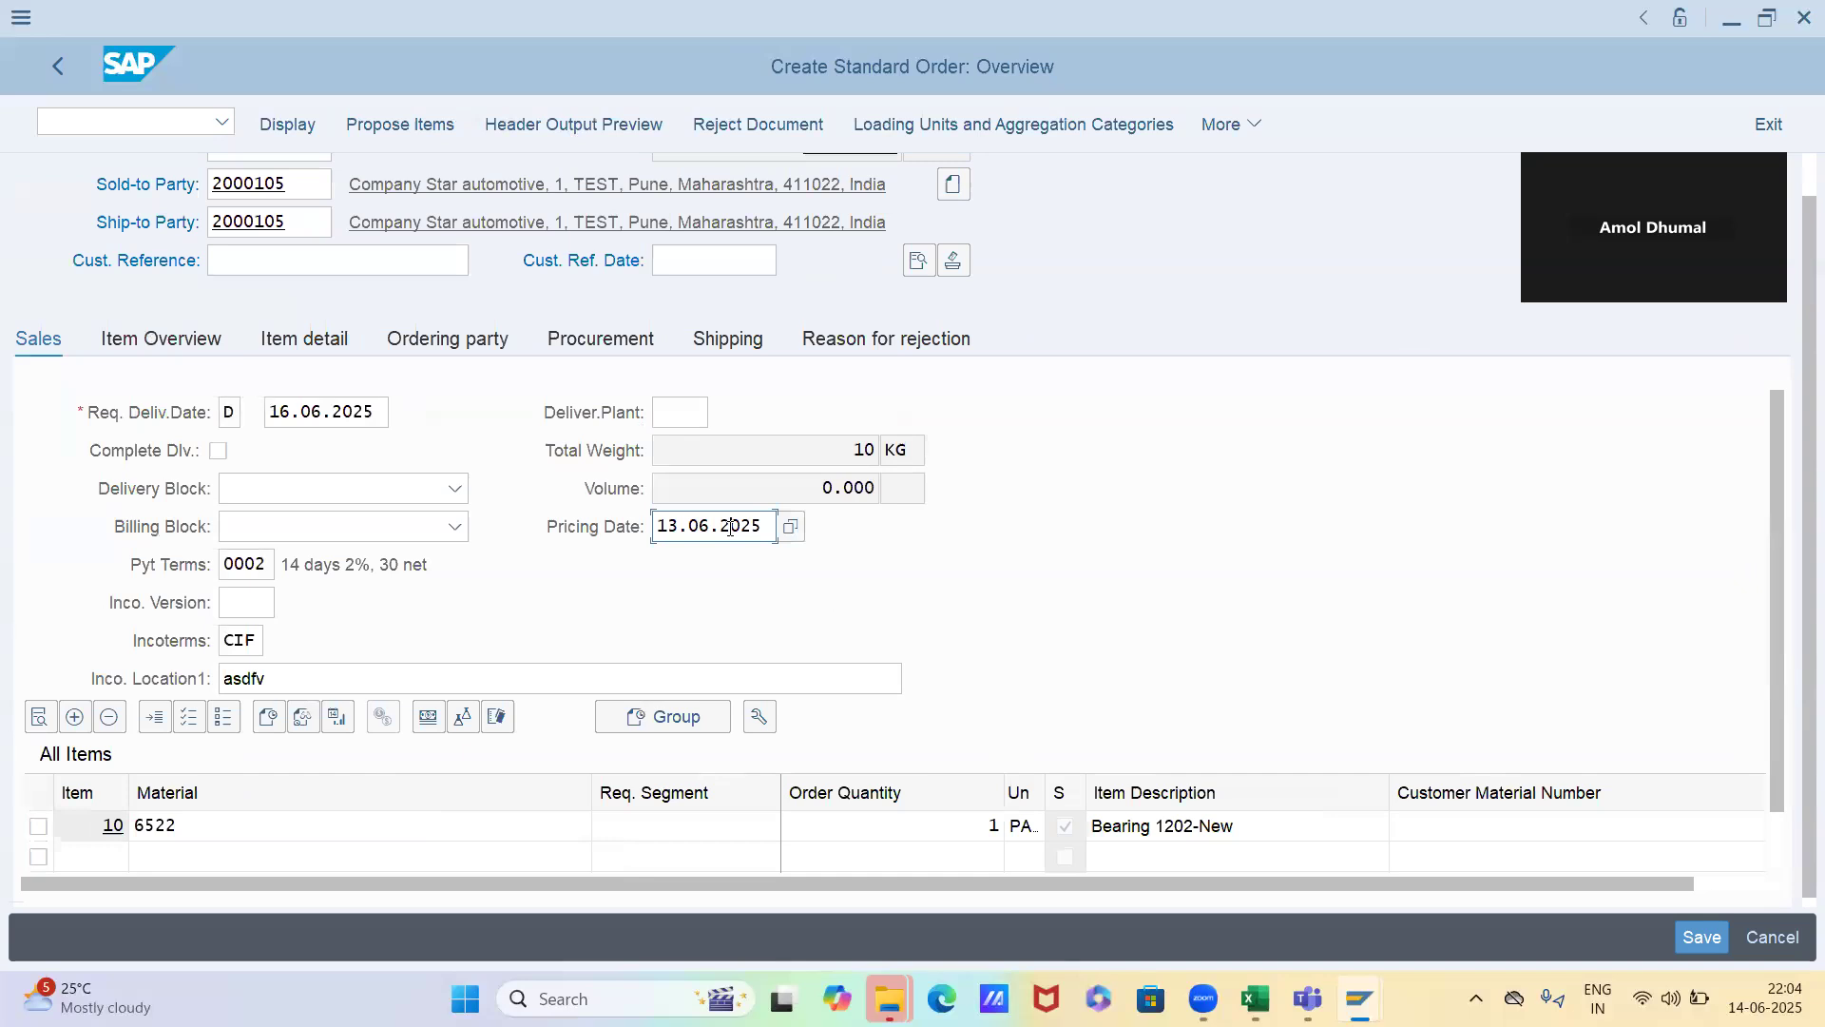
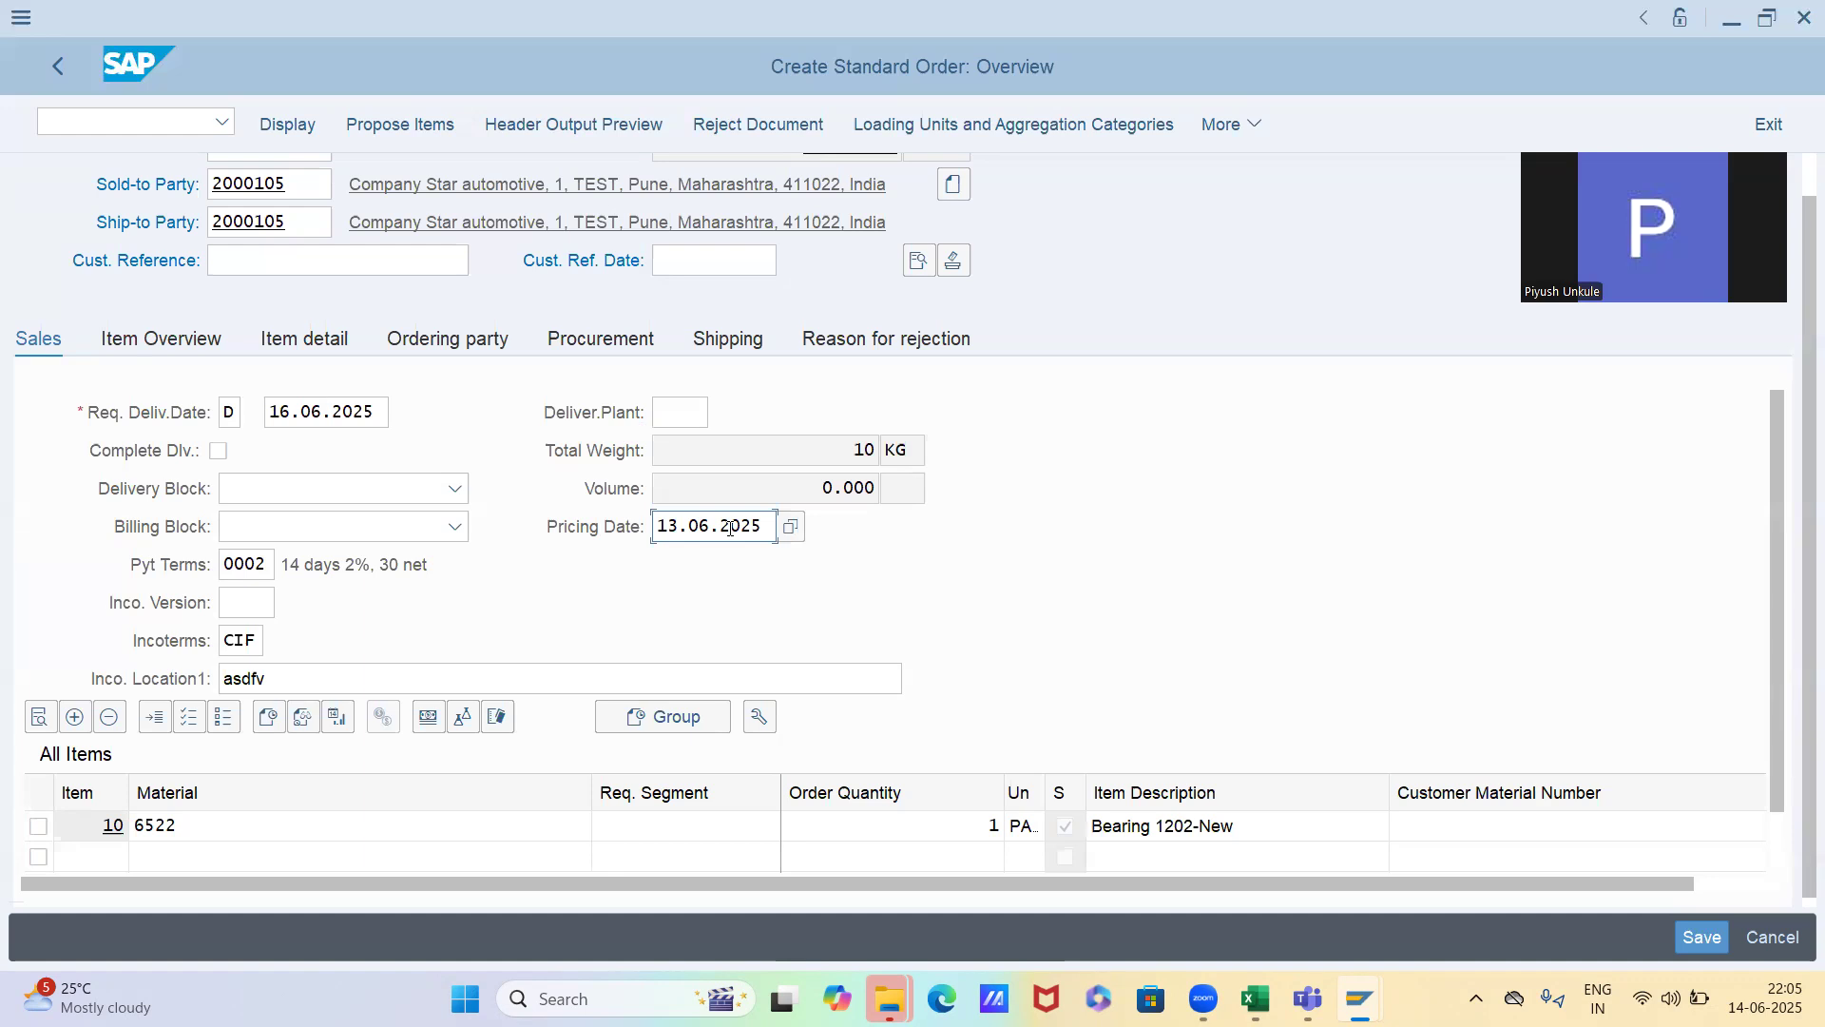
Switch to the condition record display and show material 6522's PR00 price valid on 13.06.2025, using the Material with release status key combination
{"action": "key", "text": "alt+Tab"}
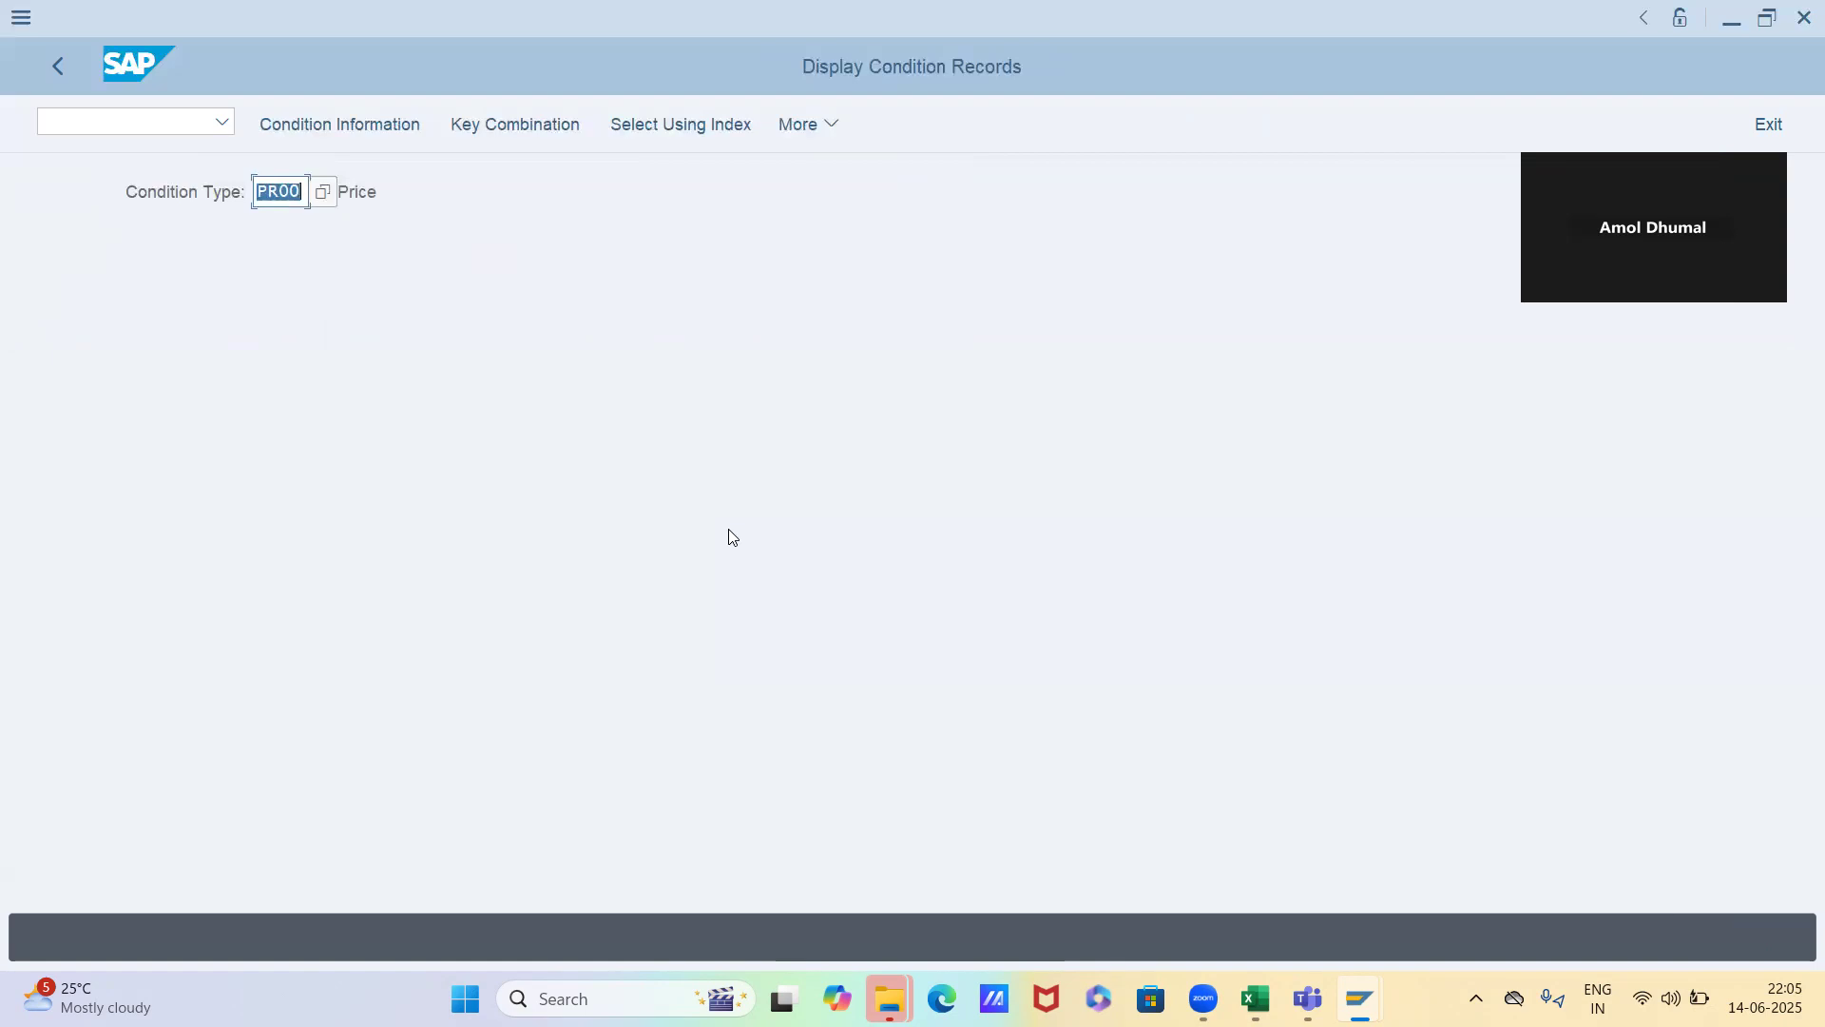
{"action": "key", "text": "Return"}
{"action": "left_click", "coordinate": [374, 593]}
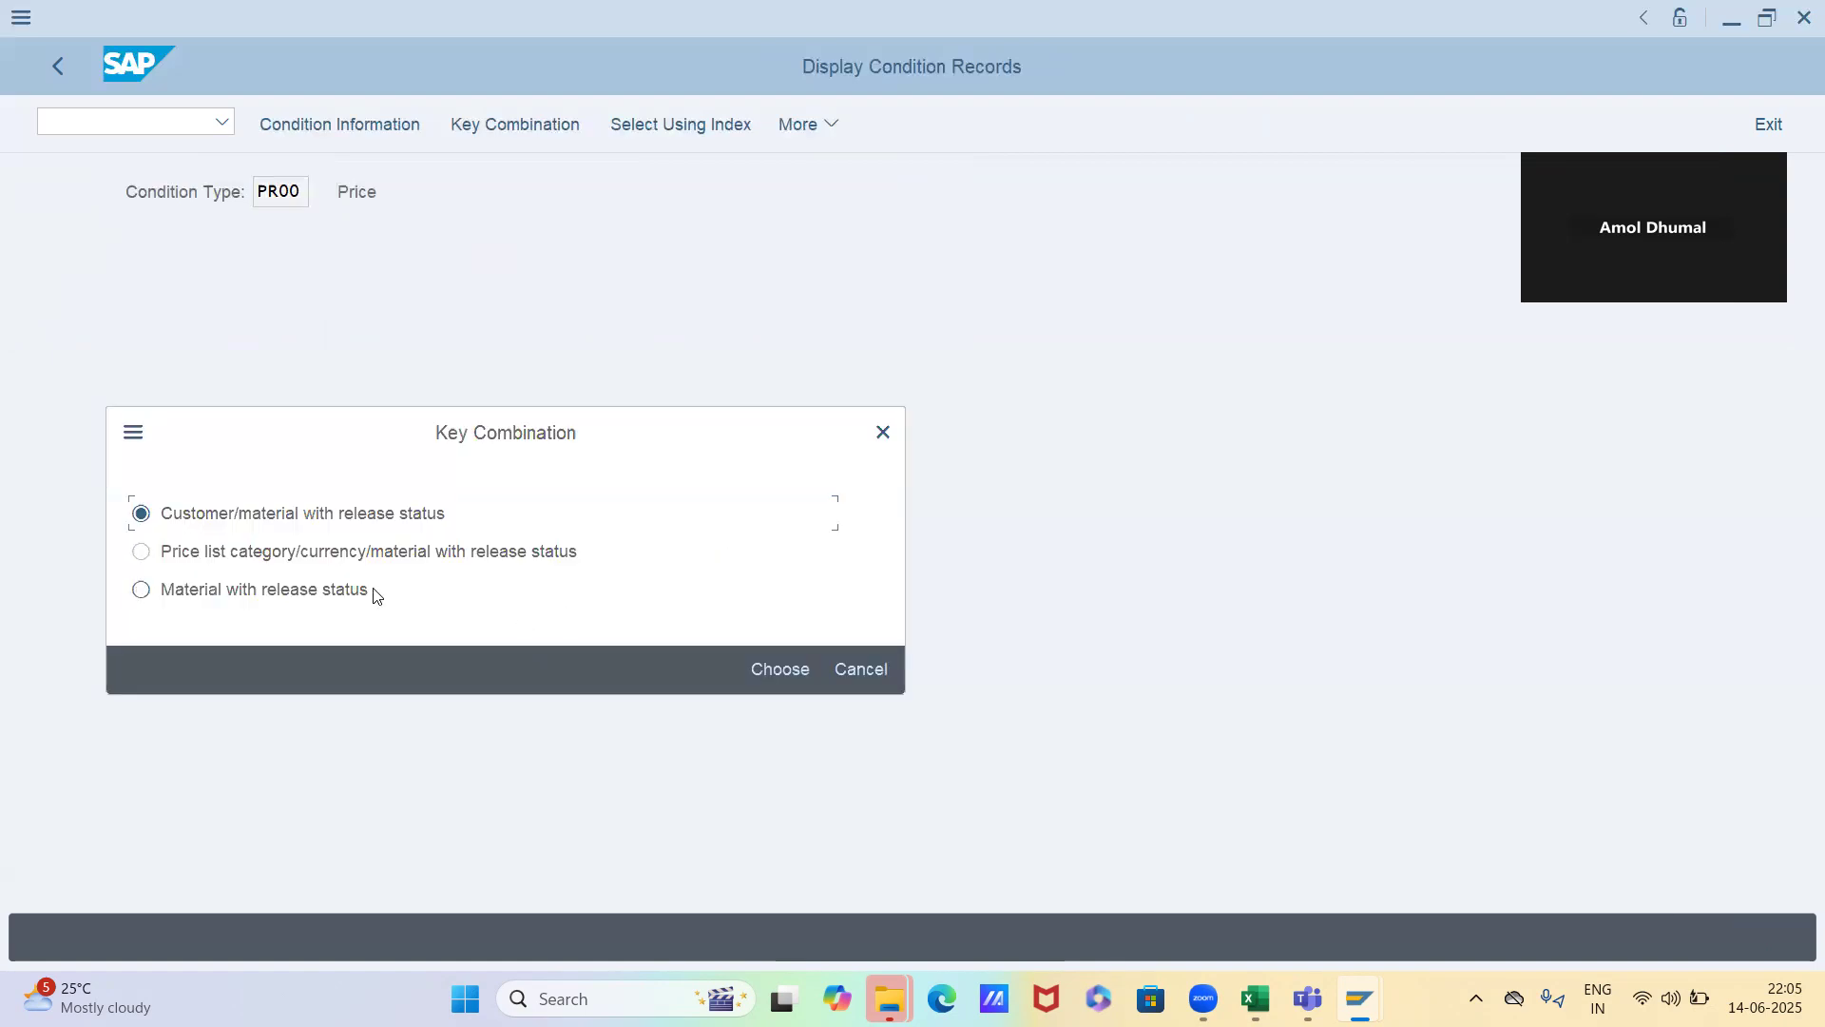
{"action": "left_click", "coordinate": [768, 671]}
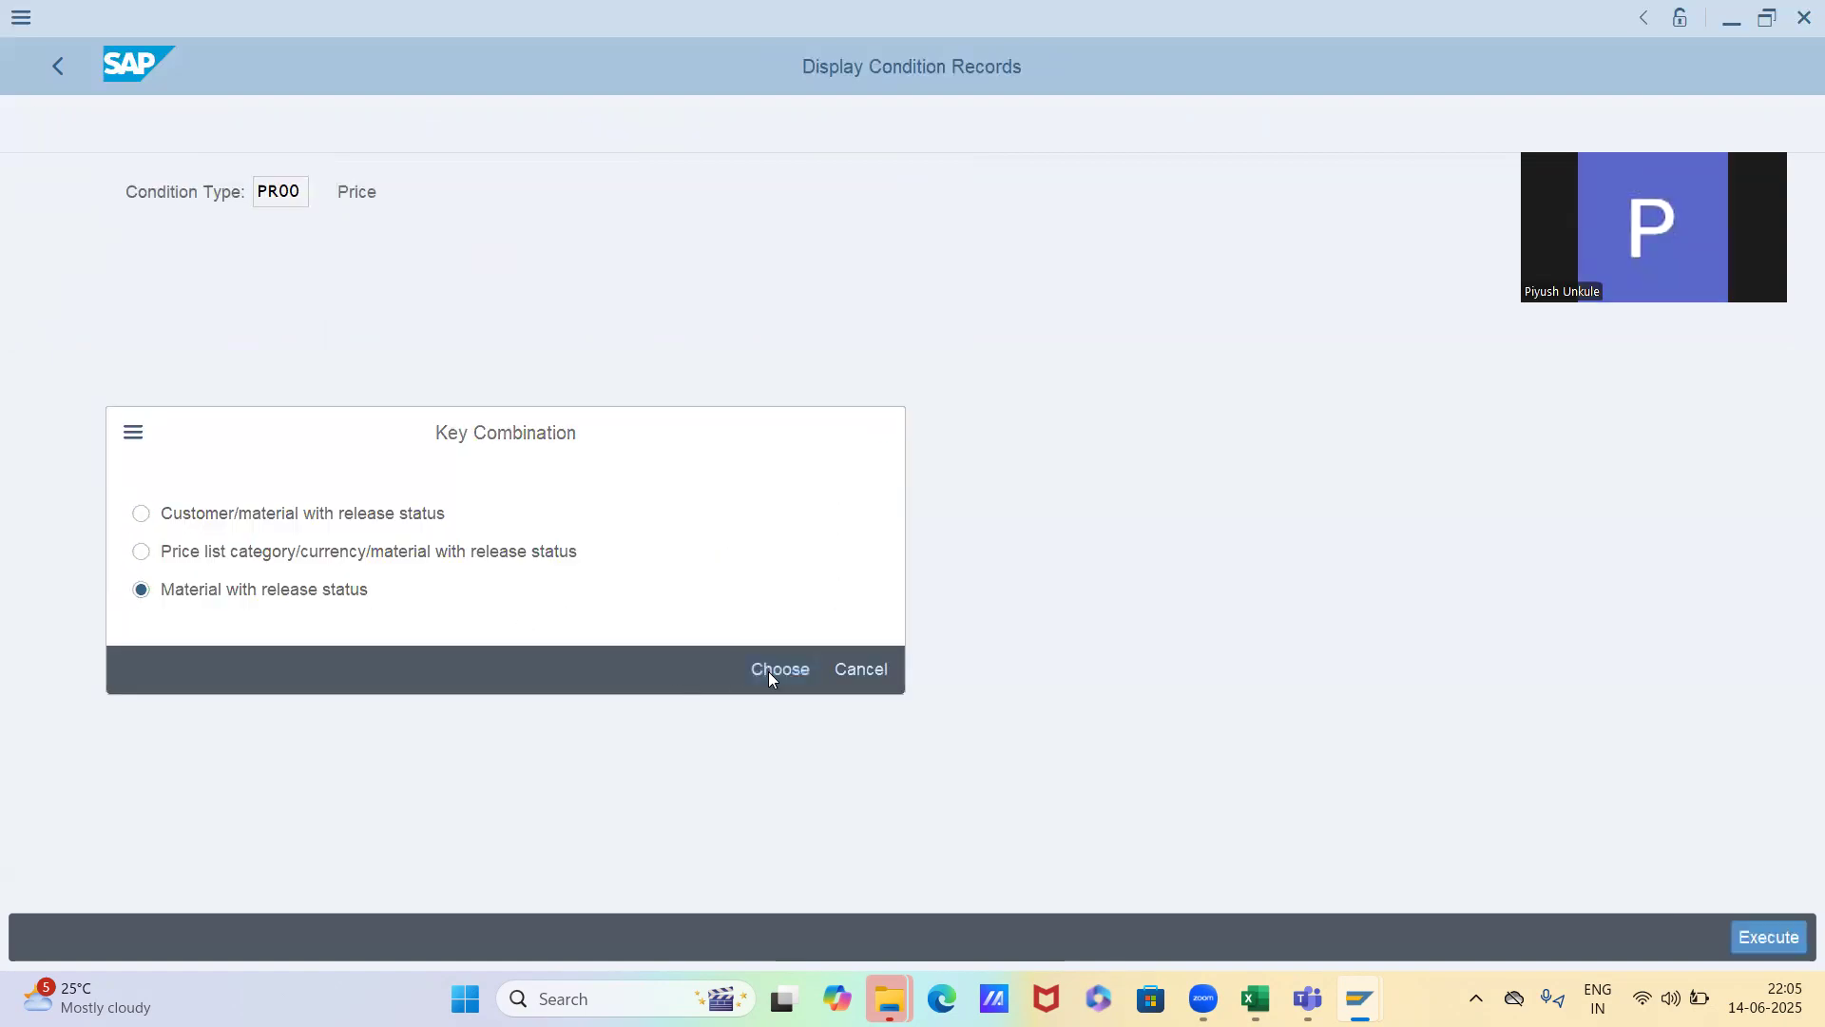
{"action": "key", "text": "F8"}
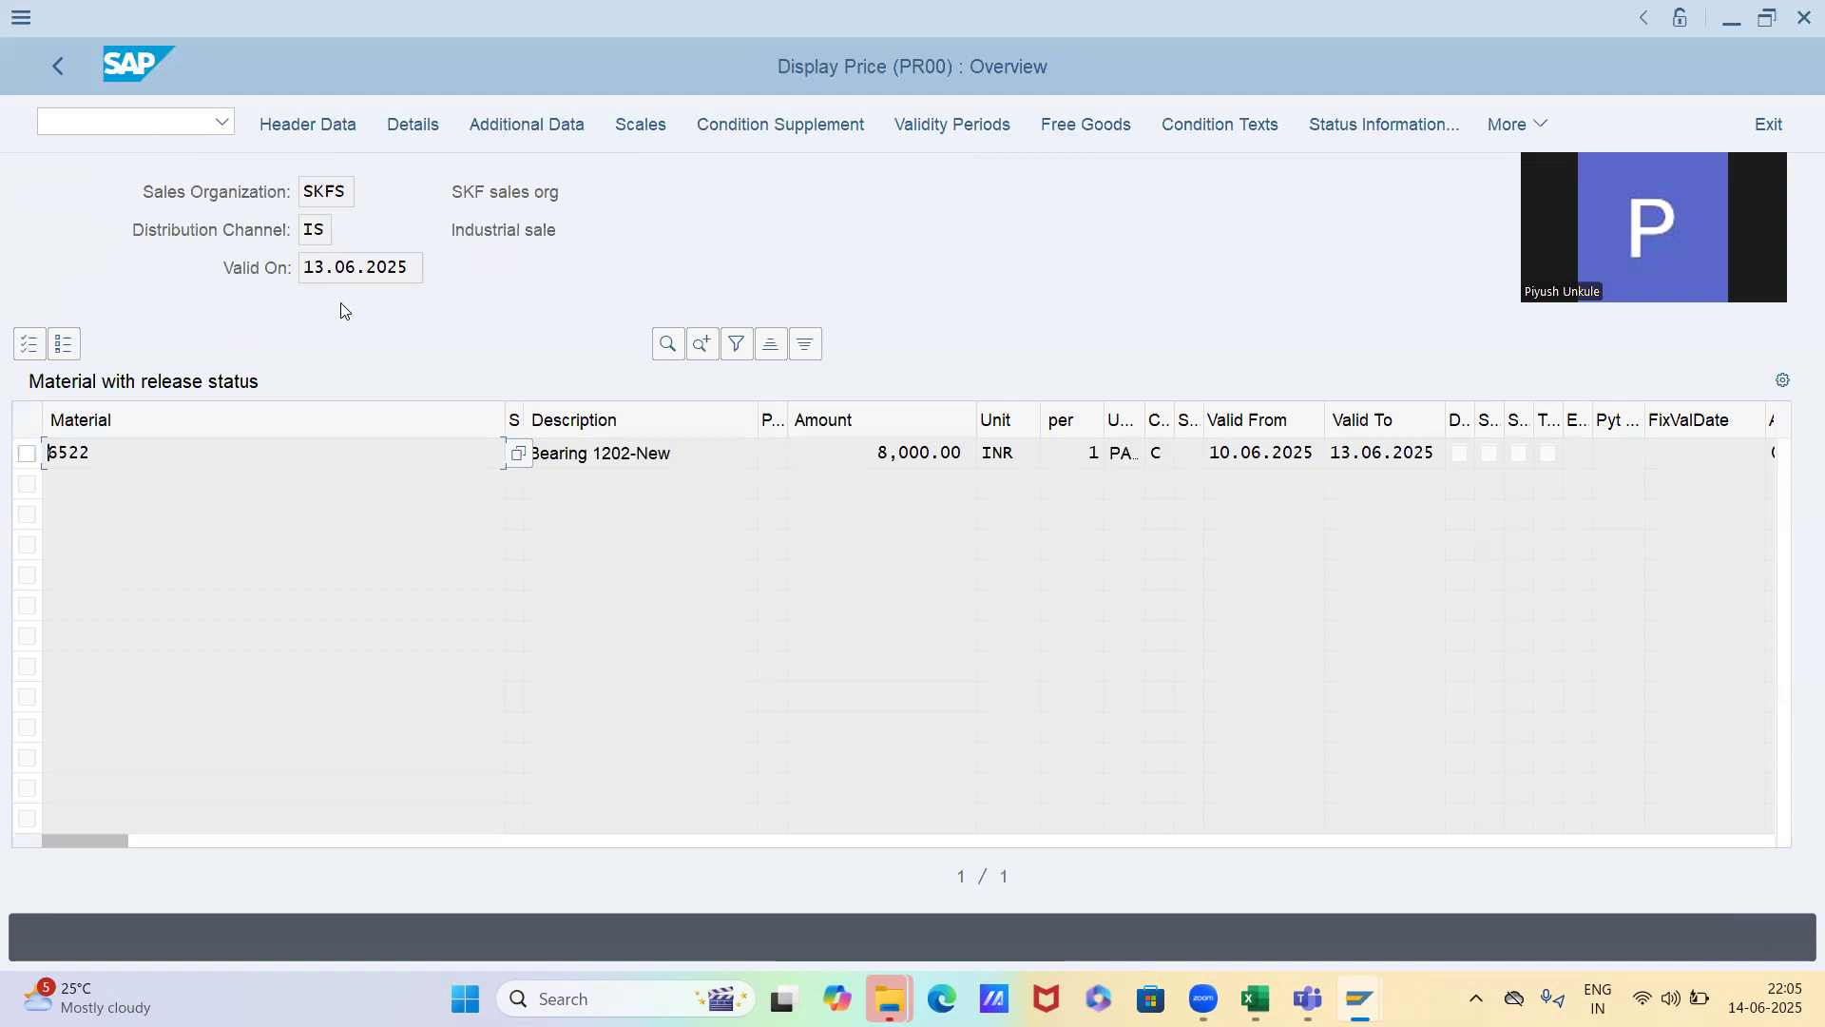
Display material 6522's PR00 price record valid on 14.06.2025 and check it for scales
{"action": "left_click", "coordinate": [52, 64]}
{"action": "left_click", "coordinate": [415, 381]}
{"action": "key", "text": "Delete"}
{"action": "type", "text": "4"}
{"action": "key", "text": "Return"}
{"action": "key", "text": "F8"}
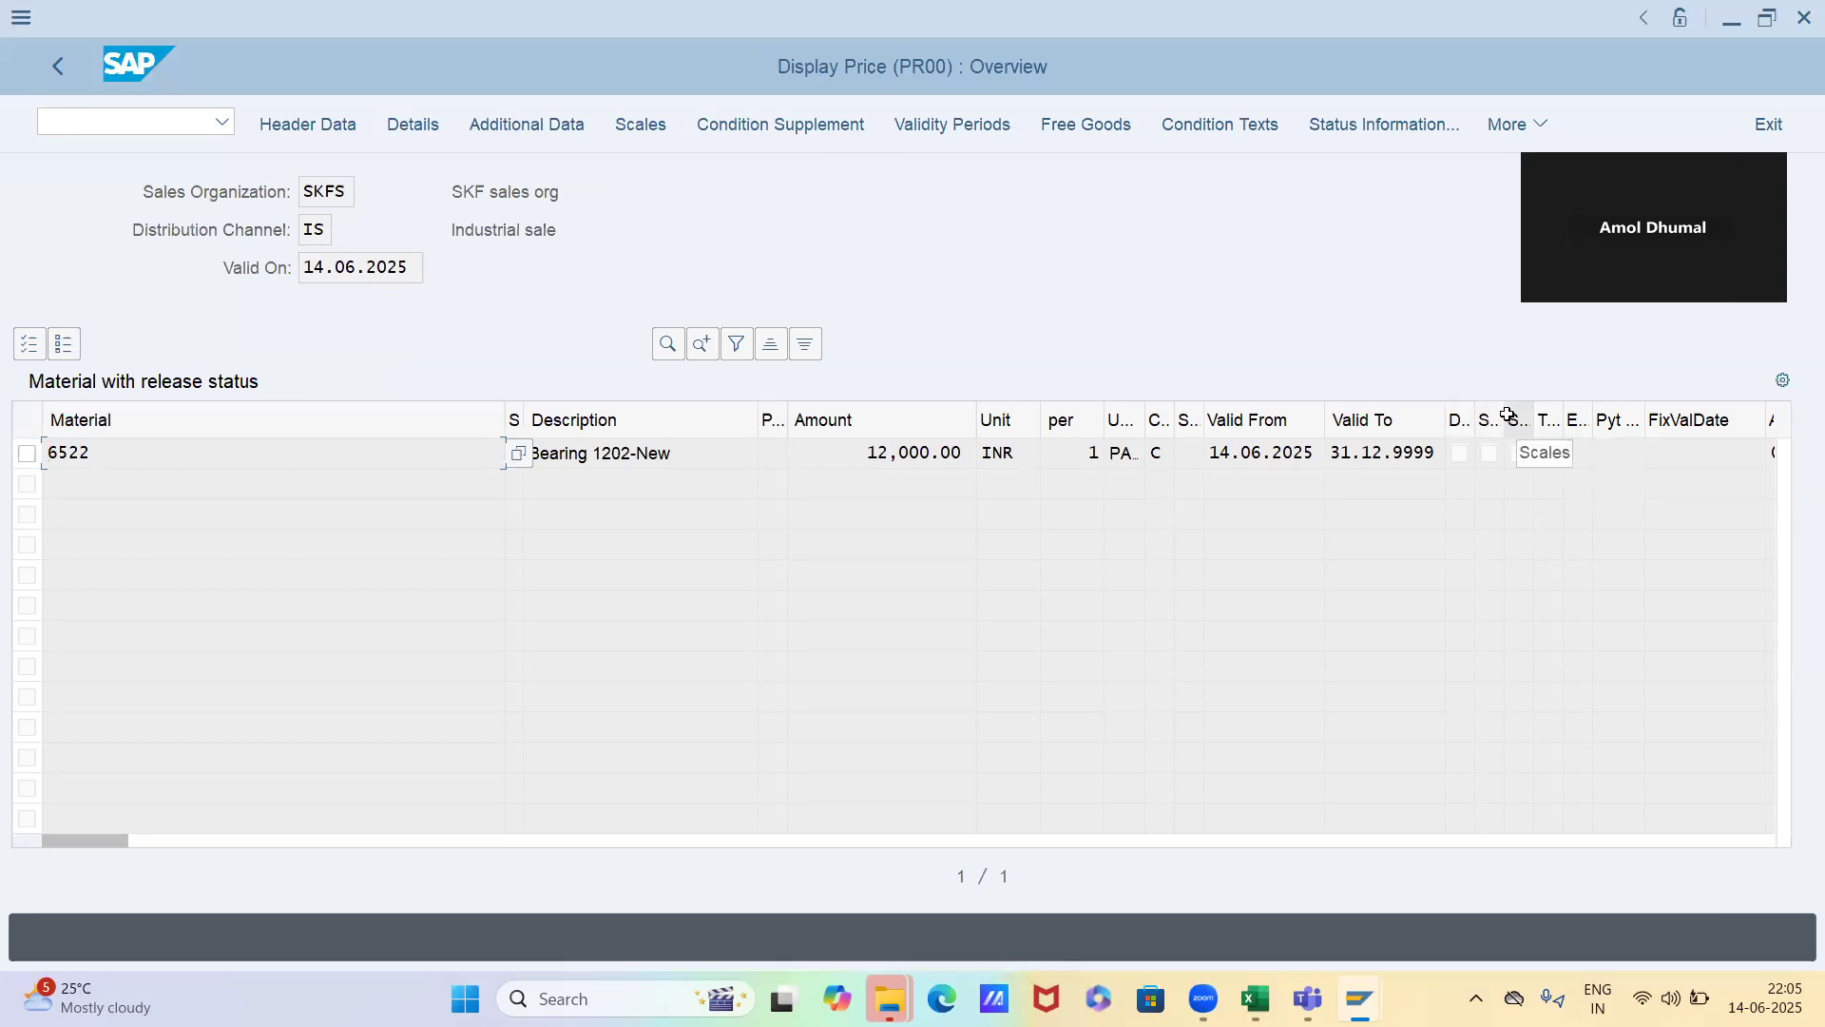
{"action": "left_click", "coordinate": [20, 455]}
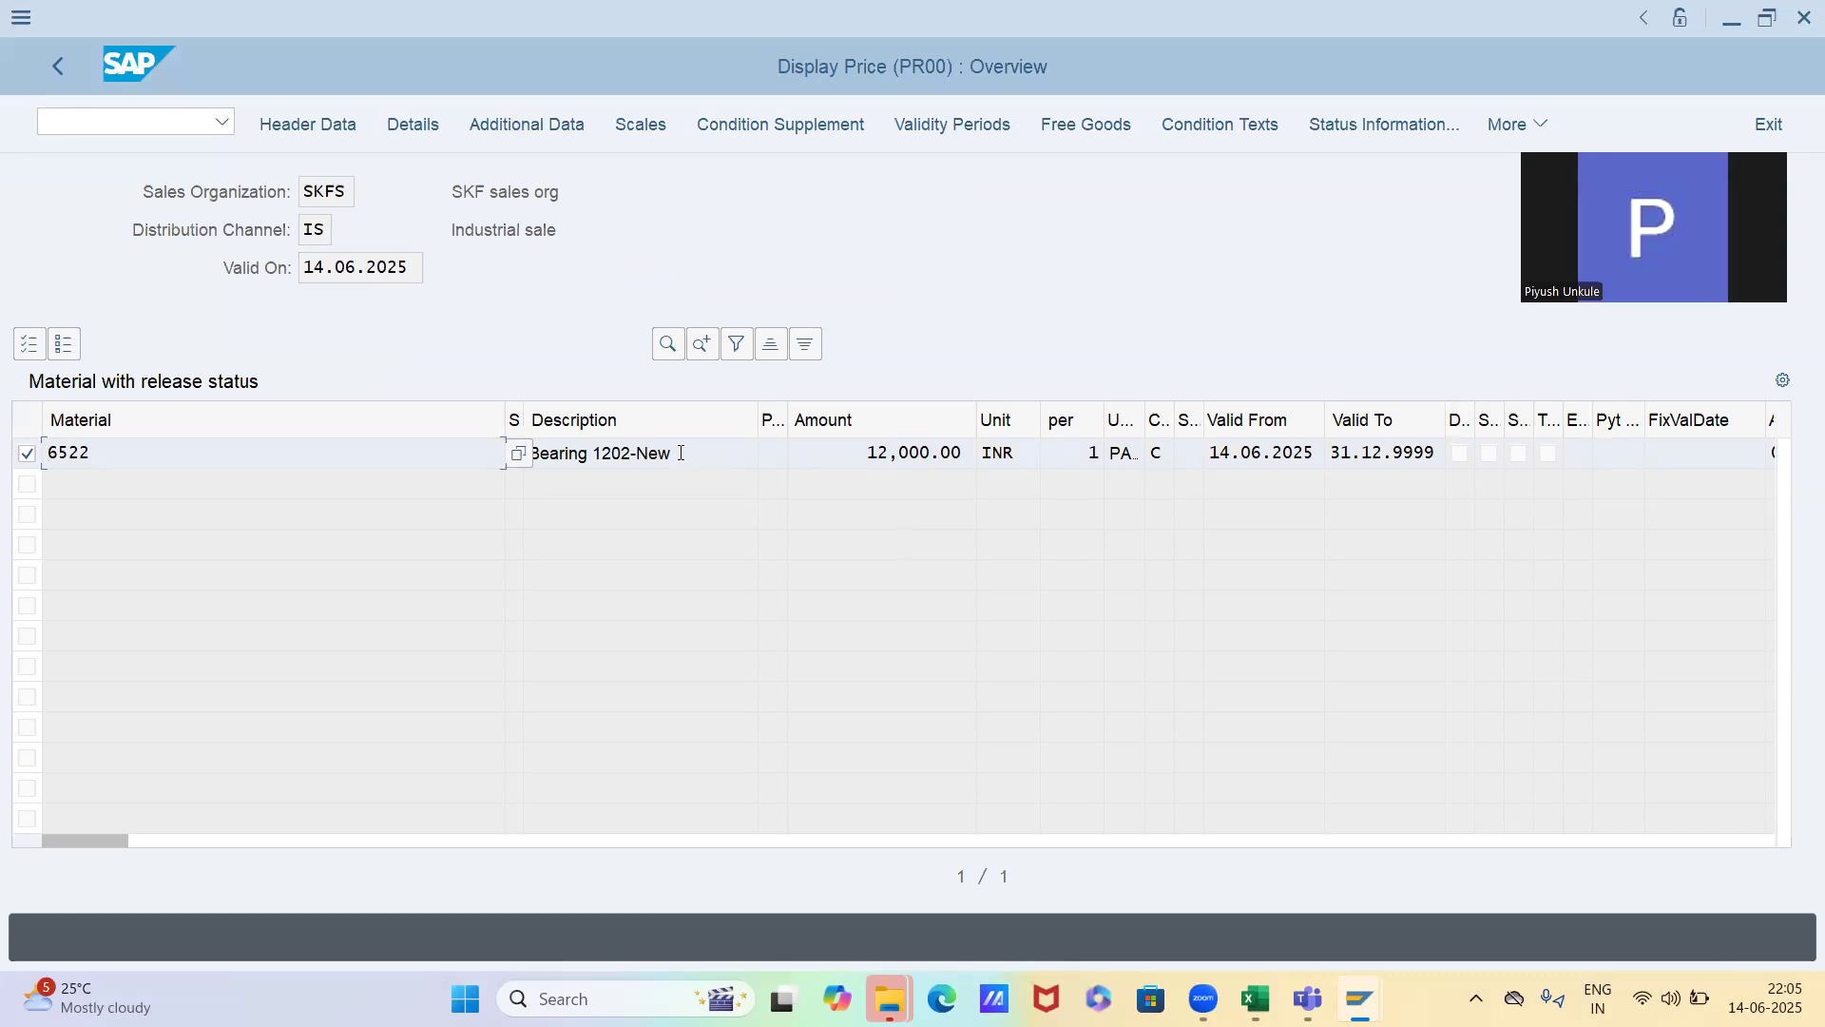
{"action": "left_click", "coordinate": [643, 124]}
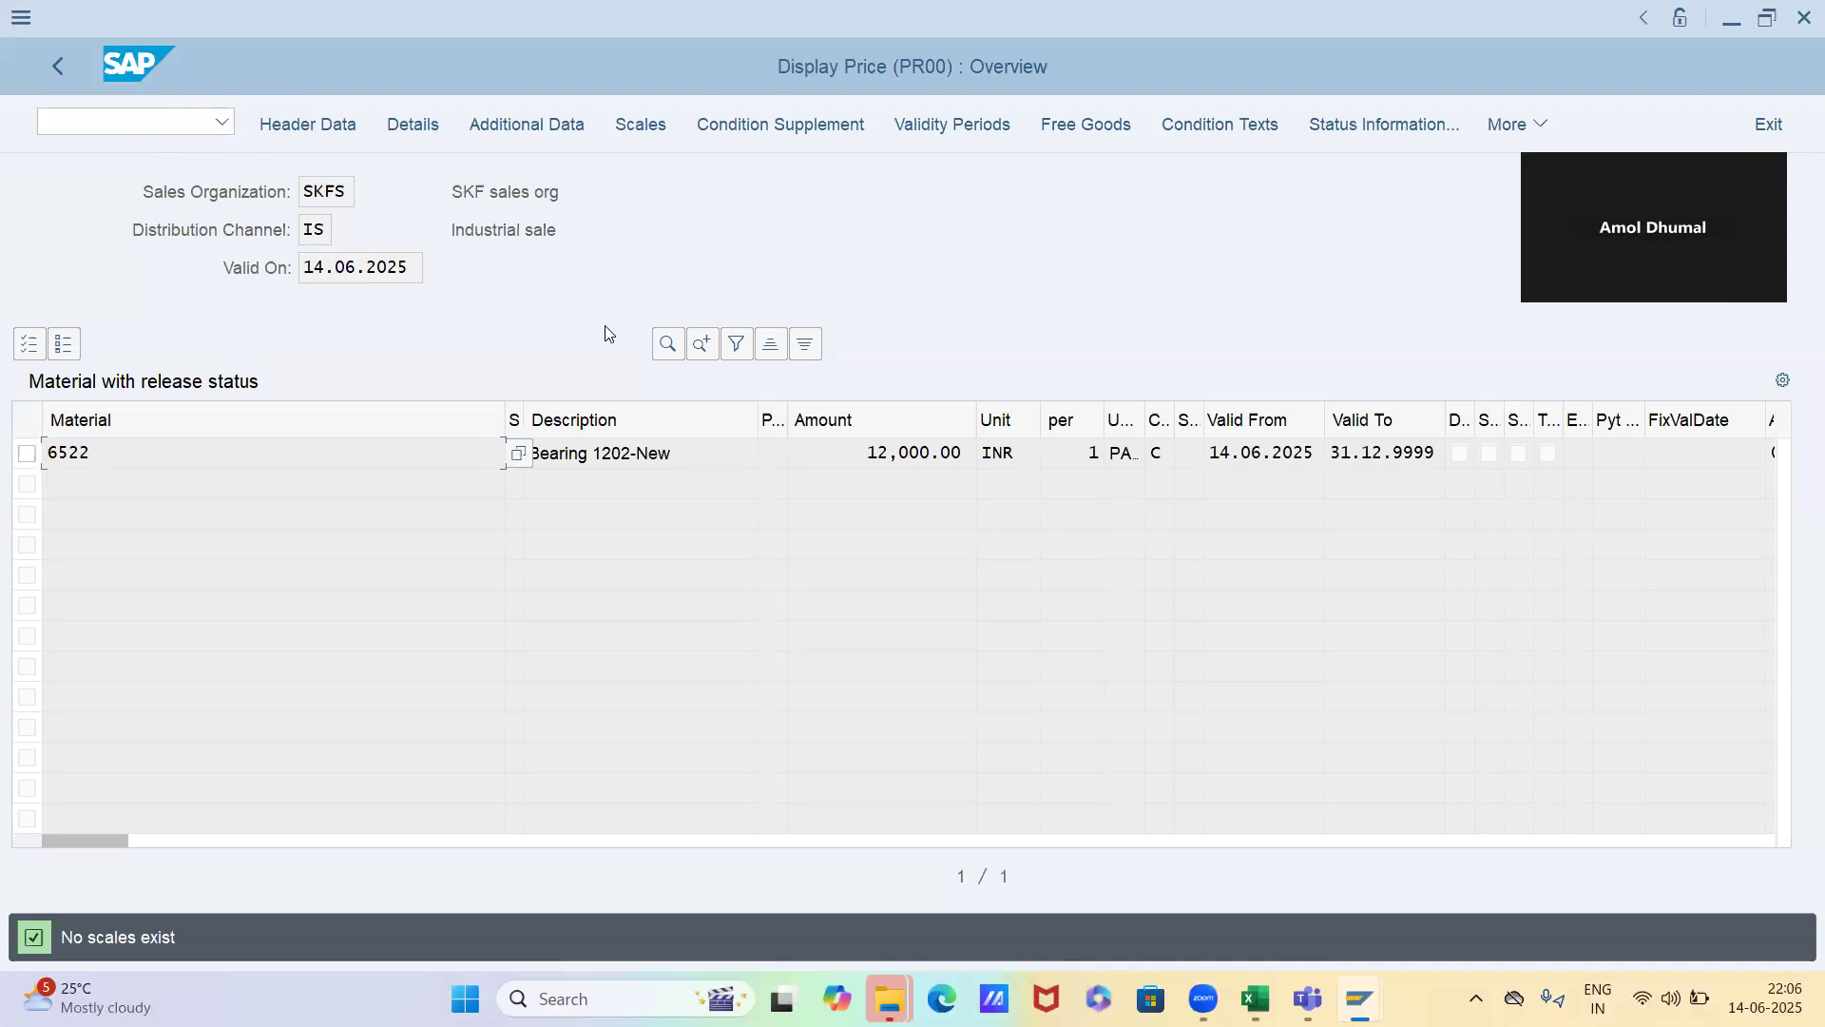
Open material 6522's PR00 price record valid on 14.06.2025 for changing with transaction VK12
{"action": "left_click", "coordinate": [171, 131]}
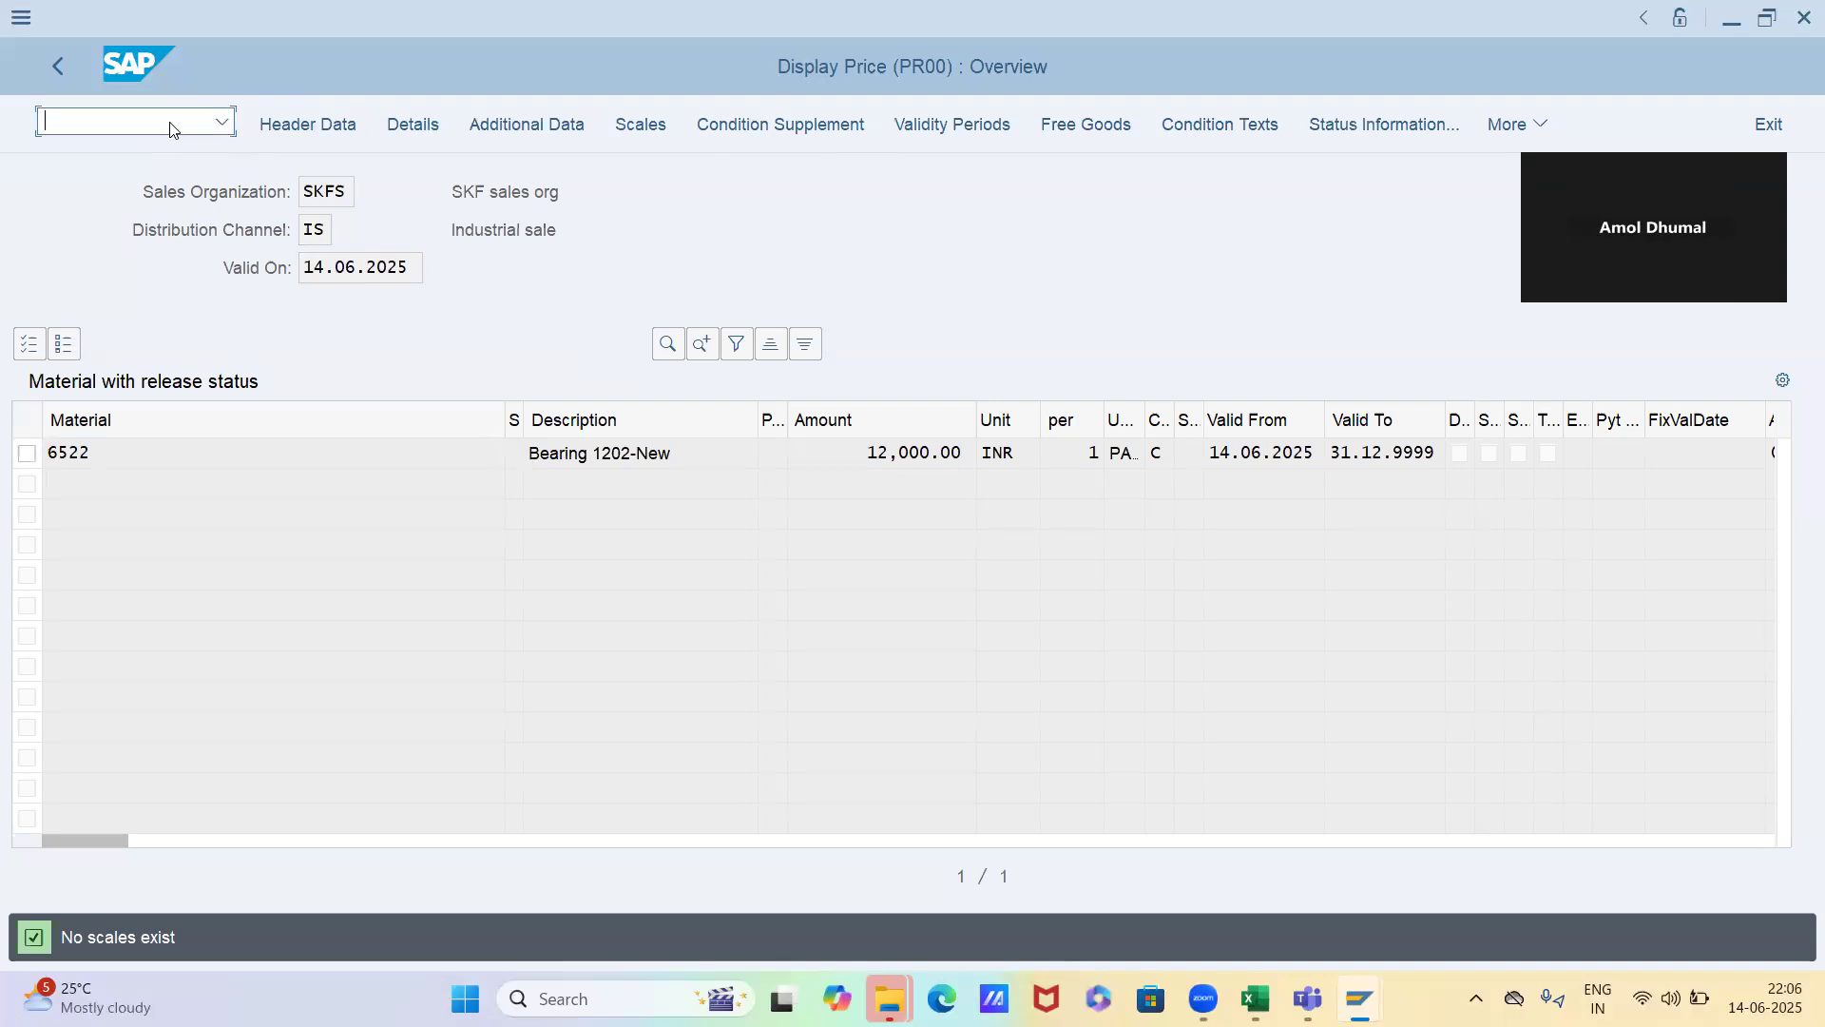
{"action": "type", "text": "/nvk12"}
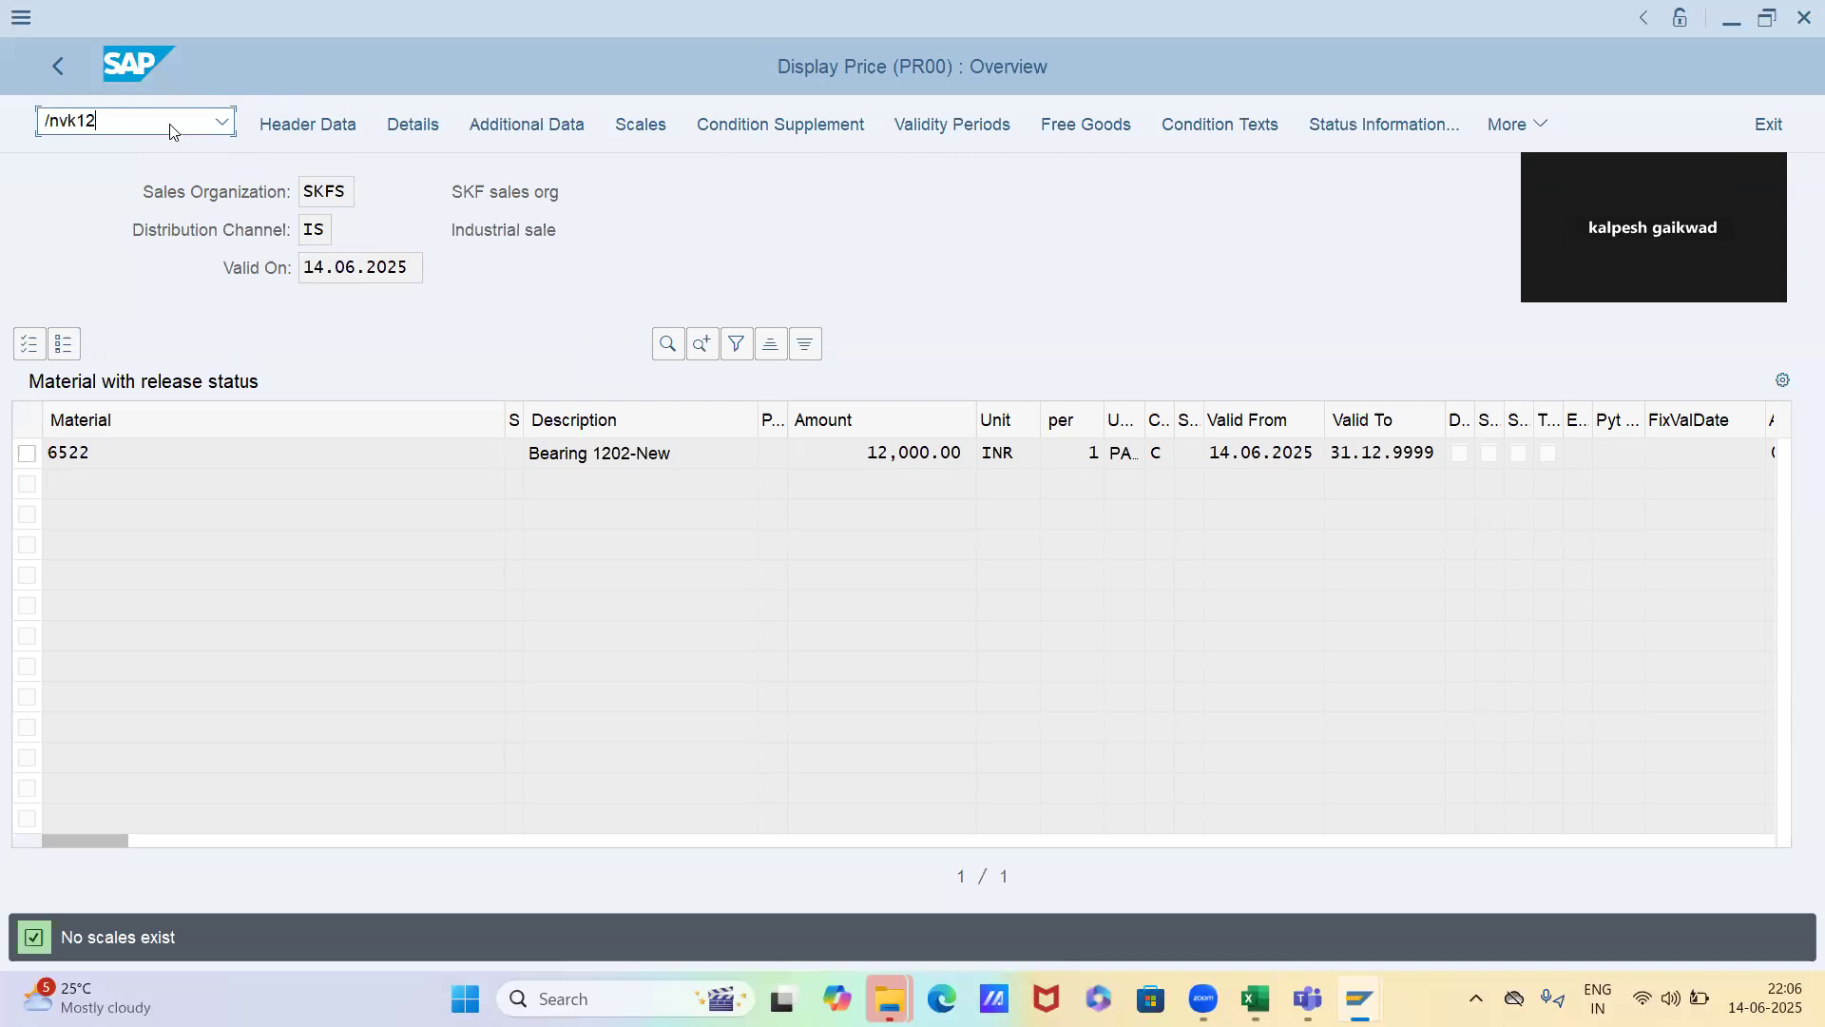
{"action": "key", "text": "Return"}
{"action": "key", "text": "Return"}
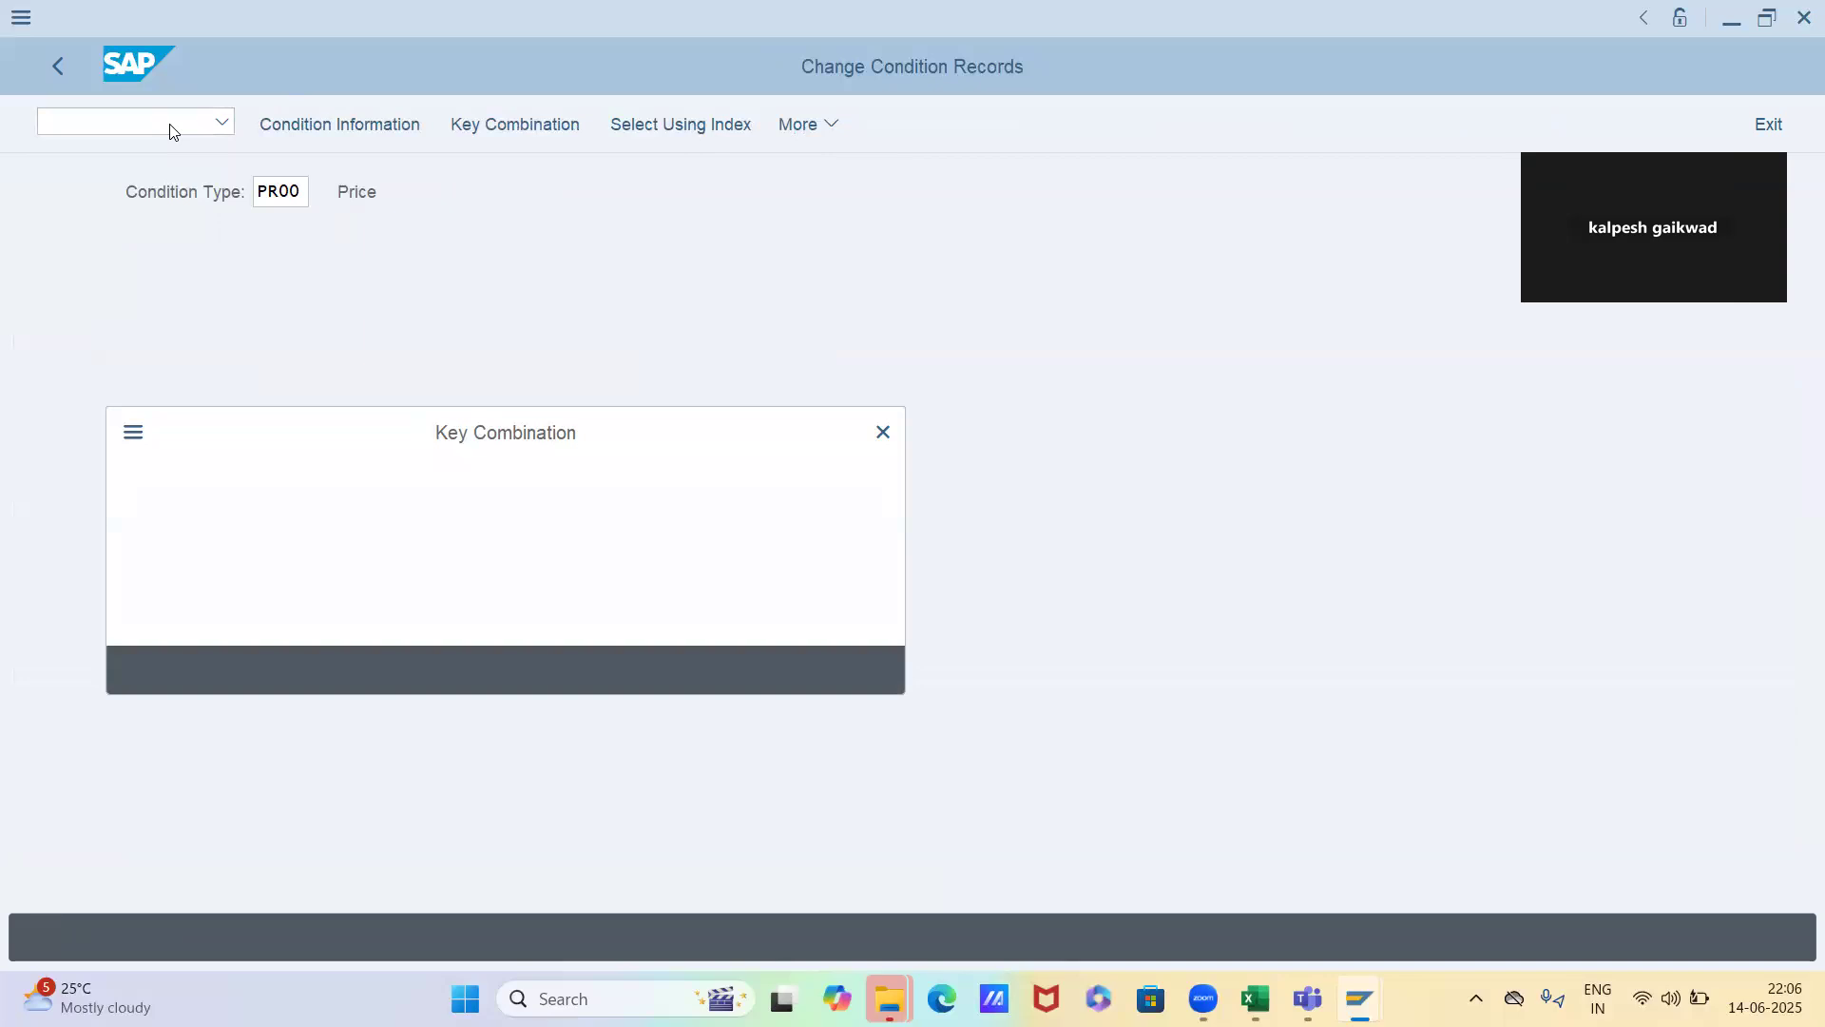
{"action": "key", "text": "Return"}
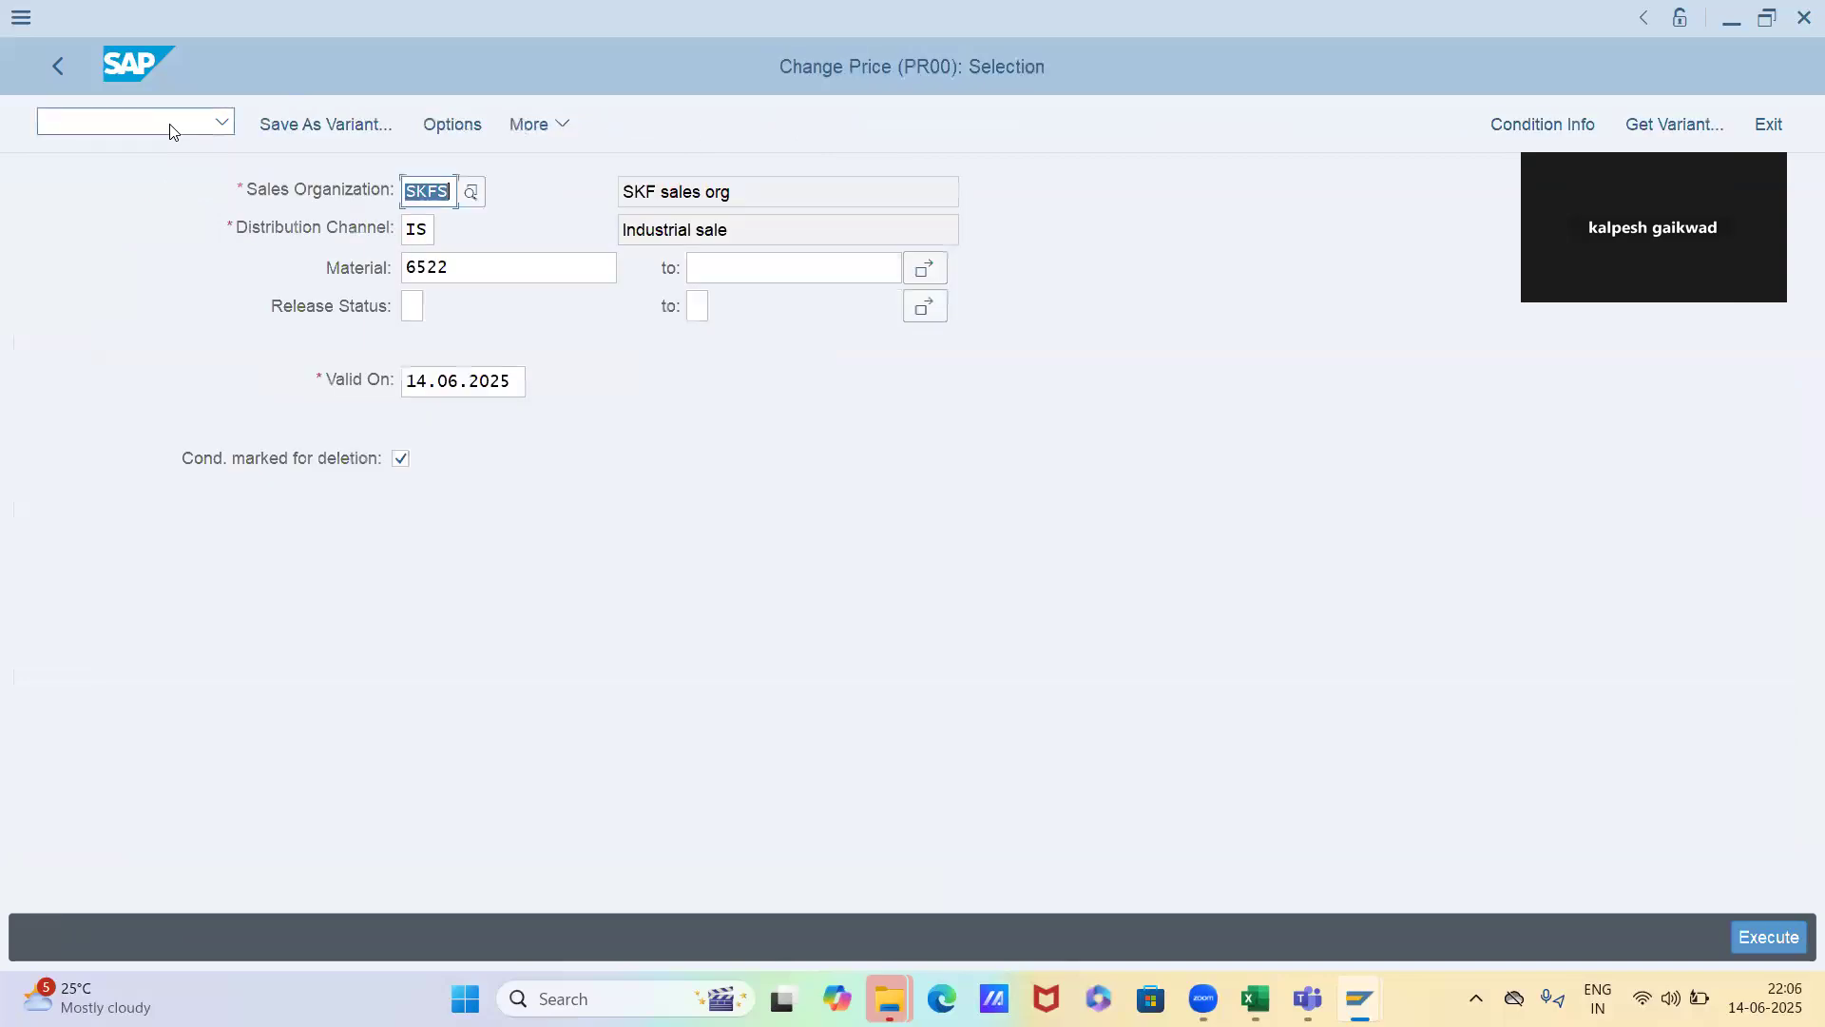
{"action": "key", "text": "F8"}
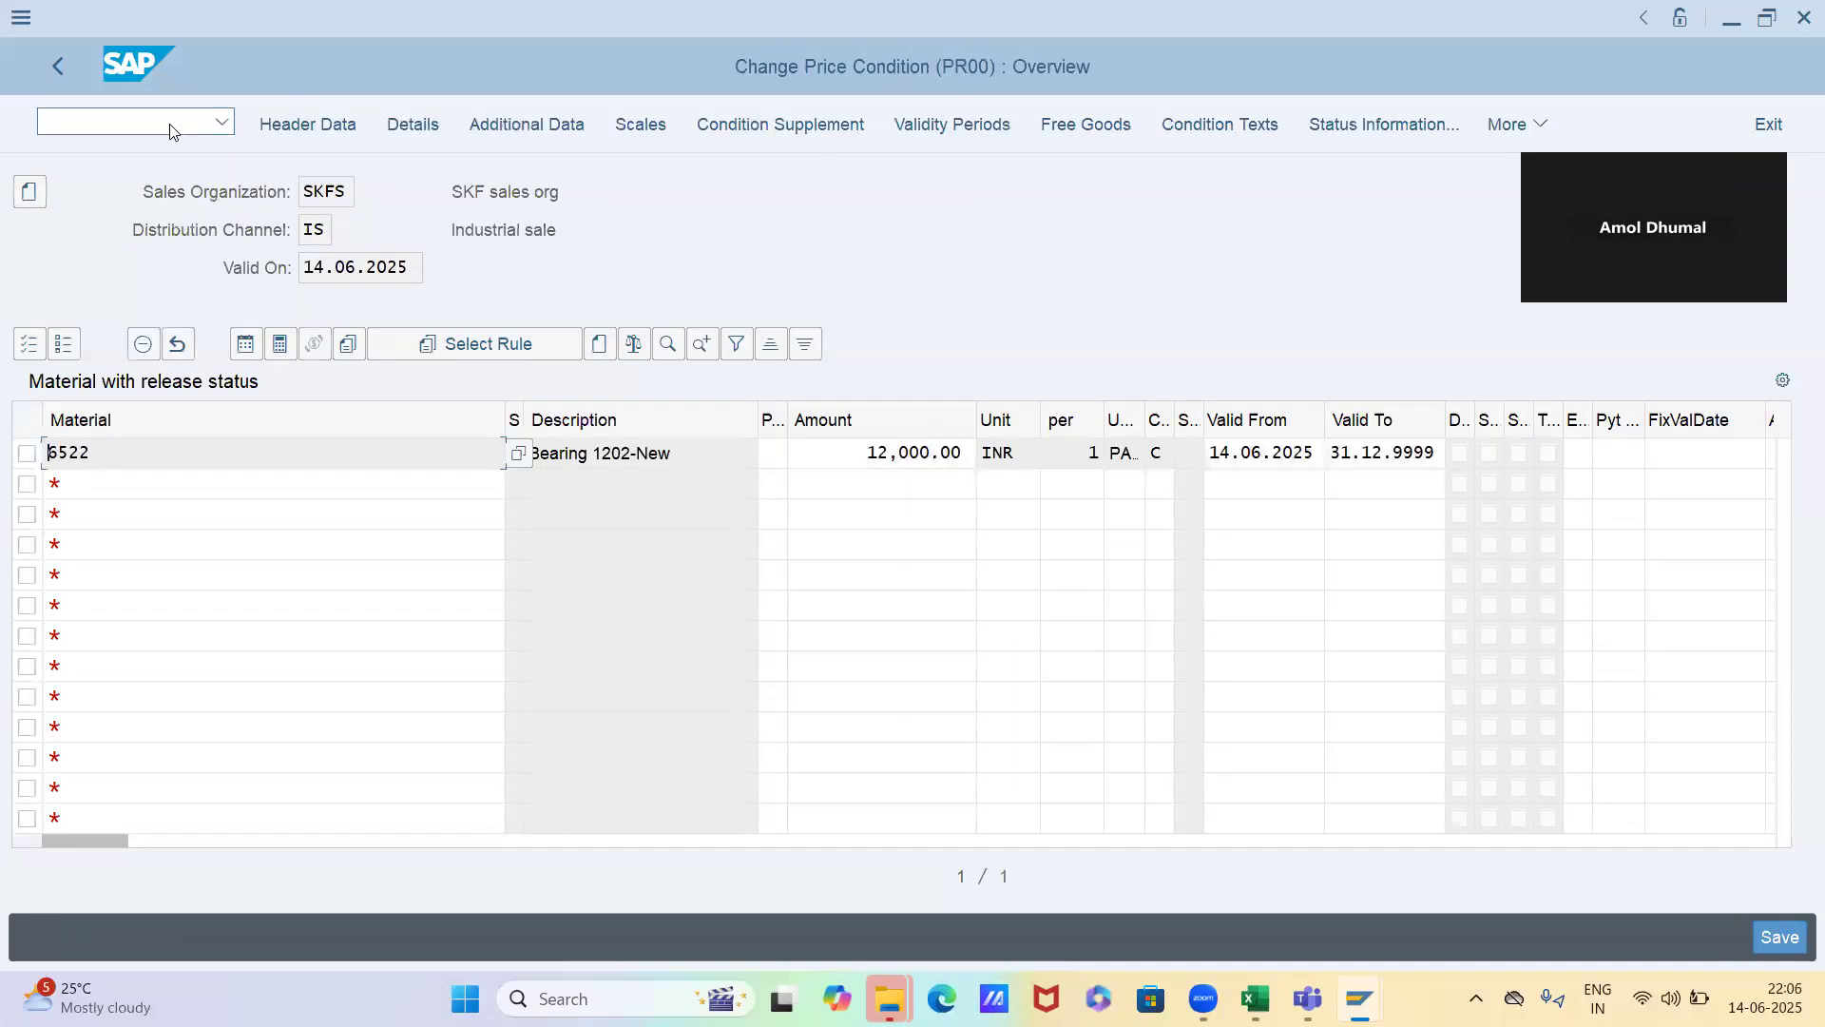
Enter scale lines in material 6522's price record: from quantity 1 at the existing amount, and from quantity 11 at 10,000 INR
{"action": "left_click", "coordinate": [26, 453]}
{"action": "left_click", "coordinate": [645, 127]}
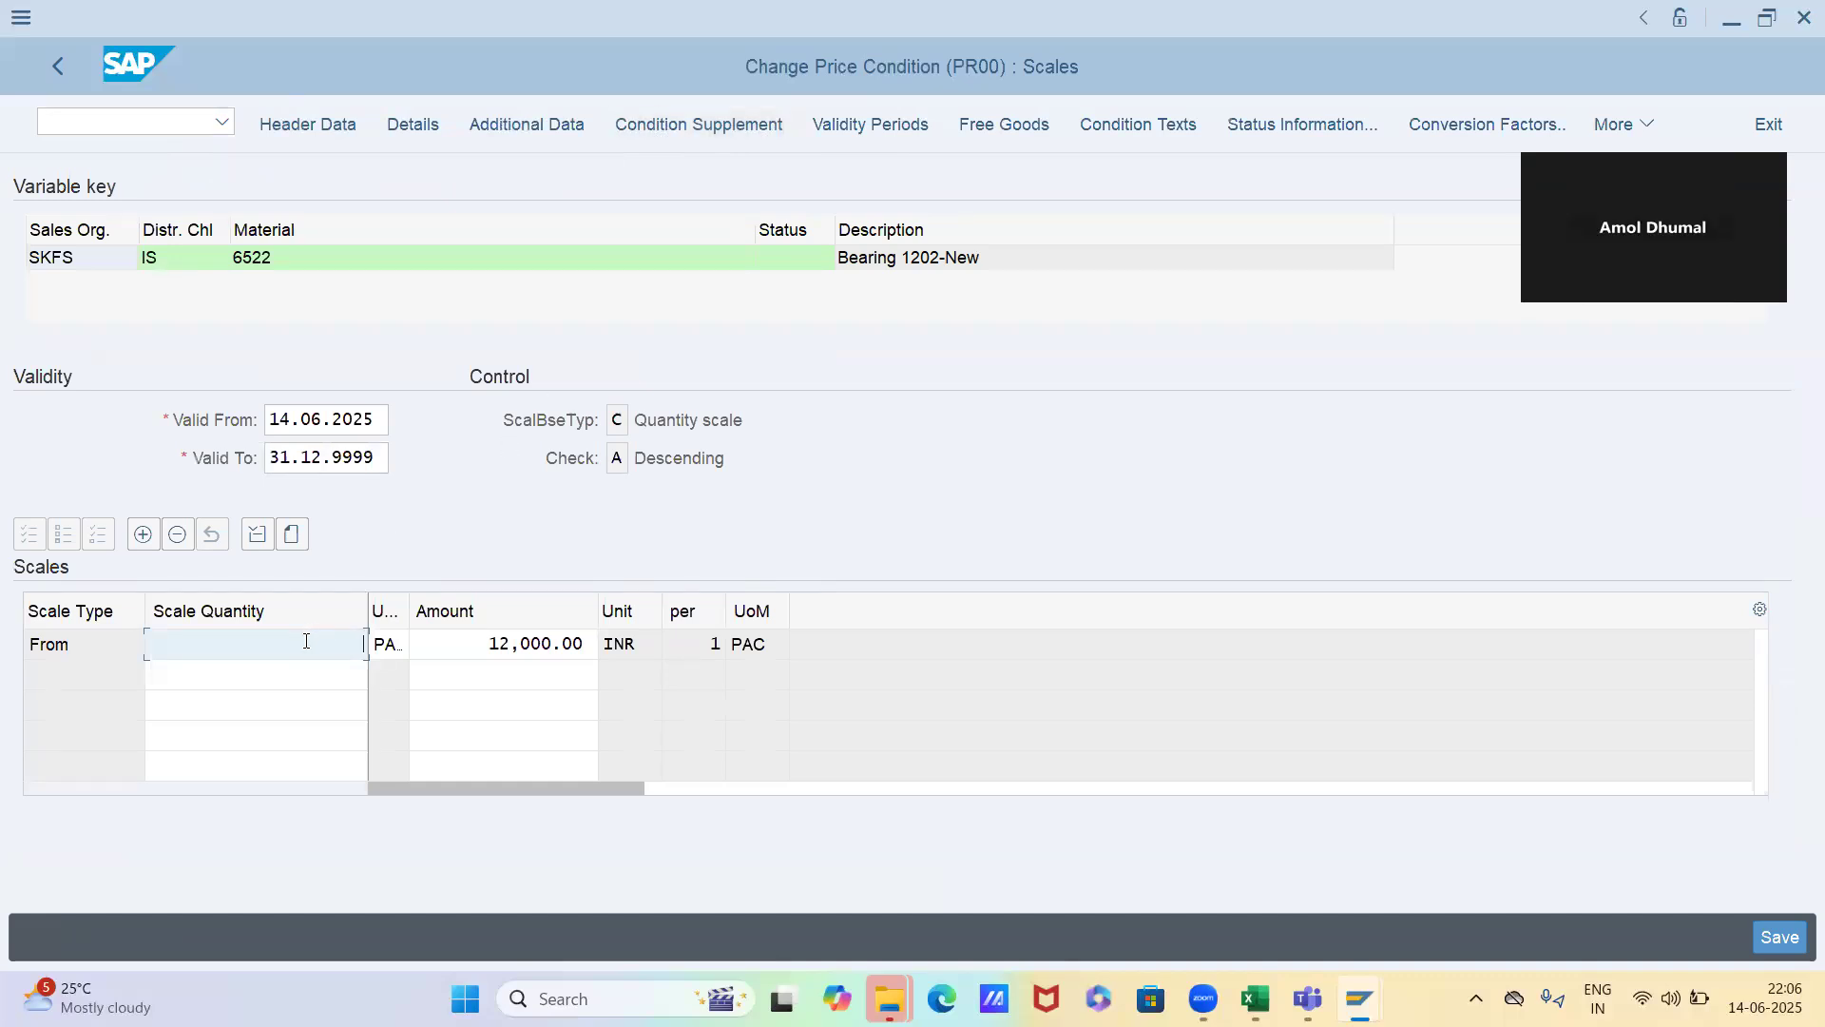
{"action": "type", "text": "1"}
{"action": "double_click", "coordinate": [306, 641]}
{"action": "left_click", "coordinate": [304, 678]}
{"action": "type", "text": "11"}
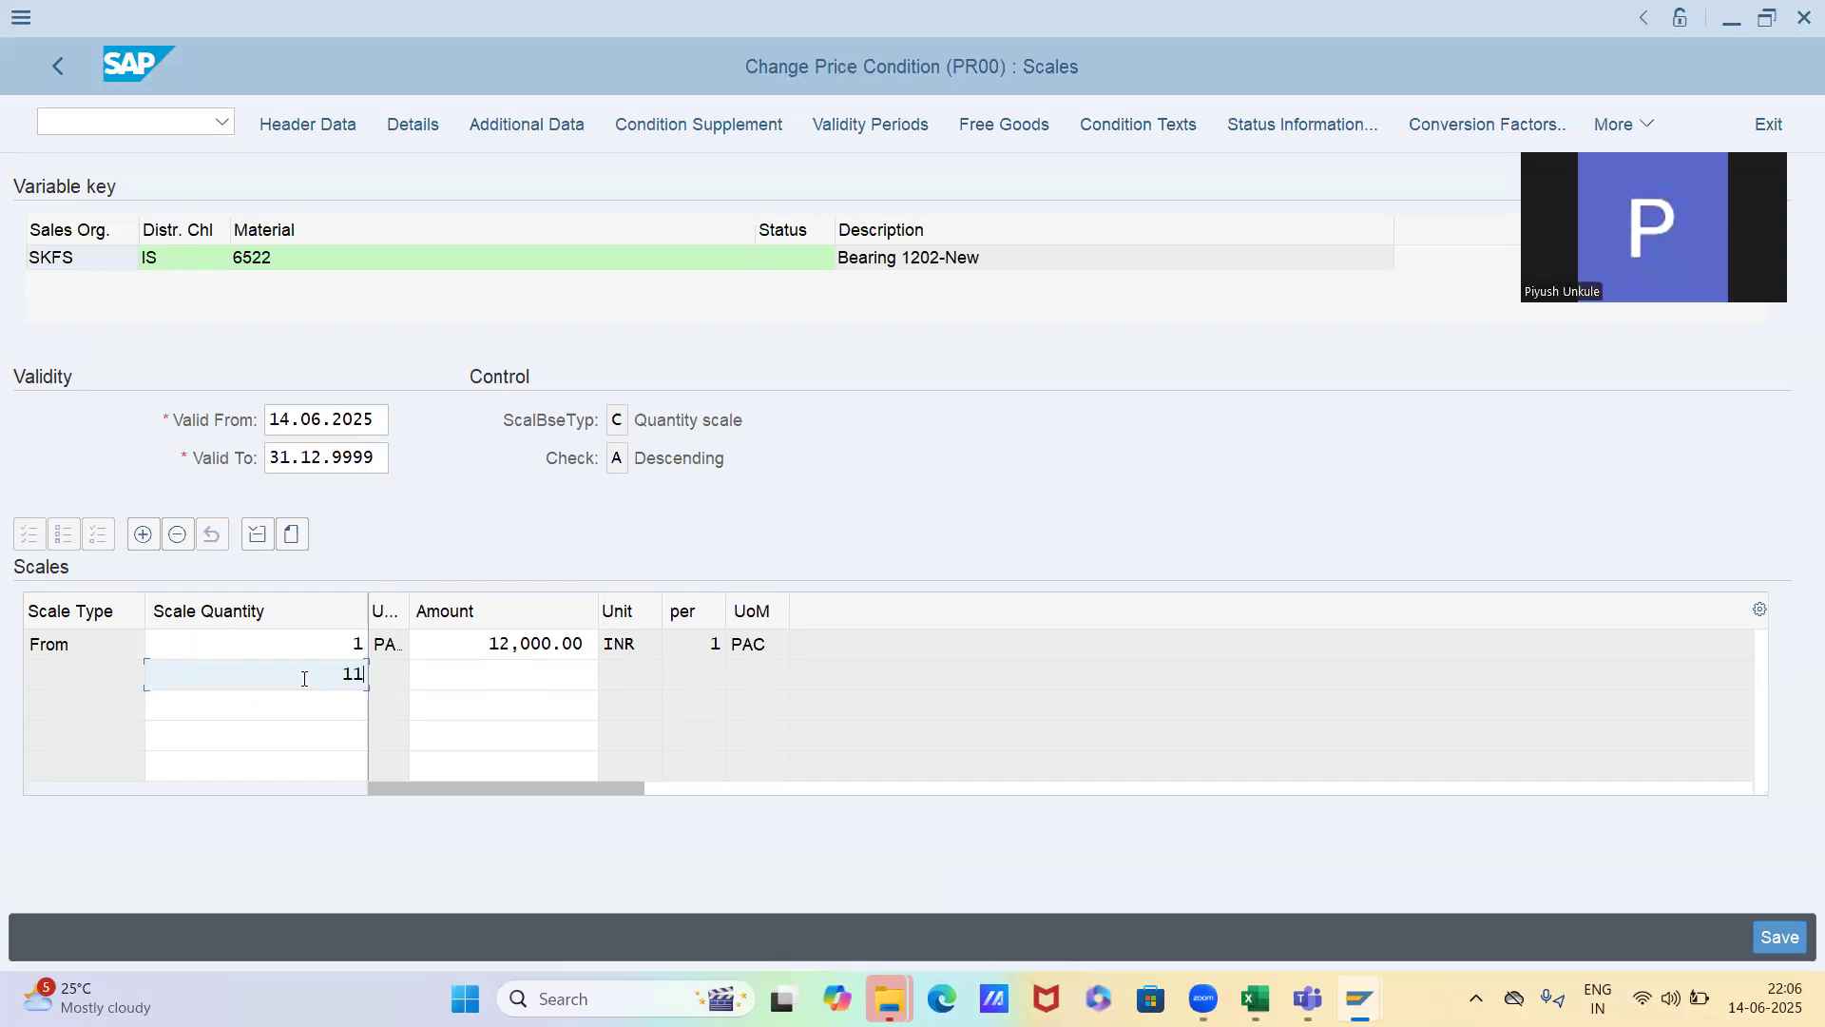
{"action": "key", "text": "Tab"}
{"action": "type", "text": "10000"}
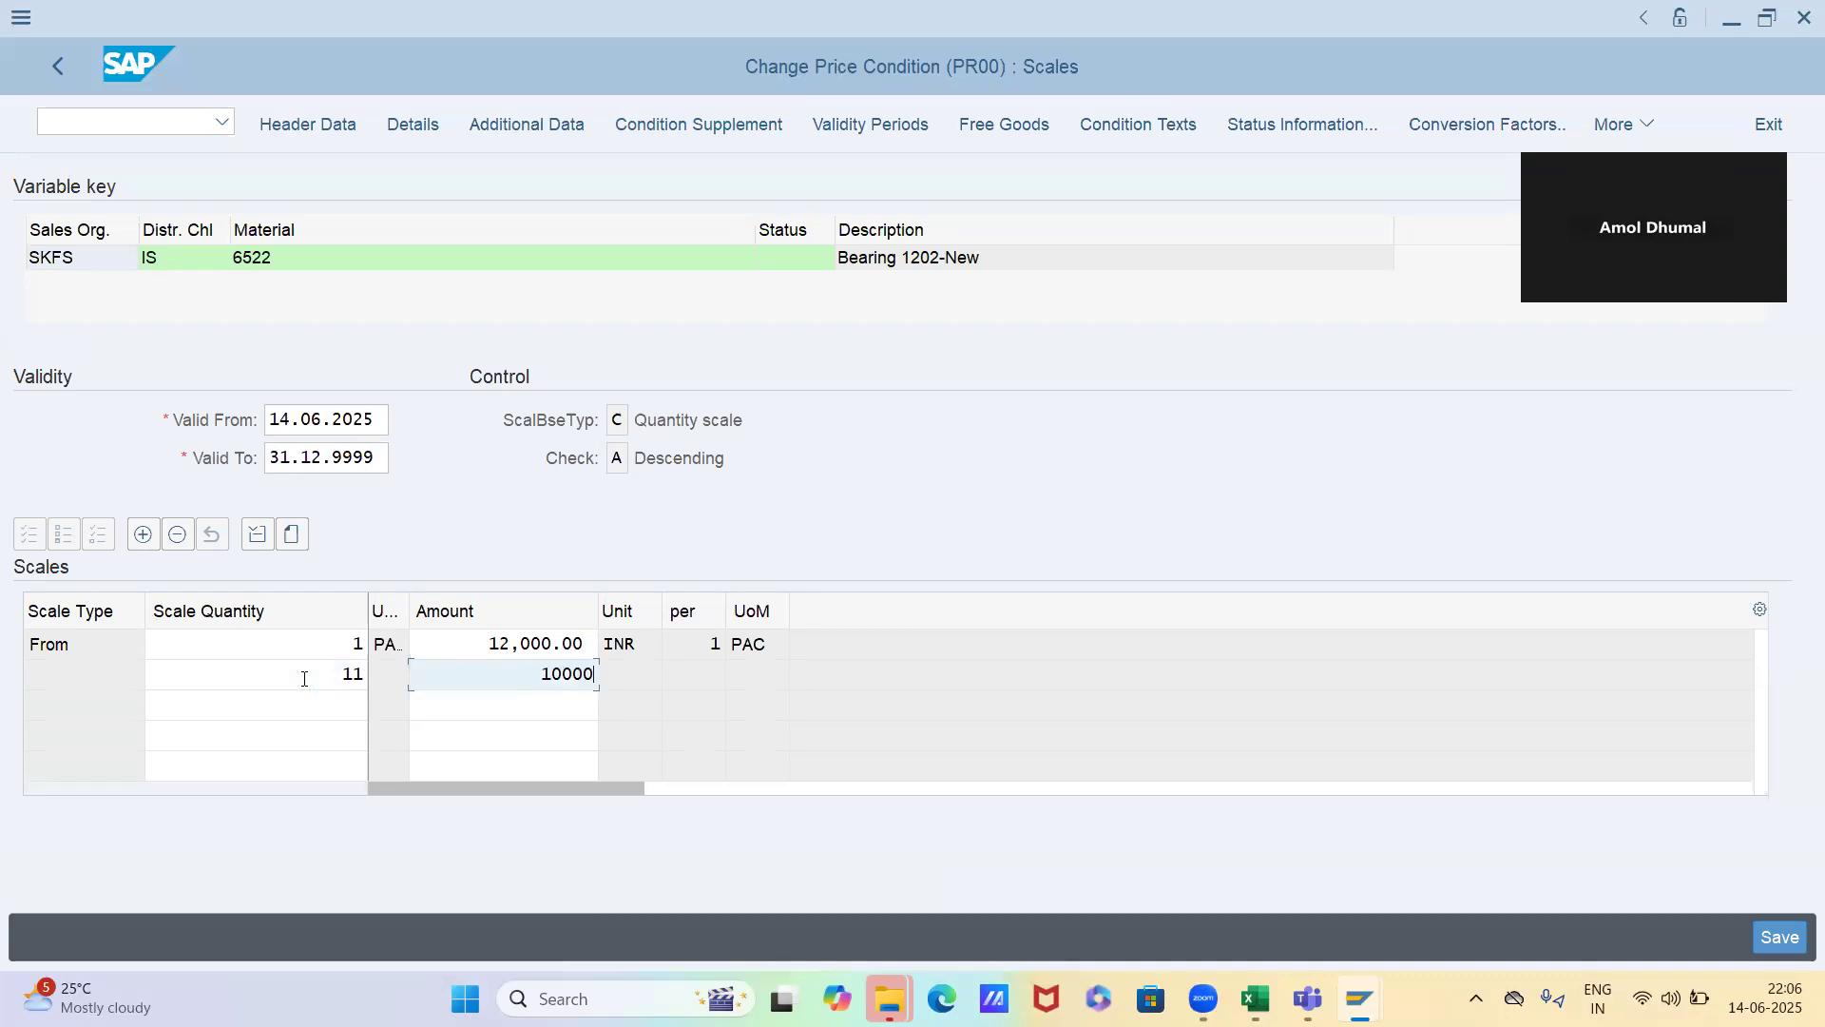
{"action": "key", "text": "Return"}
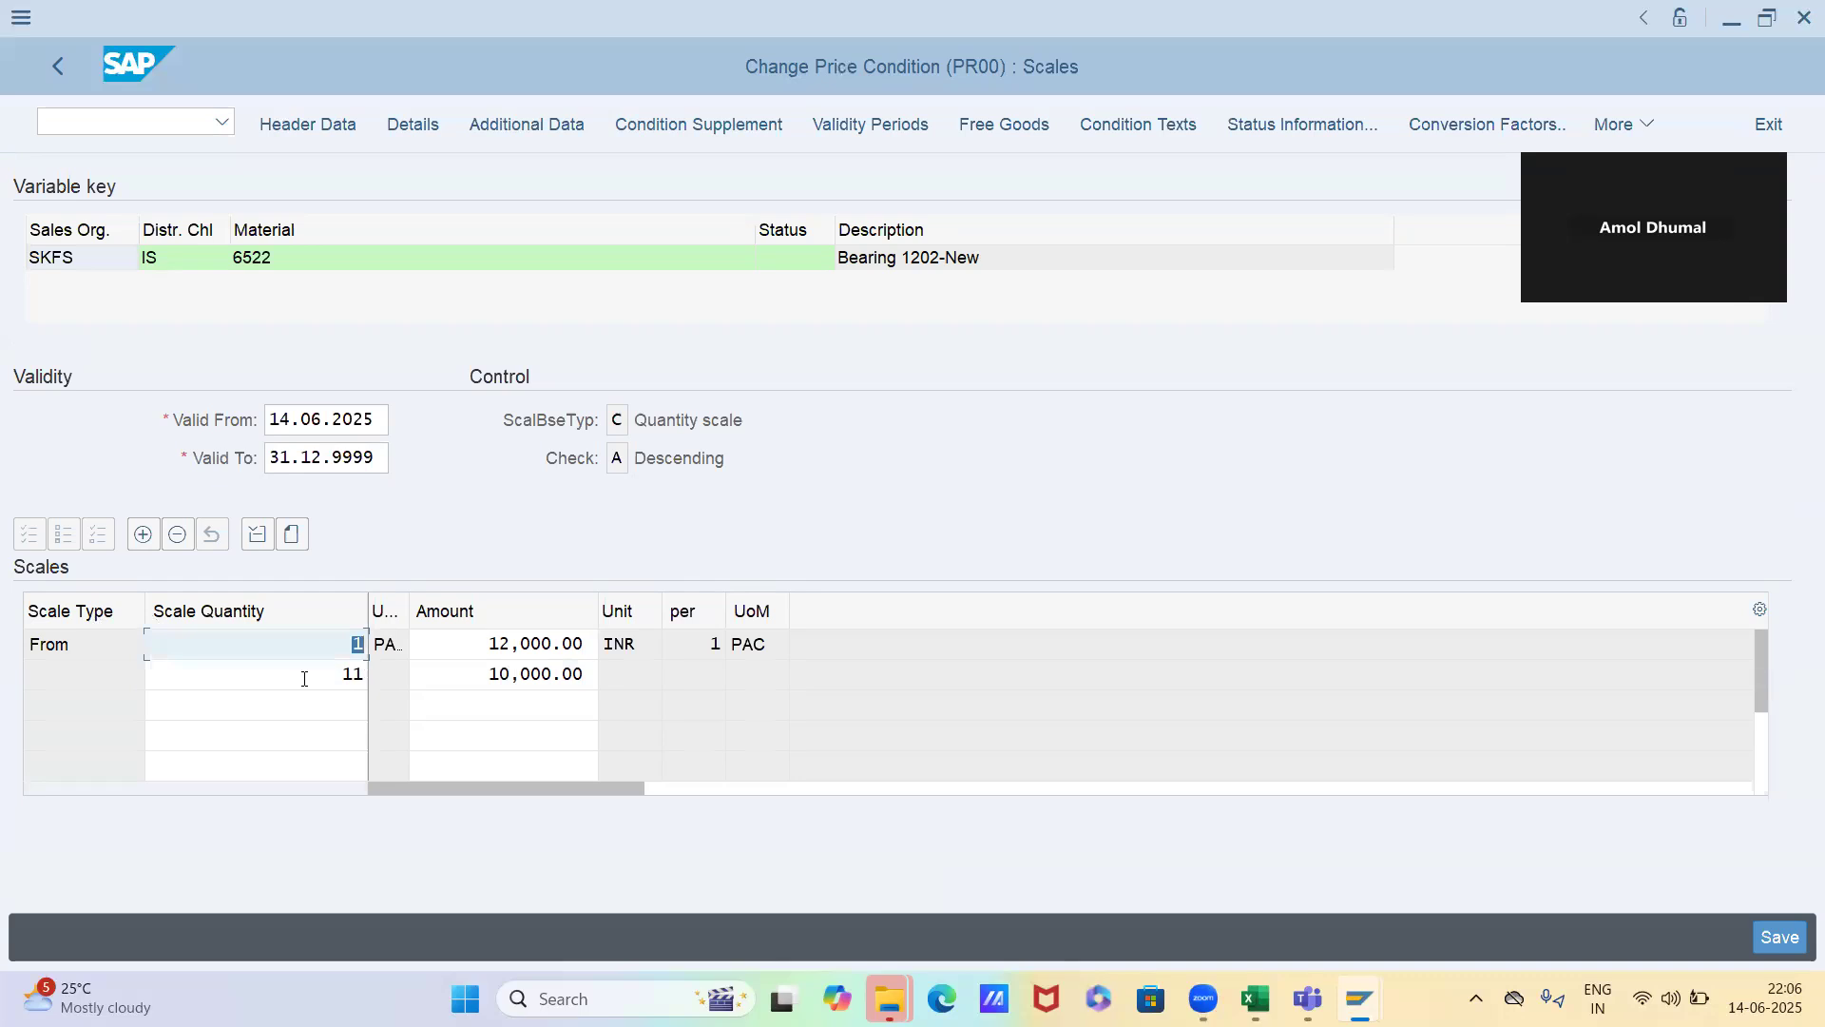
Add a third scale line from quantity 21 with an amount of 9,000 INR
{"action": "left_click", "coordinate": [321, 697]}
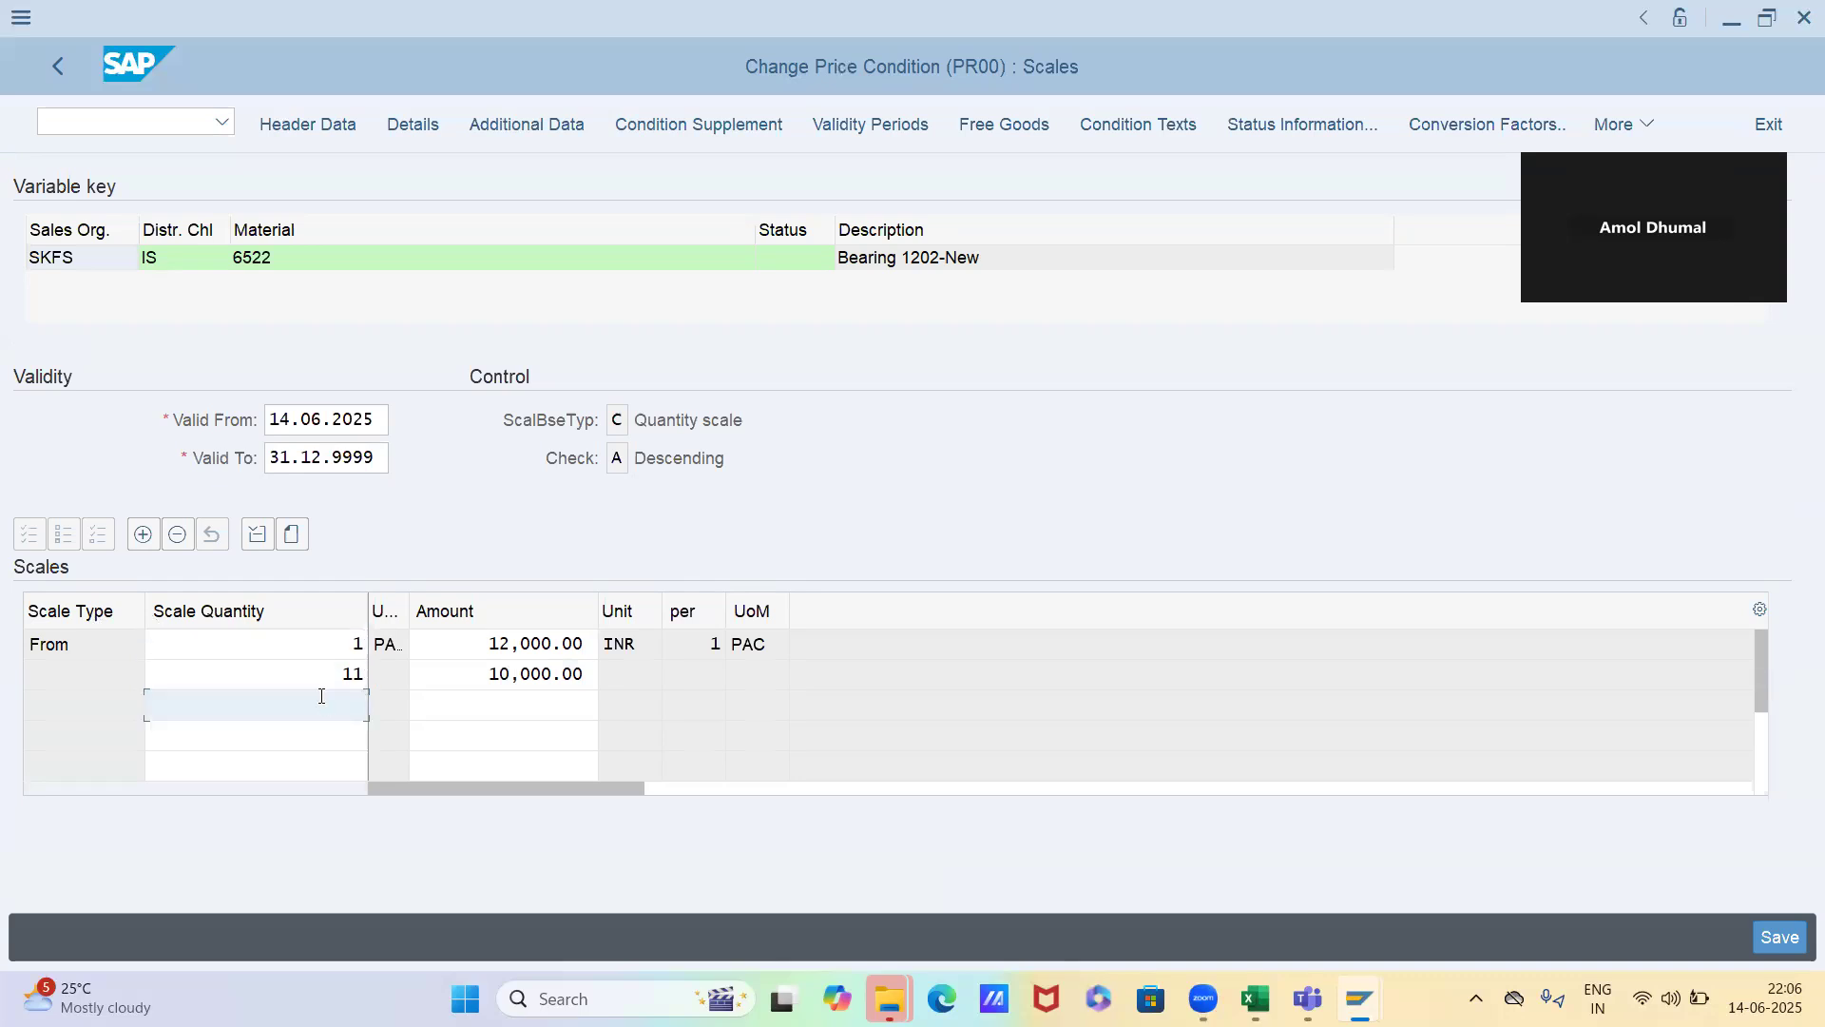
{"action": "type", "text": "21"}
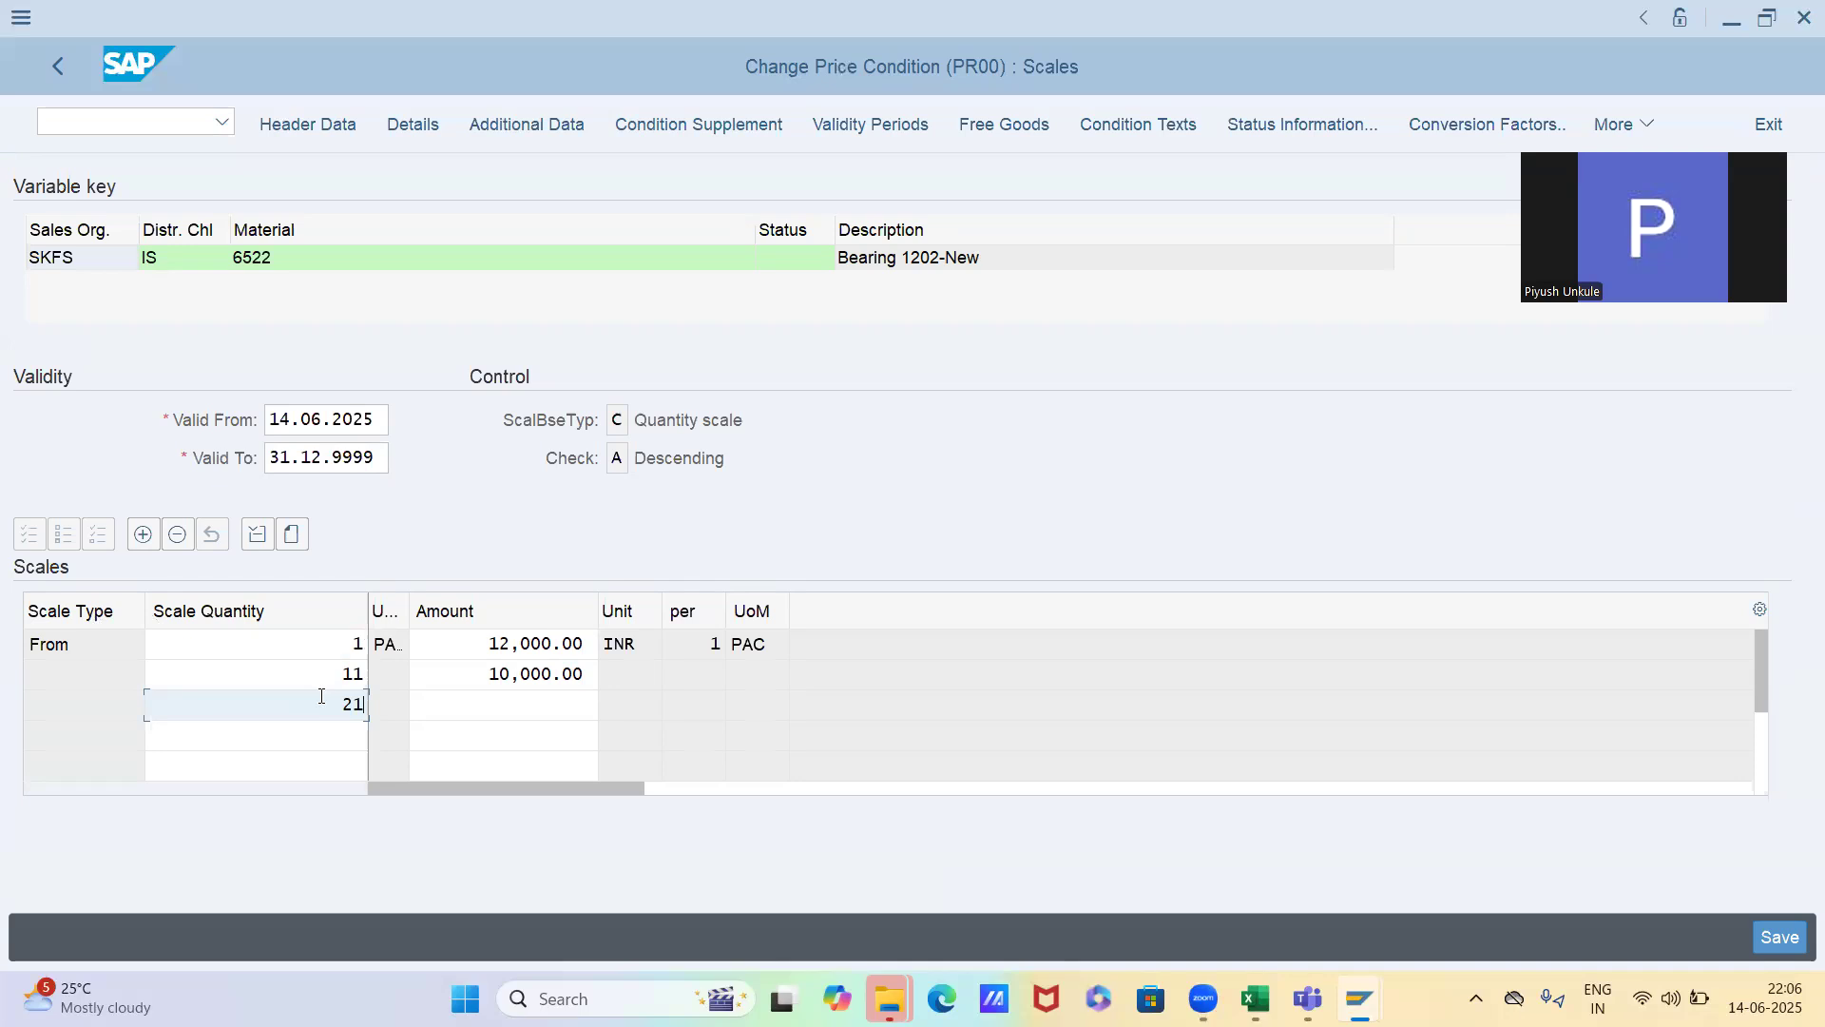
{"action": "key", "text": "Tab"}
{"action": "type", "text": "9000"}
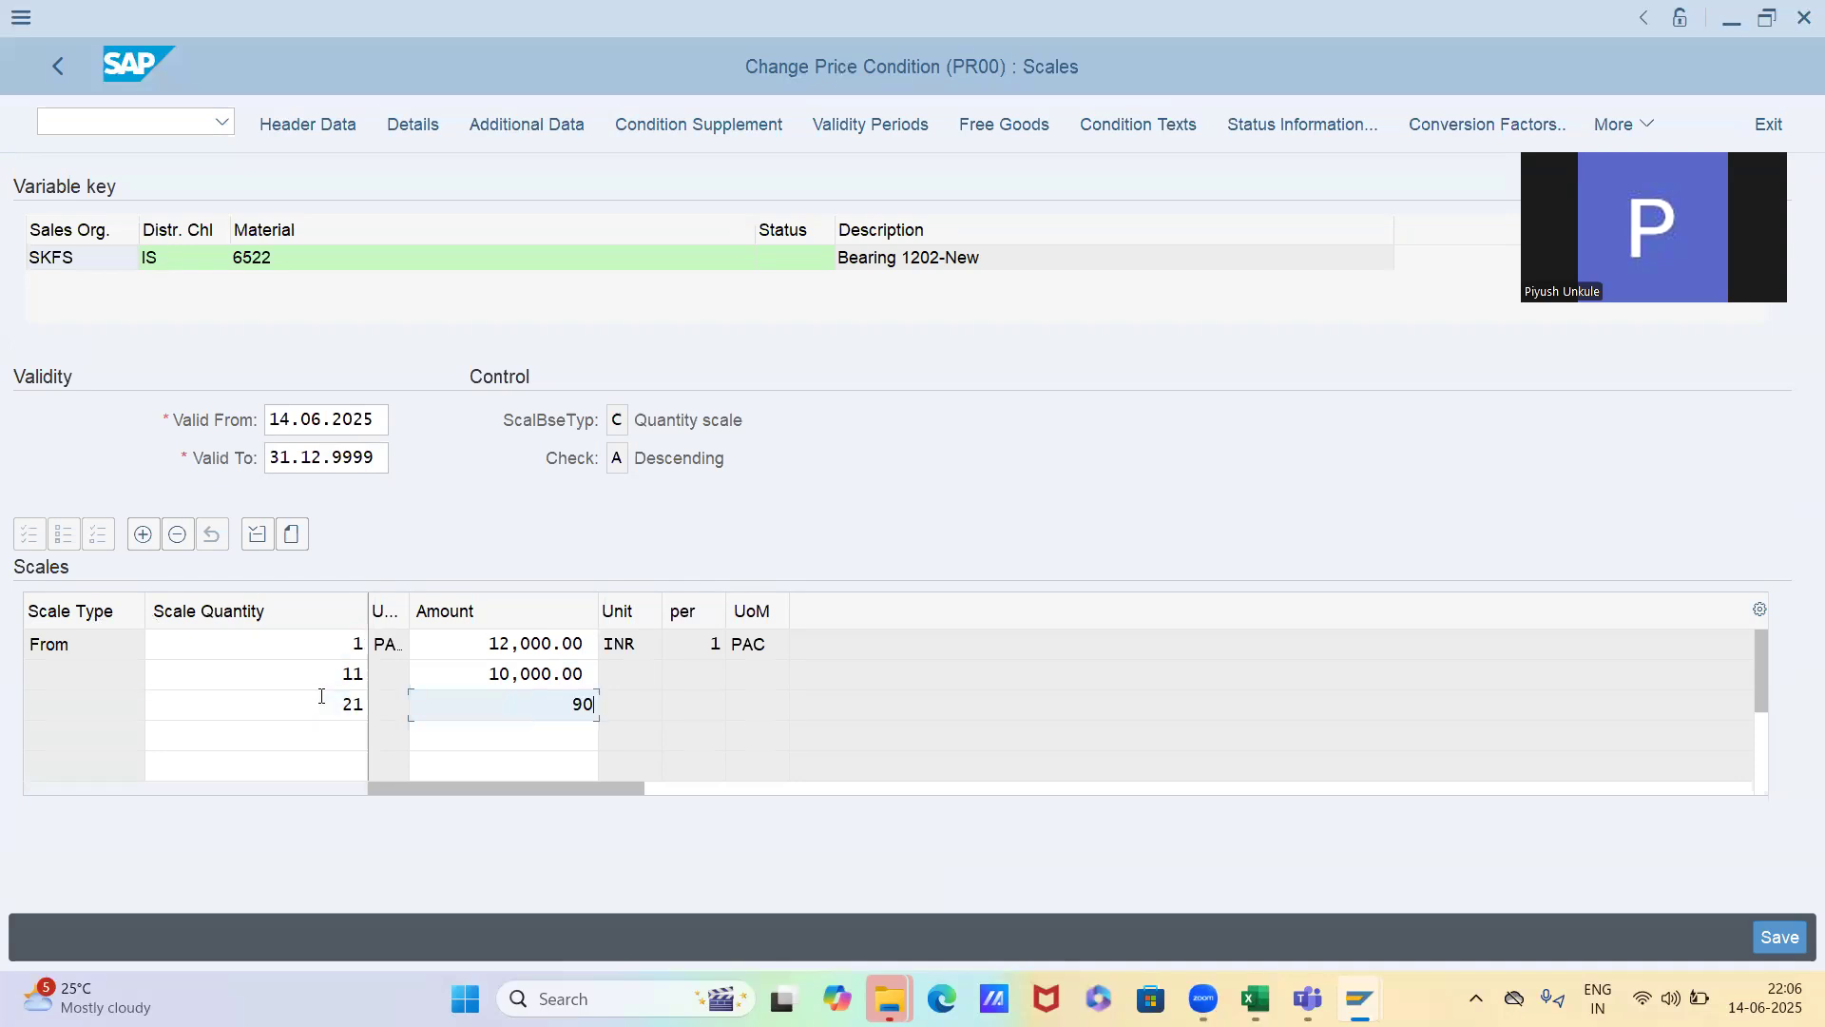
{"action": "key", "text": "Return"}
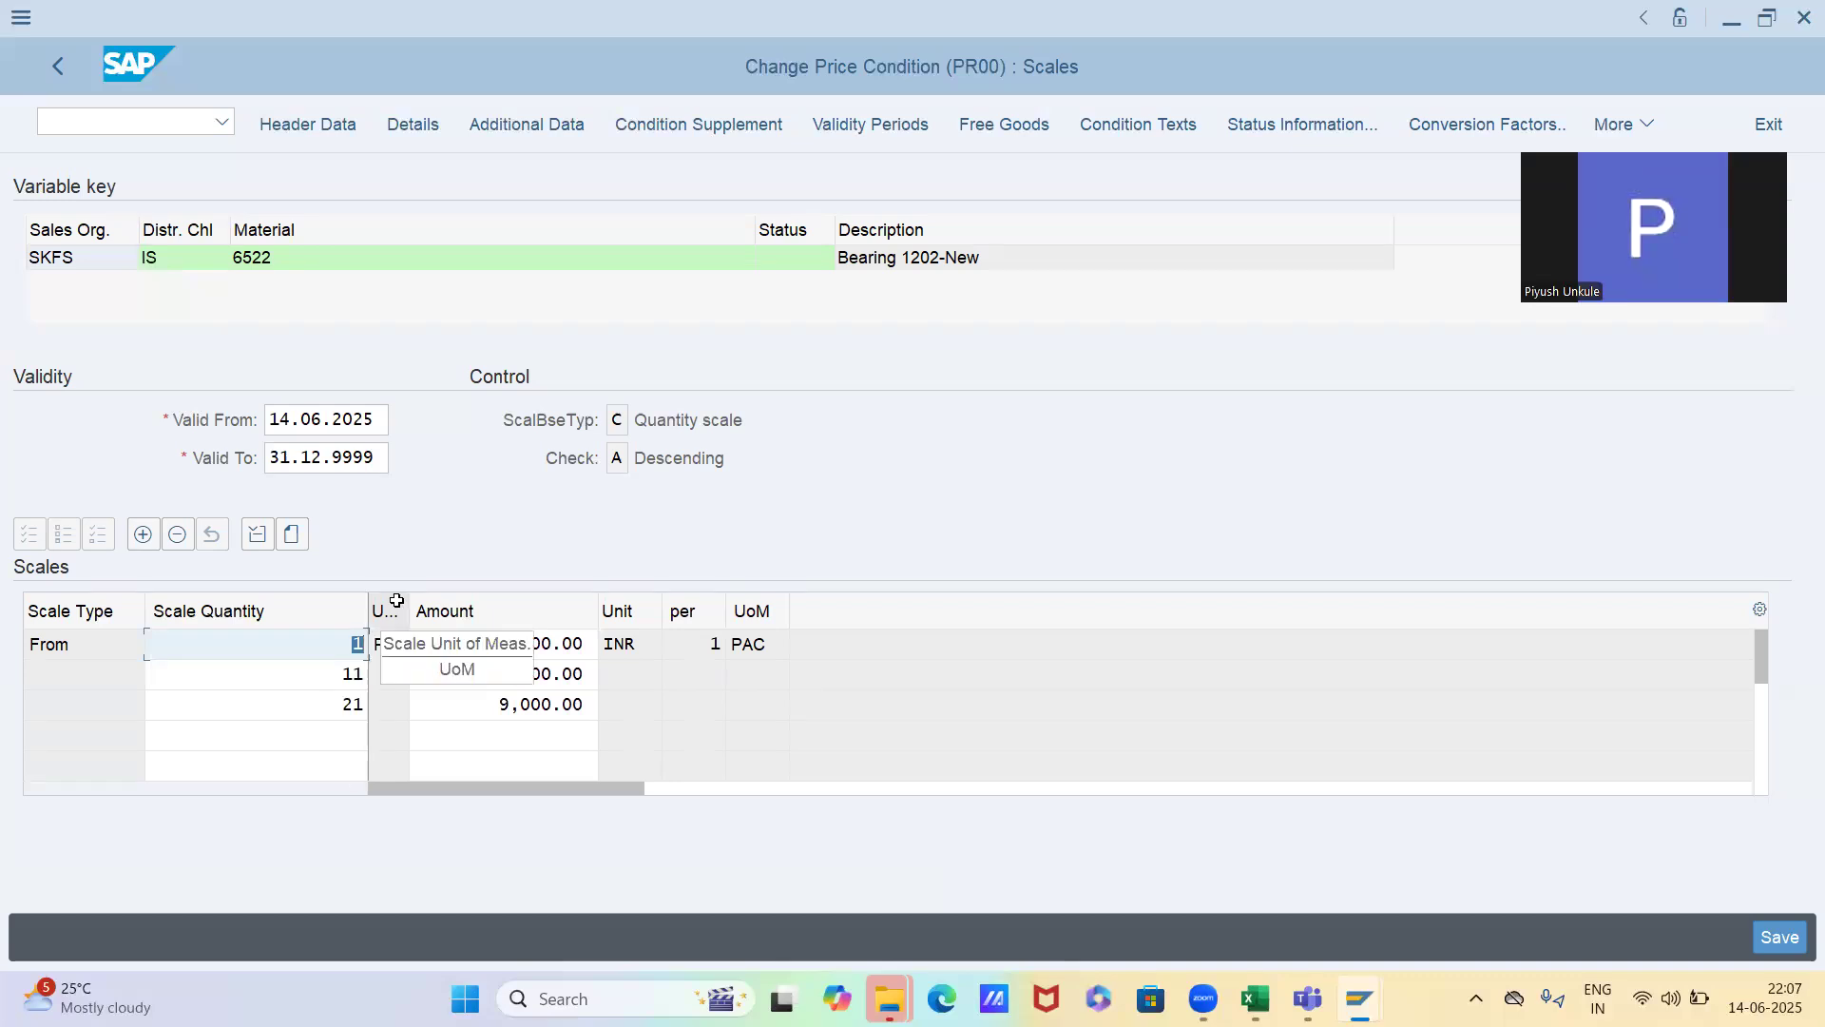
Review the quantities and amounts of the three scale lines and save the price record
{"action": "left_click", "coordinate": [346, 675]}
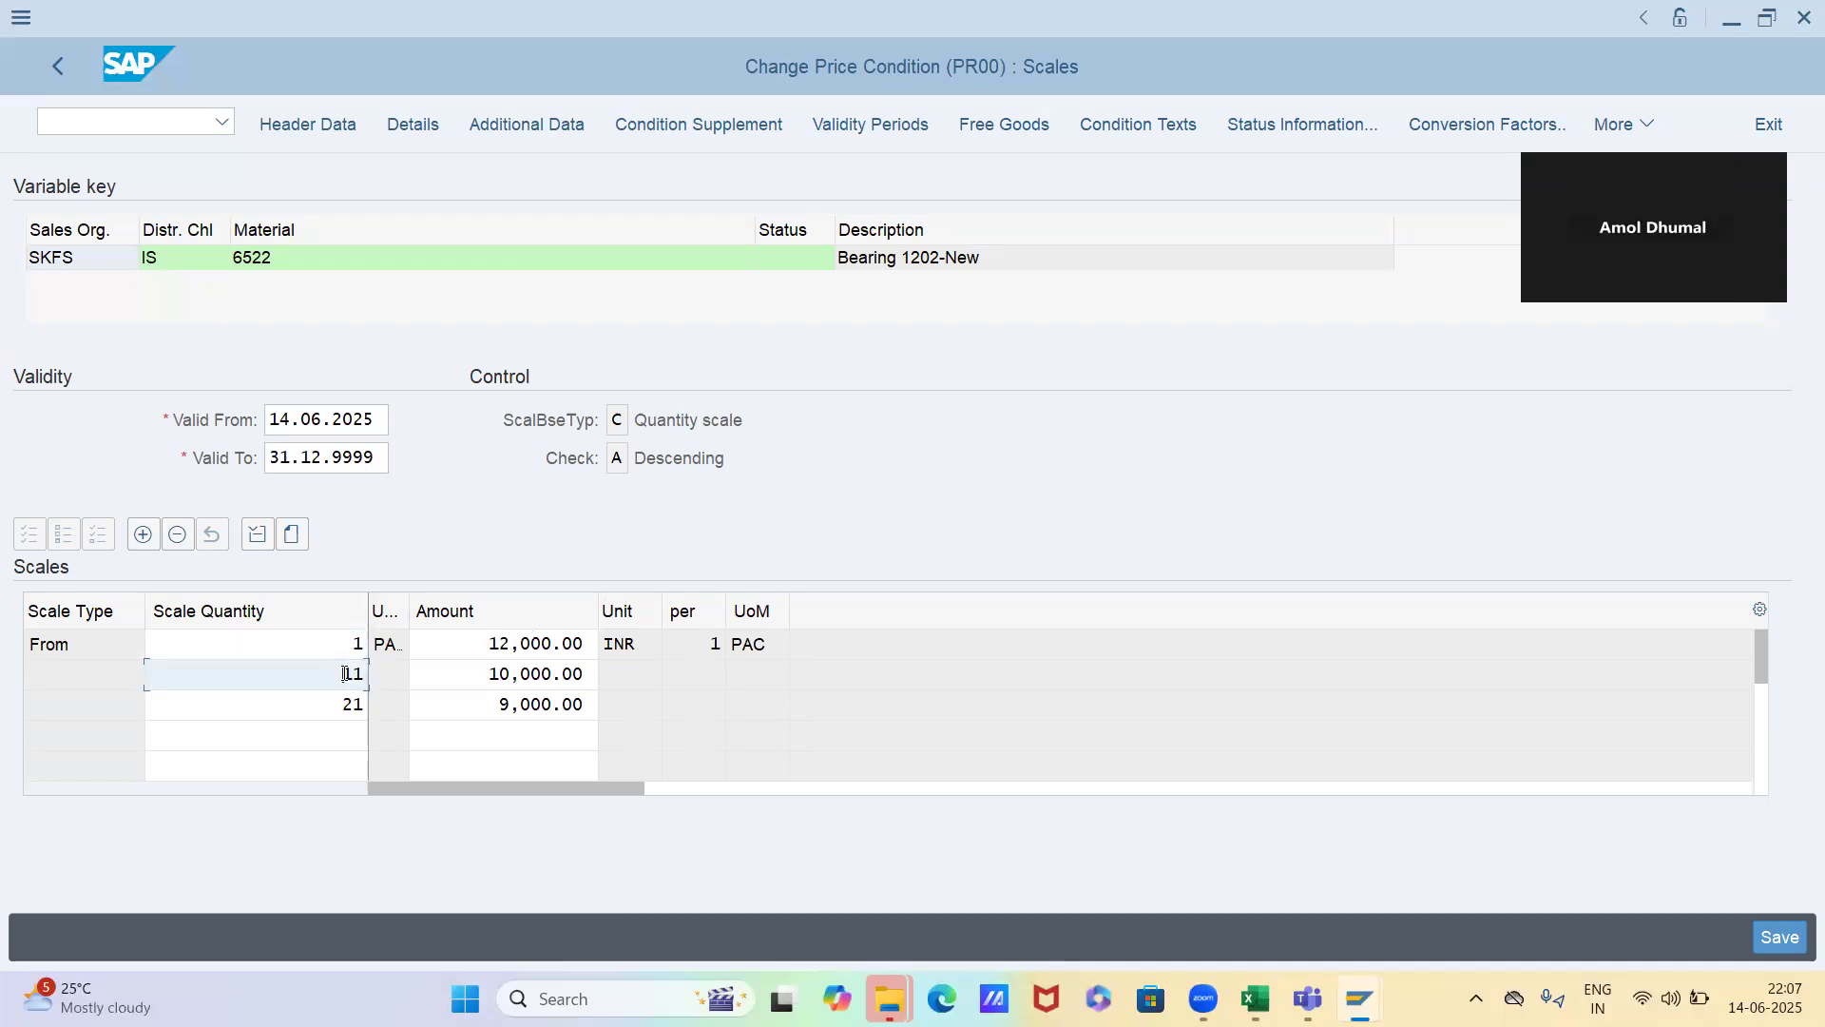
{"action": "left_click", "coordinate": [497, 644]}
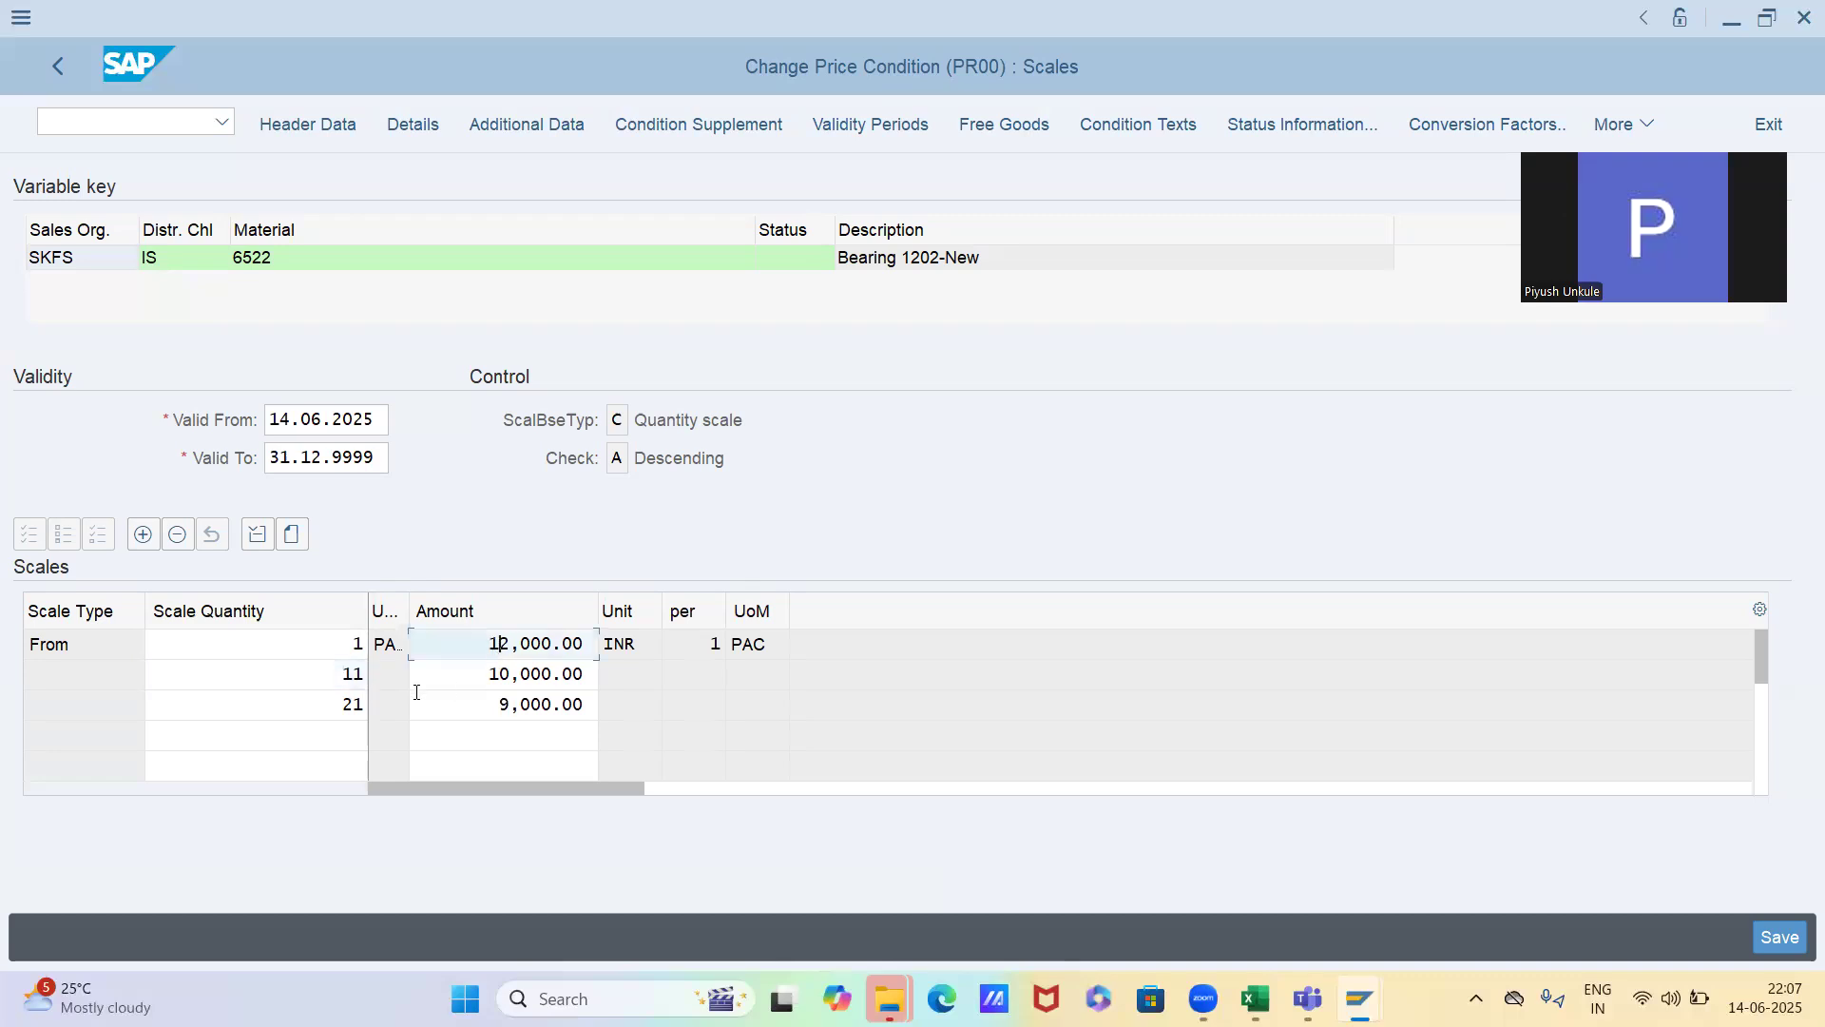
{"action": "left_click", "coordinate": [339, 677]}
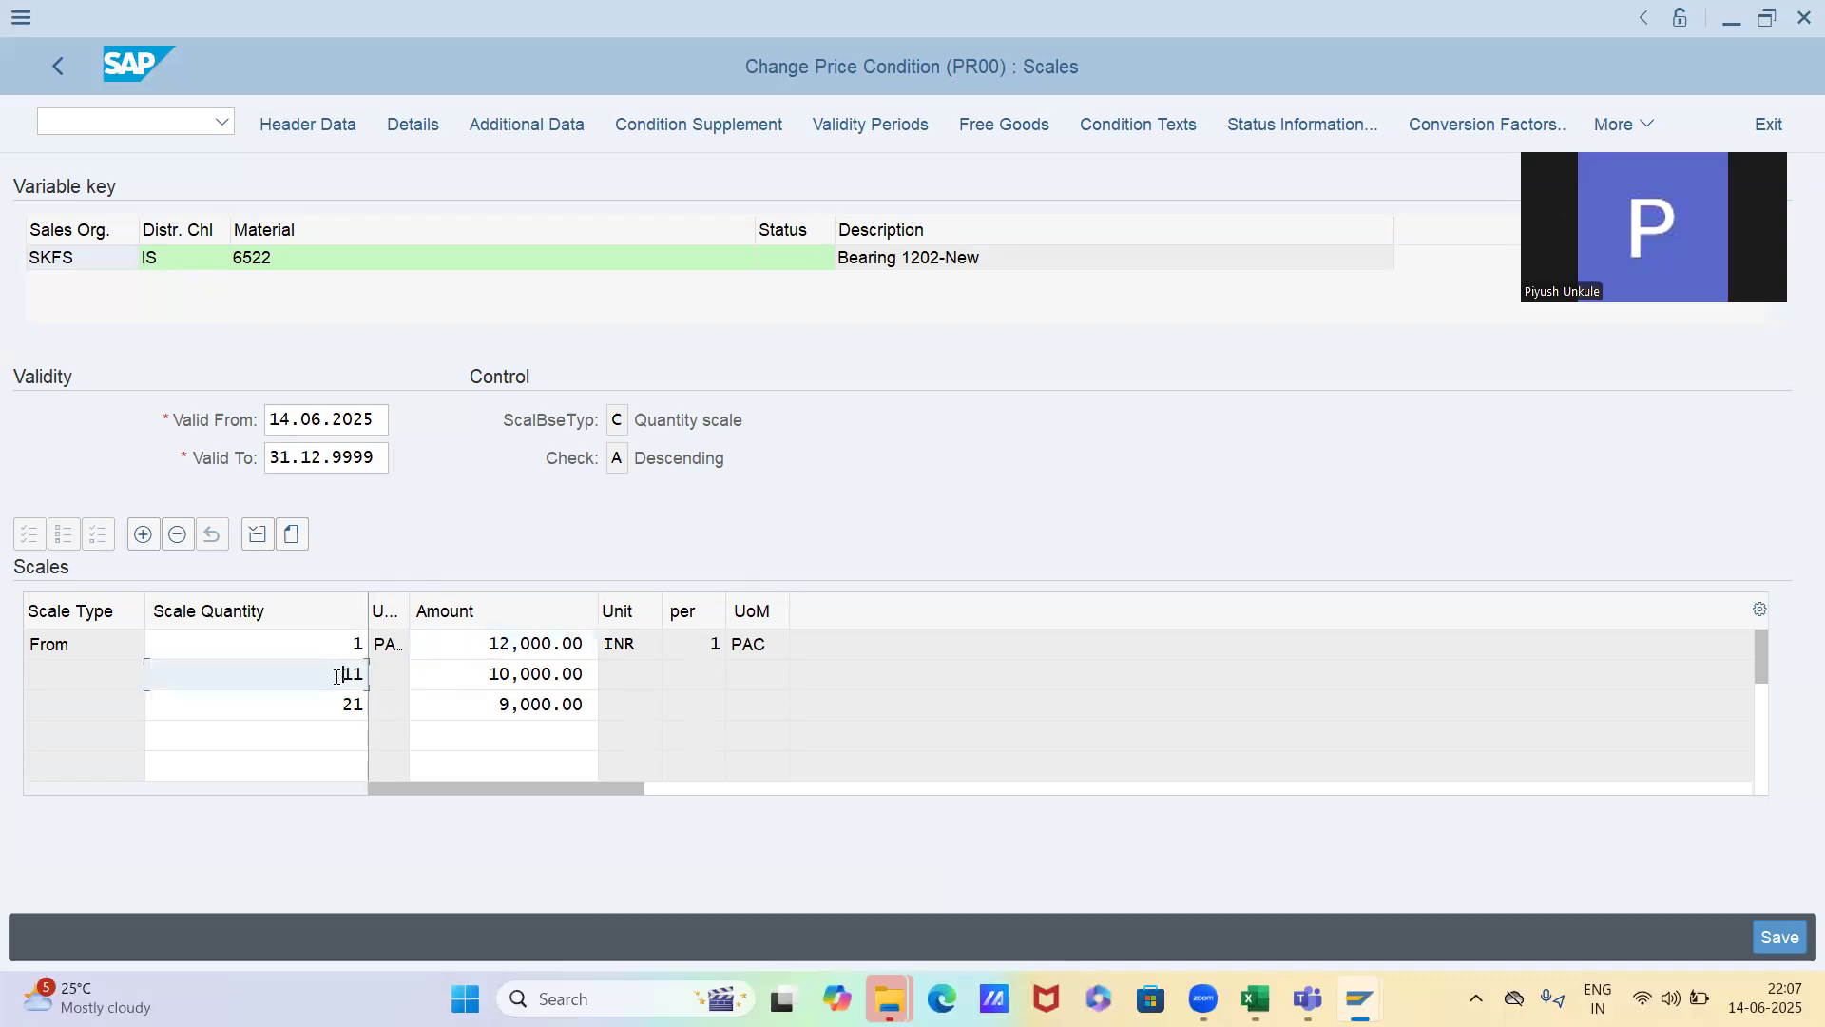
{"action": "left_click", "coordinate": [471, 679]}
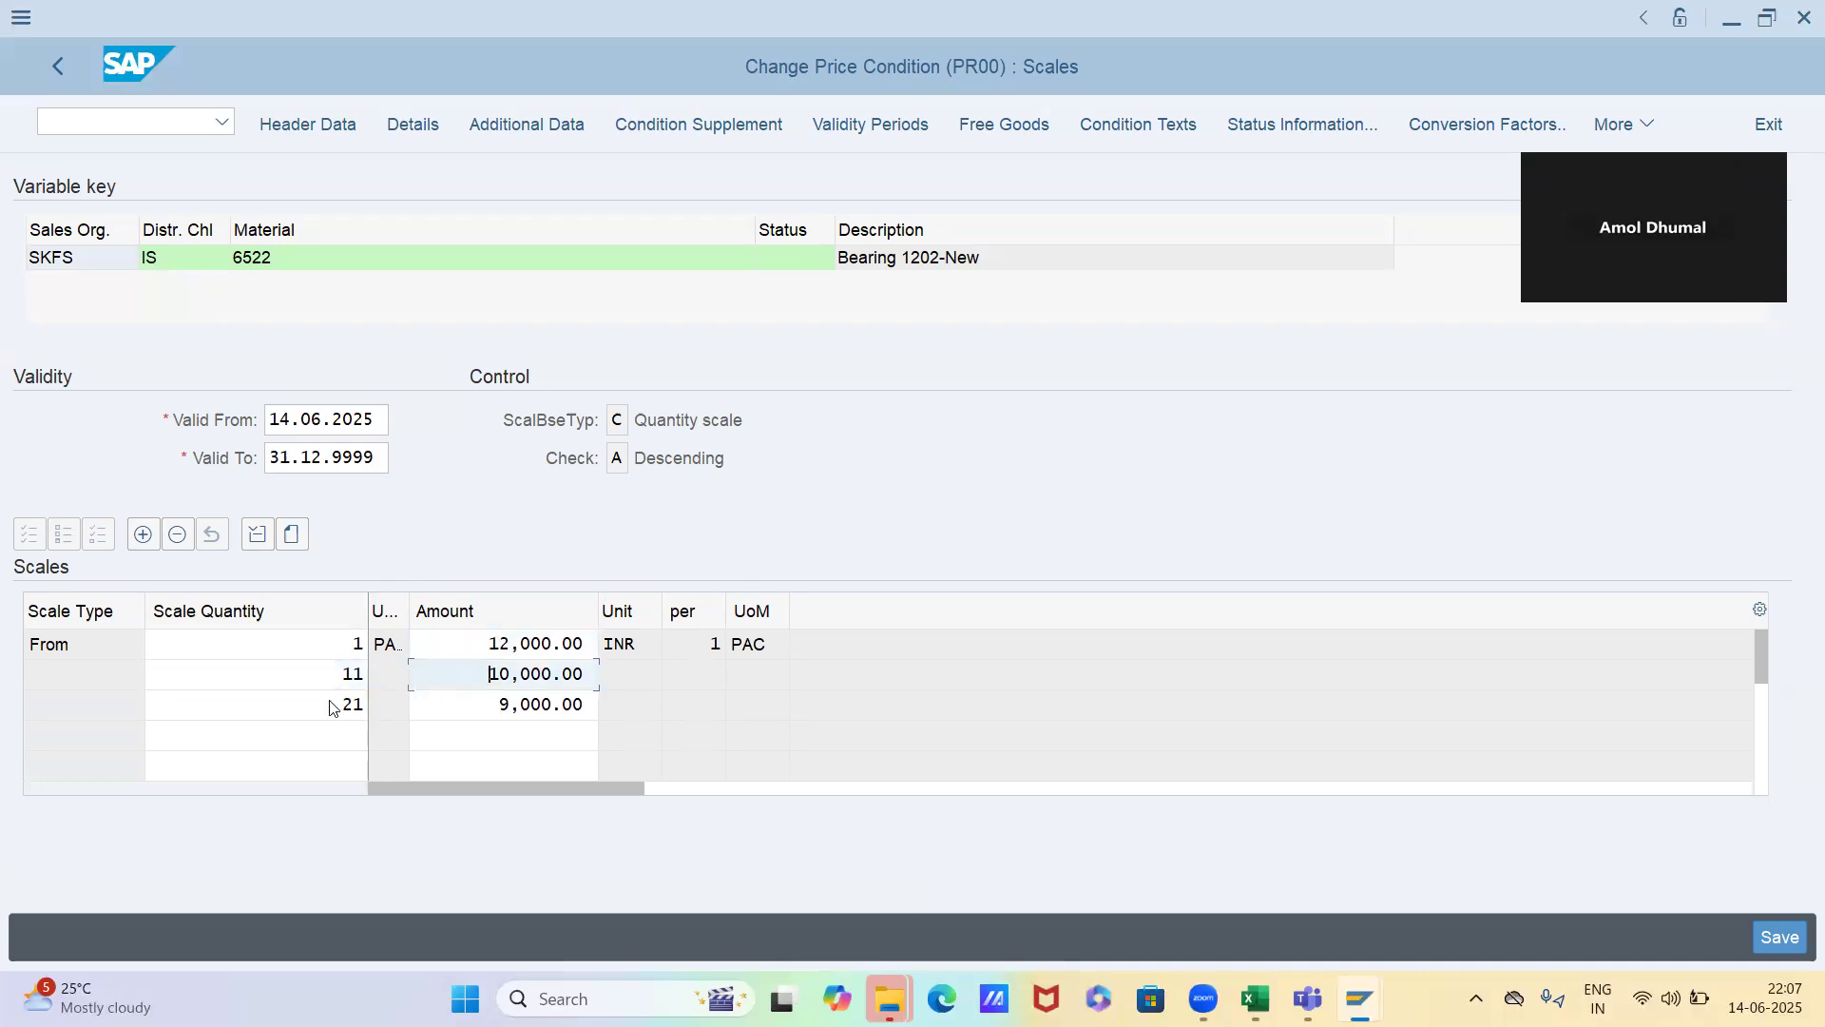
{"action": "left_click", "coordinate": [331, 707]}
{"action": "left_click", "coordinate": [477, 709]}
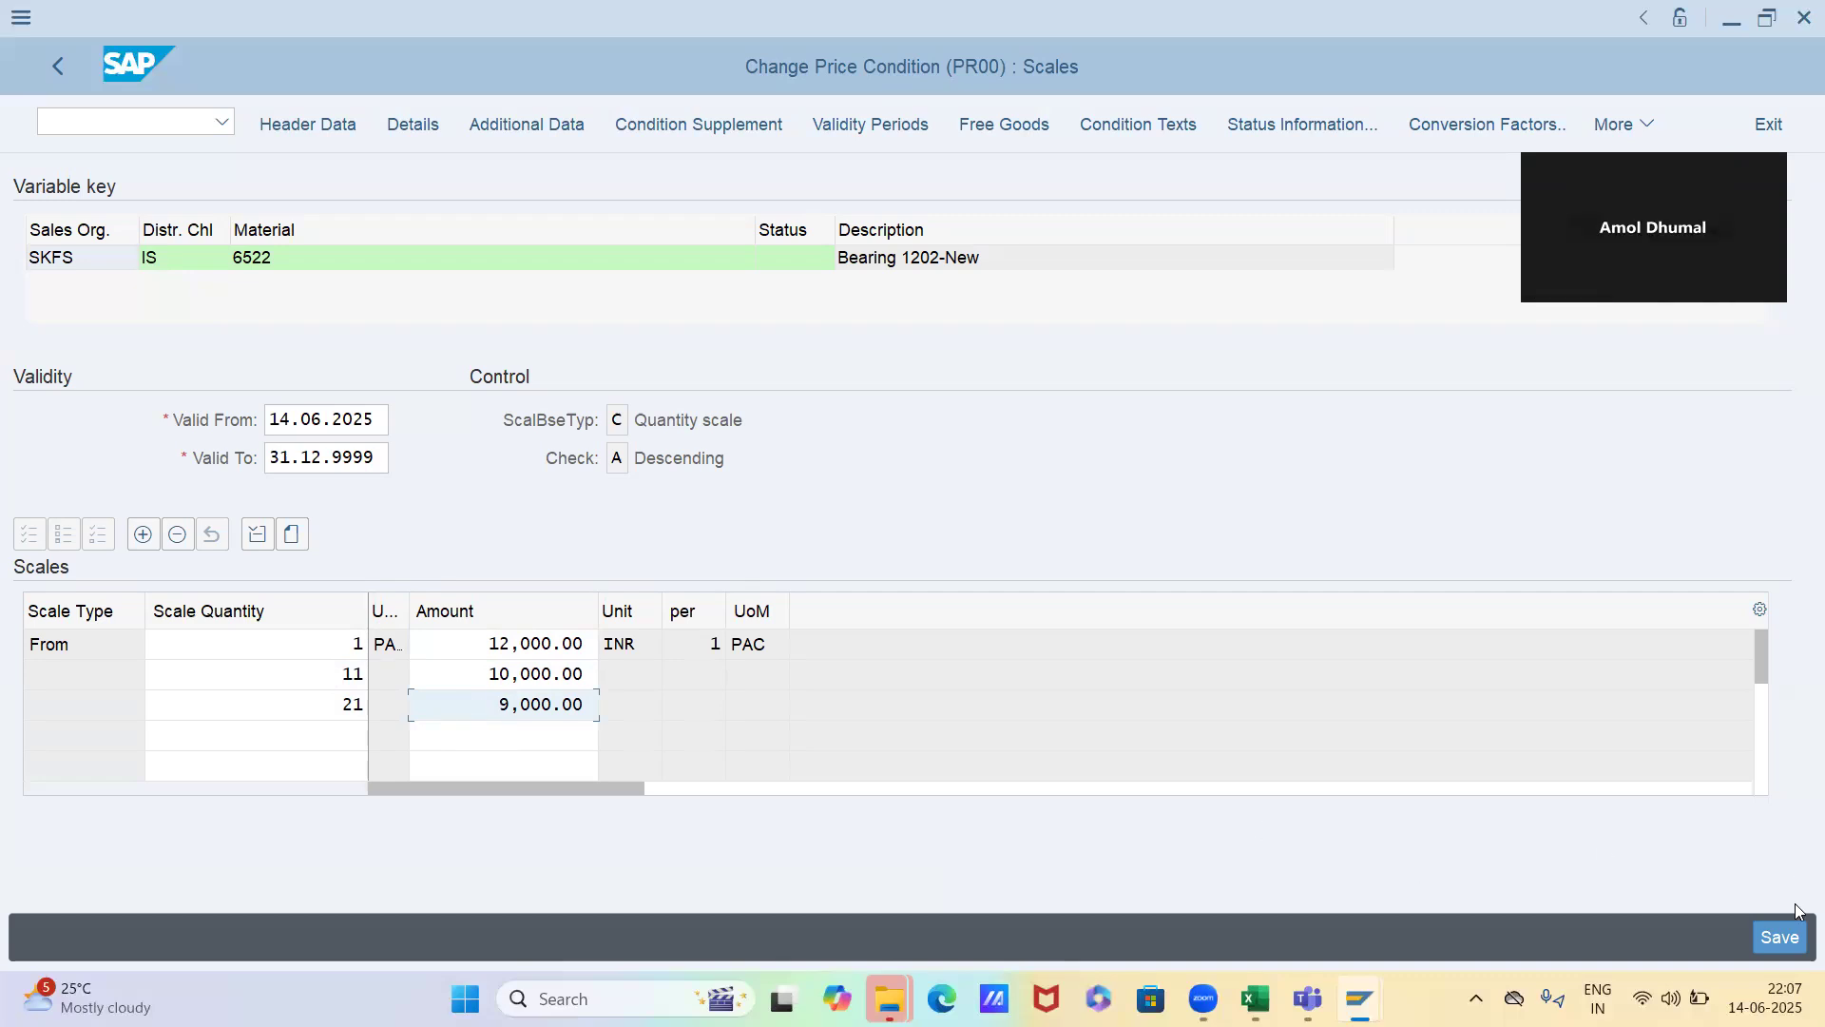
{"action": "left_click", "coordinate": [1780, 938]}
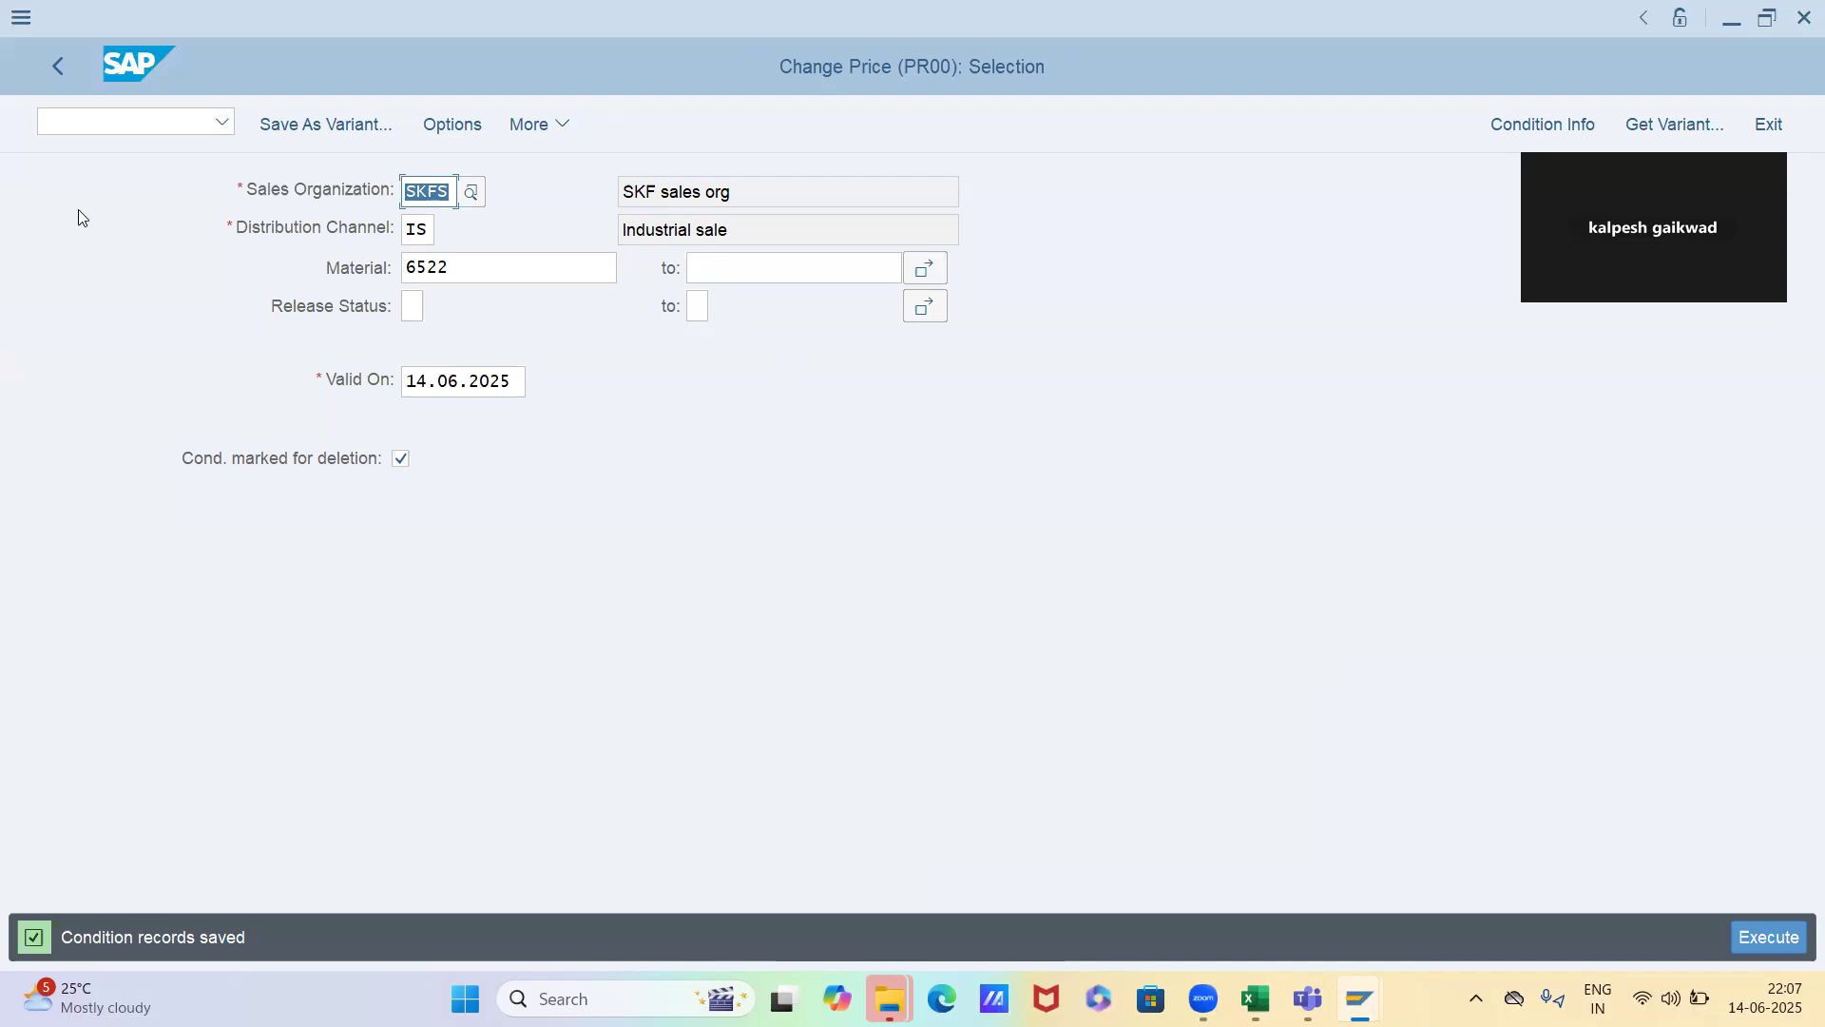
Switch to the sales order session, abandon the open order and start a new sales document with transaction VA01
{"action": "key", "text": "alt+Tab"}
{"action": "left_click", "coordinate": [91, 118]}
{"action": "type", "text": "/n"}
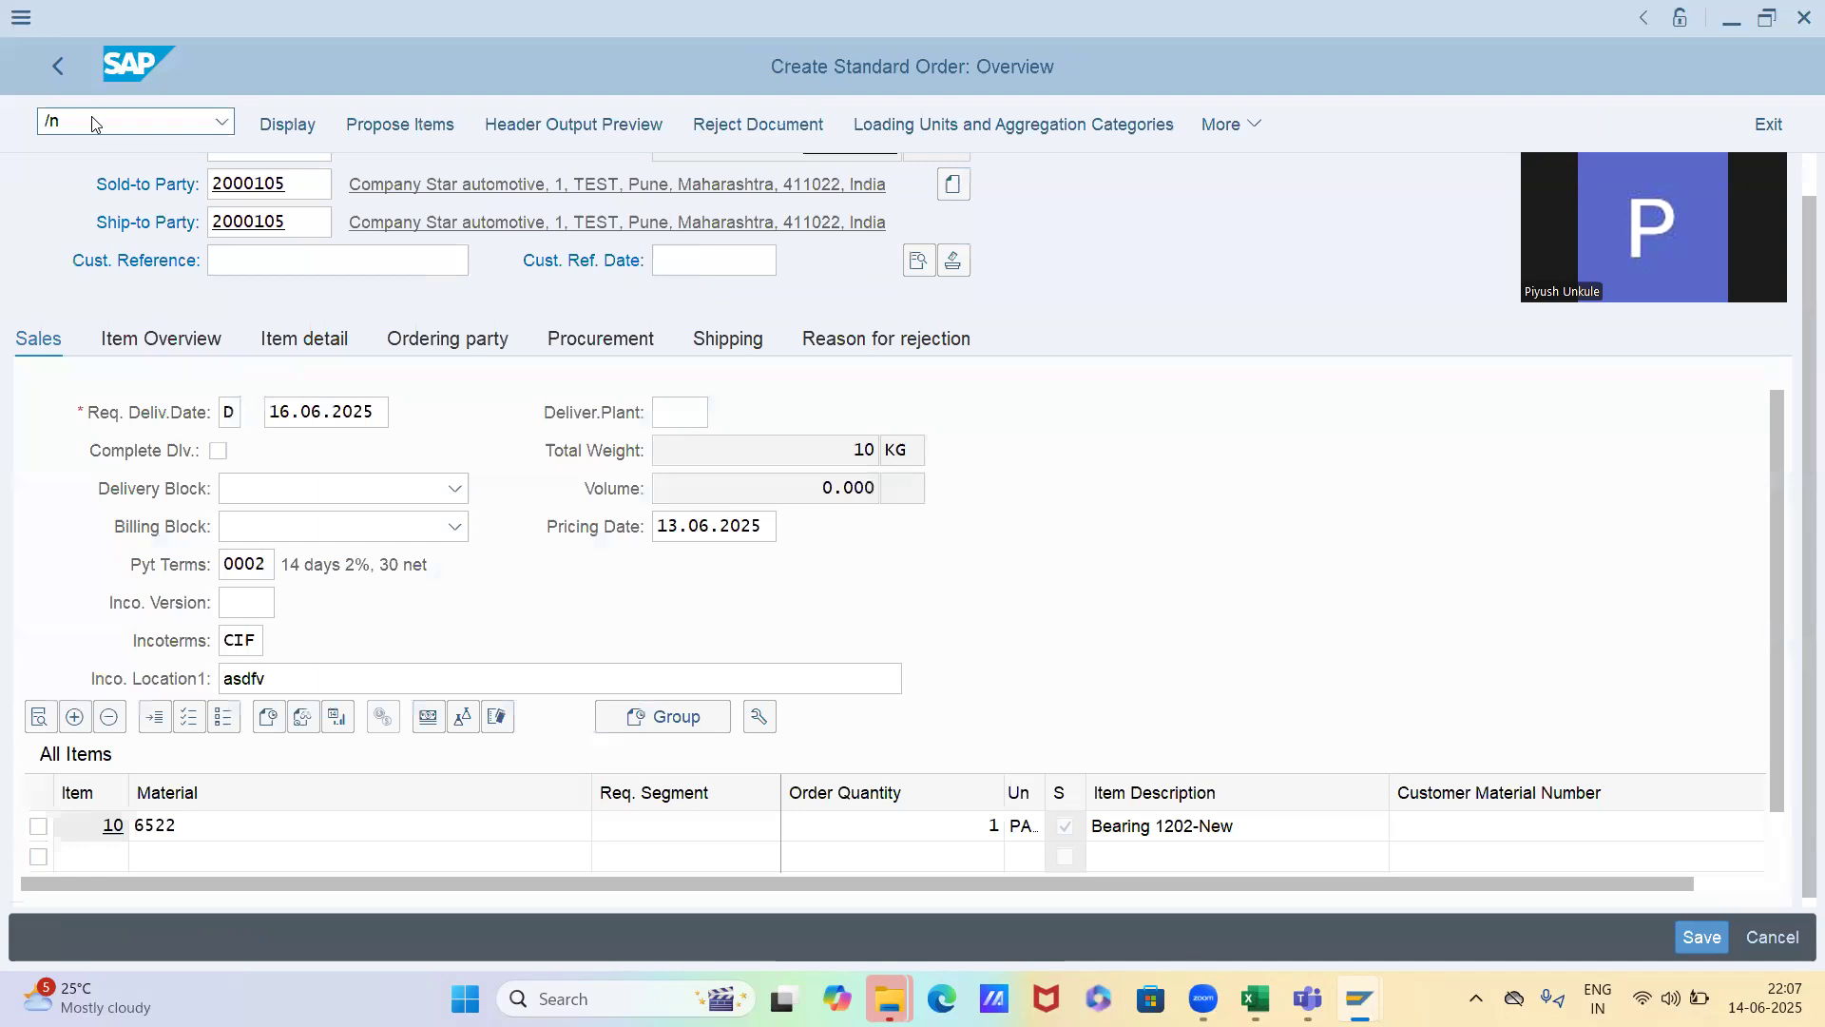
{"action": "key", "text": "Return"}
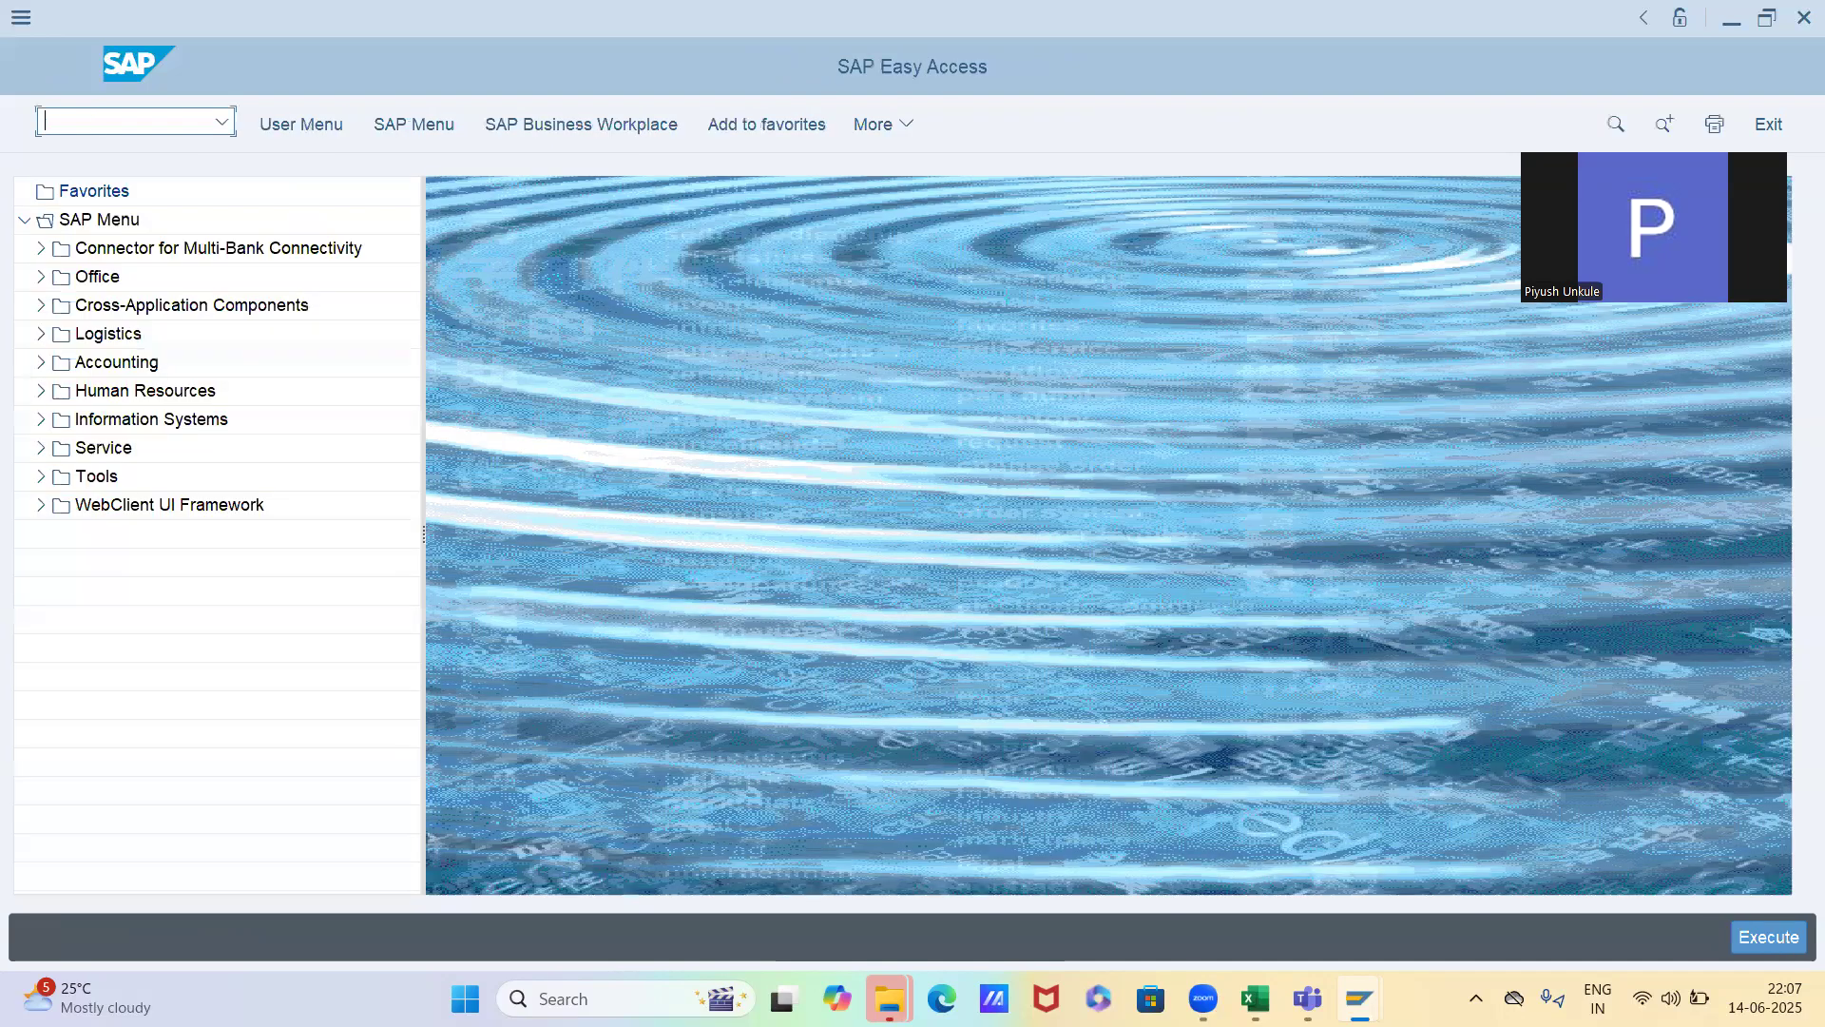
{"action": "type", "text": "va01"}
{"action": "key", "text": "Return"}
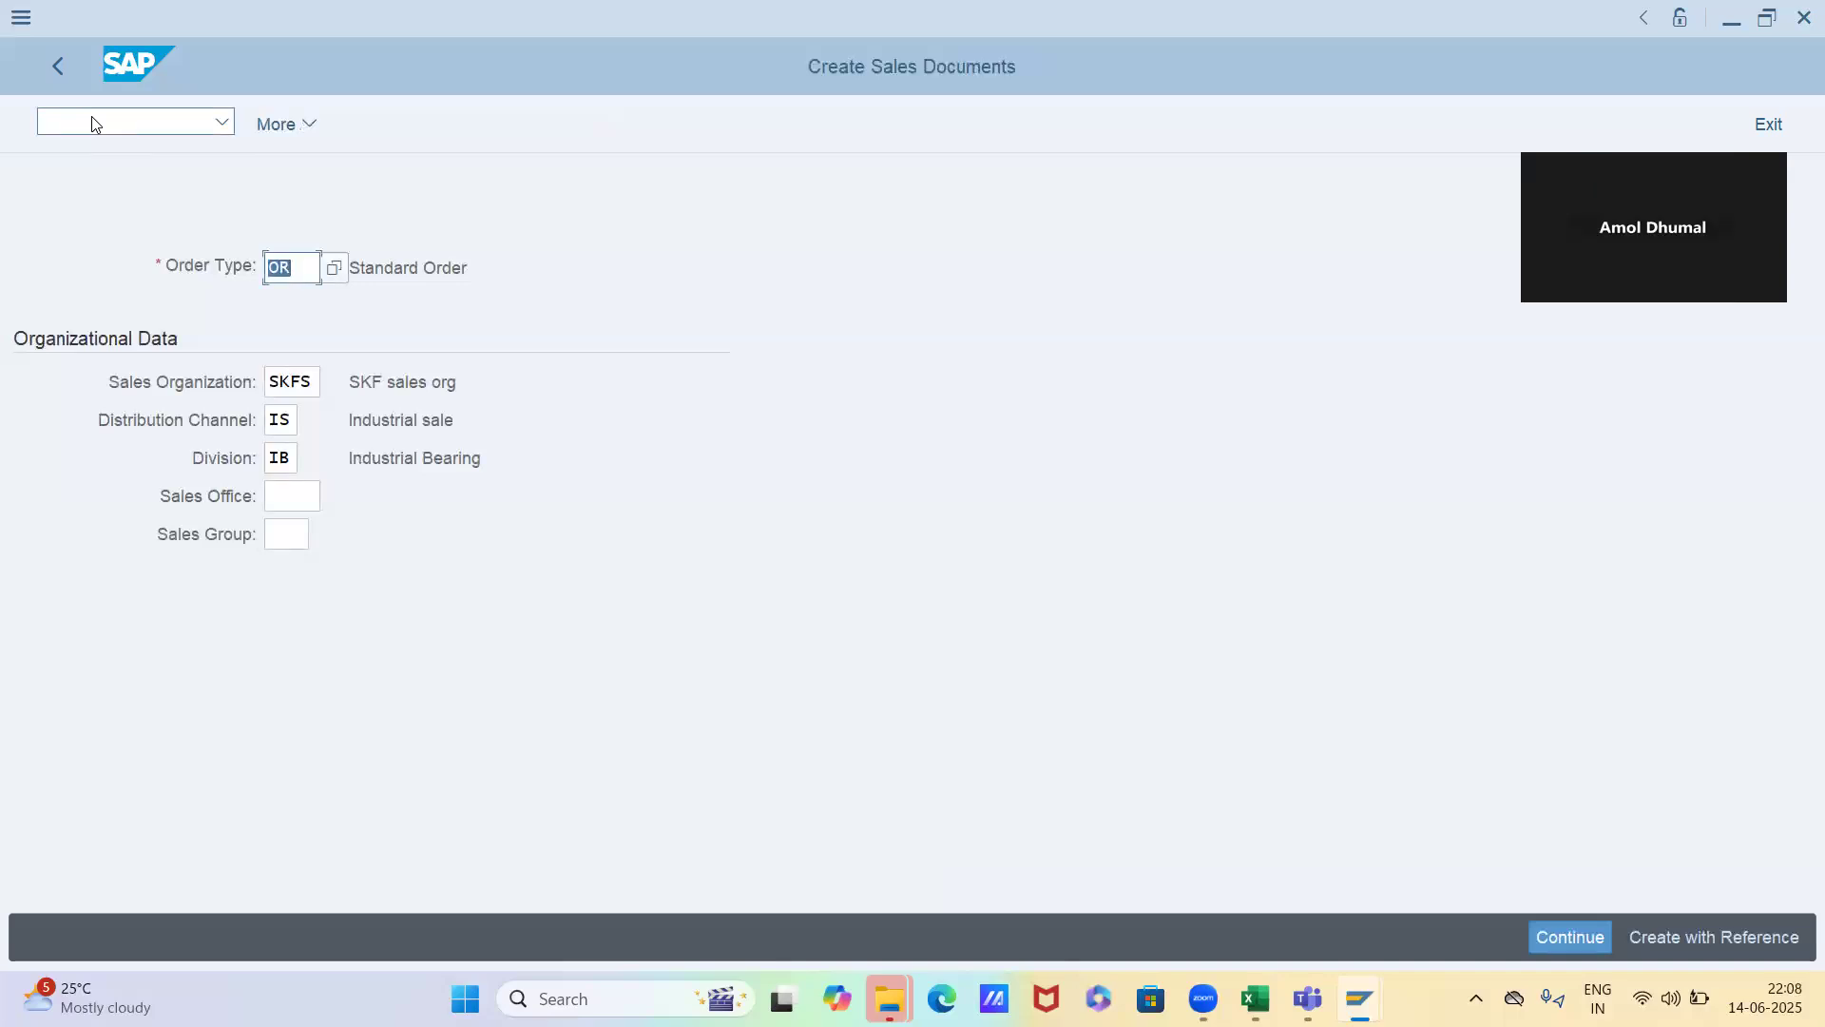
Switch to the price maintenance session and display material 6522's saved PR00 record valid on 14.06.2025
{"action": "key", "text": "alt+Tab"}
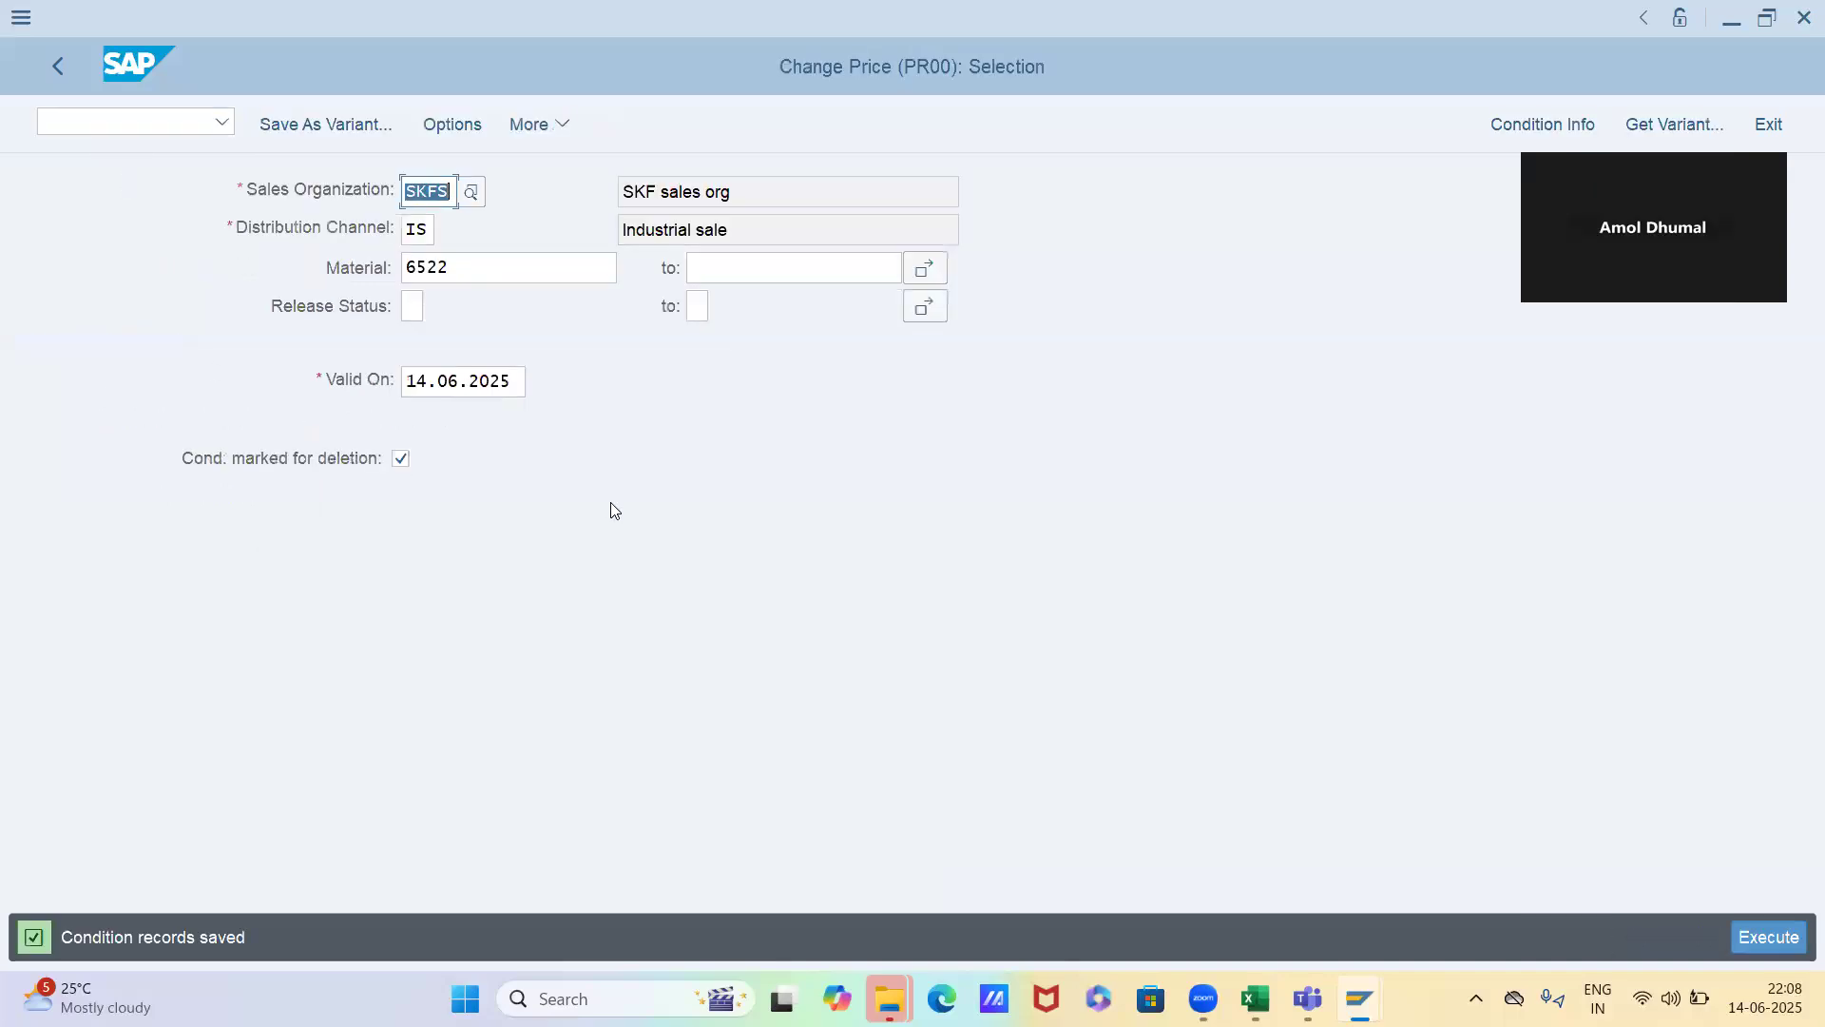
{"action": "key", "text": "F8"}
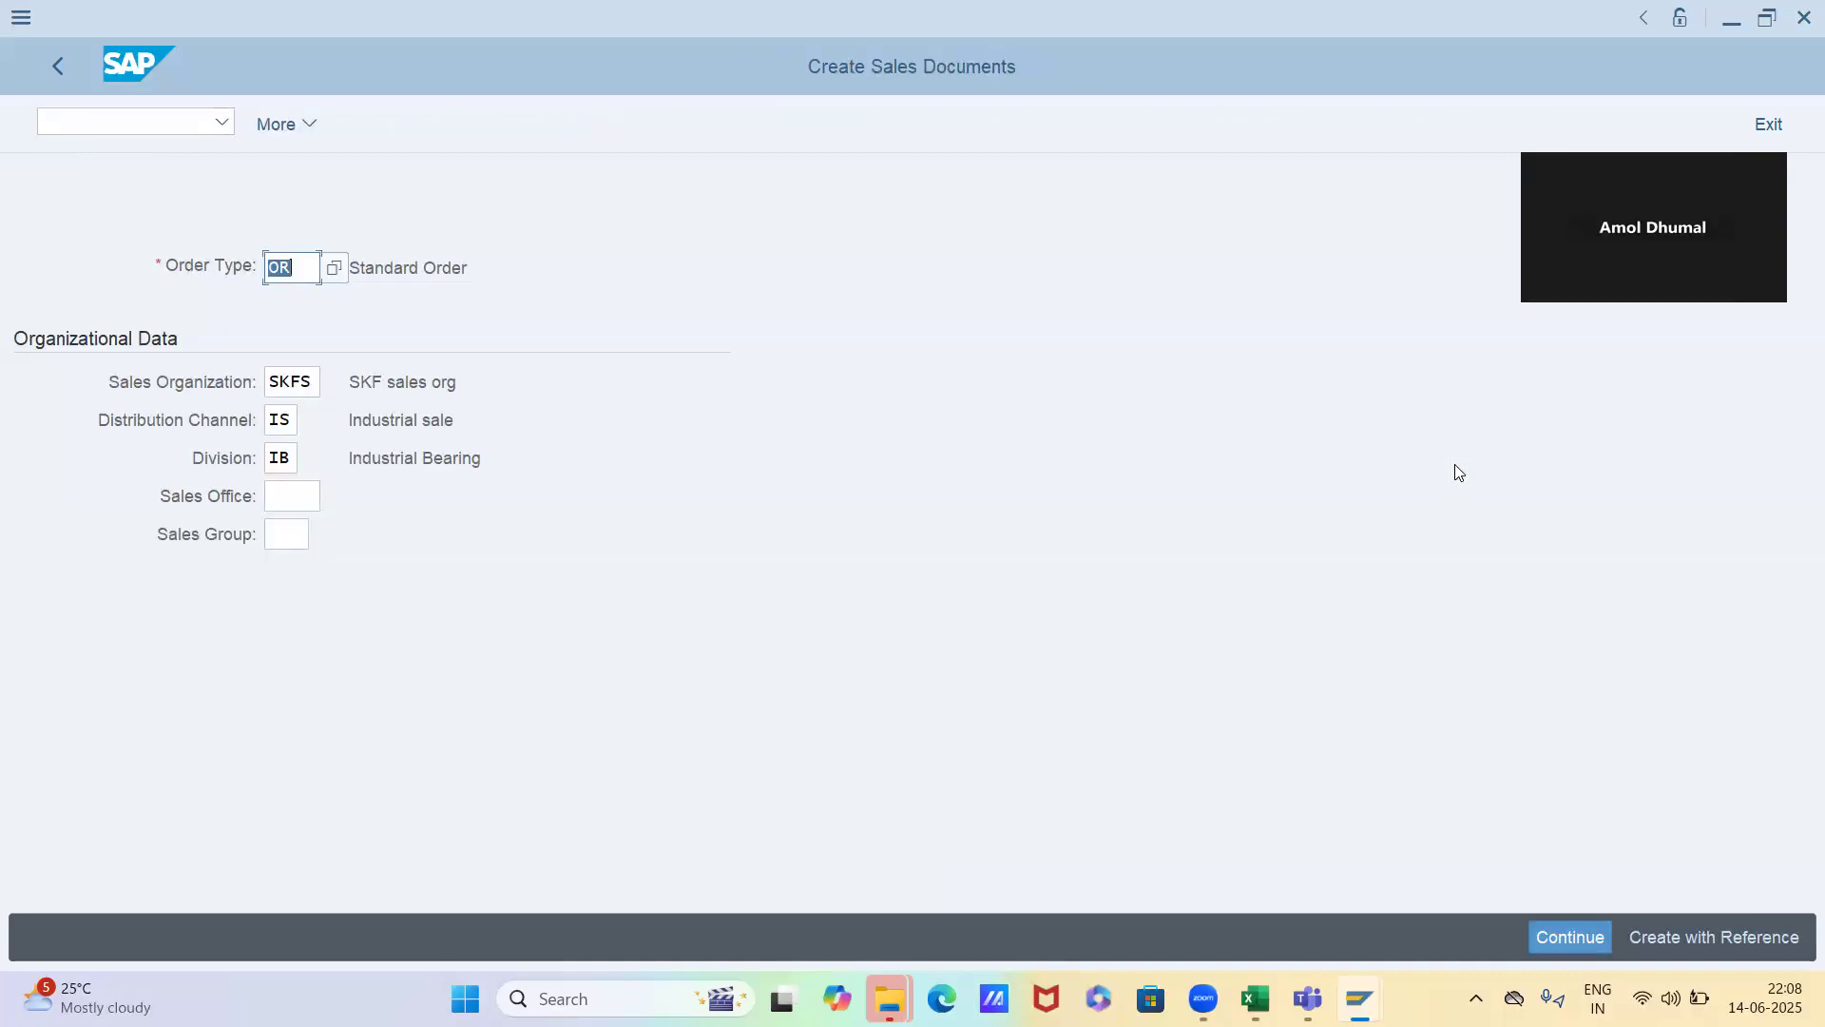
Create a standard order (OR) with Company Star automotive as the sold-to party
{"action": "key", "text": "Return"}
{"action": "key", "text": "space"}
{"action": "key", "text": "Down"}
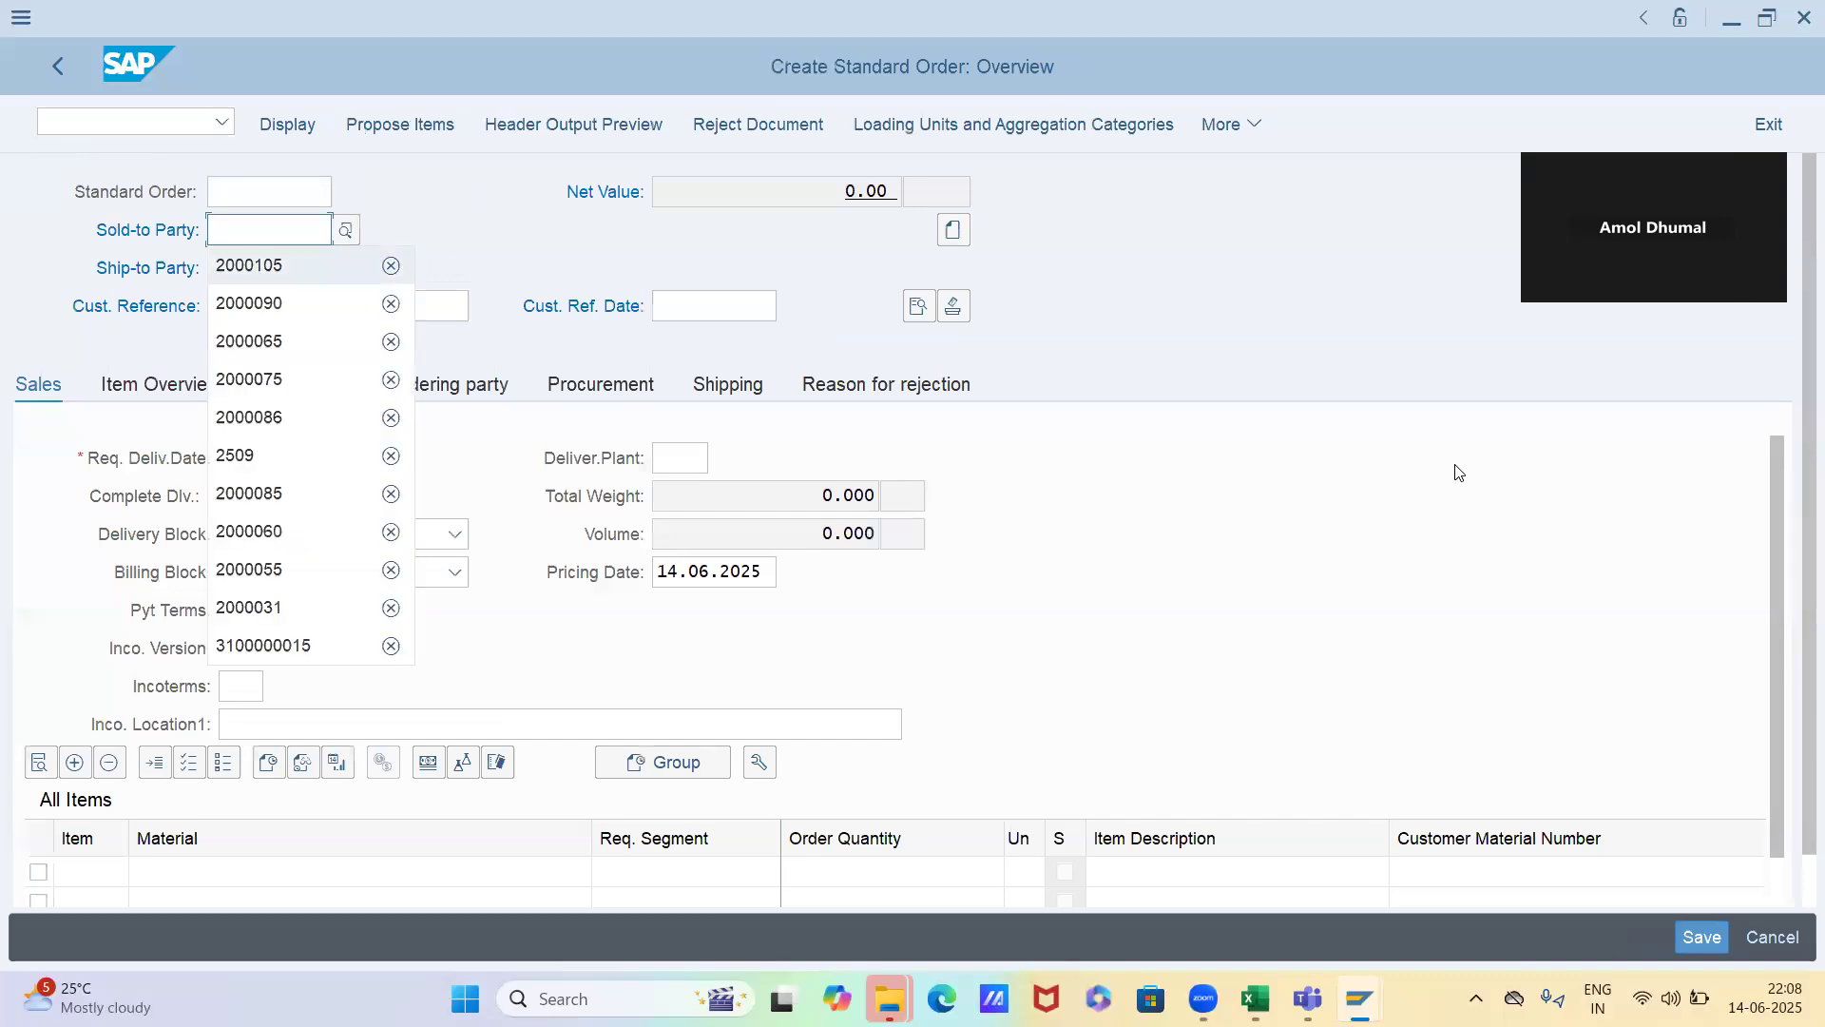
{"action": "key", "text": "Return"}
Add material 6522 to the new order with an order quantity of 2
{"action": "key", "text": "Return"}
{"action": "key", "text": "space"}
{"action": "key", "text": "Down"}
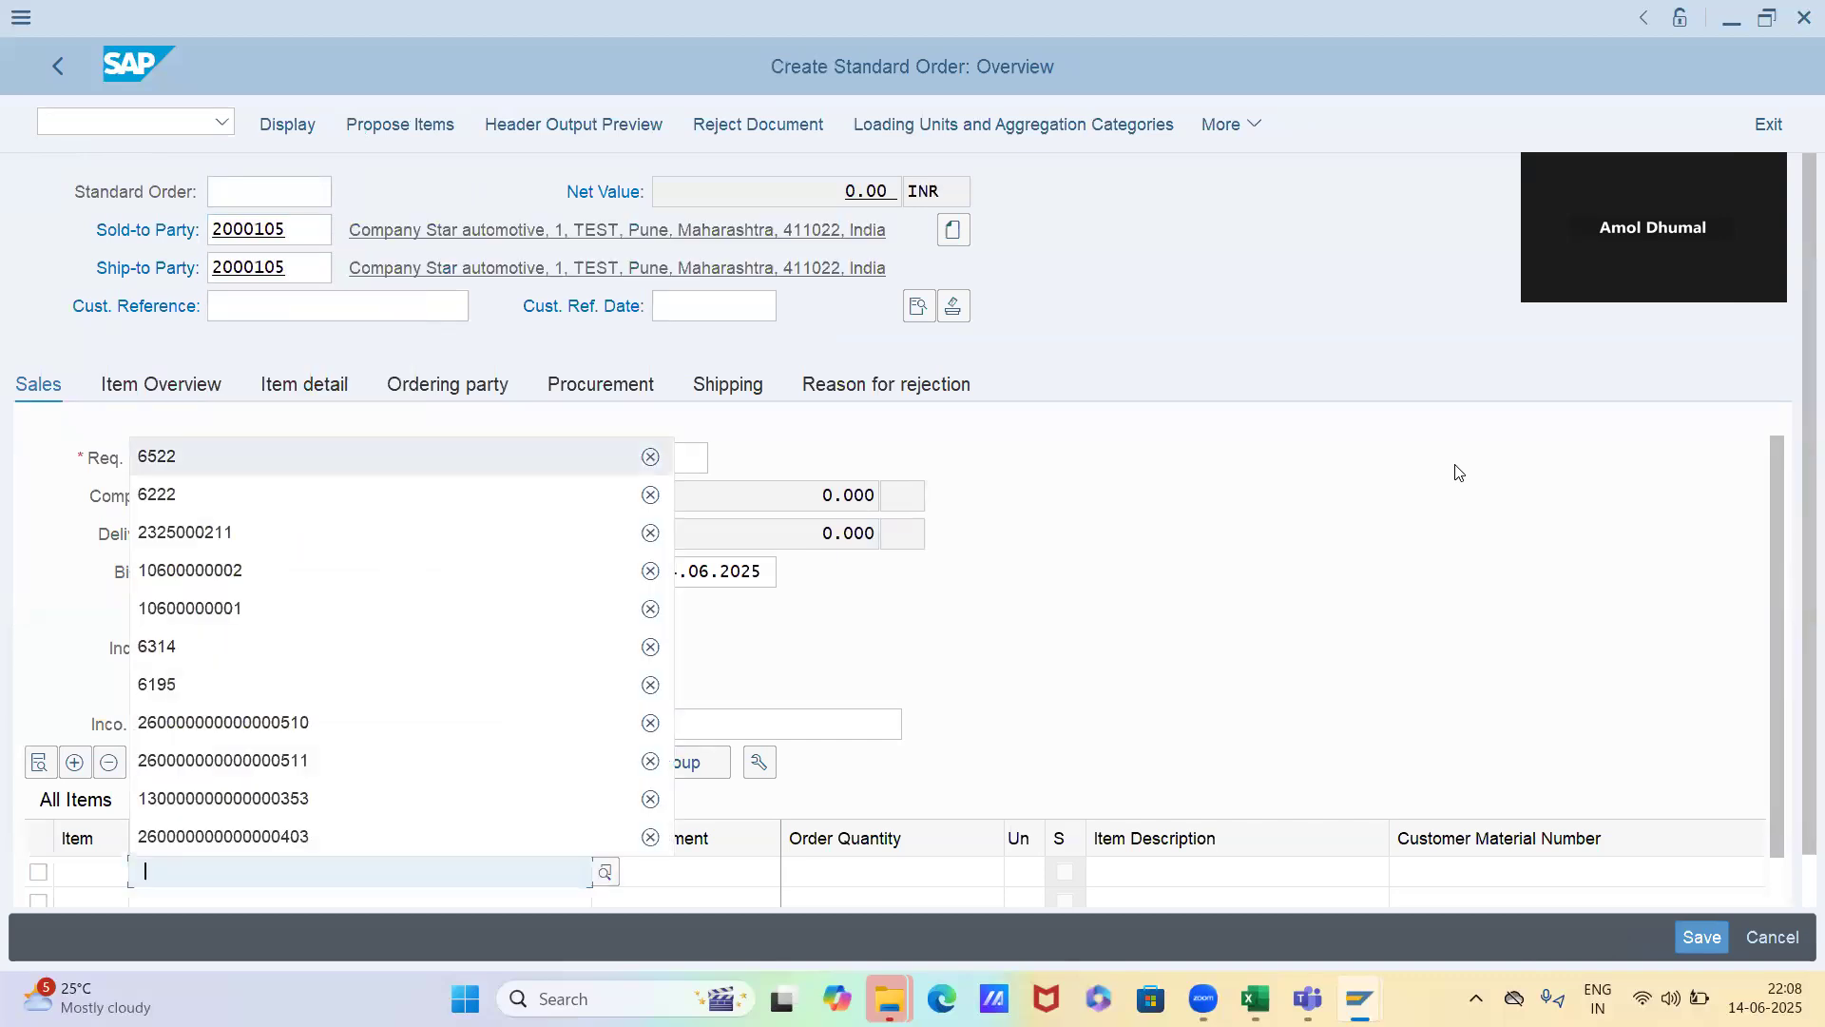
{"action": "key", "text": "Tab"}
{"action": "key", "text": "Tab"}
{"action": "type", "text": "2"}
{"action": "key", "text": "Return"}
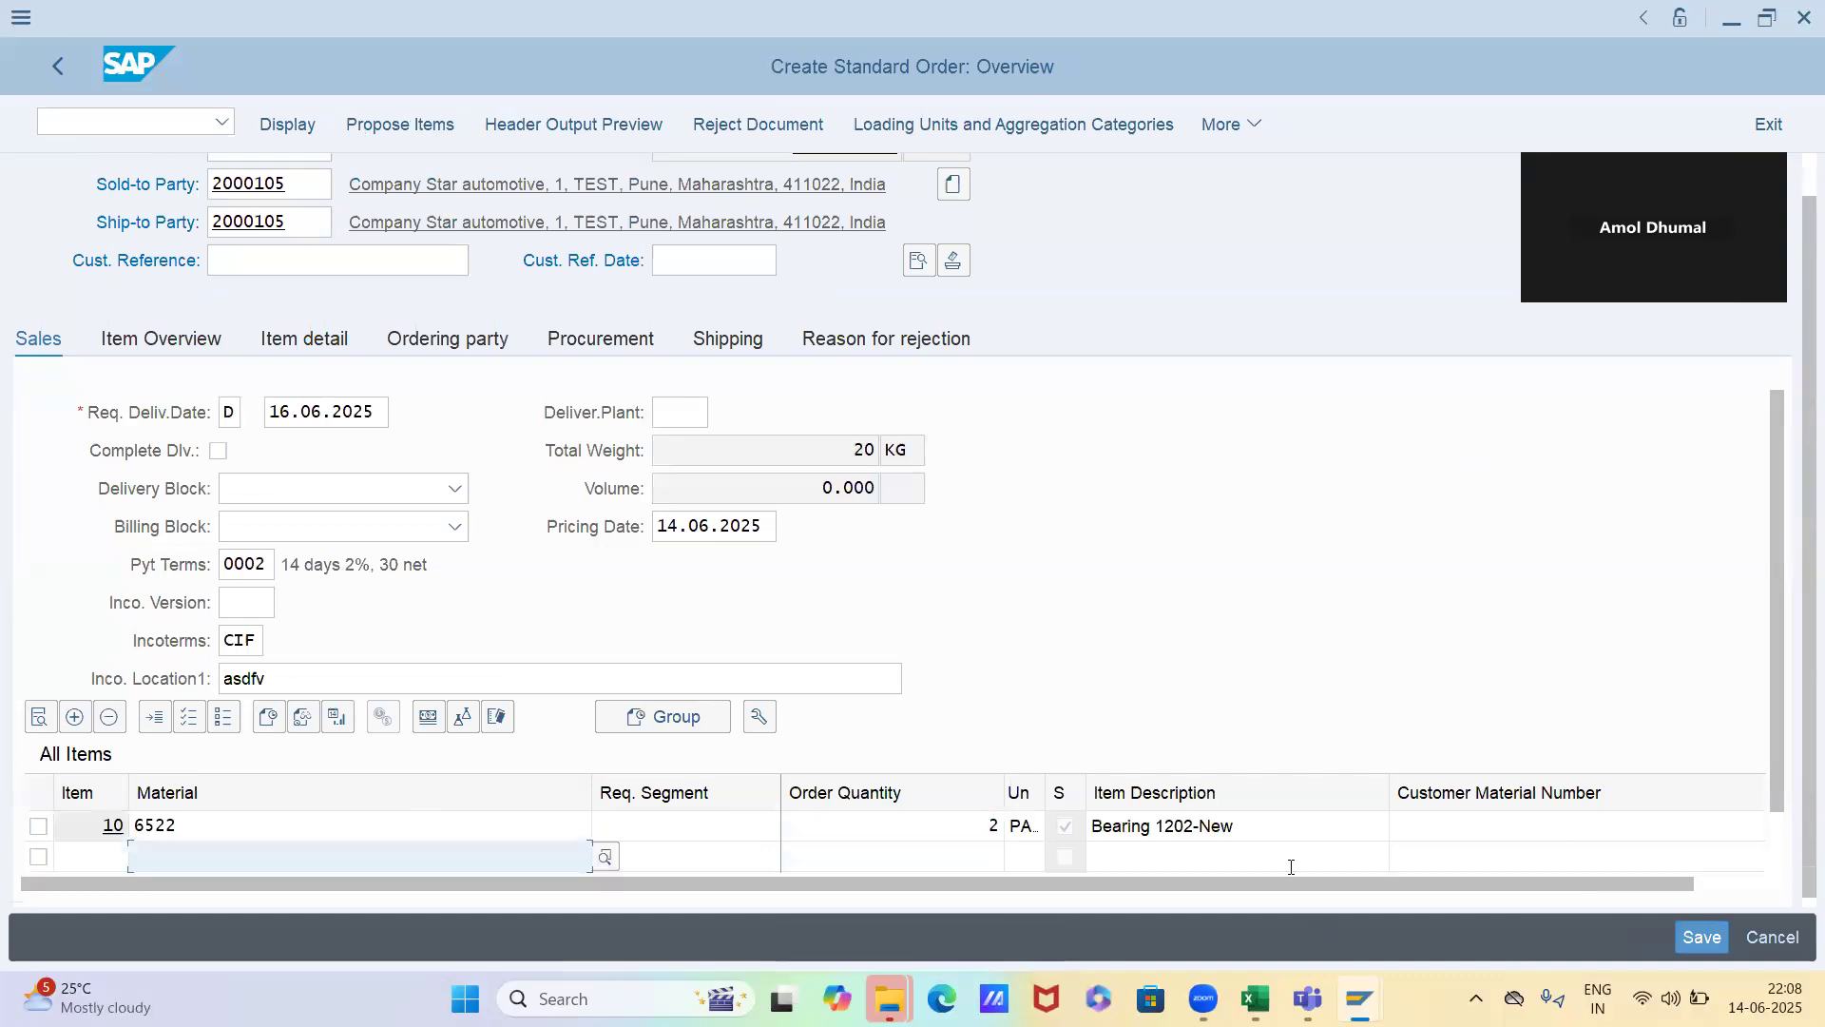
Examine the pricing conditions of order item 10 to check the scaled PR00 price for the ordered quantity
{"action": "double_click", "coordinate": [1274, 829]}
{"action": "left_click", "coordinate": [580, 348]}
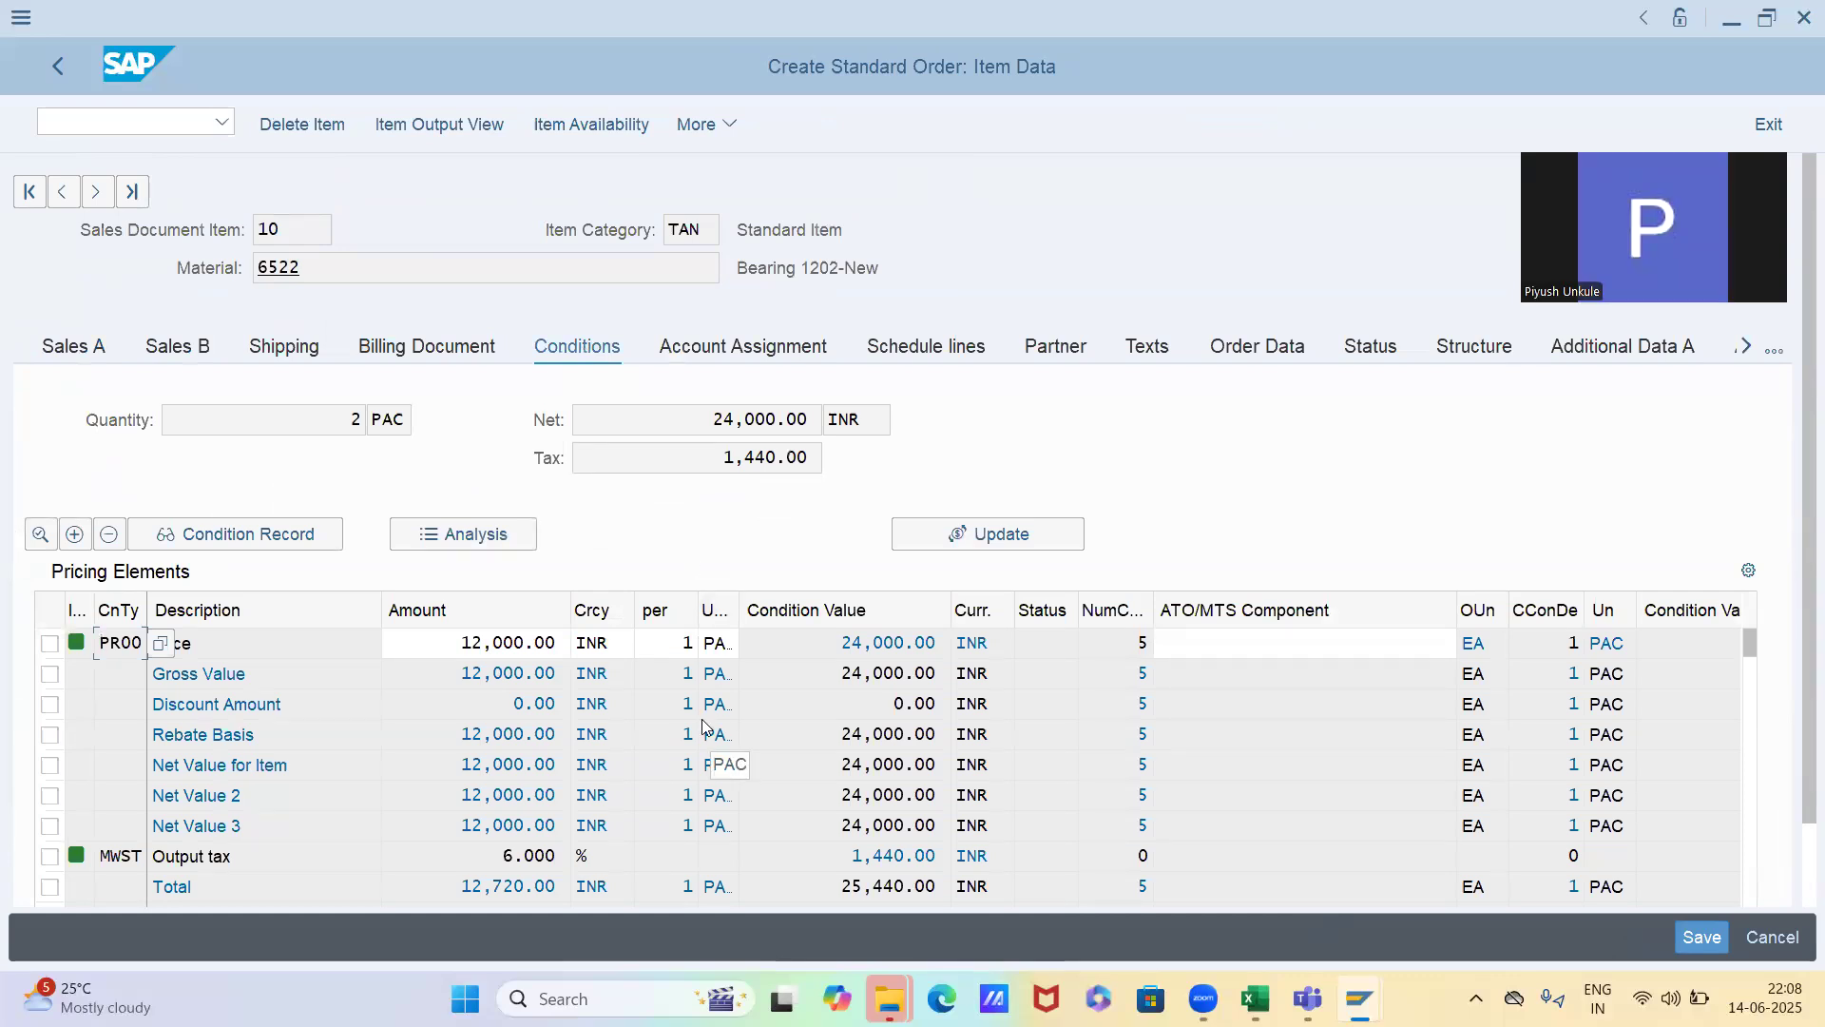
Set item 10's order quantity to 12 in the standard order and check its scaled PR00 price in the item conditions
{"action": "key", "text": "F3"}
{"action": "left_click", "coordinate": [910, 828]}
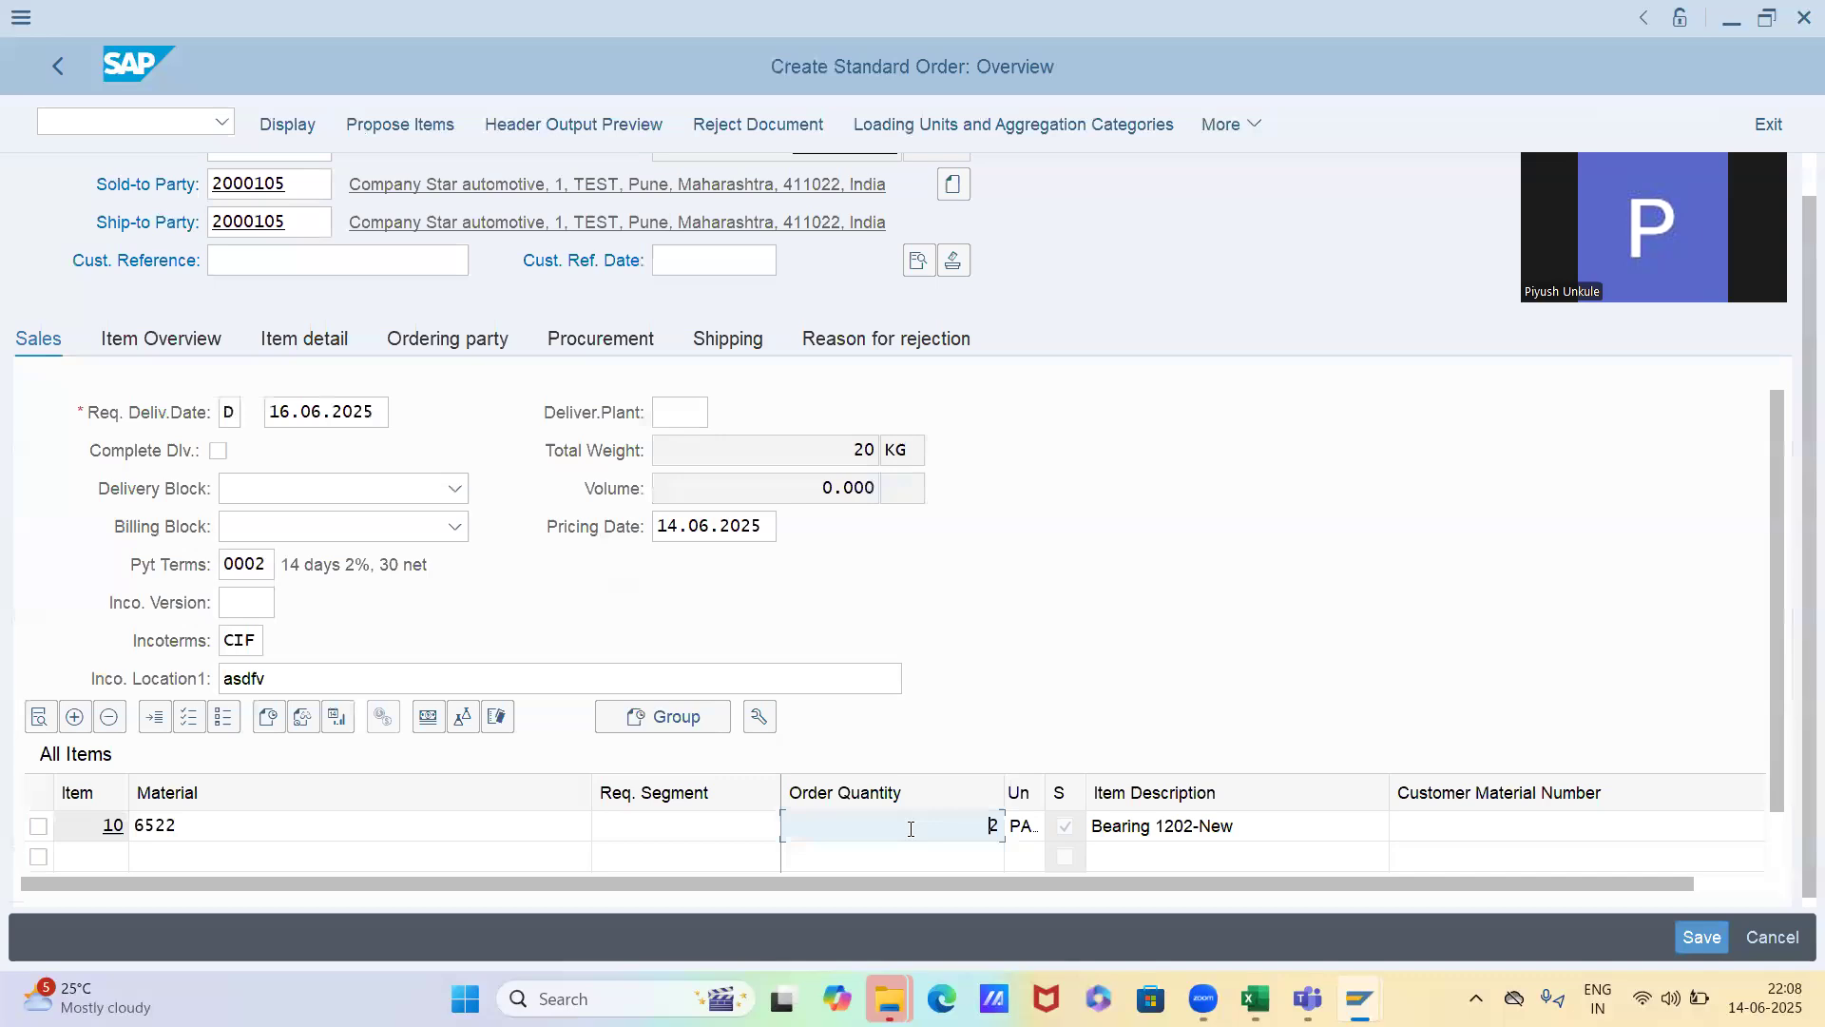
{"action": "type", "text": "1"}
{"action": "key", "text": "Return"}
{"action": "double_click", "coordinate": [911, 828]}
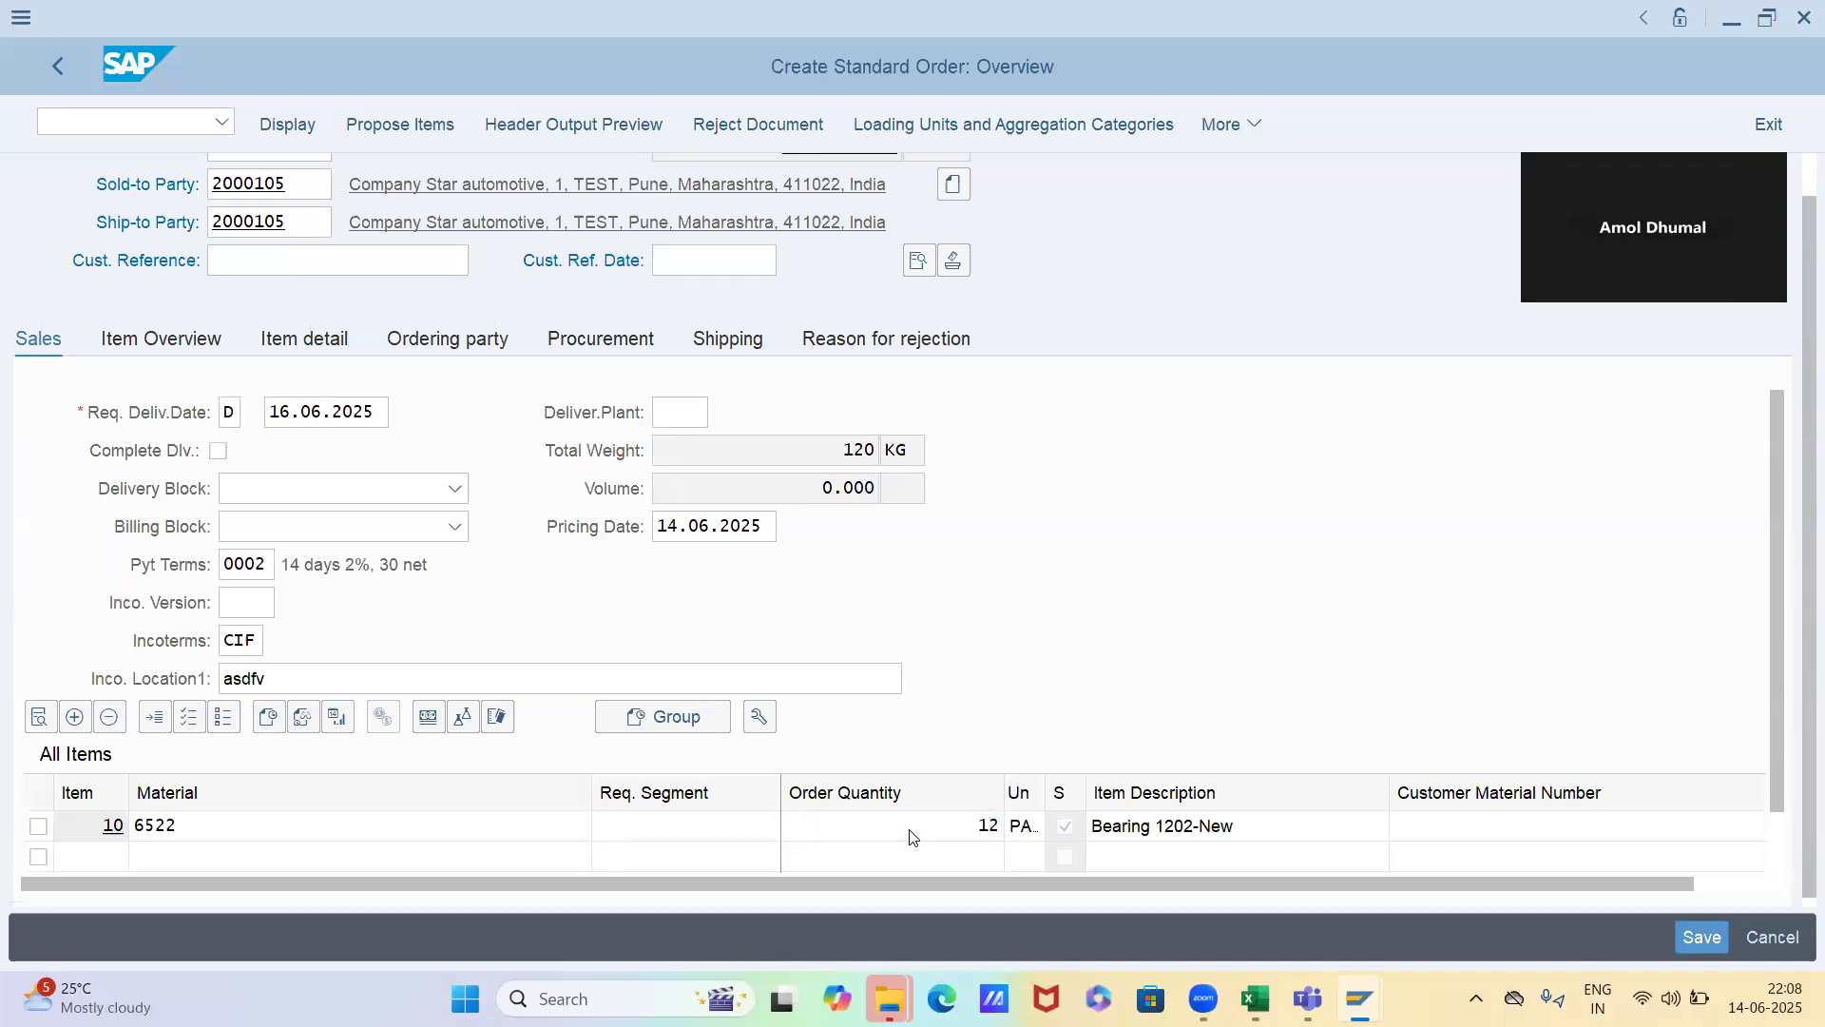
{"action": "left_click", "coordinate": [486, 643]}
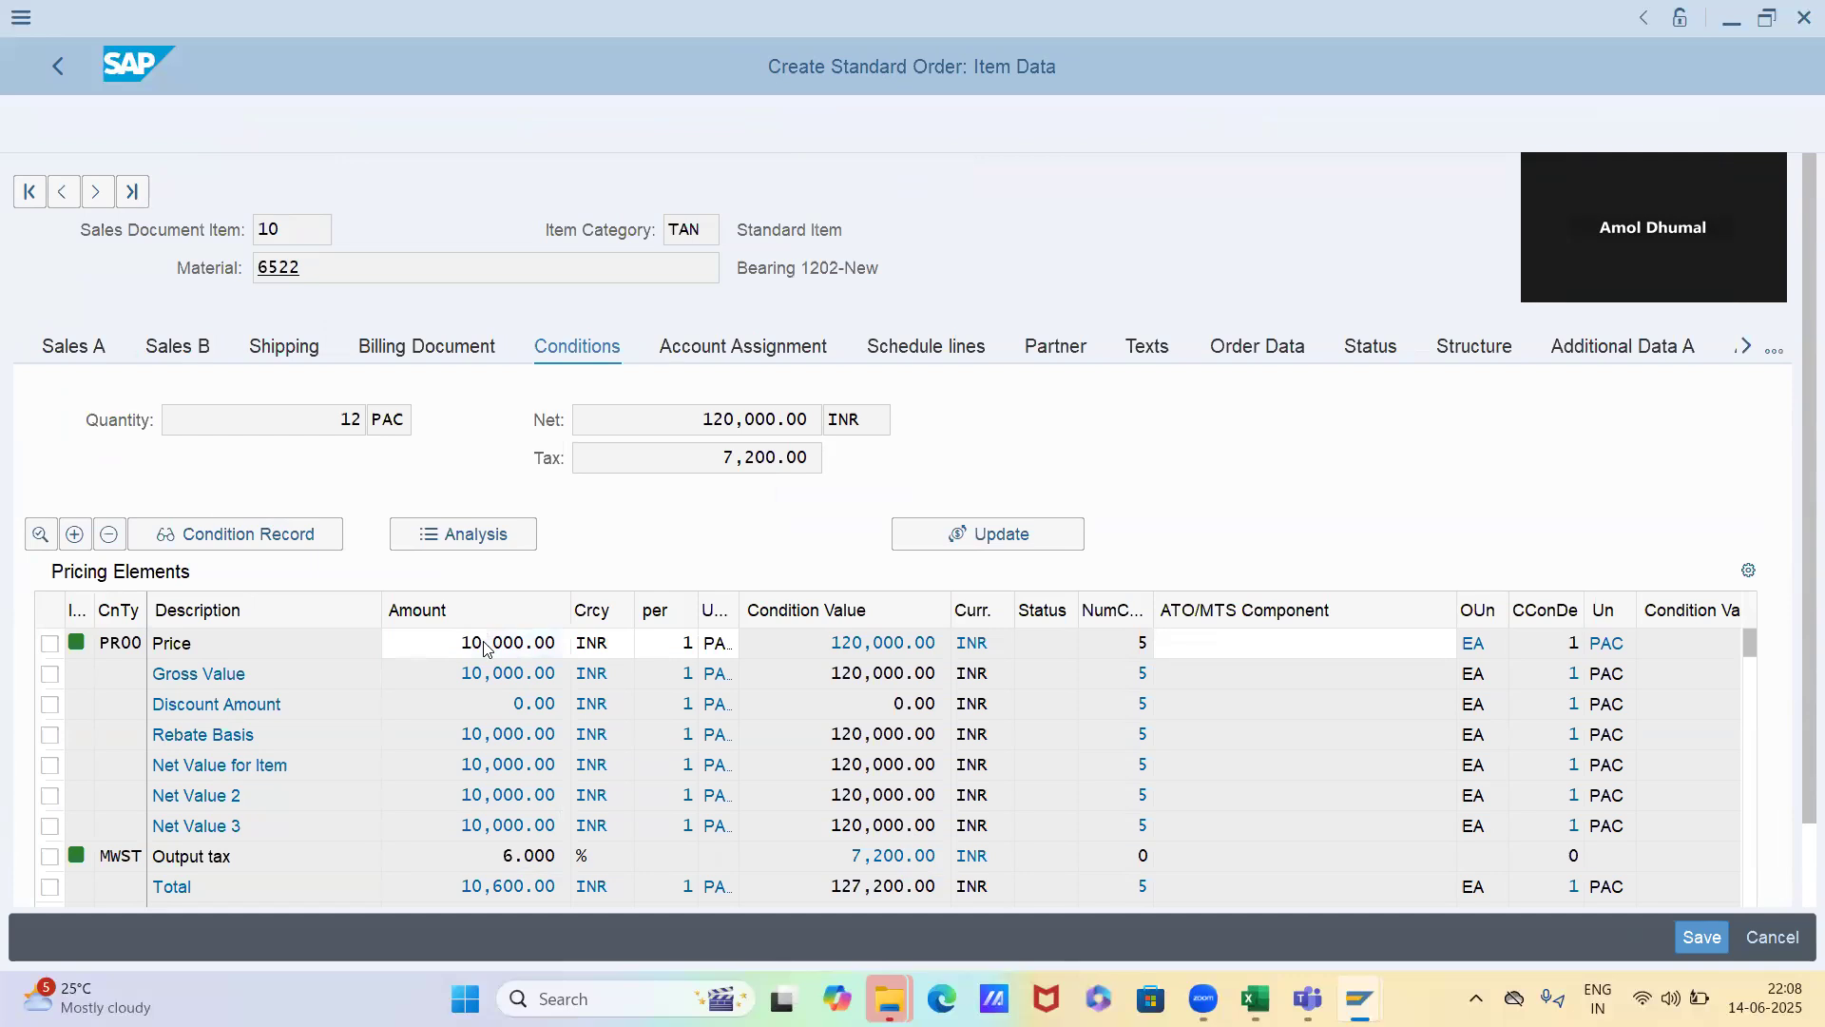
Change item 10's order quantity to 24 and check the PR00 price in the item conditions
{"action": "key", "text": "F3"}
{"action": "left_click", "coordinate": [876, 827]}
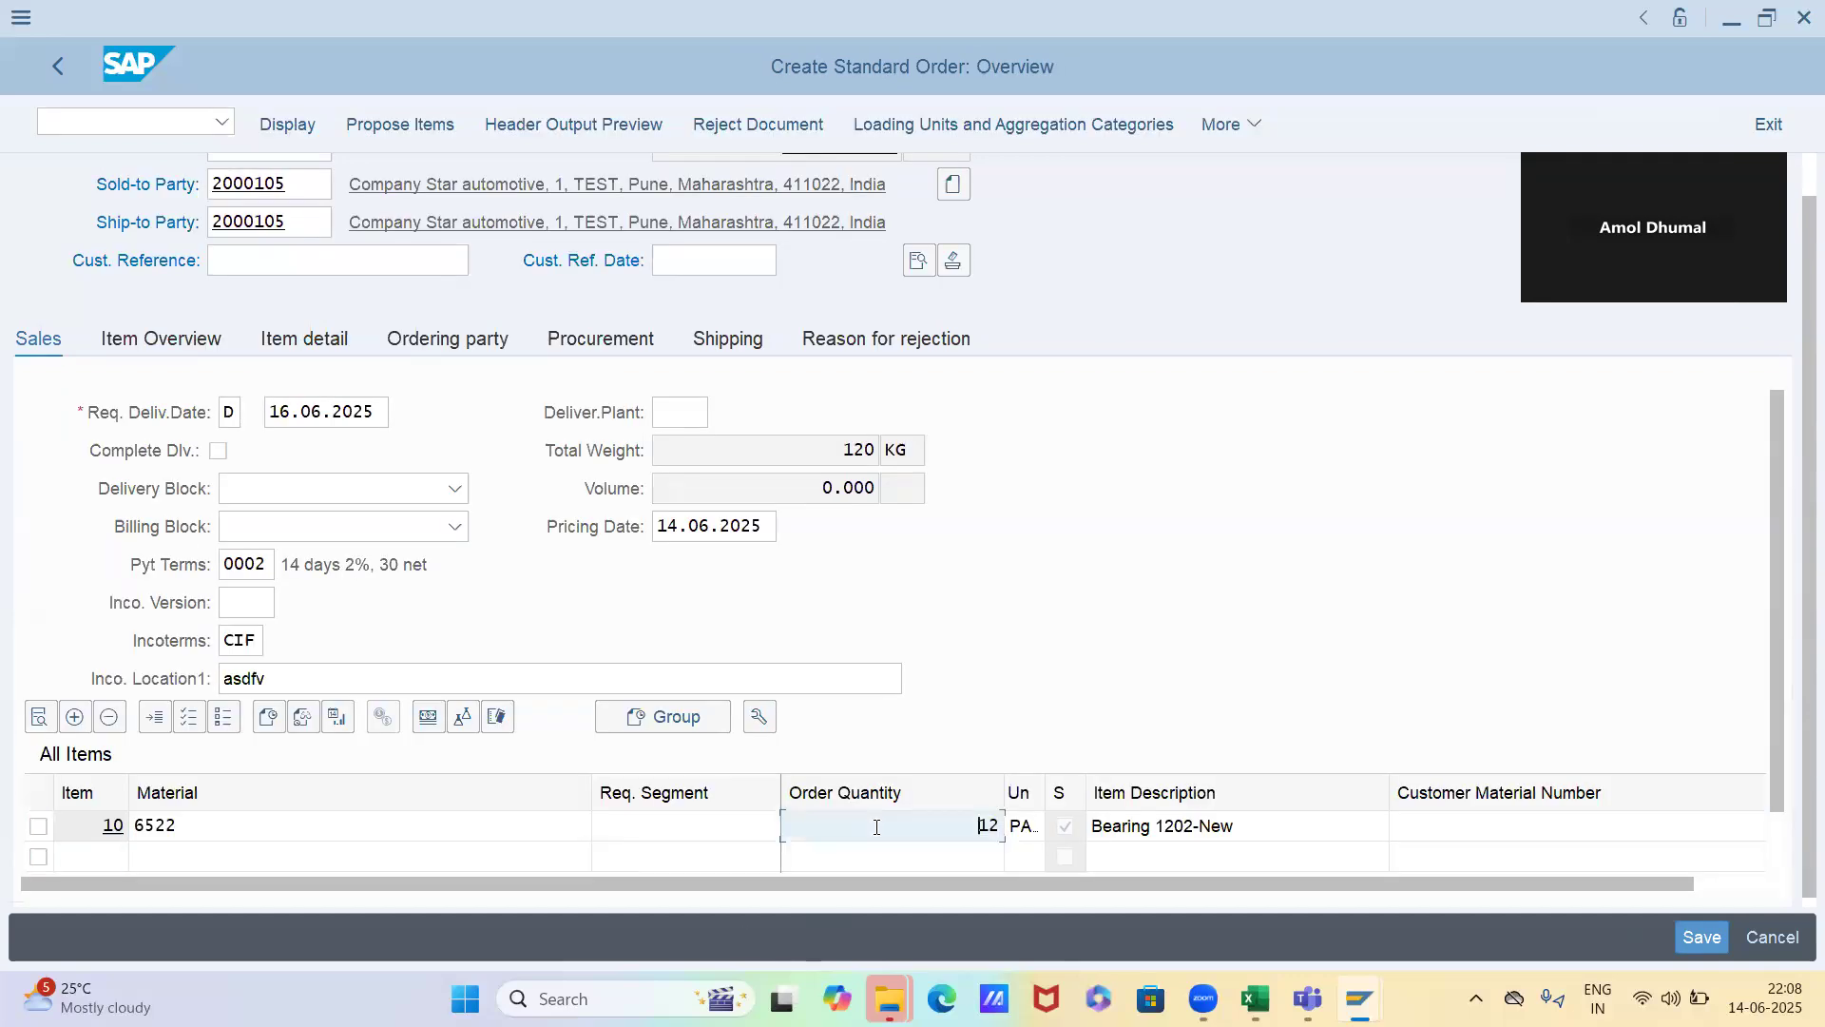
{"action": "key", "text": "shift+End"}
{"action": "type", "text": "24"}
{"action": "key", "text": "Return"}
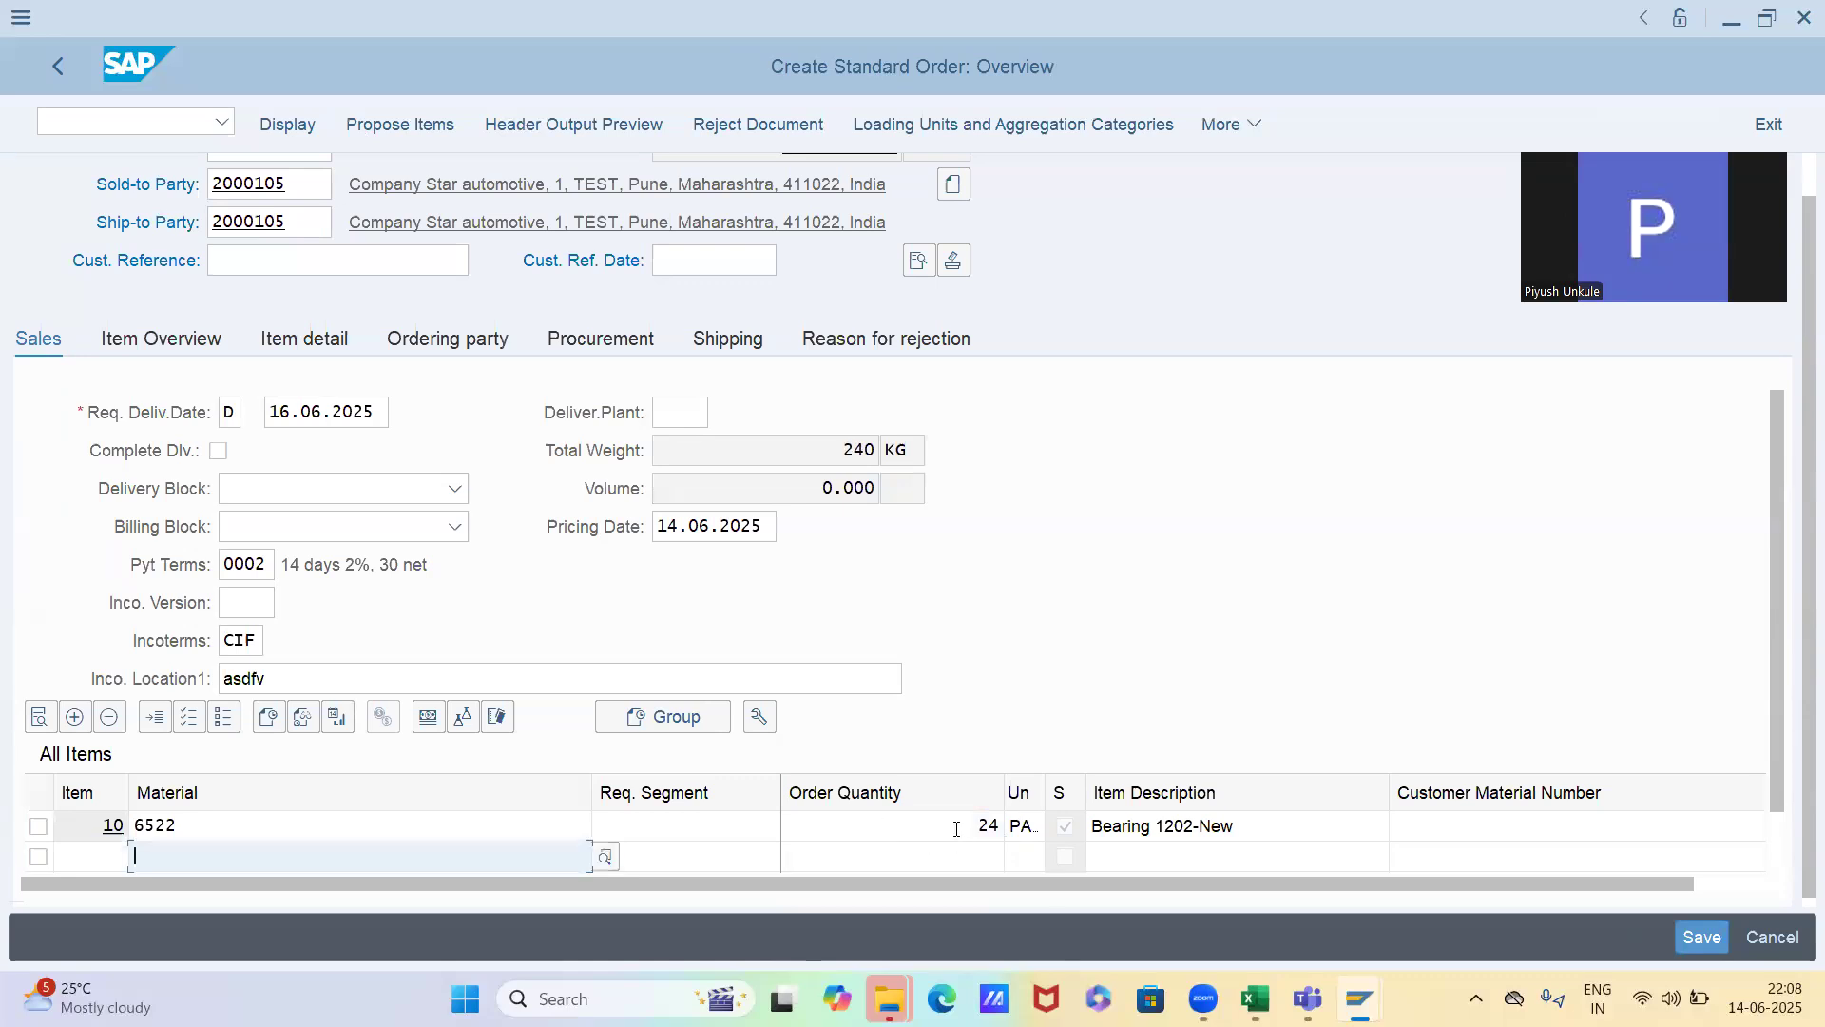
{"action": "double_click", "coordinate": [955, 830]}
{"action": "left_click", "coordinate": [475, 644]}
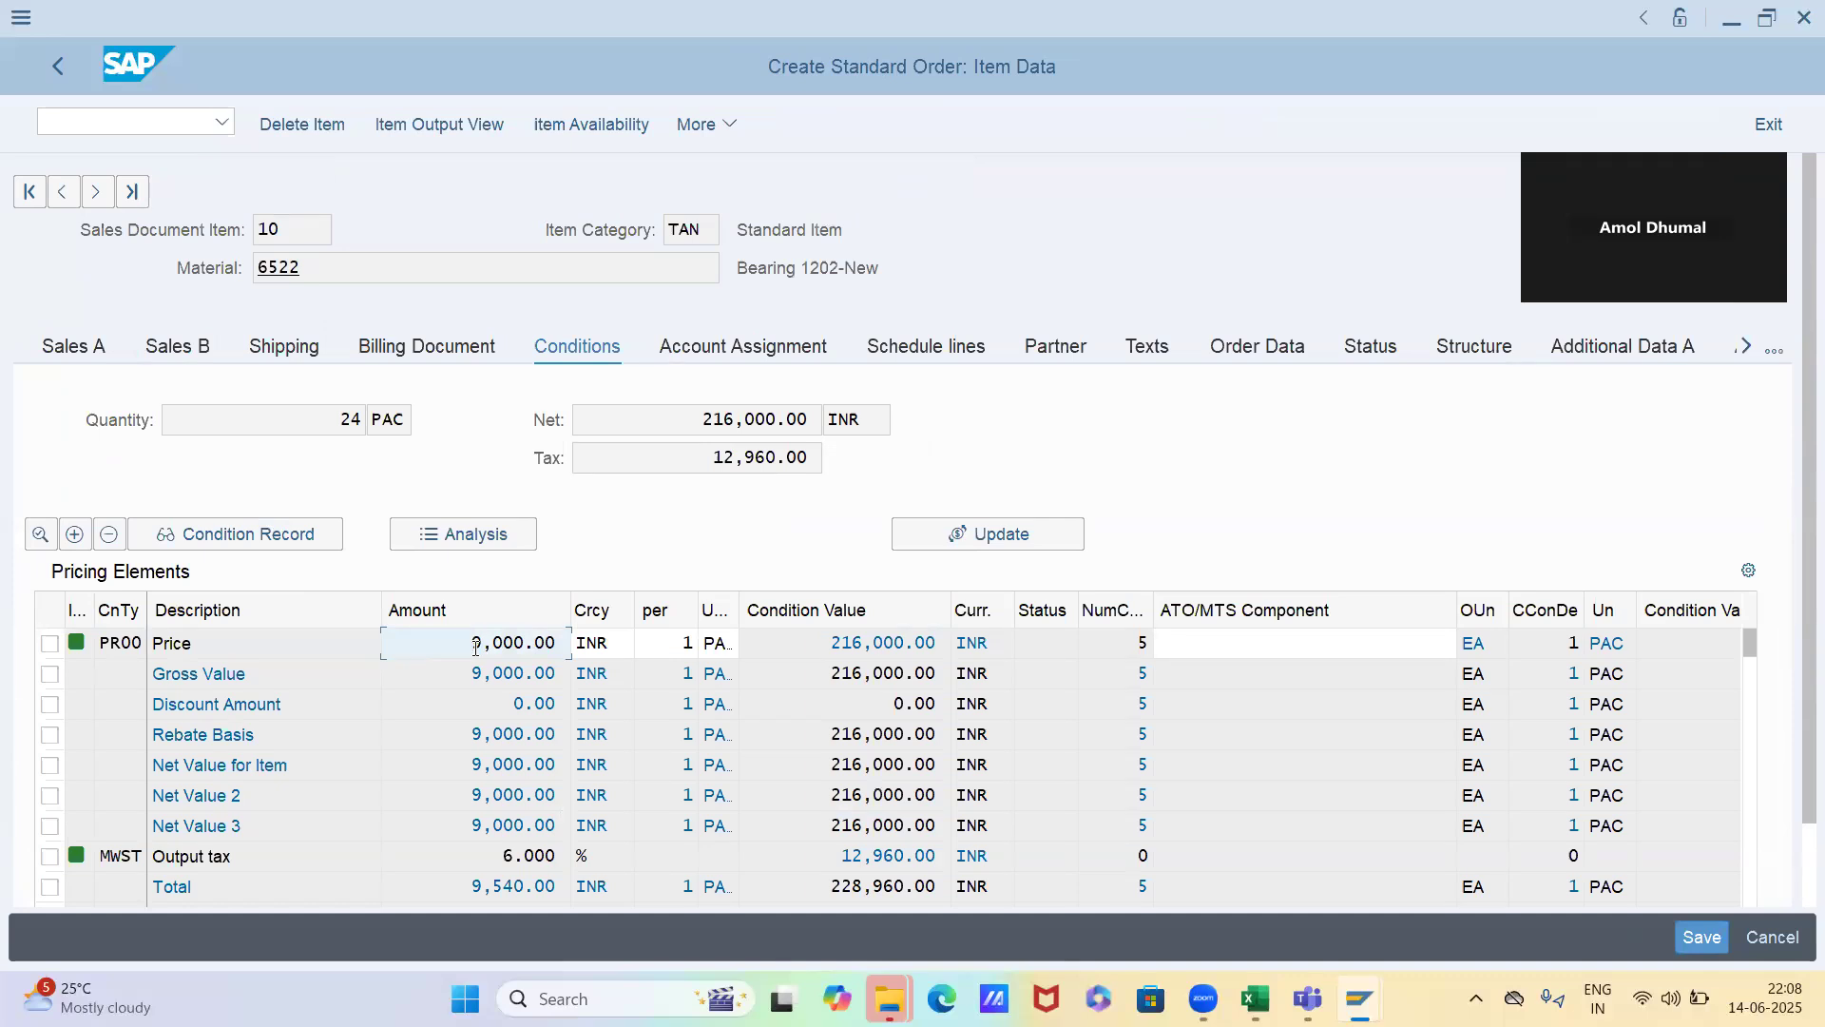
Raise item 10's order quantity to 124 and check the PR00 price in the item conditions
{"action": "key", "text": "F3"}
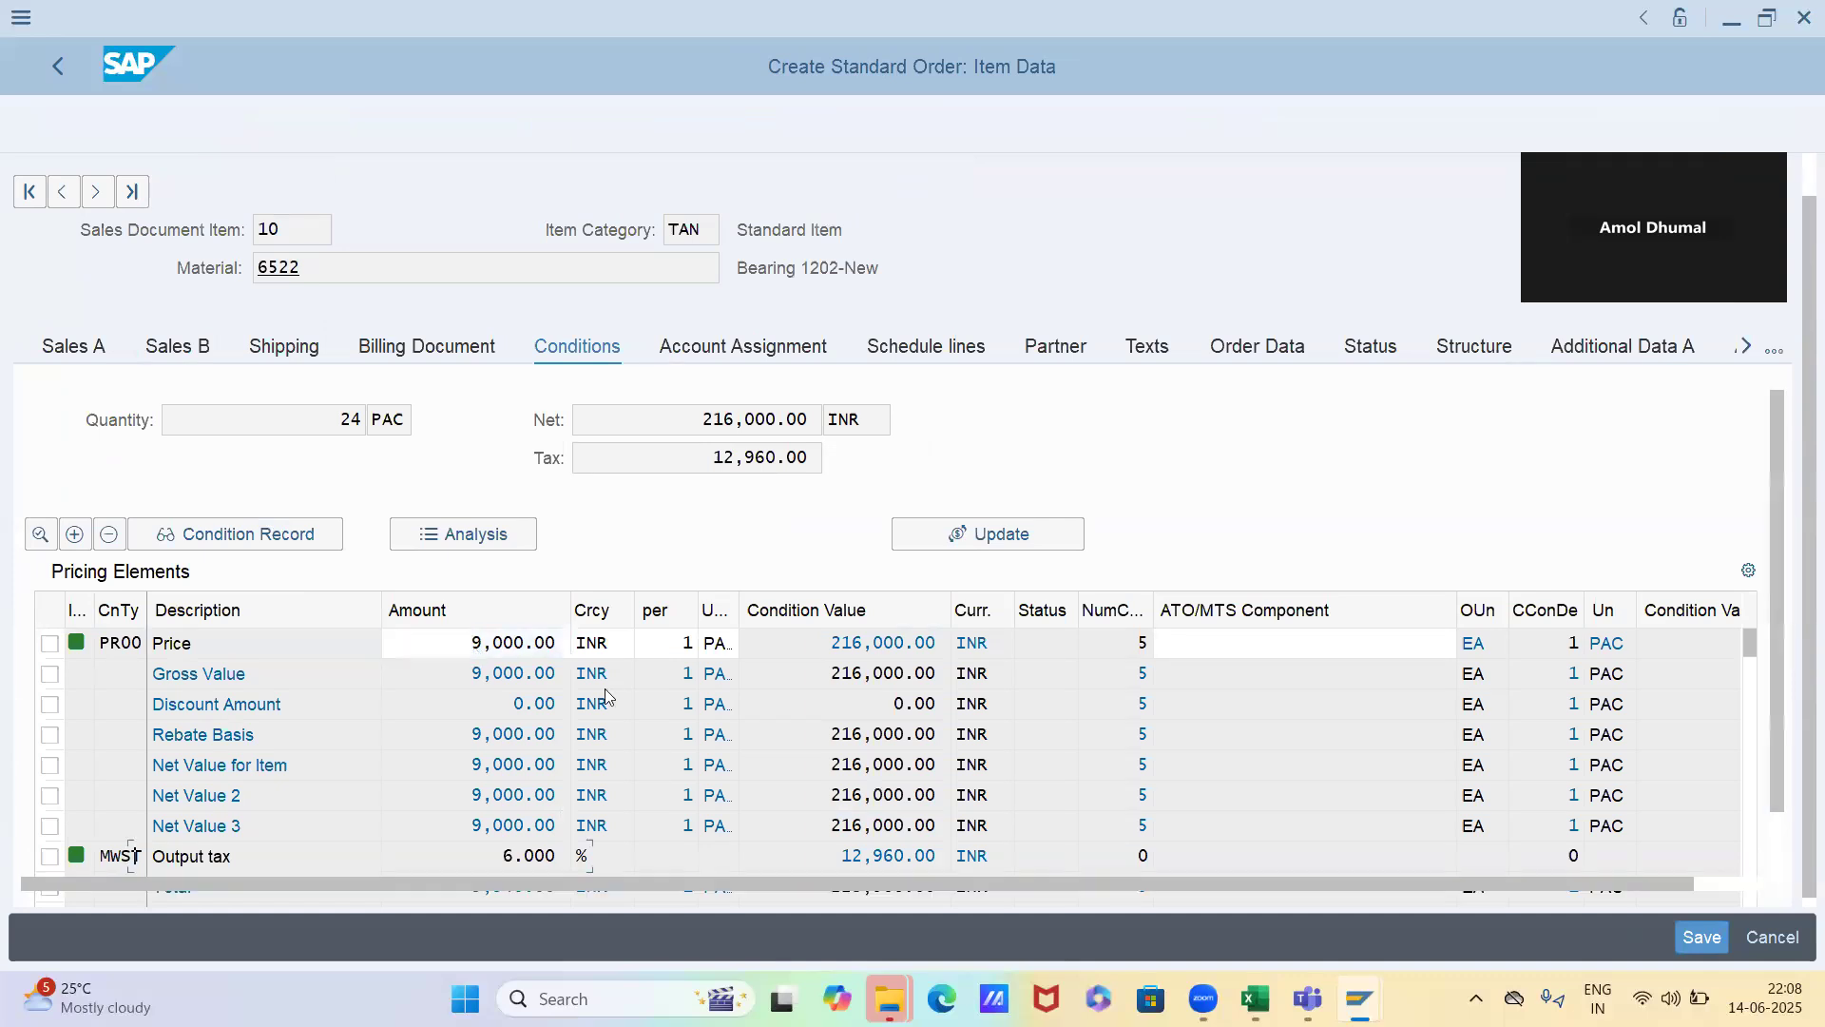
{"action": "left_click", "coordinate": [898, 827]}
{"action": "type", "text": "124"}
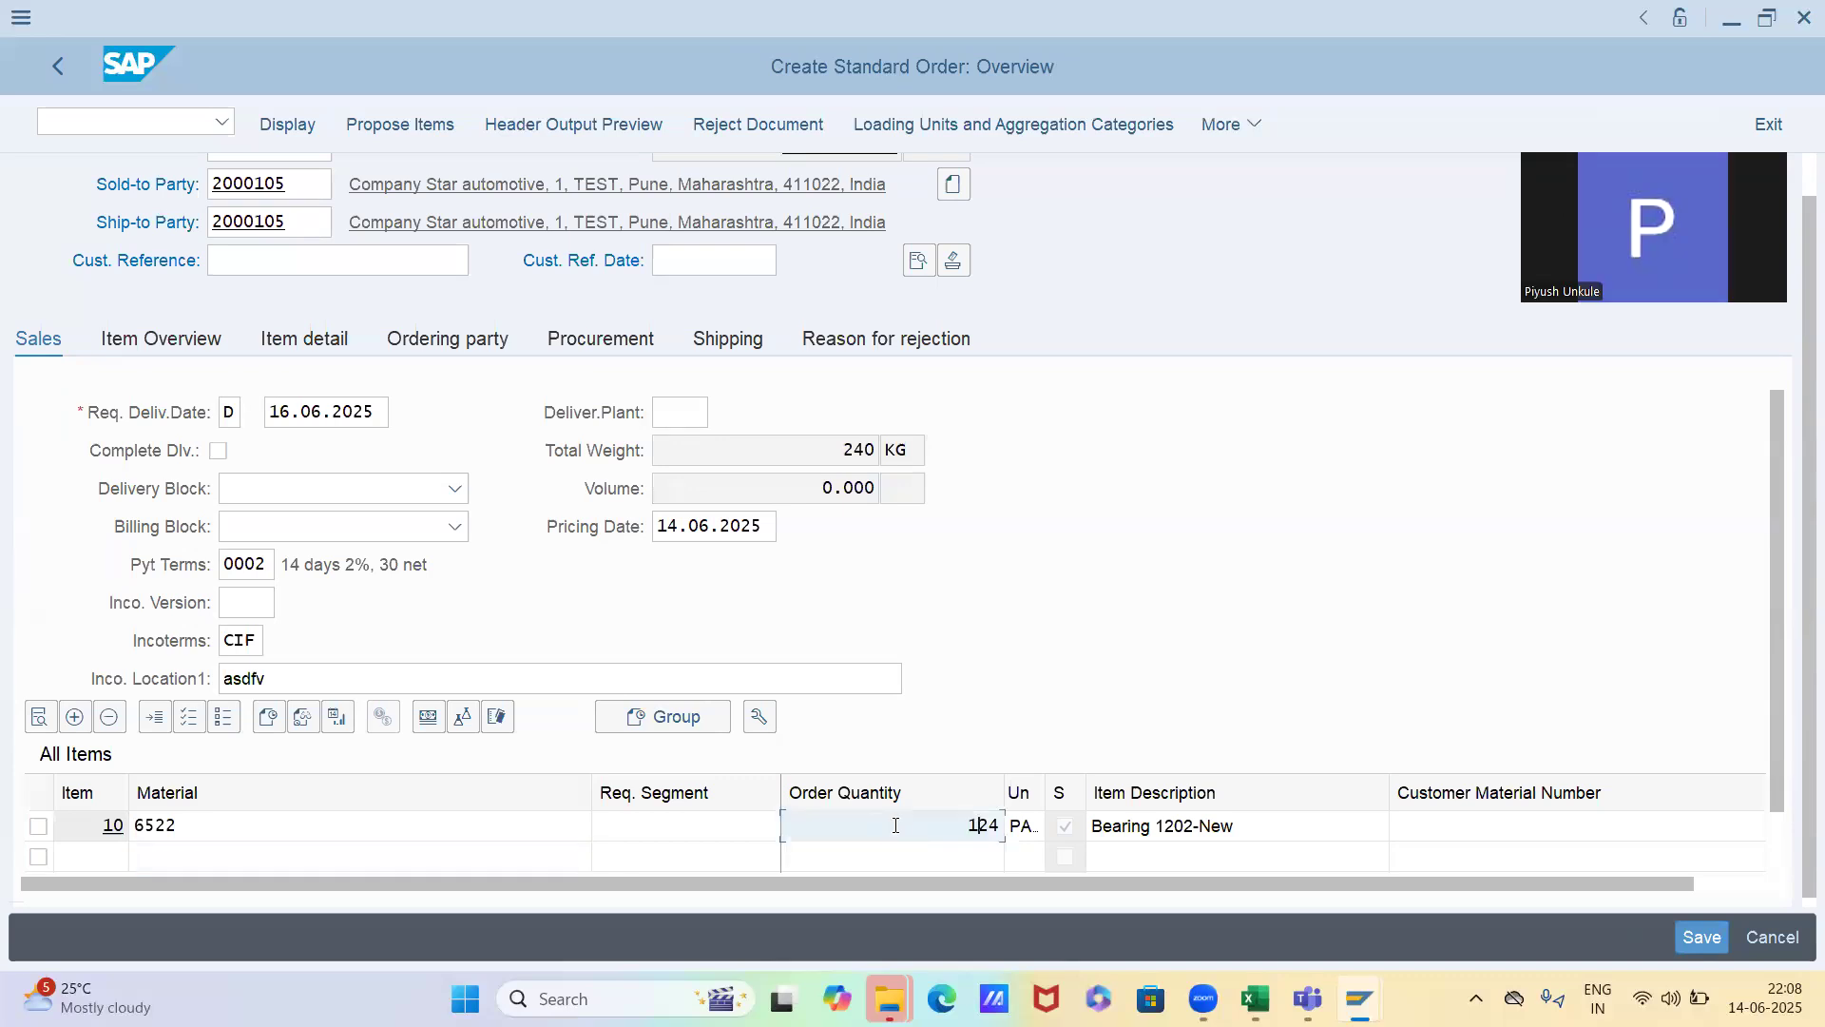
{"action": "key", "text": "Return"}
{"action": "double_click", "coordinate": [898, 827]}
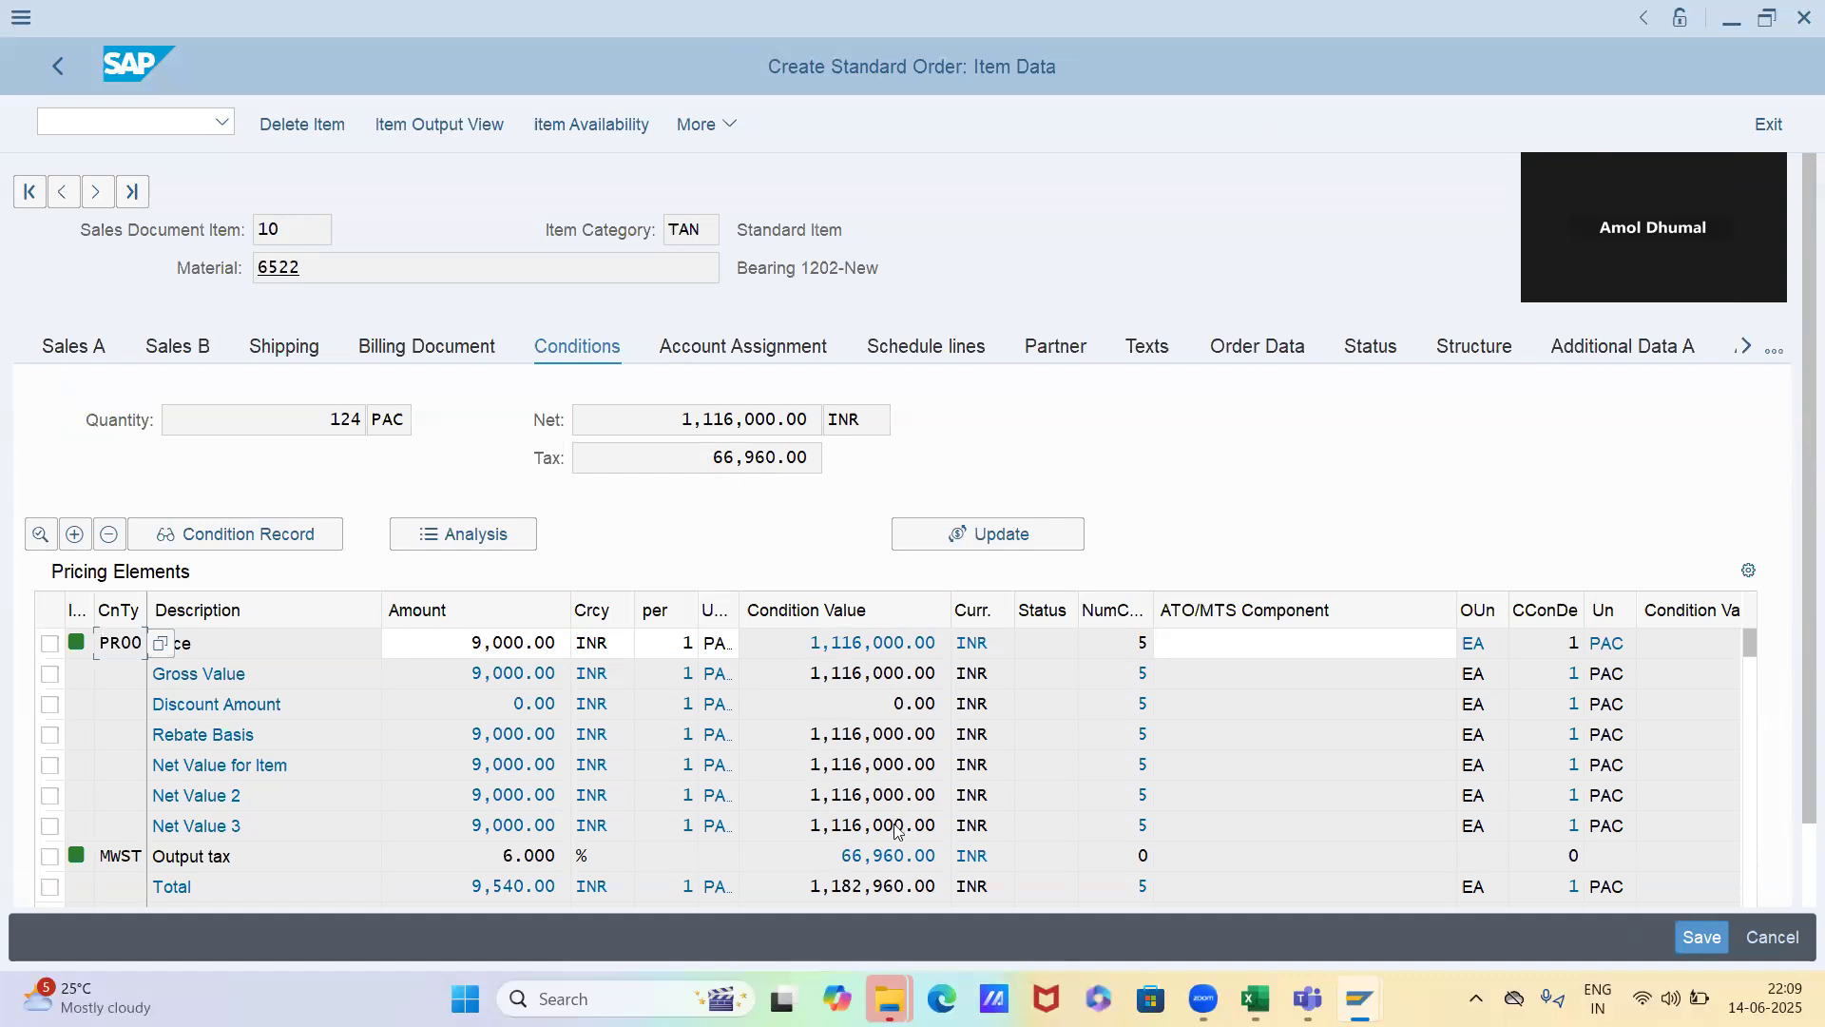
Switch to the price maintenance session, leave material 6522's price record and bring up the key combination choices for PR00
{"action": "key", "text": "alt+Tab"}
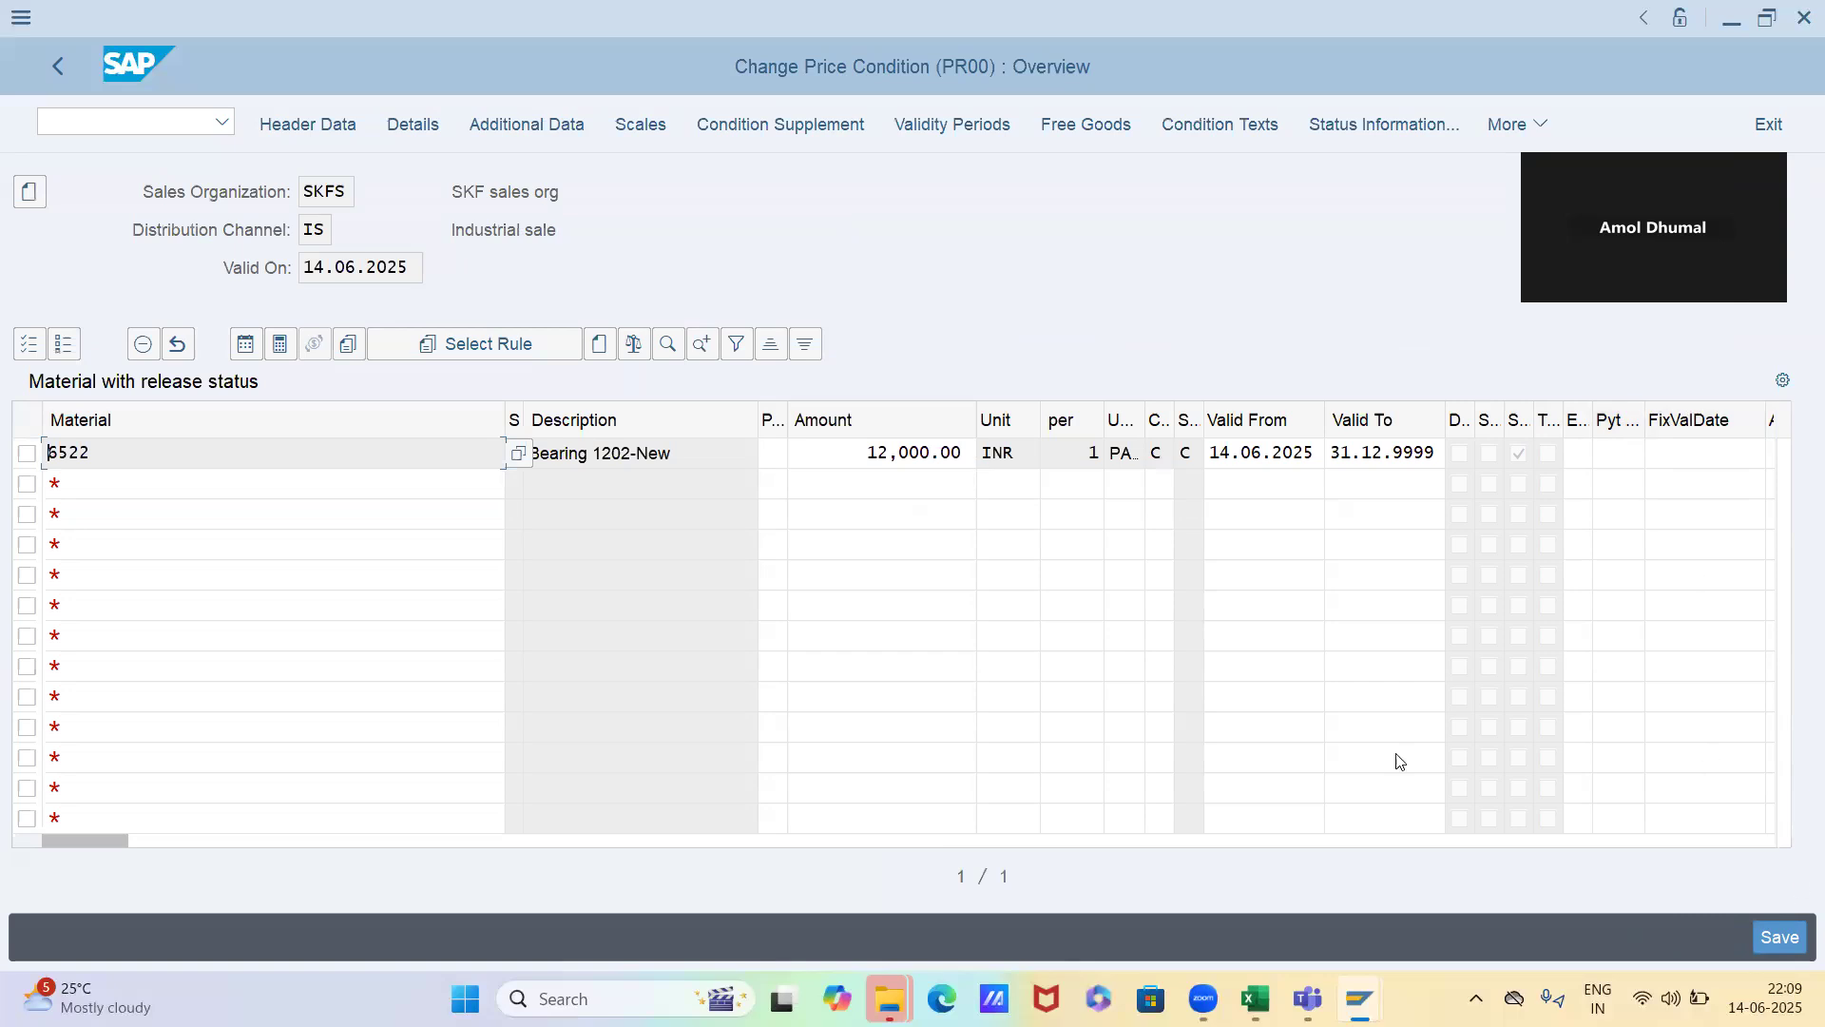
{"action": "left_click_drag", "start_coordinate": [116, 840], "coordinate": [38, 844]}
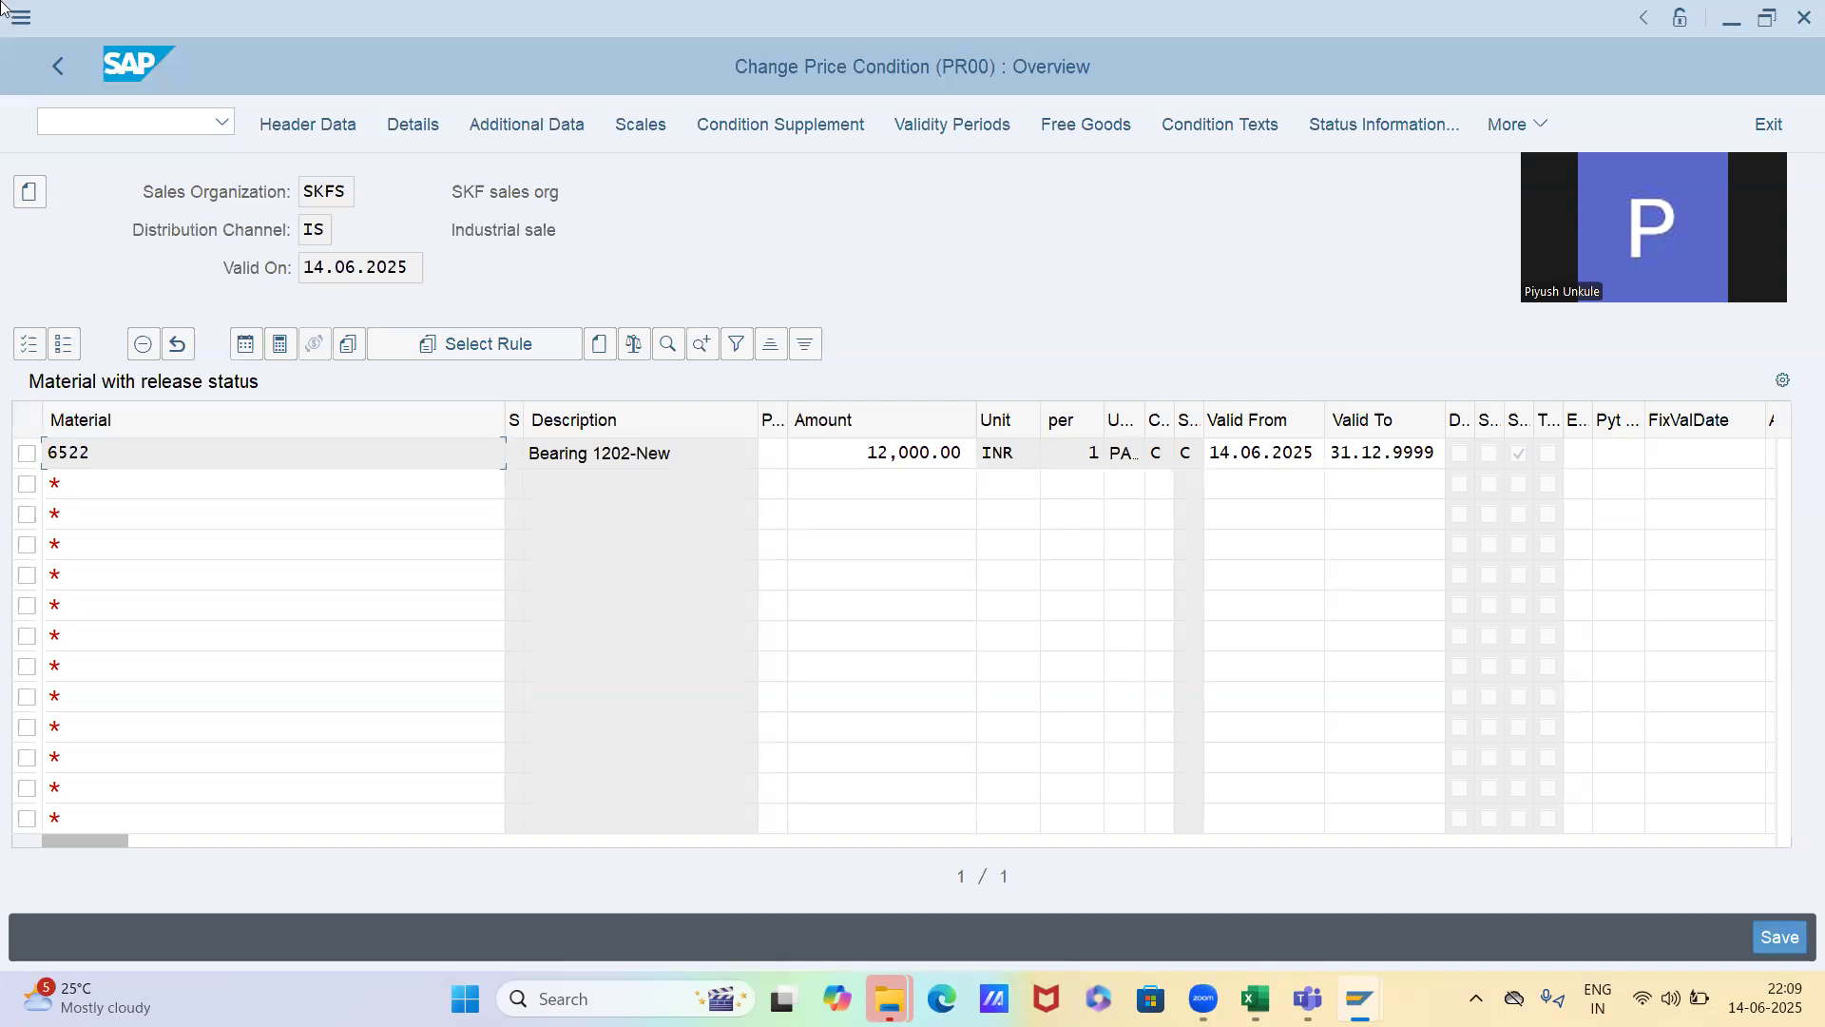
{"action": "left_click", "coordinate": [59, 66]}
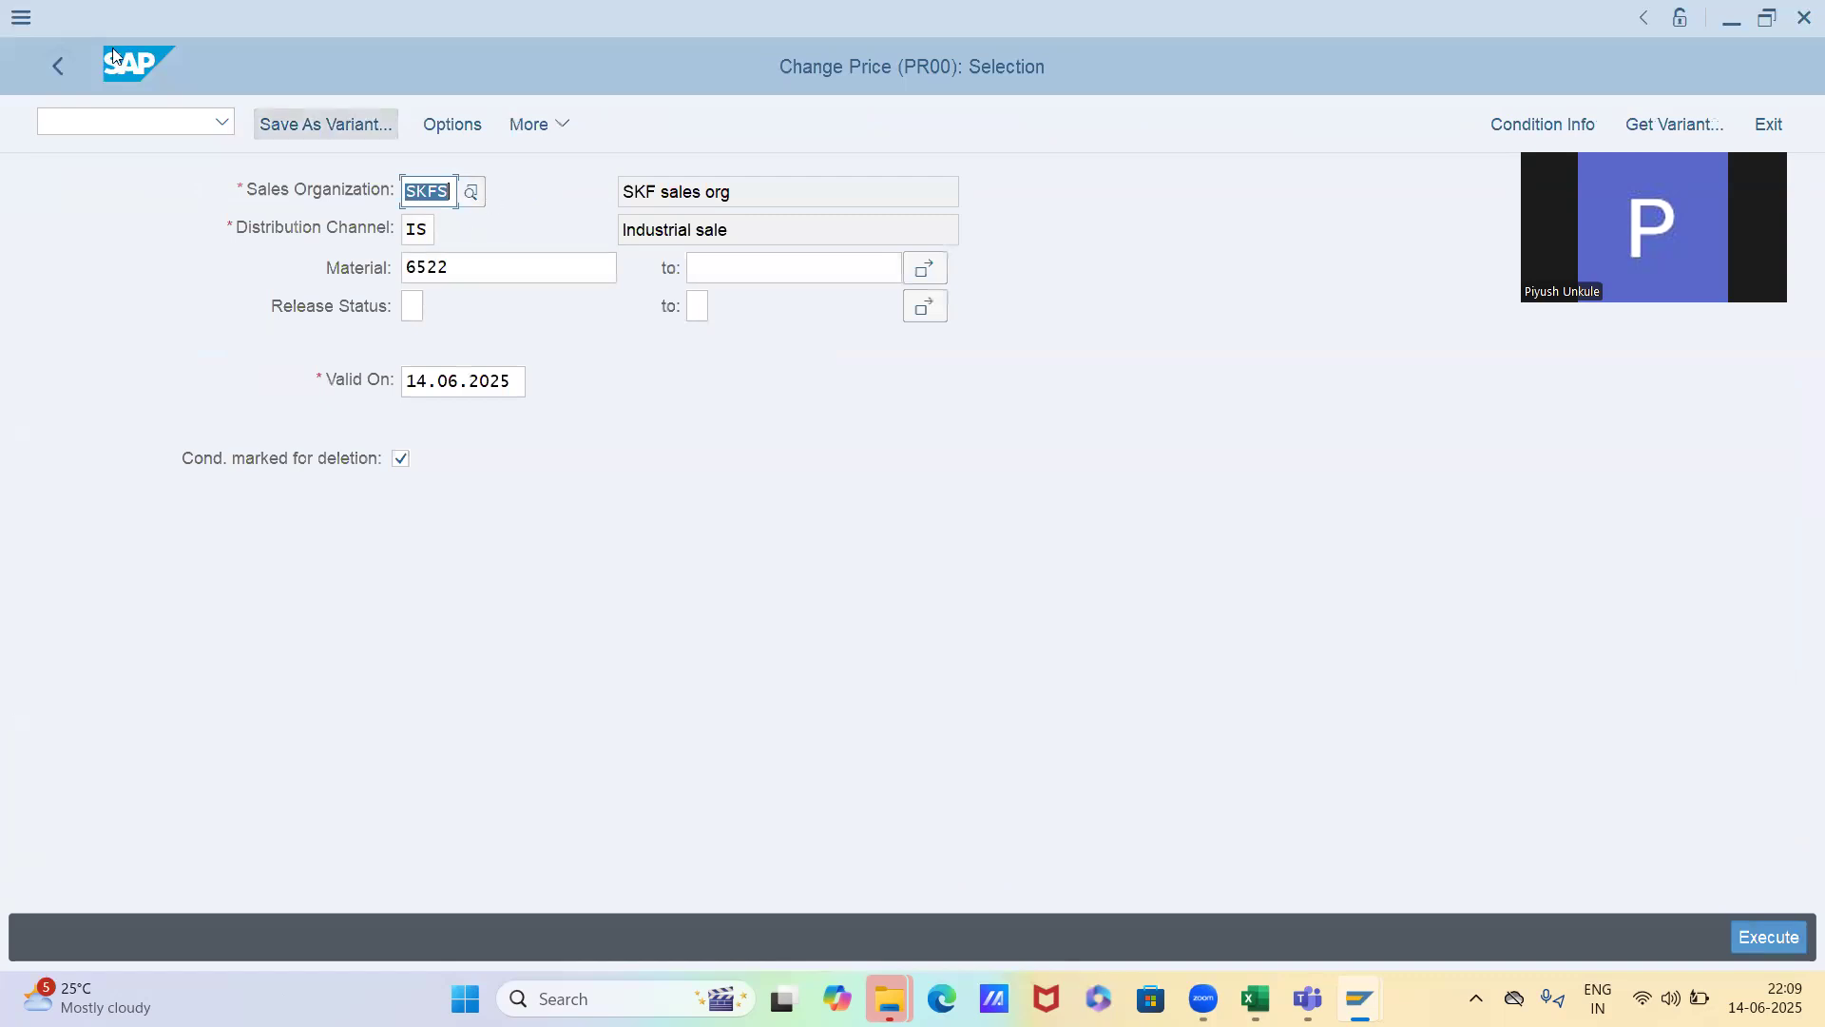
{"action": "left_click", "coordinate": [53, 67]}
{"action": "left_click", "coordinate": [462, 135]}
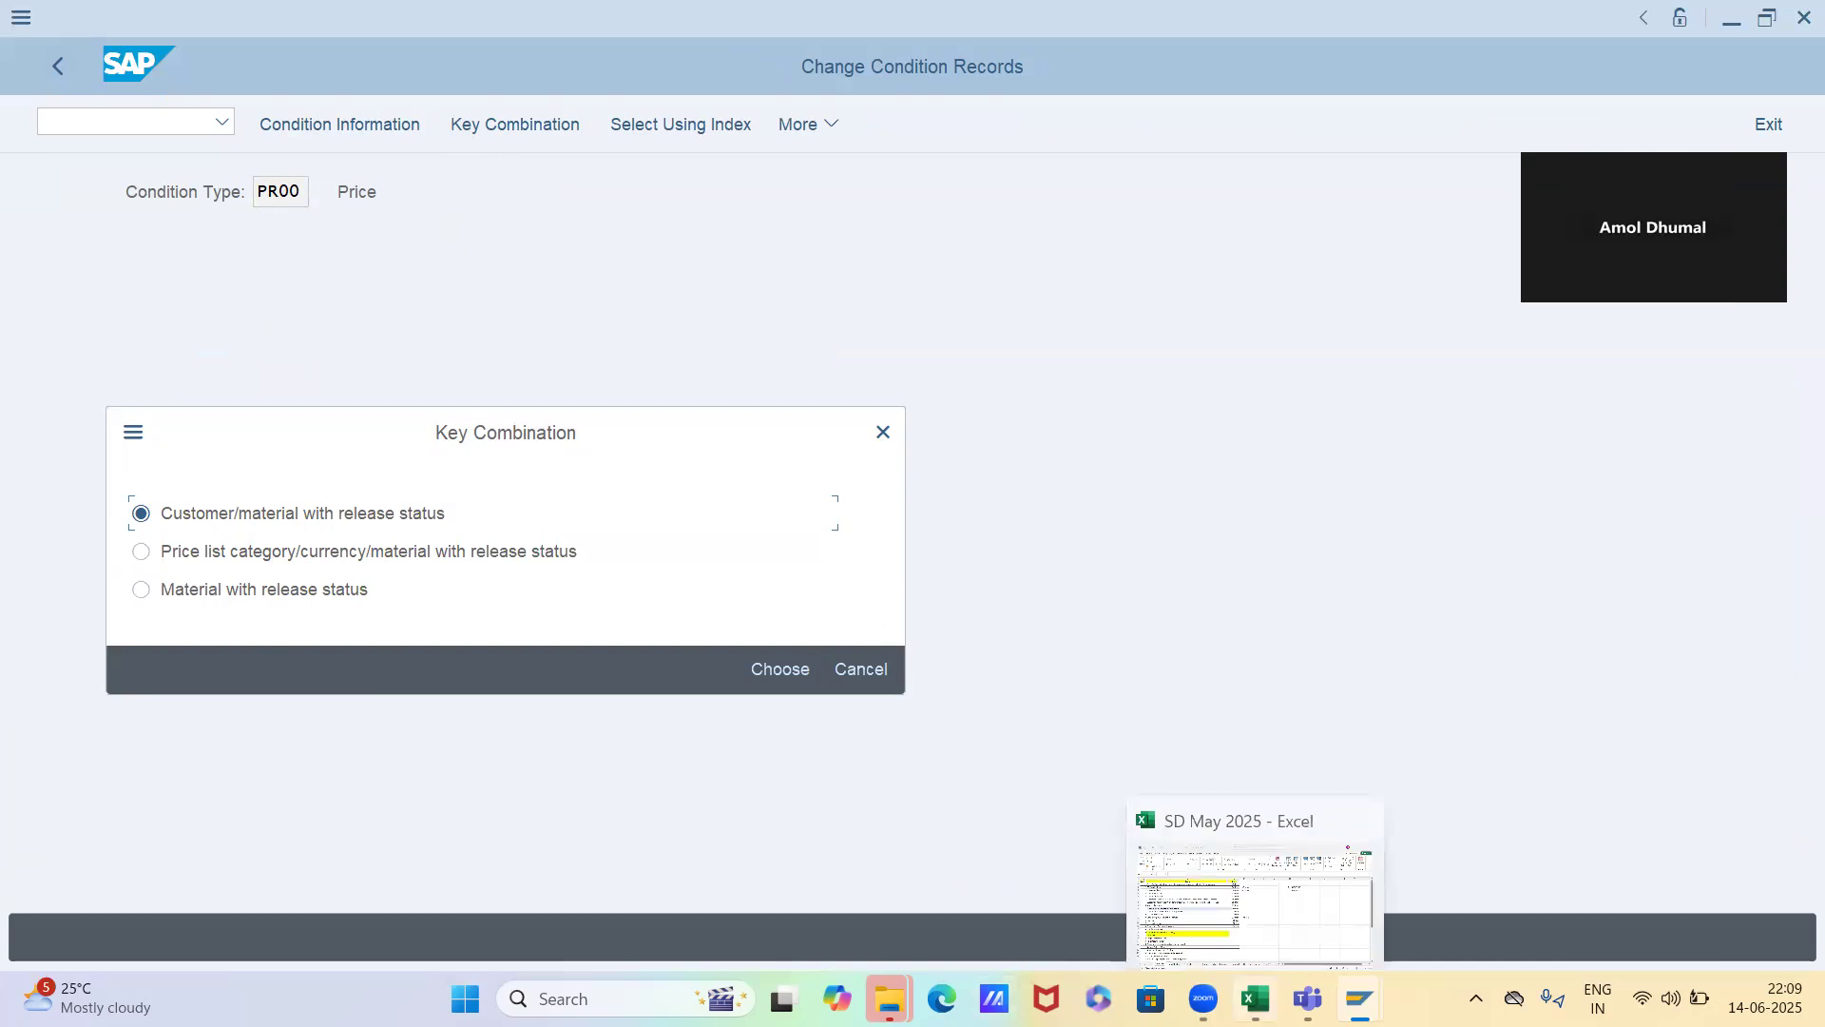
Switch to the SD May 2025 workbook in Excel and highlight the "Condition technique for pricing" row, before returning to SAP
{"action": "left_click", "coordinate": [1246, 996]}
{"action": "left_click", "coordinate": [16, 681]}
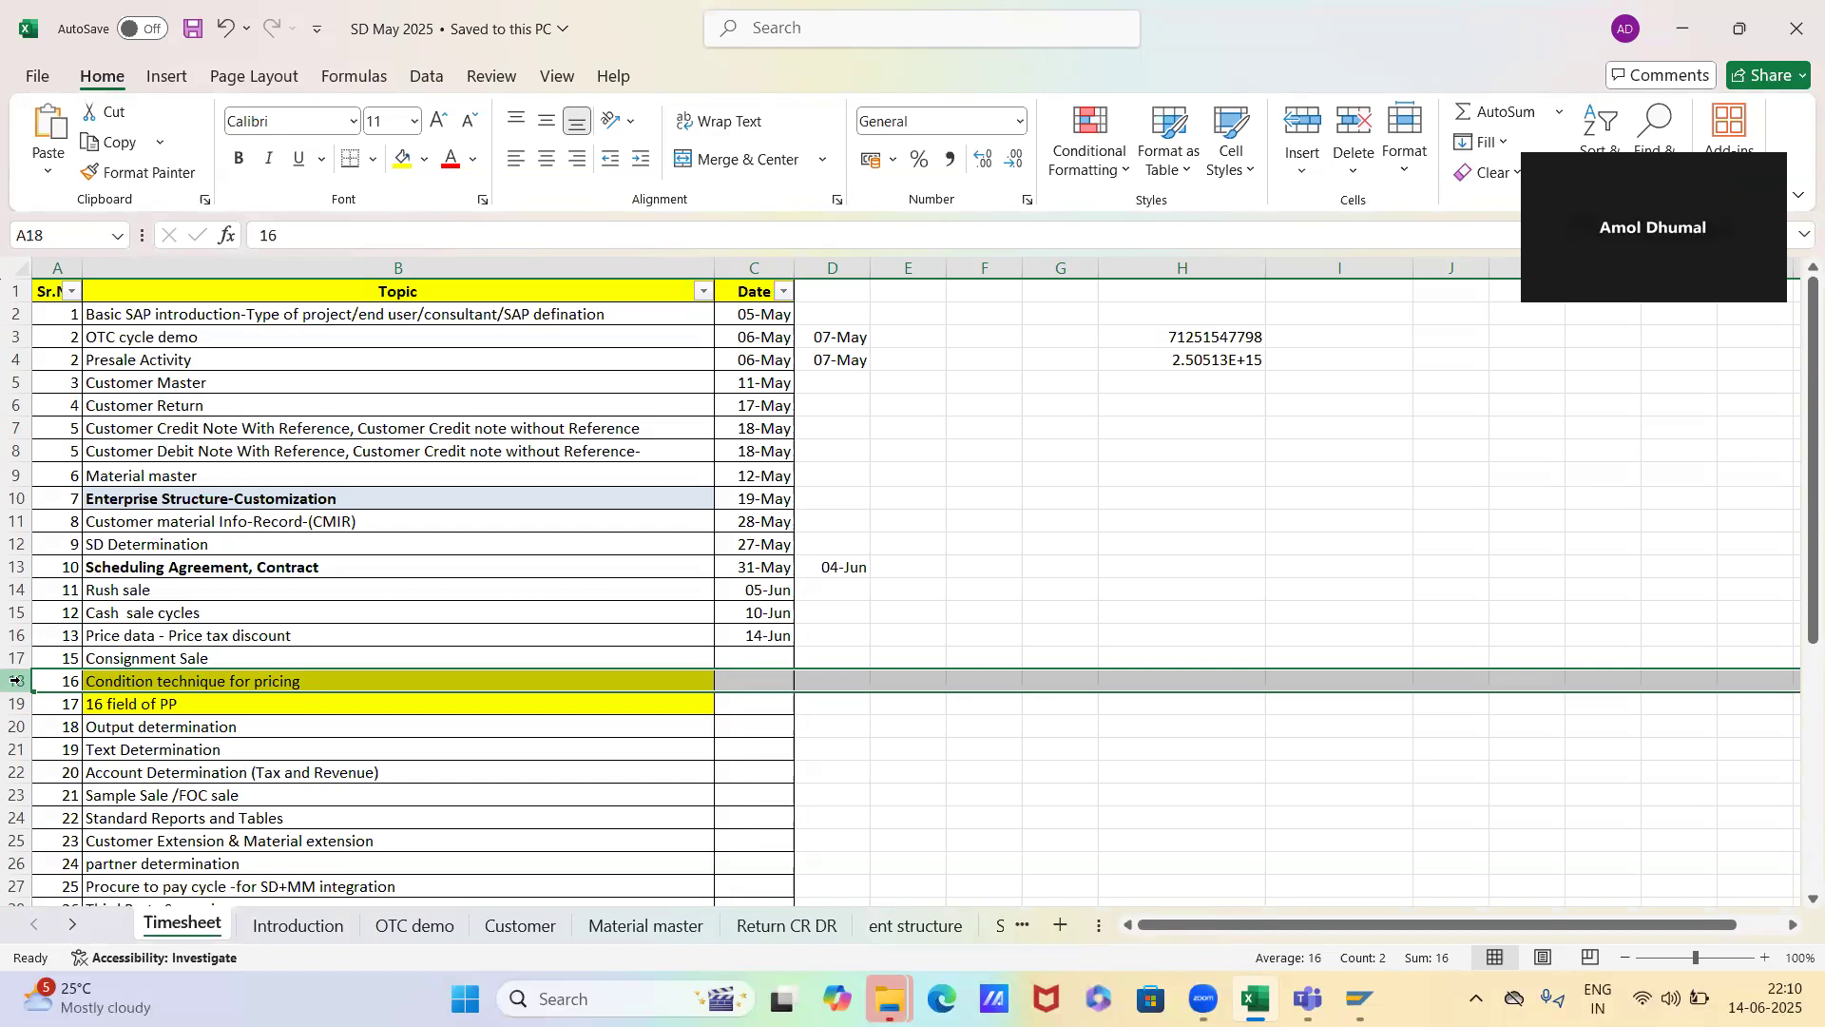
{"action": "key", "text": "alt+Tab"}
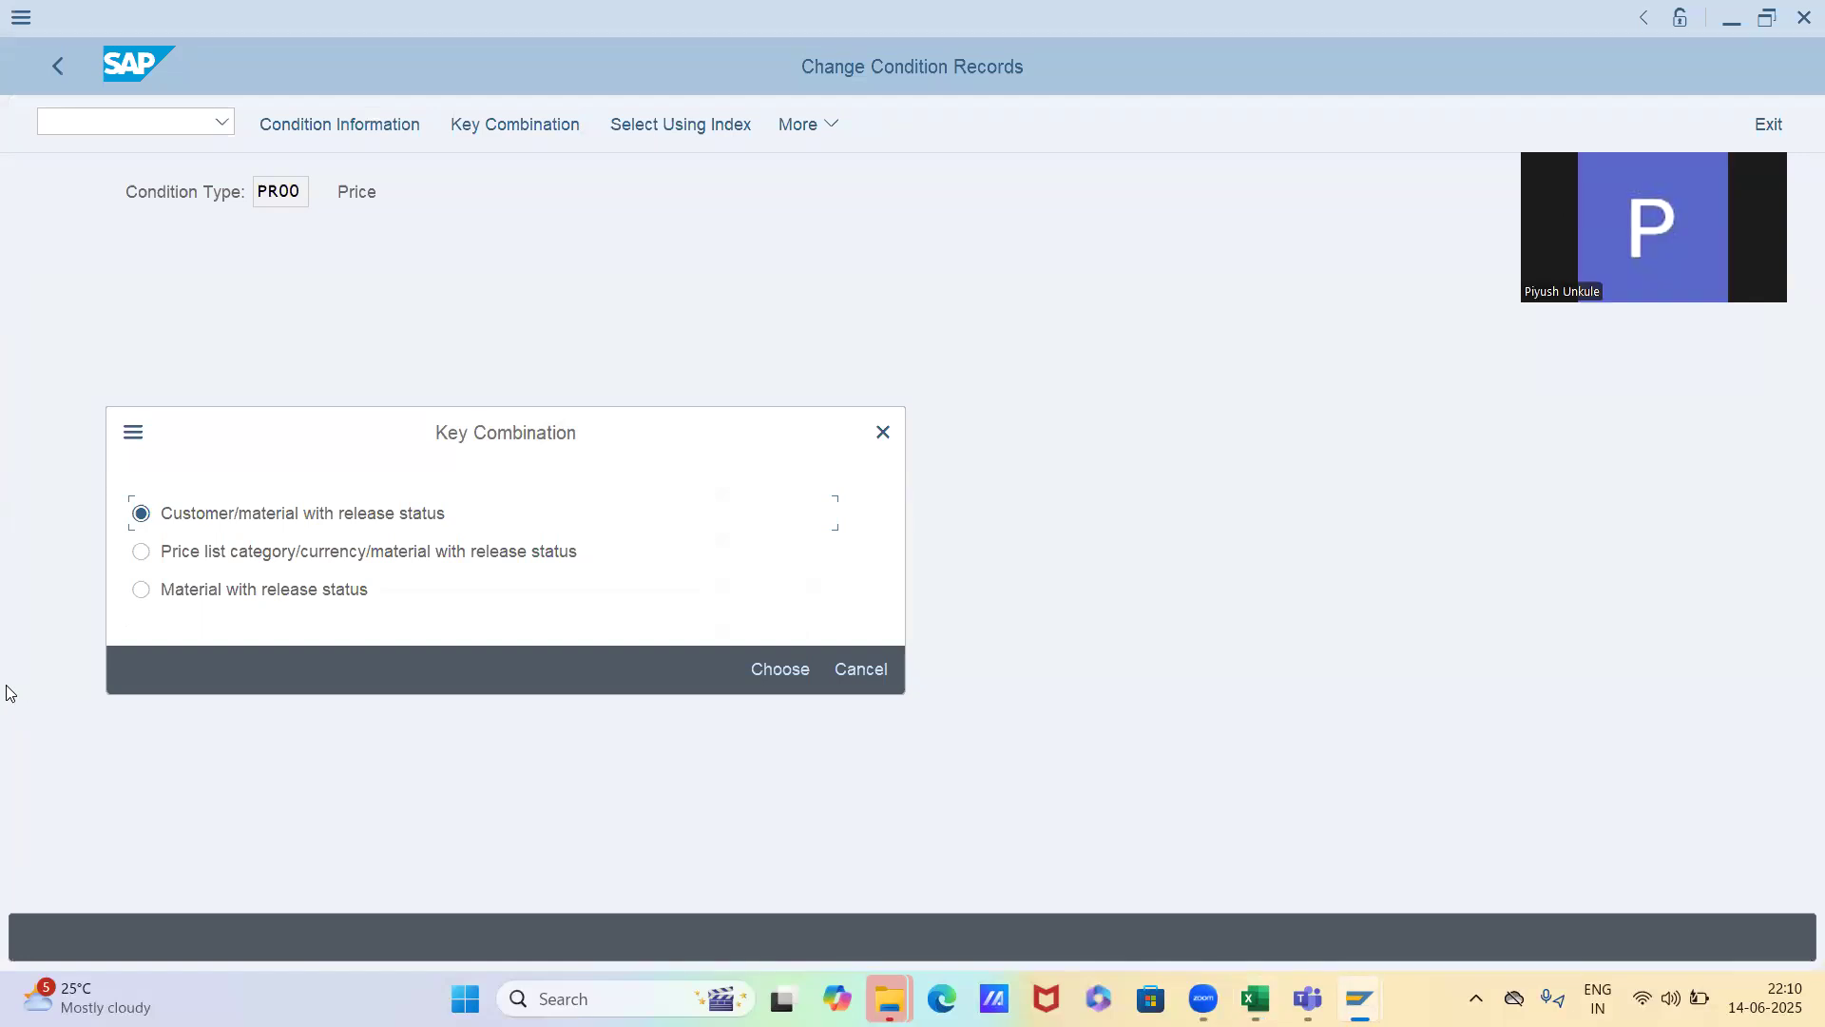
Select the price list category/currency/material with release status key combination, and return to the overview of the standard order
{"action": "left_click", "coordinate": [243, 559]}
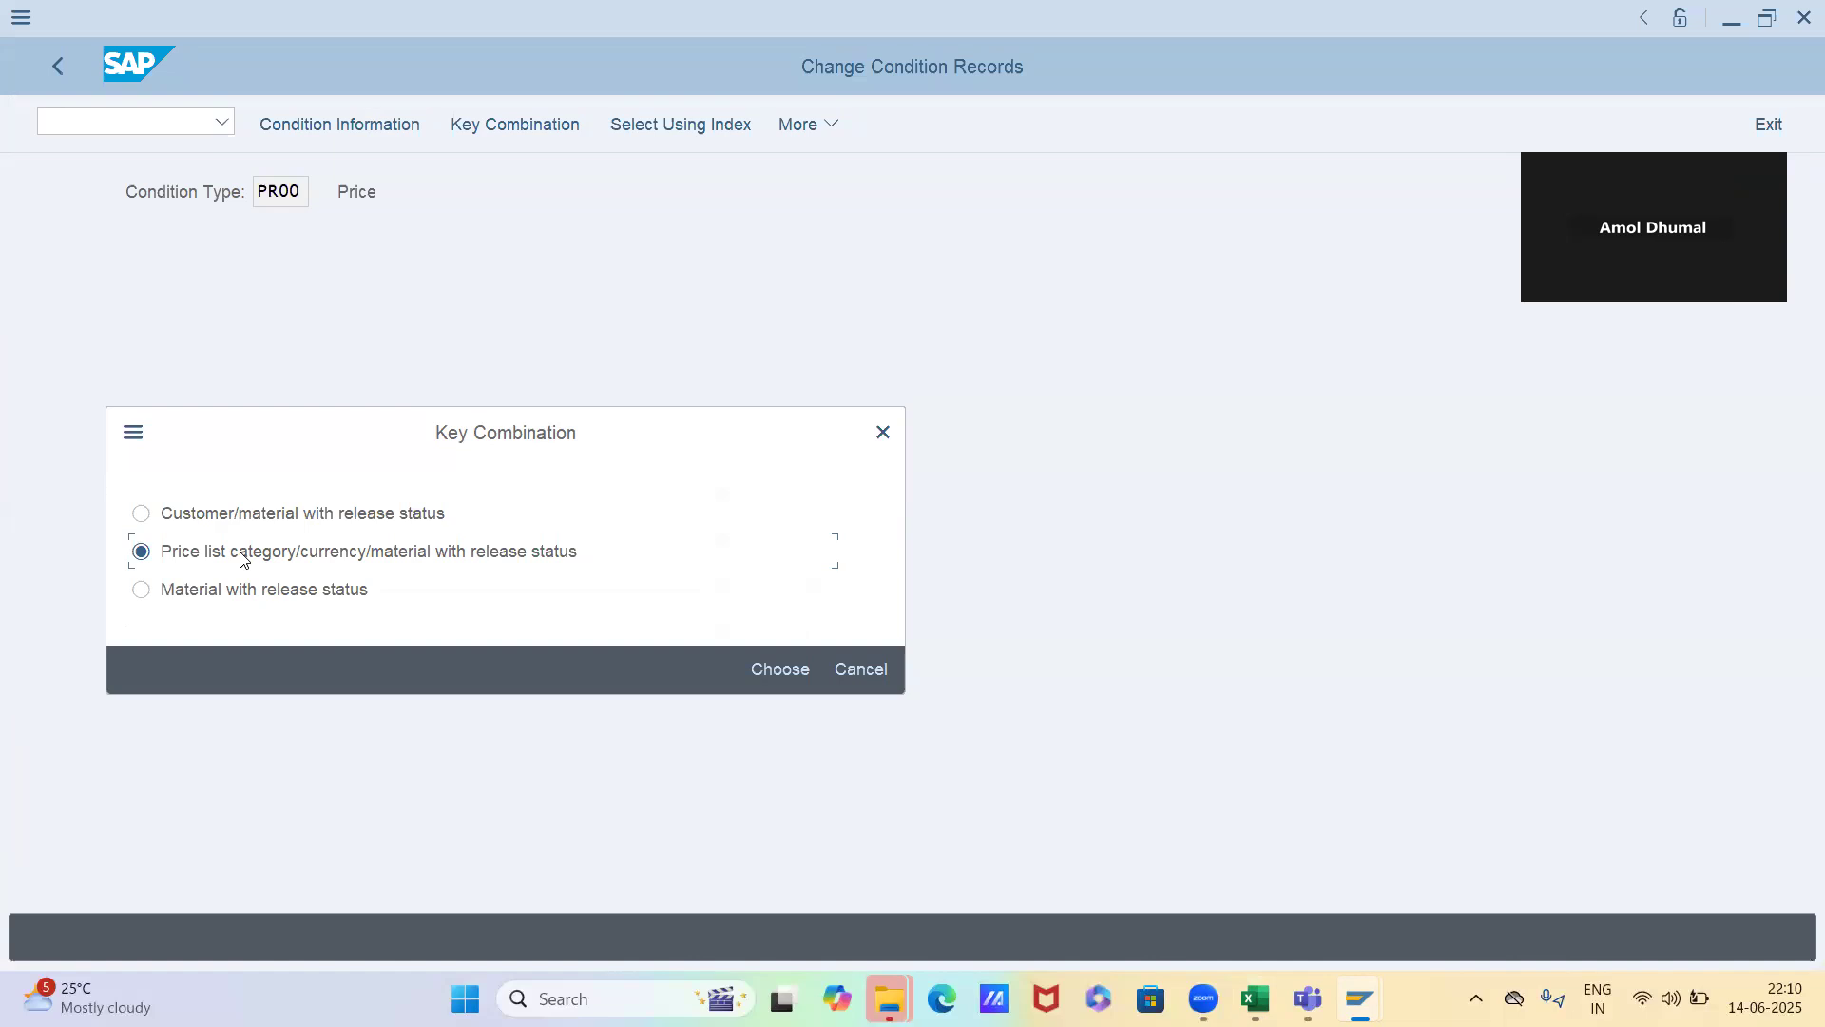
{"action": "key", "text": "alt+Tab"}
{"action": "key", "text": "alt+Tab"}
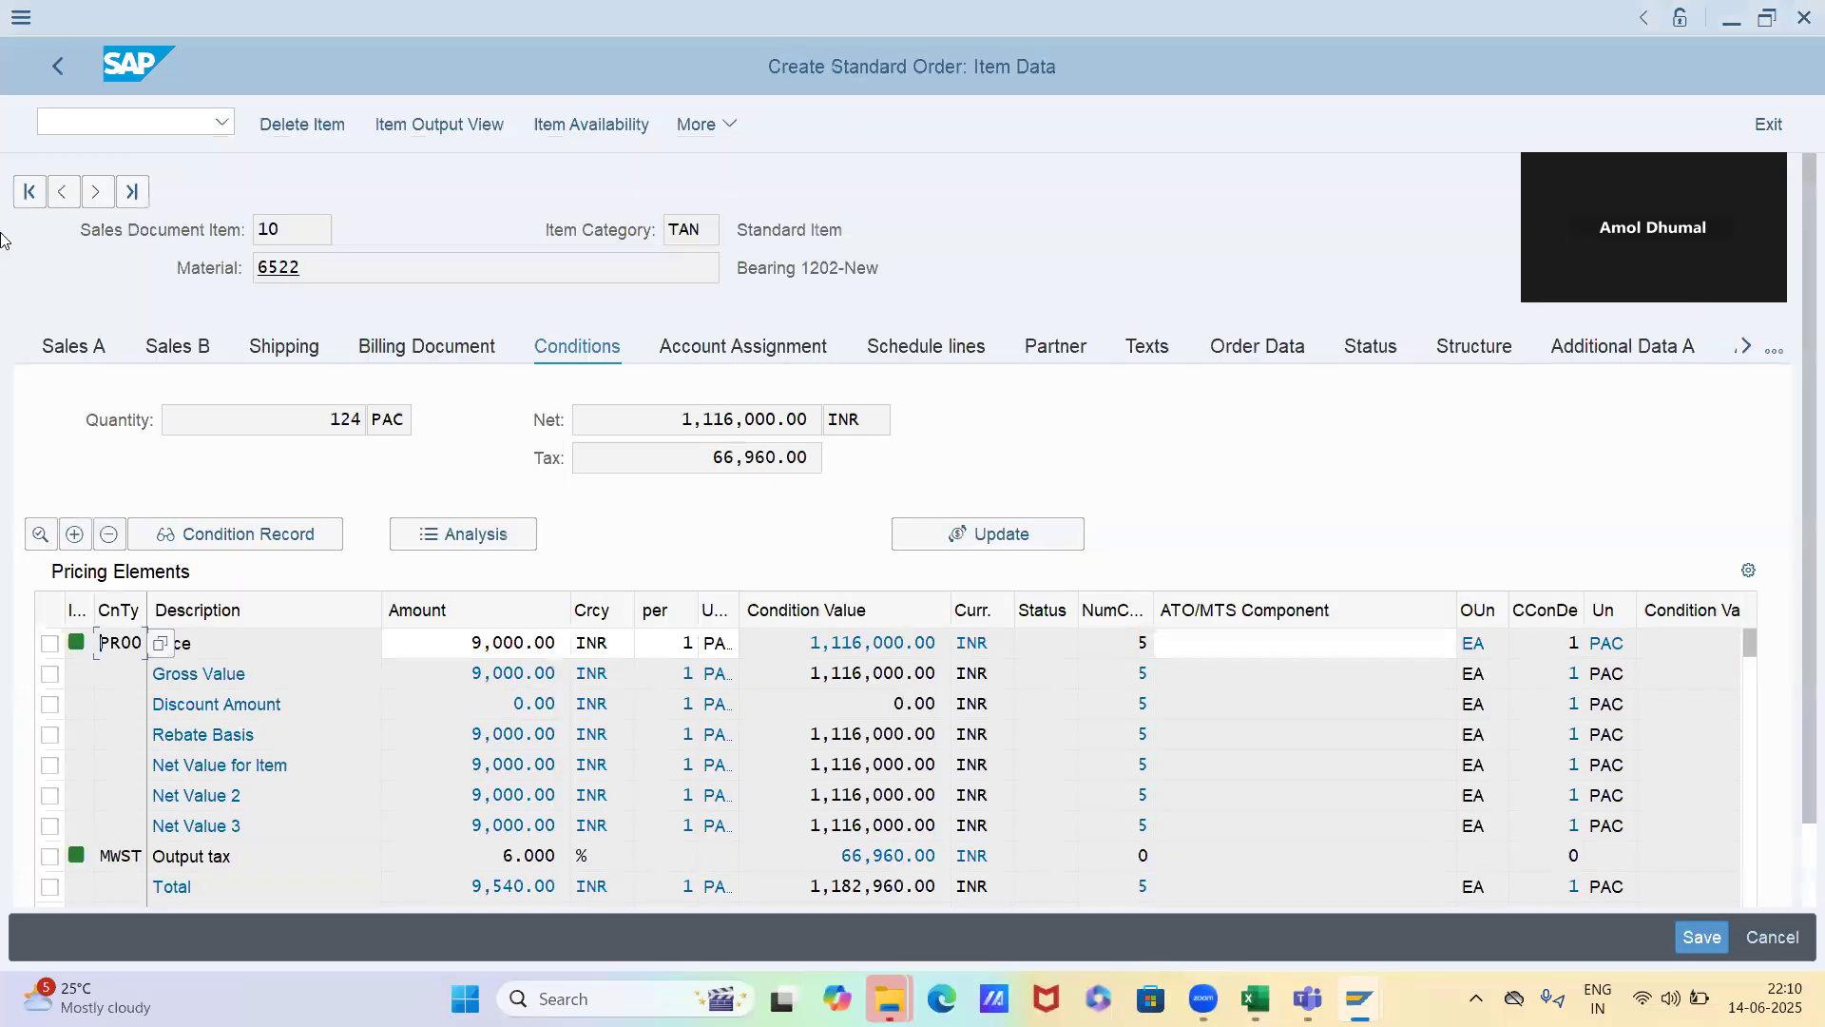
{"action": "left_click", "coordinate": [59, 67]}
{"action": "scroll", "coordinate": [590, 391], "scroll_direction": "up", "scroll_amount": 1}
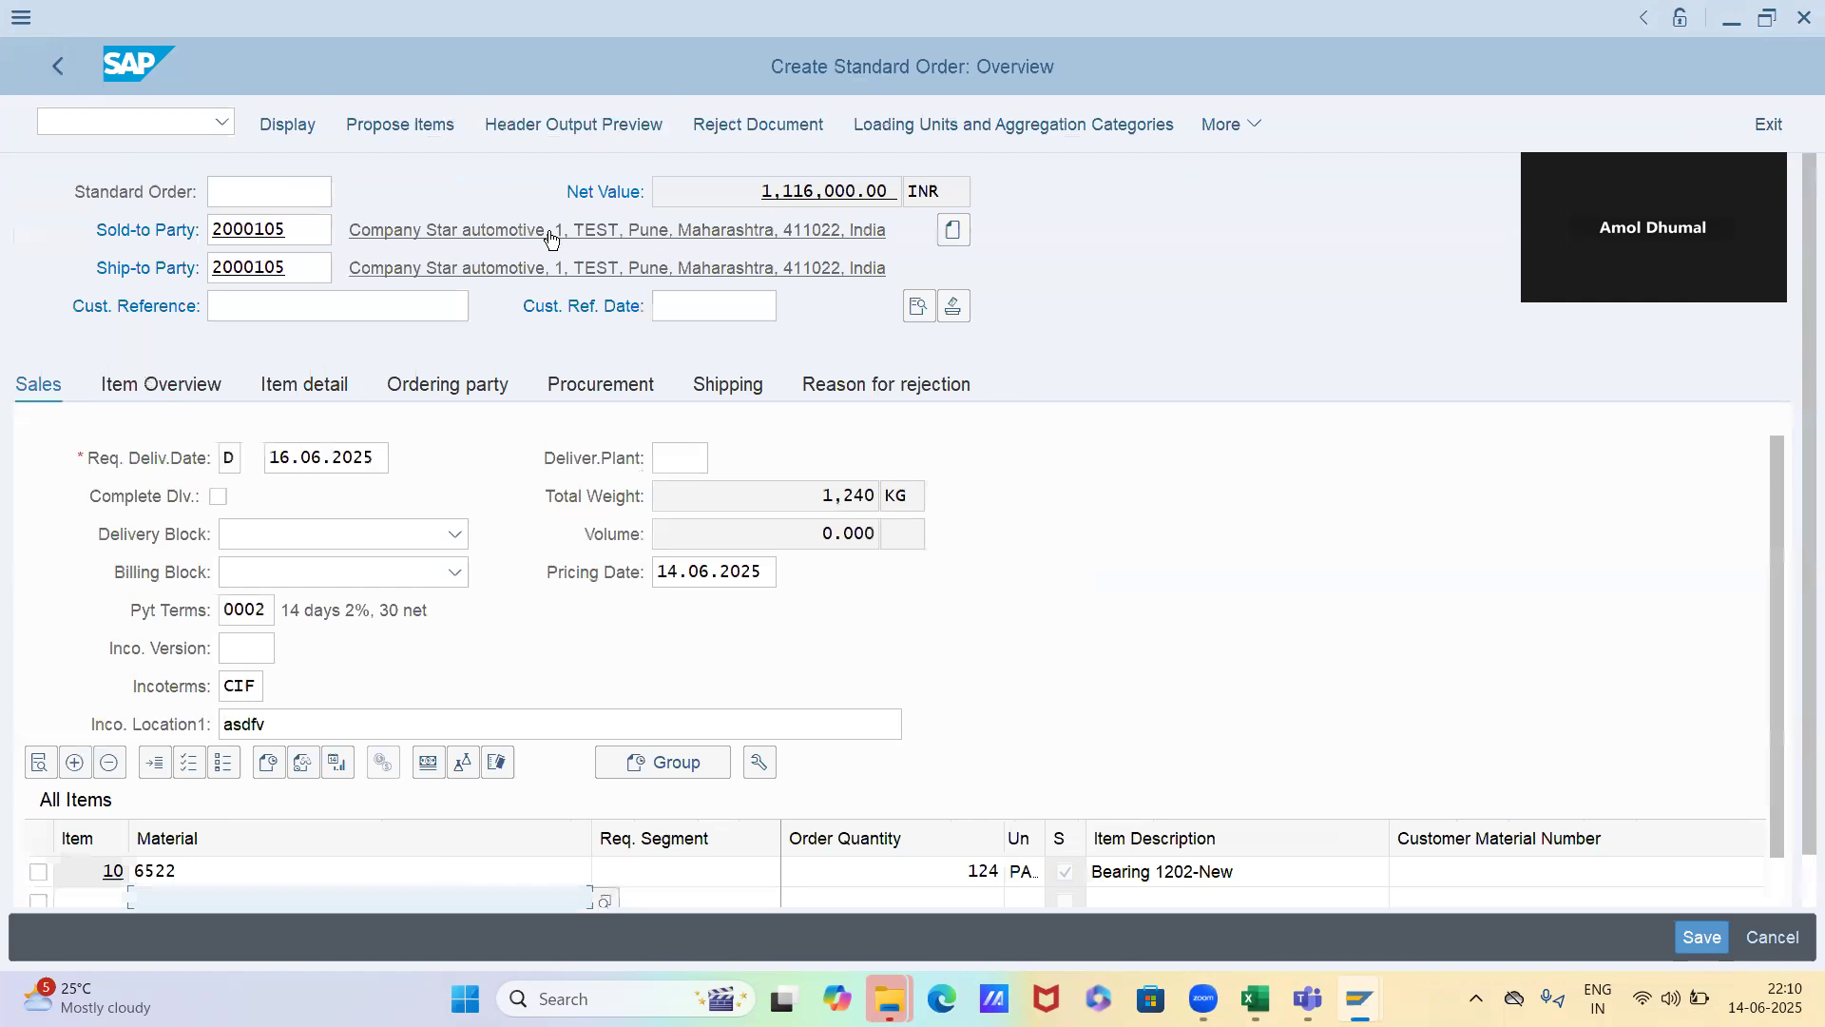
Open business partner maintenance in a new session with /obp and display the organization Star automotive
{"action": "left_click", "coordinate": [185, 129]}
{"action": "type", "text": "/obp"}
{"action": "key", "text": "Return"}
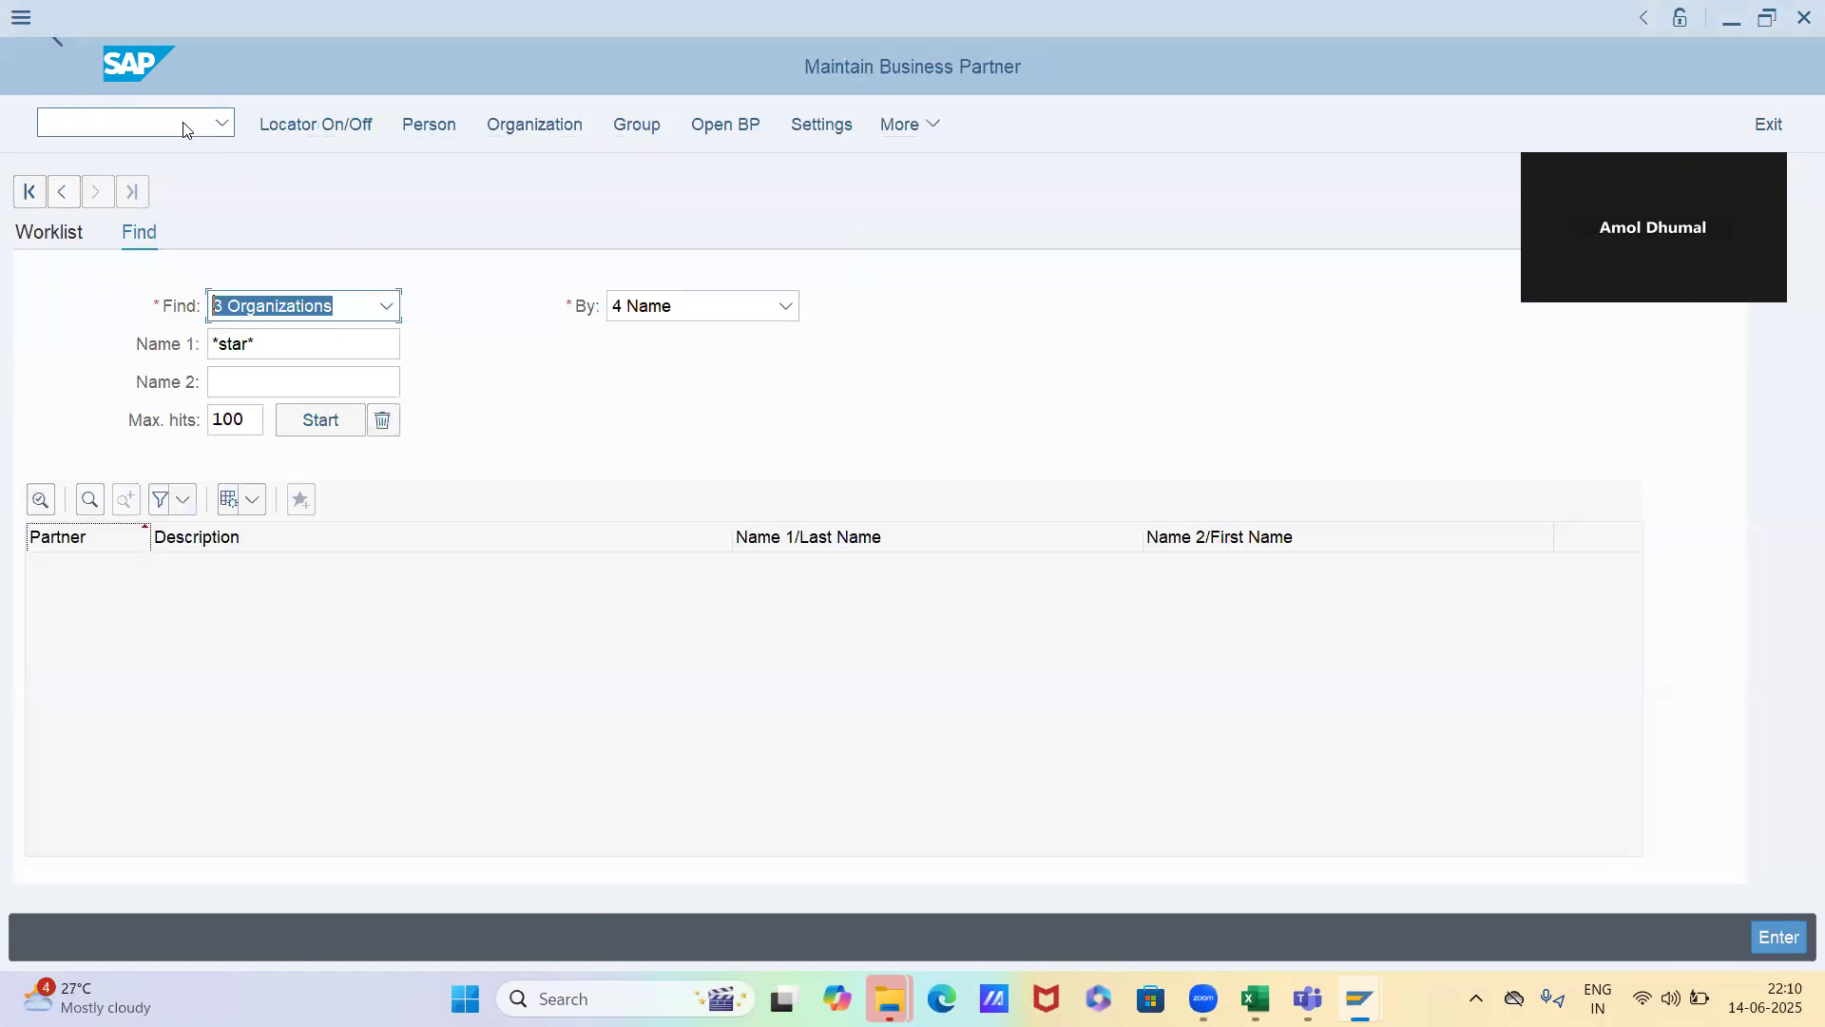
{"action": "double_click", "coordinate": [387, 587]}
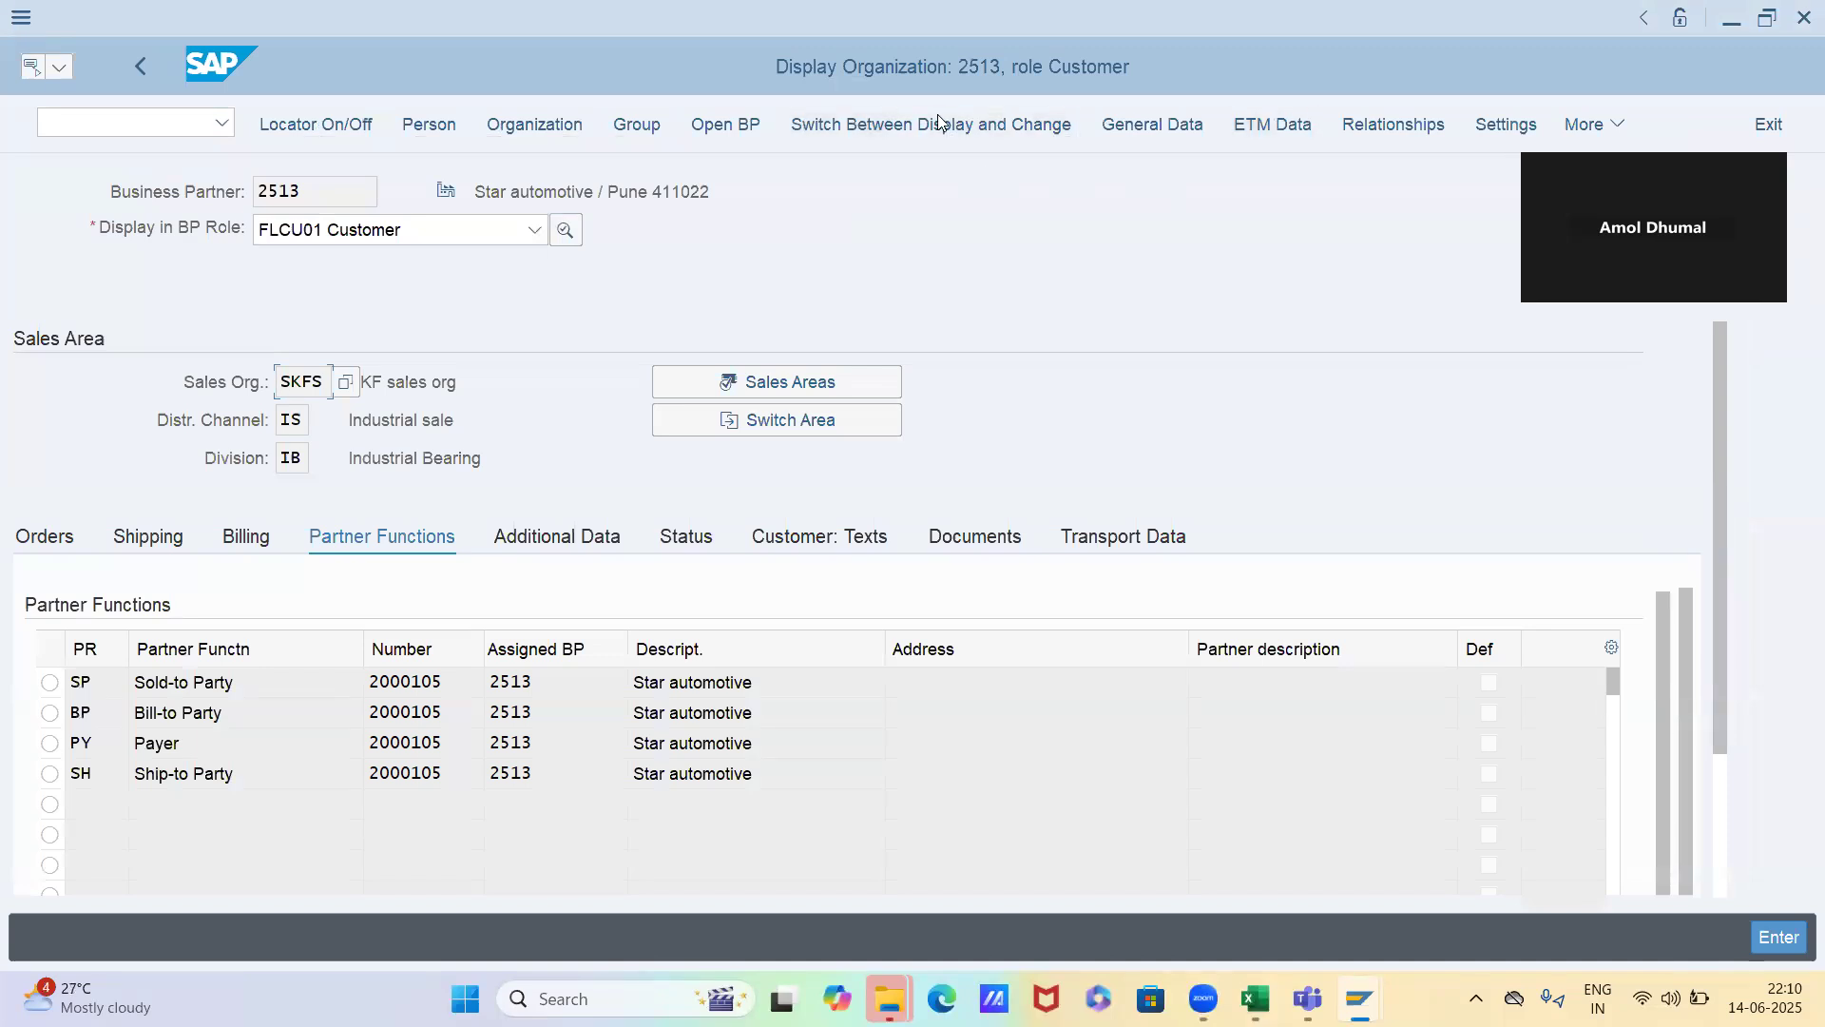
Examine Star automotive's order data for sales area SKFS/IS/IB, down to its pricing and statistics fields
{"action": "left_click", "coordinate": [65, 540]}
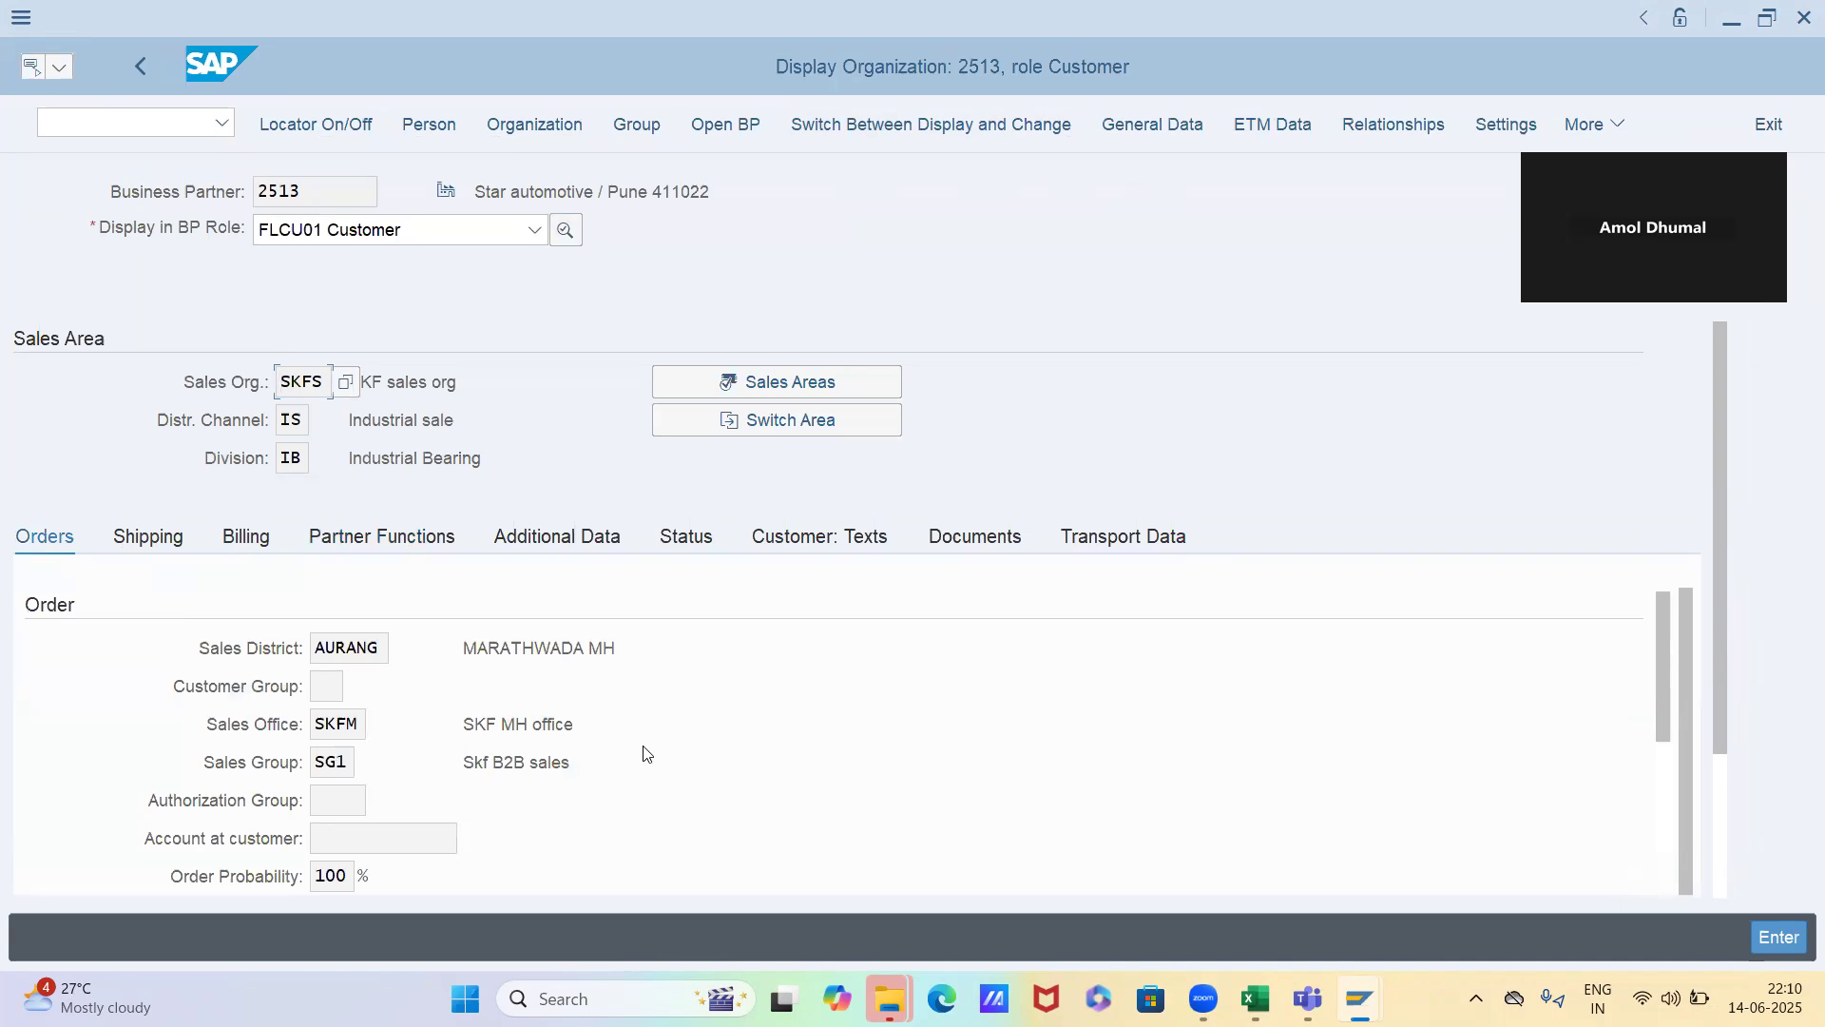
{"action": "scroll", "coordinate": [645, 742], "scroll_direction": "down", "scroll_amount": 3}
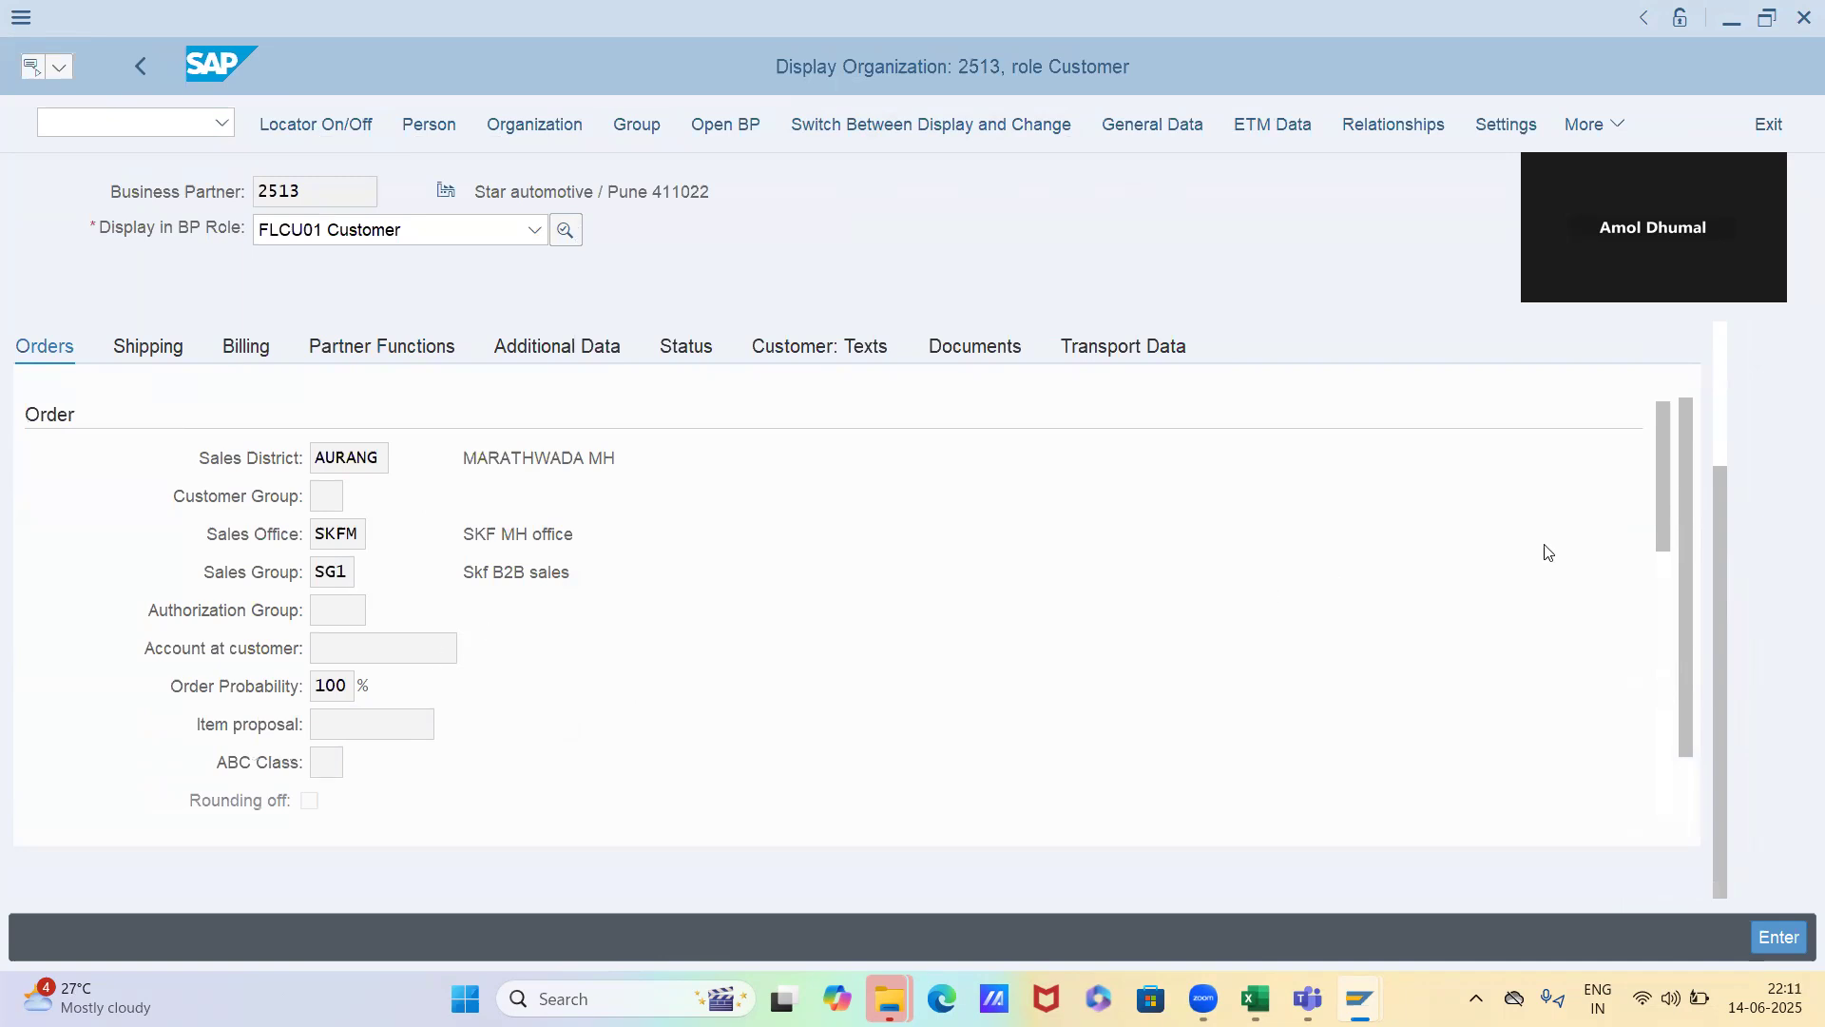
{"action": "left_click_drag", "start_coordinate": [1659, 529], "coordinate": [1665, 955]}
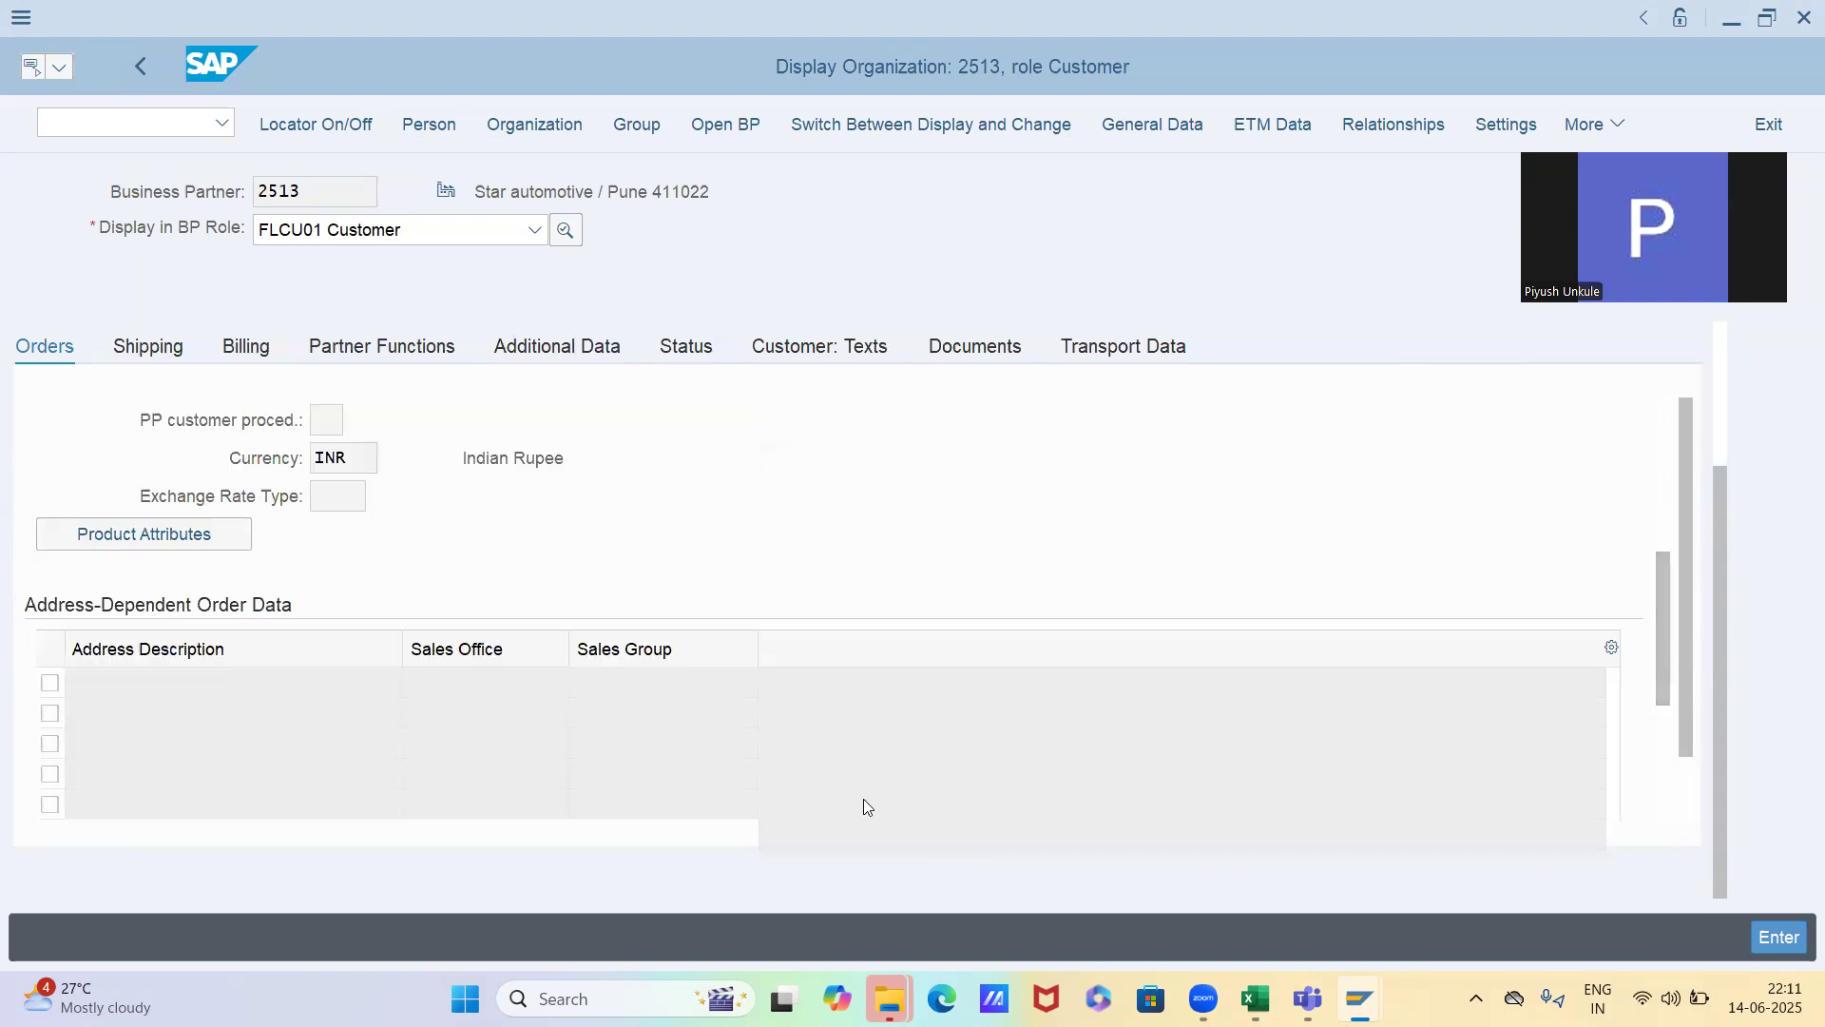
{"action": "scroll", "coordinate": [863, 798], "scroll_direction": "up", "scroll_amount": 1}
{"action": "scroll", "coordinate": [710, 461], "scroll_direction": "up", "scroll_amount": 1}
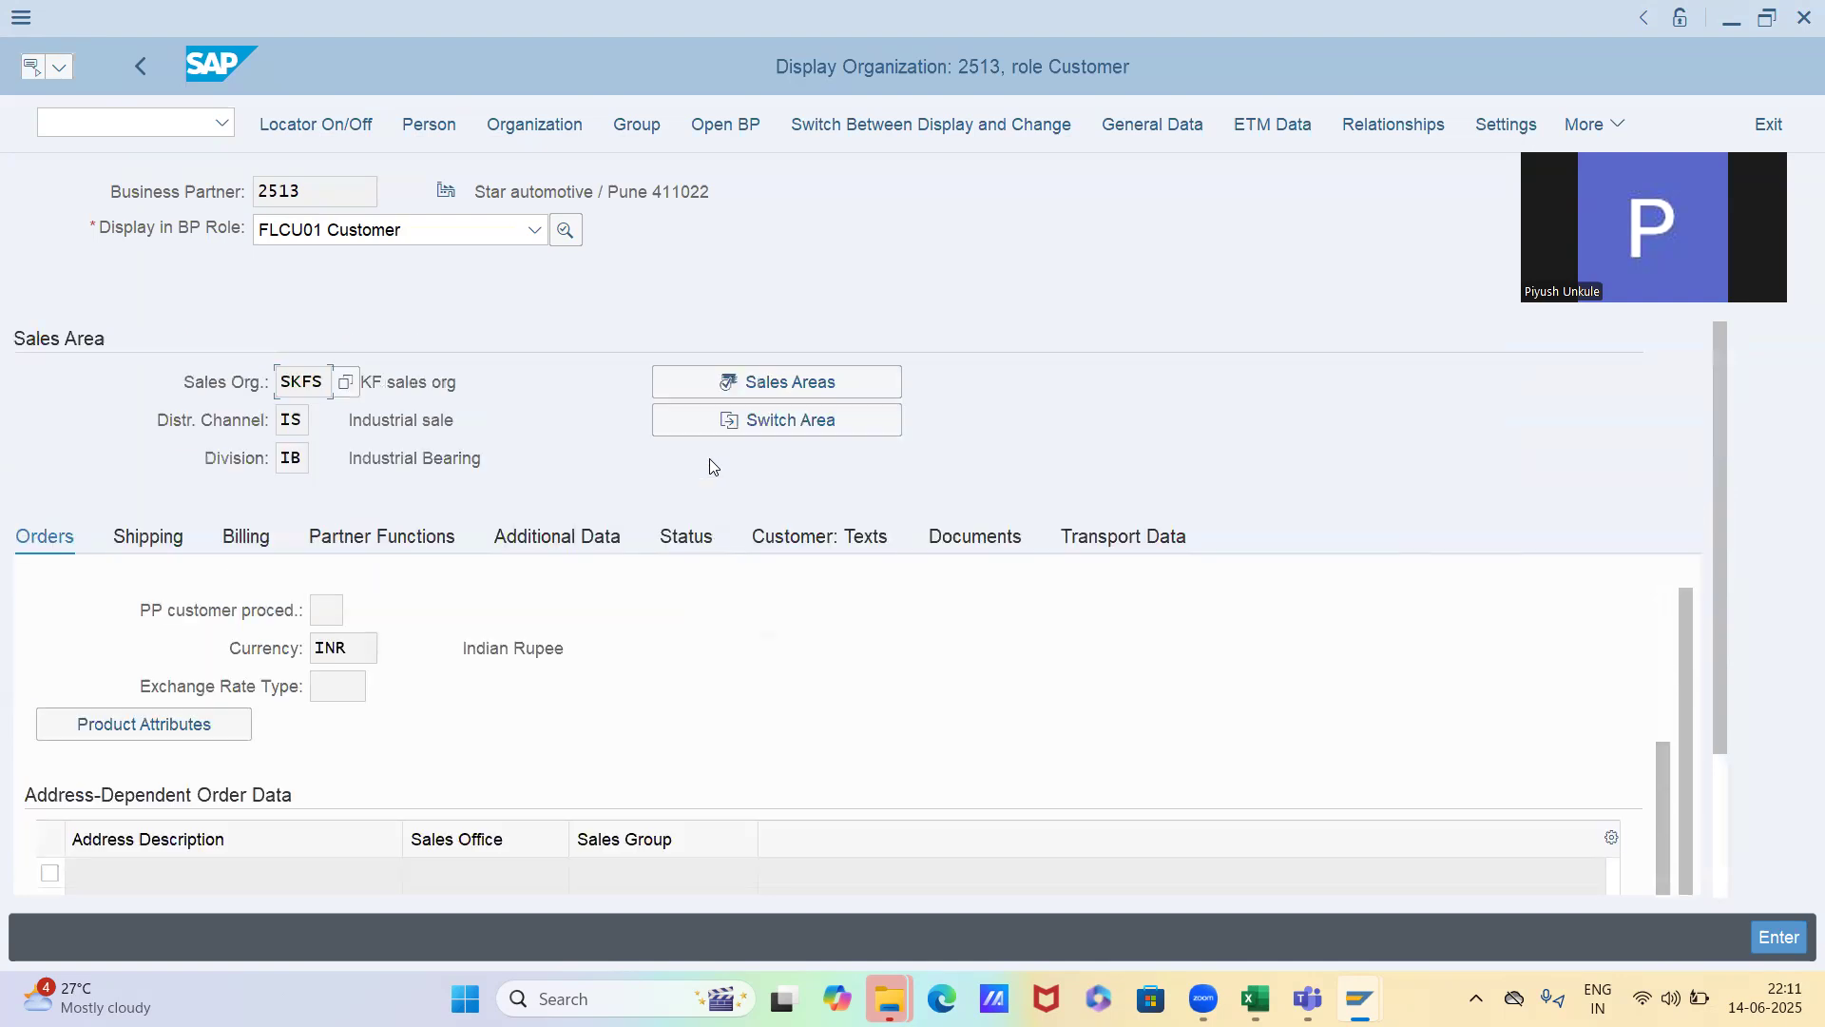
{"action": "scroll", "coordinate": [710, 459], "scroll_direction": "down", "scroll_amount": 2}
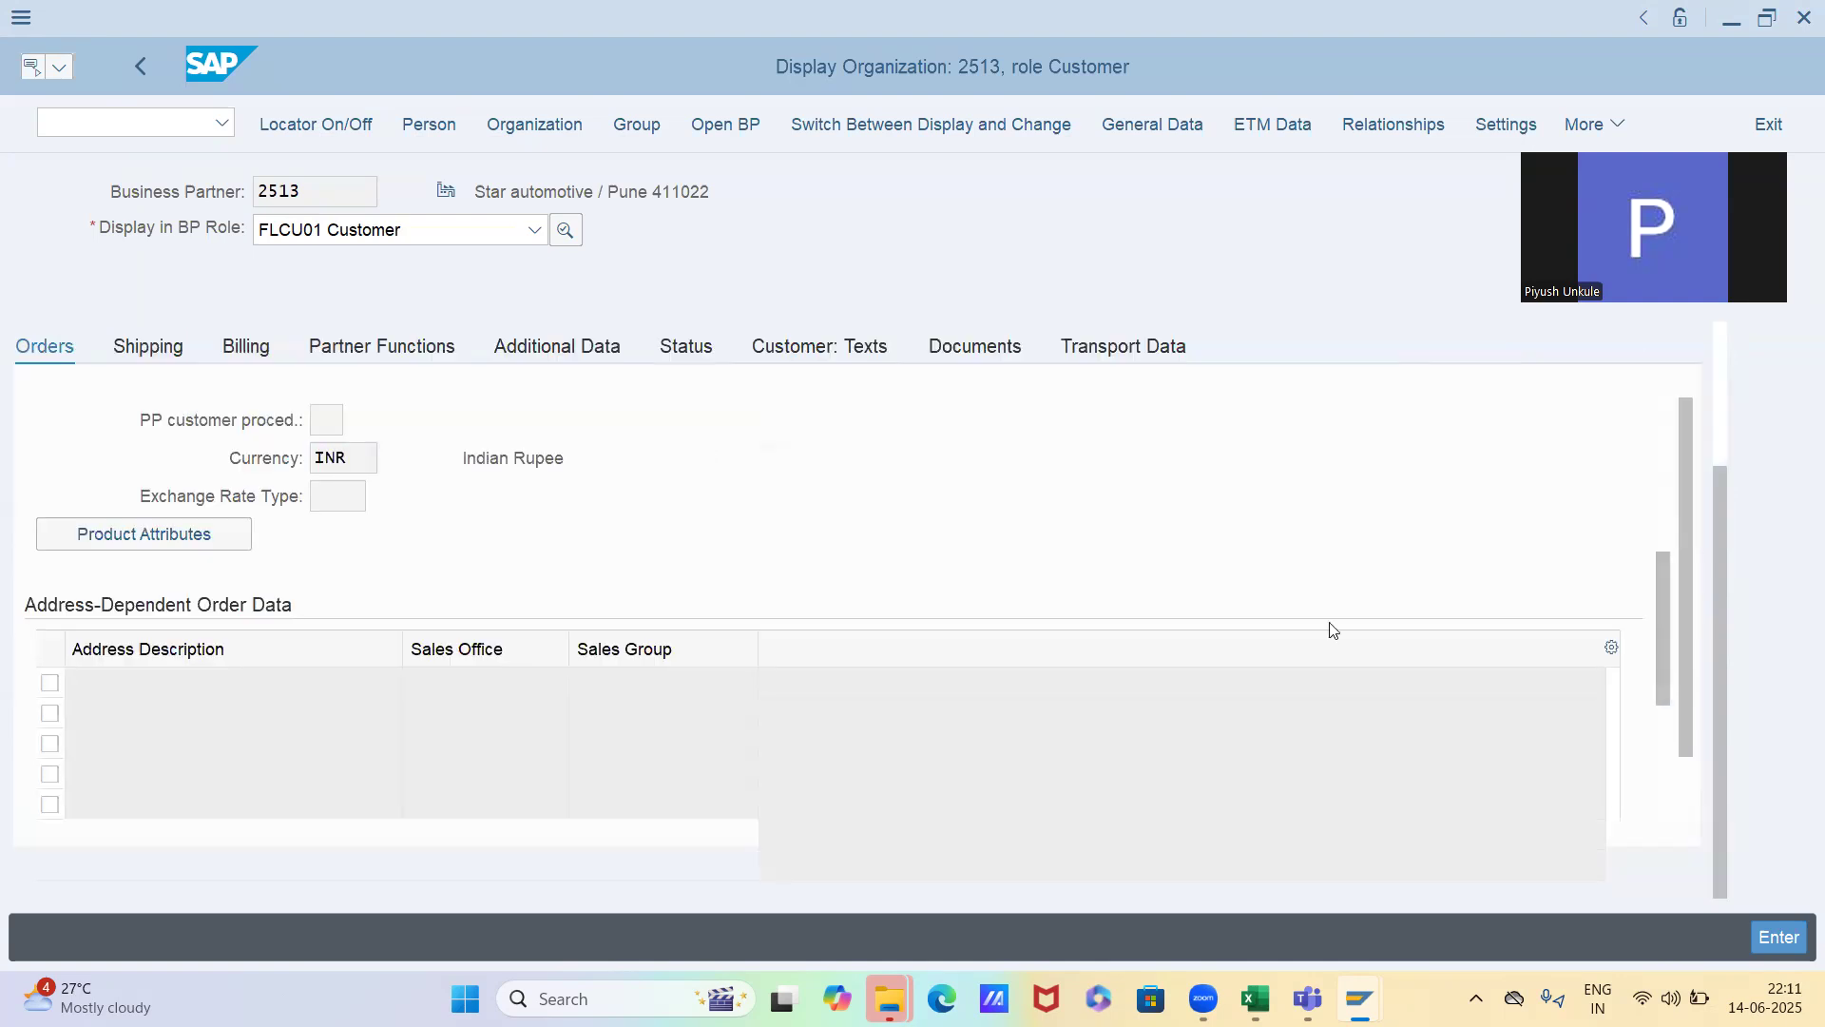
{"action": "scroll", "coordinate": [1671, 723], "scroll_direction": "down", "scroll_amount": 2}
{"action": "scroll", "coordinate": [1677, 744], "scroll_direction": "down", "scroll_amount": 1}
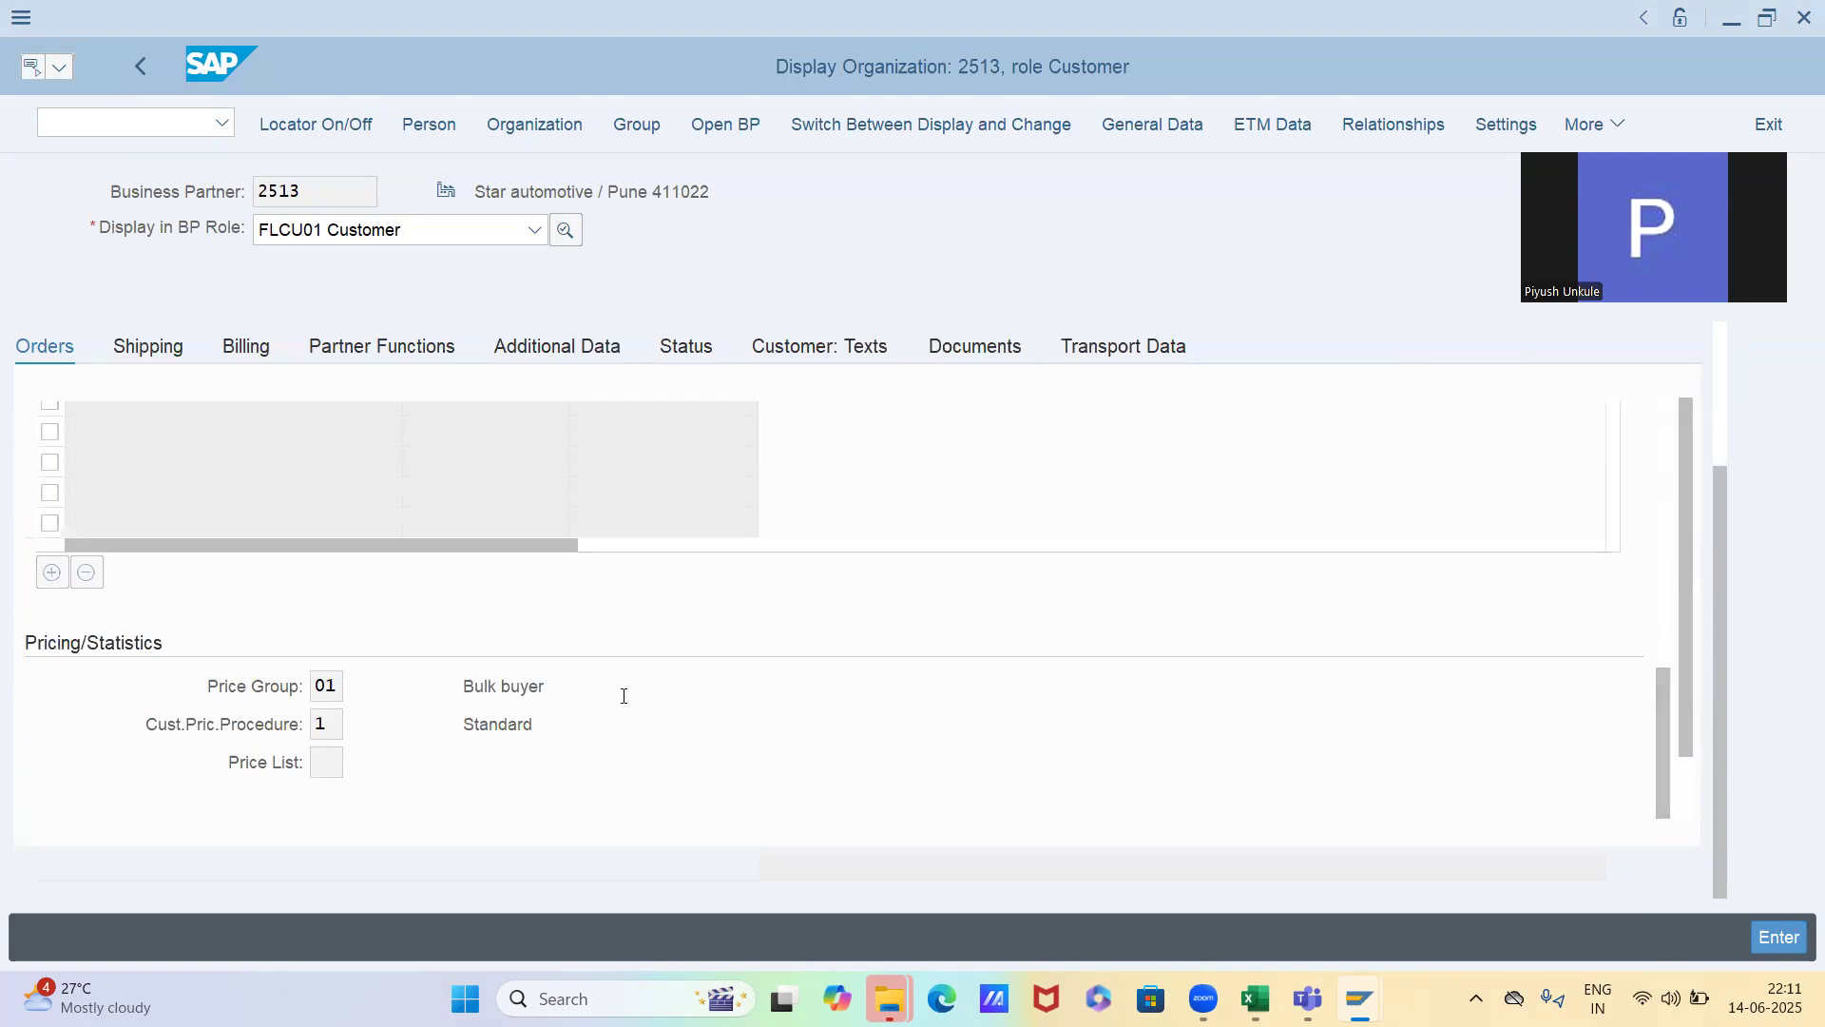
Review the possible Price List entries for the customer and compare them with the PR00 price list key combination
{"action": "left_click", "coordinate": [328, 766]}
{"action": "left_click", "coordinate": [357, 763]}
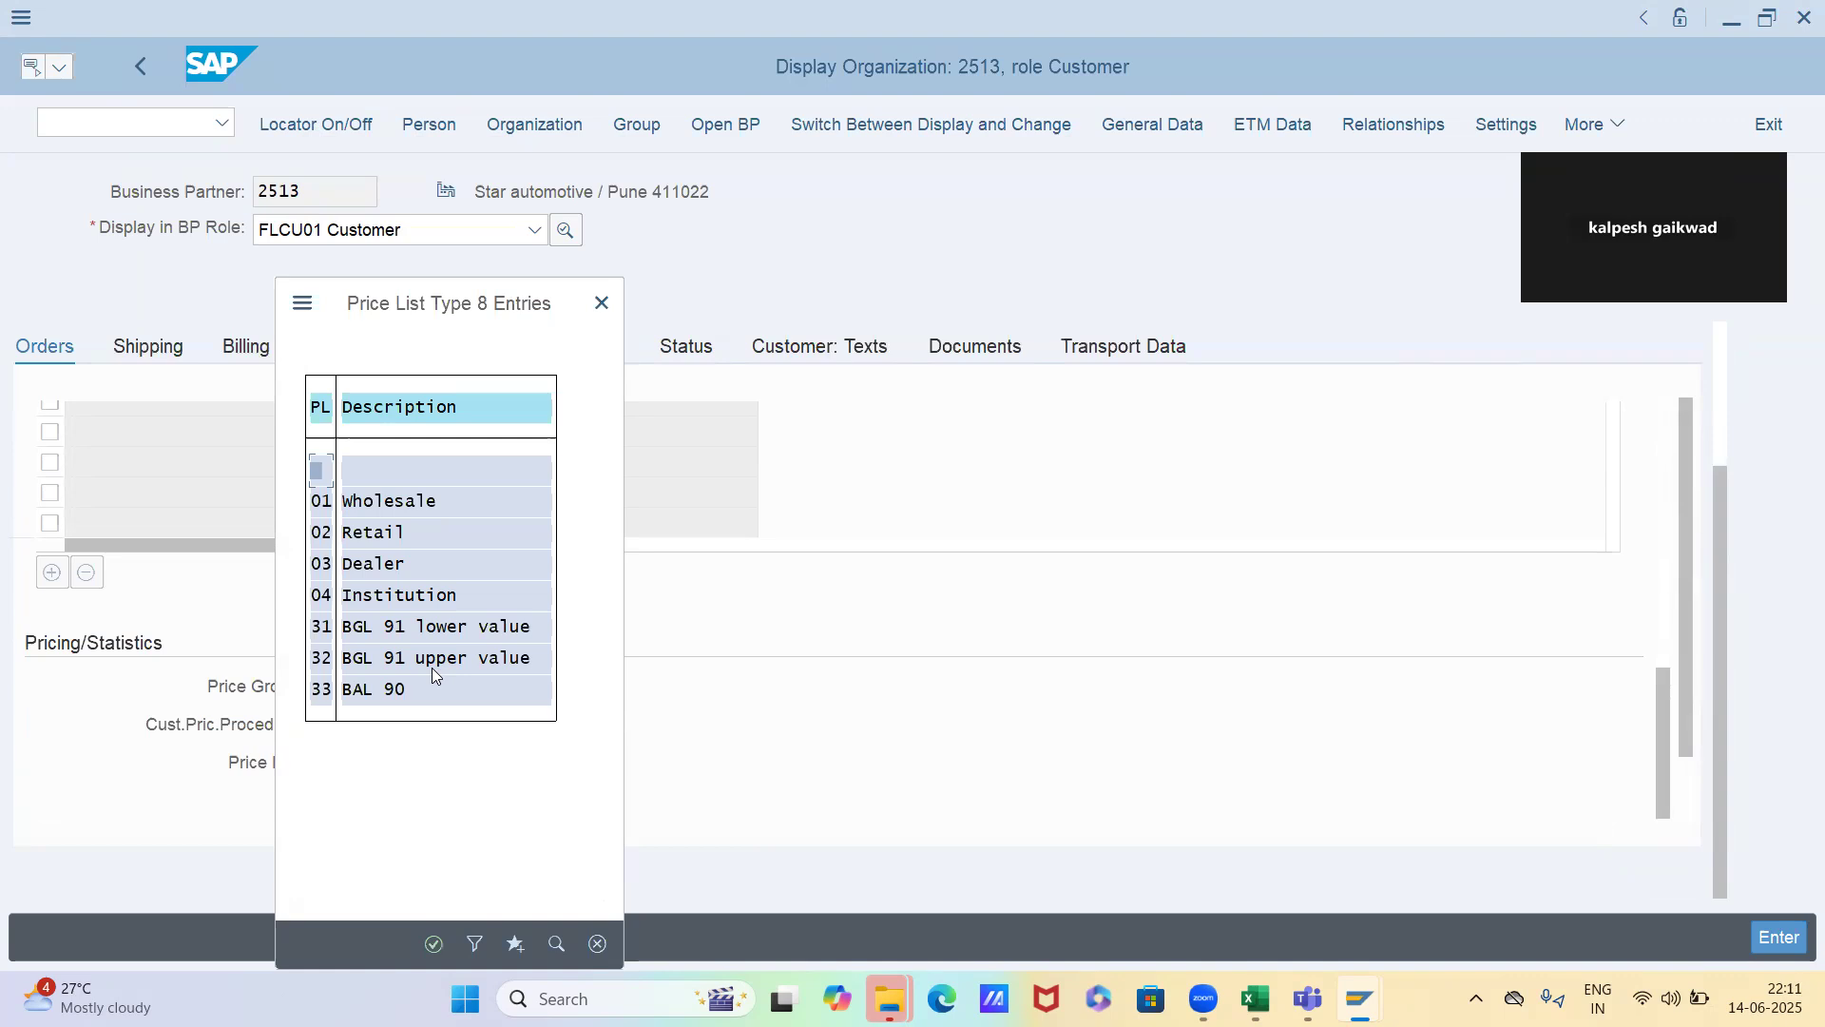
{"action": "left_click", "coordinate": [397, 539]}
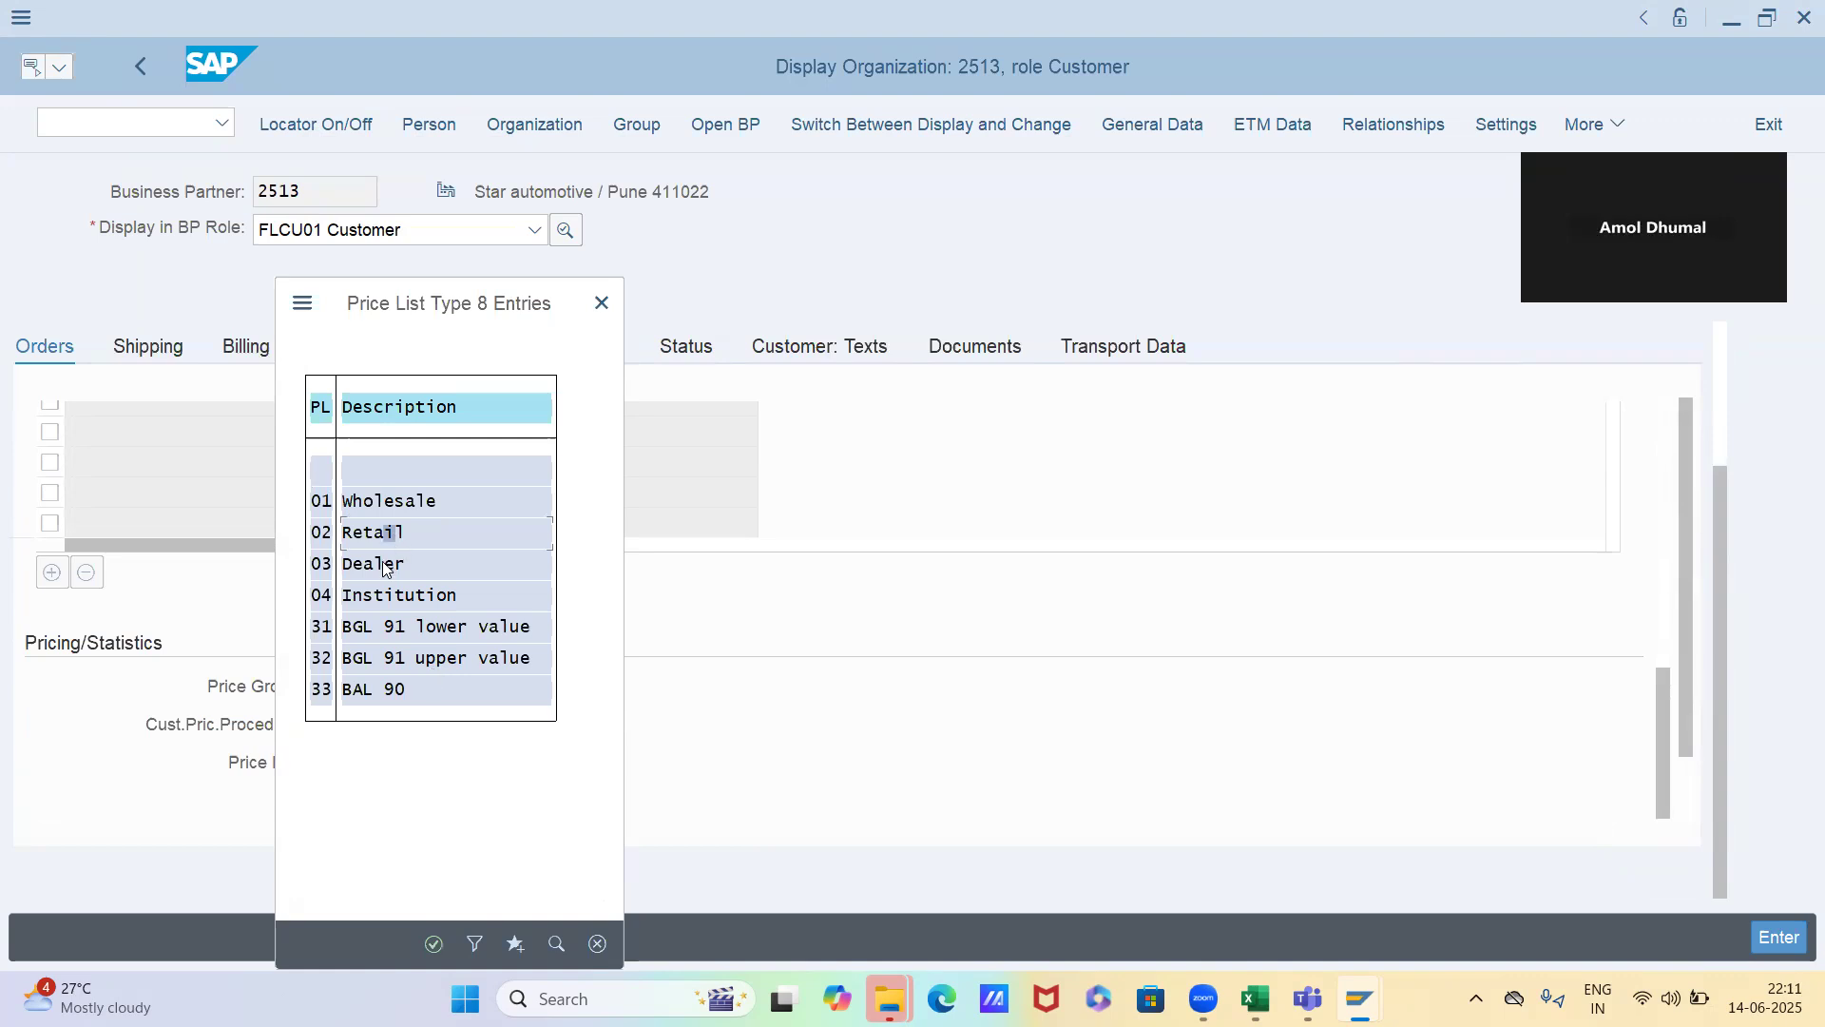
{"action": "key", "text": "Escape"}
{"action": "key", "text": "alt+Tab"}
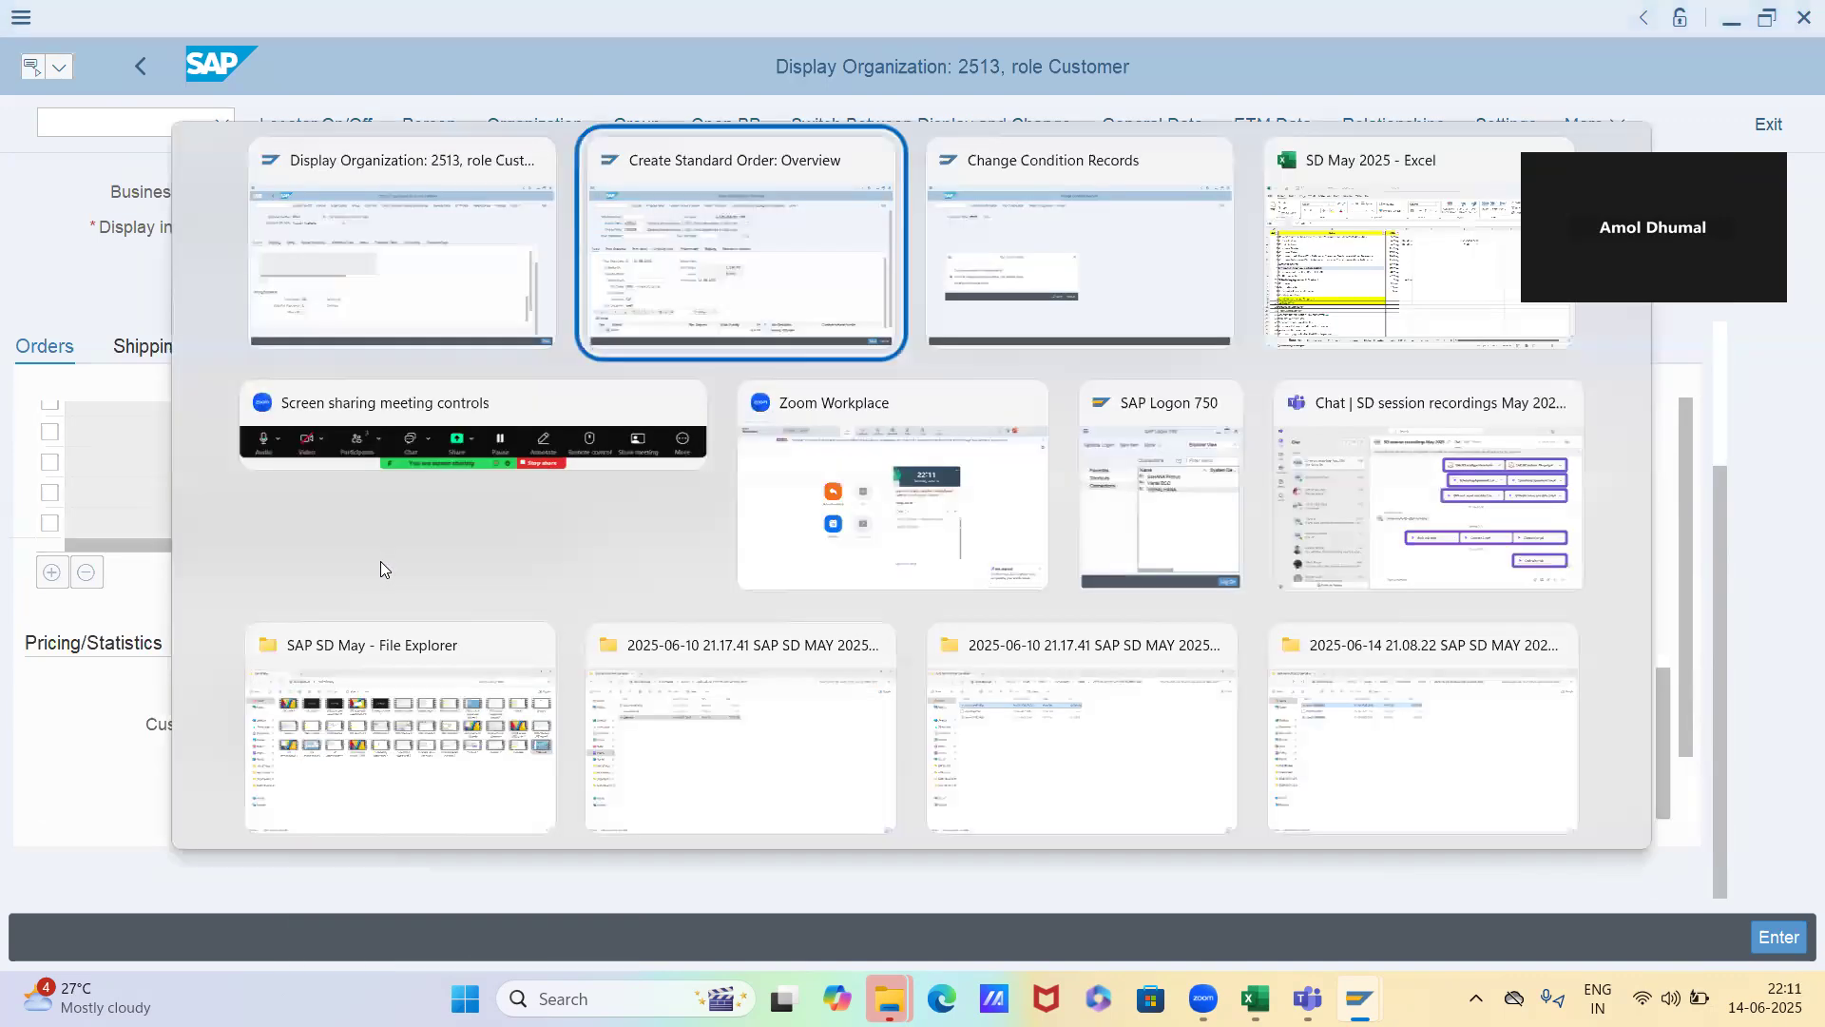
{"action": "key", "text": "alt+Tab"}
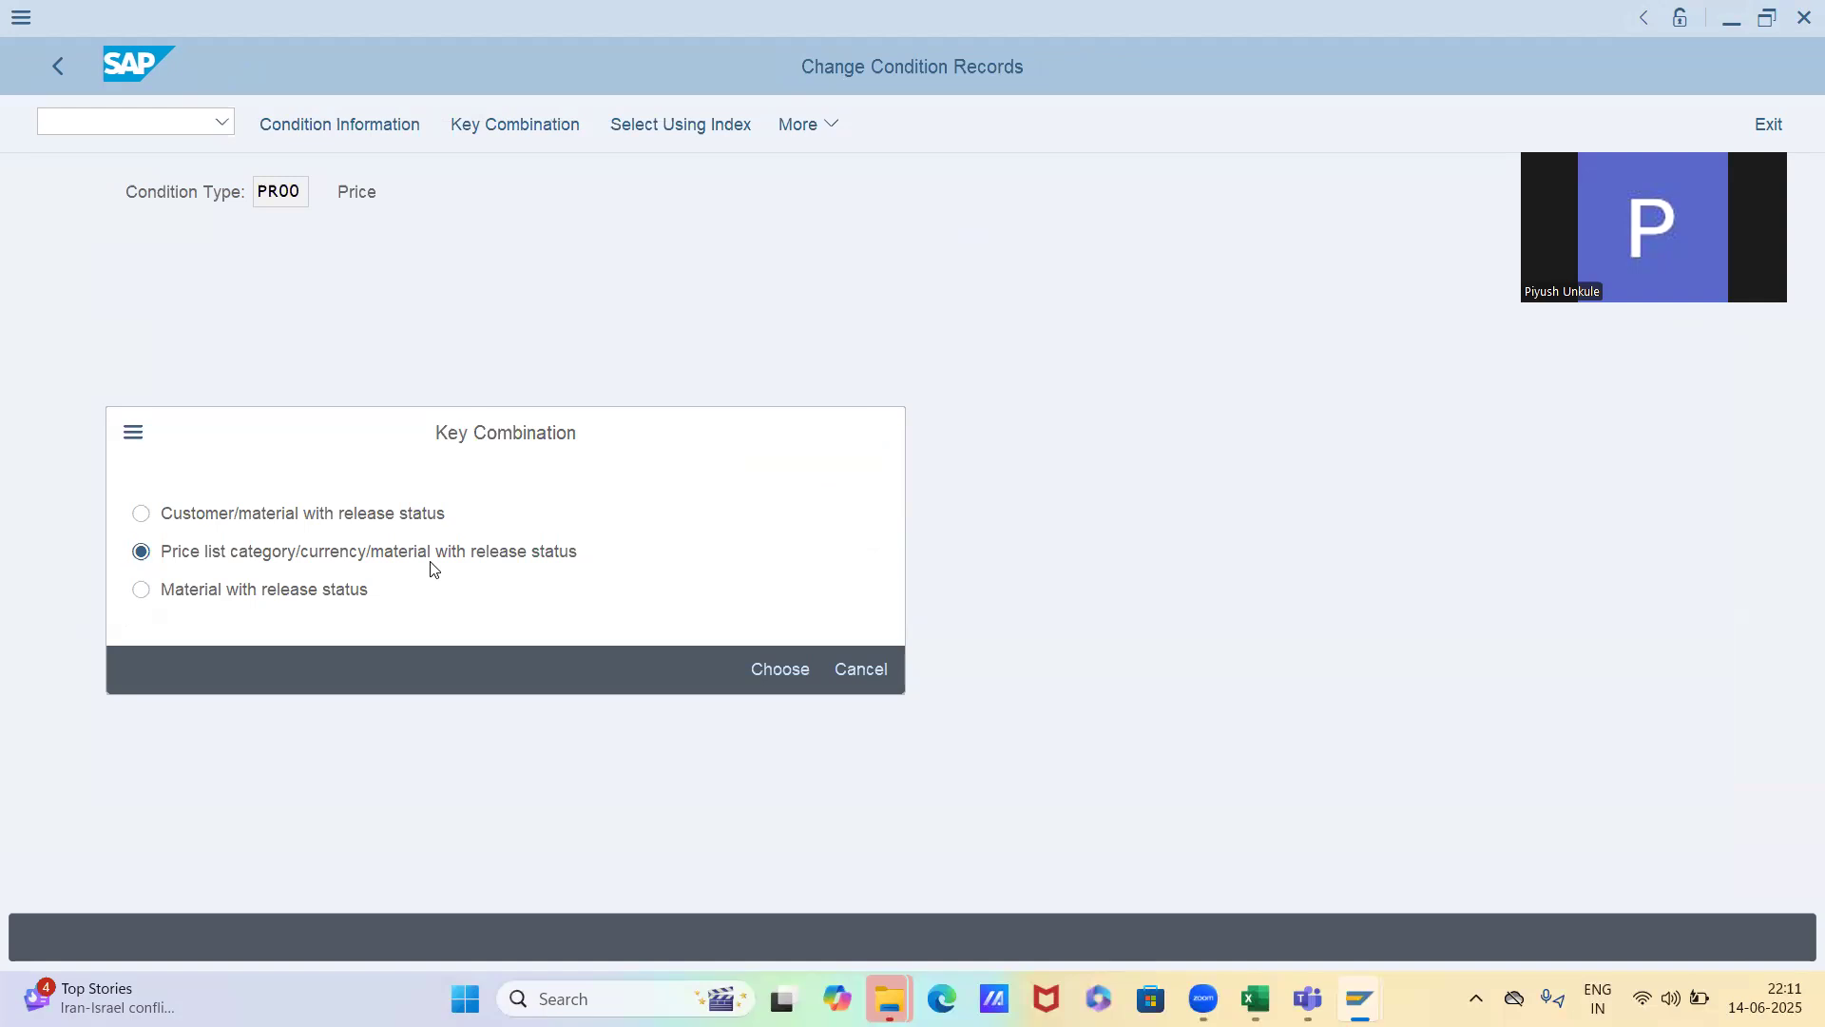
{"action": "key", "text": "Return"}
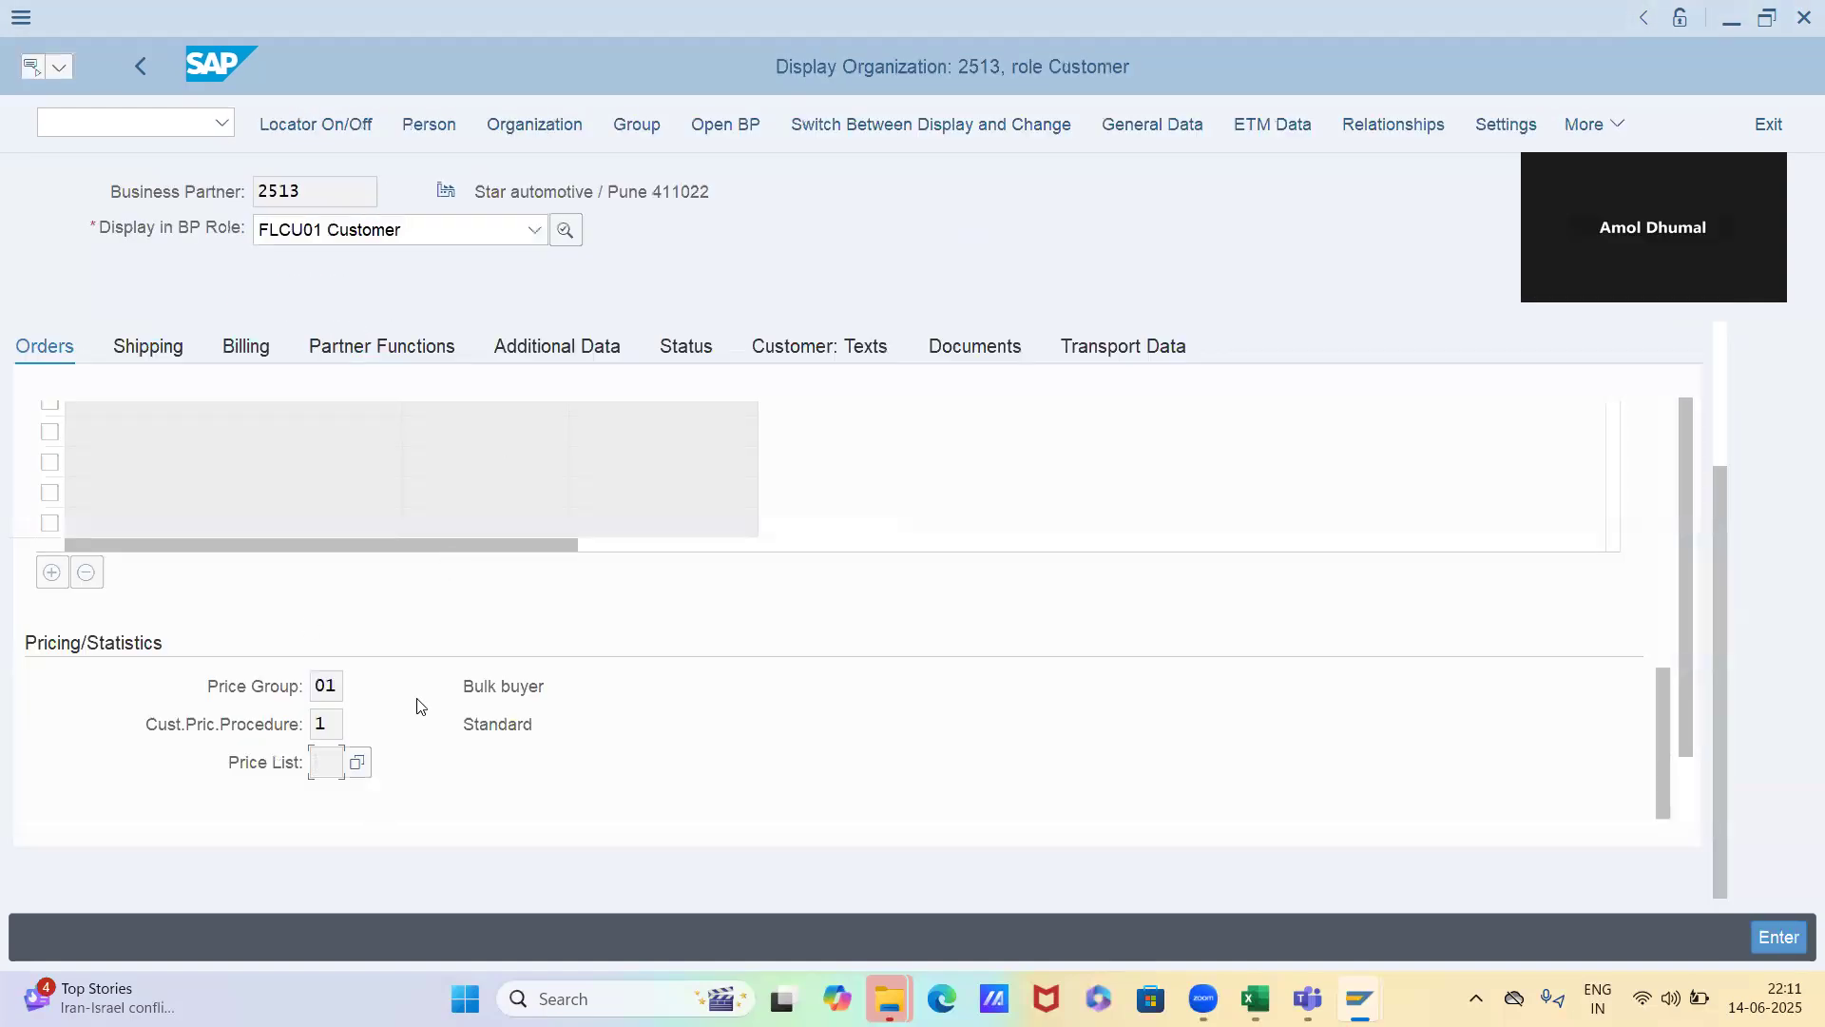
Inspect the Price List Type field in the standard order's header sales data, and return to the customer's pricing data
{"action": "key", "text": "alt+Tab"}
{"action": "key", "text": "Tab"}
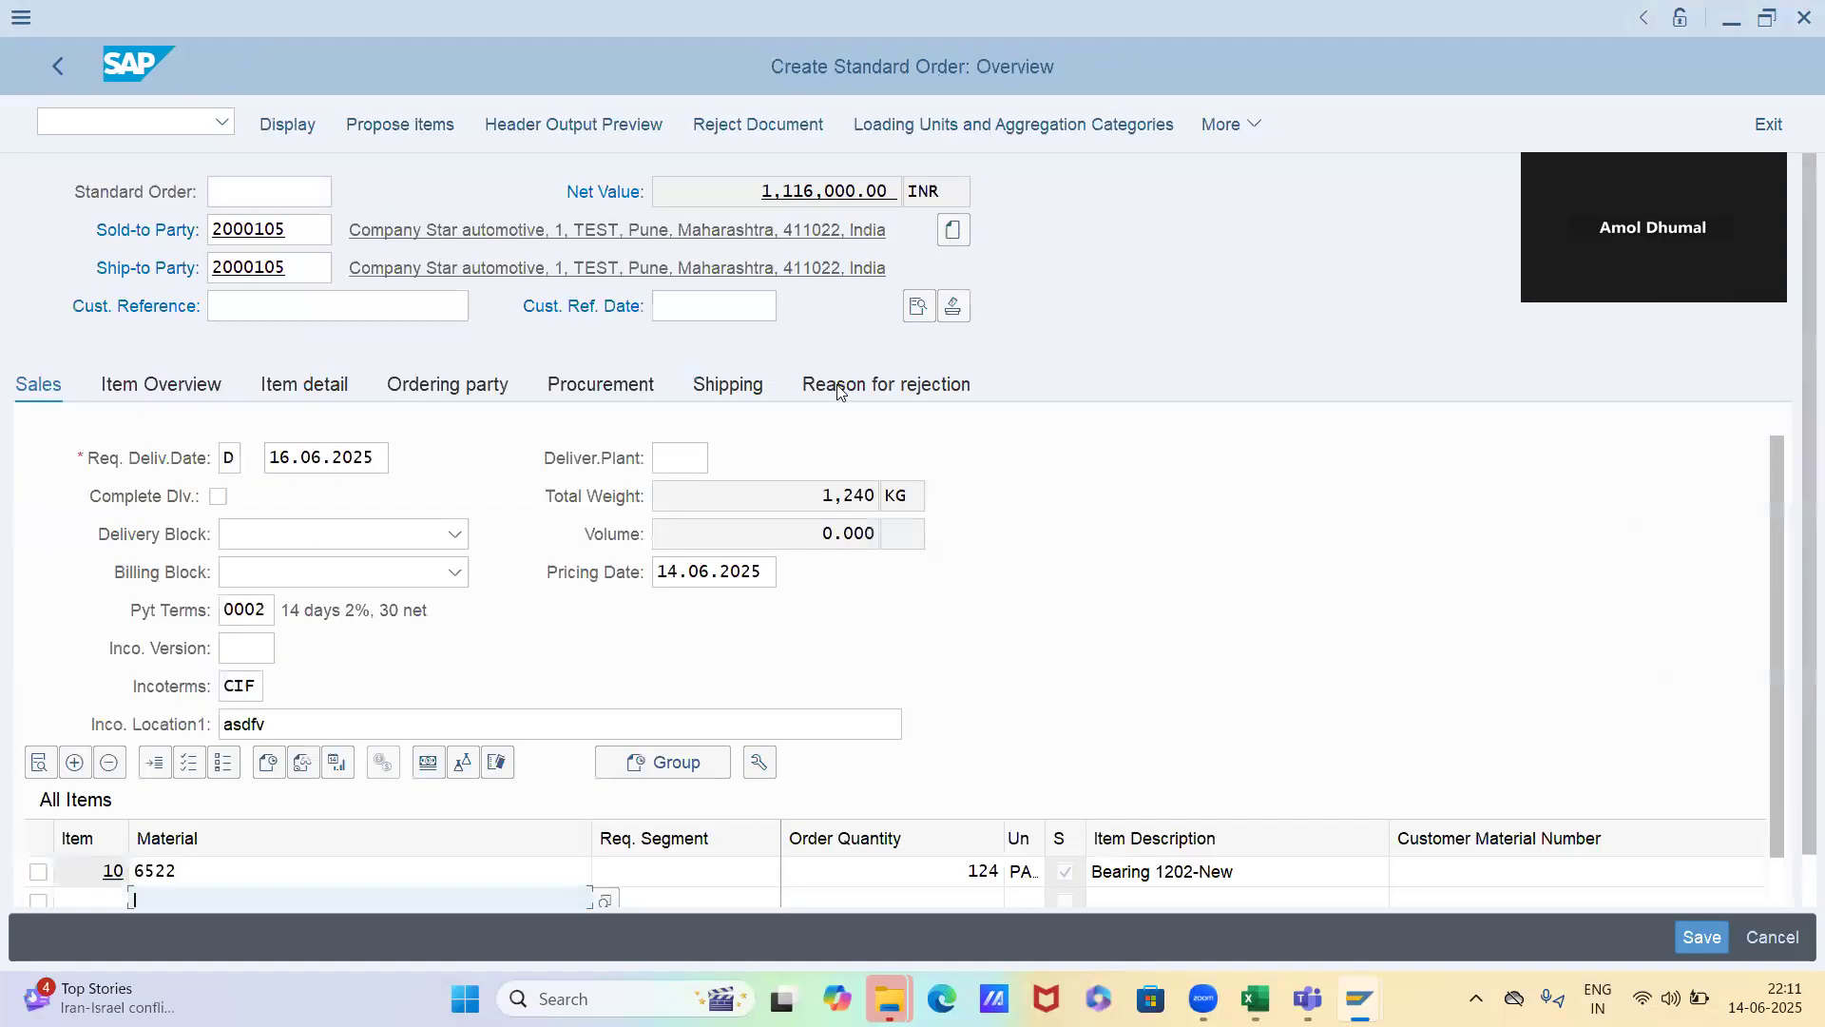
{"action": "left_click", "coordinate": [918, 305]}
{"action": "left_click", "coordinate": [399, 761]}
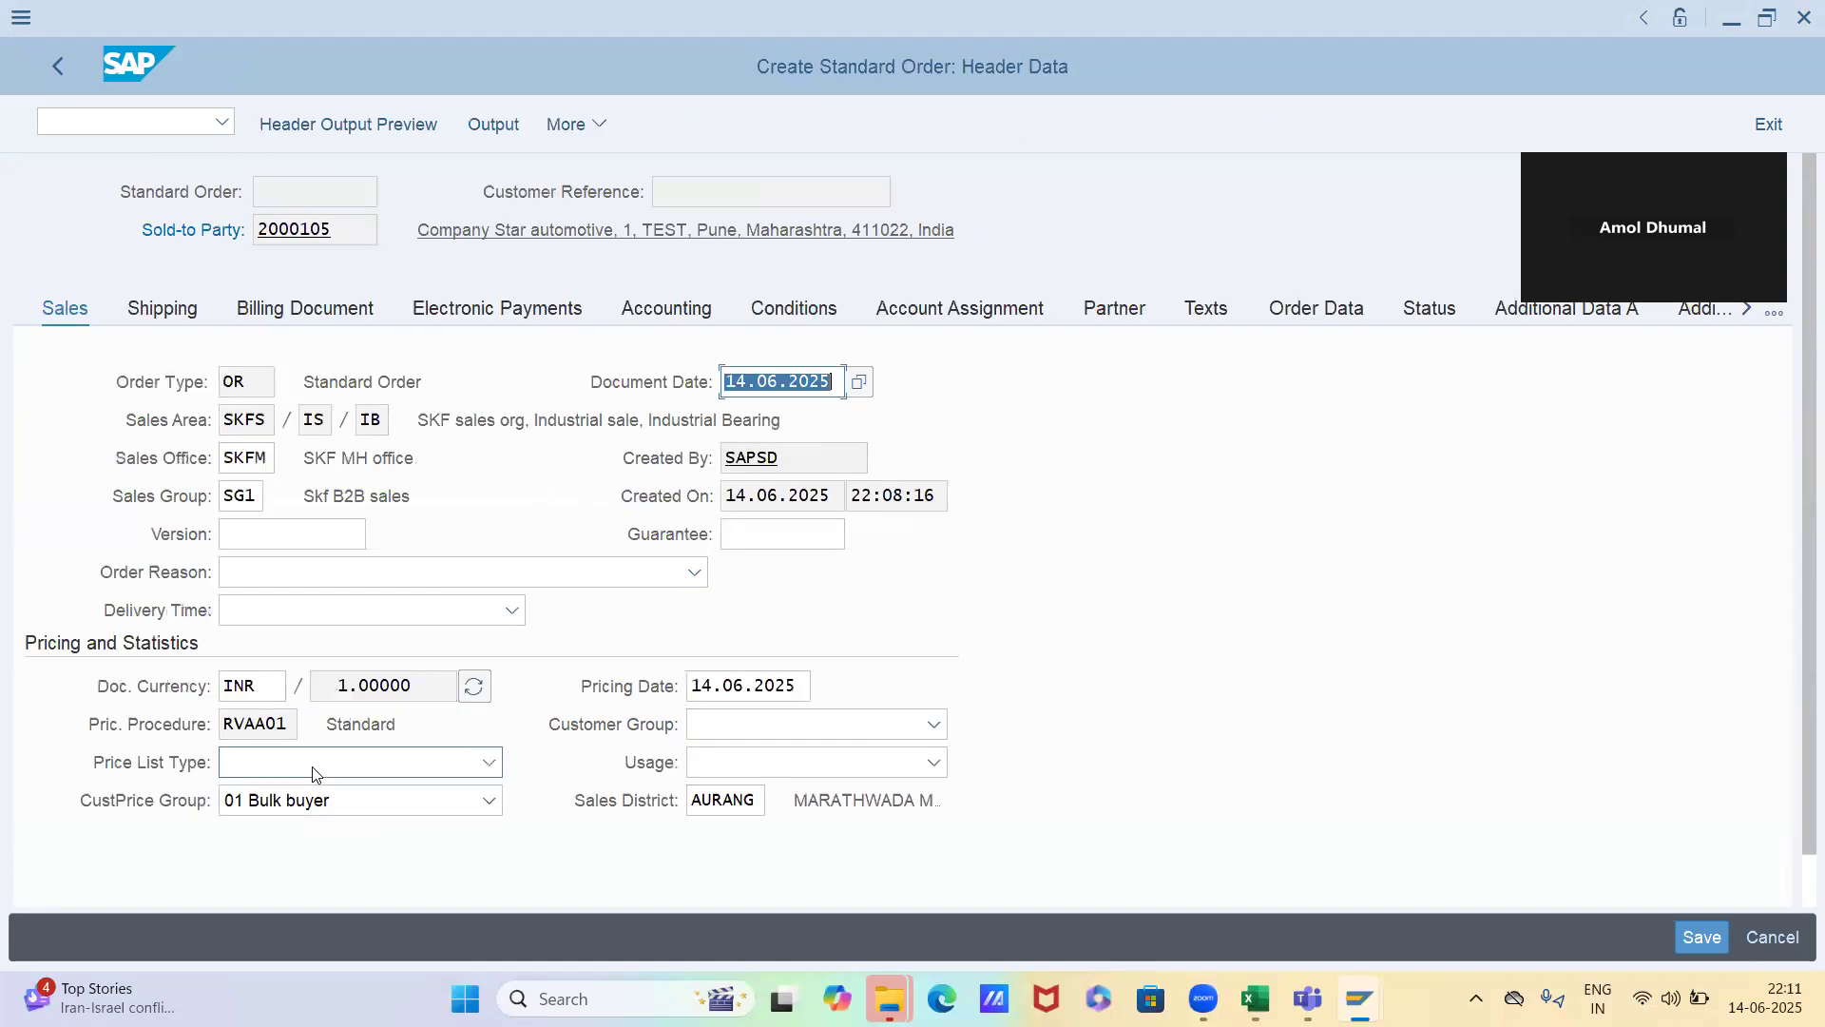
{"action": "key", "text": "Escape"}
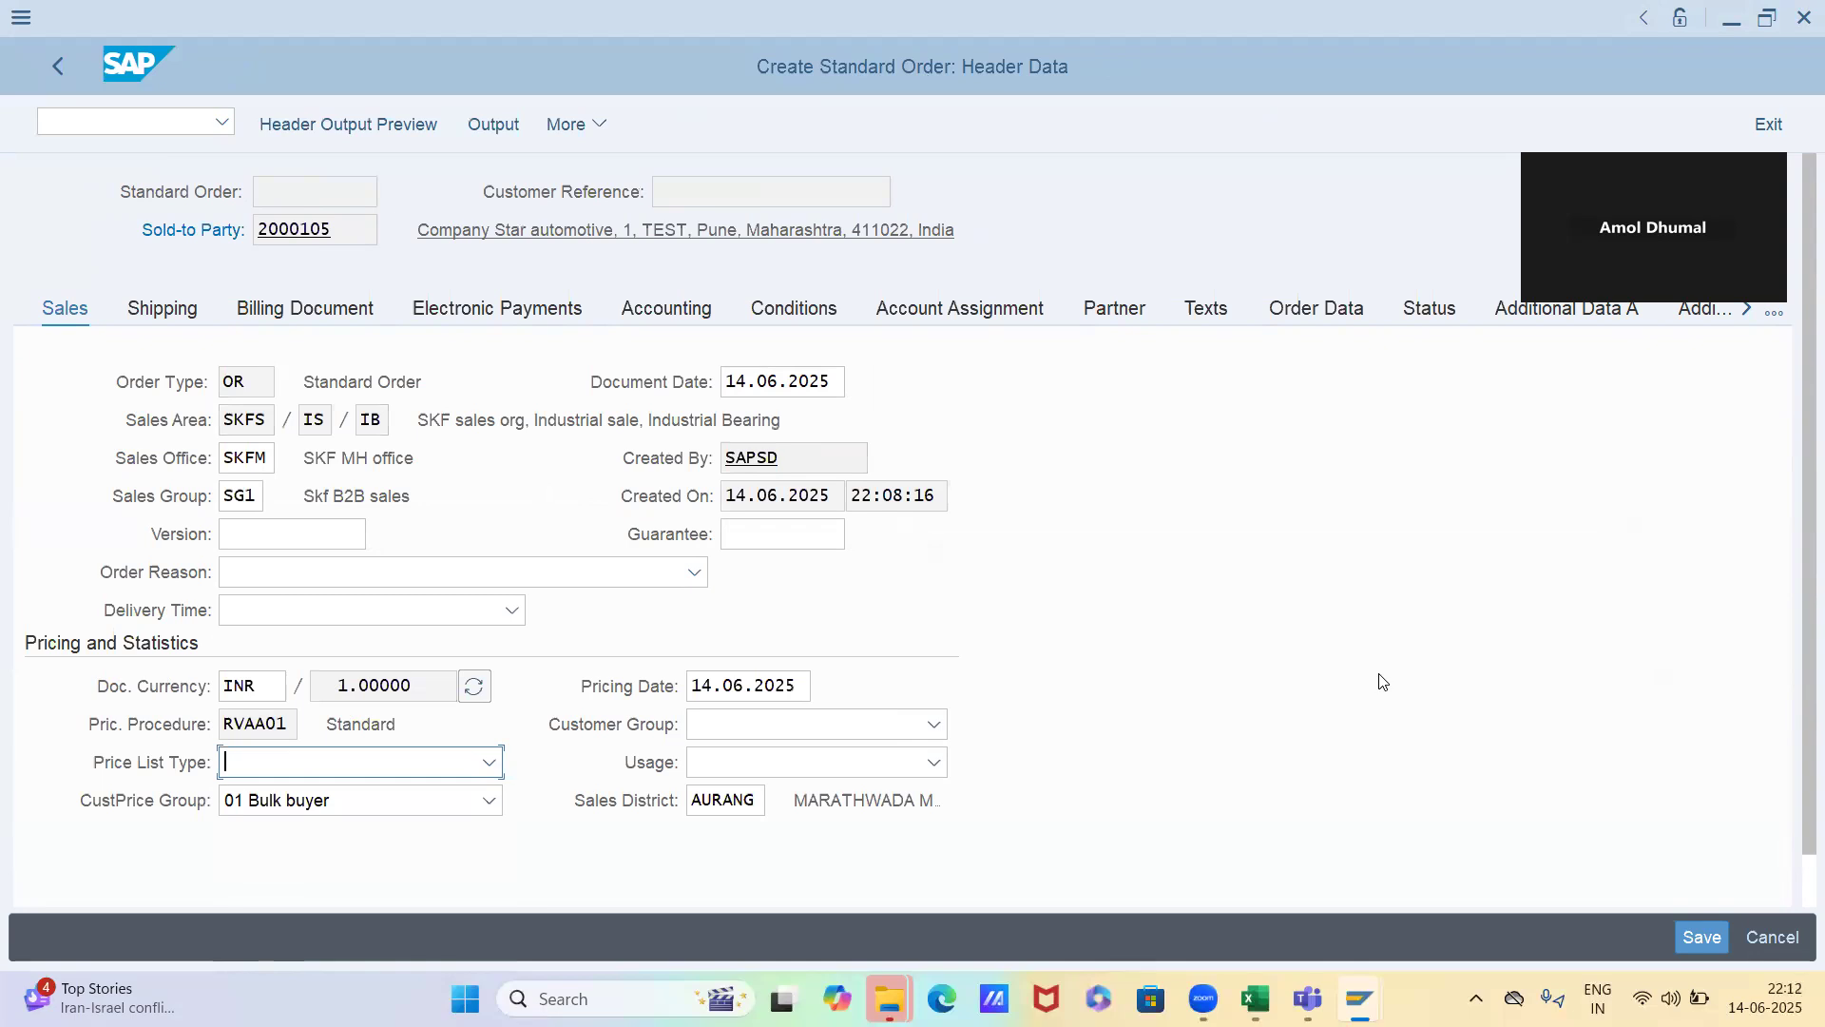
{"action": "key", "text": "alt+Tab"}
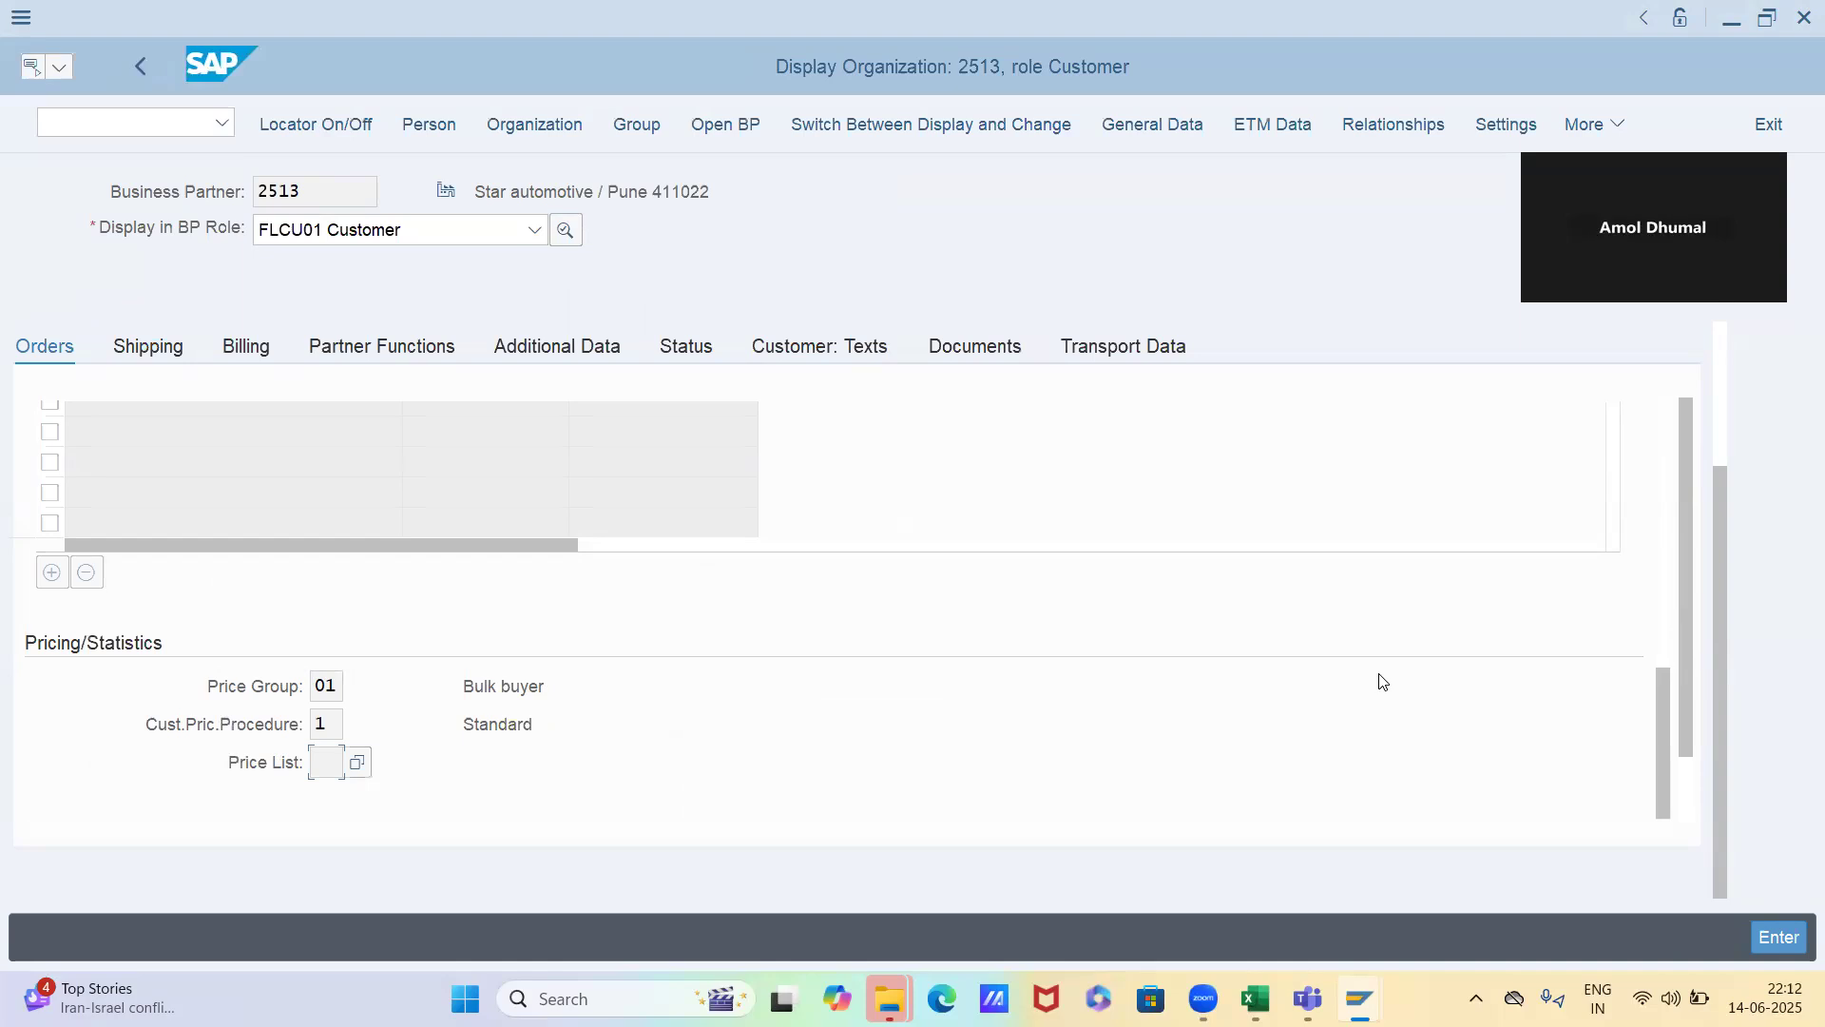
Switch to the Excel workbook, review the "Price data - Price tax discount" topic on the Timesheet sheet, and save the workbook
{"action": "key", "text": "alt+Tab"}
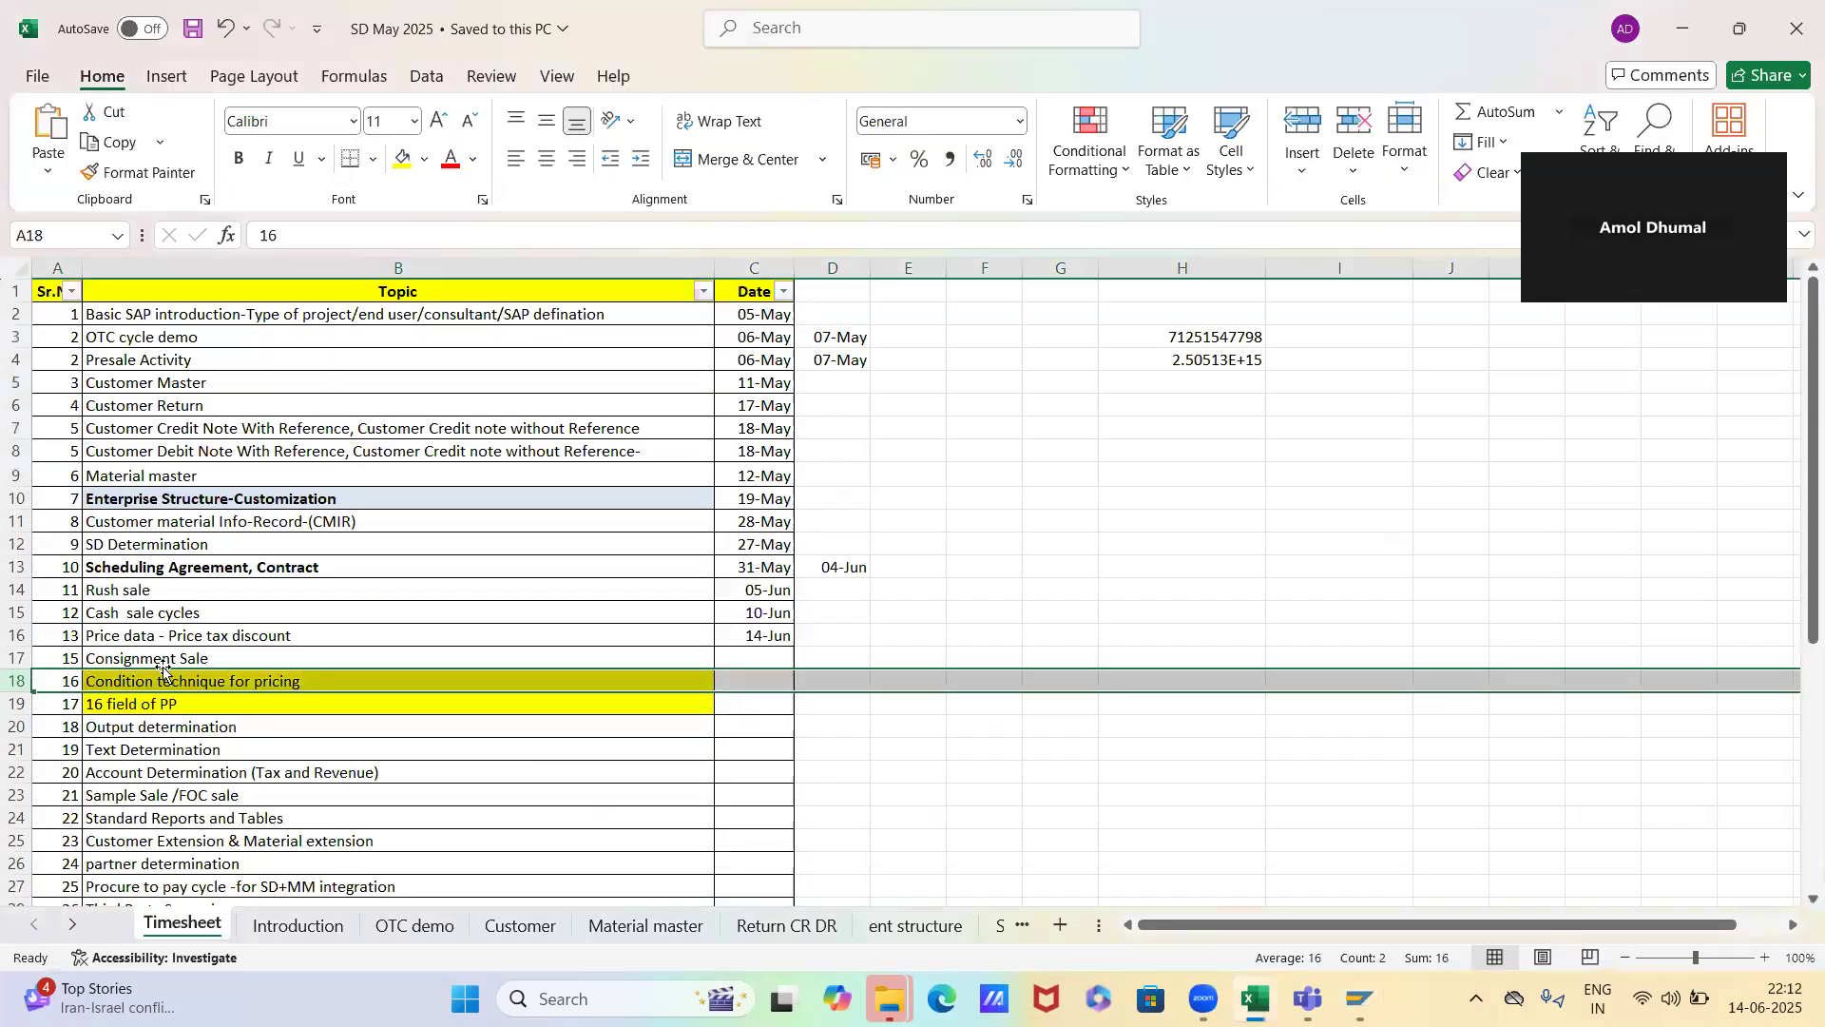
{"action": "left_click", "coordinate": [166, 634]}
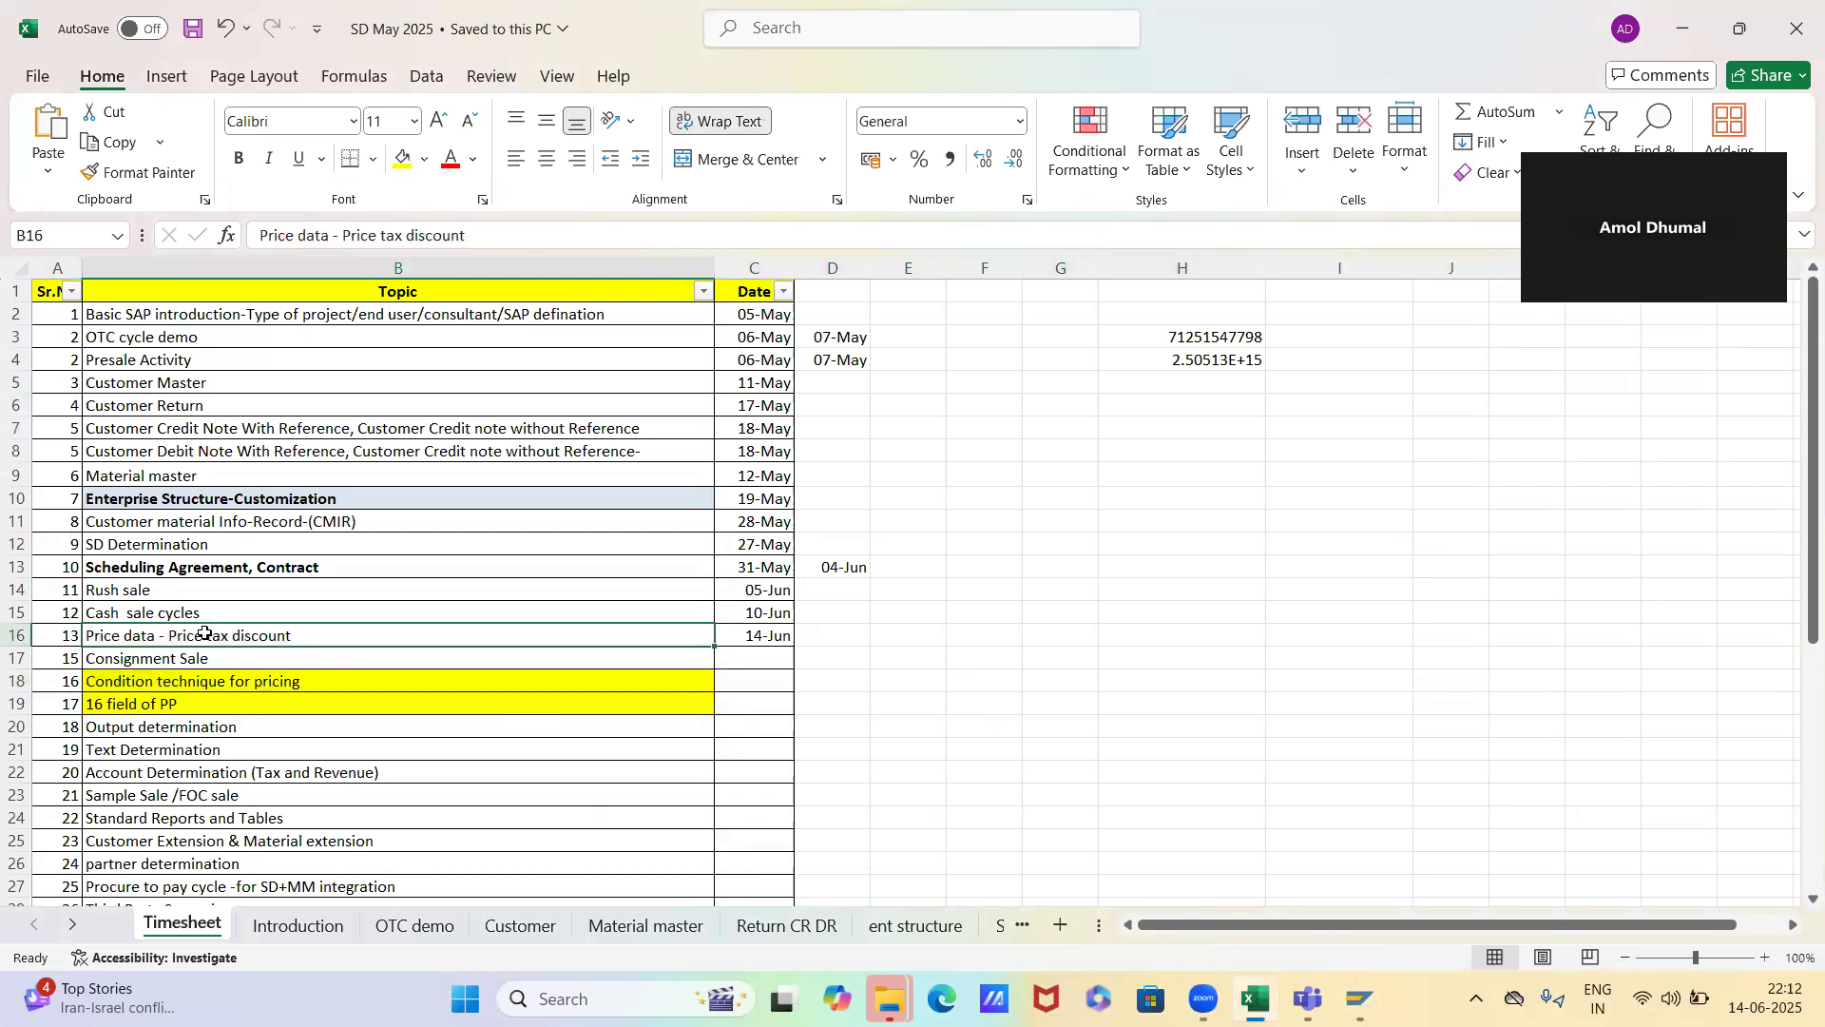
{"action": "double_click", "coordinate": [205, 632]}
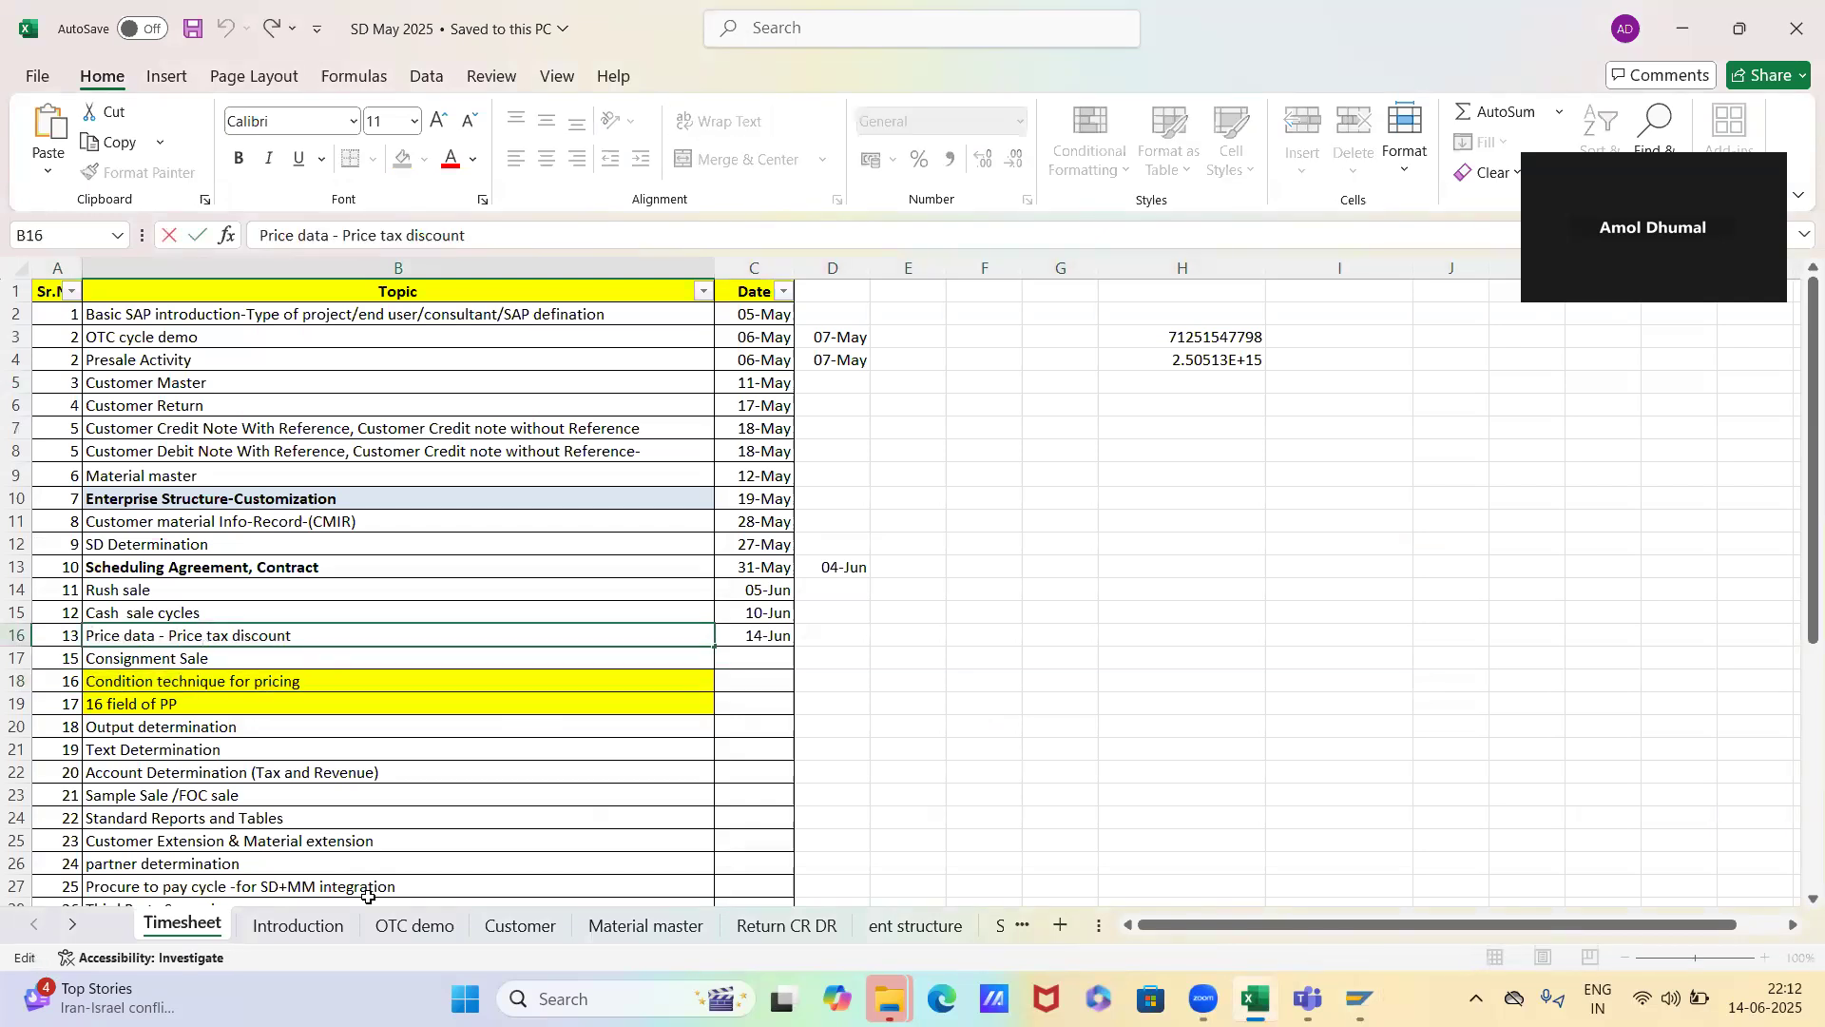
{"action": "key", "text": "shift+Right"}
{"action": "key", "text": "shift+Right"}
{"action": "key", "text": "shift+Right"}
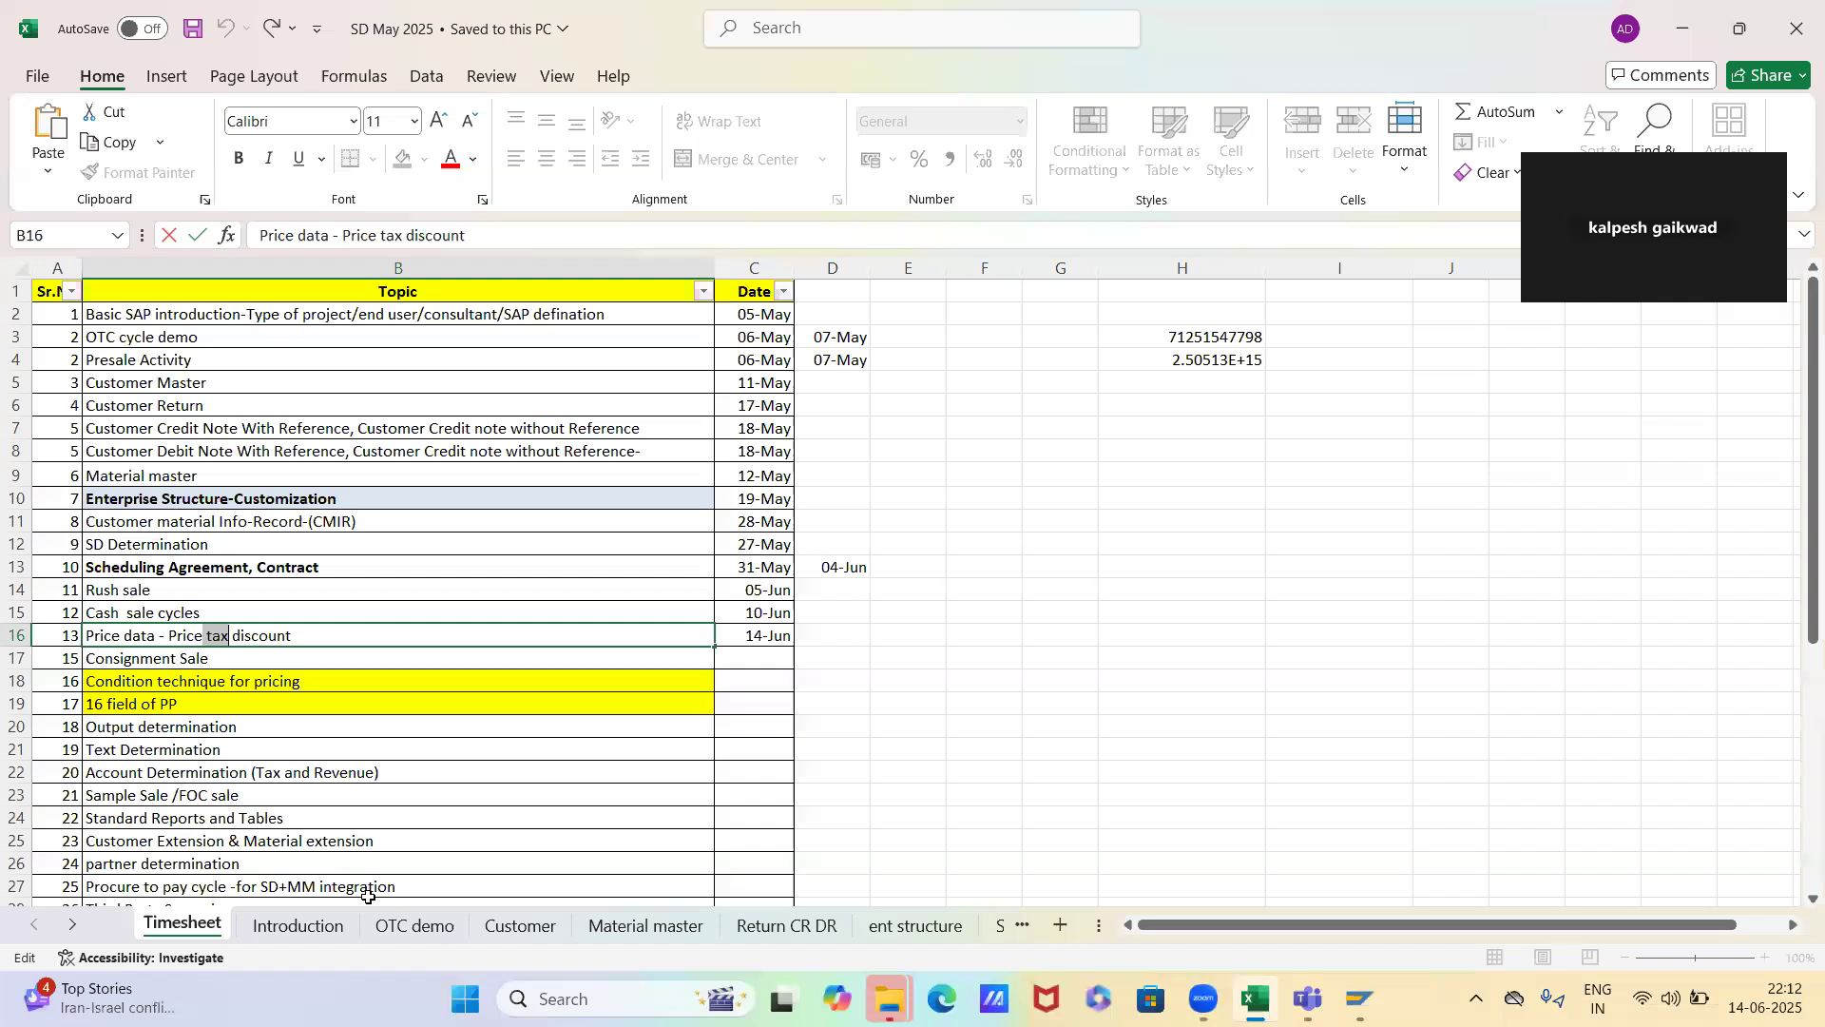
{"action": "key", "text": "shift+Right"}
{"action": "key", "text": "shift+Right"}
{"action": "key", "text": "shift+Right"}
{"action": "key", "text": "shift+Right"}
{"action": "key", "text": "shift+Right"}
{"action": "key", "text": "shift+Right"}
{"action": "key", "text": "shift+Right"}
{"action": "key", "text": "shift+Right"}
{"action": "key", "text": "shift+Right"}
{"action": "key", "text": "shift+Right"}
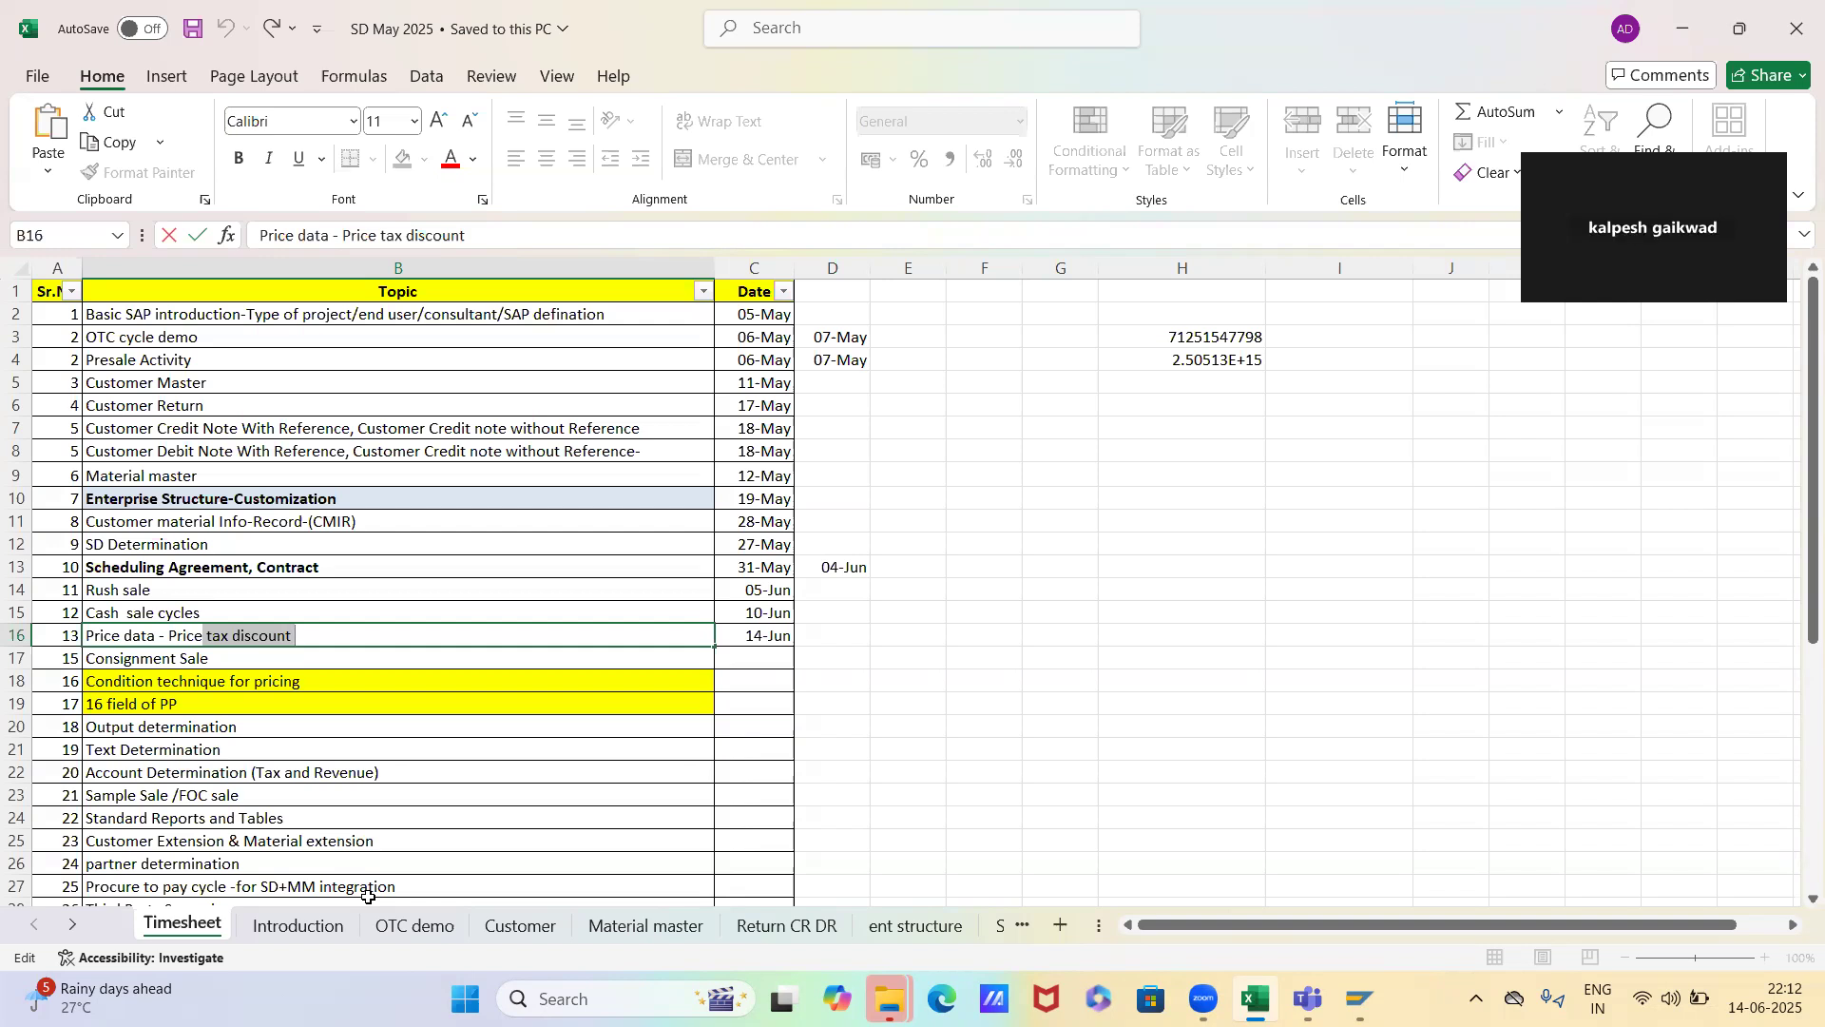
{"action": "key", "text": "Return"}
{"action": "key", "text": "ctrl+s"}
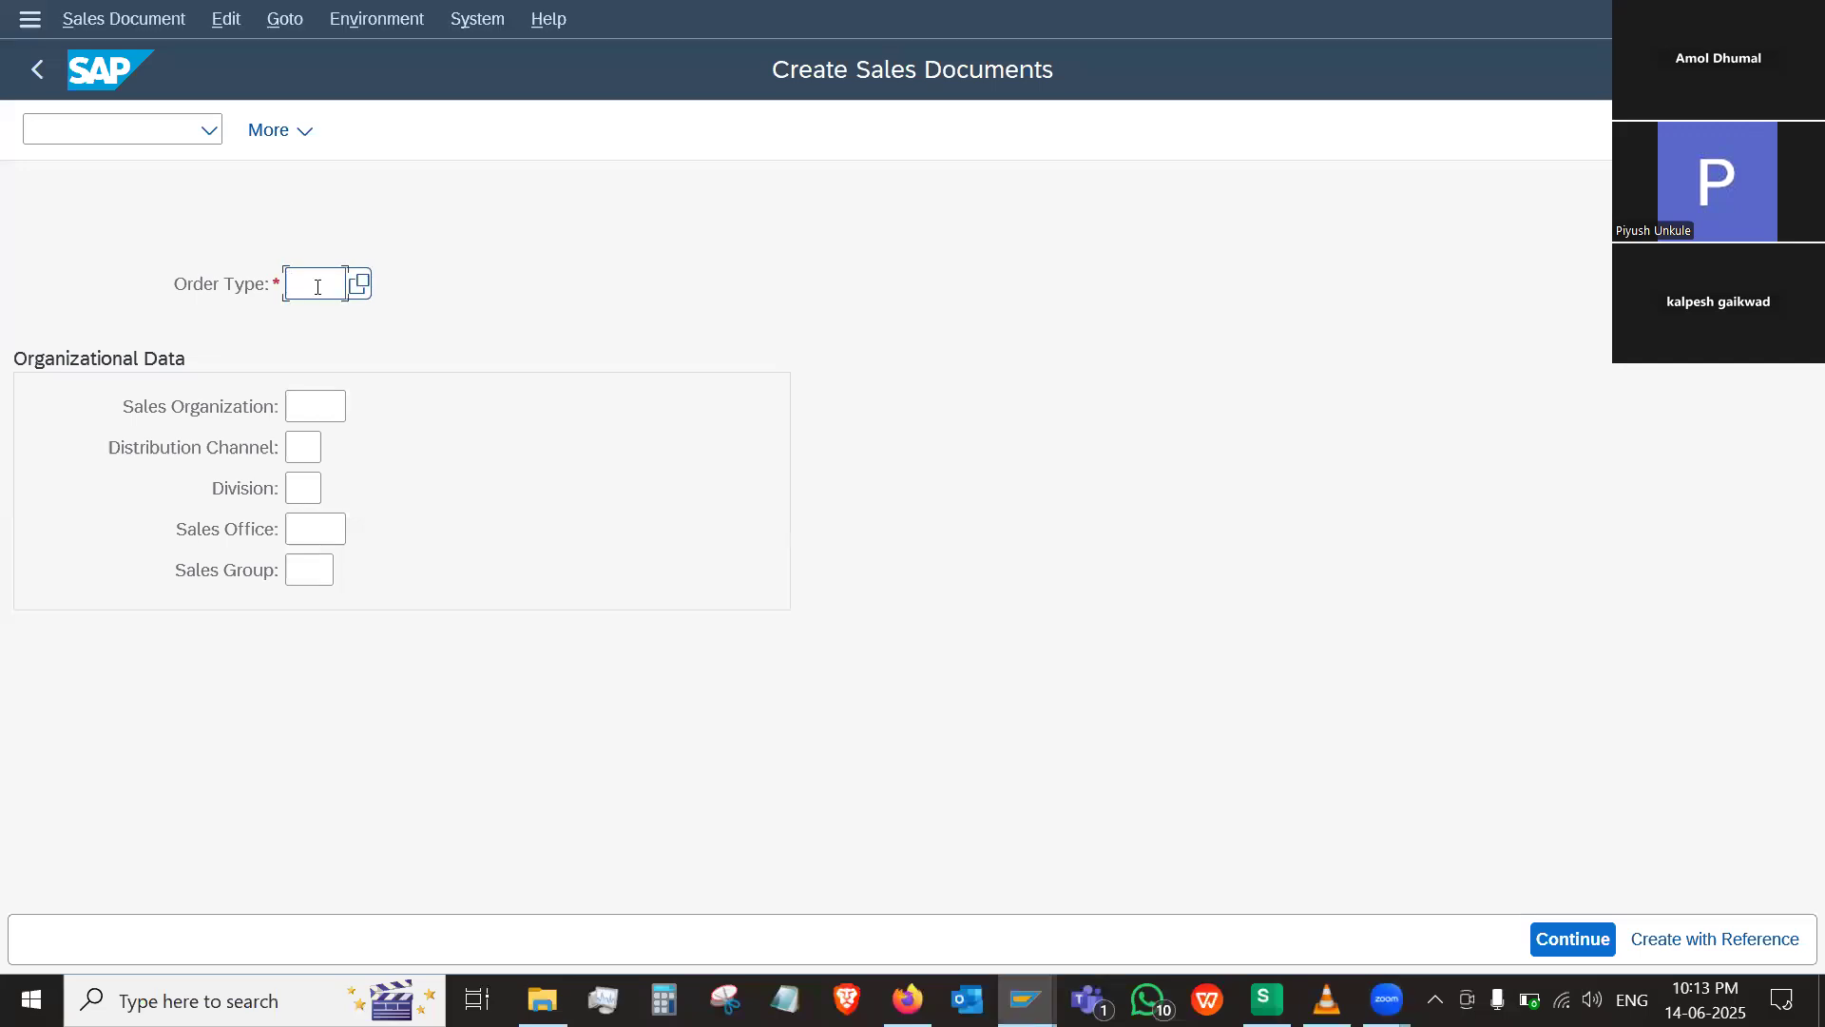
Enter OR as the order type and begin the sales organization entry with S for the new sales document
{"action": "type", "text": "or"}
{"action": "left_click", "coordinate": [316, 408]}
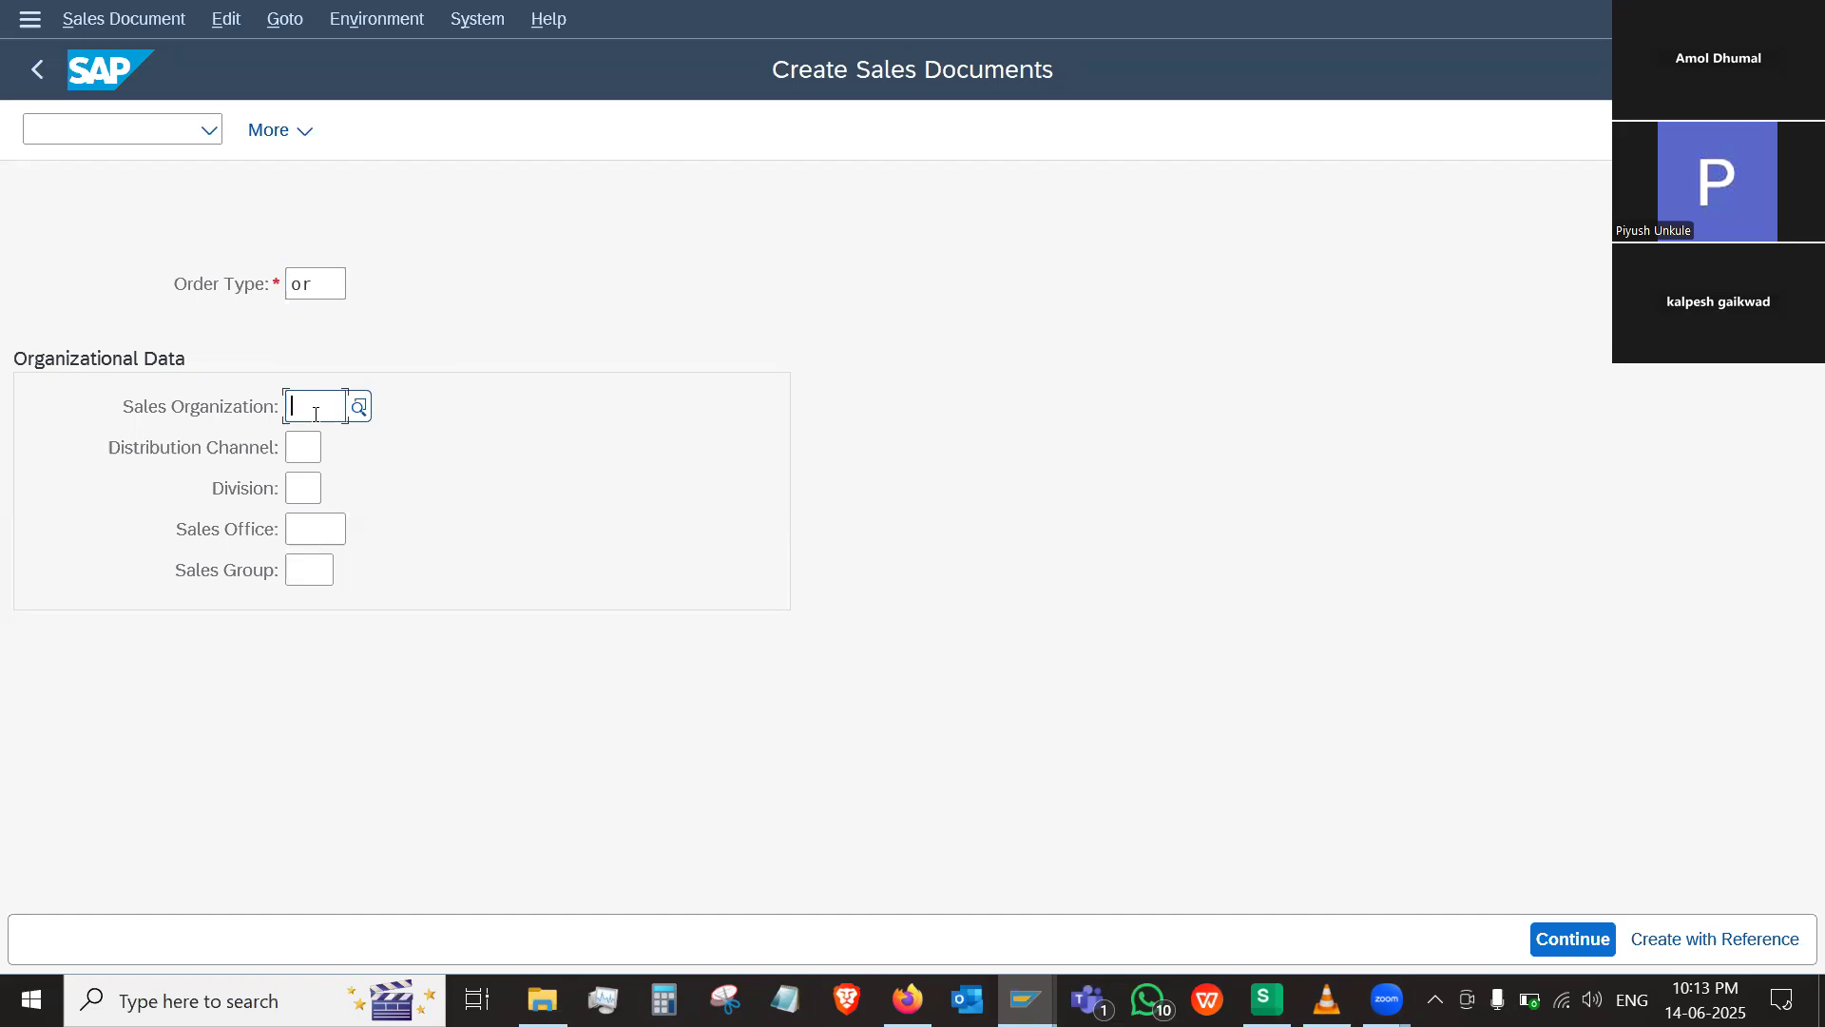
{"action": "type", "text": "s"}
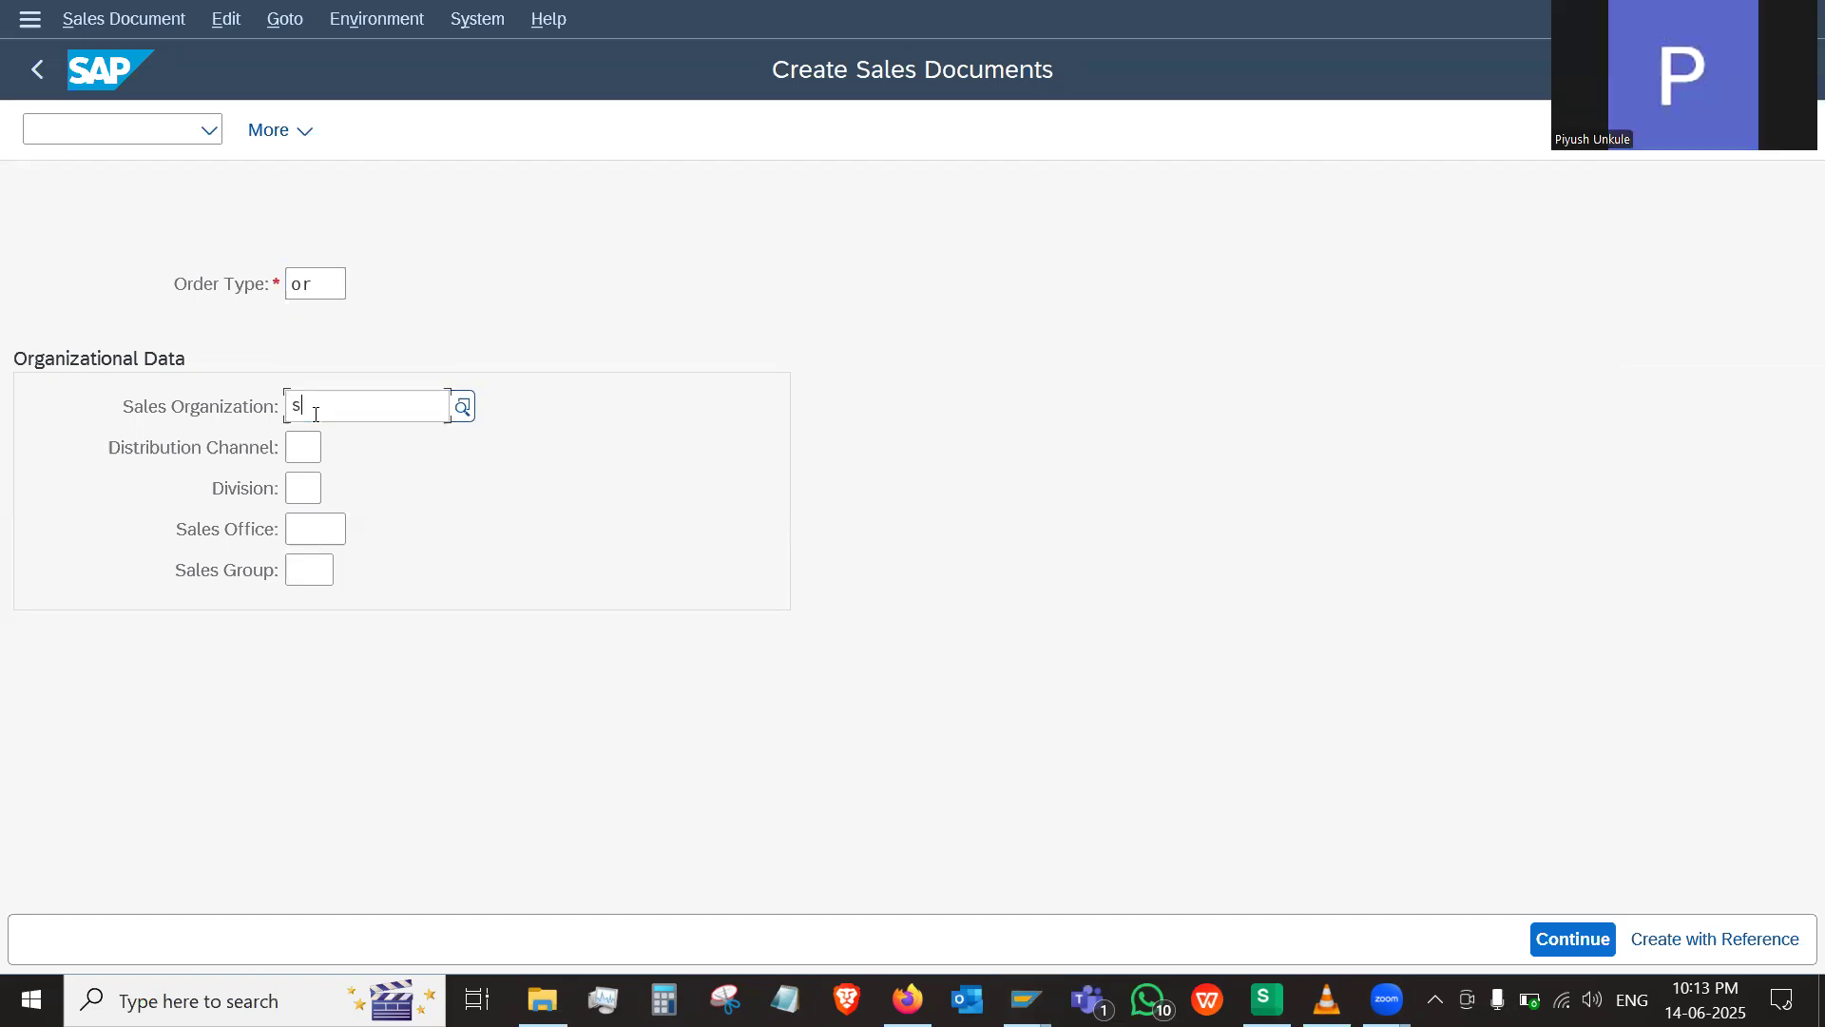
{"action": "left_click", "coordinate": [1185, 769]}
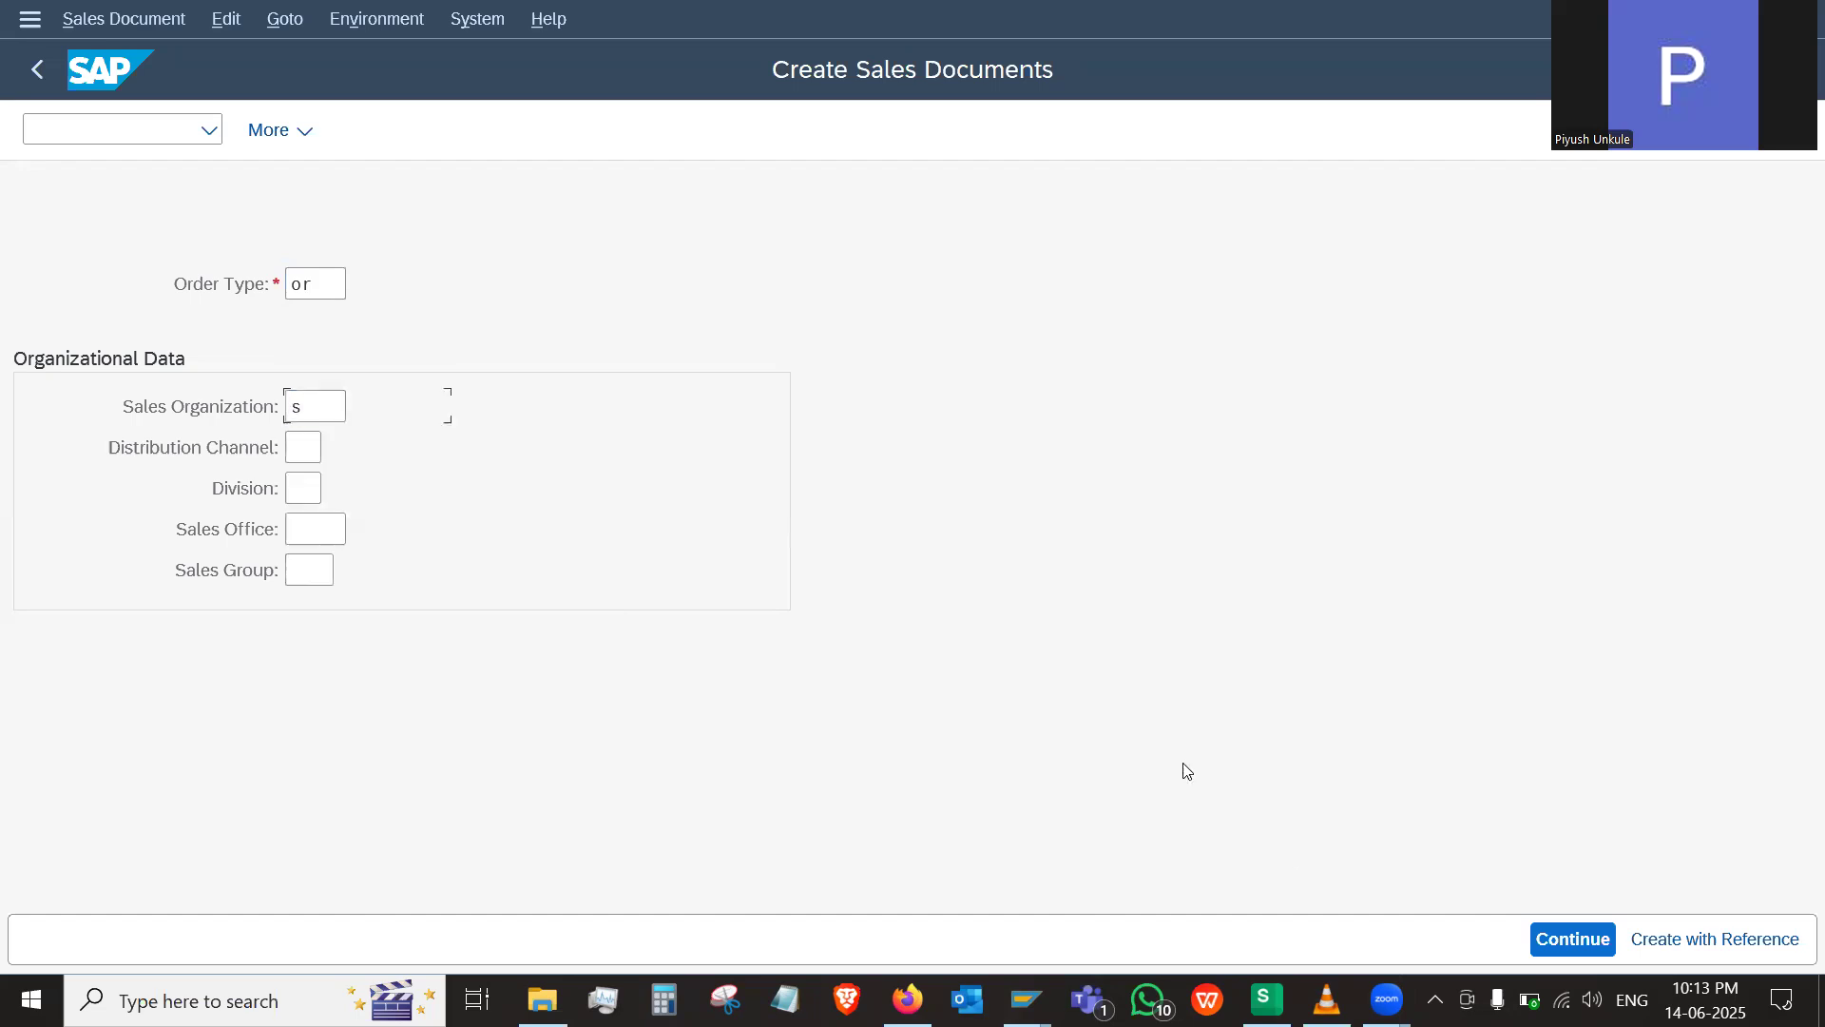
Look up the customer names on the Customer sheet in WPS Spreadsheets and return to the SAP sales document
{"action": "left_click", "coordinate": [1266, 999]}
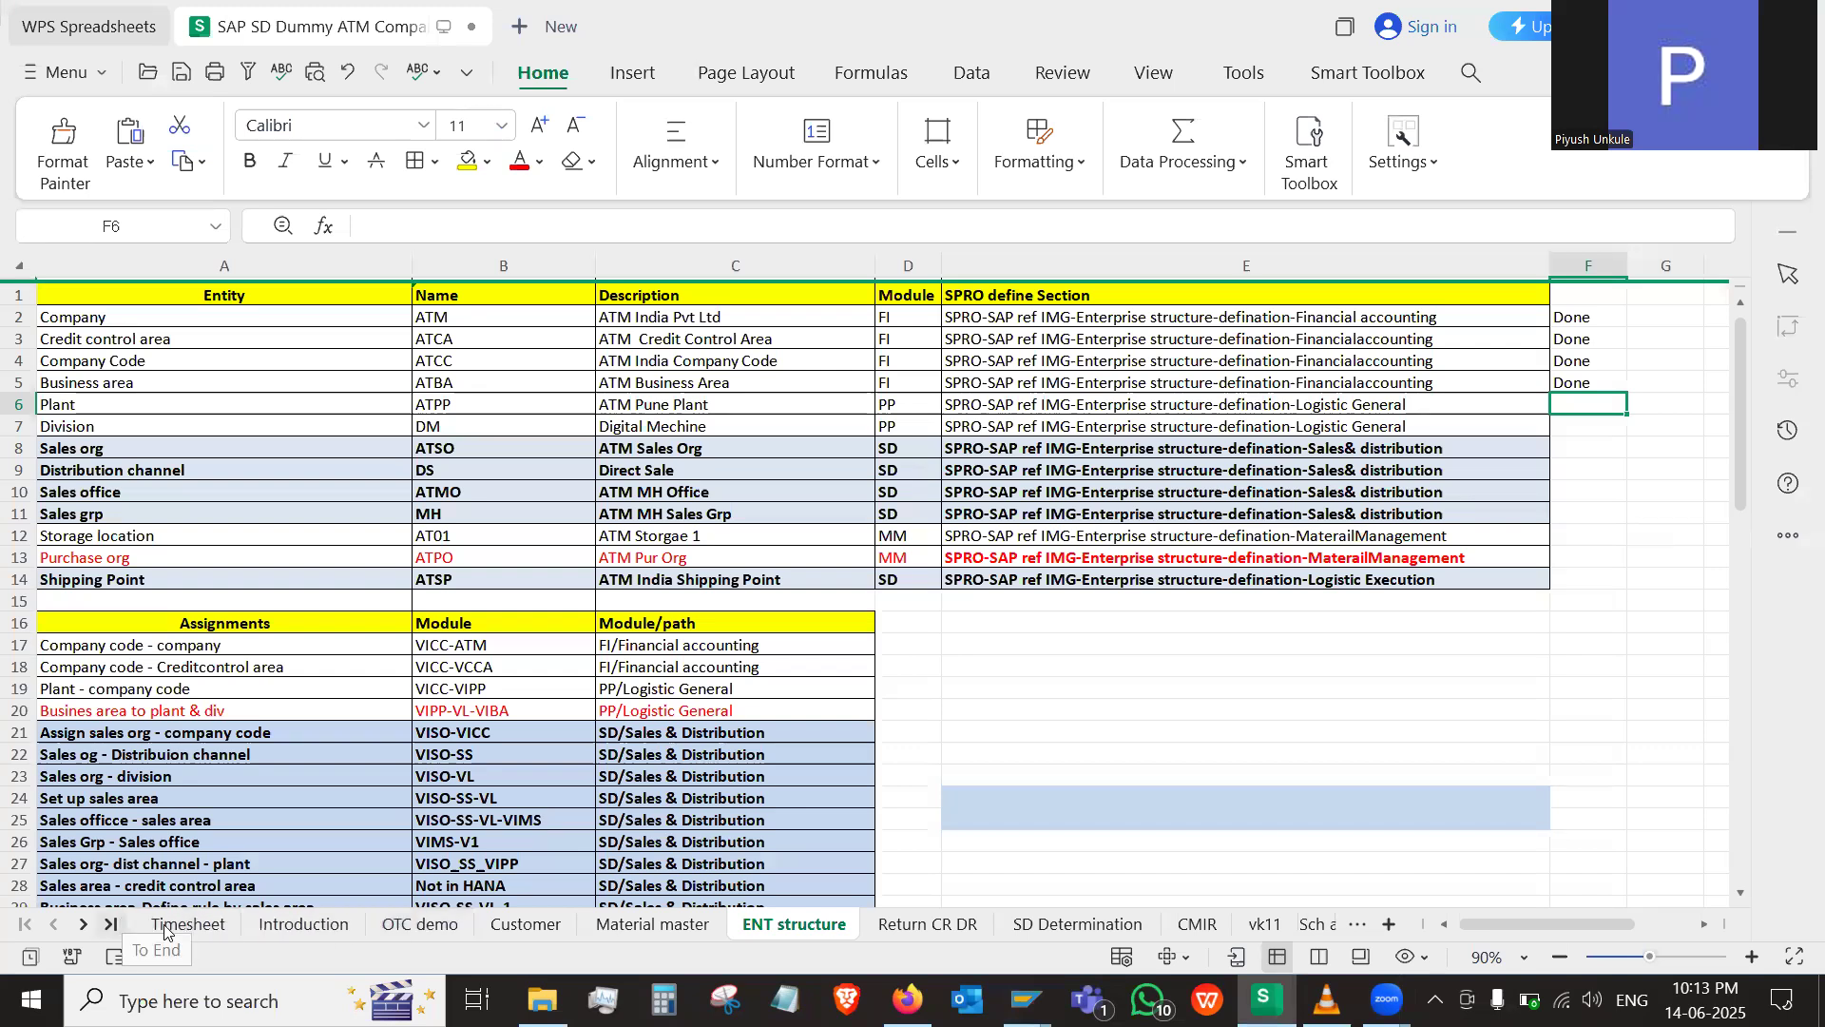
{"action": "left_click", "coordinate": [537, 920]}
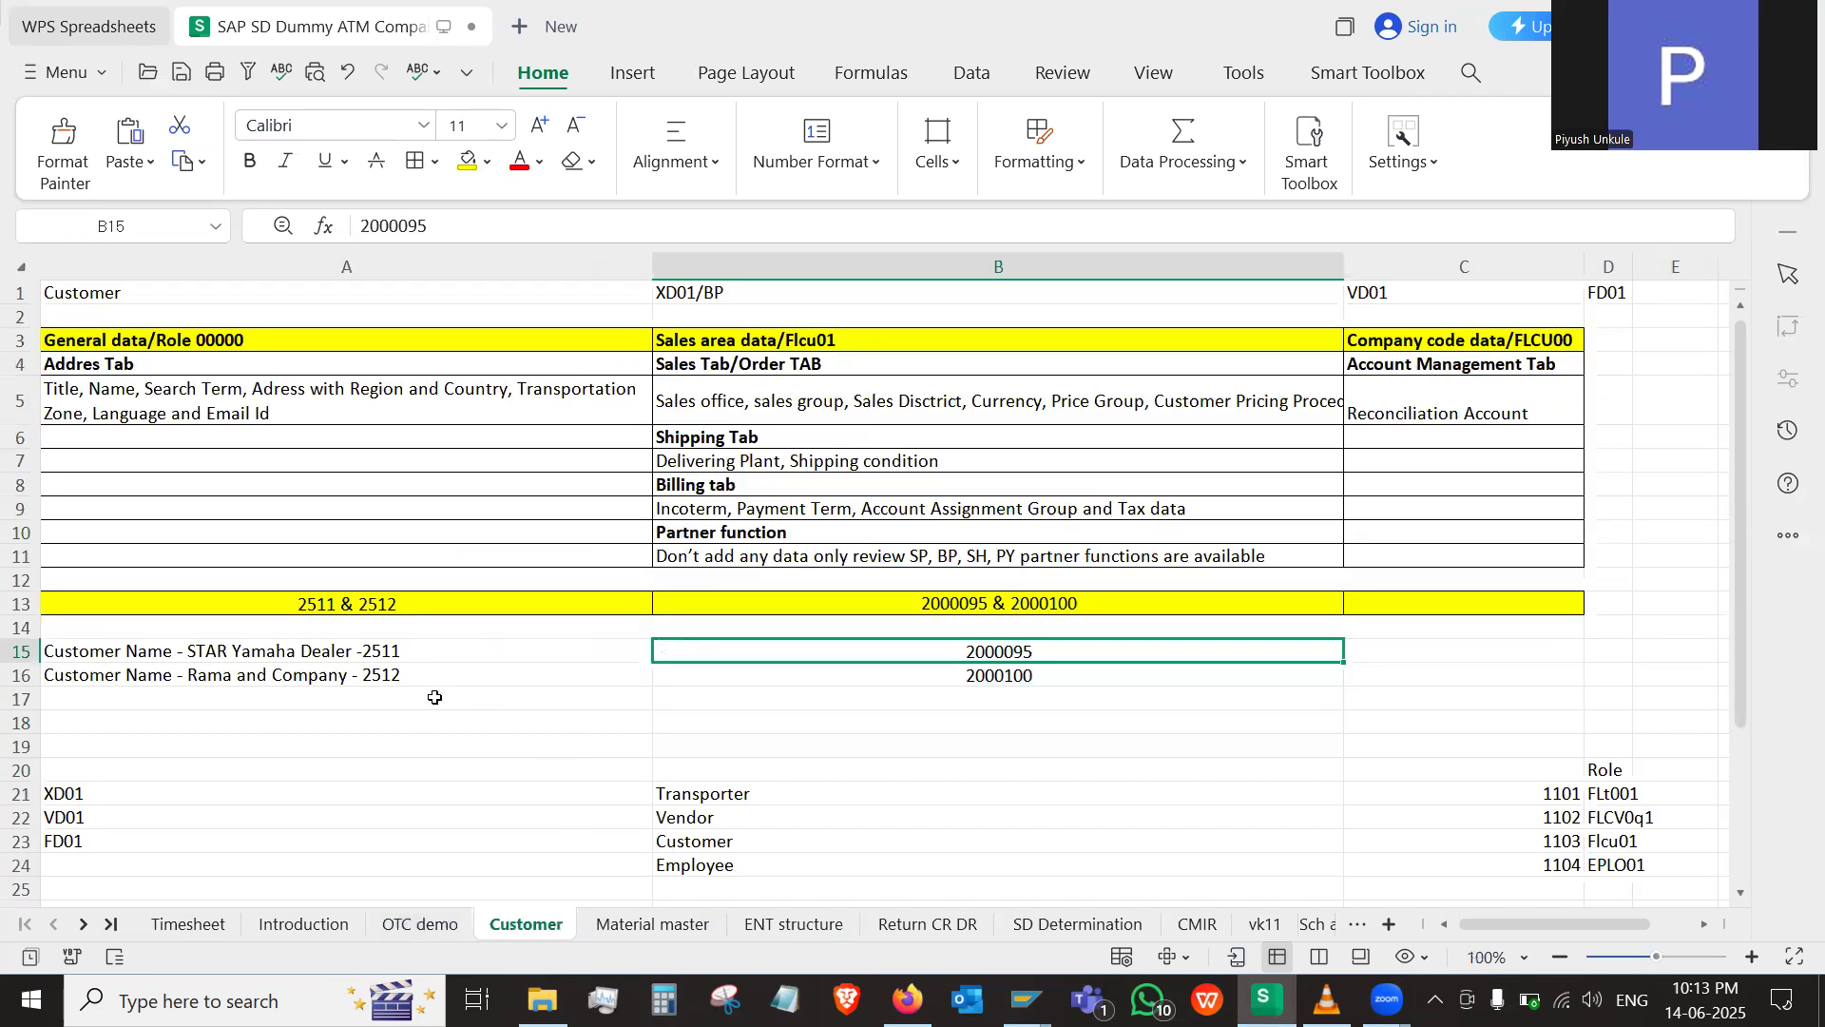
{"action": "key", "text": "alt+Tab"}
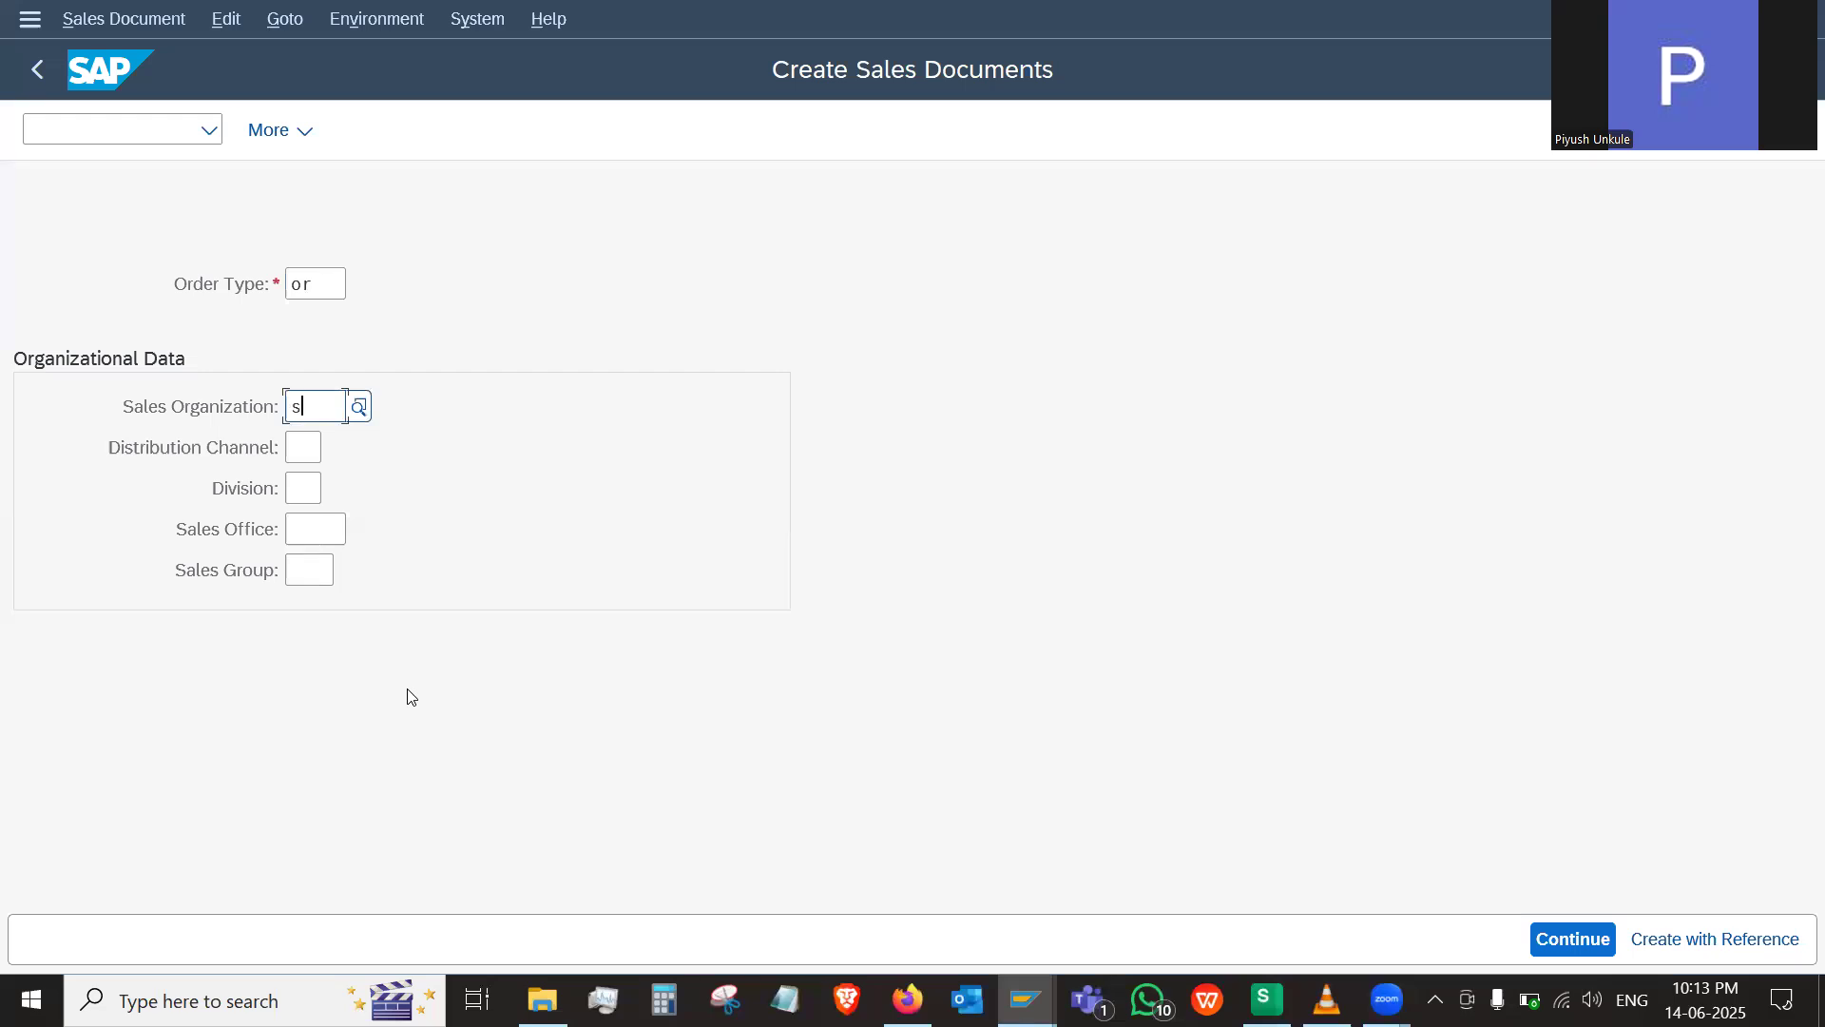
Try STAR as the sales organization and shorten the entry back to S
{"action": "key", "text": "alt+s"}
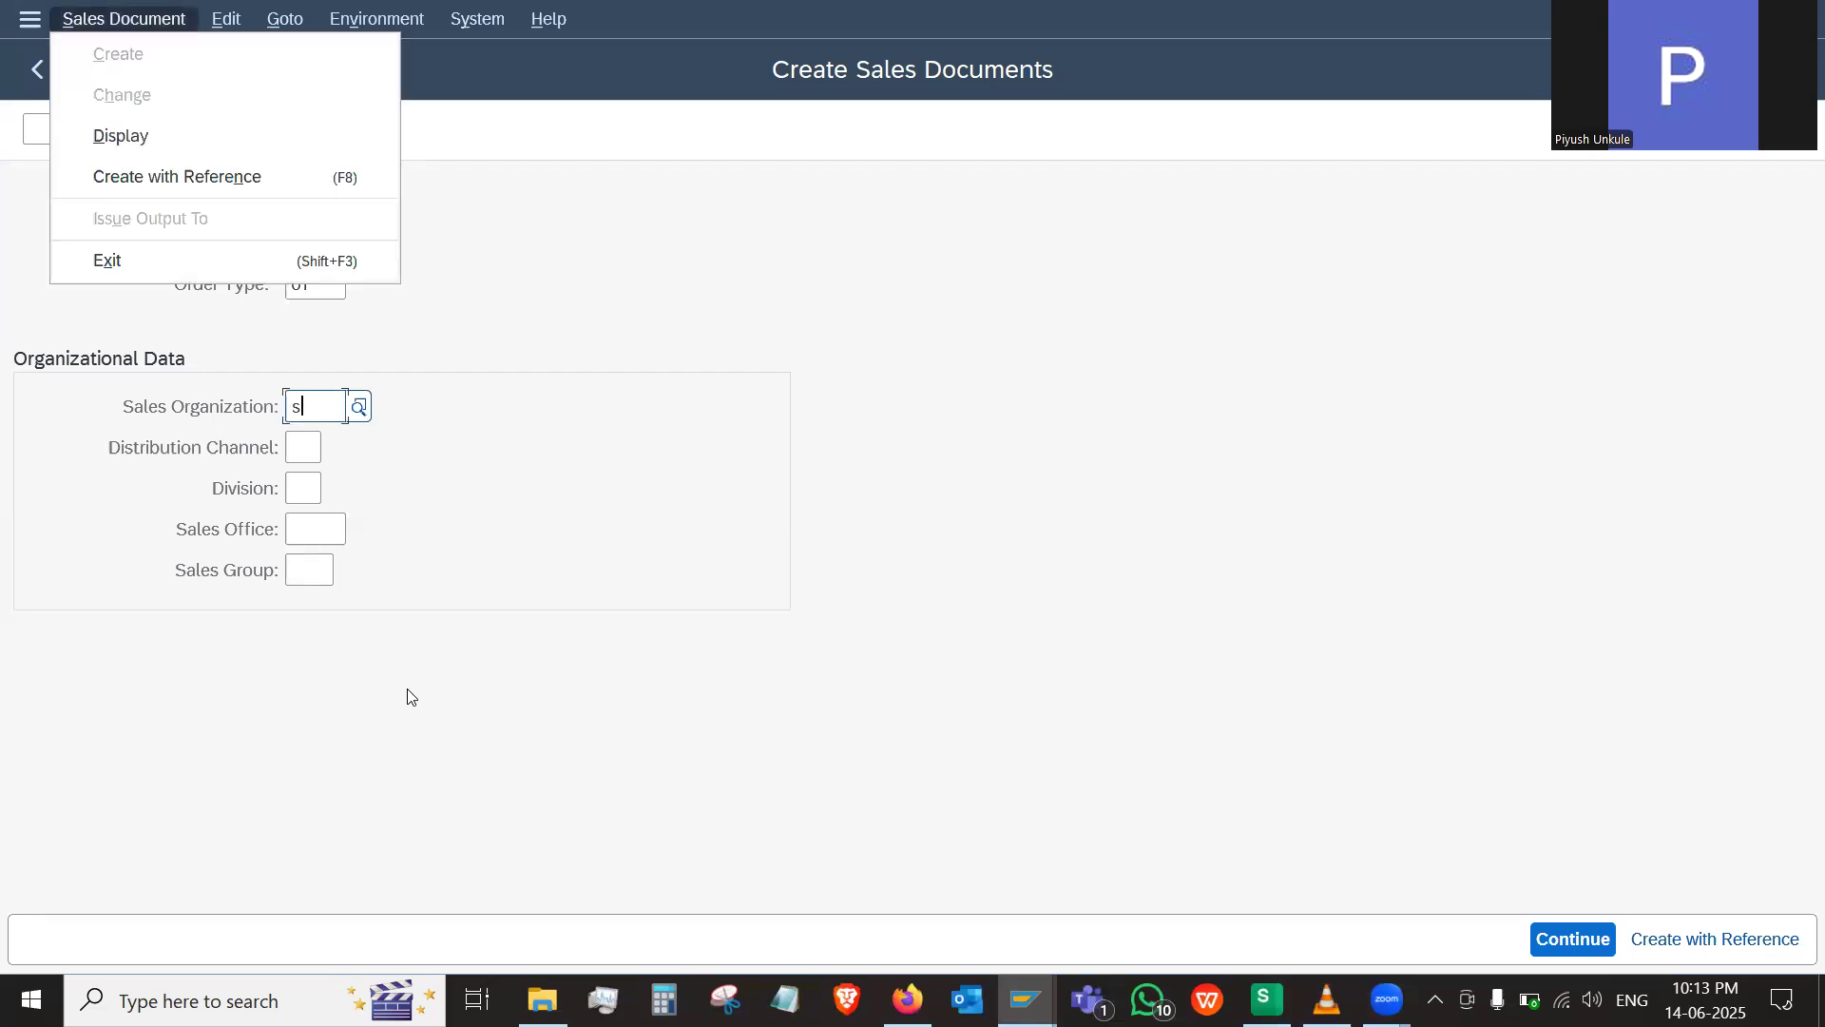
{"action": "left_click", "coordinate": [338, 426]}
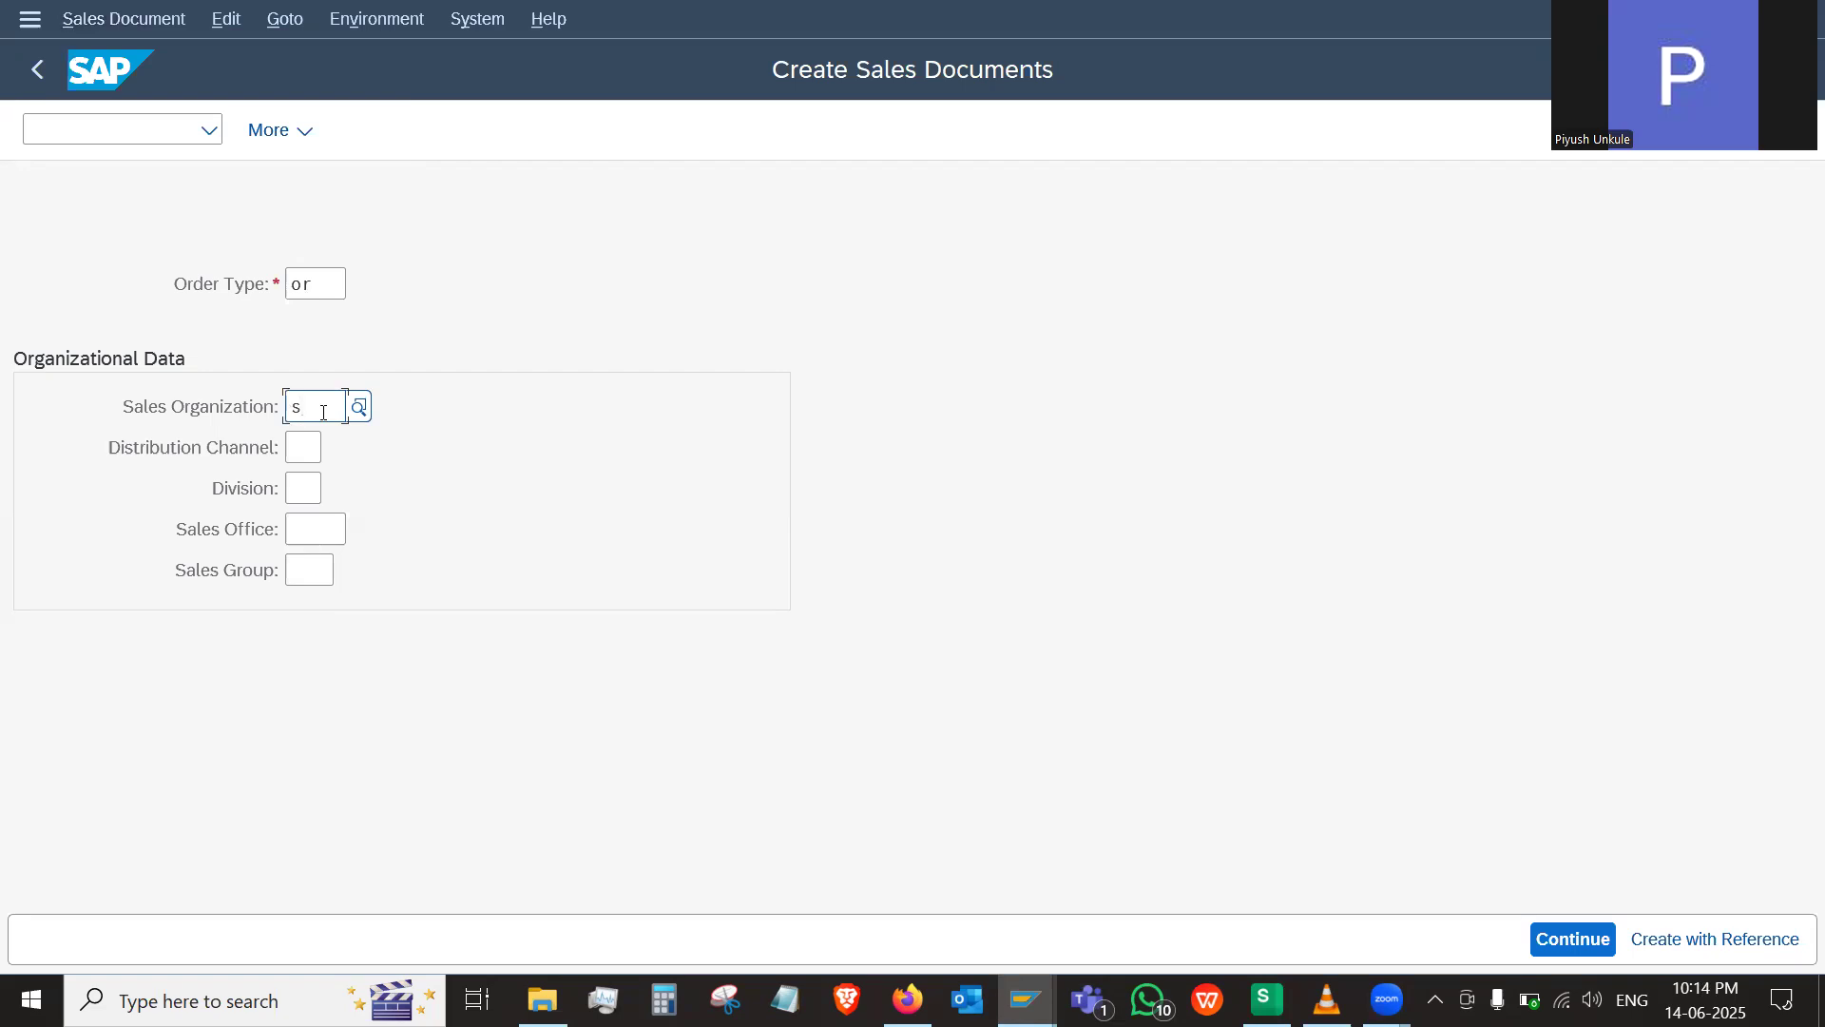
{"action": "type", "text": "tar"}
{"action": "key", "text": "Return"}
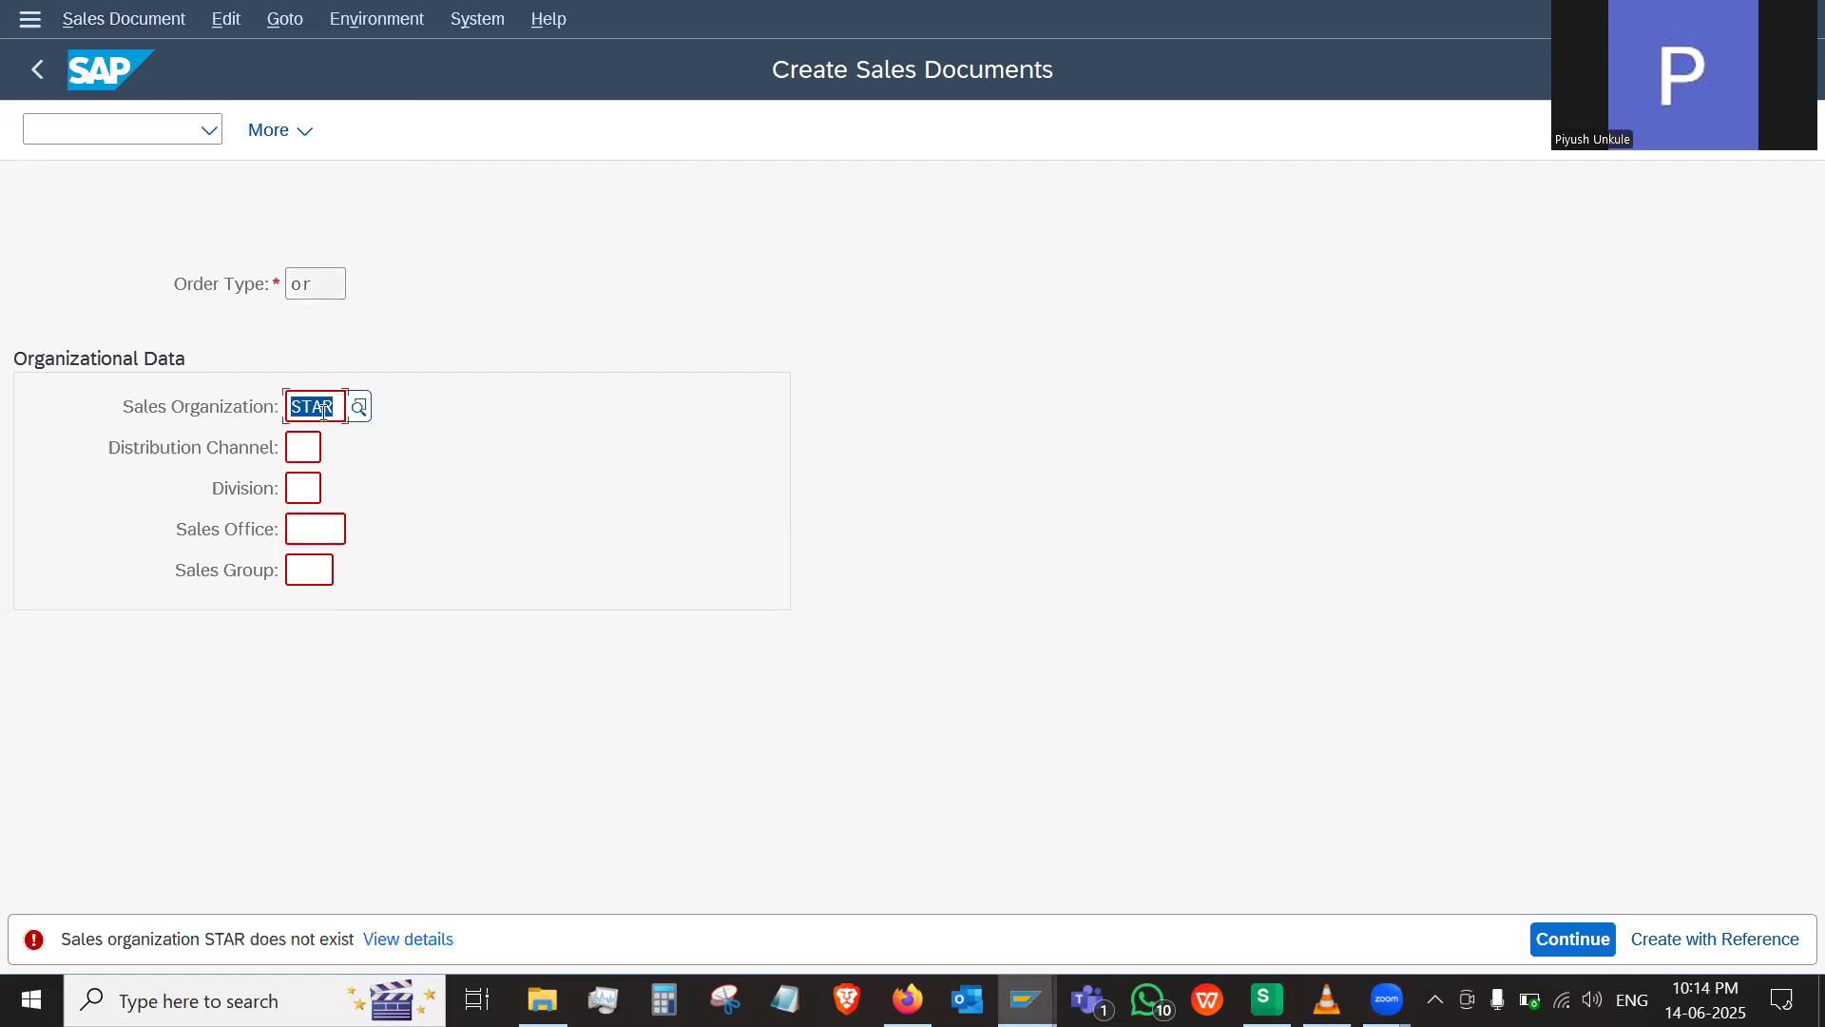
{"action": "left_click", "coordinate": [335, 409]}
{"action": "key", "text": "BackSpace"}
{"action": "key", "text": "BackSpace"}
{"action": "key", "text": "BackSpace"}
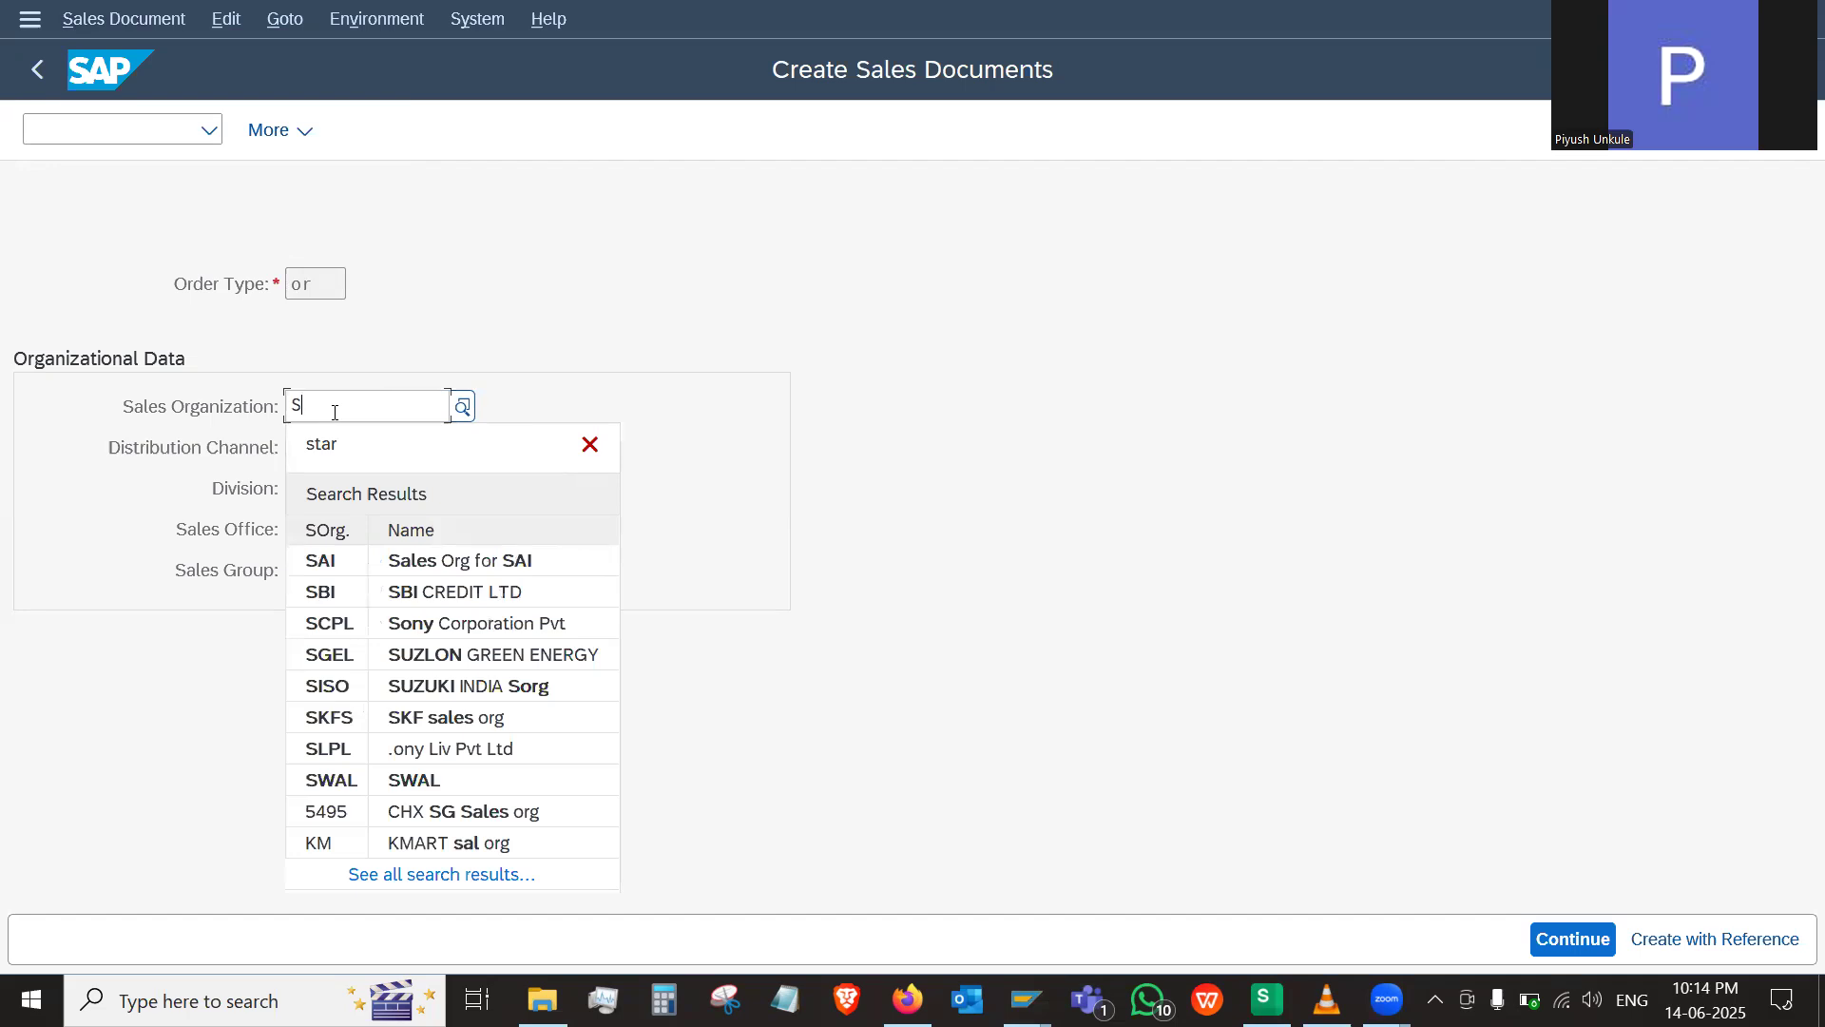
{"action": "left_click", "coordinate": [777, 586]}
Recheck the STAR Yamaha Dealer entry on the WPS Customer sheet against the sales document's organizational data in SAP
{"action": "key", "text": "alt+Tab"}
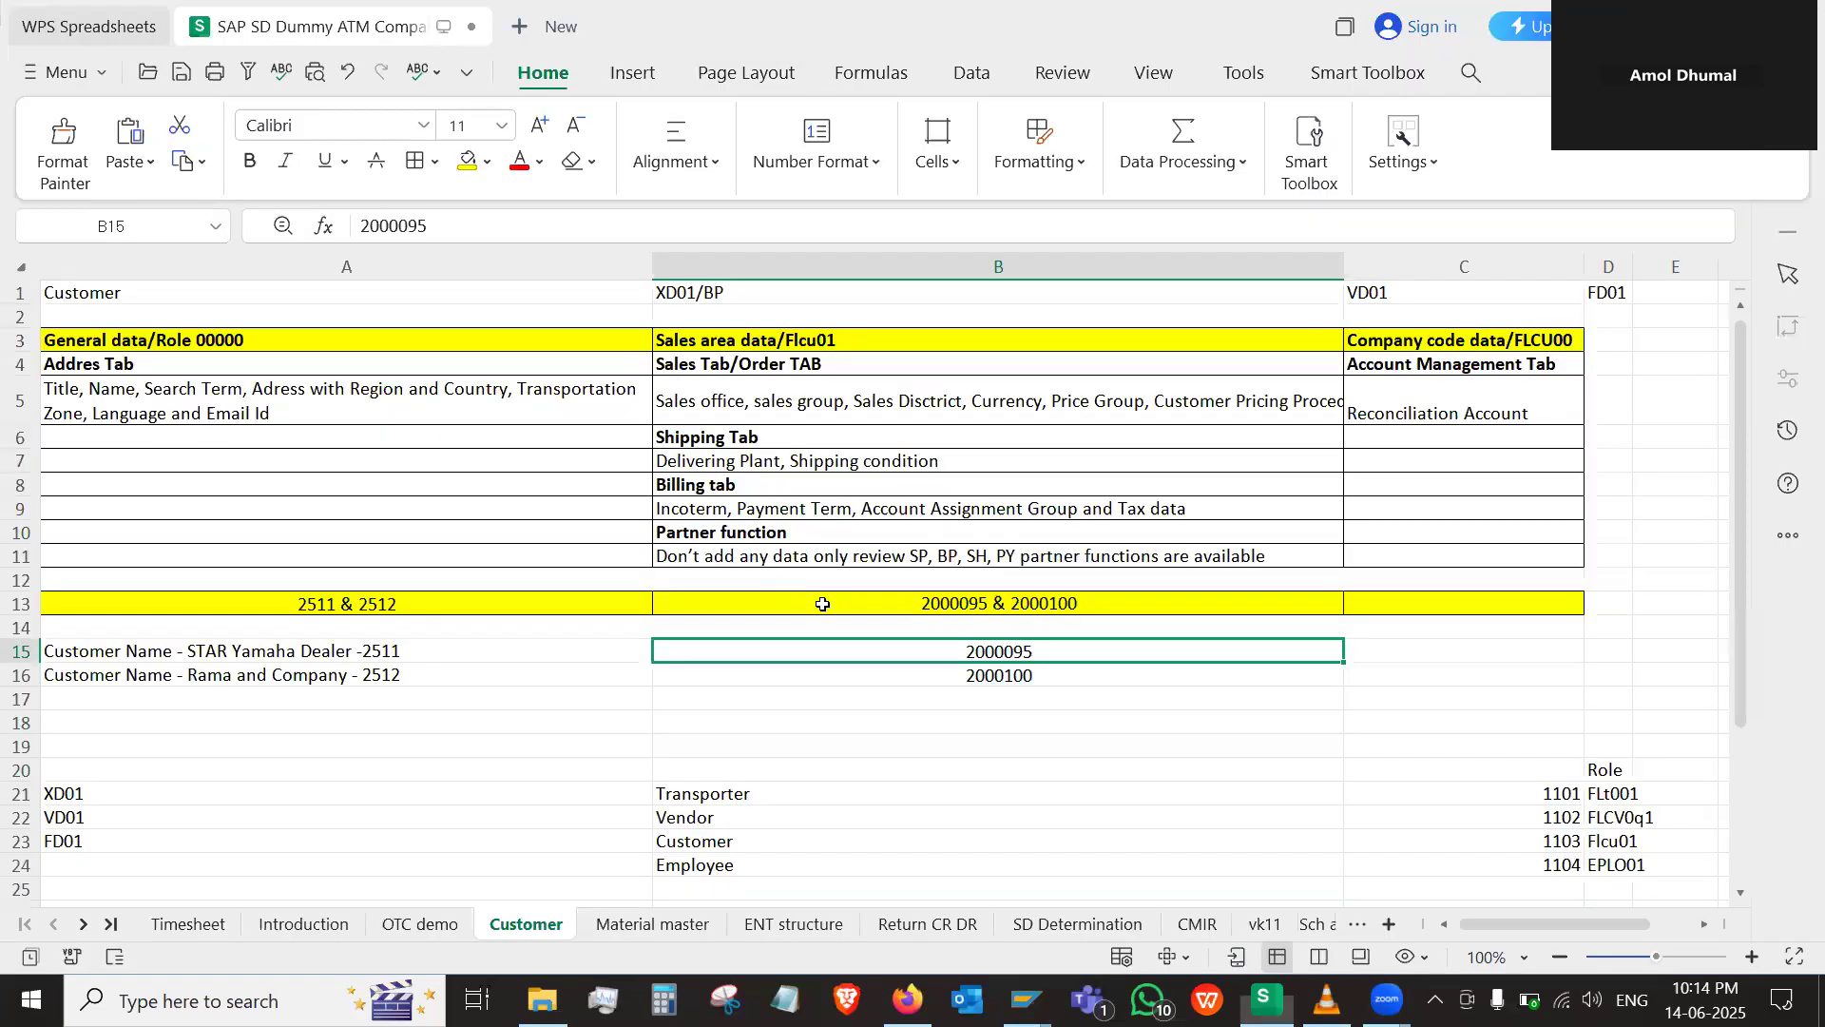
{"action": "left_click", "coordinate": [371, 654]}
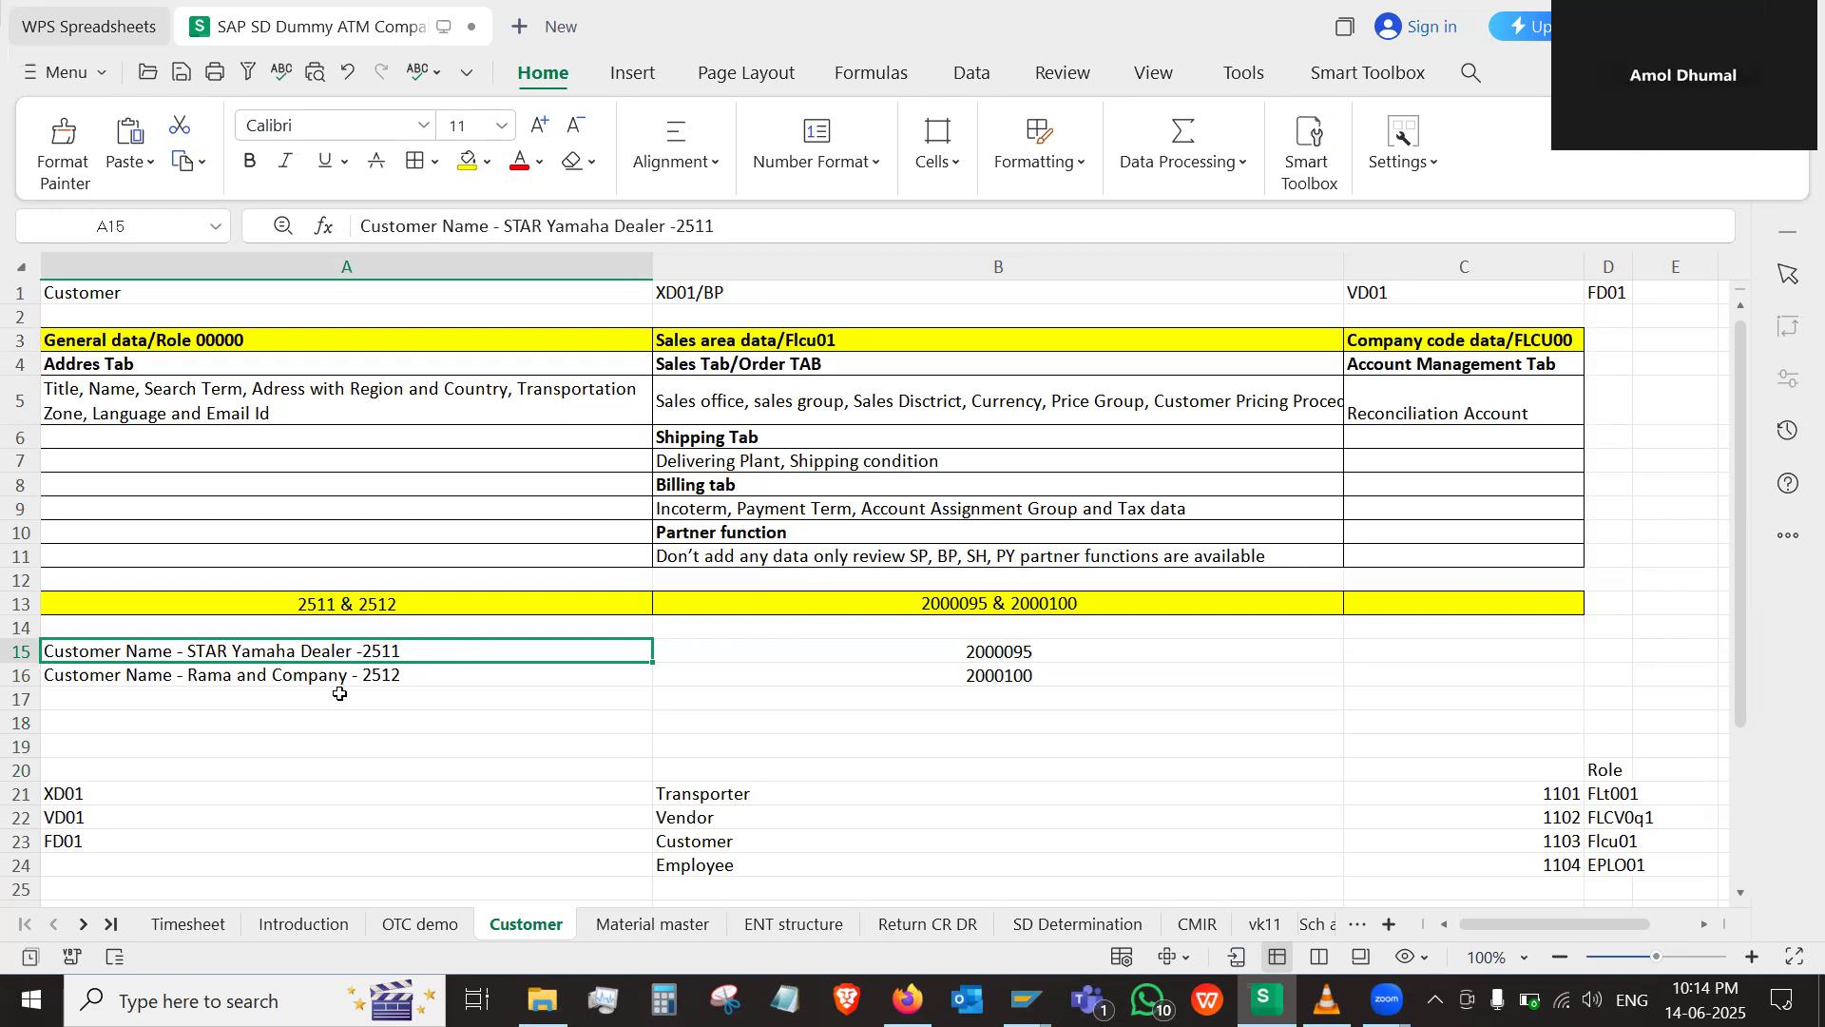
{"action": "key", "text": "alt+Tab"}
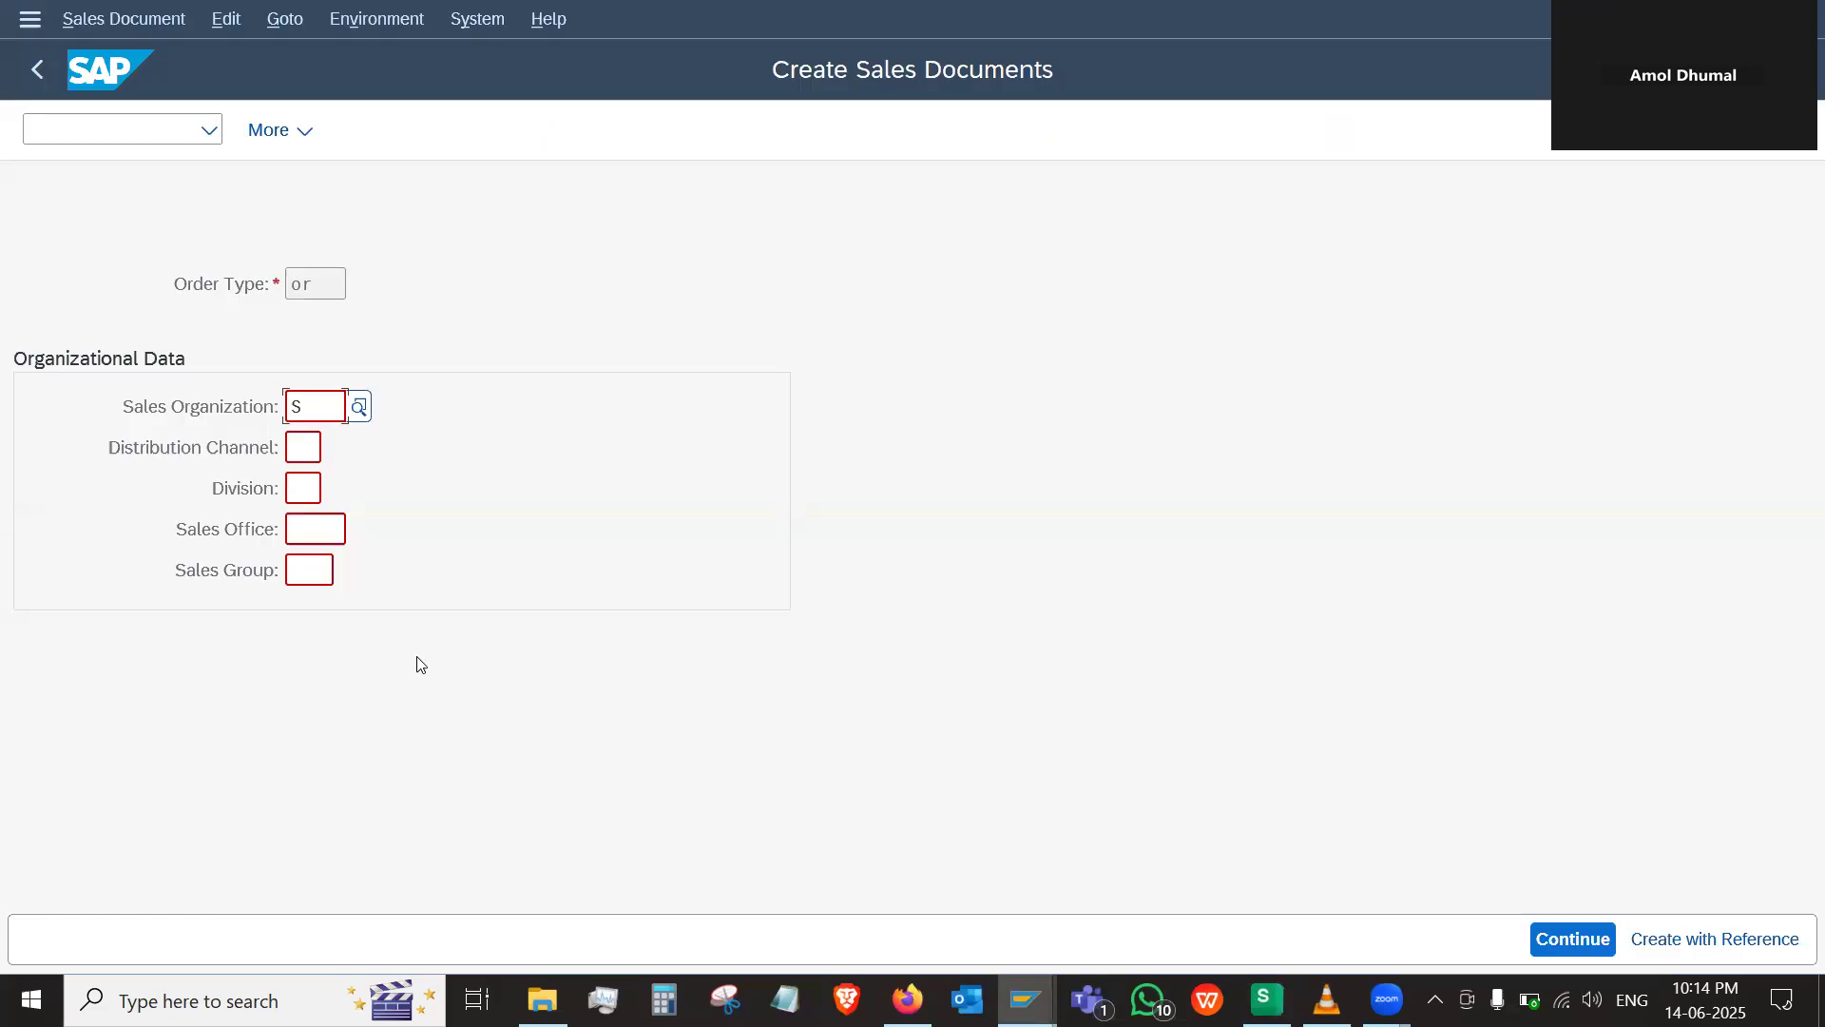
{"action": "key", "text": "alt+Tab"}
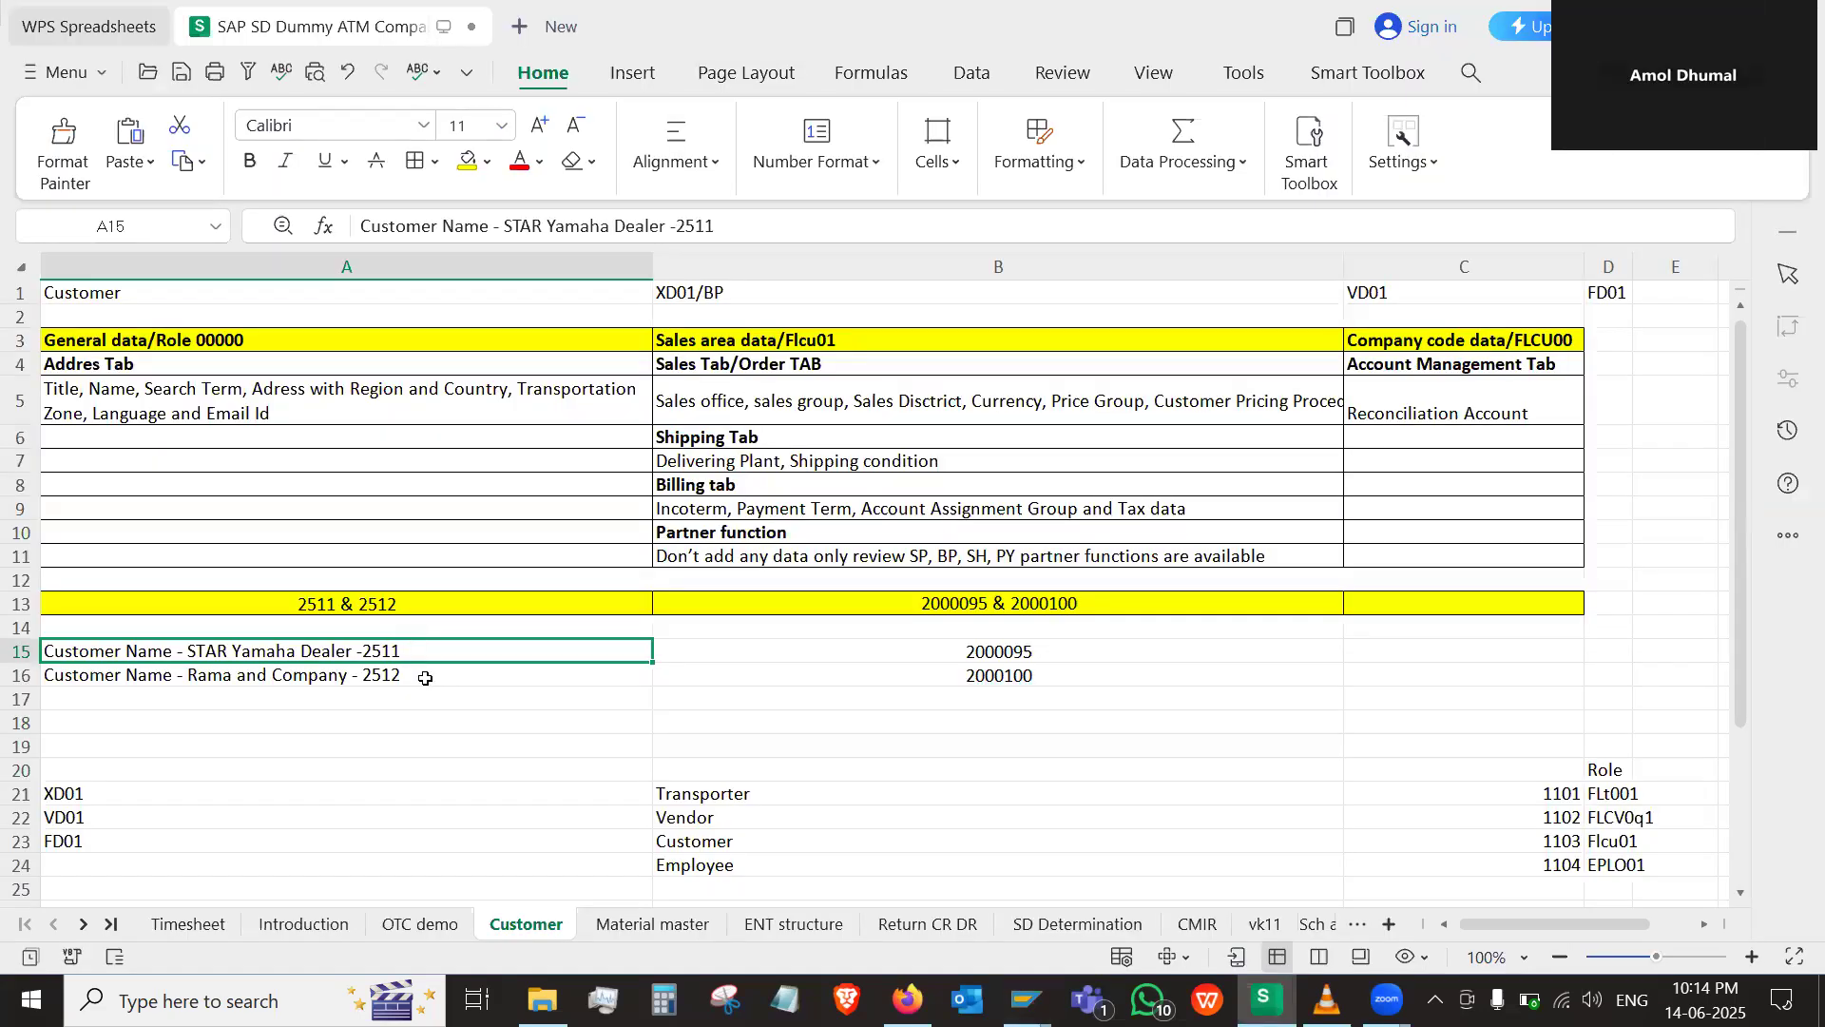
{"action": "key", "text": "alt+Tab"}
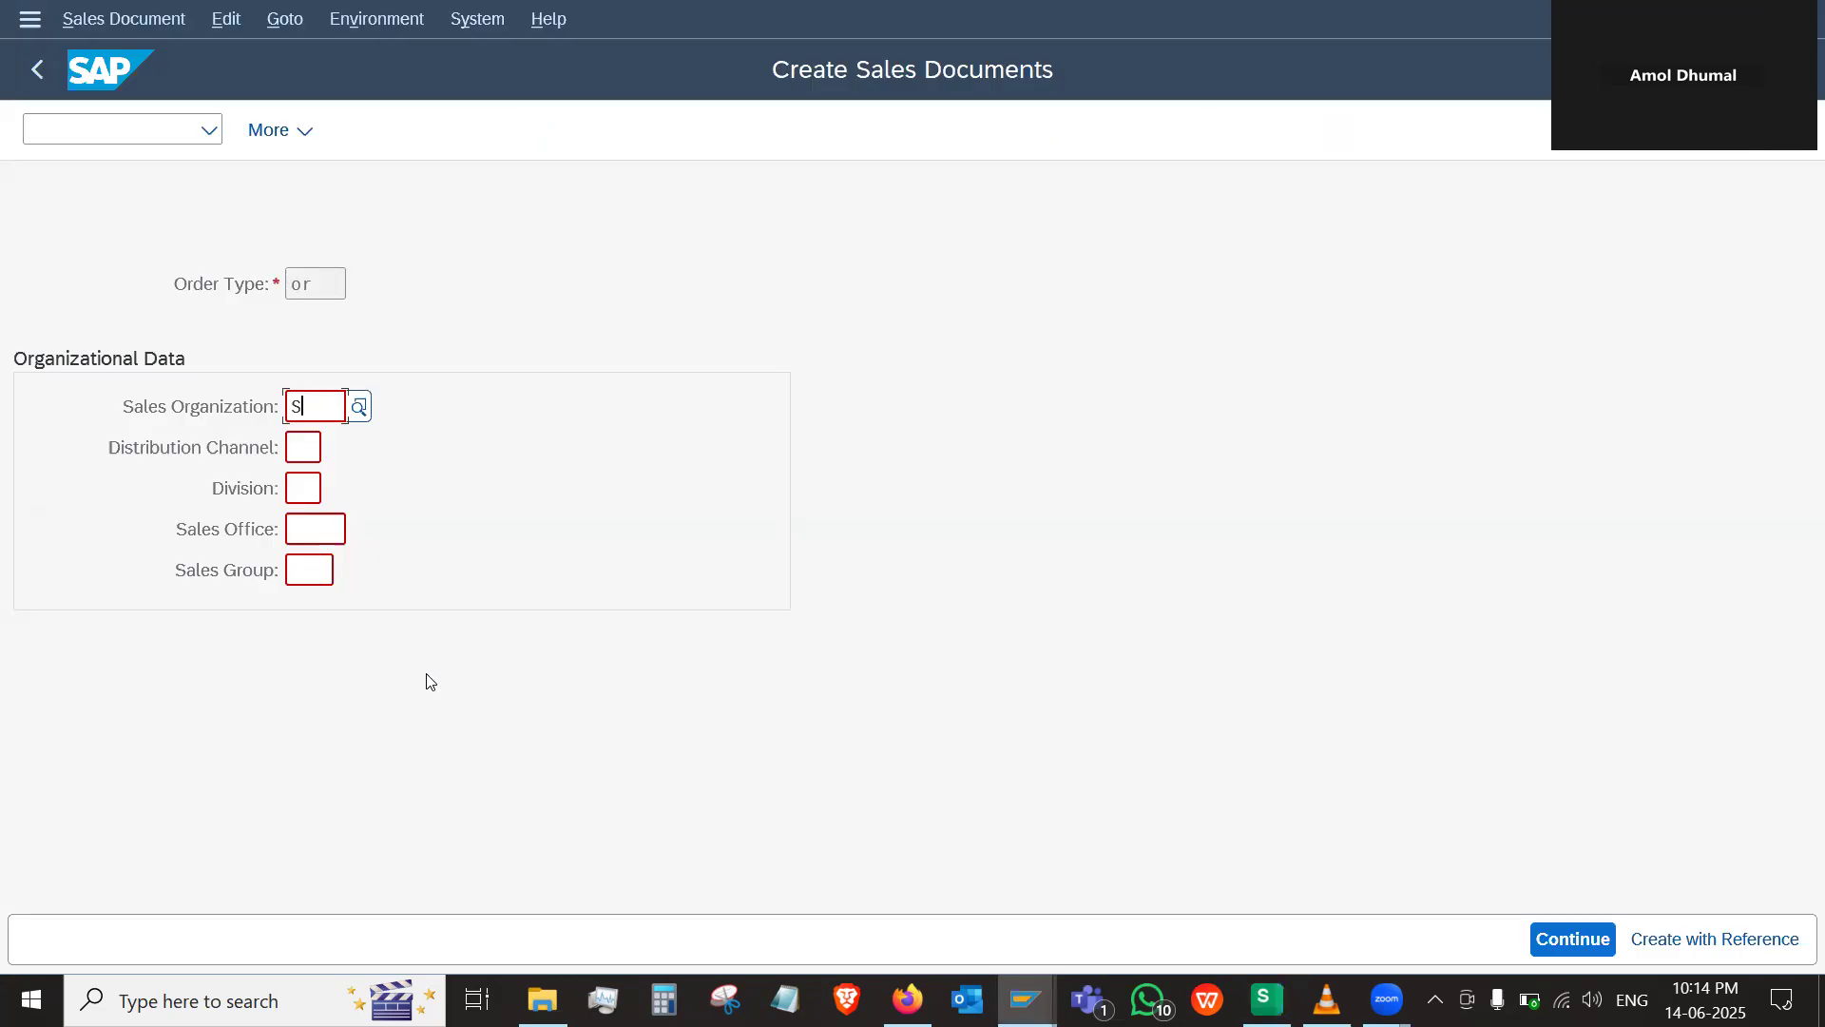
Set the sales organization to YCSO and the distribution channel to YD
{"action": "key", "text": "BackSpace"}
{"action": "type", "text": "y"}
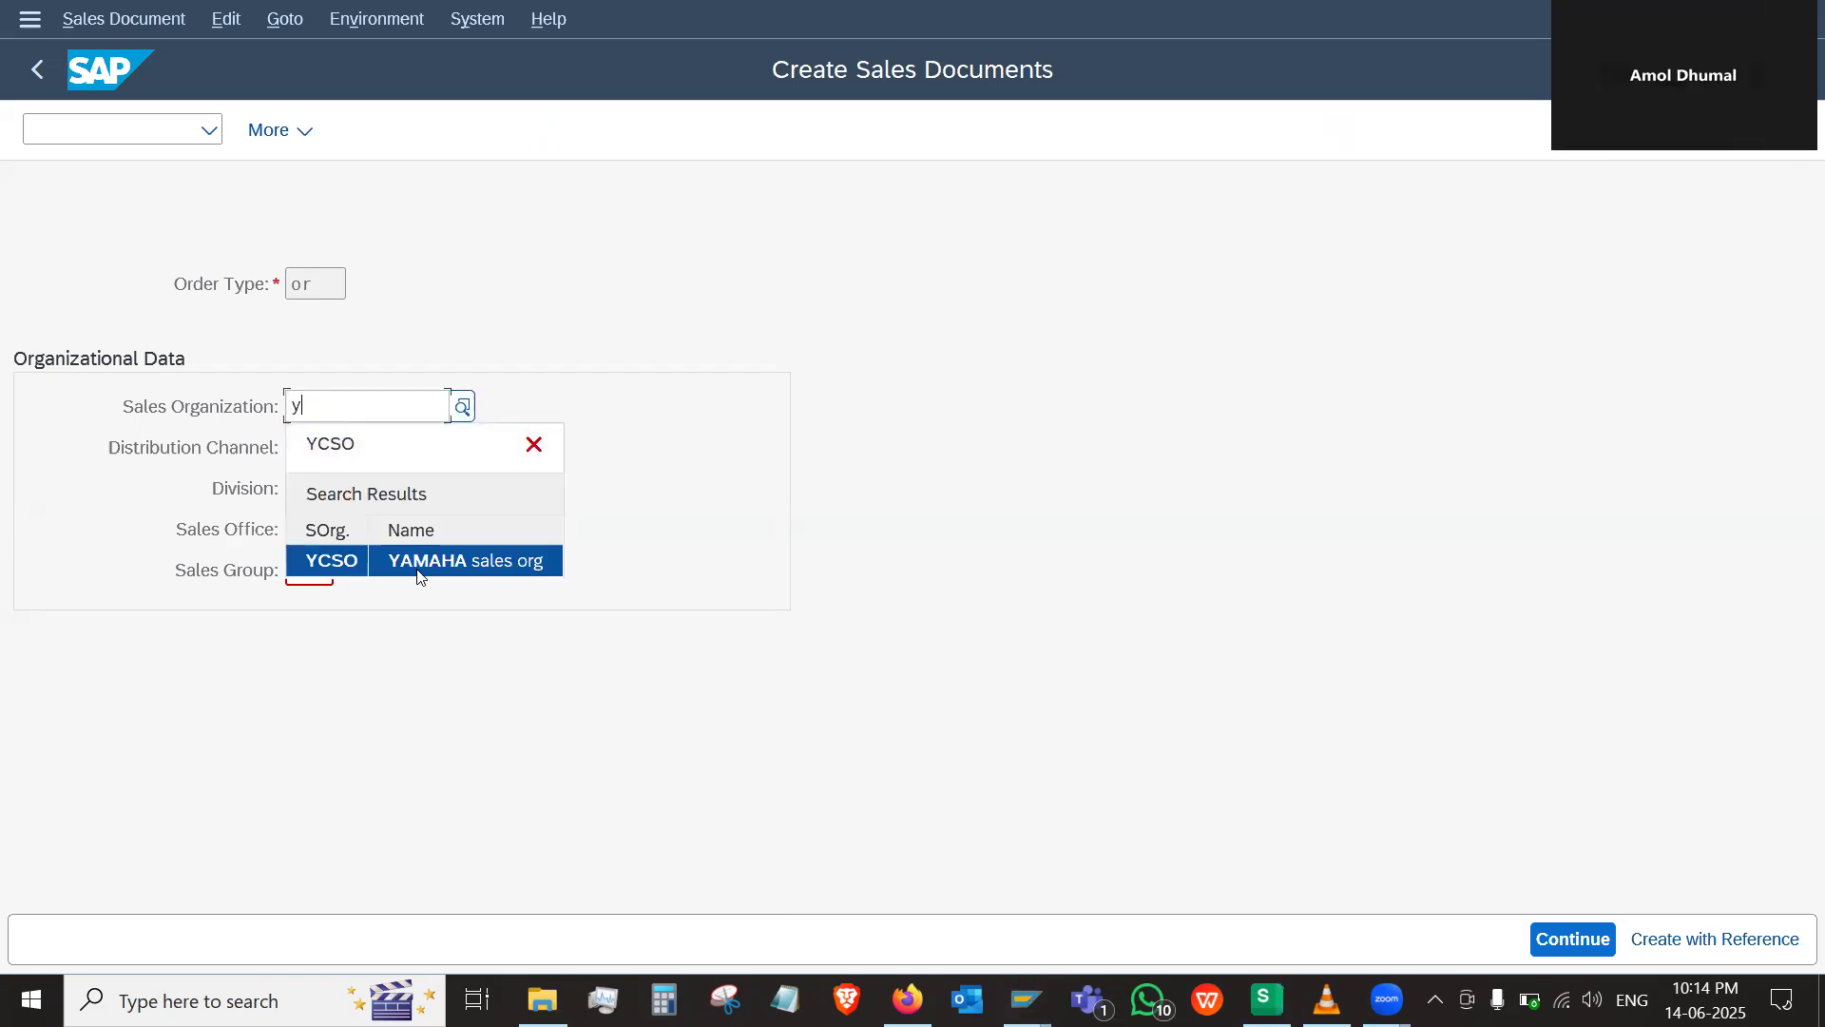
{"action": "left_click", "coordinate": [416, 564]}
{"action": "left_click", "coordinate": [300, 447]}
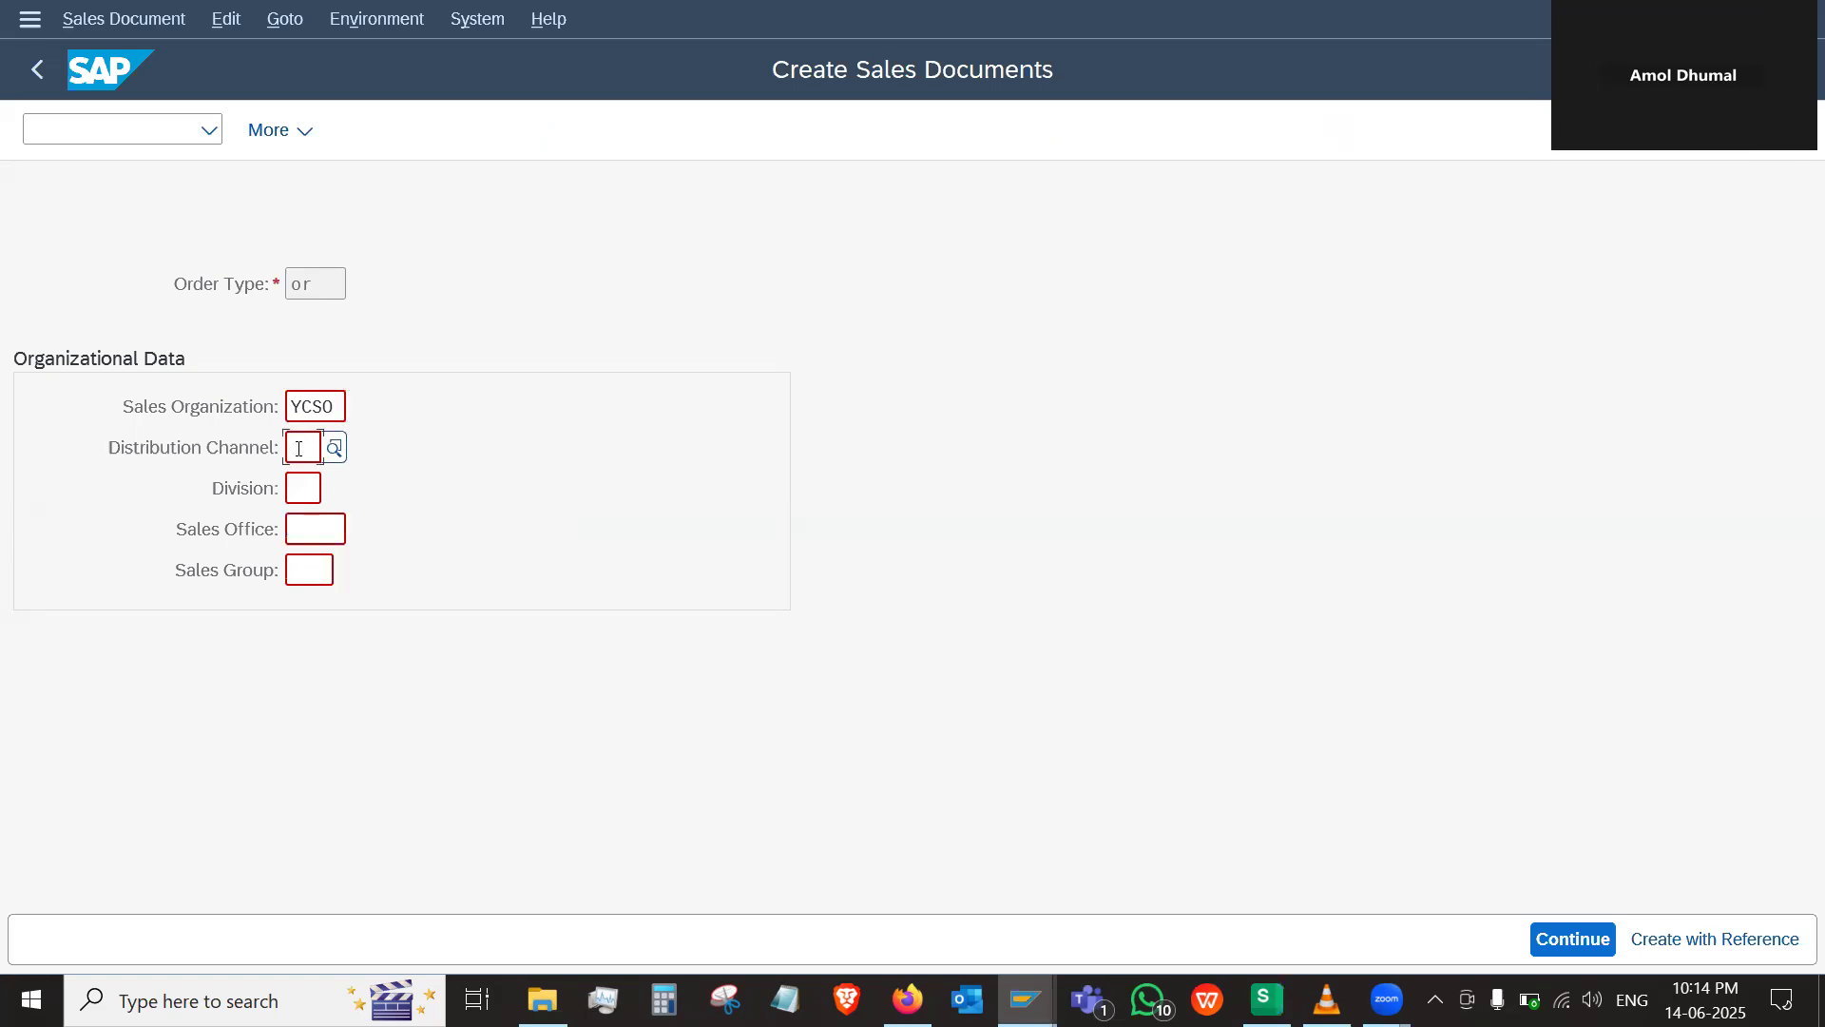
{"action": "type", "text": "y"}
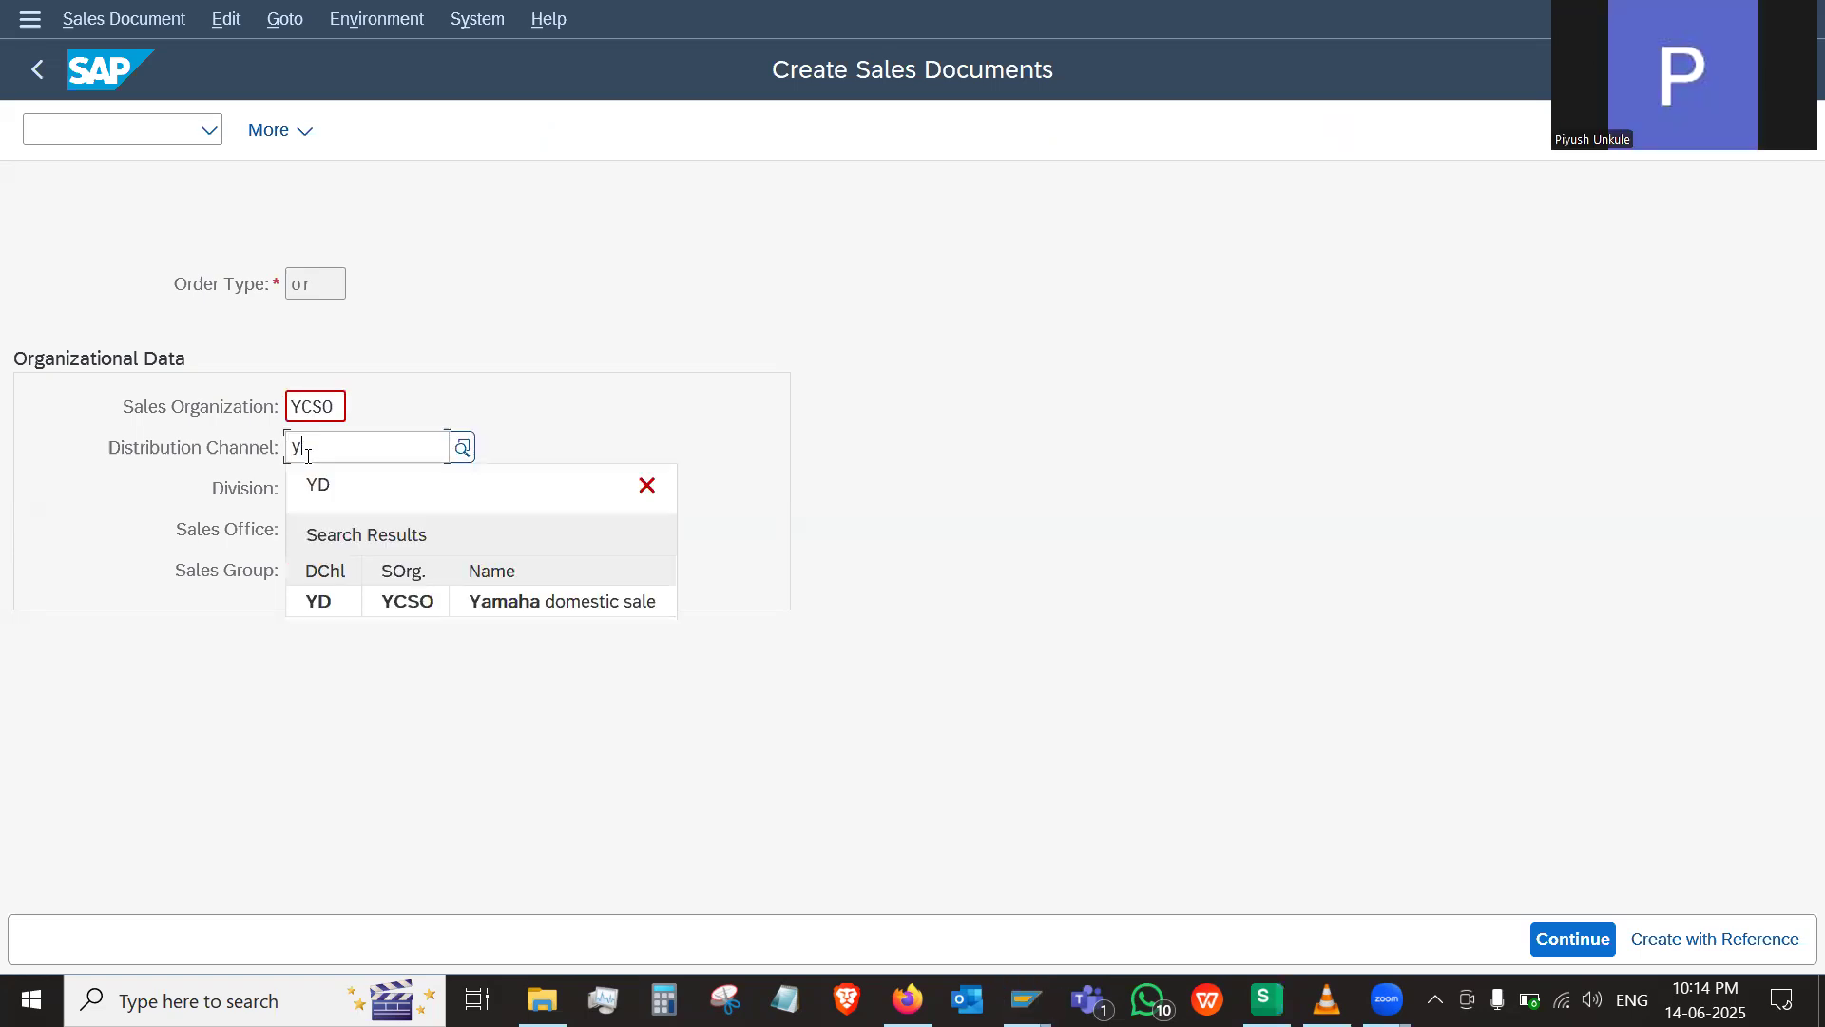
{"action": "left_click", "coordinate": [513, 600]}
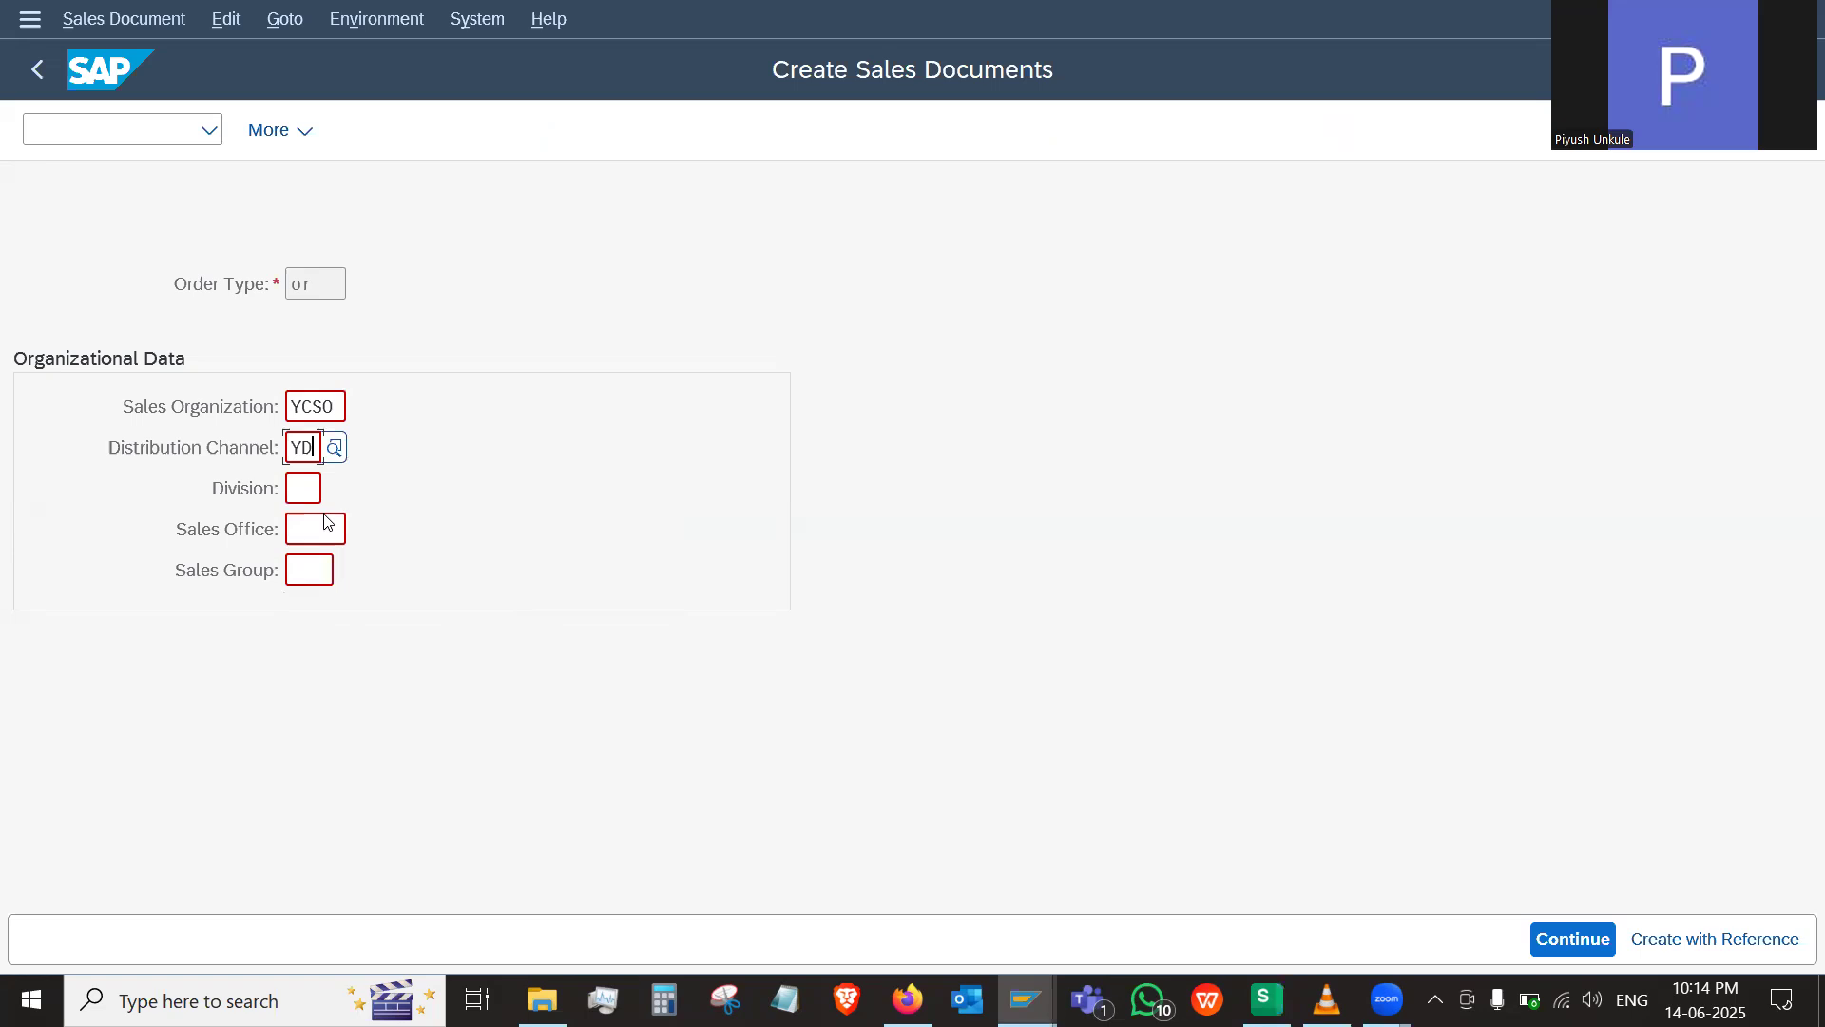
Set the division to YS and the sales office to YMSO
{"action": "left_click", "coordinate": [302, 487]}
{"action": "type", "text": "y"}
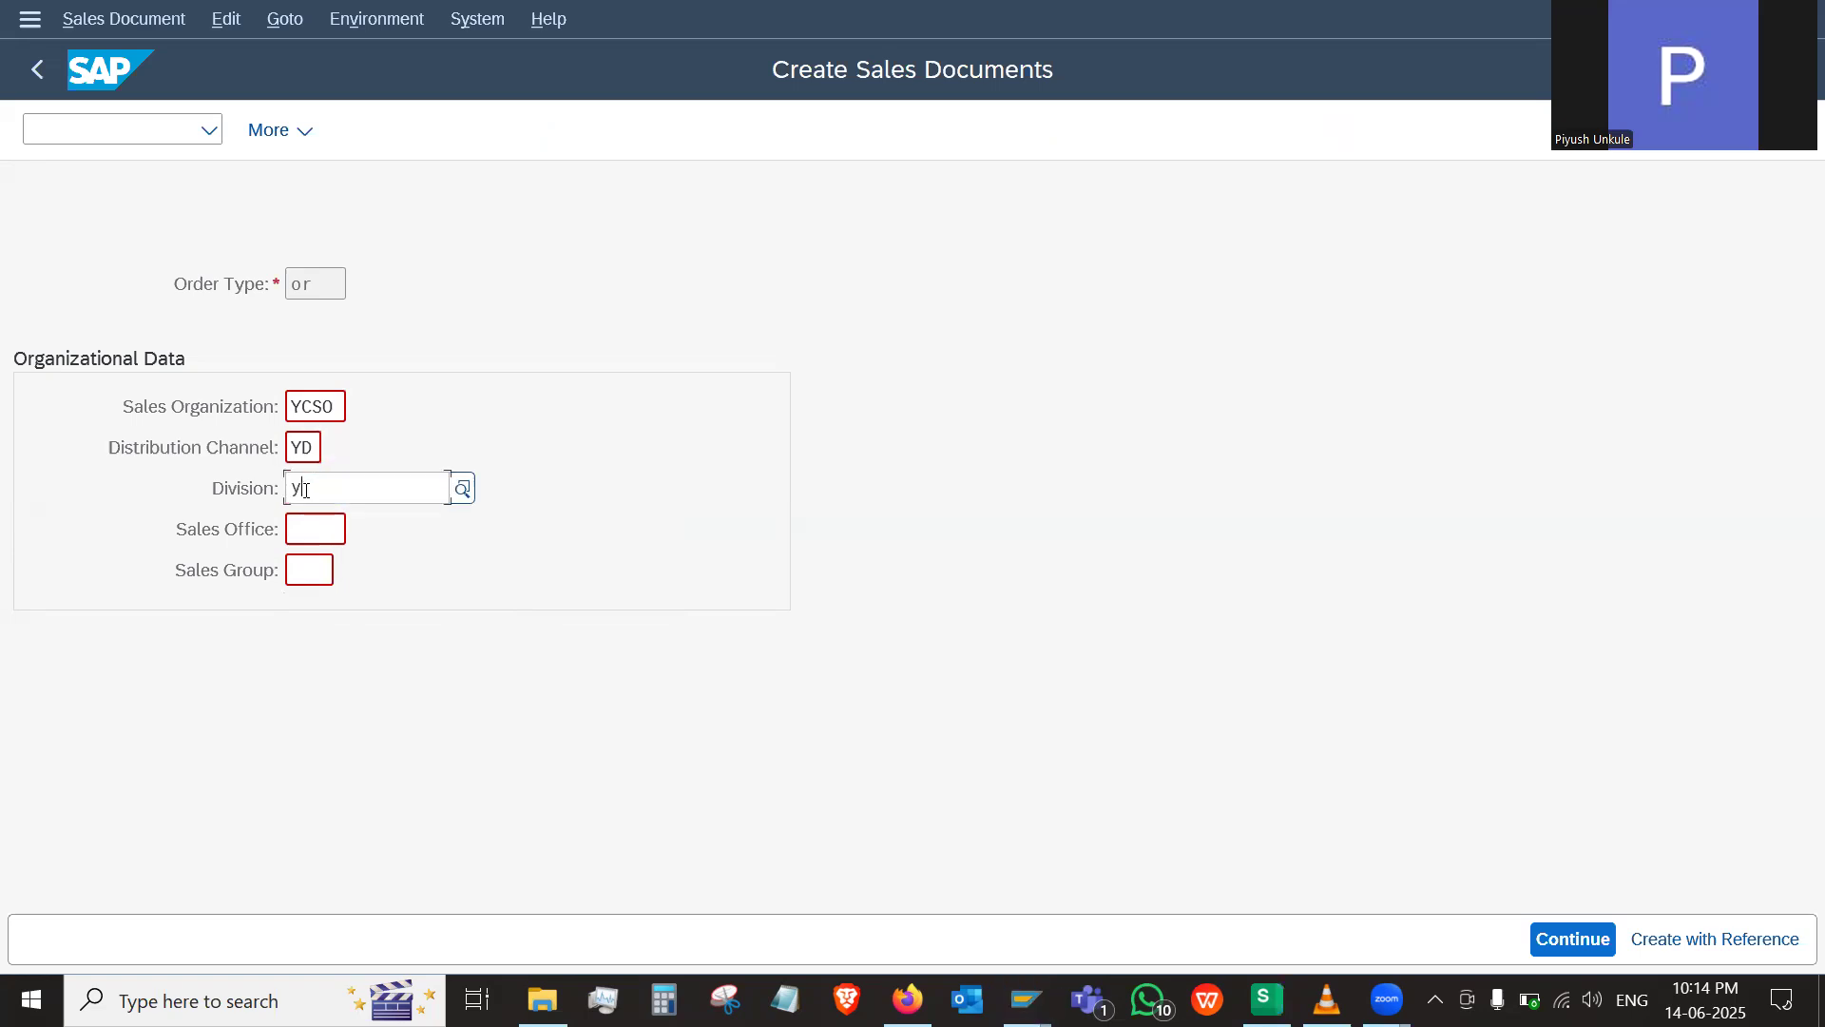
{"action": "left_click", "coordinate": [518, 689]}
{"action": "left_click", "coordinate": [321, 530]}
{"action": "type", "text": "y"}
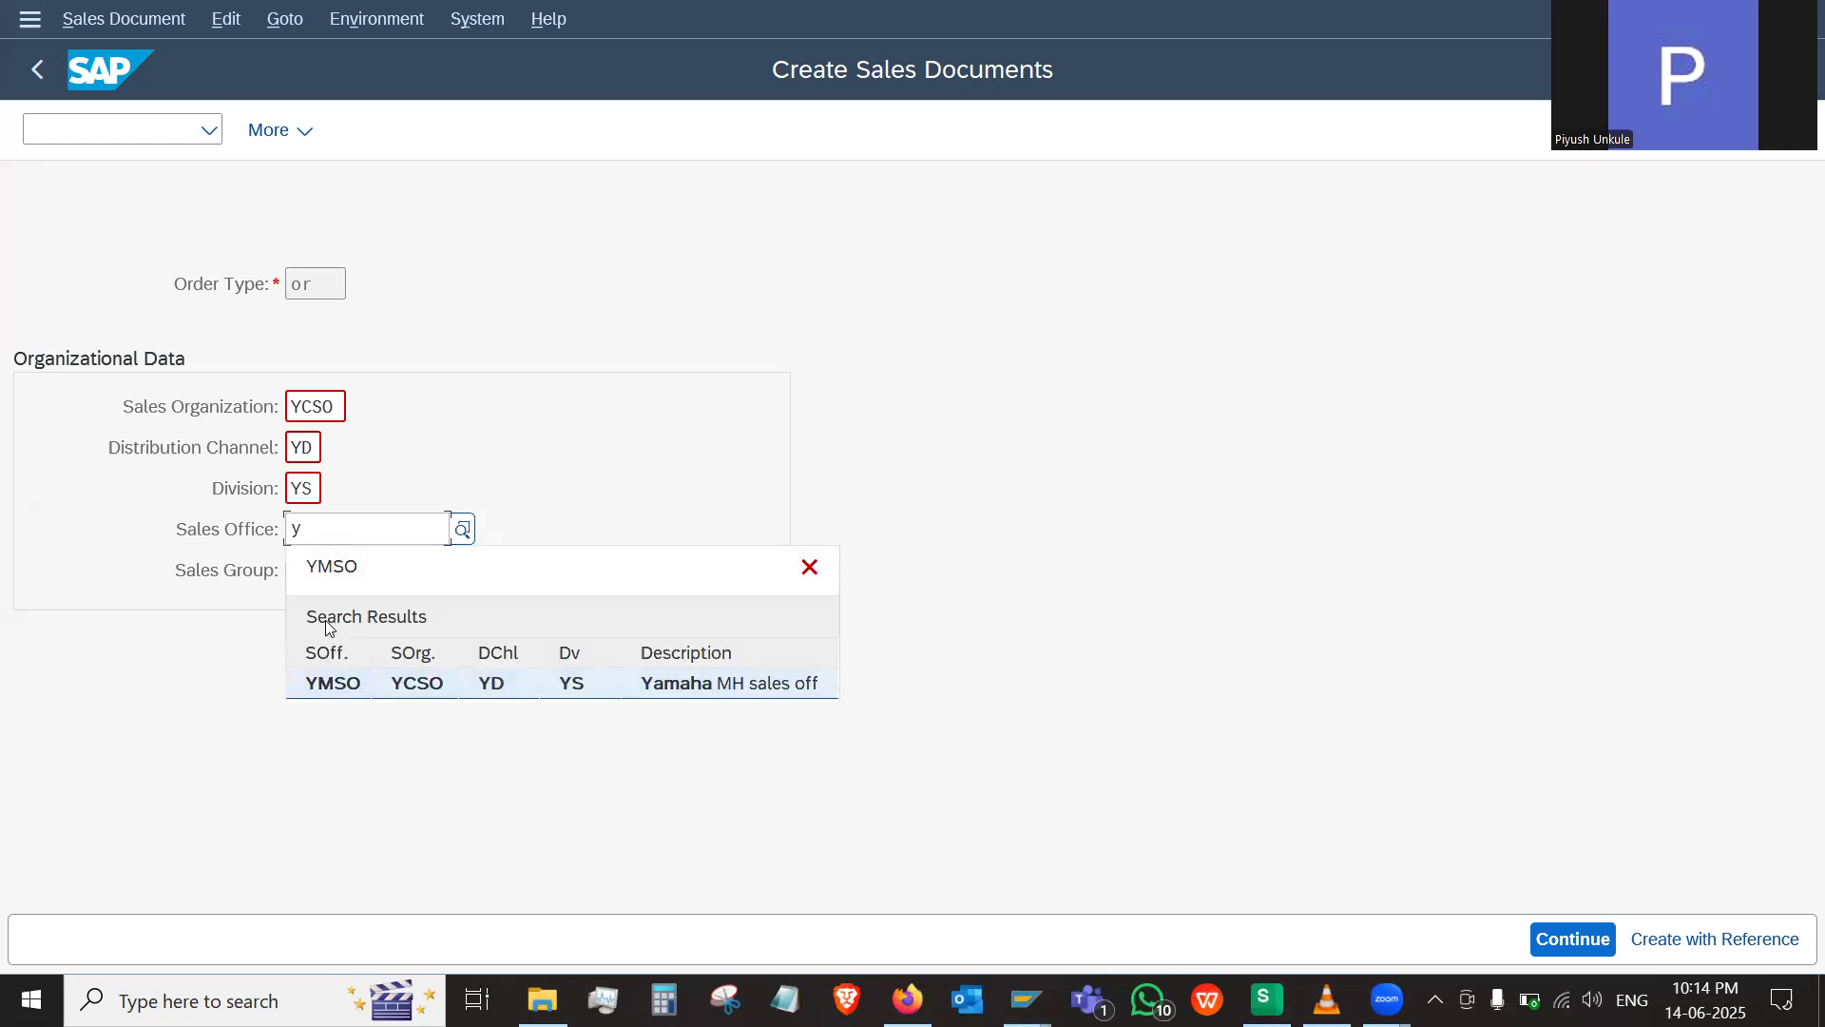
{"action": "left_click", "coordinate": [362, 684]}
Set the sales group to YSM and proceed to the standard order overview
{"action": "left_click", "coordinate": [304, 575]}
{"action": "type", "text": "y"}
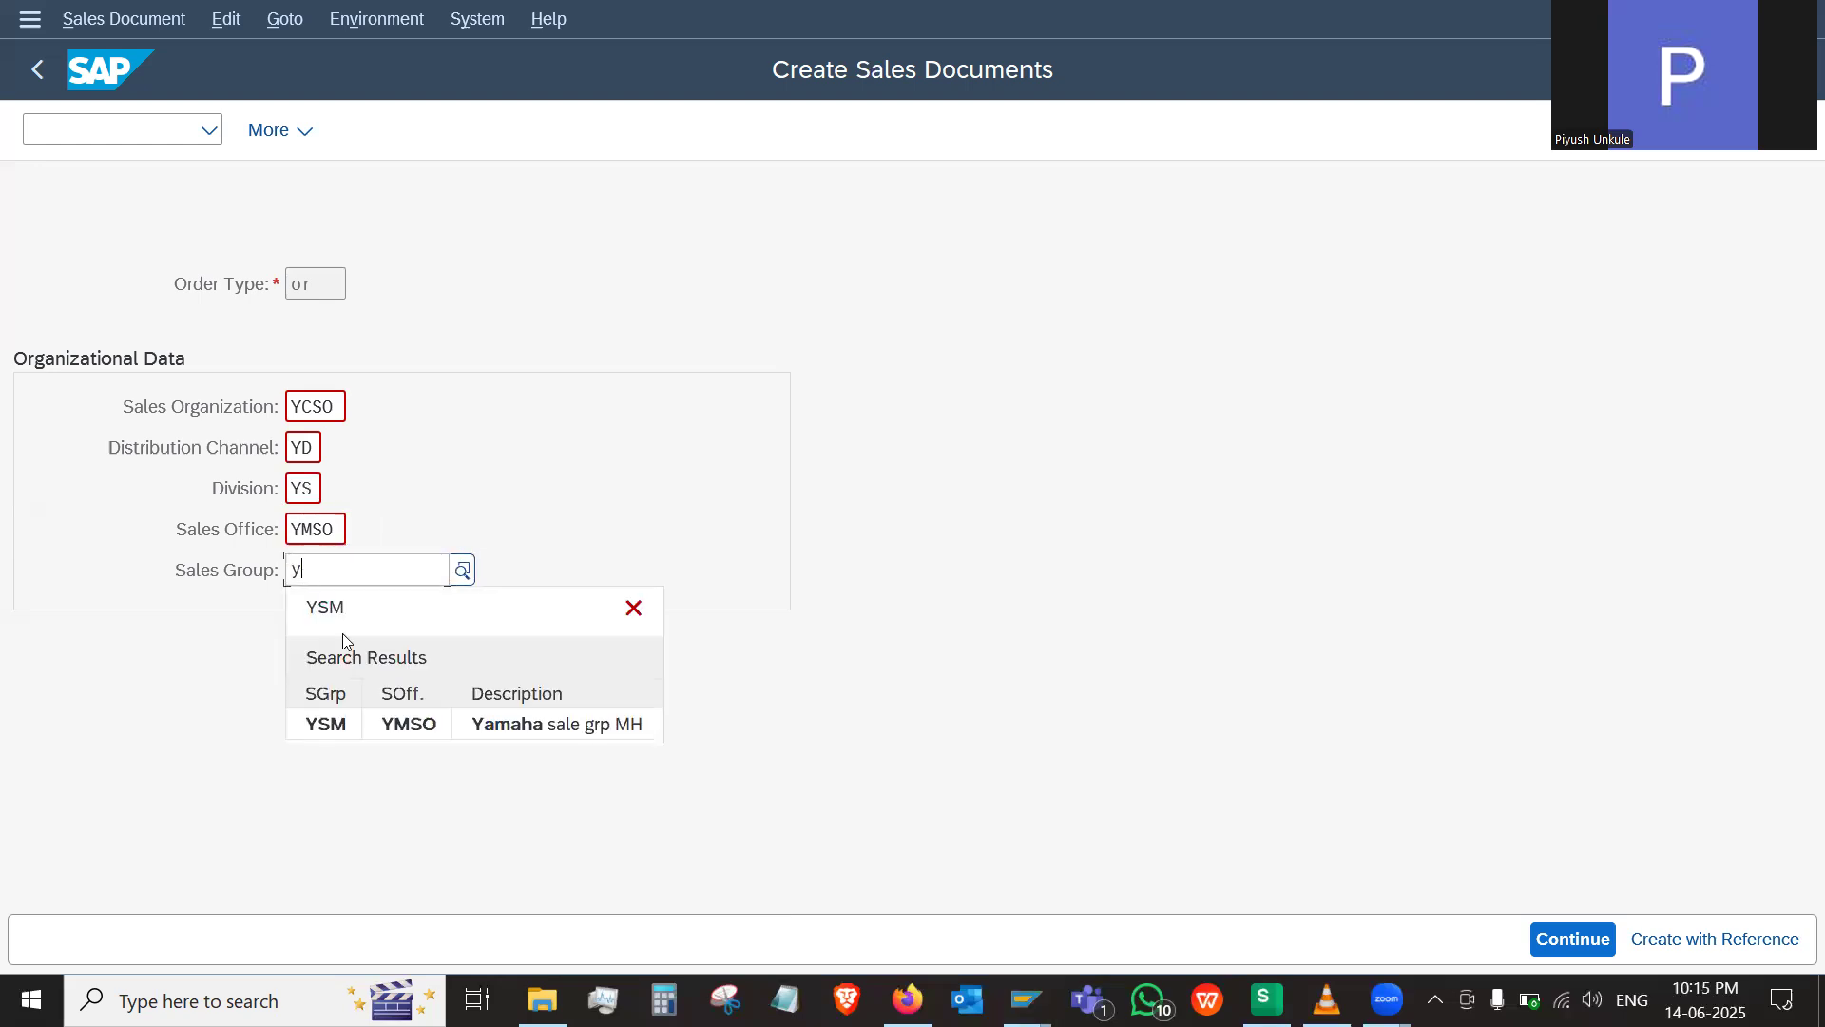
{"action": "left_click", "coordinate": [385, 724]}
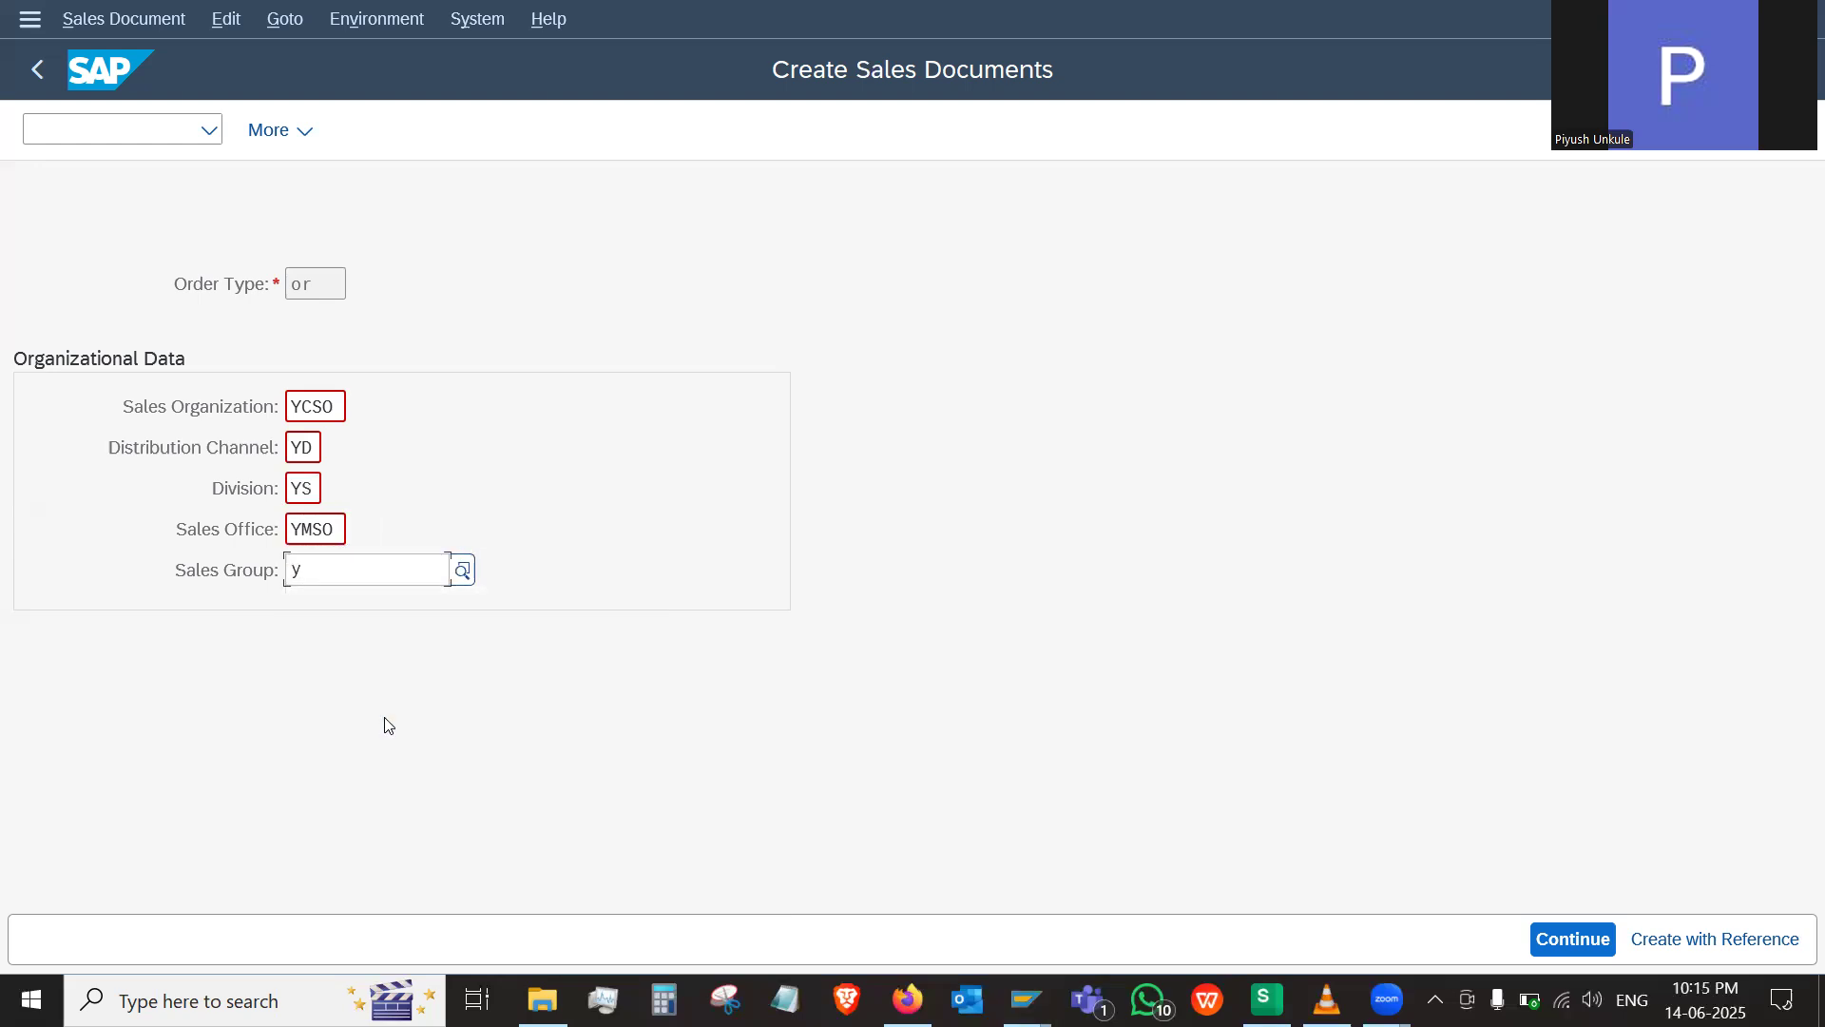
{"action": "left_click", "coordinate": [1578, 937]}
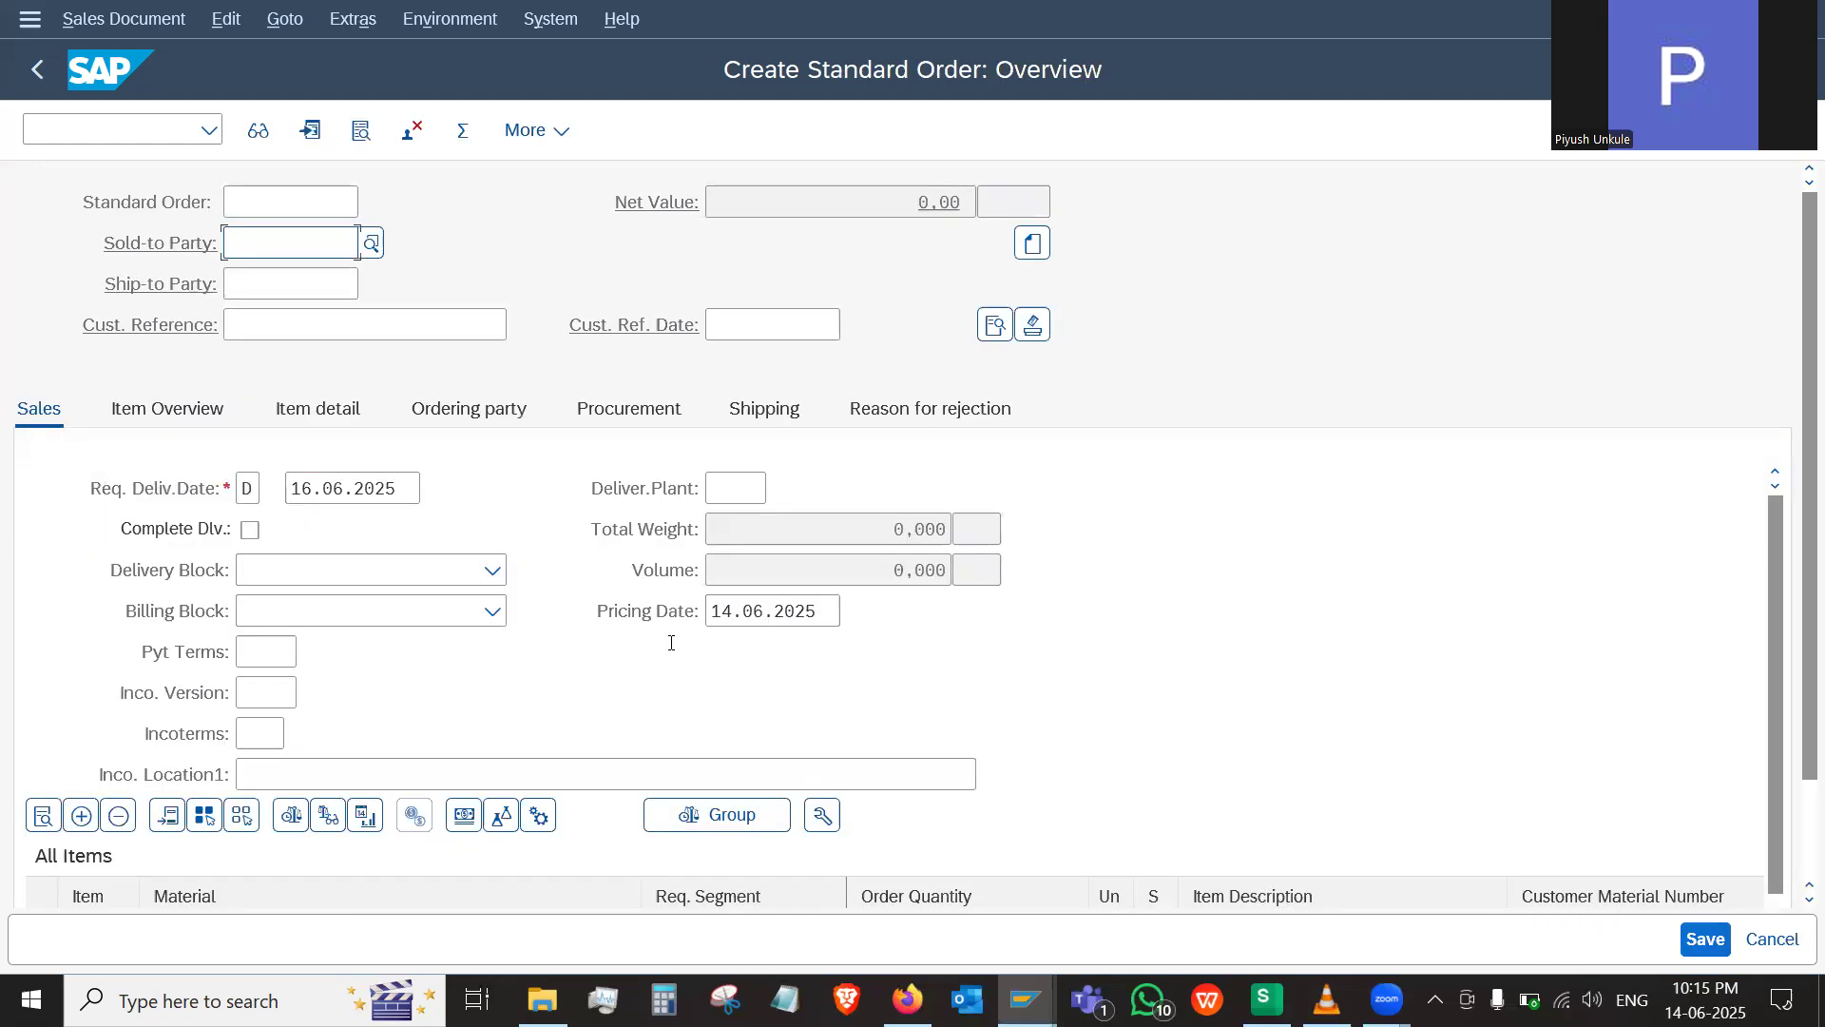
Set Star Yamaha Dealer as both the sold-to party and the ship-to party of the order
{"action": "type", "text": "st"}
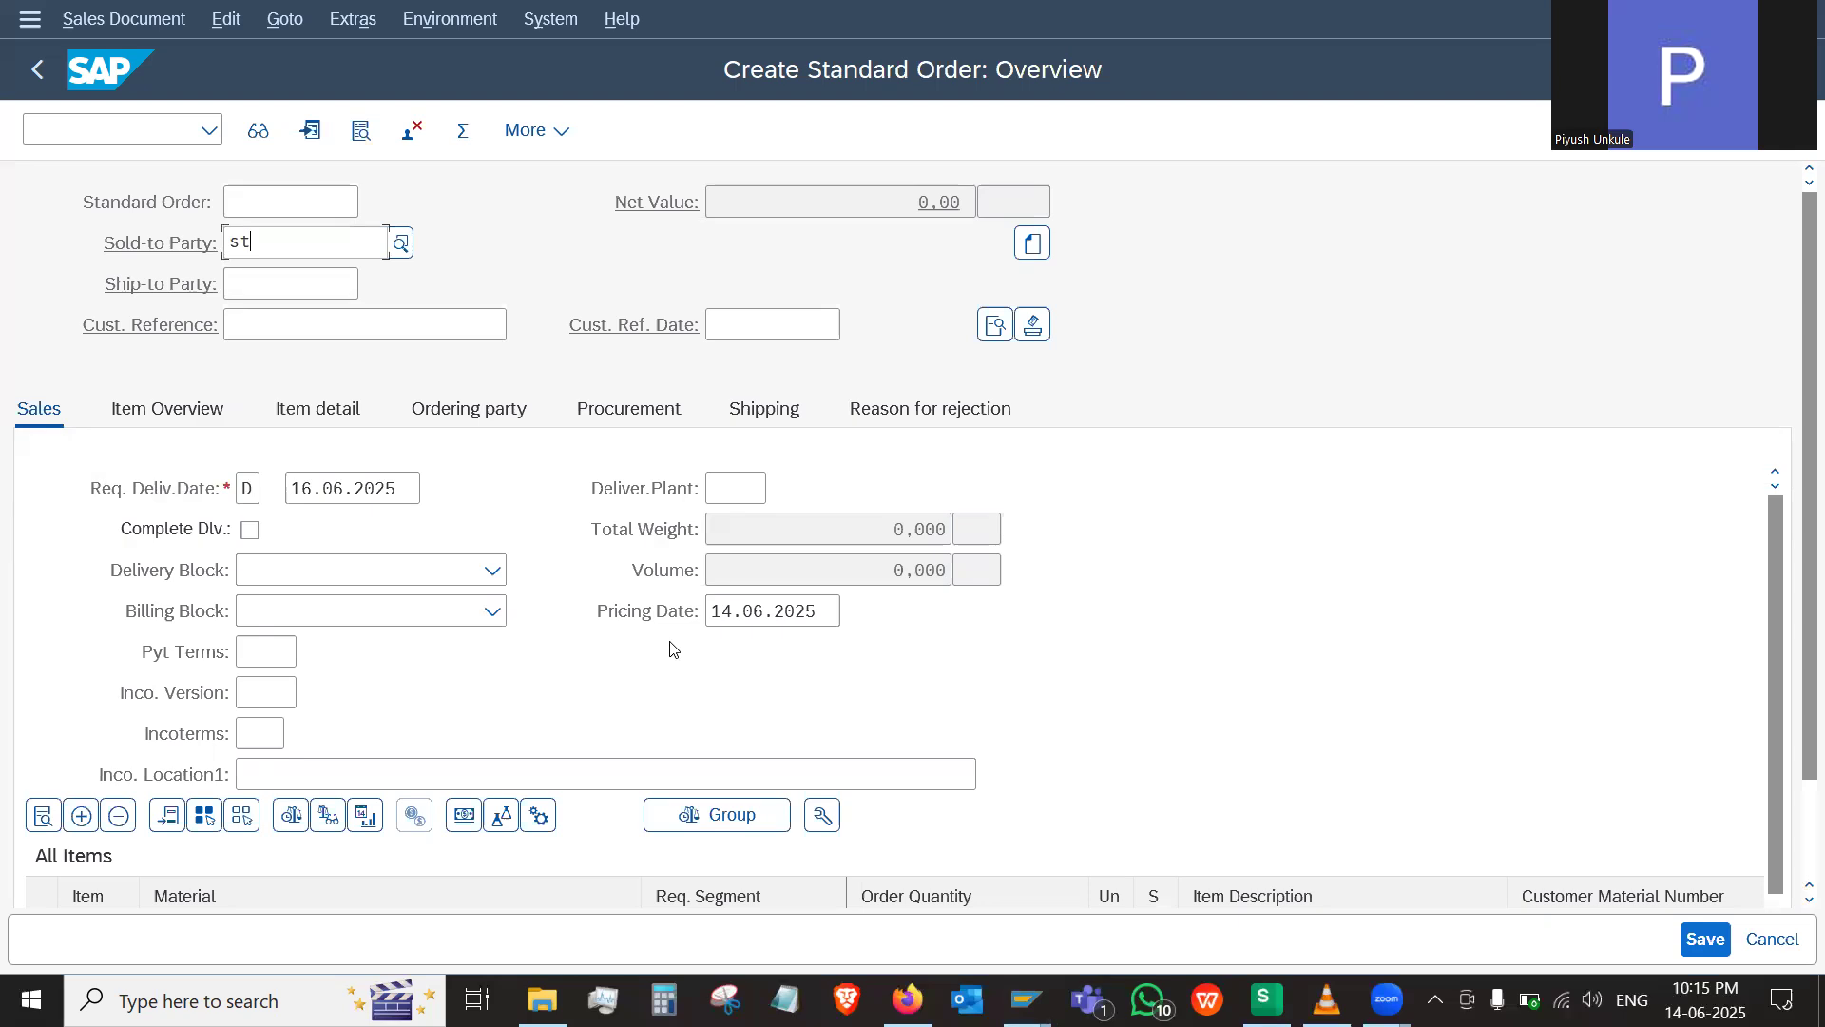
{"action": "type", "text": "a"}
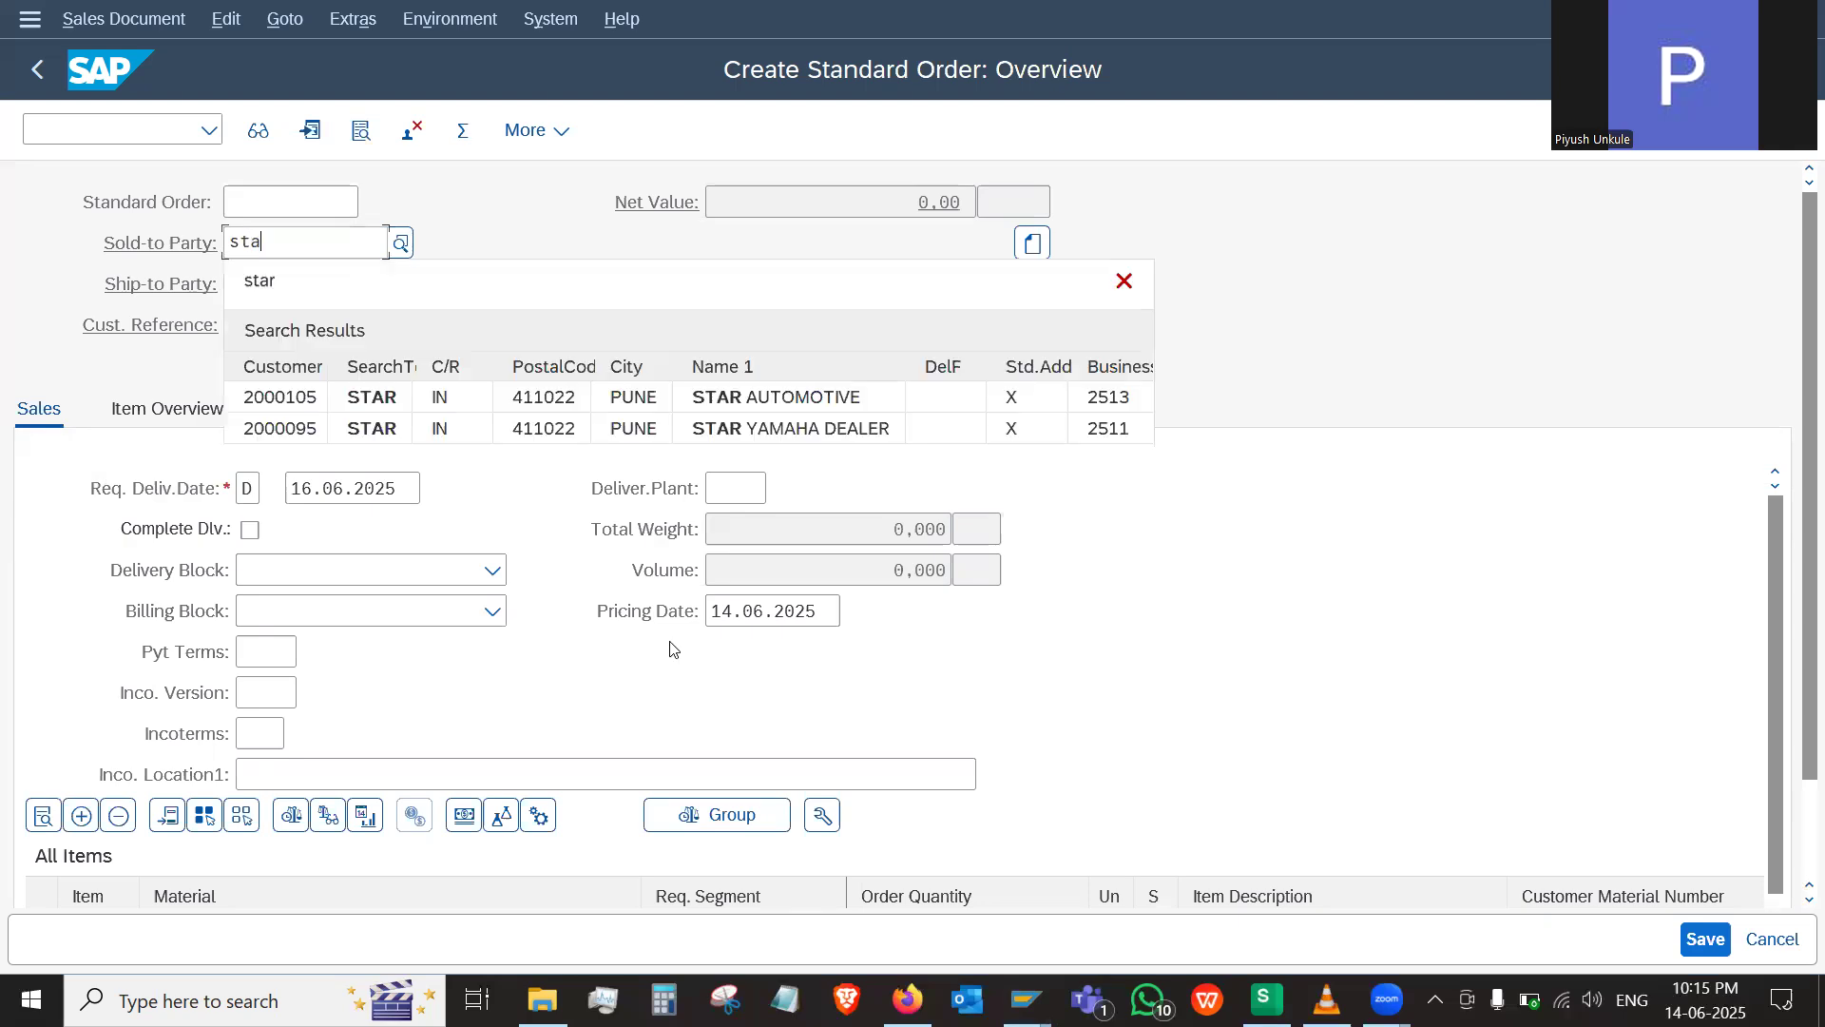
{"action": "left_click", "coordinate": [781, 436]}
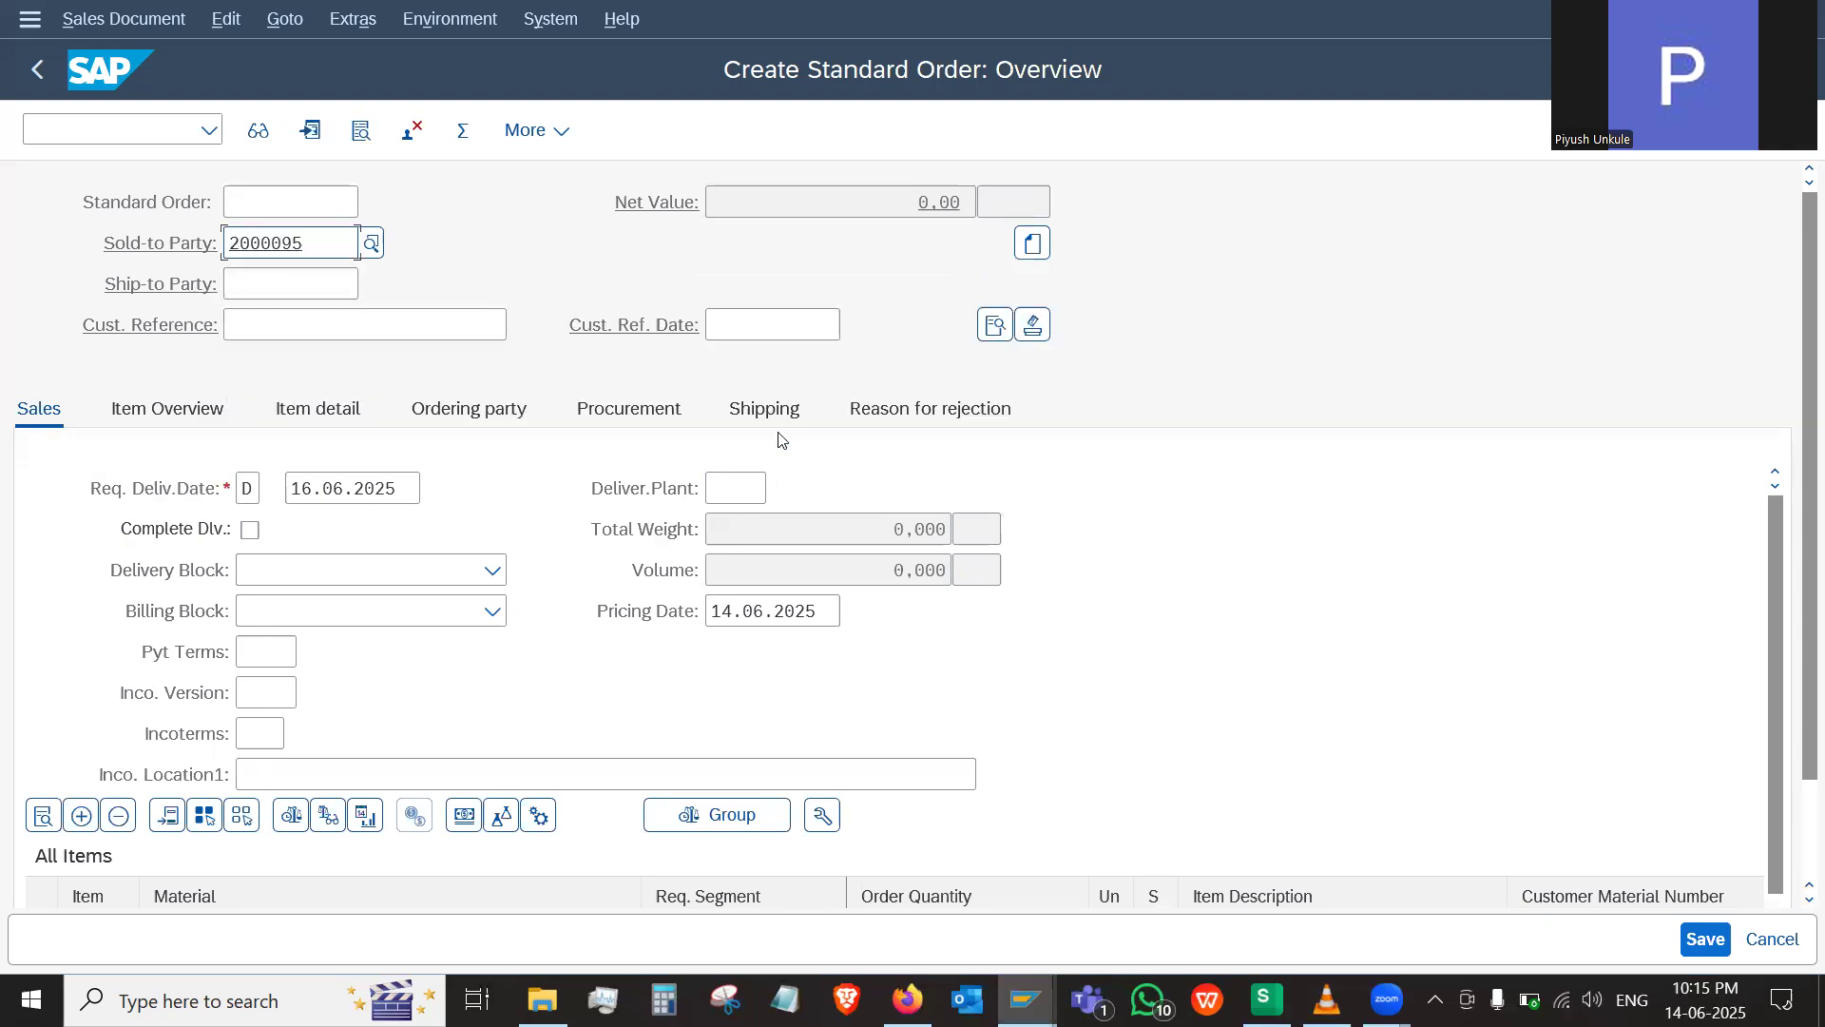
{"action": "left_click", "coordinate": [276, 280]}
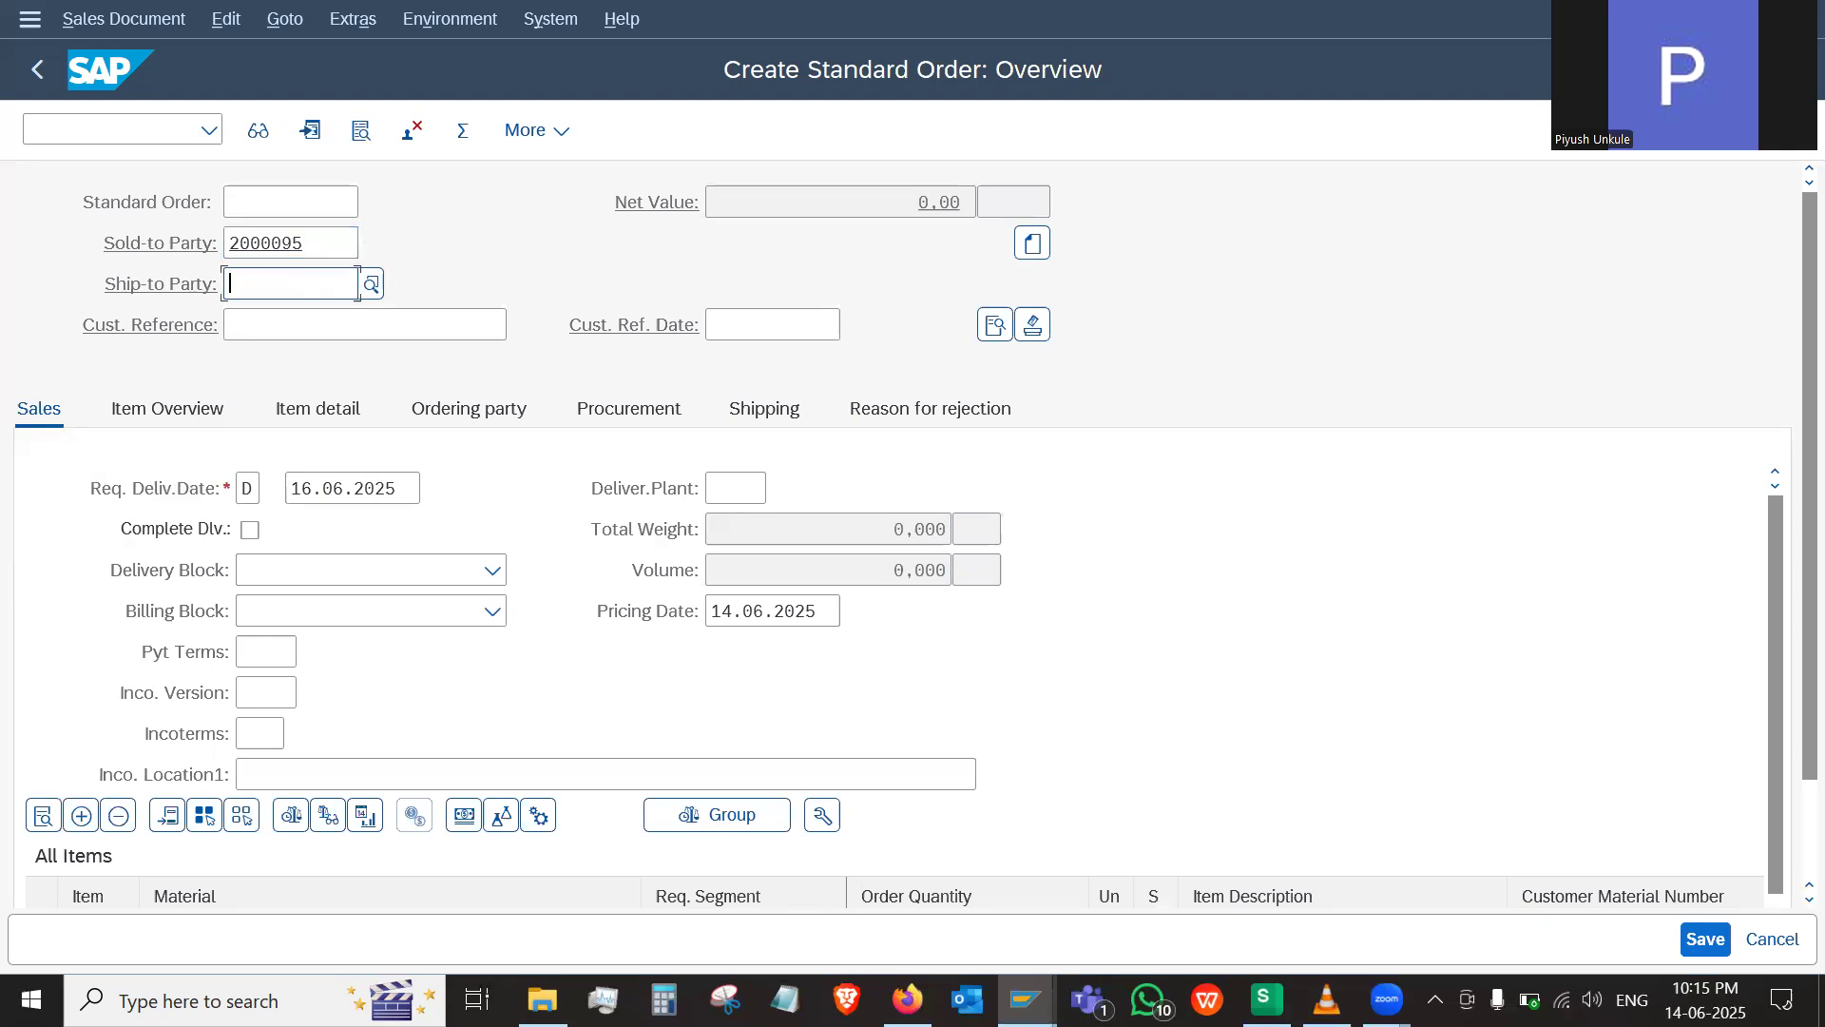
{"action": "type", "text": "st"}
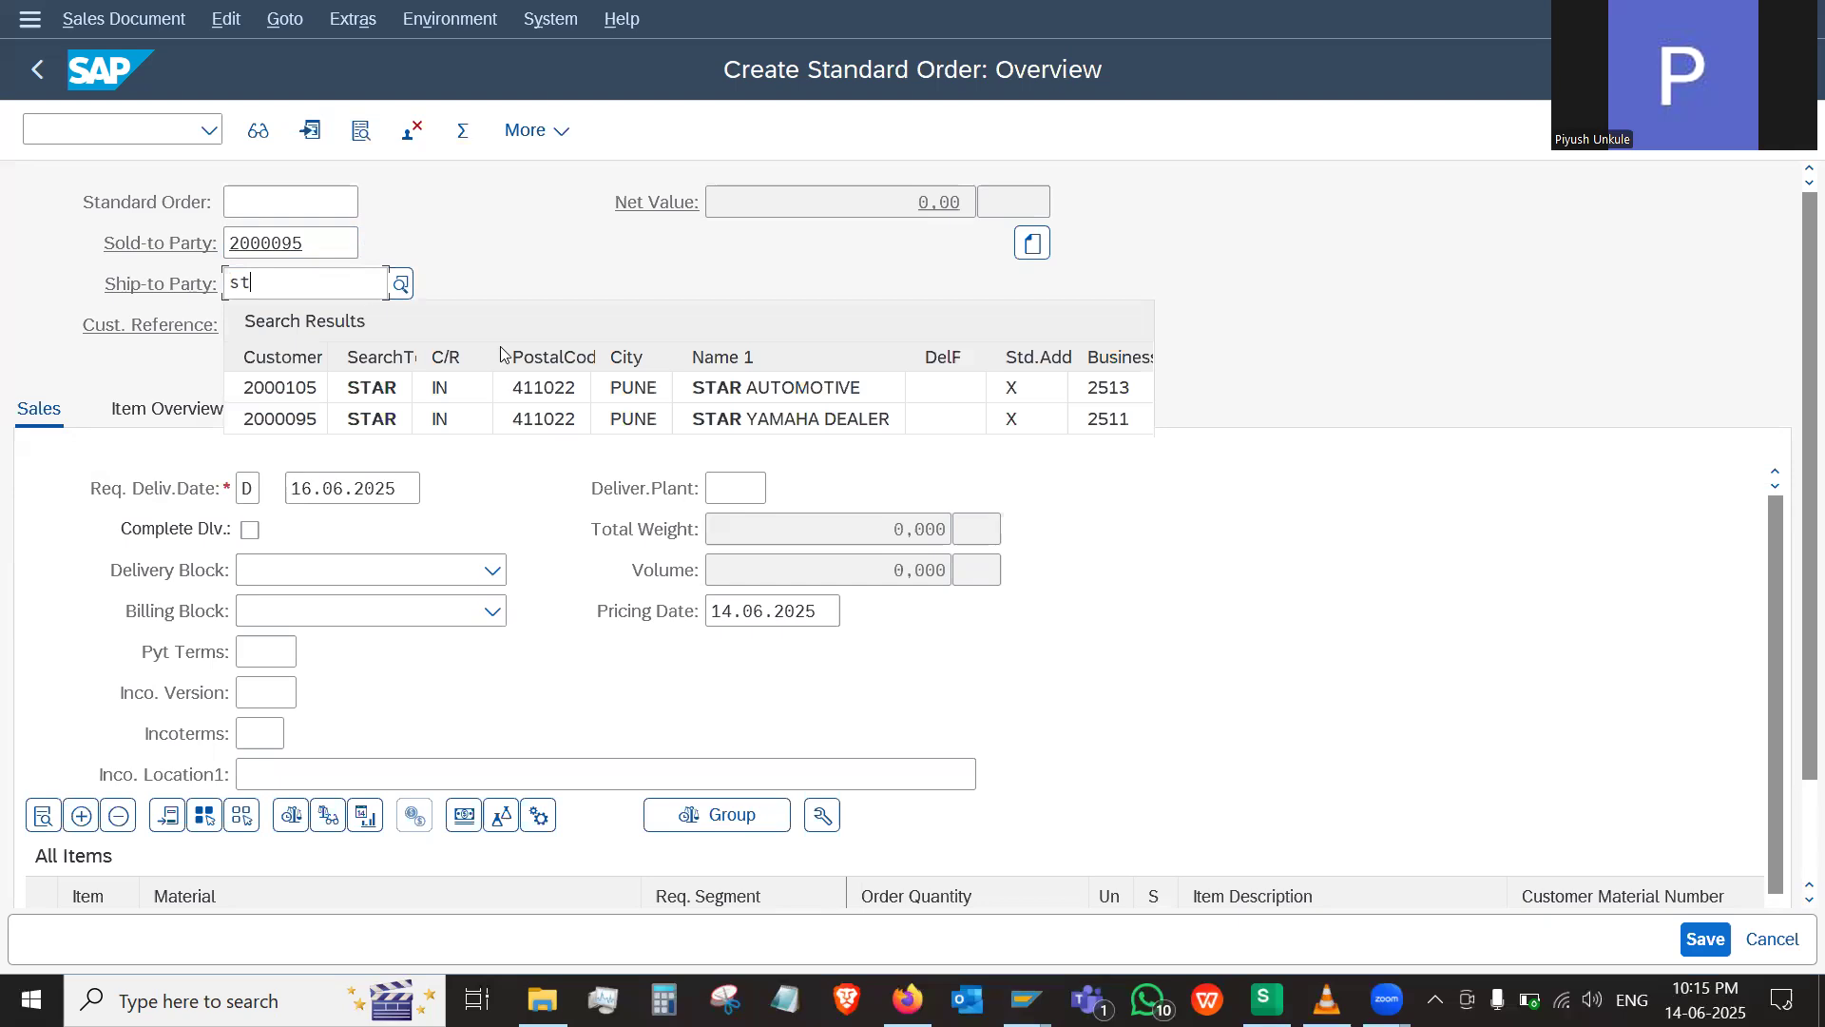
{"action": "left_click", "coordinate": [609, 420]}
Enter the customer's purchase order number as the customer reference and confirm the order header data
{"action": "left_click", "coordinate": [428, 328]}
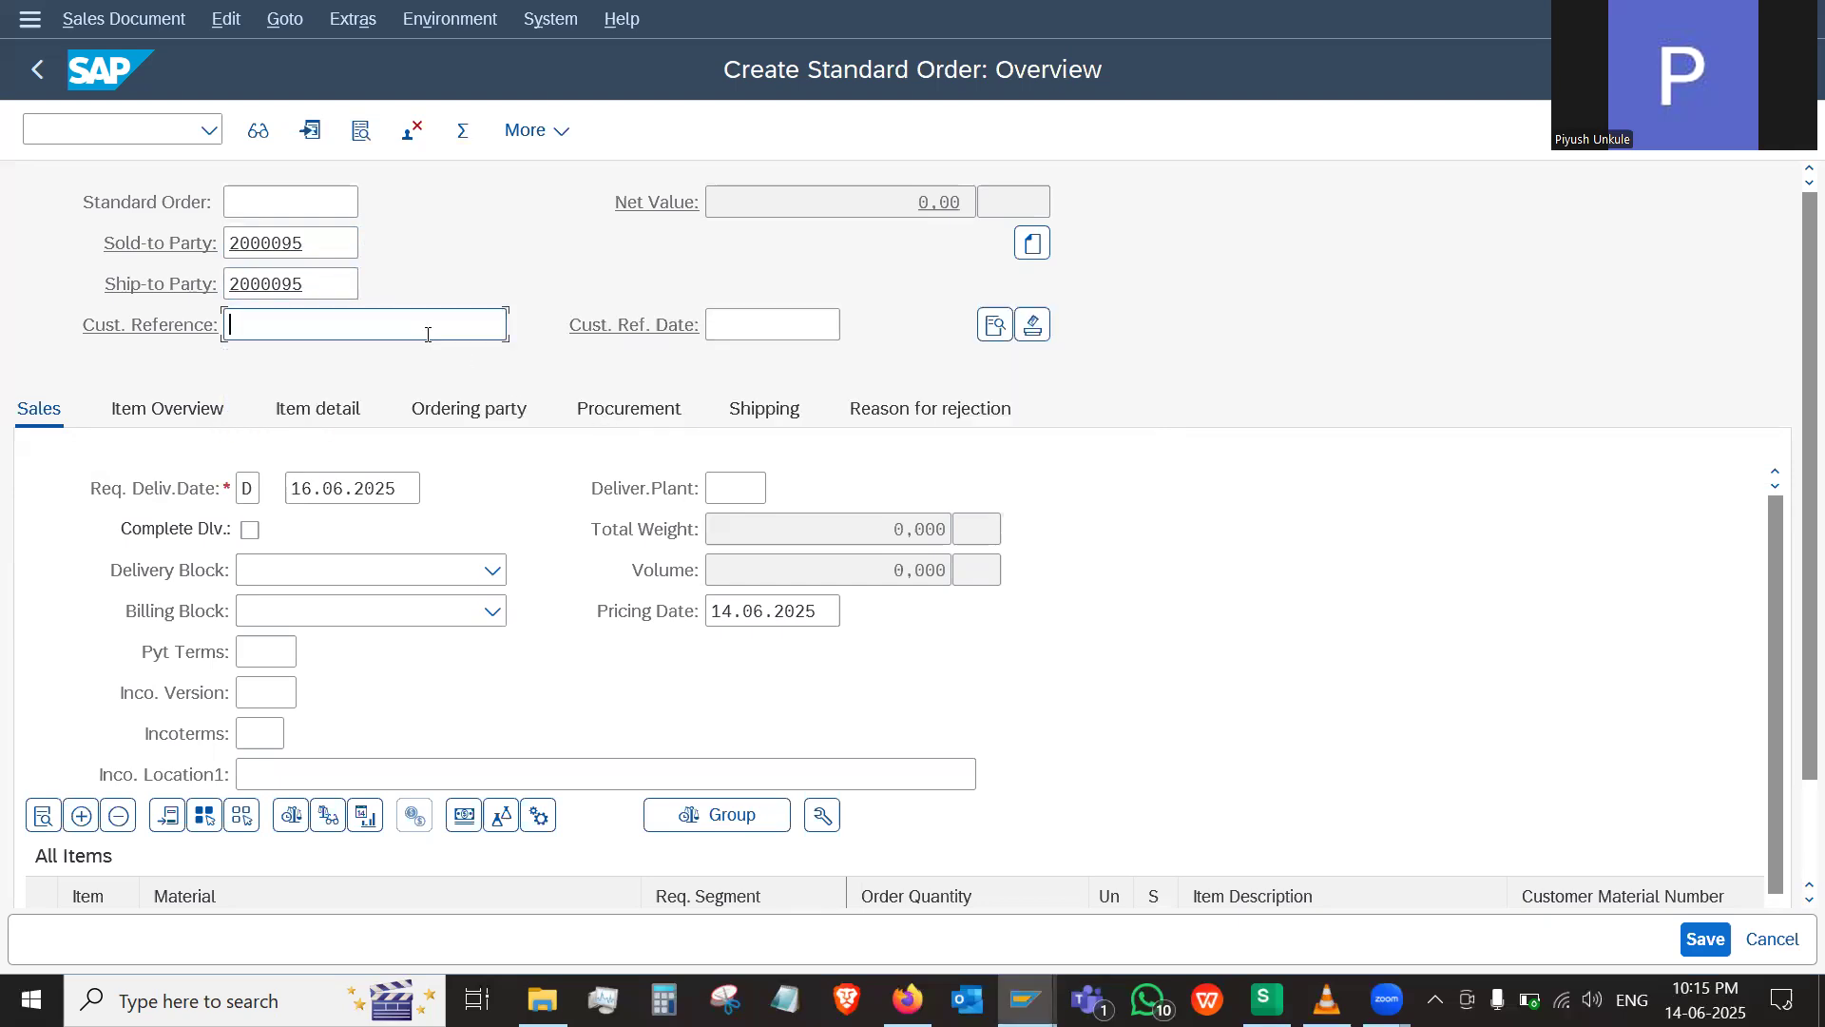
{"action": "type", "text": "PO"}
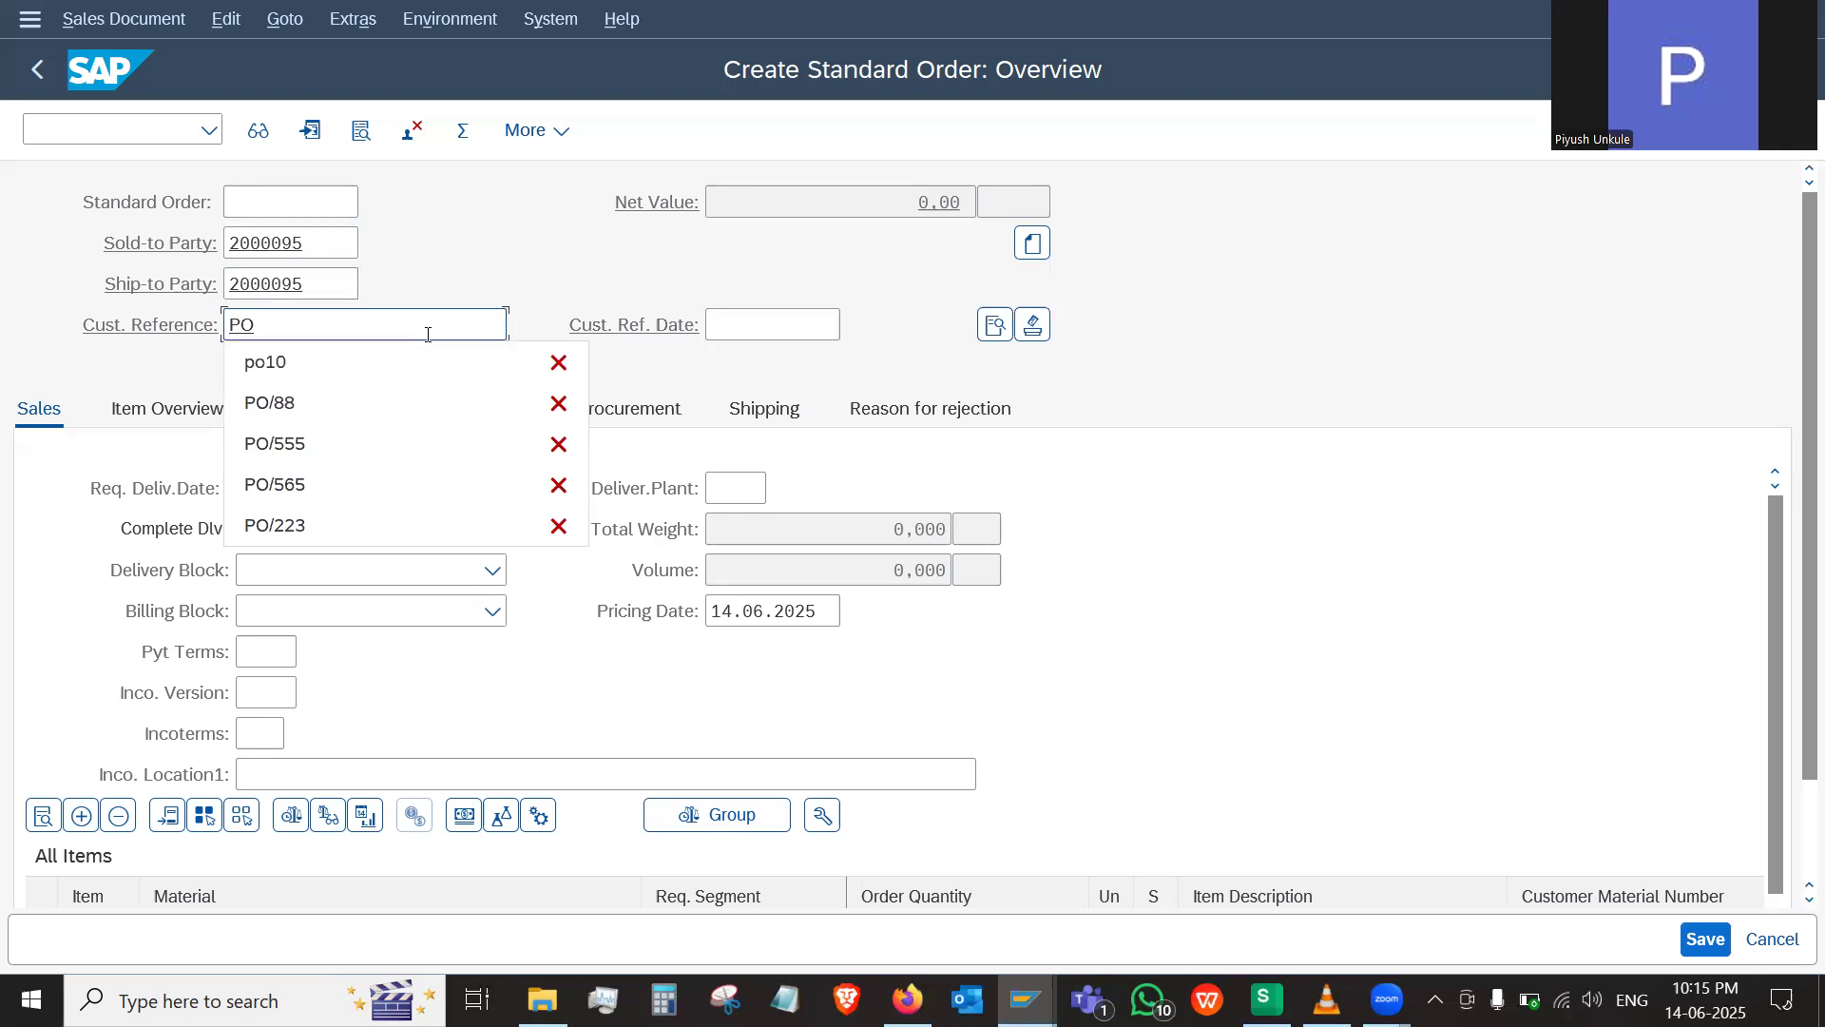
{"action": "type", "text": "/55"}
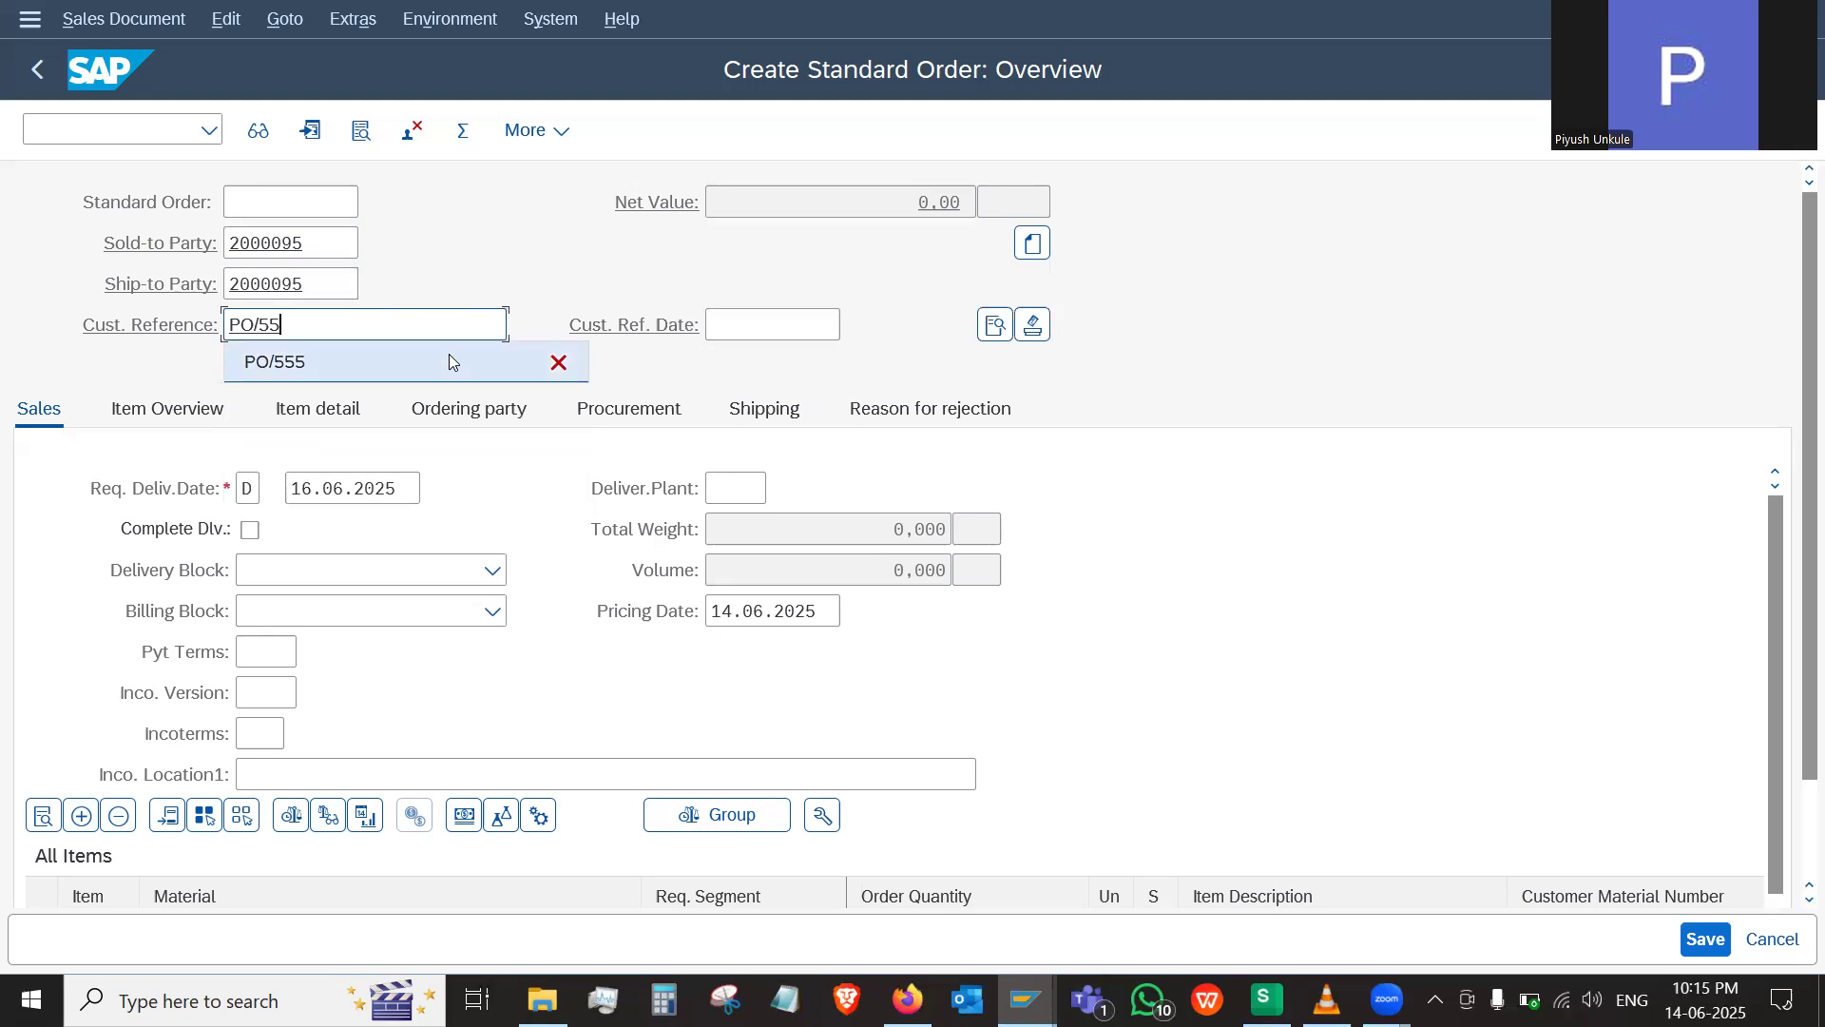
{"action": "type", "text": "6"}
{"action": "key", "text": "Return"}
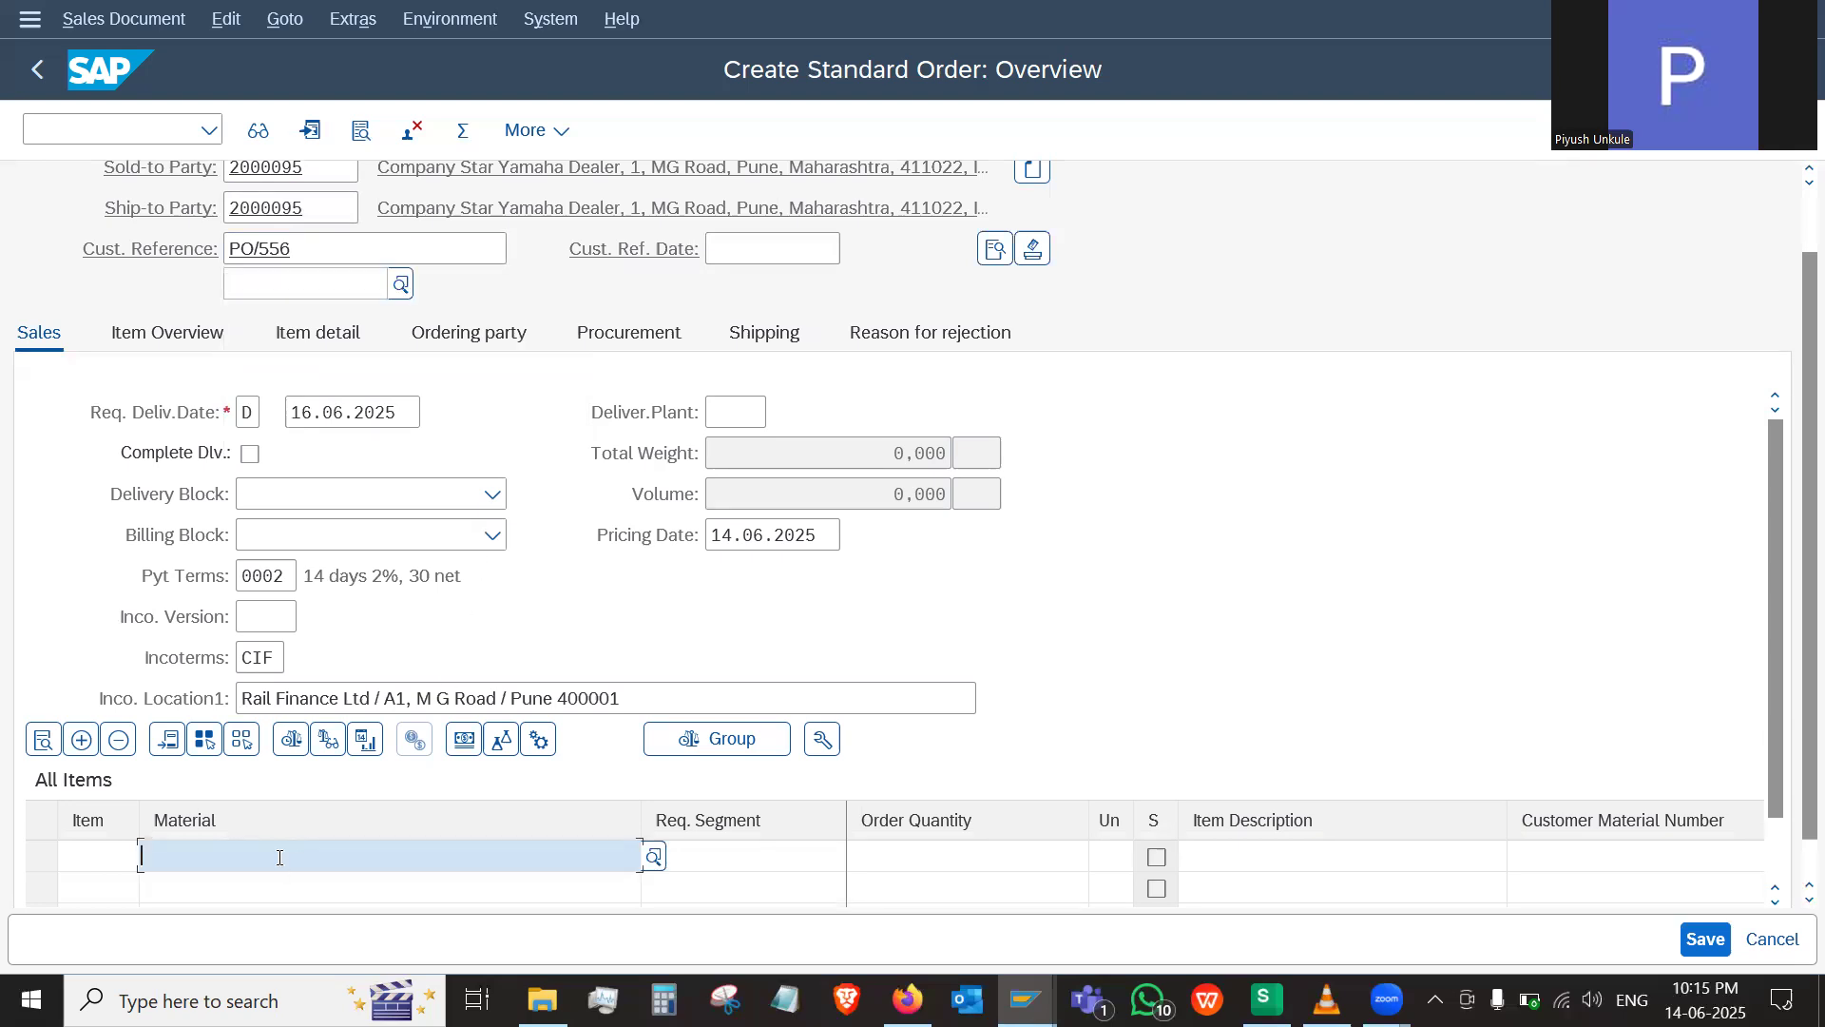
Add material 6529, Yamaha RX 100, as the first order item with an order quantity of 5
{"action": "type", "text": "rx"}
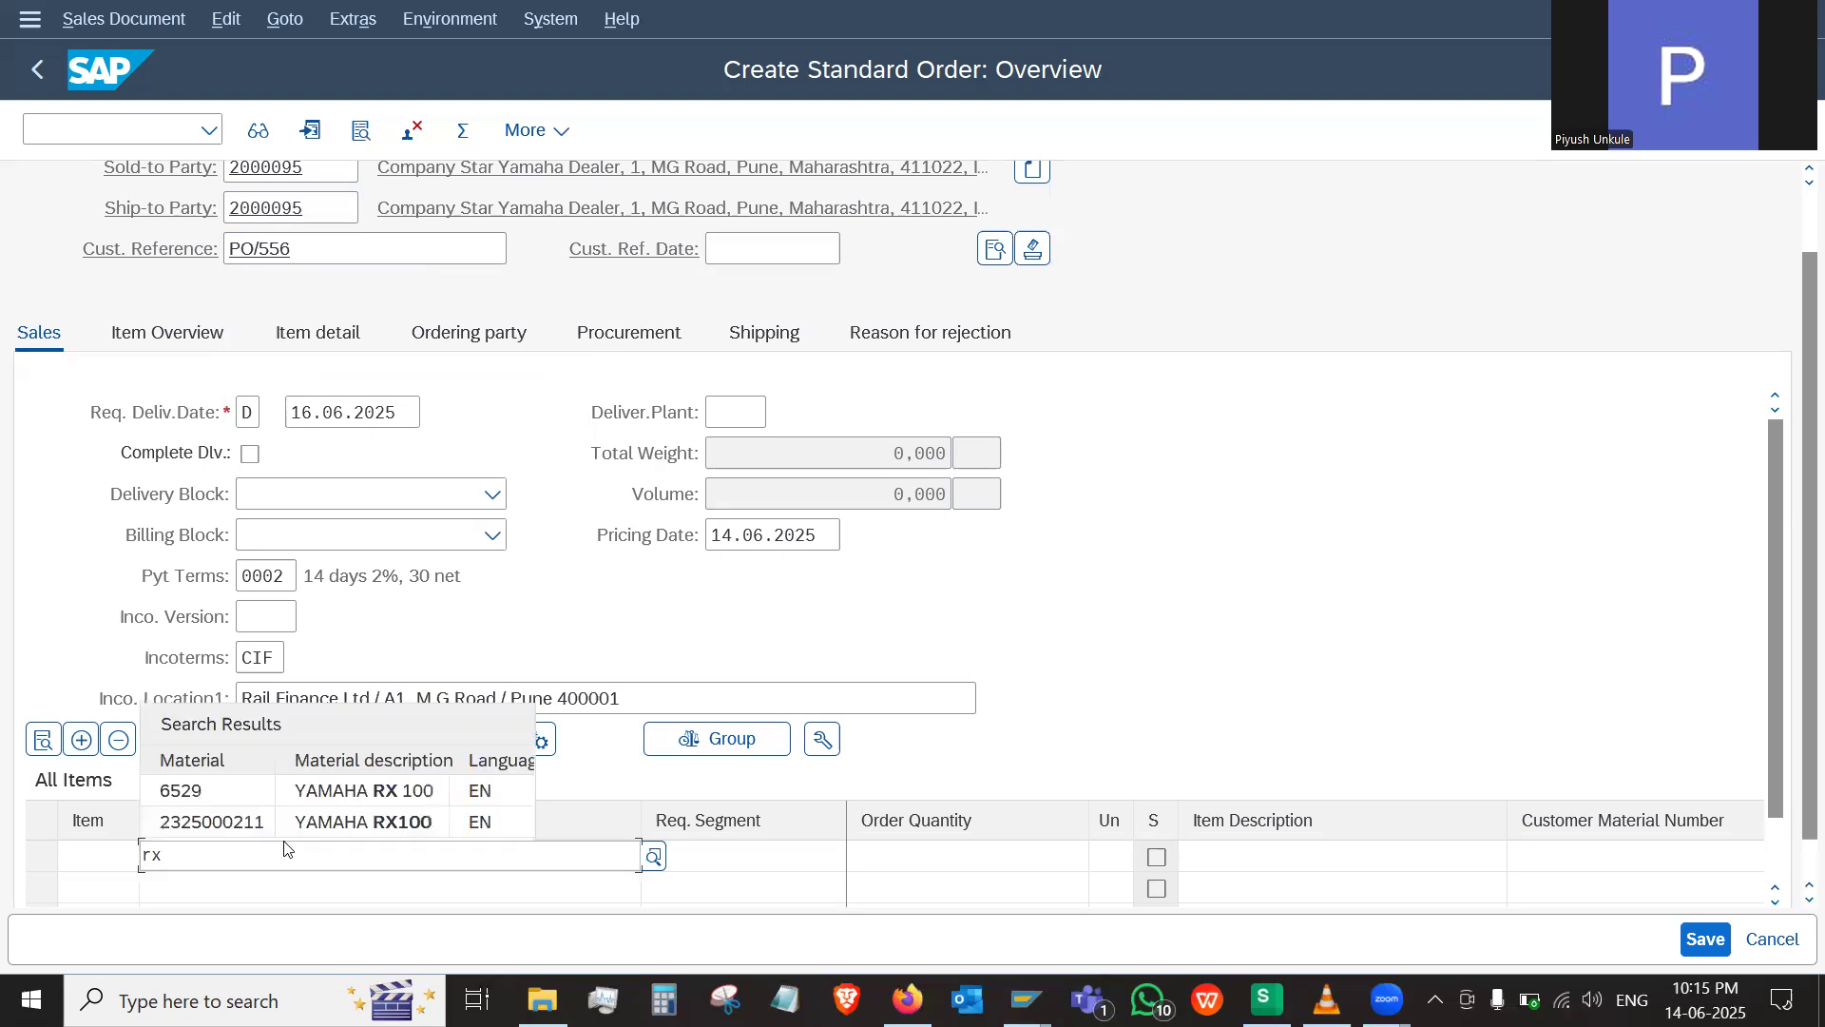
{"action": "left_click", "coordinate": [314, 791]}
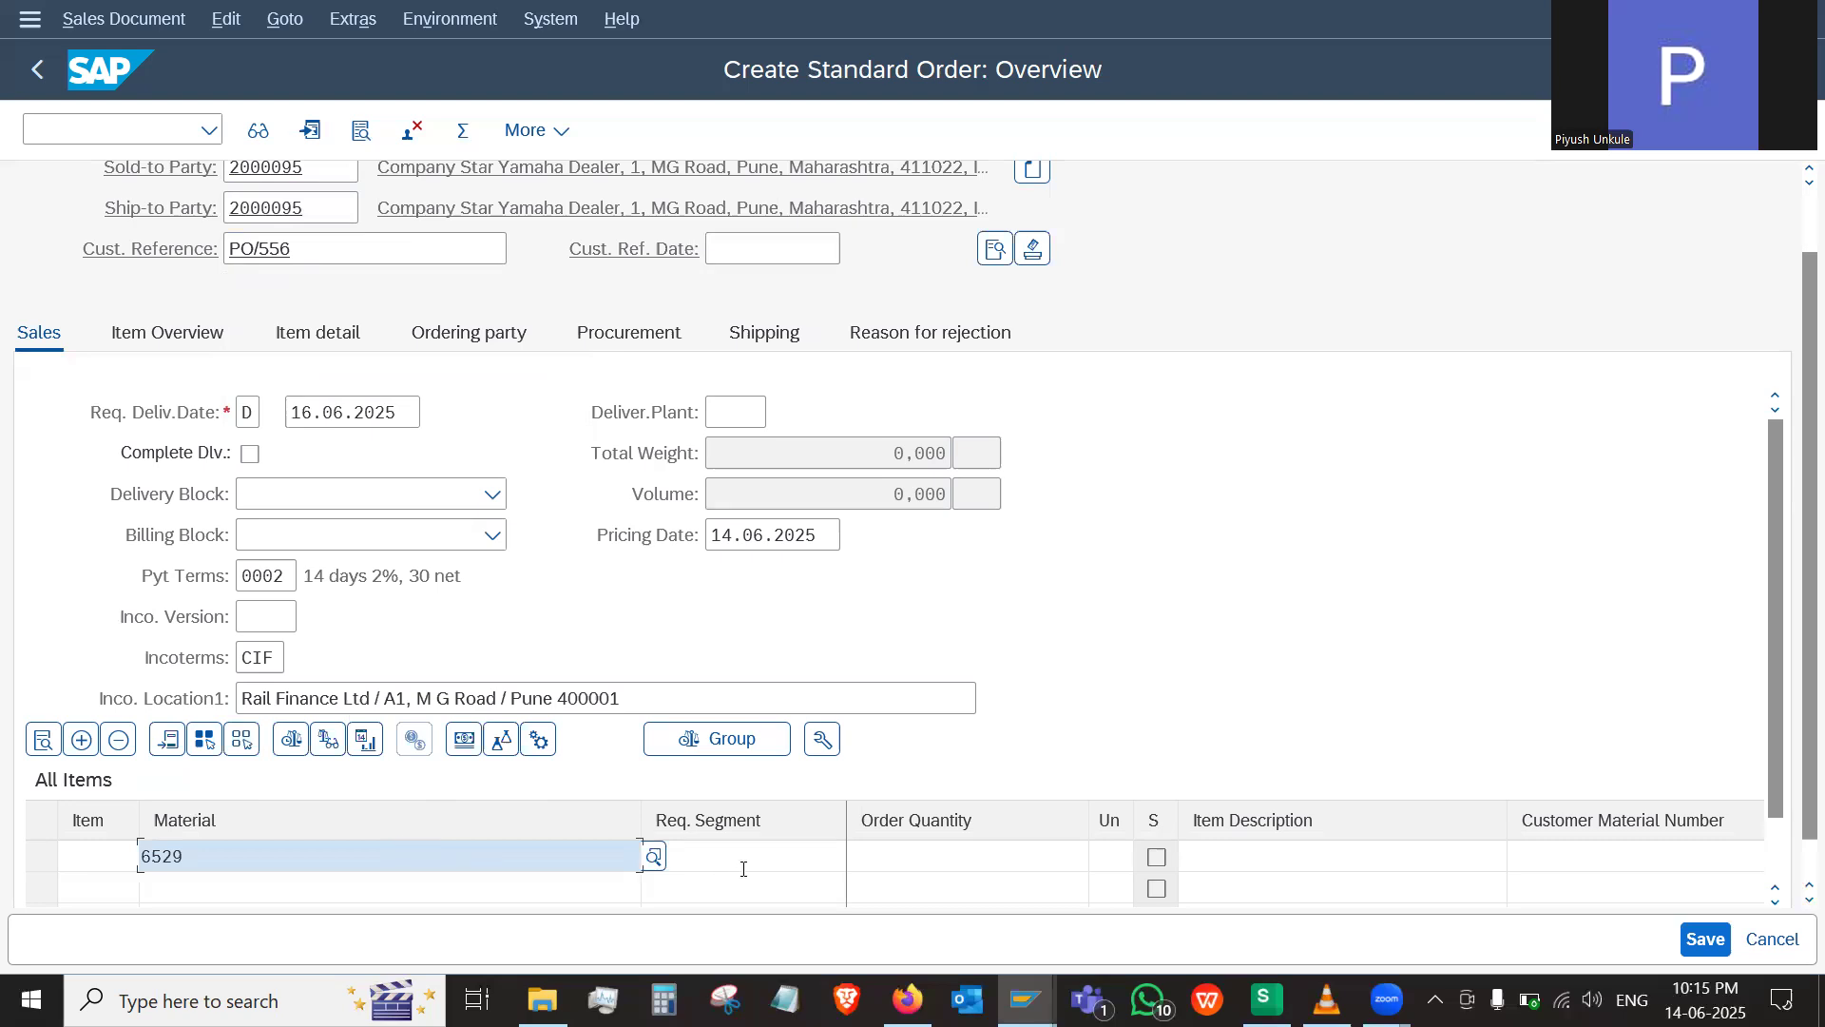
{"action": "left_click", "coordinate": [935, 855]}
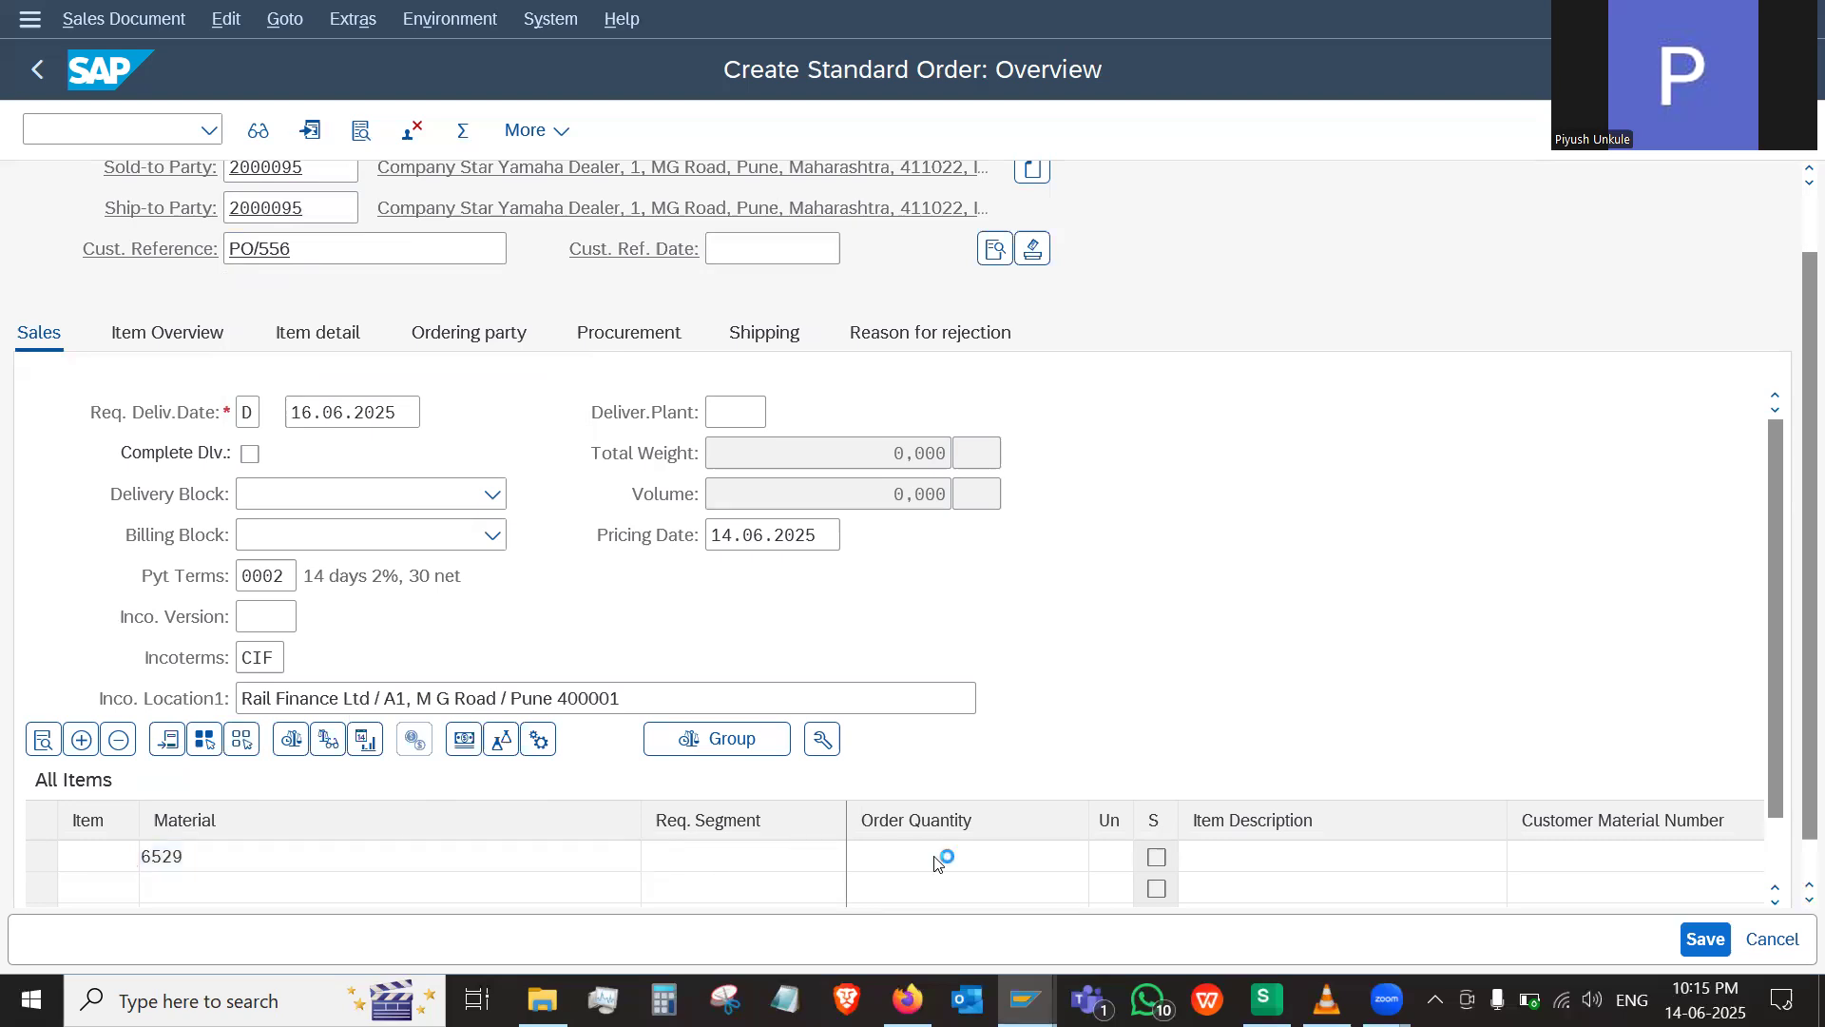
{"action": "key", "text": "Return"}
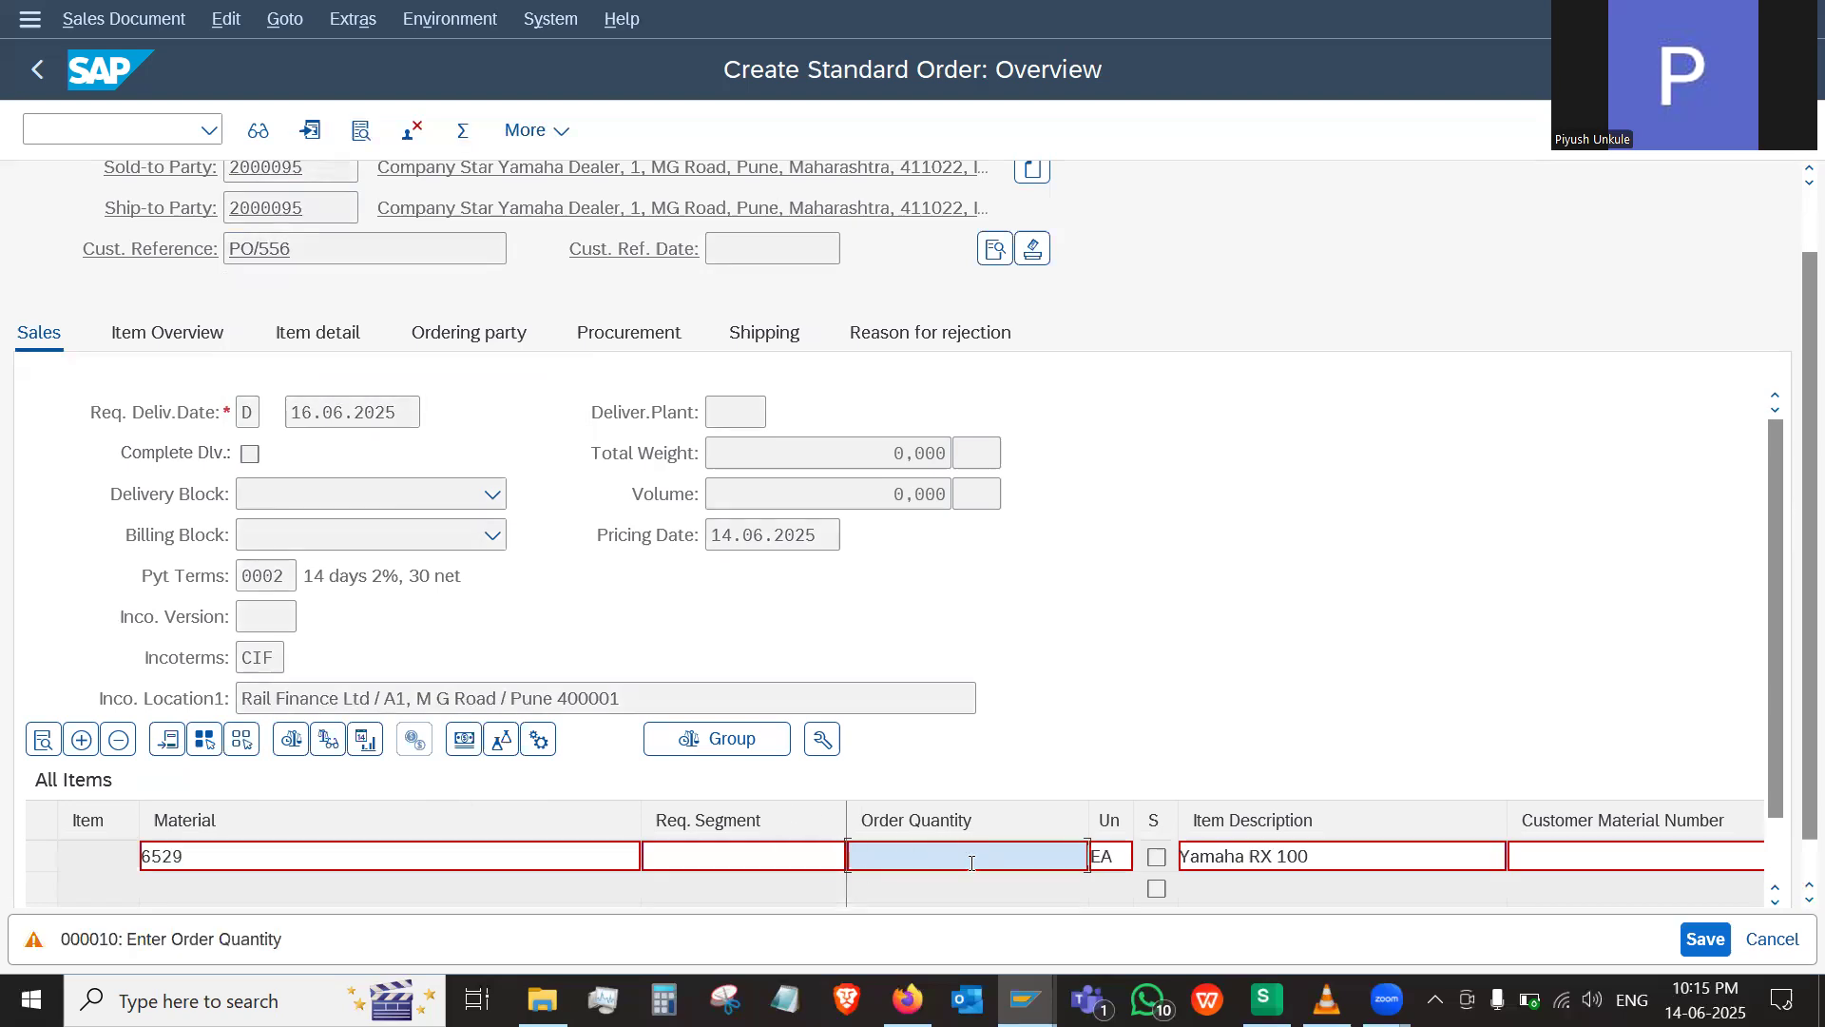
{"action": "type", "text": "5"}
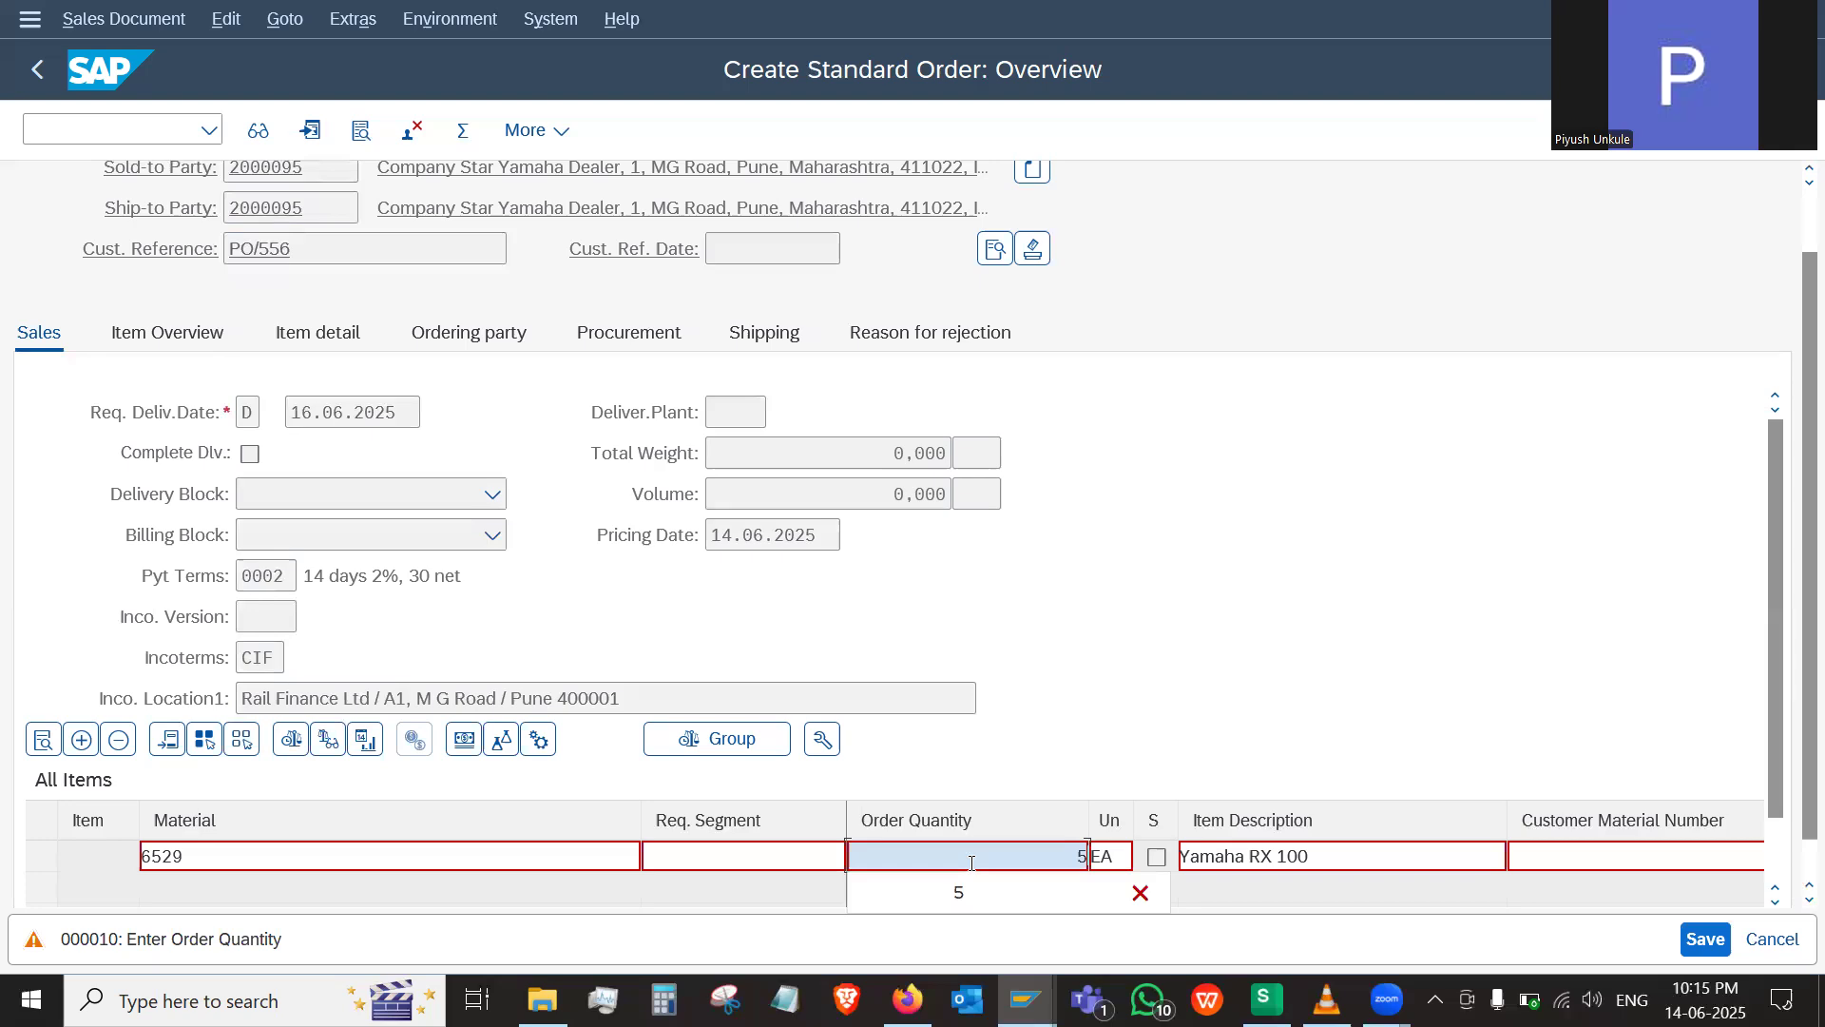
{"action": "left_click", "coordinate": [953, 889]}
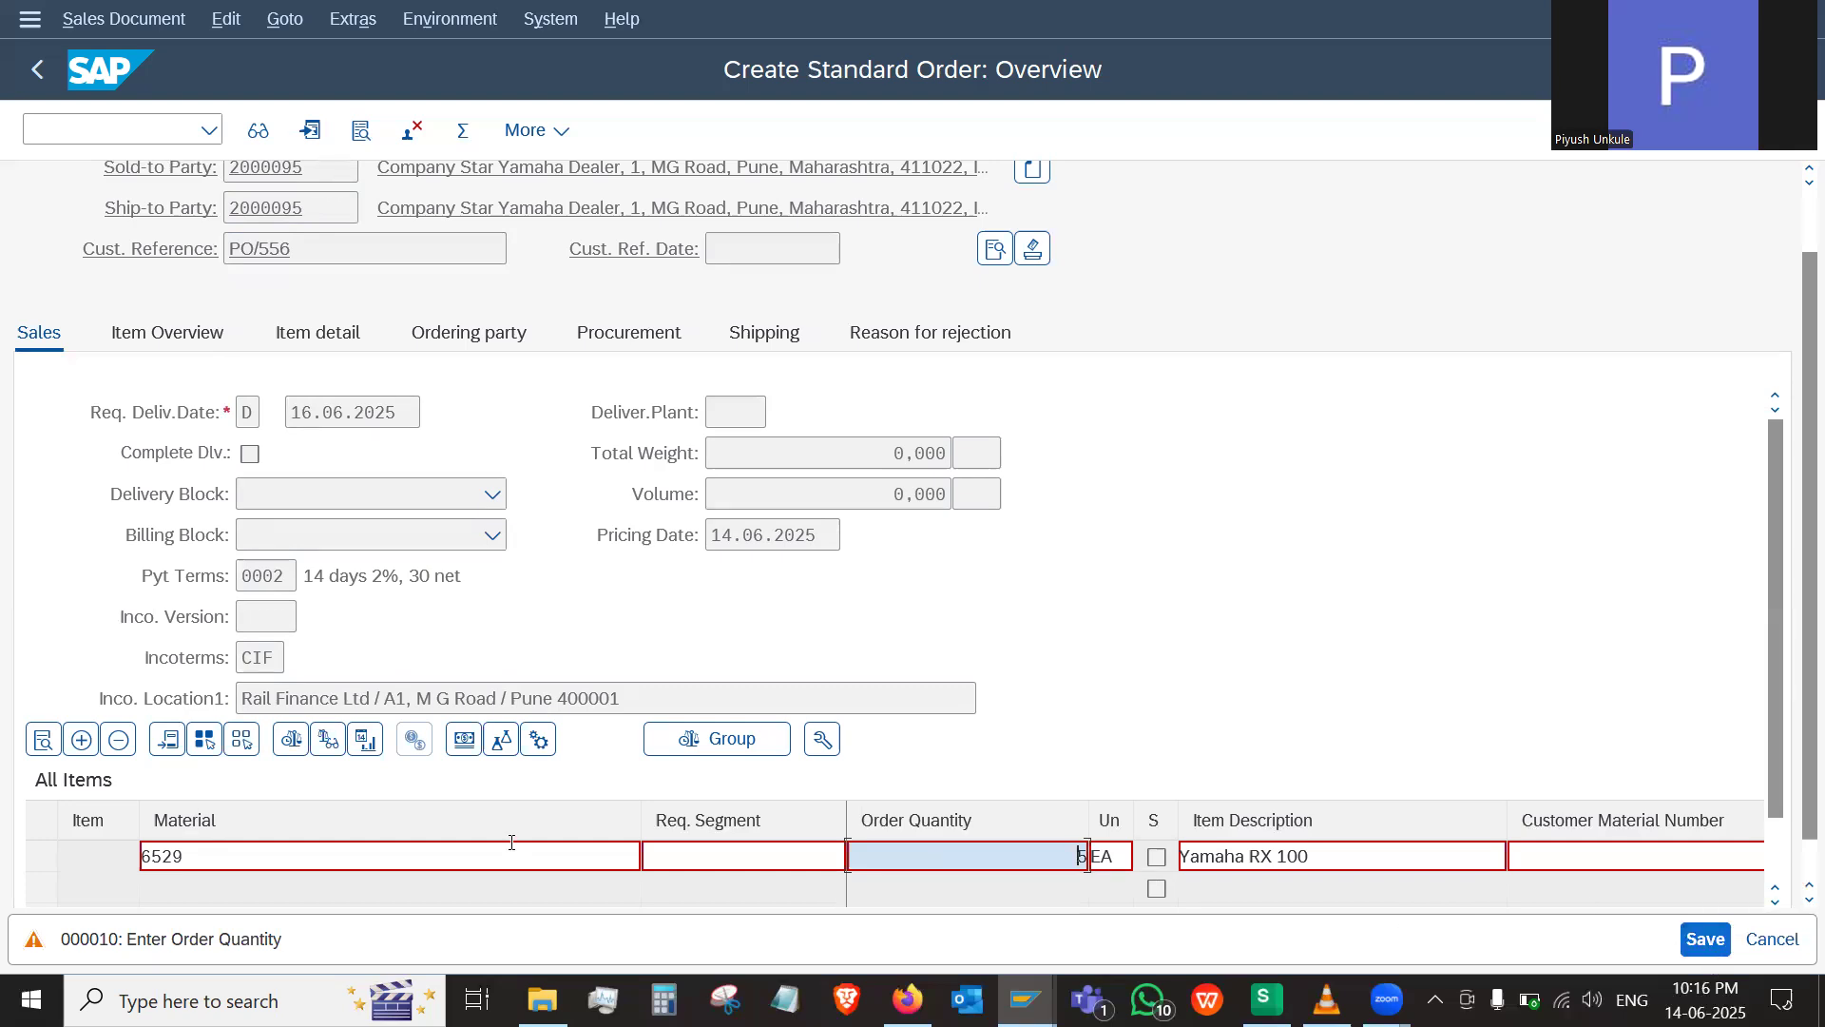
{"action": "left_click", "coordinate": [443, 861]}
{"action": "key", "text": "Return"}
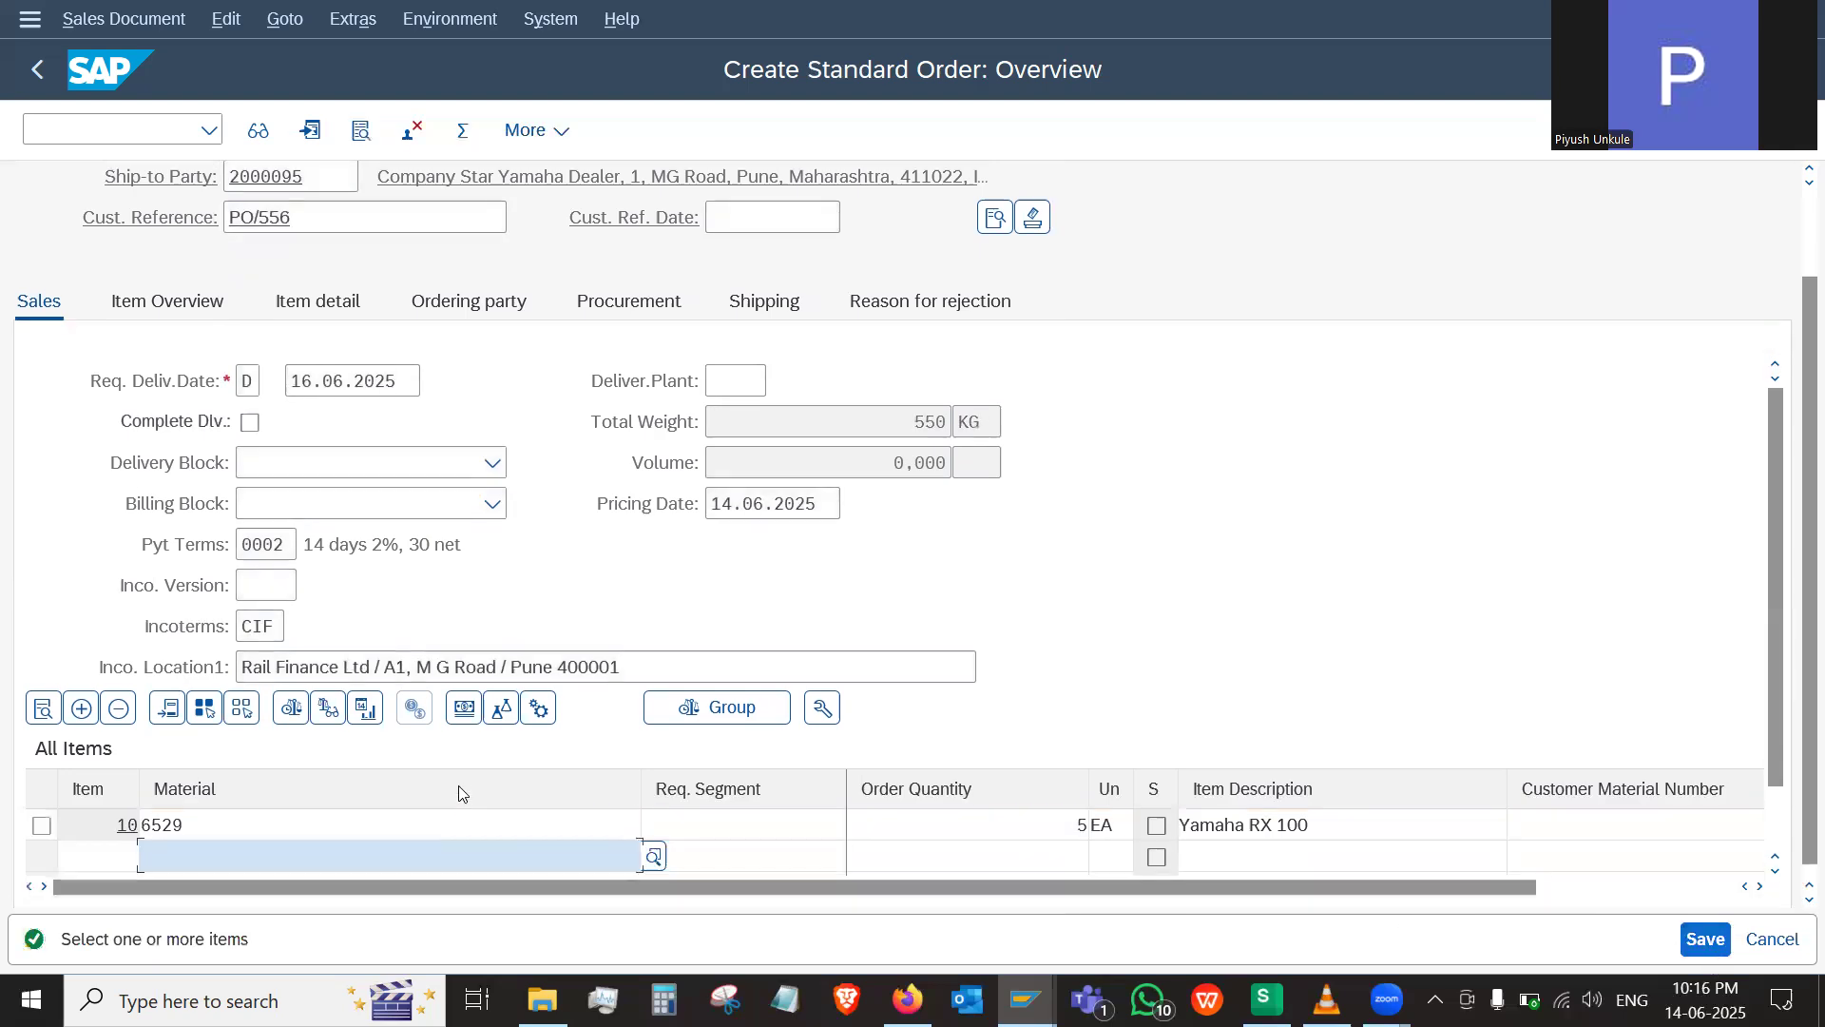
Open the pricing conditions of the Yamaha RX 100 item and inspect the details of its gross value
{"action": "double_click", "coordinate": [235, 826]}
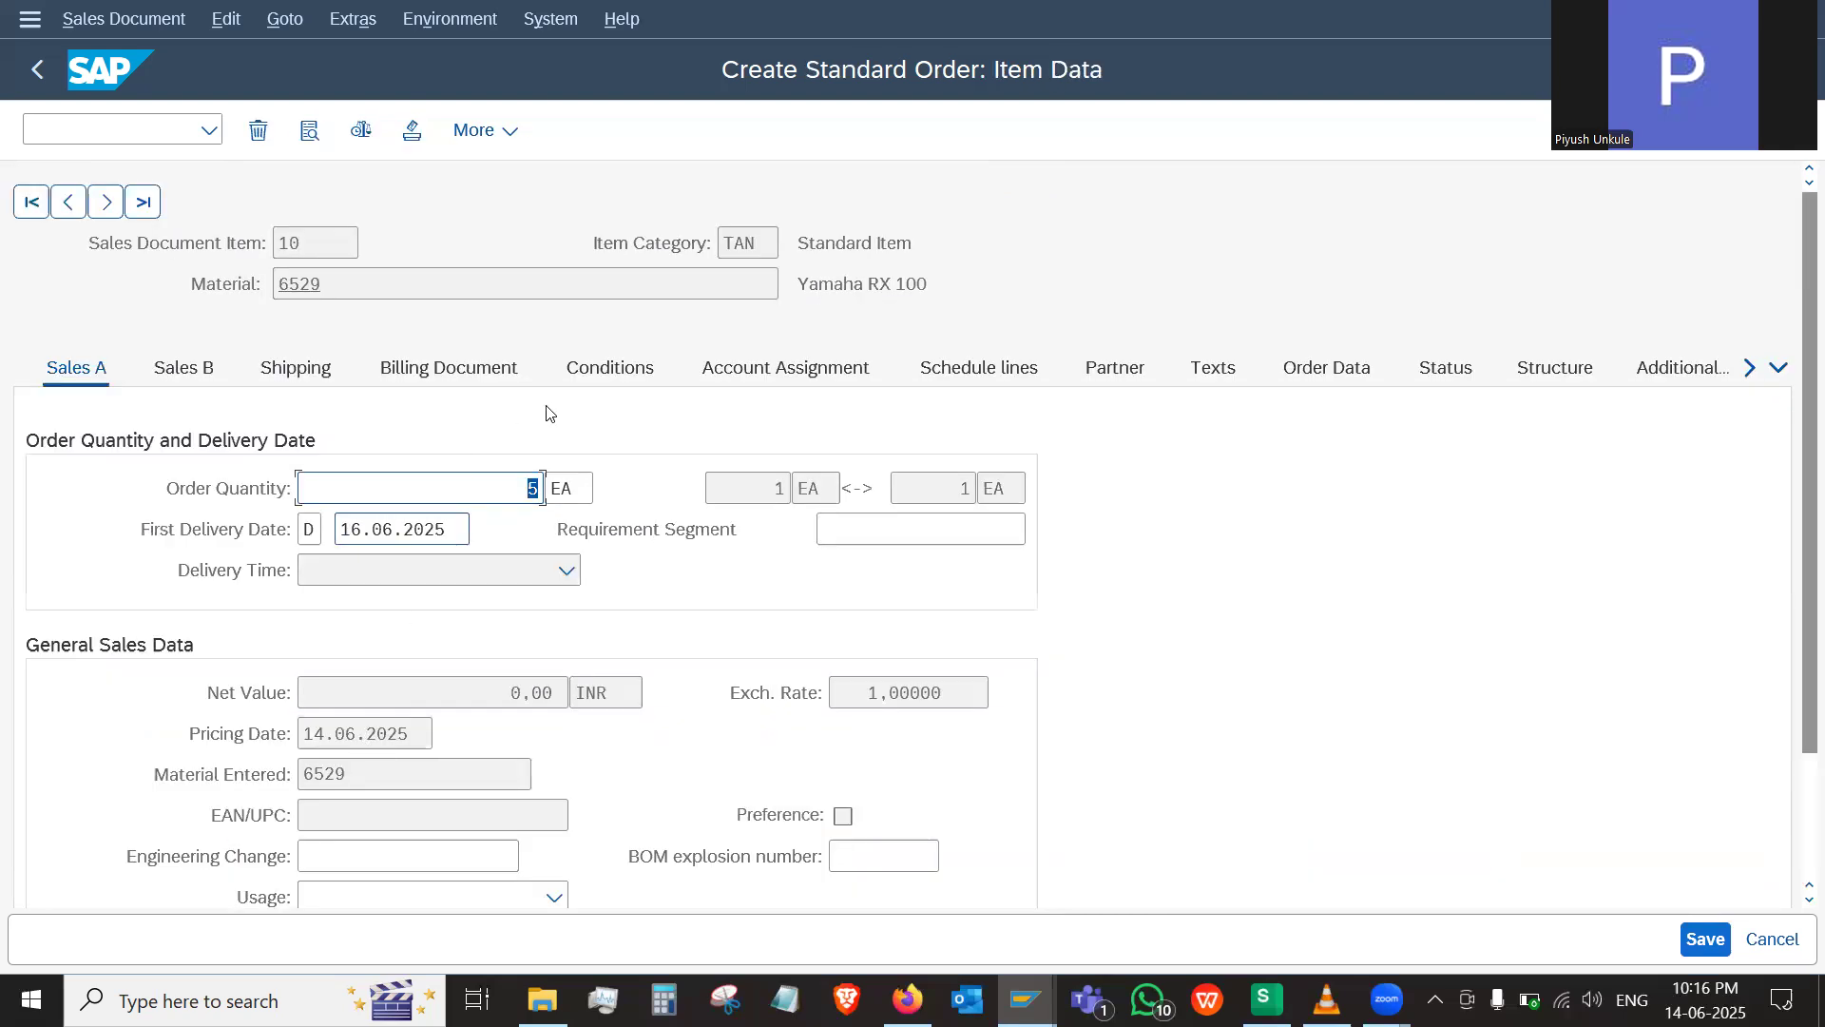
{"action": "left_click", "coordinate": [609, 376]}
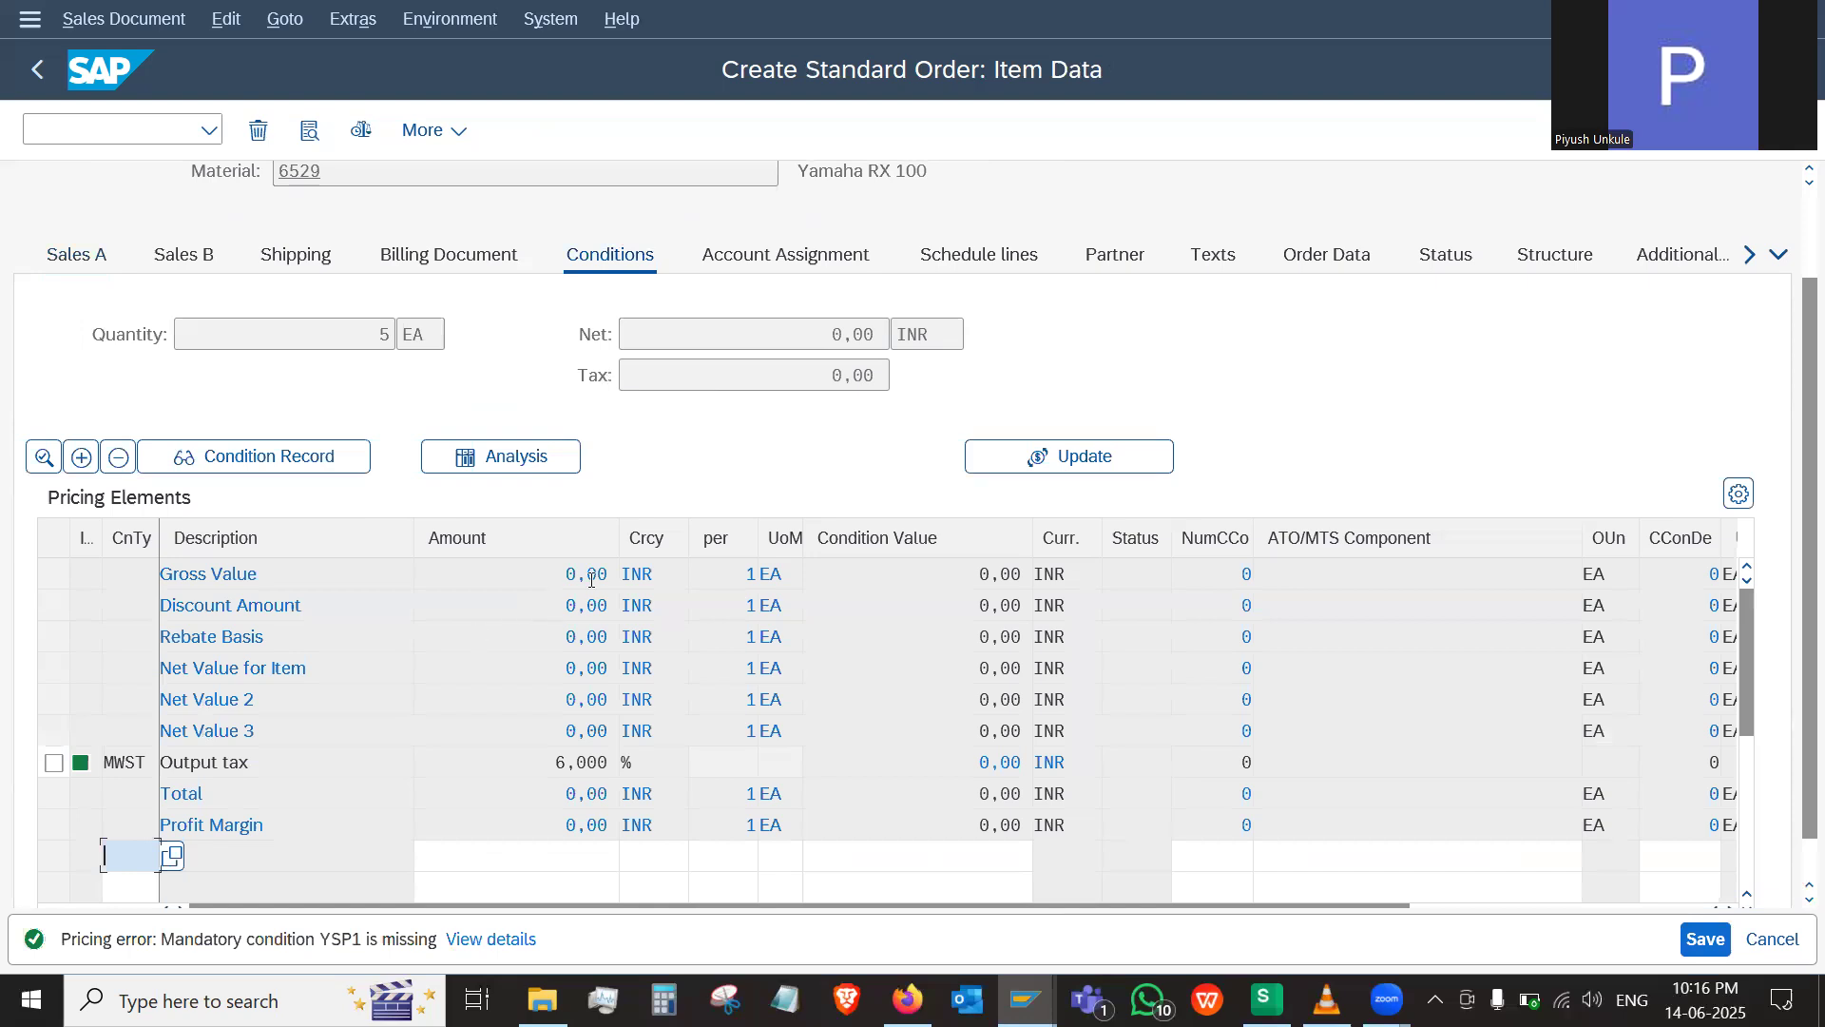
{"action": "double_click", "coordinate": [583, 575]}
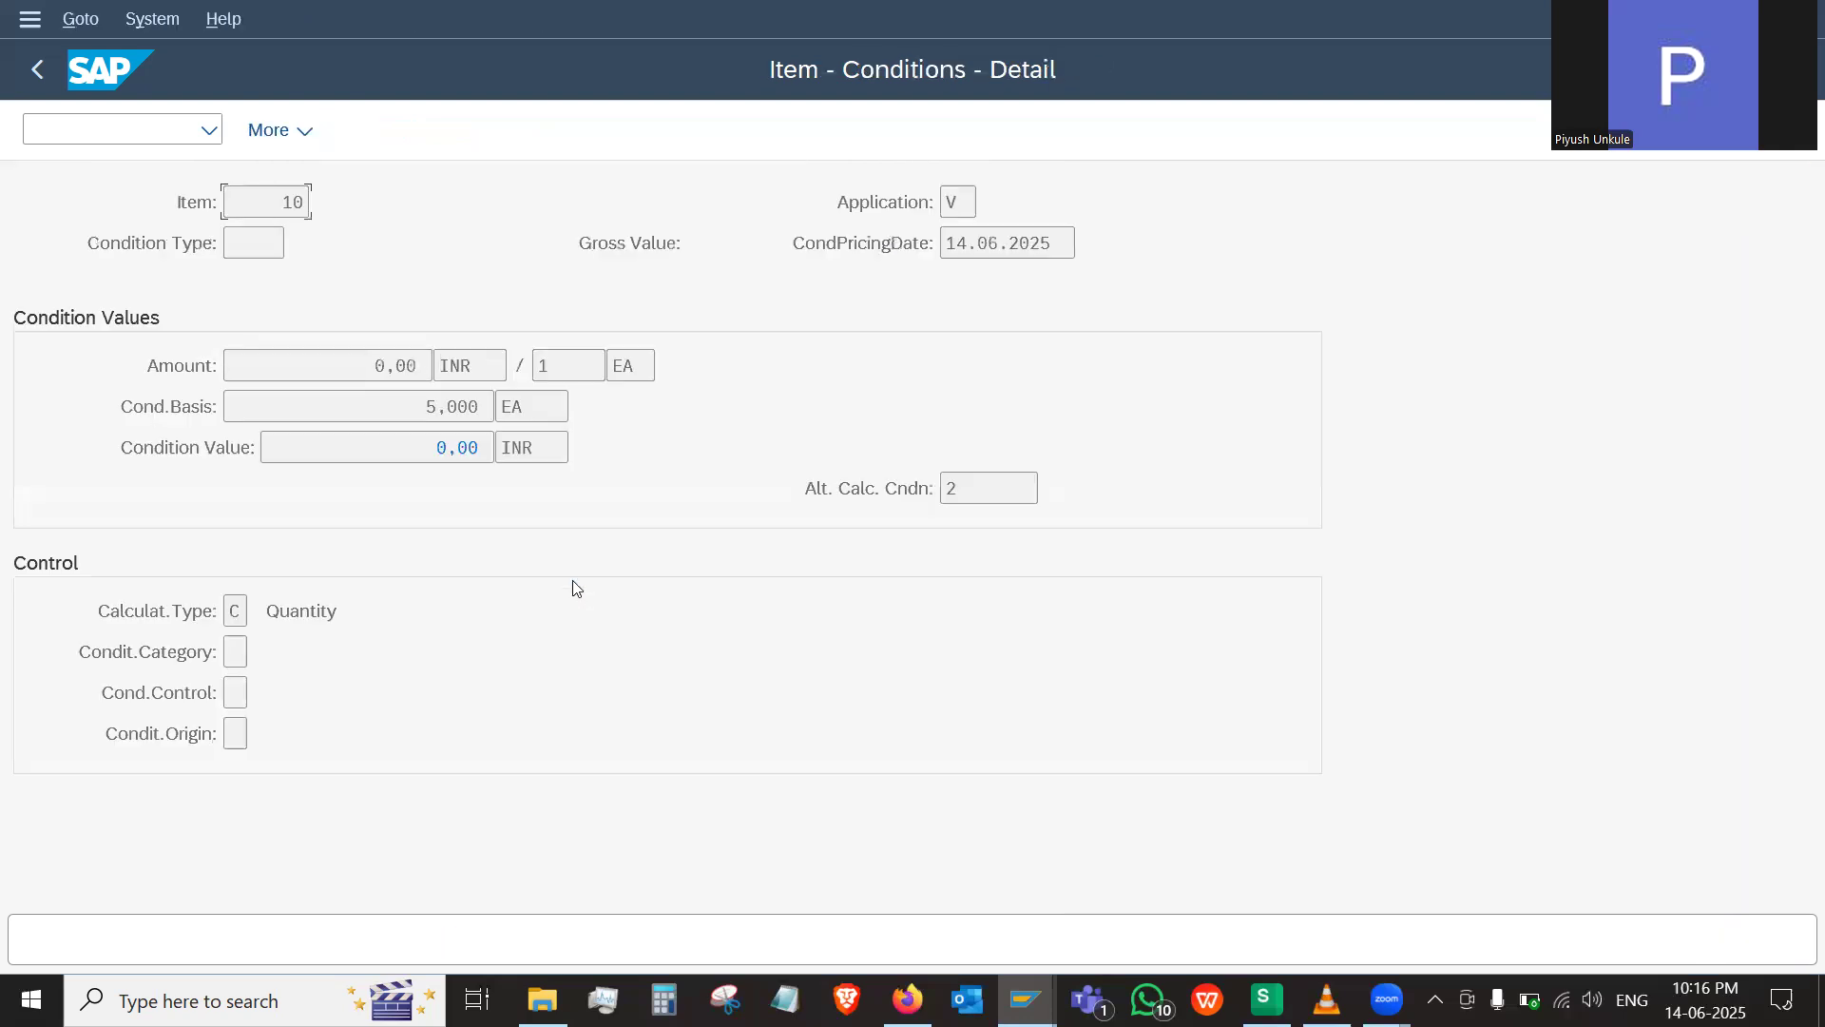
{"action": "left_click", "coordinate": [48, 76]}
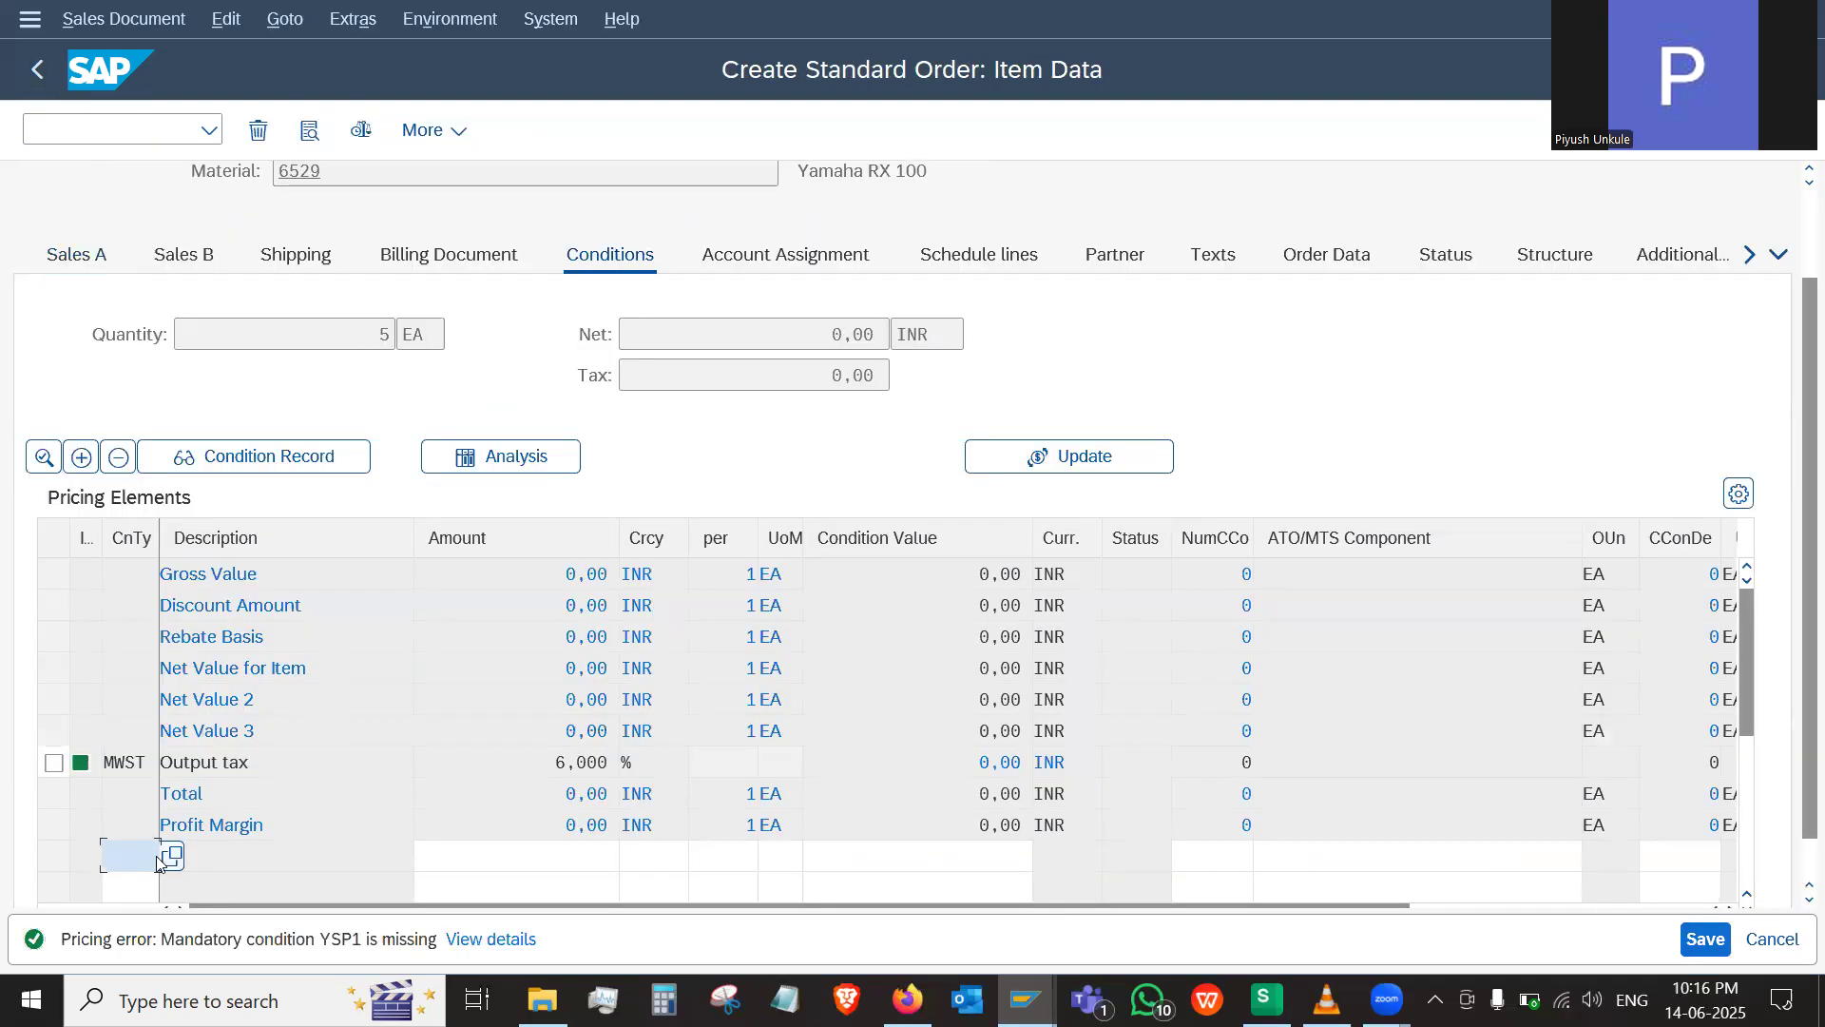
Add condition type YSP1 with an amount of 95000 to the item's pricing elements
{"action": "left_click", "coordinate": [131, 856]}
{"action": "type", "text": "ys"}
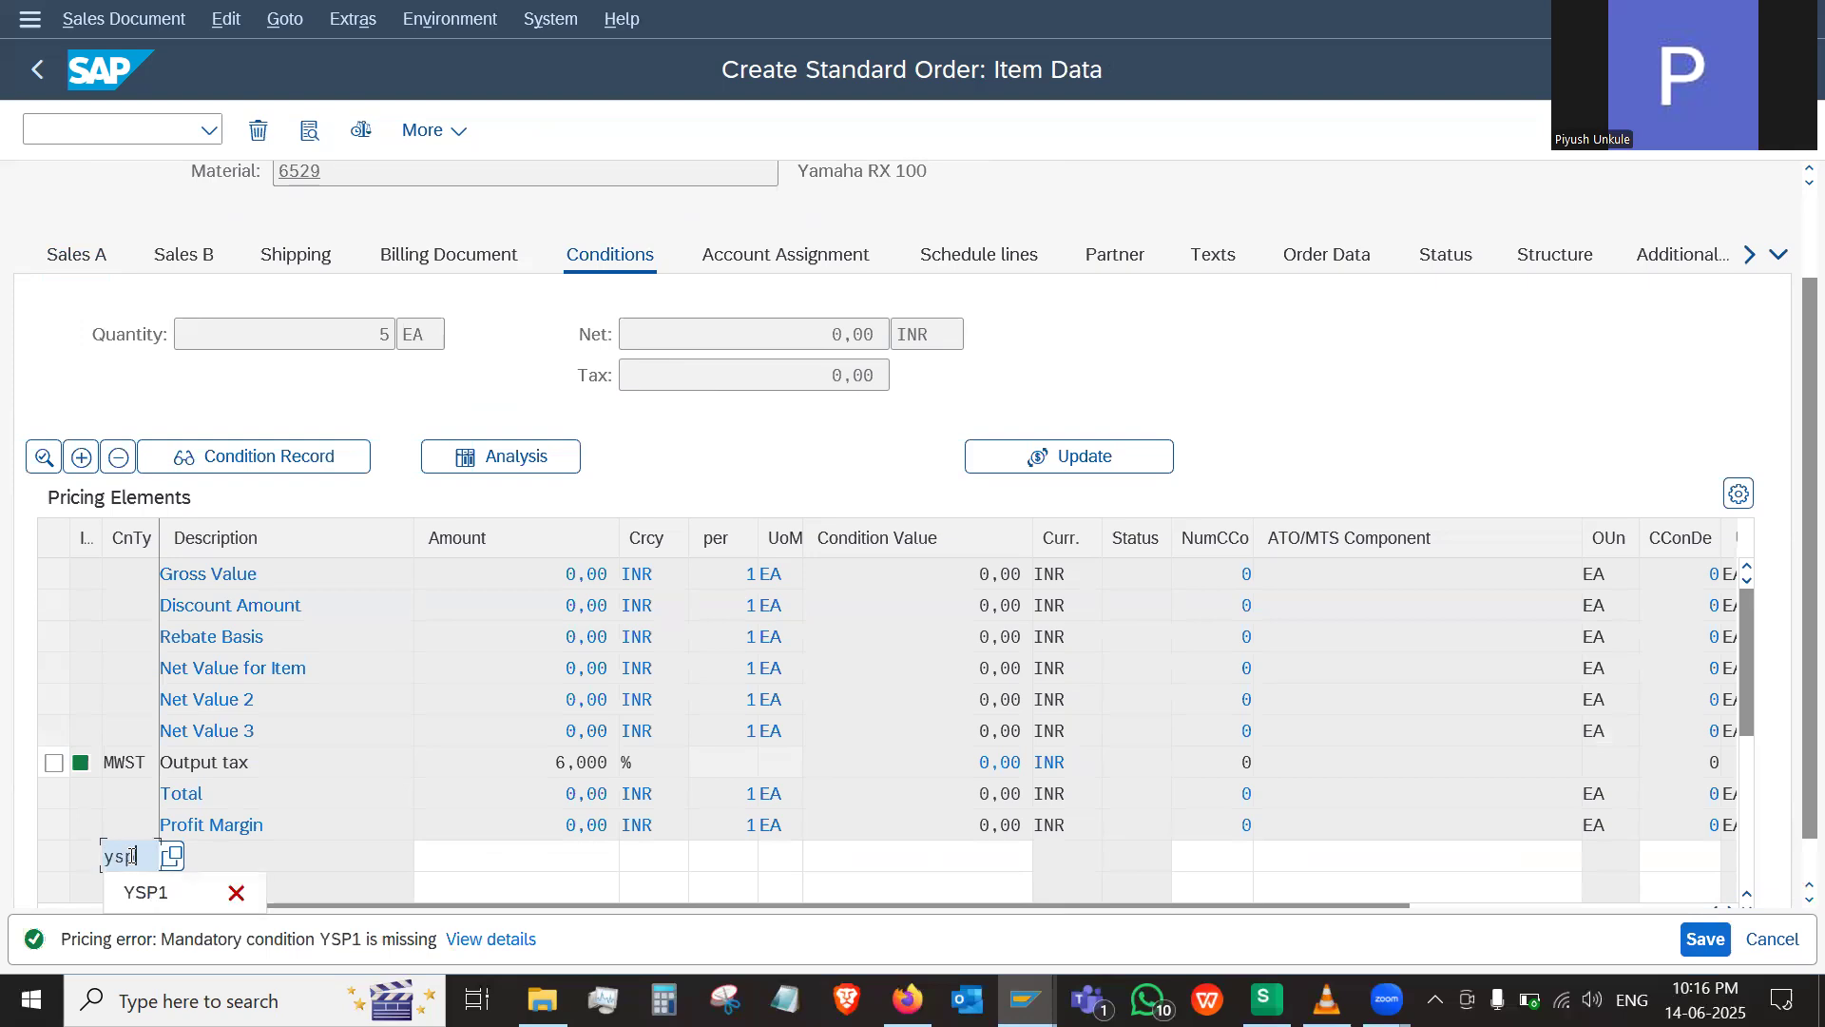
{"action": "type", "text": "p1"}
{"action": "left_click", "coordinate": [190, 889]}
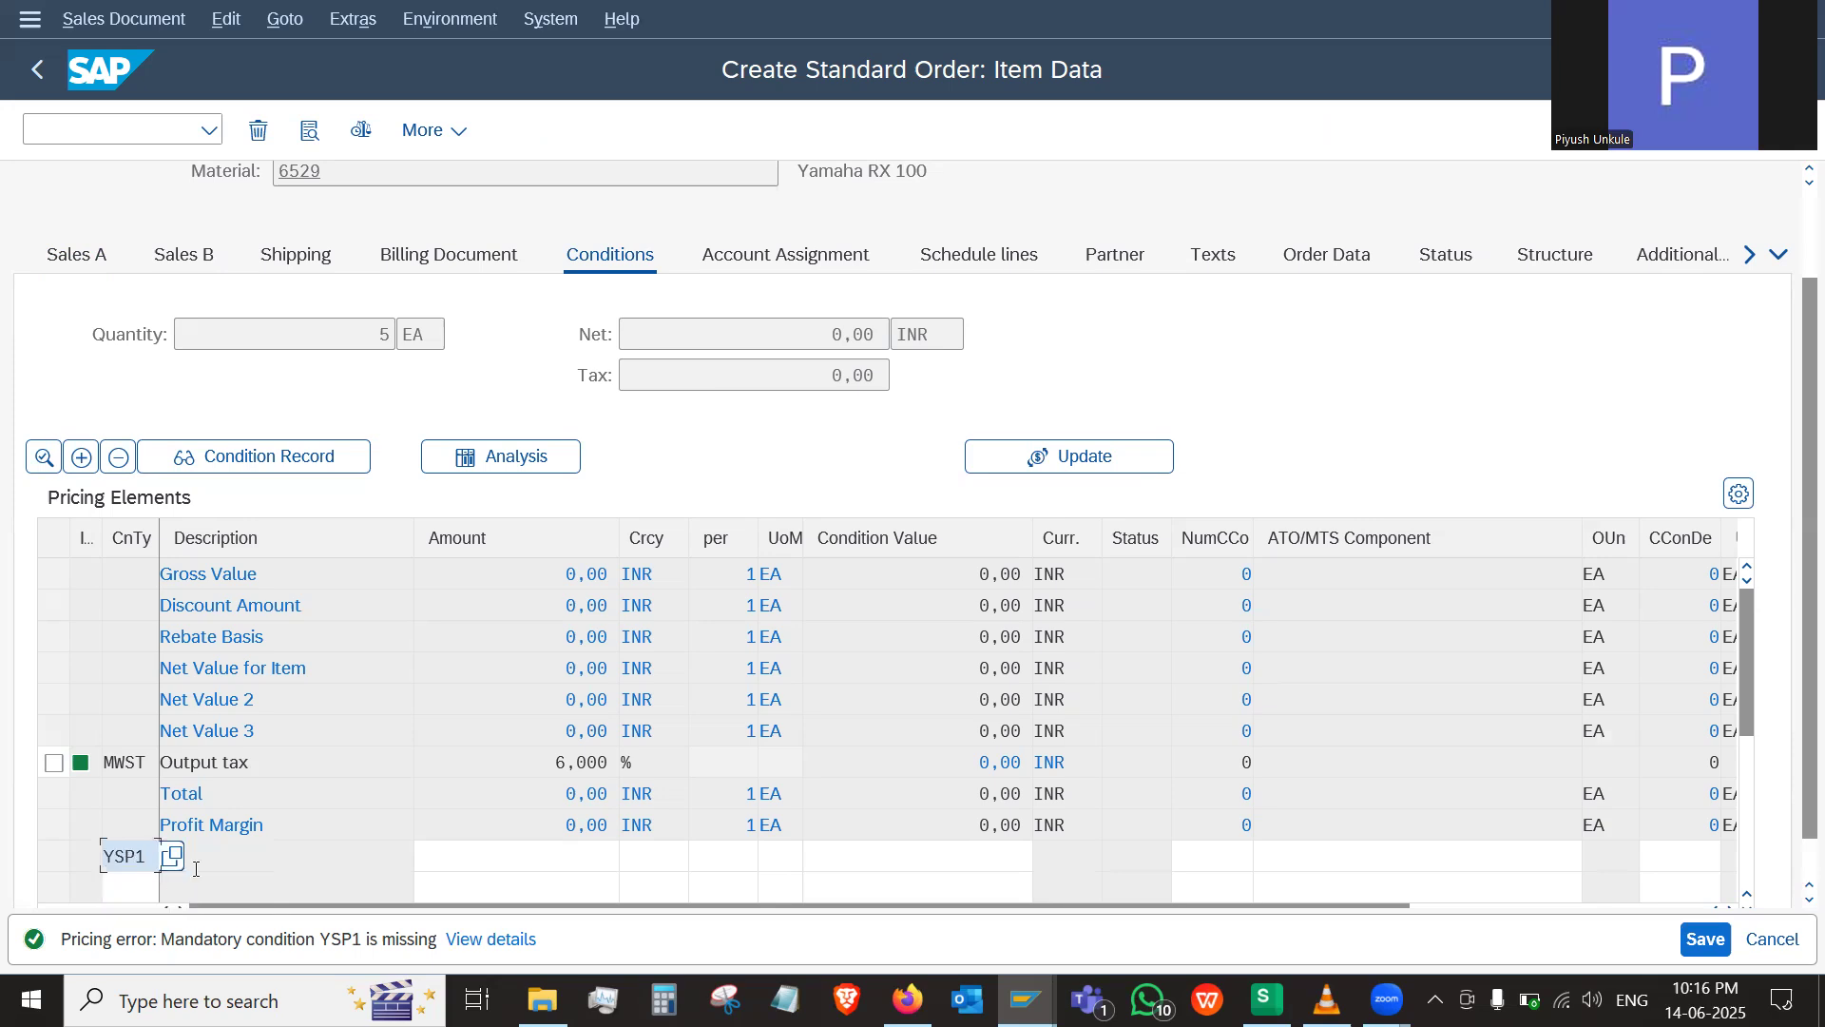
{"action": "left_click", "coordinate": [233, 850]}
{"action": "left_click", "coordinate": [530, 844]}
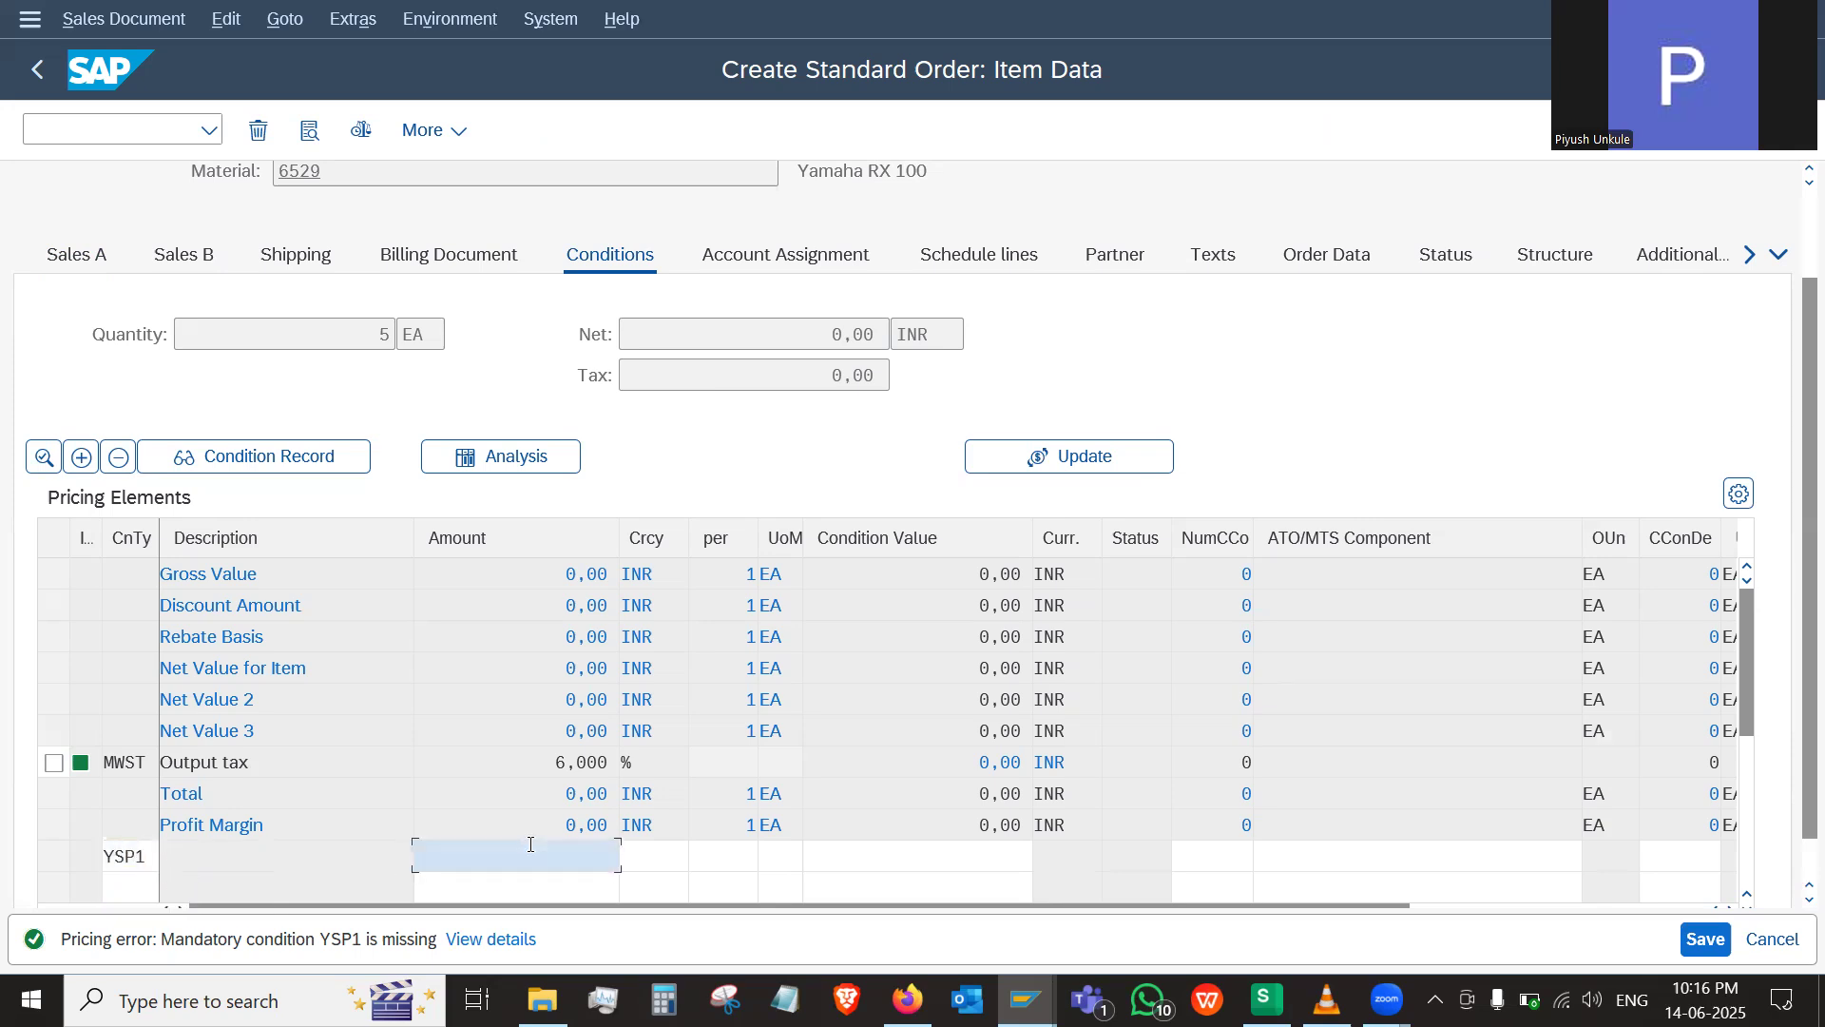
{"action": "type", "text": "95000"}
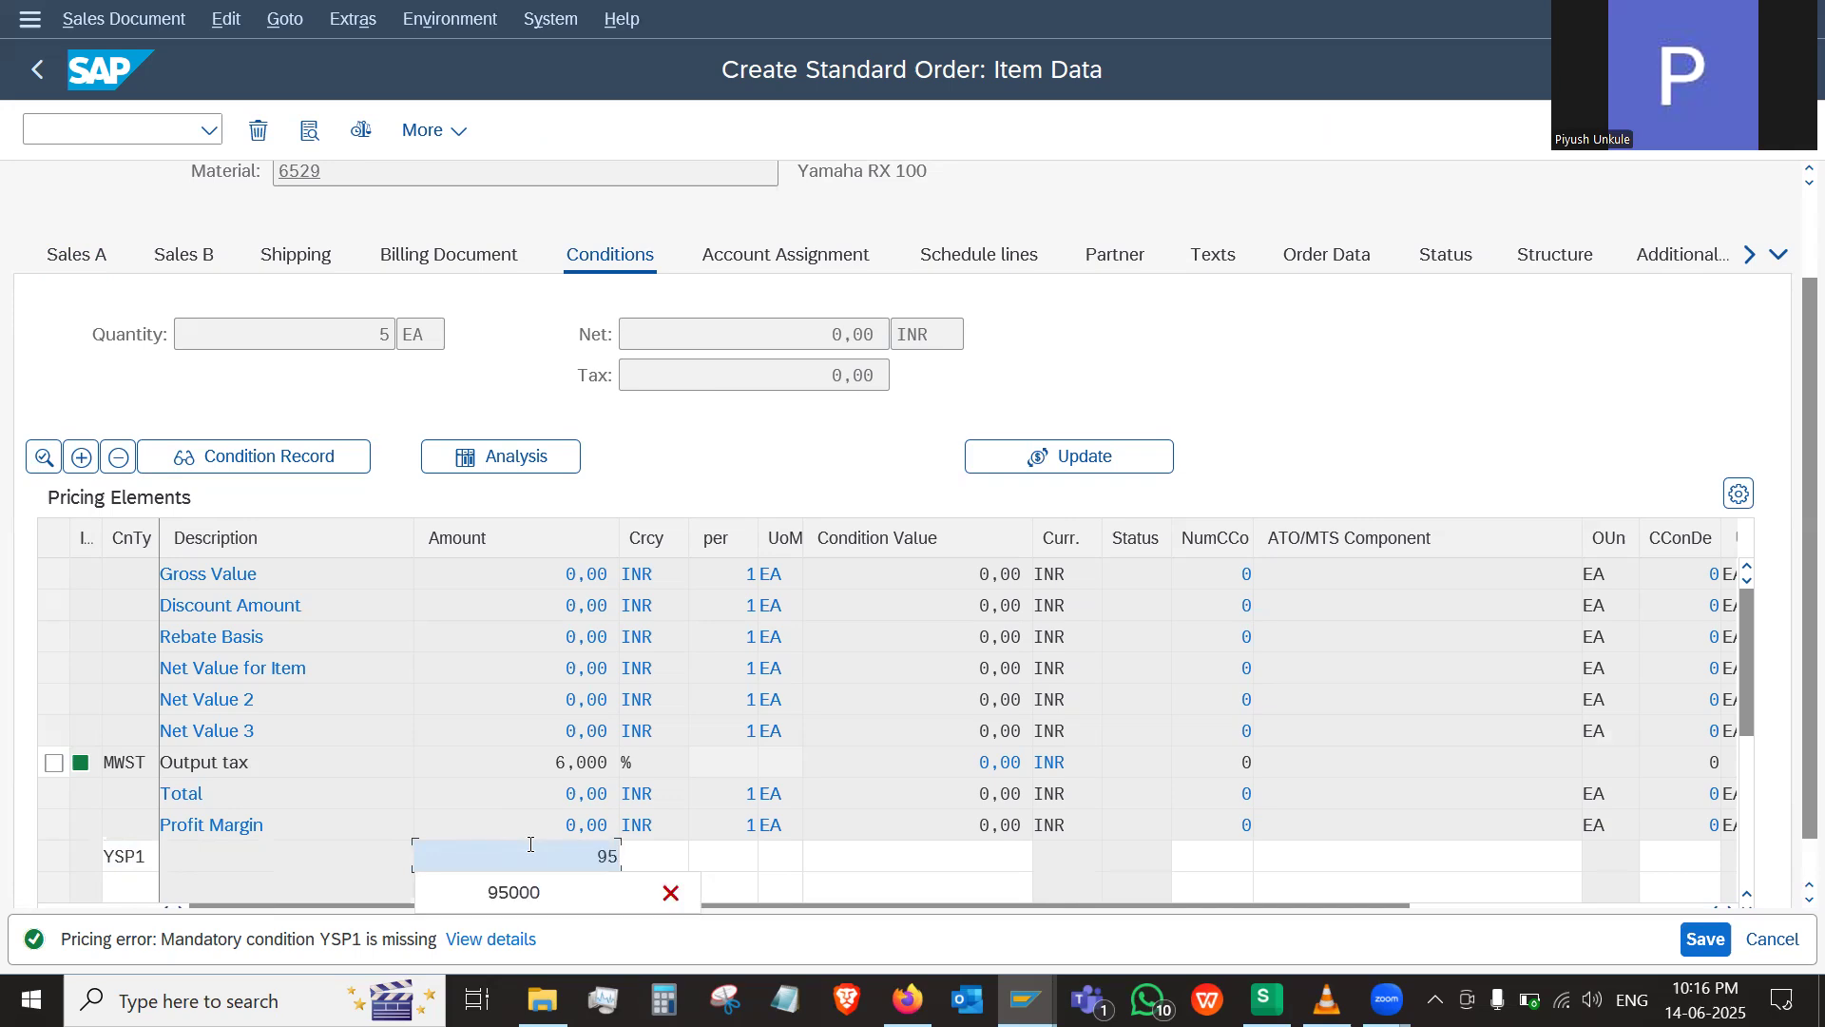
{"action": "left_click", "coordinate": [532, 894]}
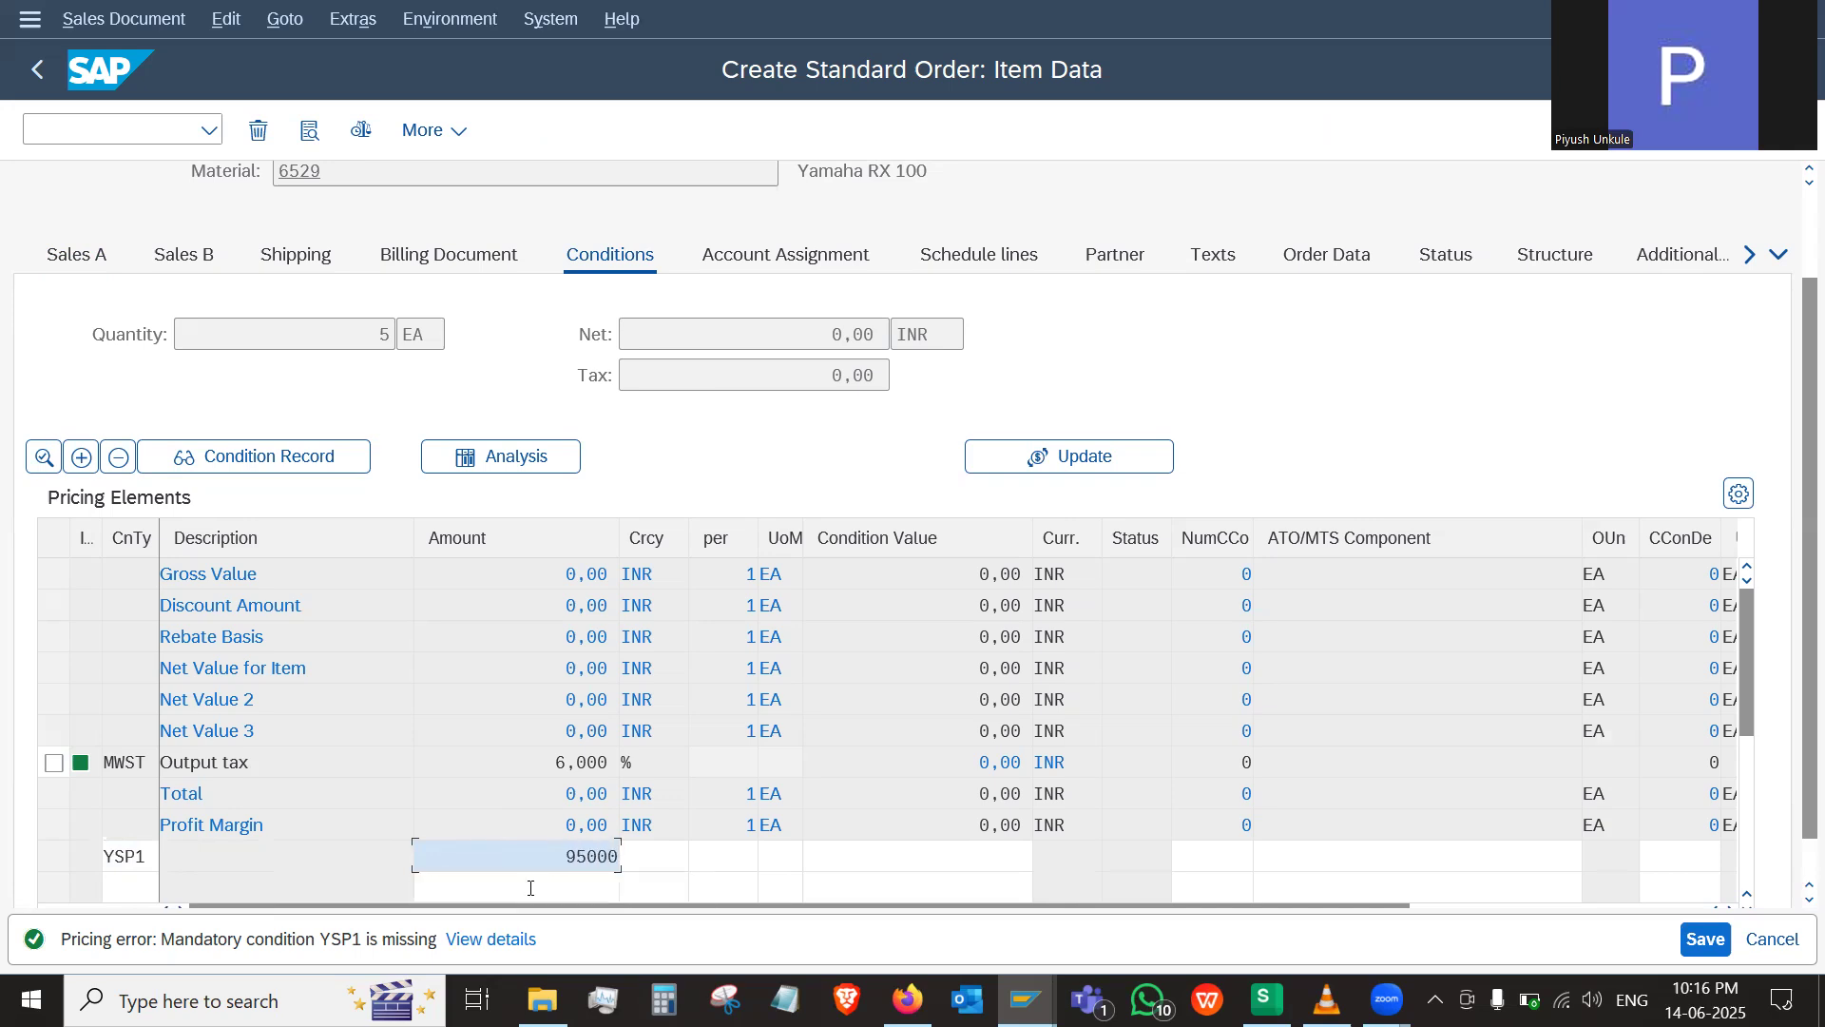
{"action": "key", "text": "Return"}
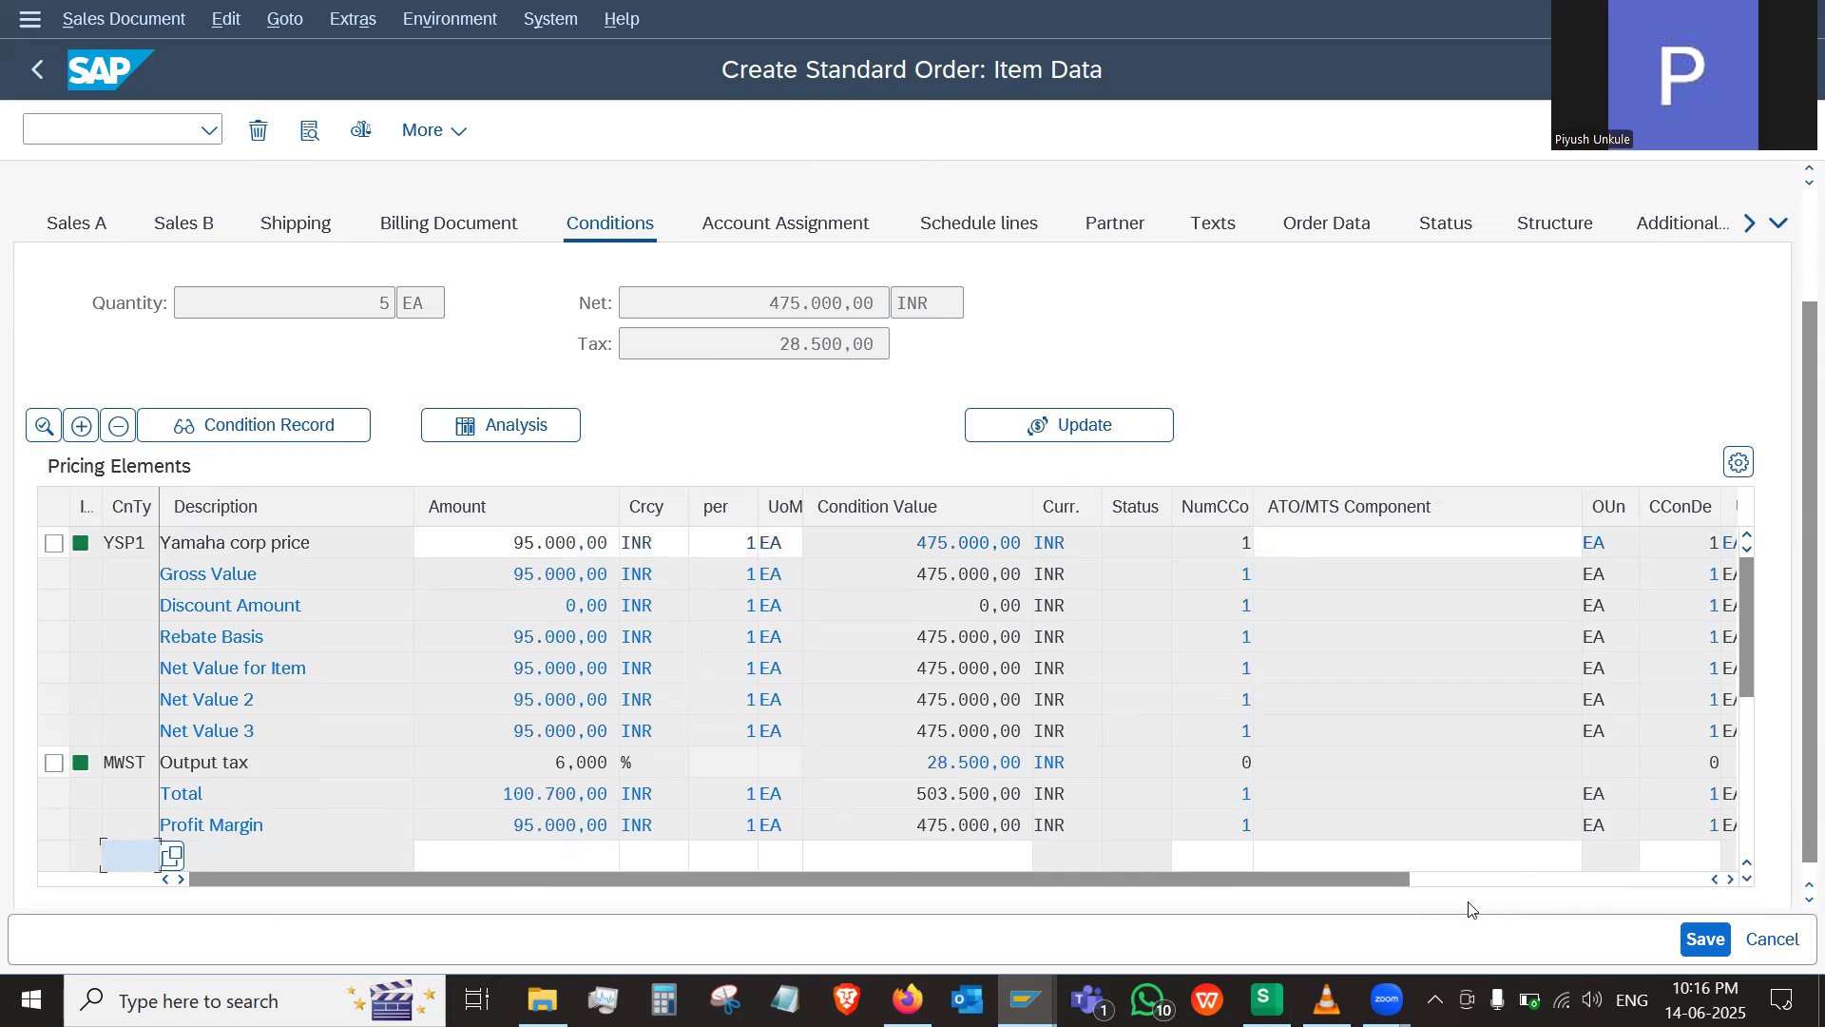
Try to save the order, choose to edit the incomplete document, and open the missing shipping data of item 10
{"action": "left_click", "coordinate": [1674, 939]}
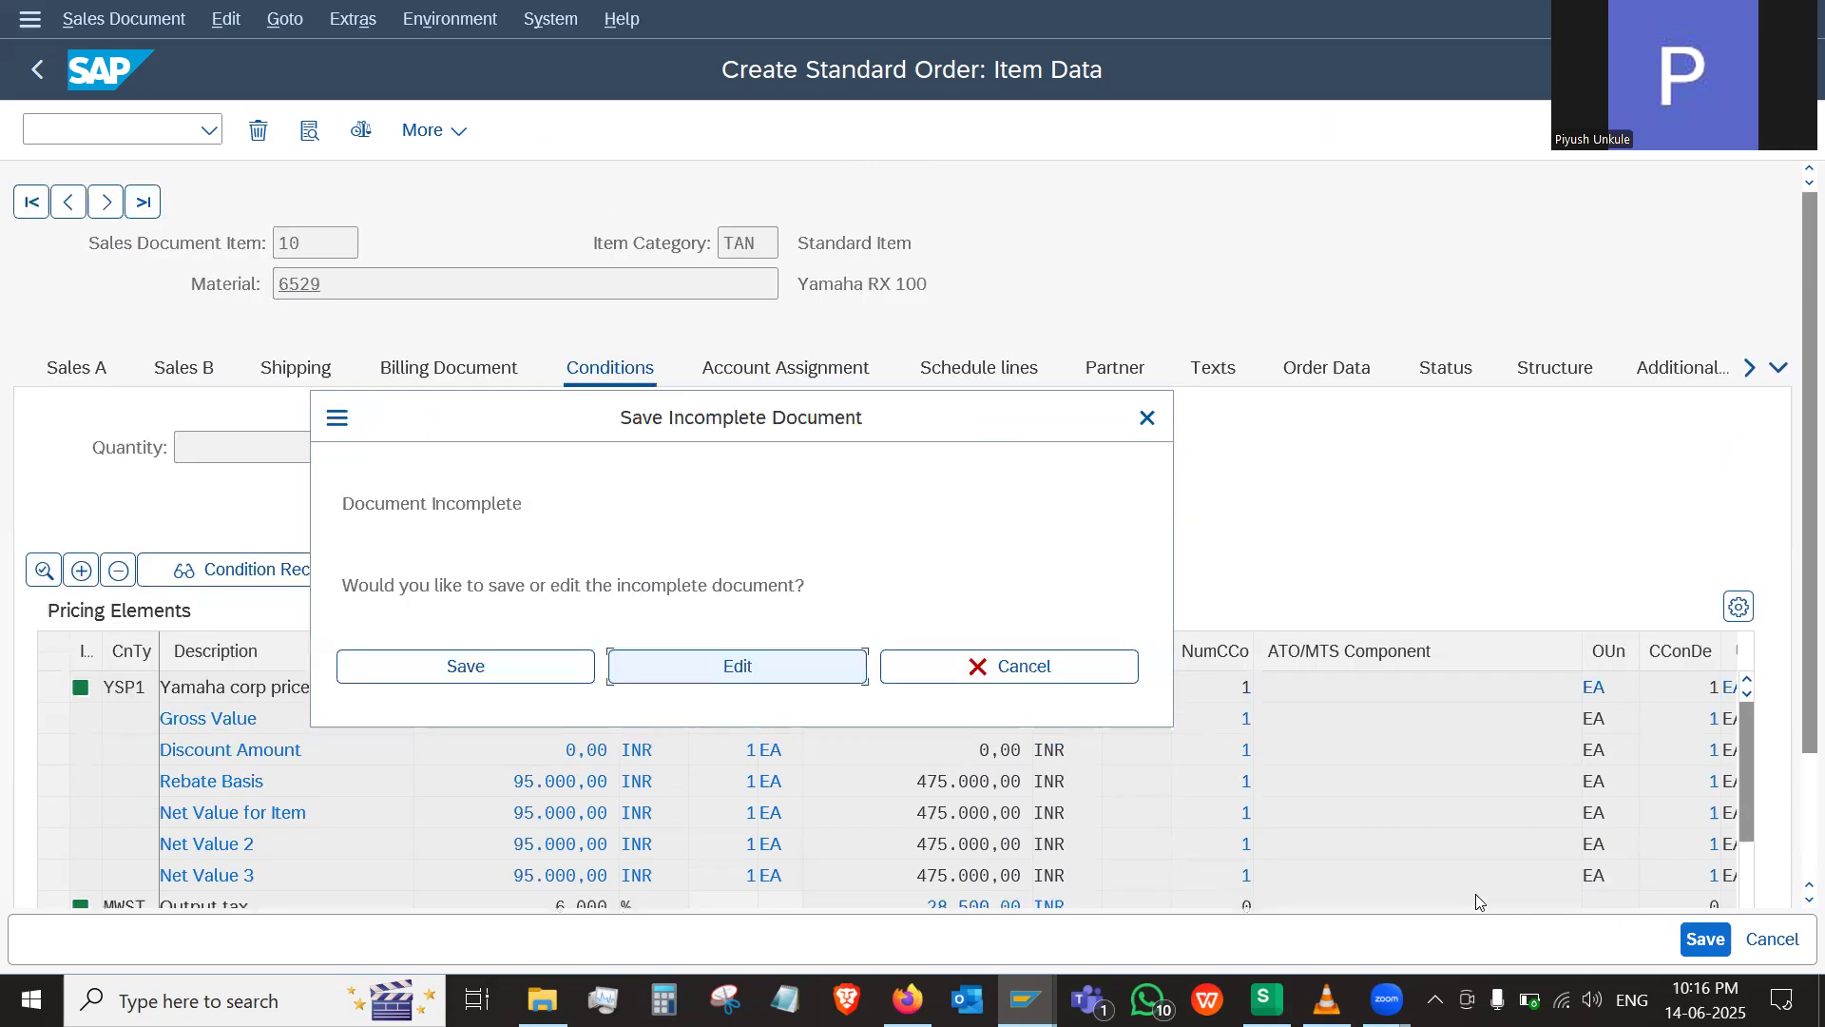
{"action": "left_click", "coordinate": [749, 665]}
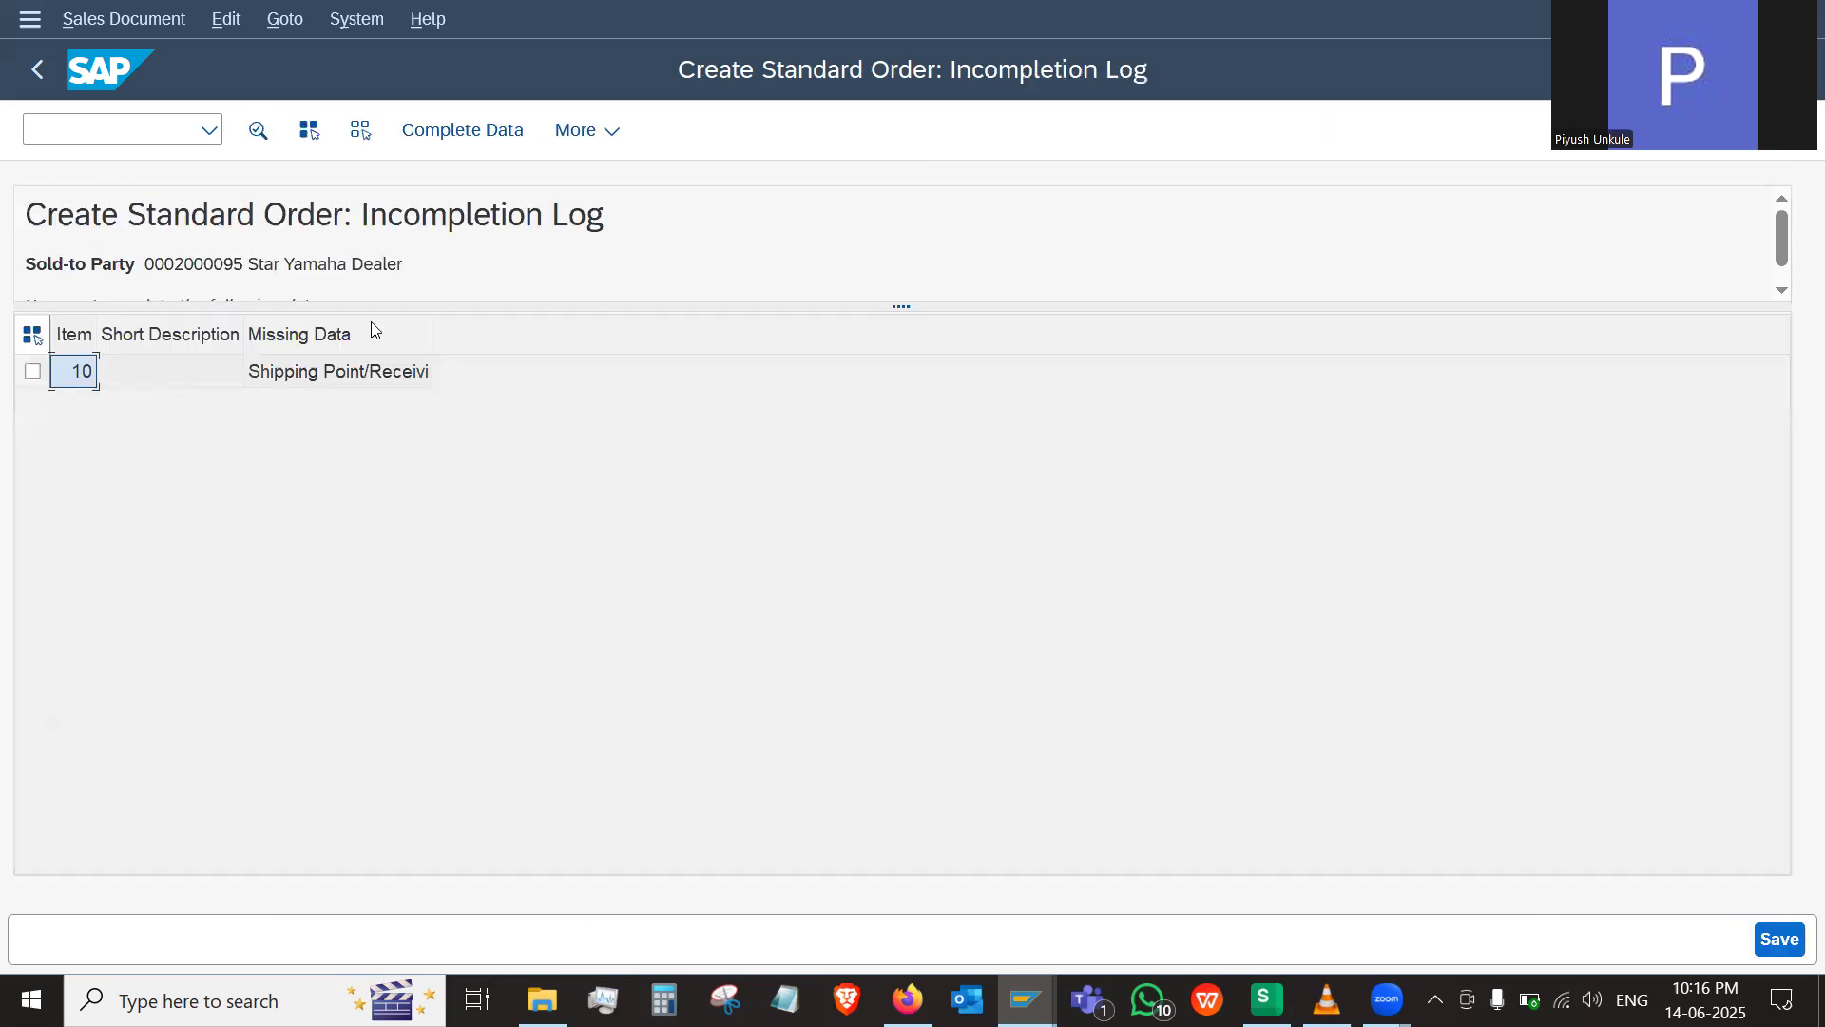
{"action": "left_click", "coordinate": [450, 137]}
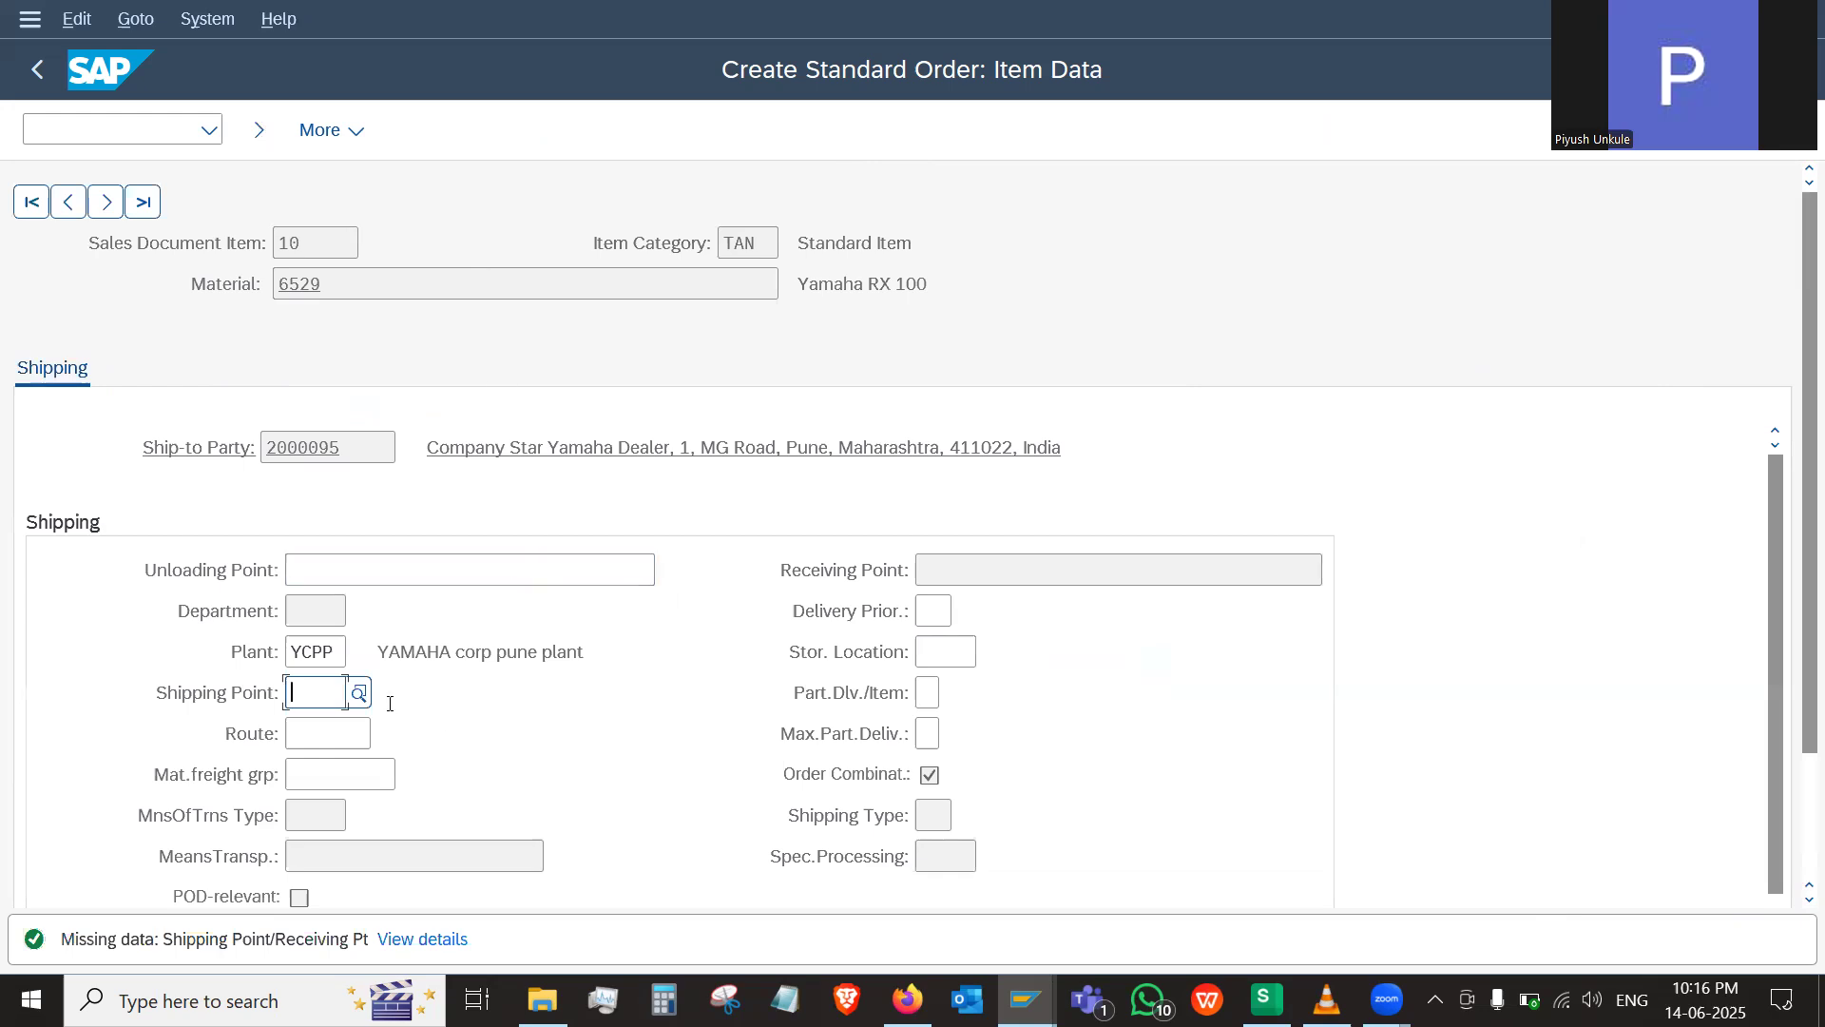
Try to set the item's shipping point to YCSP, the Yamaha ship point
{"action": "left_click", "coordinate": [359, 692]}
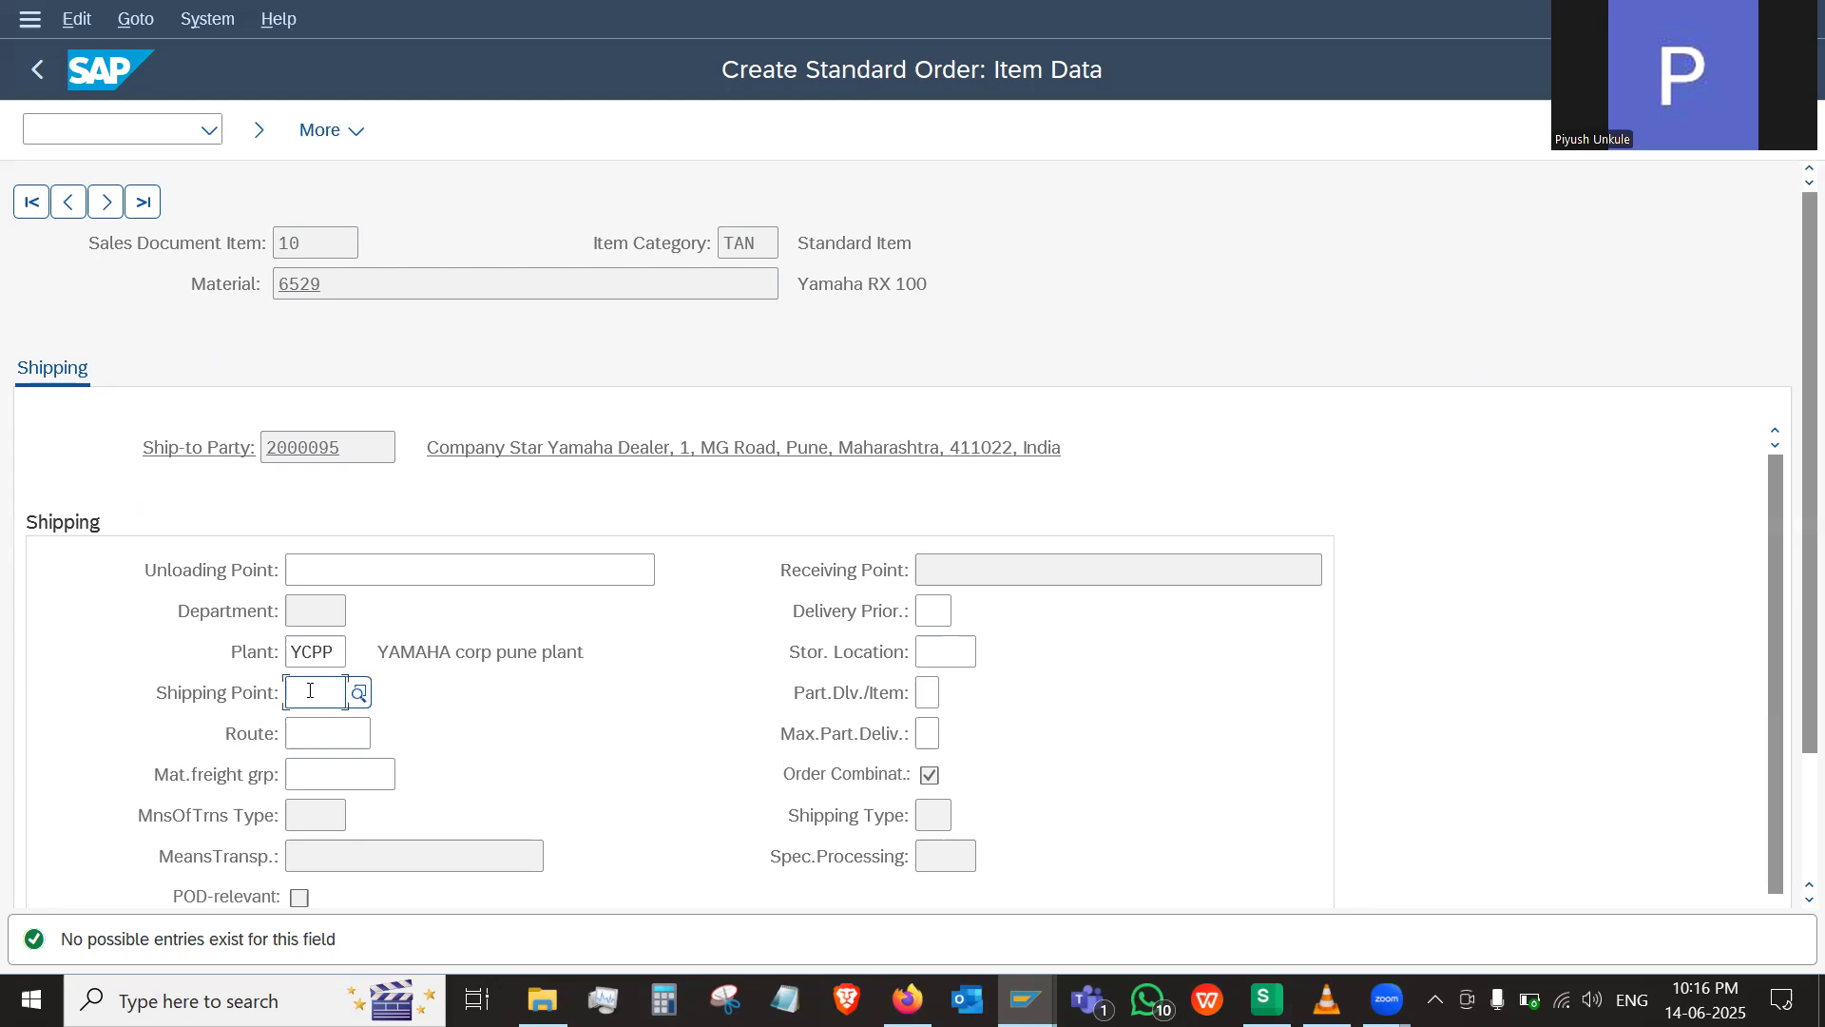
{"action": "type", "text": "y"}
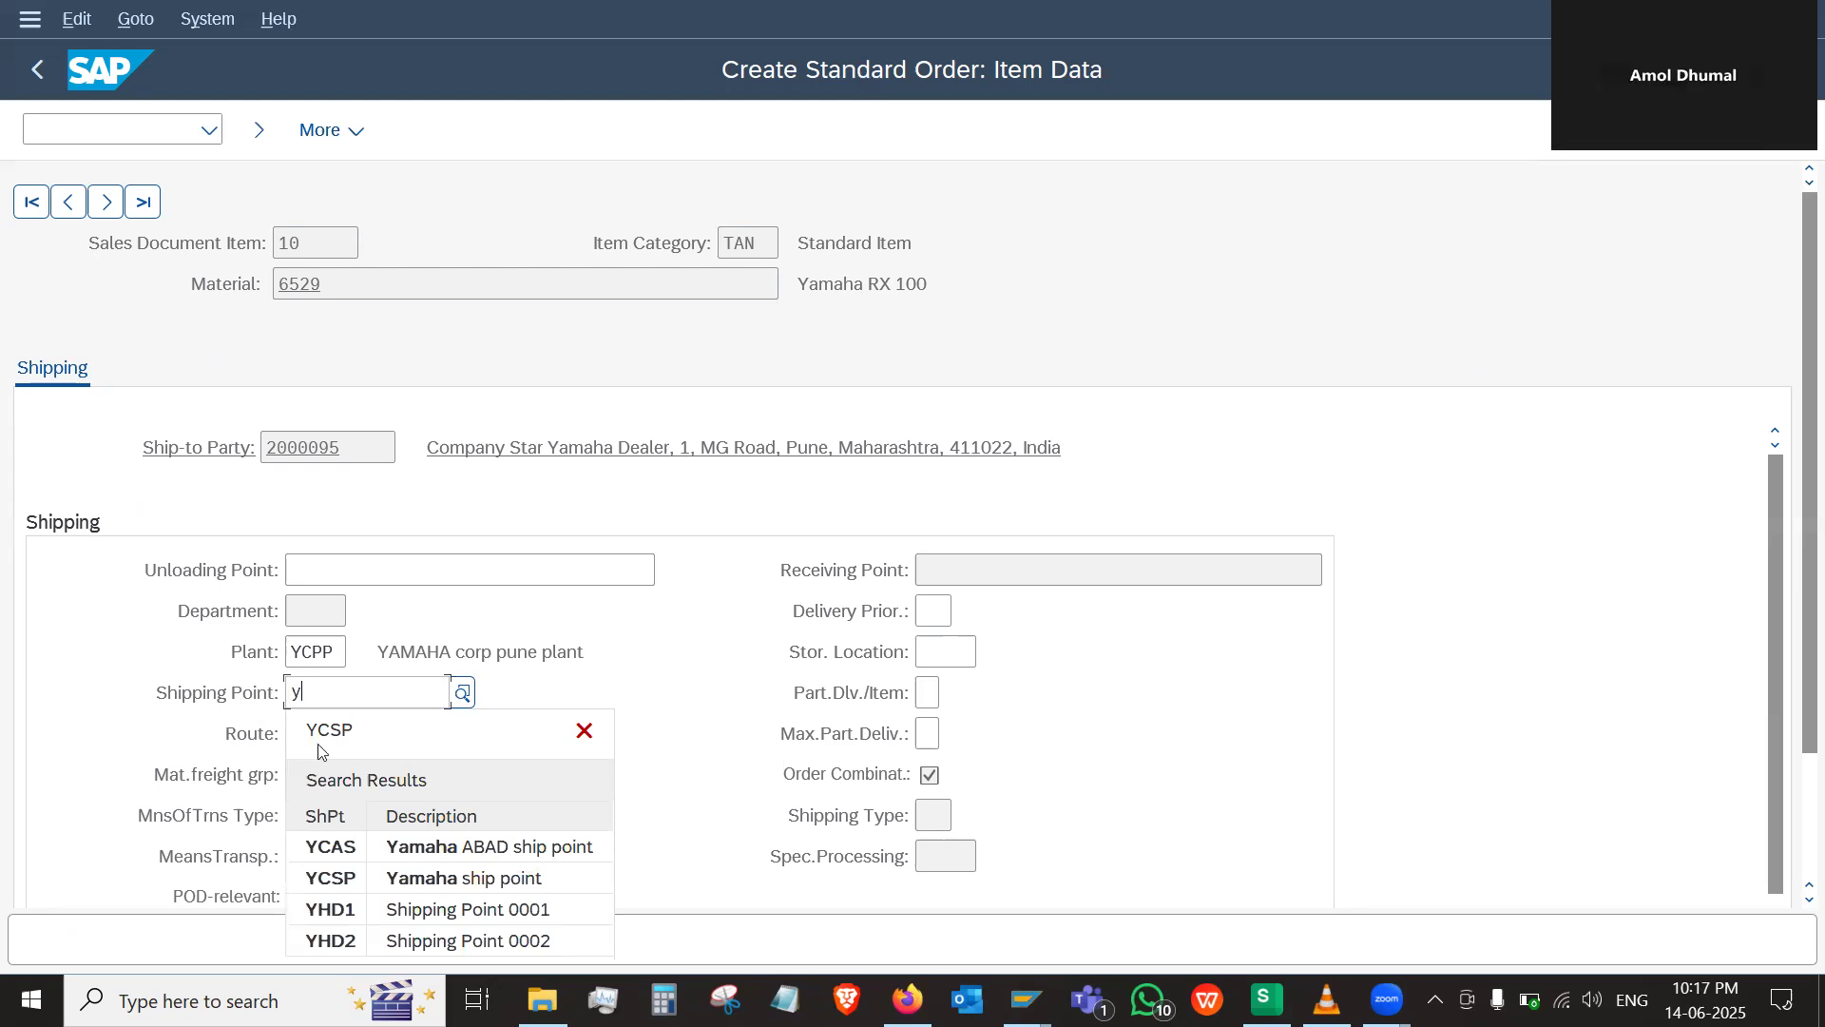
{"action": "left_click", "coordinate": [334, 880]}
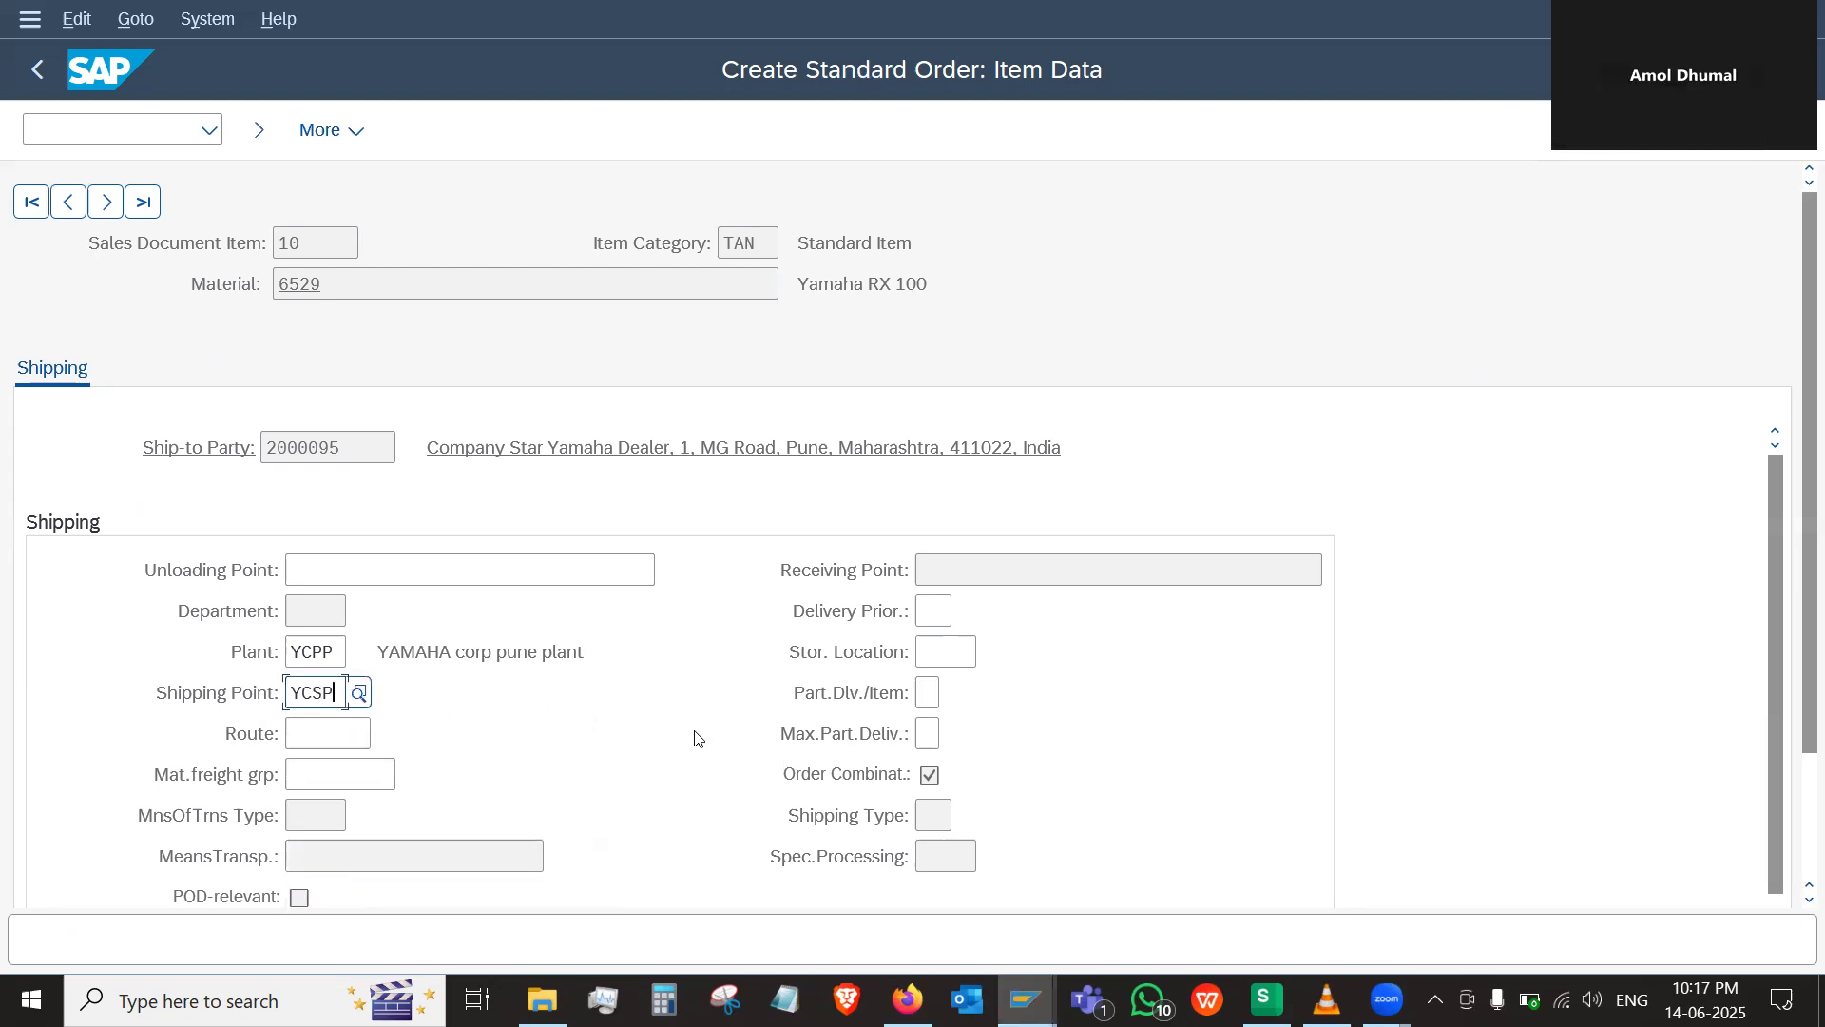
{"action": "key", "text": "Return"}
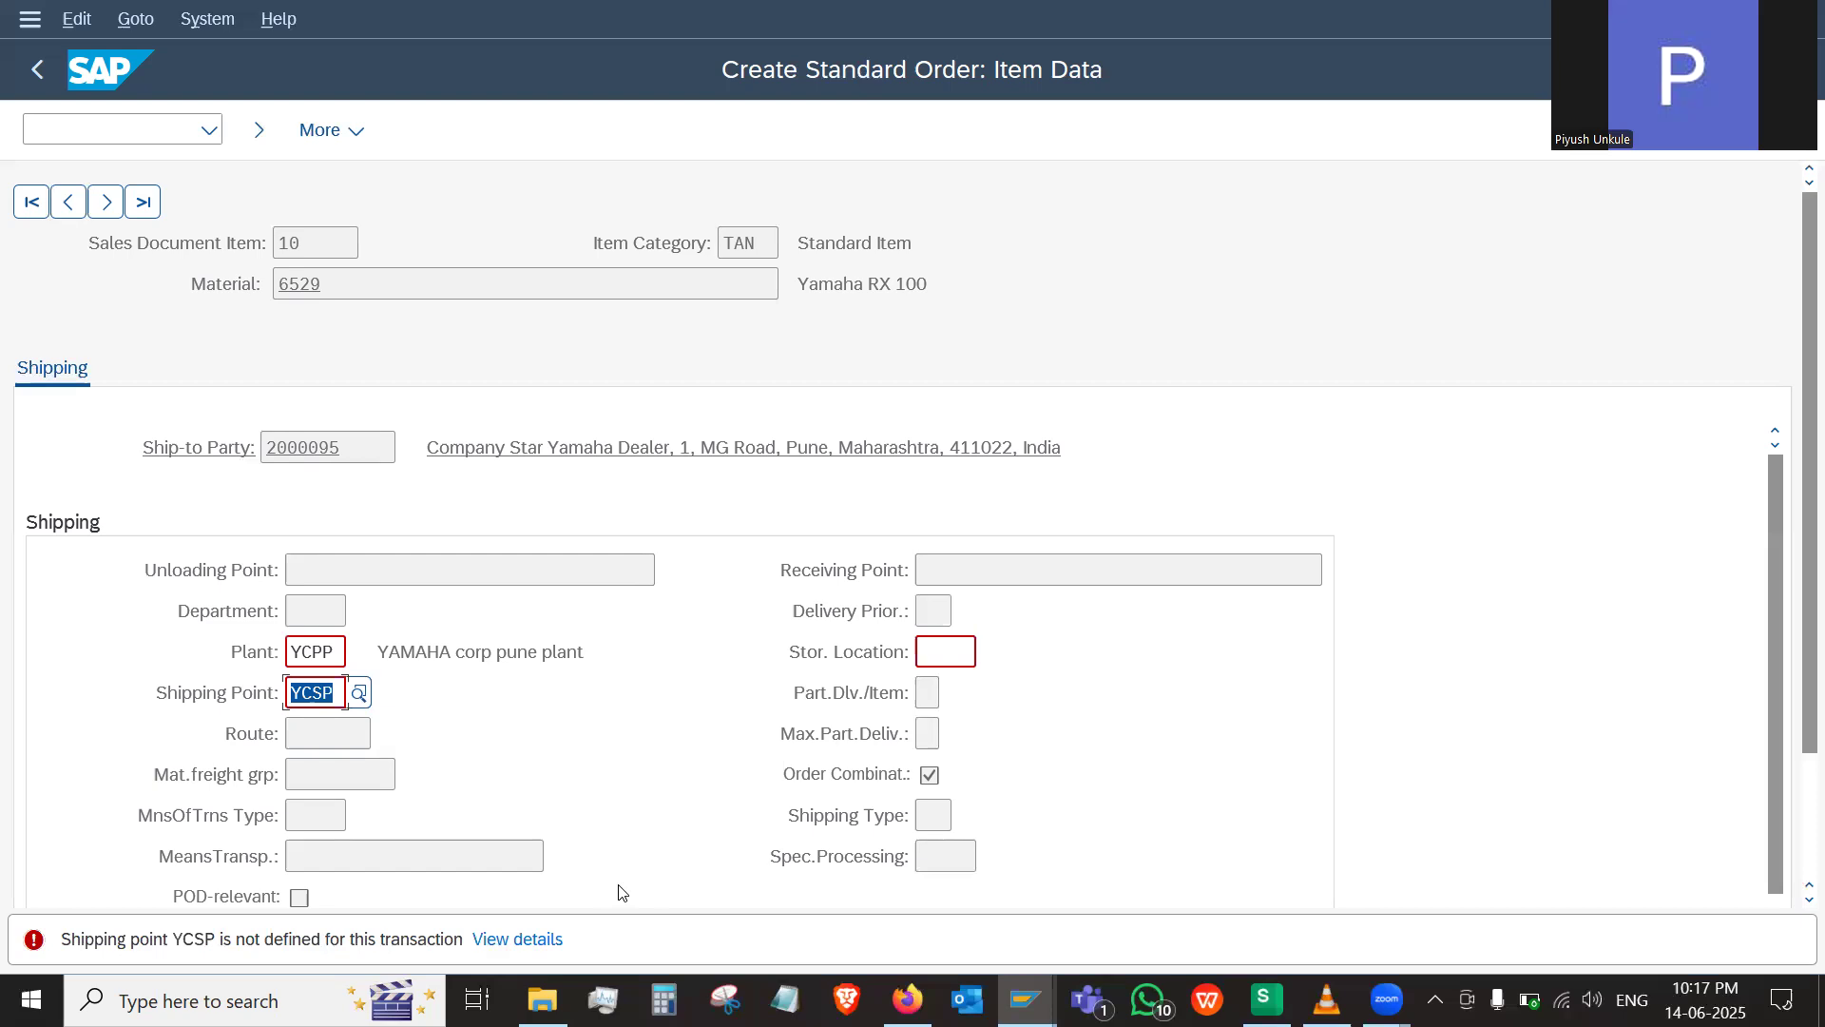
Switch to WPS Spreadsheets and check the shipping point determination rule on the SD Determination sheet
{"action": "left_click", "coordinate": [1266, 998]}
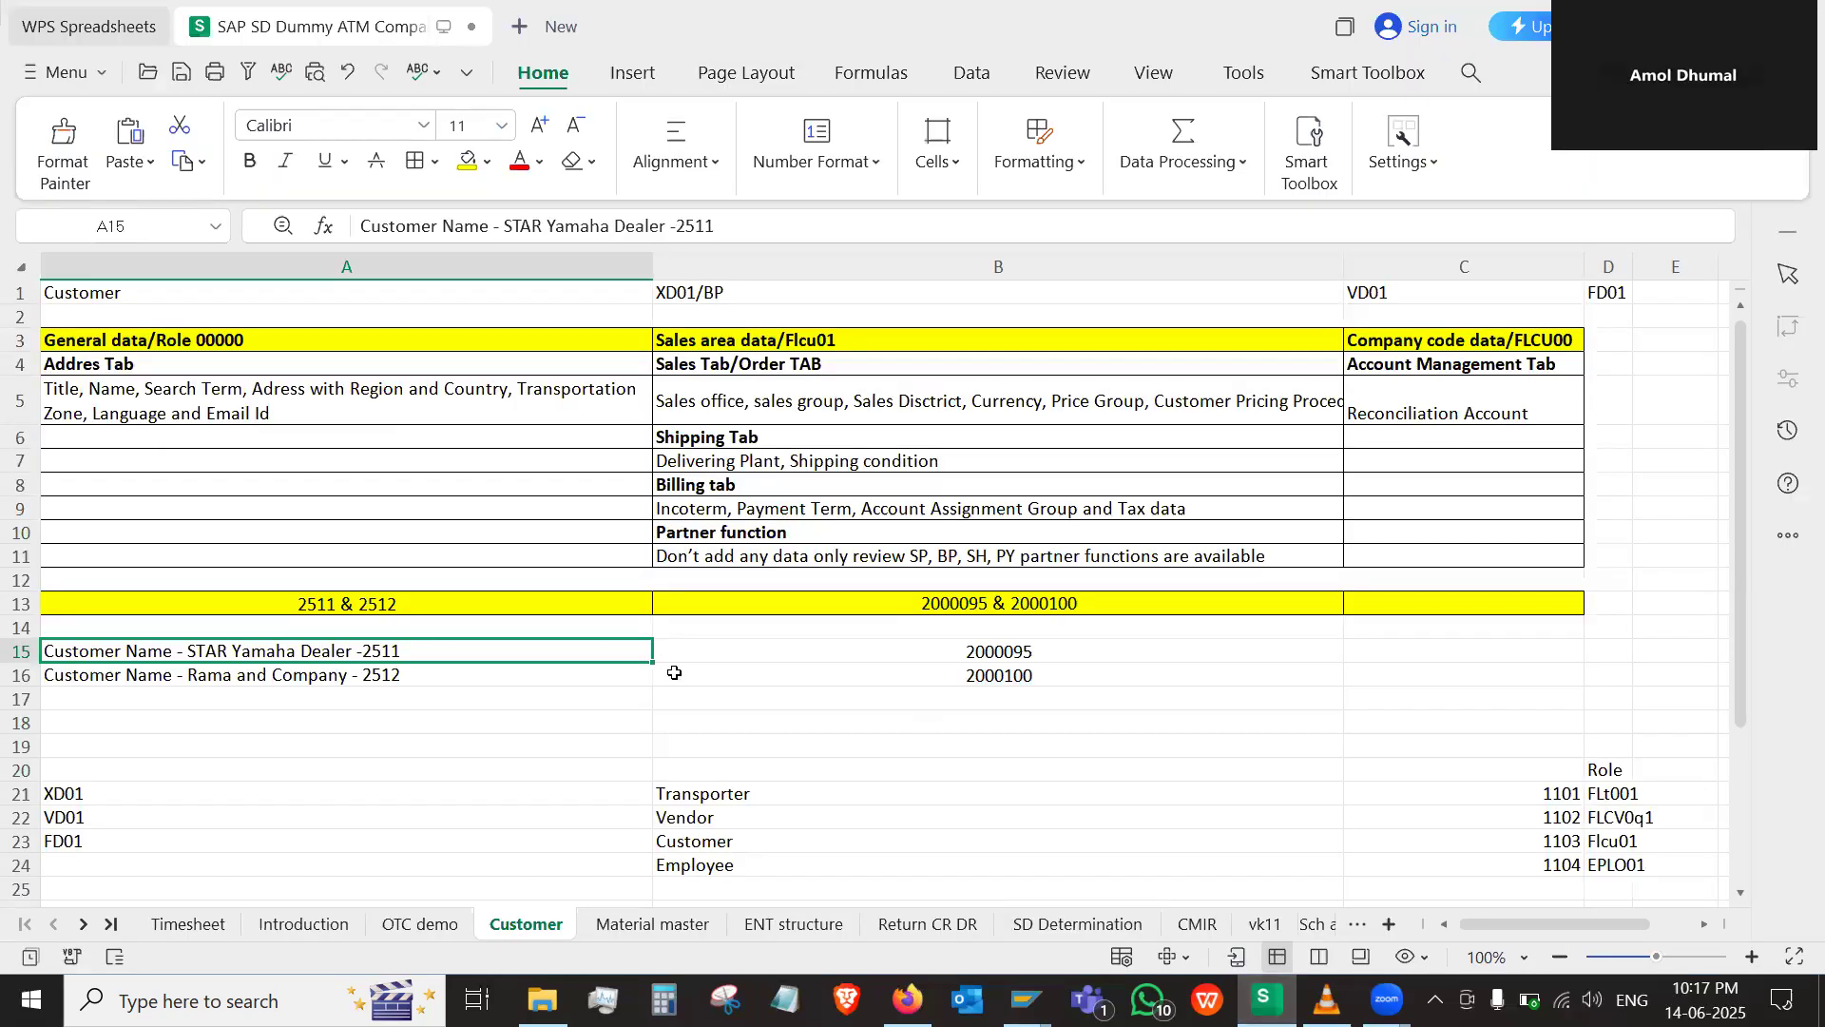
{"action": "left_click", "coordinate": [1052, 936]}
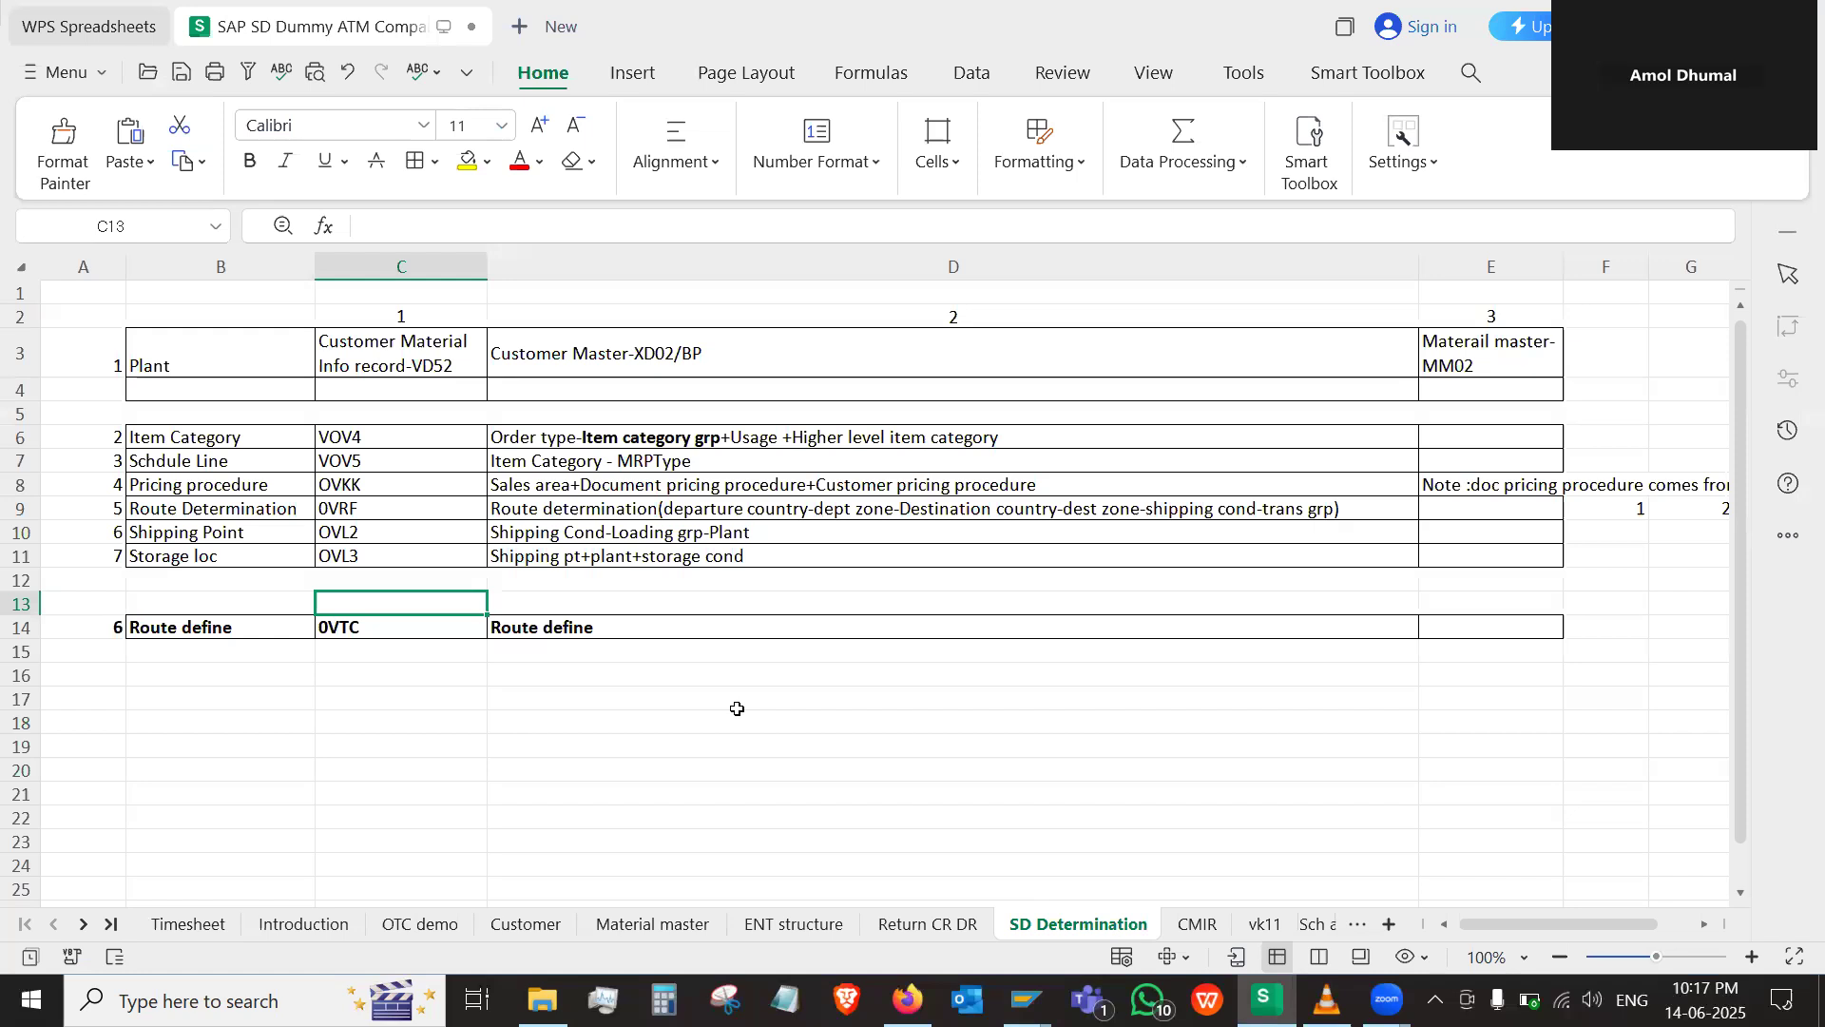
Switch from the spreadsheet's shipping point rule to SAP and open transaction OVL2 in a new session
{"action": "left_click", "coordinate": [559, 533]}
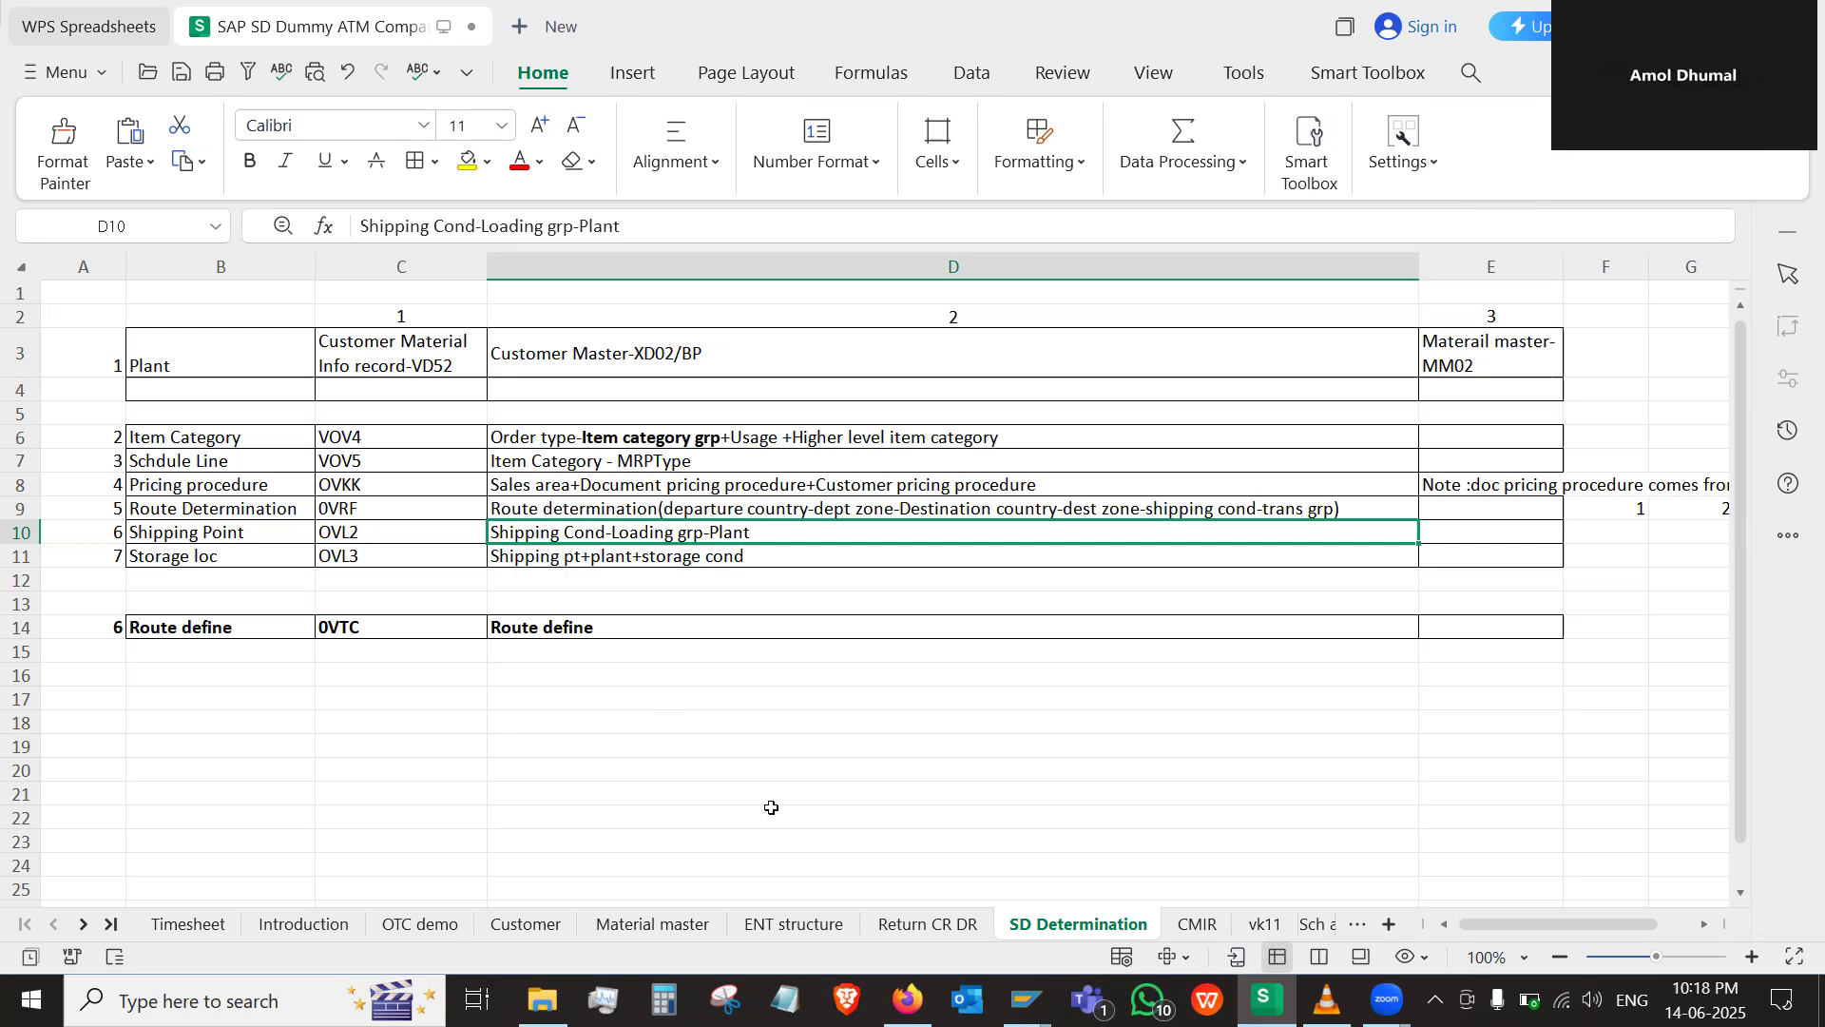
{"action": "mouse_move", "coordinate": [1027, 1000]}
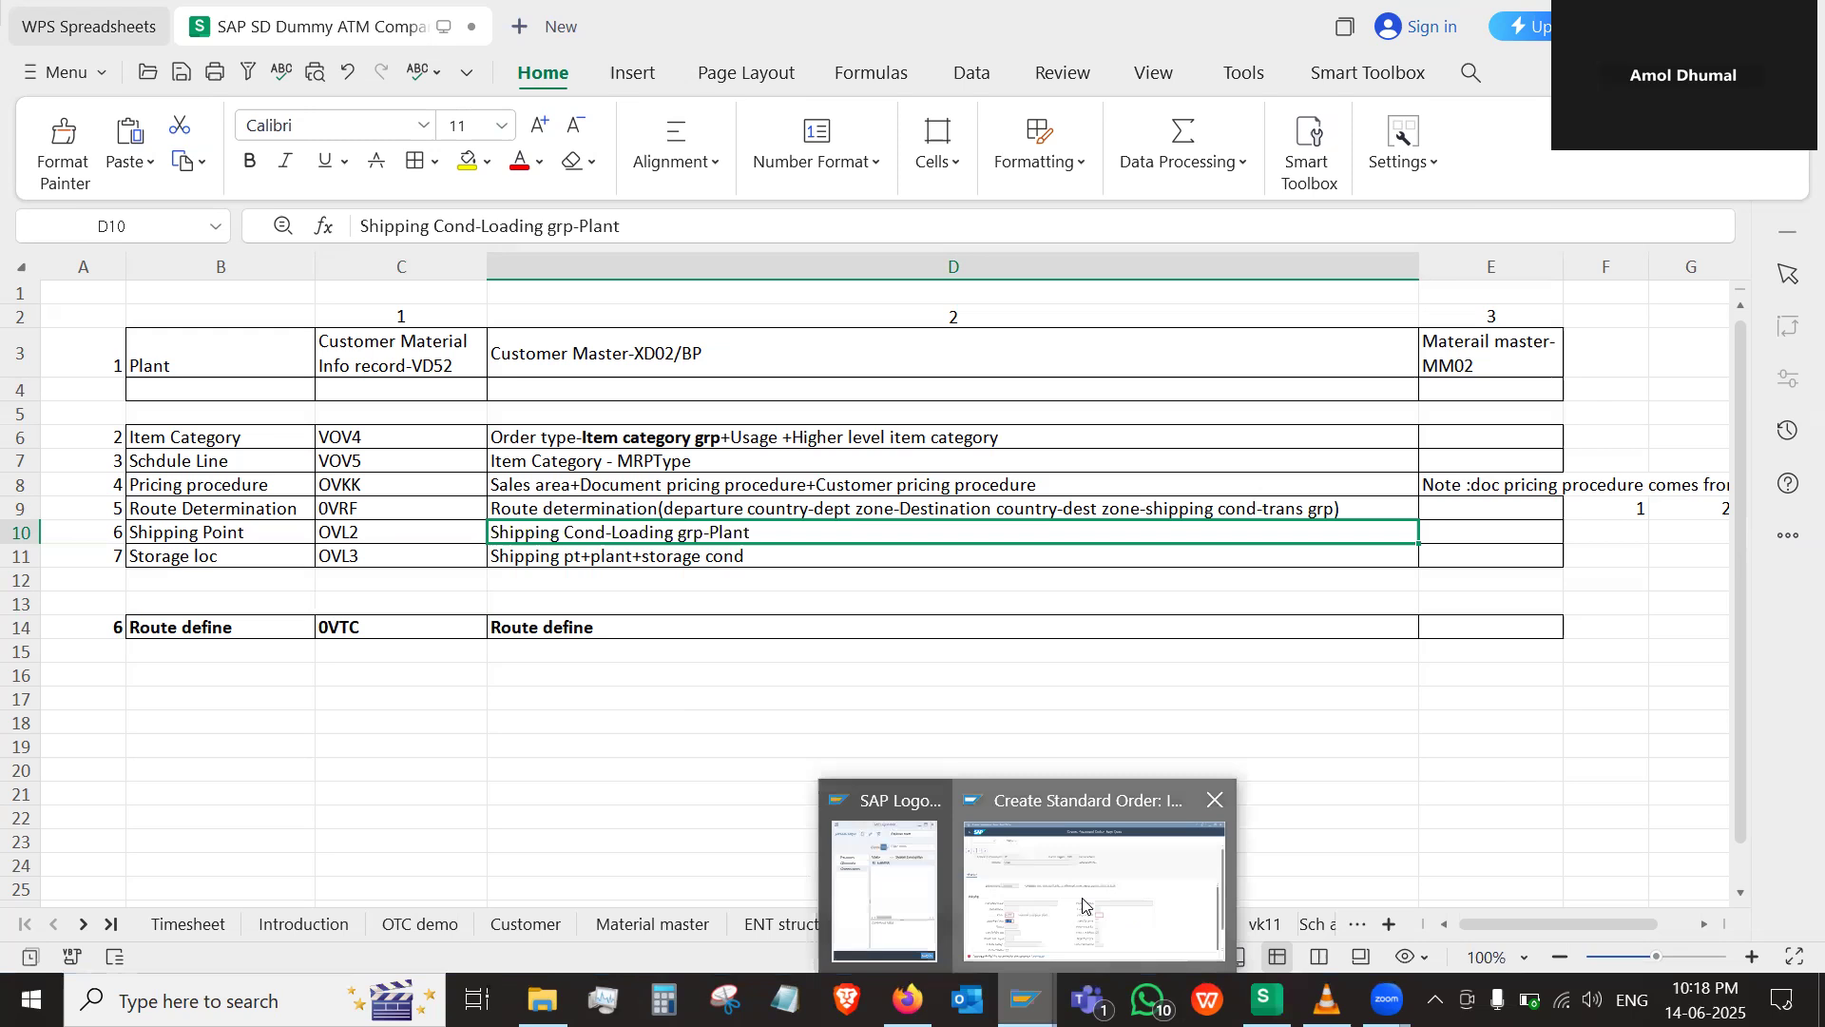
{"action": "left_click", "coordinate": [1080, 860]}
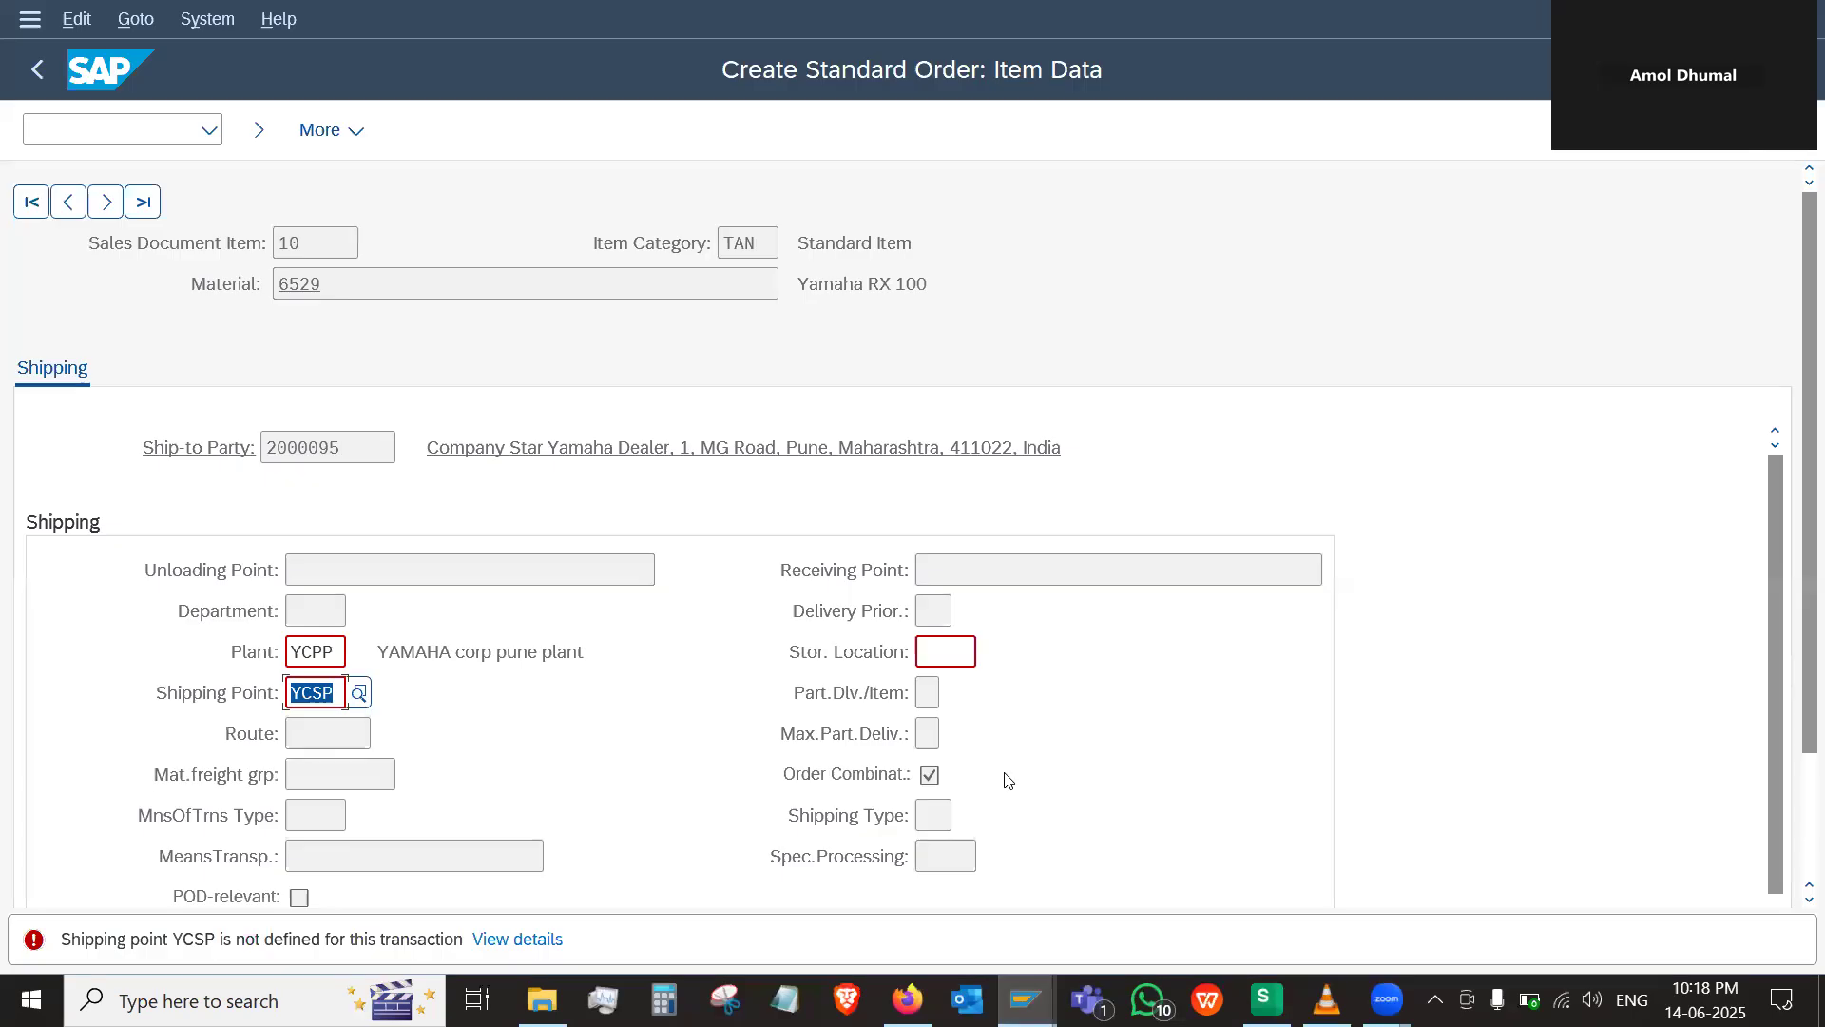
{"action": "left_click", "coordinate": [130, 147]}
{"action": "type", "text": "/n"}
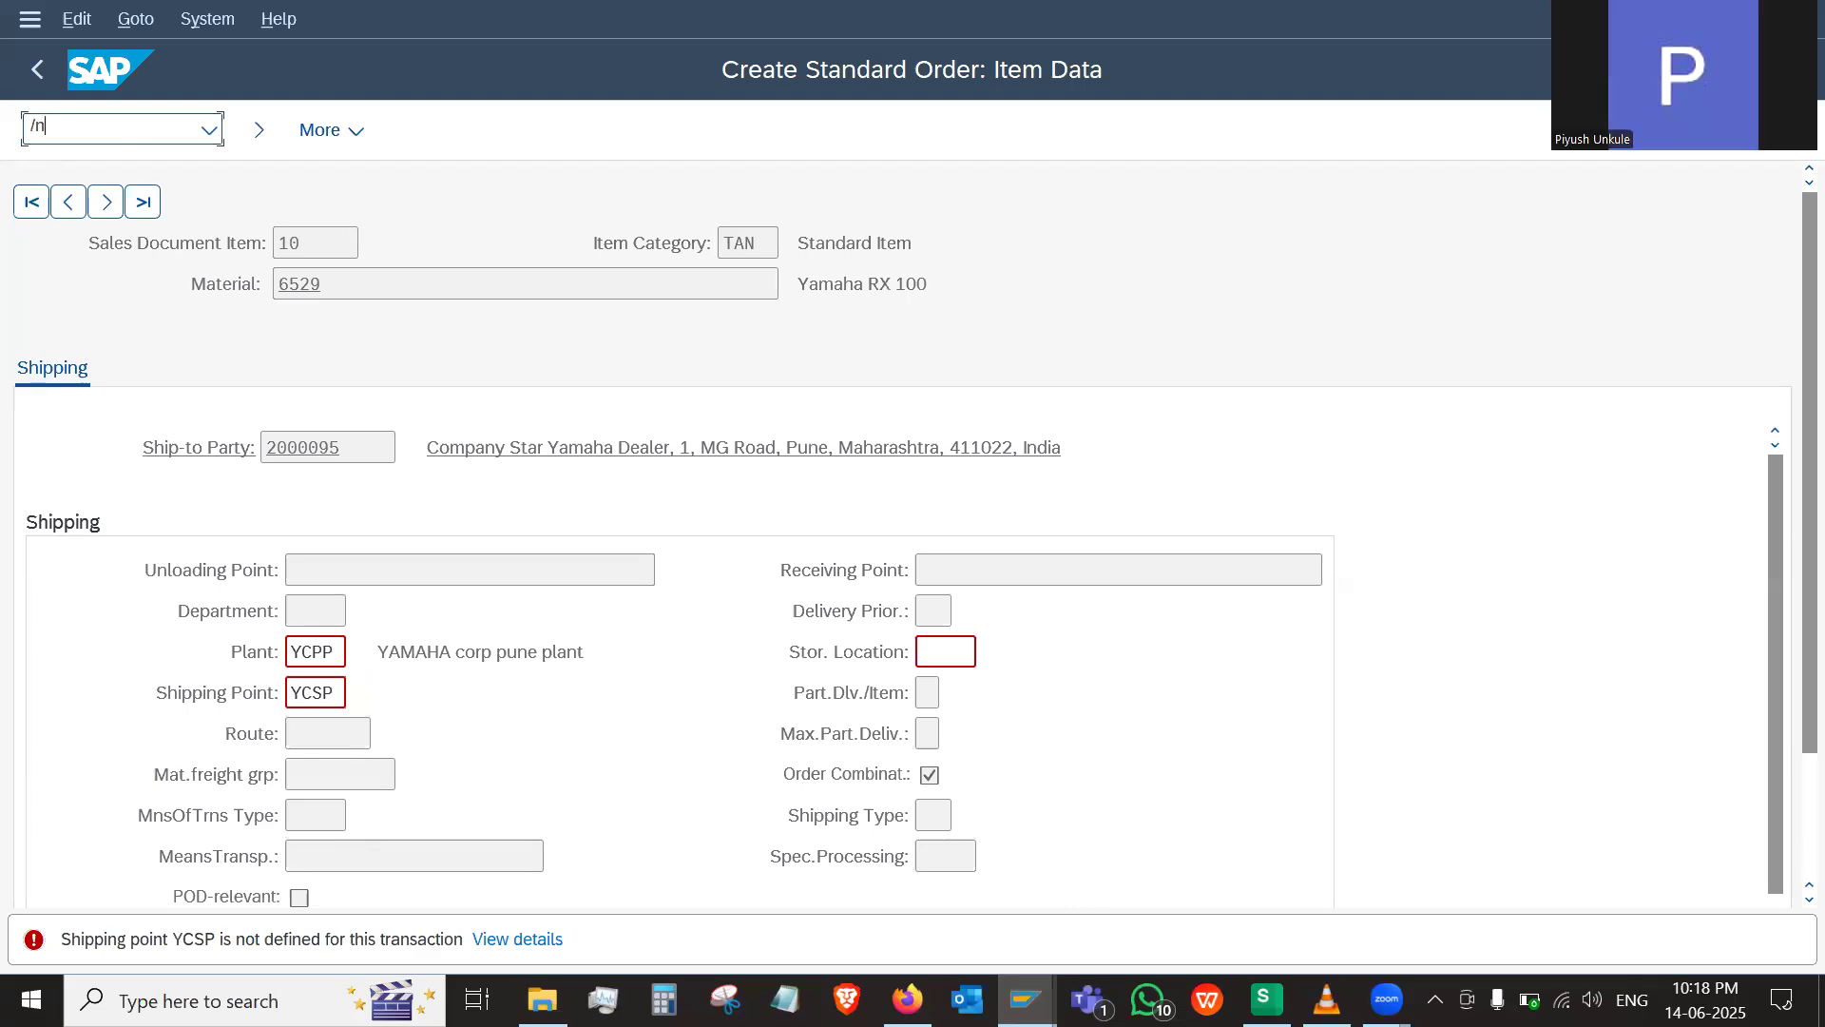
{"action": "key", "text": "BackSpace"}
{"action": "type", "text": "oovl2"}
{"action": "key", "text": "Return"}
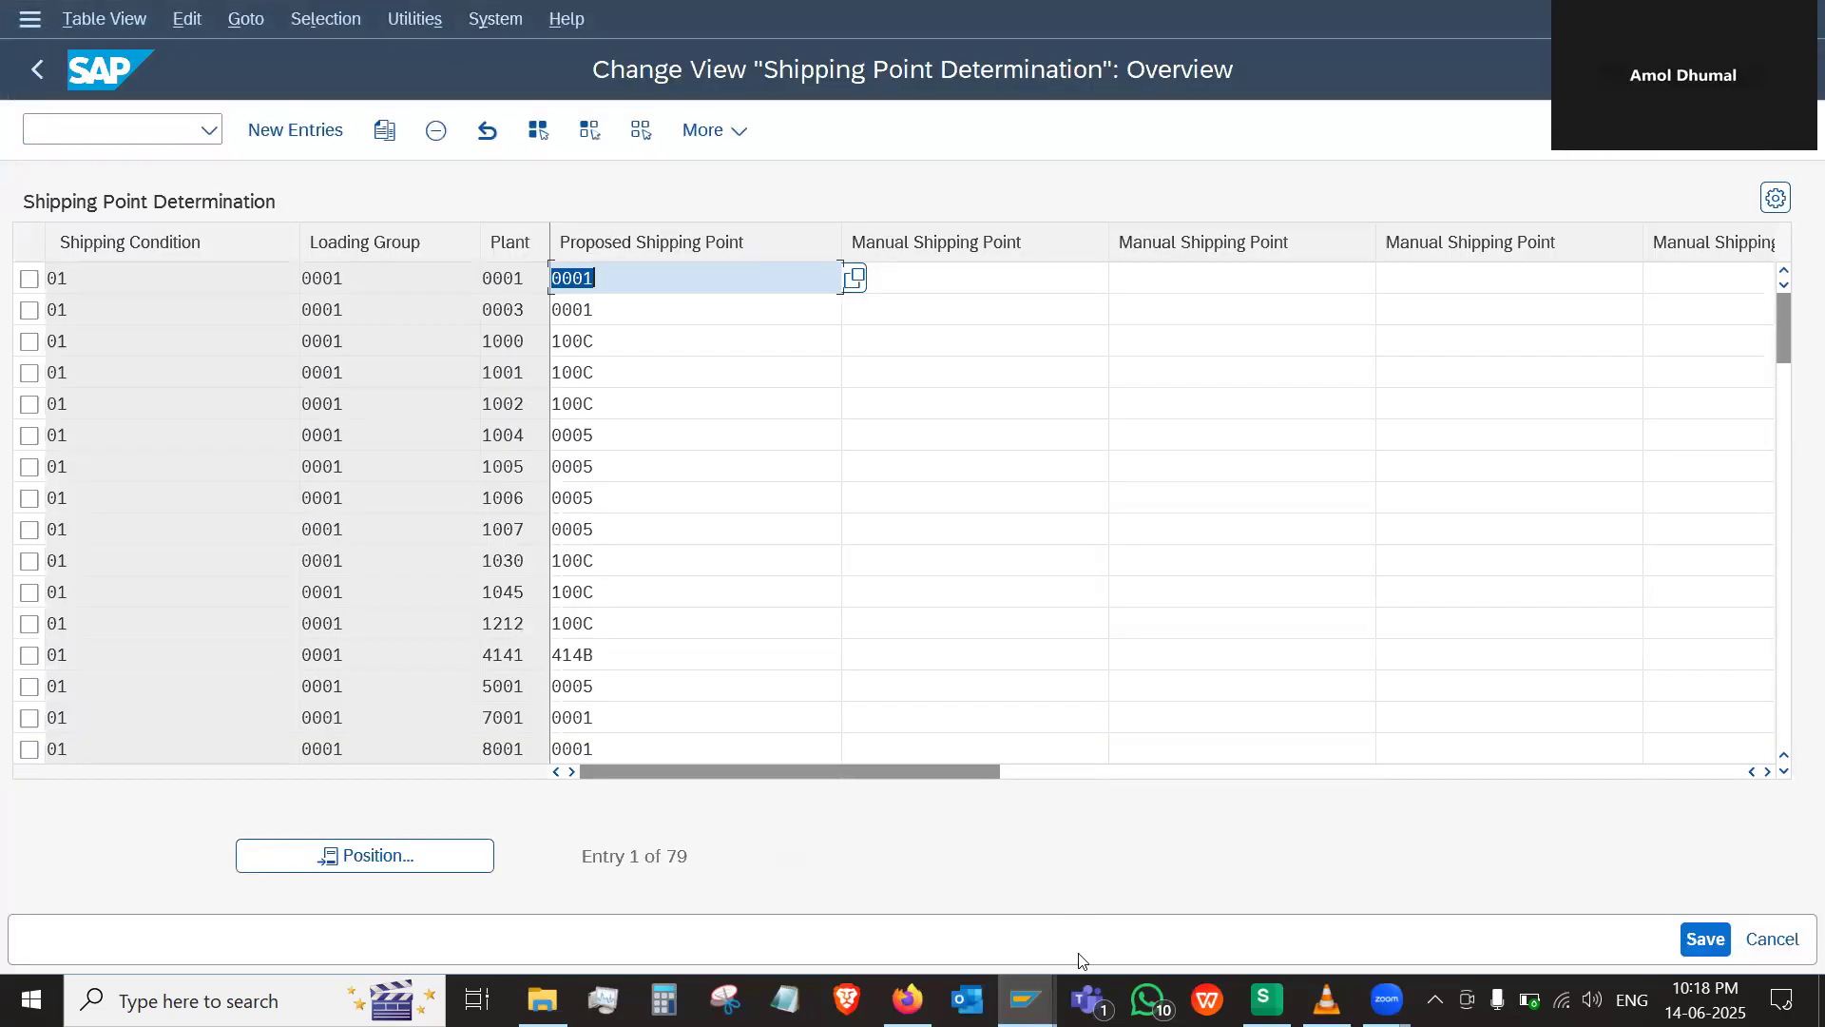
Check the details of the order's shipping point error and return to the shipping point determination table
{"action": "left_click", "coordinate": [1025, 998]}
{"action": "left_click", "coordinate": [982, 913]}
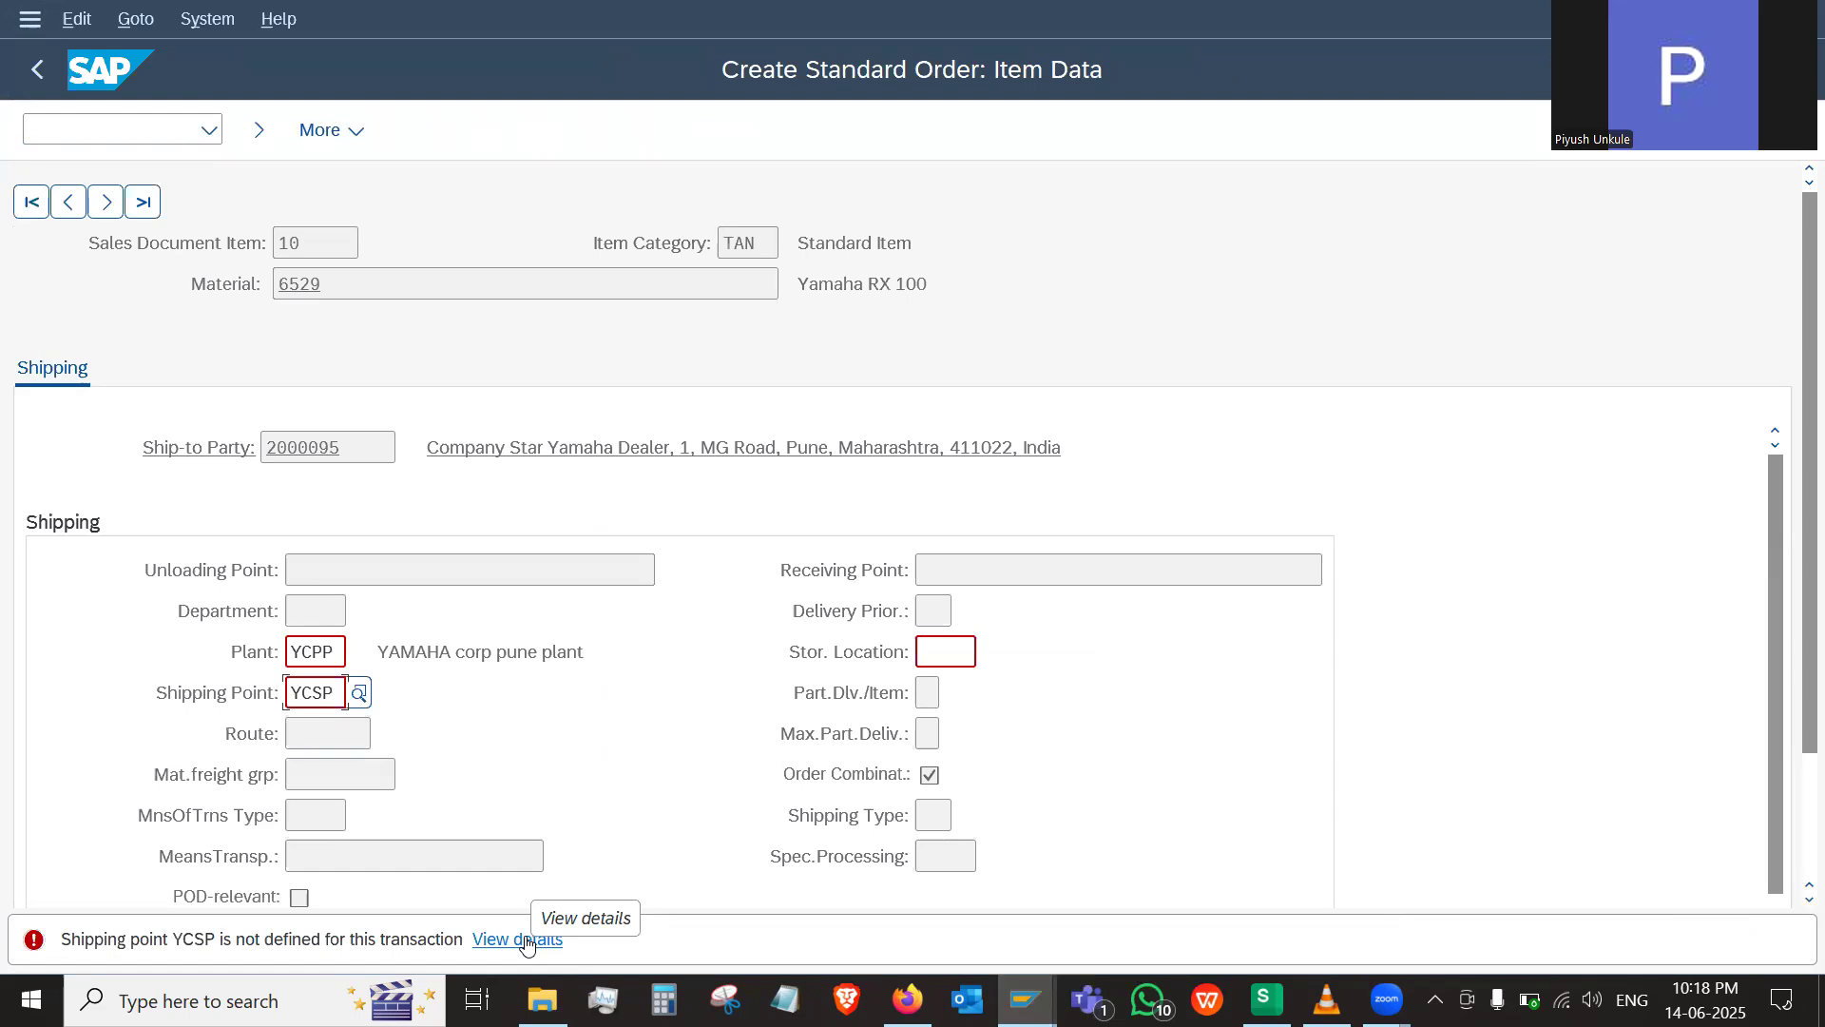
{"action": "left_click", "coordinate": [527, 946]}
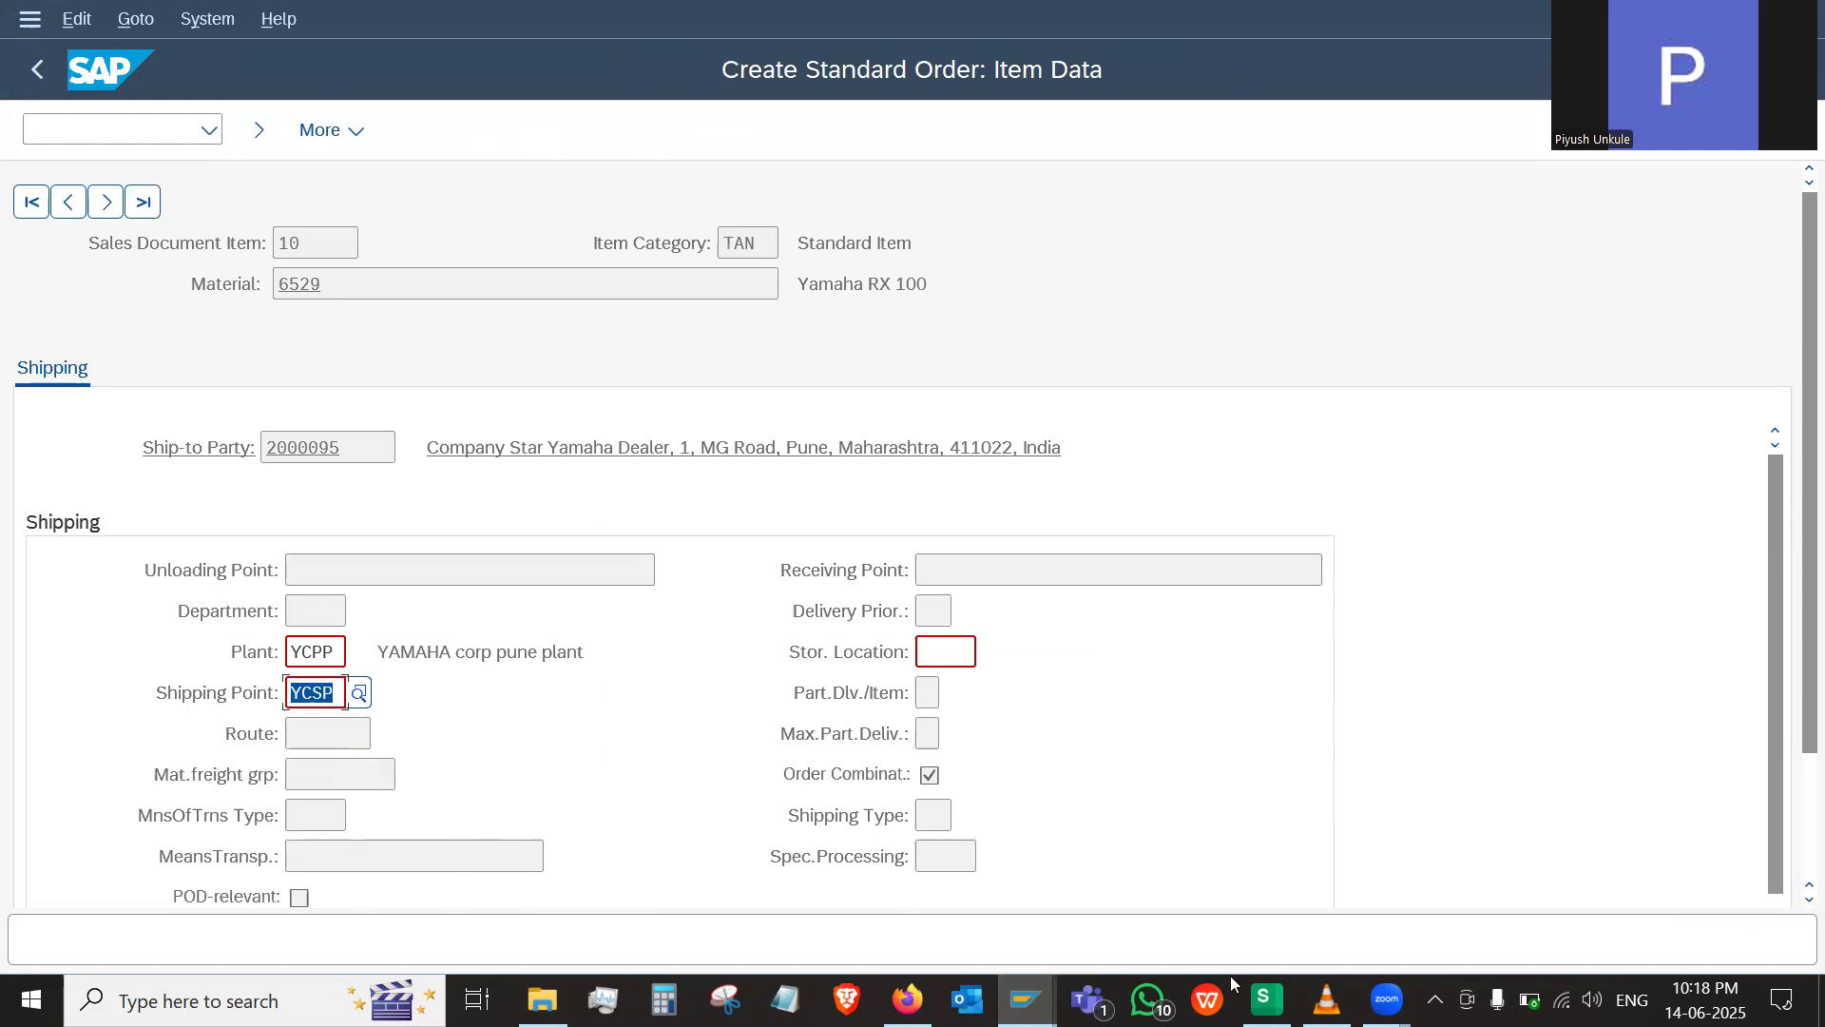
{"action": "left_click", "coordinate": [1029, 1000]}
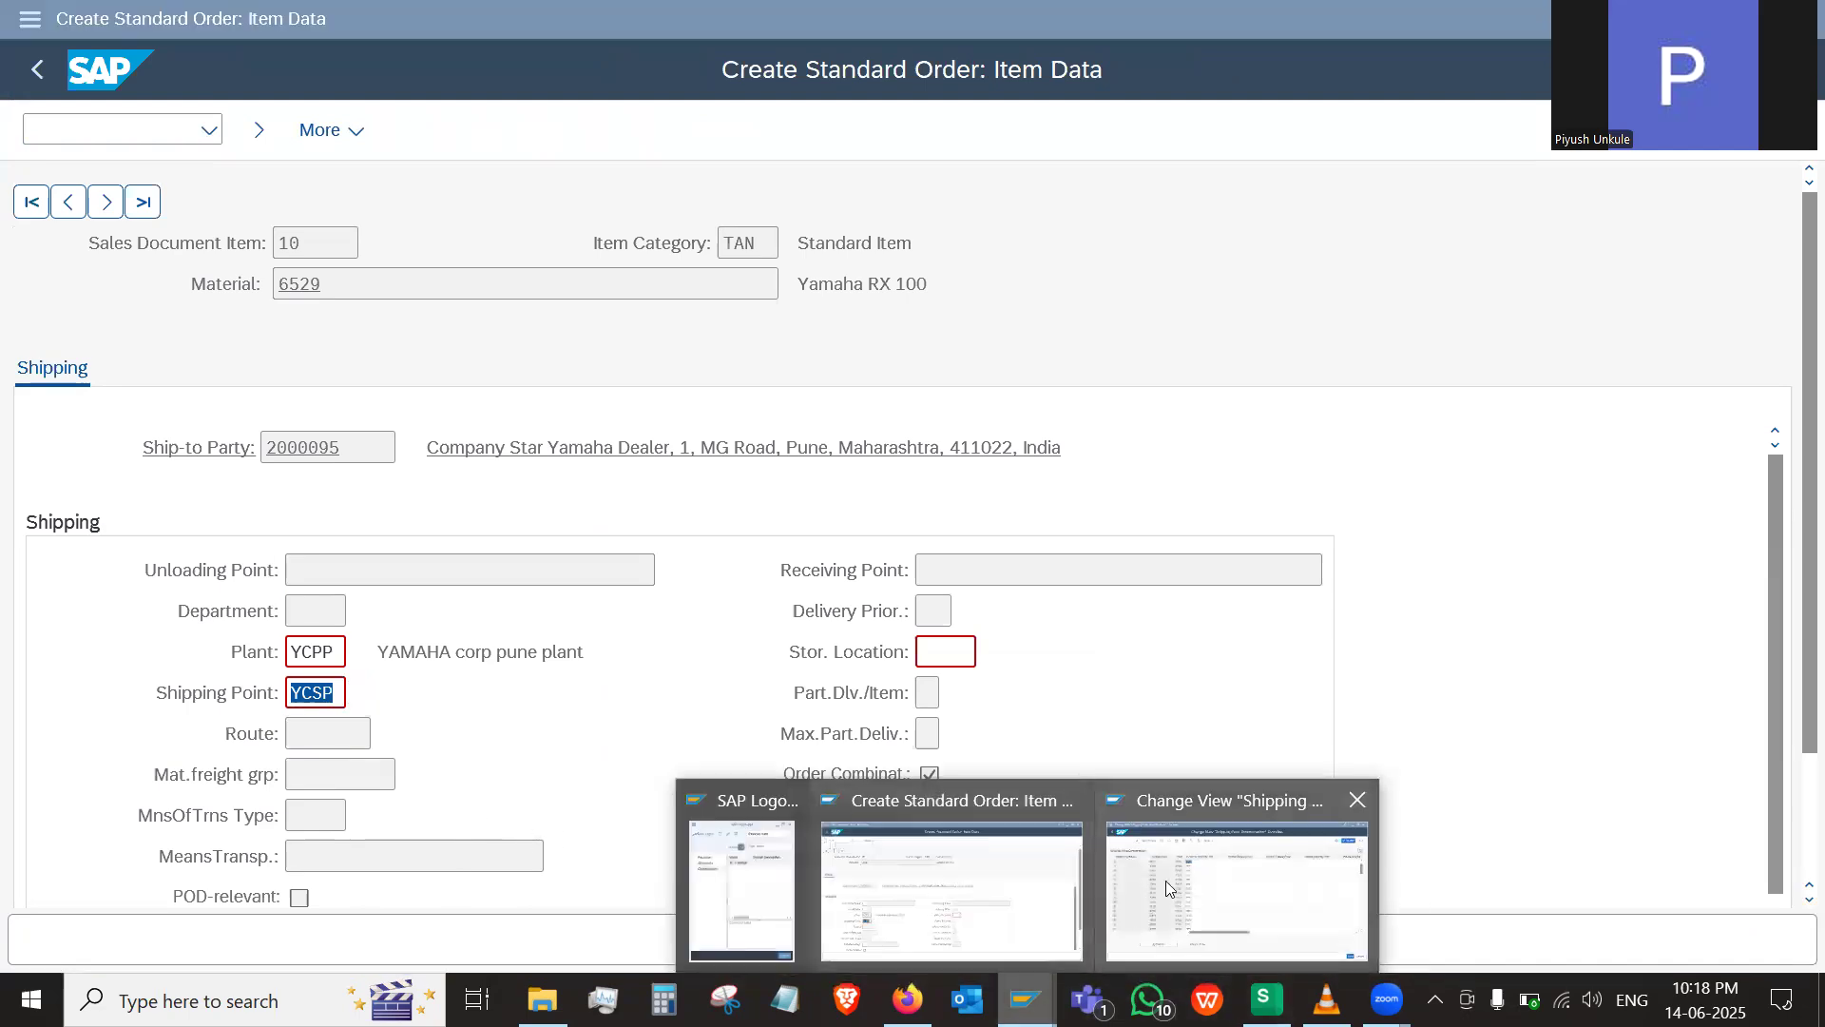
{"action": "left_click", "coordinate": [1169, 883]}
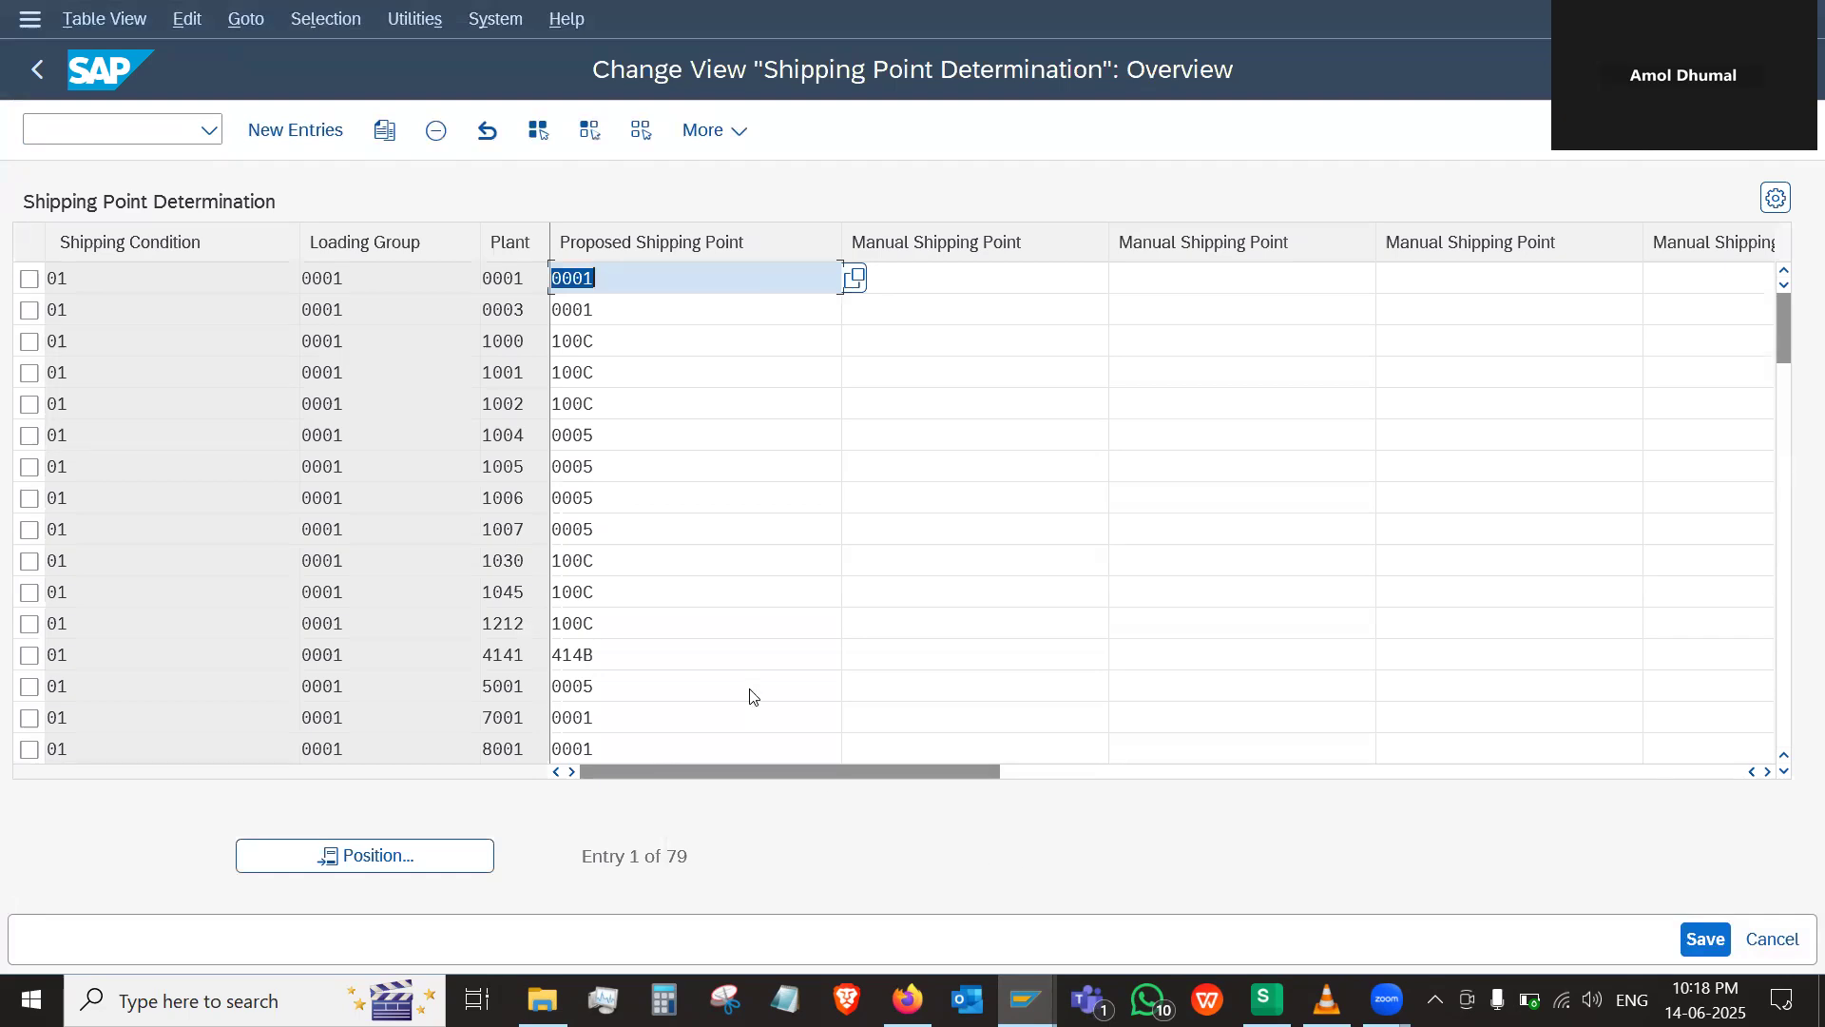
Clear the shipping point YCSP from the order item's shipping data
{"action": "key", "text": "alt+Tab"}
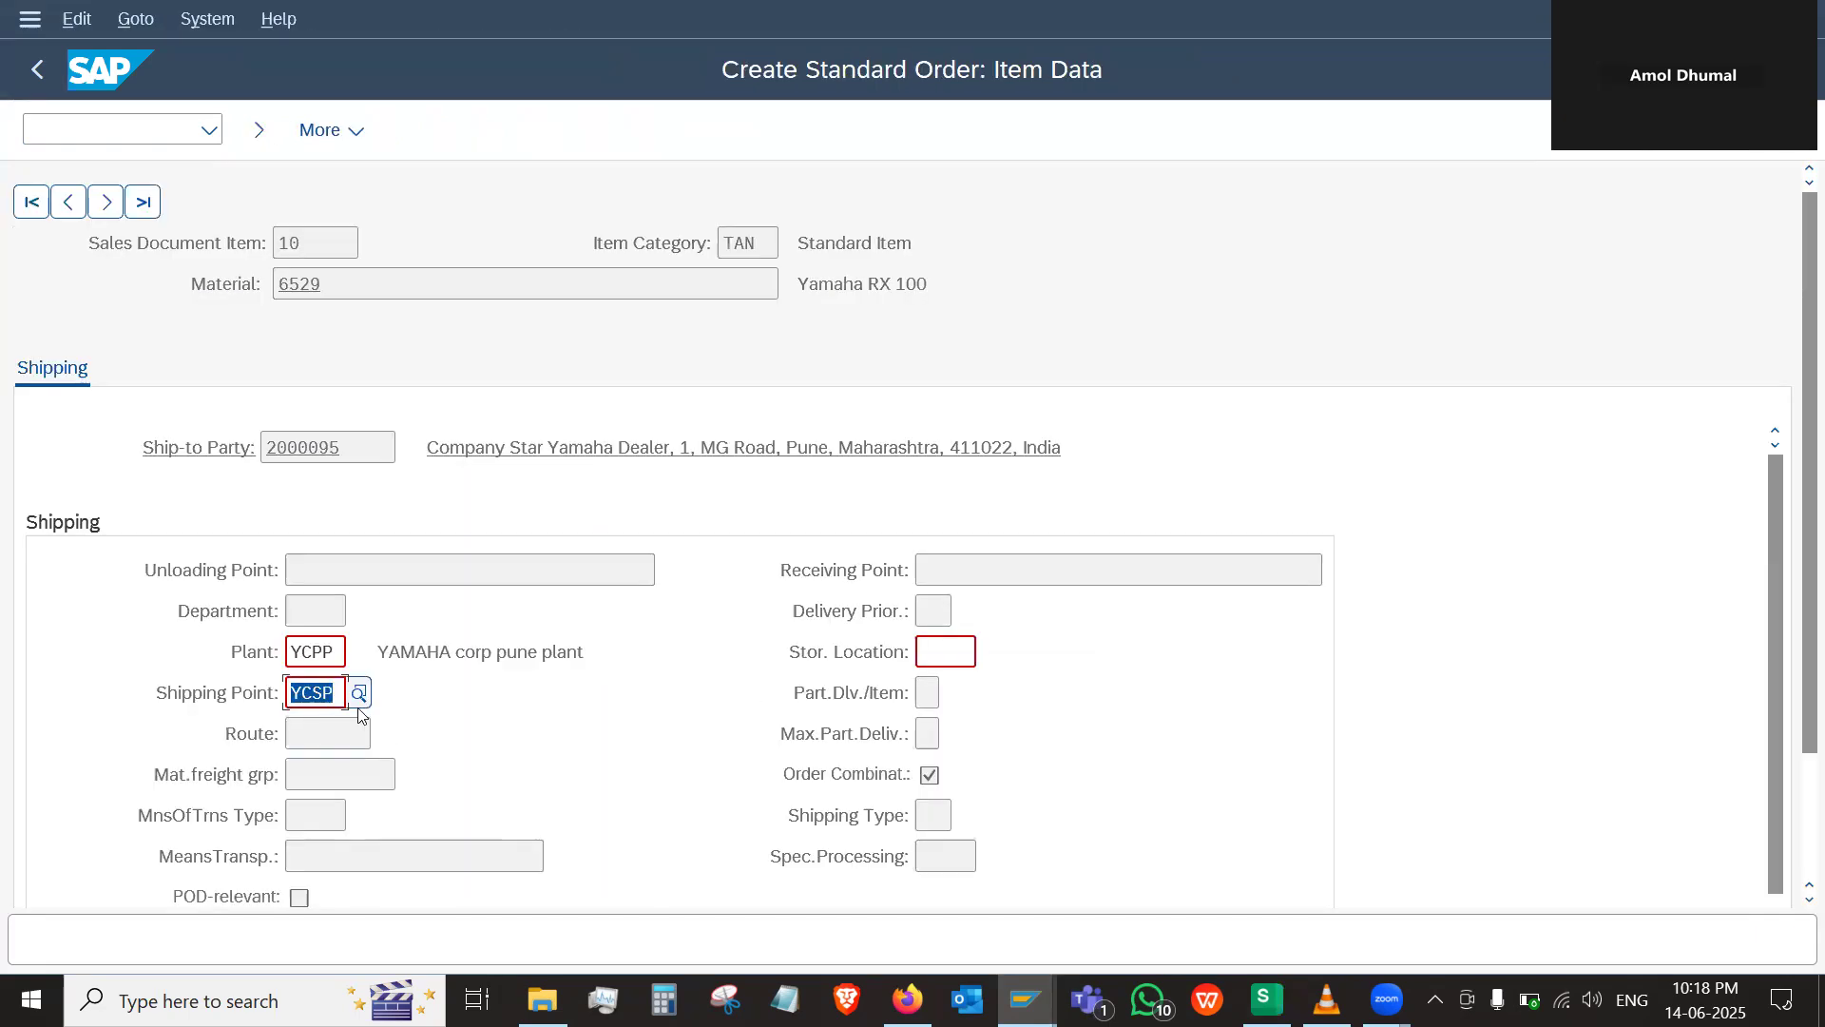
{"action": "key", "text": "BackSpace"}
{"action": "key", "text": "Return"}
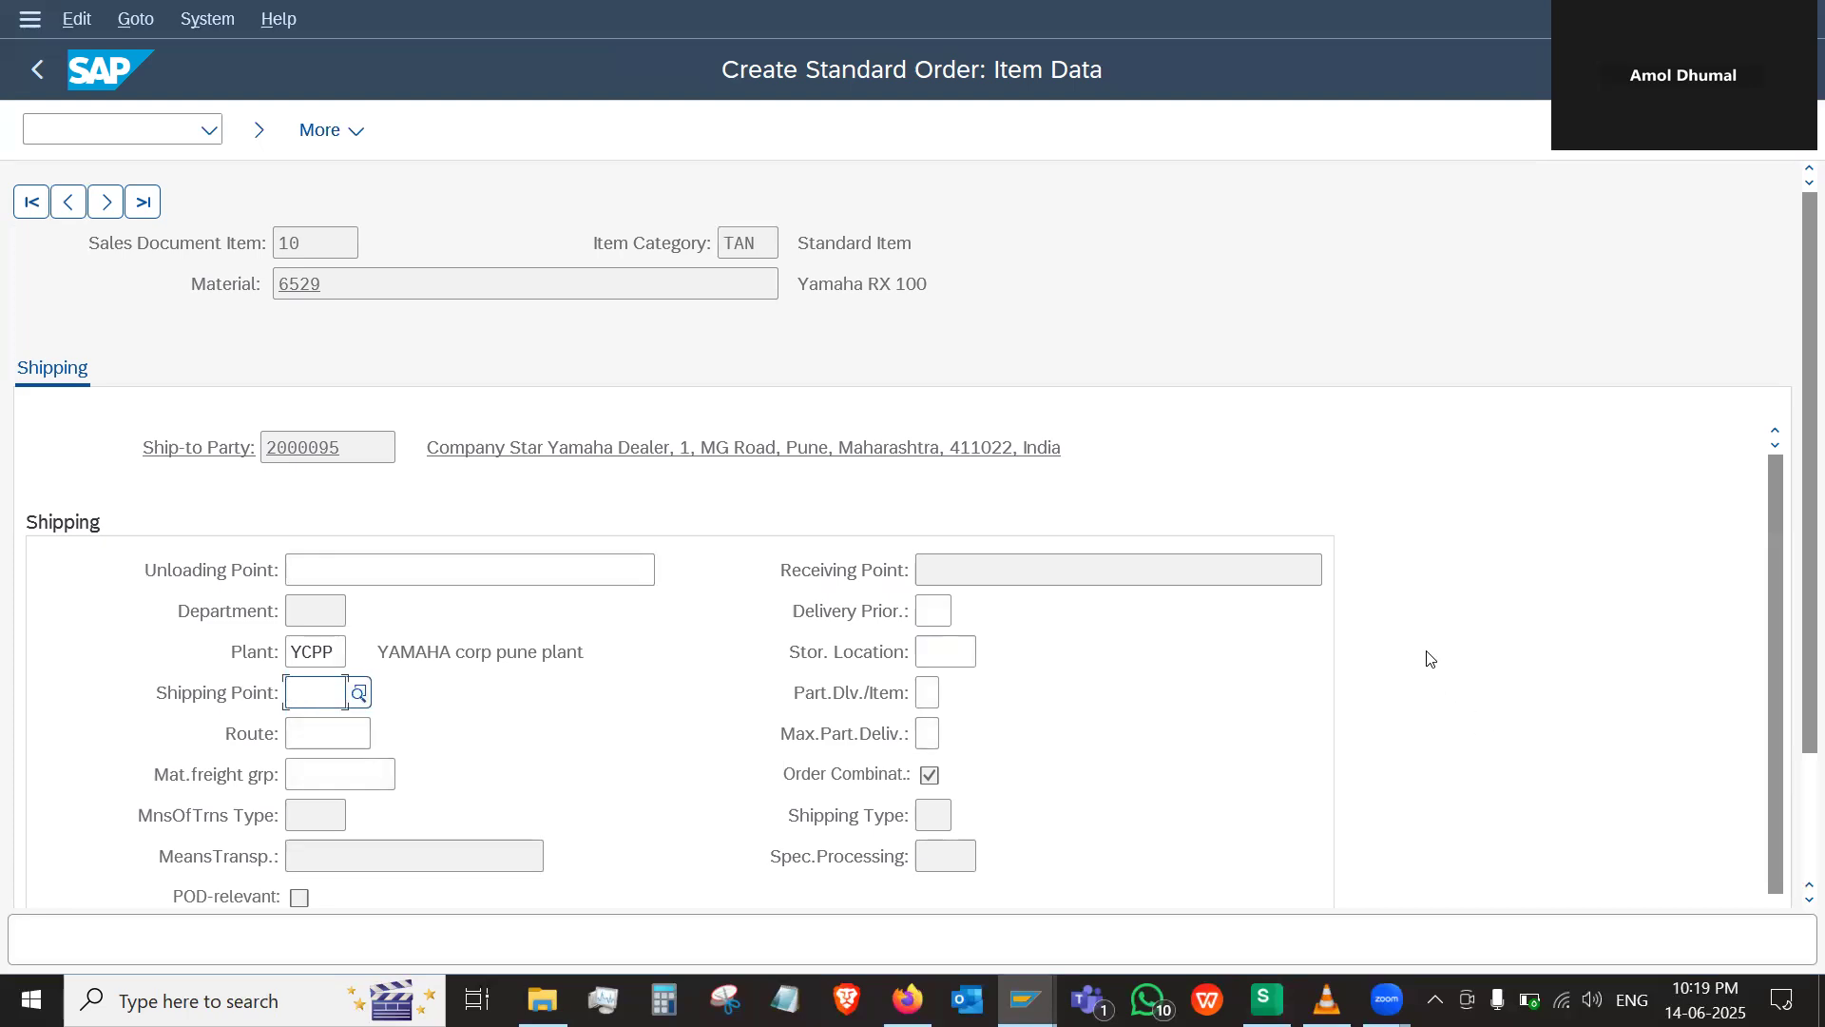
{"action": "scroll", "coordinate": [1430, 741], "scroll_direction": "down", "scroll_amount": 2}
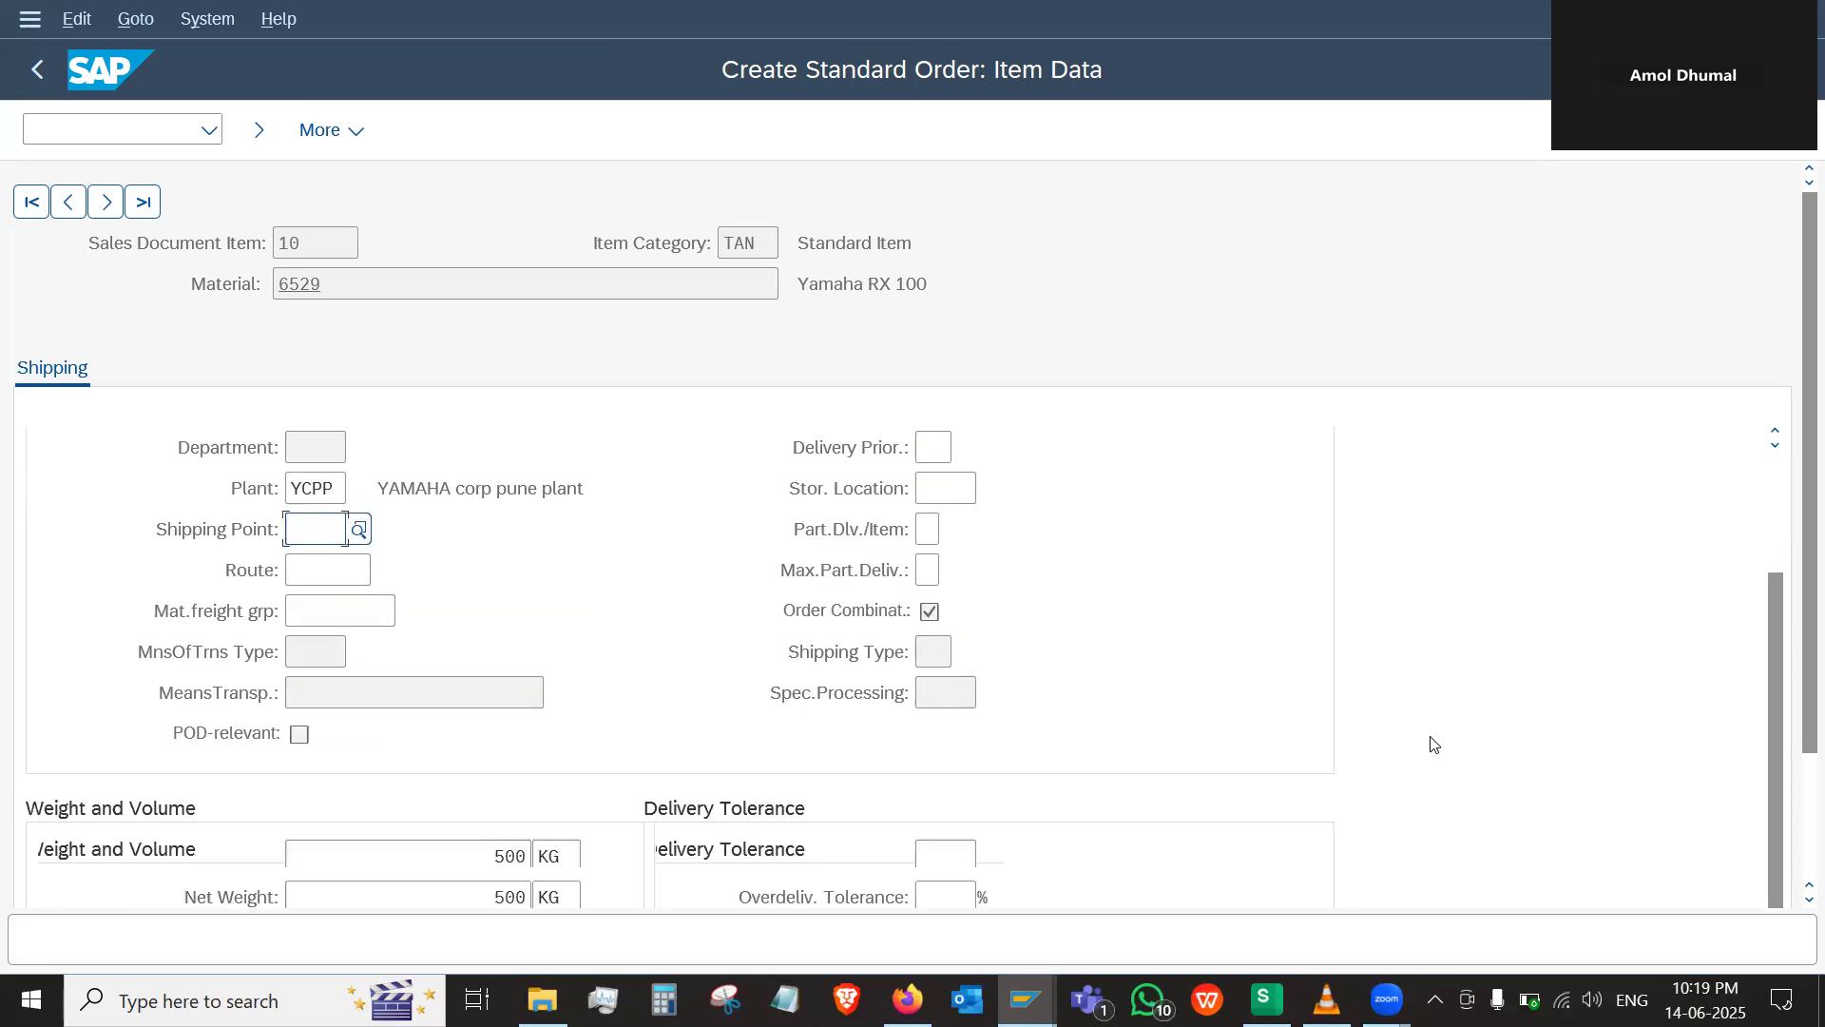
{"action": "scroll", "coordinate": [1430, 742], "scroll_direction": "up", "scroll_amount": 2}
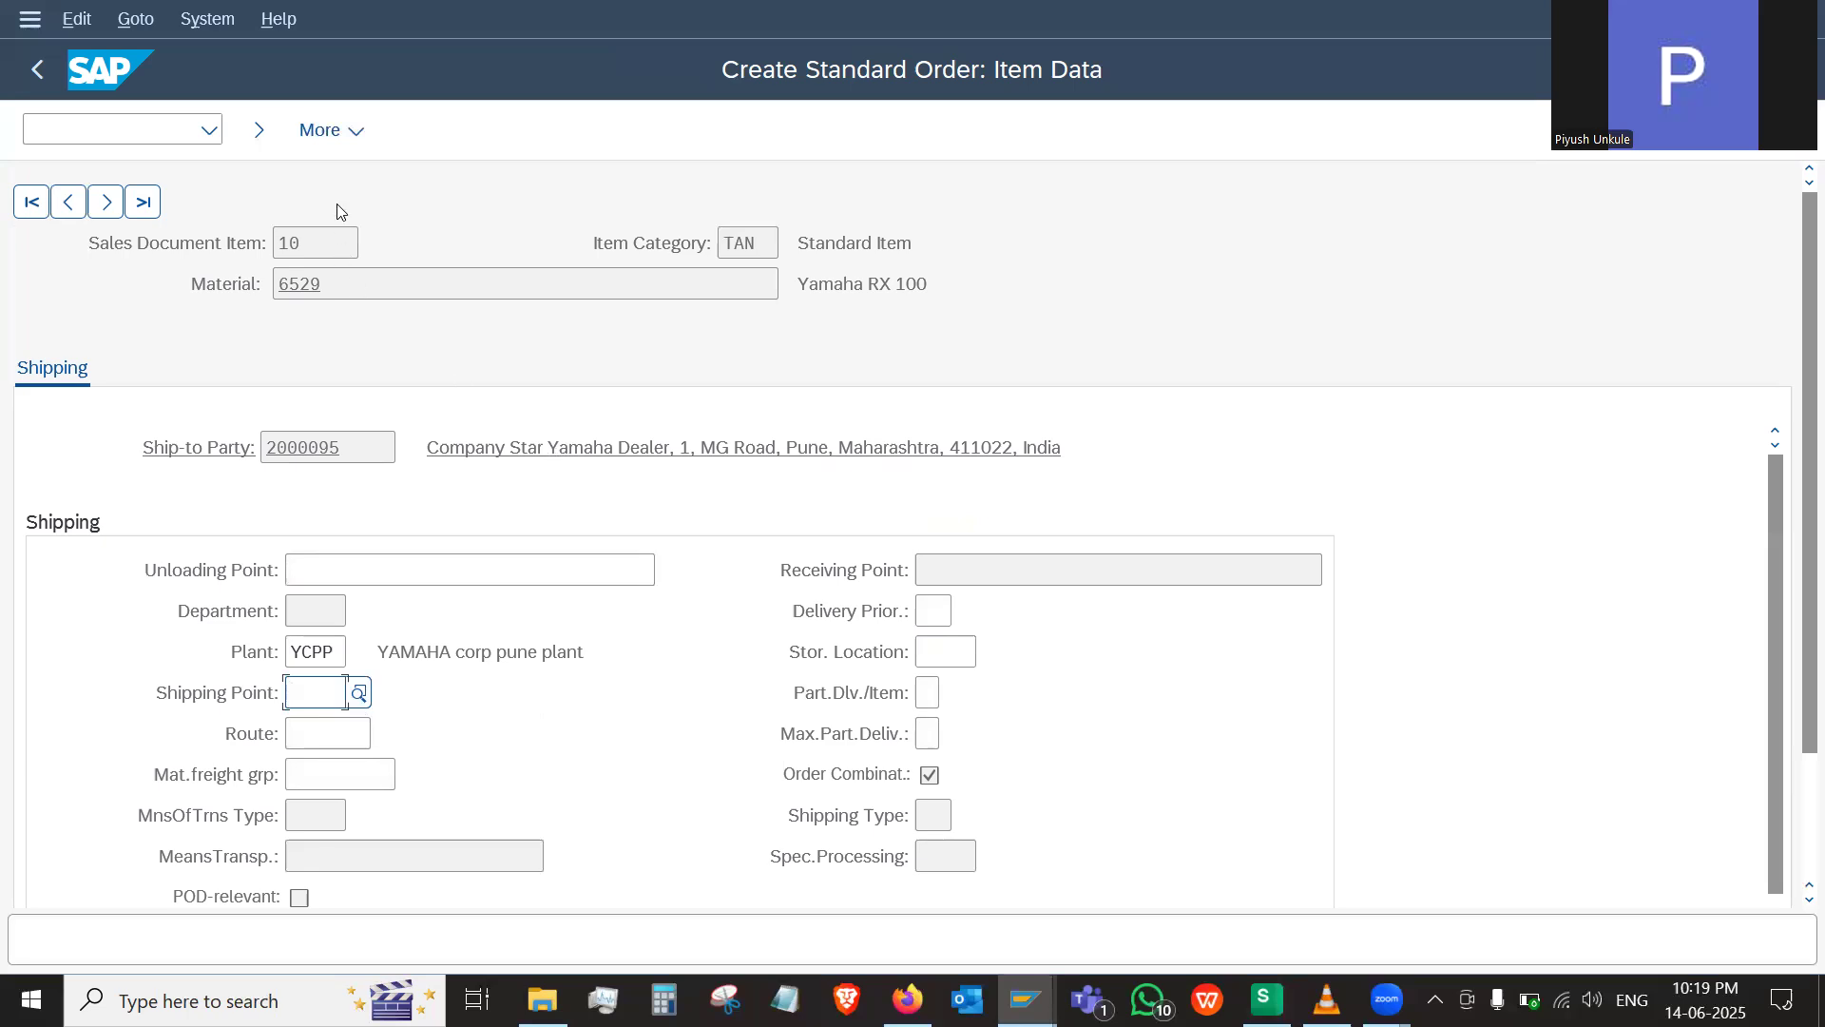
Reopen item 10's missing data from the incompletion log and read the details of the missing shipping point message
{"action": "left_click", "coordinate": [354, 142]}
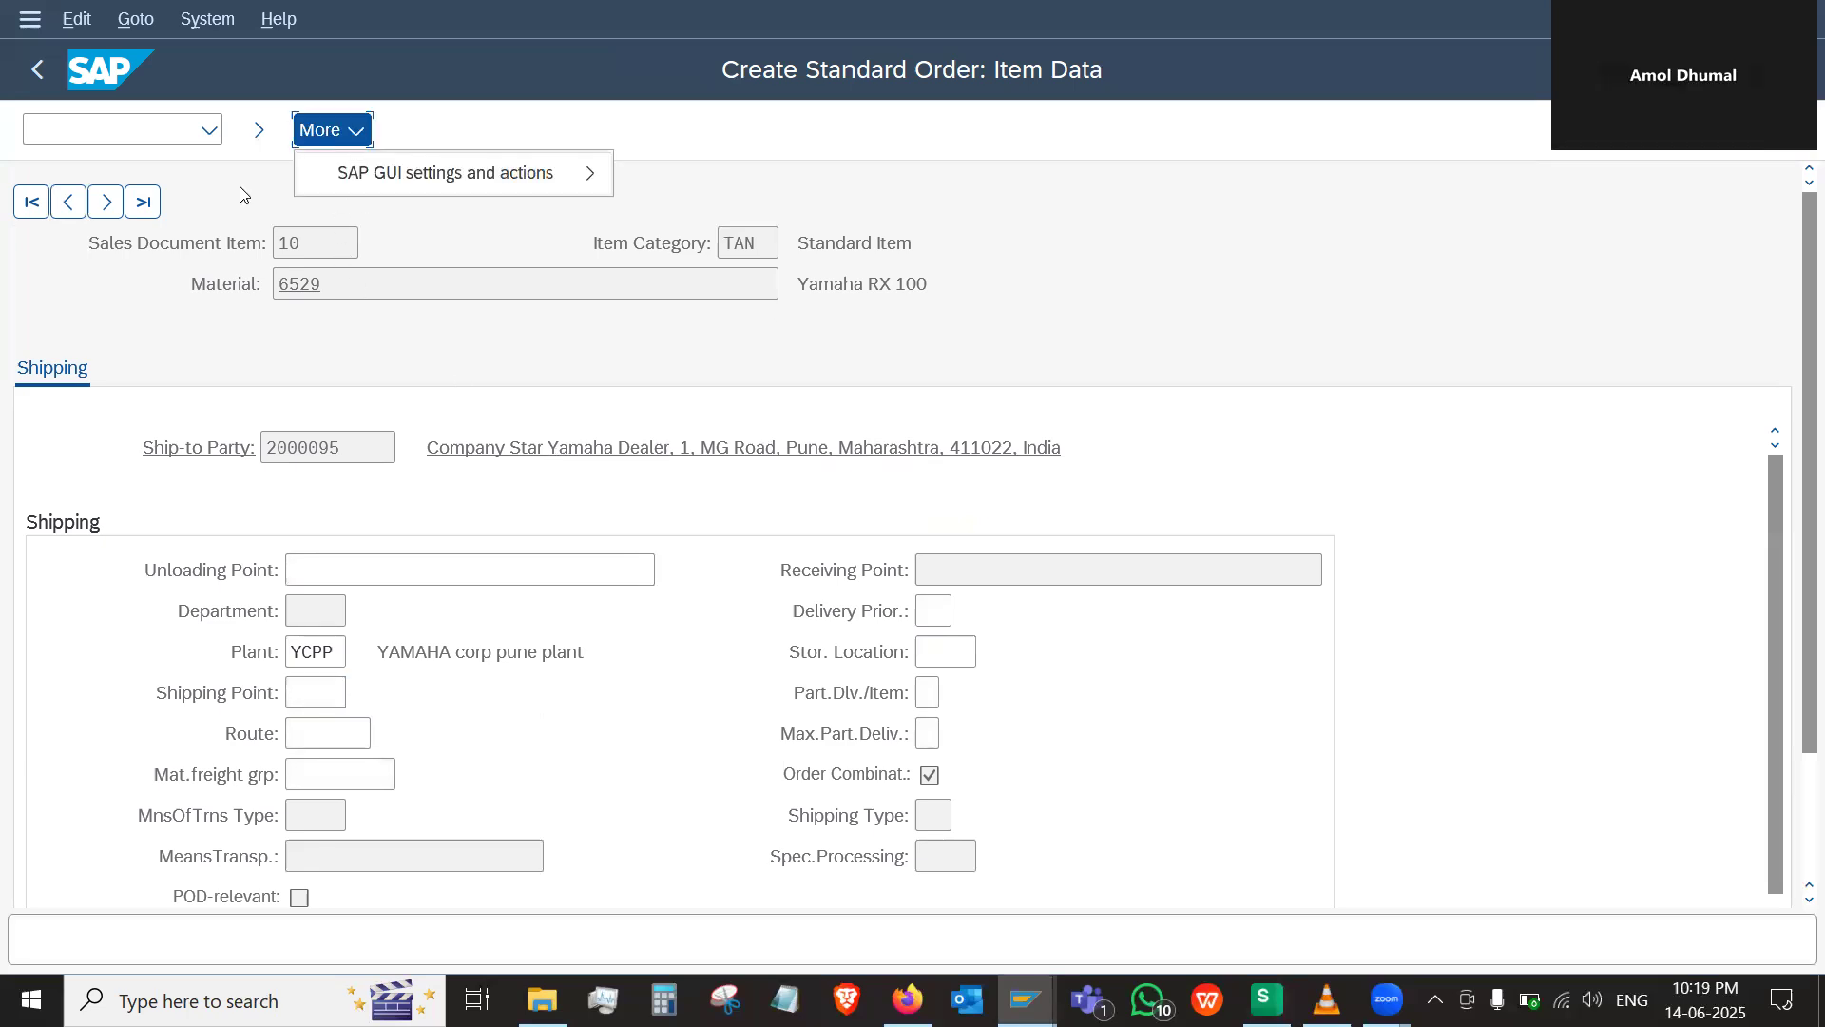
{"action": "left_click", "coordinate": [258, 136]}
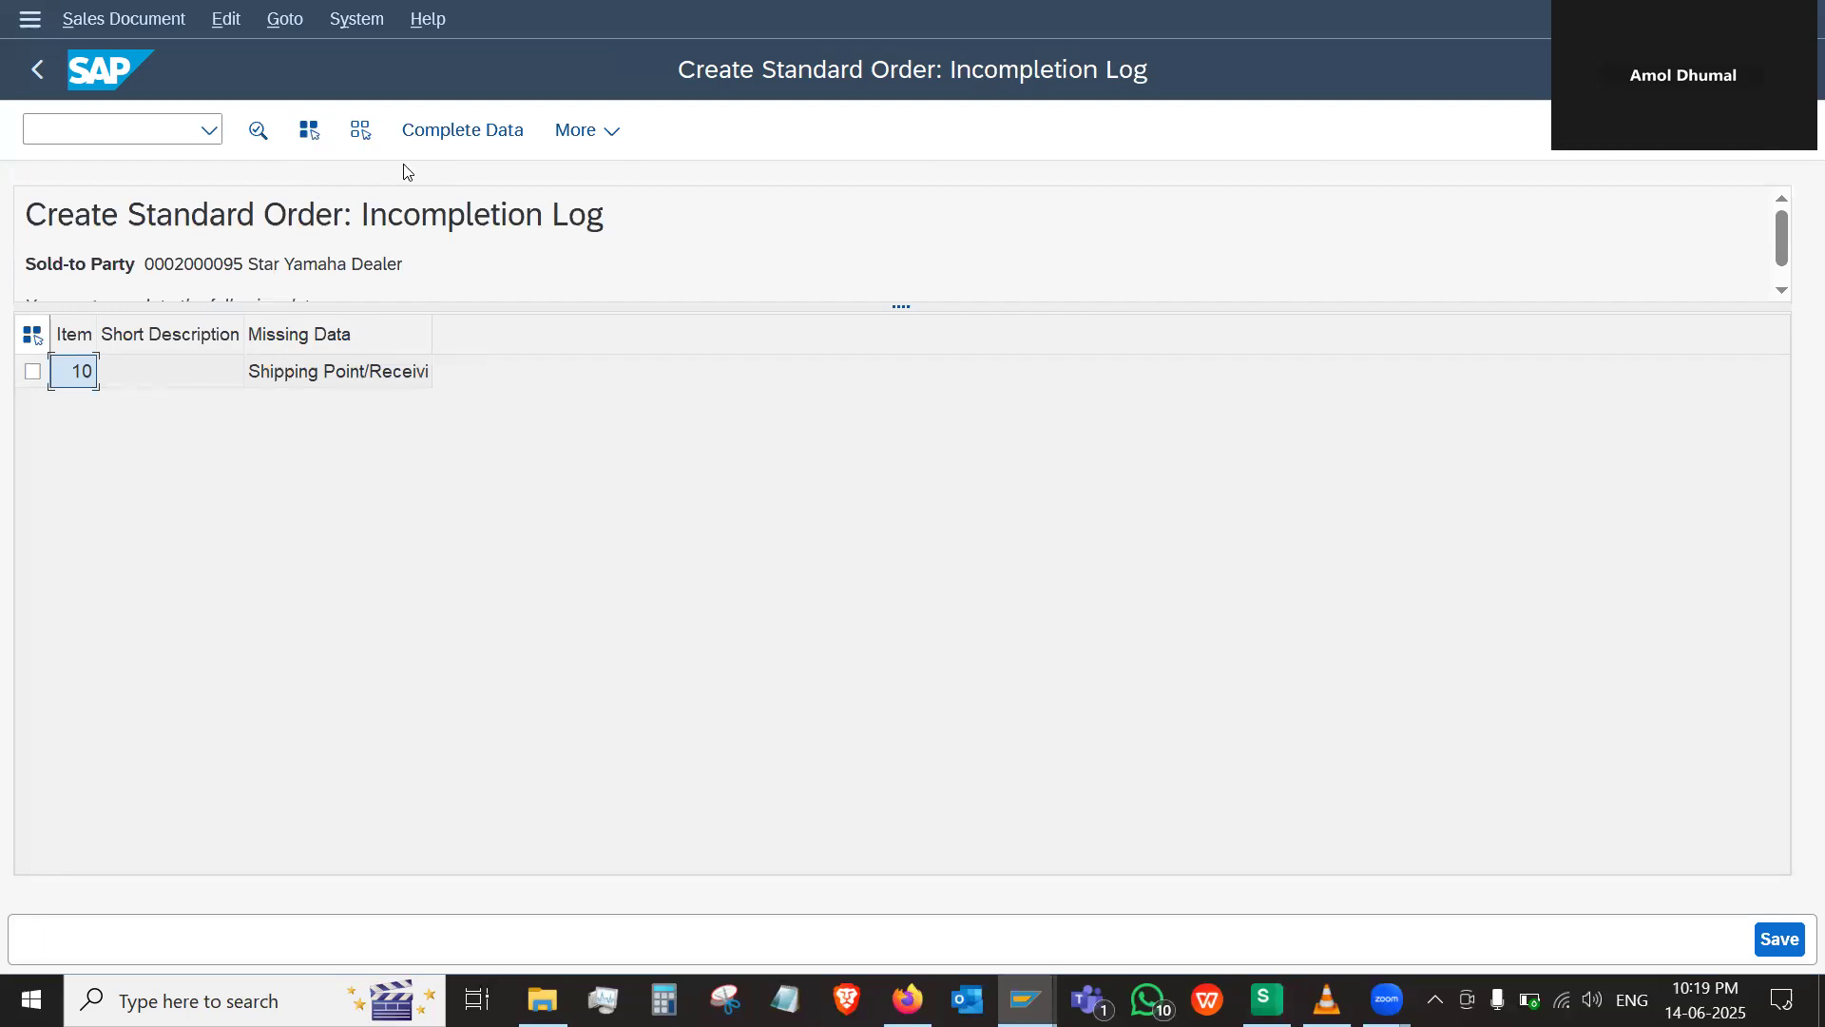
{"action": "left_click", "coordinate": [426, 143]}
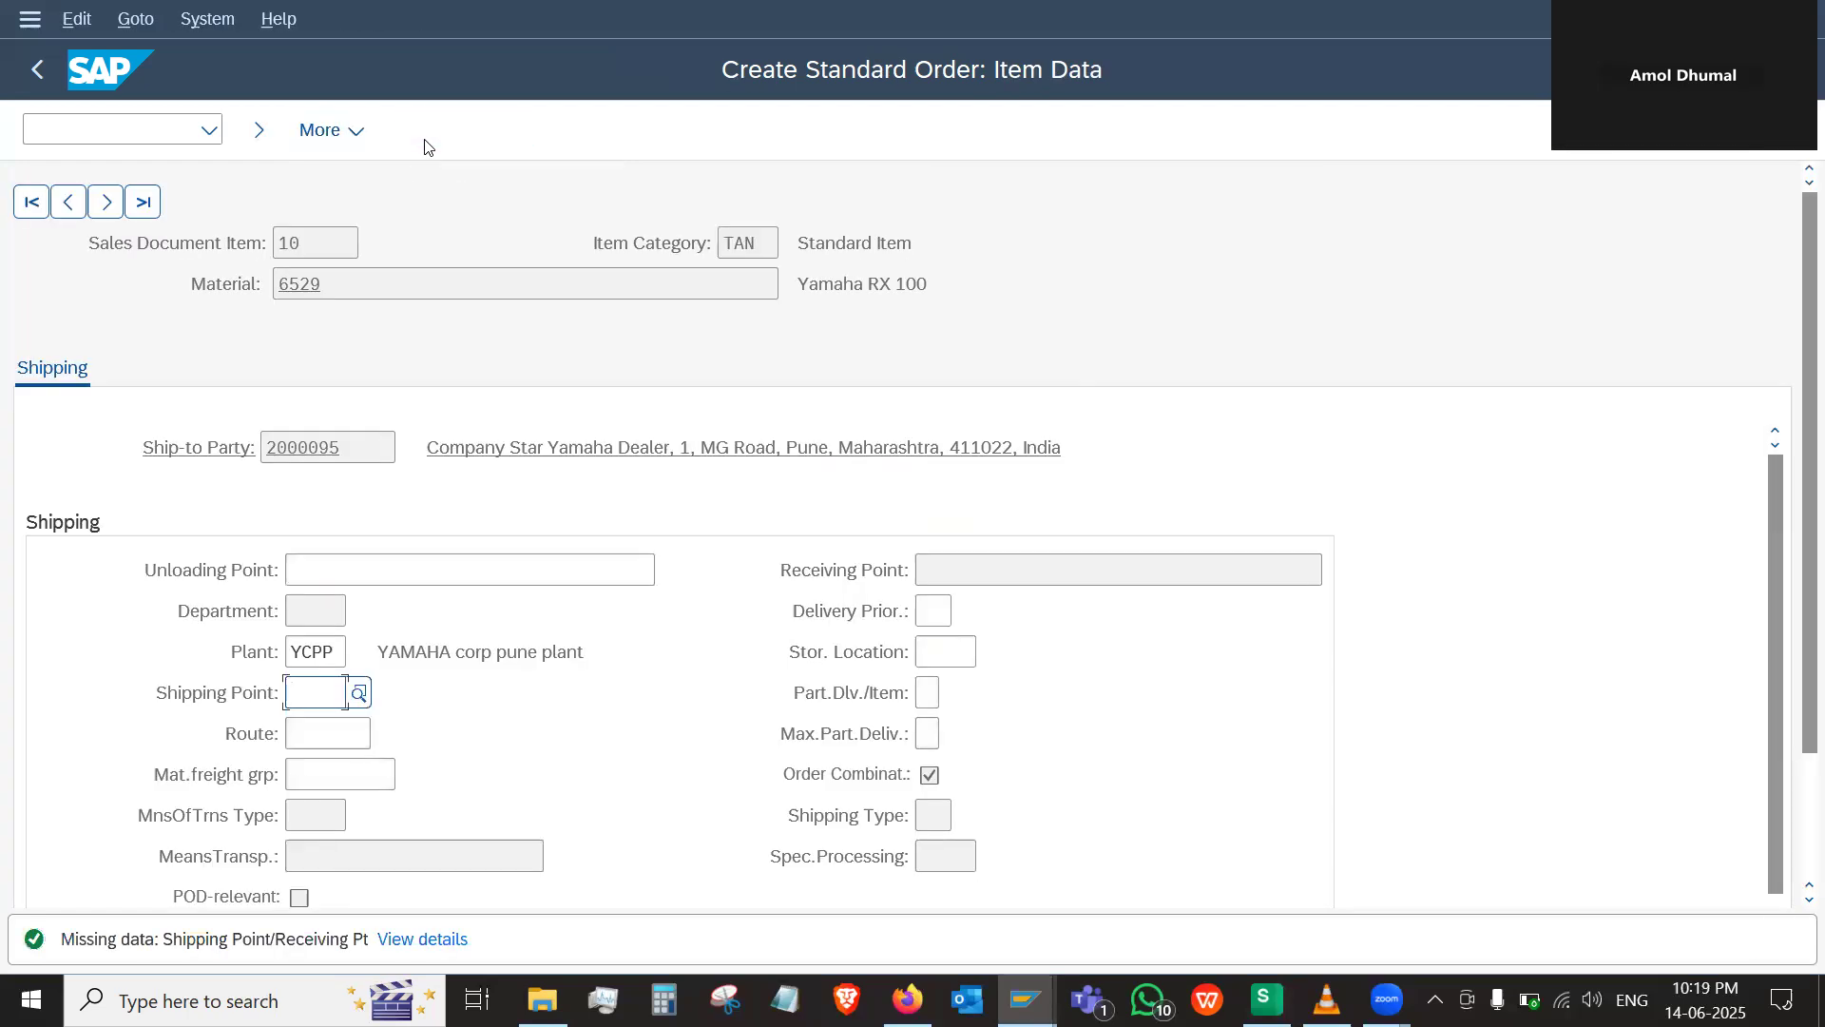
{"action": "left_click", "coordinate": [438, 945]}
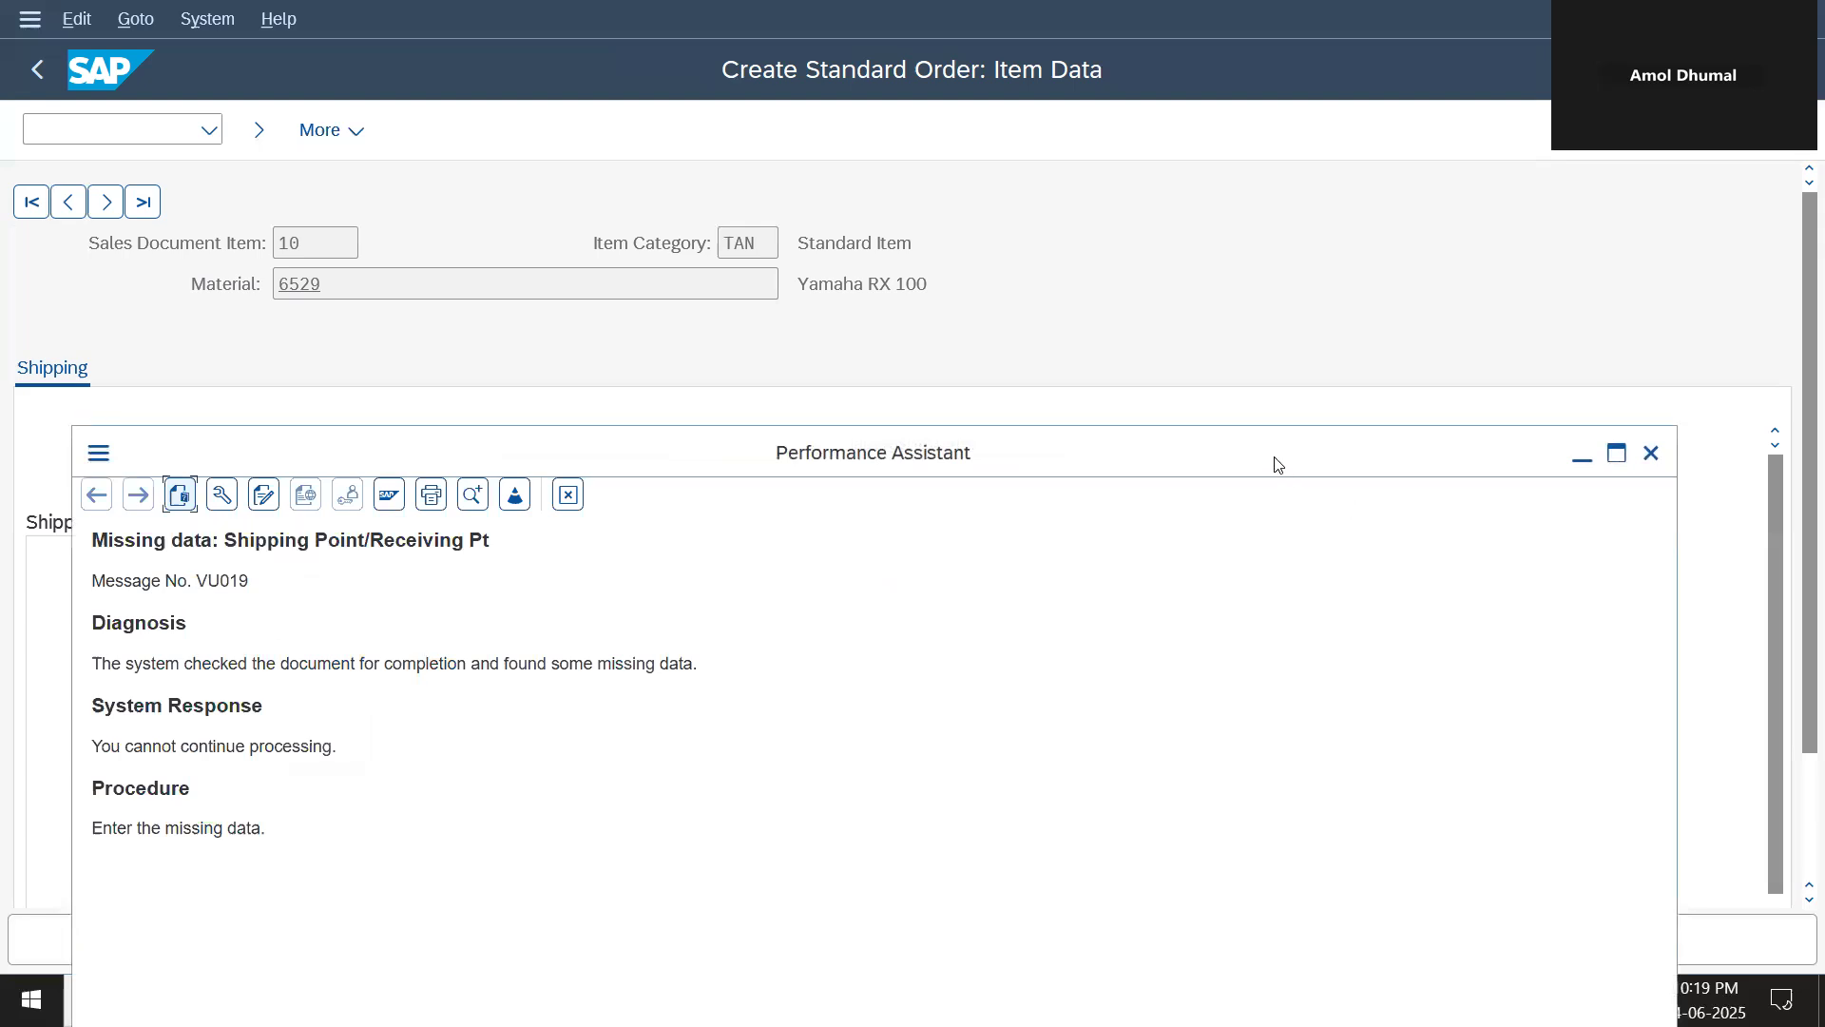
{"action": "left_click_drag", "start_coordinate": [1278, 465], "coordinate": [1296, 299]}
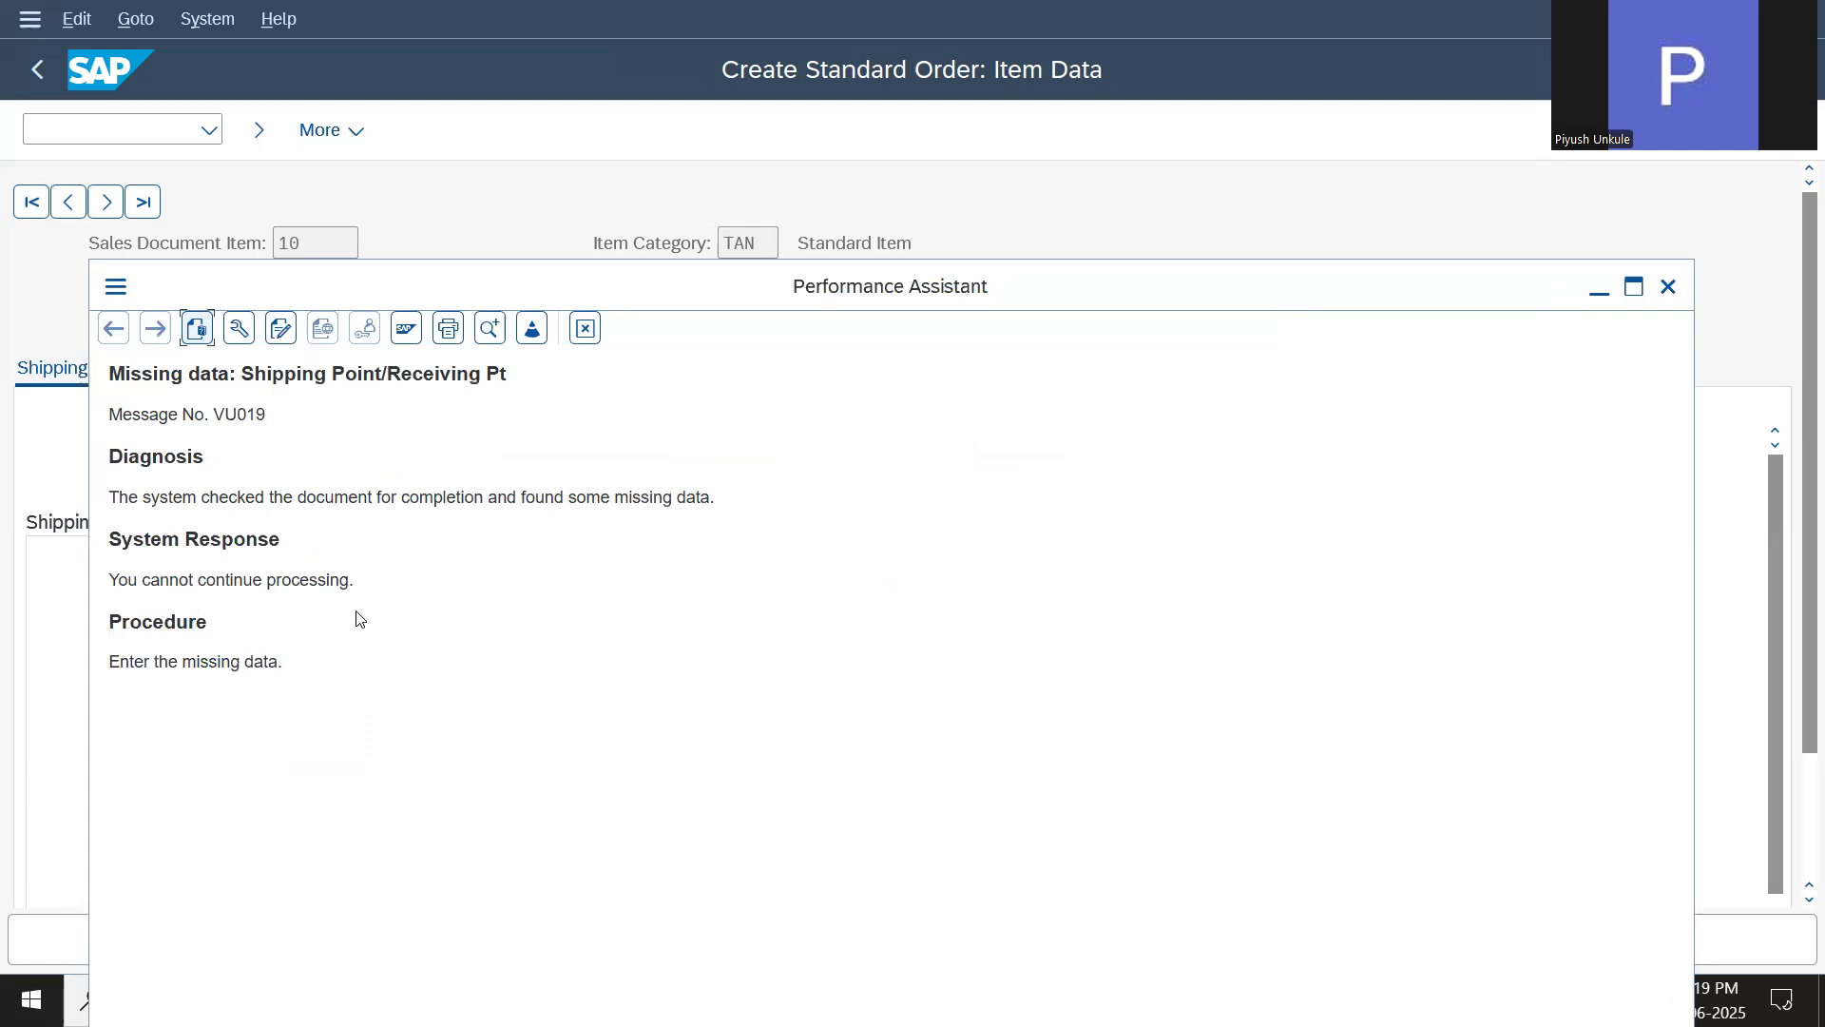
{"action": "left_click", "coordinate": [1679, 284]}
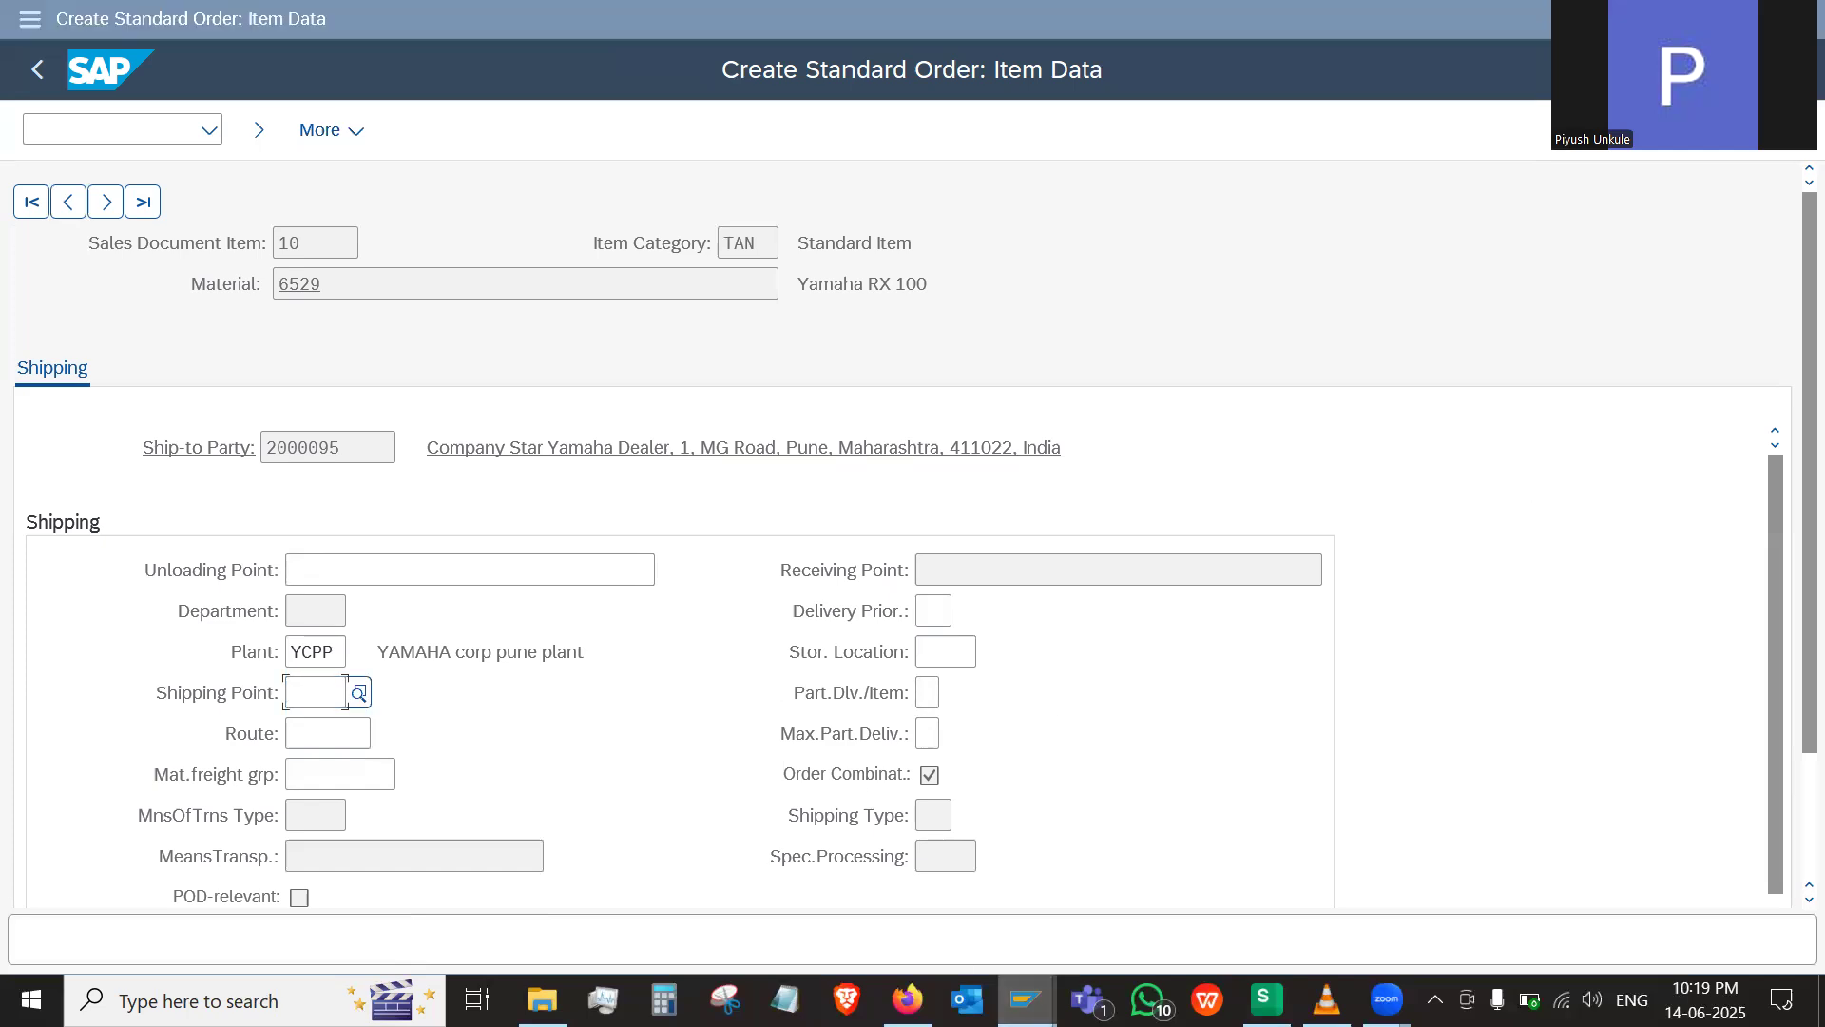
Switch to the shipping point determination session and start a new entry, leaving its shipping condition empty
{"action": "mouse_move", "coordinate": [1025, 1000]}
{"action": "left_click", "coordinate": [1213, 897]}
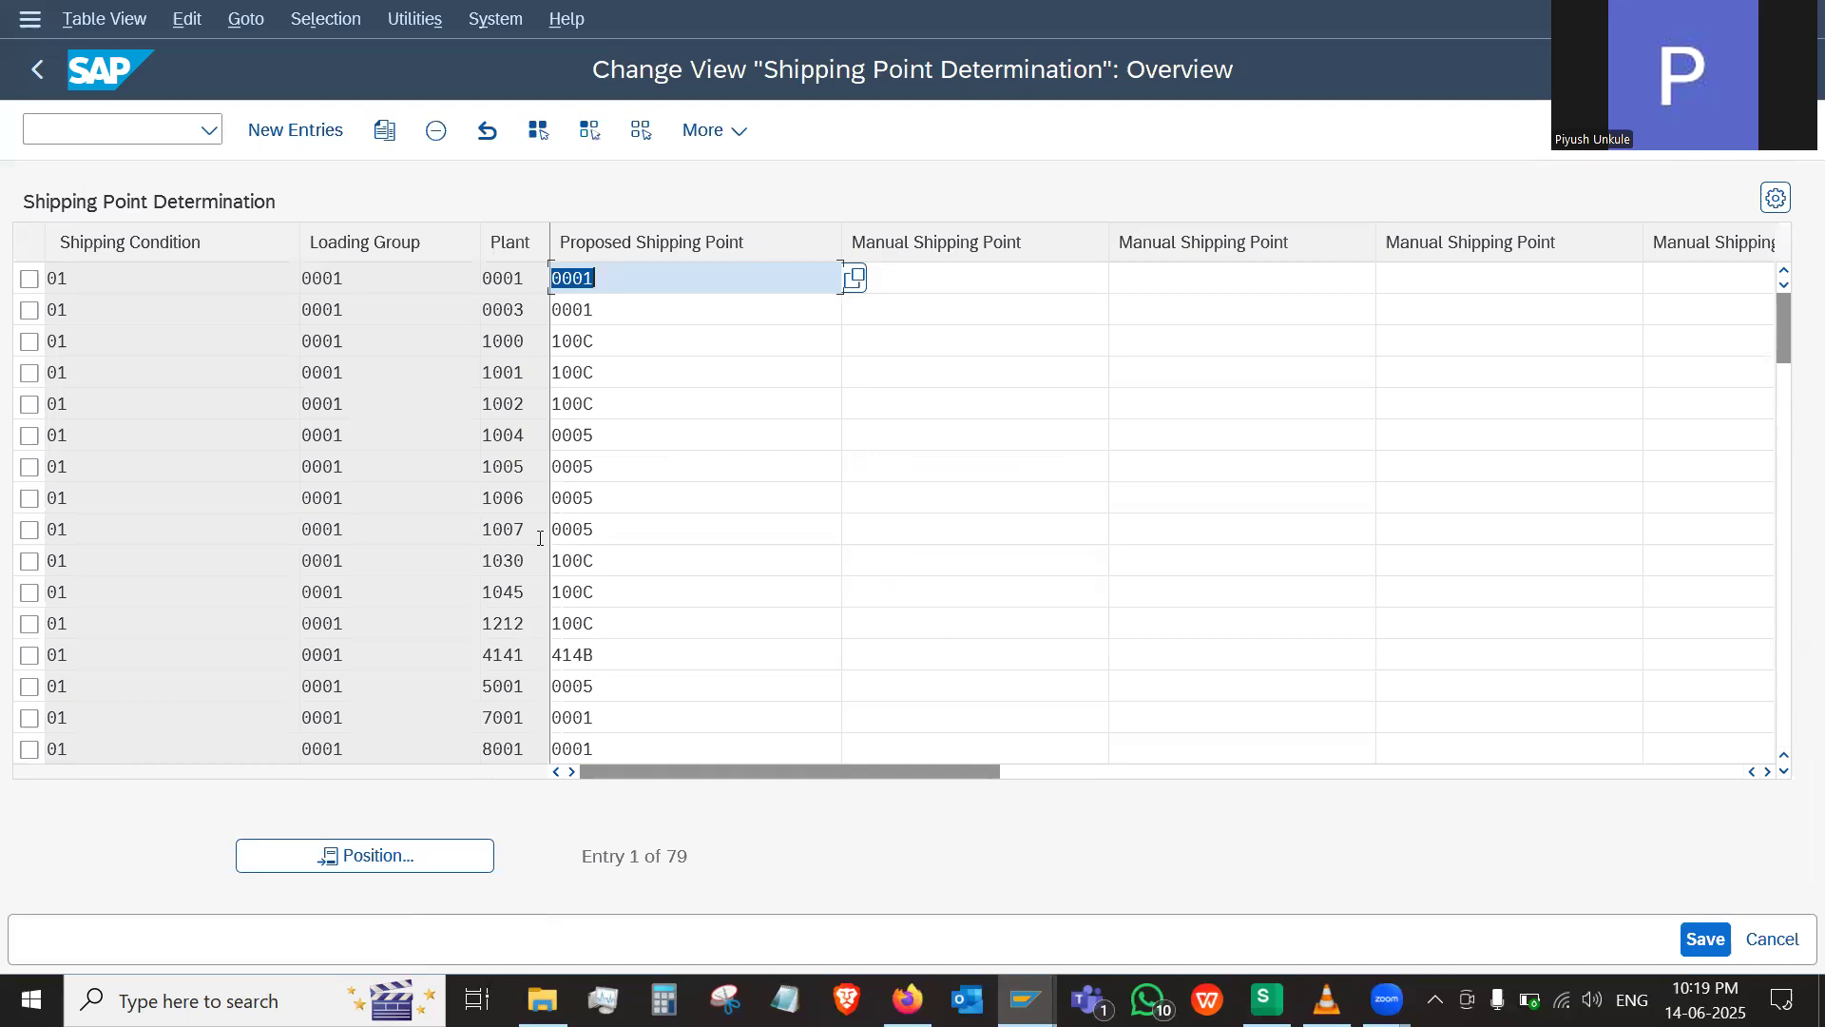
{"action": "left_click", "coordinate": [297, 130]}
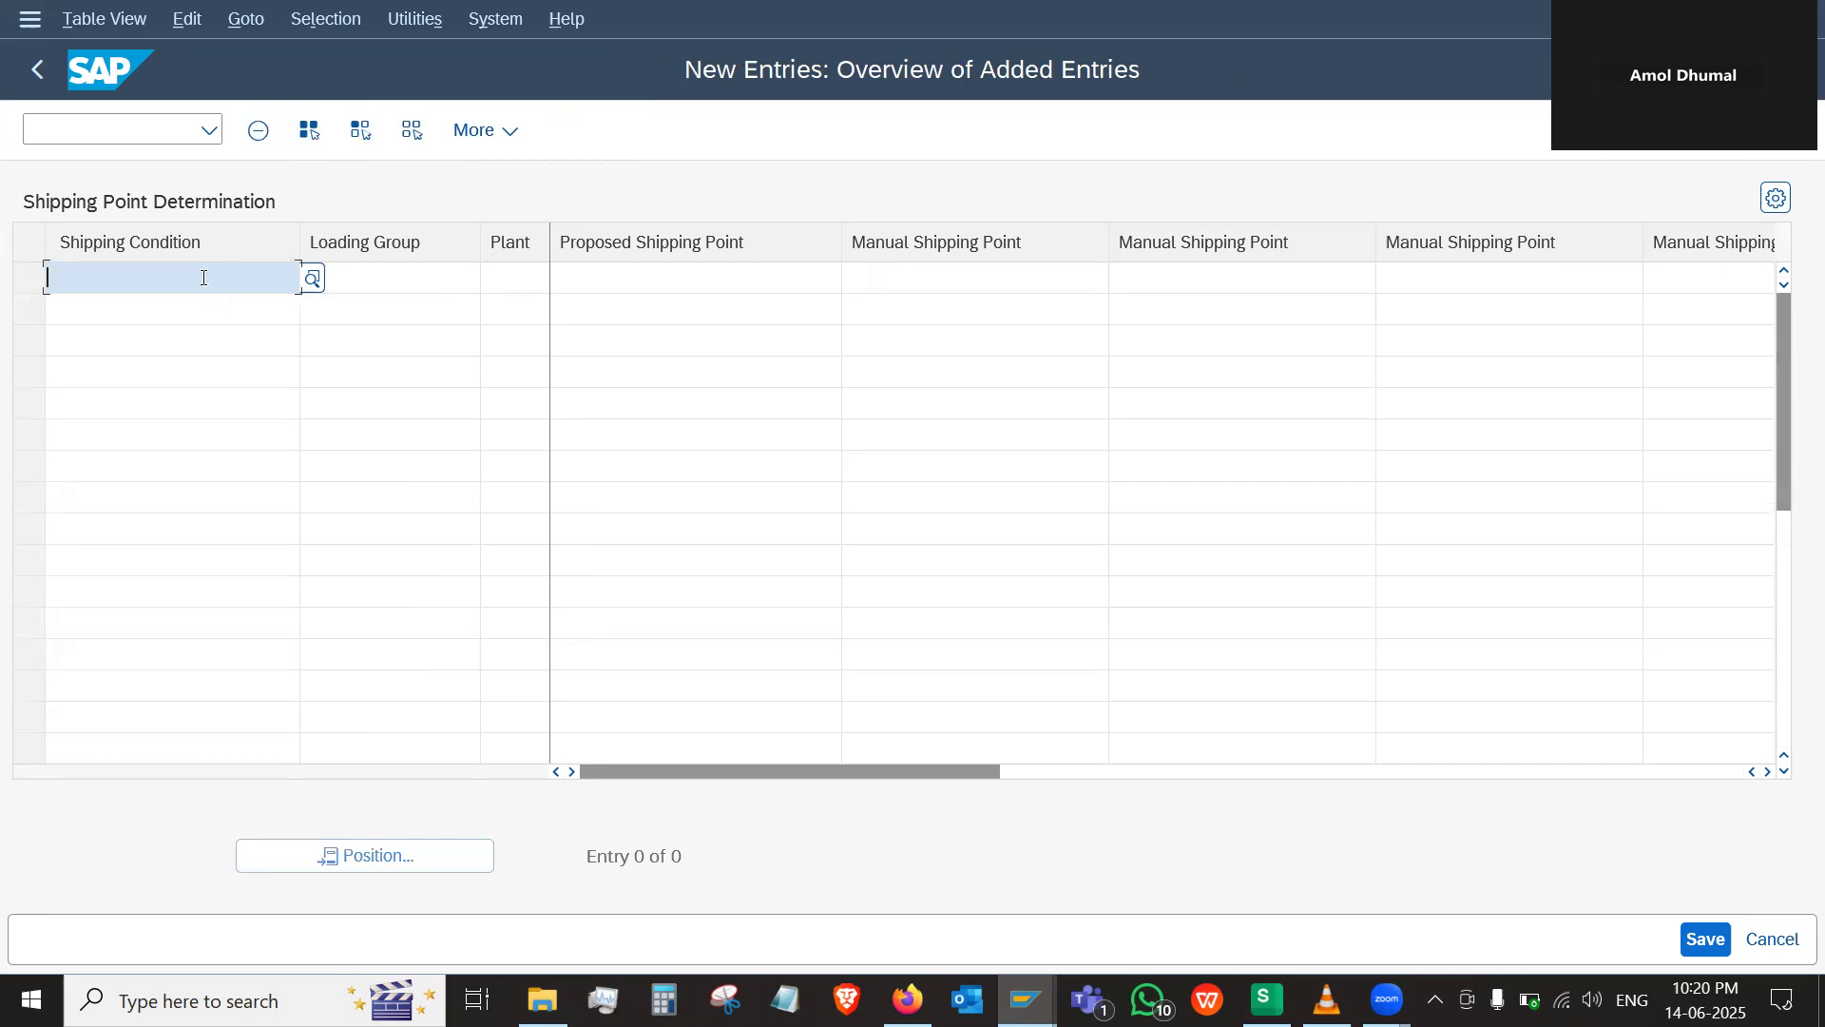
{"action": "type", "text": "y"}
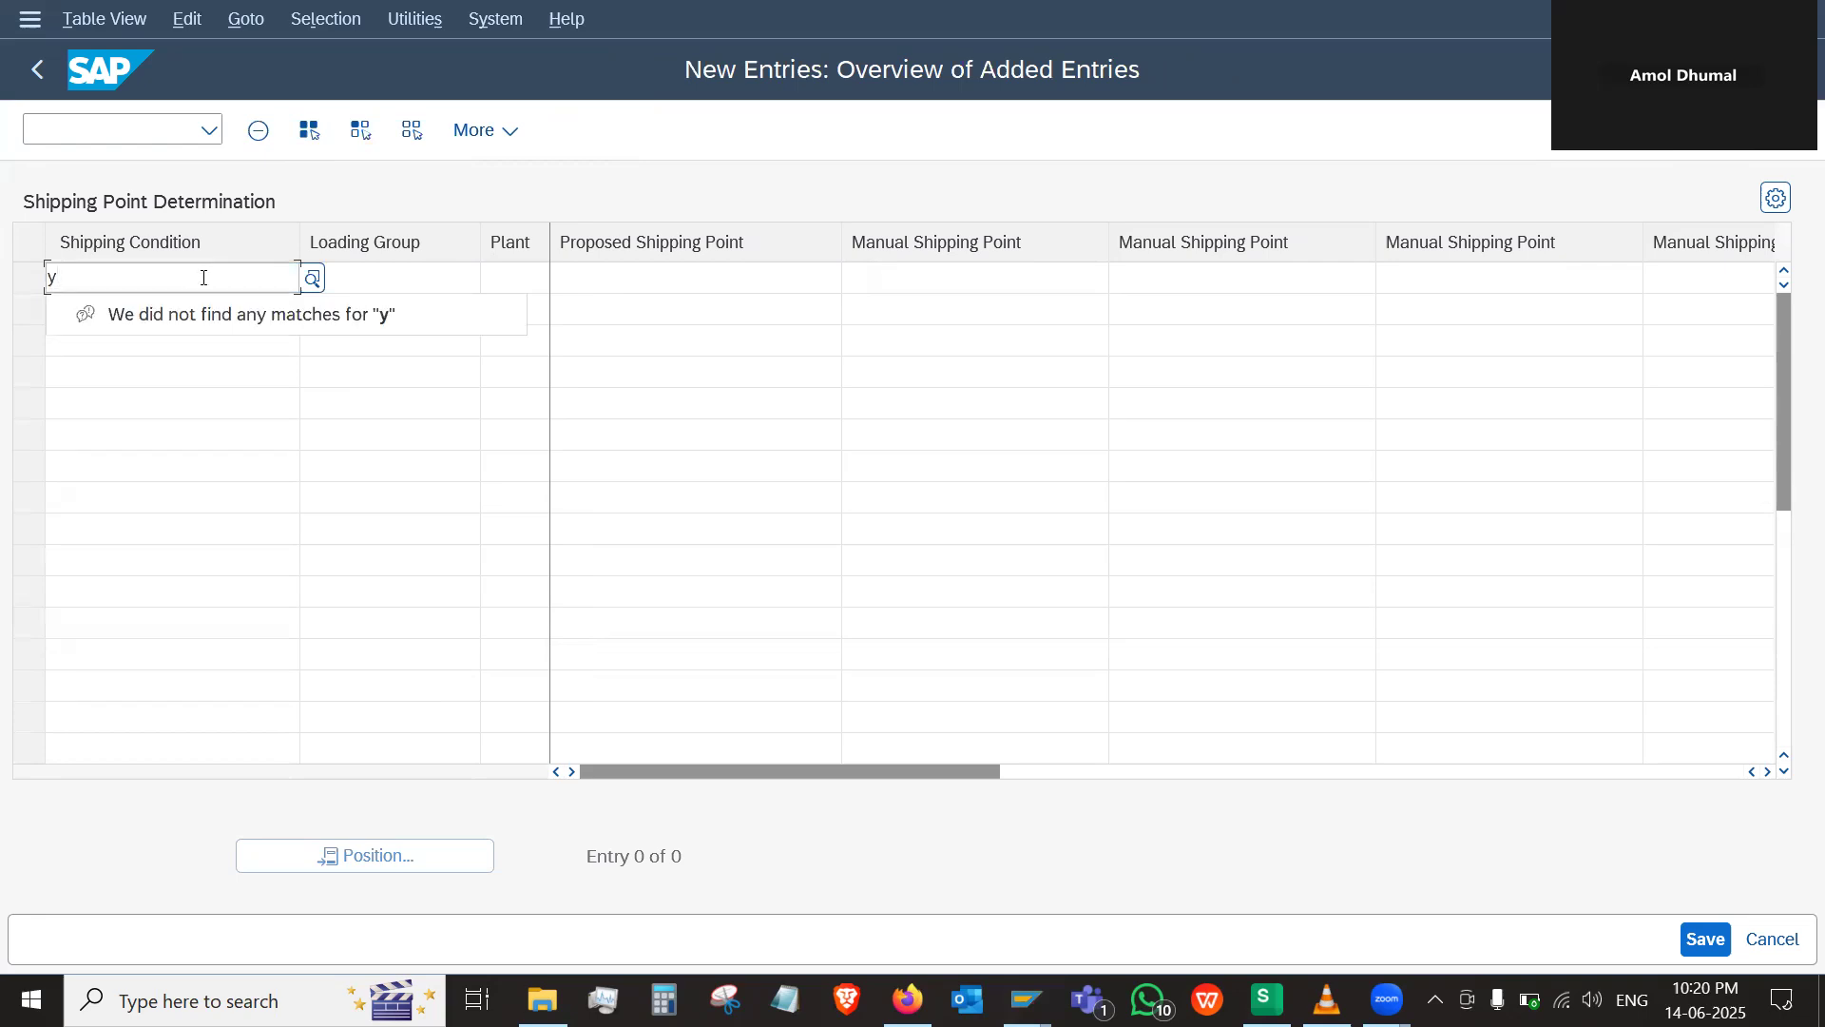
{"action": "key", "text": "BackSpace"}
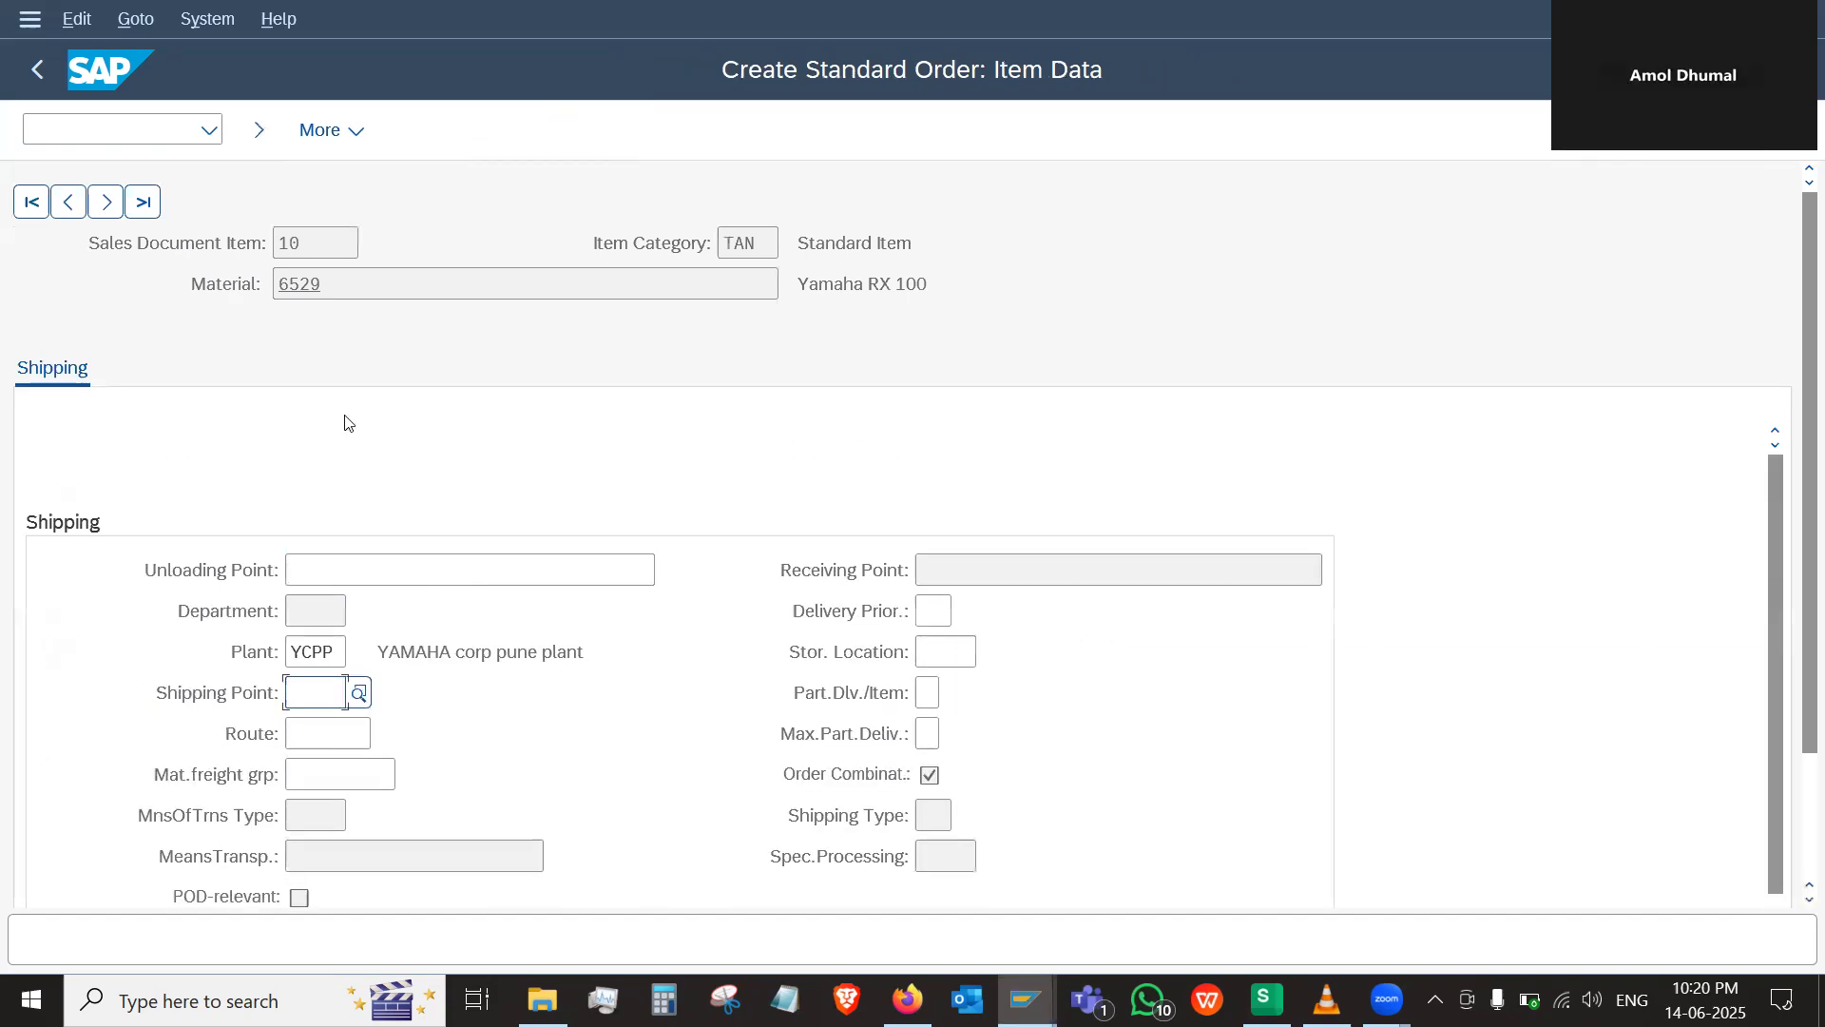
Return to the order overview and check the shipping data of item 10 there
{"action": "left_click", "coordinate": [258, 131]}
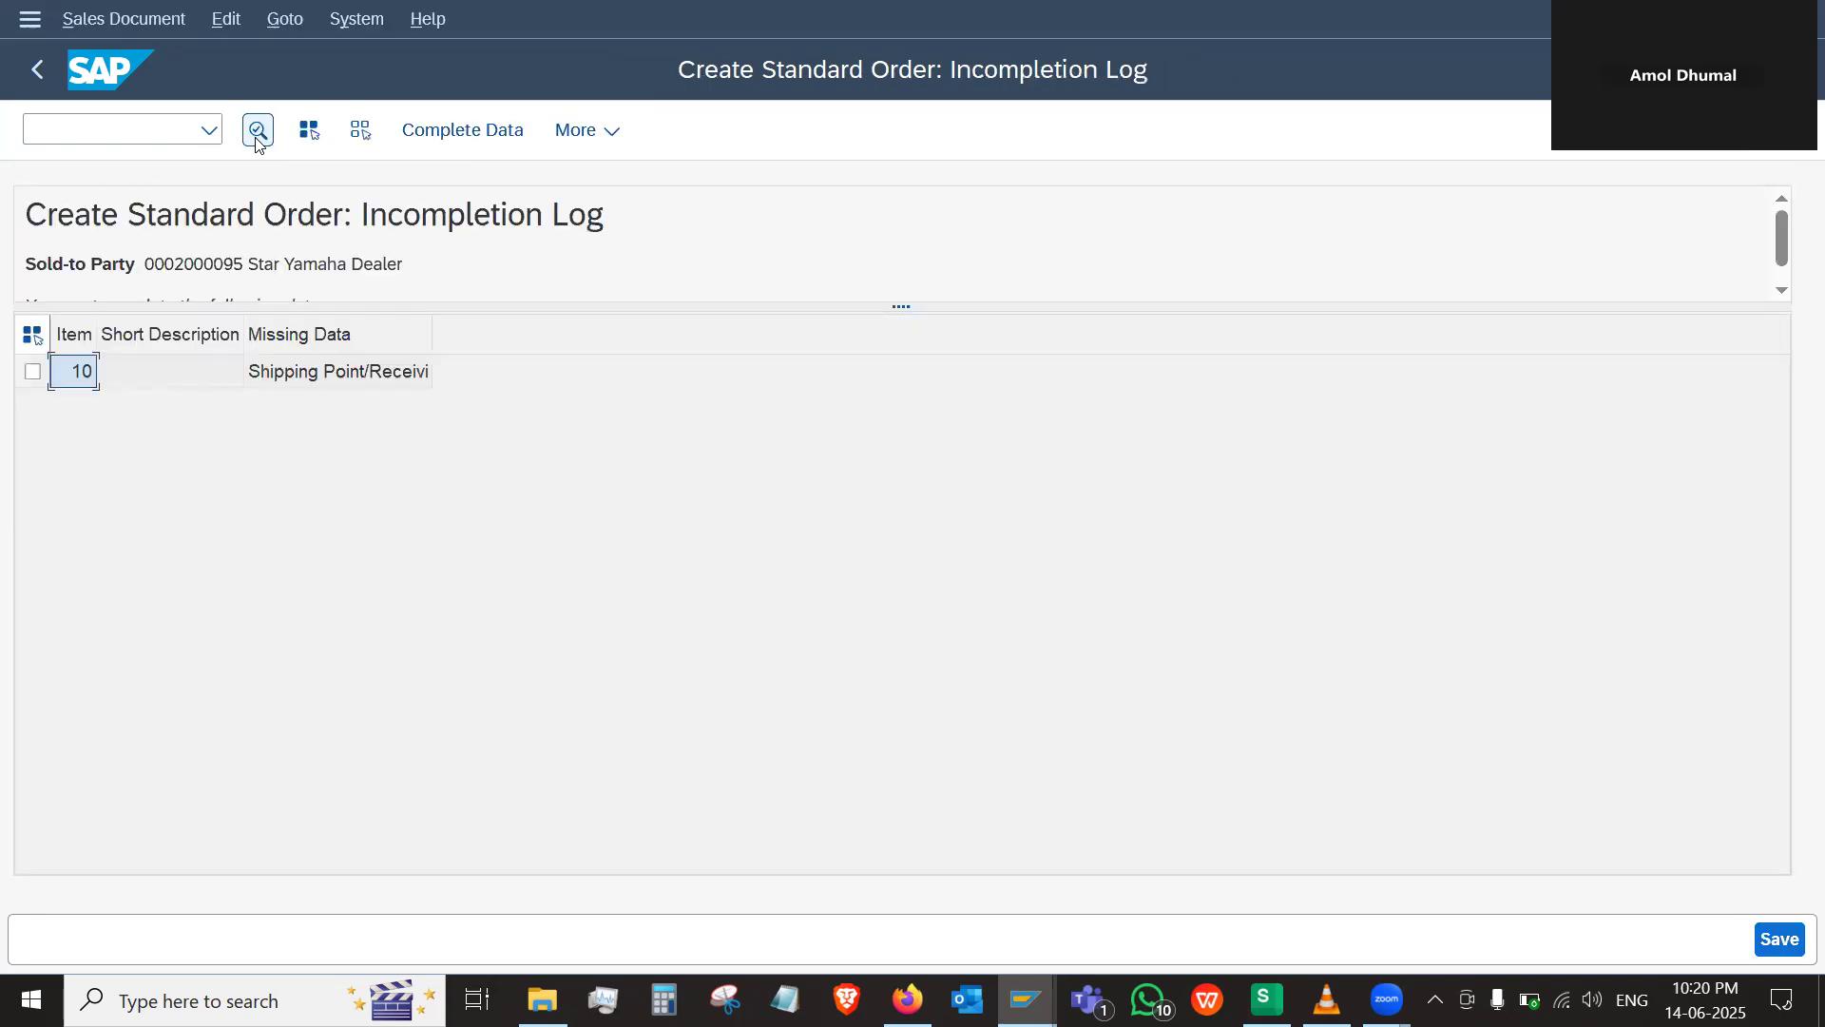
{"action": "left_click", "coordinate": [43, 70]}
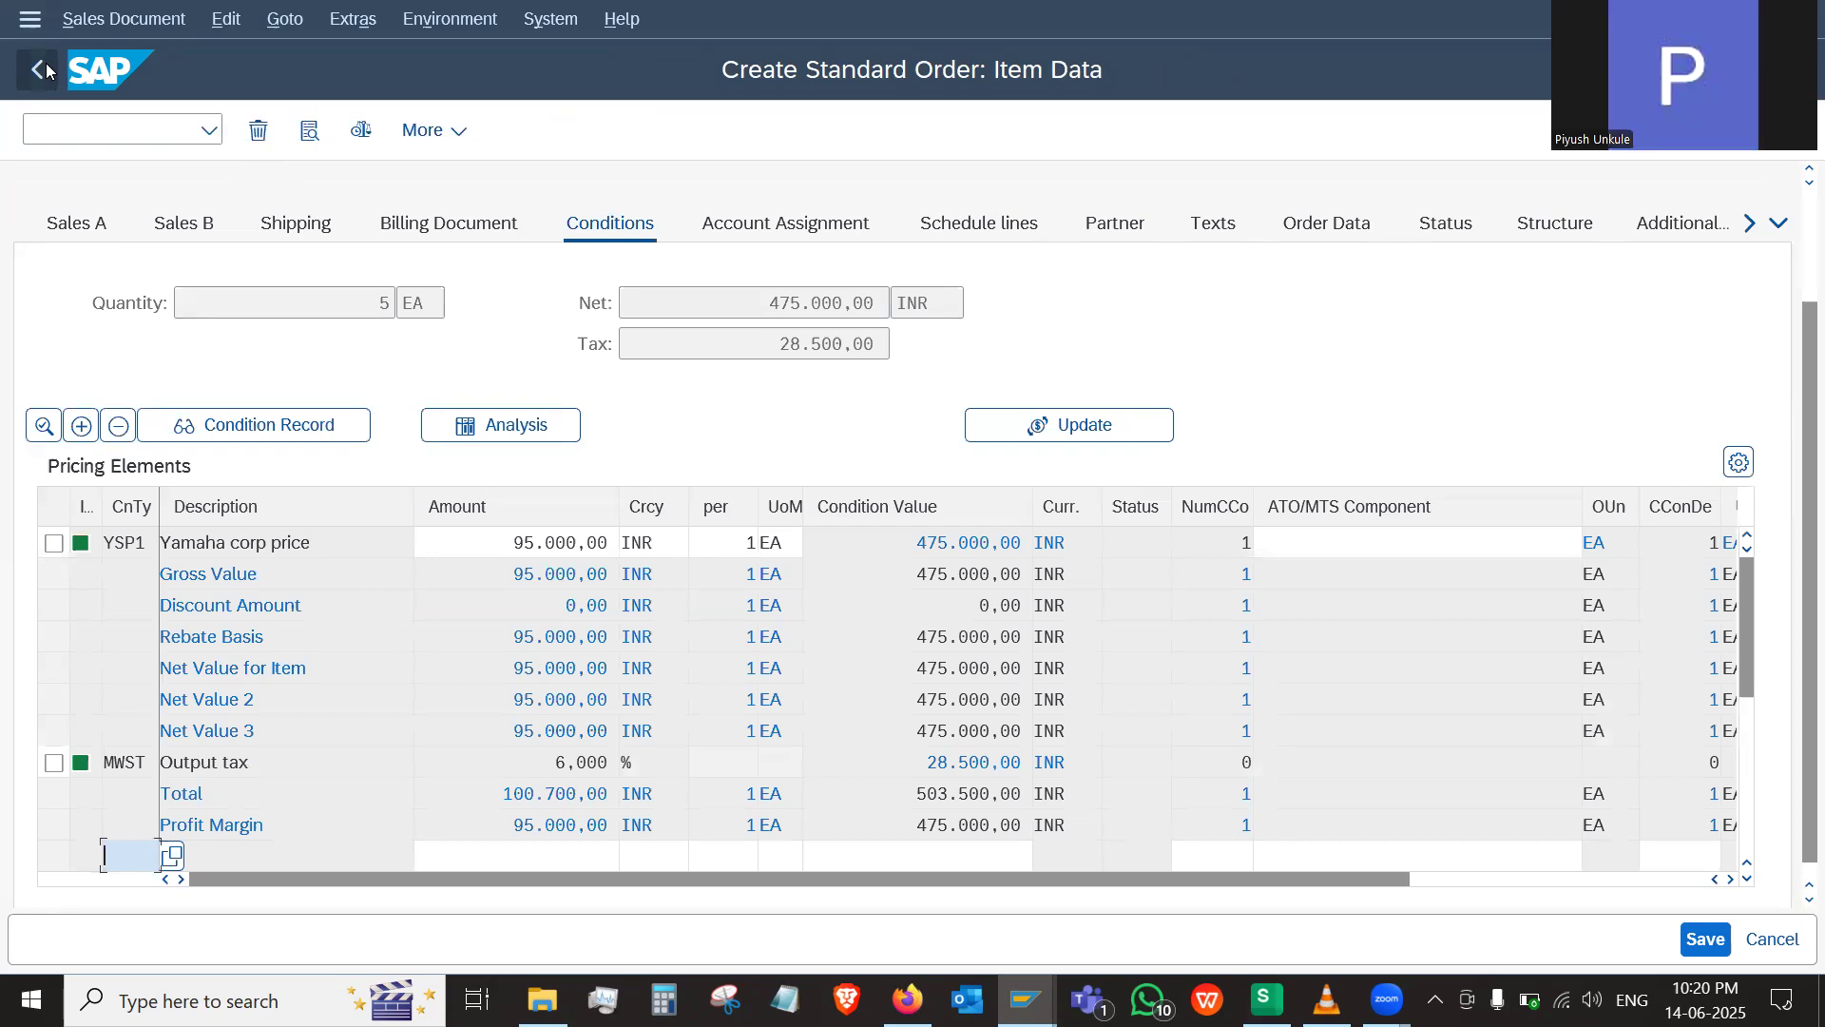
{"action": "left_click", "coordinate": [49, 71]}
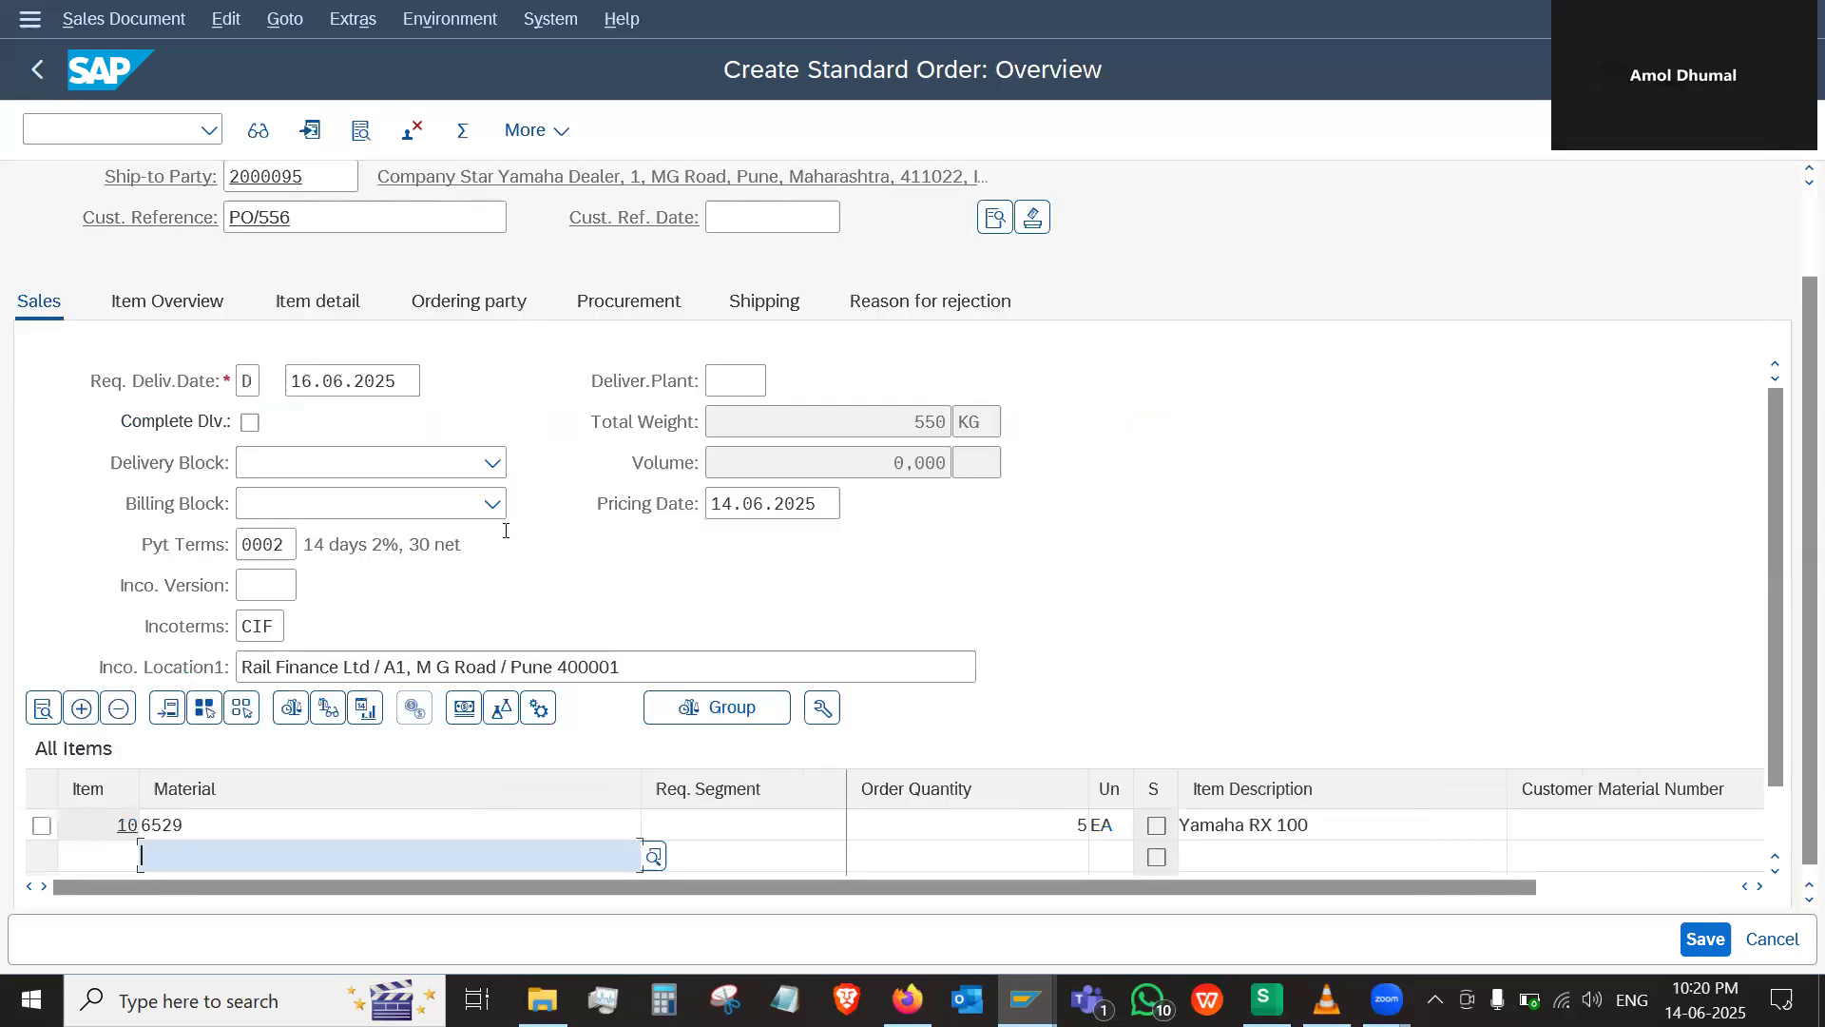
{"action": "left_click", "coordinate": [745, 306]}
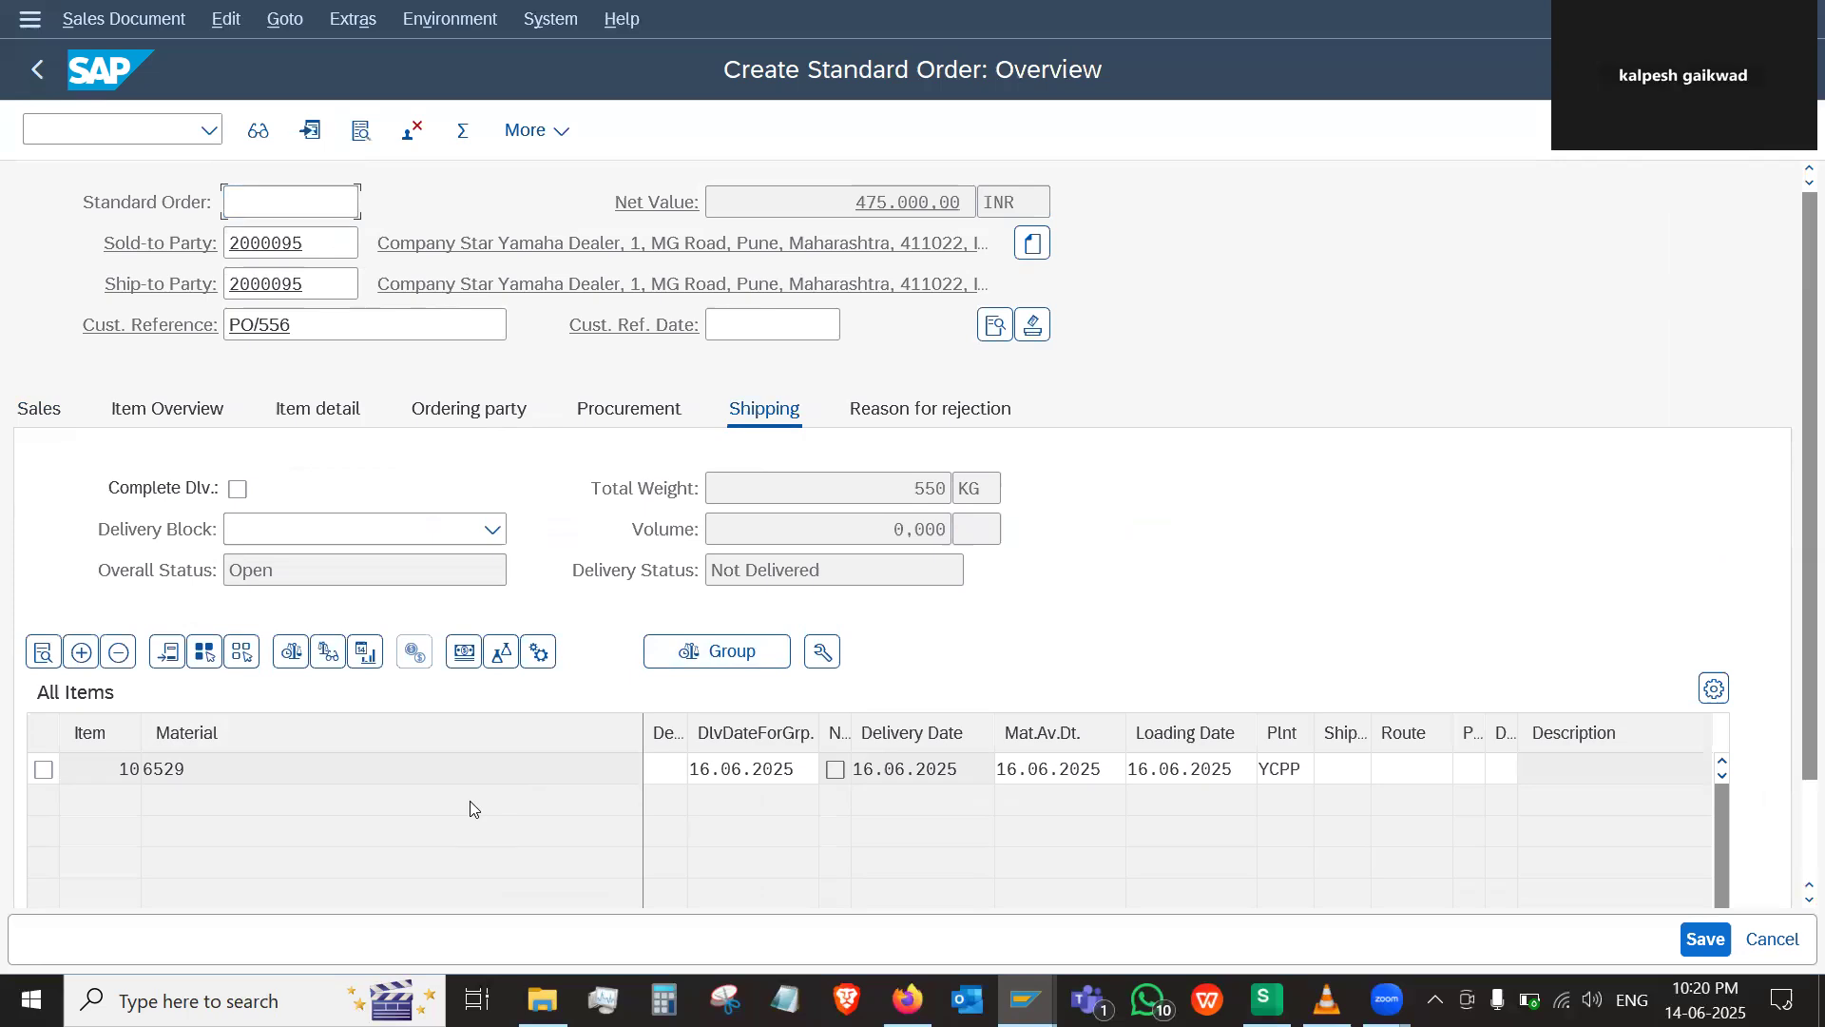
{"action": "scroll", "coordinate": [470, 800], "scroll_direction": "down", "scroll_amount": 2}
{"action": "scroll", "coordinate": [469, 802], "scroll_direction": "down", "scroll_amount": 1}
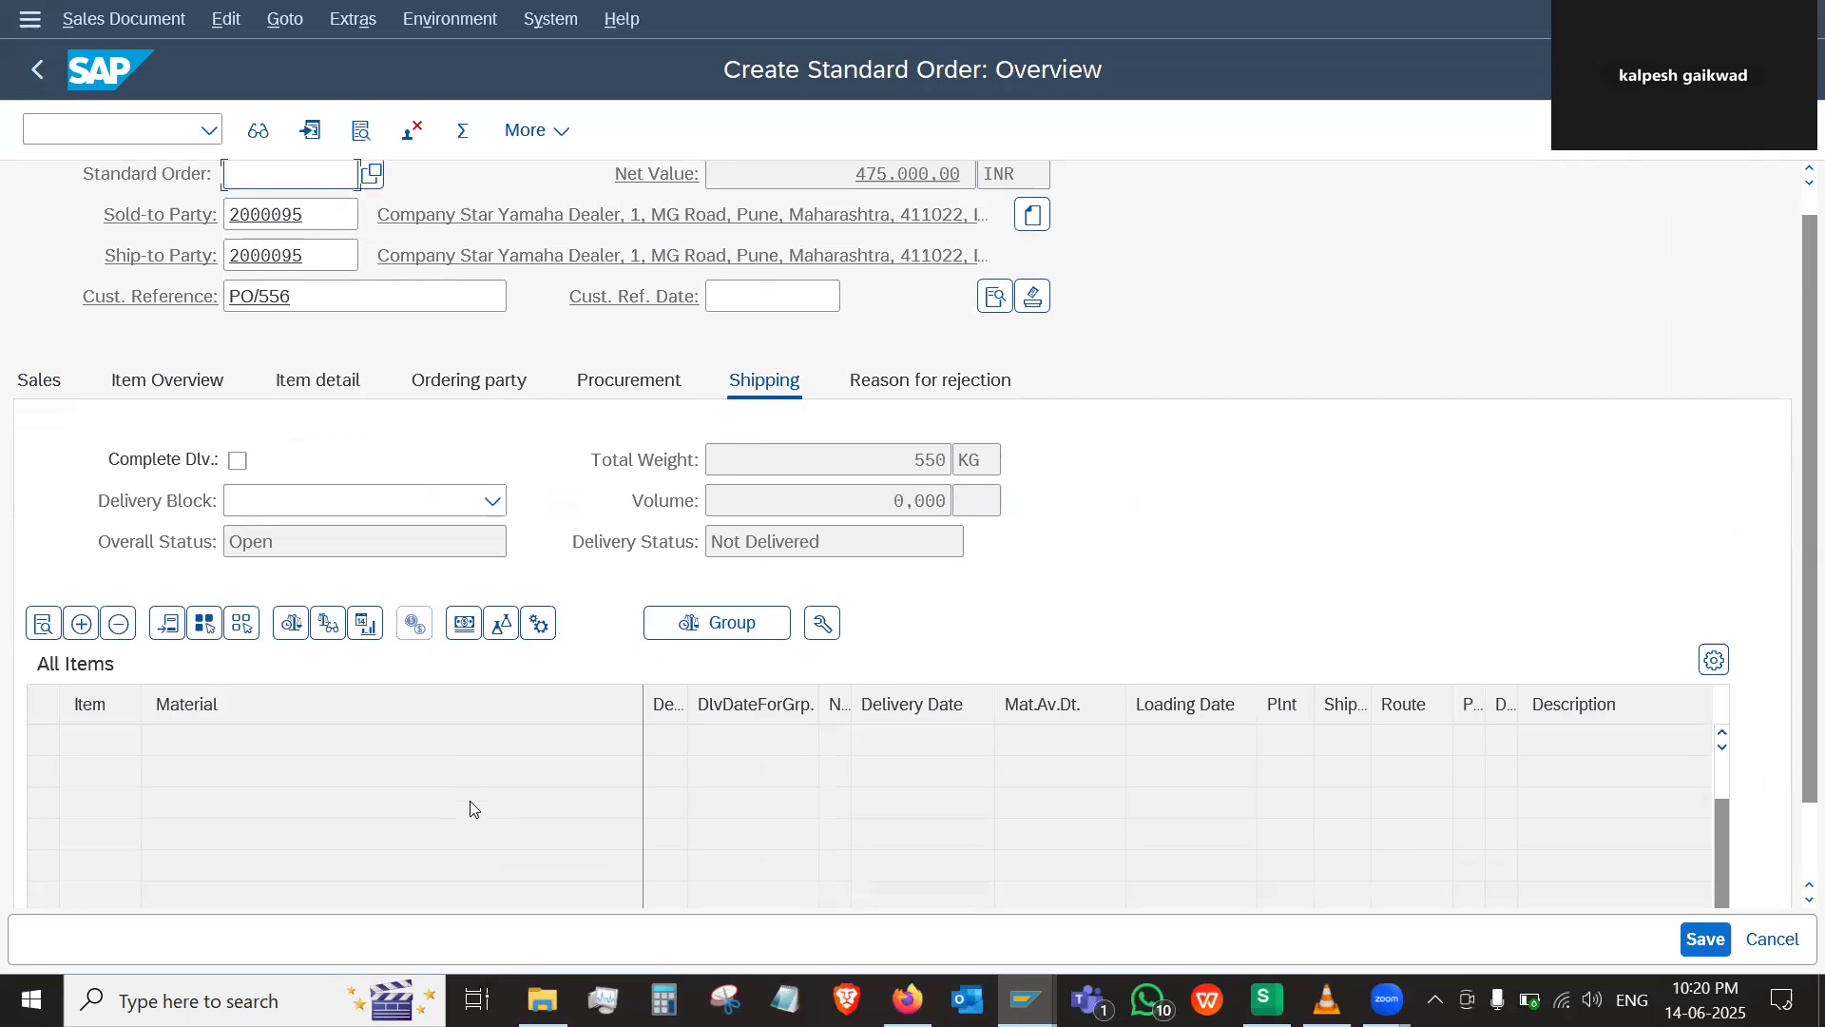
{"action": "scroll", "coordinate": [469, 809], "scroll_direction": "down", "scroll_amount": 1}
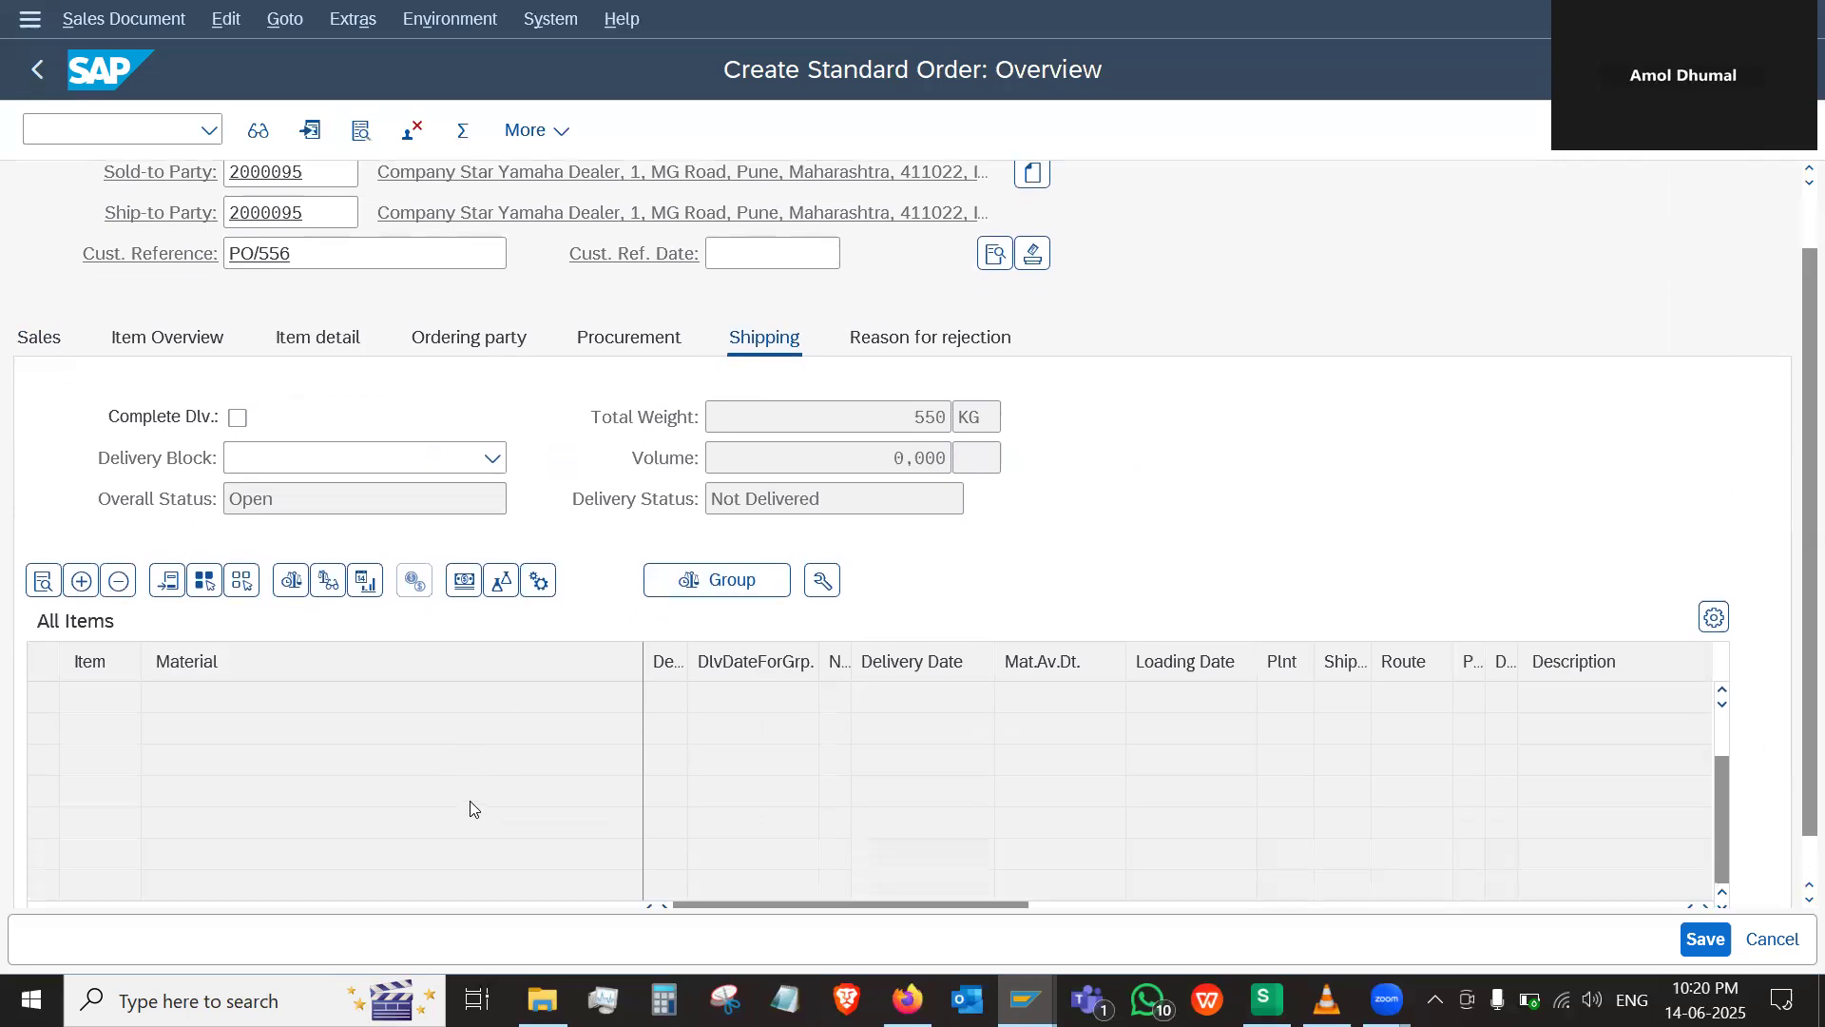
{"action": "scroll", "coordinate": [470, 800], "scroll_direction": "up", "scroll_amount": 3}
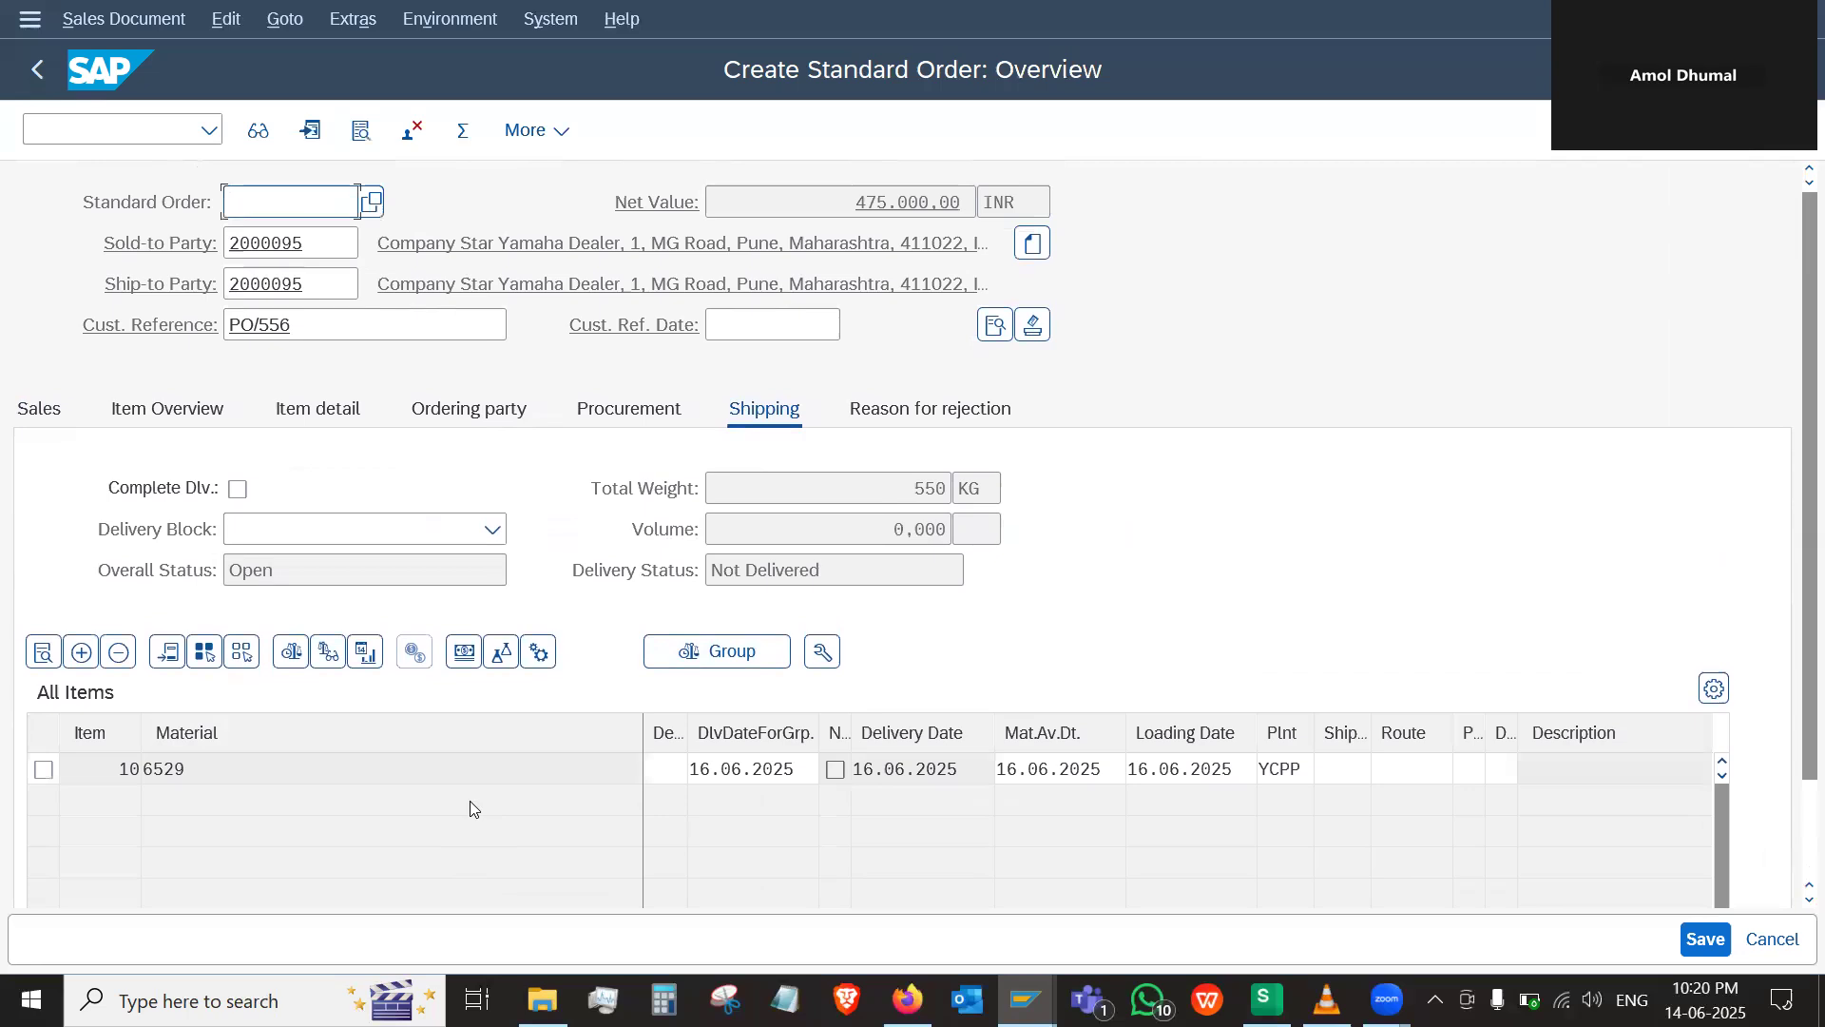
Open the order's header data and check the shipping condition in its shipping details
{"action": "left_click", "coordinate": [54, 411]}
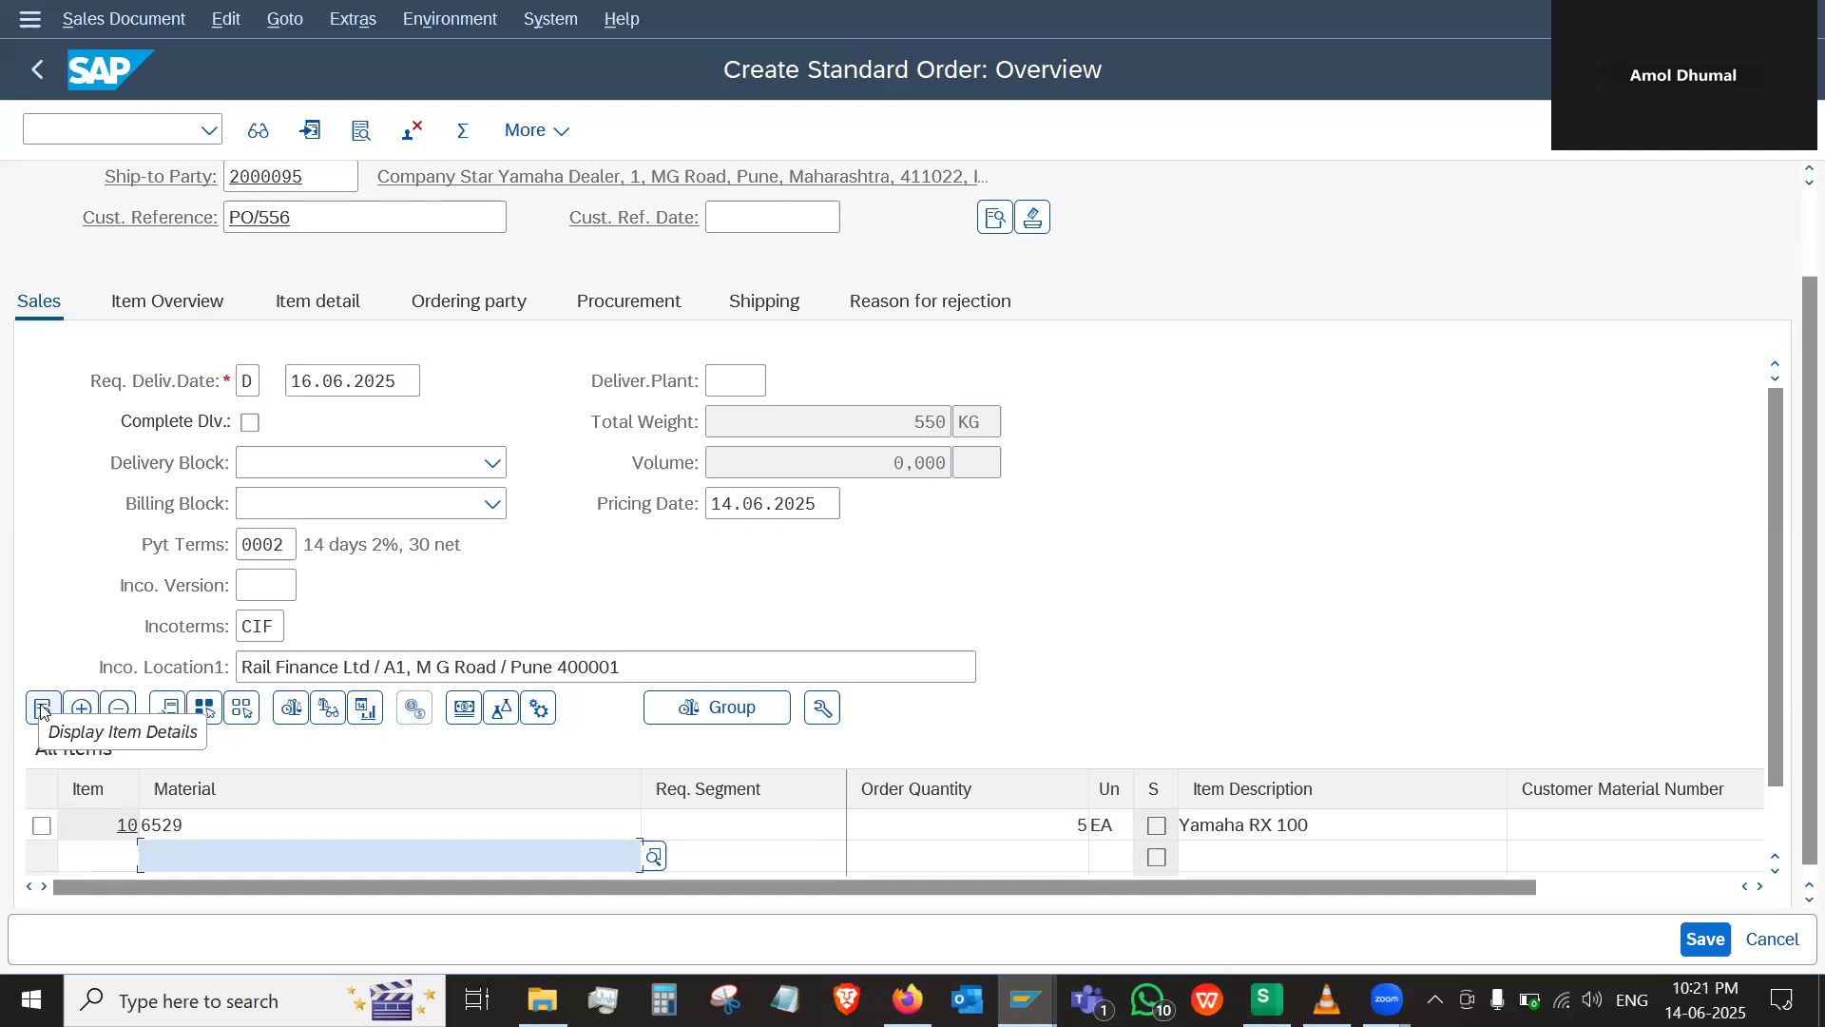
{"action": "left_click", "coordinate": [993, 220]}
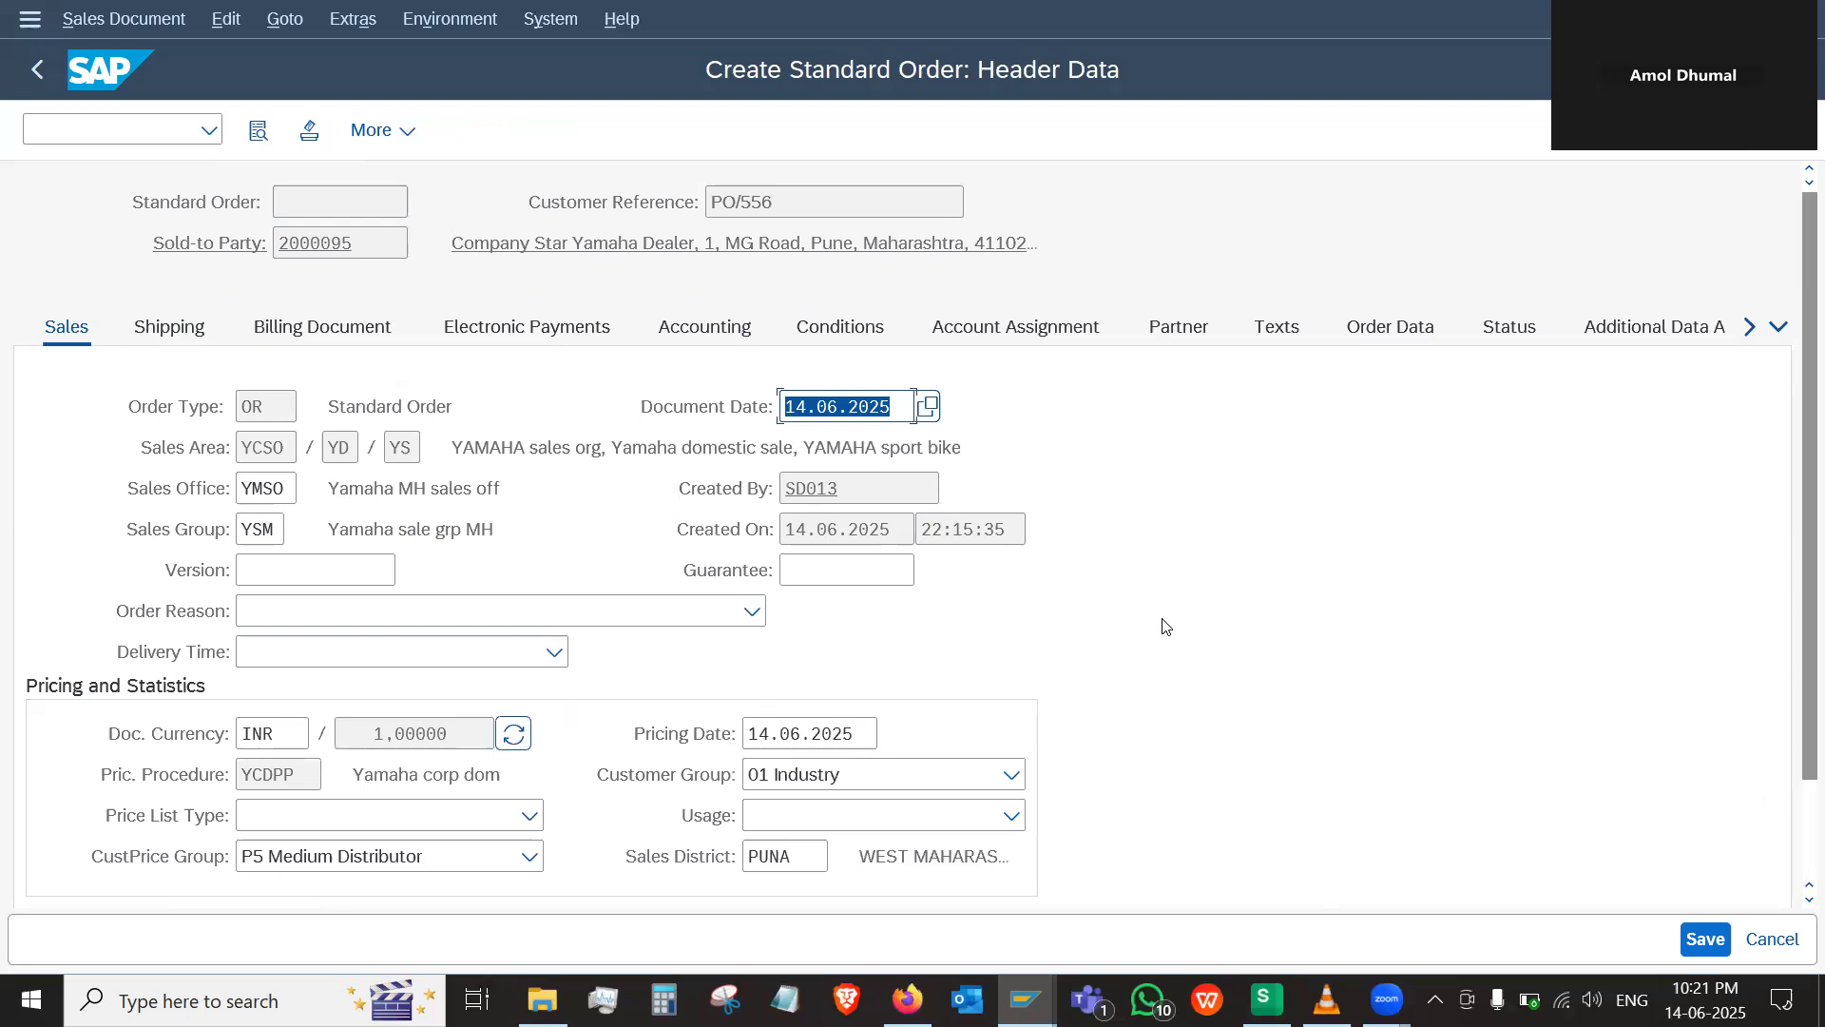
{"action": "left_click", "coordinate": [184, 337]}
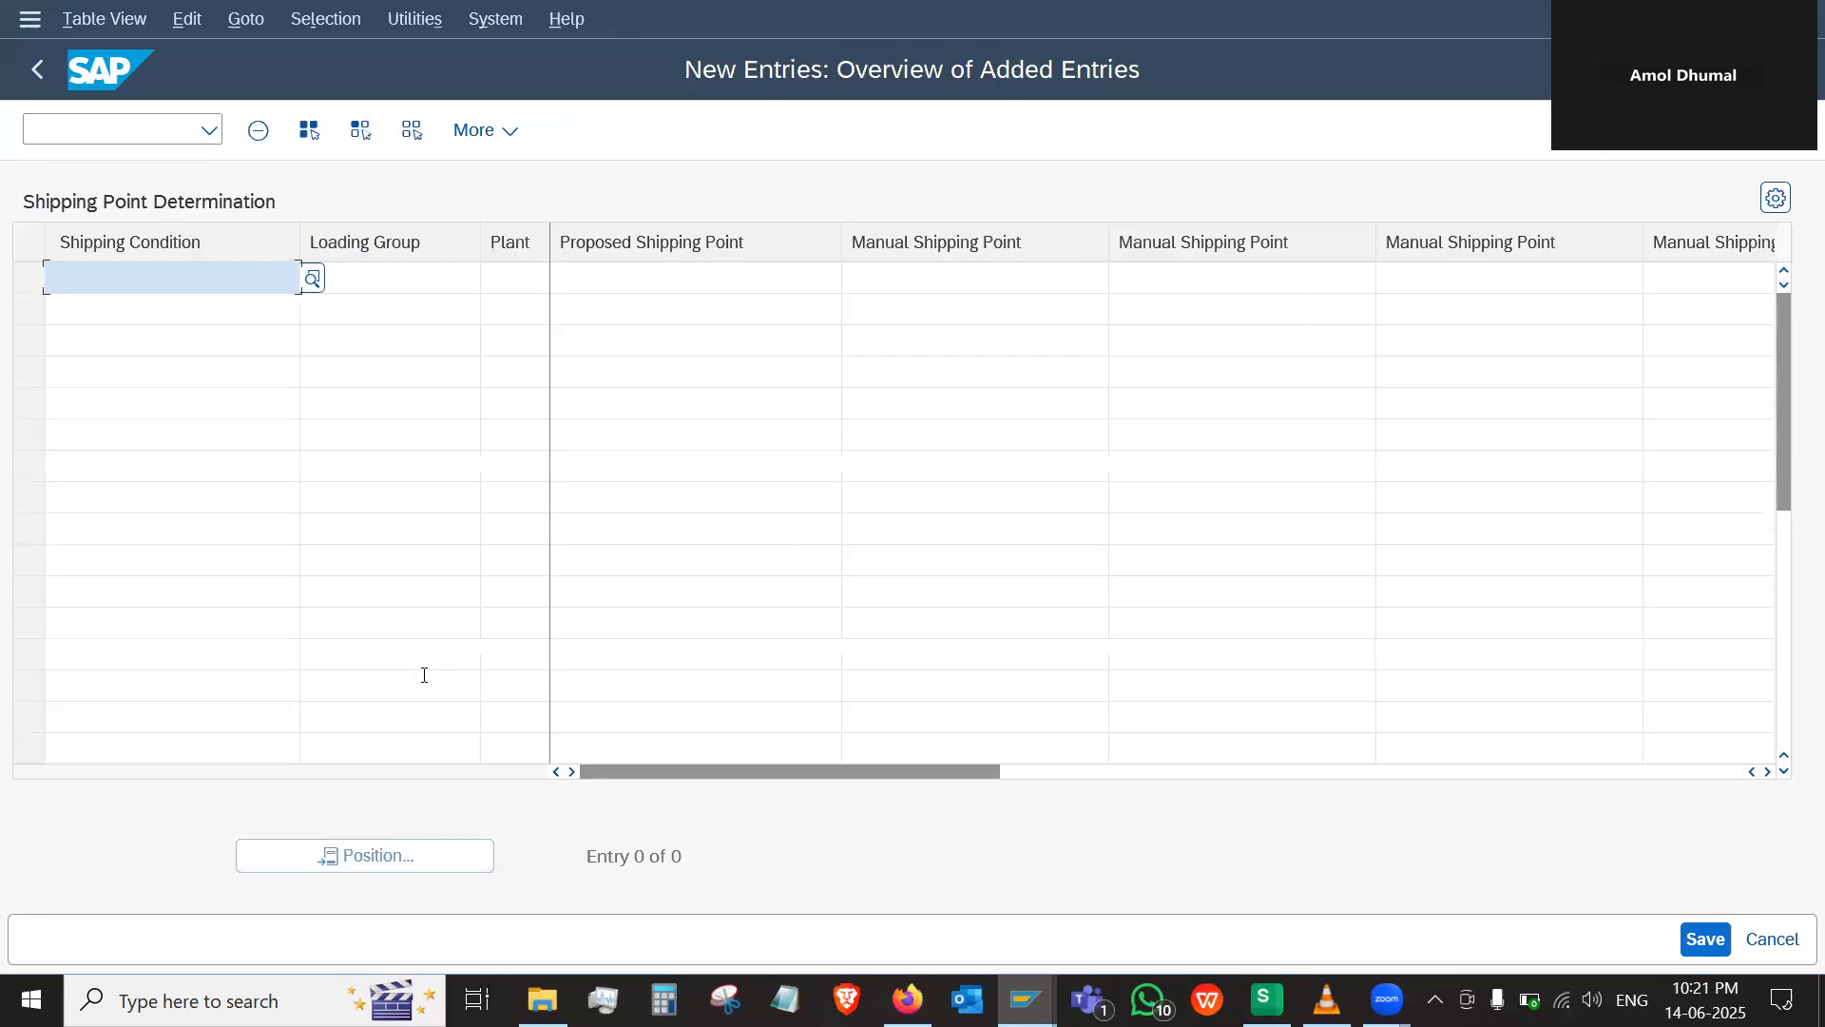
Set the shipping condition of the new shipping point determination entry to 01 standard and move on to its loading group
{"action": "type", "text": "01"}
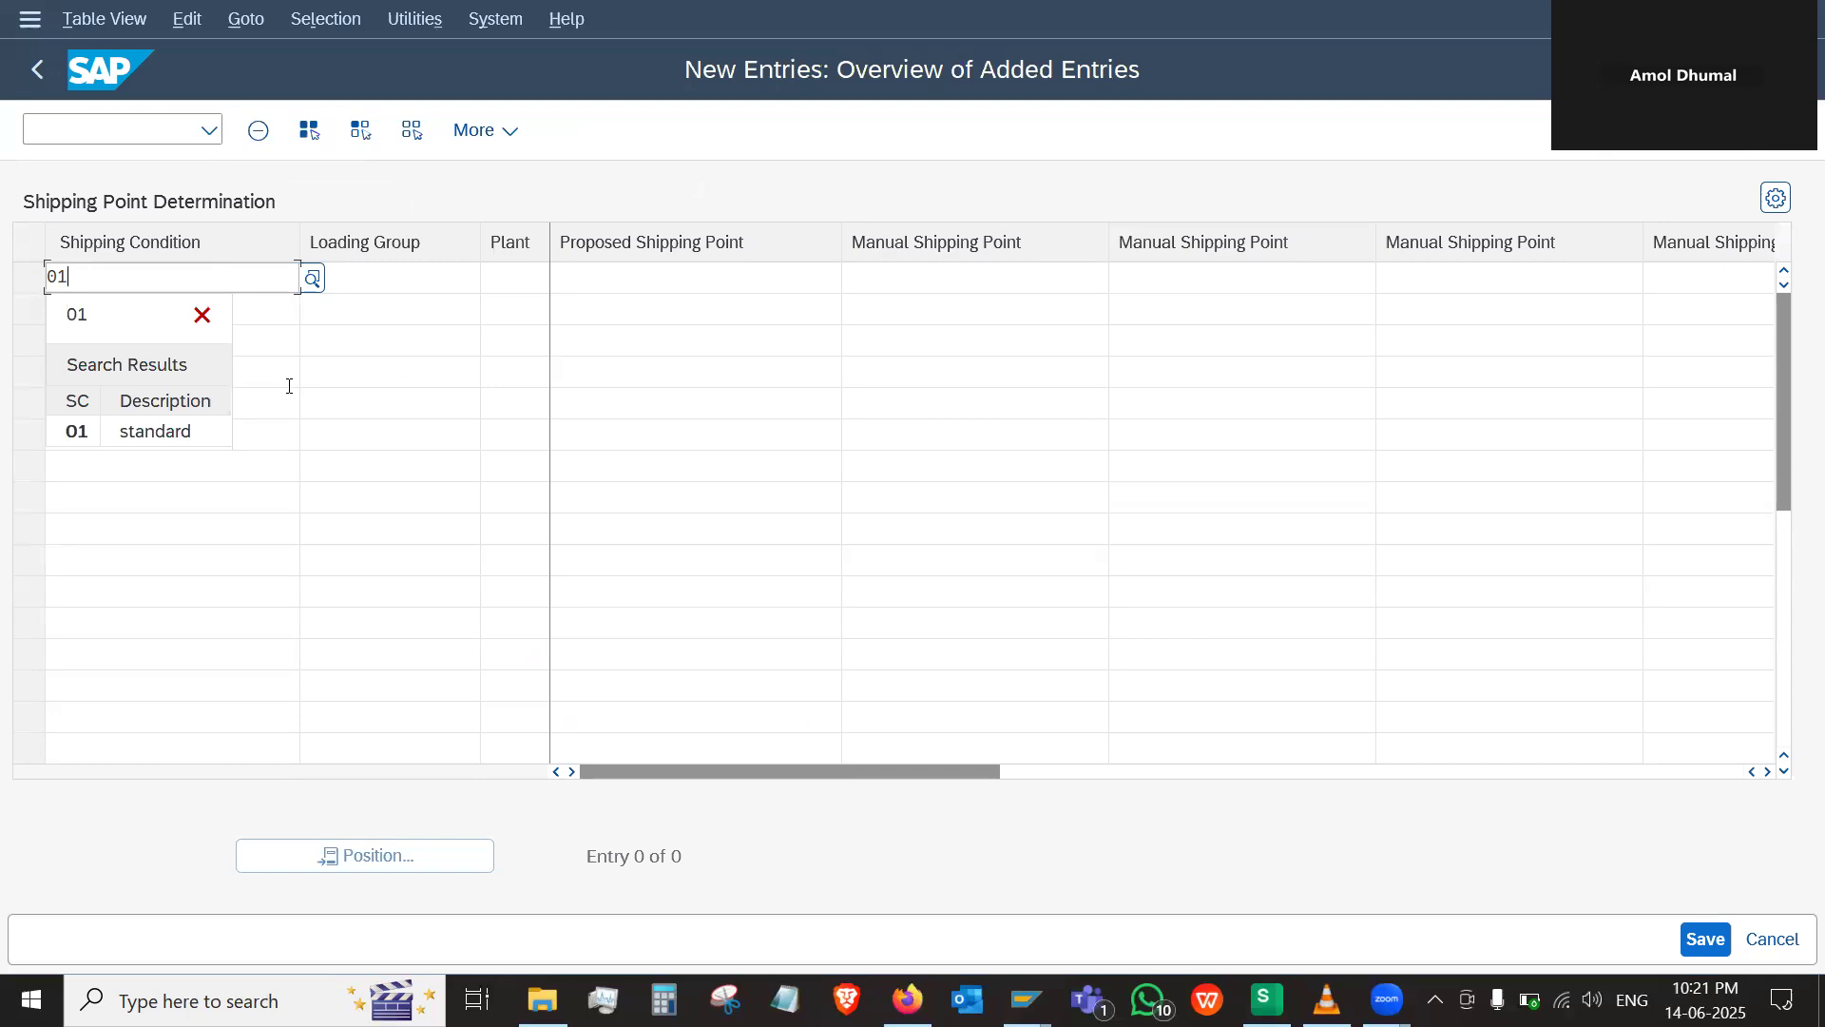
{"action": "left_click", "coordinate": [181, 430]}
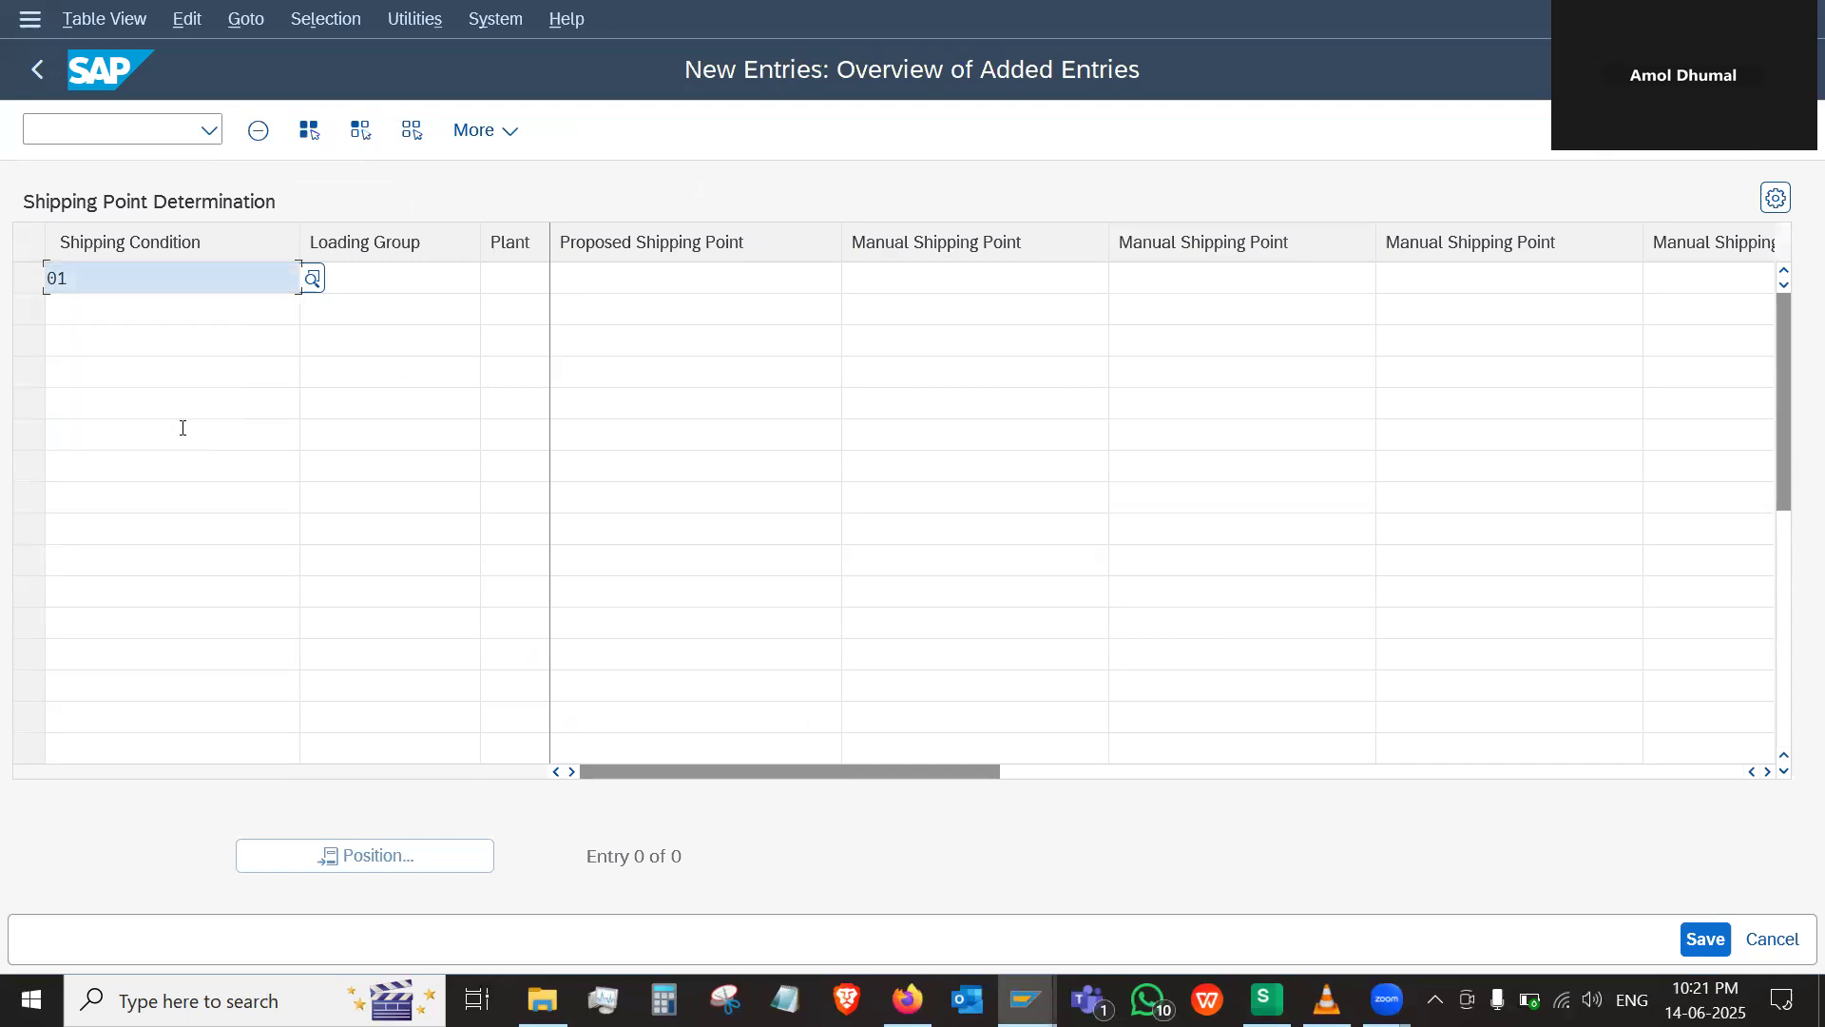
{"action": "left_click", "coordinate": [419, 282]}
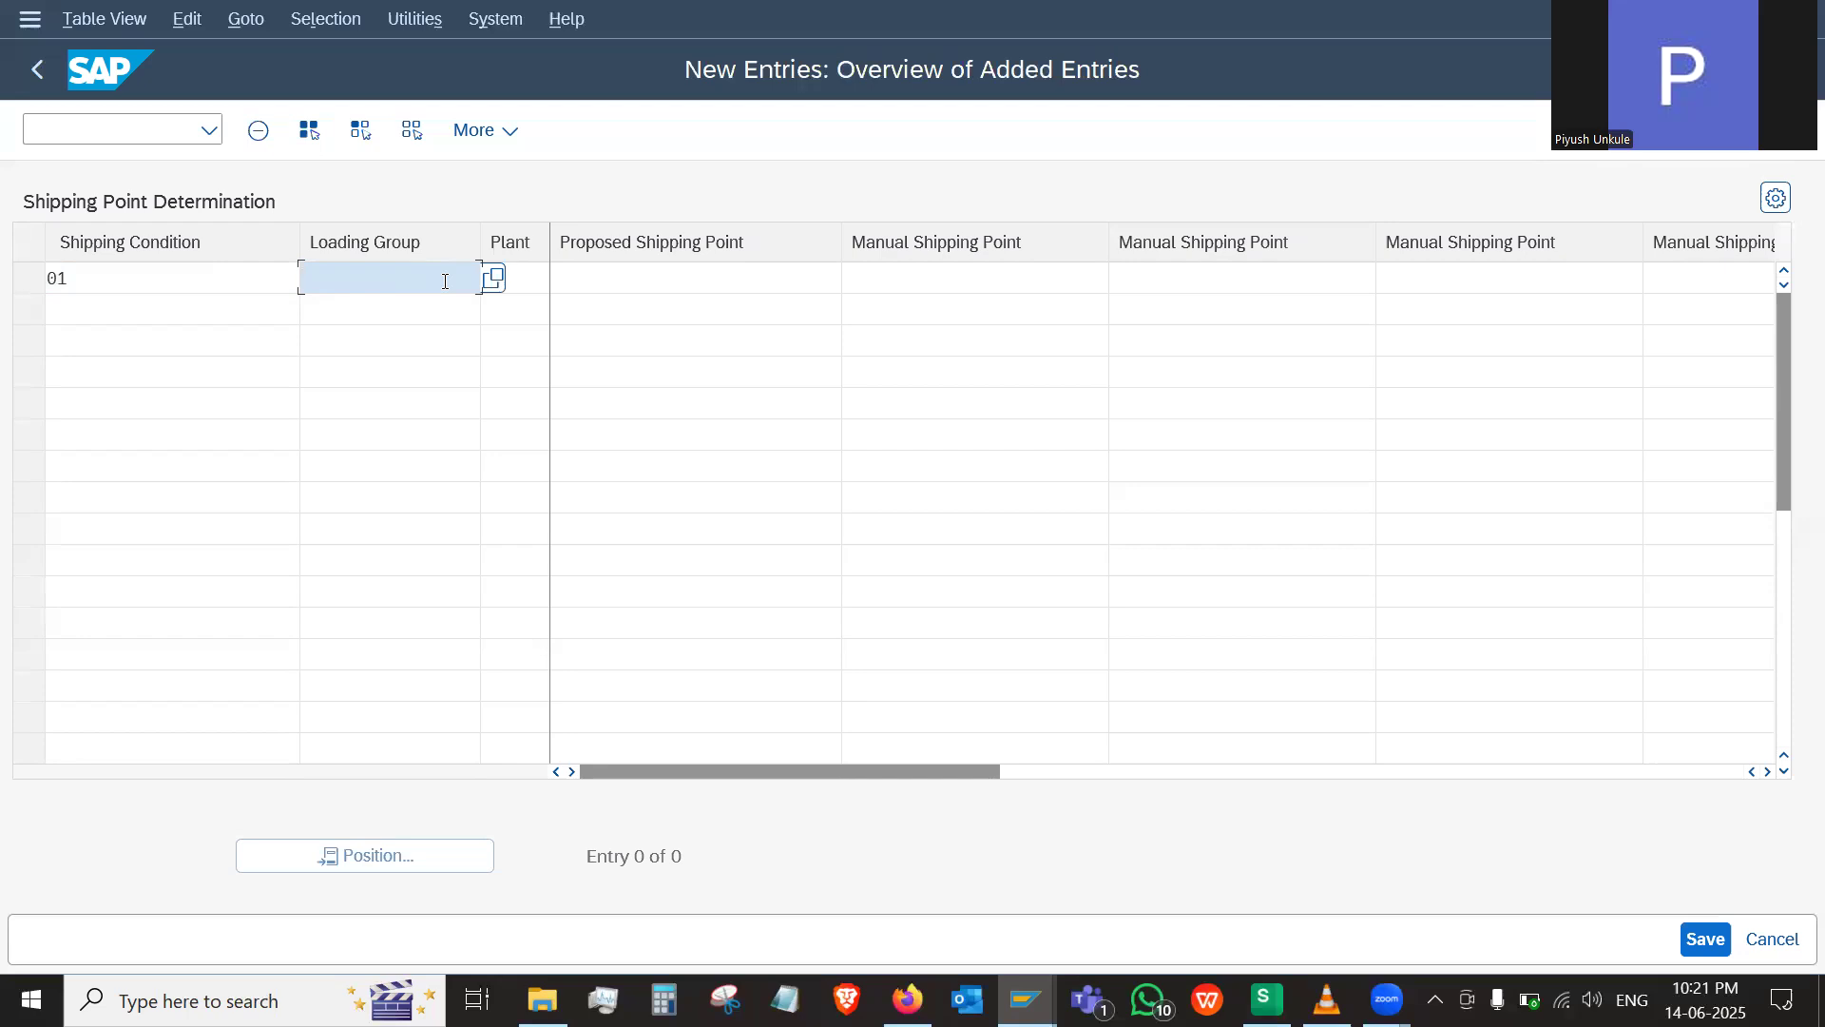
Return to the sales order, open item 10 from the overview and check its general sales data
{"action": "key", "text": "alt+Tab"}
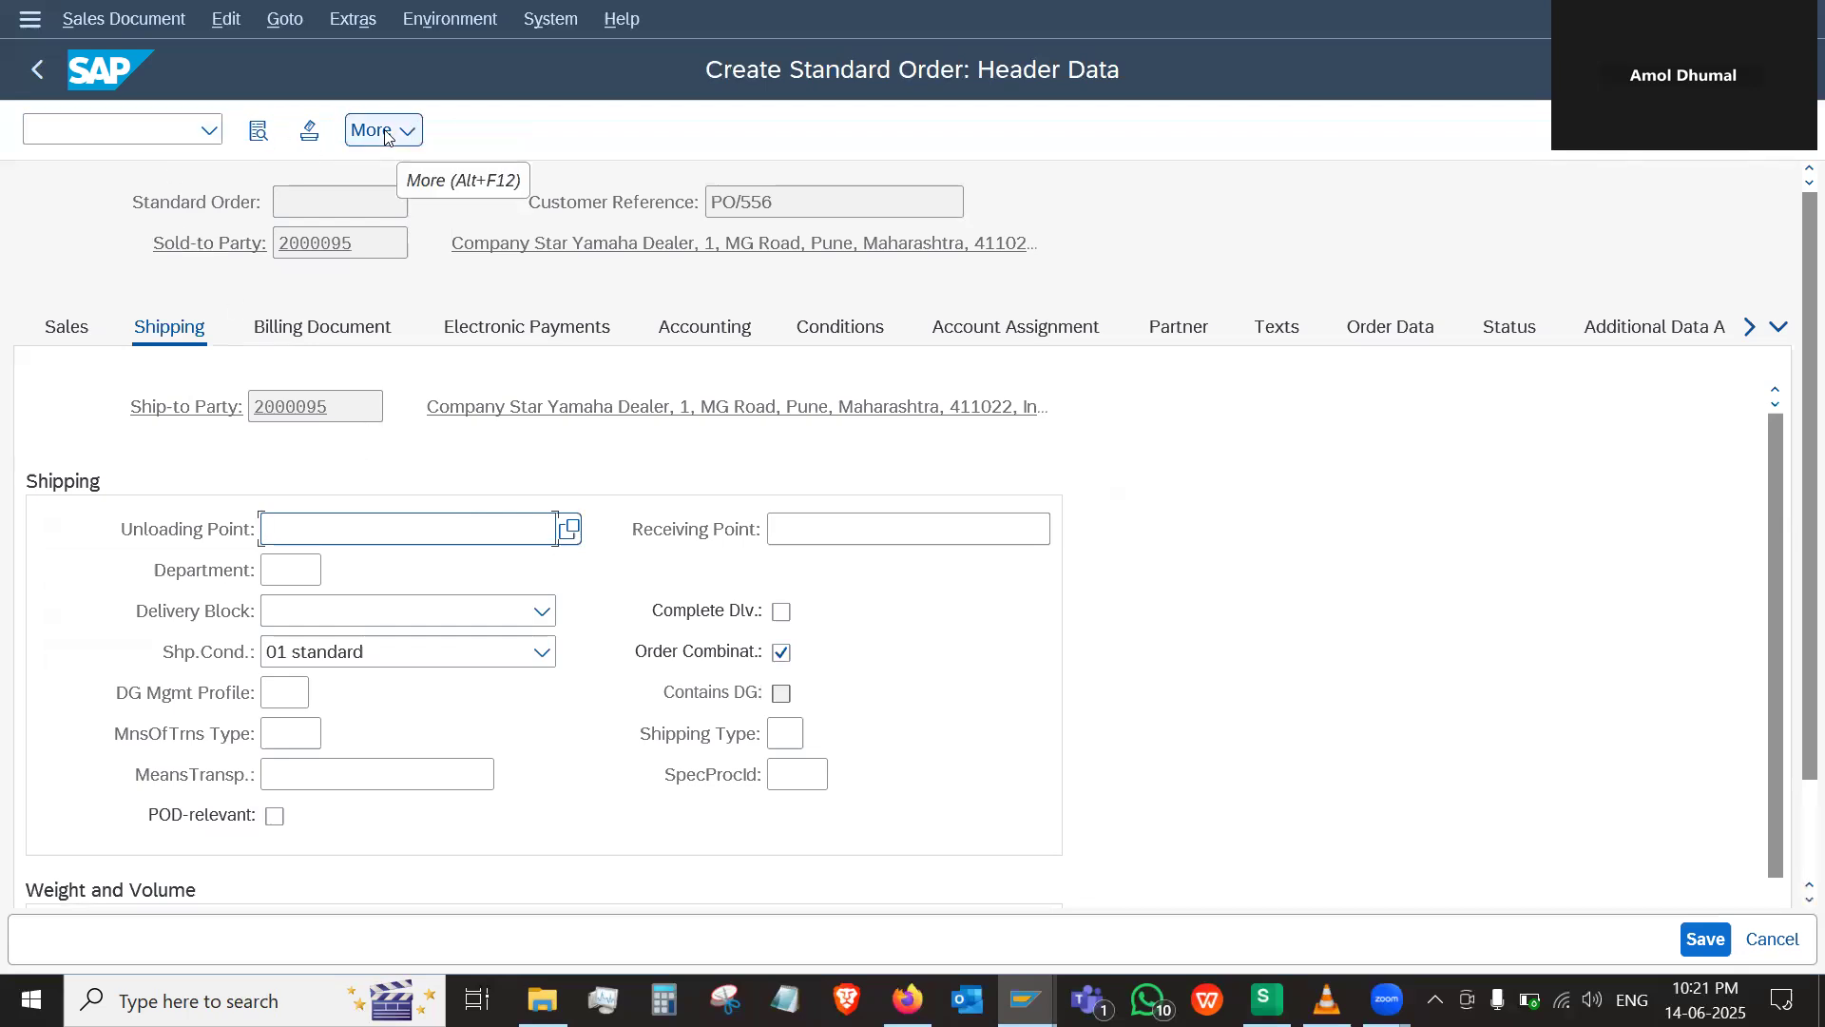
{"action": "left_click", "coordinate": [50, 76]}
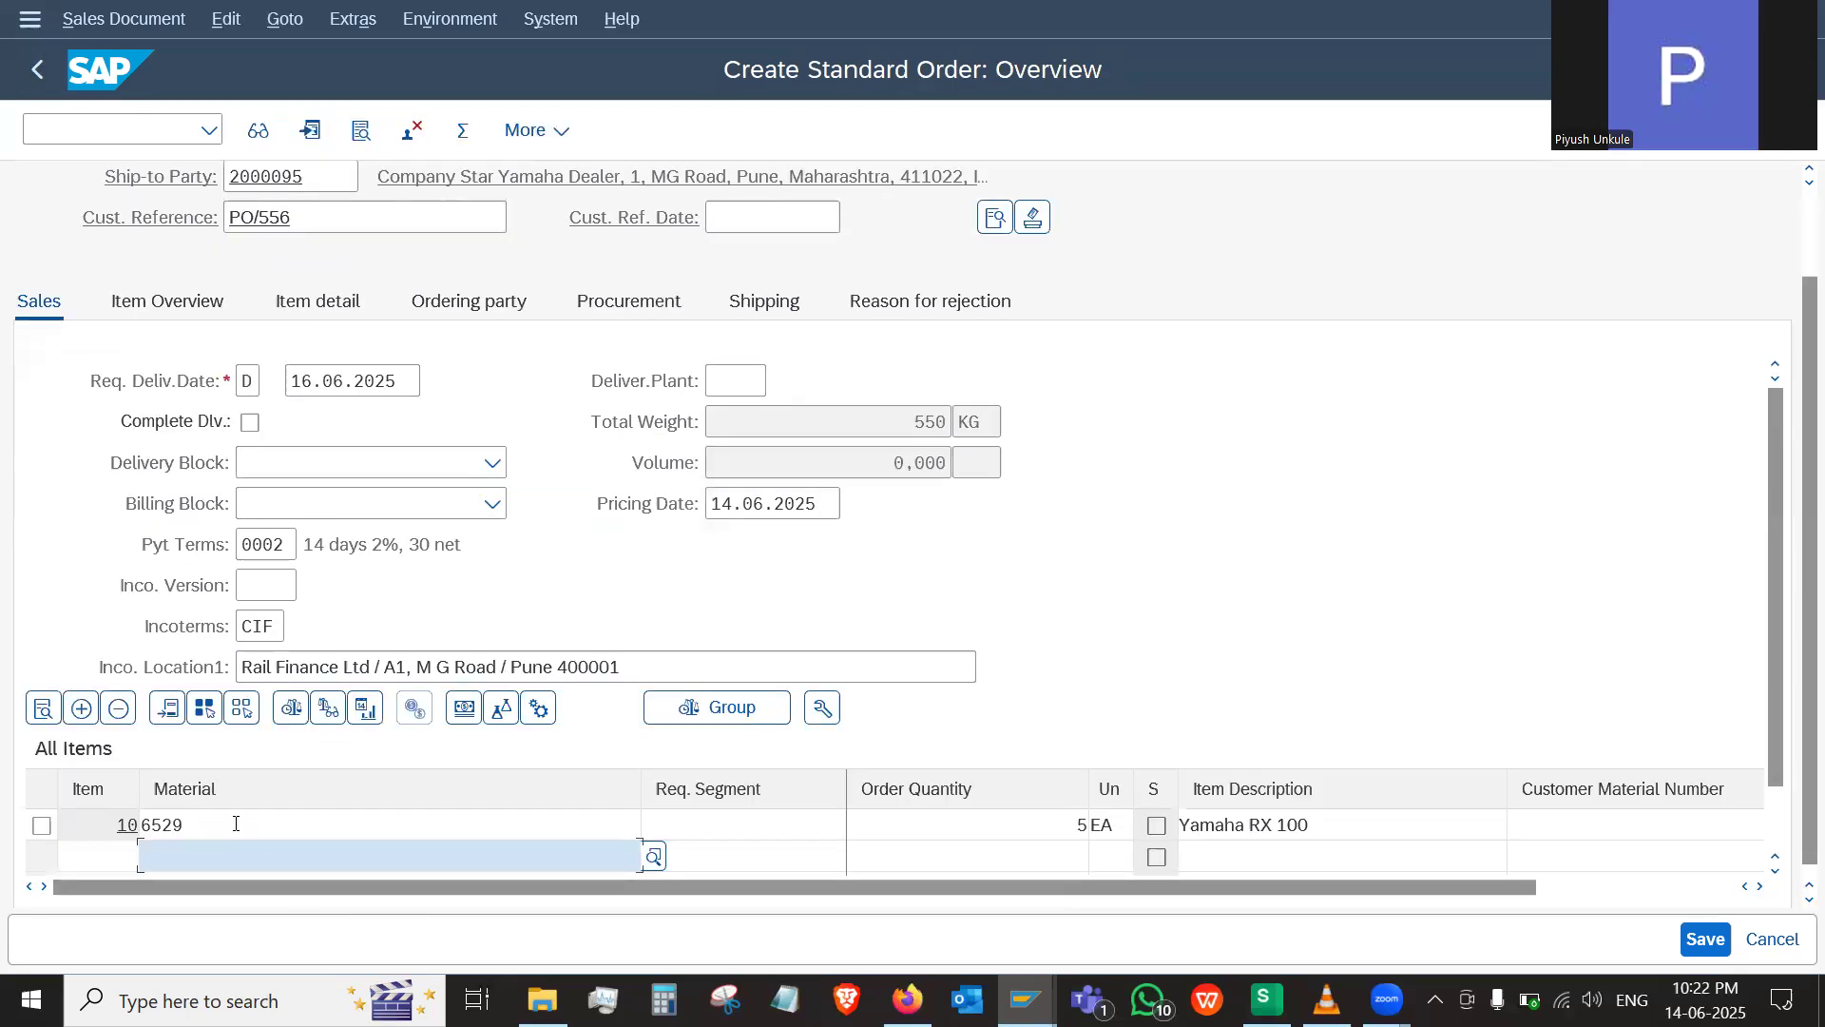
{"action": "double_click", "coordinate": [235, 823]}
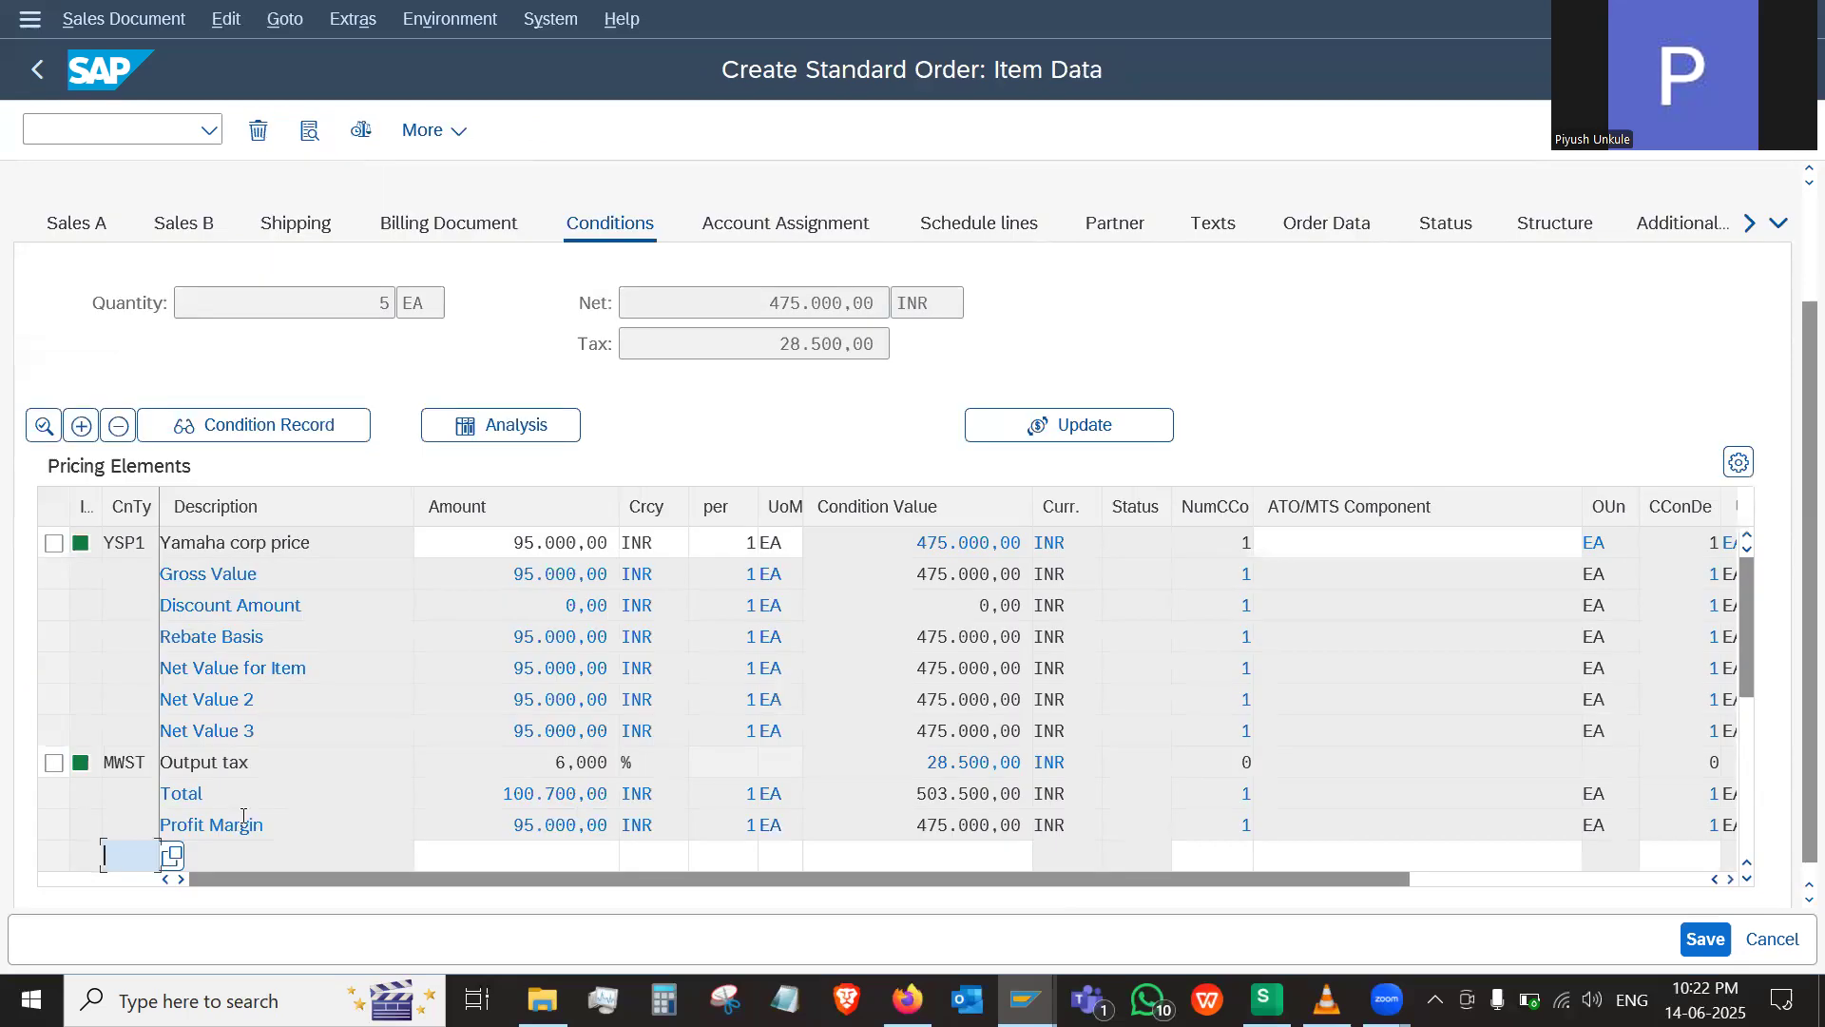
{"action": "left_click", "coordinate": [76, 224]}
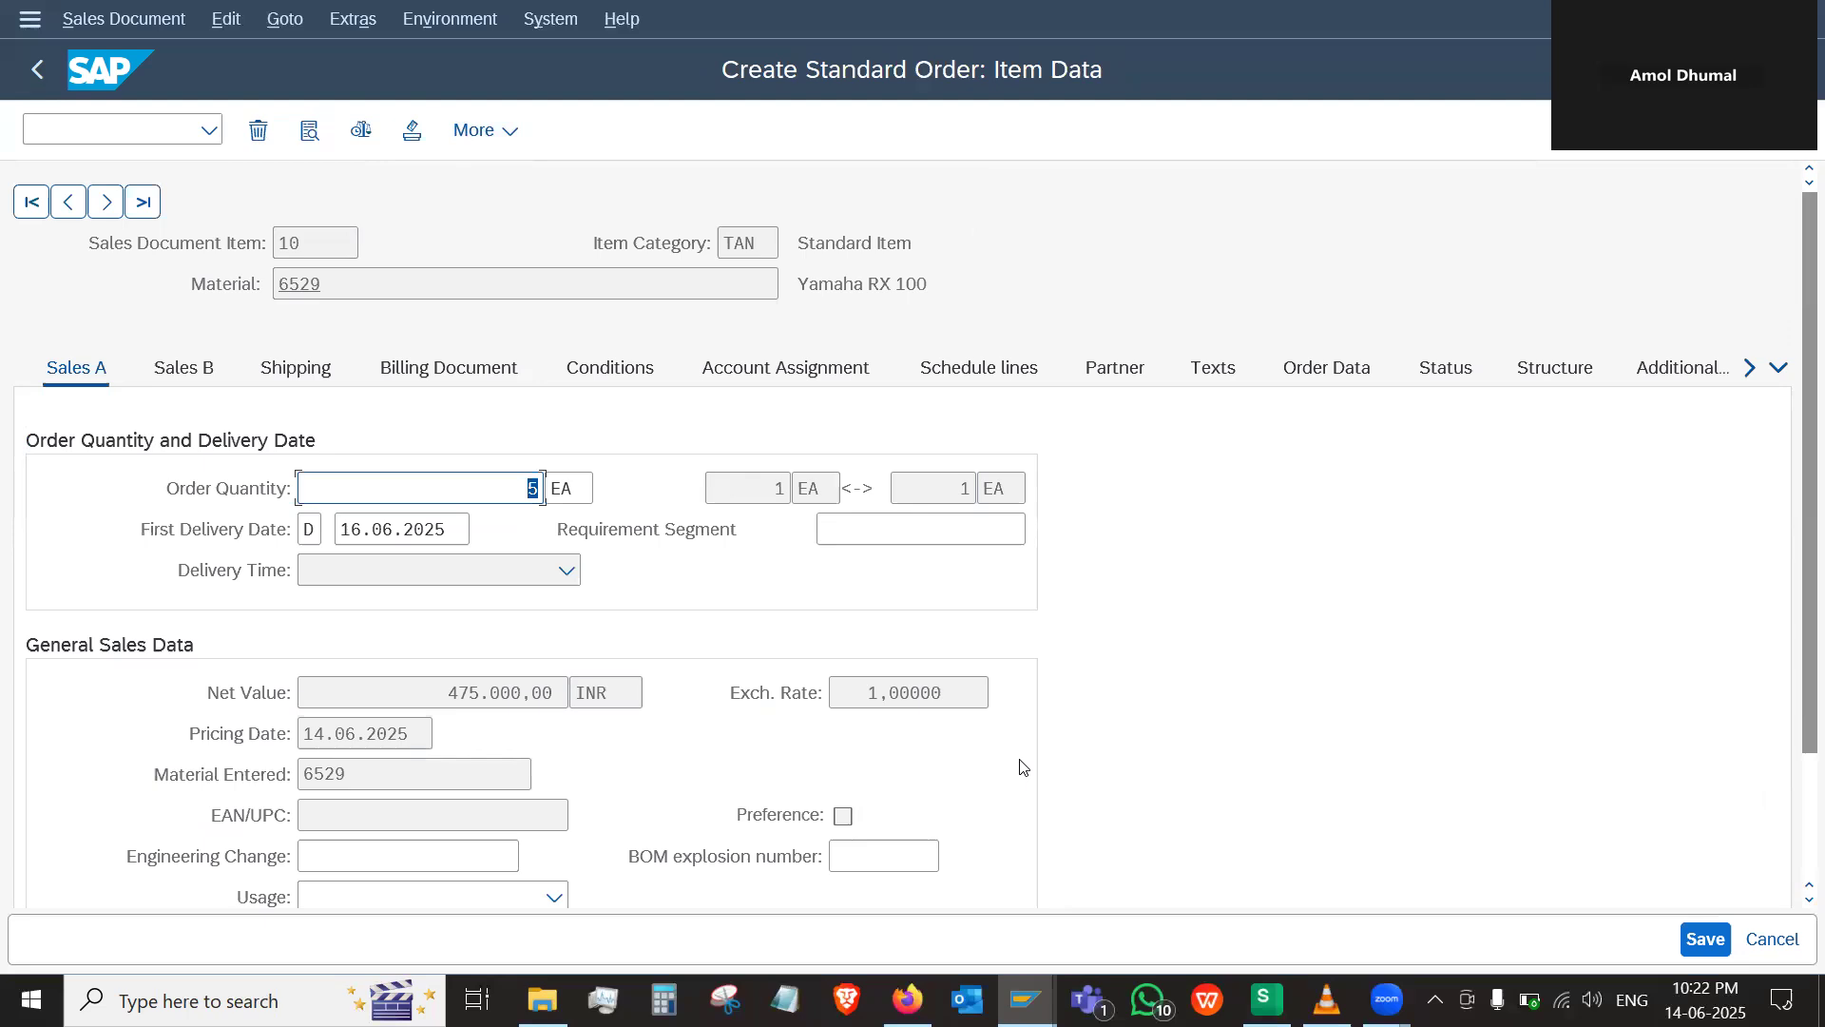
Switch to the WPS spreadsheet, look up which material master view holds the loading group, and return to the order item
{"action": "left_click", "coordinate": [1266, 1000]}
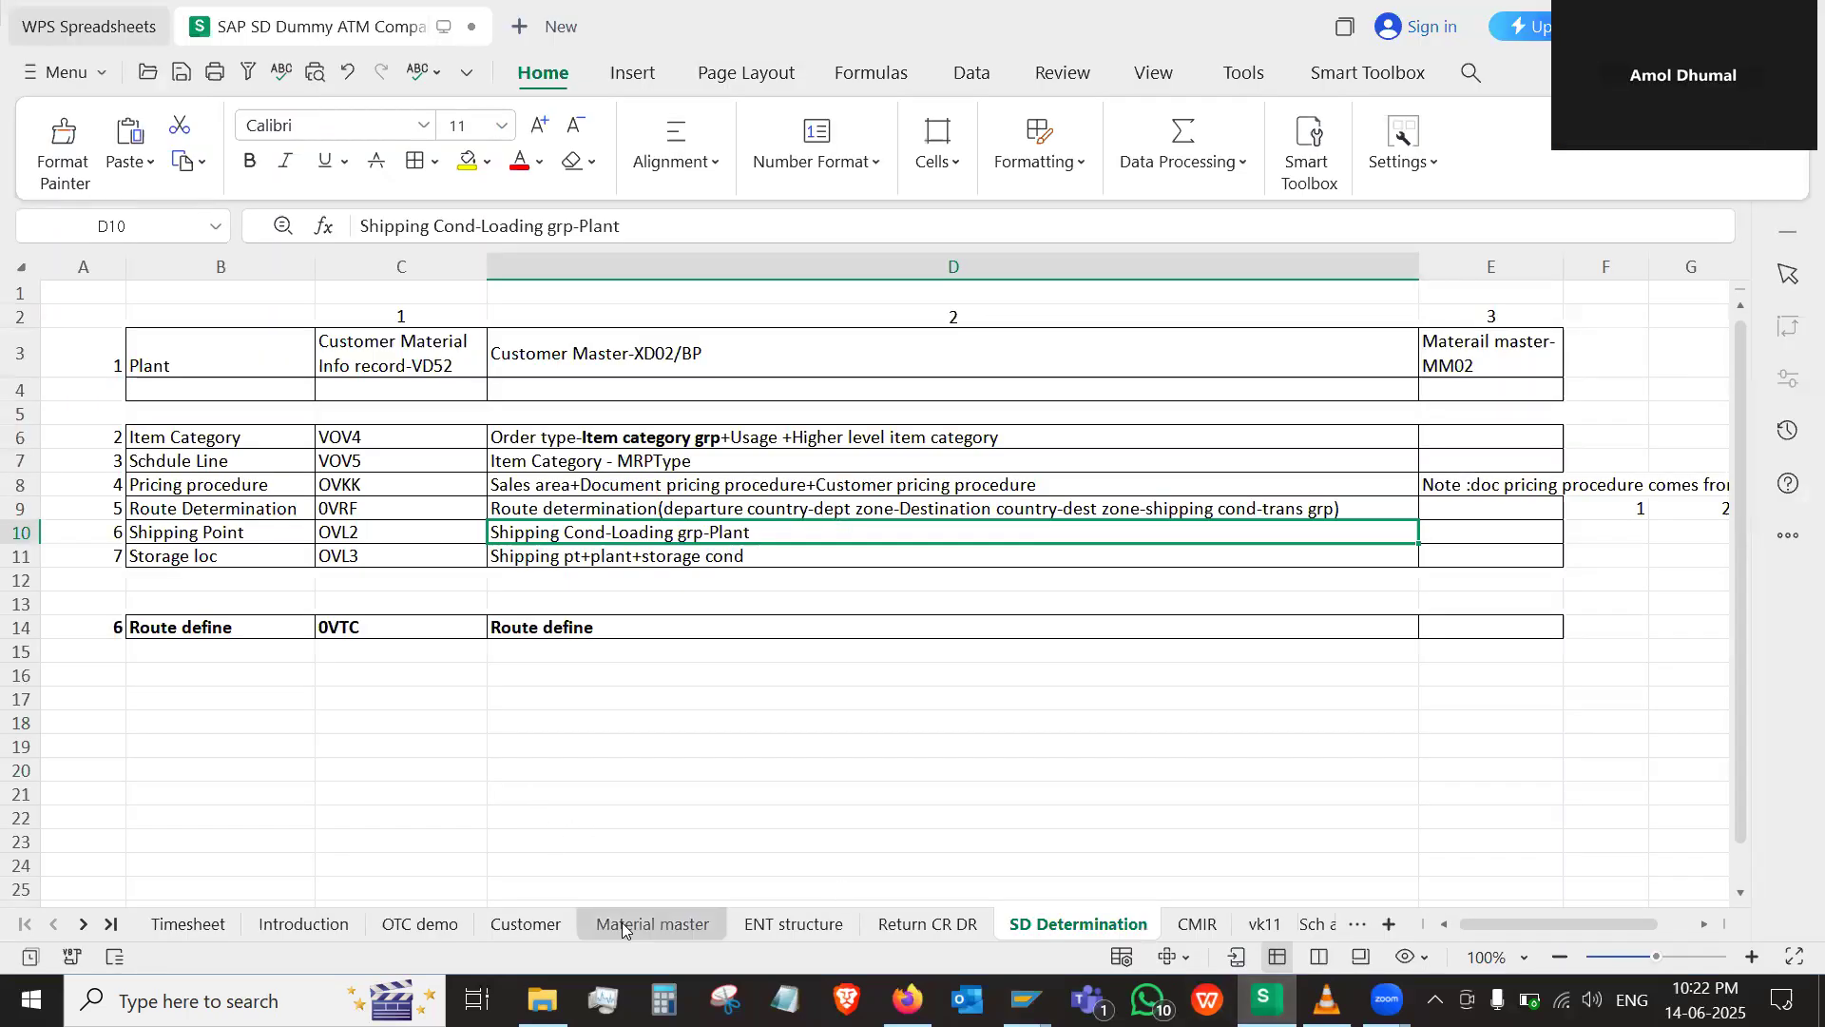
{"action": "left_click", "coordinate": [652, 923]}
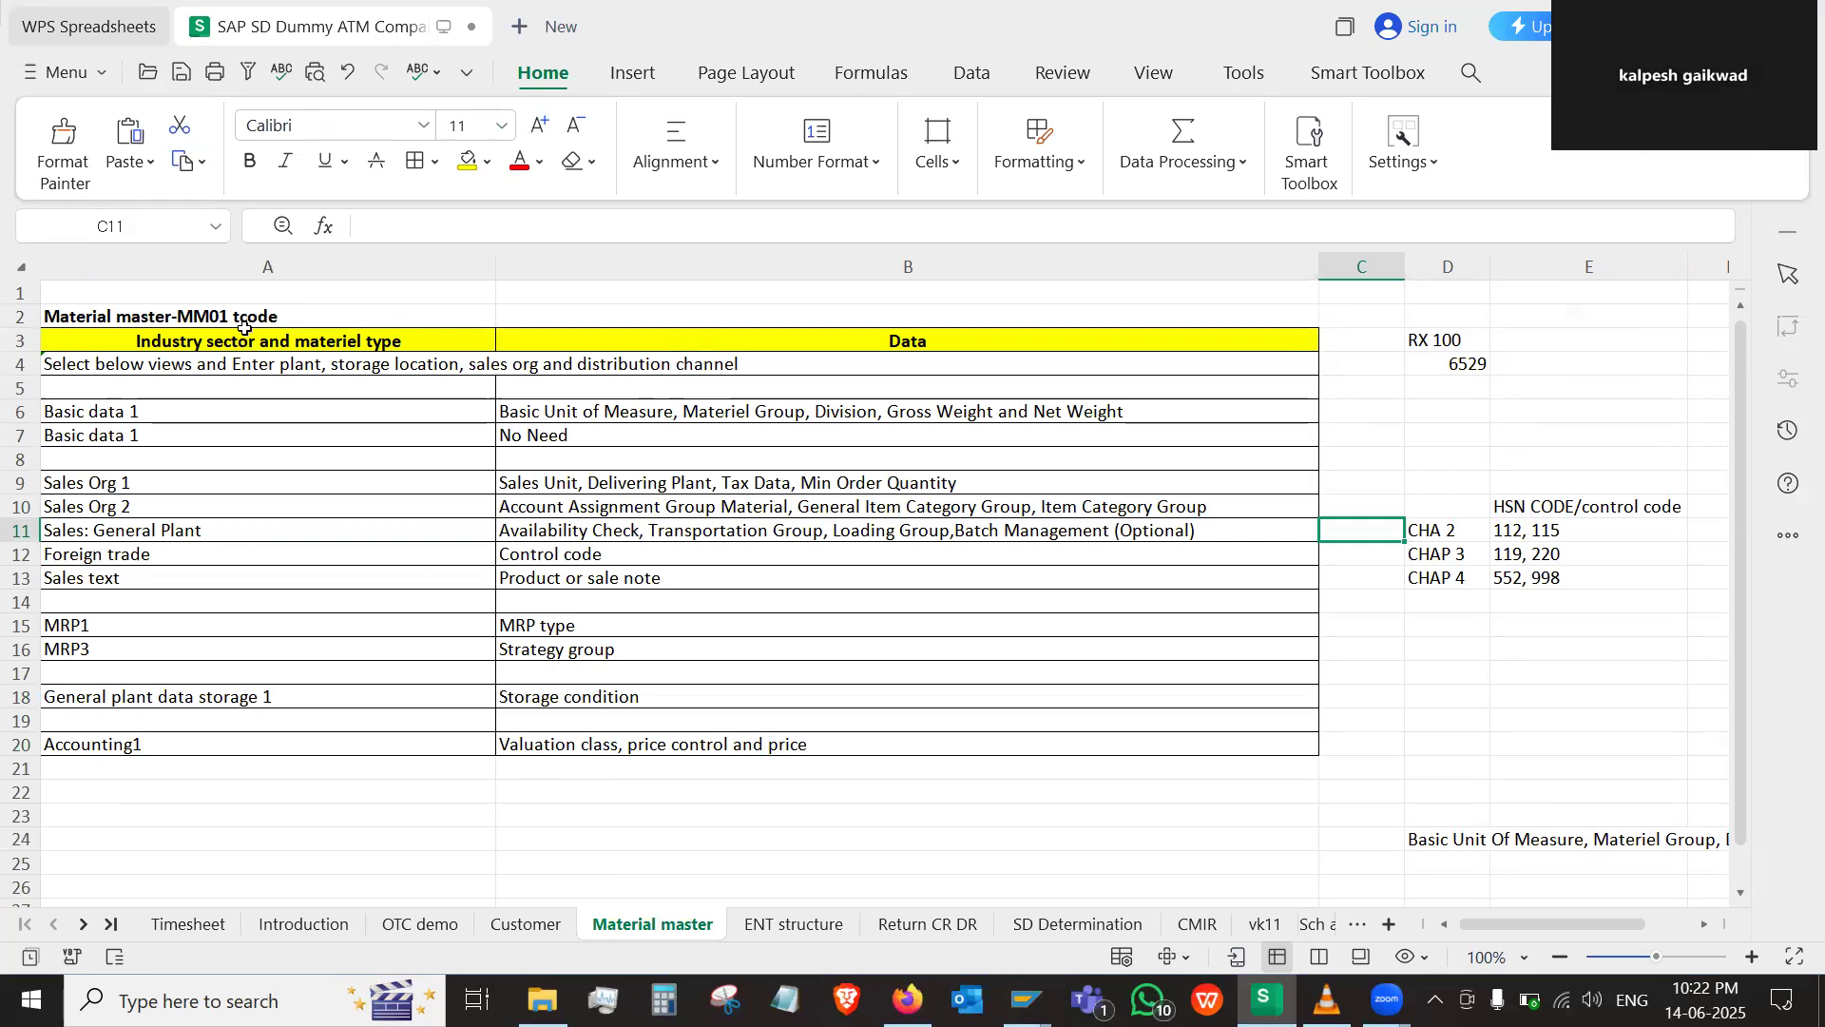
{"action": "key", "text": "alt+Tab"}
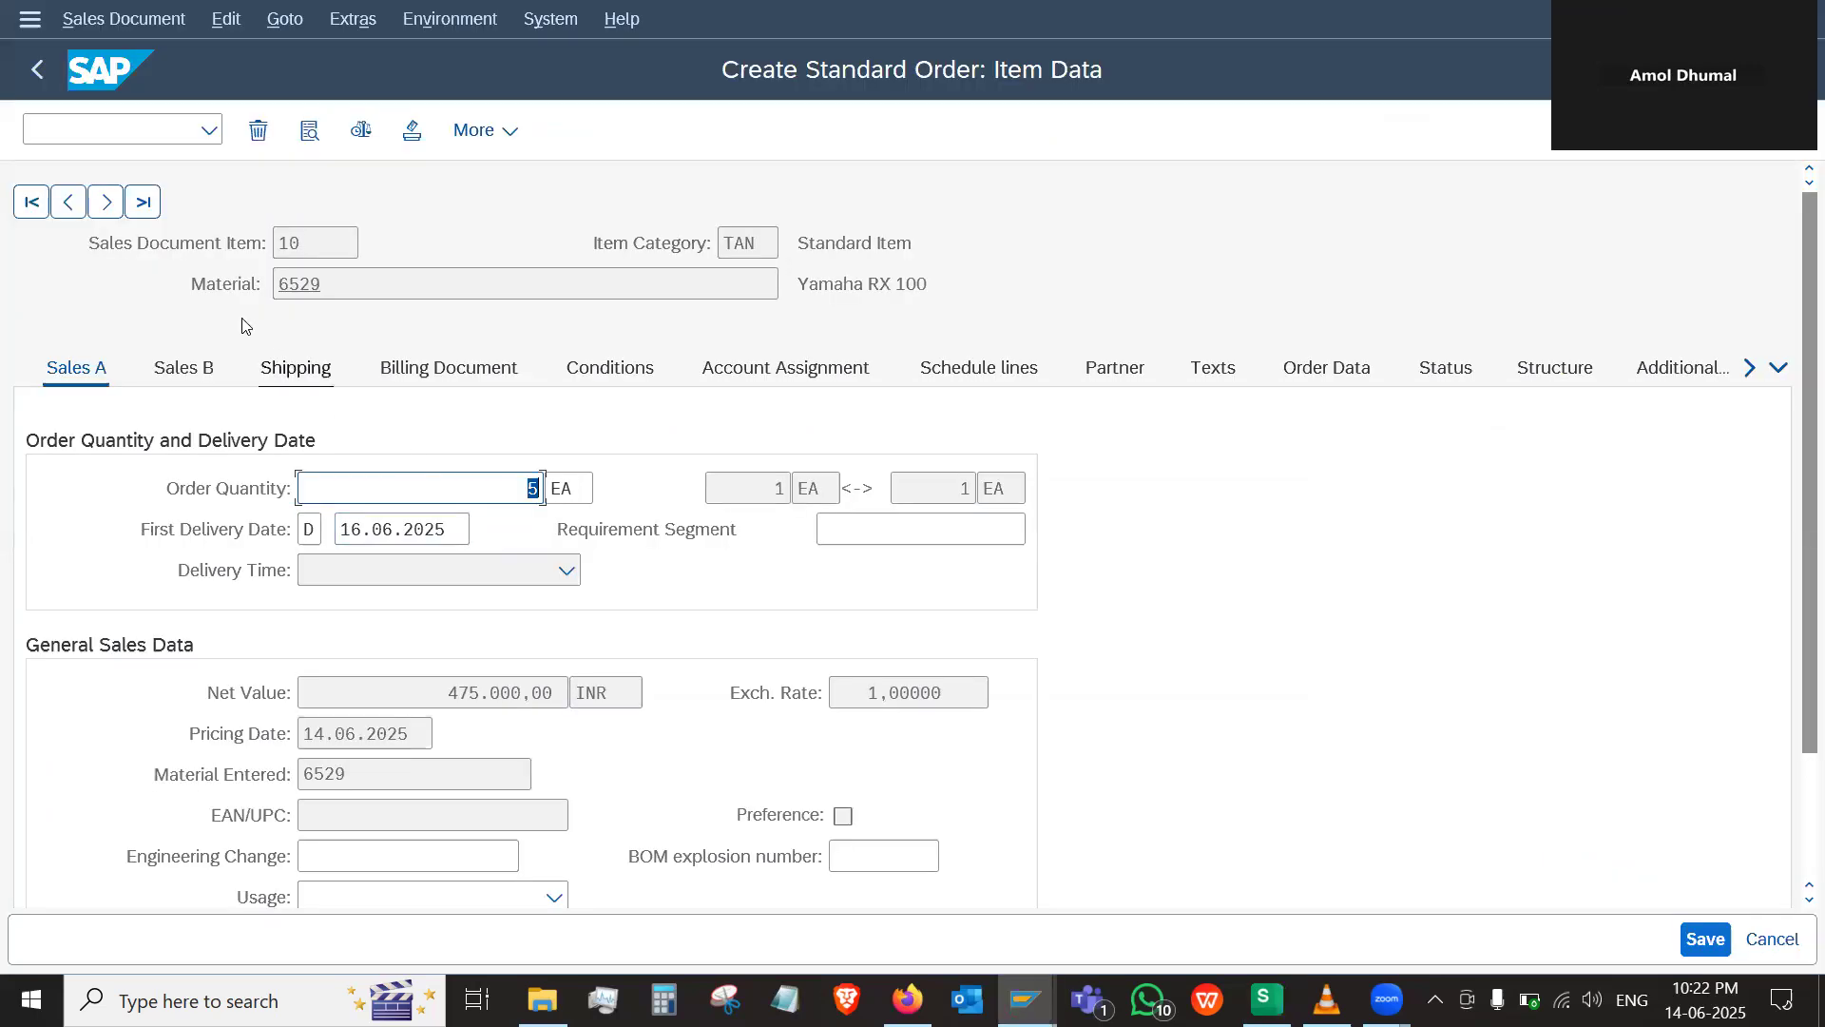
Open the material display transaction MM03 in a new session
{"action": "left_click", "coordinate": [104, 132]}
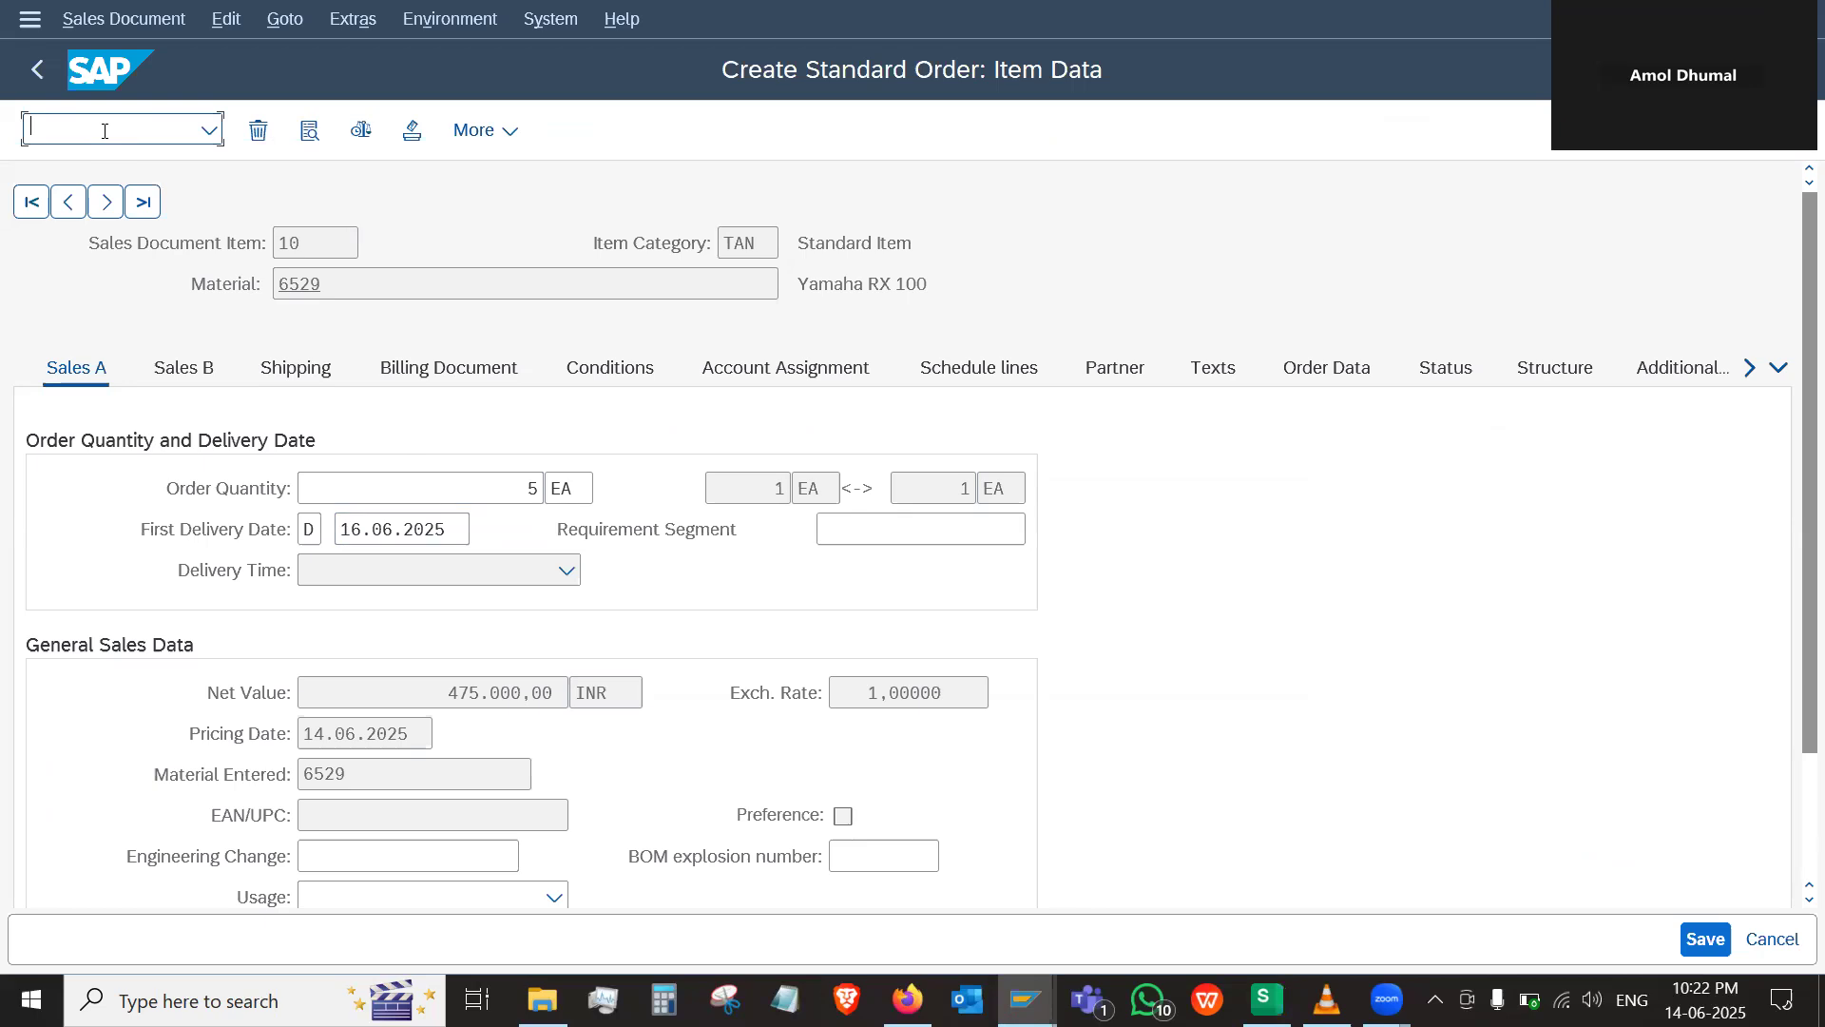
{"action": "type", "text": "/o"}
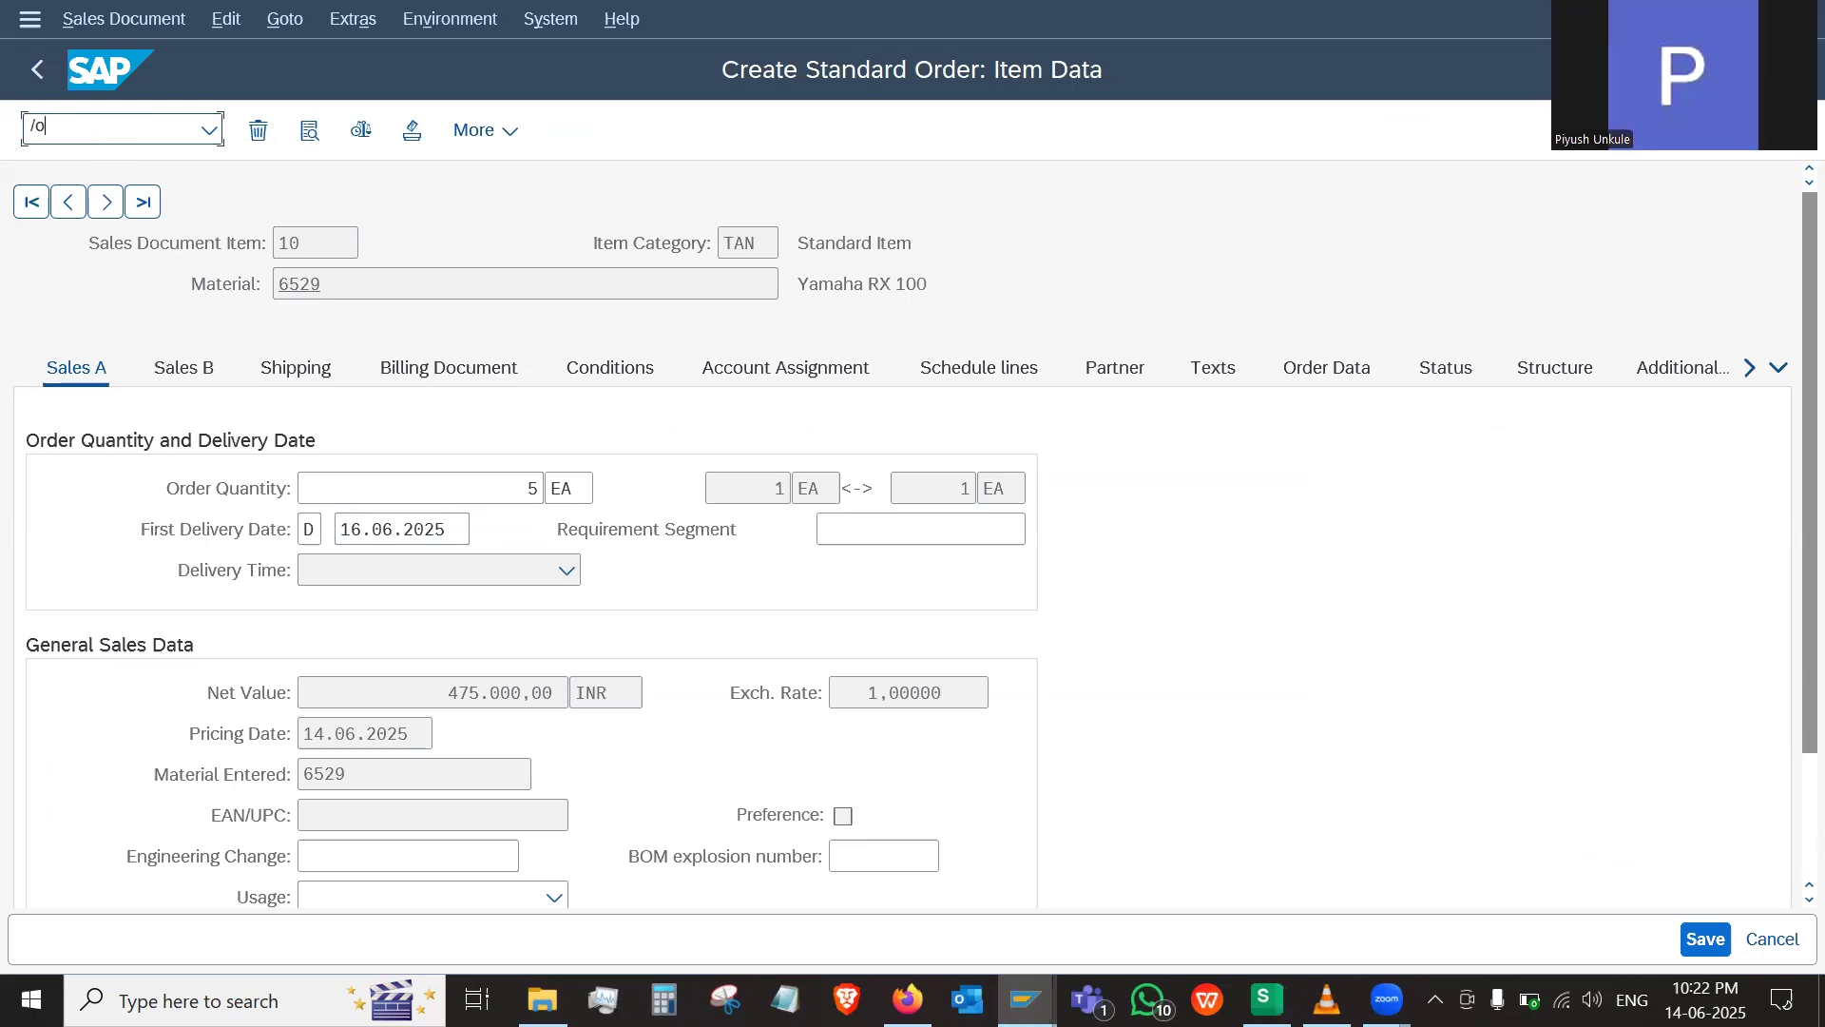
{"action": "type", "text": "mm03"}
{"action": "key", "text": "Return"}
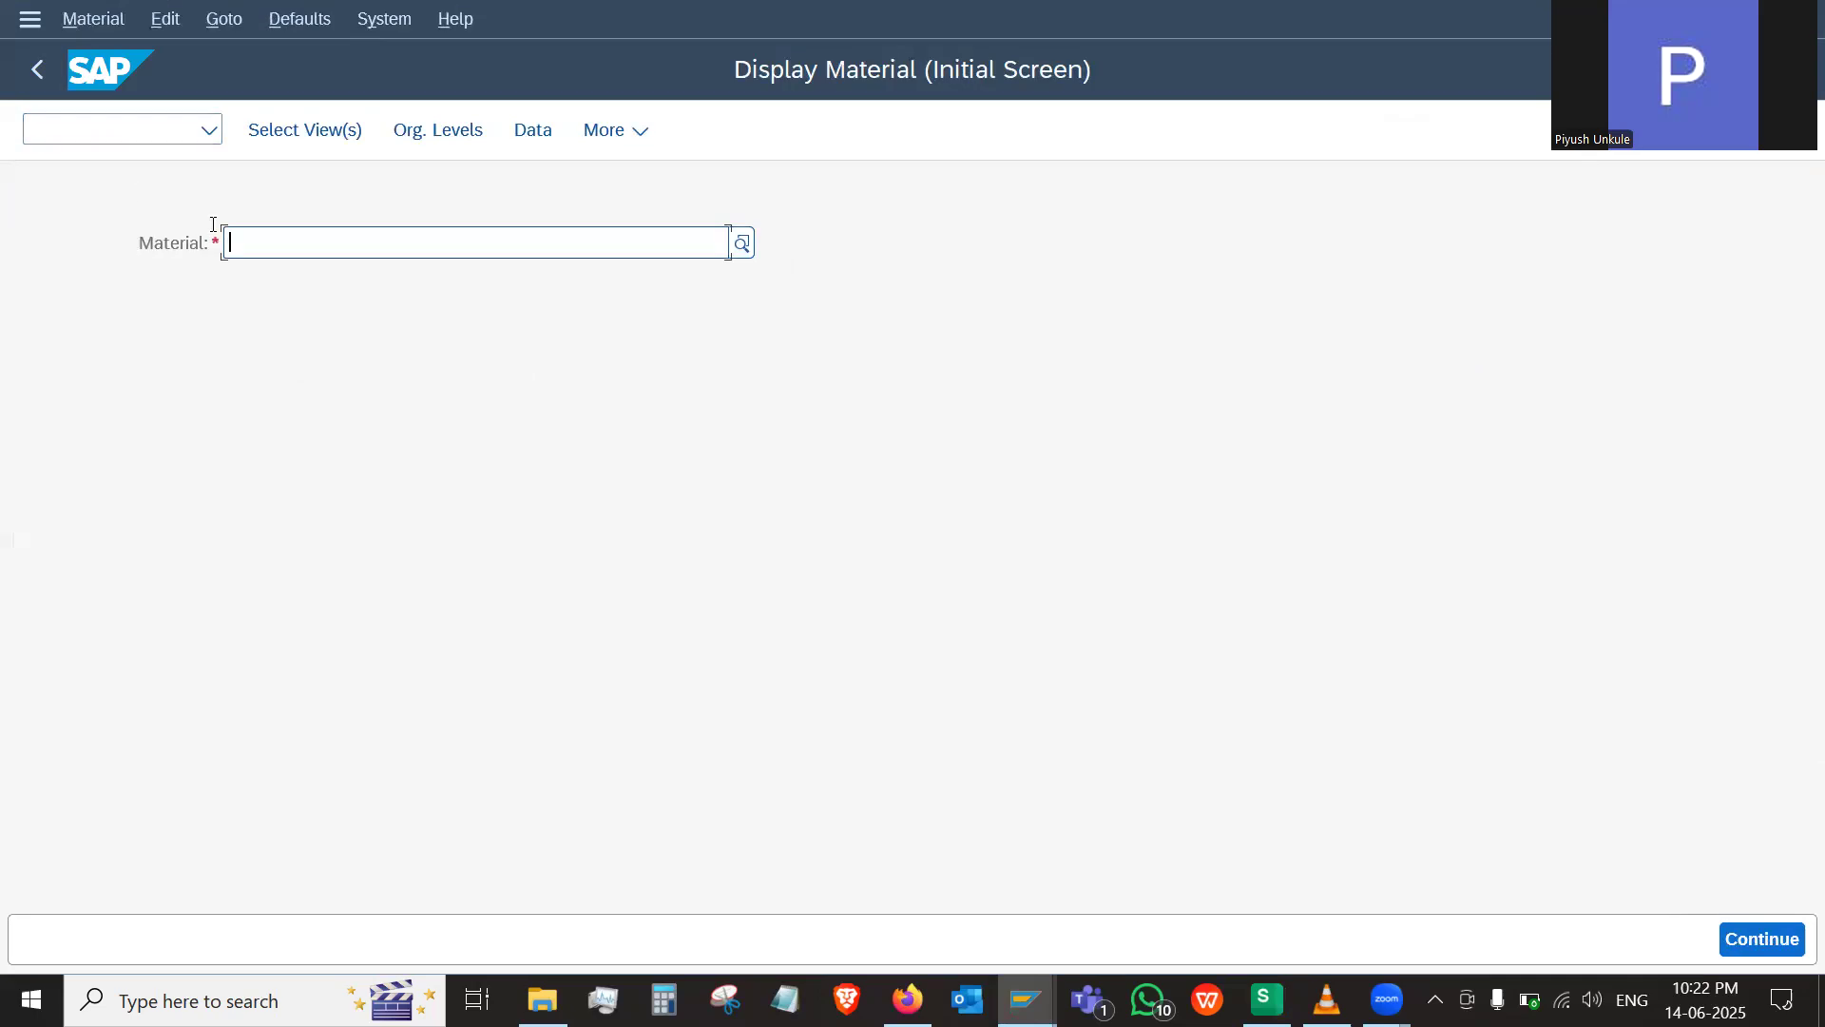
Check the material number in the order item, enter material 6529 for display and accept the preselected views
{"action": "key", "text": "alt+Tab"}
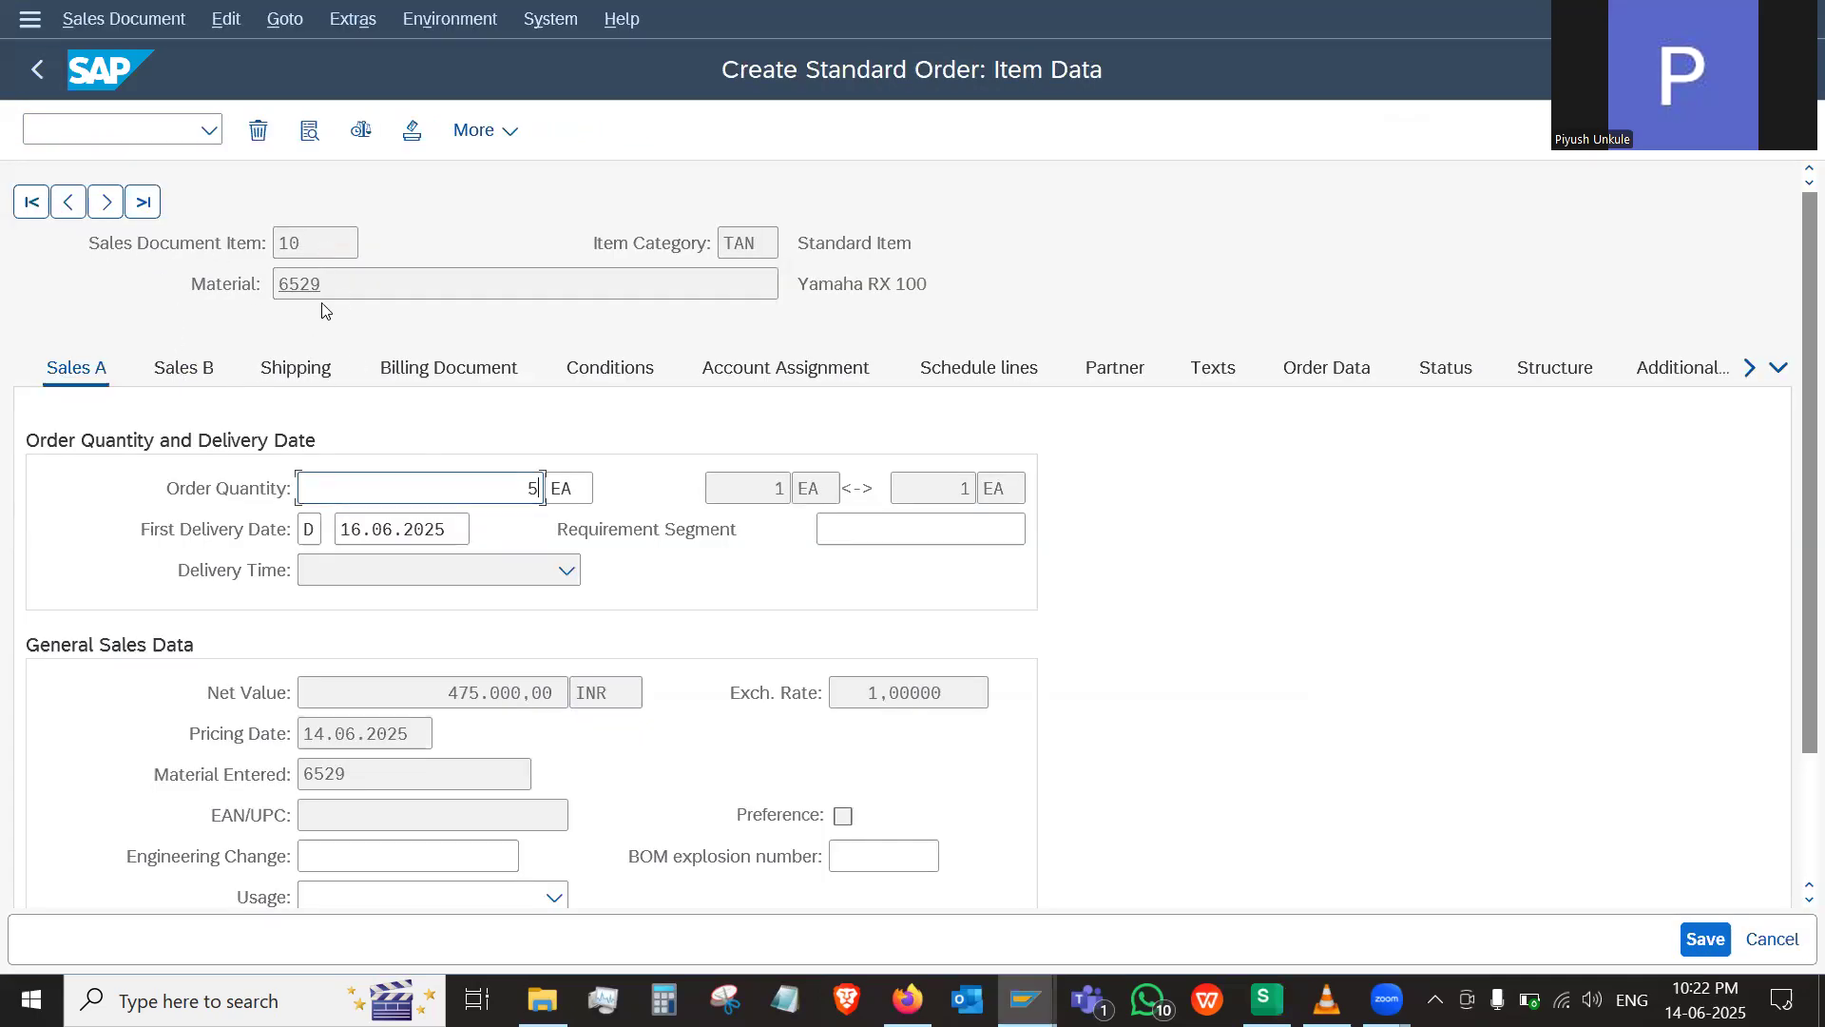
{"action": "key", "text": "alt+Tab"}
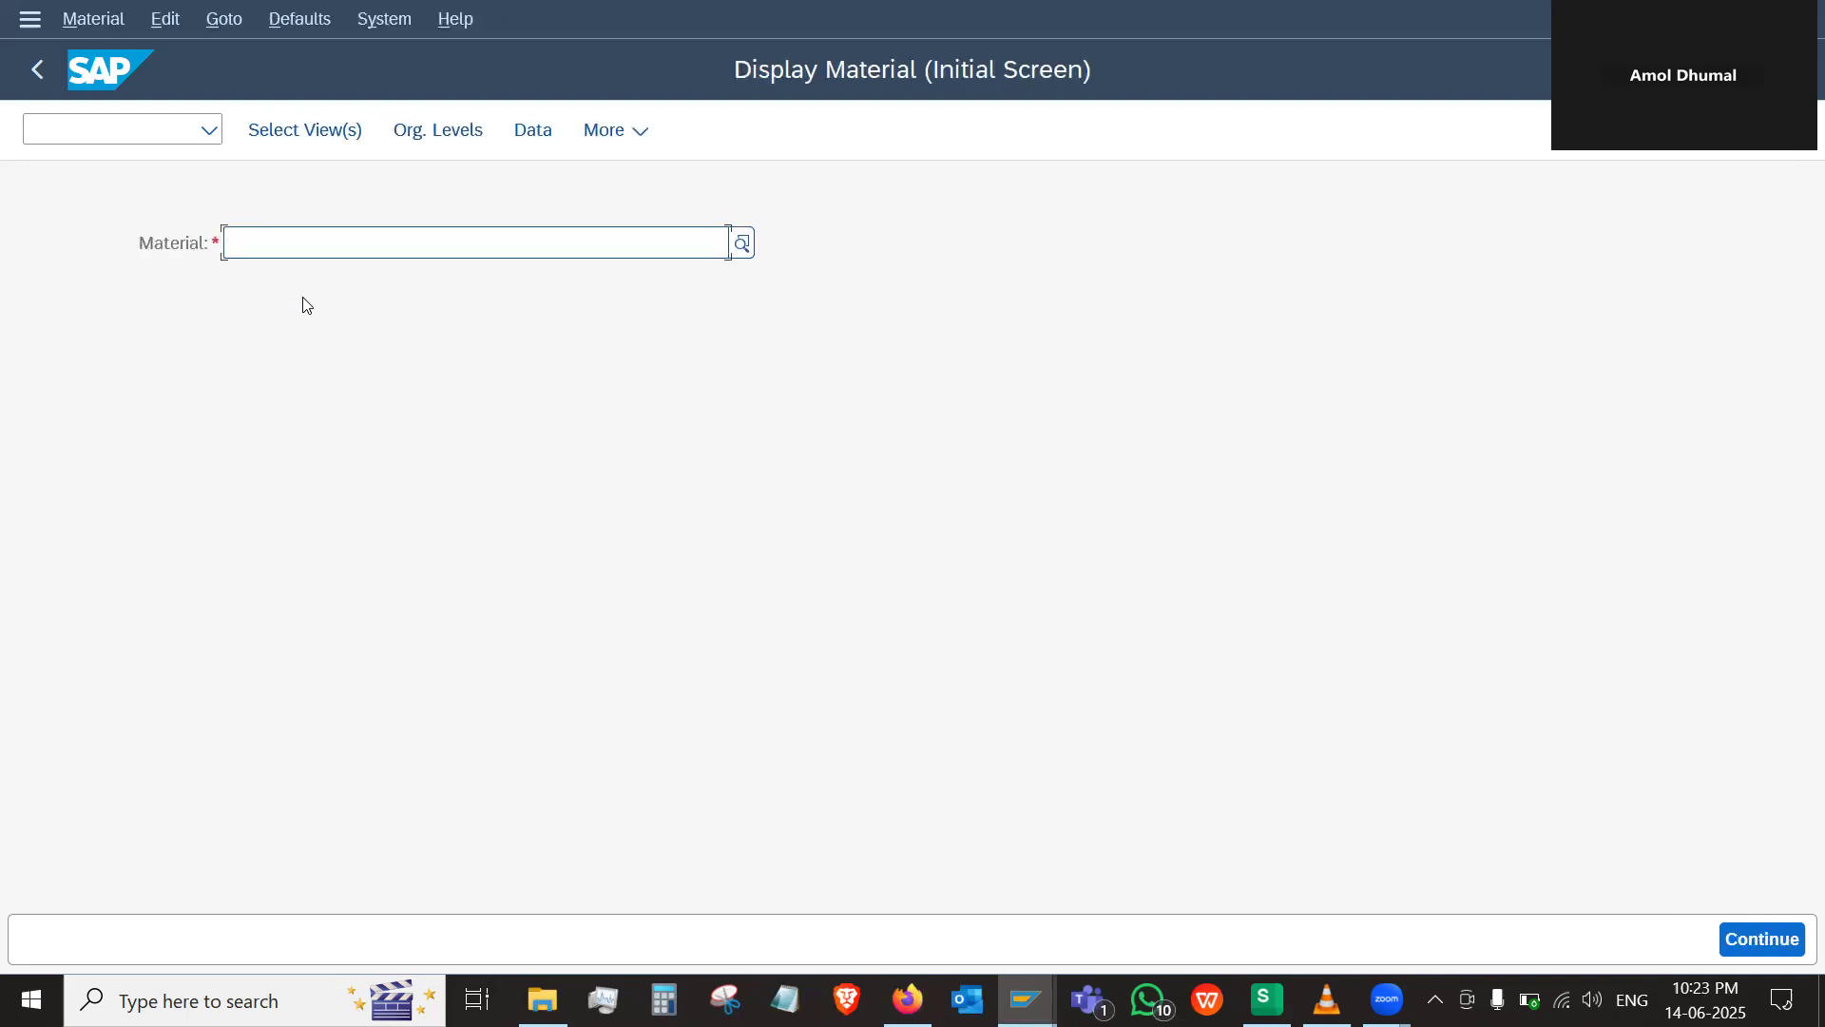
{"action": "type", "text": "6529"}
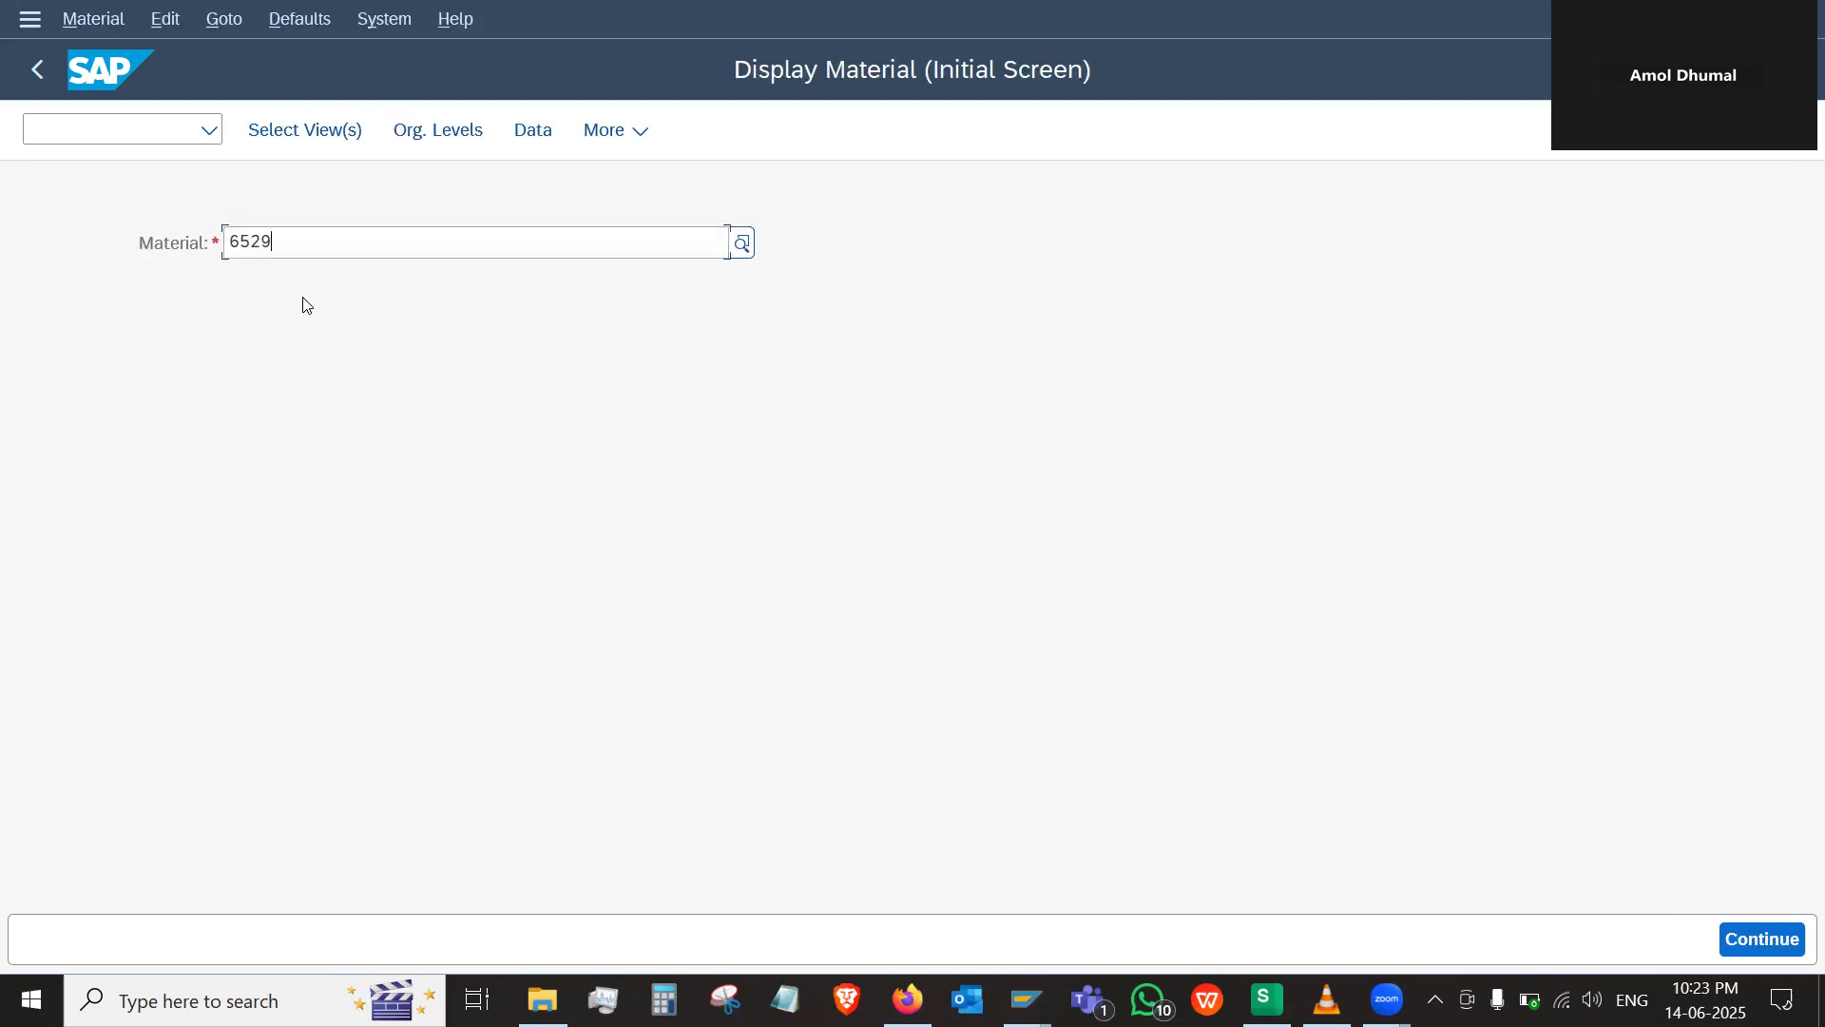
{"action": "key", "text": "Return"}
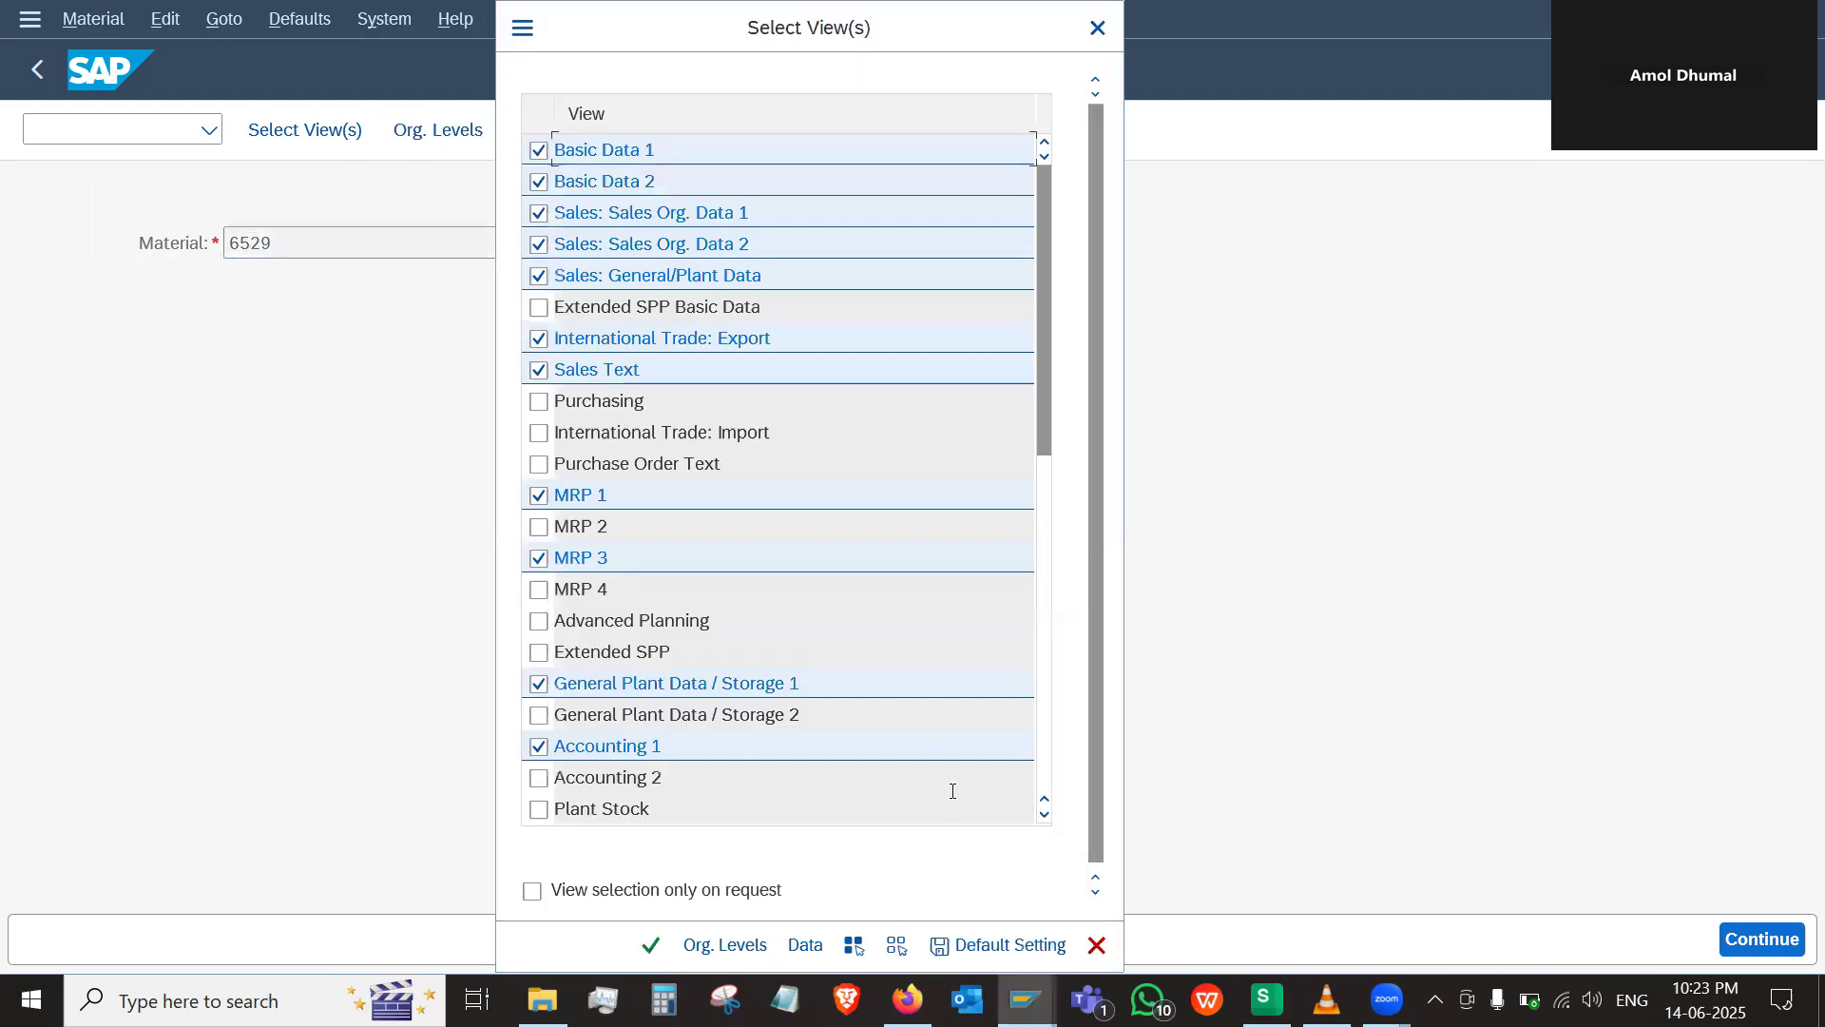
{"action": "left_click", "coordinate": [648, 947]}
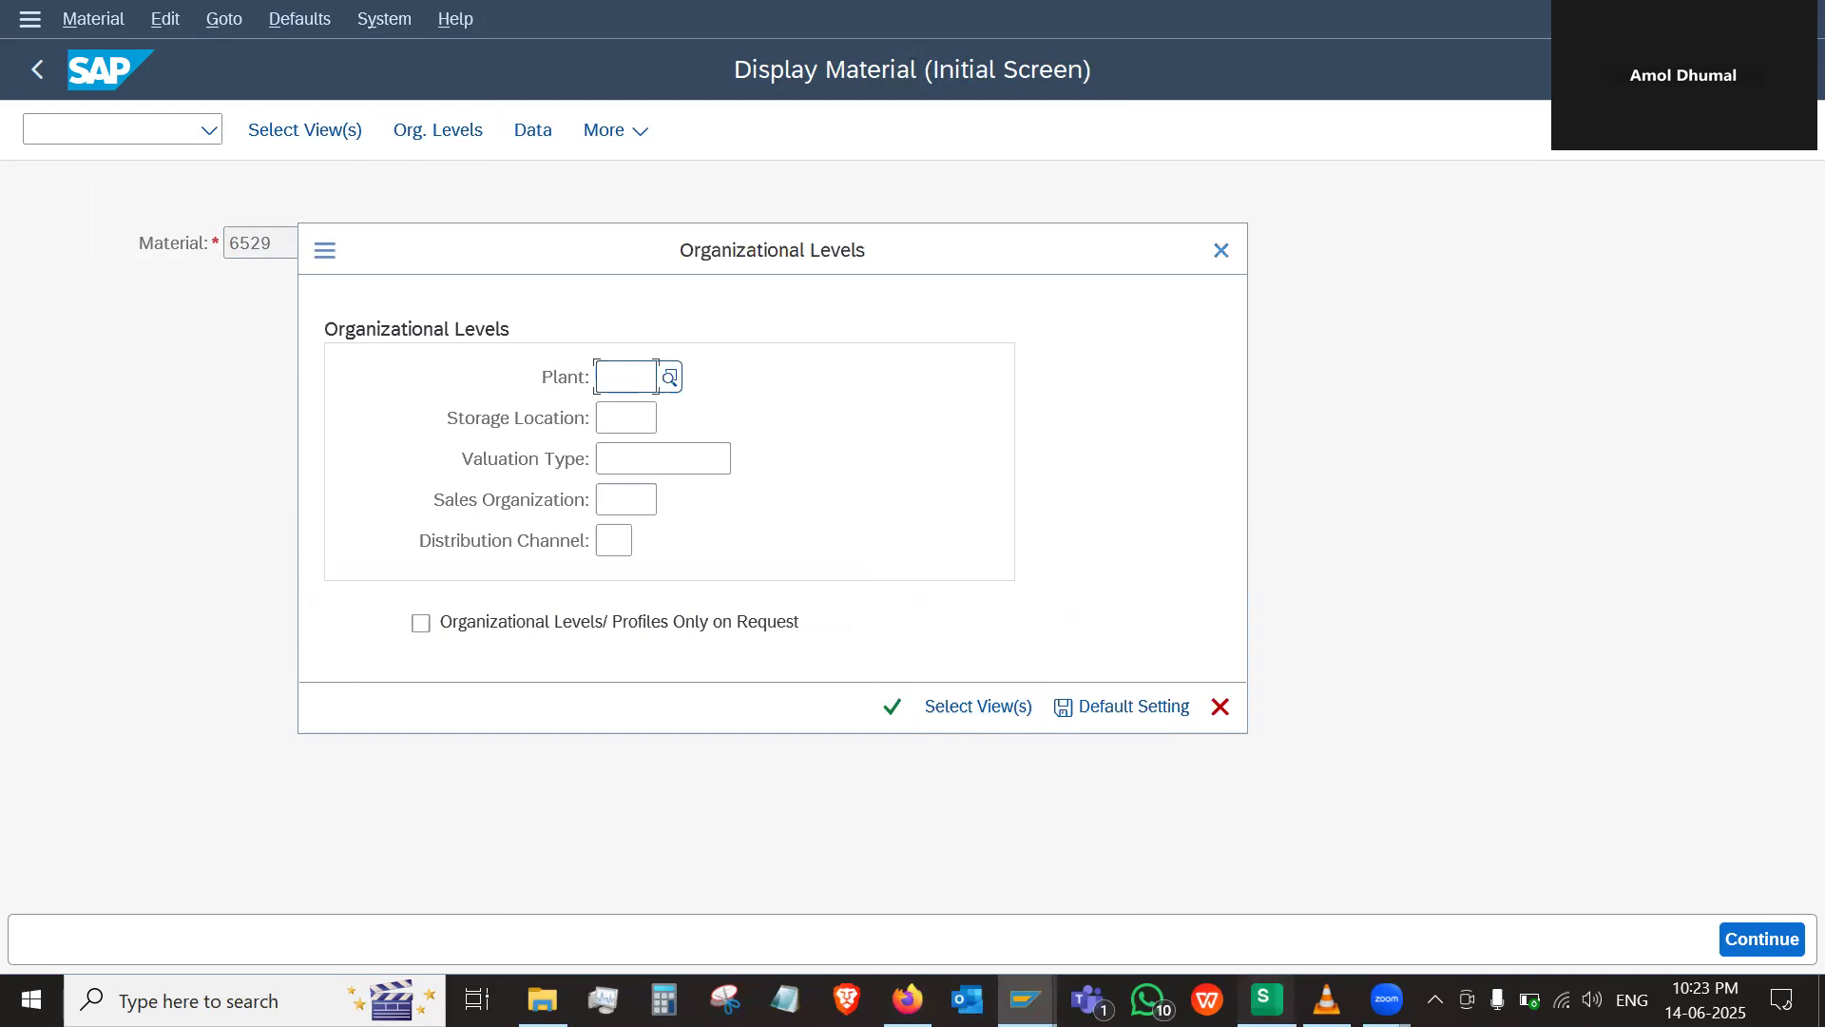
Check the Sales: General Plant fields in the WPS spreadsheet's material master notes and return to the SAP material display
{"action": "left_click", "coordinate": [1265, 999]}
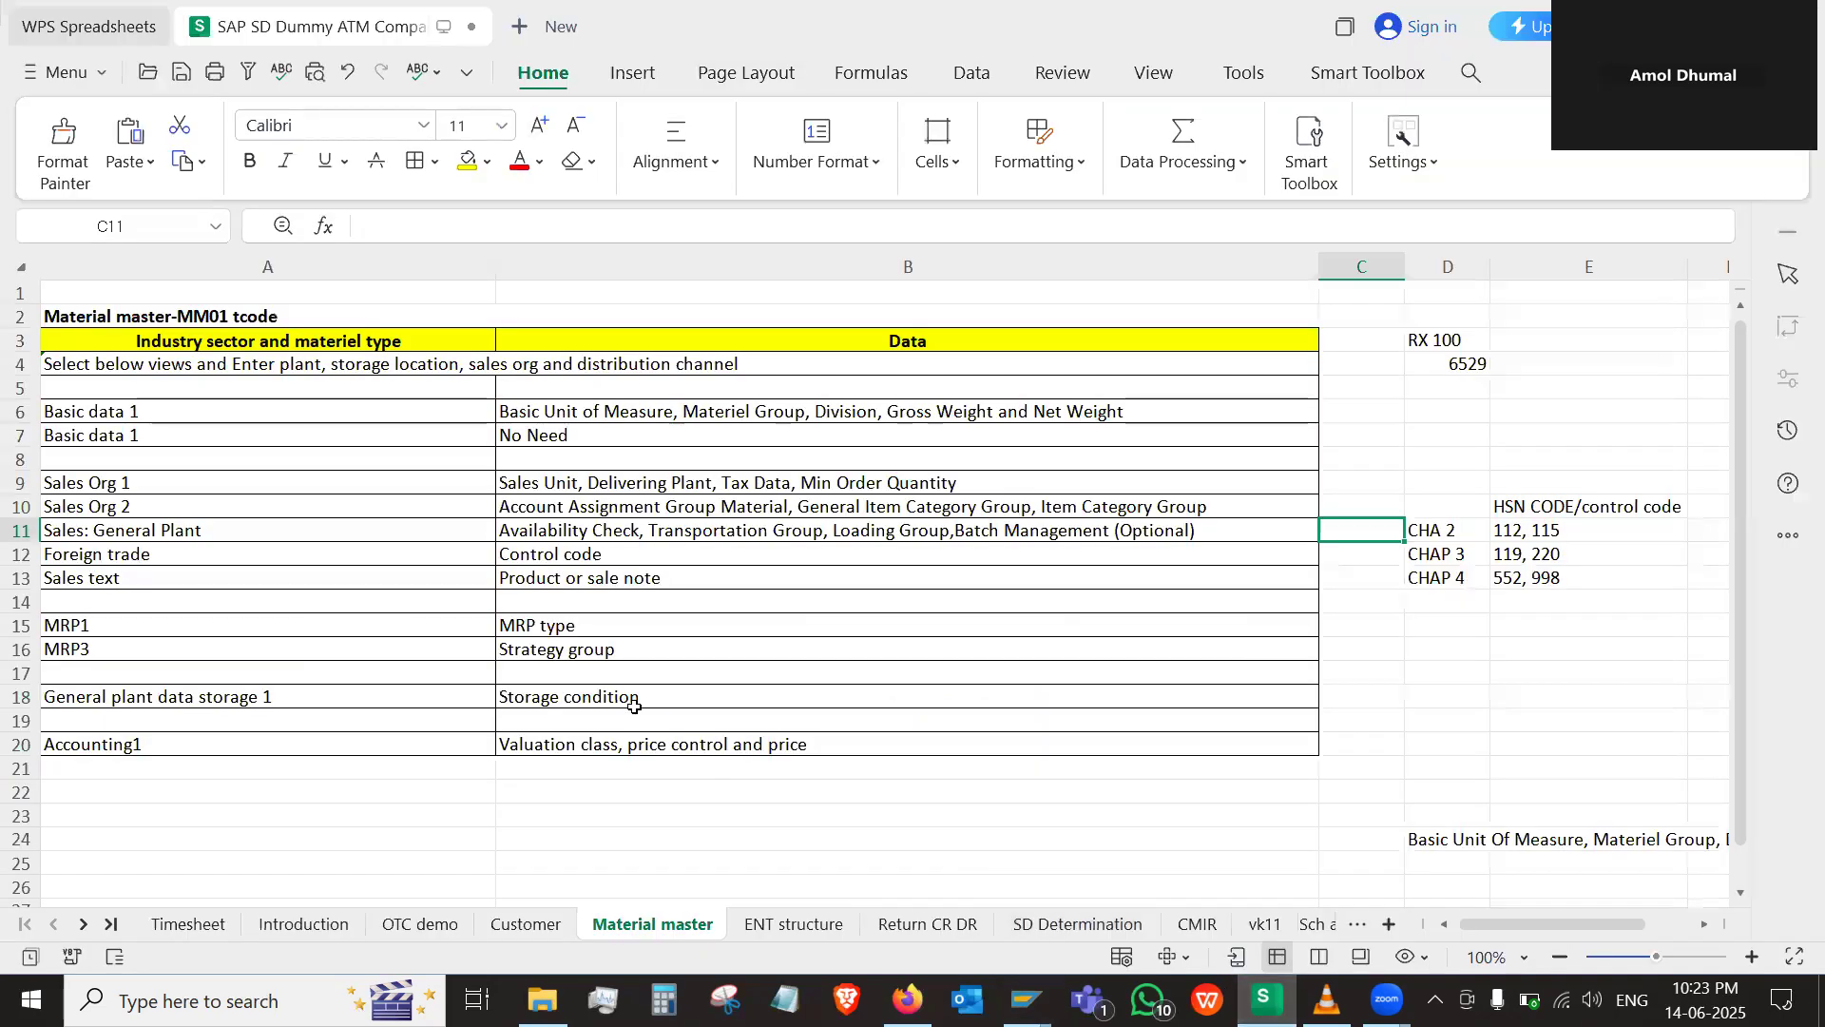
{"action": "left_click", "coordinate": [803, 535]}
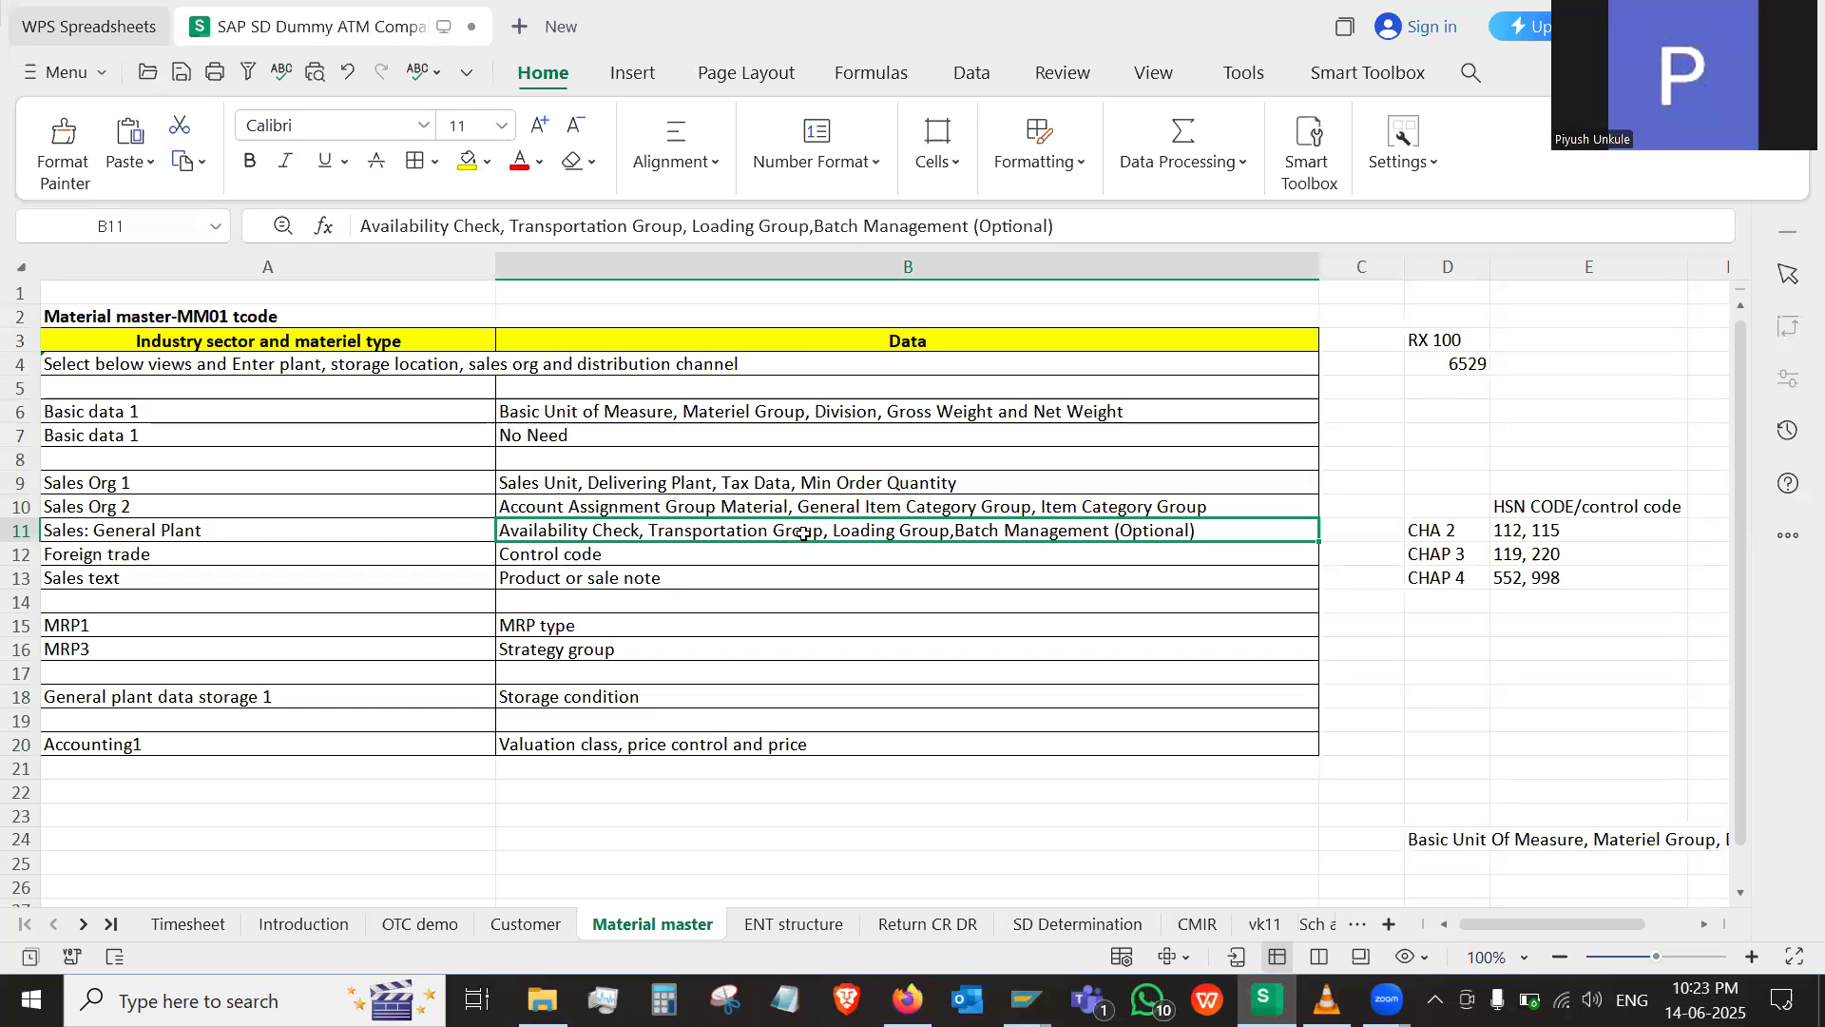
{"action": "key", "text": "alt+Tab"}
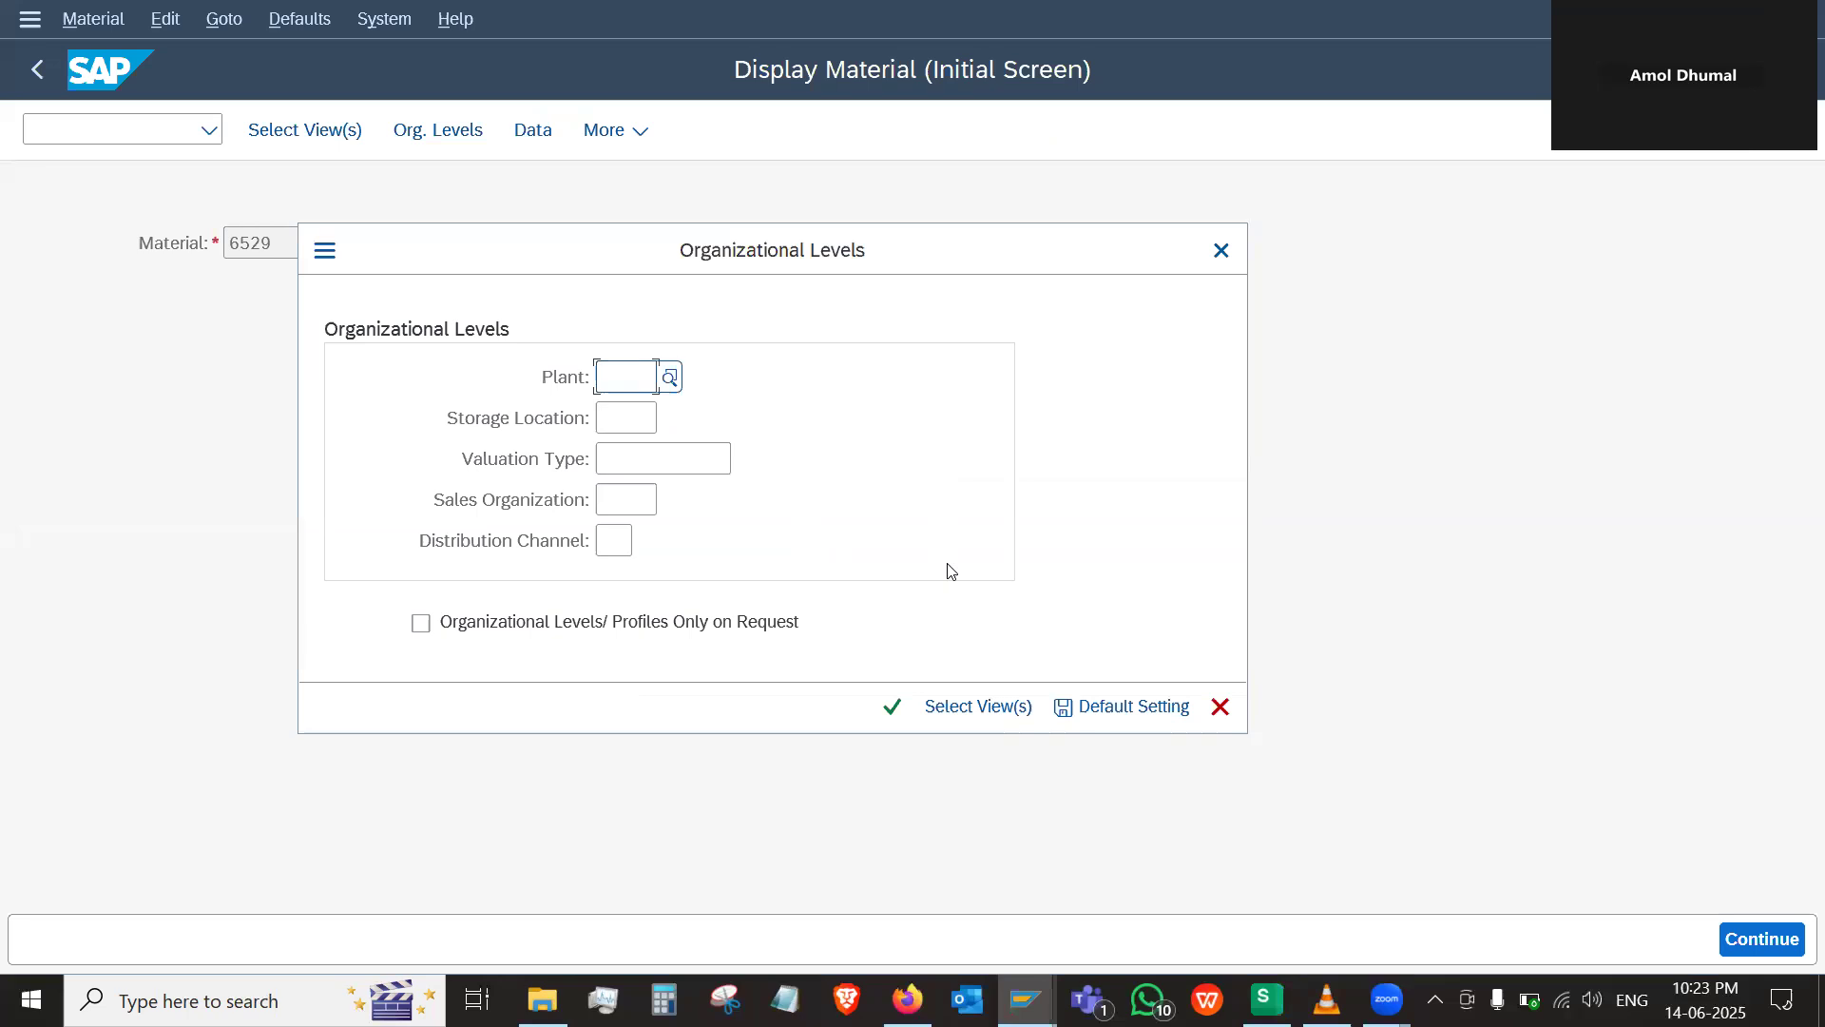
Cancel the organizational levels entry and open the search help for the material number
{"action": "left_click", "coordinate": [1221, 252]}
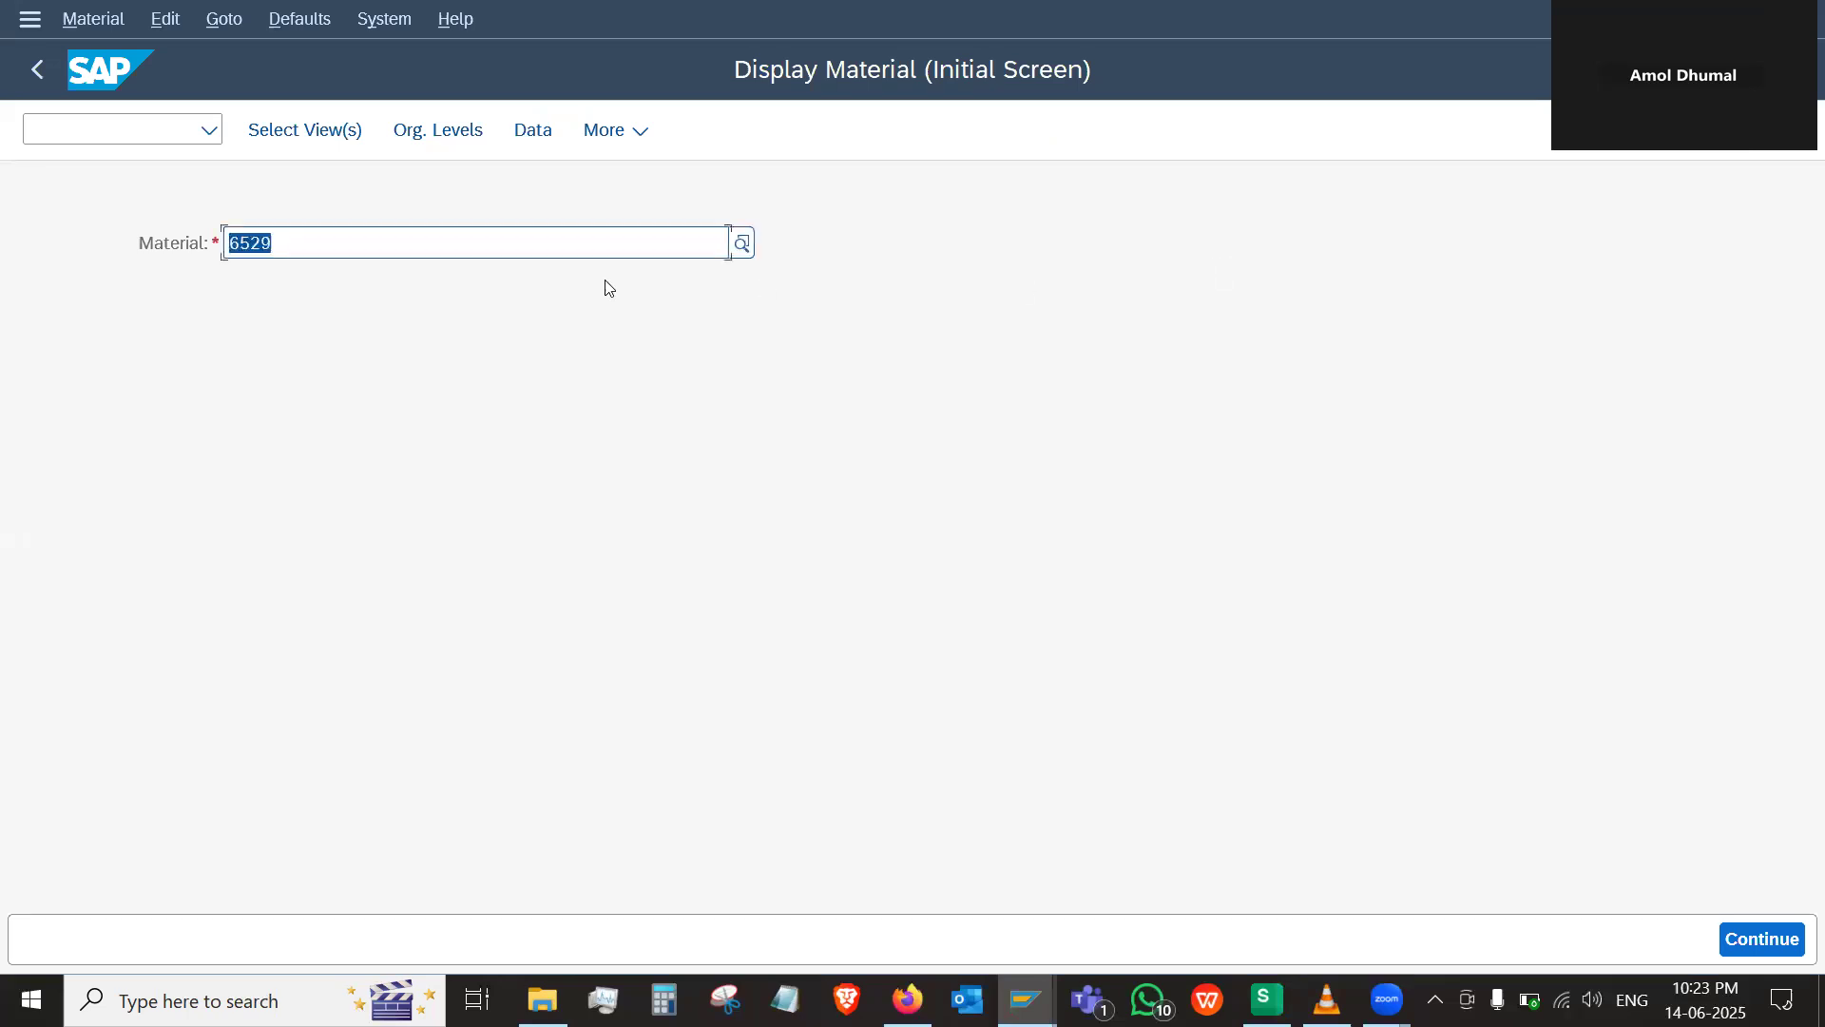
{"action": "left_click", "coordinate": [740, 244]}
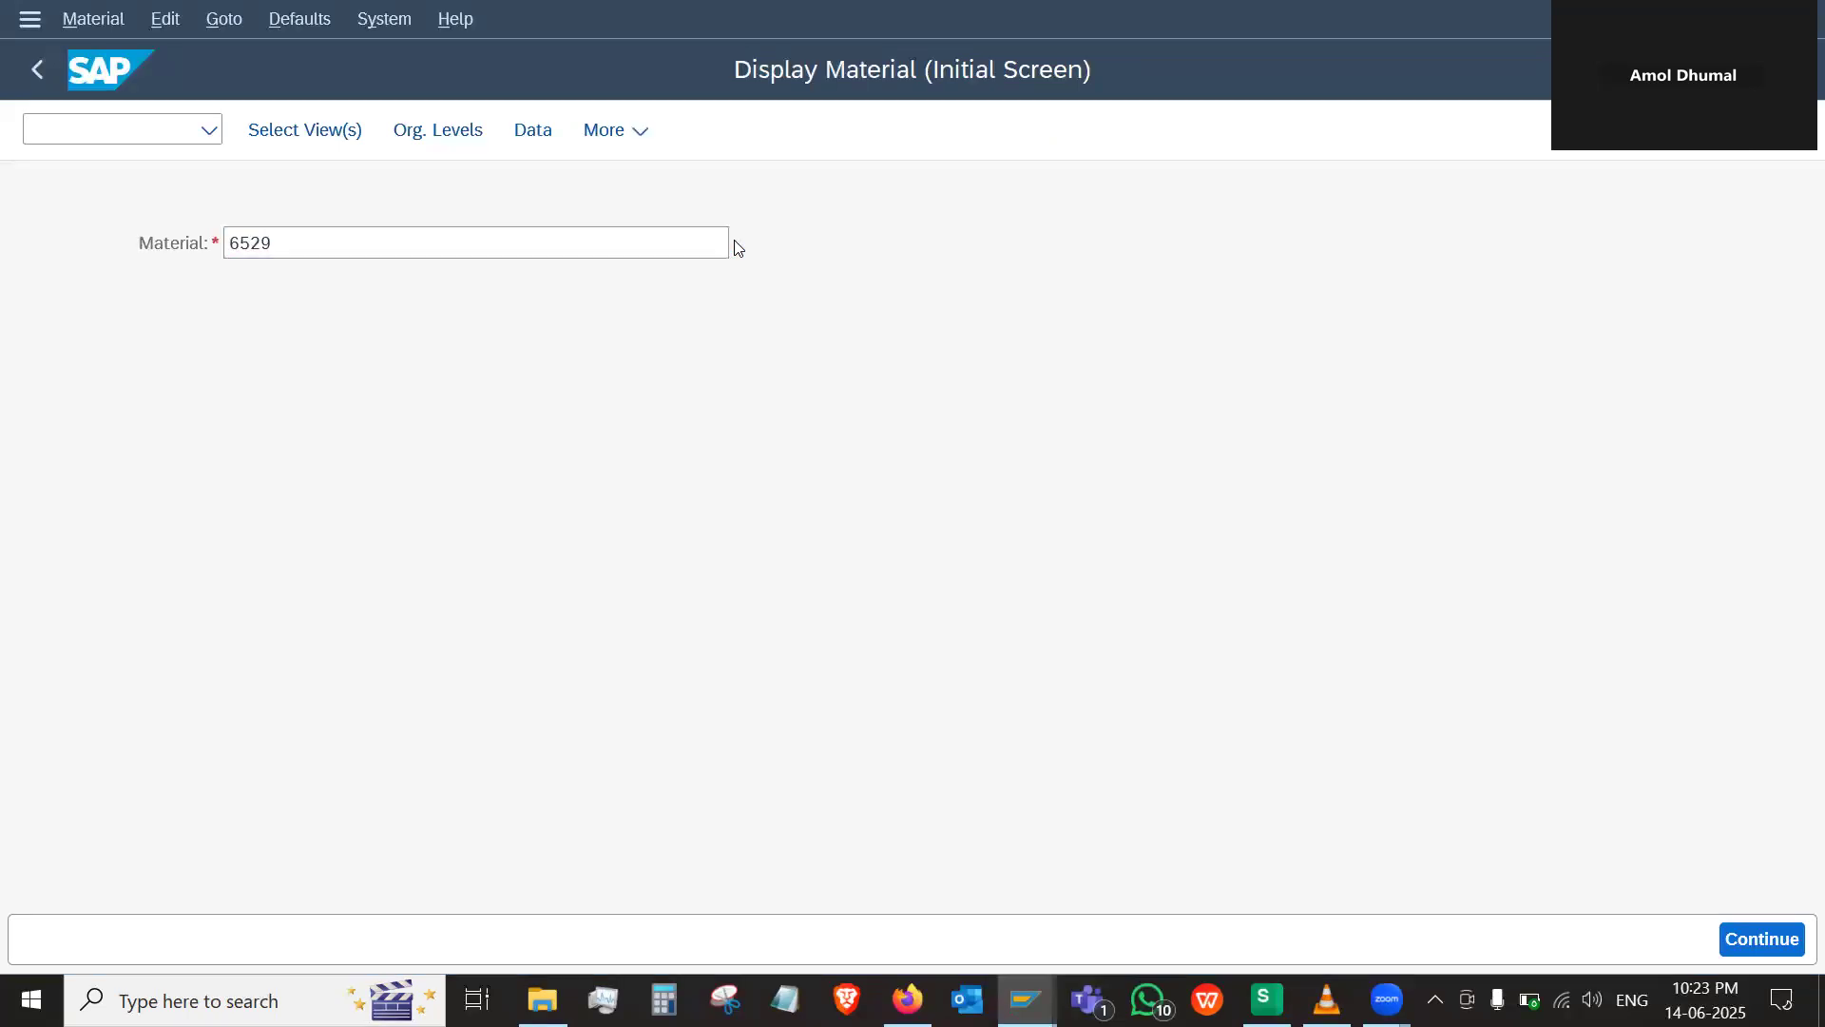